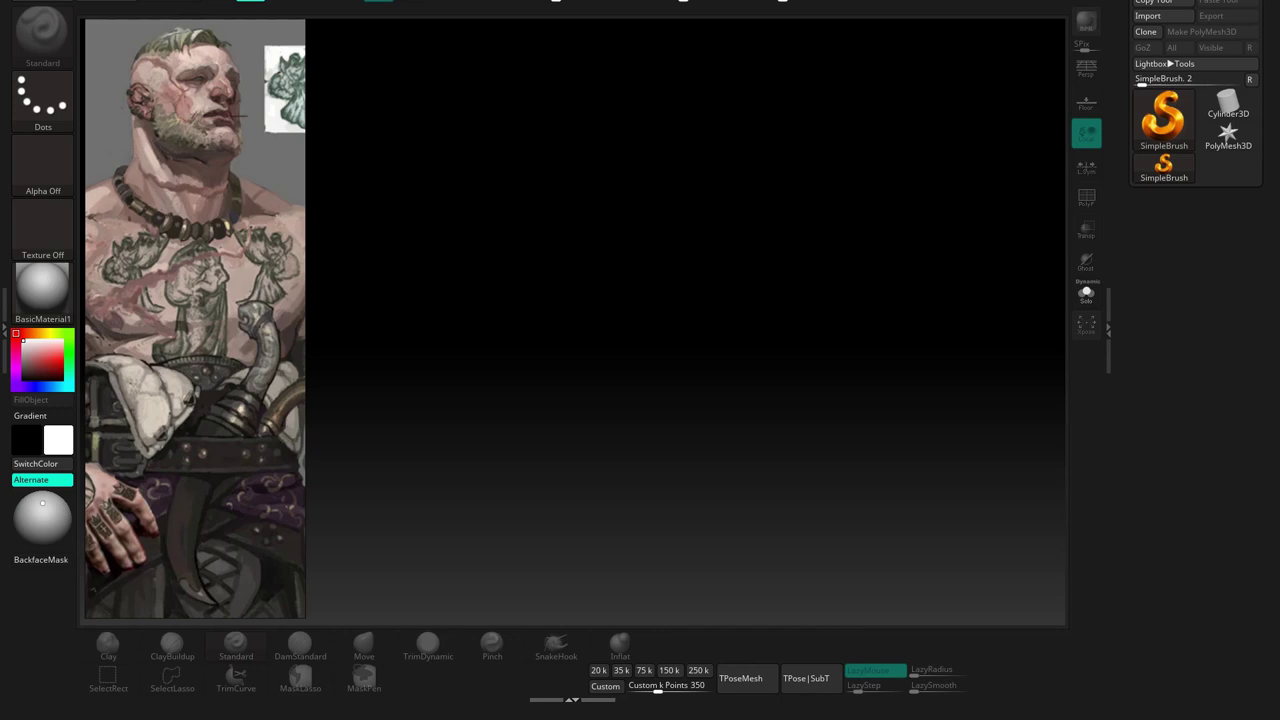
Draw a Sphere3D, convert it to a PolyMesh3D and enter Edit mode on it
{"action": "left_click", "coordinate": [1163, 118]}
{"action": "left_click", "coordinate": [575, 179]}
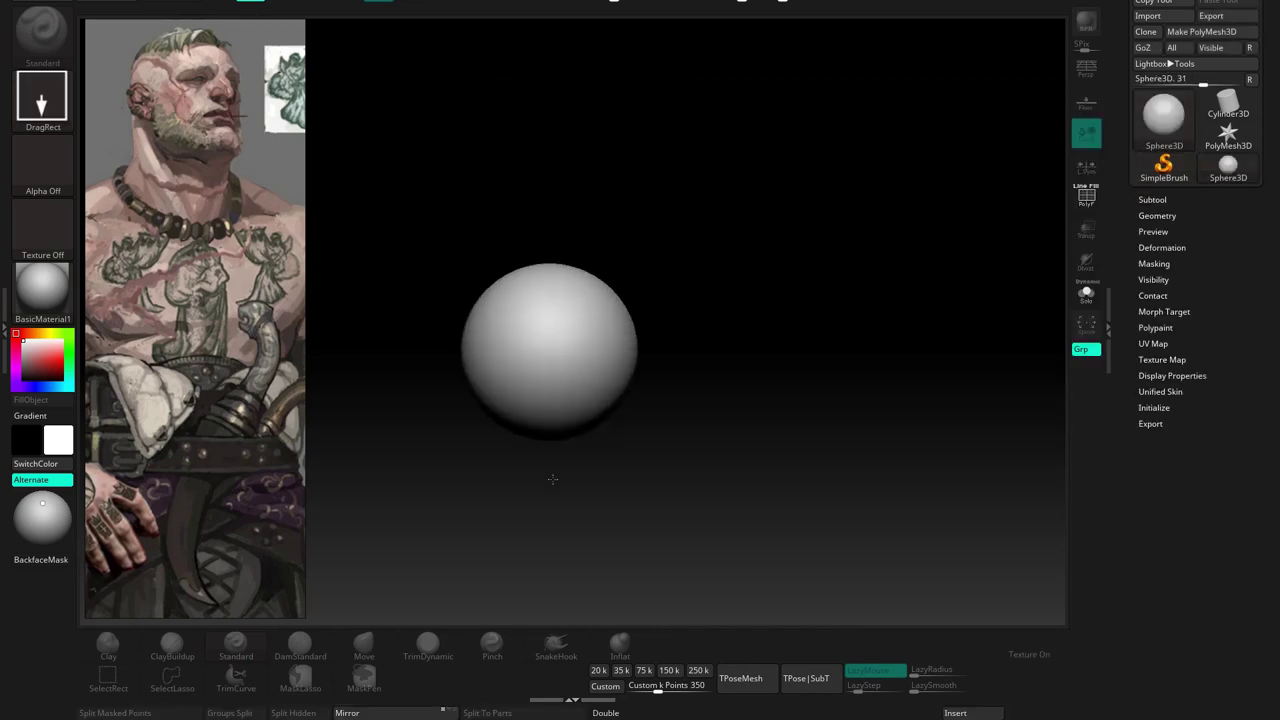
{"action": "left_click", "coordinate": [1200, 31]}
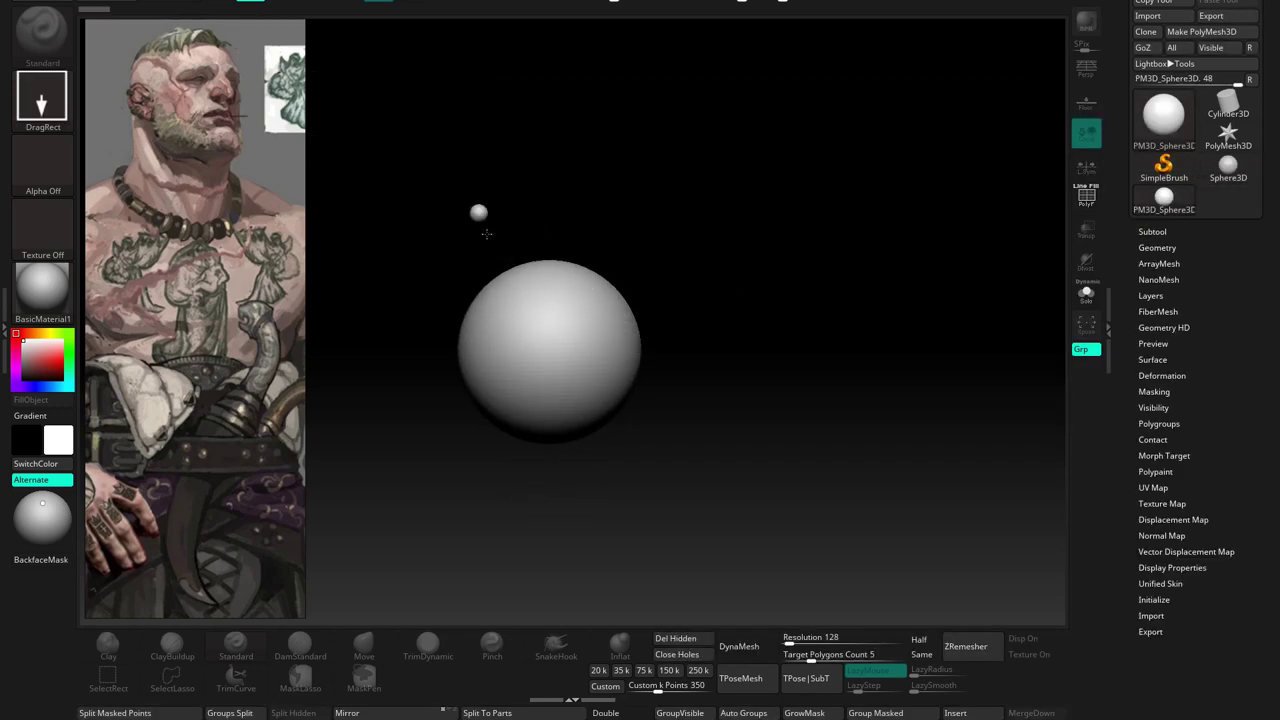
{"action": "left_click", "coordinate": [478, 212]}
{"action": "key", "text": "ctrl+n"}
{"action": "key", "text": "f"}
{"action": "key", "text": "b"}
Select the DamStandard brush, frame the sphere and set the main colour to light grey
{"action": "key", "text": "d"}
{"action": "key", "text": "s"}
{"action": "mouse_move", "coordinate": [627, 340]}
{"action": "right_mouse_down", "text": "alt"}
{"action": "mouse_move", "coordinate": [632, 294]}
{"action": "mouse_move", "coordinate": [655, 312]}
{"action": "right_mouse_up", "text": "alt"}
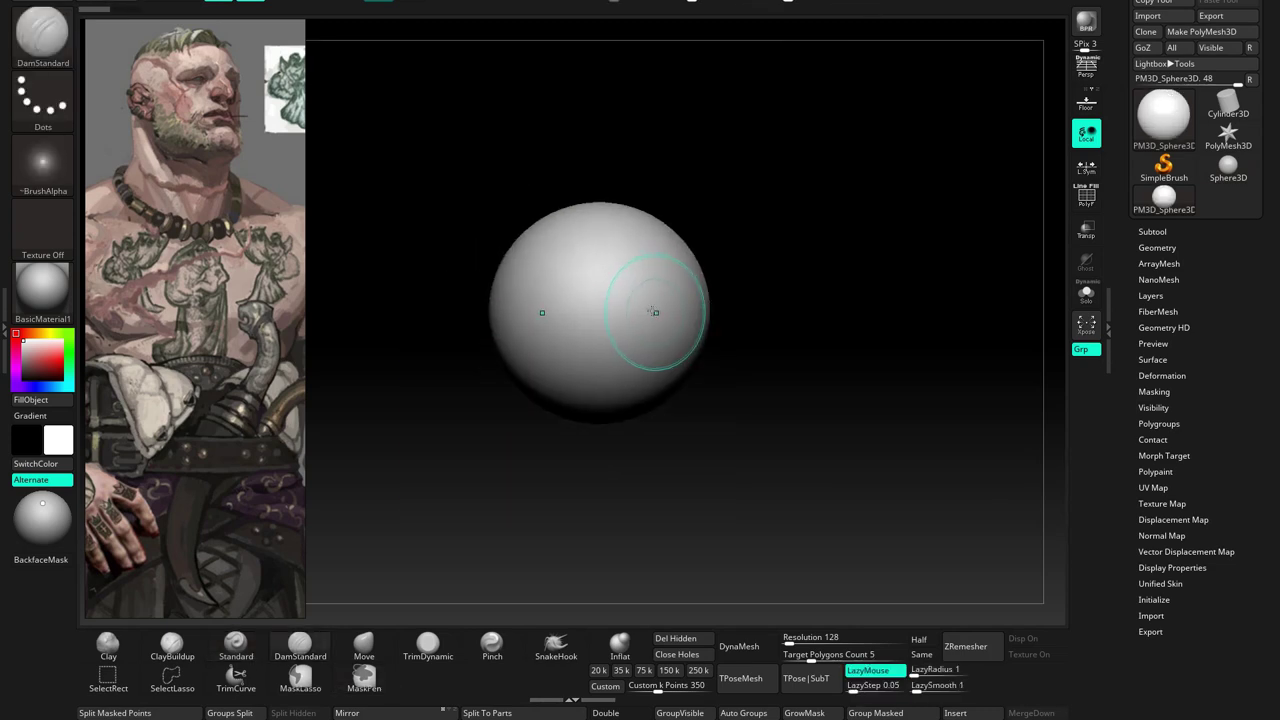
{"action": "right_click_drag", "start_coordinate": [644, 257], "coordinate": [639, 286]}
{"action": "left_click_drag", "start_coordinate": [27, 345], "coordinate": [21, 343]}
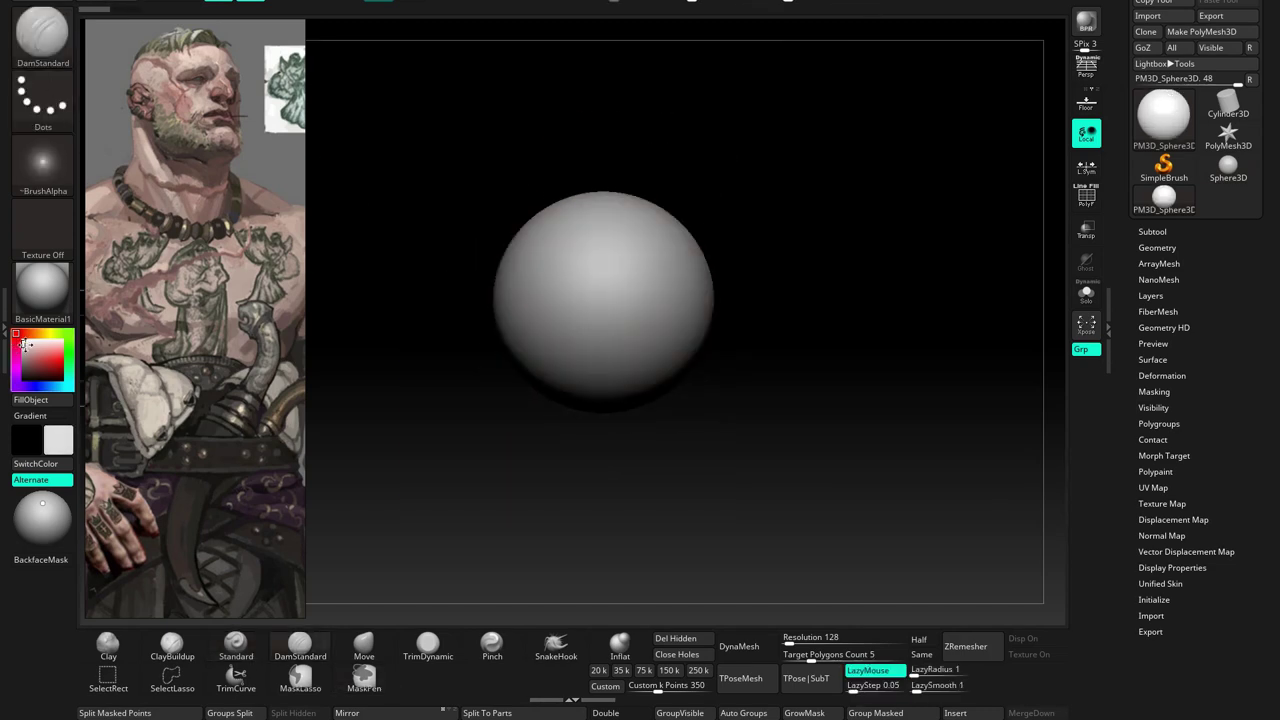
Select the Move brush and turn the sphere into a resolution 16 DynaMesh
{"action": "left_click", "coordinate": [1152, 231]}
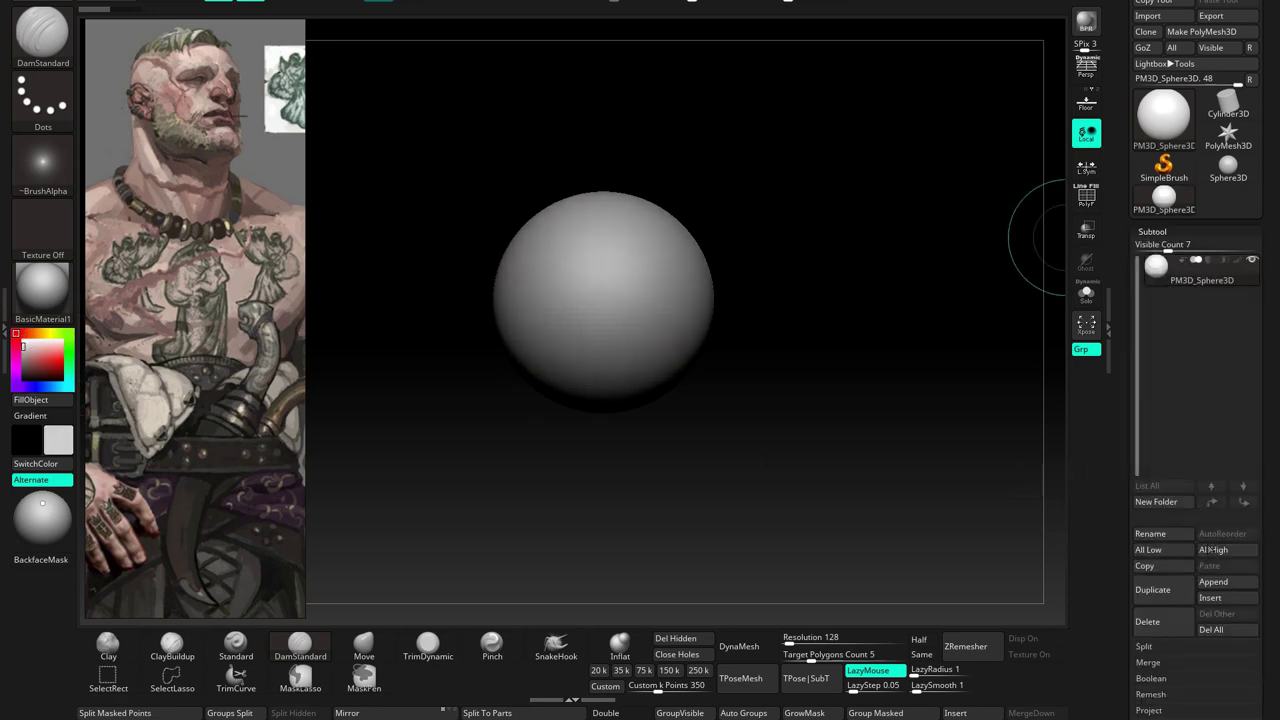
{"action": "key", "text": "b"}
{"action": "key", "text": "m"}
{"action": "key", "text": "v"}
{"action": "left_click", "coordinate": [765, 648]}
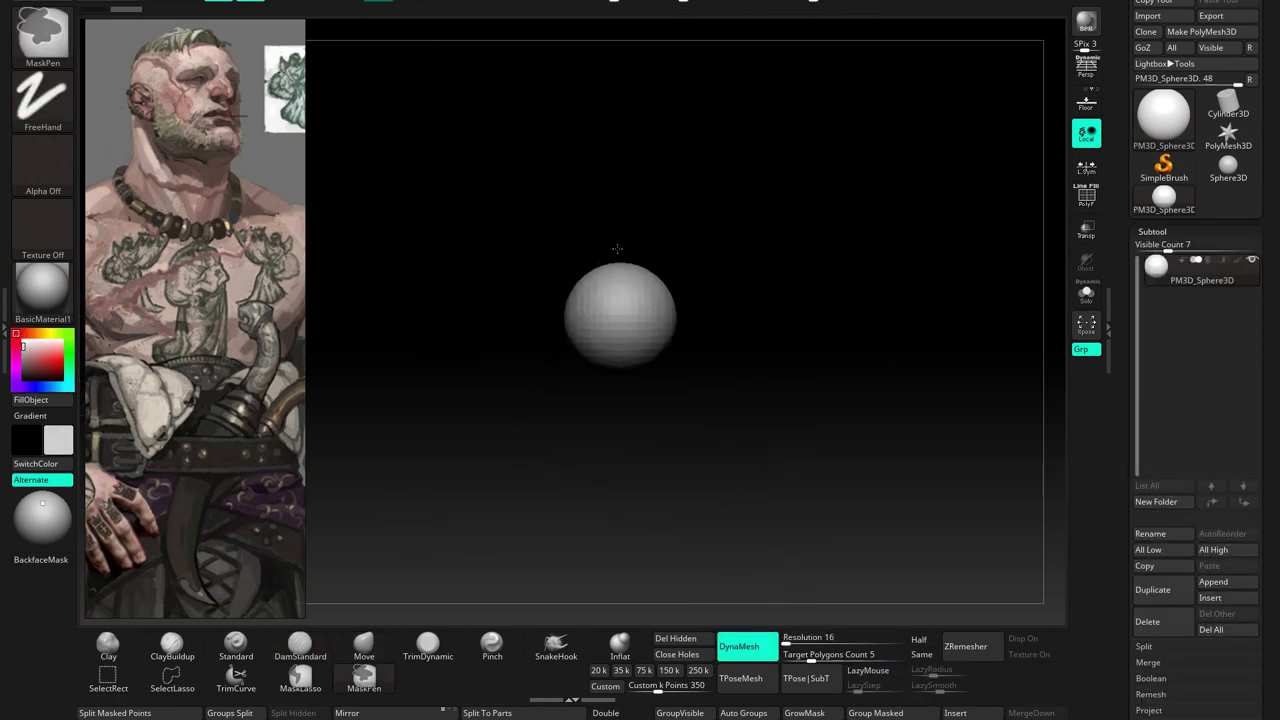
{"action": "key", "text": "space"}
Stretch the DynaMesh sphere into an egg-shaped head mass
{"action": "mouse_move", "coordinate": [612, 330]}
{"action": "left_mouse_down"}
{"action": "mouse_move", "coordinate": [612, 363]}
{"action": "mouse_move", "coordinate": [670, 385]}
{"action": "left_mouse_up"}
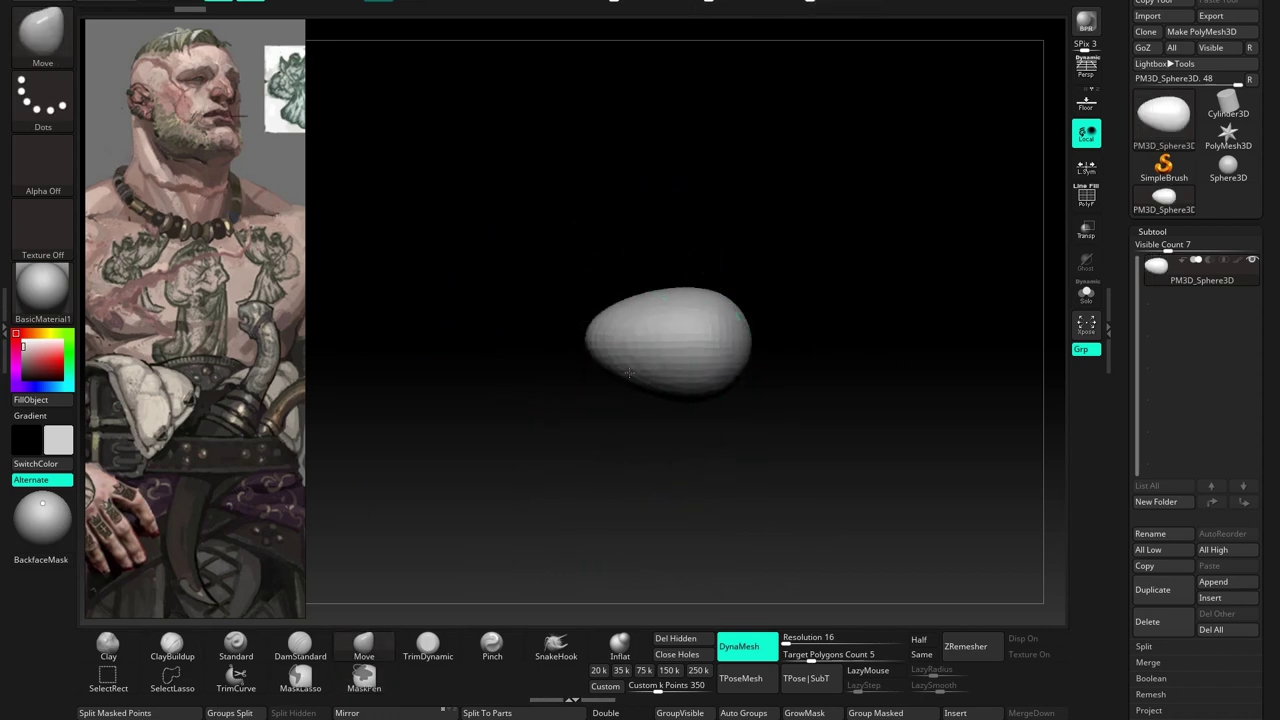
{"action": "left_click_drag", "start_coordinate": [780, 413], "coordinate": [1088, 494]}
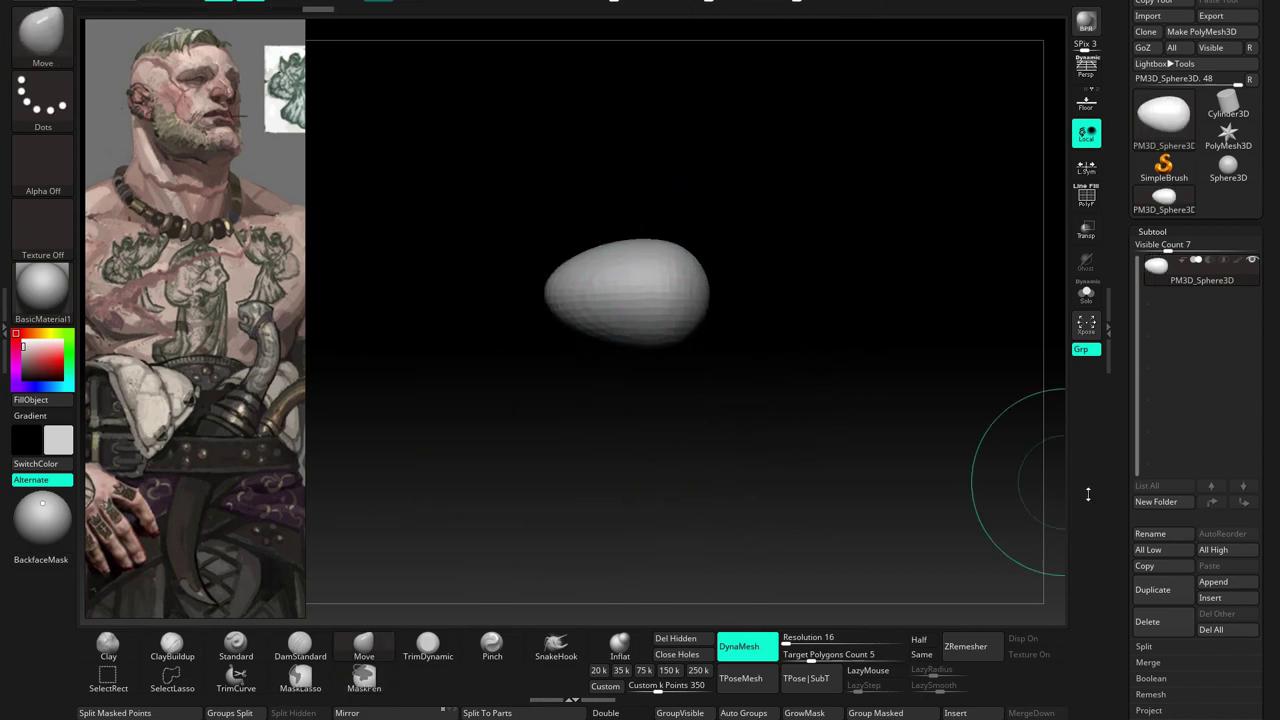
{"action": "left_click", "coordinate": [1213, 581]}
Append a Cylinder3D and stand it upright below the egg as the neck
{"action": "left_click", "coordinate": [895, 384]}
{"action": "key", "text": "w"}
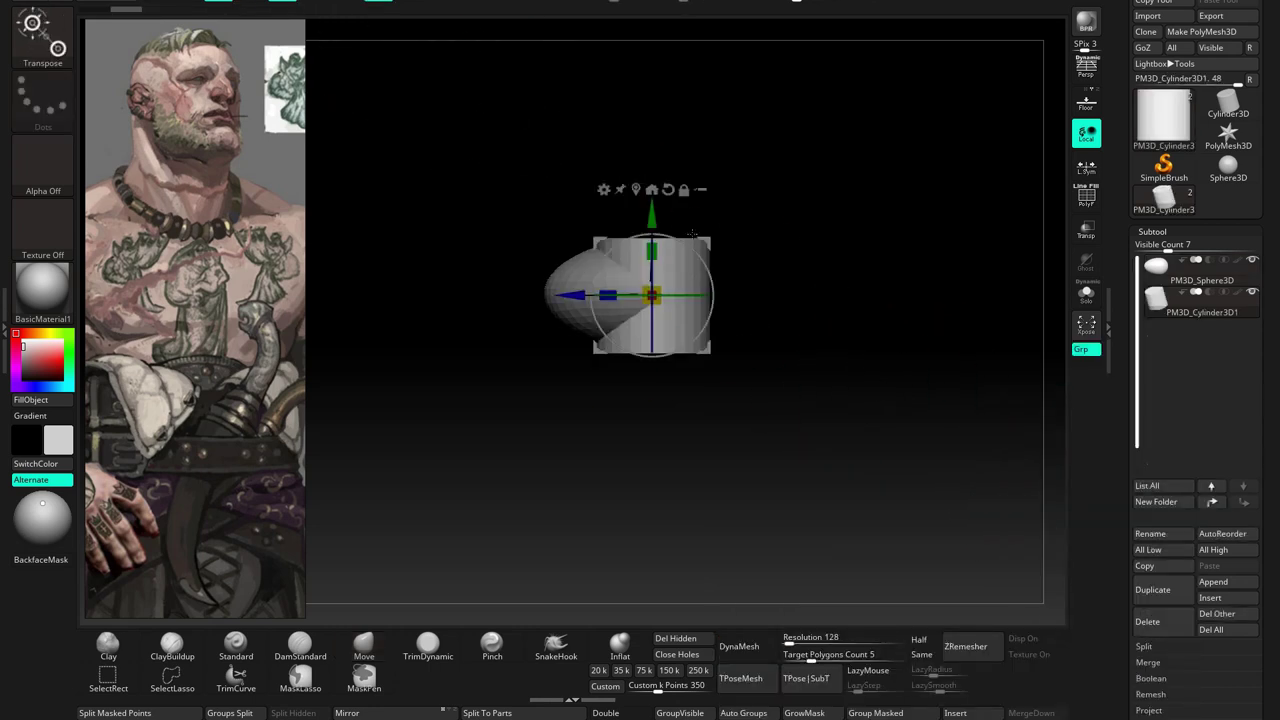
{"action": "left_click_drag", "start_coordinate": [605, 325], "coordinate": [625, 290]}
{"action": "mouse_move", "coordinate": [560, 330]}
{"action": "left_mouse_down"}
{"action": "mouse_move", "coordinate": [594, 291]}
{"action": "mouse_move", "coordinate": [594, 308]}
{"action": "left_mouse_up"}
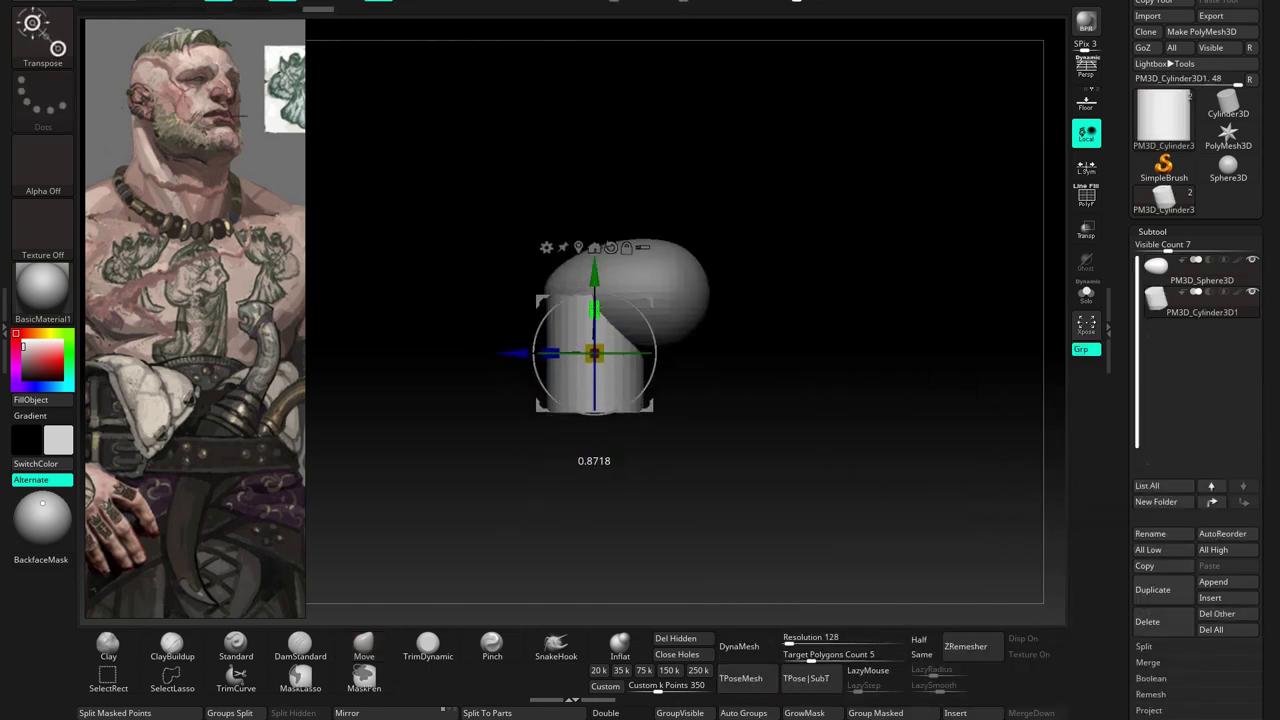
{"action": "mouse_move", "coordinate": [591, 452]}
{"action": "left_mouse_down"}
{"action": "mouse_move", "coordinate": [568, 437]}
{"action": "mouse_move", "coordinate": [597, 380]}
{"action": "left_mouse_up"}
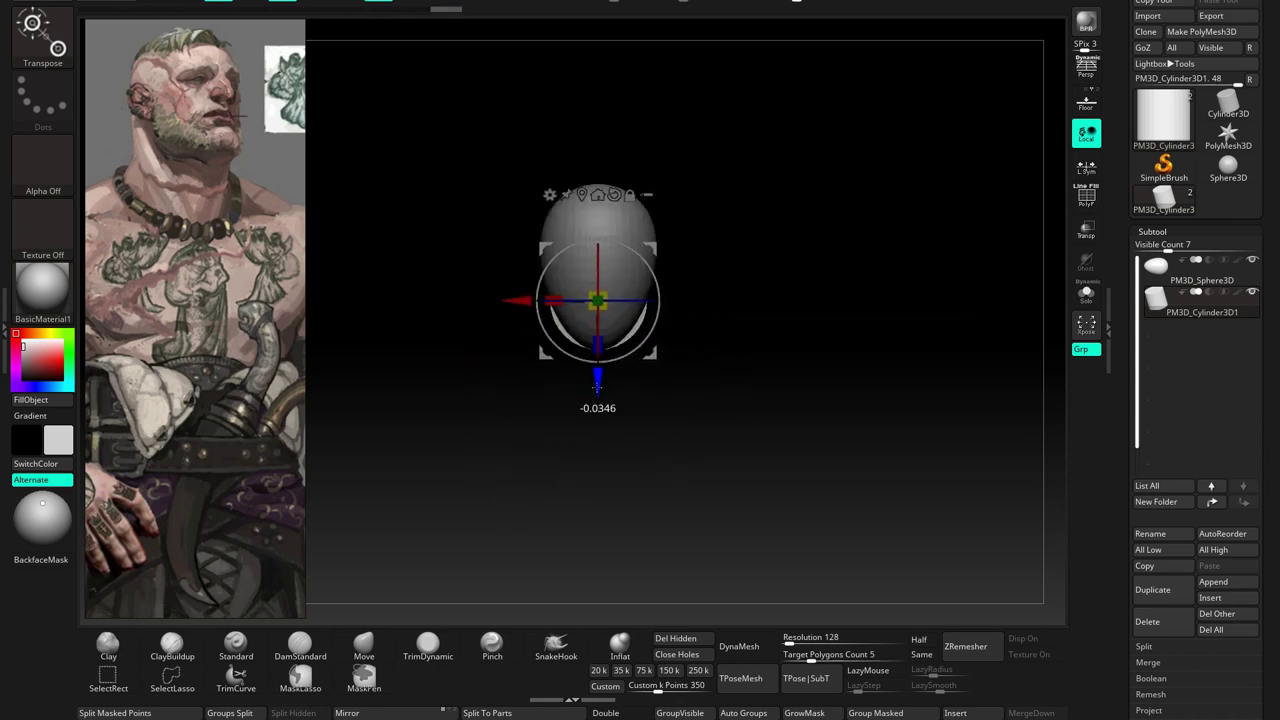
{"action": "left_click_drag", "start_coordinate": [597, 385], "coordinate": [596, 339]}
{"action": "key", "text": "q"}
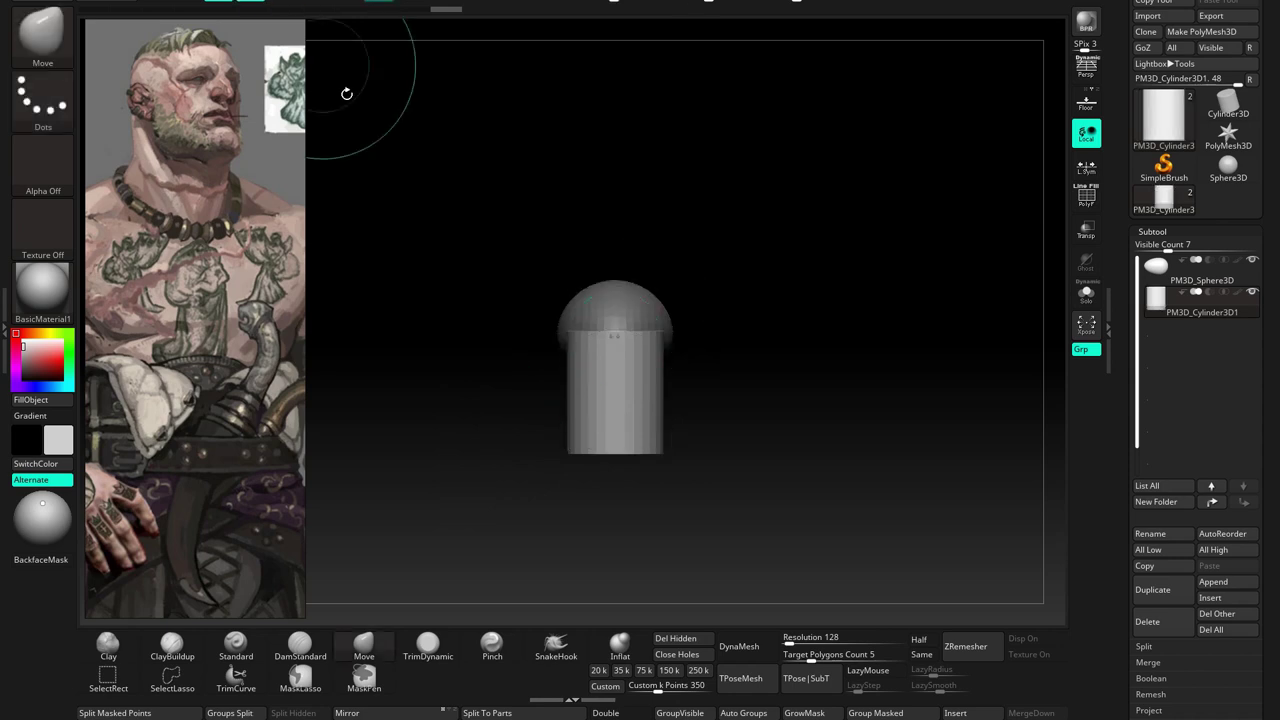
Duplicate the neck cylinder and tilt the copy forward as the jaw
{"action": "mouse_move", "coordinate": [343, 86]}
{"action": "left_mouse_down"}
{"action": "mouse_move", "coordinate": [594, 346]}
{"action": "mouse_move", "coordinate": [586, 306]}
{"action": "mouse_move", "coordinate": [650, 327]}
{"action": "left_mouse_up"}
{"action": "left_click", "coordinate": [583, 282], "text": "alt"}
{"action": "left_click", "coordinate": [586, 306], "text": "alt"}
{"action": "key", "text": "w"}
{"action": "key", "text": "ctrl+shift+d"}
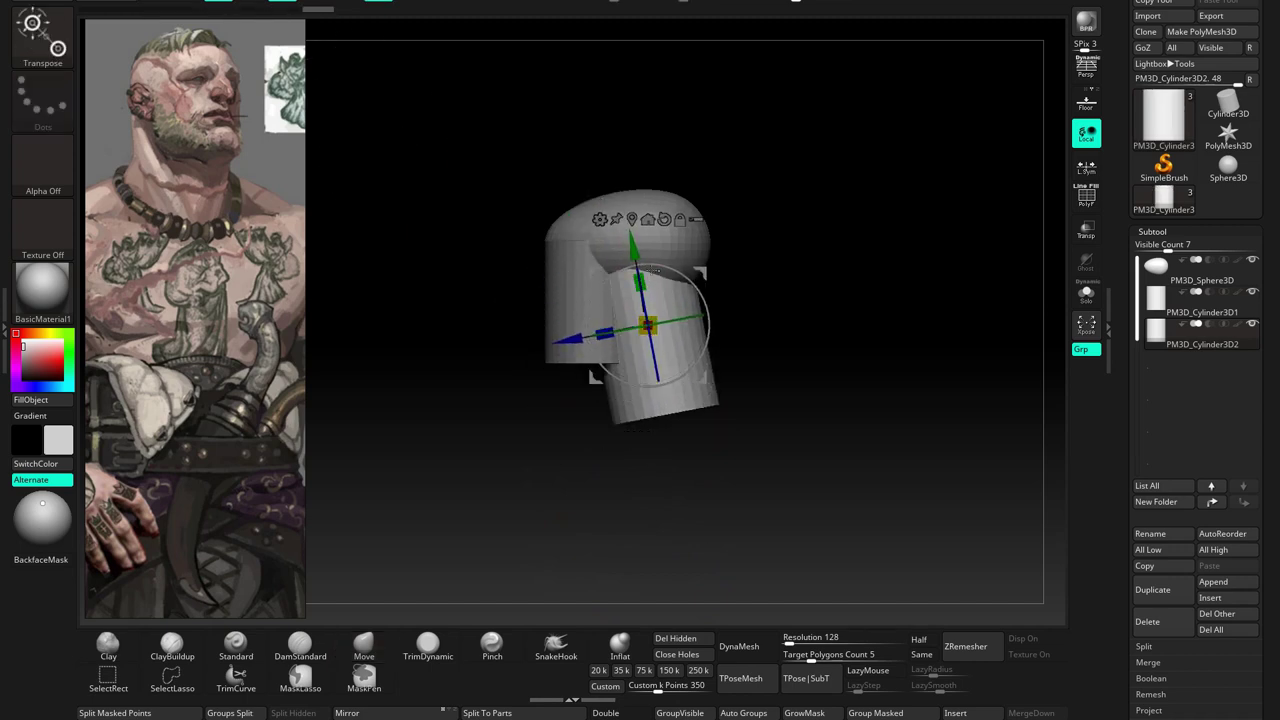
{"action": "left_click_drag", "start_coordinate": [580, 329], "coordinate": [632, 350]}
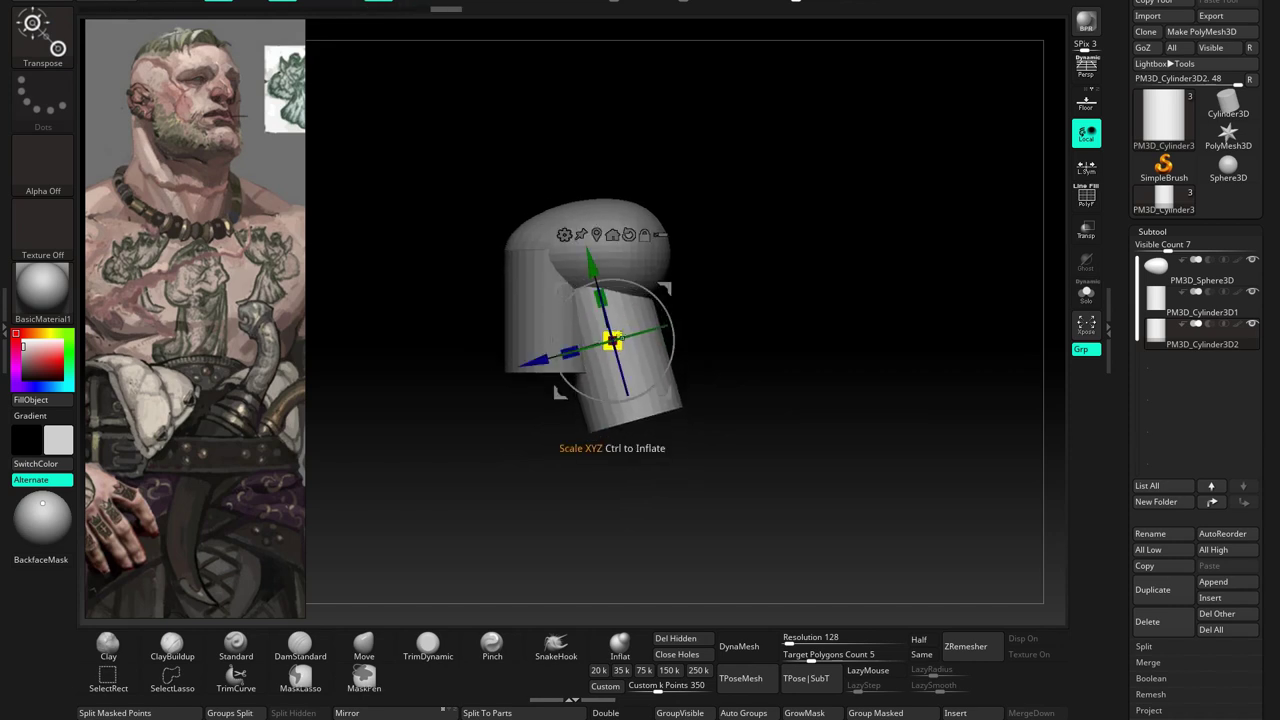
{"action": "key", "text": "q"}
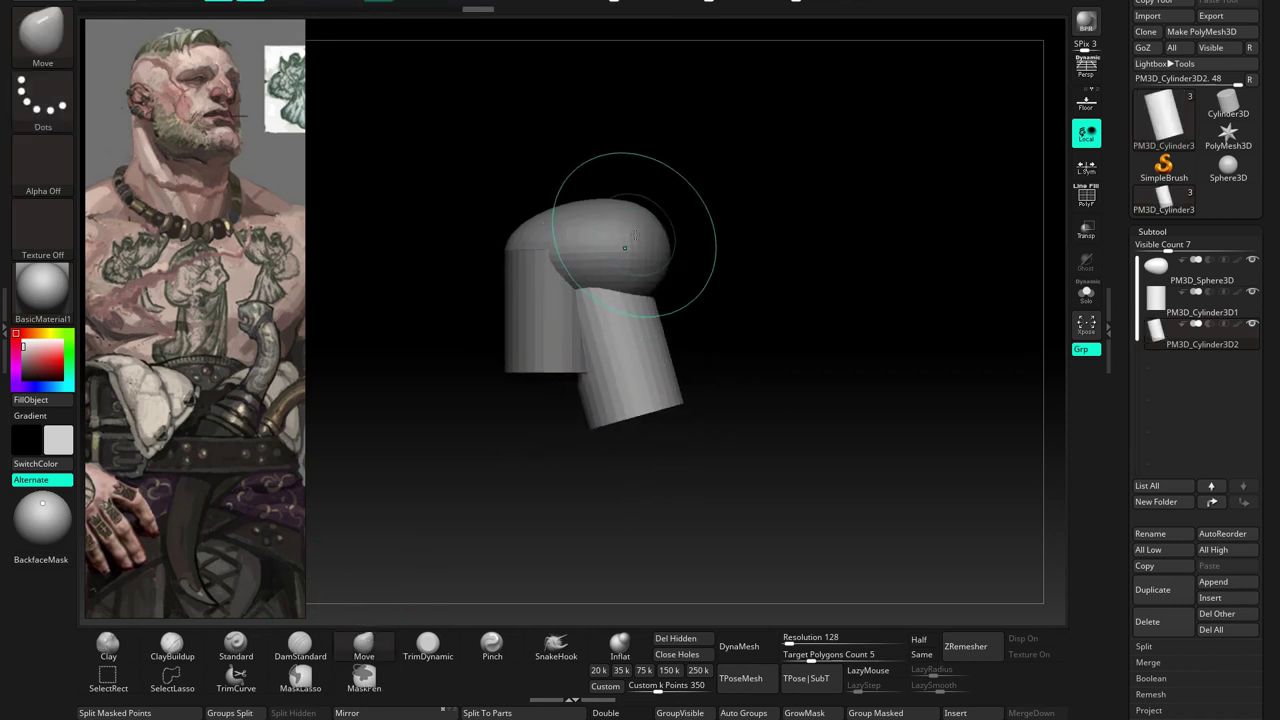
Check the head-and-neck proportions from several angles and merge the subtools down
{"action": "left_click", "coordinate": [625, 247], "text": "alt"}
{"action": "key", "text": "space"}
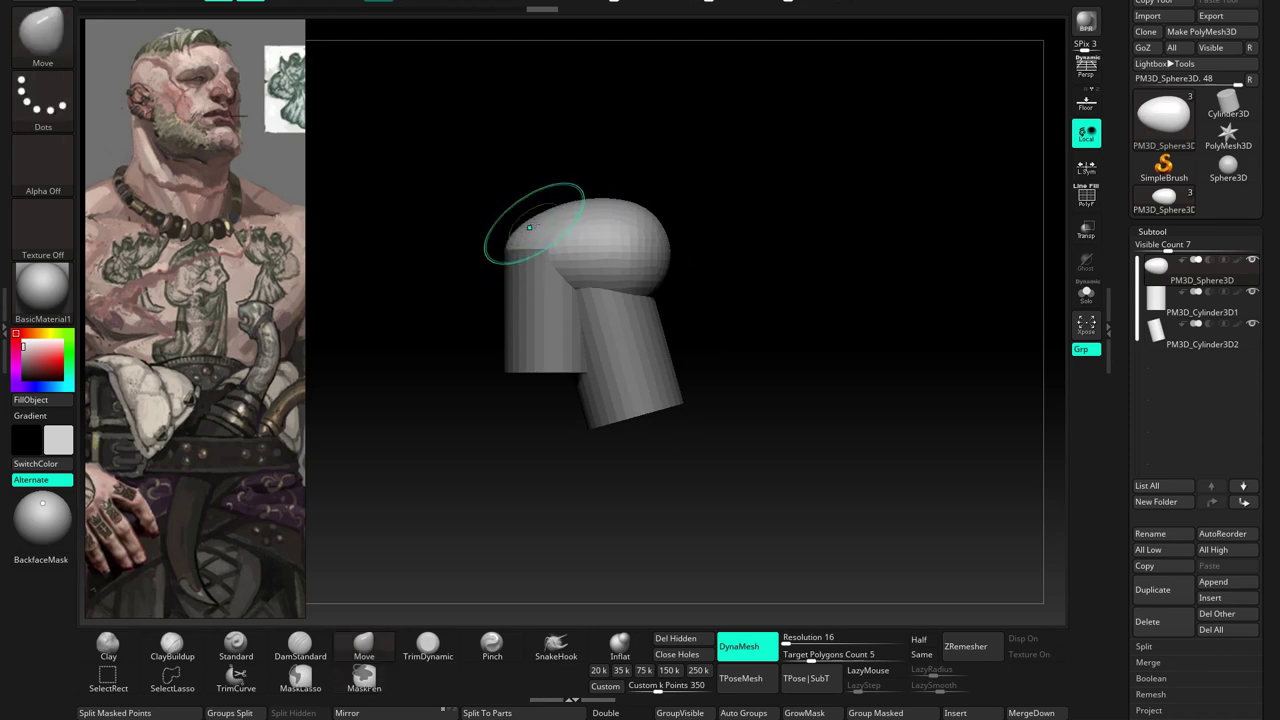
{"action": "right_click_drag", "start_coordinate": [632, 242], "coordinate": [640, 247], "text": "shift"}
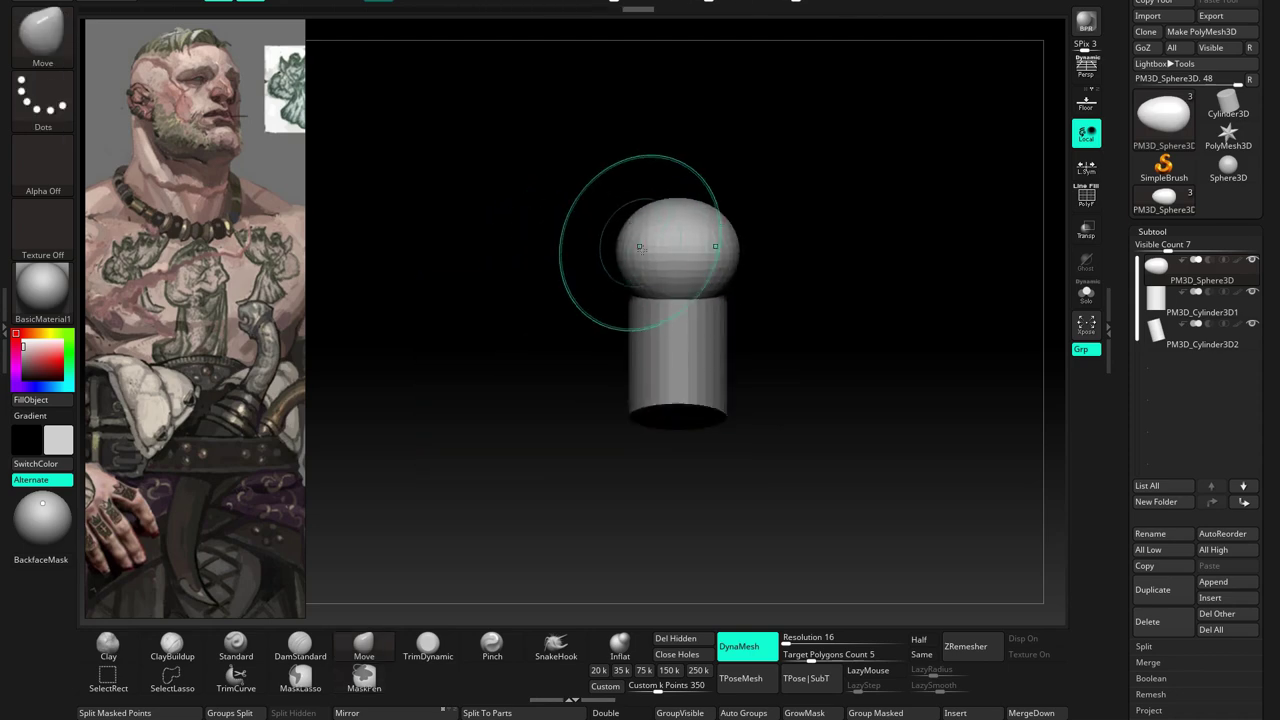
{"action": "left_click_drag", "start_coordinate": [633, 270], "coordinate": [606, 208]}
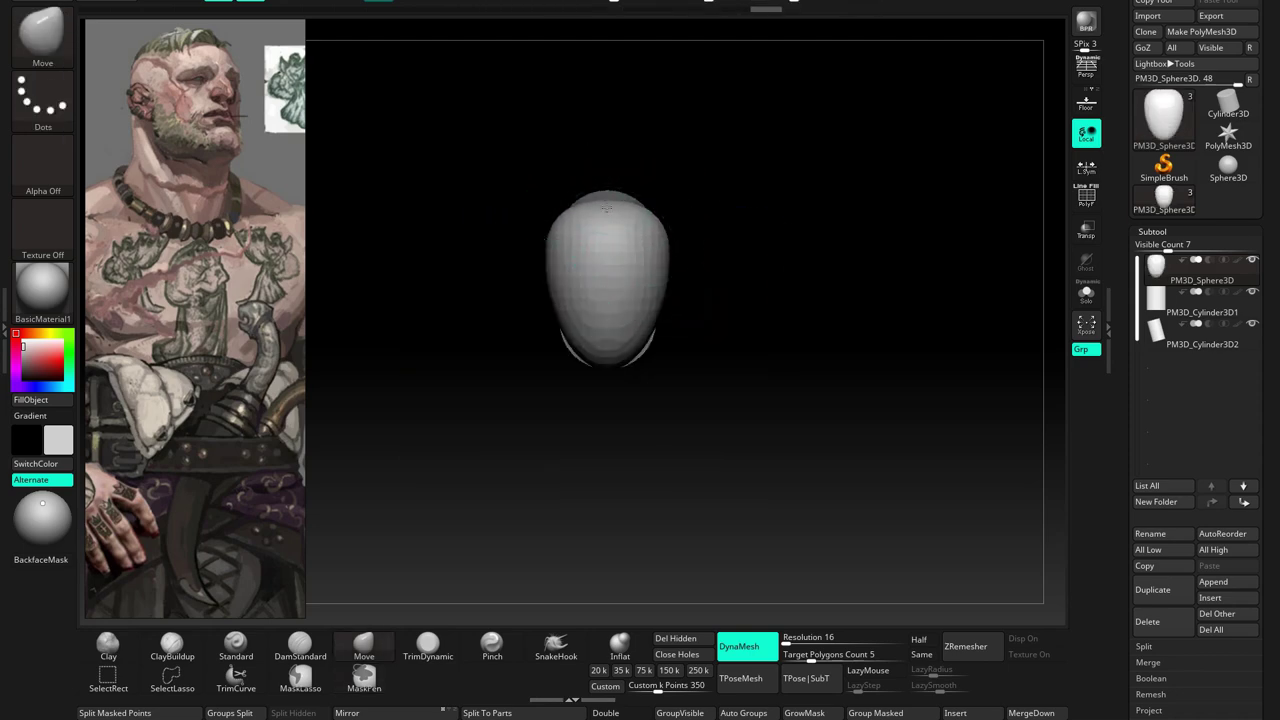
{"action": "mouse_move", "coordinate": [641, 308]}
{"action": "right_mouse_down"}
{"action": "mouse_move", "coordinate": [654, 257]}
{"action": "mouse_move", "coordinate": [700, 320]}
{"action": "right_mouse_up"}
{"action": "left_click", "coordinate": [1148, 662]}
{"action": "left_click", "coordinate": [1158, 678]}
Confirm the merge and remesh the pieces into one resolution 32 DynaMesh
{"action": "key", "text": "Return"}
{"action": "mouse_move", "coordinate": [586, 503]}
{"action": "right_mouse_down"}
{"action": "mouse_move", "coordinate": [634, 469]}
{"action": "mouse_move", "coordinate": [626, 543]}
{"action": "right_mouse_up"}
{"action": "left_click", "coordinate": [800, 637]}
{"action": "type", "text": "56"}
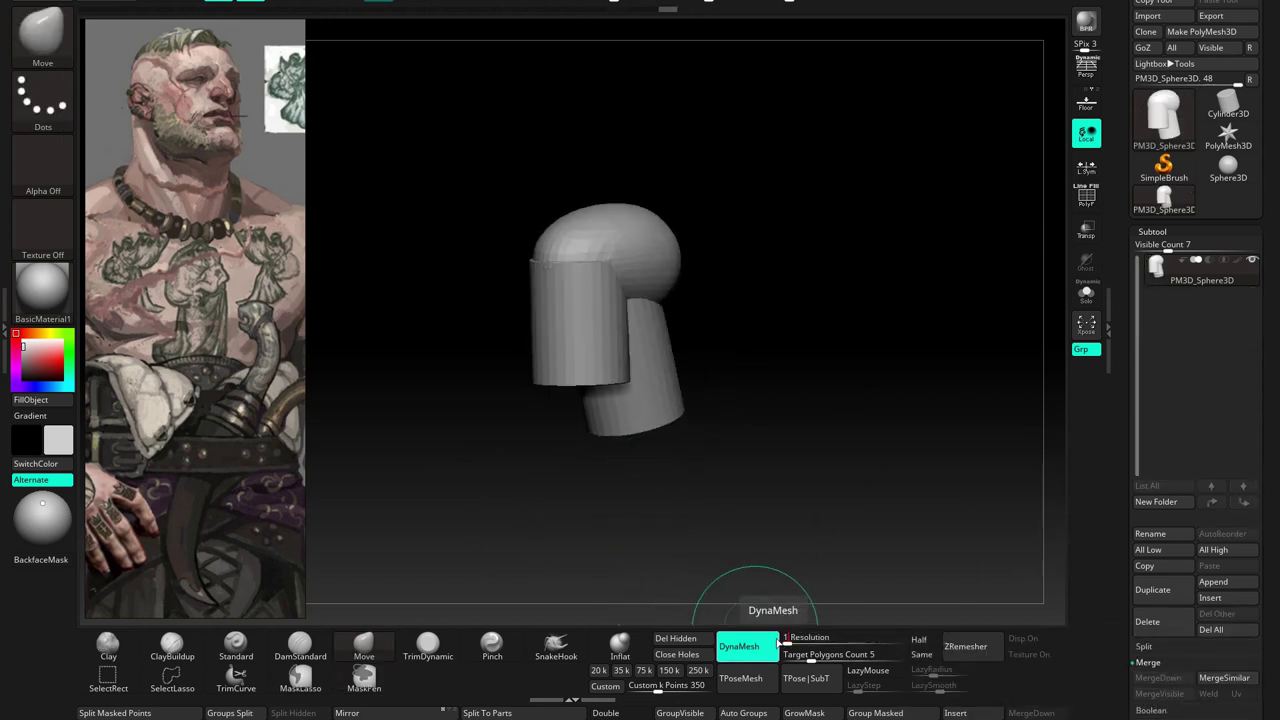
{"action": "type", "text": "6"}
{"action": "key", "text": "Return"}
{"action": "mouse_move", "coordinate": [643, 523]}
{"action": "left_mouse_down", "text": "ctrl"}
{"action": "mouse_move", "coordinate": [560, 300]}
{"action": "mouse_move", "coordinate": [627, 340]}
{"action": "left_mouse_up", "text": "ctrl"}
Trim the front of the head flat with the TrimCurve brush
{"action": "left_click", "coordinate": [231, 684]}
{"action": "left_click_drag", "start_coordinate": [578, 402], "coordinate": [566, 410], "text": "ctrl+shift"}
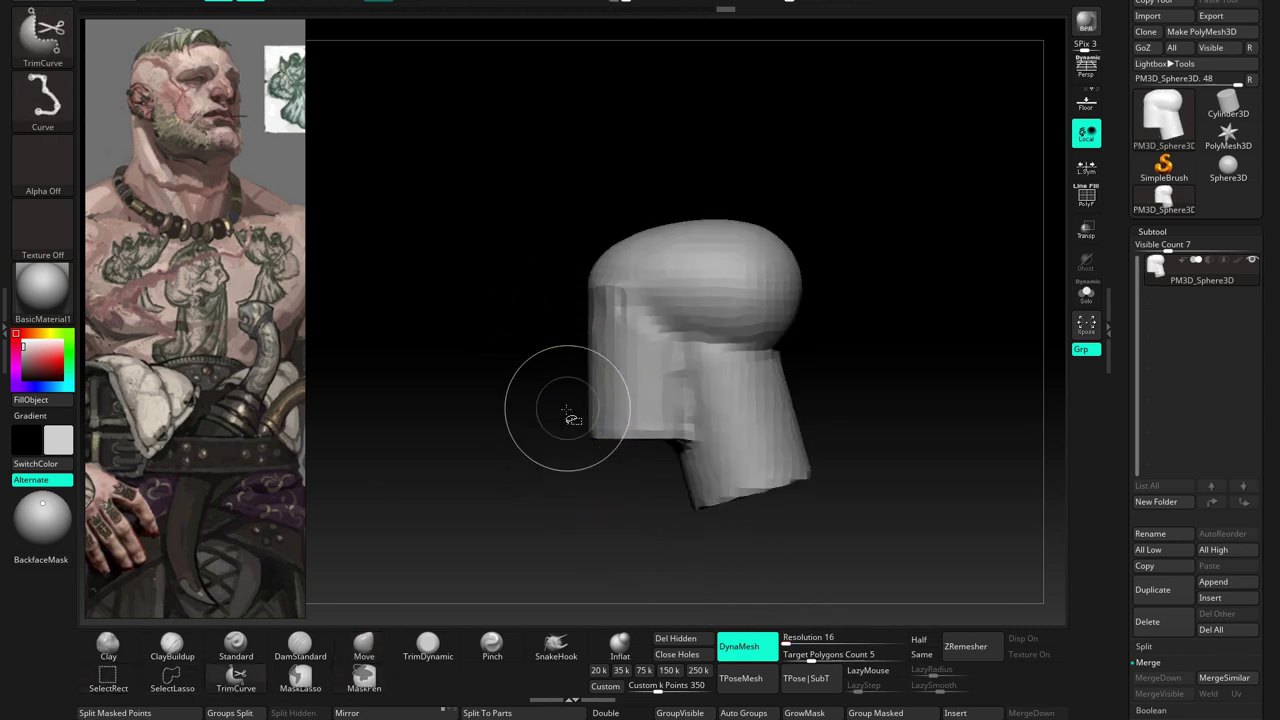
{"action": "mouse_move", "coordinate": [700, 470]}
{"action": "left_mouse_down"}
{"action": "mouse_move", "coordinate": [783, 500]}
{"action": "mouse_move", "coordinate": [643, 471]}
{"action": "left_mouse_up"}
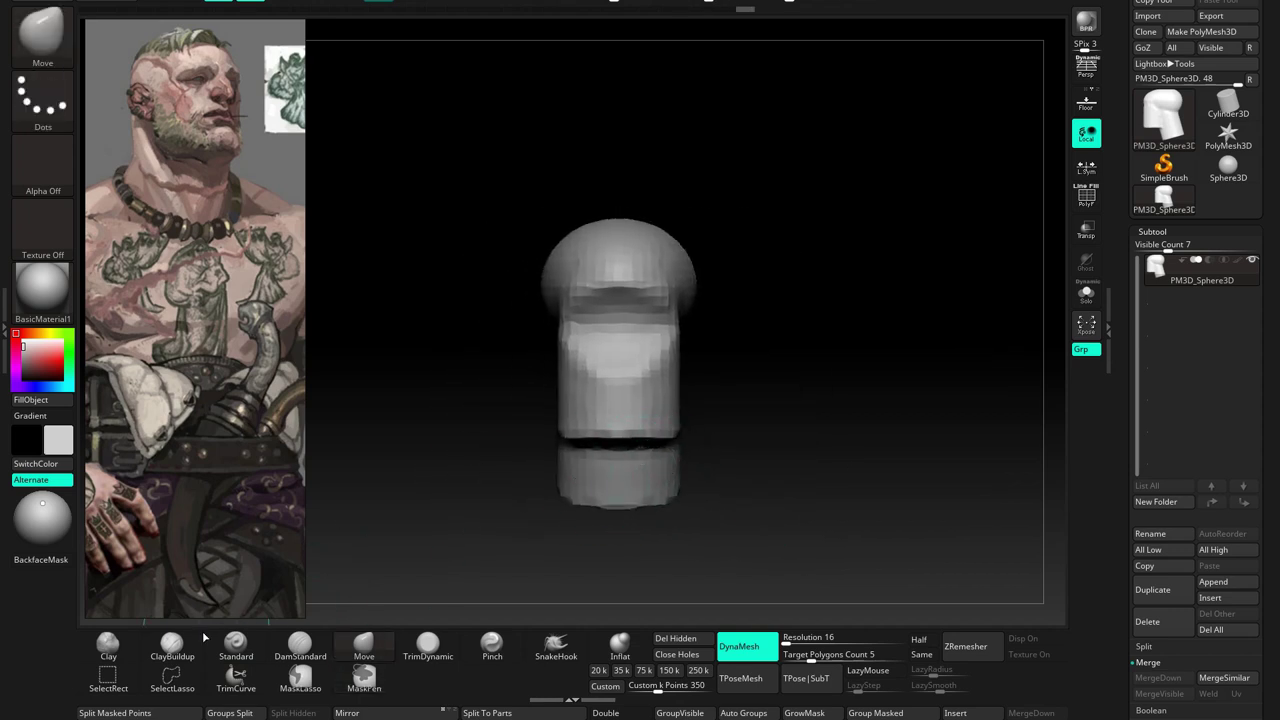
Build up clay mass near the chin with the ClayBuildup brush
{"action": "key", "text": "b"}
{"action": "key", "text": "c"}
{"action": "key", "text": "b"}
{"action": "mouse_move", "coordinate": [650, 306]}
{"action": "right_mouse_down"}
{"action": "mouse_move", "coordinate": [566, 280]}
{"action": "mouse_move", "coordinate": [561, 378]}
{"action": "right_mouse_up"}
{"action": "right_click_drag", "start_coordinate": [628, 408], "coordinate": [600, 440]}
{"action": "left_click_drag", "start_coordinate": [600, 440], "coordinate": [640, 455]}
{"action": "mouse_move", "coordinate": [640, 455]}
{"action": "right_mouse_down"}
{"action": "mouse_move", "coordinate": [660, 460]}
{"action": "mouse_move", "coordinate": [631, 321]}
{"action": "mouse_move", "coordinate": [598, 283]}
{"action": "mouse_move", "coordinate": [640, 280]}
{"action": "mouse_move", "coordinate": [586, 257]}
{"action": "mouse_move", "coordinate": [520, 345]}
{"action": "mouse_move", "coordinate": [530, 338]}
{"action": "mouse_move", "coordinate": [686, 434]}
{"action": "mouse_move", "coordinate": [643, 257]}
{"action": "mouse_move", "coordinate": [677, 163]}
{"action": "right_mouse_up"}
{"action": "key", "text": "b"}
Switch to the Move brush and add mass over the nose area
{"action": "key", "text": "m"}
{"action": "key", "text": "v"}
{"action": "mouse_move", "coordinate": [646, 400]}
{"action": "right_mouse_down"}
{"action": "mouse_move", "coordinate": [574, 400]}
{"action": "mouse_move", "coordinate": [571, 214]}
{"action": "mouse_move", "coordinate": [788, 605]}
{"action": "mouse_move", "coordinate": [600, 286]}
{"action": "mouse_move", "coordinate": [634, 314]}
{"action": "right_mouse_up"}
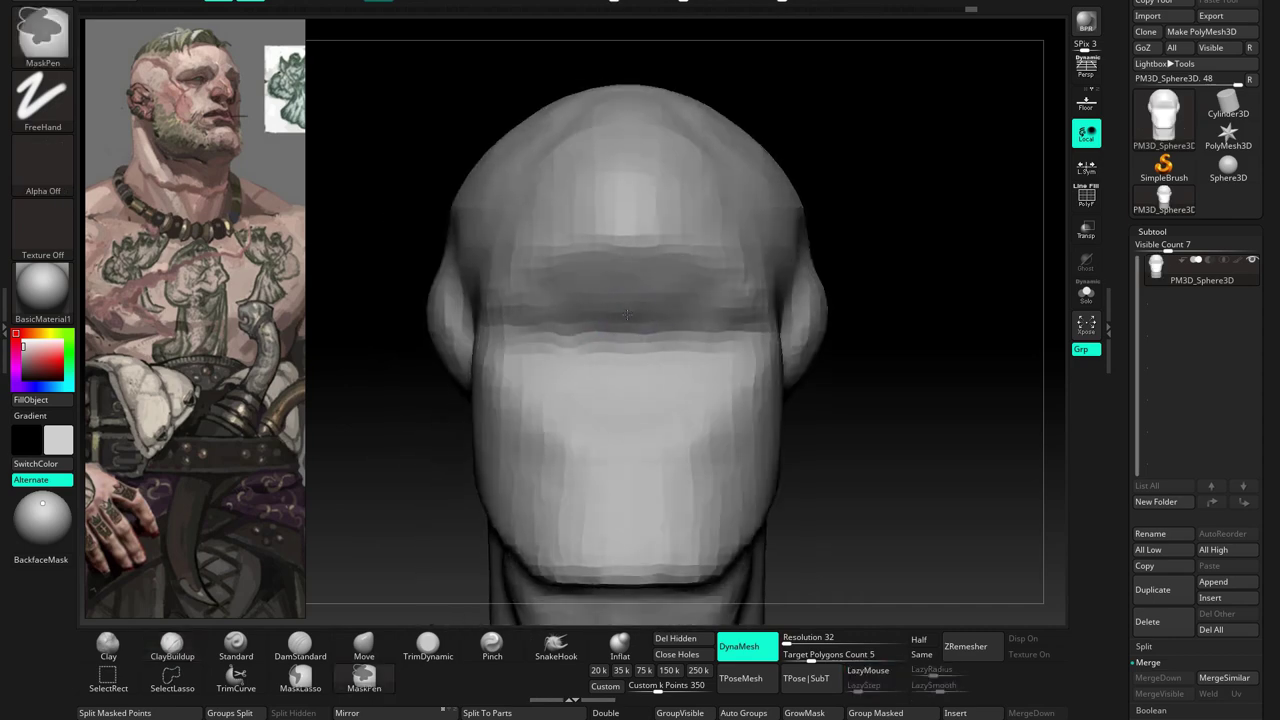
{"action": "left_click_drag", "start_coordinate": [626, 315], "coordinate": [638, 359]}
{"action": "mouse_move", "coordinate": [638, 359]}
{"action": "right_mouse_down"}
{"action": "mouse_move", "coordinate": [560, 330]}
{"action": "mouse_move", "coordinate": [607, 305]}
{"action": "mouse_move", "coordinate": [643, 366]}
{"action": "right_mouse_up"}
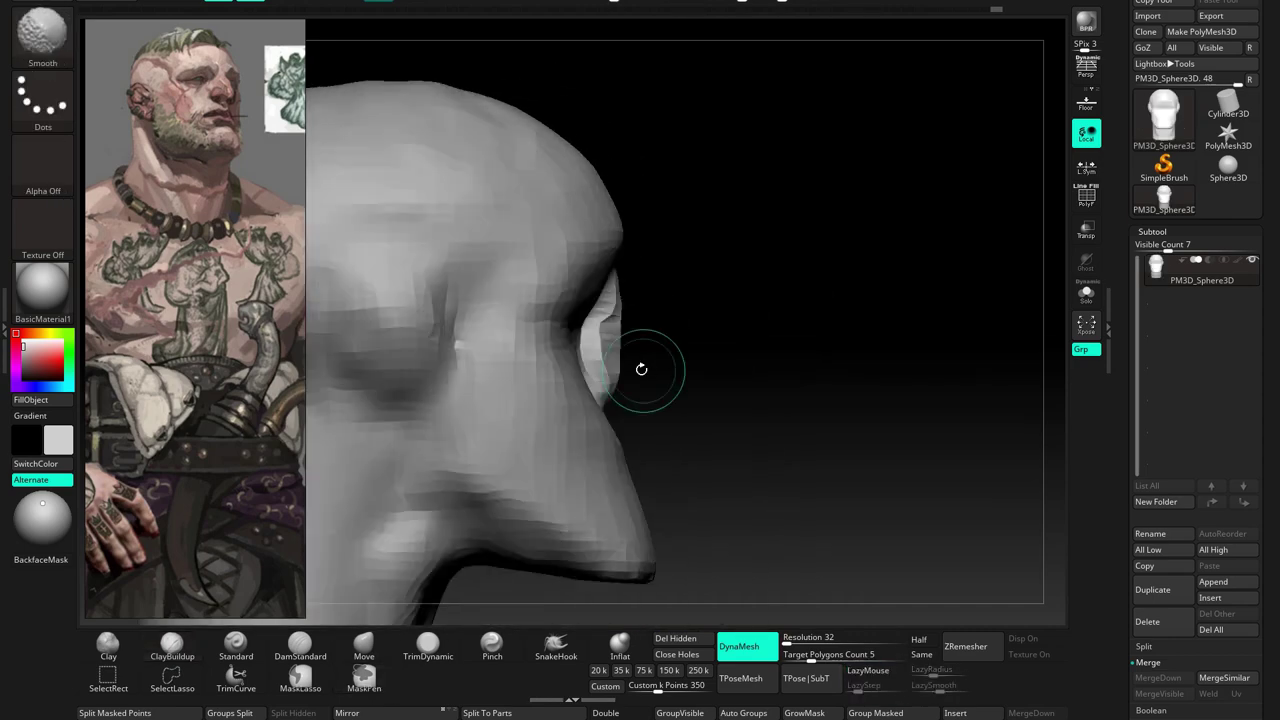
Pull the nose forward into a sharper tip with the Move brush
{"action": "key", "text": "b"}
{"action": "key", "text": "m"}
{"action": "key", "text": "v"}
{"action": "left_click_drag", "start_coordinate": [623, 323], "coordinate": [668, 401]}
{"action": "key", "text": "space"}
{"action": "mouse_move", "coordinate": [649, 341]}
{"action": "right_mouse_down", "text": "shift"}
{"action": "mouse_move", "coordinate": [640, 328]}
{"action": "mouse_move", "coordinate": [570, 343]}
{"action": "right_mouse_up", "text": "shift"}
Build heavy brow ridges and clay along the sides of the nose with ClayBuildup
{"action": "key", "text": "b"}
{"action": "key", "text": "c"}
{"action": "key", "text": "b"}
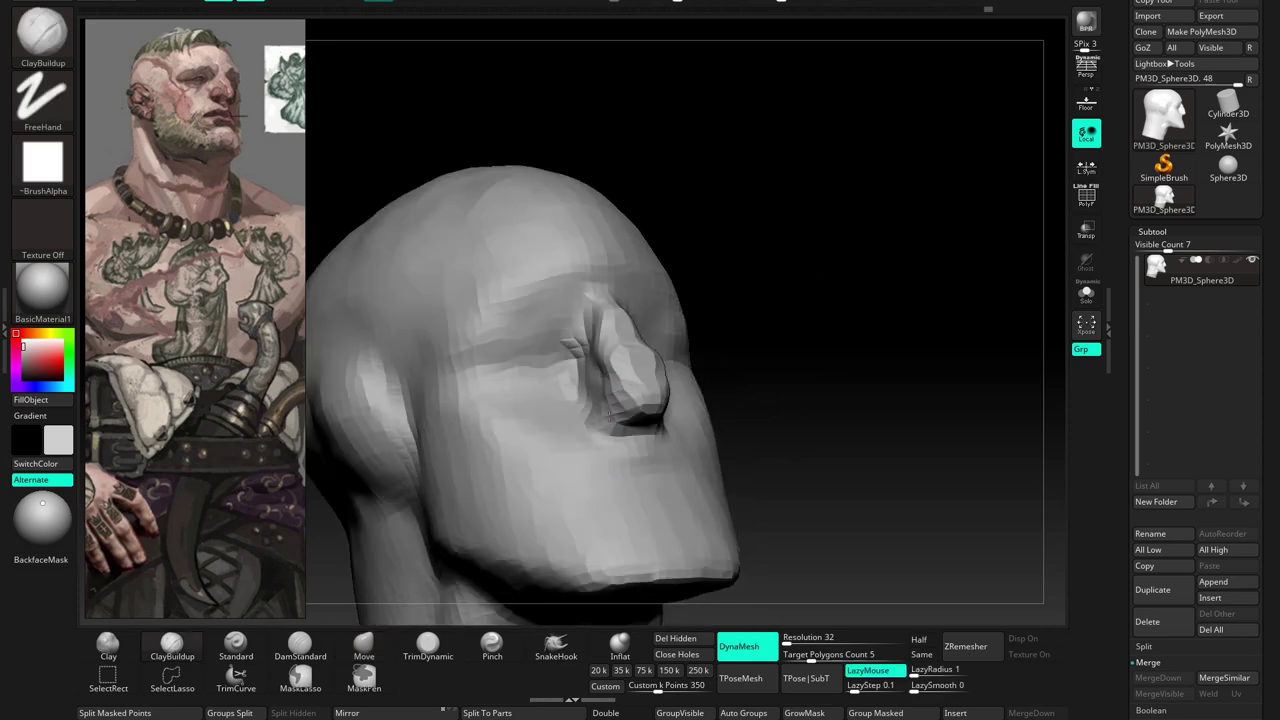
{"action": "right_click_drag", "start_coordinate": [631, 386], "coordinate": [636, 383]}
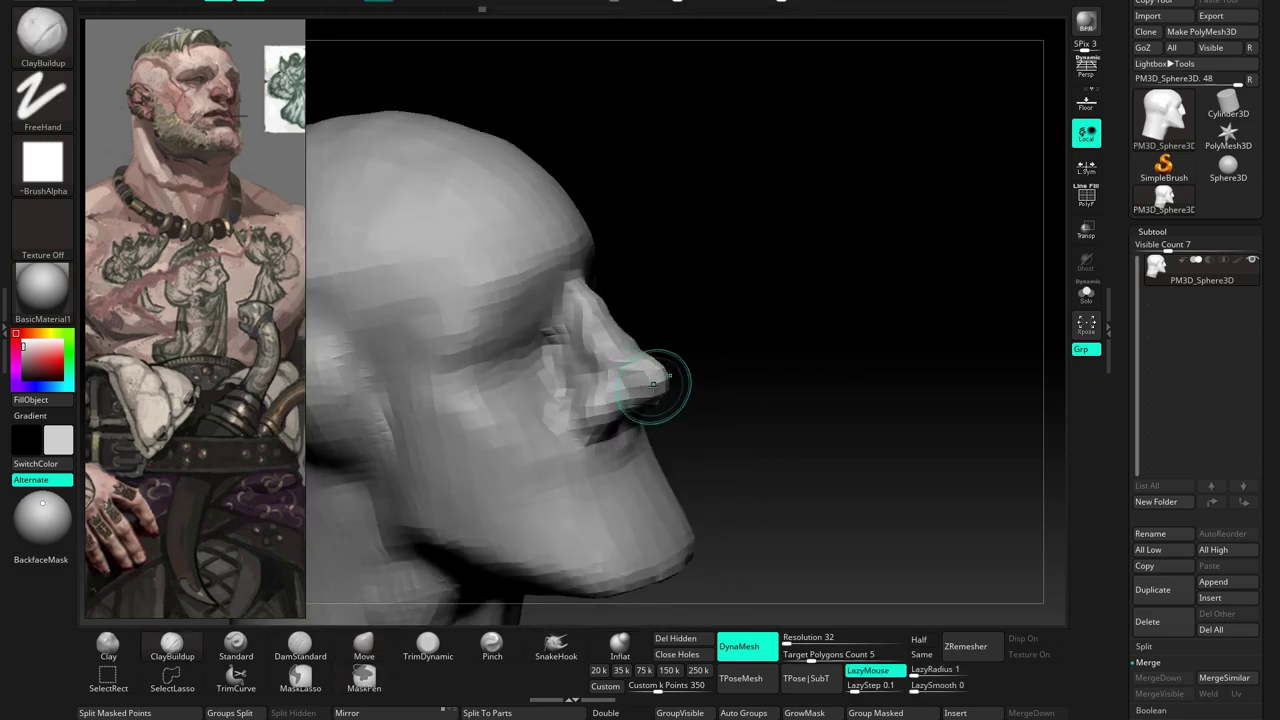
{"action": "mouse_move", "coordinate": [652, 383]}
{"action": "right_mouse_down"}
{"action": "mouse_move", "coordinate": [684, 385]}
{"action": "mouse_move", "coordinate": [634, 251]}
{"action": "mouse_move", "coordinate": [663, 286]}
{"action": "mouse_move", "coordinate": [586, 257]}
{"action": "right_mouse_up"}
{"action": "left_click_drag", "start_coordinate": [586, 257], "coordinate": [500, 180]}
{"action": "mouse_move", "coordinate": [500, 180]}
{"action": "right_mouse_down"}
{"action": "mouse_move", "coordinate": [633, 210]}
{"action": "mouse_move", "coordinate": [620, 280]}
{"action": "mouse_move", "coordinate": [590, 318]}
{"action": "mouse_move", "coordinate": [678, 162]}
{"action": "mouse_move", "coordinate": [640, 250]}
{"action": "right_mouse_up"}
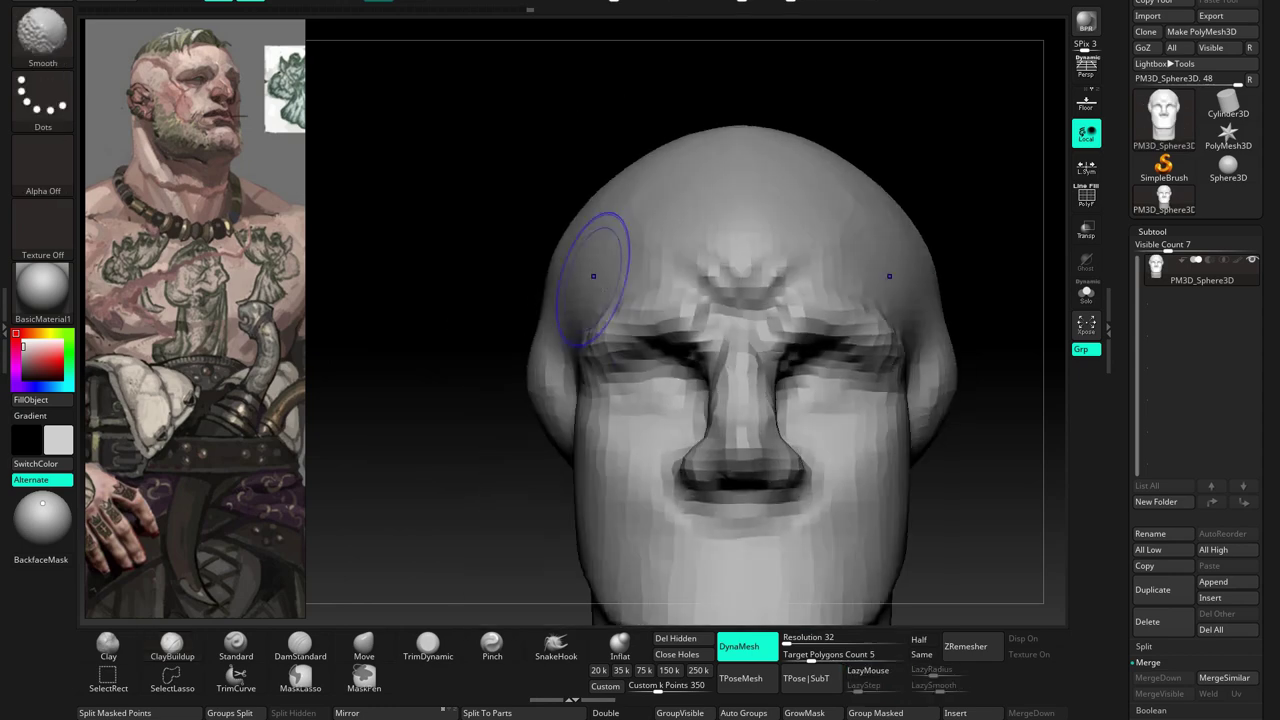
{"action": "left_click_drag", "start_coordinate": [640, 250], "coordinate": [660, 330]}
Switch back to Move and review the nose and brow from front and profile
{"action": "right_click_drag", "start_coordinate": [660, 330], "coordinate": [501, 272]}
{"action": "mouse_move", "coordinate": [622, 228]}
{"action": "right_mouse_down"}
{"action": "mouse_move", "coordinate": [620, 246]}
{"action": "mouse_move", "coordinate": [560, 270]}
{"action": "mouse_move", "coordinate": [420, 520]}
{"action": "right_mouse_up"}
{"action": "left_click", "coordinate": [380, 628]}
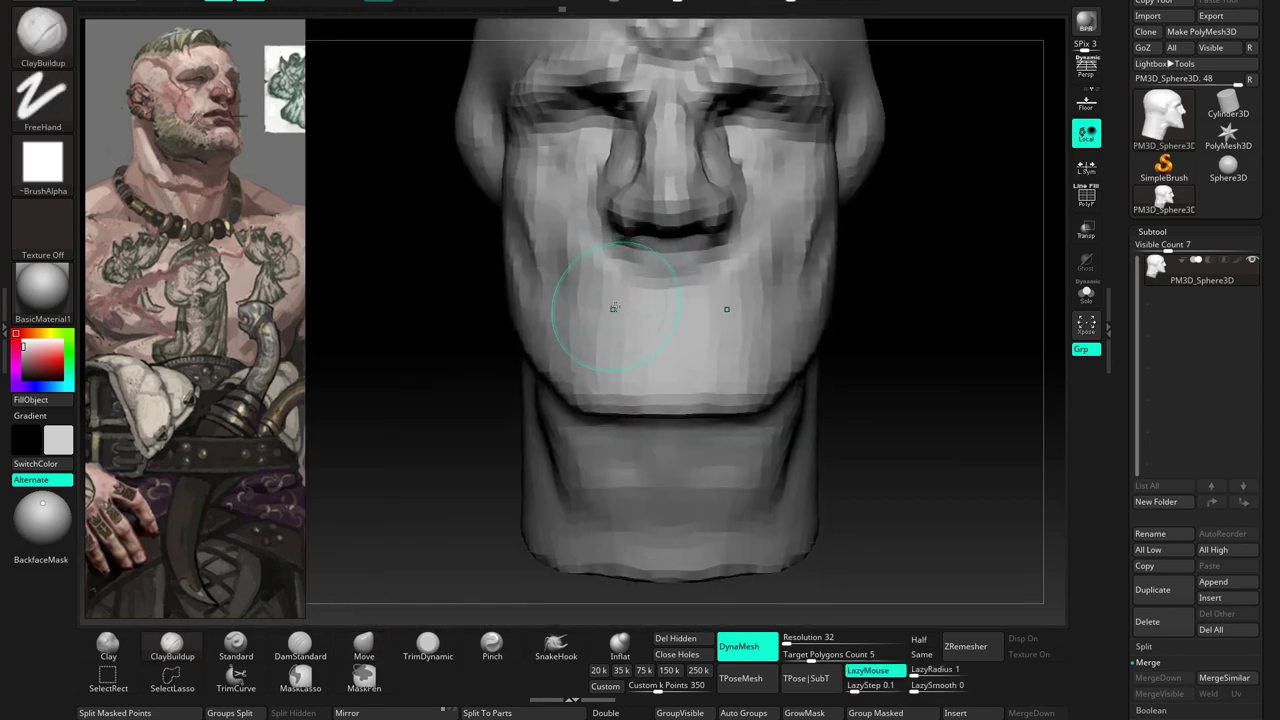
{"action": "mouse_move", "coordinate": [660, 284]}
{"action": "right_mouse_down"}
{"action": "mouse_move", "coordinate": [606, 369]}
{"action": "mouse_move", "coordinate": [605, 450]}
{"action": "mouse_move", "coordinate": [612, 273]}
{"action": "mouse_move", "coordinate": [600, 235]}
{"action": "mouse_move", "coordinate": [643, 323]}
{"action": "mouse_move", "coordinate": [620, 326]}
{"action": "mouse_move", "coordinate": [700, 345]}
{"action": "mouse_move", "coordinate": [757, 386]}
{"action": "mouse_move", "coordinate": [714, 408]}
{"action": "right_mouse_up"}
{"action": "right_click", "coordinate": [605, 450]}
{"action": "mouse_move", "coordinate": [757, 358]}
{"action": "right_mouse_down"}
{"action": "mouse_move", "coordinate": [601, 230]}
{"action": "mouse_move", "coordinate": [625, 238]}
{"action": "mouse_move", "coordinate": [640, 205]}
{"action": "mouse_move", "coordinate": [671, 280]}
{"action": "mouse_move", "coordinate": [700, 300]}
{"action": "mouse_move", "coordinate": [920, 351]}
{"action": "mouse_move", "coordinate": [645, 338]}
{"action": "mouse_move", "coordinate": [560, 250]}
{"action": "mouse_move", "coordinate": [386, 143]}
{"action": "right_mouse_up"}
{"action": "scroll", "coordinate": [190, 250], "scroll_direction": "down", "scroll_amount": 3}
Recentre the enlarged head and select the TrimDynamic brush
{"action": "scroll", "coordinate": [170, 172], "scroll_direction": "up", "scroll_amount": 5}
{"action": "scroll", "coordinate": [170, 166], "scroll_direction": "up", "scroll_amount": 2}
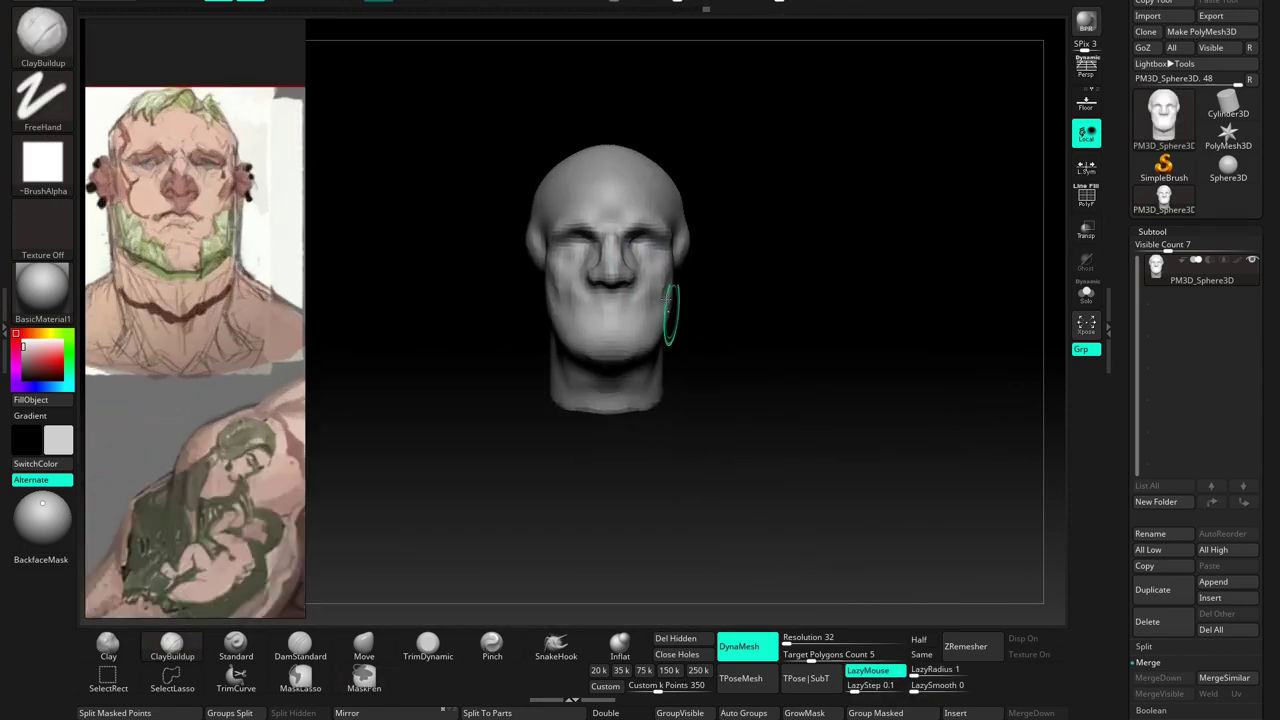
{"action": "mouse_move", "coordinate": [669, 286]}
{"action": "right_mouse_down", "text": "ctrl"}
{"action": "mouse_move", "coordinate": [575, 438]}
{"action": "mouse_move", "coordinate": [580, 370]}
{"action": "mouse_move", "coordinate": [625, 325]}
{"action": "right_mouse_up", "text": "ctrl"}
{"action": "left_click", "coordinate": [428, 645]}
{"action": "right_click_drag", "start_coordinate": [642, 277], "coordinate": [616, 271]}
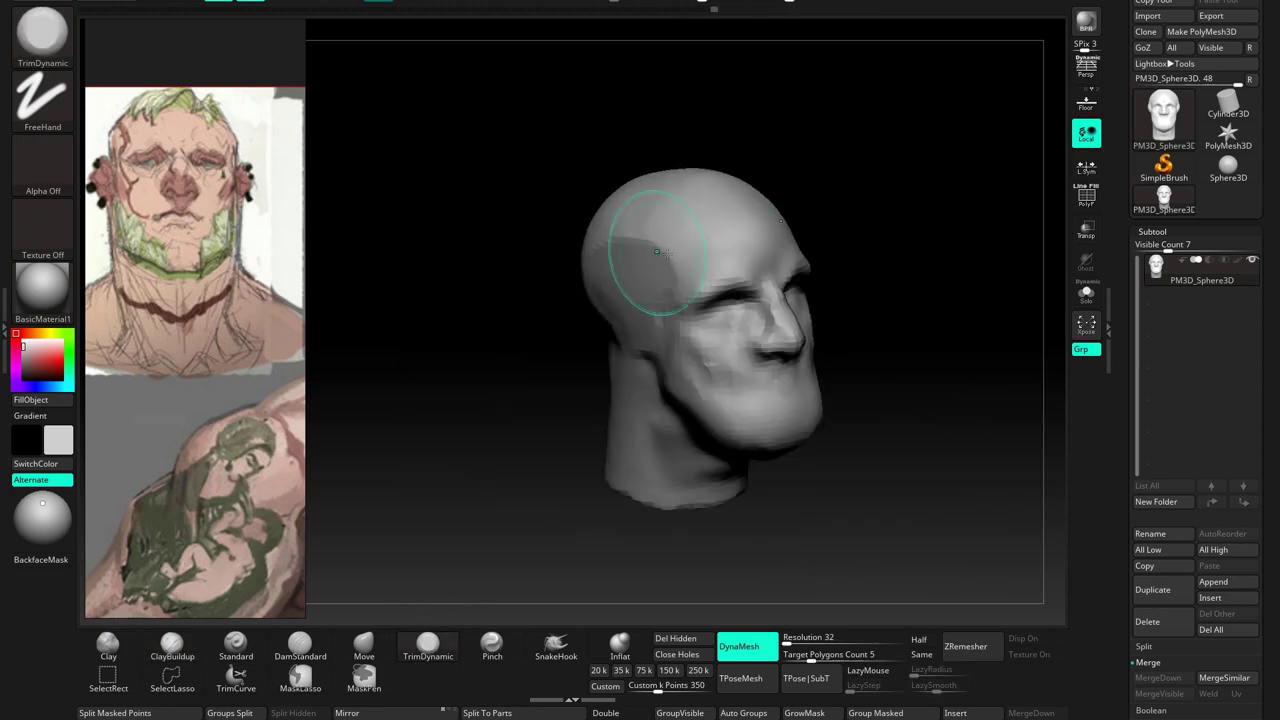
{"action": "mouse_move", "coordinate": [597, 209]}
{"action": "right_mouse_down"}
{"action": "mouse_move", "coordinate": [608, 177]}
{"action": "mouse_move", "coordinate": [600, 286]}
{"action": "right_mouse_up"}
Switch to the Move brush and push the head's forms from a three-quarter view
{"action": "key", "text": "b"}
{"action": "key", "text": "m"}
{"action": "key", "text": "v"}
{"action": "key", "text": "space"}
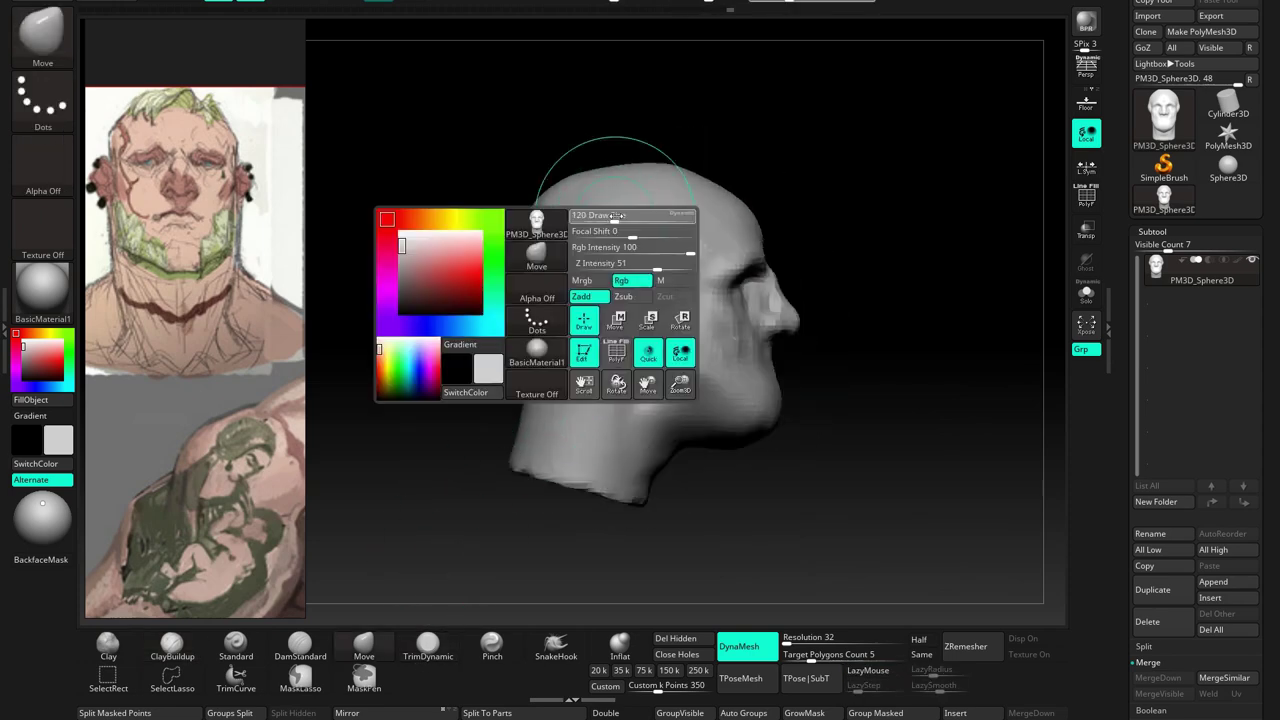
{"action": "mouse_move", "coordinate": [607, 408]}
{"action": "right_mouse_down"}
{"action": "mouse_move", "coordinate": [740, 220]}
{"action": "mouse_move", "coordinate": [736, 190]}
{"action": "mouse_move", "coordinate": [651, 214]}
{"action": "mouse_move", "coordinate": [714, 239]}
{"action": "mouse_move", "coordinate": [660, 300]}
{"action": "mouse_move", "coordinate": [640, 290]}
{"action": "mouse_move", "coordinate": [693, 265]}
{"action": "mouse_move", "coordinate": [860, 260]}
{"action": "mouse_move", "coordinate": [804, 237]}
{"action": "mouse_move", "coordinate": [743, 251]}
{"action": "mouse_move", "coordinate": [729, 266]}
{"action": "mouse_move", "coordinate": [754, 343]}
{"action": "right_mouse_up"}
{"action": "key", "text": "space"}
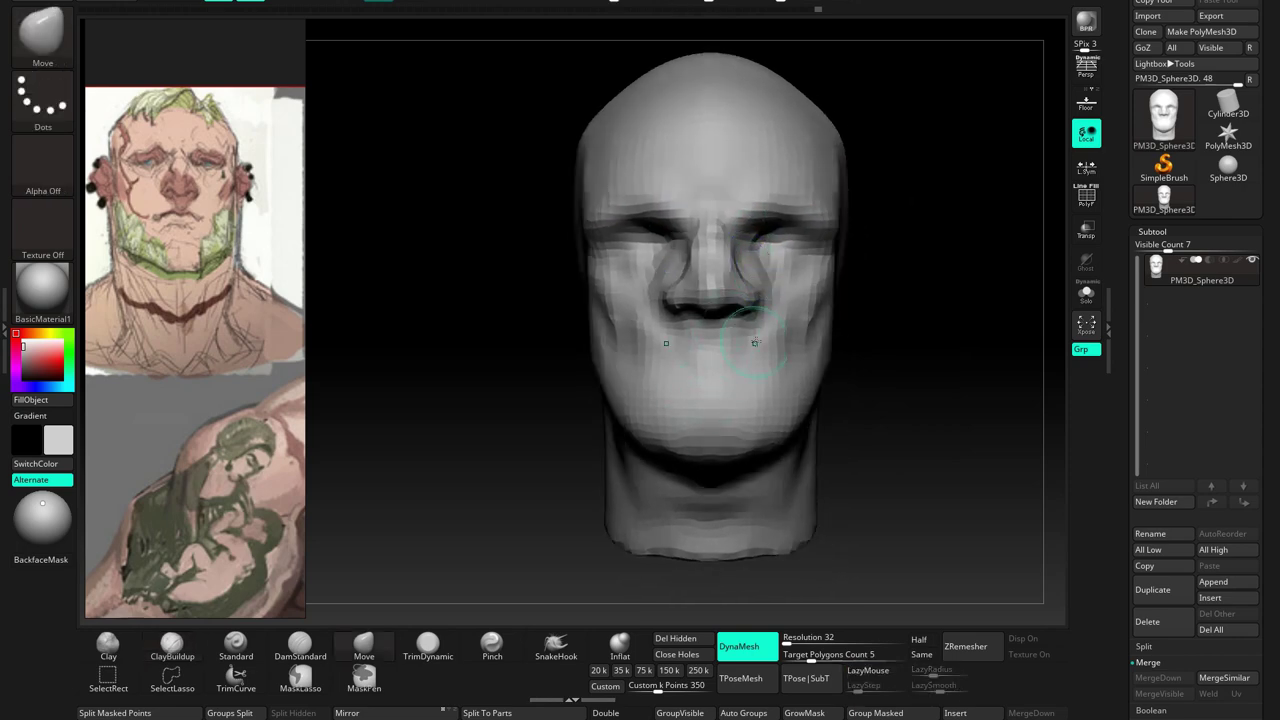
Switch to ClayBuildup and raise the brush size to 80
{"action": "key", "text": "b"}
{"action": "key", "text": "c"}
{"action": "key", "text": "b"}
{"action": "mouse_move", "coordinate": [731, 245]}
{"action": "right_mouse_down"}
{"action": "mouse_move", "coordinate": [756, 198]}
{"action": "mouse_move", "coordinate": [780, 233]}
{"action": "mouse_move", "coordinate": [762, 265]}
{"action": "right_mouse_up"}
{"action": "key", "text": "space"}
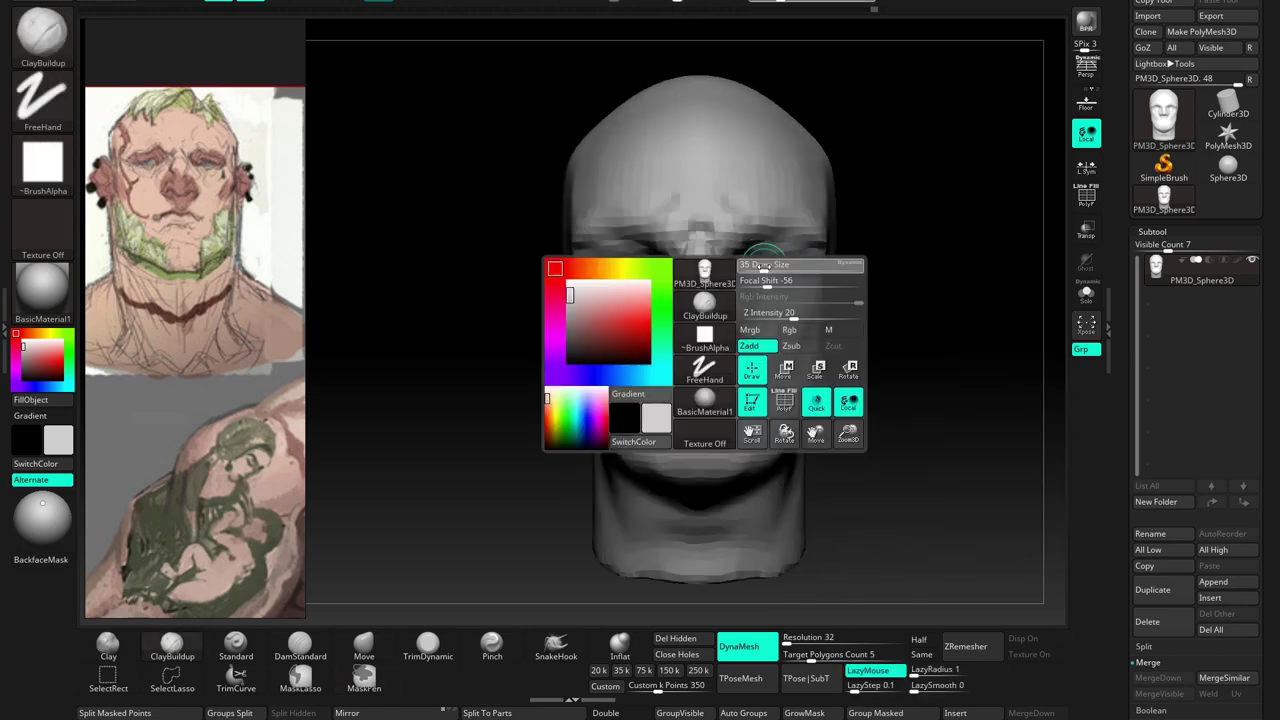
{"action": "mouse_move", "coordinate": [762, 265]}
{"action": "right_mouse_down"}
{"action": "mouse_move", "coordinate": [800, 270]}
{"action": "mouse_move", "coordinate": [770, 290]}
{"action": "mouse_move", "coordinate": [761, 257]}
{"action": "mouse_move", "coordinate": [728, 300]}
{"action": "right_mouse_up"}
{"action": "key", "text": "space"}
Carve a crease across the mouth and refine the head's profile
{"action": "left_click", "coordinate": [300, 645]}
{"action": "mouse_move", "coordinate": [628, 400]}
{"action": "right_mouse_down"}
{"action": "mouse_move", "coordinate": [670, 280]}
{"action": "mouse_move", "coordinate": [700, 316]}
{"action": "right_mouse_up"}
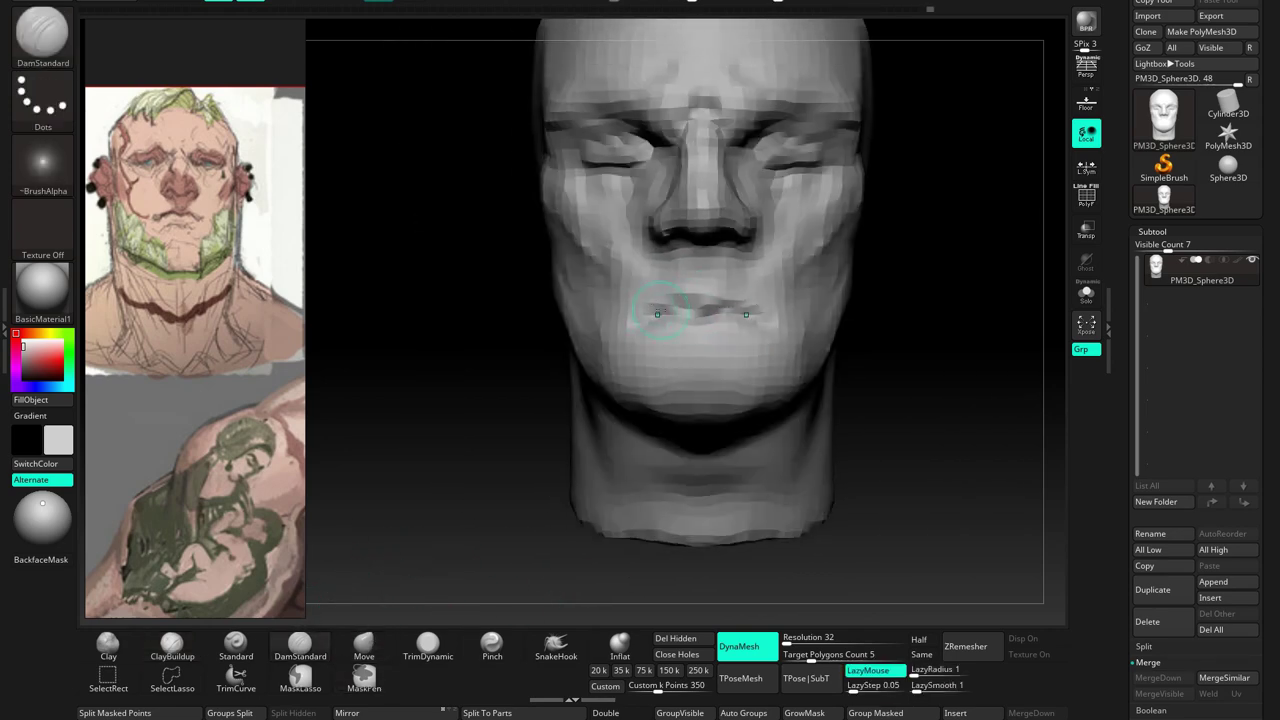
{"action": "mouse_move", "coordinate": [640, 321]}
{"action": "right_mouse_down"}
{"action": "mouse_move", "coordinate": [726, 387]}
{"action": "mouse_move", "coordinate": [832, 434]}
{"action": "mouse_move", "coordinate": [641, 349]}
{"action": "mouse_move", "coordinate": [690, 345]}
{"action": "mouse_move", "coordinate": [700, 360]}
{"action": "mouse_move", "coordinate": [529, 523]}
{"action": "right_mouse_up"}
{"action": "key", "text": "space"}
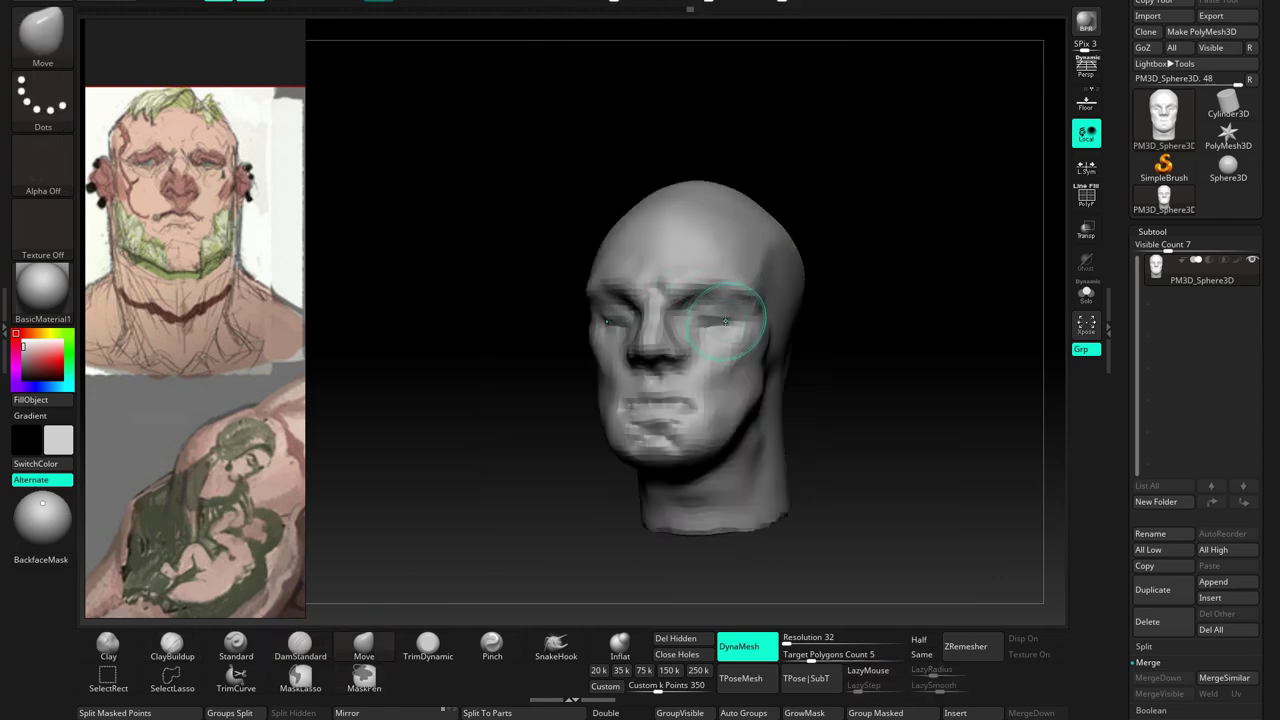
{"action": "mouse_move", "coordinate": [723, 311]}
{"action": "right_mouse_down"}
{"action": "mouse_move", "coordinate": [714, 366]}
{"action": "mouse_move", "coordinate": [695, 320]}
{"action": "mouse_move", "coordinate": [645, 385]}
{"action": "mouse_move", "coordinate": [655, 330]}
{"action": "mouse_move", "coordinate": [660, 345]}
{"action": "mouse_move", "coordinate": [655, 330]}
{"action": "mouse_move", "coordinate": [690, 340]}
{"action": "mouse_move", "coordinate": [648, 361]}
{"action": "right_mouse_up"}
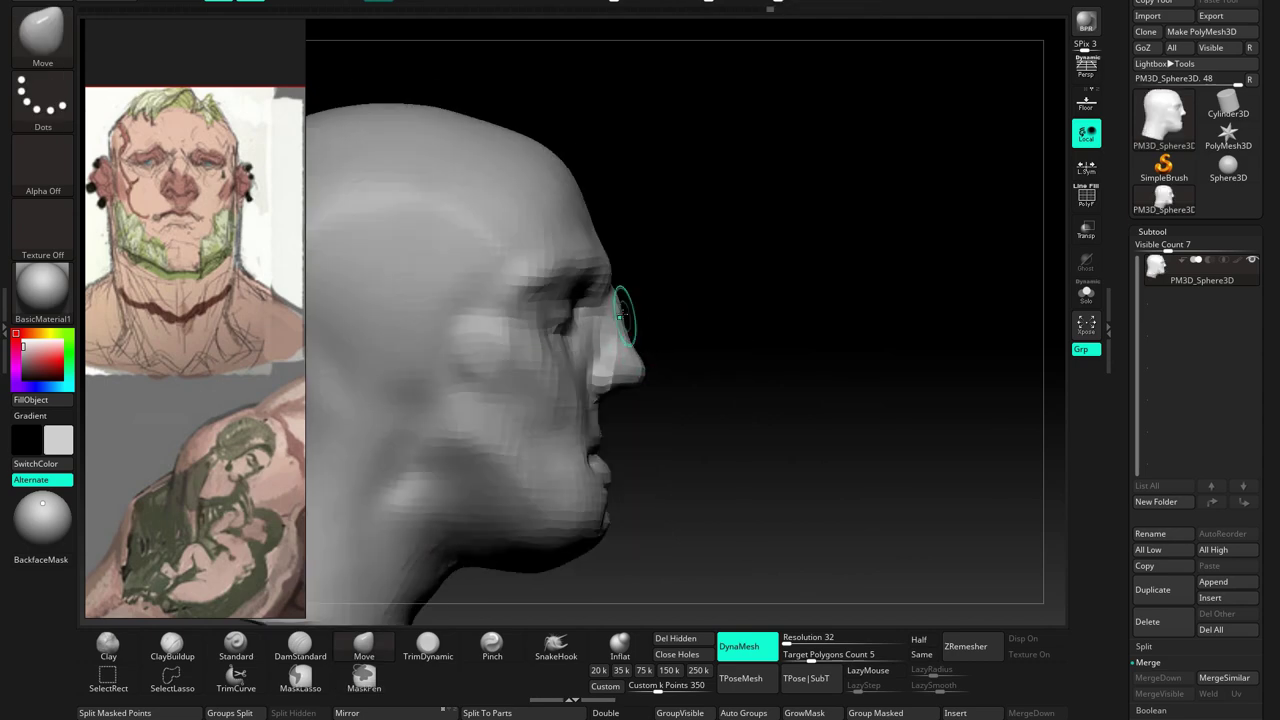
{"action": "right_click_drag", "start_coordinate": [624, 314], "coordinate": [614, 357]}
{"action": "key", "text": "space"}
{"action": "key", "text": "space"}
{"action": "mouse_move", "coordinate": [760, 285]}
{"action": "right_mouse_down"}
{"action": "mouse_move", "coordinate": [788, 284]}
{"action": "mouse_move", "coordinate": [680, 256]}
{"action": "right_mouse_up"}
Add ClayBuildup strokes to fill out the cheeks and chin, checking front and side profiles
{"action": "key", "text": "b"}
{"action": "key", "text": "c"}
{"action": "key", "text": "b"}
{"action": "mouse_move", "coordinate": [667, 318]}
{"action": "right_mouse_down"}
{"action": "mouse_move", "coordinate": [687, 371]}
{"action": "mouse_move", "coordinate": [659, 325]}
{"action": "mouse_move", "coordinate": [645, 358]}
{"action": "mouse_move", "coordinate": [500, 360]}
{"action": "right_mouse_up"}
{"action": "mouse_move", "coordinate": [554, 401]}
{"action": "right_mouse_down"}
{"action": "mouse_move", "coordinate": [505, 405]}
{"action": "mouse_move", "coordinate": [726, 290]}
{"action": "mouse_move", "coordinate": [737, 214]}
{"action": "mouse_move", "coordinate": [660, 265]}
{"action": "right_mouse_up"}
{"action": "mouse_move", "coordinate": [705, 229]}
{"action": "right_mouse_down"}
{"action": "mouse_move", "coordinate": [671, 285]}
{"action": "mouse_move", "coordinate": [679, 237]}
{"action": "right_mouse_up"}
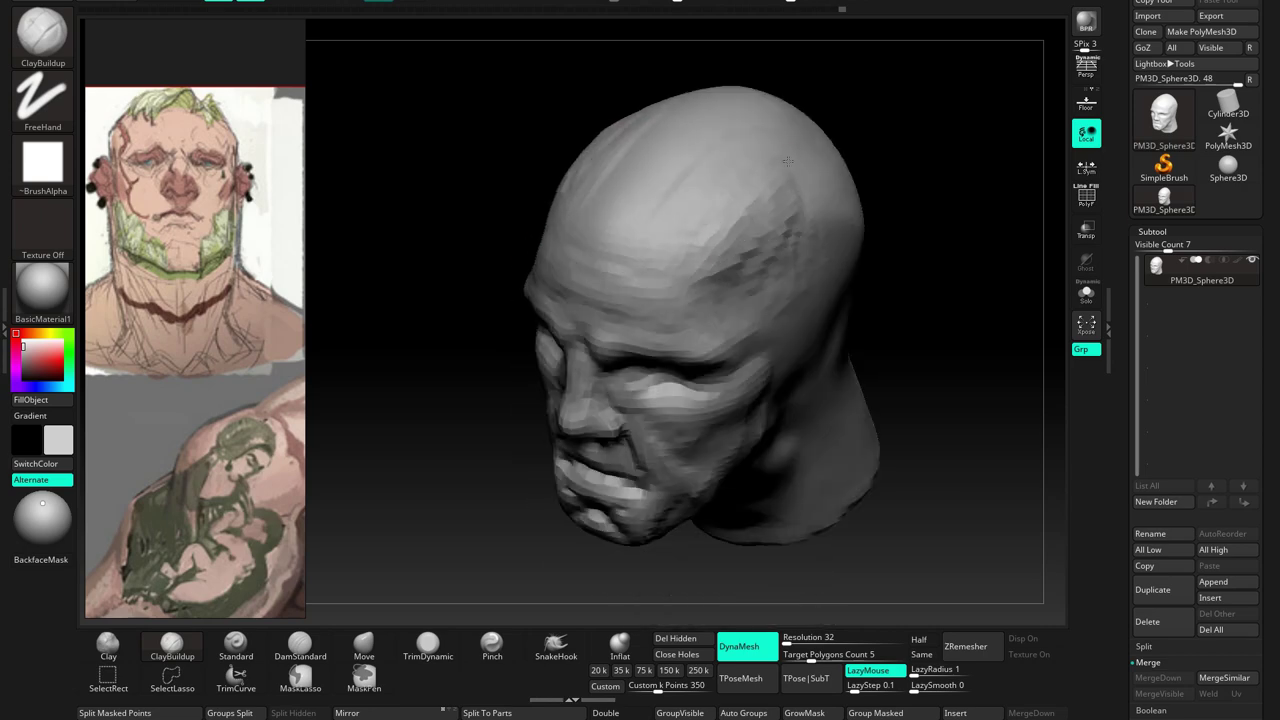
{"action": "right_click_drag", "start_coordinate": [788, 161], "coordinate": [693, 314], "text": "shift"}
{"action": "mouse_move", "coordinate": [696, 326]}
{"action": "right_mouse_down", "text": "shift"}
{"action": "mouse_move", "coordinate": [708, 337]}
{"action": "mouse_move", "coordinate": [686, 314]}
{"action": "mouse_move", "coordinate": [871, 444]}
{"action": "right_mouse_up", "text": "shift"}
{"action": "left_click", "coordinate": [1210, 598]}
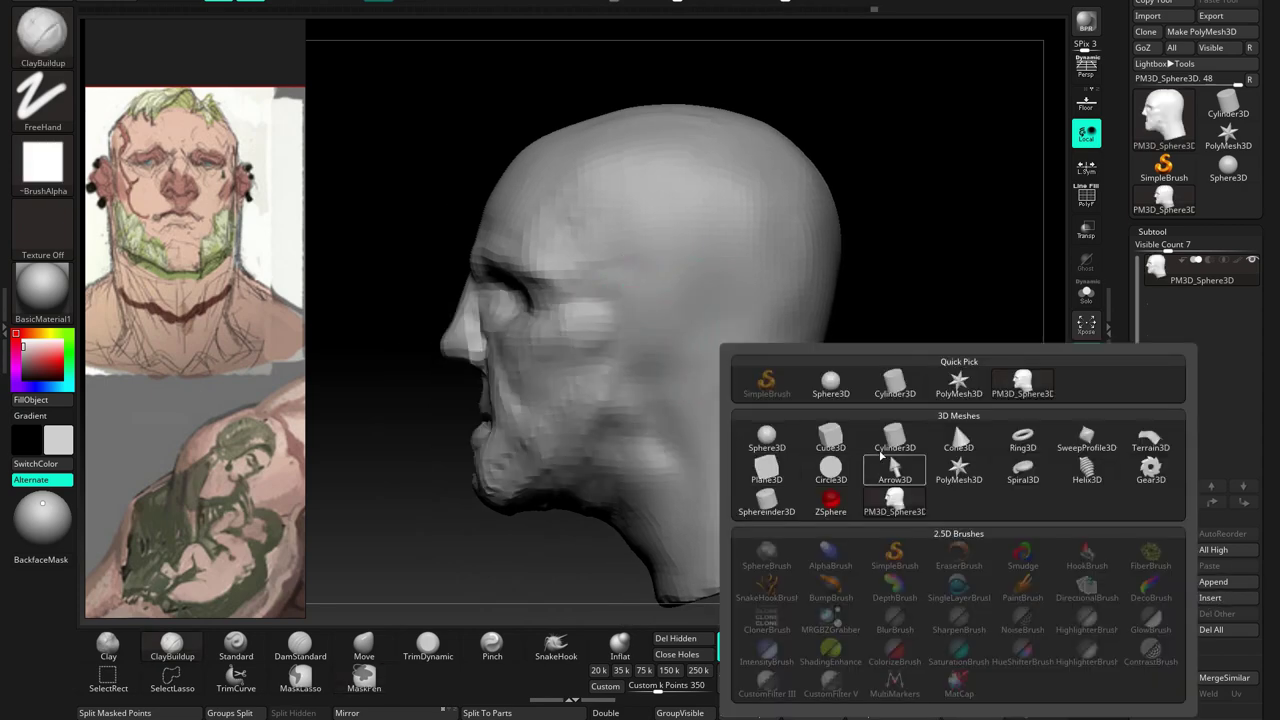
Insert a Cylinder3D and flatten it into an ear-sized disc beside the head
{"action": "left_click", "coordinate": [766, 460]}
{"action": "key", "text": "w"}
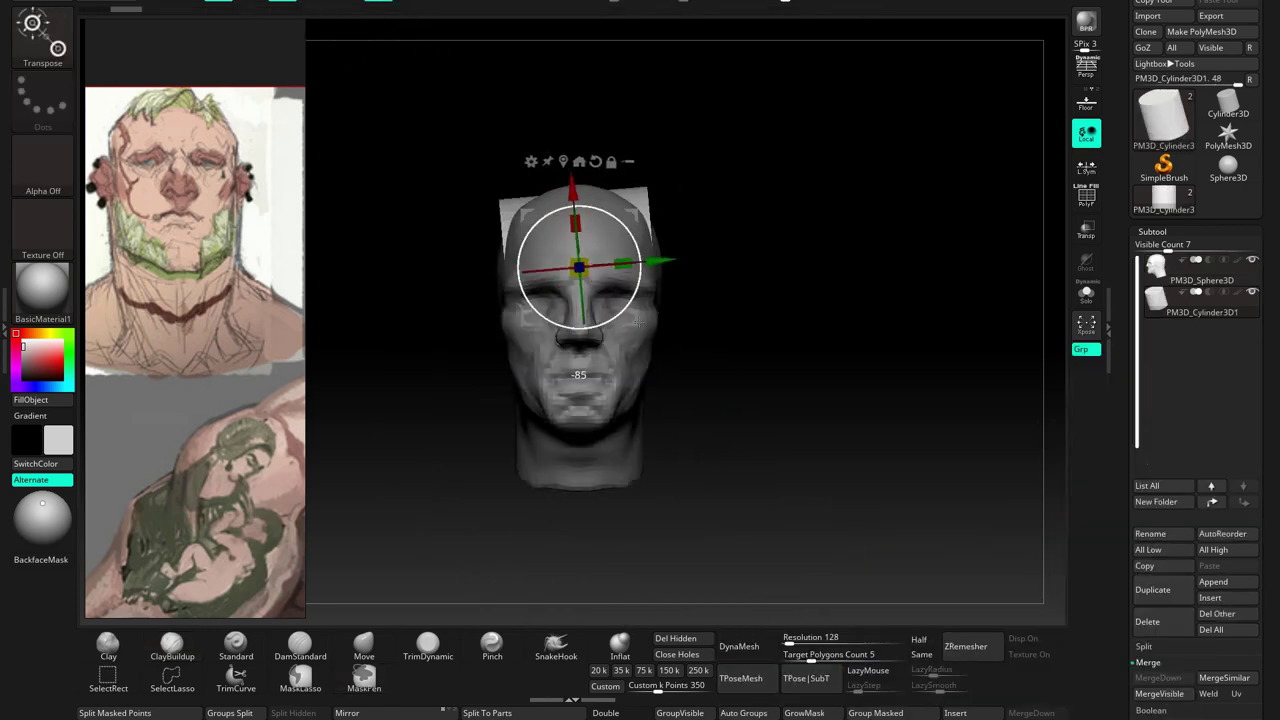
{"action": "right_click_drag", "start_coordinate": [544, 300], "coordinate": [653, 324]}
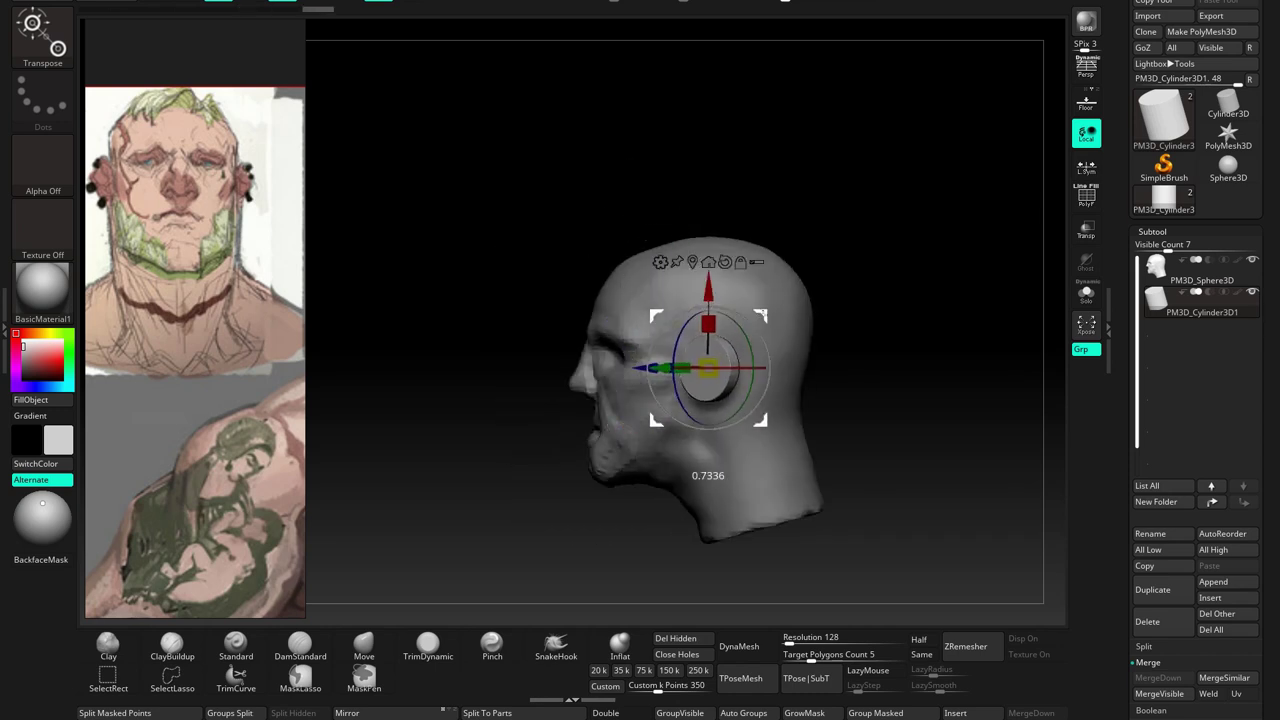
{"action": "right_click_drag", "start_coordinate": [700, 322], "coordinate": [779, 334]}
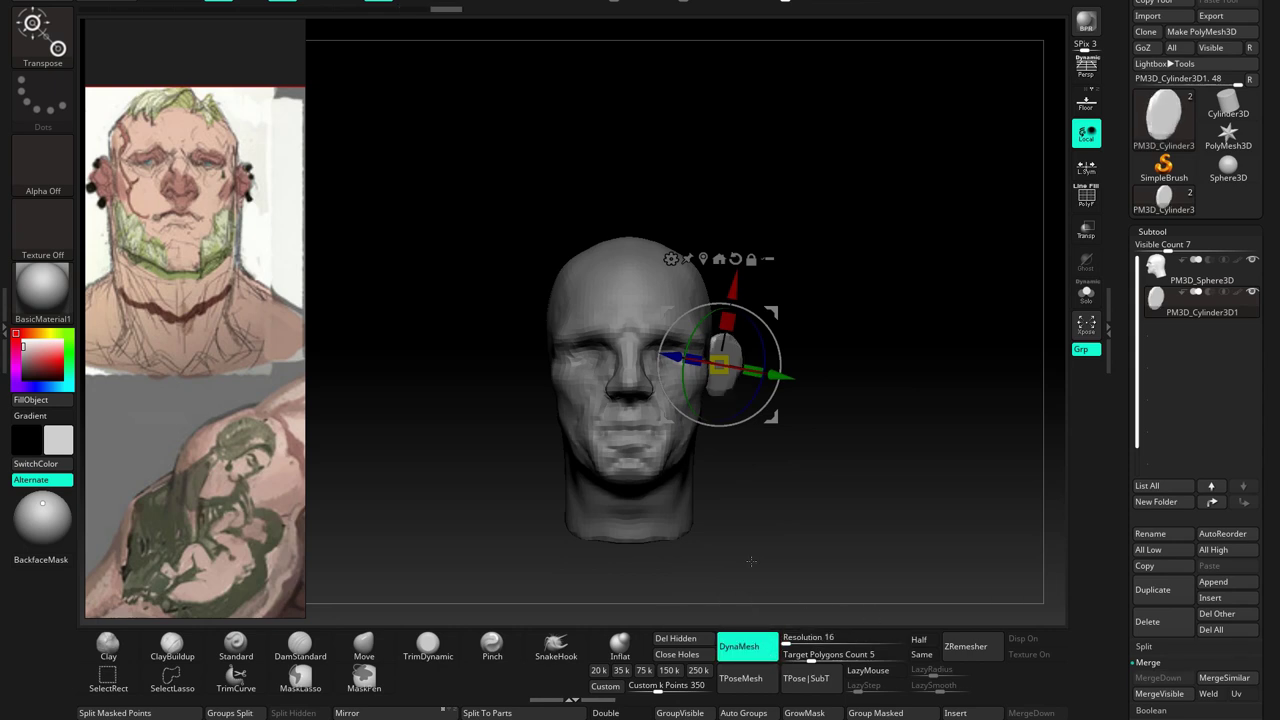
{"action": "right_click_drag", "start_coordinate": [645, 360], "coordinate": [632, 399]}
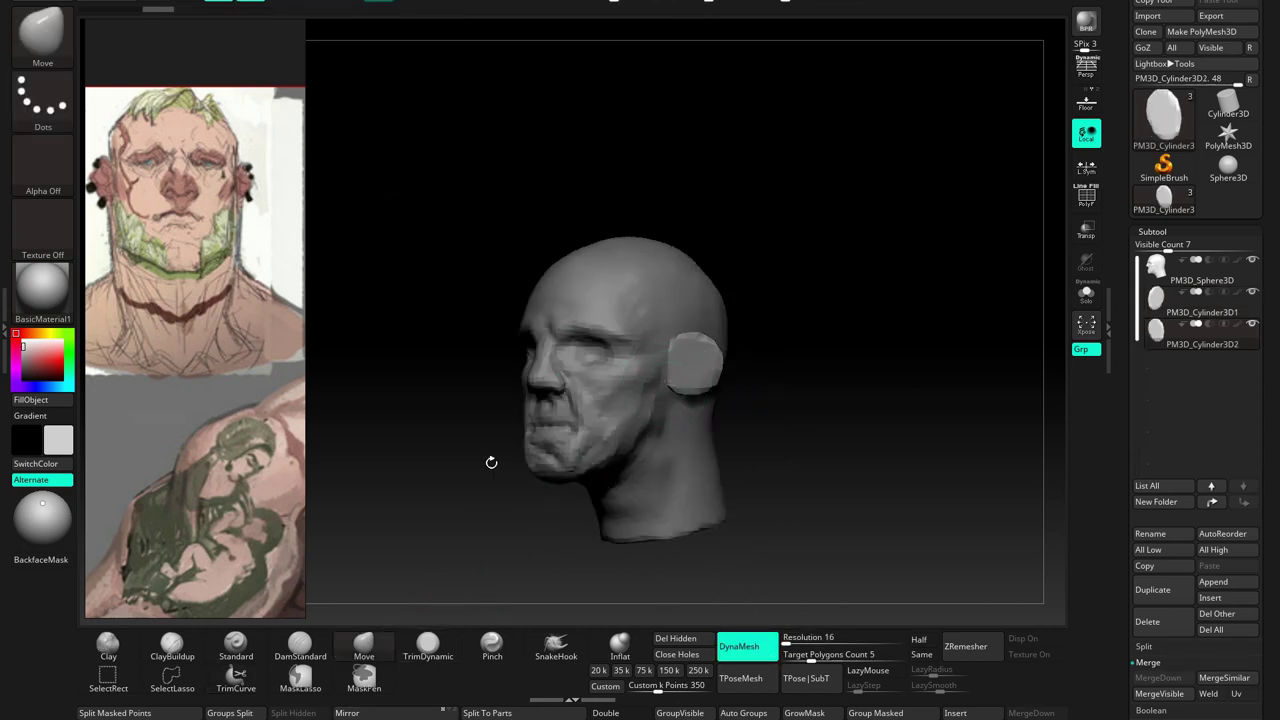
{"action": "right_click_drag", "start_coordinate": [359, 600], "coordinate": [480, 460]}
{"action": "left_click", "coordinate": [520, 400], "text": "alt"}
{"action": "mouse_move", "coordinate": [520, 400]}
{"action": "right_mouse_down"}
{"action": "mouse_move", "coordinate": [593, 376]}
{"action": "mouse_move", "coordinate": [555, 327]}
{"action": "right_mouse_up"}
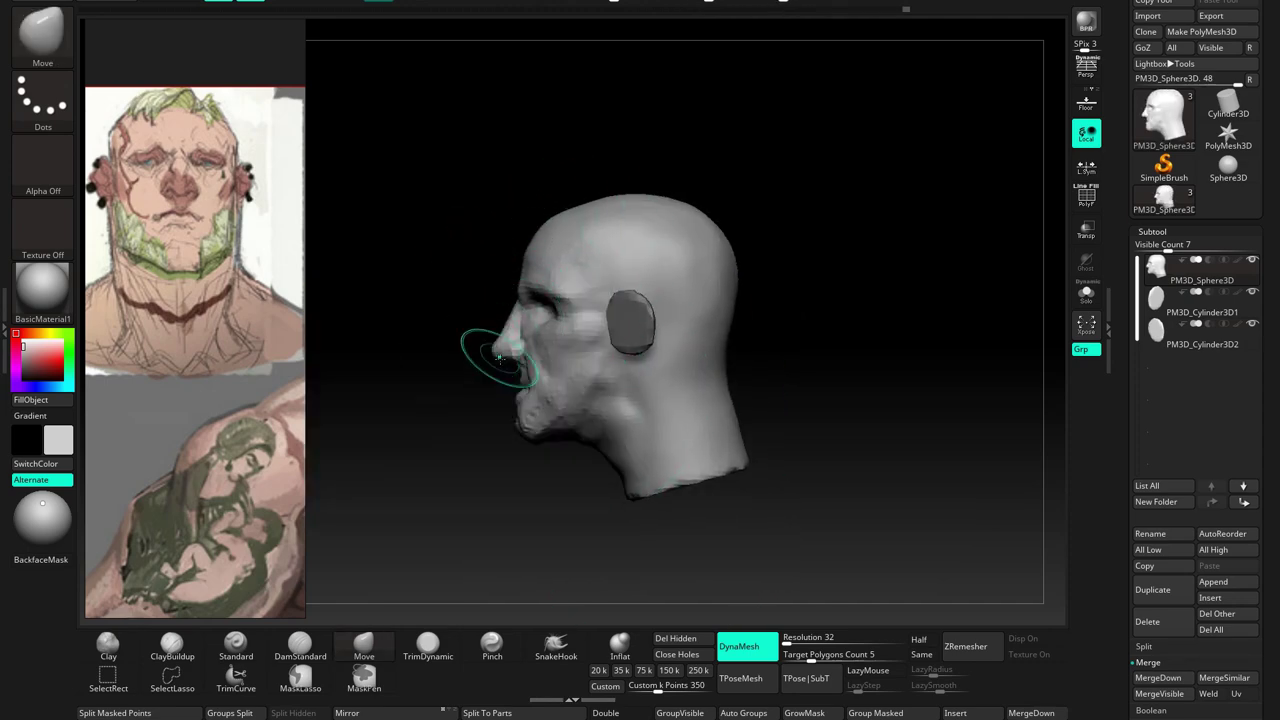
Orbit around the back and skull top, returning to a front view of the head
{"action": "mouse_move", "coordinate": [514, 257]}
{"action": "right_mouse_down"}
{"action": "mouse_move", "coordinate": [628, 298]}
{"action": "mouse_move", "coordinate": [632, 343]}
{"action": "right_mouse_up"}
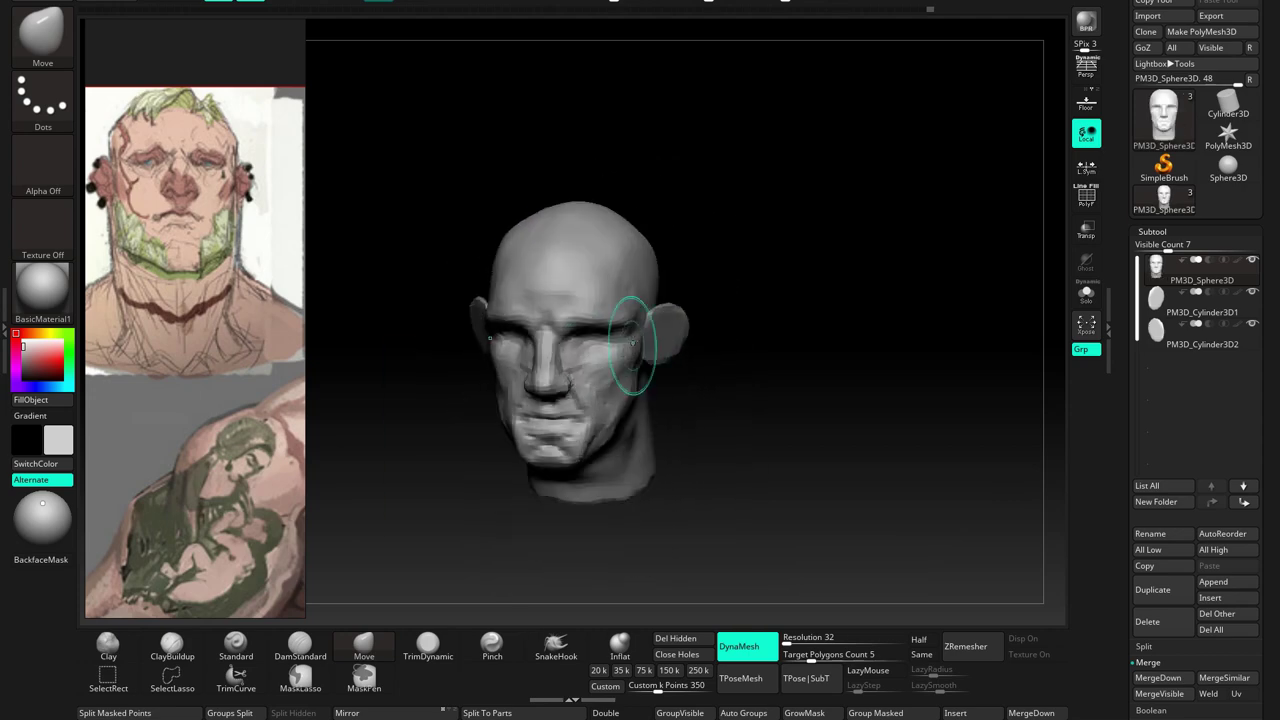
{"action": "right_click_drag", "start_coordinate": [632, 343], "coordinate": [602, 330]}
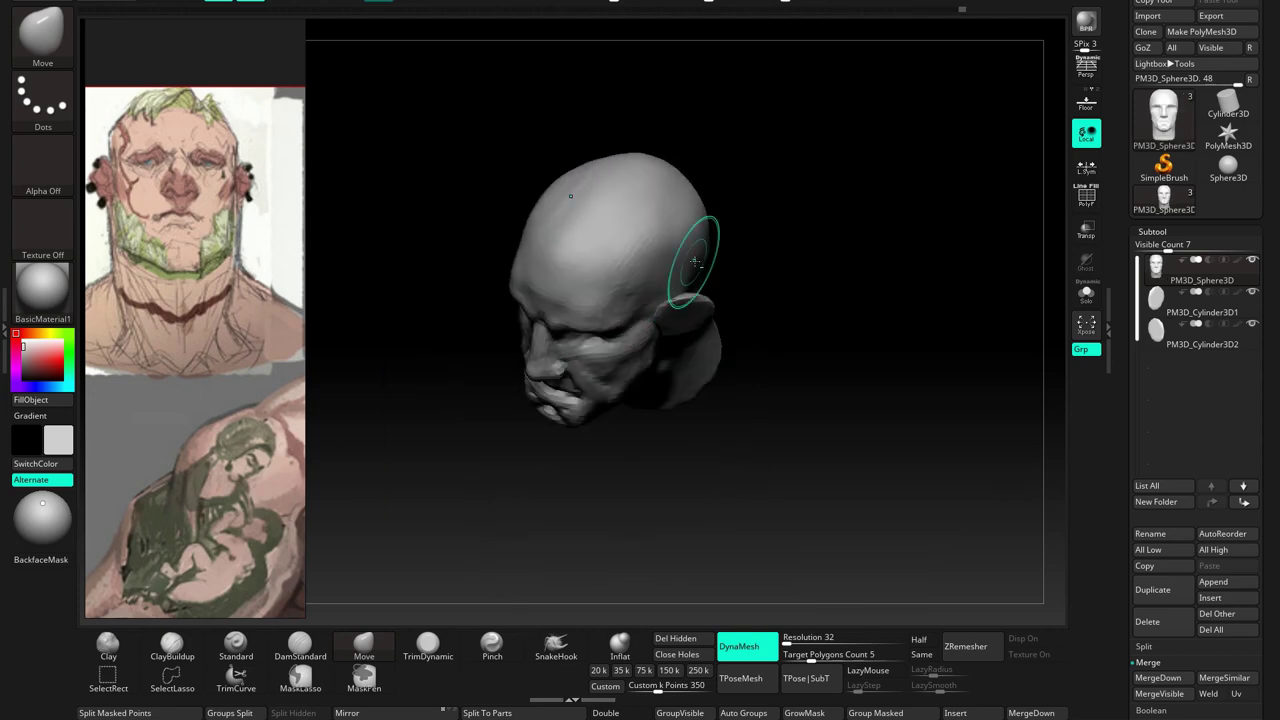
{"action": "mouse_move", "coordinate": [626, 221]}
{"action": "right_mouse_down"}
{"action": "mouse_move", "coordinate": [620, 240]}
{"action": "mouse_move", "coordinate": [640, 215]}
{"action": "mouse_move", "coordinate": [611, 249]}
{"action": "right_mouse_up"}
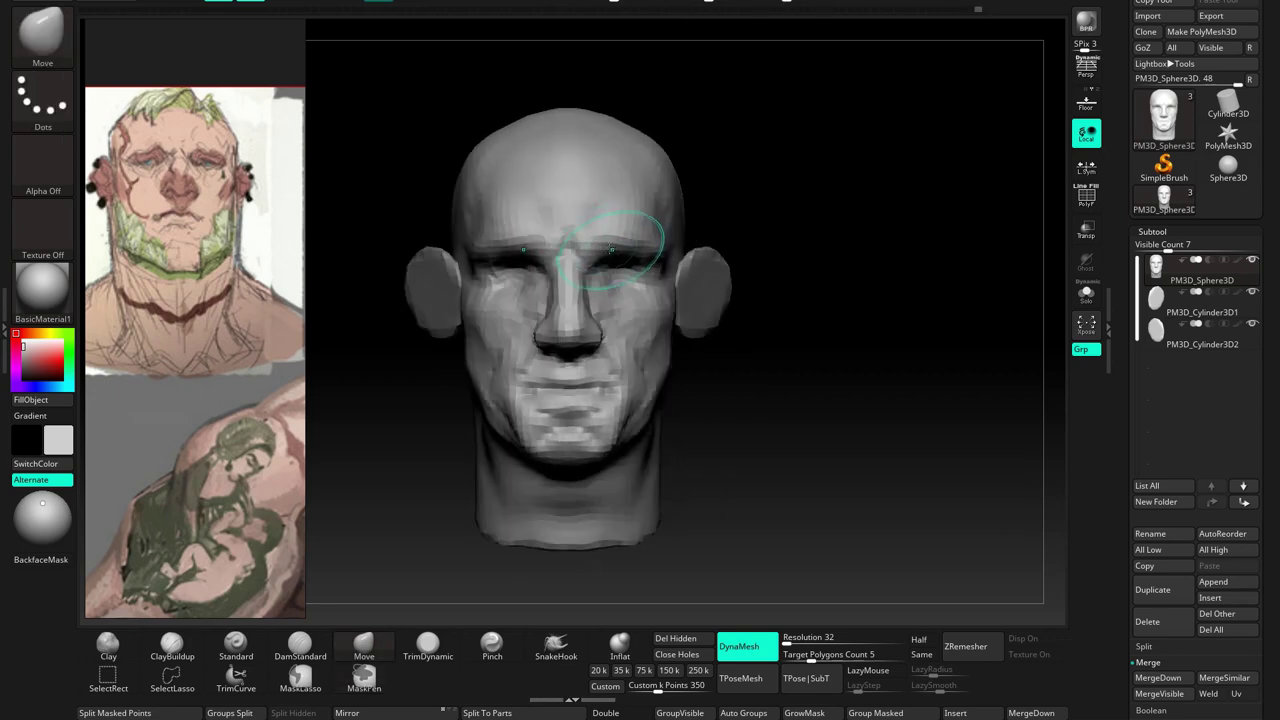
{"action": "mouse_move", "coordinate": [517, 261]}
{"action": "right_mouse_down"}
{"action": "mouse_move", "coordinate": [548, 246]}
{"action": "mouse_move", "coordinate": [676, 289]}
{"action": "mouse_move", "coordinate": [704, 376]}
{"action": "right_mouse_up"}
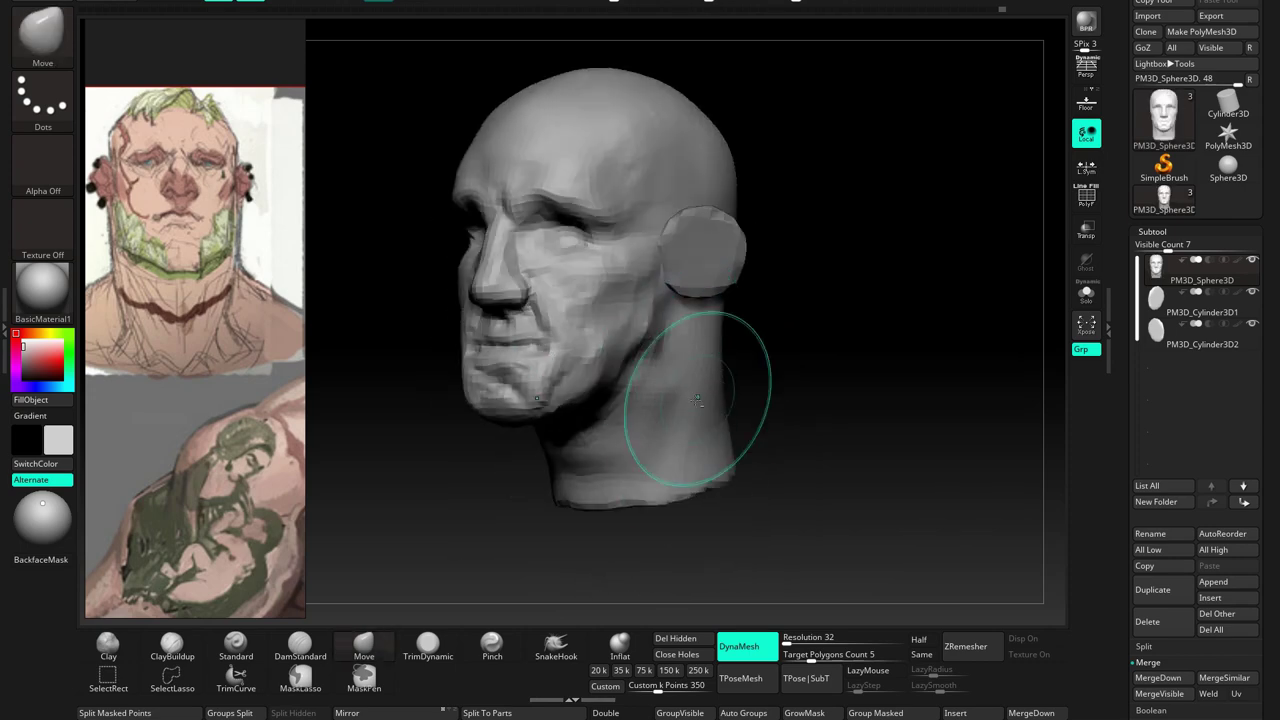
{"action": "mouse_move", "coordinate": [643, 466]}
{"action": "right_mouse_down"}
{"action": "mouse_move", "coordinate": [686, 397]}
{"action": "mouse_move", "coordinate": [663, 286]}
{"action": "right_mouse_up"}
{"action": "key", "text": "space"}
Reshape the face and underside of the chin, checking from side and back views
{"action": "mouse_move", "coordinate": [643, 206]}
{"action": "right_mouse_down"}
{"action": "mouse_move", "coordinate": [606, 157]}
{"action": "mouse_move", "coordinate": [650, 245]}
{"action": "right_mouse_up"}
{"action": "mouse_move", "coordinate": [650, 327]}
{"action": "right_mouse_down"}
{"action": "mouse_move", "coordinate": [620, 389]}
{"action": "mouse_move", "coordinate": [602, 371]}
{"action": "right_mouse_up"}
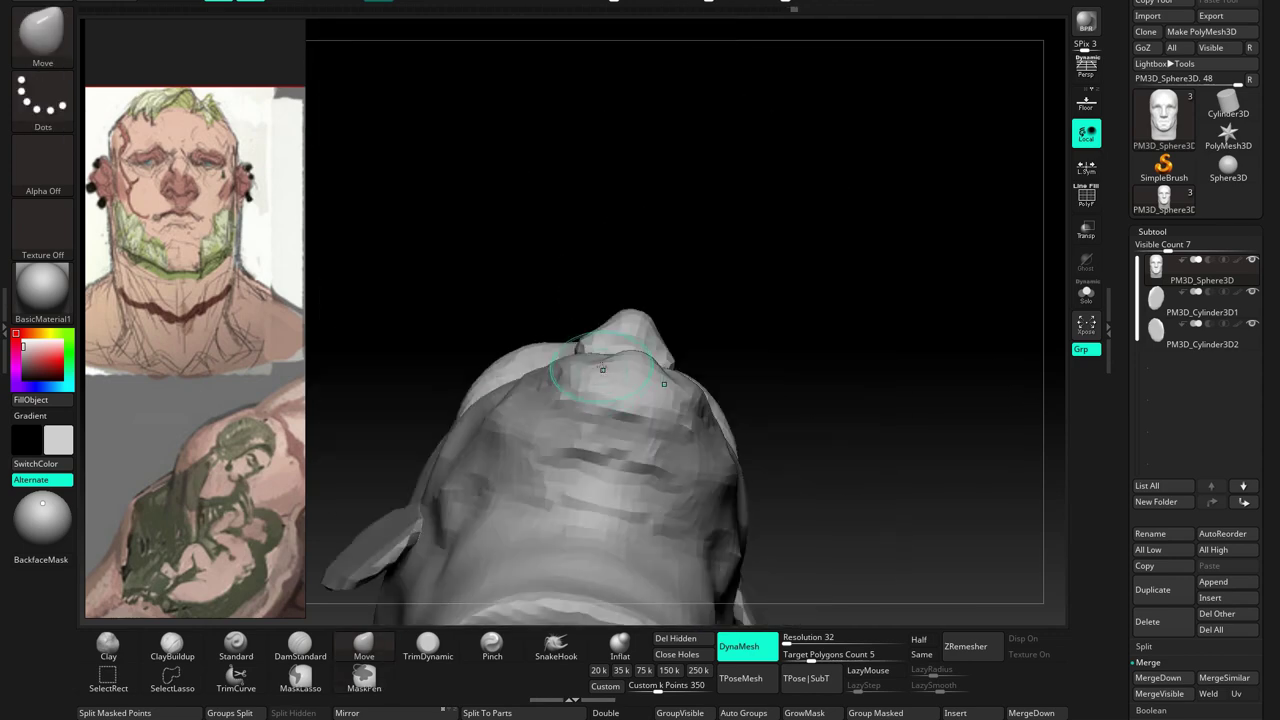
{"action": "mouse_move", "coordinate": [558, 417]}
{"action": "right_mouse_down"}
{"action": "mouse_move", "coordinate": [615, 390]}
{"action": "mouse_move", "coordinate": [671, 290]}
{"action": "mouse_move", "coordinate": [657, 316]}
{"action": "right_mouse_up"}
{"action": "key", "text": "space"}
{"action": "key", "text": "space"}
{"action": "key", "text": "space"}
{"action": "mouse_move", "coordinate": [662, 287]}
{"action": "right_mouse_down", "text": "shift"}
{"action": "mouse_move", "coordinate": [695, 372]}
{"action": "mouse_move", "coordinate": [623, 394]}
{"action": "mouse_move", "coordinate": [651, 349]}
{"action": "mouse_move", "coordinate": [645, 245]}
{"action": "right_mouse_up", "text": "shift"}
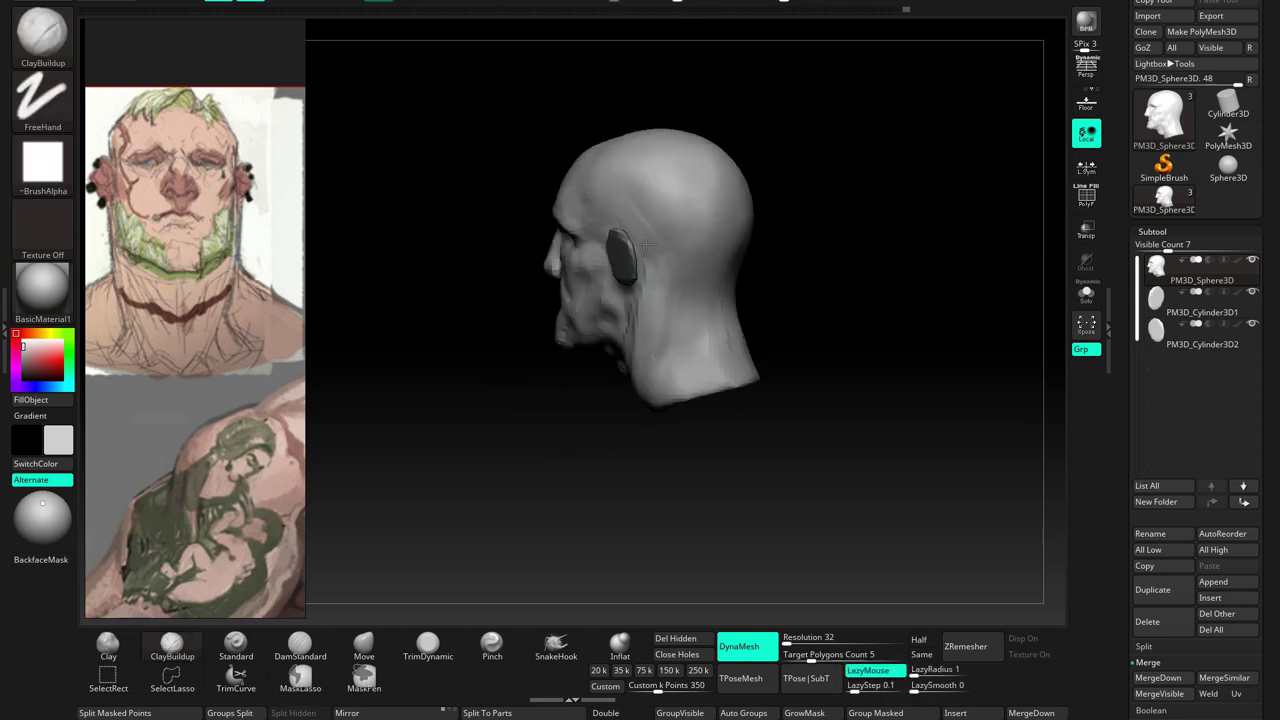
{"action": "mouse_move", "coordinate": [722, 290]}
{"action": "right_mouse_down"}
{"action": "mouse_move", "coordinate": [720, 234]}
{"action": "mouse_move", "coordinate": [683, 343]}
{"action": "mouse_move", "coordinate": [674, 297]}
{"action": "mouse_move", "coordinate": [628, 368]}
{"action": "mouse_move", "coordinate": [586, 271]}
{"action": "mouse_move", "coordinate": [565, 300]}
{"action": "mouse_move", "coordinate": [622, 292]}
{"action": "mouse_move", "coordinate": [560, 265]}
{"action": "mouse_move", "coordinate": [607, 263]}
{"action": "right_mouse_up"}
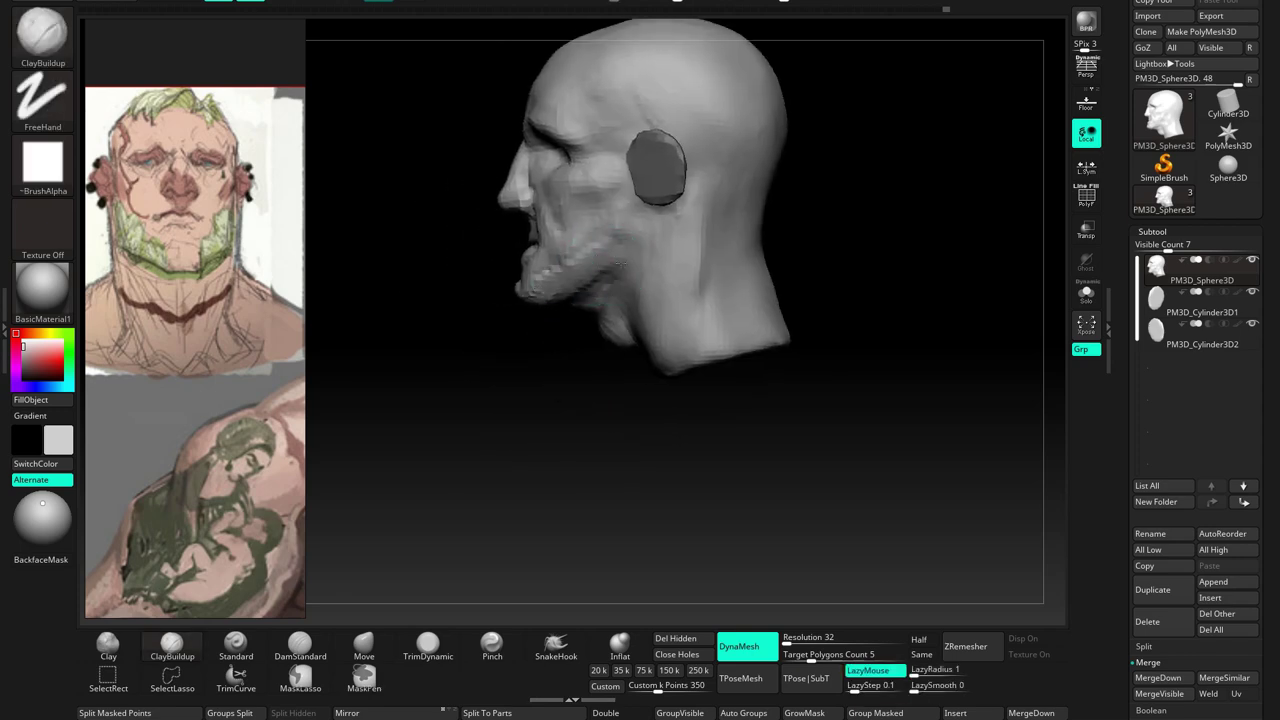
Pull the jaw and chin outward with the Move brush, checking front and profile views
{"action": "left_click", "coordinate": [368, 643]}
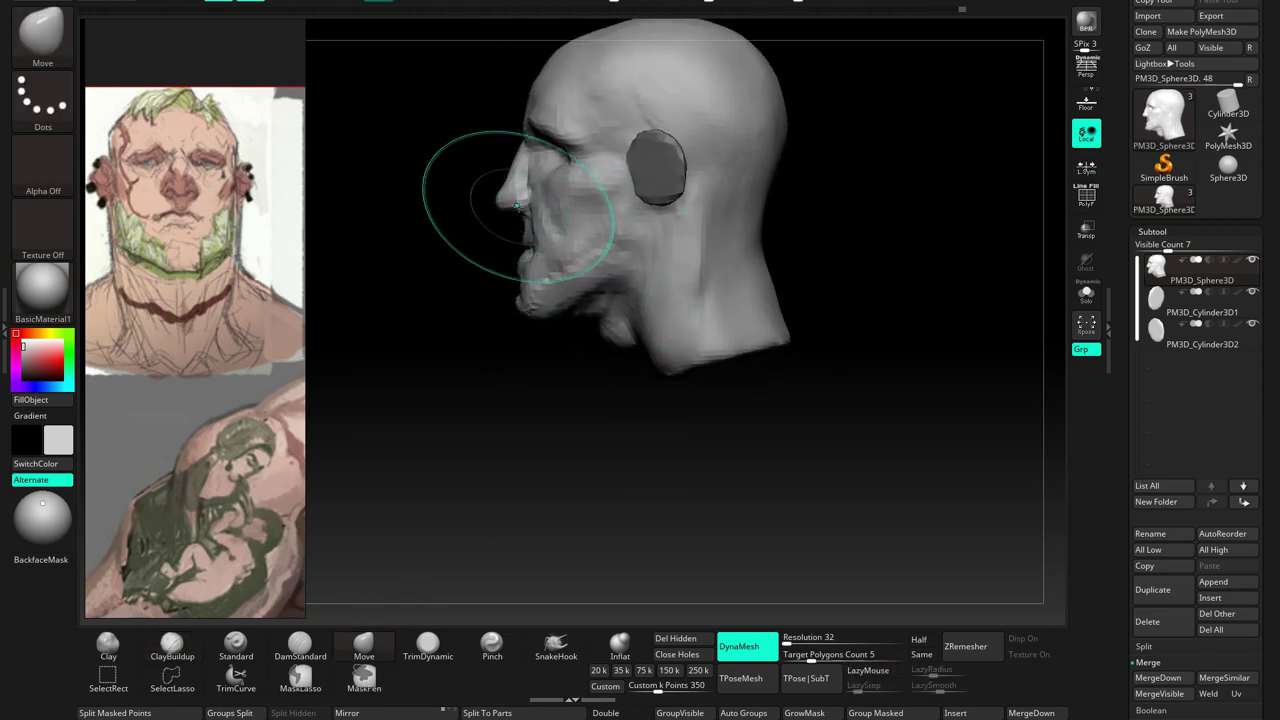
{"action": "mouse_move", "coordinate": [519, 241]}
{"action": "right_mouse_down"}
{"action": "mouse_move", "coordinate": [614, 343]}
{"action": "mouse_move", "coordinate": [643, 157]}
{"action": "mouse_move", "coordinate": [584, 330]}
{"action": "right_mouse_up"}
{"action": "key", "text": "space"}
{"action": "key", "text": "space"}
{"action": "mouse_move", "coordinate": [577, 242]}
{"action": "right_mouse_down"}
{"action": "mouse_move", "coordinate": [666, 187]}
{"action": "mouse_move", "coordinate": [660, 320]}
{"action": "right_mouse_up"}
{"action": "key", "text": "space"}
Flatten the jaw planes with TrimDynamic, then build up the chin mass with ClayBuildup
{"action": "left_click", "coordinate": [428, 645]}
{"action": "key", "text": "b"}
{"action": "key", "text": "c"}
{"action": "key", "text": "b"}
{"action": "mouse_move", "coordinate": [776, 194]}
{"action": "right_mouse_down"}
{"action": "mouse_move", "coordinate": [714, 151]}
{"action": "mouse_move", "coordinate": [705, 217]}
{"action": "mouse_move", "coordinate": [770, 250]}
{"action": "mouse_move", "coordinate": [717, 233]}
{"action": "mouse_move", "coordinate": [722, 201]}
{"action": "mouse_move", "coordinate": [682, 178]}
{"action": "mouse_move", "coordinate": [716, 166]}
{"action": "mouse_move", "coordinate": [640, 260]}
{"action": "mouse_move", "coordinate": [626, 192]}
{"action": "mouse_move", "coordinate": [614, 214]}
{"action": "mouse_move", "coordinate": [707, 190]}
{"action": "mouse_move", "coordinate": [720, 206]}
{"action": "mouse_move", "coordinate": [676, 222]}
{"action": "mouse_move", "coordinate": [630, 135]}
{"action": "mouse_move", "coordinate": [540, 258]}
{"action": "mouse_move", "coordinate": [1045, 423]}
{"action": "right_mouse_up"}
Push the jaw further with Move and ClayBuildup, then select the second ear disc
{"action": "key", "text": "b"}
{"action": "key", "text": "m"}
{"action": "key", "text": "v"}
{"action": "key", "text": "b"}
{"action": "key", "text": "c"}
{"action": "key", "text": "b"}
{"action": "left_click", "coordinate": [568, 264], "text": "alt"}
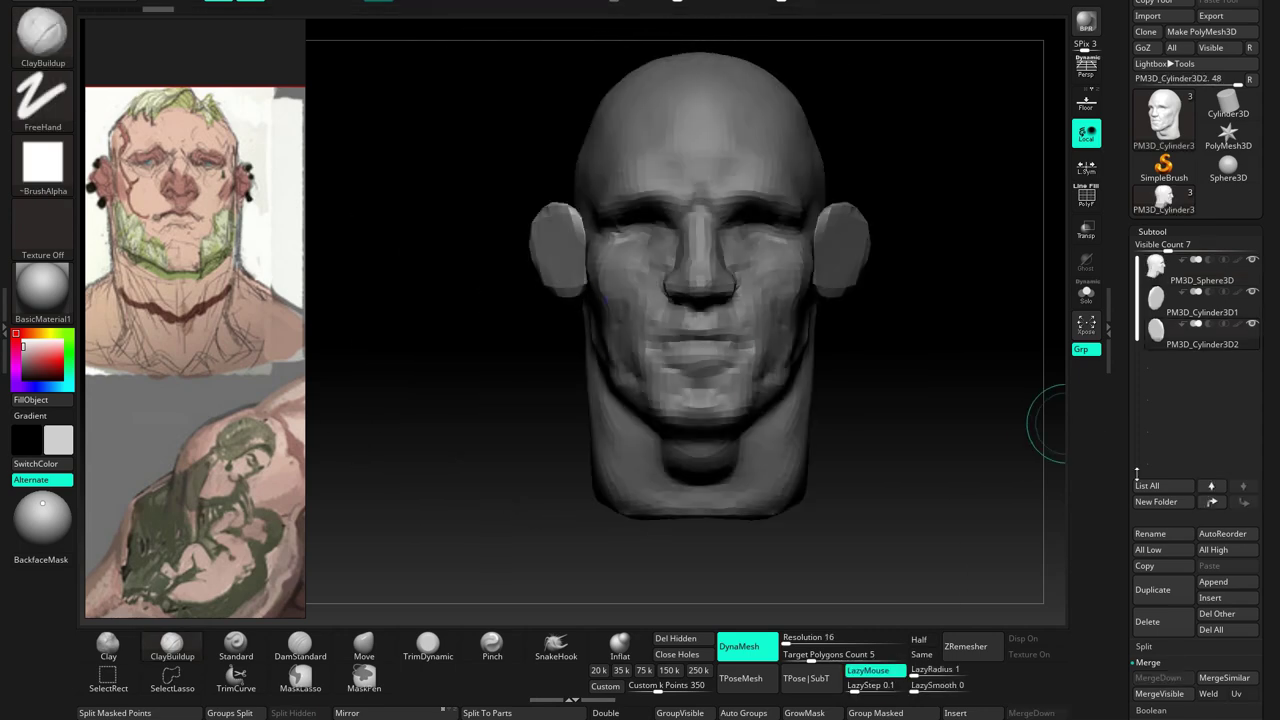
Select the ear disc subtool and start shaping it with the Move and Inflat brushes
{"action": "left_click_drag", "start_coordinate": [1137, 310], "coordinate": [1160, 338]}
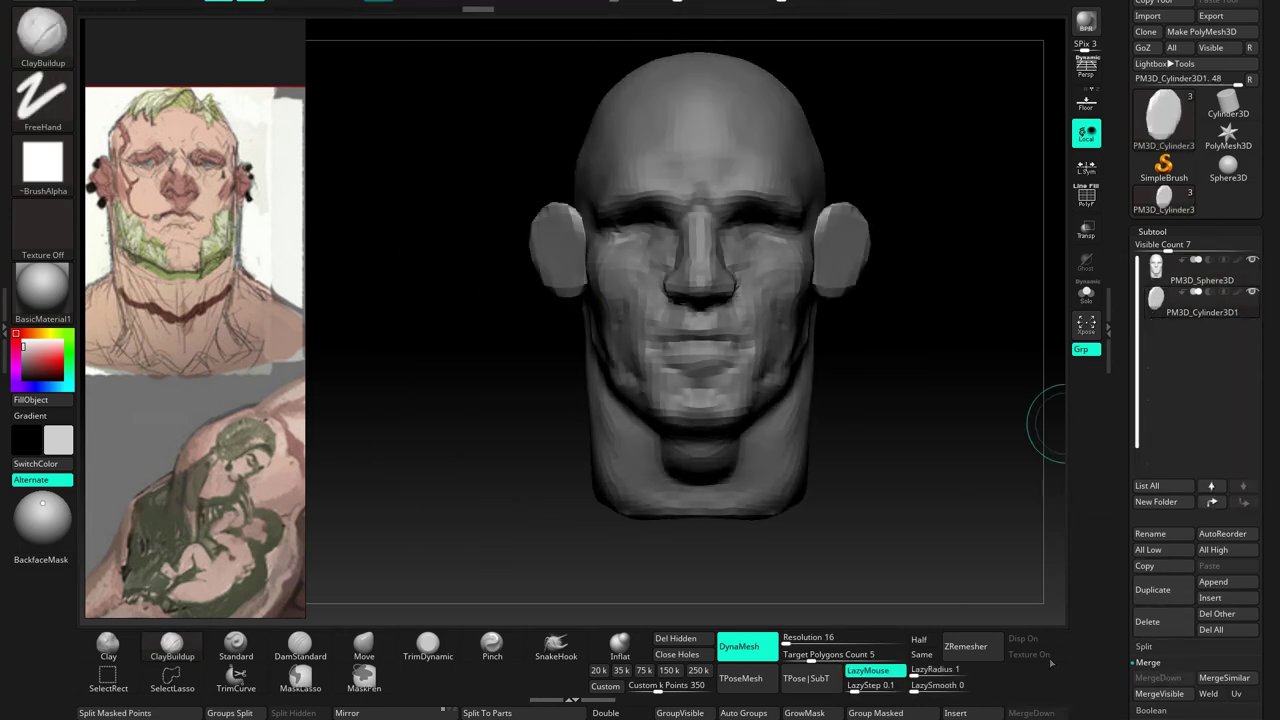
{"action": "left_click", "coordinate": [364, 648]}
{"action": "right_click", "coordinate": [572, 257]}
{"action": "mouse_move", "coordinate": [566, 280]}
{"action": "right_mouse_down"}
{"action": "mouse_move", "coordinate": [627, 247]}
{"action": "mouse_move", "coordinate": [580, 286]}
{"action": "right_mouse_up"}
{"action": "left_click", "coordinate": [620, 645]}
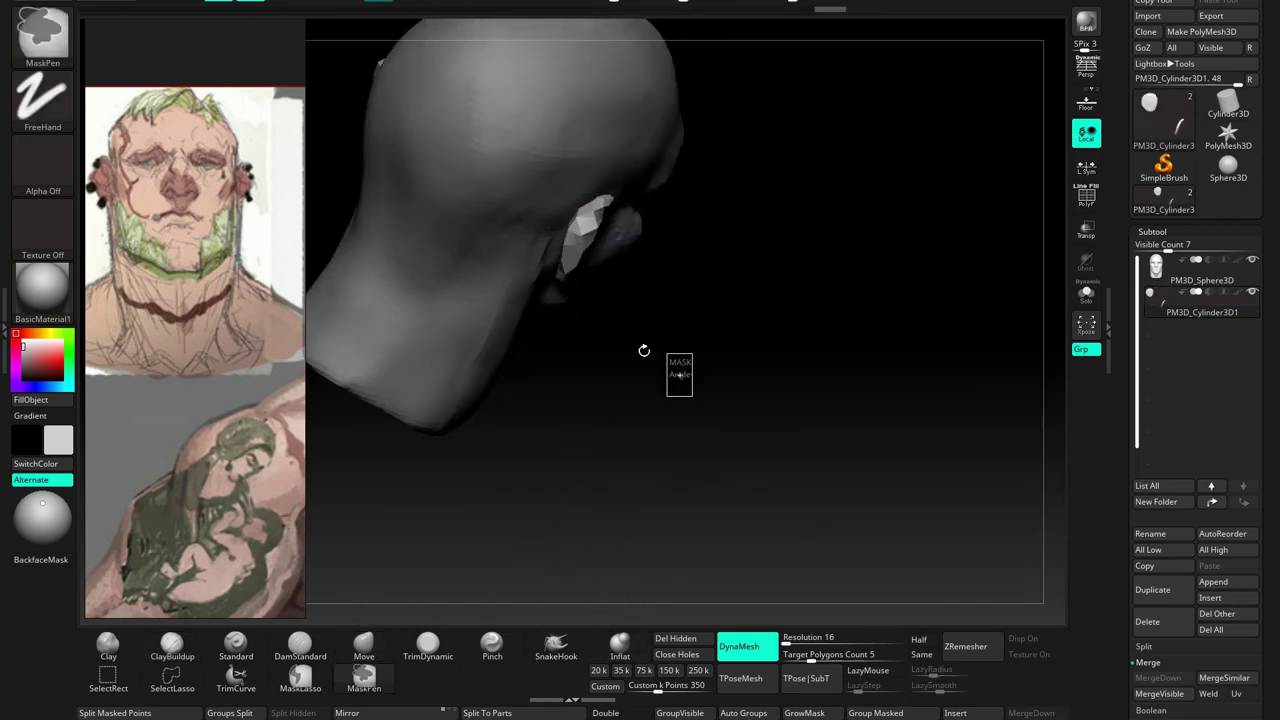
{"action": "right_click_drag", "start_coordinate": [669, 360], "coordinate": [590, 295], "text": "shift"}
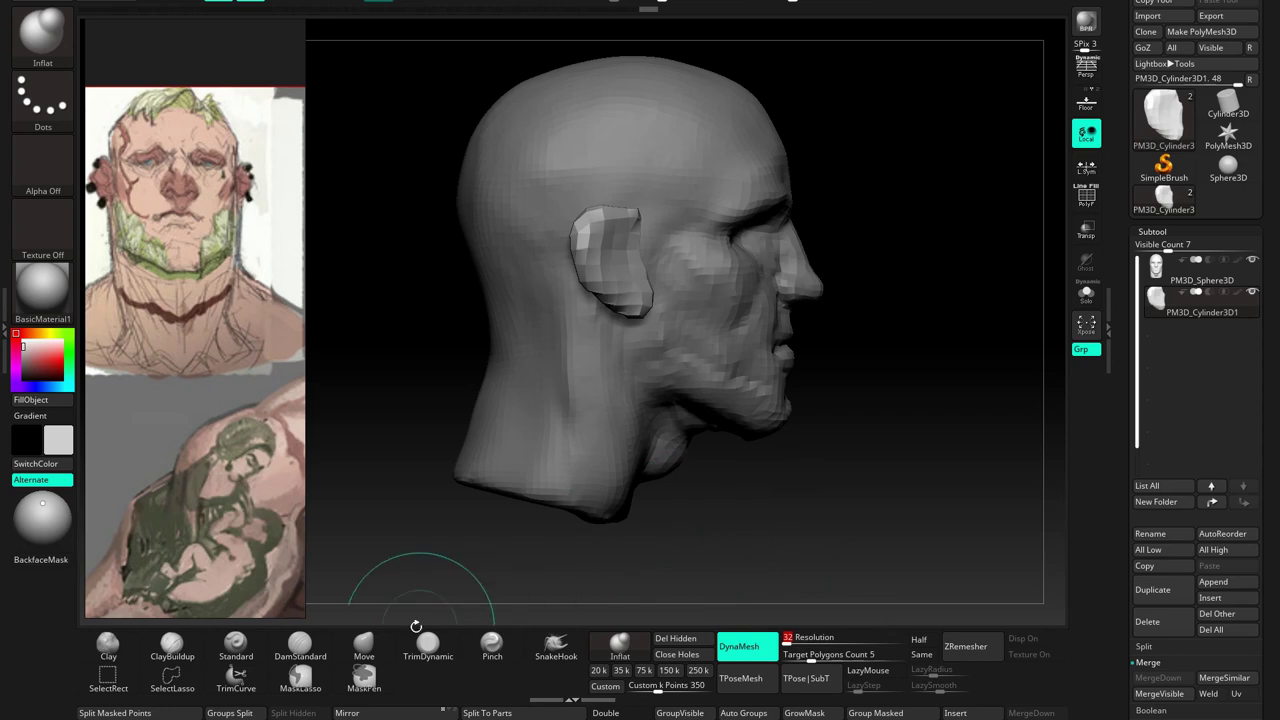
Shape the ear's tapered top and lobe from side and top views with a larger brush
{"action": "mouse_move", "coordinate": [731, 485]}
{"action": "right_mouse_down"}
{"action": "mouse_move", "coordinate": [620, 300]}
{"action": "mouse_move", "coordinate": [662, 279]}
{"action": "mouse_move", "coordinate": [598, 250]}
{"action": "mouse_move", "coordinate": [592, 283]}
{"action": "right_mouse_up"}
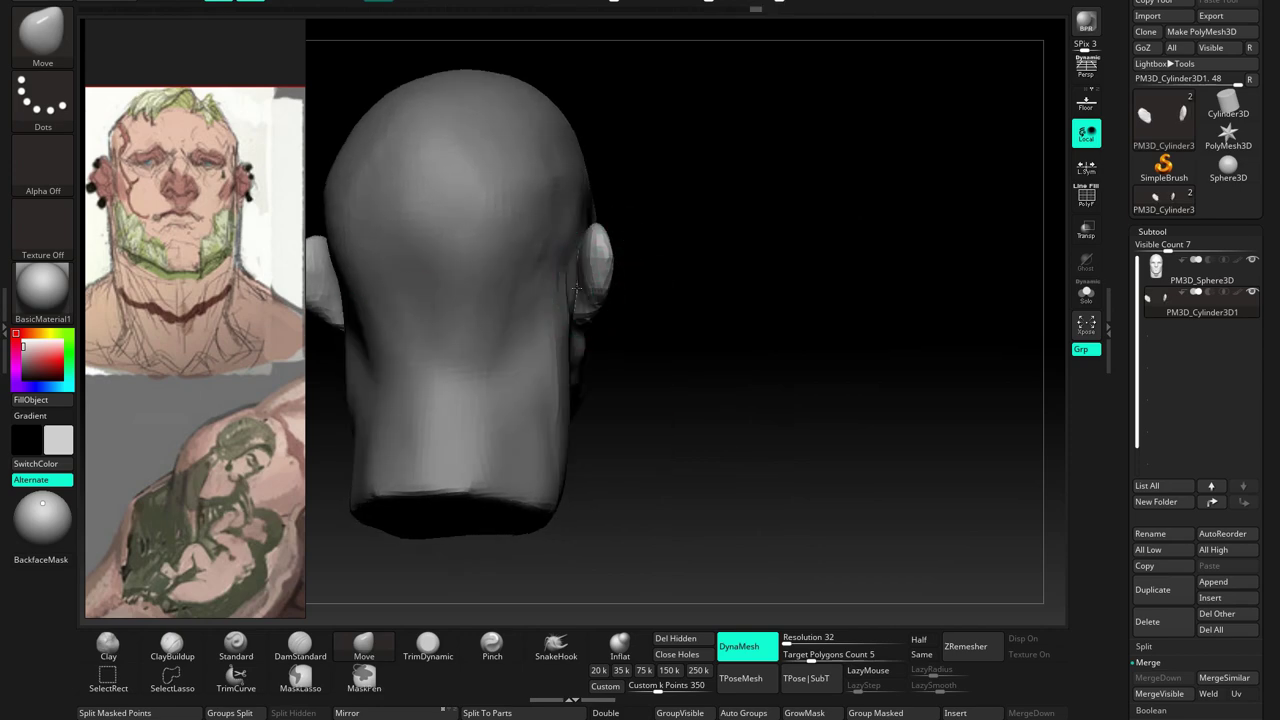
{"action": "mouse_move", "coordinate": [577, 265]}
{"action": "right_mouse_down"}
{"action": "mouse_move", "coordinate": [580, 284]}
{"action": "mouse_move", "coordinate": [618, 303]}
{"action": "mouse_move", "coordinate": [587, 247]}
{"action": "right_mouse_up"}
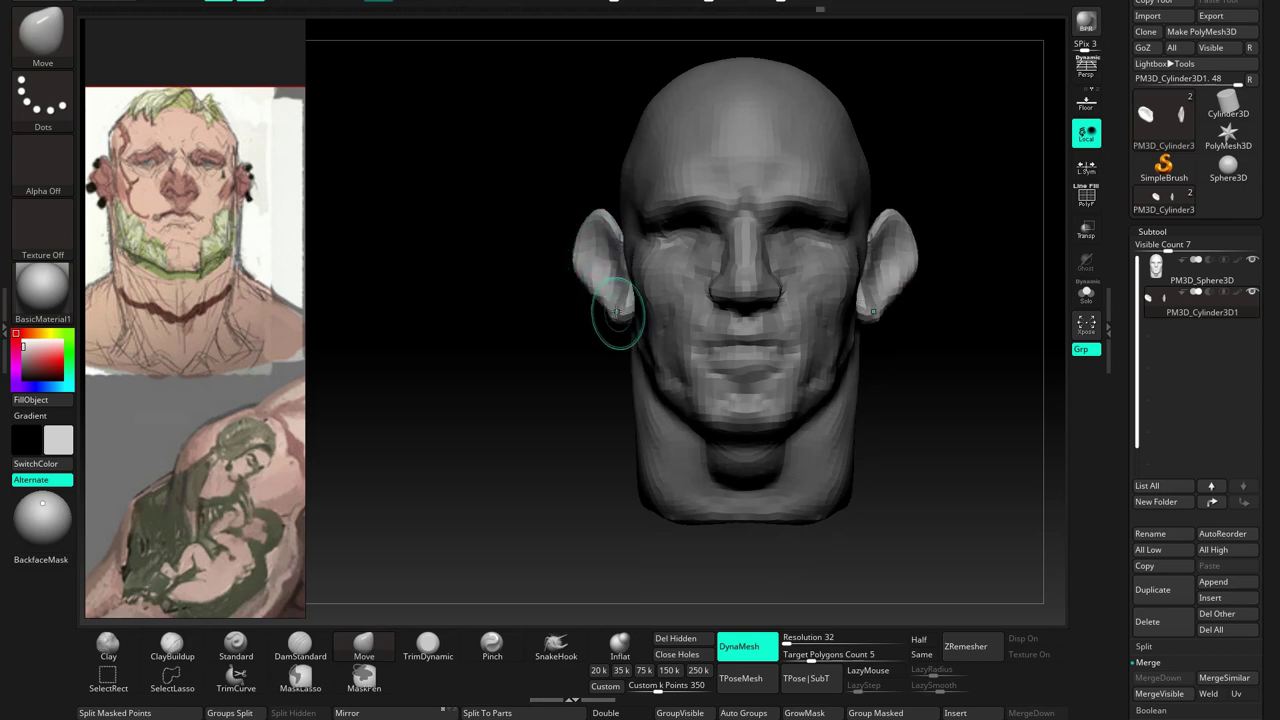
{"action": "right_click_drag", "start_coordinate": [588, 243], "coordinate": [625, 251]}
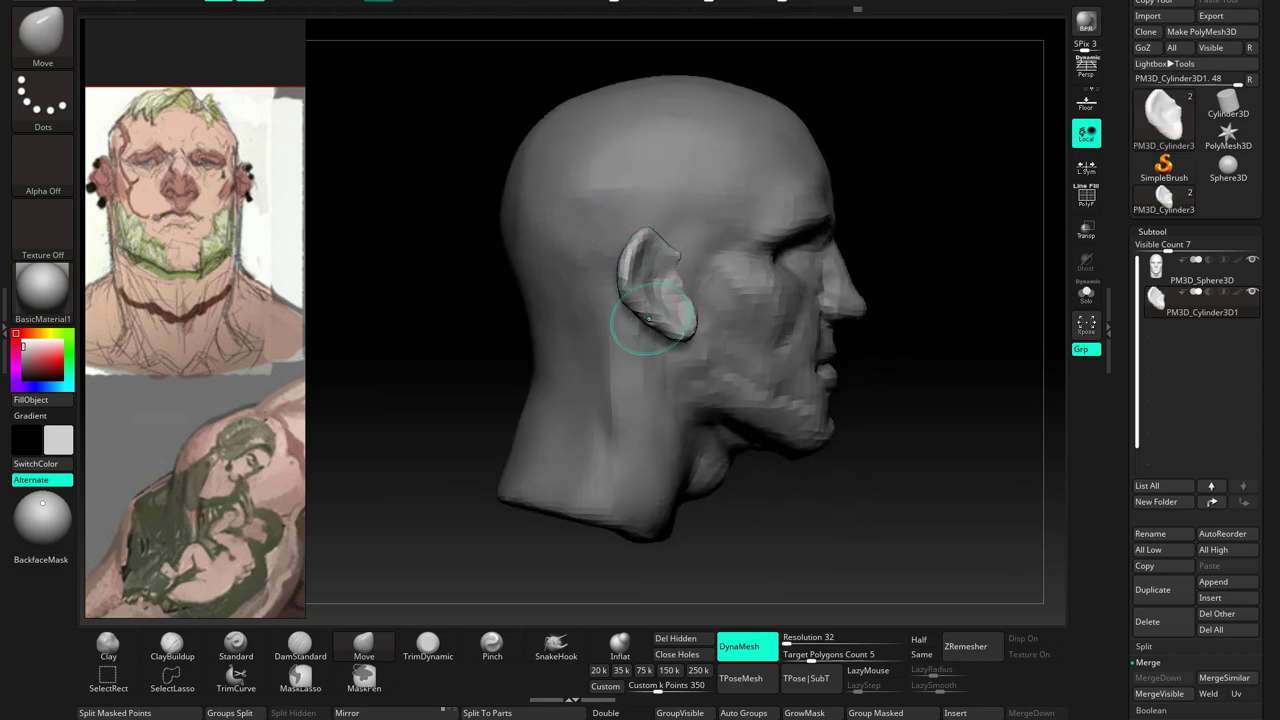
{"action": "key", "text": "]"}
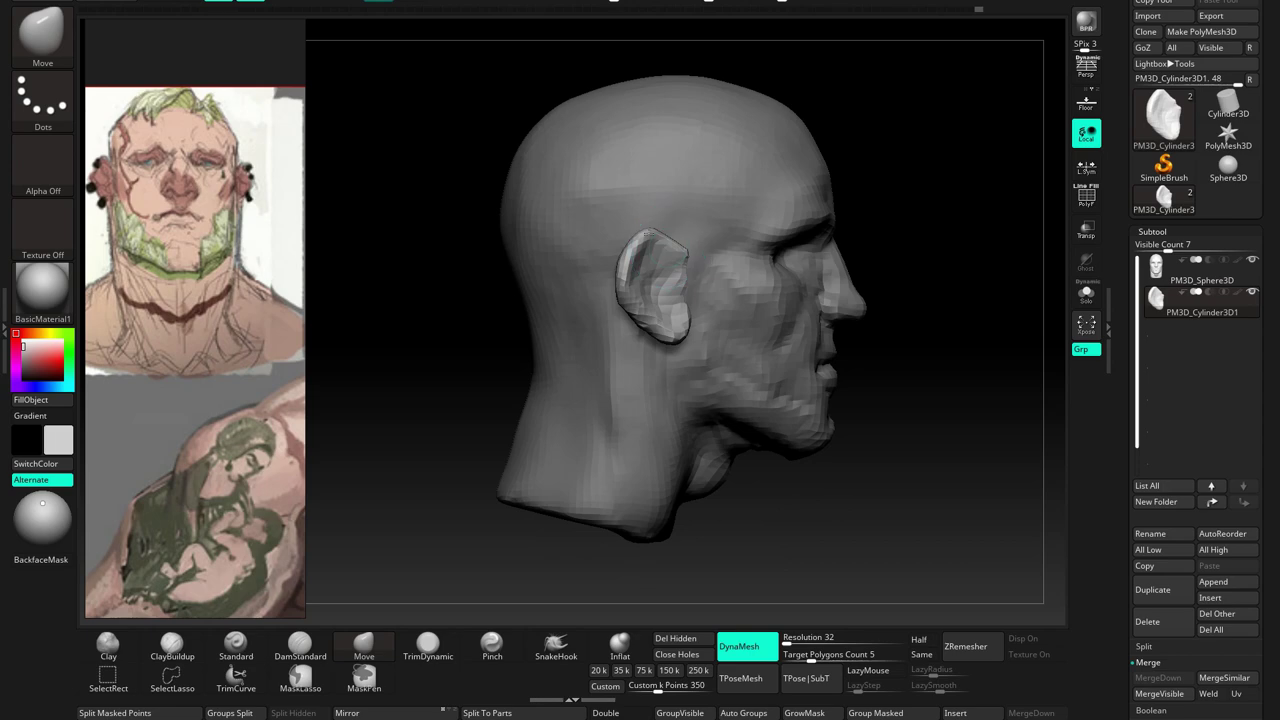
{"action": "right_click_drag", "start_coordinate": [624, 256], "coordinate": [634, 251], "text": "shift"}
{"action": "key", "text": "f"}
Build up the cupped ear and back of the head with ClayBuildup
{"action": "right_click", "coordinate": [655, 305]}
{"action": "mouse_move", "coordinate": [655, 305]}
{"action": "right_mouse_down"}
{"action": "mouse_move", "coordinate": [602, 245]}
{"action": "mouse_move", "coordinate": [600, 271]}
{"action": "mouse_move", "coordinate": [395, 610]}
{"action": "right_mouse_up"}
{"action": "key", "text": "b"}
{"action": "key", "text": "c"}
{"action": "key", "text": "b"}
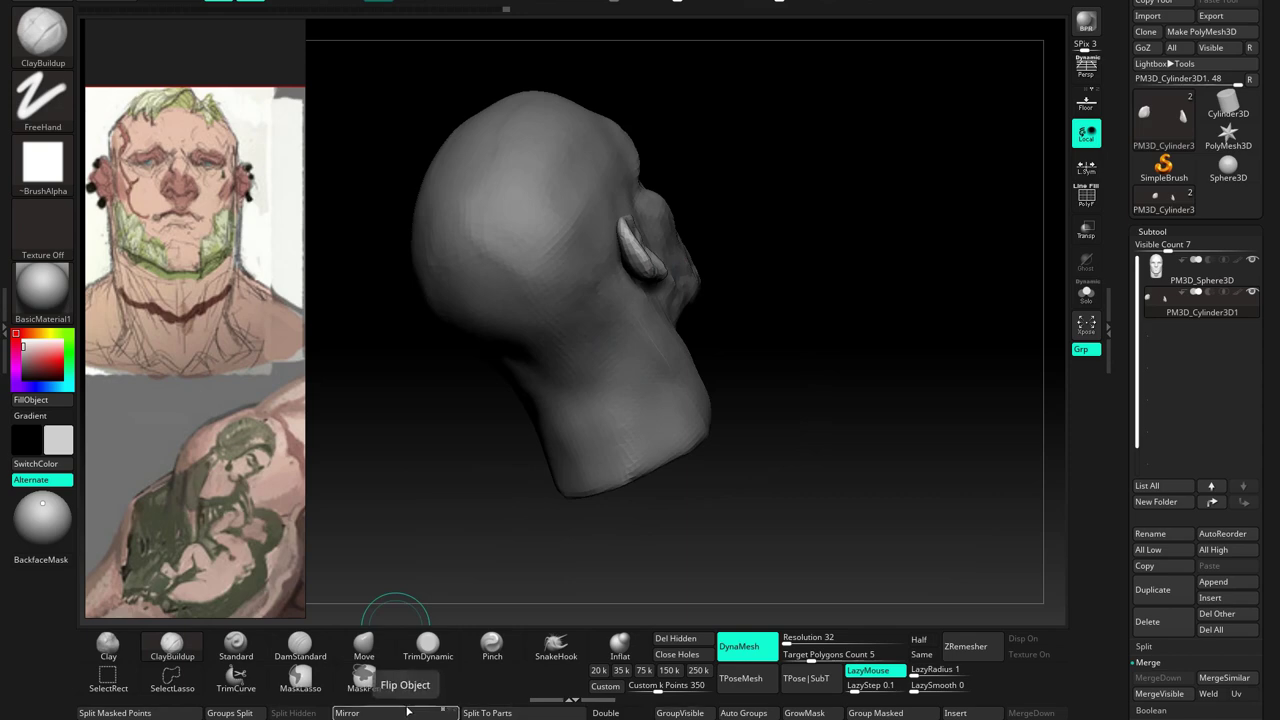
{"action": "right_click_drag", "start_coordinate": [600, 312], "coordinate": [599, 280], "text": "ctrl"}
{"action": "mouse_move", "coordinate": [657, 251]}
{"action": "right_mouse_down"}
{"action": "mouse_move", "coordinate": [640, 300]}
{"action": "mouse_move", "coordinate": [676, 342]}
{"action": "right_mouse_up"}
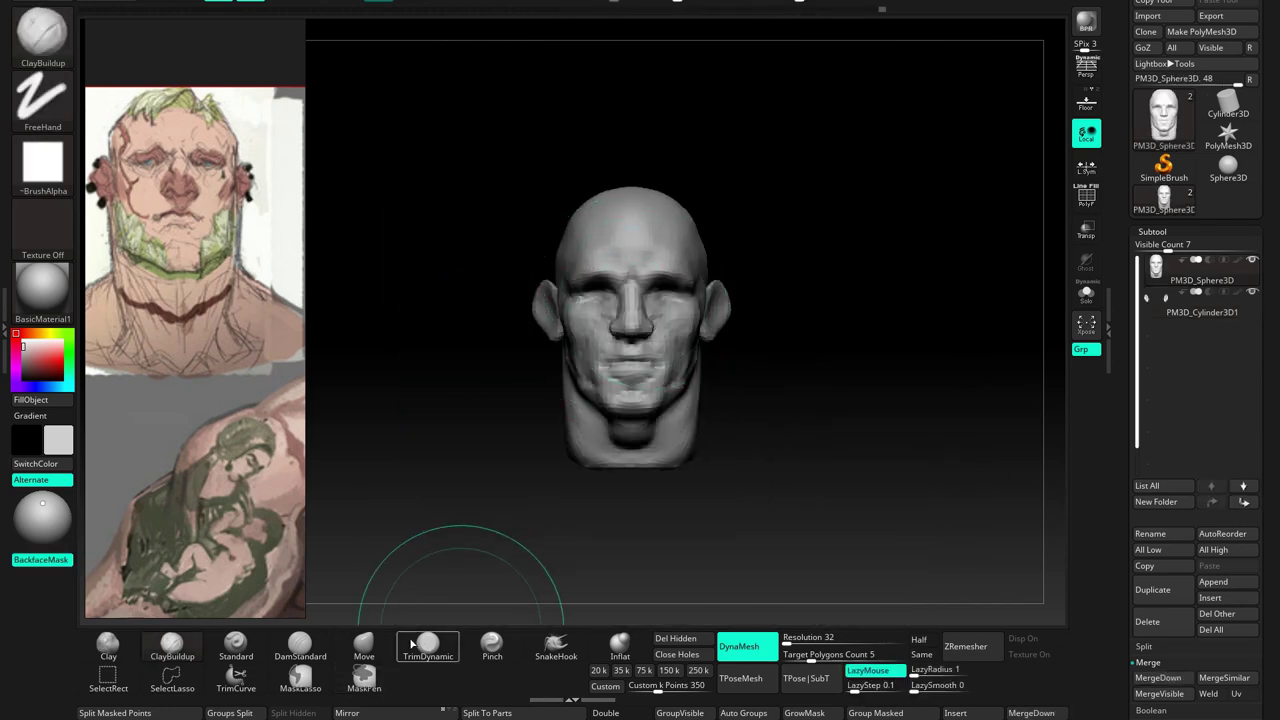
Push the nose, brow and cheekbones into shape with the Move brush from the front
{"action": "left_click", "coordinate": [363, 647]}
{"action": "left_click_drag", "start_coordinate": [800, 300], "coordinate": [719, 213]}
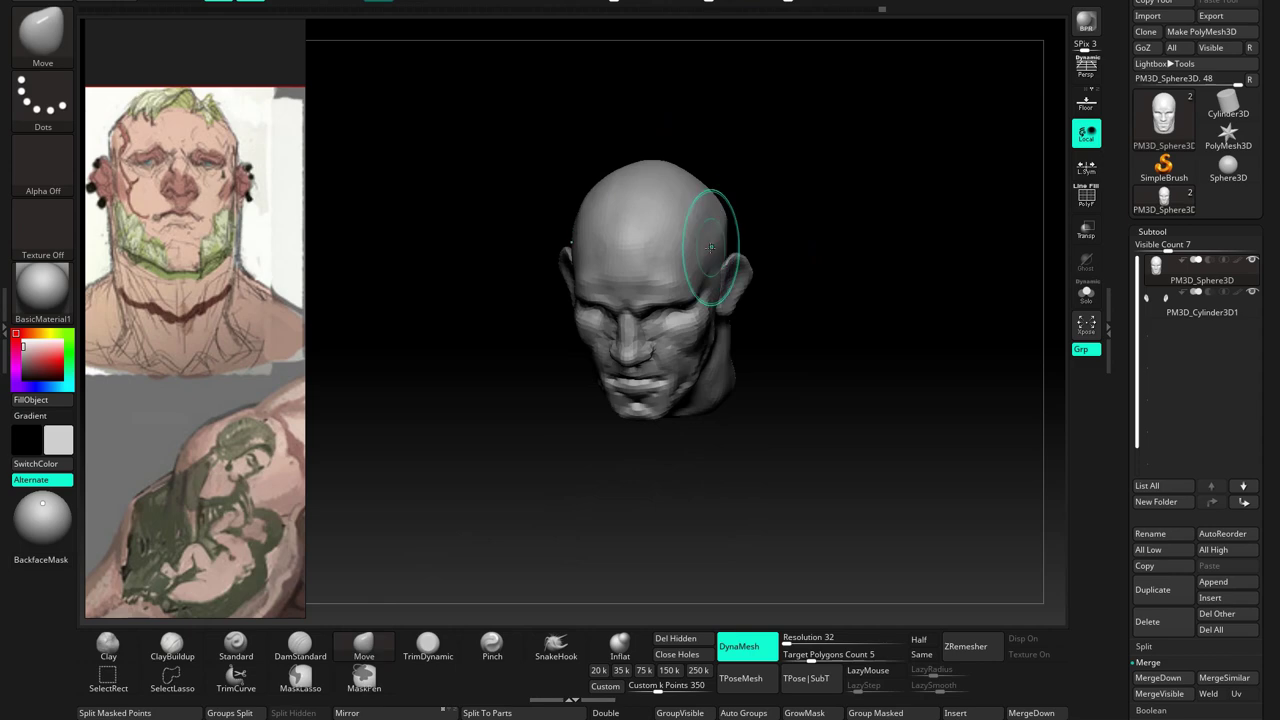
{"action": "key", "text": "space"}
{"action": "right_click_drag", "start_coordinate": [698, 300], "coordinate": [704, 355]}
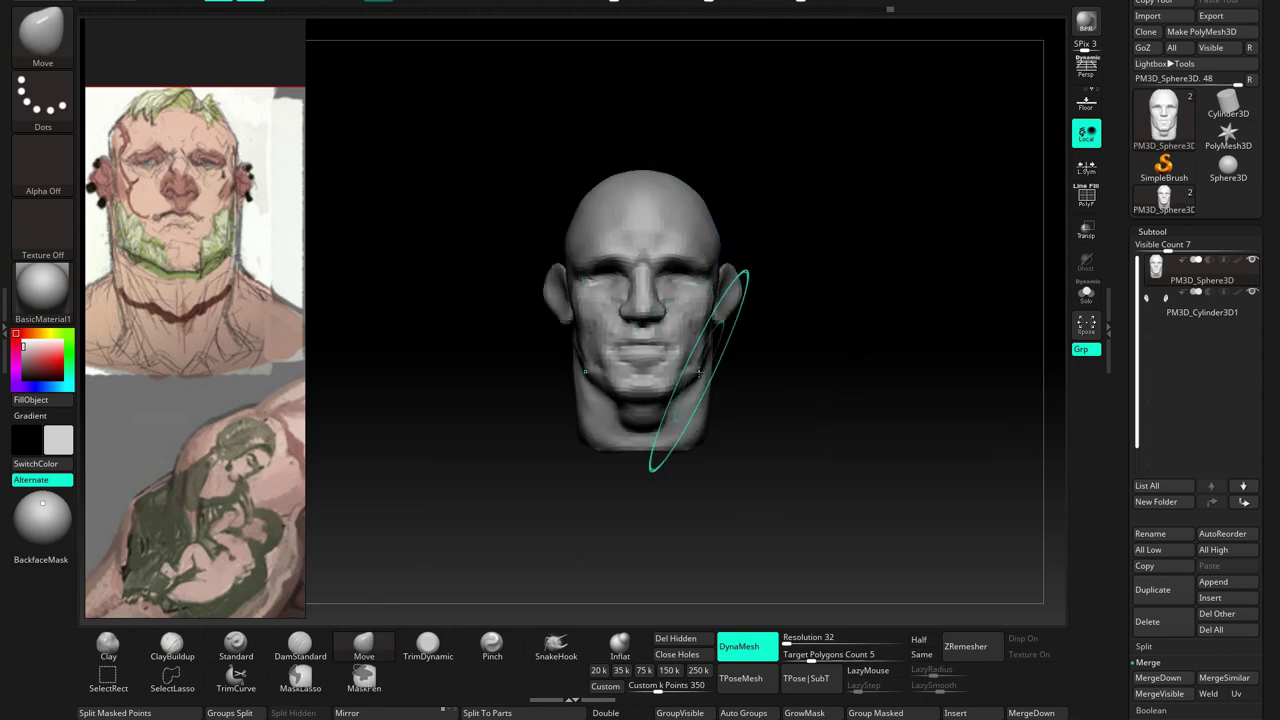
{"action": "key", "text": "space"}
{"action": "mouse_move", "coordinate": [716, 250]}
{"action": "right_mouse_down"}
{"action": "mouse_move", "coordinate": [718, 320]}
{"action": "mouse_move", "coordinate": [679, 357]}
{"action": "mouse_move", "coordinate": [624, 334]}
{"action": "mouse_move", "coordinate": [557, 386]}
{"action": "mouse_move", "coordinate": [657, 457]}
{"action": "mouse_move", "coordinate": [612, 320]}
{"action": "right_mouse_up"}
Refine the face while checking both side profiles and a three-quarter top view
{"action": "key", "text": "space"}
{"action": "mouse_move", "coordinate": [618, 369]}
{"action": "right_mouse_down"}
{"action": "mouse_move", "coordinate": [594, 400]}
{"action": "mouse_move", "coordinate": [686, 286]}
{"action": "mouse_move", "coordinate": [720, 282]}
{"action": "mouse_move", "coordinate": [714, 243]}
{"action": "mouse_move", "coordinate": [551, 257]}
{"action": "mouse_move", "coordinate": [618, 274]}
{"action": "mouse_move", "coordinate": [560, 300]}
{"action": "mouse_move", "coordinate": [562, 347]}
{"action": "mouse_move", "coordinate": [576, 350]}
{"action": "mouse_move", "coordinate": [634, 274]}
{"action": "right_mouse_up"}
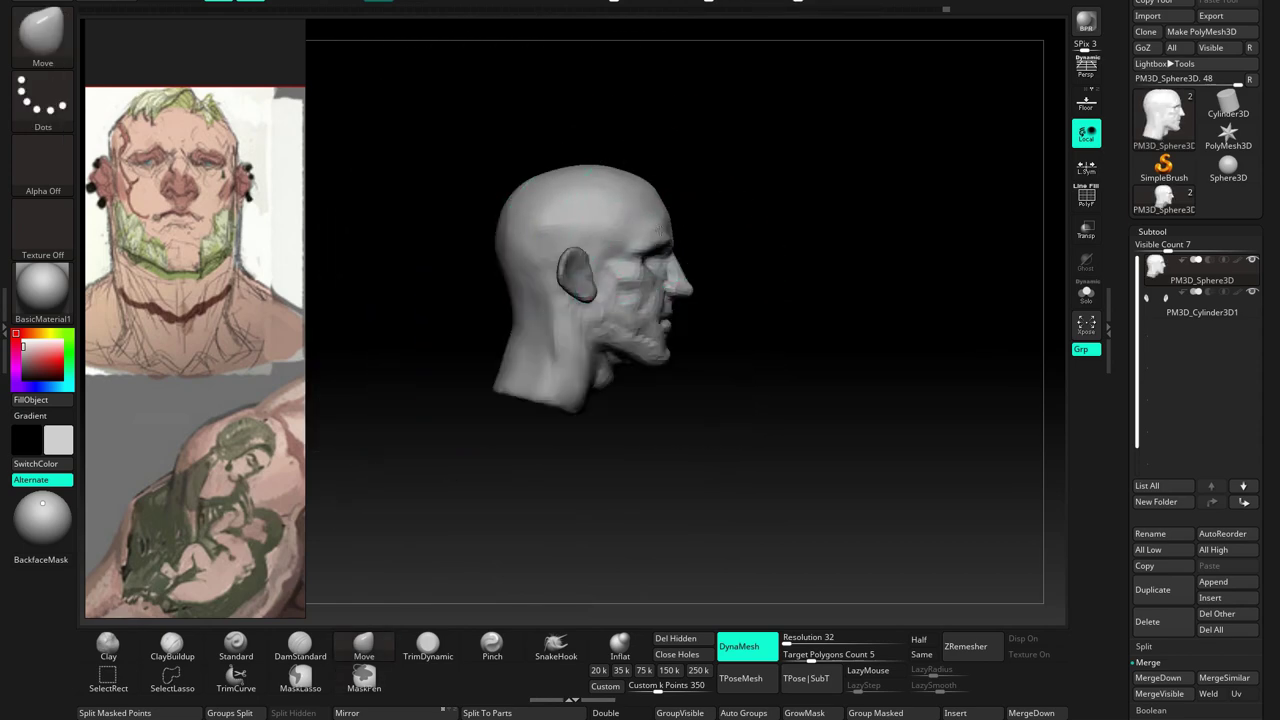
{"action": "right_click_drag", "start_coordinate": [670, 230], "coordinate": [678, 272], "text": "ctrl"}
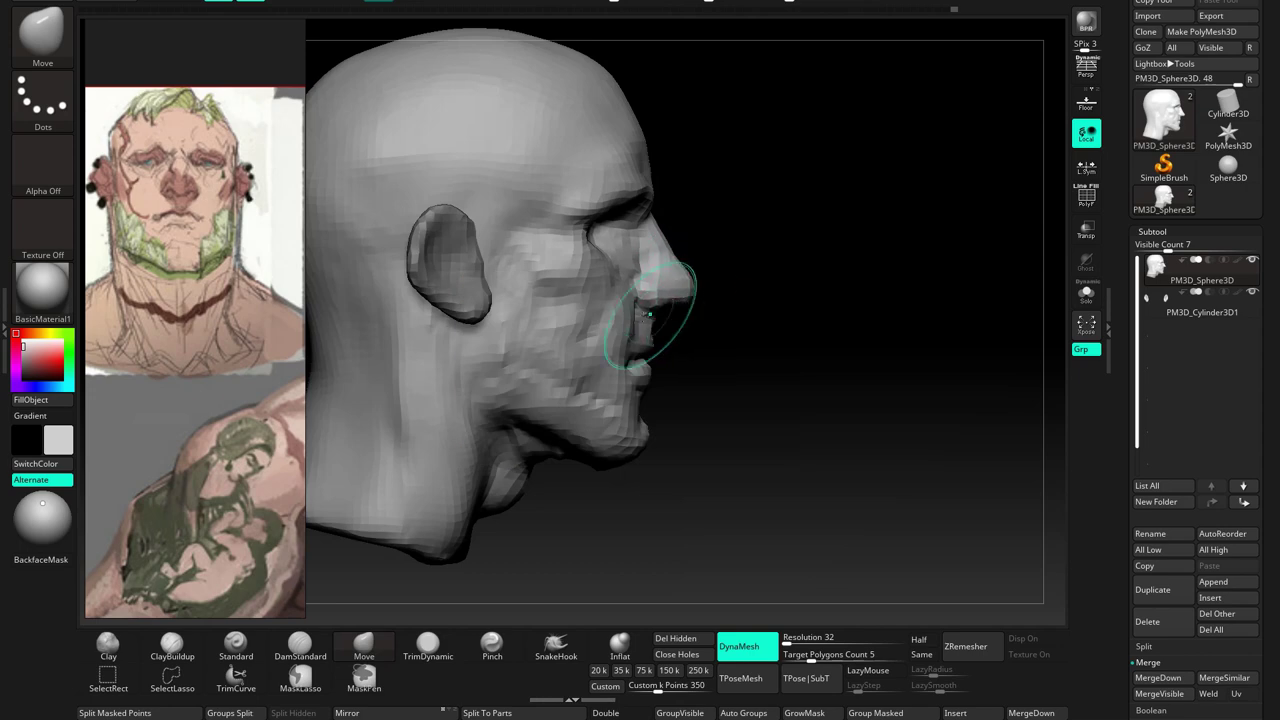
{"action": "right_click_drag", "start_coordinate": [648, 314], "coordinate": [873, 225]}
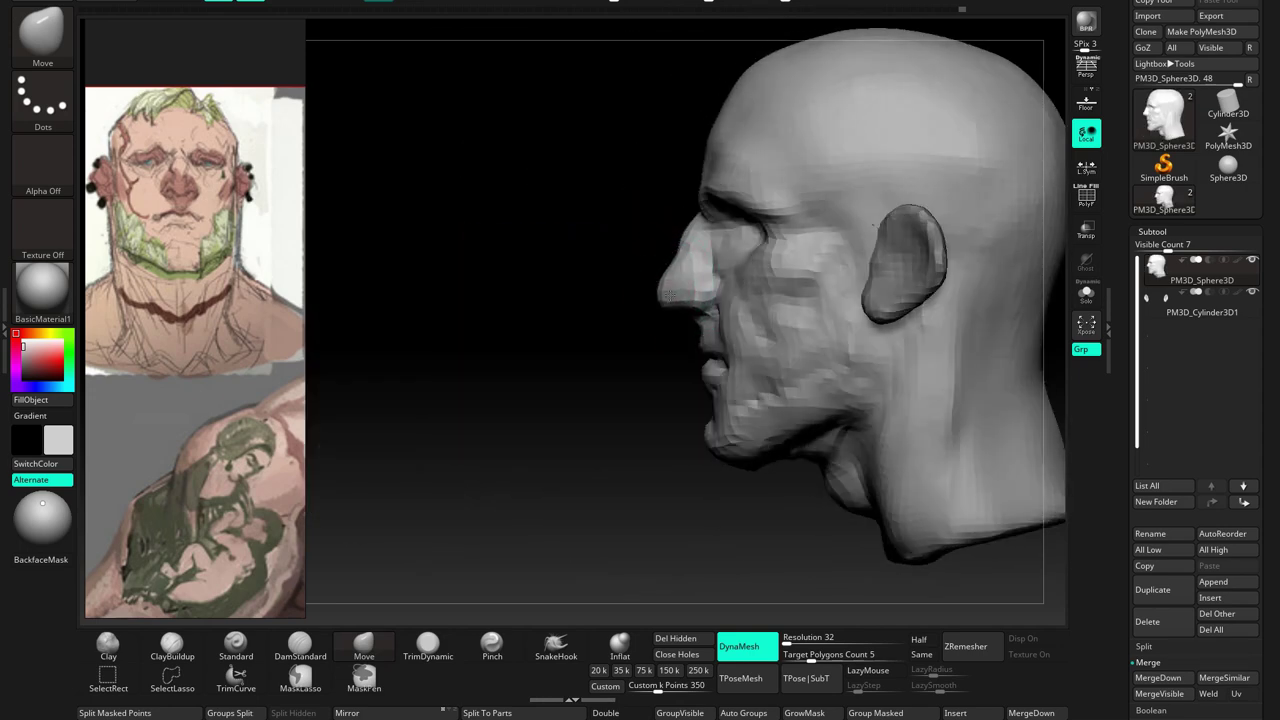
{"action": "mouse_move", "coordinate": [681, 288]}
{"action": "right_mouse_down"}
{"action": "mouse_move", "coordinate": [714, 243]}
{"action": "mouse_move", "coordinate": [750, 305]}
{"action": "mouse_move", "coordinate": [700, 214]}
{"action": "mouse_move", "coordinate": [709, 191]}
{"action": "mouse_move", "coordinate": [737, 304]}
{"action": "mouse_move", "coordinate": [812, 328]}
{"action": "mouse_move", "coordinate": [829, 126]}
{"action": "mouse_move", "coordinate": [848, 250]}
{"action": "mouse_move", "coordinate": [726, 314]}
{"action": "right_mouse_up"}
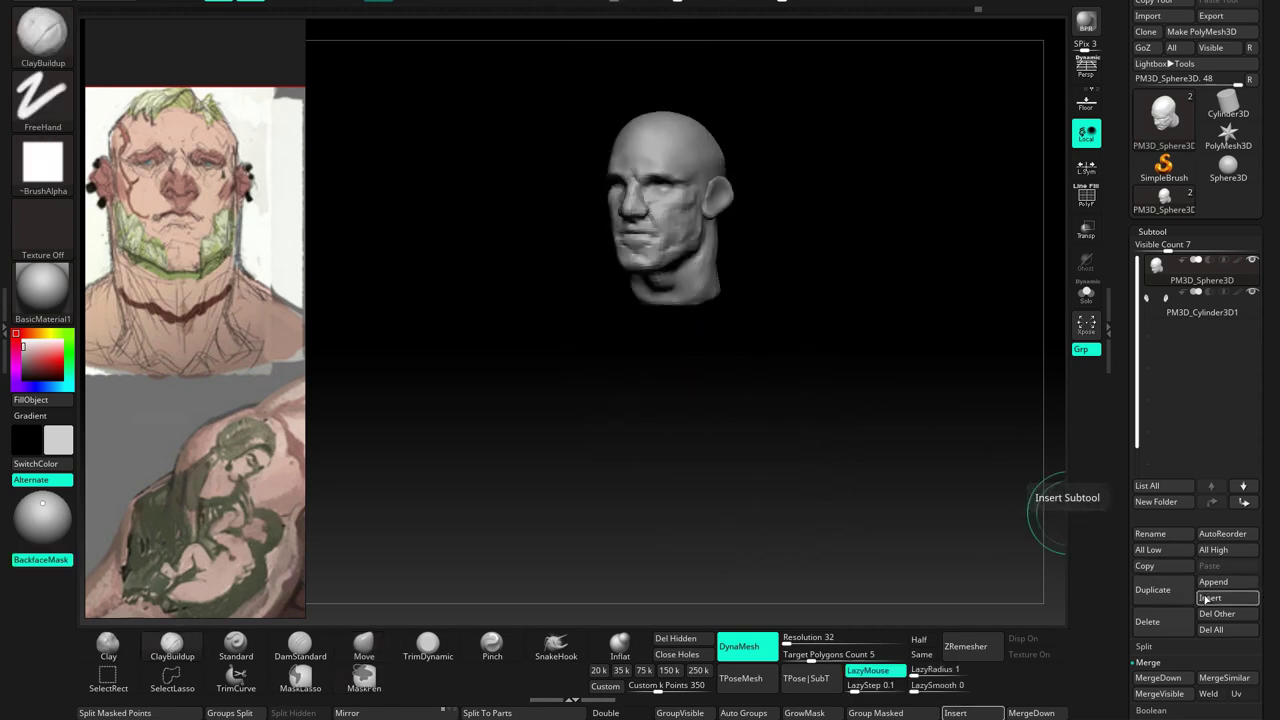
Insert a Sphere3D subtool beneath the head and stretch it into an egg under the chin
{"action": "left_click", "coordinate": [1209, 597]}
{"action": "left_click", "coordinate": [746, 420]}
{"action": "key", "text": "w"}
{"action": "key", "text": "q"}
{"action": "key", "text": "b"}
{"action": "key", "text": "m"}
{"action": "key", "text": "v"}
{"action": "mouse_move", "coordinate": [689, 449]}
{"action": "left_mouse_down"}
{"action": "mouse_move", "coordinate": [686, 371]}
{"action": "mouse_move", "coordinate": [740, 271]}
{"action": "mouse_move", "coordinate": [760, 300]}
{"action": "mouse_move", "coordinate": [805, 315]}
{"action": "mouse_move", "coordinate": [767, 313]}
{"action": "left_mouse_up"}
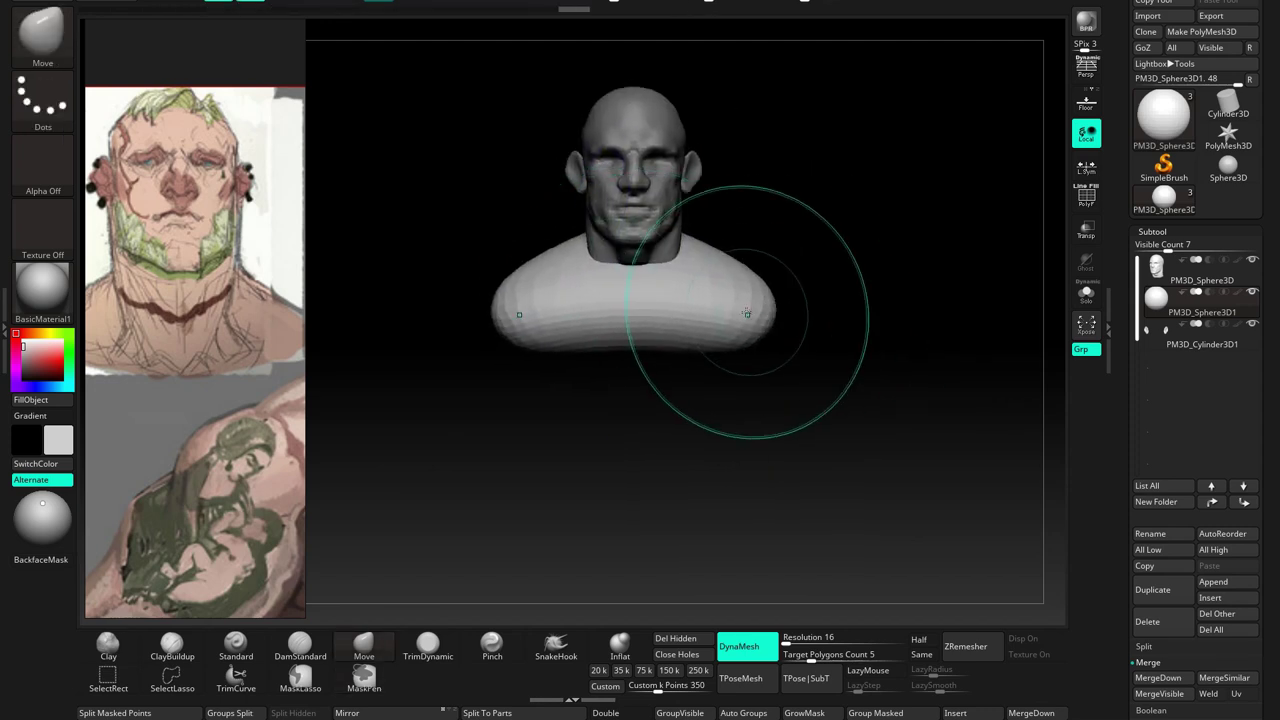
Pull the sphere down into a V-shaped chest-and-shoulders bust and check it from all sides
{"action": "scroll", "coordinate": [256, 334], "scroll_direction": "down", "scroll_amount": 3}
{"action": "scroll", "coordinate": [256, 334], "scroll_direction": "up", "scroll_amount": 3}
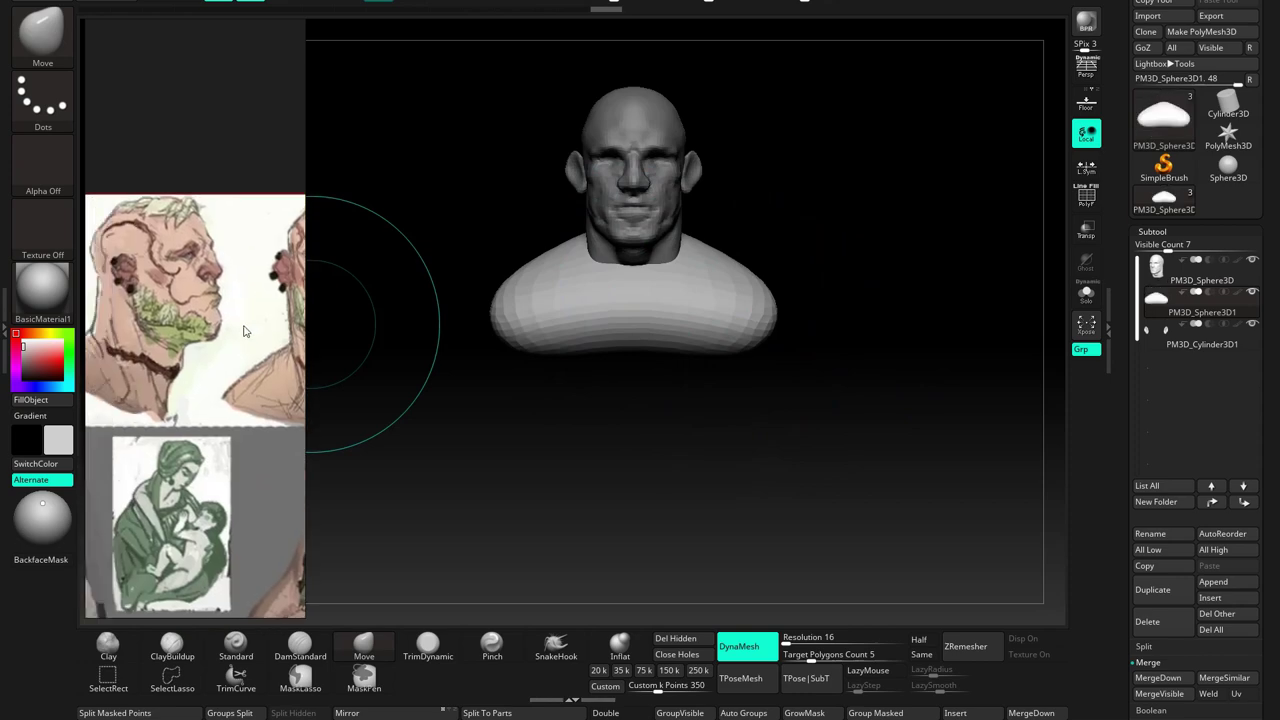
{"action": "left_click_drag", "start_coordinate": [686, 480], "coordinate": [560, 470]}
{"action": "mouse_move", "coordinate": [560, 380]}
{"action": "left_mouse_down"}
{"action": "mouse_move", "coordinate": [560, 480]}
{"action": "mouse_move", "coordinate": [624, 390]}
{"action": "mouse_move", "coordinate": [657, 449]}
{"action": "mouse_move", "coordinate": [643, 343]}
{"action": "mouse_move", "coordinate": [607, 301]}
{"action": "mouse_move", "coordinate": [567, 355]}
{"action": "left_mouse_up"}
{"action": "key", "text": "space"}
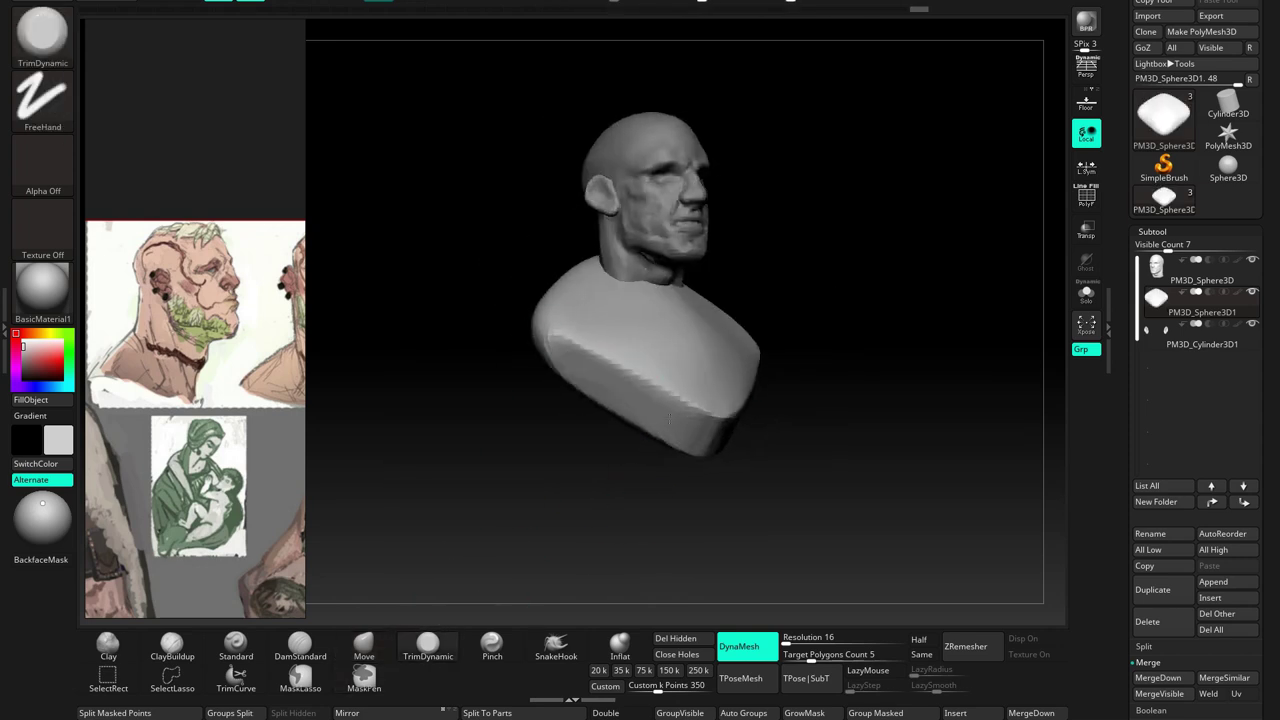
{"action": "left_click_drag", "start_coordinate": [669, 418], "coordinate": [680, 358]}
{"action": "mouse_move", "coordinate": [745, 415]}
{"action": "left_mouse_down"}
{"action": "mouse_move", "coordinate": [680, 460]}
{"action": "mouse_move", "coordinate": [674, 315]}
{"action": "mouse_move", "coordinate": [647, 355]}
{"action": "mouse_move", "coordinate": [666, 358]}
{"action": "left_mouse_up"}
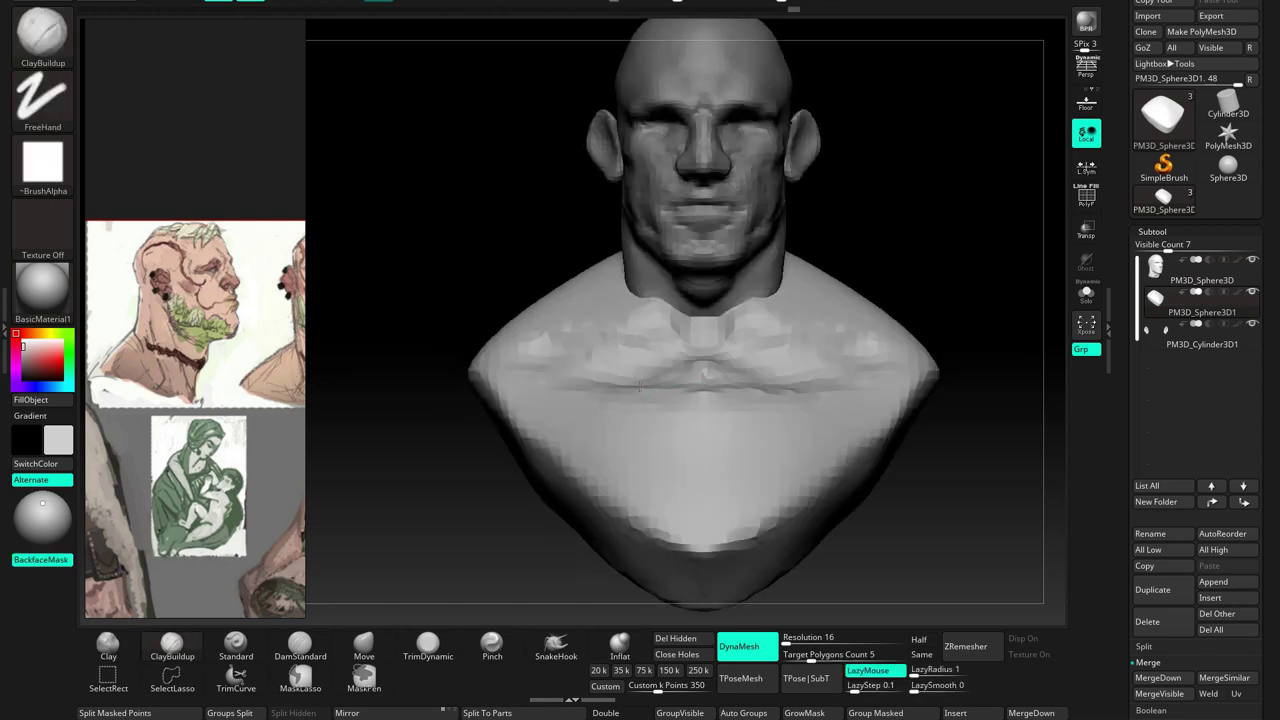
{"action": "left_click_drag", "start_coordinate": [280, 380], "coordinate": [234, 361]}
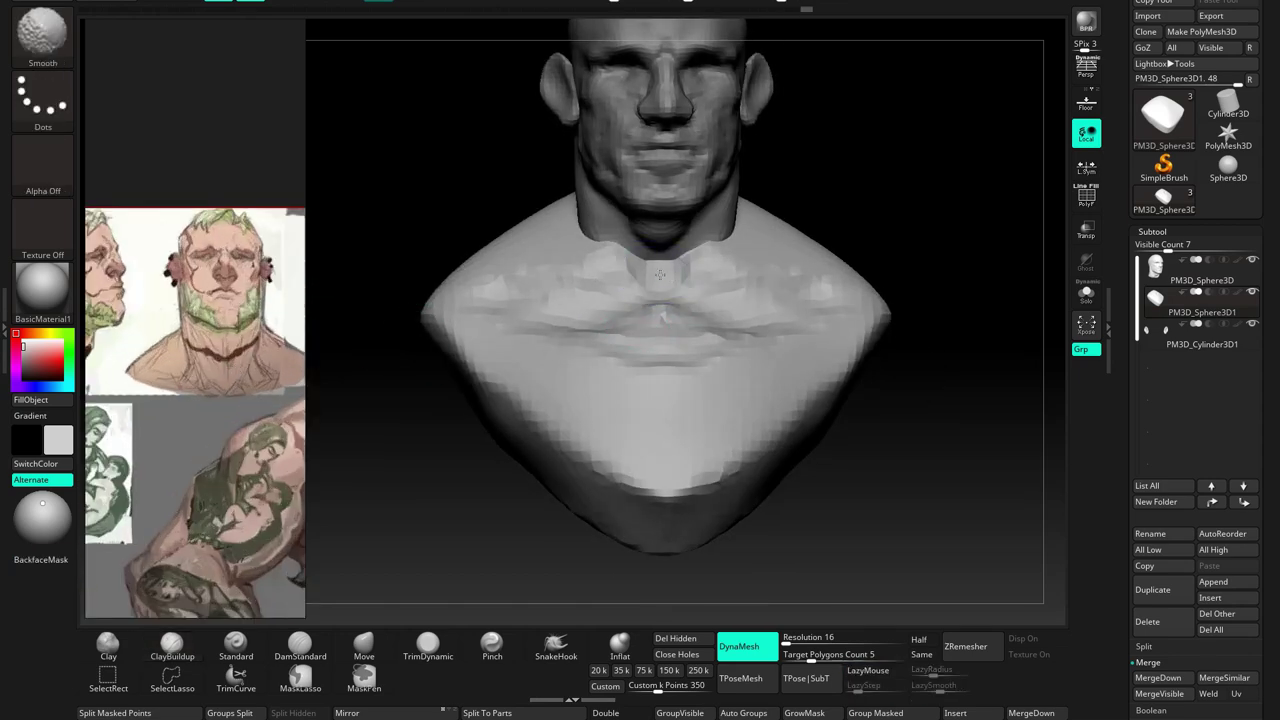
Rotate the bust to a three-quarter view of the neck and shoulders
{"action": "left_click_drag", "start_coordinate": [400, 300], "coordinate": [612, 295]}
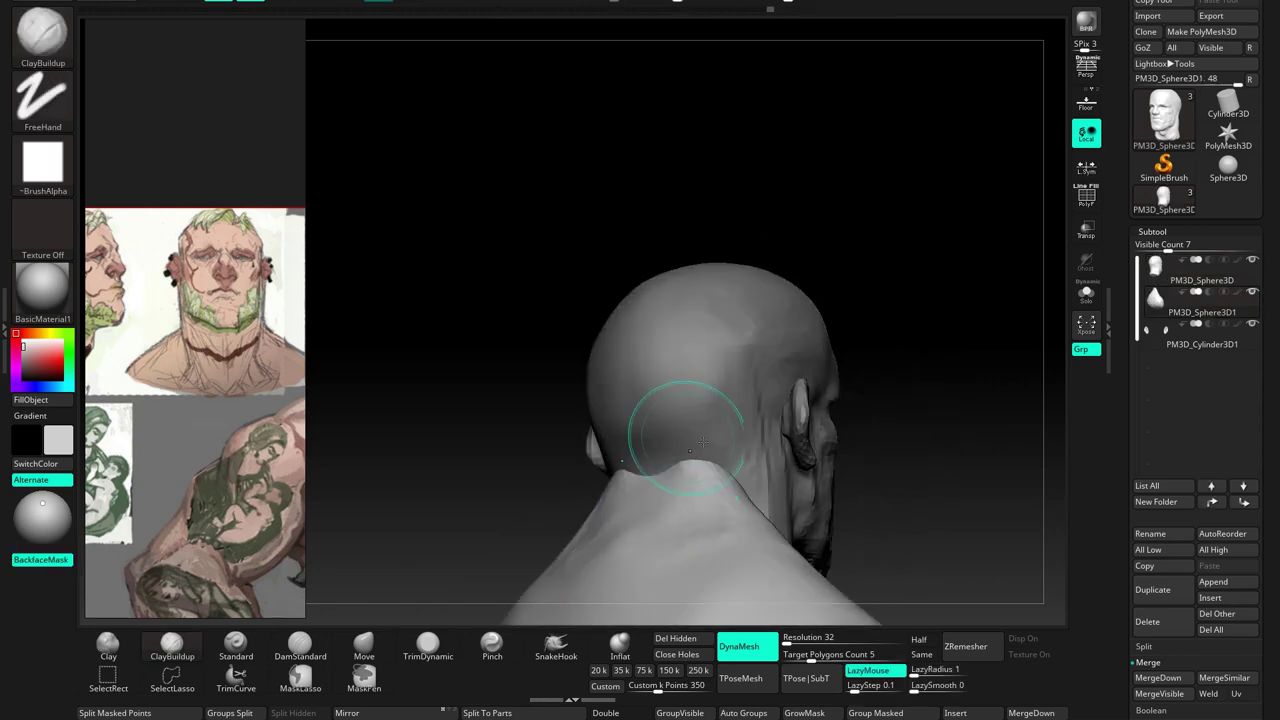
Alternate Move and ClayBuildup to broaden the jaw and cheeks and deepen the under-chin
{"action": "left_click", "coordinate": [365, 646]}
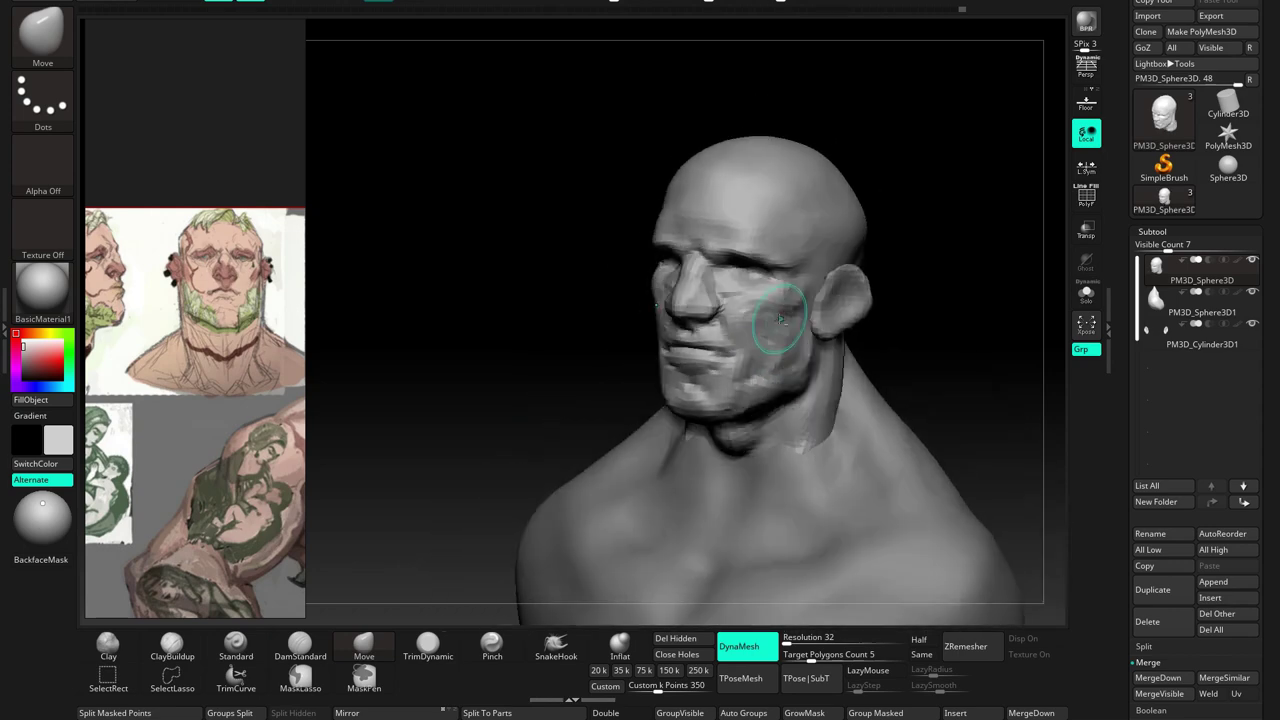
{"action": "key", "text": "b"}
{"action": "key", "text": "c"}
{"action": "key", "text": "b"}
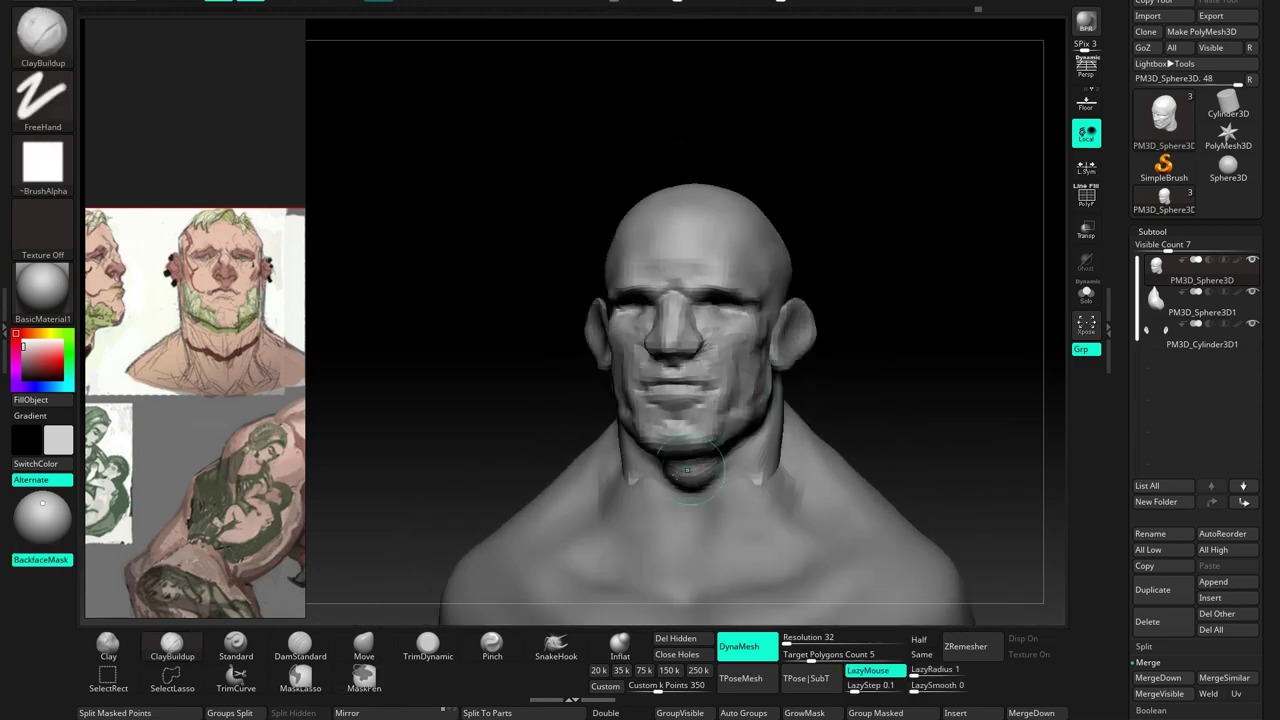
{"action": "key", "text": "b"}
{"action": "key", "text": "m"}
{"action": "key", "text": "v"}
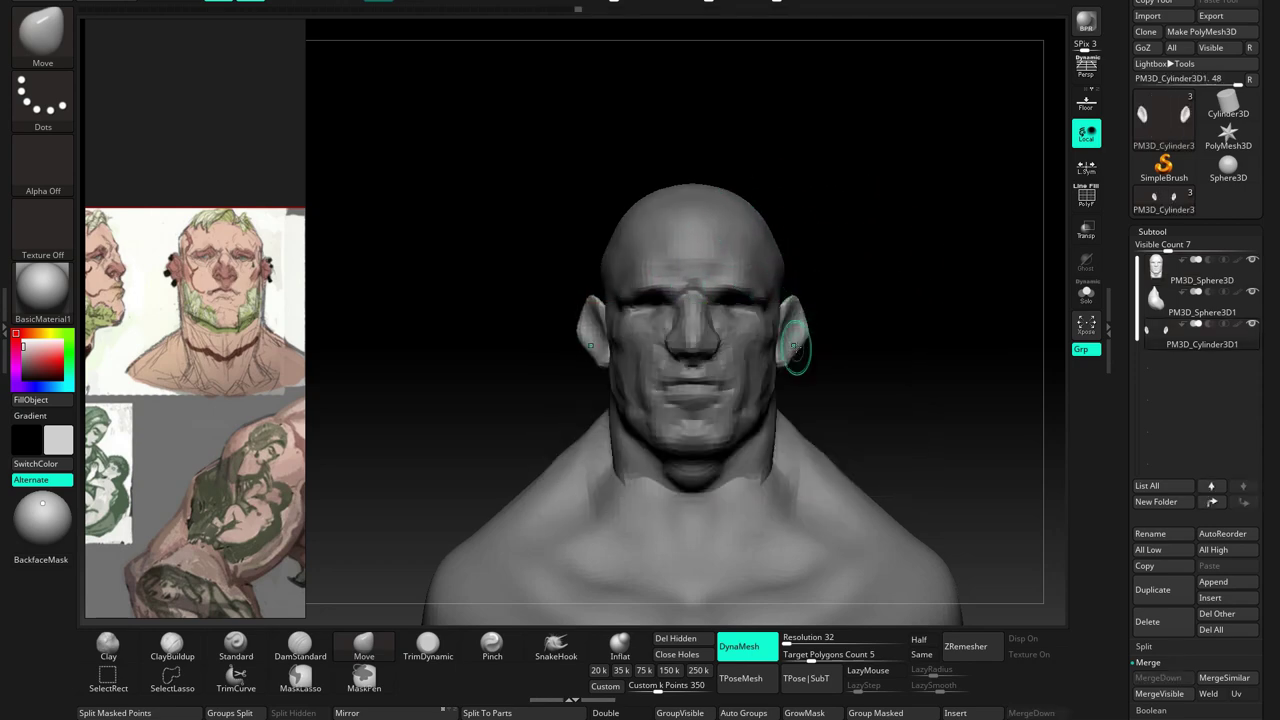
{"action": "left_click_drag", "start_coordinate": [793, 345], "coordinate": [748, 400]}
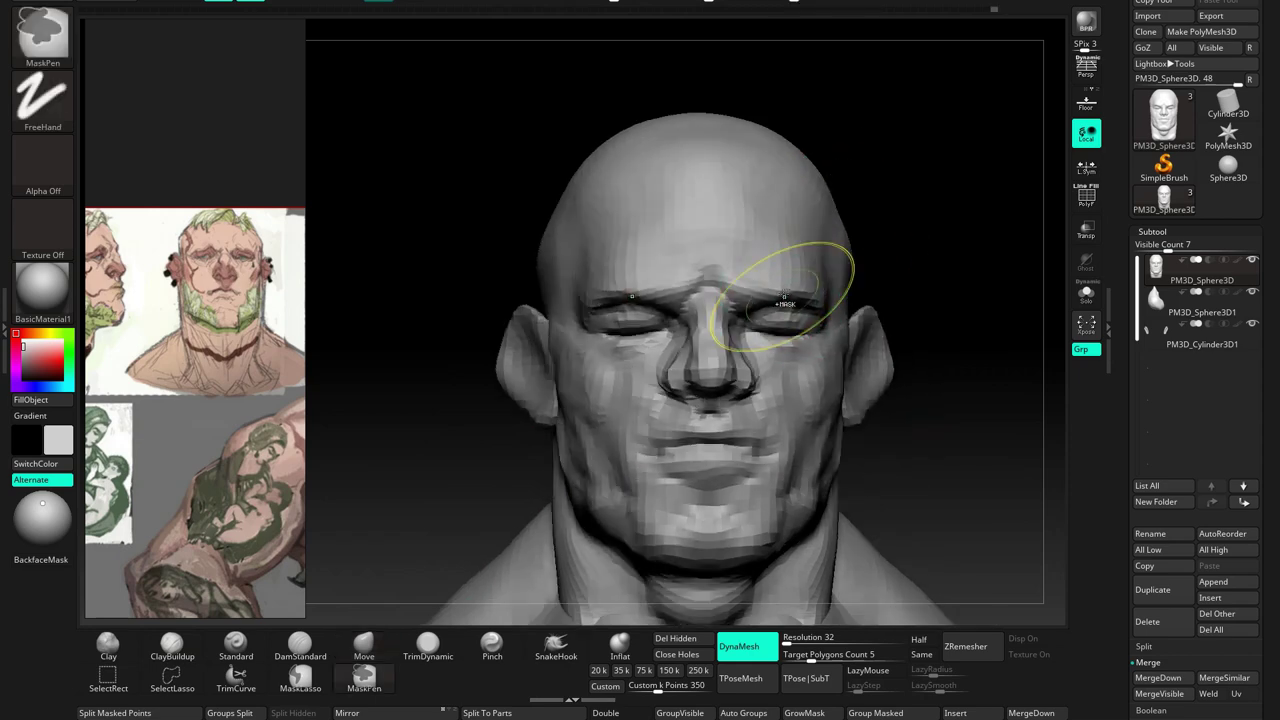
Turn the head to a three-quarter view to review the eyelids, brow and lips
{"action": "mouse_move", "coordinate": [828, 243]}
{"action": "right_mouse_down"}
{"action": "mouse_move", "coordinate": [788, 297]}
{"action": "mouse_move", "coordinate": [792, 352]}
{"action": "right_mouse_up"}
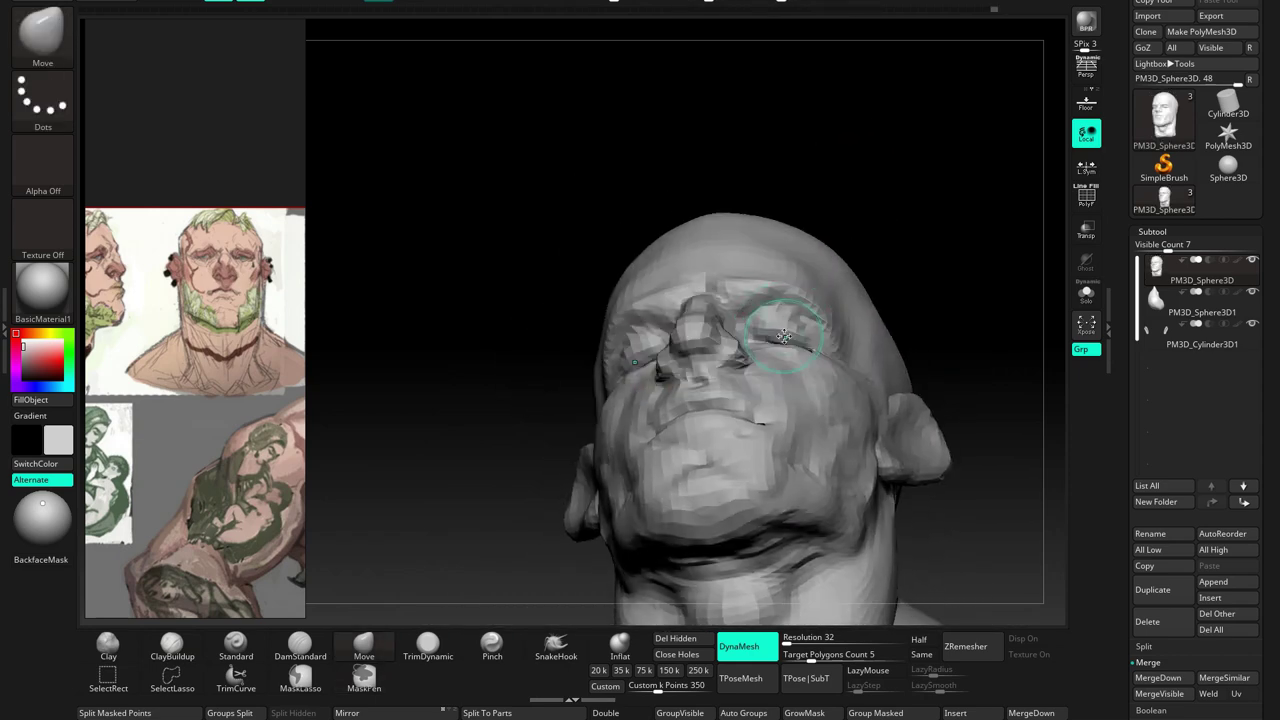
Reduce the Move brush Draw Size and nudge the nose into shape
{"action": "right_click_drag", "start_coordinate": [788, 297], "coordinate": [802, 355]}
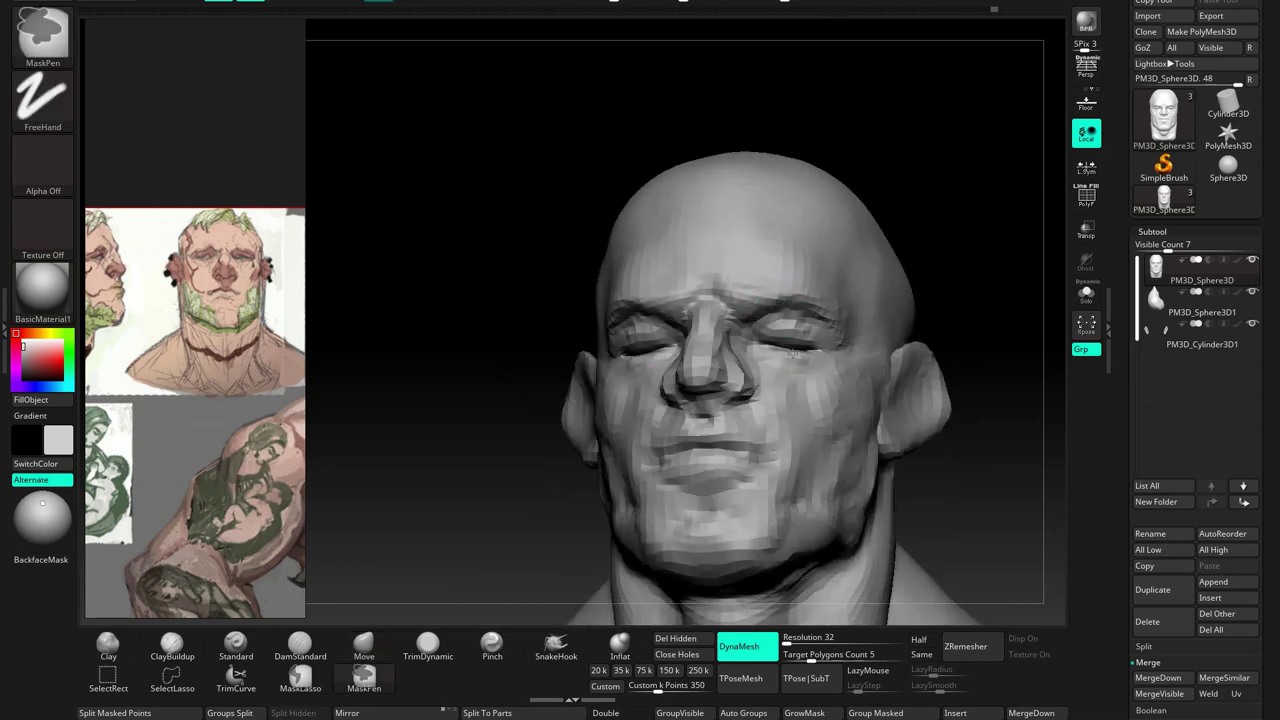
{"action": "right_click_drag", "start_coordinate": [808, 310], "coordinate": [807, 315]}
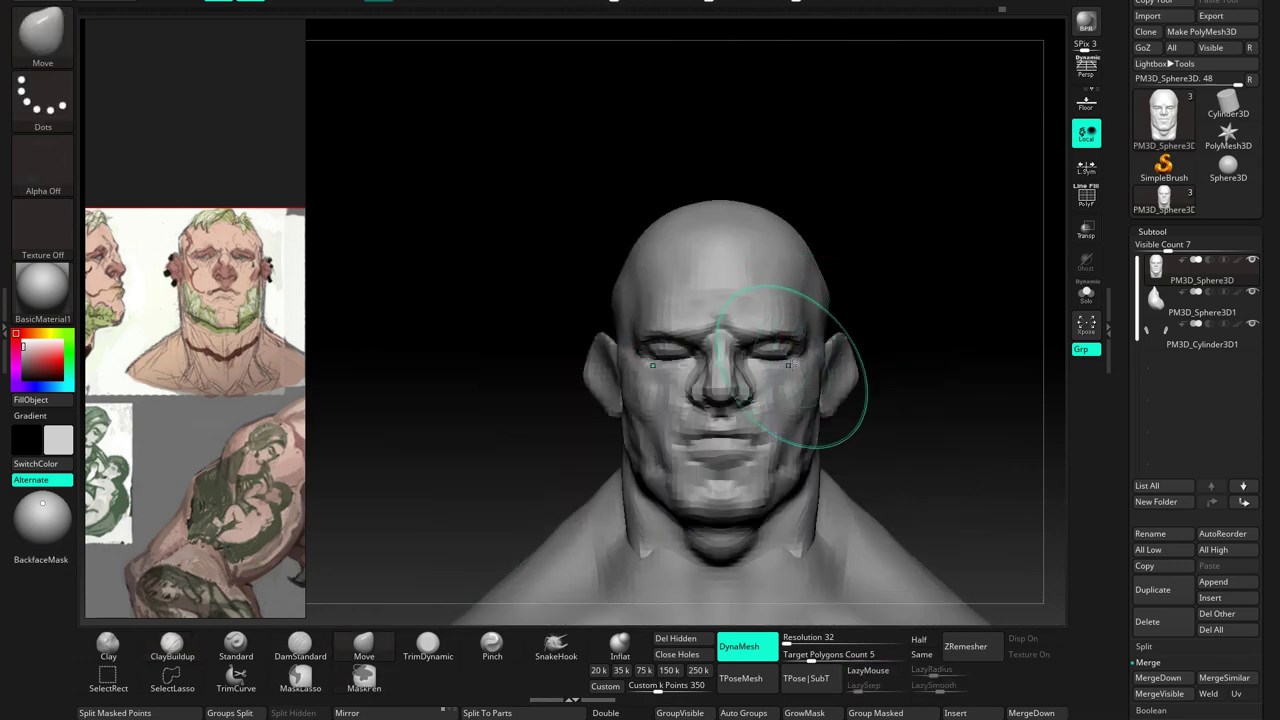
{"action": "right_click_drag", "start_coordinate": [795, 360], "coordinate": [789, 388]}
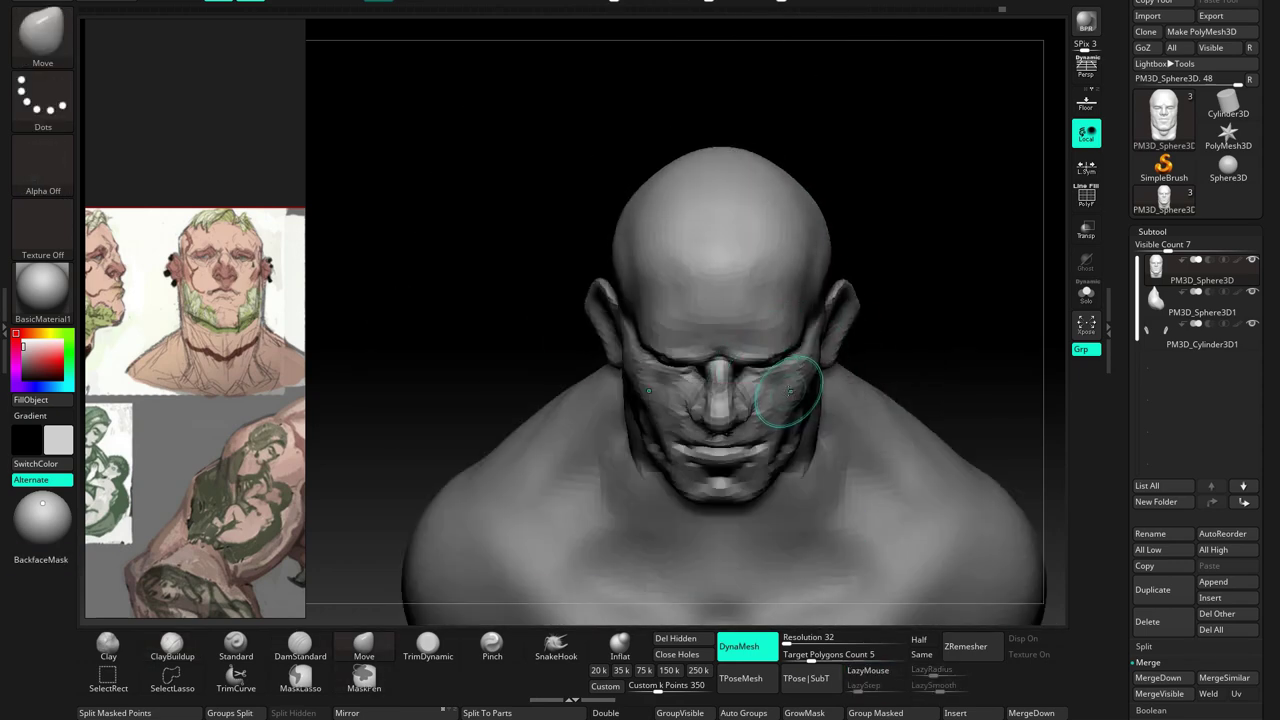
{"action": "mouse_move", "coordinate": [789, 386]}
{"action": "right_mouse_down"}
{"action": "mouse_move", "coordinate": [813, 381]}
{"action": "mouse_move", "coordinate": [814, 360]}
{"action": "mouse_move", "coordinate": [822, 379]}
{"action": "mouse_move", "coordinate": [857, 386]}
{"action": "right_mouse_up"}
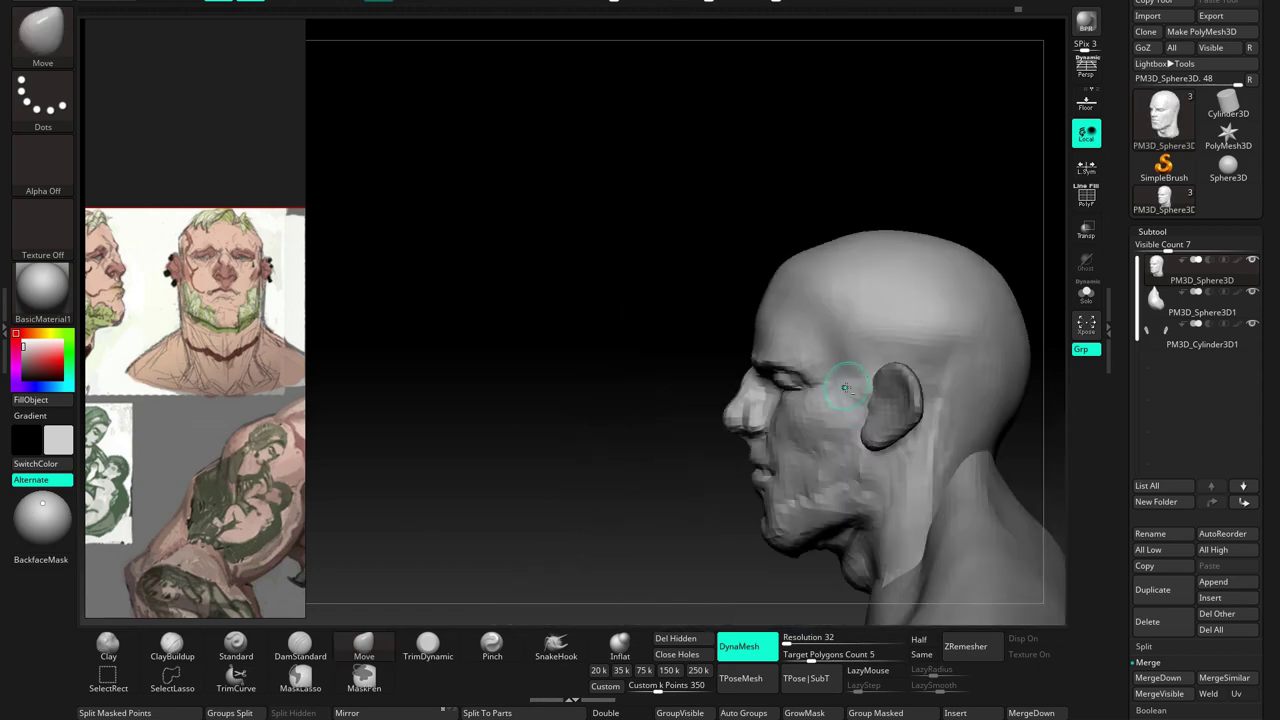
{"action": "right_click", "coordinate": [728, 422]}
{"action": "right_click", "coordinate": [701, 349]}
{"action": "right_click", "coordinate": [681, 333]}
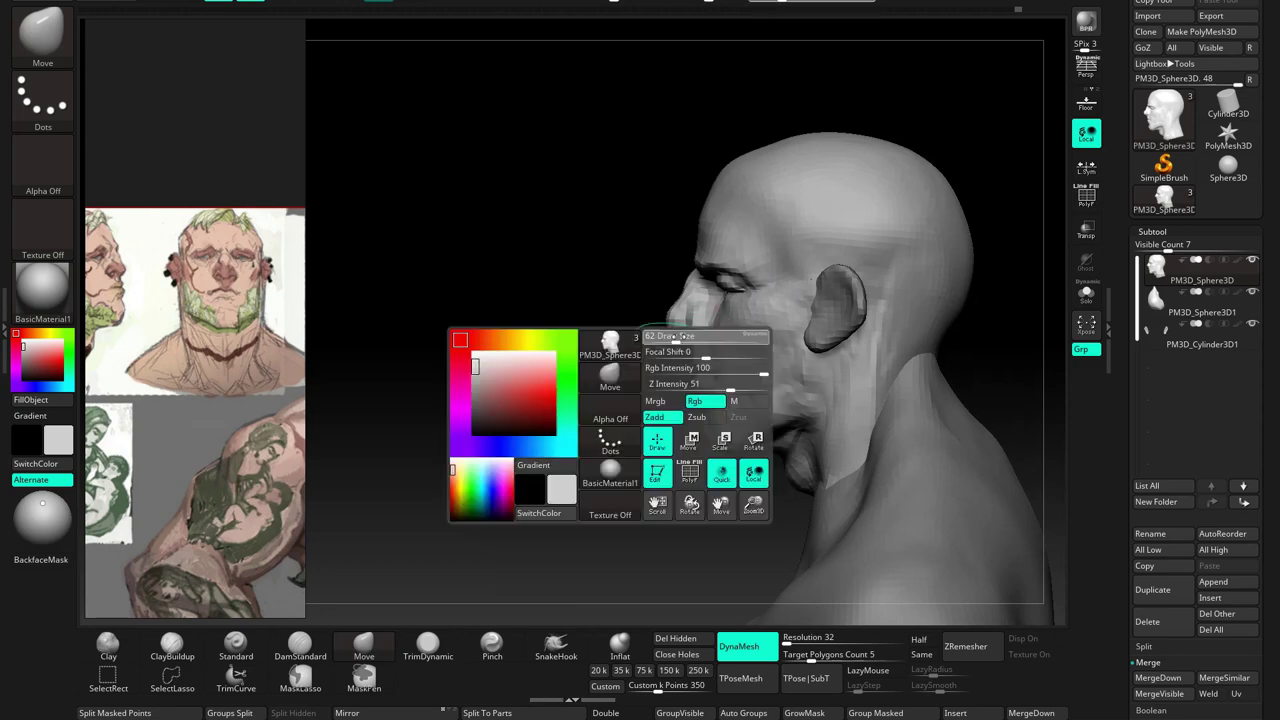
{"action": "left_click_drag", "start_coordinate": [686, 302], "coordinate": [686, 290]}
{"action": "right_click", "coordinate": [697, 335]}
{"action": "mouse_move", "coordinate": [600, 340]}
{"action": "right_mouse_down"}
{"action": "mouse_move", "coordinate": [730, 343]}
{"action": "mouse_move", "coordinate": [712, 384]}
{"action": "right_mouse_up"}
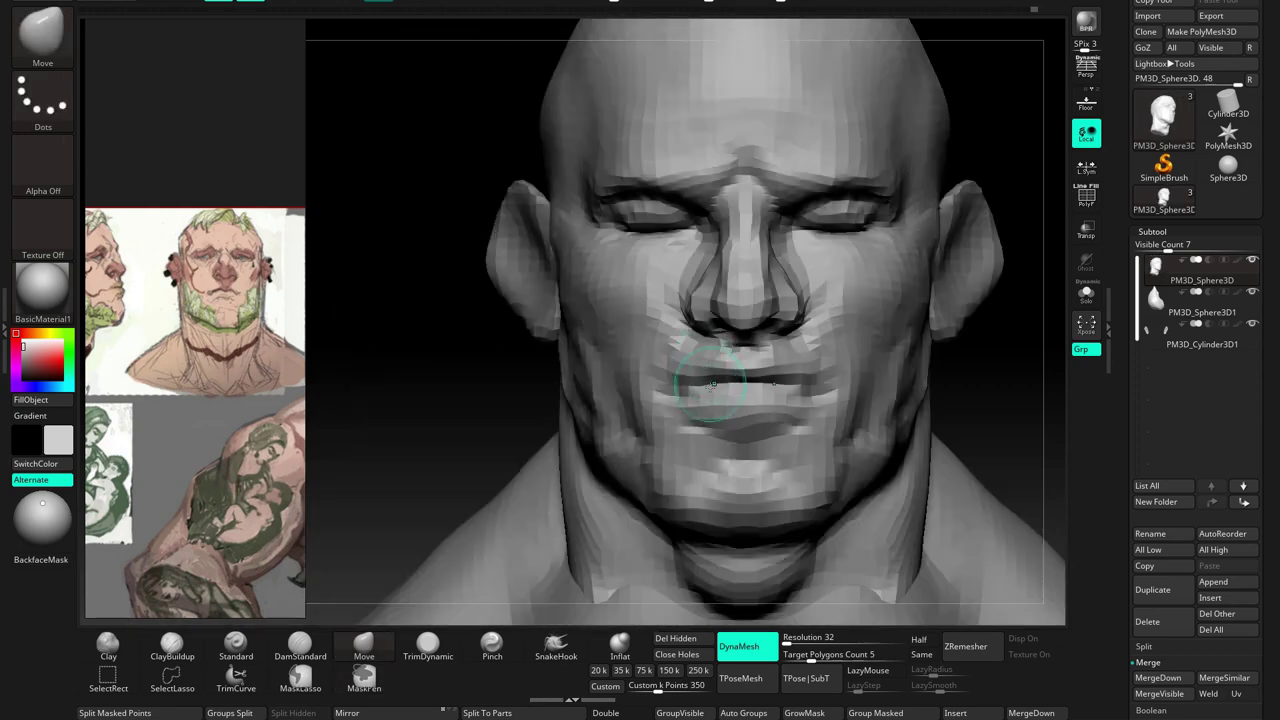
Widen the cheeks and temples with the Move brush, reframing the view on the face
{"action": "key", "text": "b"}
{"action": "key", "text": "m"}
{"action": "key", "text": "v"}
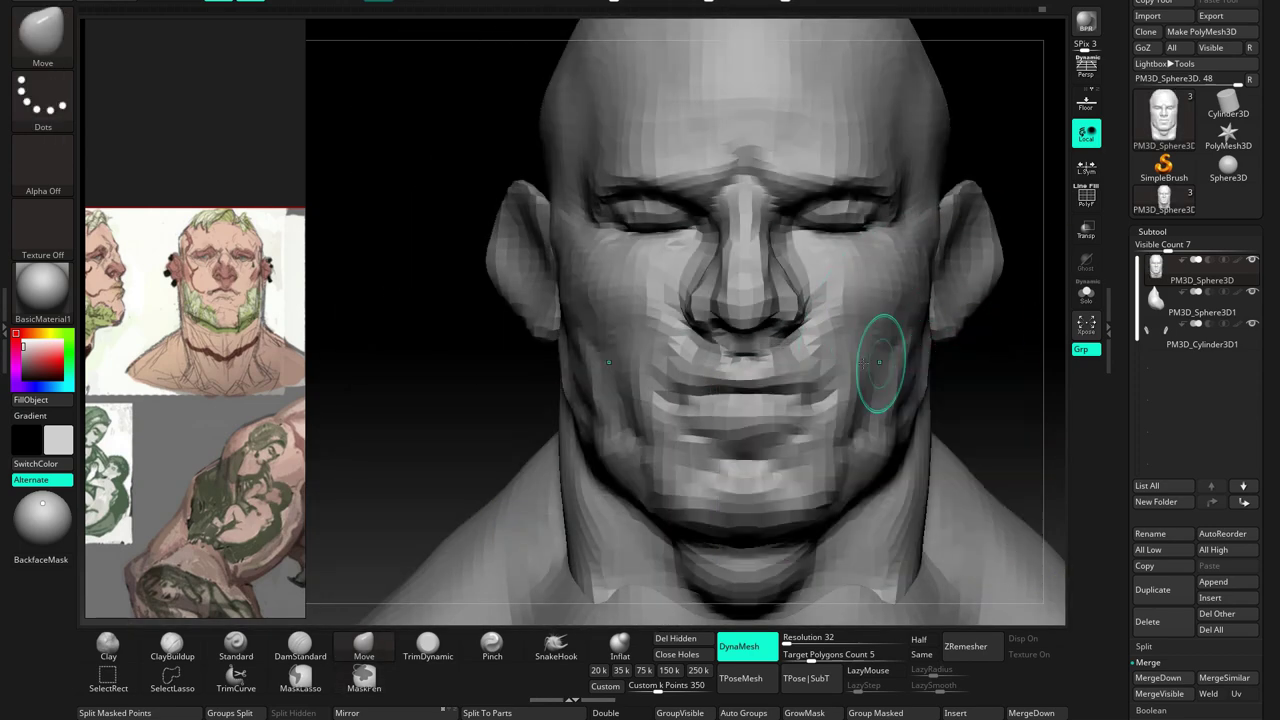
{"action": "right_click_drag", "start_coordinate": [880, 357], "coordinate": [728, 383]}
{"action": "key", "text": "f"}
{"action": "right_click_drag", "start_coordinate": [786, 323], "coordinate": [787, 331], "text": "ctrl"}
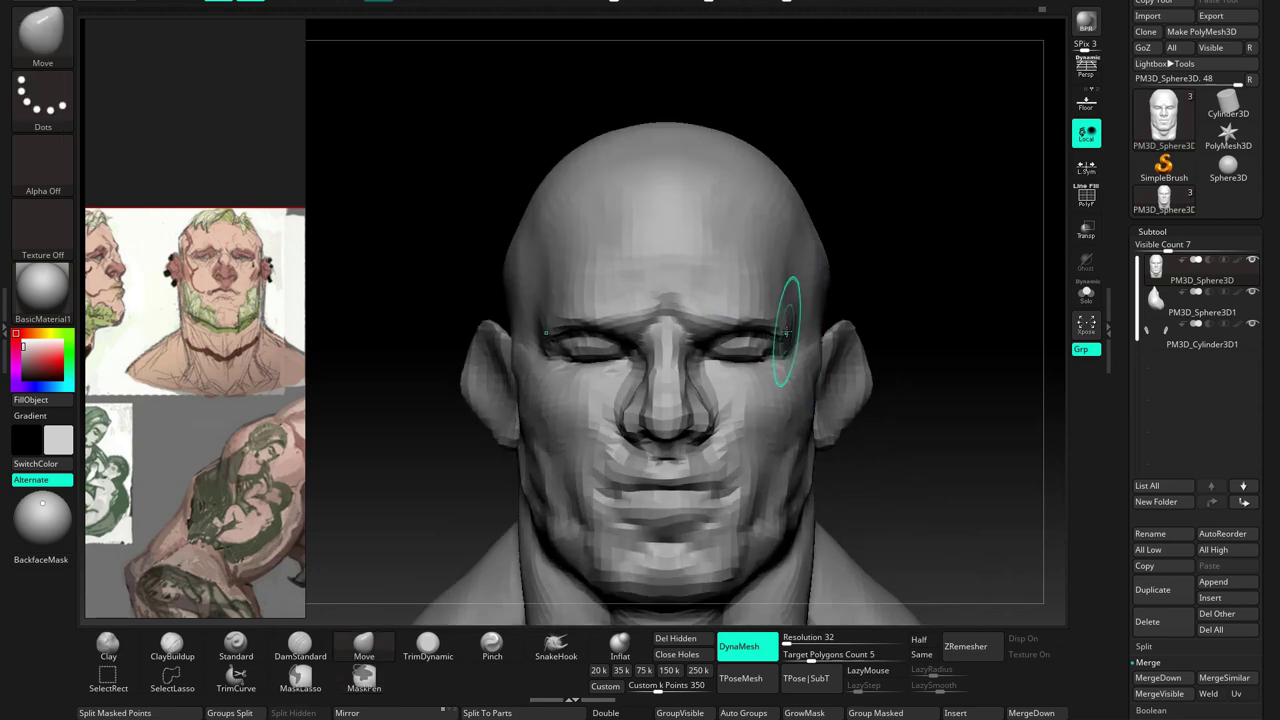
{"action": "mouse_move", "coordinate": [763, 376]}
{"action": "right_mouse_down"}
{"action": "mouse_move", "coordinate": [708, 388]}
{"action": "mouse_move", "coordinate": [718, 338]}
{"action": "mouse_move", "coordinate": [723, 363]}
{"action": "mouse_move", "coordinate": [806, 403]}
{"action": "mouse_move", "coordinate": [696, 314]}
{"action": "mouse_move", "coordinate": [694, 214]}
{"action": "mouse_move", "coordinate": [666, 408]}
{"action": "mouse_move", "coordinate": [696, 292]}
{"action": "right_mouse_up"}
{"action": "key", "text": "b"}
{"action": "key", "text": "c"}
{"action": "key", "text": "b"}
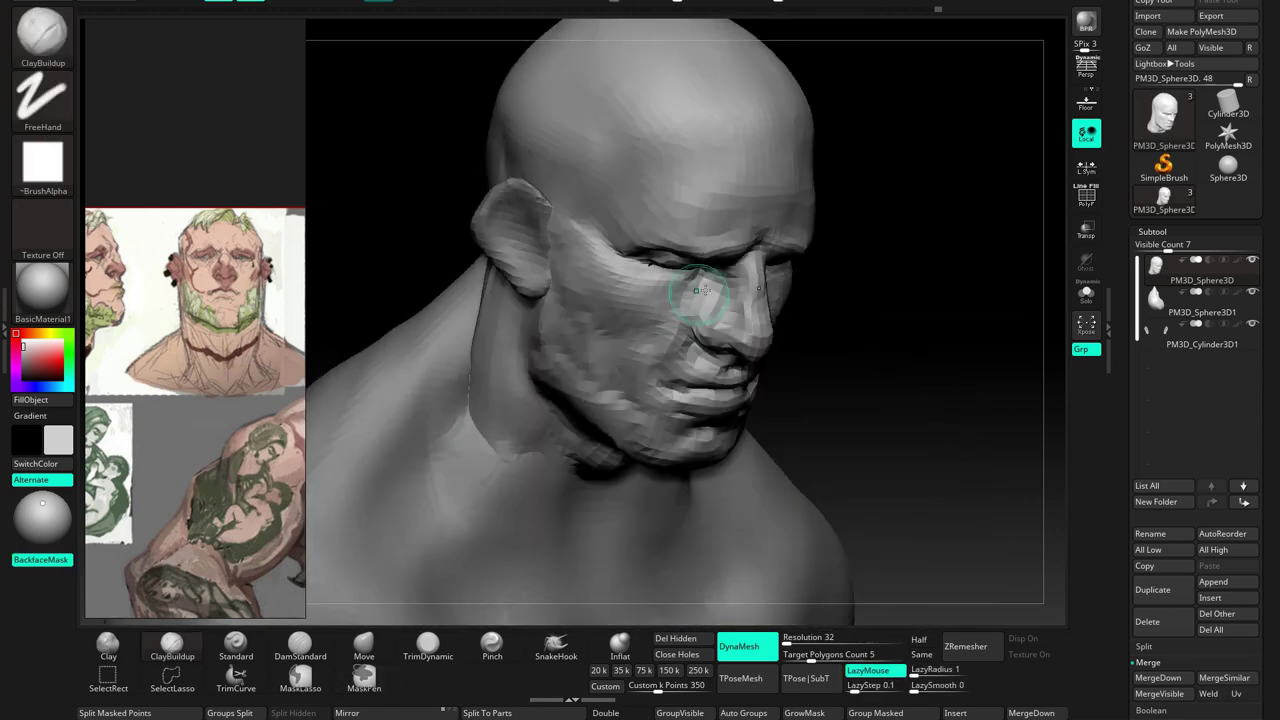
Inspect the face, brow and cranium from front and three-quarter views
{"action": "right_click_drag", "start_coordinate": [646, 348], "coordinate": [652, 458]}
{"action": "mouse_move", "coordinate": [790, 470]}
{"action": "right_mouse_down"}
{"action": "mouse_move", "coordinate": [800, 400]}
{"action": "mouse_move", "coordinate": [737, 466]}
{"action": "mouse_move", "coordinate": [757, 366]}
{"action": "mouse_move", "coordinate": [742, 438]}
{"action": "mouse_move", "coordinate": [694, 386]}
{"action": "mouse_move", "coordinate": [719, 397]}
{"action": "mouse_move", "coordinate": [792, 289]}
{"action": "mouse_move", "coordinate": [655, 330]}
{"action": "right_mouse_up"}
{"action": "mouse_move", "coordinate": [748, 308]}
{"action": "right_mouse_down"}
{"action": "mouse_move", "coordinate": [629, 337]}
{"action": "mouse_move", "coordinate": [748, 331]}
{"action": "right_mouse_up"}
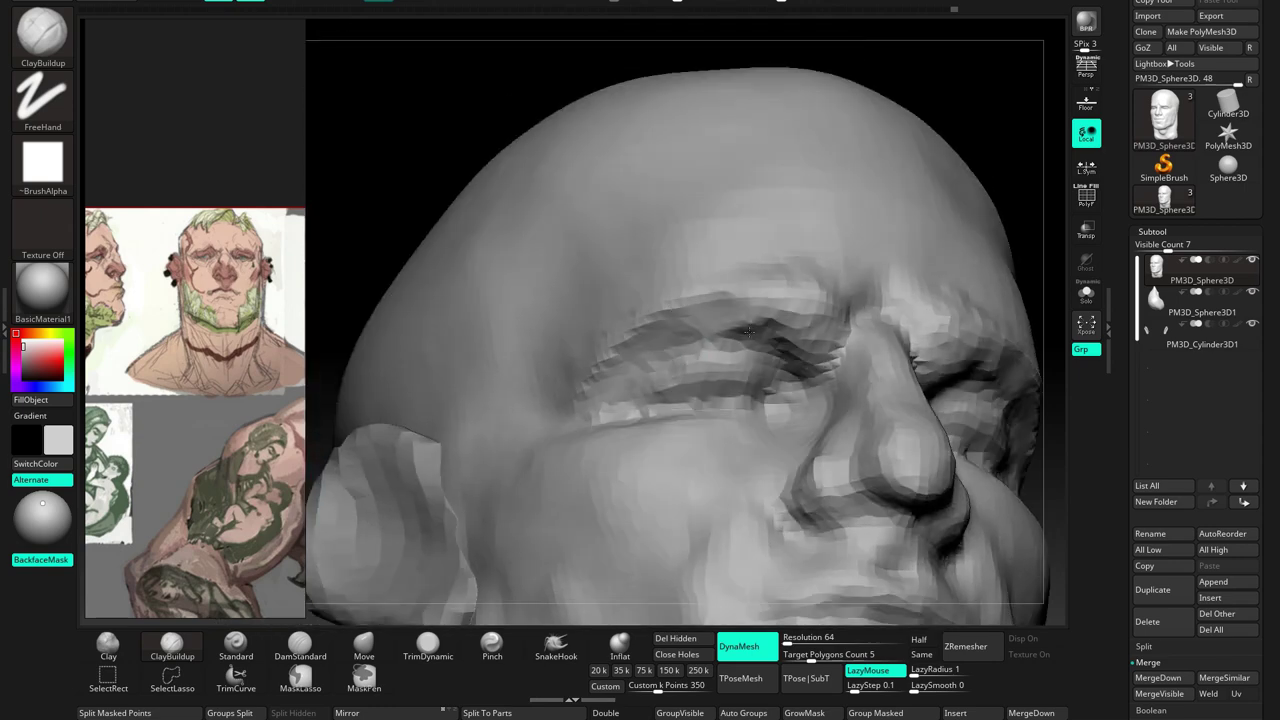
{"action": "right_click_drag", "start_coordinate": [691, 383], "coordinate": [780, 316], "text": "shift"}
{"action": "mouse_move", "coordinate": [876, 333]}
{"action": "right_mouse_down"}
{"action": "mouse_move", "coordinate": [916, 368]}
{"action": "mouse_move", "coordinate": [857, 420]}
{"action": "mouse_move", "coordinate": [839, 323]}
{"action": "right_mouse_up"}
{"action": "mouse_move", "coordinate": [770, 270]}
{"action": "right_mouse_down"}
{"action": "mouse_move", "coordinate": [657, 363]}
{"action": "mouse_move", "coordinate": [757, 408]}
{"action": "mouse_move", "coordinate": [770, 390]}
{"action": "mouse_move", "coordinate": [704, 421]}
{"action": "mouse_move", "coordinate": [735, 415]}
{"action": "mouse_move", "coordinate": [745, 412]}
{"action": "mouse_move", "coordinate": [634, 418]}
{"action": "mouse_move", "coordinate": [663, 429]}
{"action": "mouse_move", "coordinate": [722, 404]}
{"action": "mouse_move", "coordinate": [660, 410]}
{"action": "mouse_move", "coordinate": [700, 445]}
{"action": "mouse_move", "coordinate": [623, 500]}
{"action": "right_mouse_up"}
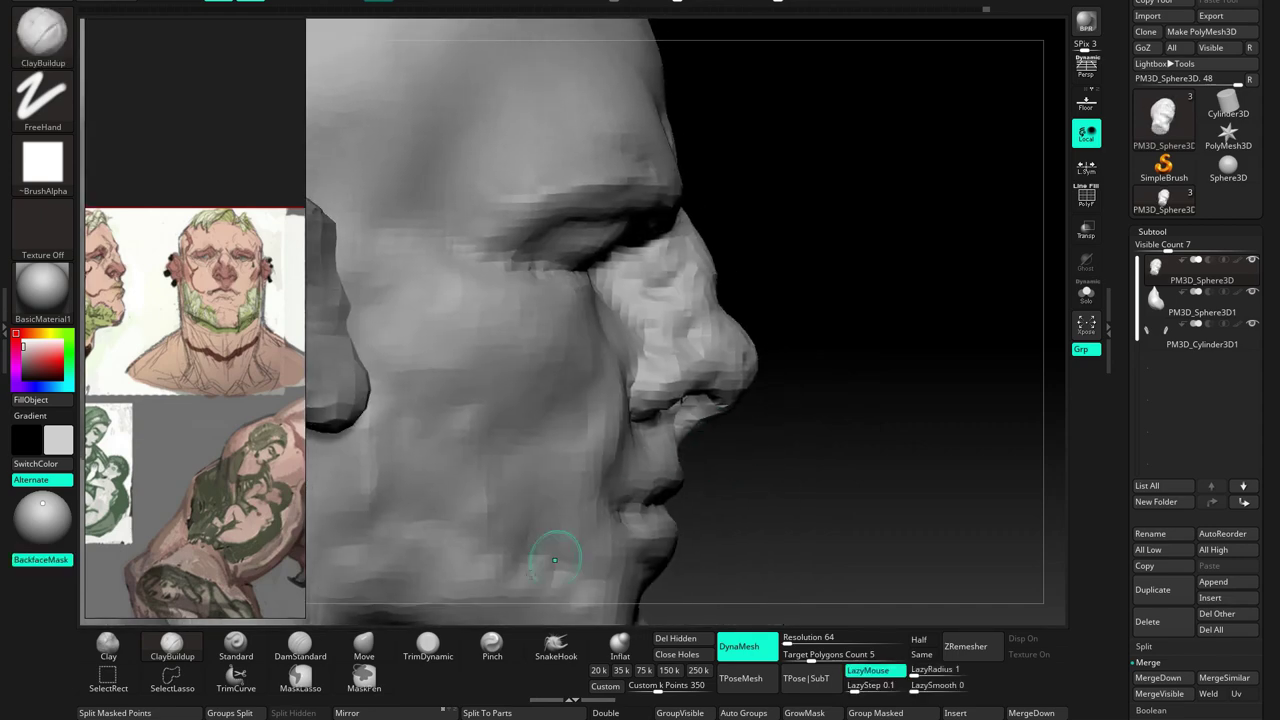
Reshape the nose with Move, then carve wrinkle creases around the brow and nose with DamStandard
{"action": "key", "text": "b"}
{"action": "key", "text": "m"}
{"action": "key", "text": "v"}
{"action": "right_click_drag", "start_coordinate": [746, 398], "coordinate": [756, 357]}
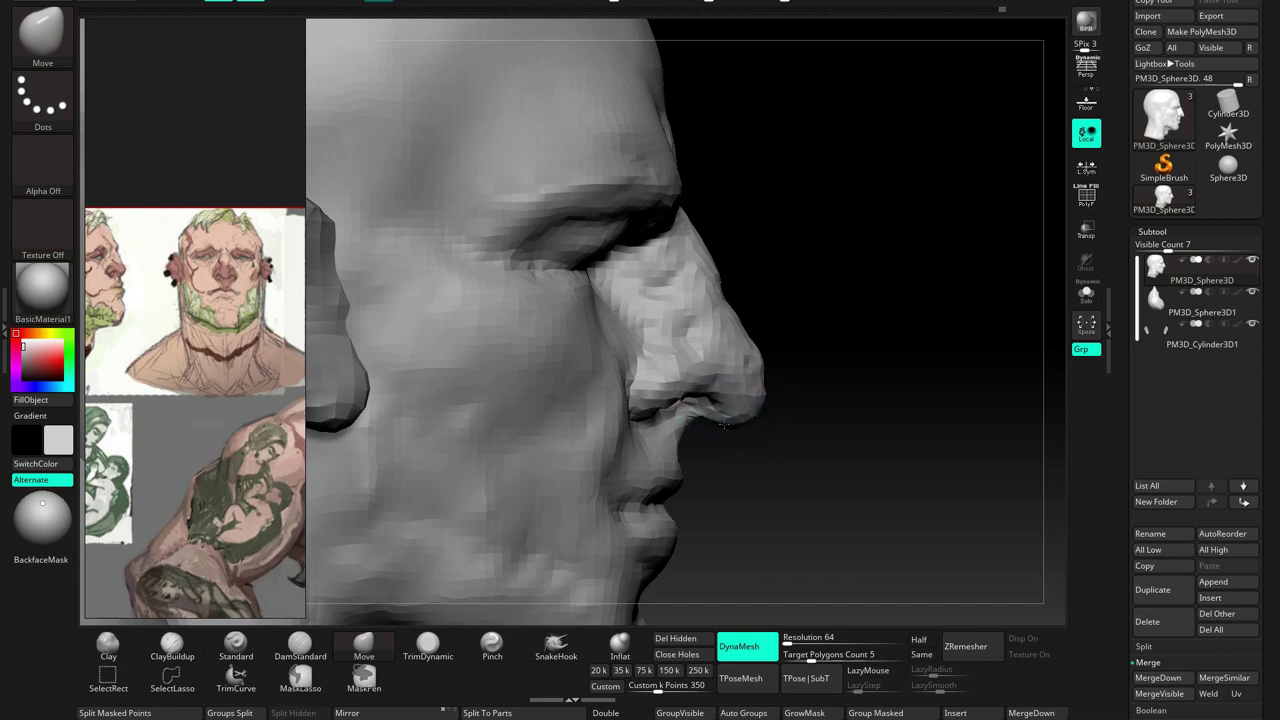
{"action": "mouse_move", "coordinate": [755, 420]}
{"action": "right_mouse_down"}
{"action": "mouse_move", "coordinate": [686, 371]}
{"action": "mouse_move", "coordinate": [673, 417]}
{"action": "mouse_move", "coordinate": [645, 412]}
{"action": "mouse_move", "coordinate": [651, 451]}
{"action": "mouse_move", "coordinate": [757, 371]}
{"action": "mouse_move", "coordinate": [660, 440]}
{"action": "right_mouse_up"}
{"action": "mouse_move", "coordinate": [753, 392]}
{"action": "right_mouse_down"}
{"action": "mouse_move", "coordinate": [713, 370]}
{"action": "mouse_move", "coordinate": [660, 490]}
{"action": "mouse_move", "coordinate": [691, 396]}
{"action": "mouse_move", "coordinate": [700, 414]}
{"action": "right_mouse_up"}
{"action": "left_click", "coordinate": [320, 652]}
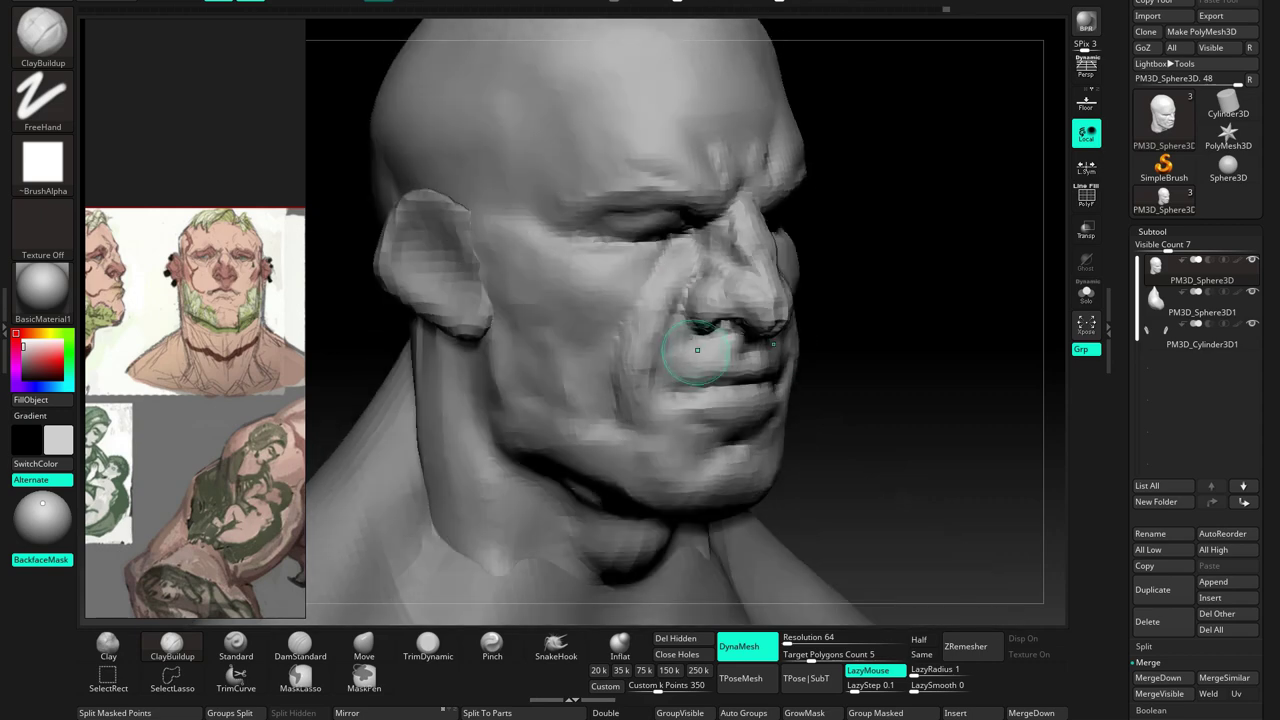
{"action": "key", "text": "space"}
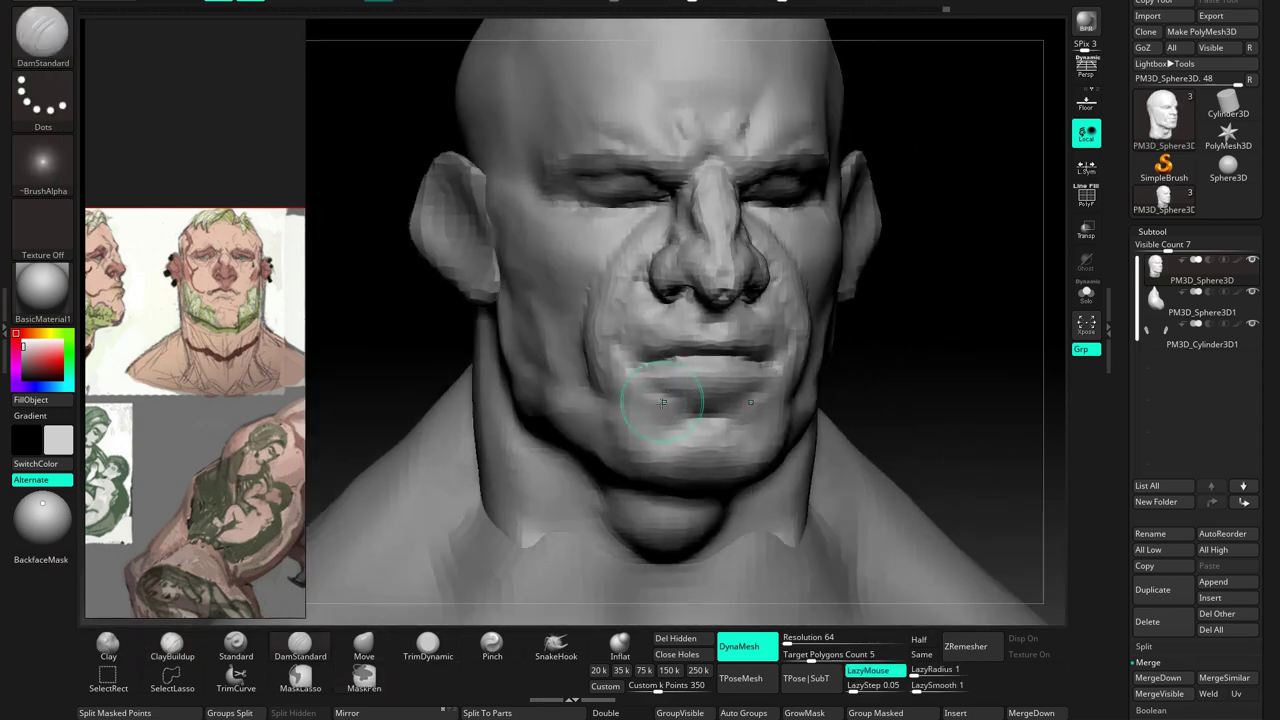
Hide the mouth-and-chin region below the nose with TrimCurve and split it into its own subtool
{"action": "key", "text": "ctrl+shift"}
{"action": "left_click_drag", "start_coordinate": [401, 562], "coordinate": [722, 382]}
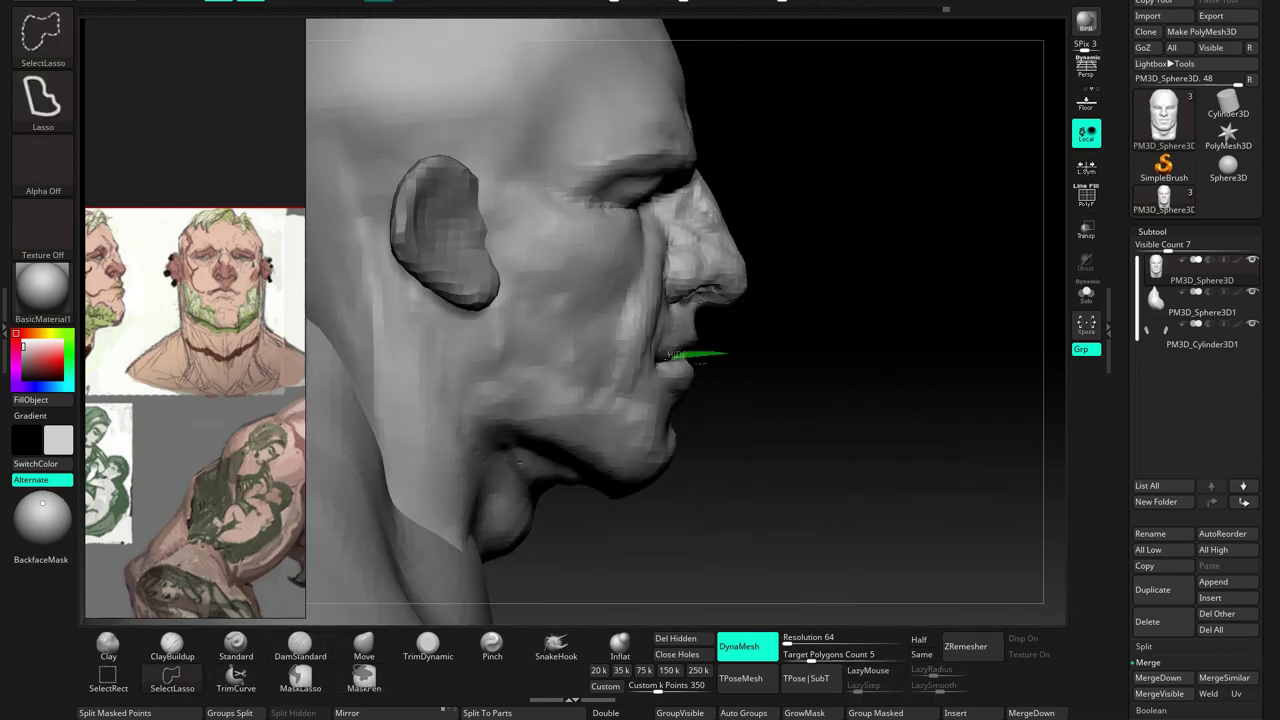
{"action": "mouse_move", "coordinate": [594, 440]}
{"action": "left_mouse_down"}
{"action": "mouse_move", "coordinate": [714, 428]}
{"action": "mouse_move", "coordinate": [895, 374]}
{"action": "left_mouse_up"}
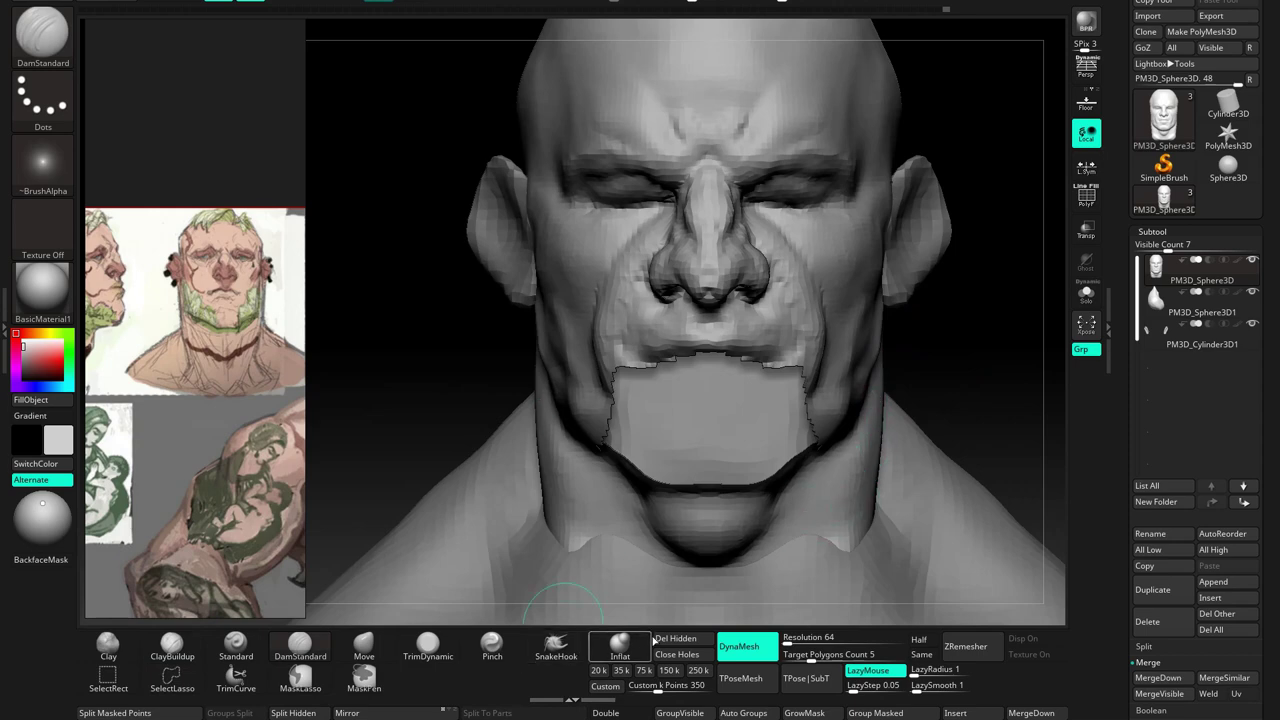
{"action": "left_click", "coordinate": [293, 712]}
Select PM3D_Sphere3D1_1 and build up a fuller lower lip and rounded chin with ClayBuildup
{"action": "key", "text": "b"}
{"action": "key", "text": "c"}
{"action": "key", "text": "b"}
{"action": "mouse_move", "coordinate": [737, 423]}
{"action": "left_mouse_down"}
{"action": "mouse_move", "coordinate": [651, 400]}
{"action": "mouse_move", "coordinate": [679, 343]}
{"action": "left_mouse_up"}
{"action": "mouse_move", "coordinate": [679, 343]}
{"action": "right_mouse_down"}
{"action": "mouse_move", "coordinate": [710, 391]}
{"action": "mouse_move", "coordinate": [650, 350]}
{"action": "right_mouse_up"}
{"action": "left_click", "coordinate": [650, 350], "text": "alt"}
{"action": "mouse_move", "coordinate": [700, 429]}
{"action": "right_mouse_down"}
{"action": "mouse_move", "coordinate": [715, 446]}
{"action": "mouse_move", "coordinate": [778, 399]}
{"action": "mouse_move", "coordinate": [748, 519]}
{"action": "mouse_move", "coordinate": [752, 486]}
{"action": "right_mouse_up"}
{"action": "mouse_move", "coordinate": [730, 417]}
{"action": "right_mouse_down"}
{"action": "mouse_move", "coordinate": [808, 371]}
{"action": "mouse_move", "coordinate": [711, 342]}
{"action": "right_mouse_up"}
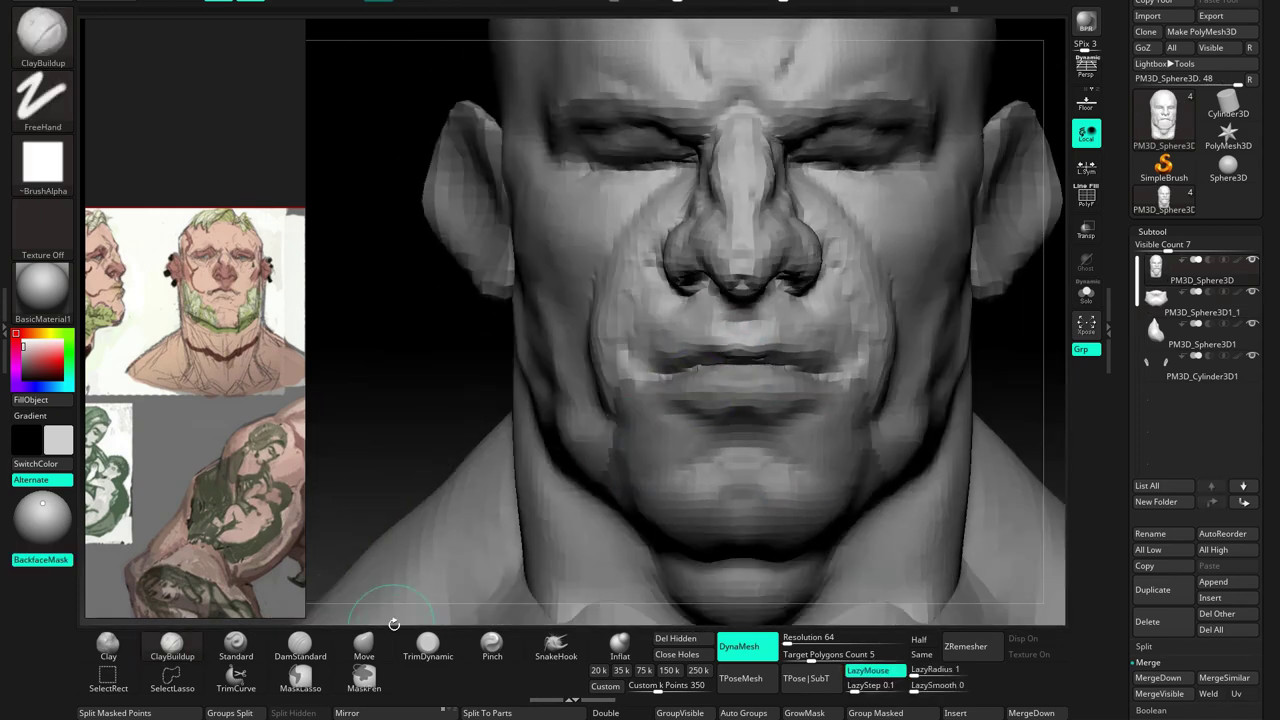
Push the cheeks and jaw with the Move brush from three-quarter and low views
{"action": "key", "text": "b"}
{"action": "key", "text": "m"}
{"action": "key", "text": "v"}
{"action": "key", "text": "space"}
{"action": "mouse_move", "coordinate": [711, 342]}
{"action": "right_mouse_down"}
{"action": "mouse_move", "coordinate": [686, 295]}
{"action": "mouse_move", "coordinate": [731, 357]}
{"action": "mouse_move", "coordinate": [795, 379]}
{"action": "right_mouse_up"}
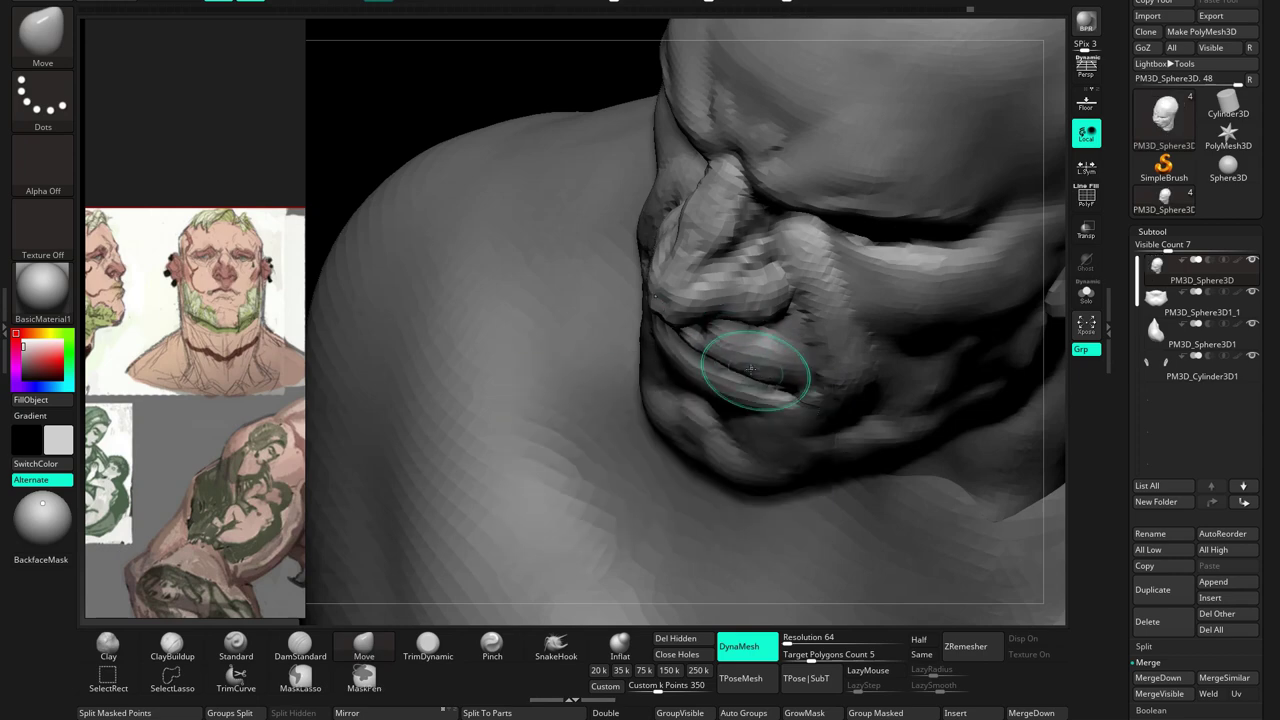
{"action": "mouse_move", "coordinate": [751, 368]}
{"action": "right_mouse_down"}
{"action": "mouse_move", "coordinate": [740, 330]}
{"action": "mouse_move", "coordinate": [686, 357]}
{"action": "mouse_move", "coordinate": [735, 360]}
{"action": "mouse_move", "coordinate": [686, 357]}
{"action": "mouse_move", "coordinate": [794, 400]}
{"action": "mouse_move", "coordinate": [749, 423]}
{"action": "mouse_move", "coordinate": [761, 436]}
{"action": "mouse_move", "coordinate": [786, 400]}
{"action": "mouse_move", "coordinate": [786, 423]}
{"action": "mouse_move", "coordinate": [731, 459]}
{"action": "mouse_move", "coordinate": [743, 443]}
{"action": "mouse_move", "coordinate": [596, 442]}
{"action": "right_mouse_up"}
Build up clay along and down the cheek with ClayBuildup
{"action": "key", "text": "b"}
{"action": "key", "text": "c"}
{"action": "key", "text": "b"}
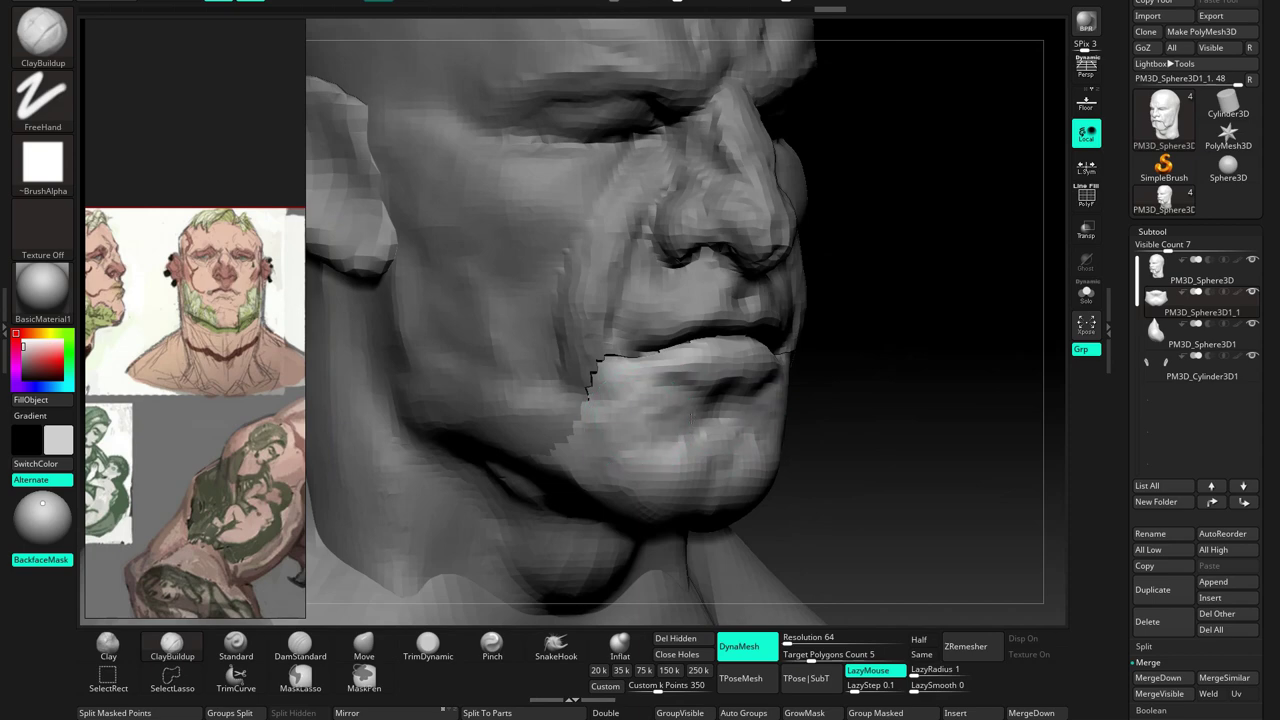
{"action": "right_click_drag", "start_coordinate": [706, 434], "coordinate": [709, 385]}
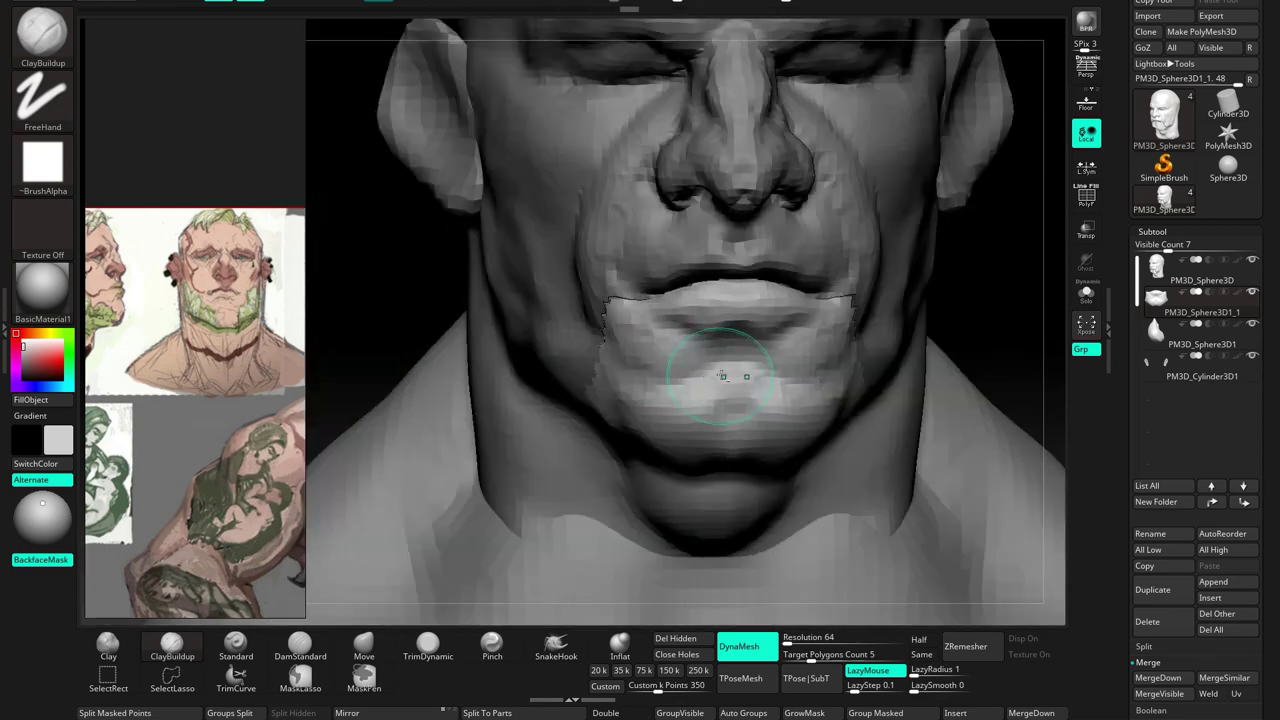
{"action": "key", "text": "f"}
{"action": "mouse_move", "coordinate": [636, 408]}
{"action": "right_mouse_down"}
{"action": "mouse_move", "coordinate": [659, 385]}
{"action": "mouse_move", "coordinate": [669, 397]}
{"action": "right_mouse_up"}
{"action": "mouse_move", "coordinate": [604, 346]}
{"action": "right_mouse_down"}
{"action": "mouse_move", "coordinate": [670, 345]}
{"action": "mouse_move", "coordinate": [715, 321]}
{"action": "right_mouse_up"}
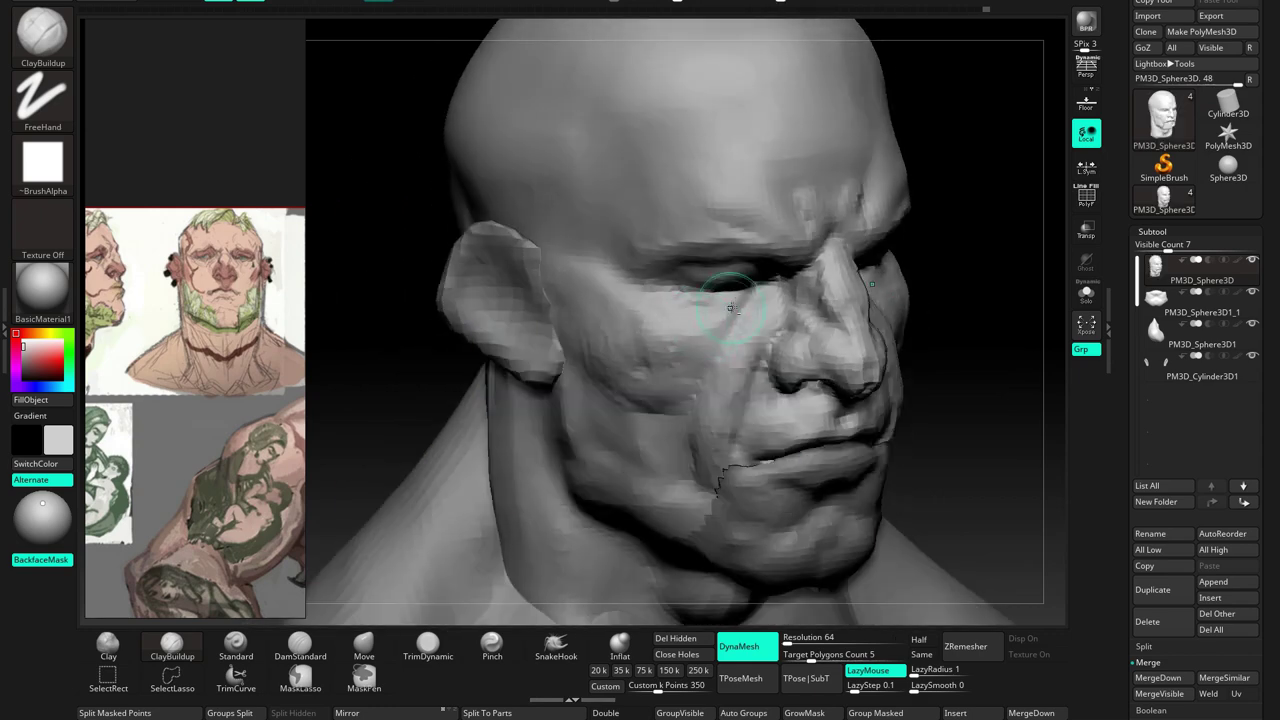
{"action": "mouse_move", "coordinate": [636, 305]}
{"action": "right_mouse_down"}
{"action": "mouse_move", "coordinate": [666, 306]}
{"action": "mouse_move", "coordinate": [672, 337]}
{"action": "mouse_move", "coordinate": [697, 355]}
{"action": "mouse_move", "coordinate": [749, 333]}
{"action": "right_mouse_up"}
{"action": "mouse_move", "coordinate": [712, 444]}
{"action": "right_mouse_down"}
{"action": "mouse_move", "coordinate": [700, 366]}
{"action": "mouse_move", "coordinate": [720, 420]}
{"action": "right_mouse_up"}
{"action": "right_click_drag", "start_coordinate": [668, 376], "coordinate": [676, 425]}
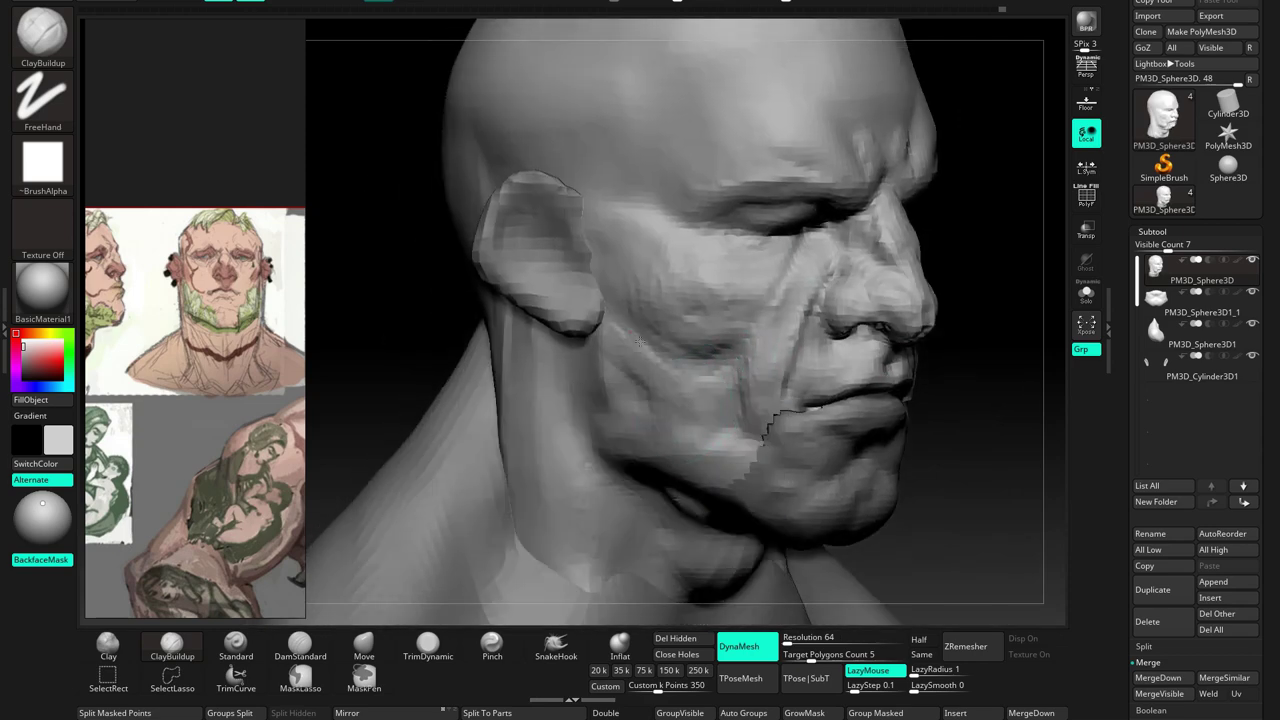
Raise a clay ridge on the central forehead above the nose bridge
{"action": "right_click_drag", "start_coordinate": [747, 340], "coordinate": [743, 245]}
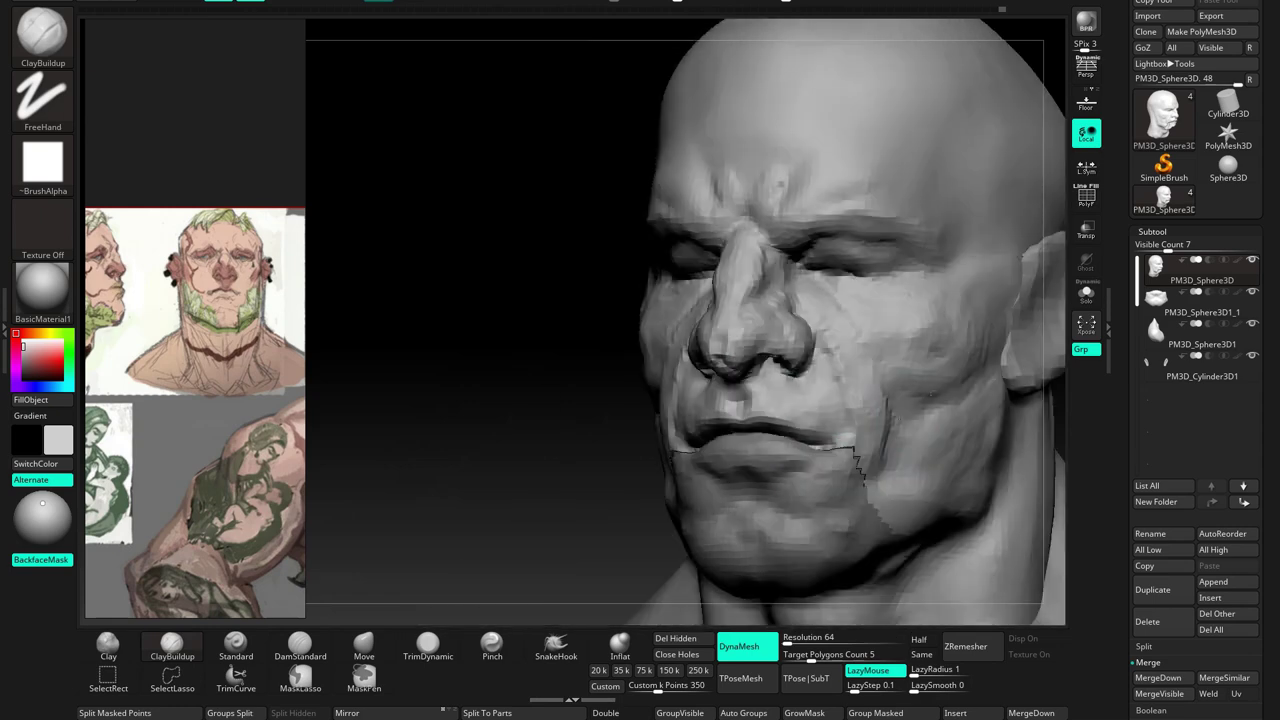
{"action": "right_click_drag", "start_coordinate": [873, 388], "coordinate": [826, 349]}
{"action": "mouse_move", "coordinate": [913, 369]}
{"action": "right_mouse_down", "text": "shift"}
{"action": "mouse_move", "coordinate": [829, 414]}
{"action": "mouse_move", "coordinate": [825, 234]}
{"action": "mouse_move", "coordinate": [860, 260]}
{"action": "mouse_move", "coordinate": [800, 258]}
{"action": "right_mouse_up", "text": "shift"}
{"action": "mouse_move", "coordinate": [604, 344]}
{"action": "right_mouse_down", "text": "alt"}
{"action": "mouse_move", "coordinate": [762, 290]}
{"action": "mouse_move", "coordinate": [650, 300]}
{"action": "mouse_move", "coordinate": [622, 340]}
{"action": "right_mouse_up", "text": "alt"}
{"action": "key", "text": "b"}
{"action": "key", "text": "c"}
{"action": "key", "text": "b"}
Reshape the eye and cheek area of the head with the Move brush
{"action": "right_click_drag", "start_coordinate": [655, 251], "coordinate": [657, 318]}
{"action": "key", "text": "b"}
{"action": "key", "text": "m"}
{"action": "key", "text": "v"}
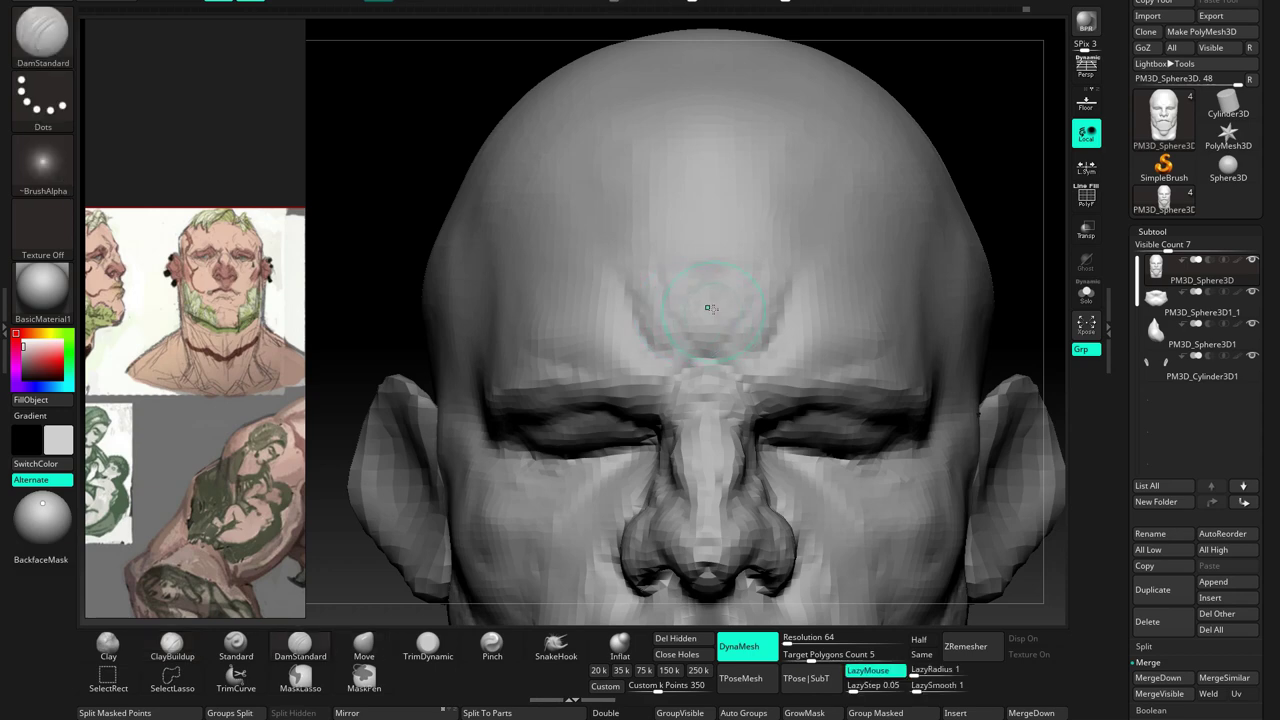
{"action": "mouse_move", "coordinate": [590, 284]}
{"action": "right_mouse_down", "text": "alt"}
{"action": "mouse_move", "coordinate": [663, 286]}
{"action": "mouse_move", "coordinate": [790, 320]}
{"action": "mouse_move", "coordinate": [657, 357]}
{"action": "mouse_move", "coordinate": [830, 360]}
{"action": "right_mouse_up", "text": "alt"}
{"action": "key", "text": "space"}
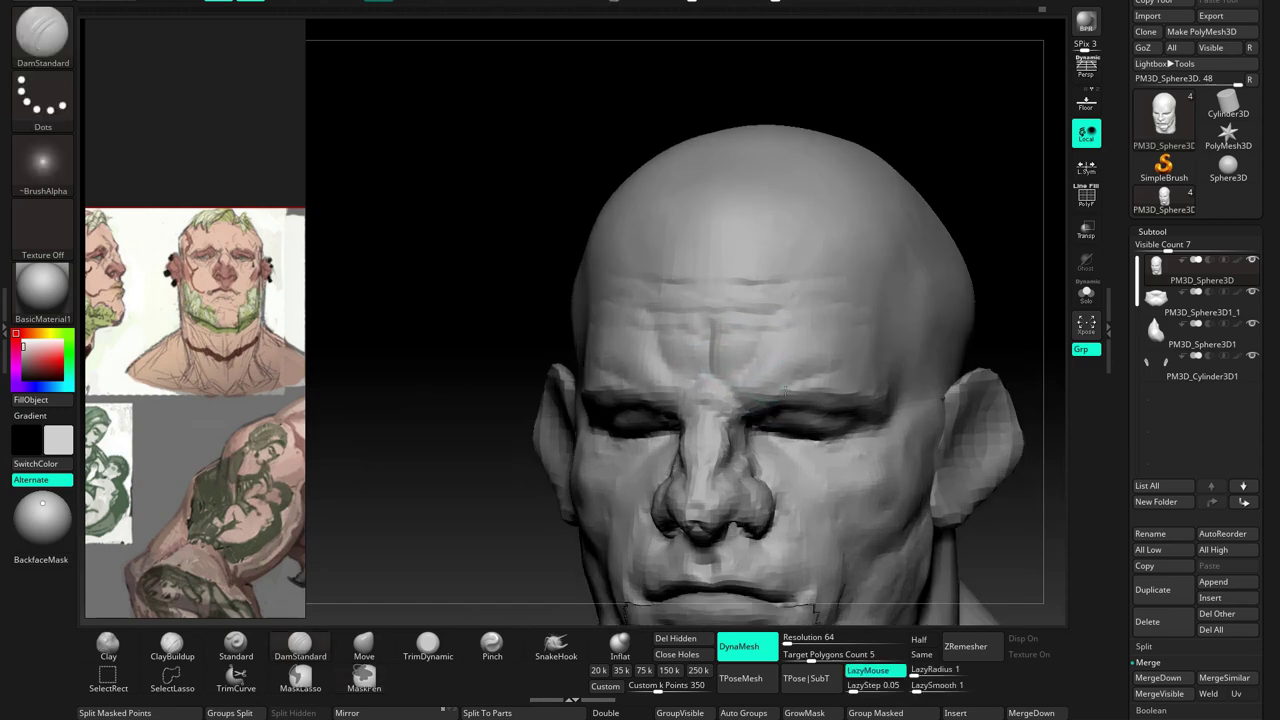
{"action": "mouse_move", "coordinate": [744, 378]}
{"action": "right_mouse_down"}
{"action": "mouse_move", "coordinate": [684, 361]}
{"action": "mouse_move", "coordinate": [686, 457]}
{"action": "mouse_move", "coordinate": [829, 294]}
{"action": "mouse_move", "coordinate": [848, 331]}
{"action": "mouse_move", "coordinate": [830, 370]}
{"action": "mouse_move", "coordinate": [848, 435]}
{"action": "mouse_move", "coordinate": [822, 422]}
{"action": "right_mouse_up"}
Build up fuller lips, reshape the nostril wings, then solo the chin piece
{"action": "key", "text": "b"}
{"action": "key", "text": "c"}
{"action": "key", "text": "b"}
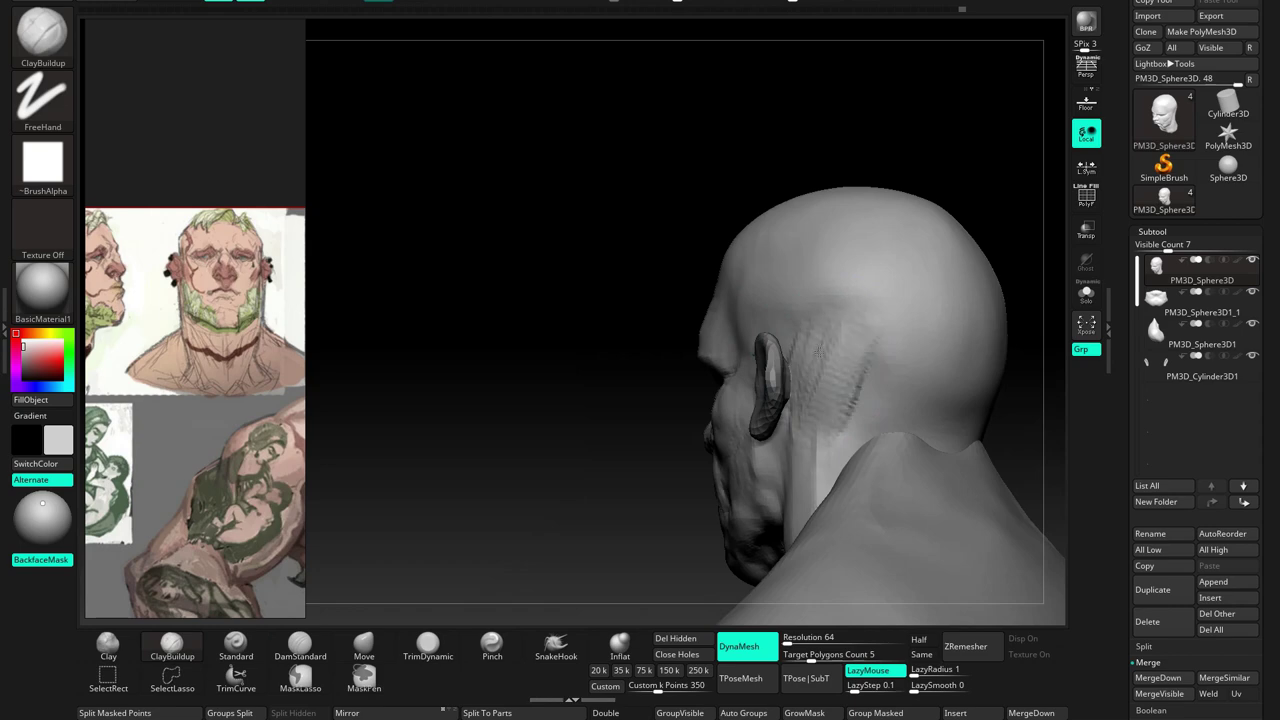
{"action": "mouse_move", "coordinate": [818, 352]}
{"action": "right_mouse_down", "text": "shift"}
{"action": "mouse_move", "coordinate": [886, 380]}
{"action": "mouse_move", "coordinate": [771, 371]}
{"action": "right_mouse_up", "text": "shift"}
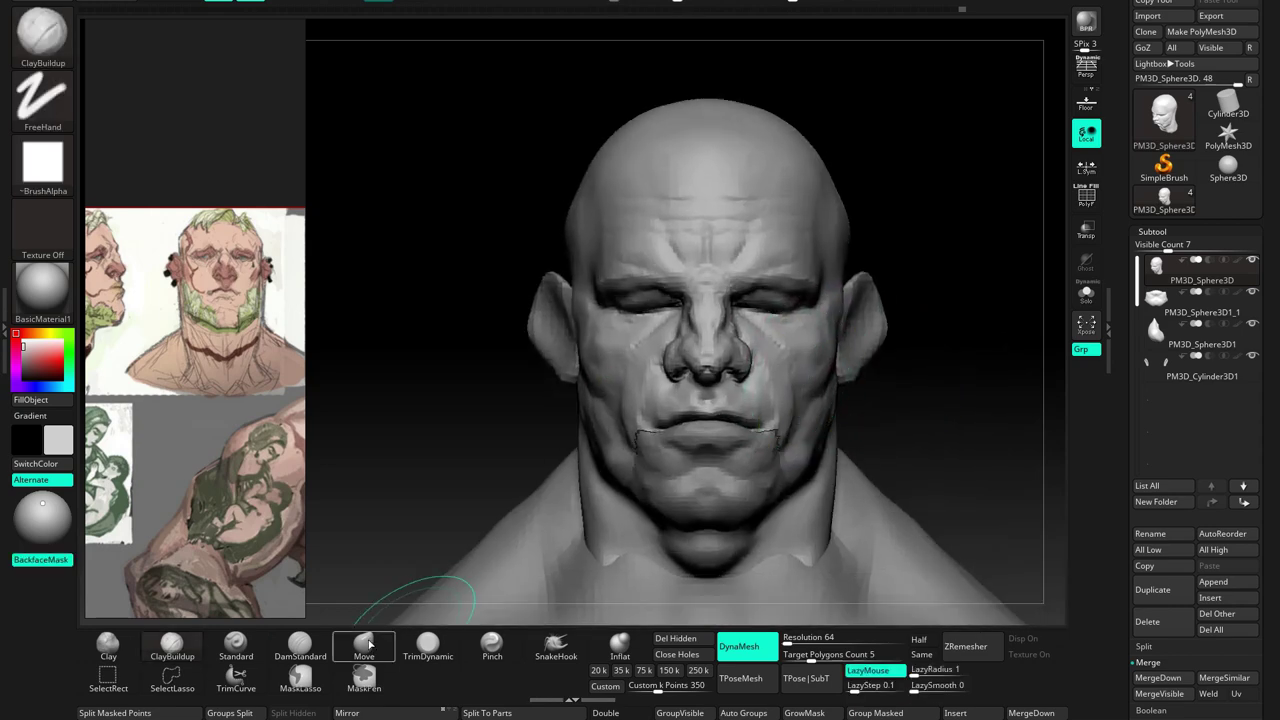
{"action": "left_click", "coordinate": [366, 645]}
{"action": "mouse_move", "coordinate": [817, 363]}
{"action": "right_mouse_down"}
{"action": "mouse_move", "coordinate": [771, 400]}
{"action": "mouse_move", "coordinate": [785, 371]}
{"action": "mouse_move", "coordinate": [743, 371]}
{"action": "mouse_move", "coordinate": [760, 300]}
{"action": "right_mouse_up"}
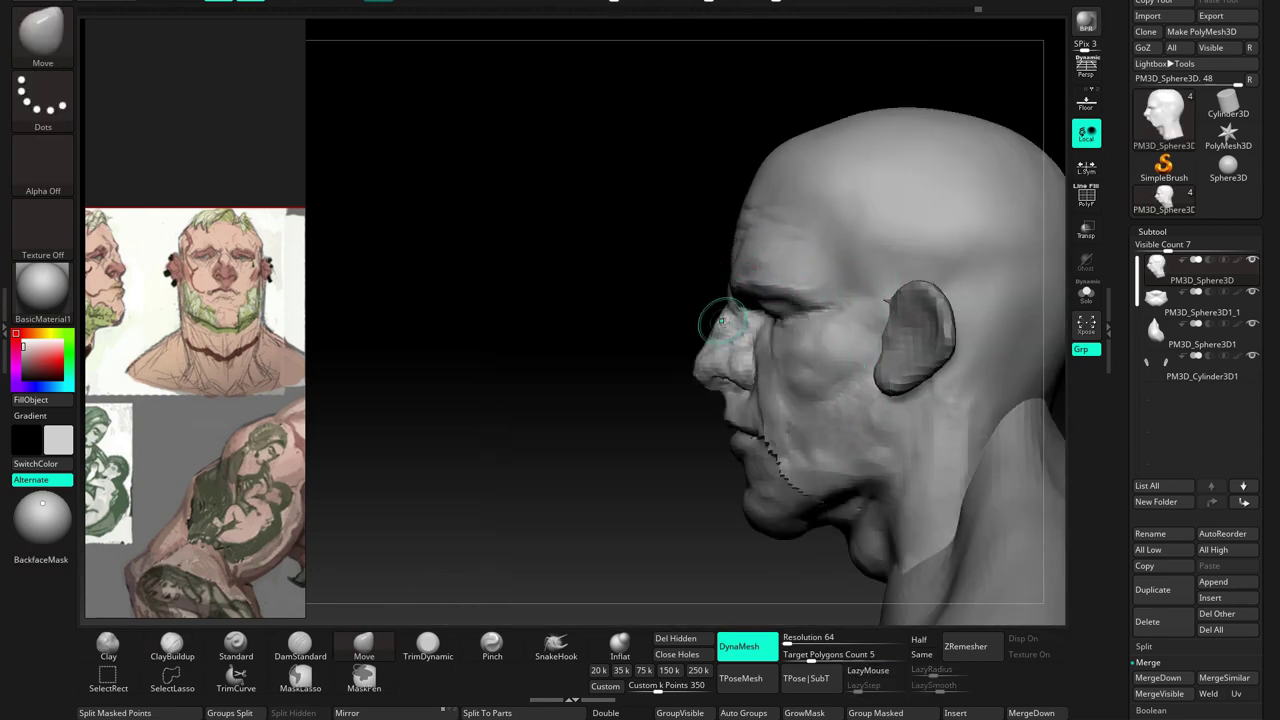
{"action": "mouse_move", "coordinate": [713, 330]}
{"action": "left_mouse_down"}
{"action": "mouse_move", "coordinate": [712, 355]}
{"action": "mouse_move", "coordinate": [760, 430]}
{"action": "mouse_move", "coordinate": [770, 380]}
{"action": "mouse_move", "coordinate": [800, 360]}
{"action": "mouse_move", "coordinate": [784, 345]}
{"action": "mouse_move", "coordinate": [757, 455]}
{"action": "mouse_move", "coordinate": [752, 375]}
{"action": "mouse_move", "coordinate": [781, 441]}
{"action": "mouse_move", "coordinate": [782, 420]}
{"action": "mouse_move", "coordinate": [740, 421]}
{"action": "mouse_move", "coordinate": [996, 342]}
{"action": "left_mouse_up"}
{"action": "left_click", "coordinate": [1086, 293]}
{"action": "key", "text": "space"}
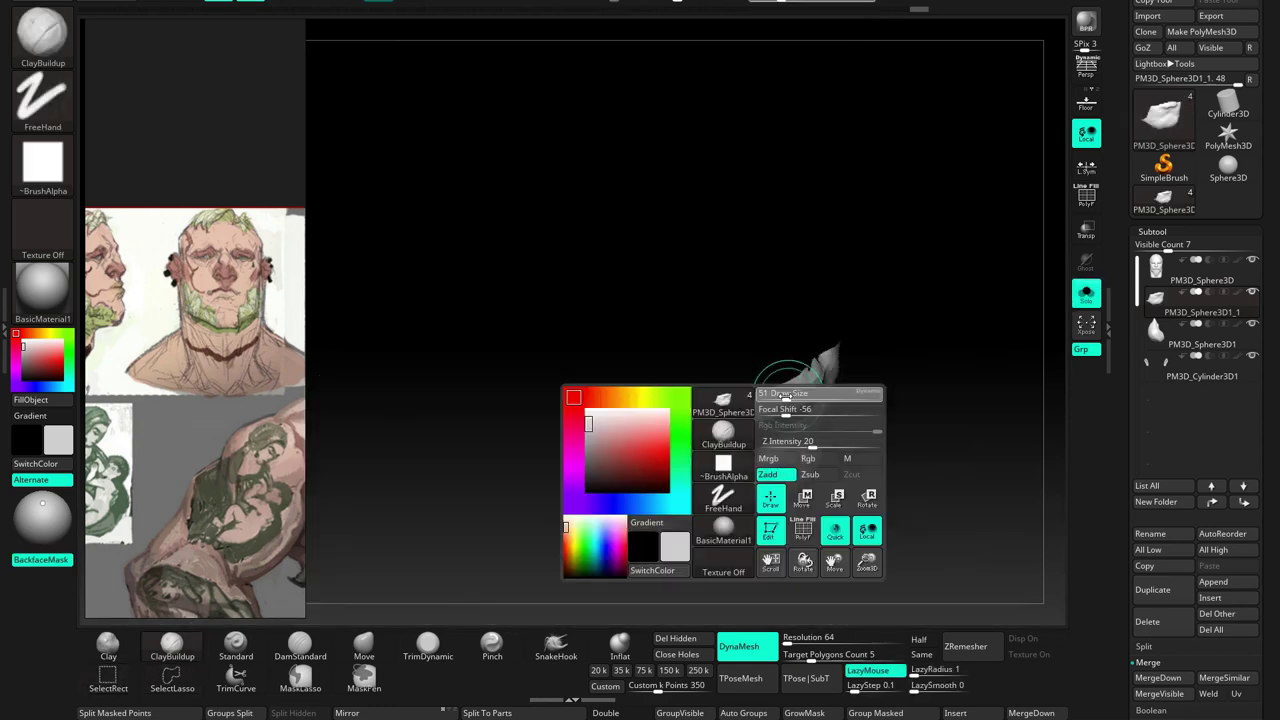
Show the whole bust again and swap the reference image to the painted portrait
{"action": "left_click", "coordinate": [1086, 293]}
{"action": "mouse_move", "coordinate": [1040, 340]}
{"action": "left_mouse_down", "text": "shift"}
{"action": "mouse_move", "coordinate": [805, 372]}
{"action": "mouse_move", "coordinate": [797, 385]}
{"action": "left_mouse_up", "text": "shift"}
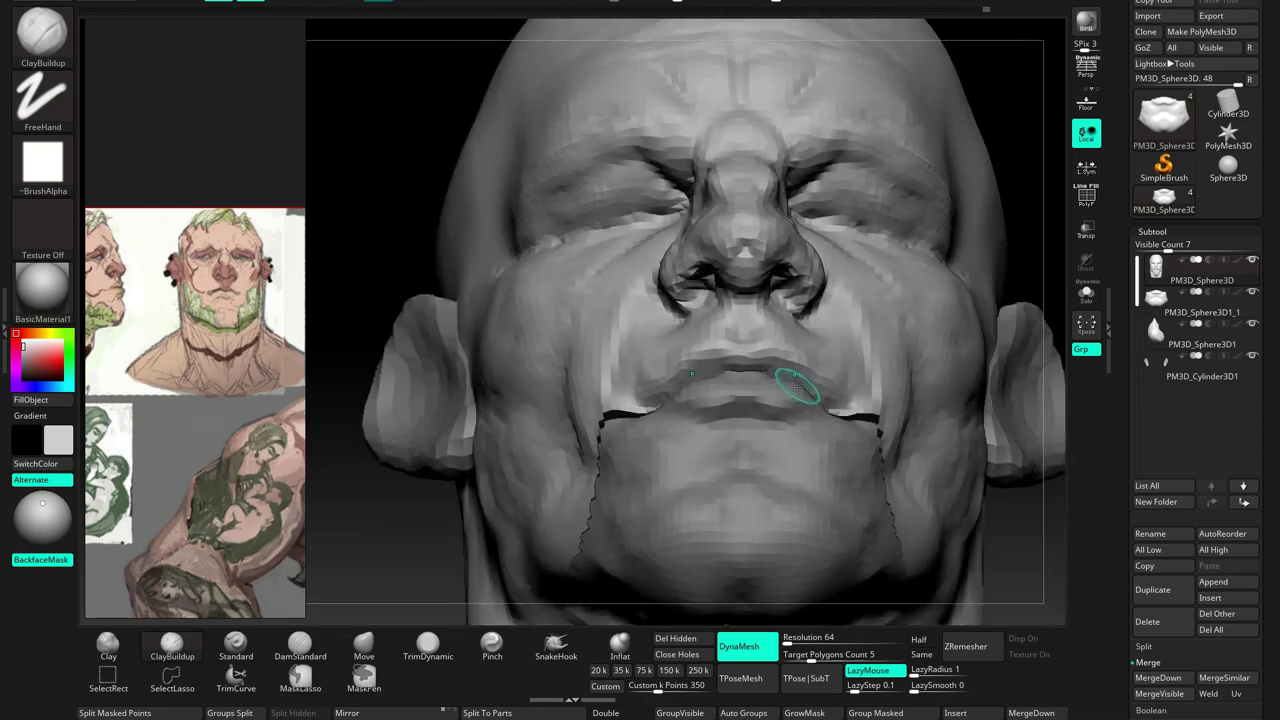
{"action": "key", "text": "f"}
{"action": "mouse_move", "coordinate": [766, 375]}
{"action": "left_mouse_down", "text": "shift"}
{"action": "mouse_move", "coordinate": [816, 423]}
{"action": "mouse_move", "coordinate": [779, 411]}
{"action": "mouse_move", "coordinate": [860, 407]}
{"action": "mouse_move", "coordinate": [857, 420]}
{"action": "left_mouse_up", "text": "shift"}
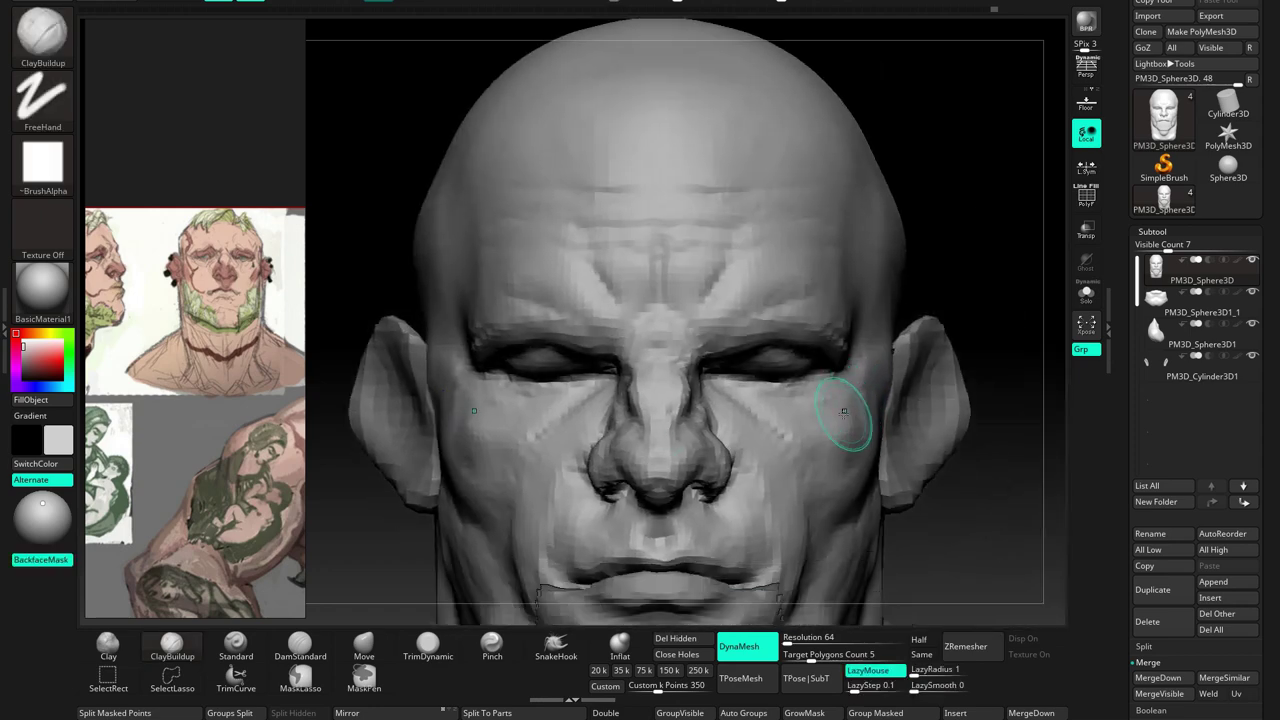
{"action": "mouse_move", "coordinate": [312, 414]}
{"action": "left_mouse_down"}
{"action": "mouse_move", "coordinate": [697, 399]}
{"action": "mouse_move", "coordinate": [665, 353]}
{"action": "mouse_move", "coordinate": [662, 364]}
{"action": "mouse_move", "coordinate": [669, 329]}
{"action": "mouse_move", "coordinate": [708, 304]}
{"action": "mouse_move", "coordinate": [637, 306]}
{"action": "mouse_move", "coordinate": [675, 342]}
{"action": "mouse_move", "coordinate": [752, 368]}
{"action": "left_mouse_up"}
{"action": "key", "text": "b"}
{"action": "key", "text": "c"}
{"action": "key", "text": "b"}
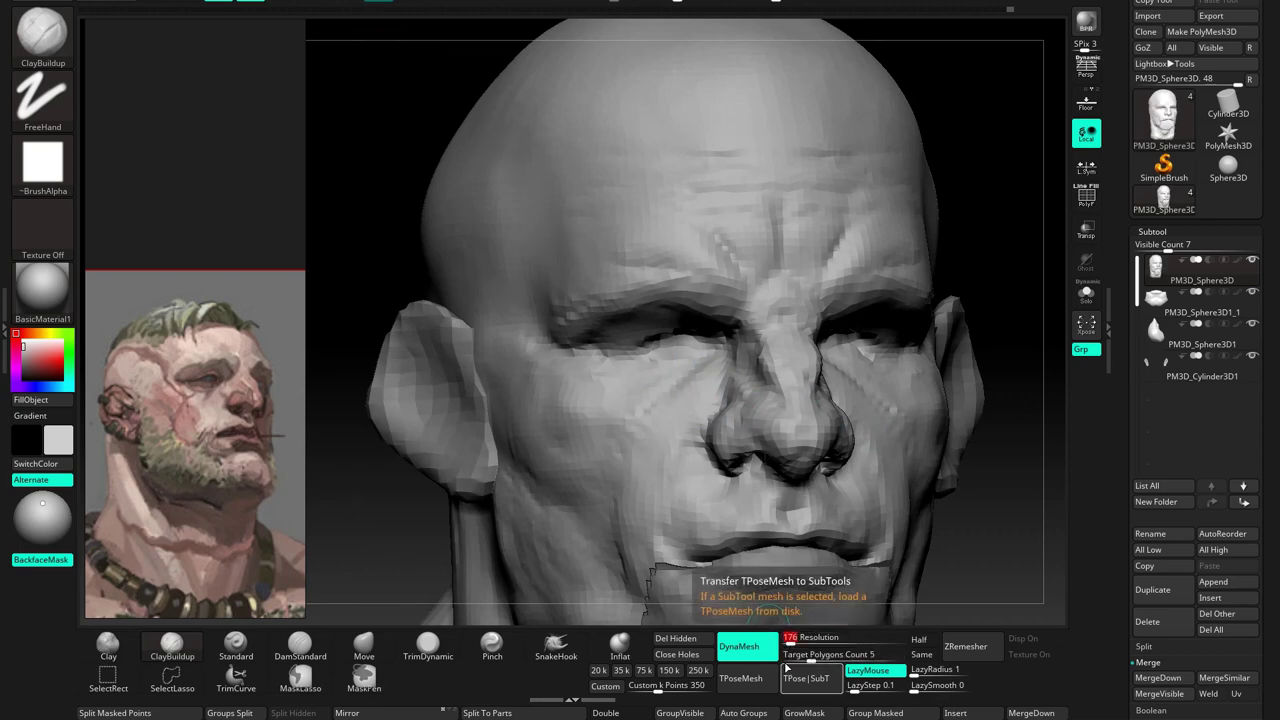
Carve creases around the eye with DamStandard in a close-up view
{"action": "mouse_move", "coordinate": [472, 443]}
{"action": "right_mouse_down", "text": "ctrl"}
{"action": "mouse_move", "coordinate": [648, 381]}
{"action": "mouse_move", "coordinate": [624, 342]}
{"action": "right_mouse_up", "text": "ctrl"}
{"action": "right_click_drag", "start_coordinate": [560, 381], "coordinate": [392, 447]}
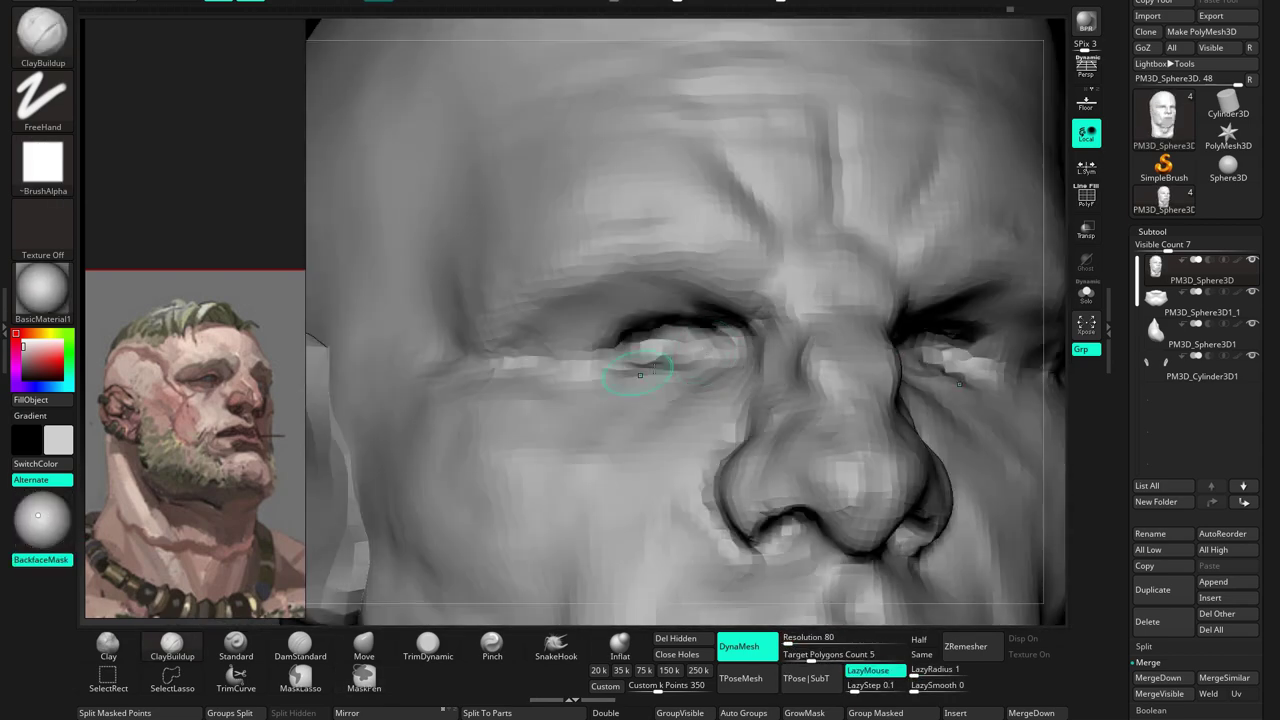
{"action": "right_click_drag", "start_coordinate": [624, 345], "coordinate": [588, 346]}
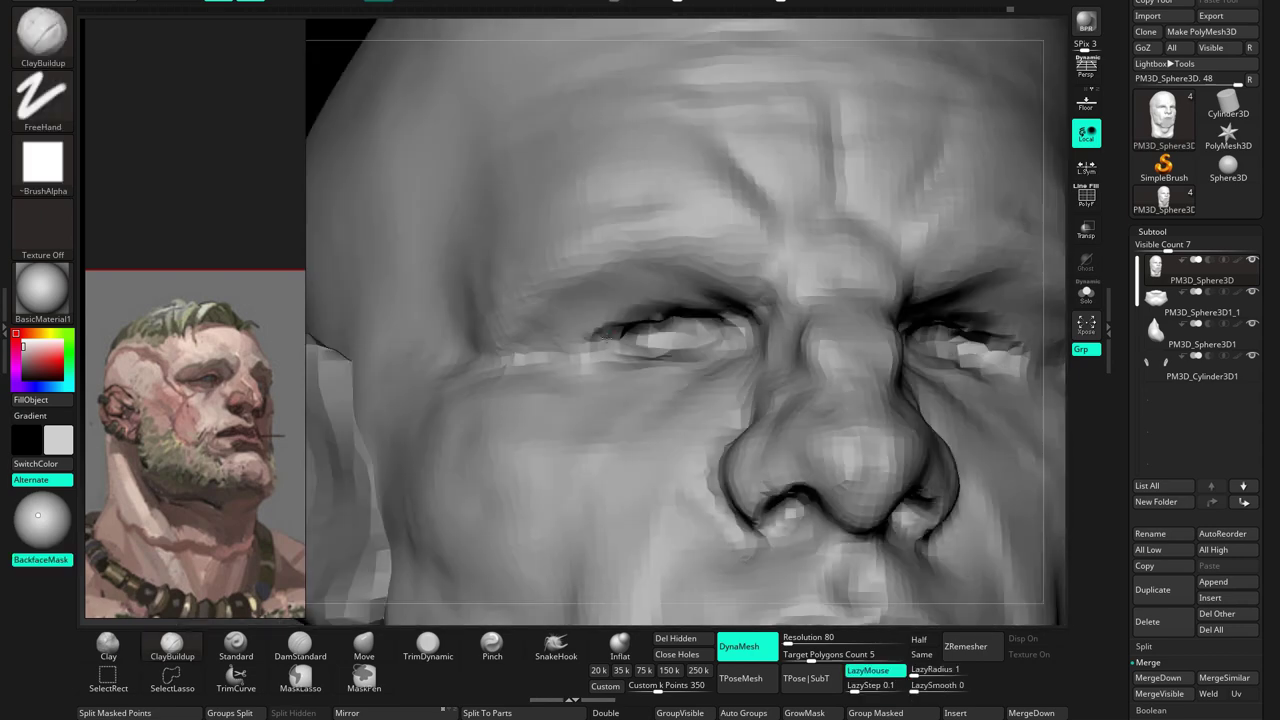
{"action": "mouse_move", "coordinate": [697, 325]}
{"action": "right_mouse_down"}
{"action": "mouse_move", "coordinate": [951, 343]}
{"action": "mouse_move", "coordinate": [633, 376]}
{"action": "mouse_move", "coordinate": [687, 287]}
{"action": "mouse_move", "coordinate": [603, 305]}
{"action": "right_mouse_up"}
{"action": "key", "text": "b"}
{"action": "key", "text": "d"}
{"action": "key", "text": "s"}
{"action": "mouse_move", "coordinate": [703, 279]}
{"action": "right_mouse_down"}
{"action": "mouse_move", "coordinate": [640, 300]}
{"action": "mouse_move", "coordinate": [686, 313]}
{"action": "mouse_move", "coordinate": [676, 284]}
{"action": "mouse_move", "coordinate": [712, 291]}
{"action": "mouse_move", "coordinate": [643, 414]}
{"action": "right_mouse_up"}
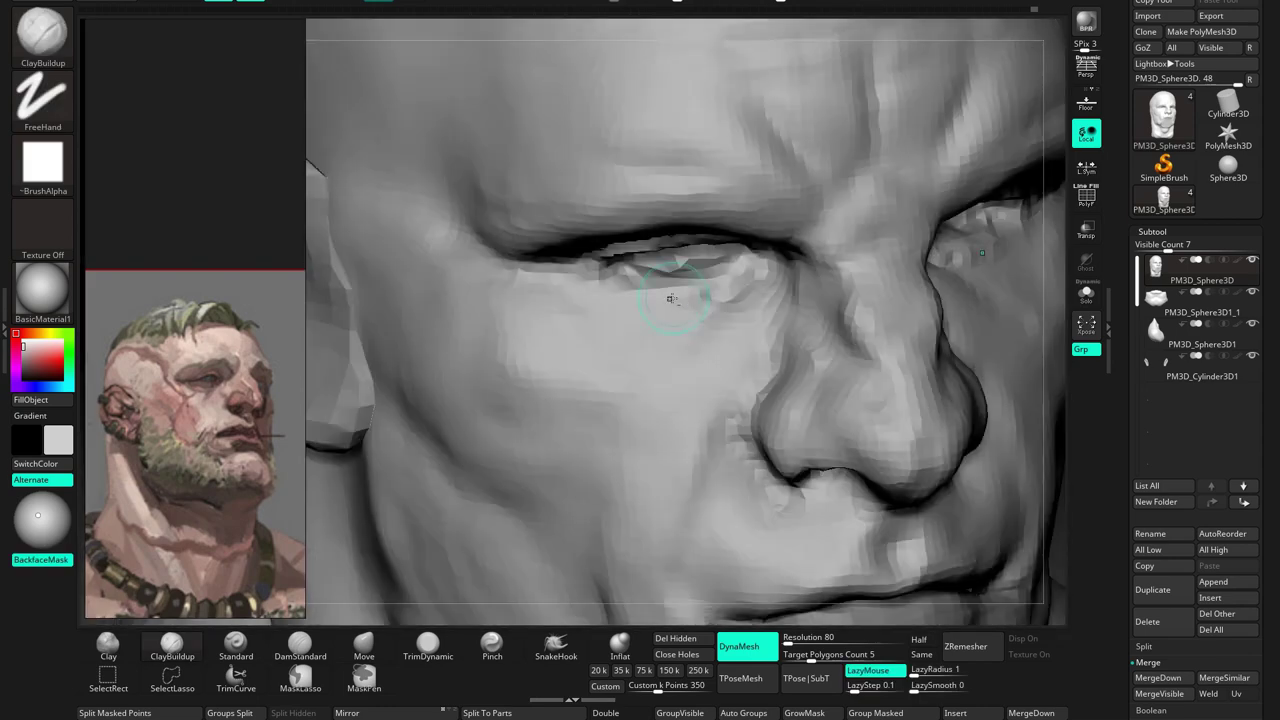
{"action": "right_click", "coordinate": [640, 360]}
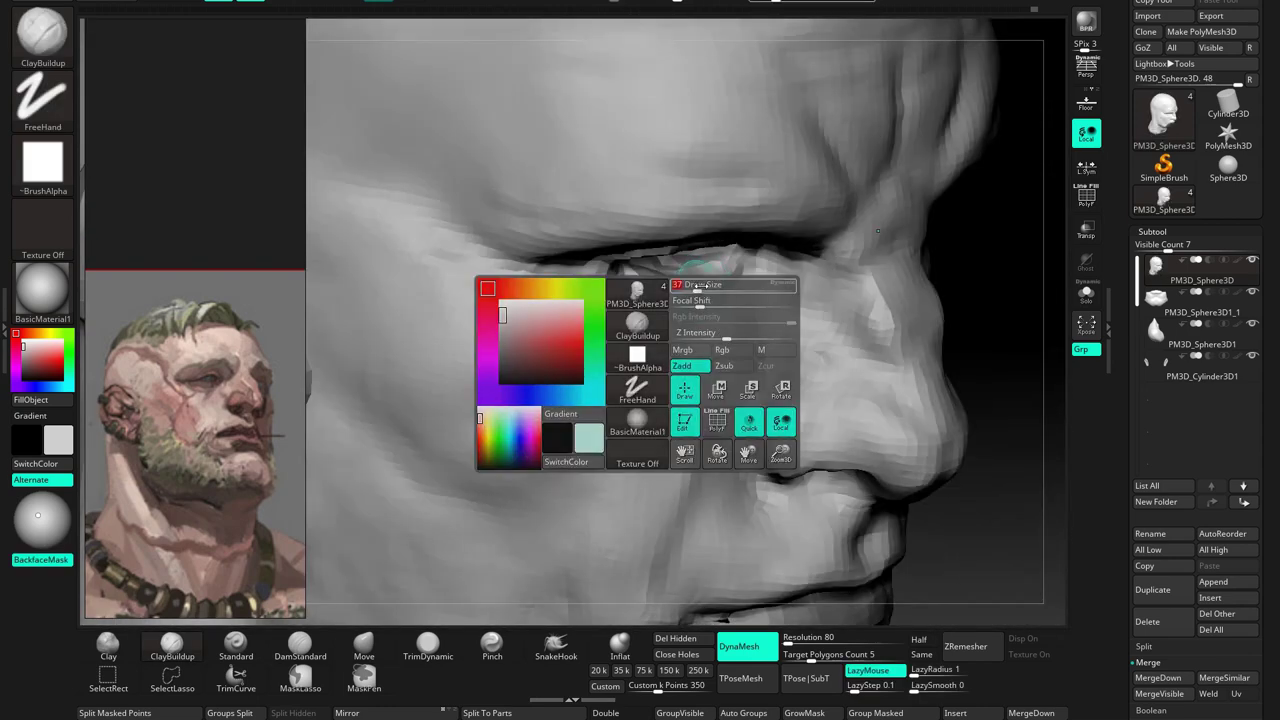
{"action": "mouse_move", "coordinate": [629, 366]}
{"action": "right_mouse_down", "text": "shift"}
{"action": "mouse_move", "coordinate": [498, 488]}
{"action": "mouse_move", "coordinate": [423, 294]}
{"action": "mouse_move", "coordinate": [600, 400]}
{"action": "mouse_move", "coordinate": [600, 337]}
{"action": "mouse_move", "coordinate": [620, 345]}
{"action": "mouse_move", "coordinate": [572, 326]}
{"action": "right_mouse_up", "text": "shift"}
Carve crow's-feet creases fanning from the eye corners with DamStandard
{"action": "key", "text": "b"}
{"action": "key", "text": "d"}
{"action": "key", "text": "s"}
{"action": "right_click_drag", "start_coordinate": [707, 363], "coordinate": [744, 295]}
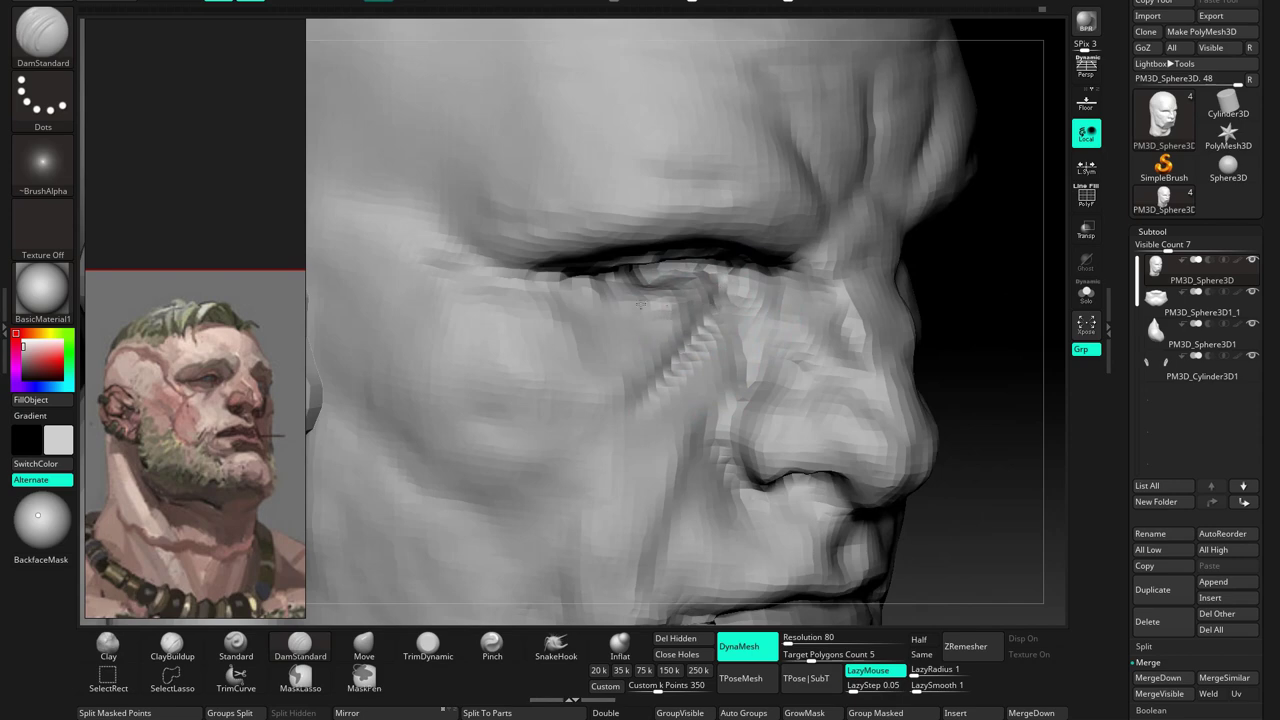
{"action": "mouse_move", "coordinate": [640, 337]}
{"action": "right_mouse_down", "text": "alt"}
{"action": "mouse_move", "coordinate": [600, 380]}
{"action": "mouse_move", "coordinate": [618, 410]}
{"action": "right_mouse_up", "text": "alt"}
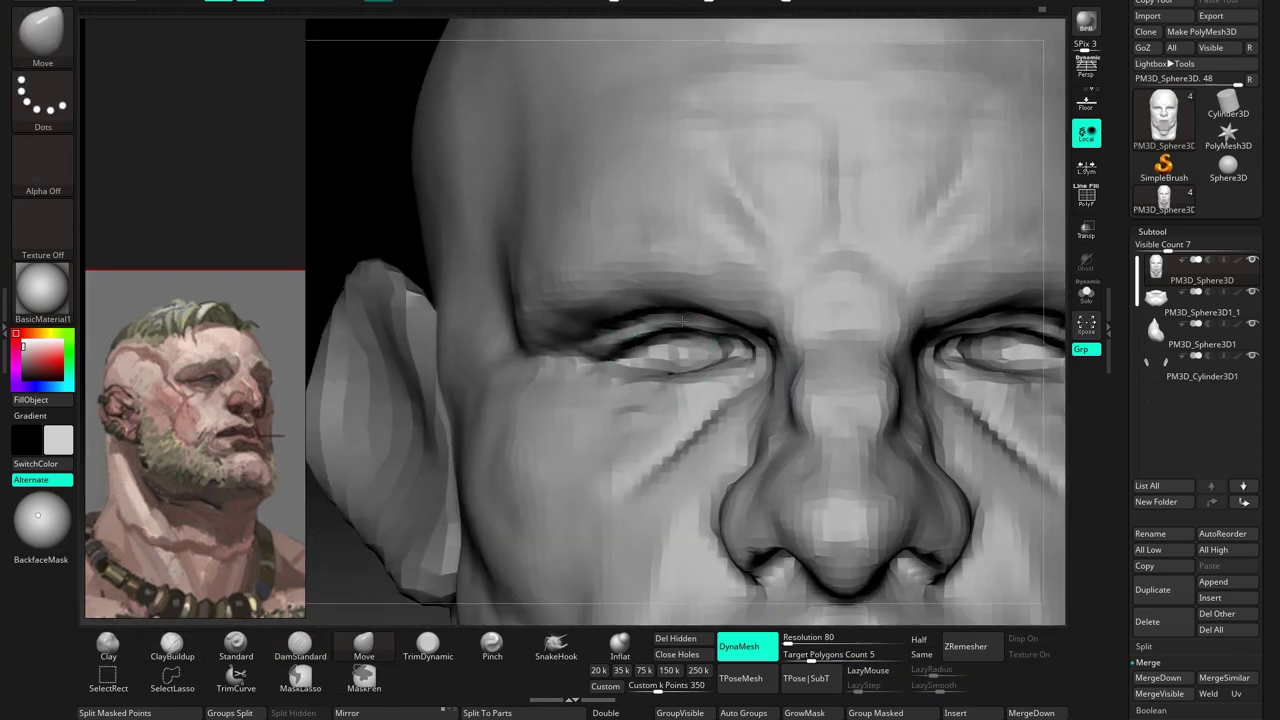
{"action": "mouse_move", "coordinate": [645, 345]}
{"action": "right_mouse_down"}
{"action": "mouse_move", "coordinate": [645, 300]}
{"action": "mouse_move", "coordinate": [829, 290]}
{"action": "right_mouse_up"}
{"action": "key", "text": "f"}
Build up clay beside the eye, sharpen the creases again, and finish with Move
{"action": "key", "text": "b"}
{"action": "key", "text": "c"}
{"action": "key", "text": "b"}
{"action": "mouse_move", "coordinate": [671, 330]}
{"action": "right_mouse_down", "text": "alt"}
{"action": "mouse_move", "coordinate": [662, 290]}
{"action": "mouse_move", "coordinate": [622, 285]}
{"action": "mouse_move", "coordinate": [677, 294]}
{"action": "mouse_move", "coordinate": [620, 295]}
{"action": "mouse_move", "coordinate": [672, 320]}
{"action": "mouse_move", "coordinate": [580, 305]}
{"action": "right_mouse_up", "text": "alt"}
{"action": "key", "text": "b"}
{"action": "key", "text": "d"}
{"action": "key", "text": "s"}
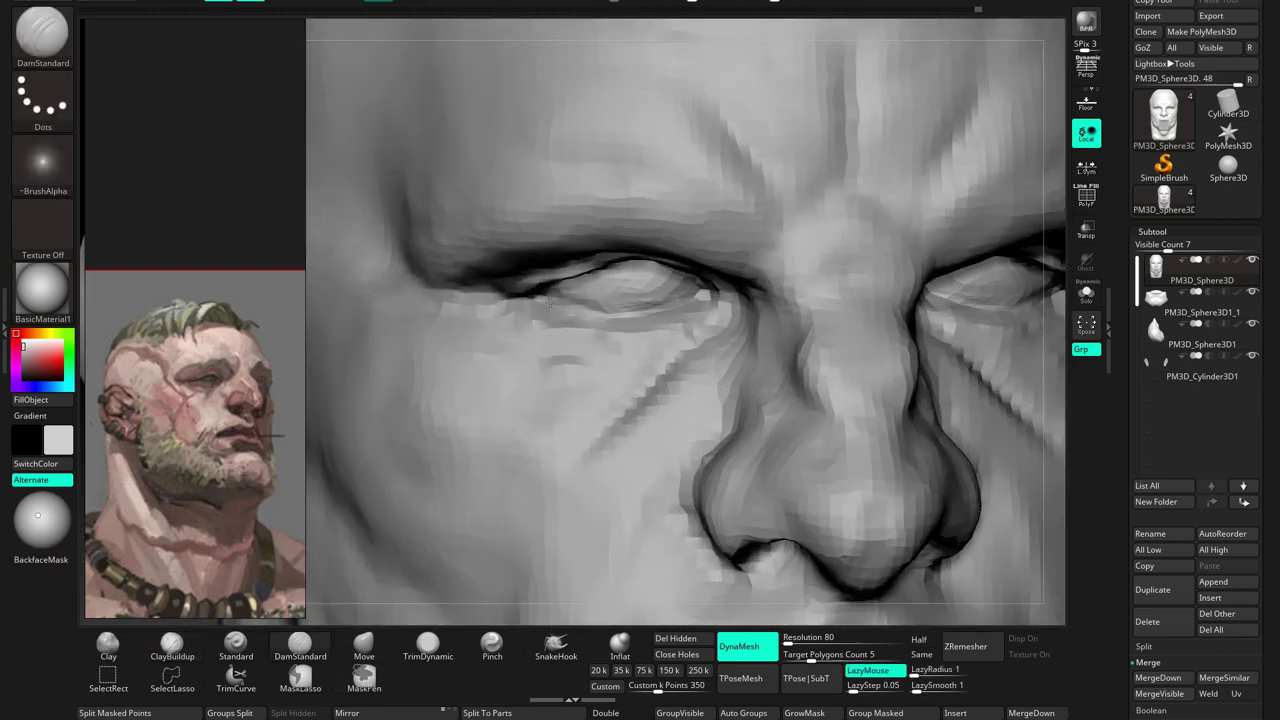
{"action": "mouse_move", "coordinate": [655, 324]}
{"action": "right_mouse_down"}
{"action": "mouse_move", "coordinate": [655, 350]}
{"action": "mouse_move", "coordinate": [600, 330]}
{"action": "mouse_move", "coordinate": [829, 271]}
{"action": "mouse_move", "coordinate": [838, 381]}
{"action": "mouse_move", "coordinate": [760, 350]}
{"action": "mouse_move", "coordinate": [795, 328]}
{"action": "mouse_move", "coordinate": [757, 357]}
{"action": "mouse_move", "coordinate": [920, 314]}
{"action": "mouse_move", "coordinate": [543, 329]}
{"action": "mouse_move", "coordinate": [562, 310]}
{"action": "right_mouse_up"}
{"action": "key", "text": "b"}
{"action": "key", "text": "m"}
{"action": "key", "text": "v"}
{"action": "key", "text": "space"}
{"action": "key", "text": "space"}
Reselect the head and push the cheek into shape with Move
{"action": "left_click", "coordinate": [562, 310], "text": "alt"}
{"action": "left_click", "coordinate": [640, 327], "text": "alt"}
{"action": "right_click_drag", "start_coordinate": [640, 327], "coordinate": [669, 306]}
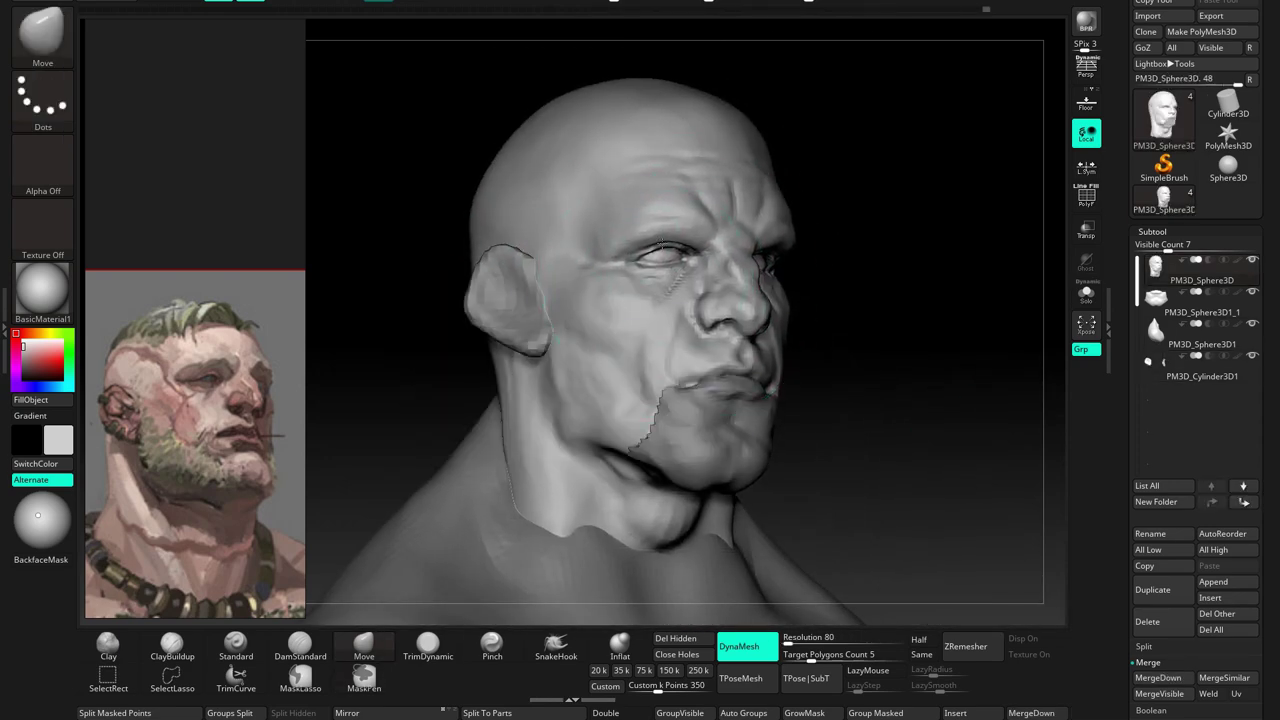
{"action": "right_click_drag", "start_coordinate": [619, 252], "coordinate": [586, 271]}
{"action": "right_click_drag", "start_coordinate": [586, 214], "coordinate": [614, 214]}
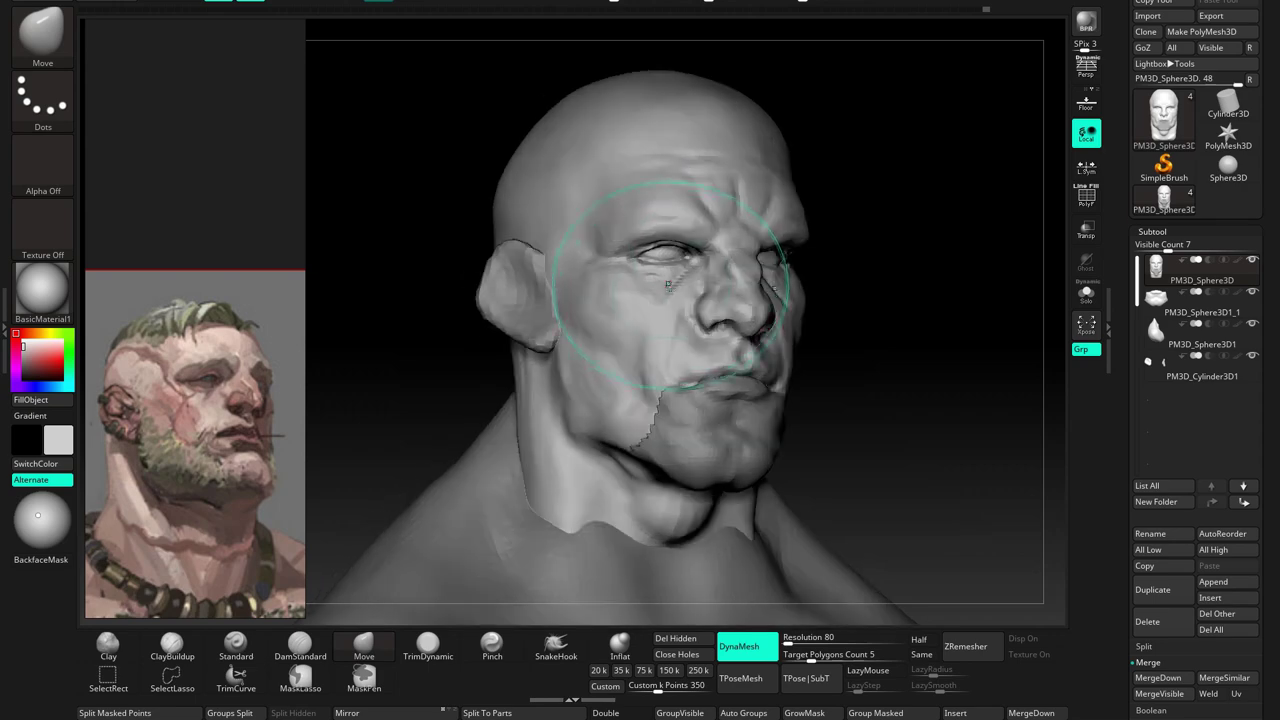
{"action": "mouse_move", "coordinate": [609, 323]}
{"action": "right_mouse_down"}
{"action": "mouse_move", "coordinate": [585, 367]}
{"action": "mouse_move", "coordinate": [660, 335]}
{"action": "mouse_move", "coordinate": [613, 354]}
{"action": "mouse_move", "coordinate": [600, 325]}
{"action": "mouse_move", "coordinate": [641, 305]}
{"action": "mouse_move", "coordinate": [702, 333]}
{"action": "mouse_move", "coordinate": [577, 317]}
{"action": "mouse_move", "coordinate": [561, 369]}
{"action": "right_mouse_up"}
{"action": "key", "text": "b"}
{"action": "key", "text": "c"}
{"action": "key", "text": "b"}
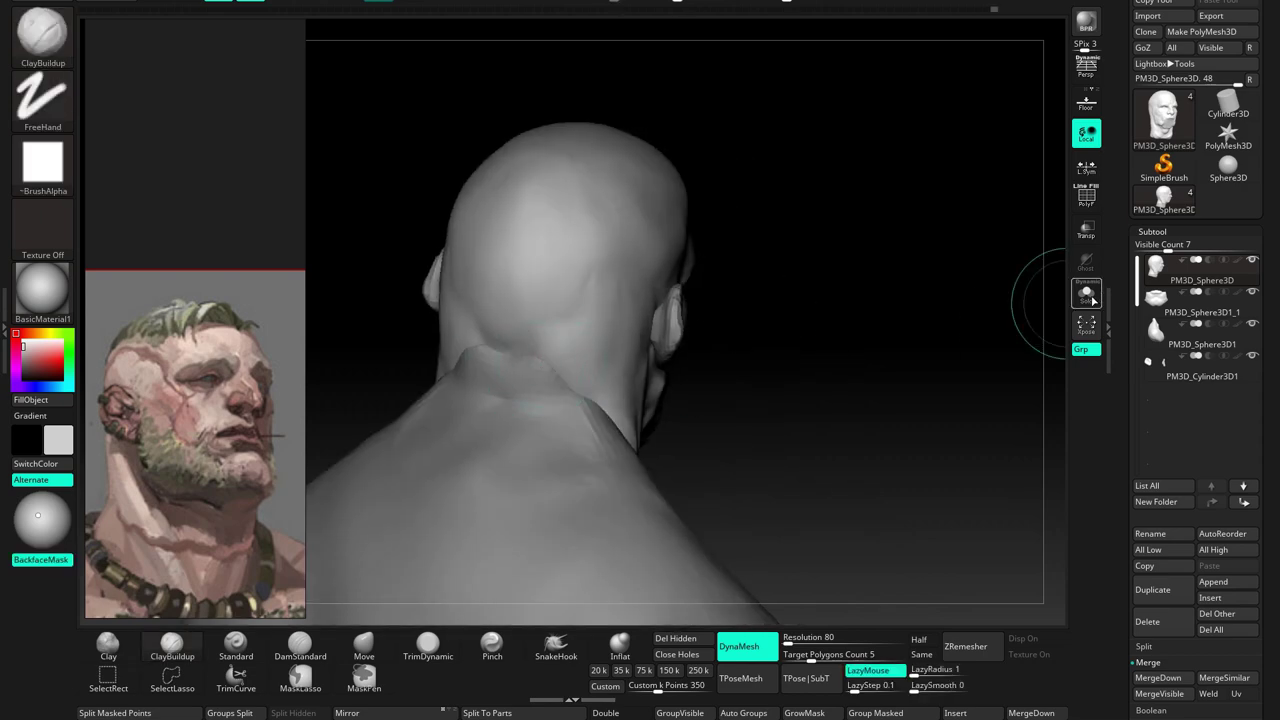
Toggle Solo to inspect the head, then orbit the full bust round all sides
{"action": "left_click", "coordinate": [1086, 293]}
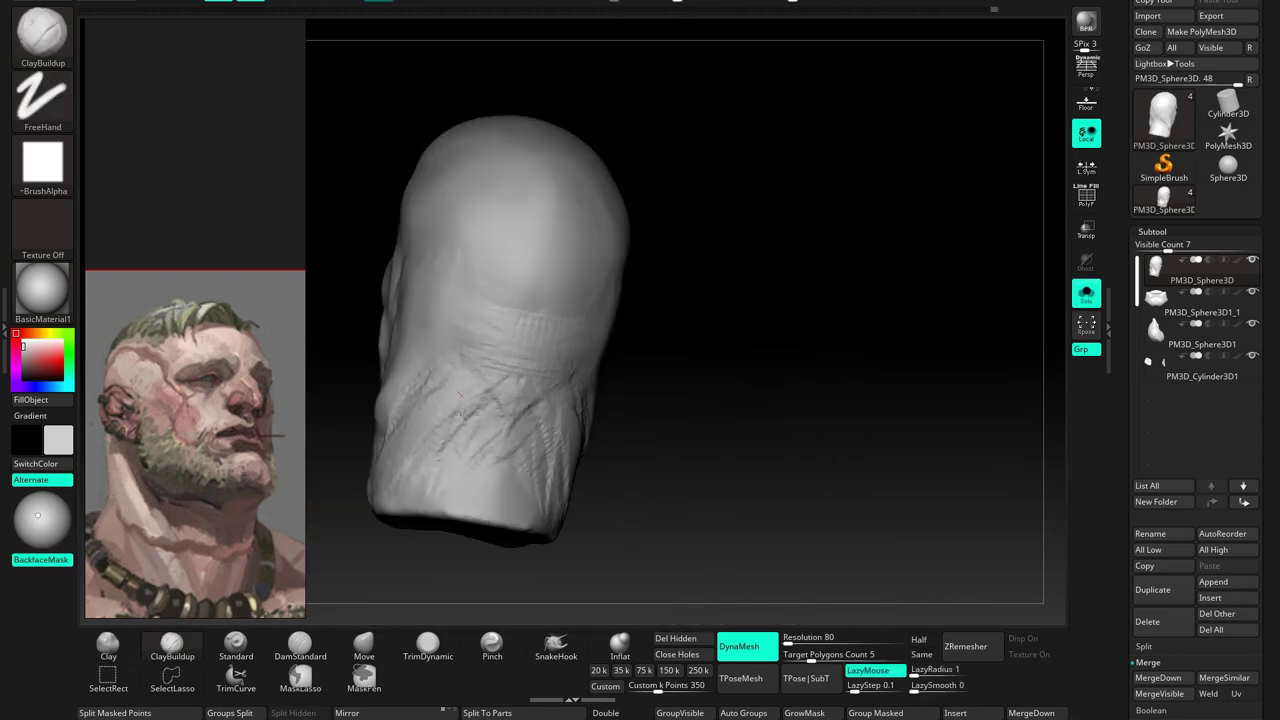
{"action": "left_click", "coordinate": [1086, 293]}
{"action": "mouse_move", "coordinate": [620, 420]}
{"action": "right_mouse_down"}
{"action": "mouse_move", "coordinate": [529, 443]}
{"action": "mouse_move", "coordinate": [651, 400]}
{"action": "right_mouse_up"}
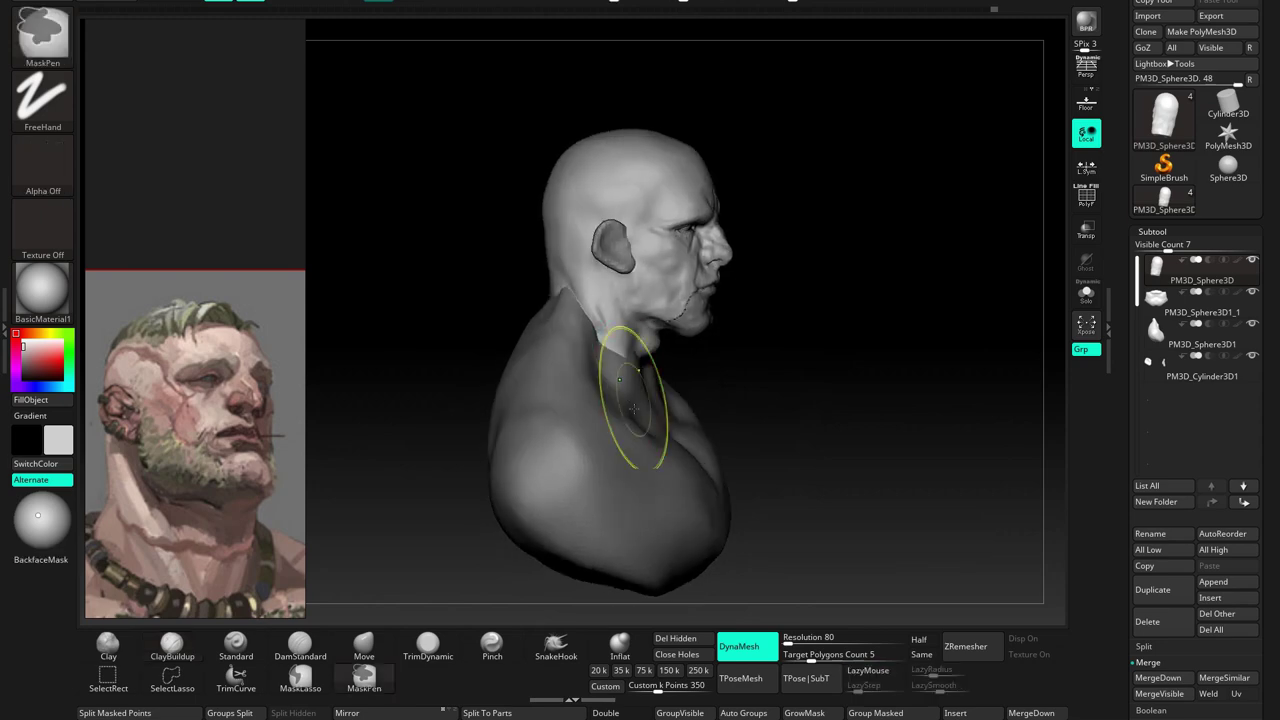
{"action": "mouse_move", "coordinate": [396, 621]}
{"action": "right_mouse_down"}
{"action": "mouse_move", "coordinate": [663, 371]}
{"action": "mouse_move", "coordinate": [710, 460]}
{"action": "mouse_move", "coordinate": [701, 389]}
{"action": "mouse_move", "coordinate": [514, 286]}
{"action": "mouse_move", "coordinate": [600, 271]}
{"action": "mouse_move", "coordinate": [568, 322]}
{"action": "mouse_move", "coordinate": [694, 347]}
{"action": "right_mouse_up"}
{"action": "key", "text": "space"}
{"action": "left_click", "coordinate": [505, 270], "text": "alt"}
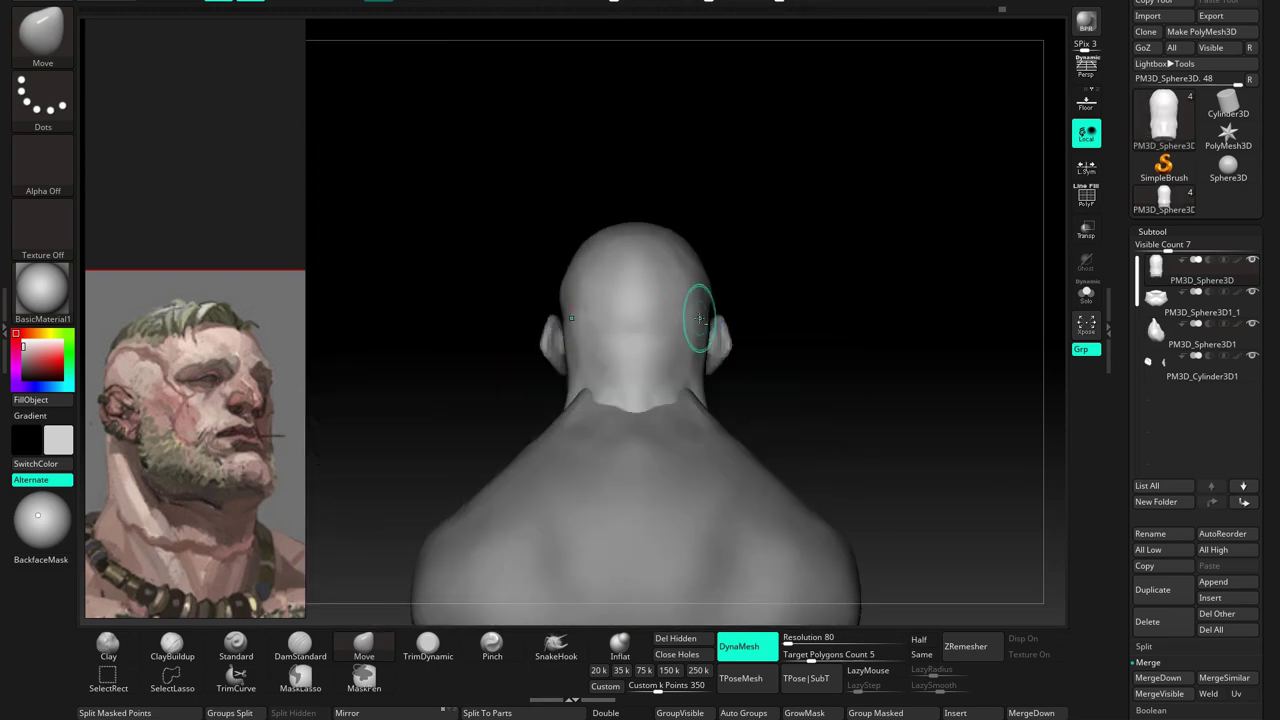
{"action": "mouse_move", "coordinate": [701, 317]}
{"action": "right_mouse_down"}
{"action": "mouse_move", "coordinate": [686, 372]}
{"action": "mouse_move", "coordinate": [645, 292]}
{"action": "mouse_move", "coordinate": [663, 357]}
{"action": "mouse_move", "coordinate": [638, 355]}
{"action": "right_mouse_up"}
{"action": "right_click", "coordinate": [574, 370]}
{"action": "right_click", "coordinate": [645, 343]}
{"action": "mouse_move", "coordinate": [657, 286]}
{"action": "right_mouse_down"}
{"action": "mouse_move", "coordinate": [666, 323]}
{"action": "mouse_move", "coordinate": [664, 308]}
{"action": "mouse_move", "coordinate": [694, 349]}
{"action": "right_mouse_up"}
{"action": "mouse_move", "coordinate": [683, 283]}
{"action": "right_mouse_down"}
{"action": "mouse_move", "coordinate": [666, 277]}
{"action": "mouse_move", "coordinate": [694, 400]}
{"action": "mouse_move", "coordinate": [638, 346]}
{"action": "mouse_move", "coordinate": [623, 300]}
{"action": "mouse_move", "coordinate": [640, 340]}
{"action": "mouse_move", "coordinate": [623, 360]}
{"action": "mouse_move", "coordinate": [674, 409]}
{"action": "mouse_move", "coordinate": [712, 402]}
{"action": "right_mouse_up"}
Build up clay on the right side of the face, then reshape it with Move
{"action": "key", "text": "b"}
{"action": "key", "text": "c"}
{"action": "key", "text": "b"}
{"action": "right_click_drag", "start_coordinate": [659, 370], "coordinate": [645, 345]}
{"action": "mouse_move", "coordinate": [701, 377]}
{"action": "right_mouse_down"}
{"action": "mouse_move", "coordinate": [827, 275]}
{"action": "mouse_move", "coordinate": [846, 352]}
{"action": "mouse_move", "coordinate": [779, 372]}
{"action": "mouse_move", "coordinate": [846, 366]}
{"action": "mouse_move", "coordinate": [874, 406]}
{"action": "mouse_move", "coordinate": [742, 378]}
{"action": "mouse_move", "coordinate": [700, 300]}
{"action": "mouse_move", "coordinate": [600, 330]}
{"action": "mouse_move", "coordinate": [471, 300]}
{"action": "mouse_move", "coordinate": [531, 366]}
{"action": "mouse_move", "coordinate": [470, 520]}
{"action": "right_mouse_up"}
{"action": "left_click", "coordinate": [363, 648]}
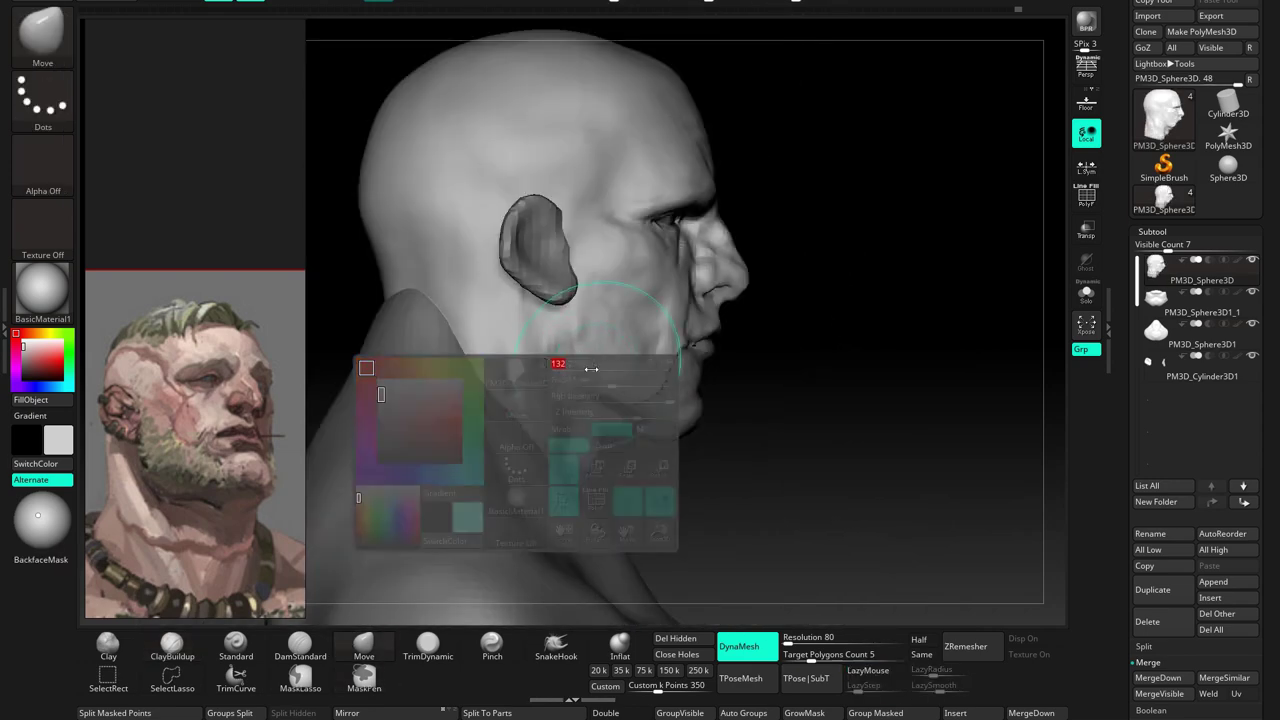
{"action": "key", "text": "space"}
{"action": "mouse_move", "coordinate": [581, 367]}
{"action": "right_mouse_down"}
{"action": "mouse_move", "coordinate": [614, 343]}
{"action": "mouse_move", "coordinate": [600, 320]}
{"action": "right_mouse_up"}
Reselect the head and smooth the surface along the side of the head
{"action": "left_click", "coordinate": [1086, 293]}
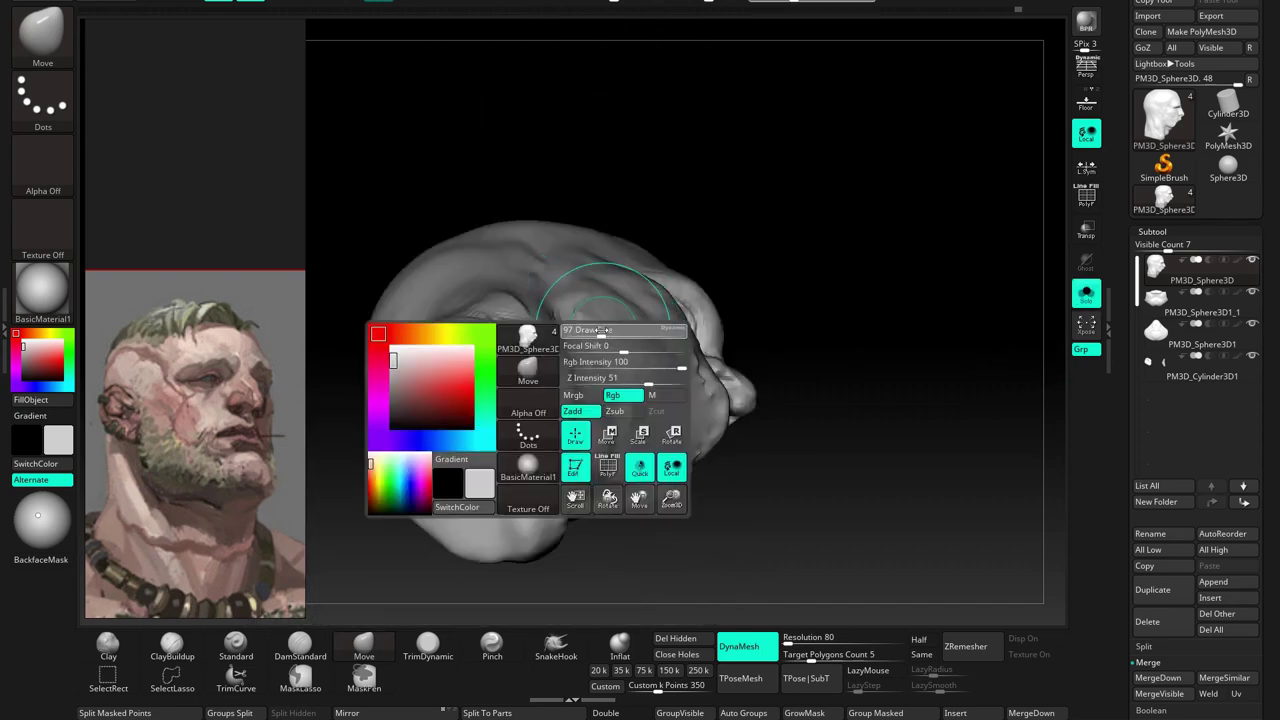
{"action": "left_click", "coordinate": [1086, 293]}
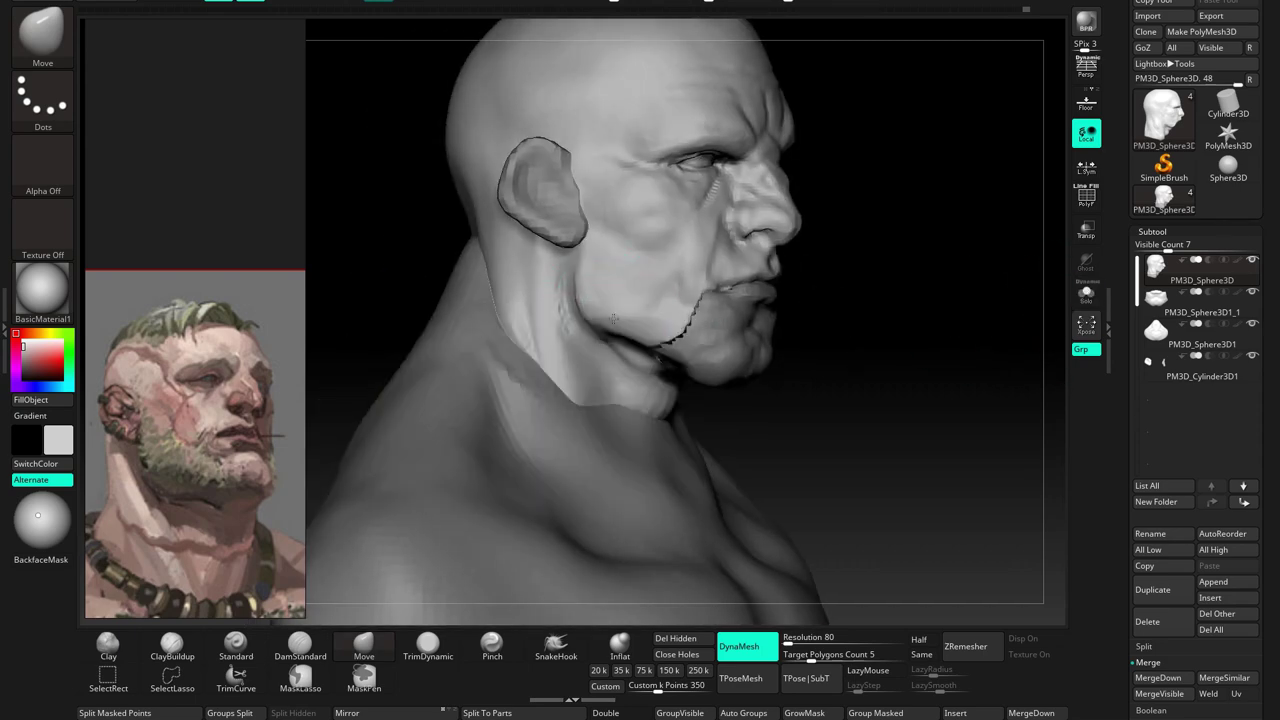
{"action": "key", "text": "space"}
{"action": "key", "text": "space"}
{"action": "mouse_move", "coordinate": [590, 228]}
{"action": "right_mouse_down"}
{"action": "mouse_move", "coordinate": [732, 271]}
{"action": "mouse_move", "coordinate": [779, 322]}
{"action": "mouse_move", "coordinate": [635, 360]}
{"action": "mouse_move", "coordinate": [663, 366]}
{"action": "mouse_move", "coordinate": [586, 376]}
{"action": "right_mouse_up"}
{"action": "left_click", "coordinate": [646, 358], "text": "alt"}
{"action": "left_click", "coordinate": [635, 360], "text": "alt"}
{"action": "key", "text": "b"}
{"action": "key", "text": "c"}
{"action": "key", "text": "b"}
{"action": "mouse_move", "coordinate": [551, 330]}
{"action": "right_mouse_down", "text": "shift"}
{"action": "mouse_move", "coordinate": [562, 354]}
{"action": "mouse_move", "coordinate": [627, 369]}
{"action": "right_mouse_up", "text": "shift"}
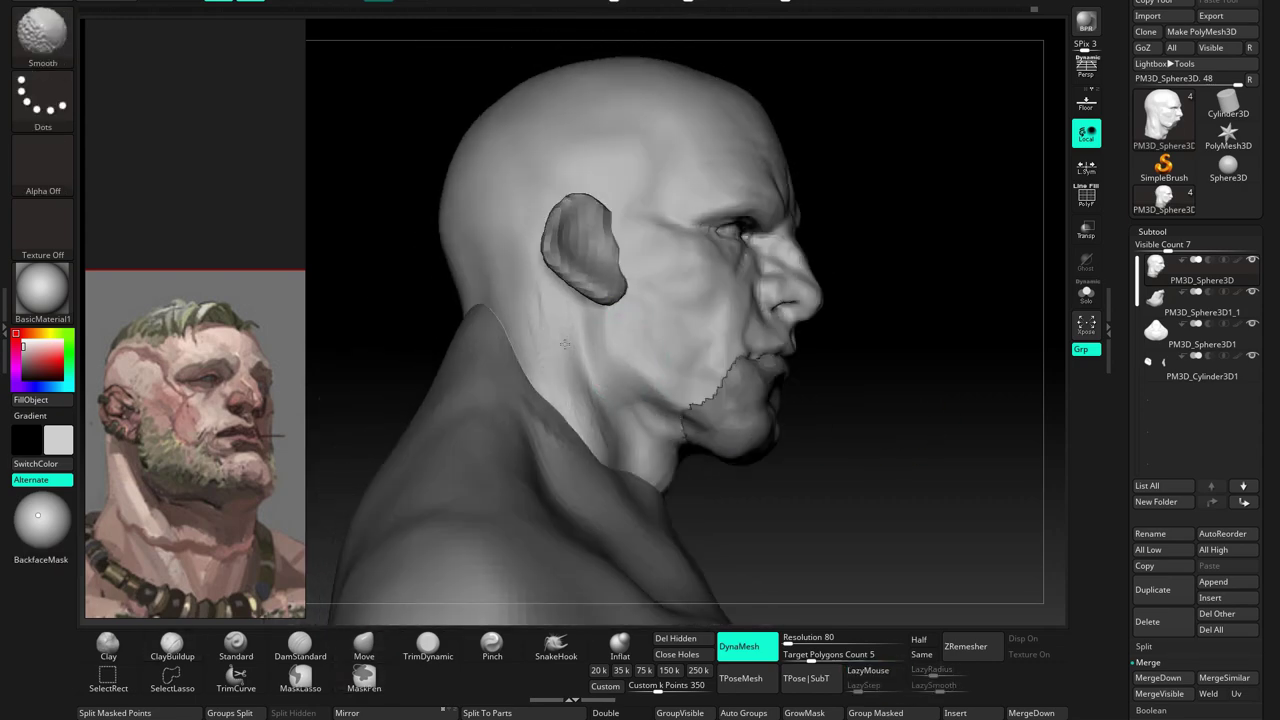
{"action": "right_click_drag", "start_coordinate": [566, 401], "coordinate": [560, 425], "text": "shift"}
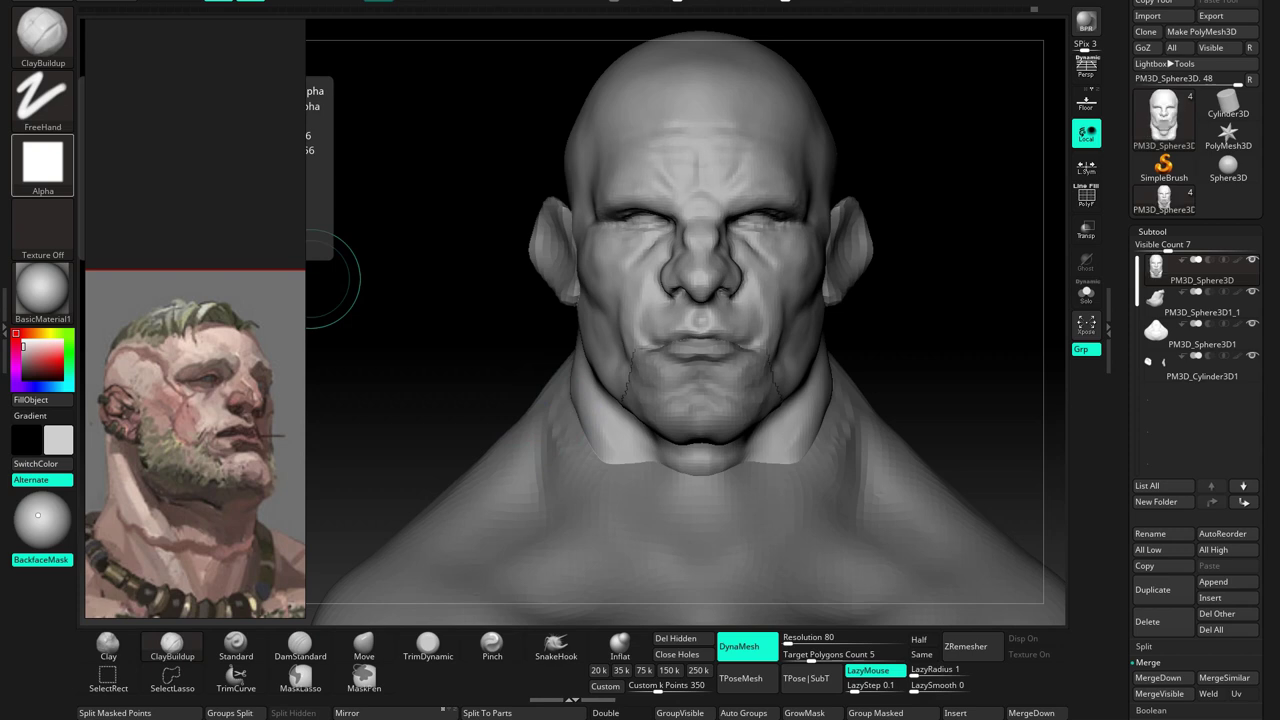
Smooth the right cheek and shrink the brush to work around the nose
{"action": "right_click_drag", "start_coordinate": [863, 380], "coordinate": [447, 618], "text": "shift"}
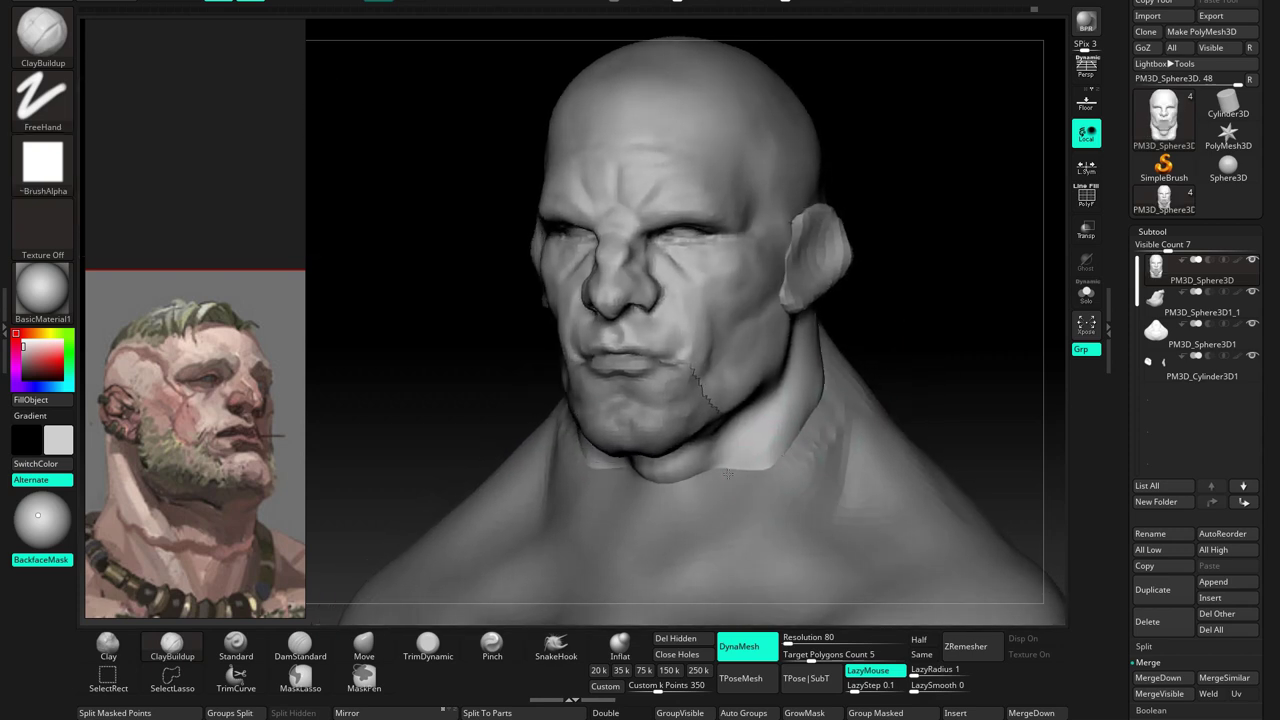
{"action": "right_click_drag", "start_coordinate": [798, 383], "coordinate": [757, 400]}
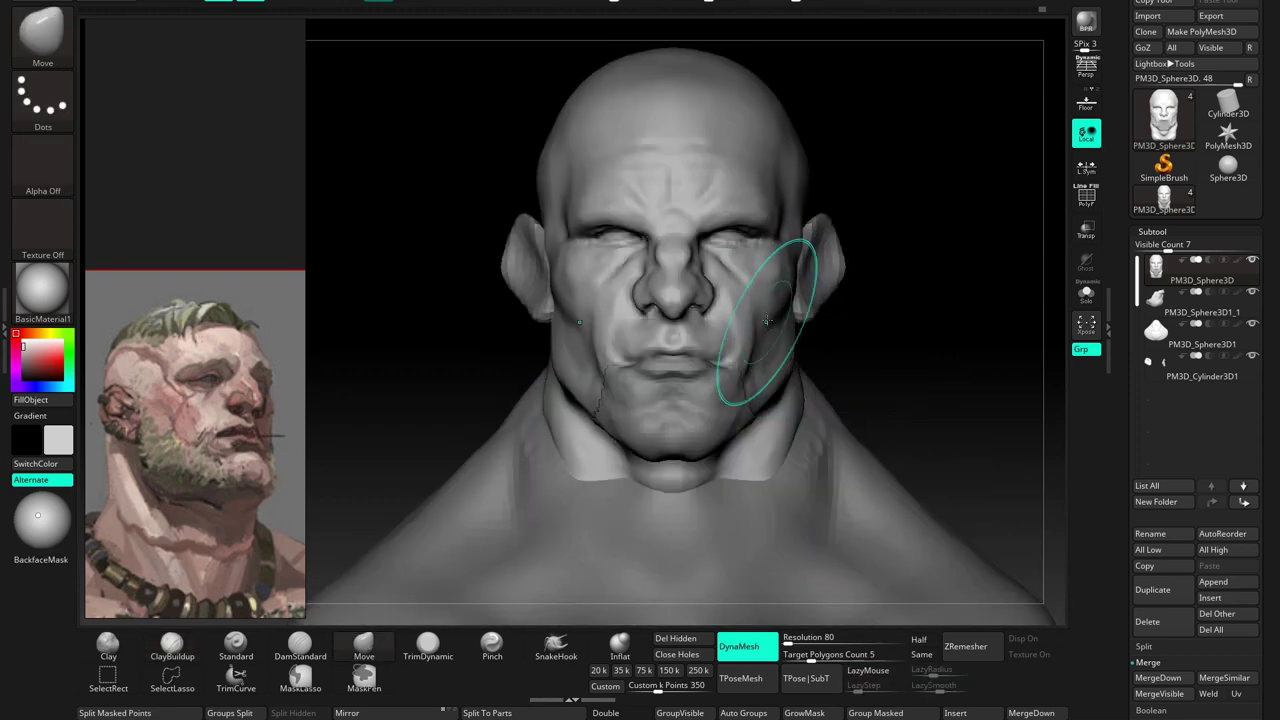
{"action": "left_click_drag", "start_coordinate": [764, 328], "coordinate": [775, 321], "text": "shift"}
{"action": "mouse_move", "coordinate": [770, 302]}
{"action": "right_mouse_down"}
{"action": "mouse_move", "coordinate": [580, 360]}
{"action": "mouse_move", "coordinate": [797, 315]}
{"action": "mouse_move", "coordinate": [680, 351]}
{"action": "mouse_move", "coordinate": [768, 315]}
{"action": "right_mouse_up"}
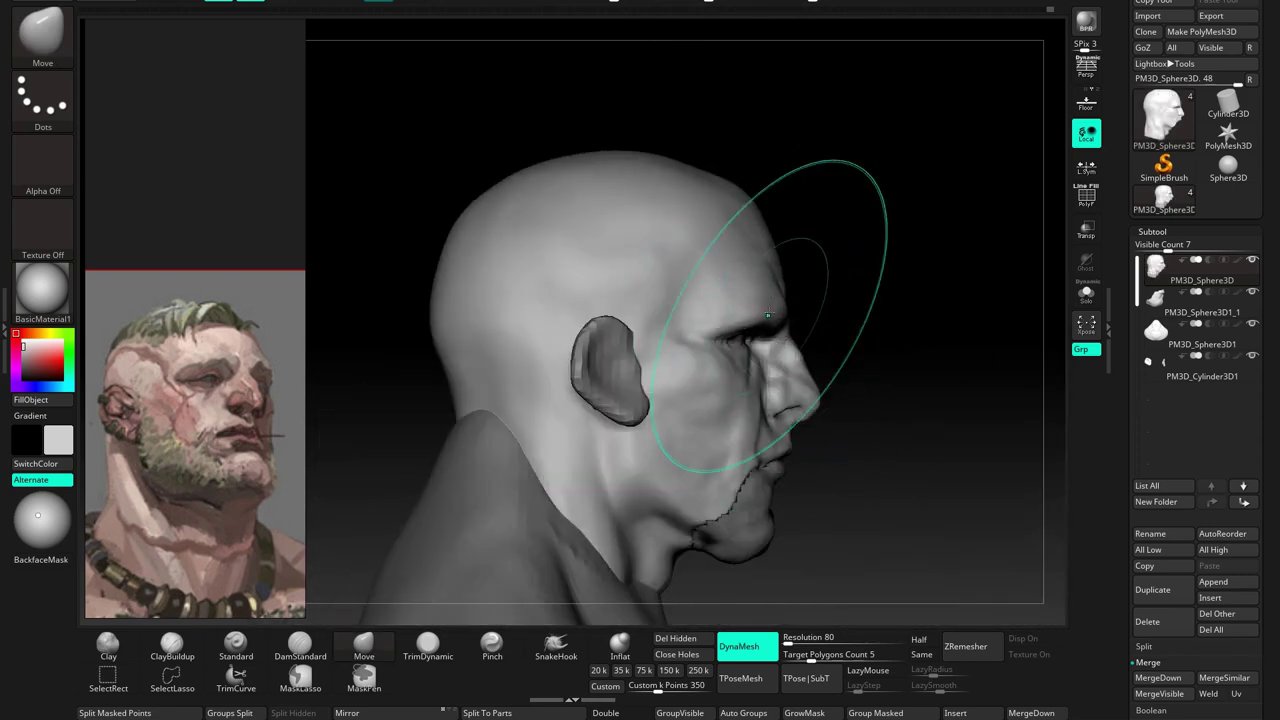
{"action": "key", "text": "space"}
{"action": "mouse_move", "coordinate": [745, 392]}
{"action": "left_mouse_down"}
{"action": "mouse_move", "coordinate": [720, 392]}
{"action": "mouse_move", "coordinate": [805, 398]}
{"action": "left_mouse_up"}
{"action": "key", "text": "space"}
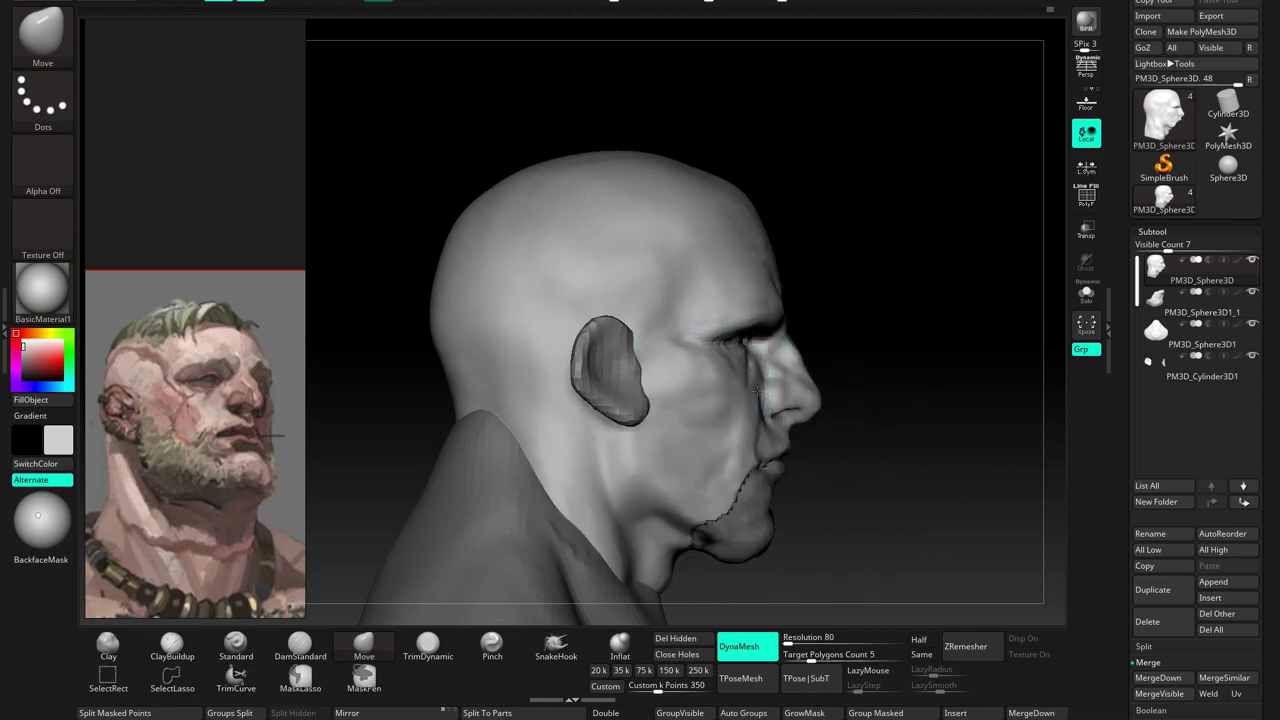
{"action": "mouse_move", "coordinate": [752, 413]}
{"action": "right_mouse_down"}
{"action": "mouse_move", "coordinate": [771, 343]}
{"action": "mouse_move", "coordinate": [737, 537]}
{"action": "mouse_move", "coordinate": [749, 429]}
{"action": "mouse_move", "coordinate": [824, 379]}
{"action": "mouse_move", "coordinate": [806, 352]}
{"action": "mouse_move", "coordinate": [830, 360]}
{"action": "right_mouse_up"}
{"action": "key", "text": "b"}
{"action": "key", "text": "c"}
{"action": "key", "text": "b"}
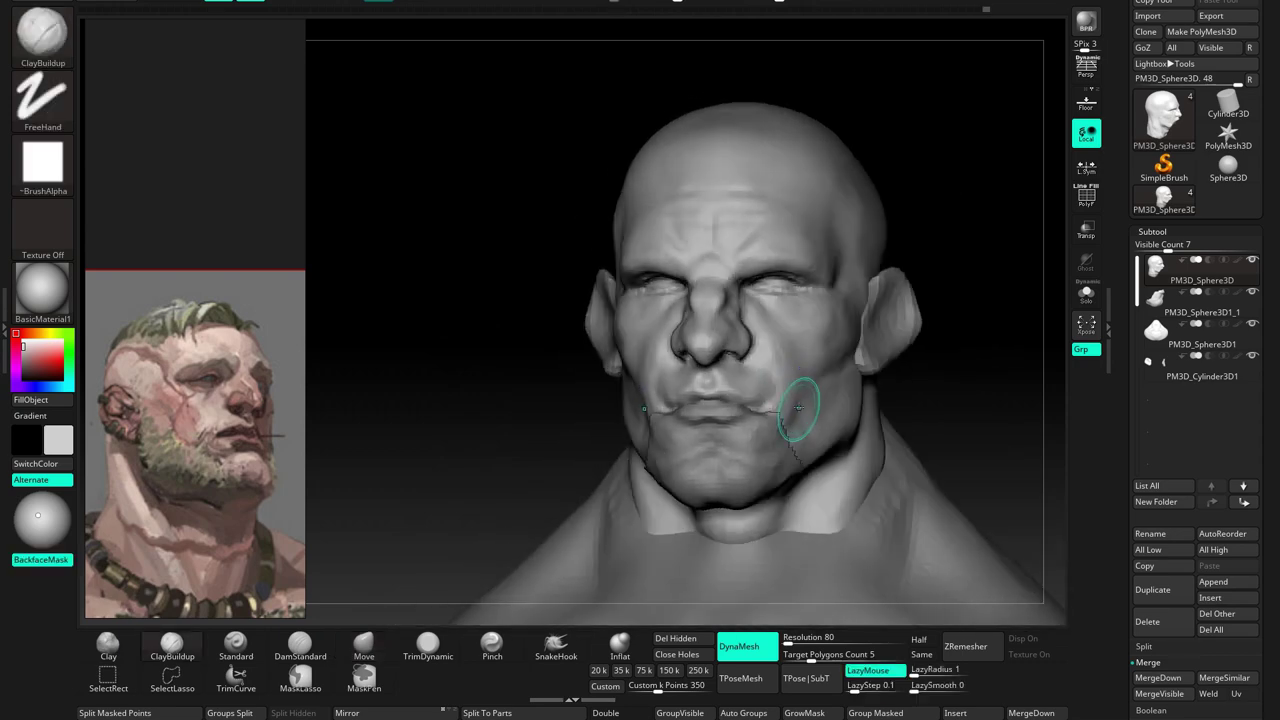
Carve detail along the side of the nose with DamStandard
{"action": "right_click_drag", "start_coordinate": [737, 374], "coordinate": [657, 436]}
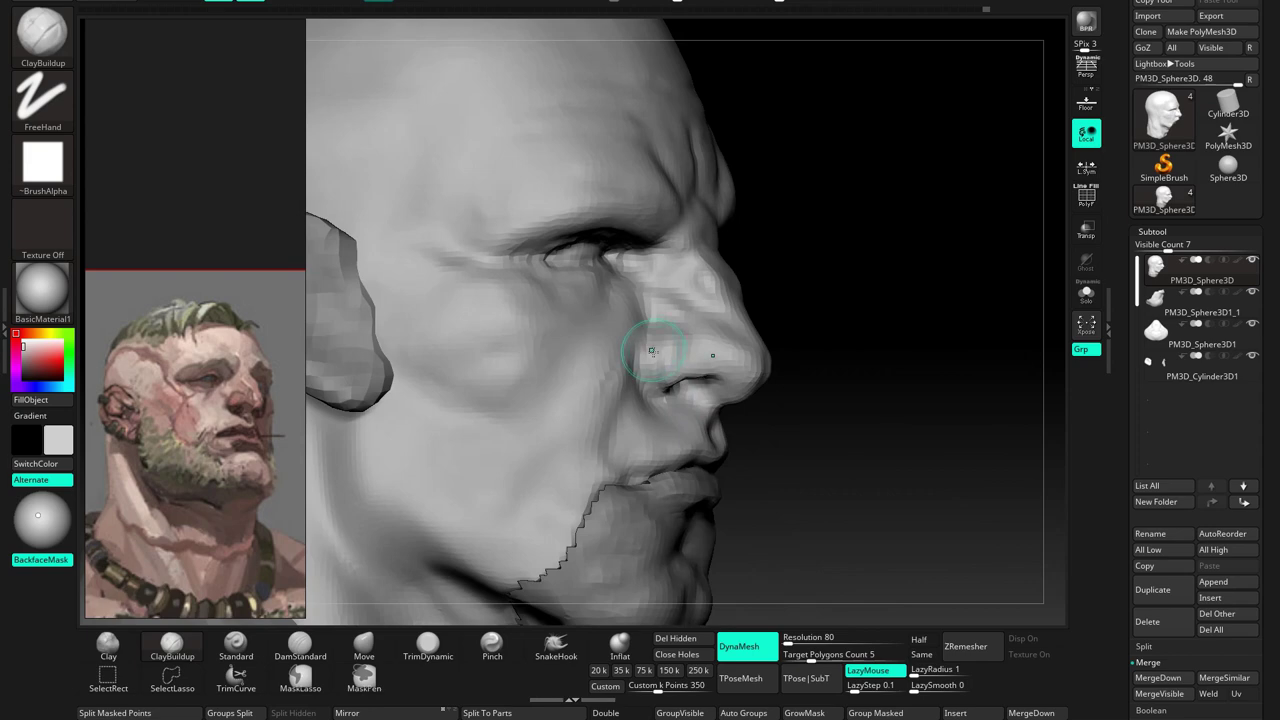
{"action": "right_click_drag", "start_coordinate": [651, 350], "coordinate": [648, 343]}
{"action": "key", "text": "b"}
{"action": "key", "text": "d"}
{"action": "key", "text": "s"}
{"action": "mouse_move", "coordinate": [672, 400]}
{"action": "right_mouse_down"}
{"action": "mouse_move", "coordinate": [697, 395]}
{"action": "mouse_move", "coordinate": [749, 428]}
{"action": "mouse_move", "coordinate": [668, 325]}
{"action": "mouse_move", "coordinate": [791, 311]}
{"action": "mouse_move", "coordinate": [813, 270]}
{"action": "mouse_move", "coordinate": [795, 398]}
{"action": "right_mouse_up"}
{"action": "right_click_drag", "start_coordinate": [810, 328], "coordinate": [800, 371]}
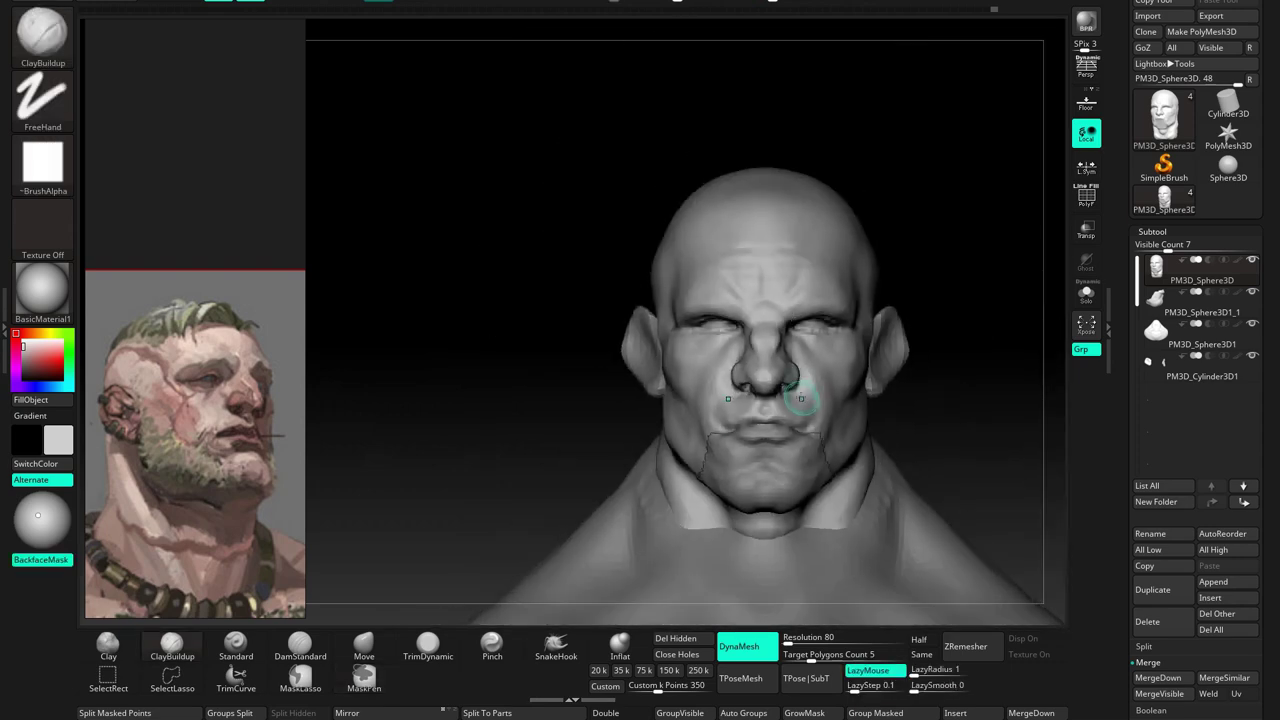
Shape the face with Move and check it against the jaw piece
{"action": "left_click", "coordinate": [363, 648]}
{"action": "mouse_move", "coordinate": [698, 350]}
{"action": "right_mouse_down"}
{"action": "mouse_move", "coordinate": [857, 360]}
{"action": "mouse_move", "coordinate": [820, 340]}
{"action": "mouse_move", "coordinate": [848, 328]}
{"action": "mouse_move", "coordinate": [706, 366]}
{"action": "mouse_move", "coordinate": [873, 389]}
{"action": "mouse_move", "coordinate": [780, 370]}
{"action": "mouse_move", "coordinate": [878, 366]}
{"action": "mouse_move", "coordinate": [855, 345]}
{"action": "mouse_move", "coordinate": [846, 273]}
{"action": "right_mouse_up"}
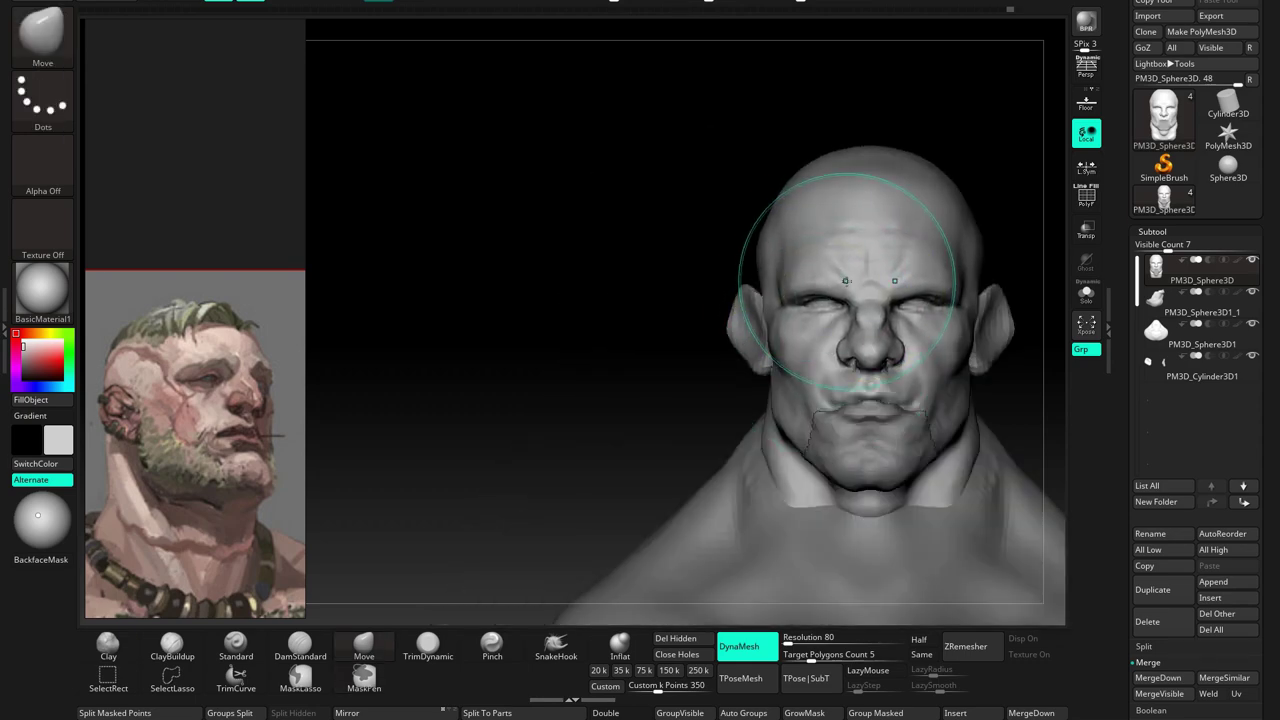
{"action": "mouse_move", "coordinate": [870, 362]}
{"action": "right_mouse_down", "text": "alt"}
{"action": "mouse_move", "coordinate": [860, 330]}
{"action": "mouse_move", "coordinate": [860, 400]}
{"action": "mouse_move", "coordinate": [855, 418]}
{"action": "mouse_move", "coordinate": [843, 414]}
{"action": "mouse_move", "coordinate": [848, 390]}
{"action": "mouse_move", "coordinate": [883, 429]}
{"action": "right_mouse_up", "text": "alt"}
{"action": "left_click", "coordinate": [820, 400], "text": "alt"}
{"action": "left_click", "coordinate": [813, 430], "text": "alt"}
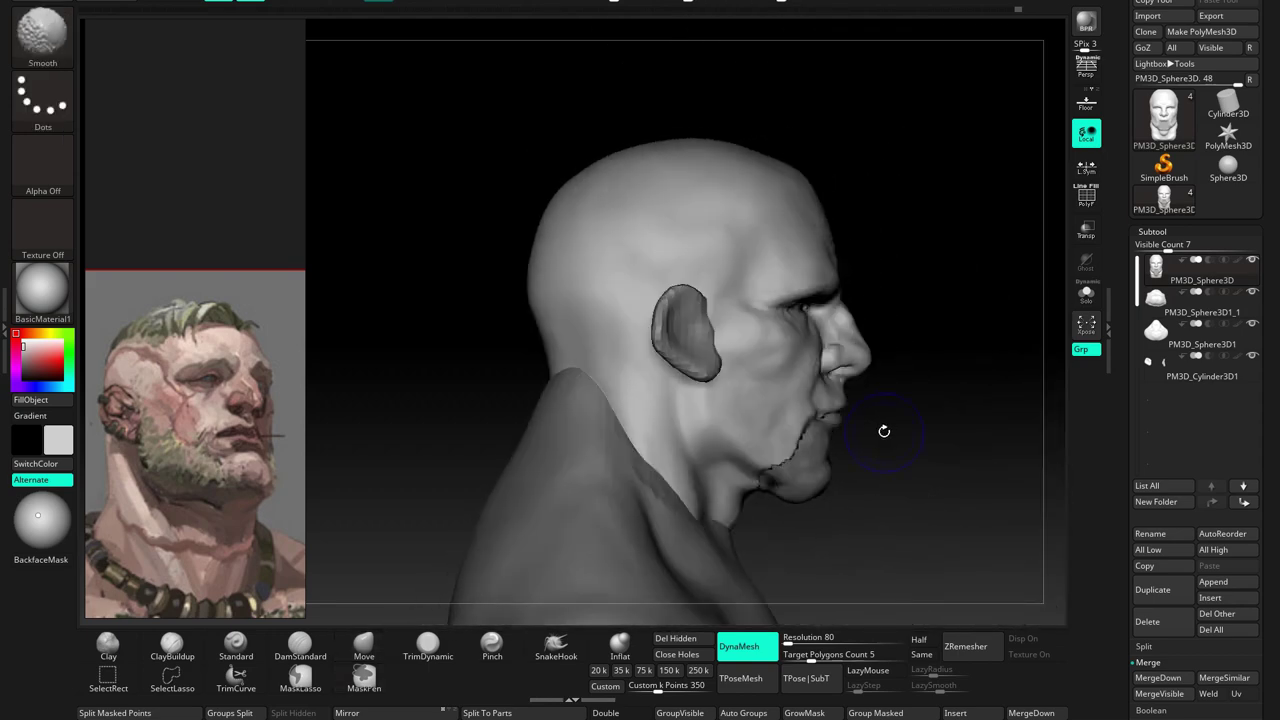
{"action": "mouse_move", "coordinate": [800, 430]}
{"action": "right_mouse_down"}
{"action": "mouse_move", "coordinate": [777, 311]}
{"action": "mouse_move", "coordinate": [769, 328]}
{"action": "mouse_move", "coordinate": [790, 330]}
{"action": "mouse_move", "coordinate": [765, 430]}
{"action": "mouse_move", "coordinate": [760, 352]}
{"action": "mouse_move", "coordinate": [919, 377]}
{"action": "mouse_move", "coordinate": [860, 405]}
{"action": "mouse_move", "coordinate": [843, 434]}
{"action": "mouse_move", "coordinate": [879, 459]}
{"action": "mouse_move", "coordinate": [820, 500]}
{"action": "right_mouse_up"}
Build up and push the upper lip and nose area into shape
{"action": "key", "text": "b"}
{"action": "key", "text": "c"}
{"action": "key", "text": "b"}
{"action": "left_click", "coordinate": [364, 656]}
{"action": "mouse_move", "coordinate": [757, 343]}
{"action": "right_mouse_down"}
{"action": "mouse_move", "coordinate": [786, 343]}
{"action": "mouse_move", "coordinate": [762, 347]}
{"action": "right_mouse_up"}
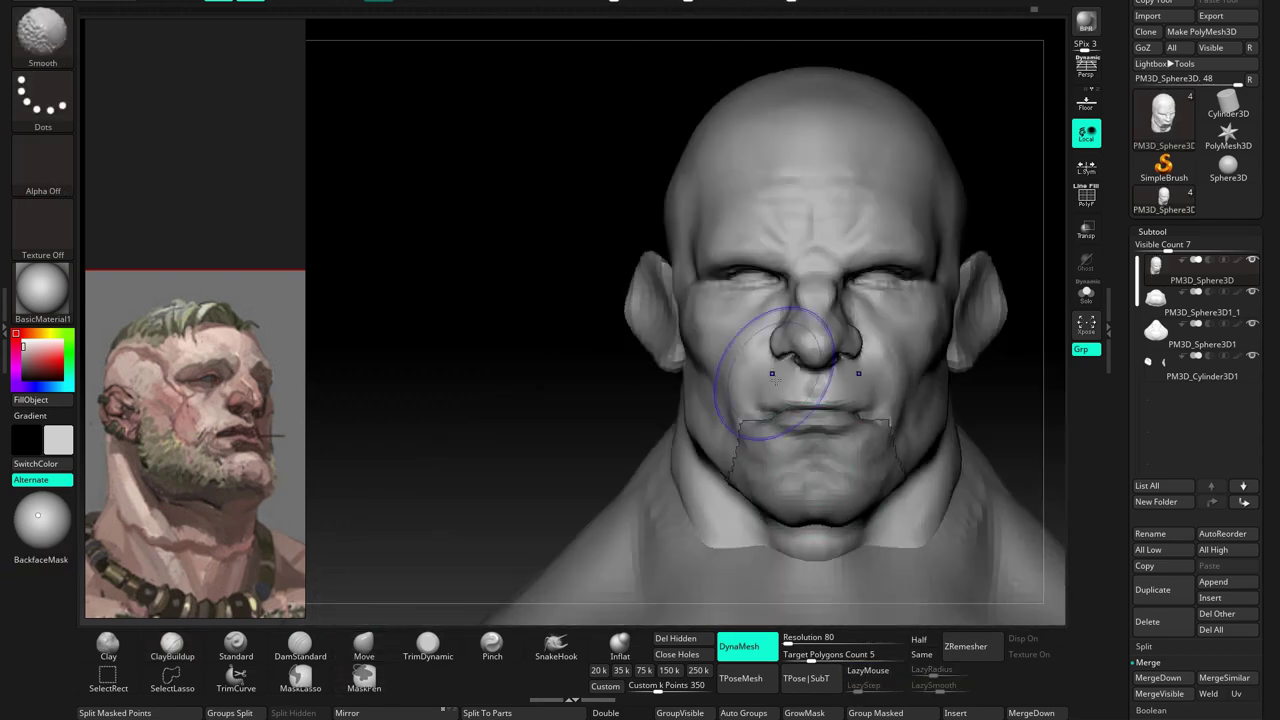
{"action": "mouse_move", "coordinate": [948, 513]}
{"action": "right_mouse_down"}
{"action": "mouse_move", "coordinate": [871, 486]}
{"action": "mouse_move", "coordinate": [918, 467]}
{"action": "mouse_move", "coordinate": [851, 306]}
{"action": "mouse_move", "coordinate": [855, 355]}
{"action": "mouse_move", "coordinate": [800, 380]}
{"action": "mouse_move", "coordinate": [700, 366]}
{"action": "mouse_move", "coordinate": [763, 387]}
{"action": "mouse_move", "coordinate": [880, 285]}
{"action": "mouse_move", "coordinate": [840, 374]}
{"action": "mouse_move", "coordinate": [780, 360]}
{"action": "mouse_move", "coordinate": [857, 343]}
{"action": "right_mouse_up"}
{"action": "left_click", "coordinate": [172, 648]}
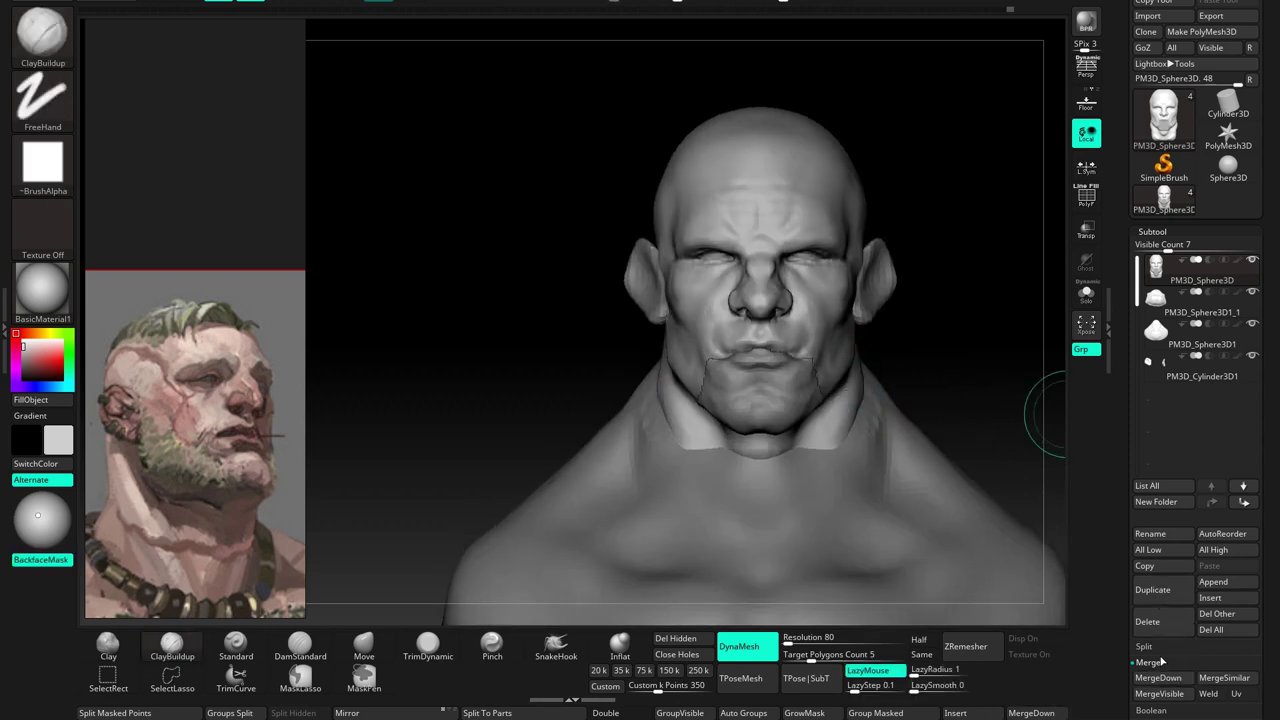
{"action": "left_click", "coordinate": [1210, 597]}
Insert a new sphere part, move it beside the face and DynaMesh it
{"action": "left_click", "coordinate": [829, 380]}
{"action": "key", "text": "w"}
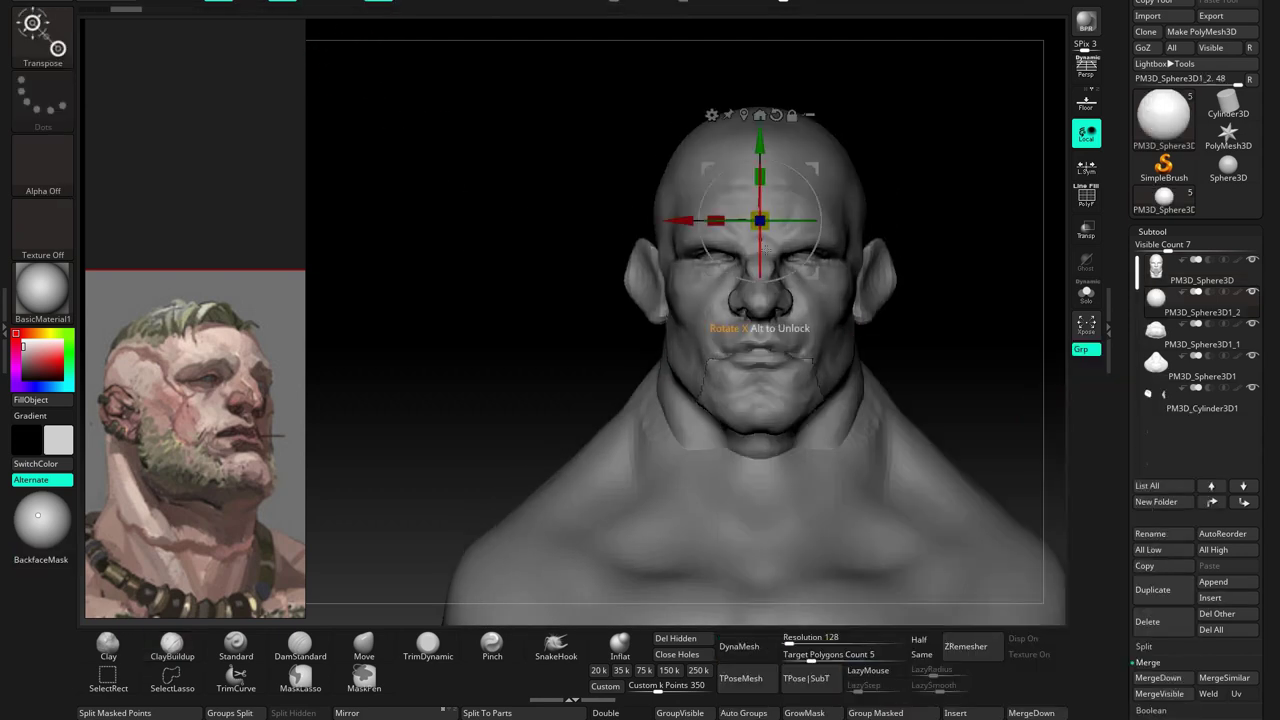
{"action": "left_click_drag", "start_coordinate": [763, 205], "coordinate": [735, 287]}
{"action": "left_click", "coordinate": [748, 645]}
{"action": "key", "text": "q"}
{"action": "left_click", "coordinate": [364, 645]}
Mould the sphere against the cheek with Move and Smooth, stretching it down the jaw
{"action": "right_click_drag", "start_coordinate": [400, 450], "coordinate": [600, 430]}
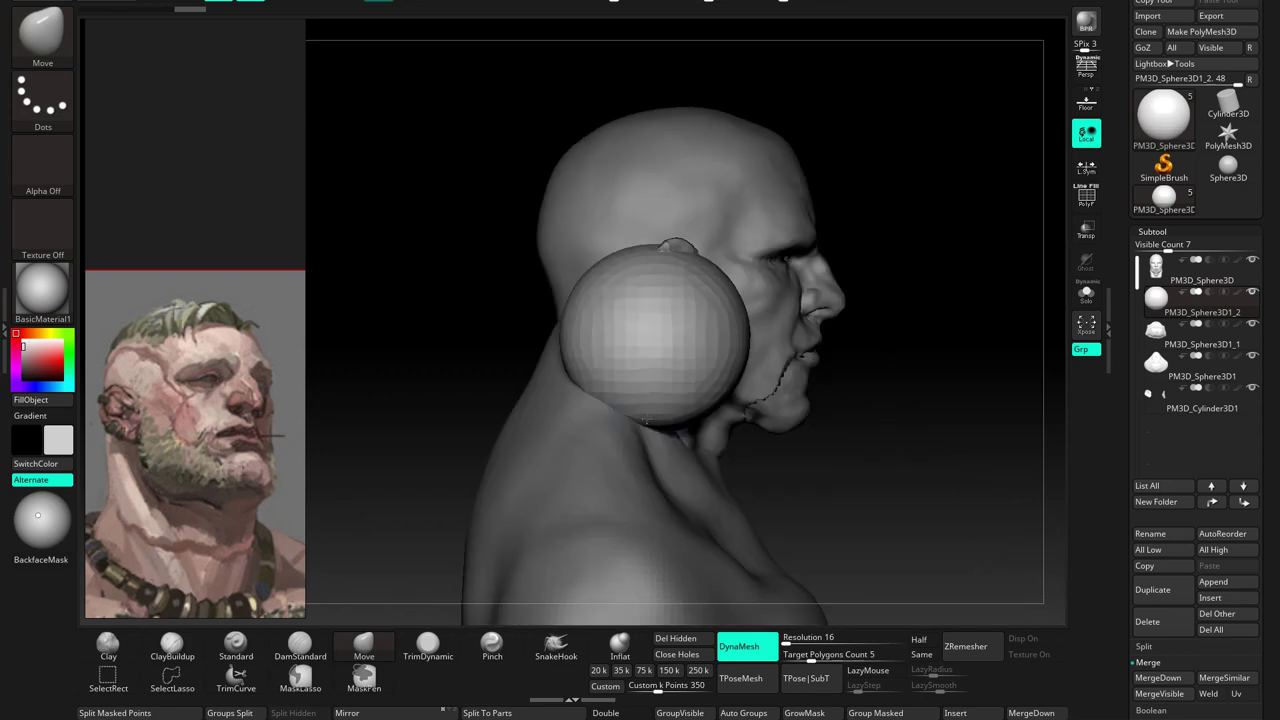
{"action": "mouse_move", "coordinate": [680, 380]}
{"action": "left_mouse_down"}
{"action": "mouse_move", "coordinate": [742, 387]}
{"action": "mouse_move", "coordinate": [745, 420]}
{"action": "mouse_move", "coordinate": [700, 414]}
{"action": "left_mouse_up"}
{"action": "right_click_drag", "start_coordinate": [700, 414], "coordinate": [735, 405], "text": "shift"}
{"action": "left_click_drag", "start_coordinate": [735, 405], "coordinate": [745, 400], "text": "shift"}
{"action": "mouse_move", "coordinate": [500, 450]}
{"action": "right_mouse_down"}
{"action": "mouse_move", "coordinate": [650, 430]}
{"action": "mouse_move", "coordinate": [676, 341]}
{"action": "mouse_move", "coordinate": [757, 371]}
{"action": "right_mouse_up"}
{"action": "left_click_drag", "start_coordinate": [757, 371], "coordinate": [745, 330]}
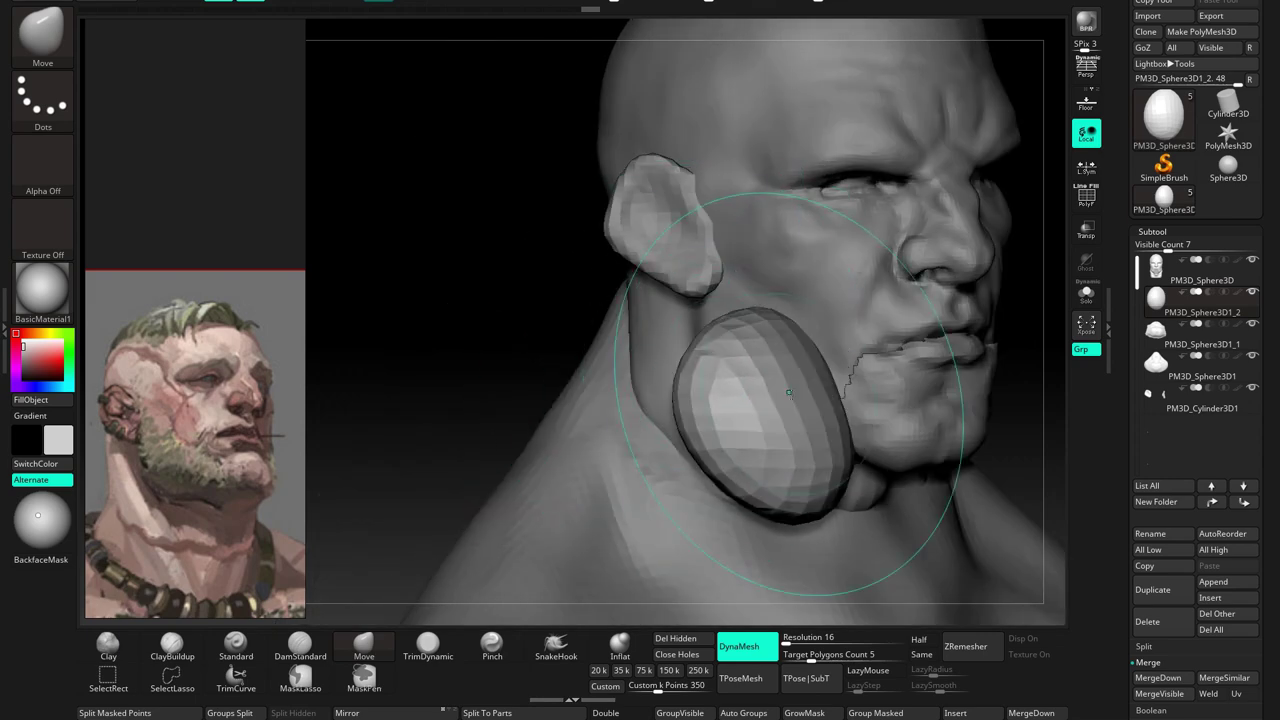
{"action": "right_click_drag", "start_coordinate": [745, 330], "coordinate": [780, 256]}
{"action": "left_click_drag", "start_coordinate": [783, 256], "coordinate": [745, 330]}
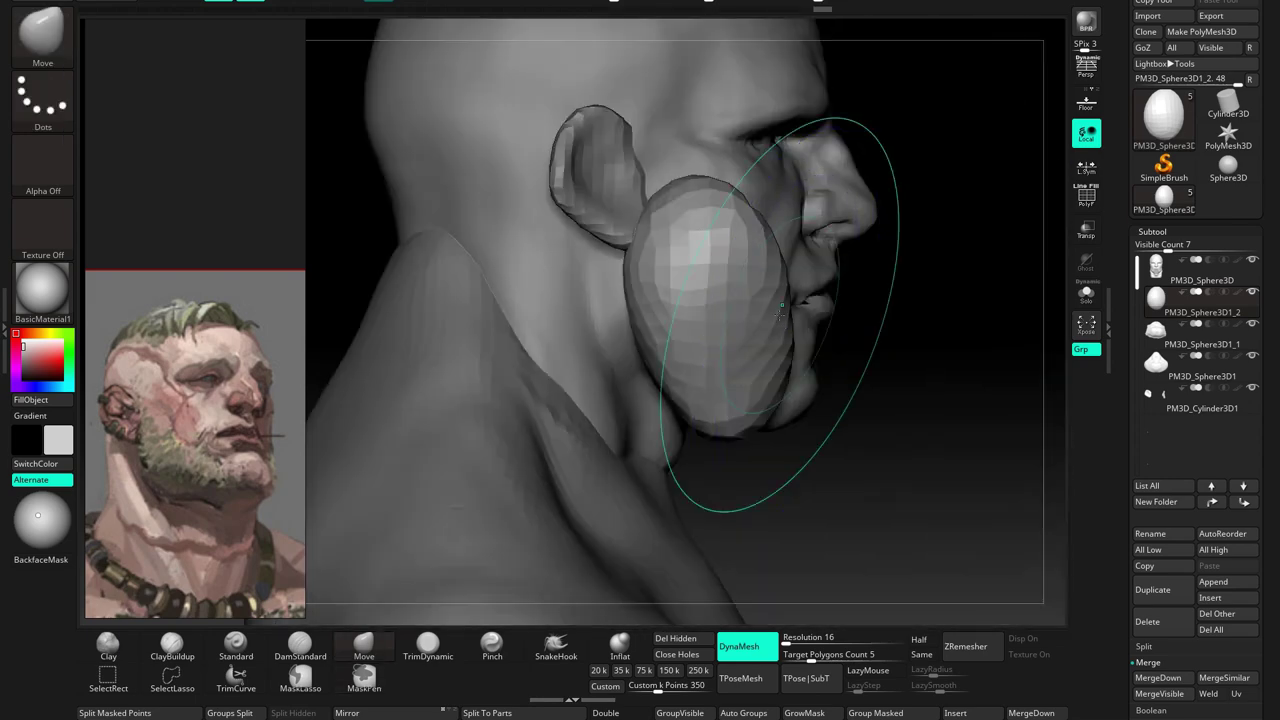
{"action": "right_click_drag", "start_coordinate": [745, 330], "coordinate": [720, 360]}
{"action": "left_click_drag", "start_coordinate": [720, 360], "coordinate": [722, 367], "text": "shift"}
Orbit to inspect the jaw piece from several angles, then solo it
{"action": "right_click_drag", "start_coordinate": [722, 367], "coordinate": [763, 300]}
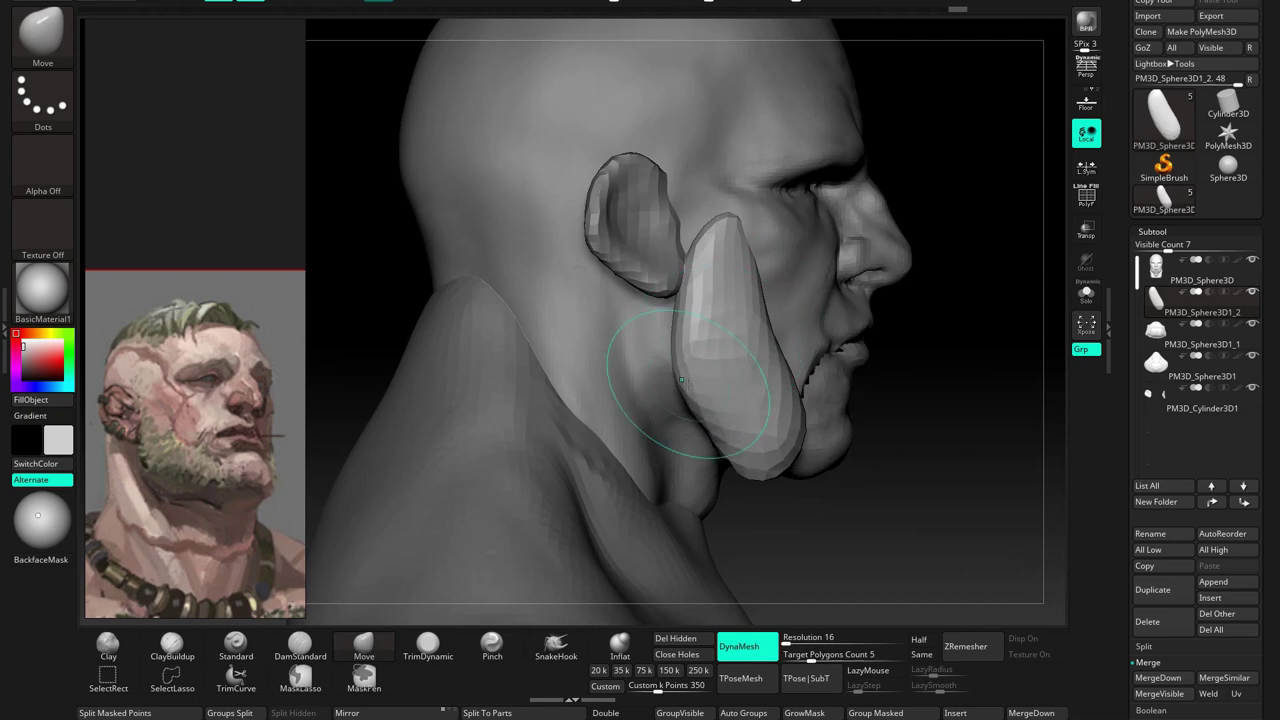
{"action": "mouse_move", "coordinate": [681, 380]}
{"action": "right_mouse_down"}
{"action": "mouse_move", "coordinate": [714, 286]}
{"action": "mouse_move", "coordinate": [752, 328]}
{"action": "mouse_move", "coordinate": [720, 290]}
{"action": "mouse_move", "coordinate": [731, 277]}
{"action": "right_mouse_up"}
{"action": "mouse_move", "coordinate": [763, 324]}
{"action": "right_mouse_down"}
{"action": "mouse_move", "coordinate": [768, 305]}
{"action": "mouse_move", "coordinate": [709, 251]}
{"action": "right_mouse_up"}
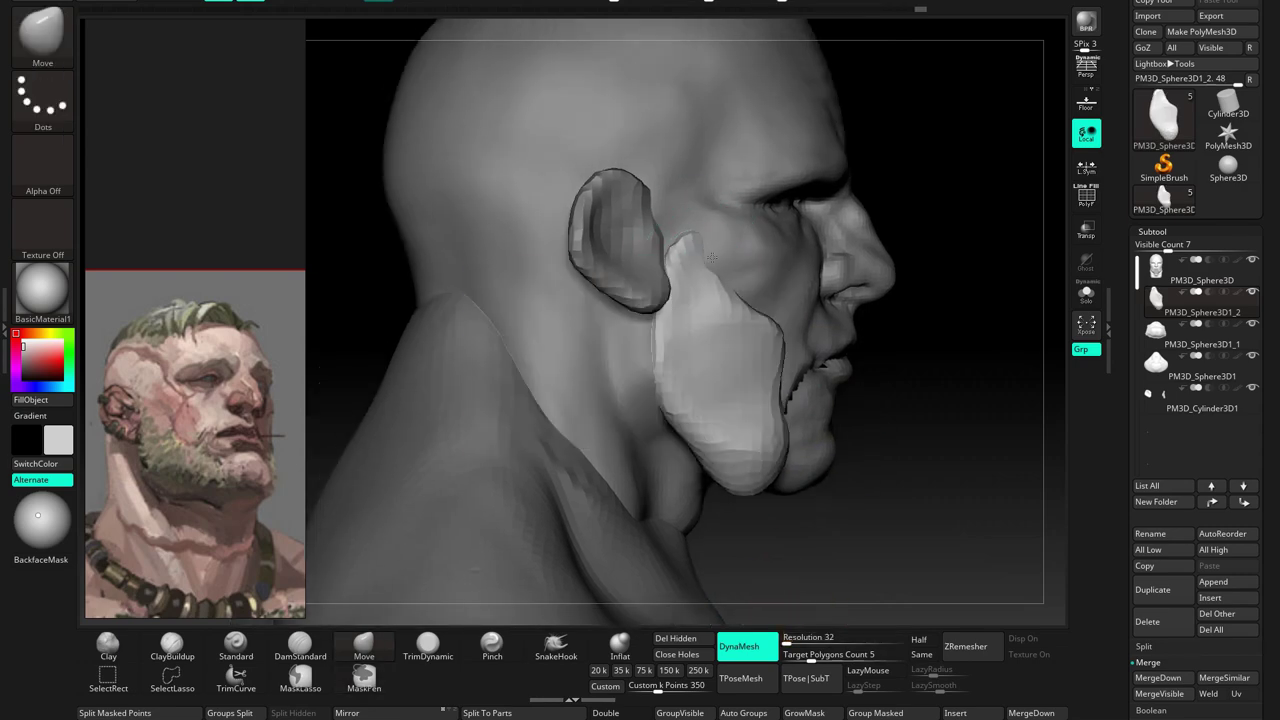
{"action": "mouse_move", "coordinate": [737, 320]}
{"action": "right_mouse_down"}
{"action": "mouse_move", "coordinate": [772, 382]}
{"action": "mouse_move", "coordinate": [779, 315]}
{"action": "right_mouse_up"}
{"action": "mouse_move", "coordinate": [758, 393]}
{"action": "right_mouse_down"}
{"action": "mouse_move", "coordinate": [740, 360]}
{"action": "mouse_move", "coordinate": [770, 380]}
{"action": "mouse_move", "coordinate": [764, 395]}
{"action": "mouse_move", "coordinate": [614, 443]}
{"action": "mouse_move", "coordinate": [966, 300]}
{"action": "mouse_move", "coordinate": [706, 390]}
{"action": "mouse_move", "coordinate": [752, 393]}
{"action": "mouse_move", "coordinate": [748, 295]}
{"action": "right_mouse_up"}
{"action": "key", "text": "alt+s"}
{"action": "key", "text": "alt+s"}
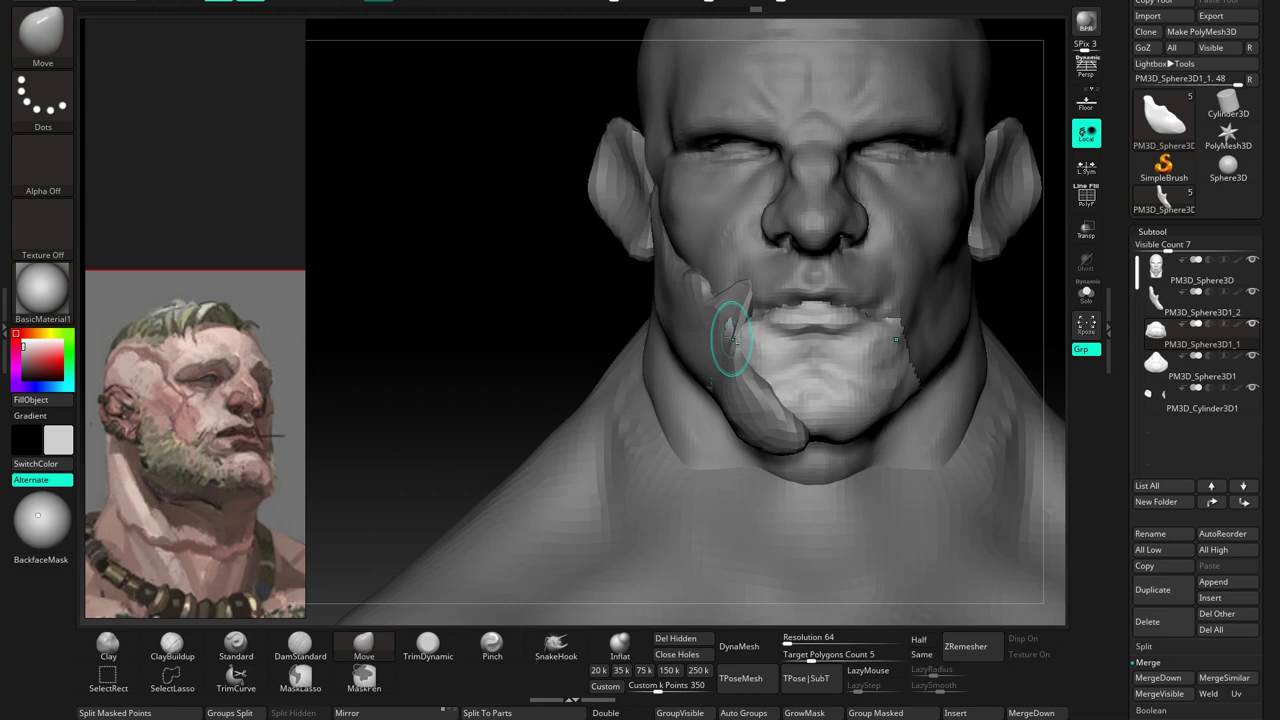
Smooth the side-beard strip and mirror it onto the opposite jaw
{"action": "key", "text": "shift"}
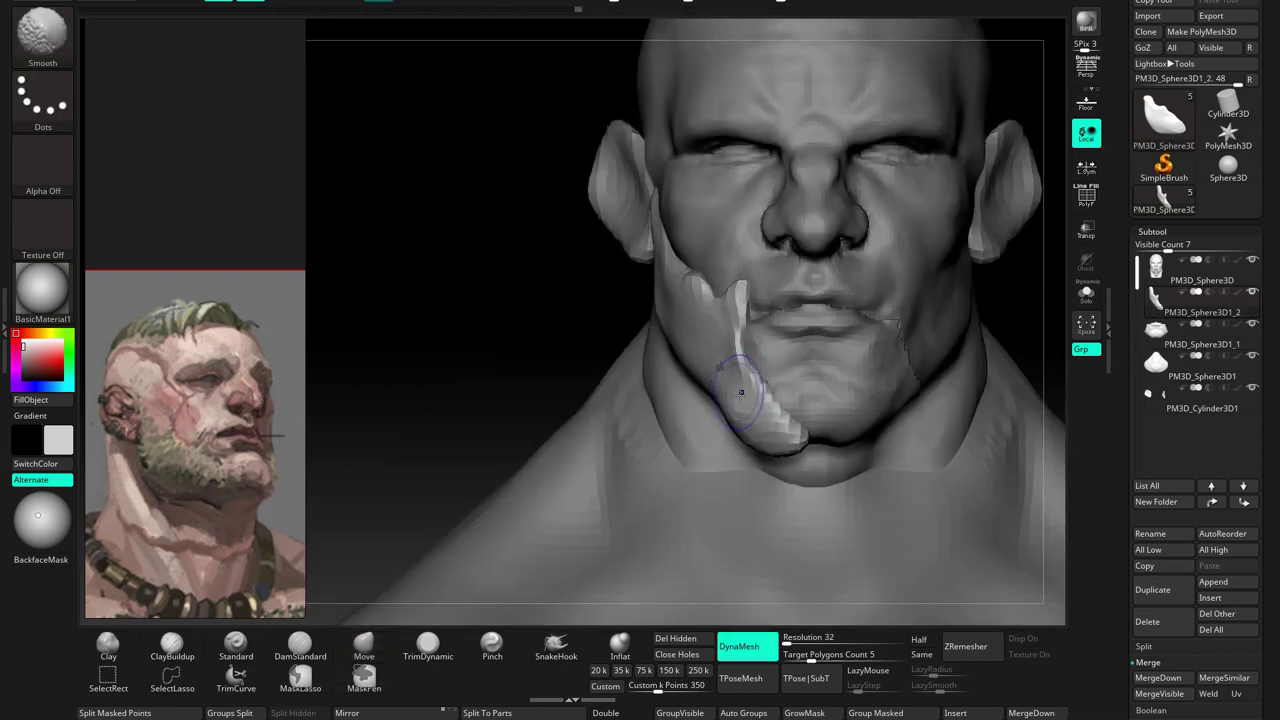
{"action": "mouse_move", "coordinate": [800, 425]}
{"action": "right_mouse_down"}
{"action": "mouse_move", "coordinate": [806, 405]}
{"action": "mouse_move", "coordinate": [802, 490]}
{"action": "right_mouse_up"}
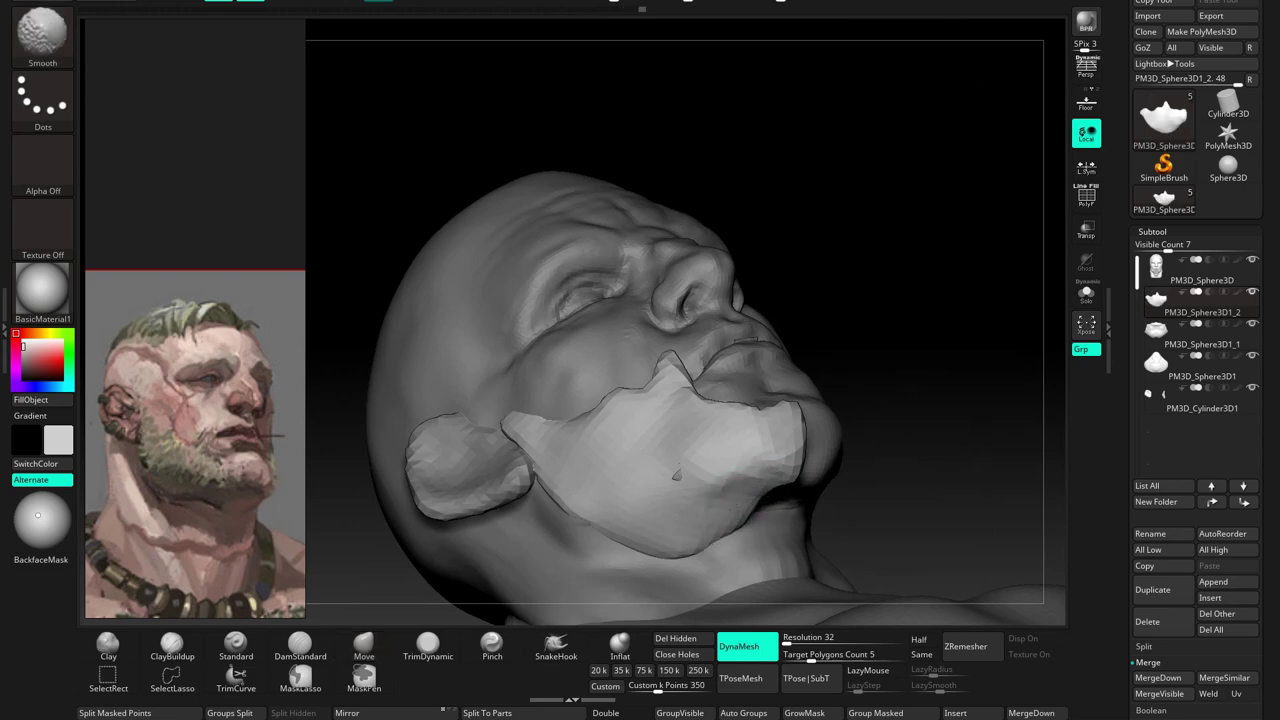
{"action": "right_click_drag", "start_coordinate": [680, 477], "coordinate": [682, 405]}
{"action": "key", "text": "ctrl+z"}
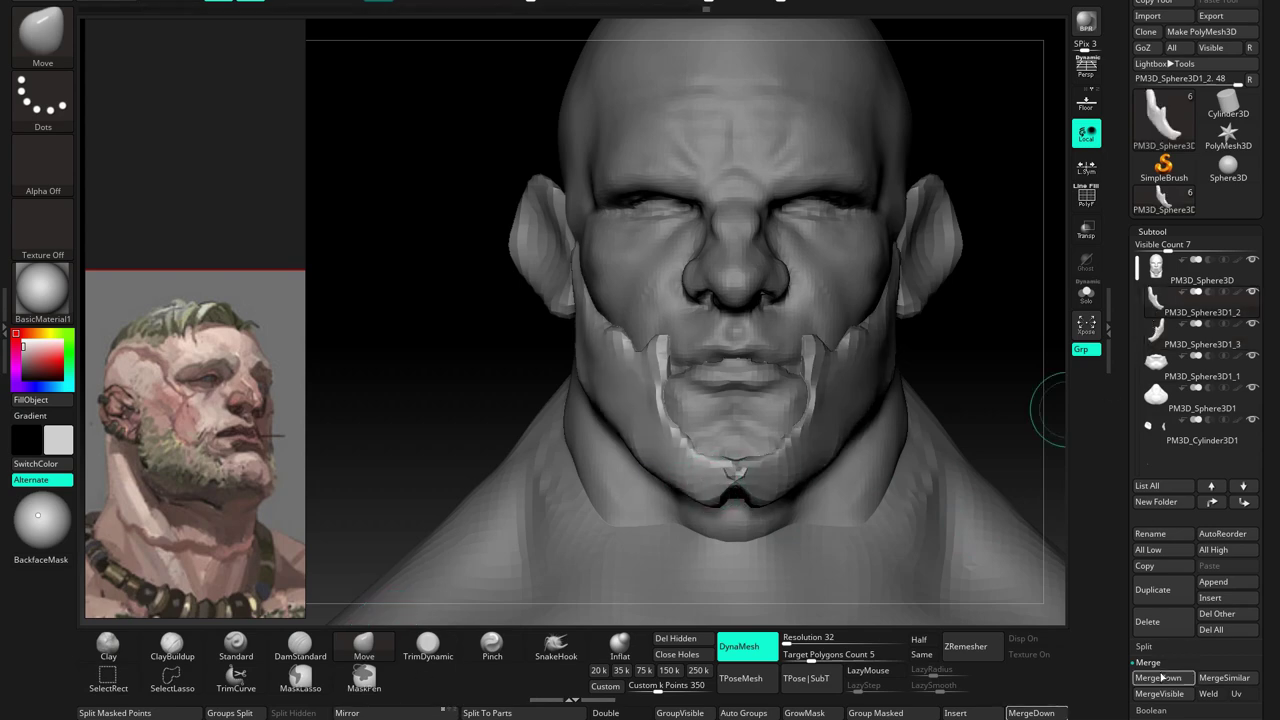
{"action": "mouse_move", "coordinate": [793, 467]}
{"action": "right_mouse_down"}
{"action": "mouse_move", "coordinate": [754, 482]}
{"action": "mouse_move", "coordinate": [690, 450]}
{"action": "mouse_move", "coordinate": [909, 343]}
{"action": "mouse_move", "coordinate": [745, 378]}
{"action": "mouse_move", "coordinate": [793, 362]}
{"action": "right_mouse_up"}
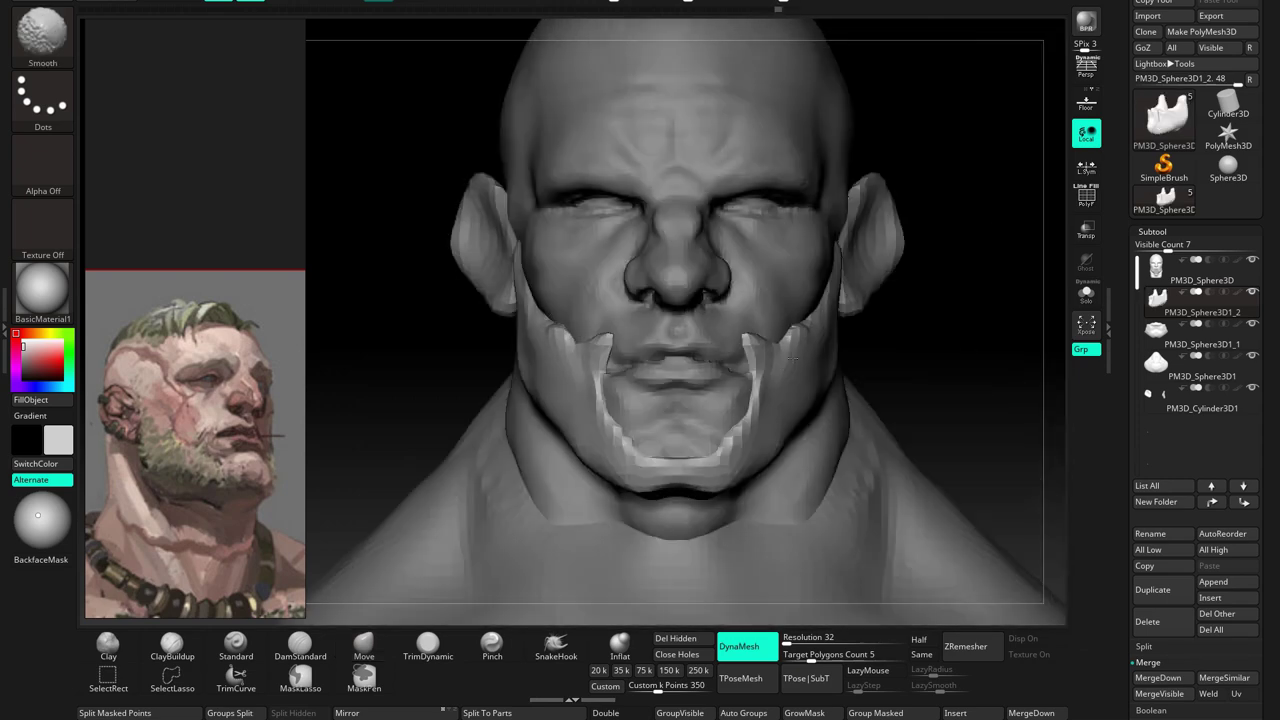
{"action": "mouse_move", "coordinate": [741, 398]}
{"action": "right_mouse_down"}
{"action": "mouse_move", "coordinate": [730, 415]}
{"action": "mouse_move", "coordinate": [757, 370]}
{"action": "right_mouse_up"}
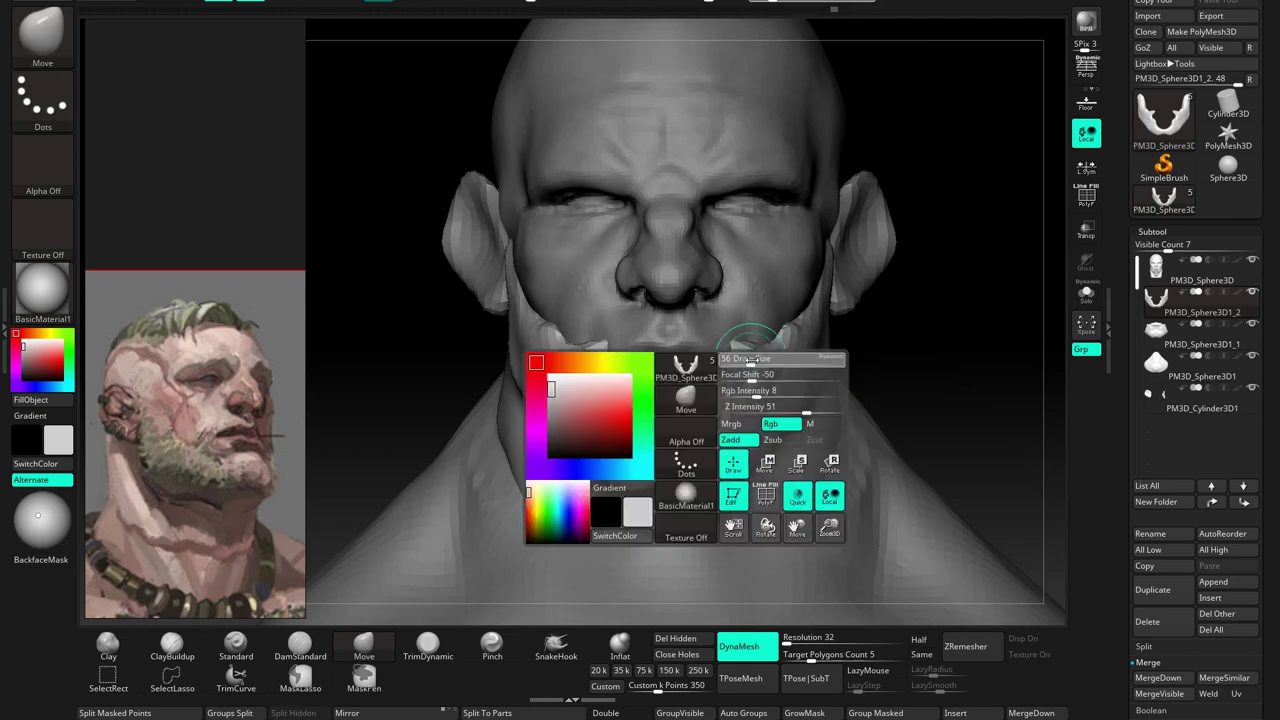
Check the matched beard from profile and front, then append a new sphere part
{"action": "right_click_drag", "start_coordinate": [770, 332], "coordinate": [702, 393]}
{"action": "mouse_move", "coordinate": [815, 348]}
{"action": "right_mouse_down"}
{"action": "mouse_move", "coordinate": [749, 457]}
{"action": "mouse_move", "coordinate": [786, 443]}
{"action": "mouse_move", "coordinate": [788, 455]}
{"action": "right_mouse_up"}
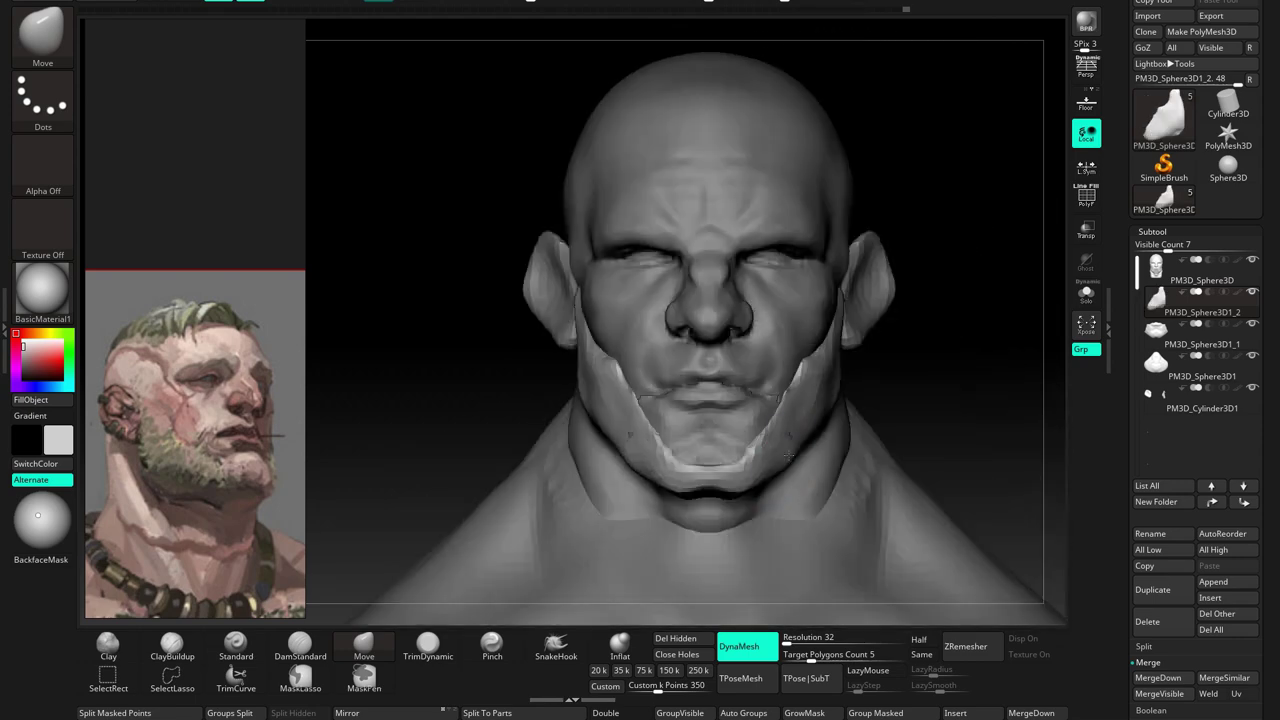
{"action": "mouse_move", "coordinate": [643, 412]}
{"action": "right_mouse_down"}
{"action": "mouse_move", "coordinate": [620, 400]}
{"action": "mouse_move", "coordinate": [642, 425]}
{"action": "right_mouse_up"}
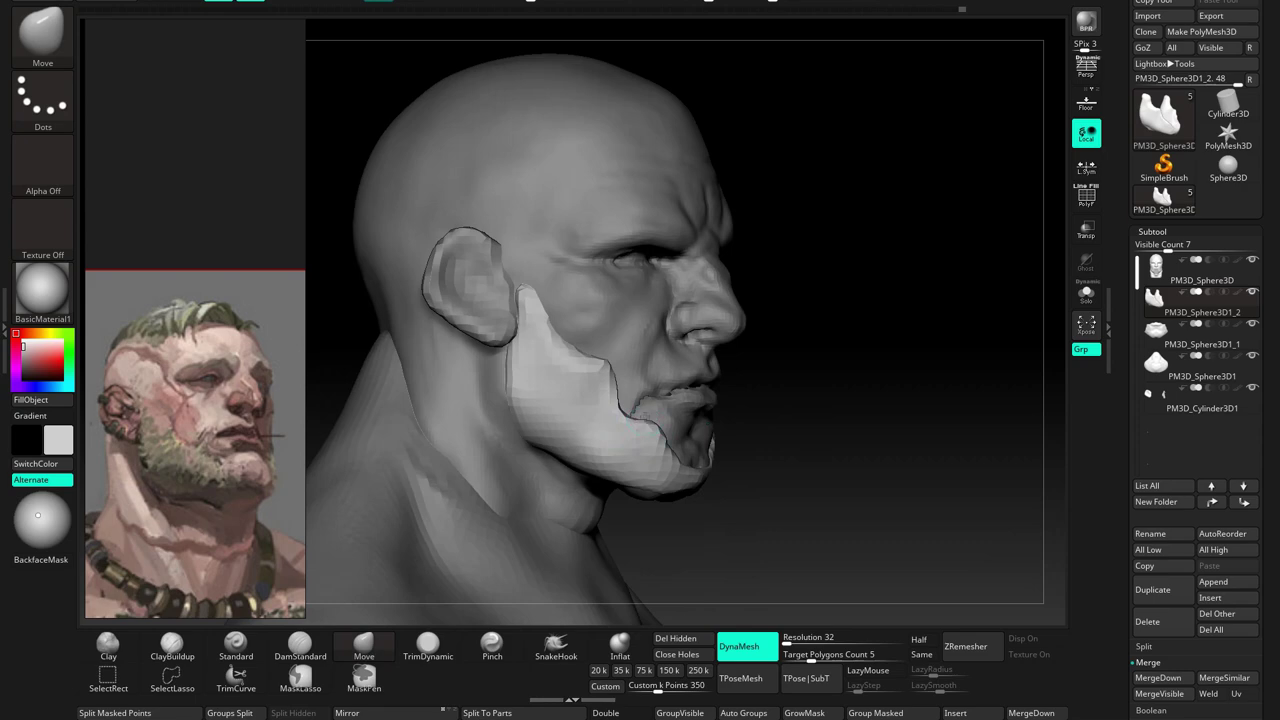
{"action": "right_click_drag", "start_coordinate": [686, 351], "coordinate": [700, 351], "text": "shift"}
{"action": "right_click_drag", "start_coordinate": [686, 300], "coordinate": [720, 330], "text": "alt"}
{"action": "left_click", "coordinate": [1213, 581]}
{"action": "left_click", "coordinate": [895, 468]}
Move the new sphere up onto the top of the head
{"action": "key", "text": "w"}
{"action": "mouse_move", "coordinate": [720, 380]}
{"action": "left_mouse_down"}
{"action": "mouse_move", "coordinate": [720, 237]}
{"action": "mouse_move", "coordinate": [787, 686]}
{"action": "left_mouse_up"}
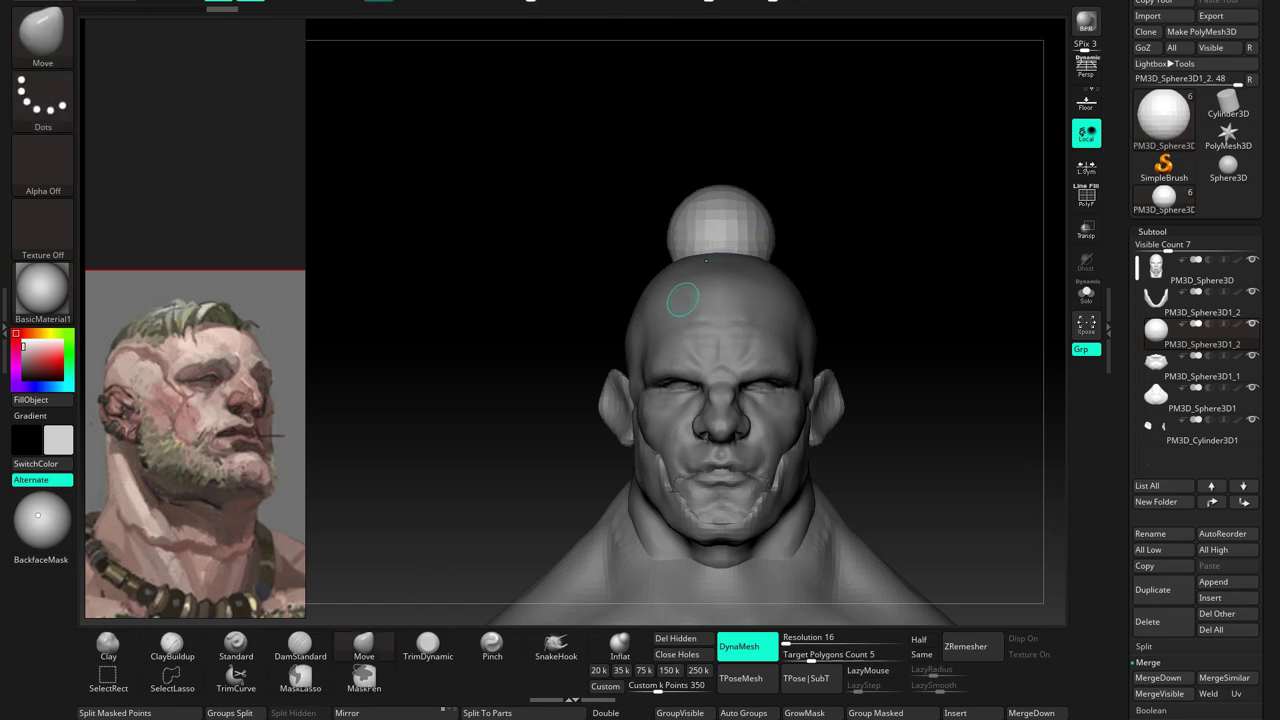
{"action": "right_click_drag", "start_coordinate": [683, 299], "coordinate": [691, 311], "text": "alt"}
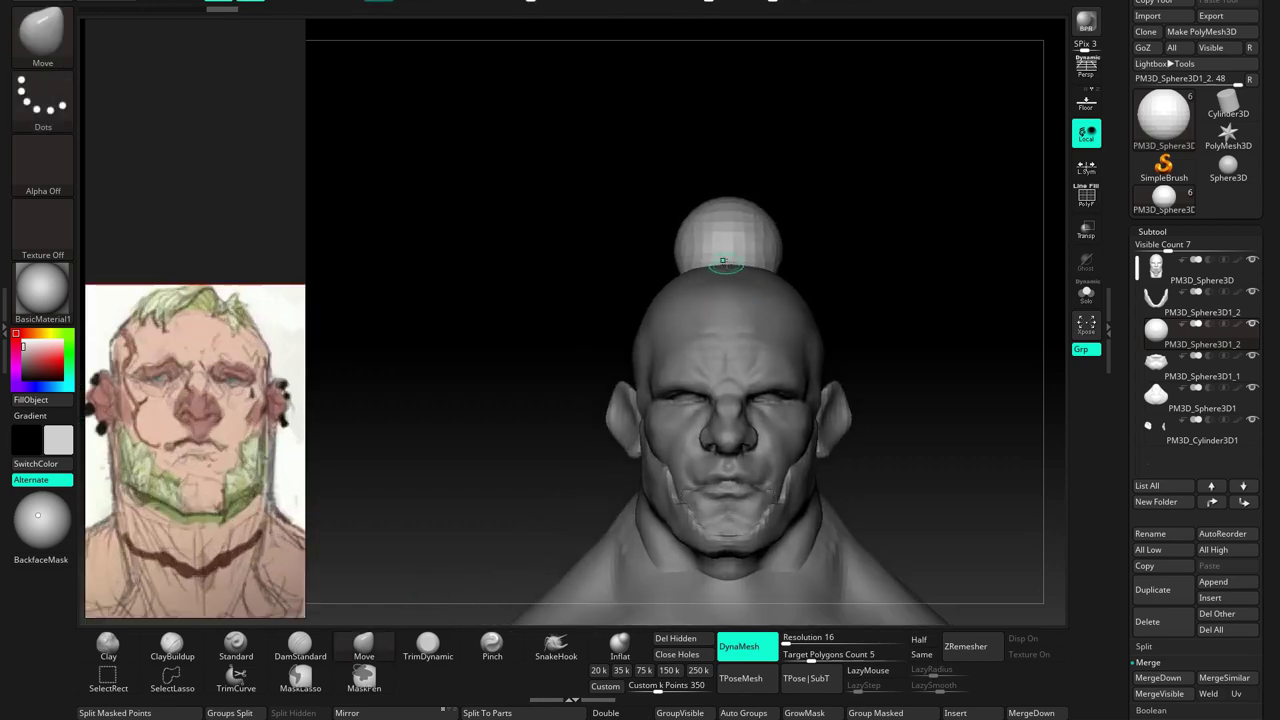
{"action": "right_click_drag", "start_coordinate": [724, 262], "coordinate": [592, 354]}
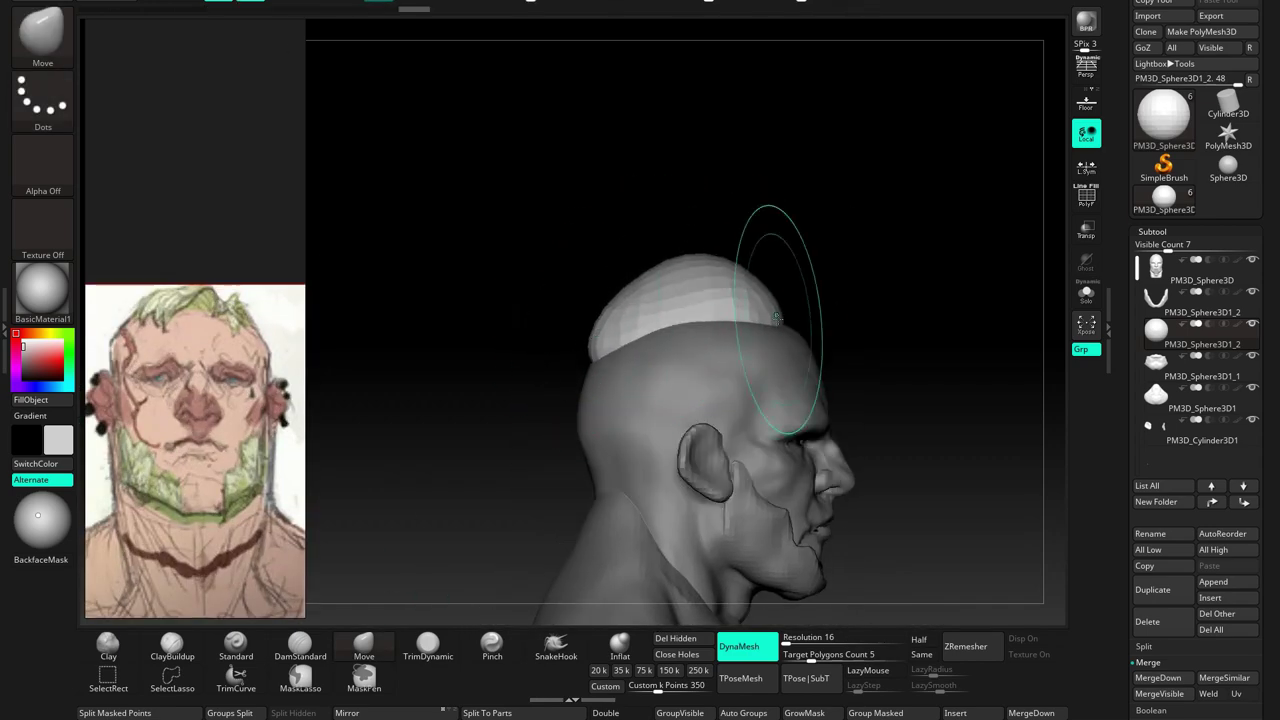
{"action": "key", "text": "space"}
Pull and flatten the hair blob onto the crown, checking it from front, side and rear
{"action": "right_click_drag", "start_coordinate": [766, 316], "coordinate": [776, 318]}
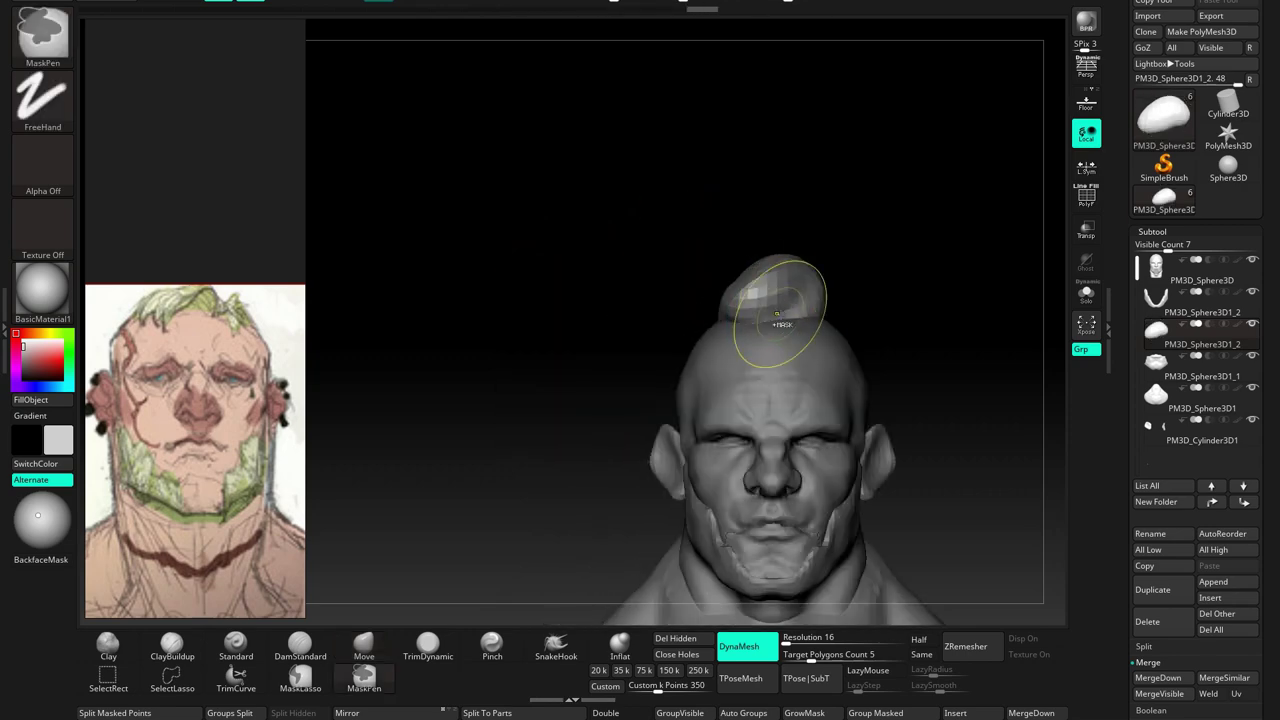
{"action": "right_click_drag", "start_coordinate": [797, 399], "coordinate": [832, 286]}
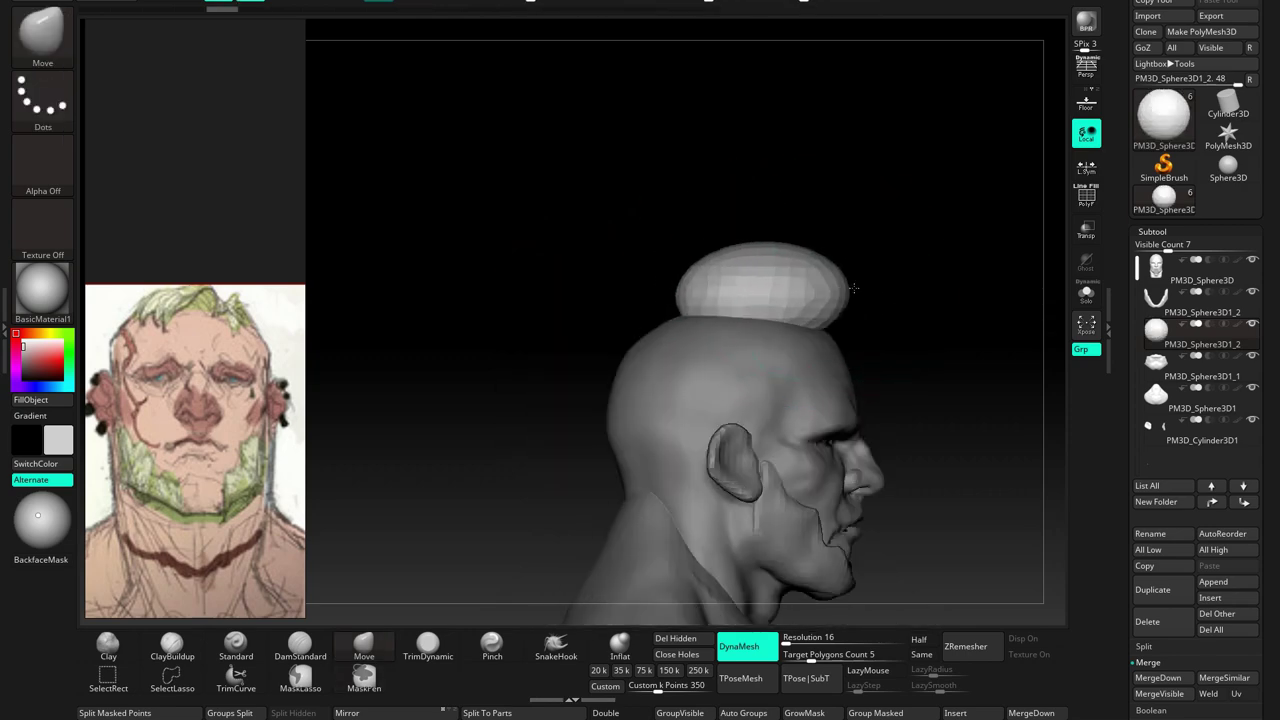
{"action": "key", "text": "space"}
{"action": "left_click_drag", "start_coordinate": [812, 287], "coordinate": [805, 297]}
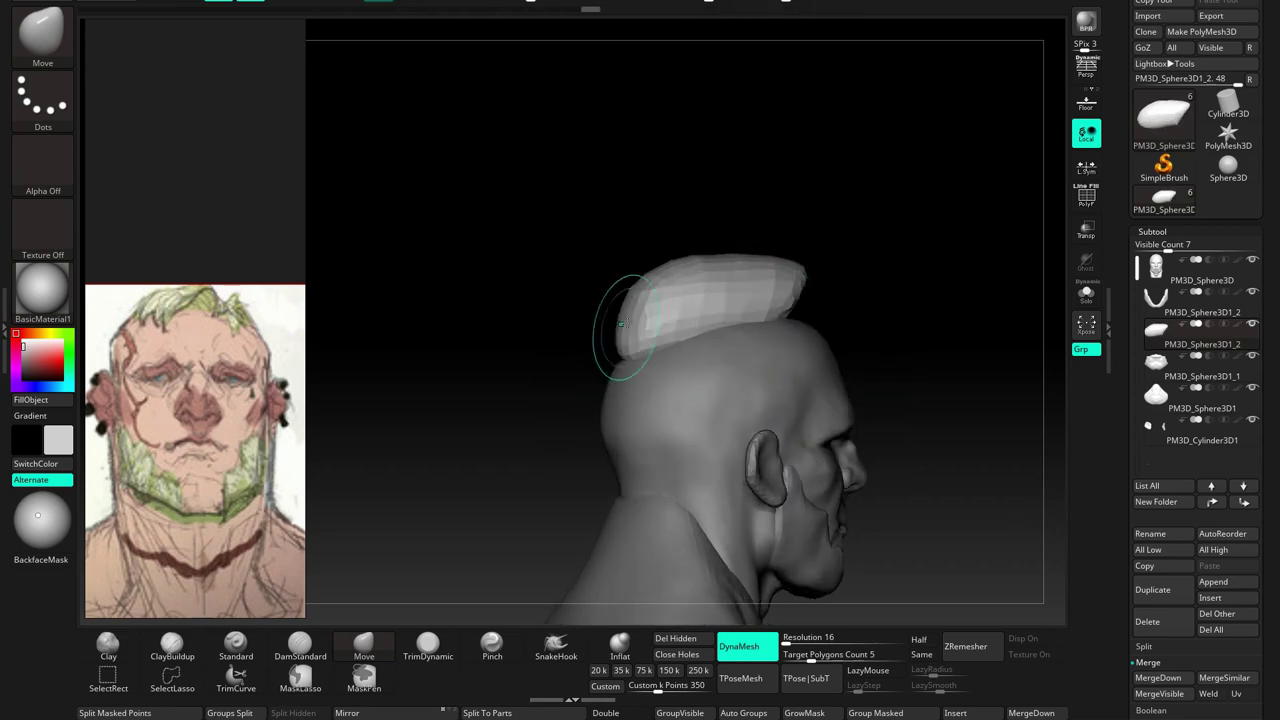
{"action": "left_click_drag", "start_coordinate": [674, 277], "coordinate": [771, 316], "text": "shift"}
{"action": "mouse_move", "coordinate": [741, 314]}
{"action": "right_mouse_down"}
{"action": "mouse_move", "coordinate": [705, 310]}
{"action": "mouse_move", "coordinate": [759, 335]}
{"action": "mouse_move", "coordinate": [783, 286]}
{"action": "right_mouse_up"}
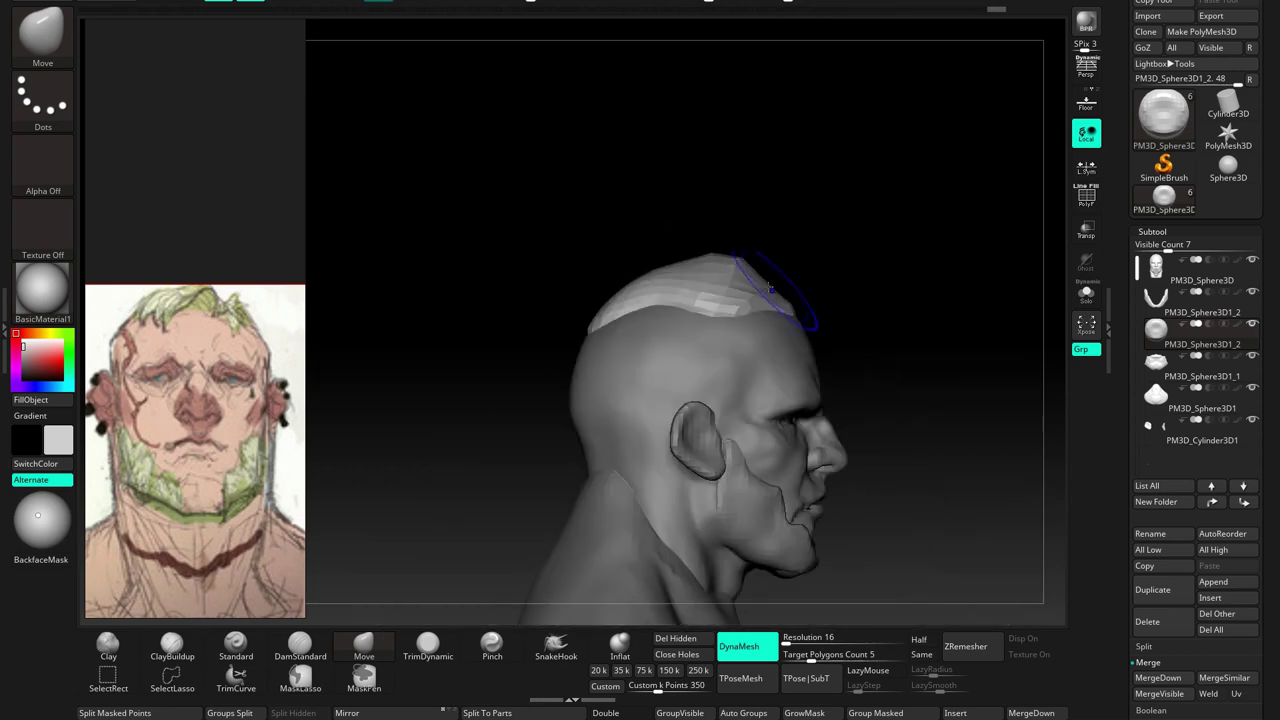
{"action": "mouse_move", "coordinate": [627, 300]}
{"action": "right_mouse_down"}
{"action": "mouse_move", "coordinate": [694, 337]}
{"action": "mouse_move", "coordinate": [672, 346]}
{"action": "mouse_move", "coordinate": [828, 342]}
{"action": "mouse_move", "coordinate": [790, 270]}
{"action": "mouse_move", "coordinate": [829, 286]}
{"action": "mouse_move", "coordinate": [771, 314]}
{"action": "mouse_move", "coordinate": [660, 320]}
{"action": "mouse_move", "coordinate": [836, 324]}
{"action": "mouse_move", "coordinate": [798, 300]}
{"action": "mouse_move", "coordinate": [652, 349]}
{"action": "right_mouse_up"}
Switch between the head and chin subtools and adjust brush settings while orbiting
{"action": "right_click", "coordinate": [845, 298]}
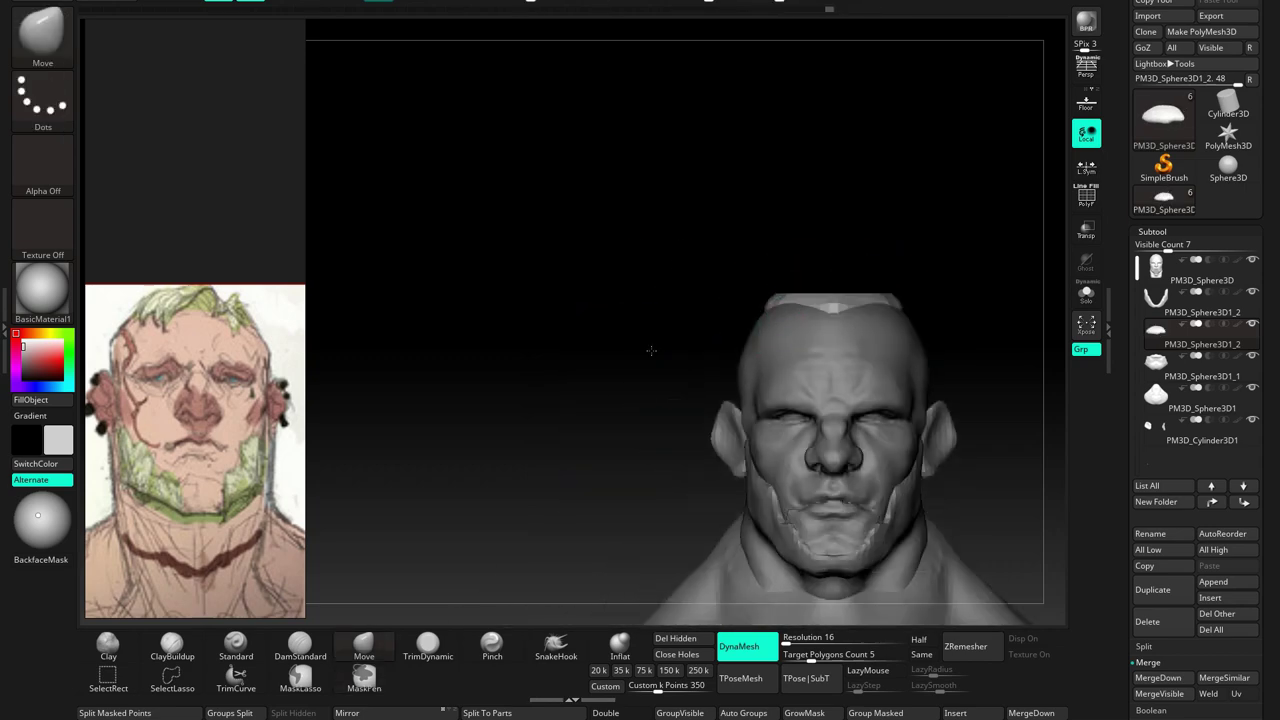
{"action": "right_click_drag", "start_coordinate": [657, 414], "coordinate": [688, 366]}
{"action": "left_click", "coordinate": [632, 421], "text": "alt"}
{"action": "right_click", "coordinate": [690, 430]}
{"action": "mouse_move", "coordinate": [690, 430]}
{"action": "right_mouse_down"}
{"action": "mouse_move", "coordinate": [786, 333]}
{"action": "mouse_move", "coordinate": [706, 157]}
{"action": "mouse_move", "coordinate": [714, 337]}
{"action": "right_mouse_up"}
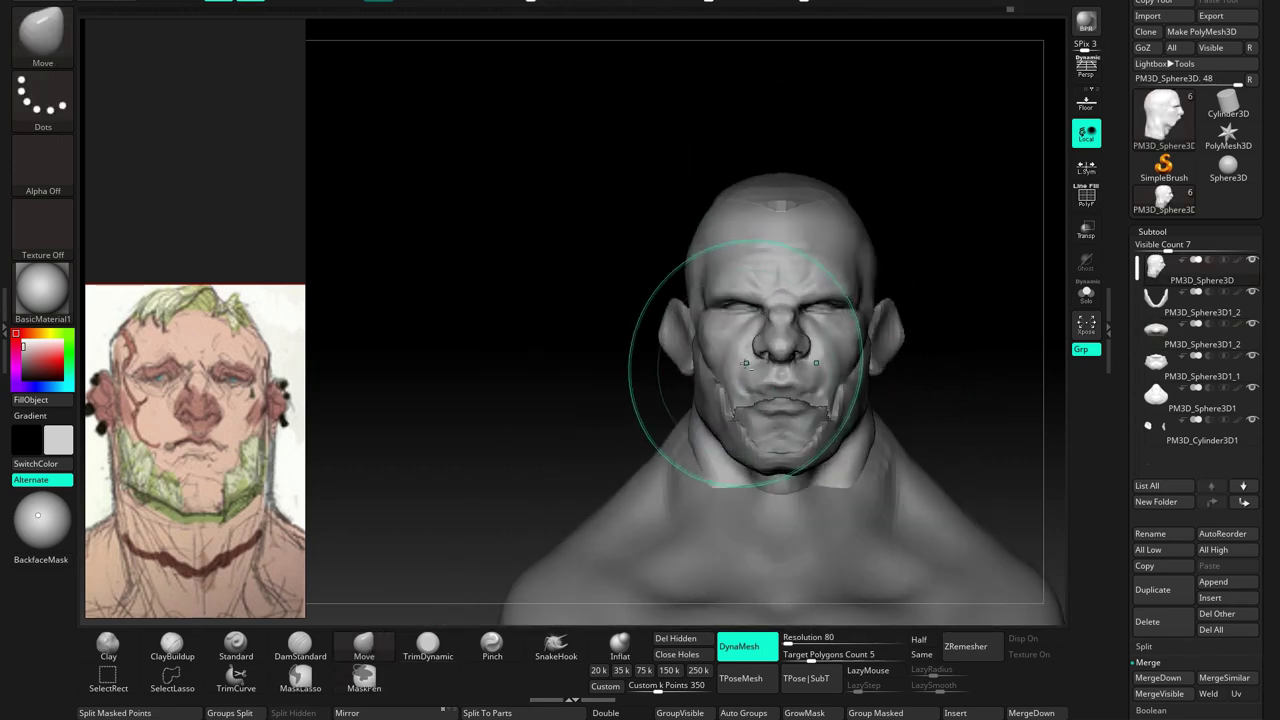
{"action": "left_click", "coordinate": [780, 420], "text": "alt"}
{"action": "right_click", "coordinate": [780, 432]}
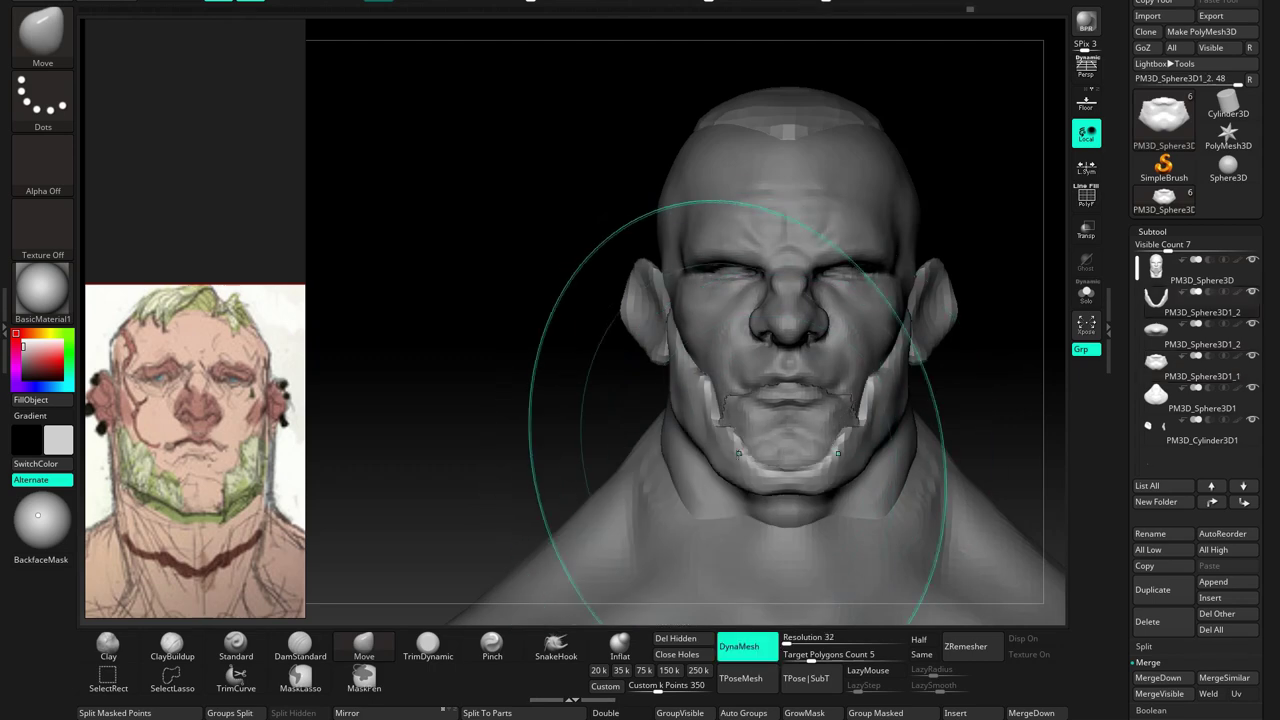
{"action": "mouse_move", "coordinate": [714, 400]}
{"action": "right_mouse_down"}
{"action": "mouse_move", "coordinate": [830, 430]}
{"action": "mouse_move", "coordinate": [775, 460]}
{"action": "mouse_move", "coordinate": [900, 460]}
{"action": "right_mouse_up"}
Push the side beard closer to the jaw with Move and realign the U-shaped chin piece
{"action": "left_click", "coordinate": [760, 470], "text": "alt"}
{"action": "right_click", "coordinate": [760, 470]}
{"action": "left_click", "coordinate": [700, 500], "text": "alt"}
{"action": "right_click_drag", "start_coordinate": [700, 500], "coordinate": [855, 457]}
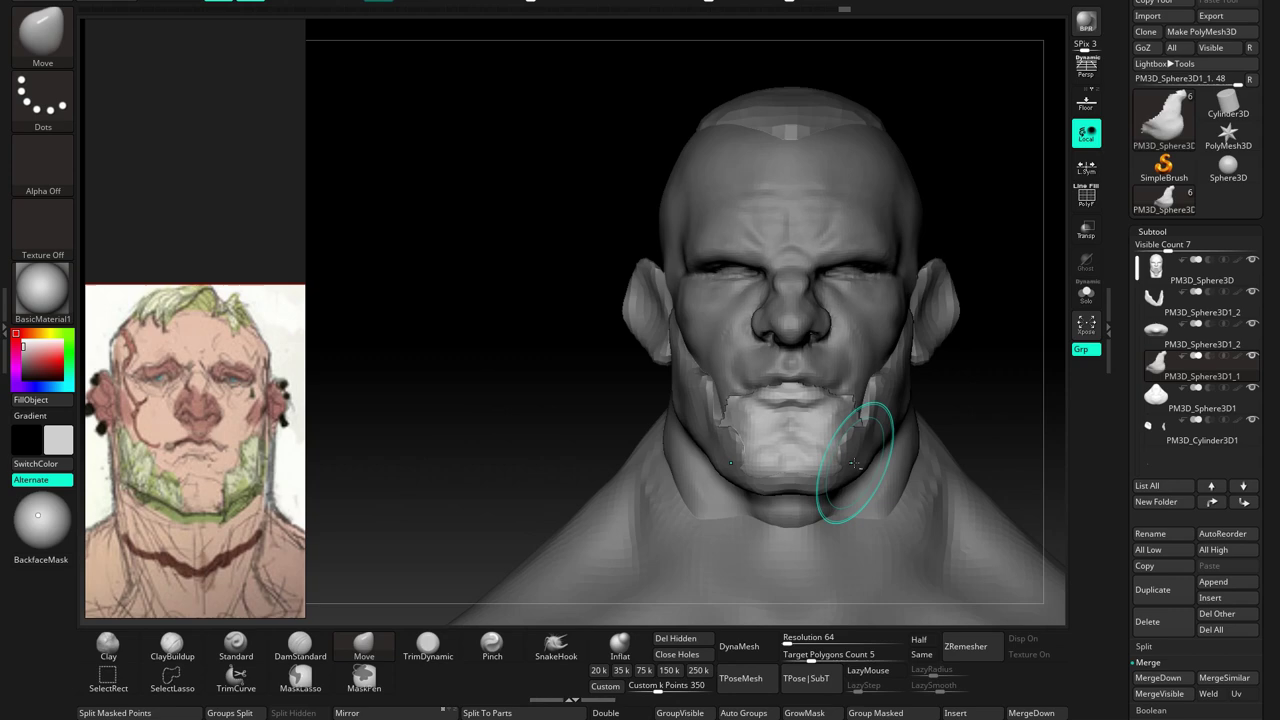
{"action": "left_click", "coordinate": [845, 458], "text": "alt"}
{"action": "mouse_move", "coordinate": [829, 514]}
{"action": "right_mouse_down"}
{"action": "mouse_move", "coordinate": [786, 529]}
{"action": "mouse_move", "coordinate": [857, 457]}
{"action": "mouse_move", "coordinate": [845, 373]}
{"action": "mouse_move", "coordinate": [774, 337]}
{"action": "mouse_move", "coordinate": [830, 230]}
{"action": "right_mouse_up"}
{"action": "right_click", "coordinate": [857, 318]}
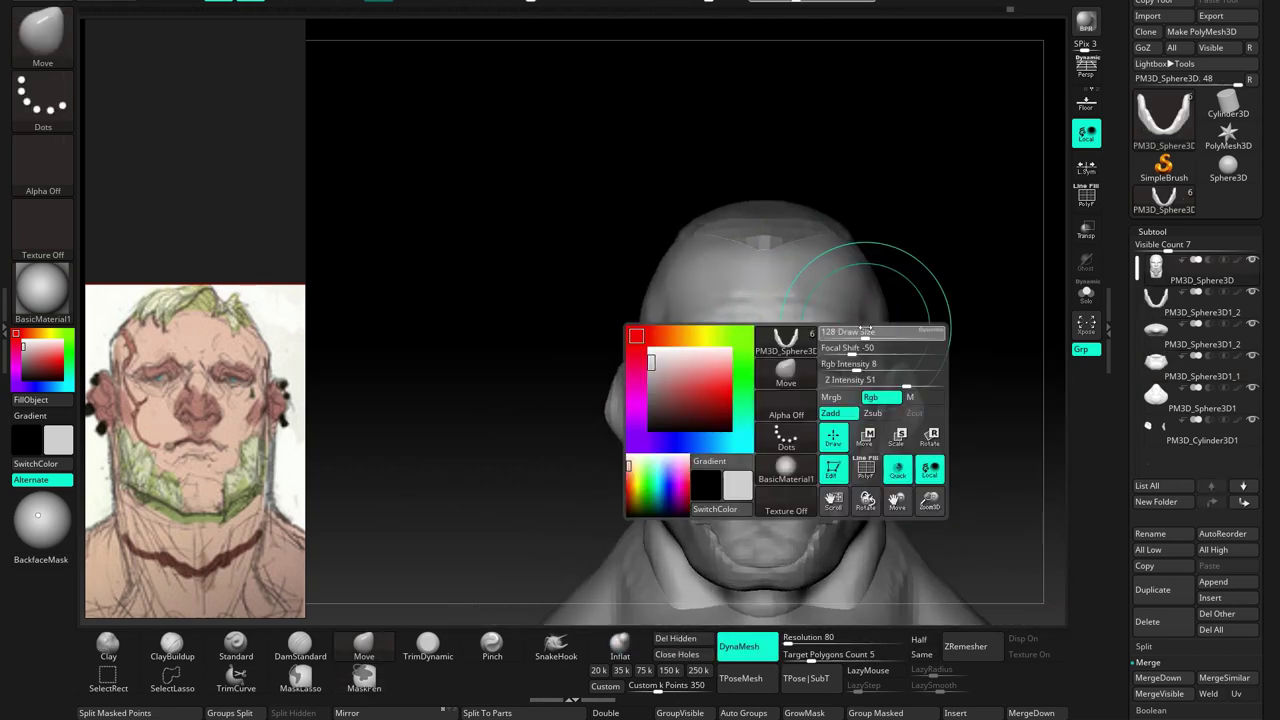
{"action": "left_click", "coordinate": [866, 327], "text": "alt"}
Build up the head's brow and temples, then take the Move brush and zoom in on the face
{"action": "mouse_move", "coordinate": [859, 331]}
{"action": "right_mouse_down"}
{"action": "mouse_move", "coordinate": [843, 306]}
{"action": "mouse_move", "coordinate": [873, 305]}
{"action": "mouse_move", "coordinate": [881, 243]}
{"action": "mouse_move", "coordinate": [857, 243]}
{"action": "right_mouse_up"}
{"action": "right_click", "coordinate": [843, 306]}
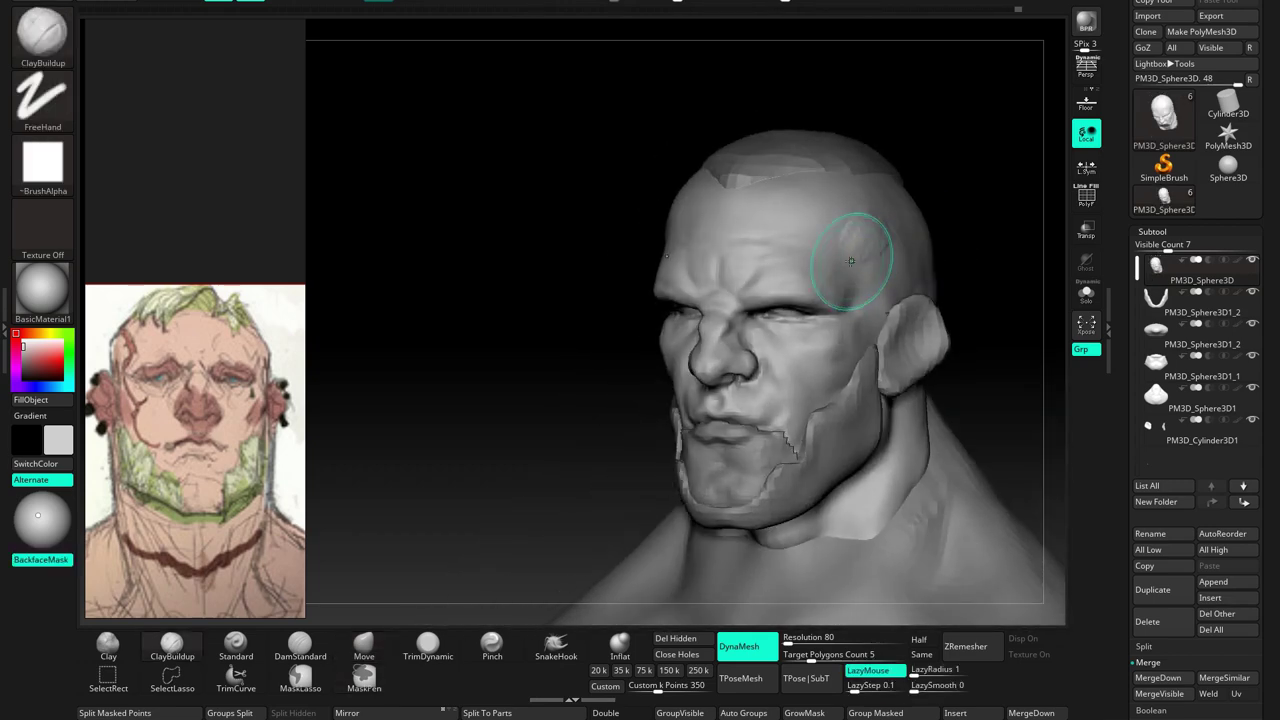
{"action": "right_click_drag", "start_coordinate": [837, 243], "coordinate": [922, 250]}
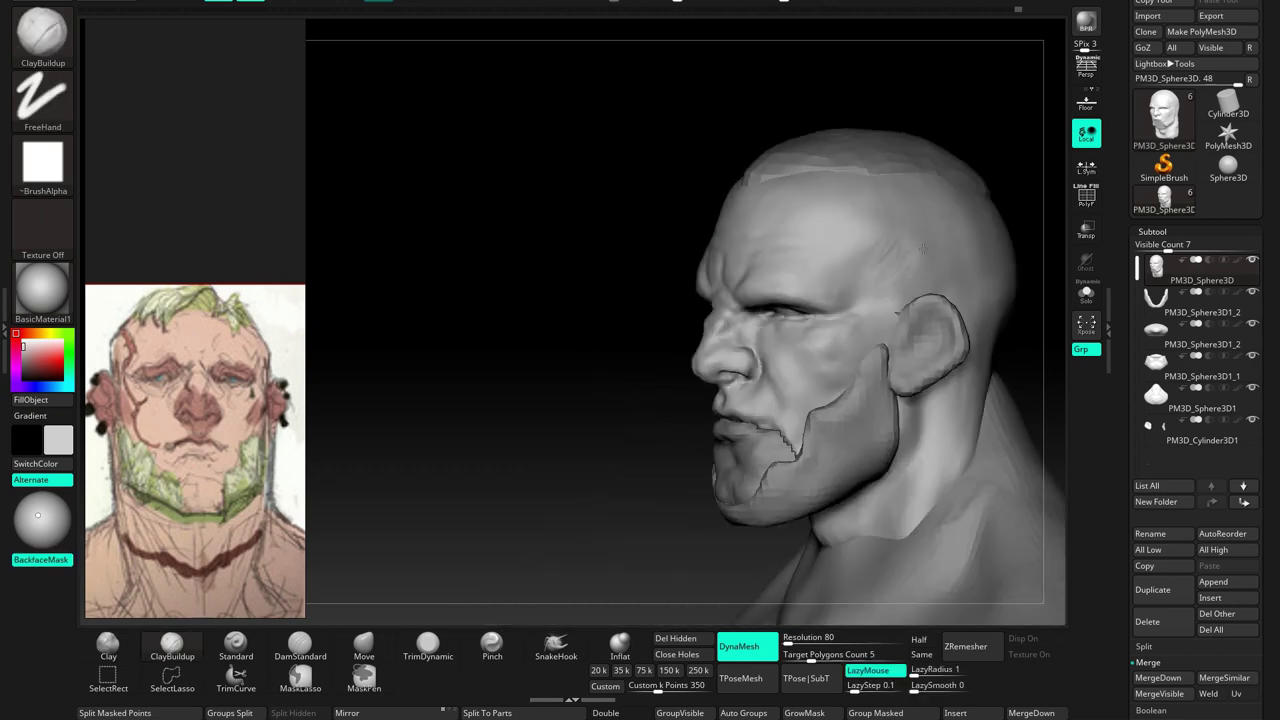
{"action": "mouse_move", "coordinate": [926, 197]}
{"action": "right_mouse_down"}
{"action": "mouse_move", "coordinate": [752, 289]}
{"action": "mouse_move", "coordinate": [538, 330]}
{"action": "right_mouse_up"}
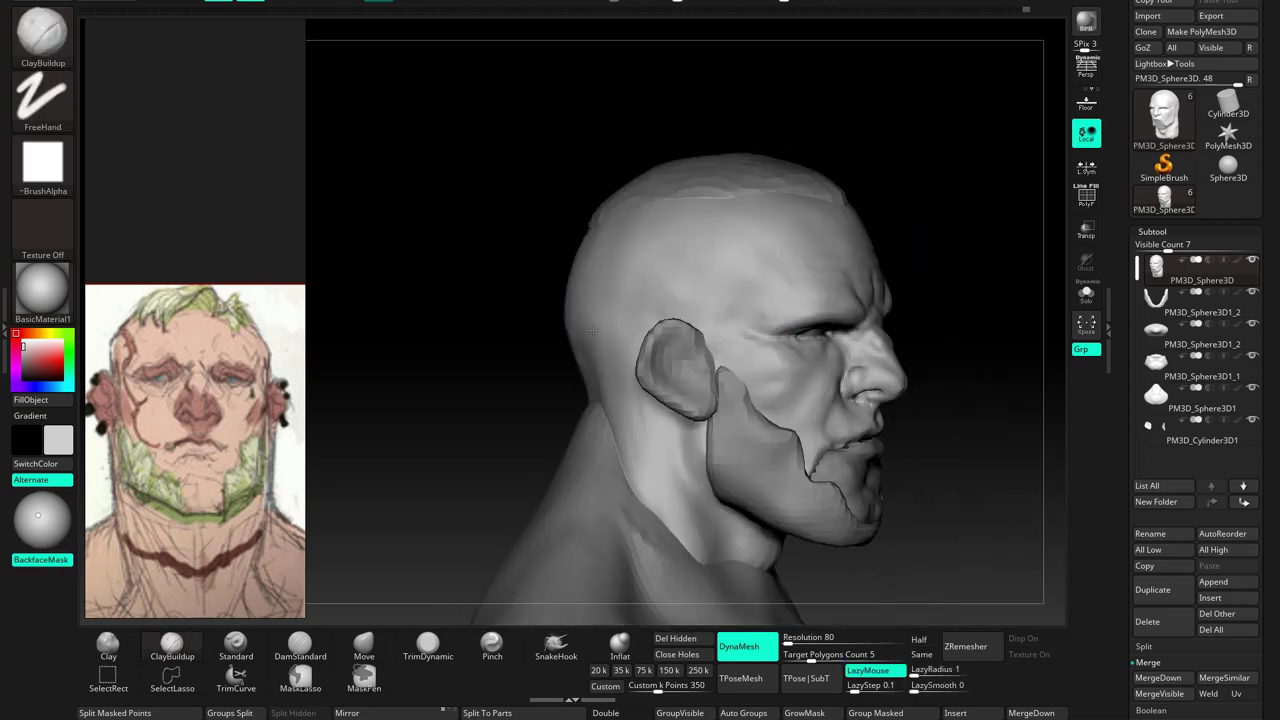
{"action": "right_click", "coordinate": [603, 317]}
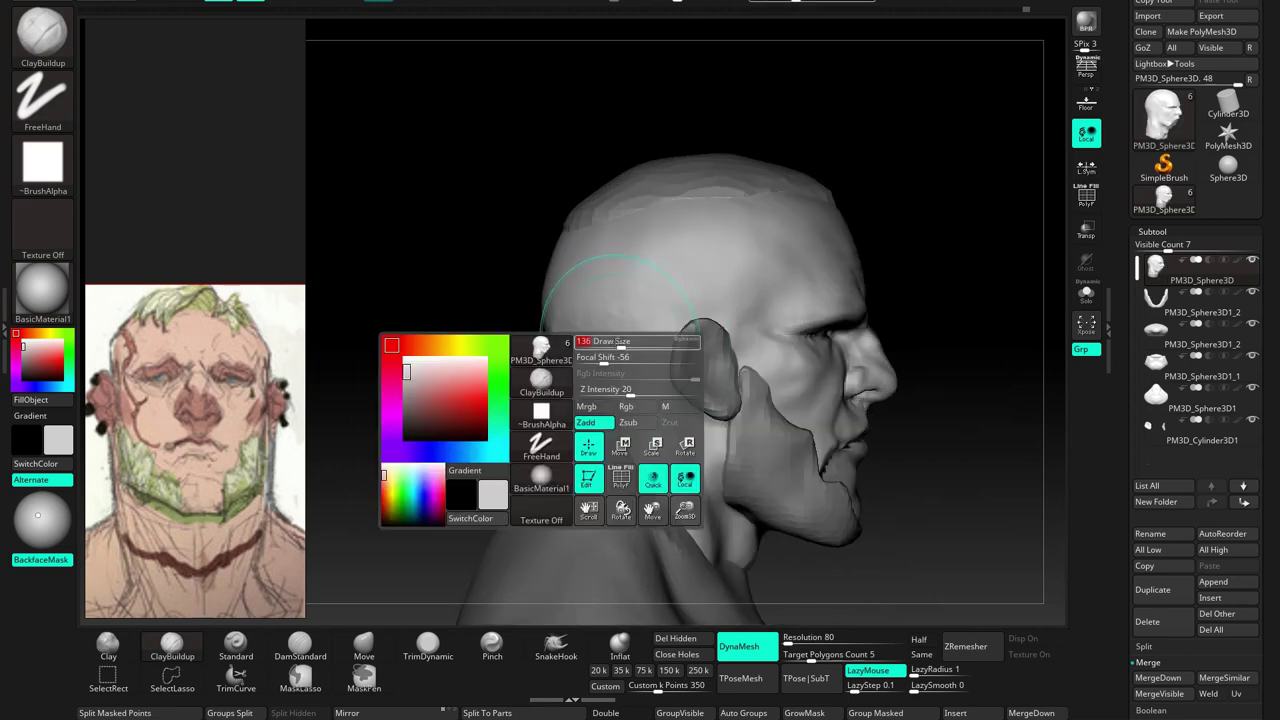
{"action": "right_click_drag", "start_coordinate": [610, 320], "coordinate": [793, 345]}
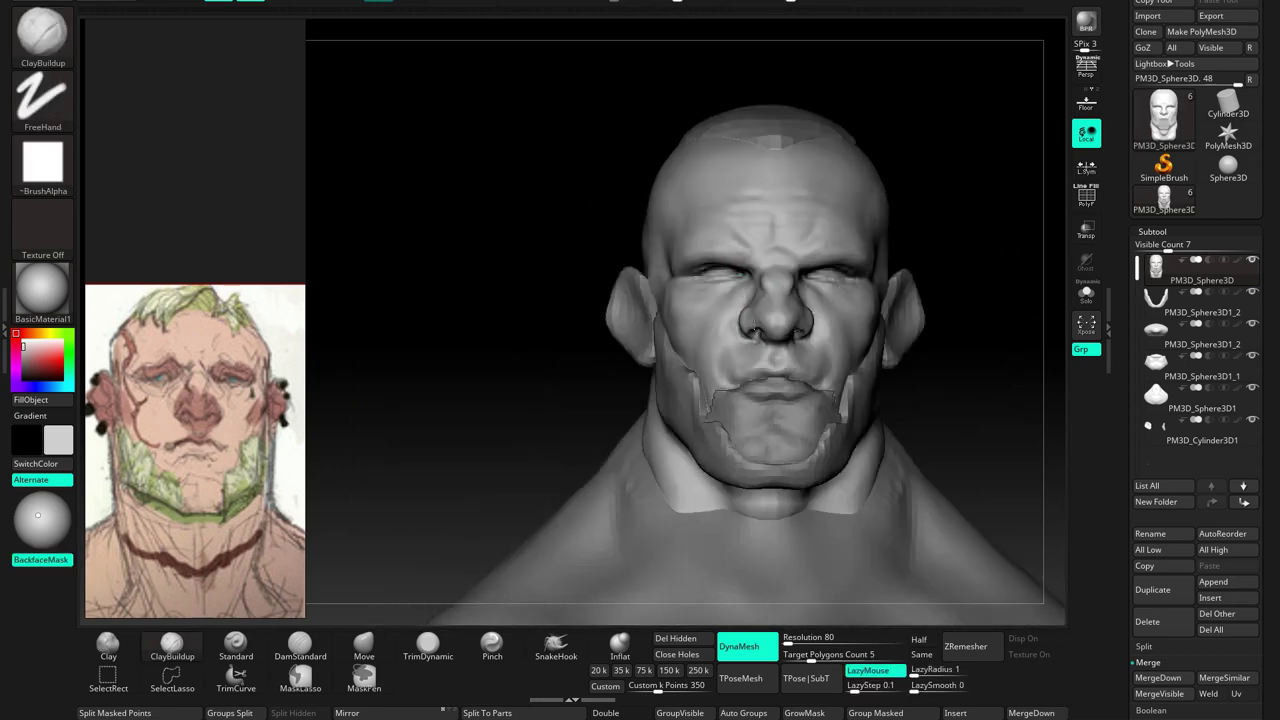
{"action": "key", "text": "b"}
{"action": "key", "text": "m"}
{"action": "key", "text": "v"}
{"action": "mouse_move", "coordinate": [660, 380]}
{"action": "right_mouse_down", "text": "alt"}
{"action": "mouse_move", "coordinate": [672, 325]}
{"action": "mouse_move", "coordinate": [744, 257]}
{"action": "mouse_move", "coordinate": [711, 330]}
{"action": "right_mouse_up", "text": "alt"}
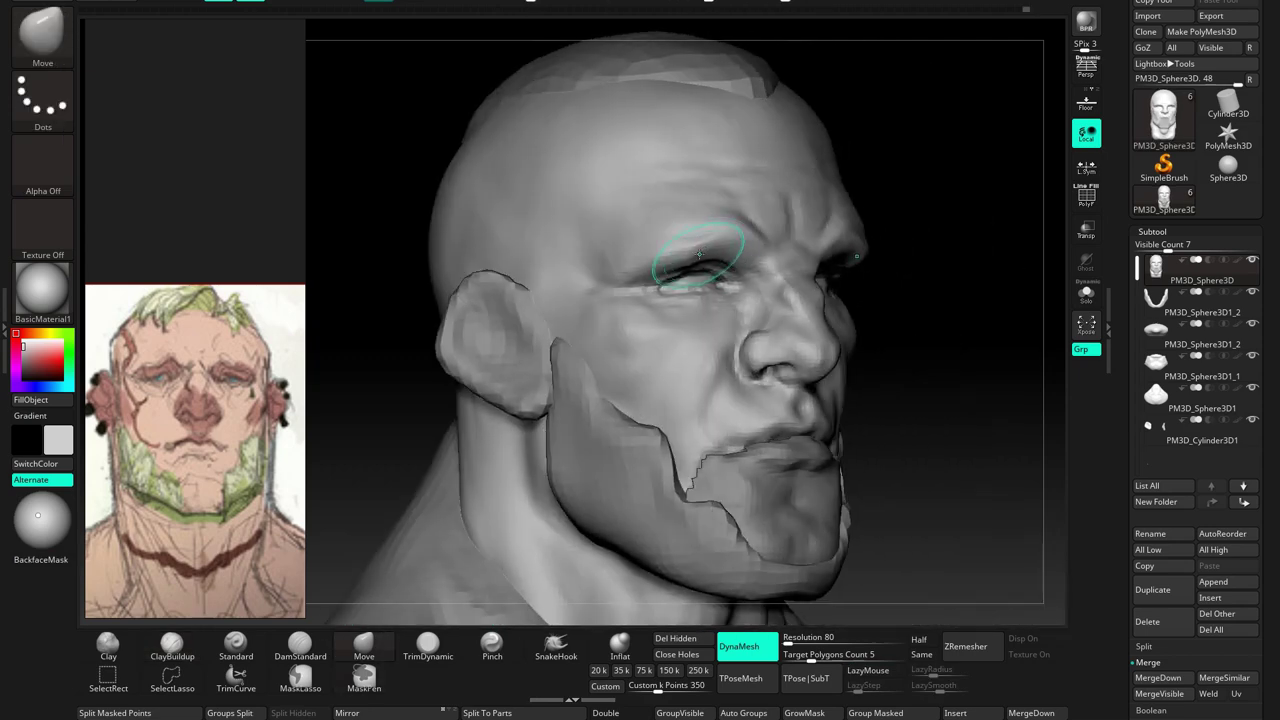
{"action": "scroll", "coordinate": [278, 413], "scroll_direction": "up", "scroll_amount": 3}
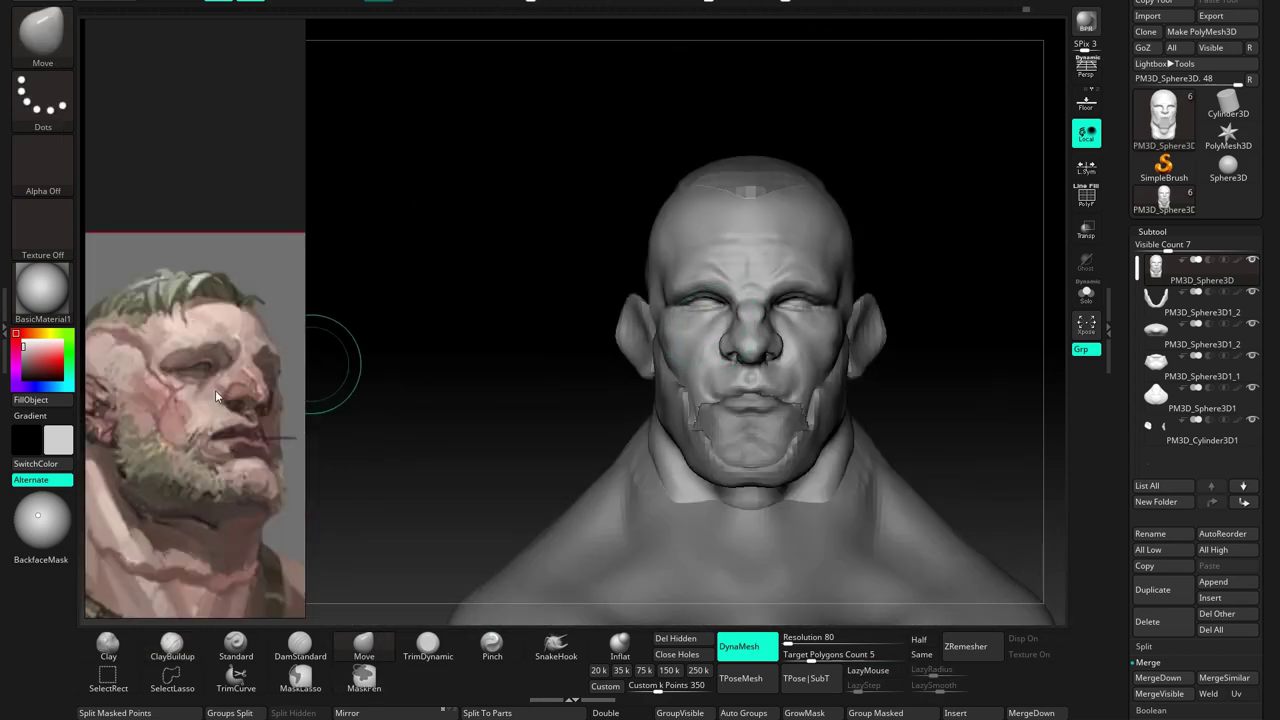
Enlarge the face in the reference painting and build up the brow with ClayBuildup
{"action": "mouse_move", "coordinate": [420, 450]}
{"action": "left_mouse_down"}
{"action": "mouse_move", "coordinate": [560, 430]}
{"action": "mouse_move", "coordinate": [700, 280]}
{"action": "left_mouse_up"}
{"action": "key", "text": "space"}
{"action": "key", "text": "b"}
{"action": "key", "text": "c"}
{"action": "key", "text": "b"}
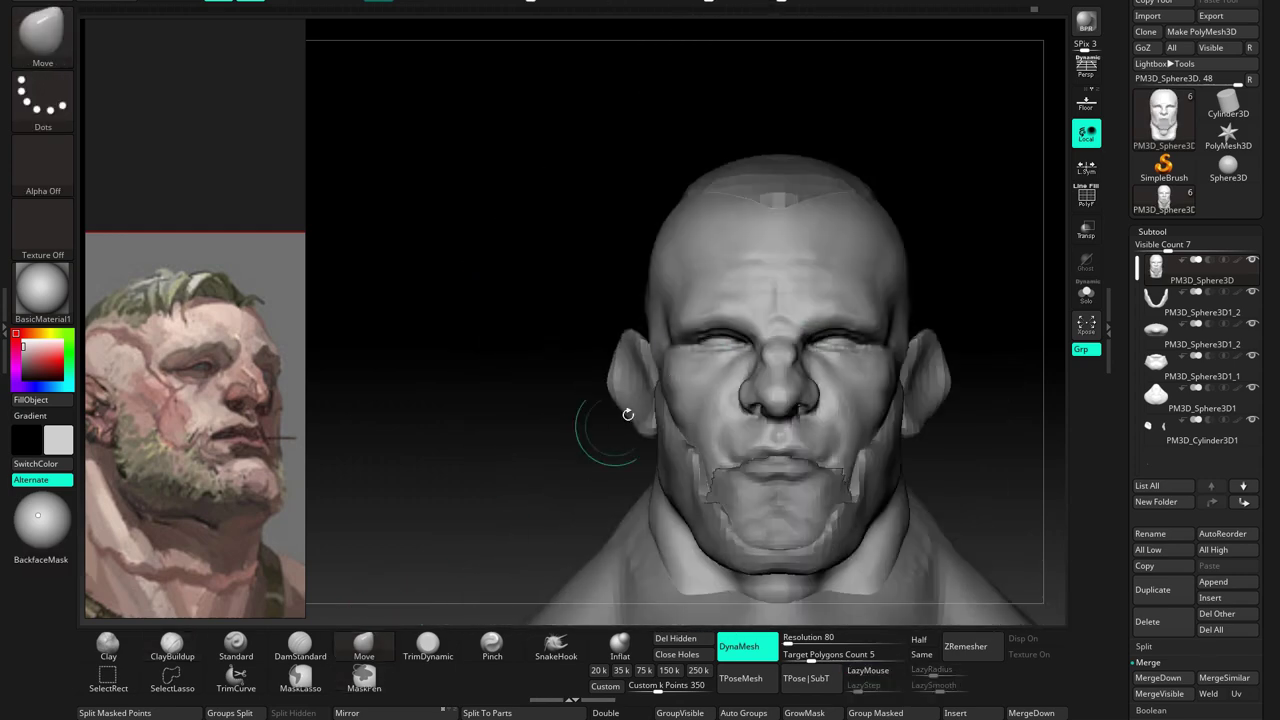
{"action": "left_click_drag", "start_coordinate": [684, 340], "coordinate": [718, 330]}
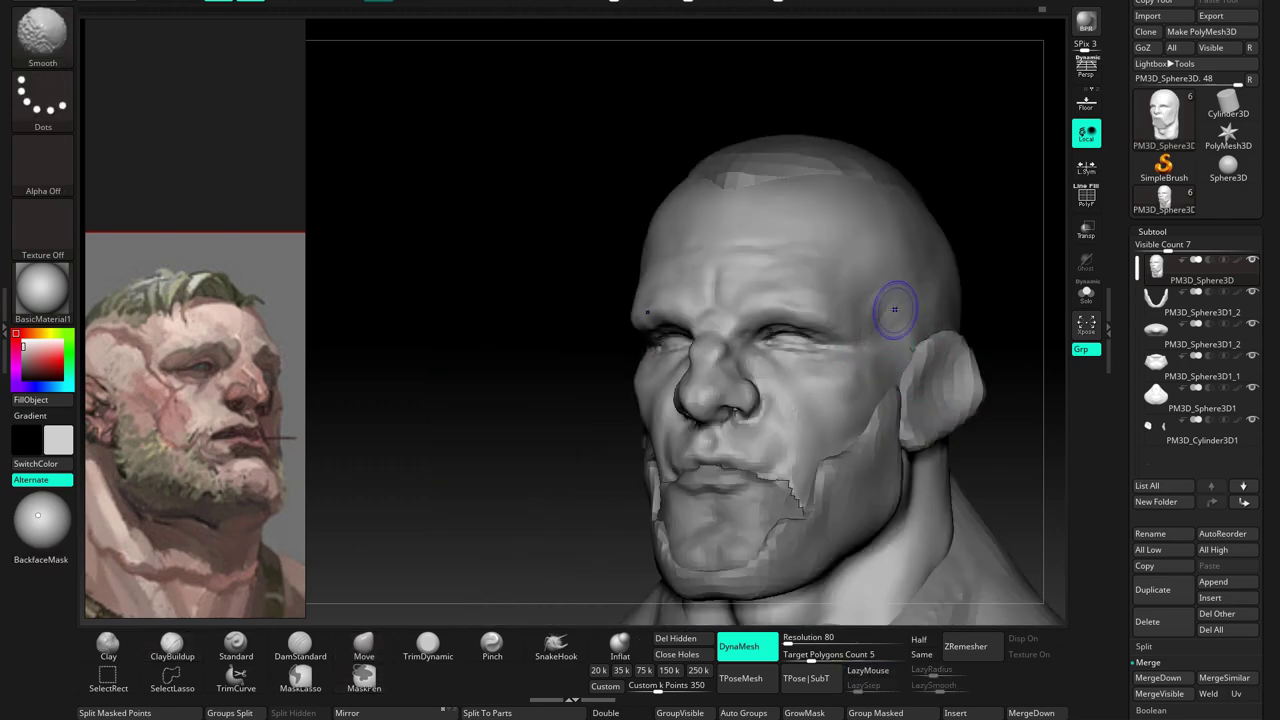
{"action": "mouse_move", "coordinate": [815, 289]}
{"action": "right_mouse_down"}
{"action": "mouse_move", "coordinate": [787, 276]}
{"action": "mouse_move", "coordinate": [686, 536]}
{"action": "right_mouse_up"}
Shape the eye area with the Move brush, zooming in on the eyes and nose
{"action": "key", "text": "b"}
{"action": "key", "text": "m"}
{"action": "key", "text": "v"}
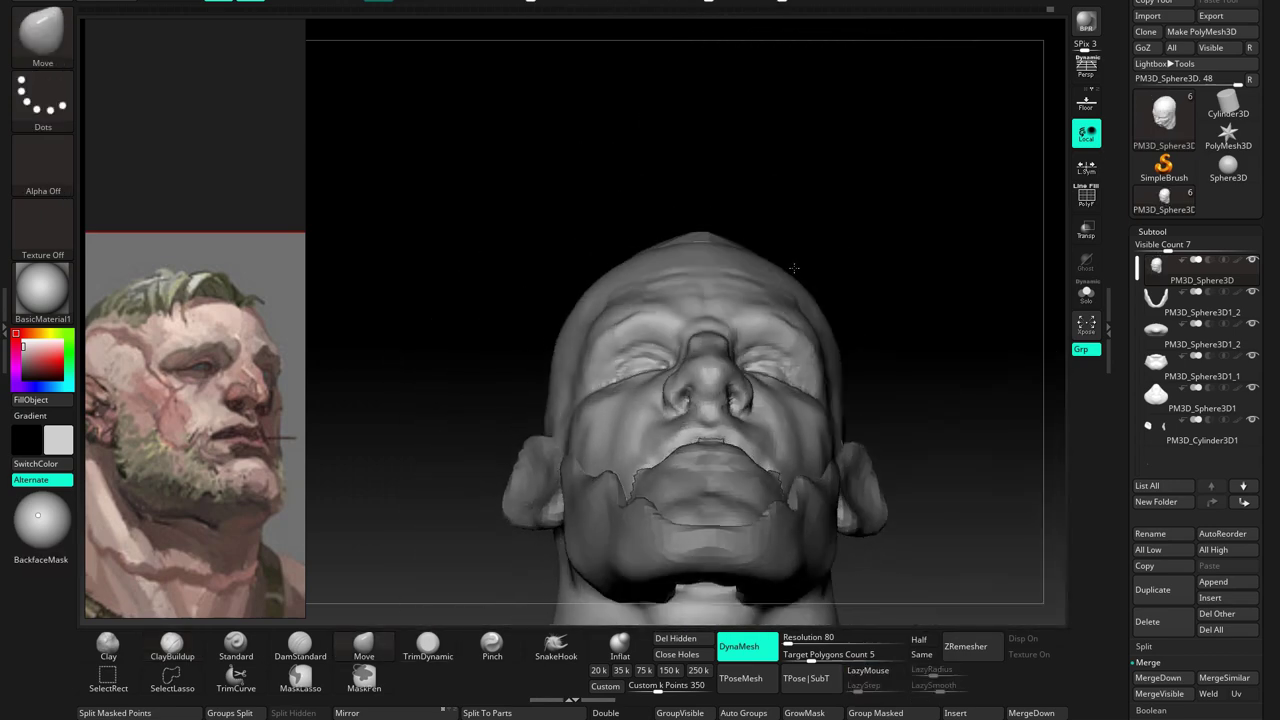
{"action": "mouse_move", "coordinate": [771, 286]}
{"action": "right_mouse_down"}
{"action": "mouse_move", "coordinate": [743, 373]}
{"action": "mouse_move", "coordinate": [746, 309]}
{"action": "mouse_move", "coordinate": [829, 386]}
{"action": "right_mouse_up"}
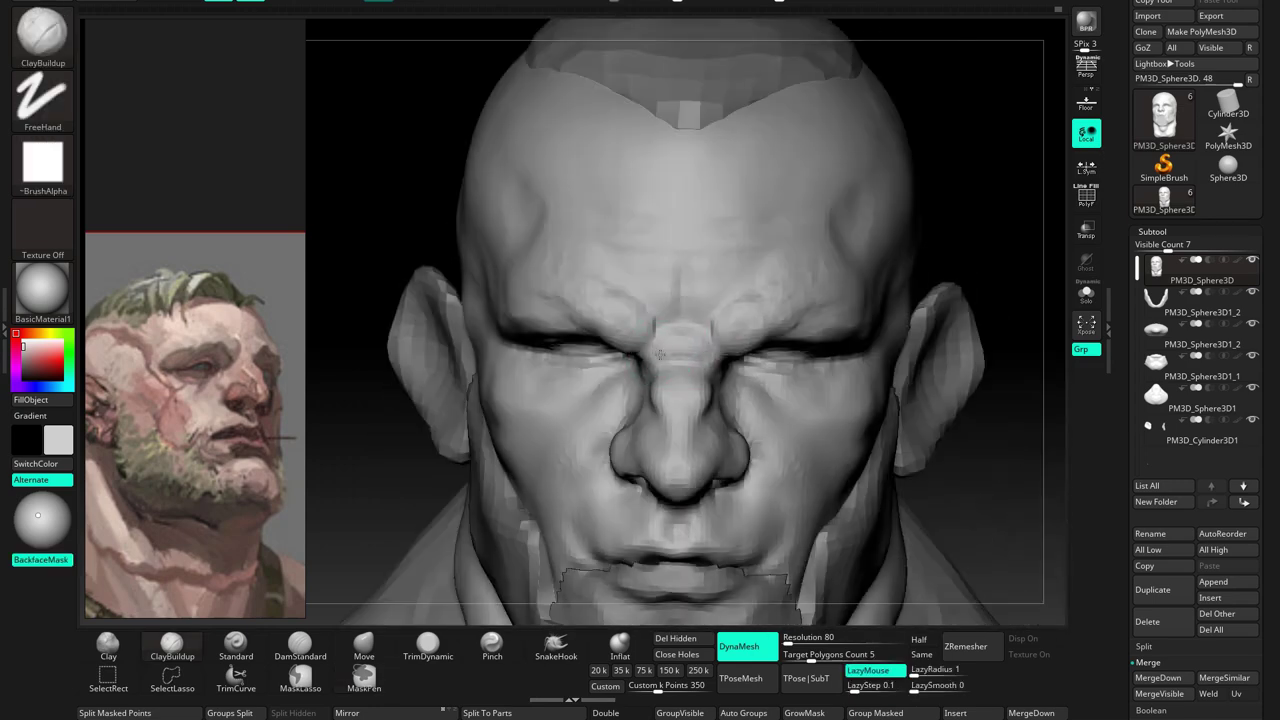
{"action": "mouse_move", "coordinate": [722, 331]}
{"action": "right_mouse_down"}
{"action": "mouse_move", "coordinate": [660, 345]}
{"action": "mouse_move", "coordinate": [757, 371]}
{"action": "mouse_move", "coordinate": [820, 336]}
{"action": "right_mouse_up"}
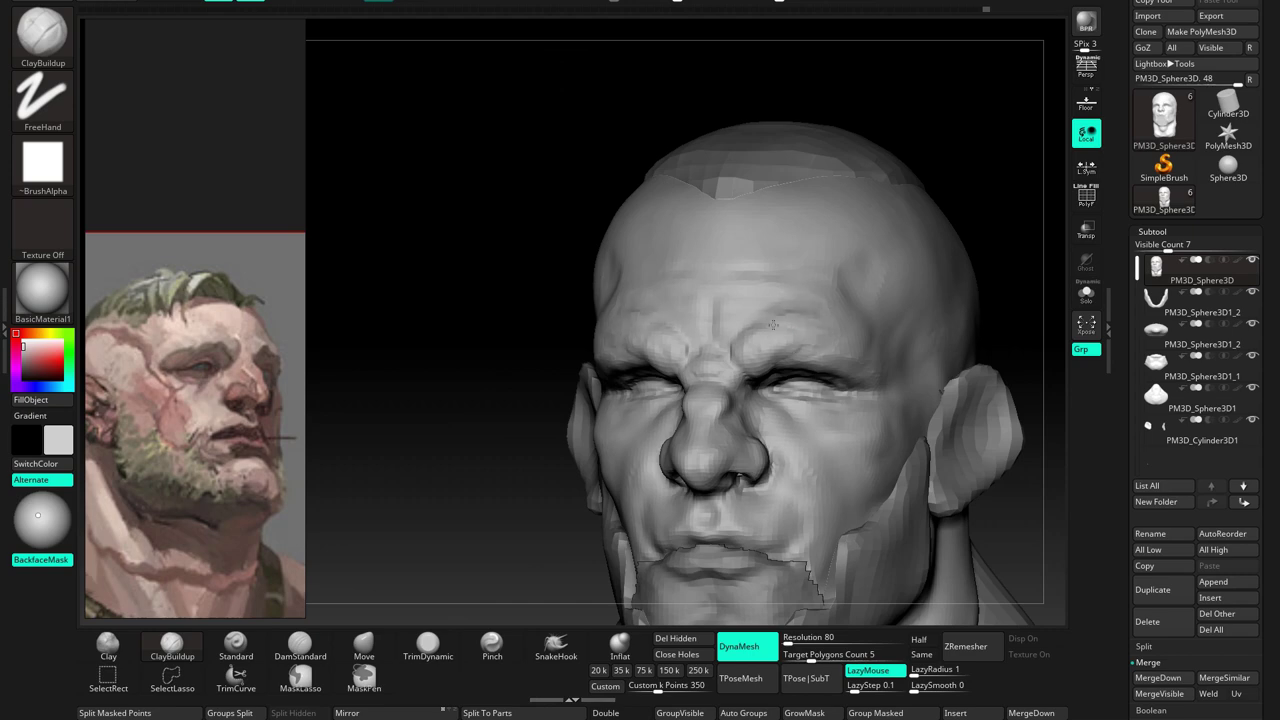
{"action": "right_click_drag", "start_coordinate": [729, 337], "coordinate": [600, 450], "text": "ctrl"}
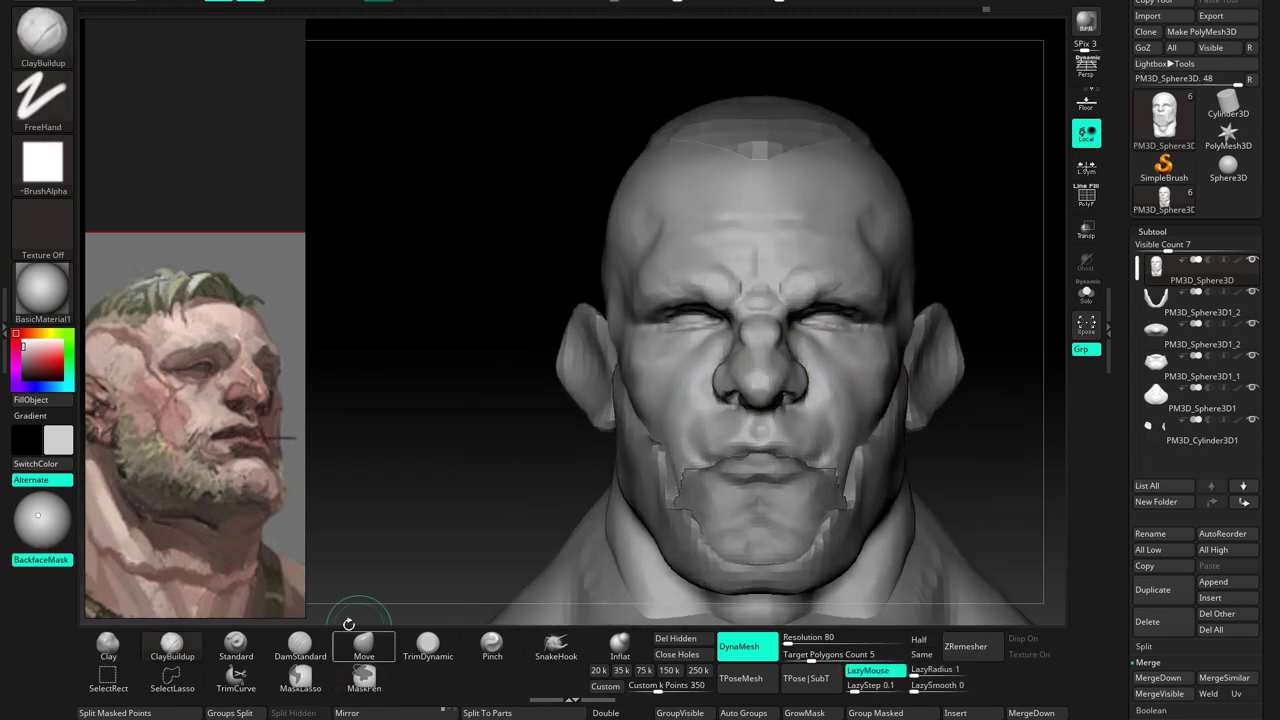
{"action": "left_click", "coordinate": [364, 645]}
{"action": "right_click_drag", "start_coordinate": [710, 327], "coordinate": [696, 327]}
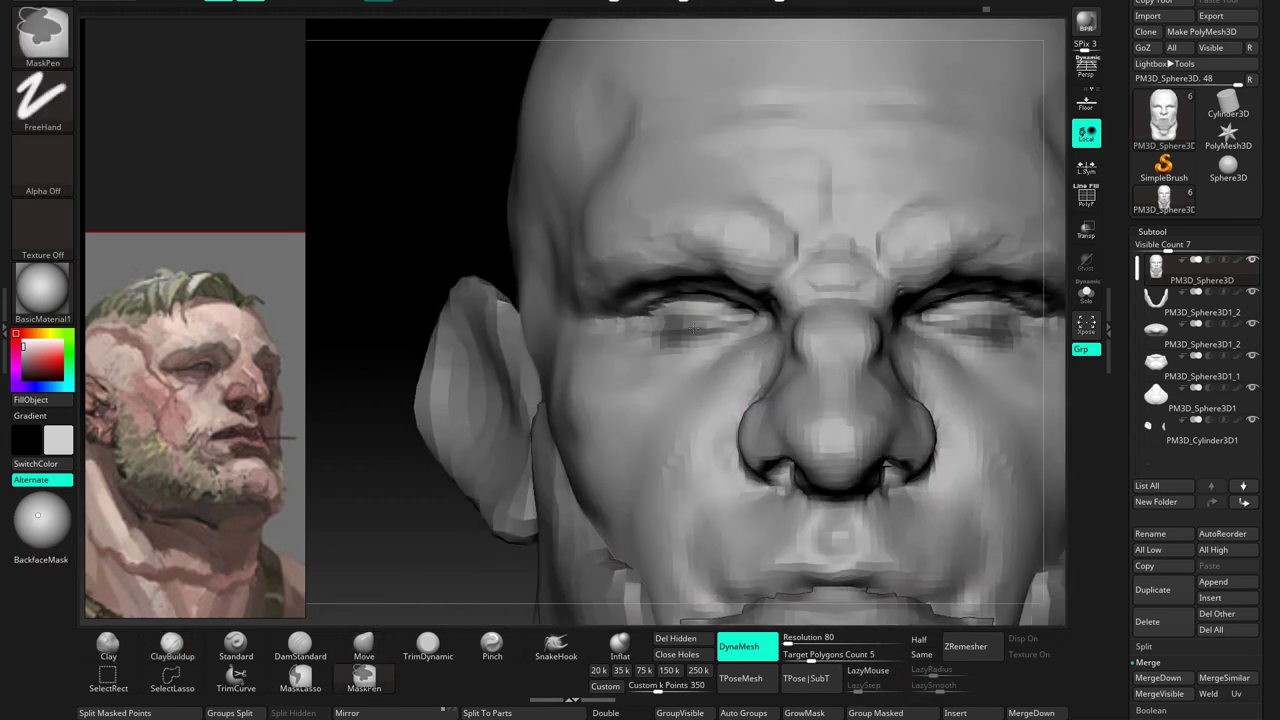
Invert and clear the eye mask, then refine with ClayBuildup from front and three-quarter views
{"action": "left_click", "coordinate": [400, 450], "text": "ctrl"}
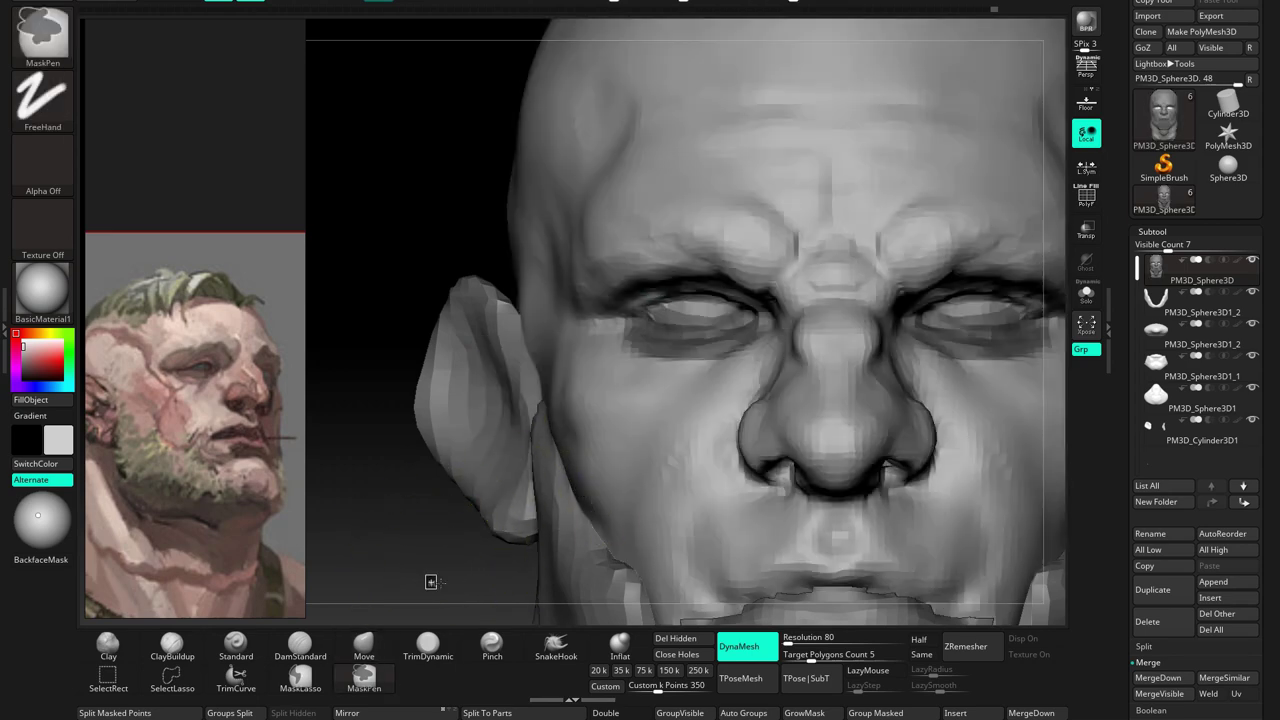
{"action": "left_click_drag", "start_coordinate": [429, 583], "coordinate": [470, 560], "text": "ctrl"}
{"action": "mouse_move", "coordinate": [659, 312]}
{"action": "right_mouse_down", "text": "ctrl"}
{"action": "mouse_move", "coordinate": [665, 340]}
{"action": "mouse_move", "coordinate": [740, 345]}
{"action": "mouse_move", "coordinate": [640, 360]}
{"action": "mouse_move", "coordinate": [610, 322]}
{"action": "mouse_move", "coordinate": [780, 432]}
{"action": "mouse_move", "coordinate": [814, 432]}
{"action": "mouse_move", "coordinate": [786, 294]}
{"action": "mouse_move", "coordinate": [796, 247]}
{"action": "right_mouse_up", "text": "ctrl"}
{"action": "key", "text": "b"}
{"action": "key", "text": "c"}
{"action": "key", "text": "b"}
{"action": "mouse_move", "coordinate": [706, 253]}
{"action": "right_mouse_down"}
{"action": "mouse_move", "coordinate": [846, 313]}
{"action": "mouse_move", "coordinate": [829, 270]}
{"action": "mouse_move", "coordinate": [885, 283]}
{"action": "mouse_move", "coordinate": [760, 280]}
{"action": "right_mouse_up"}
{"action": "left_click_drag", "start_coordinate": [706, 276], "coordinate": [748, 278], "text": "shift"}
{"action": "mouse_move", "coordinate": [737, 277]}
{"action": "right_mouse_down"}
{"action": "mouse_move", "coordinate": [749, 409]}
{"action": "mouse_move", "coordinate": [886, 241]}
{"action": "mouse_move", "coordinate": [891, 286]}
{"action": "mouse_move", "coordinate": [851, 249]}
{"action": "mouse_move", "coordinate": [748, 338]}
{"action": "mouse_move", "coordinate": [668, 345]}
{"action": "mouse_move", "coordinate": [640, 370]}
{"action": "mouse_move", "coordinate": [827, 391]}
{"action": "mouse_move", "coordinate": [910, 316]}
{"action": "mouse_move", "coordinate": [857, 286]}
{"action": "mouse_move", "coordinate": [880, 268]}
{"action": "right_mouse_up"}
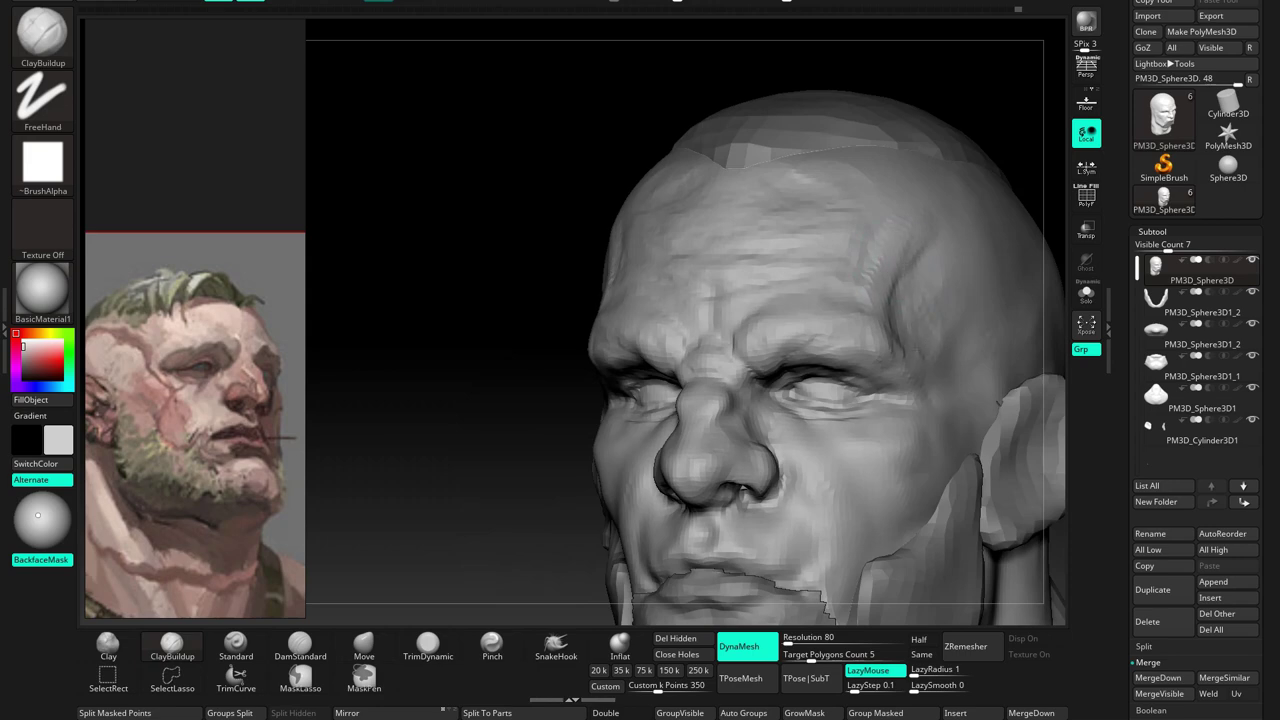
{"action": "mouse_move", "coordinate": [893, 270]}
{"action": "right_mouse_down"}
{"action": "mouse_move", "coordinate": [909, 386]}
{"action": "mouse_move", "coordinate": [793, 289]}
{"action": "mouse_move", "coordinate": [891, 282]}
{"action": "mouse_move", "coordinate": [826, 265]}
{"action": "right_mouse_up"}
Smooth the forehead and resize the brush from front and three-quarter views
{"action": "mouse_move", "coordinate": [920, 270]}
{"action": "right_mouse_down", "text": "shift"}
{"action": "mouse_move", "coordinate": [789, 279]}
{"action": "mouse_move", "coordinate": [780, 330]}
{"action": "right_mouse_up", "text": "shift"}
{"action": "left_click", "coordinate": [364, 648]}
{"action": "key", "text": "space"}
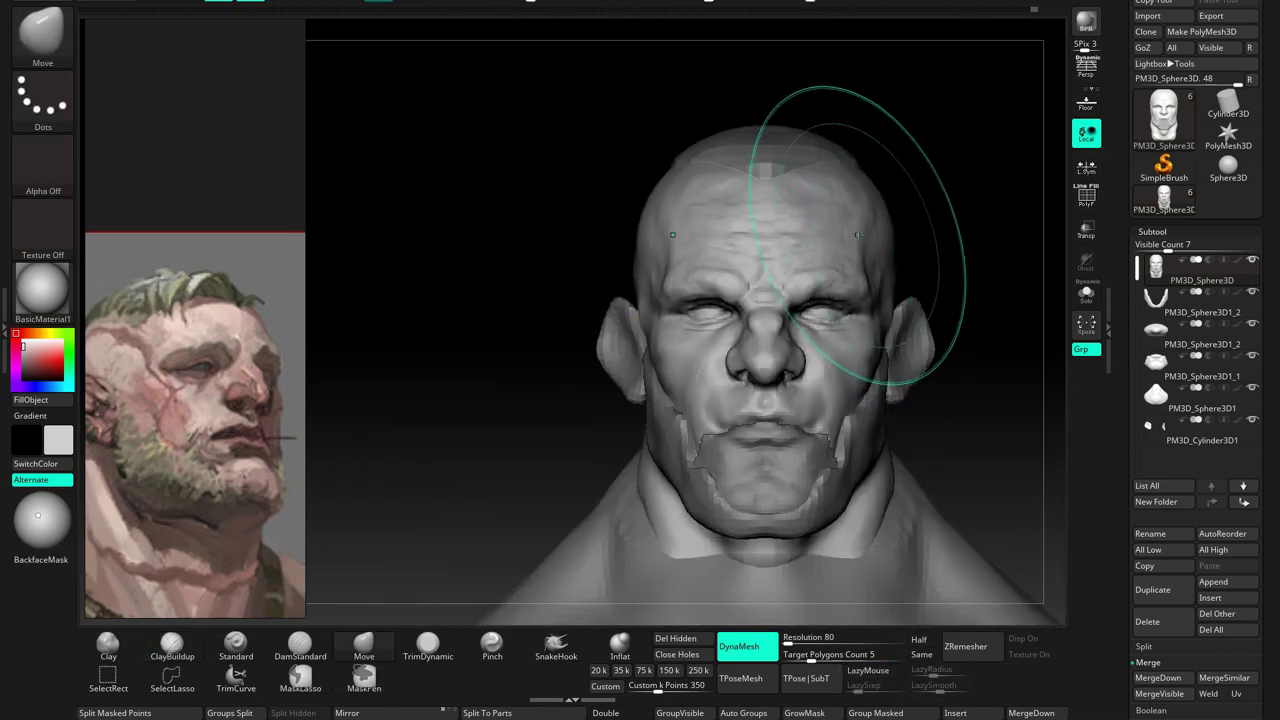
{"action": "key", "text": "space"}
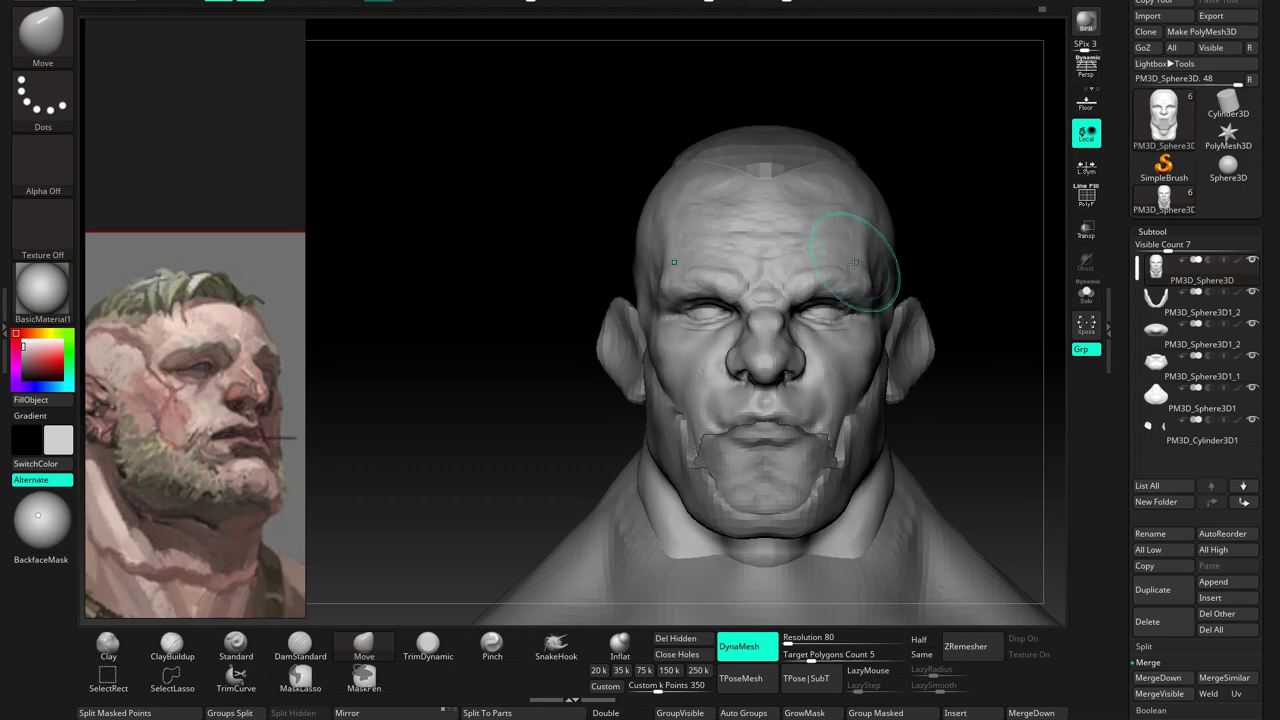
{"action": "left_click_drag", "start_coordinate": [857, 250], "coordinate": [871, 258], "text": "shift"}
{"action": "mouse_move", "coordinate": [857, 290]}
{"action": "right_mouse_down"}
{"action": "mouse_move", "coordinate": [857, 229]}
{"action": "mouse_move", "coordinate": [900, 357]}
{"action": "mouse_move", "coordinate": [833, 297]}
{"action": "right_mouse_up"}
{"action": "key", "text": "space"}
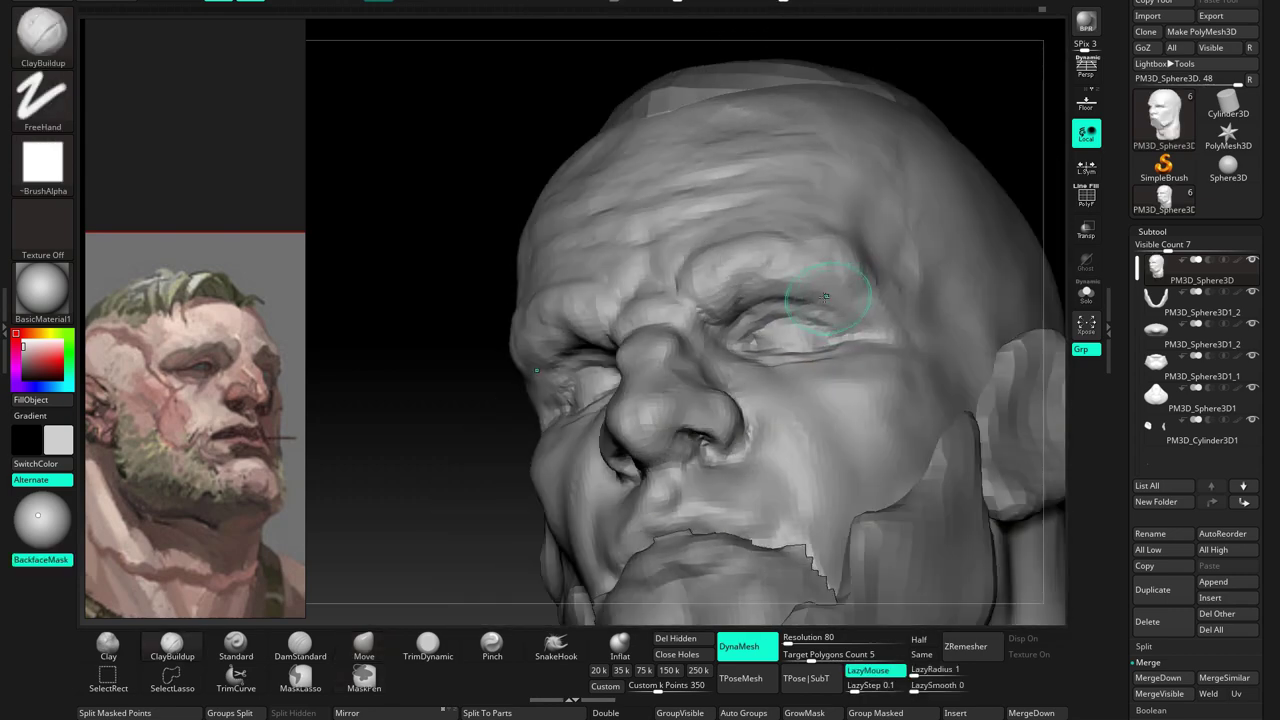
{"action": "mouse_move", "coordinate": [888, 336]}
{"action": "right_mouse_down", "text": "shift"}
{"action": "mouse_move", "coordinate": [857, 300]}
{"action": "mouse_move", "coordinate": [866, 320]}
{"action": "mouse_move", "coordinate": [840, 357]}
{"action": "mouse_move", "coordinate": [866, 363]}
{"action": "mouse_move", "coordinate": [655, 363]}
{"action": "mouse_move", "coordinate": [860, 360]}
{"action": "mouse_move", "coordinate": [800, 350]}
{"action": "mouse_move", "coordinate": [740, 360]}
{"action": "mouse_move", "coordinate": [749, 389]}
{"action": "mouse_move", "coordinate": [683, 380]}
{"action": "right_mouse_up", "text": "shift"}
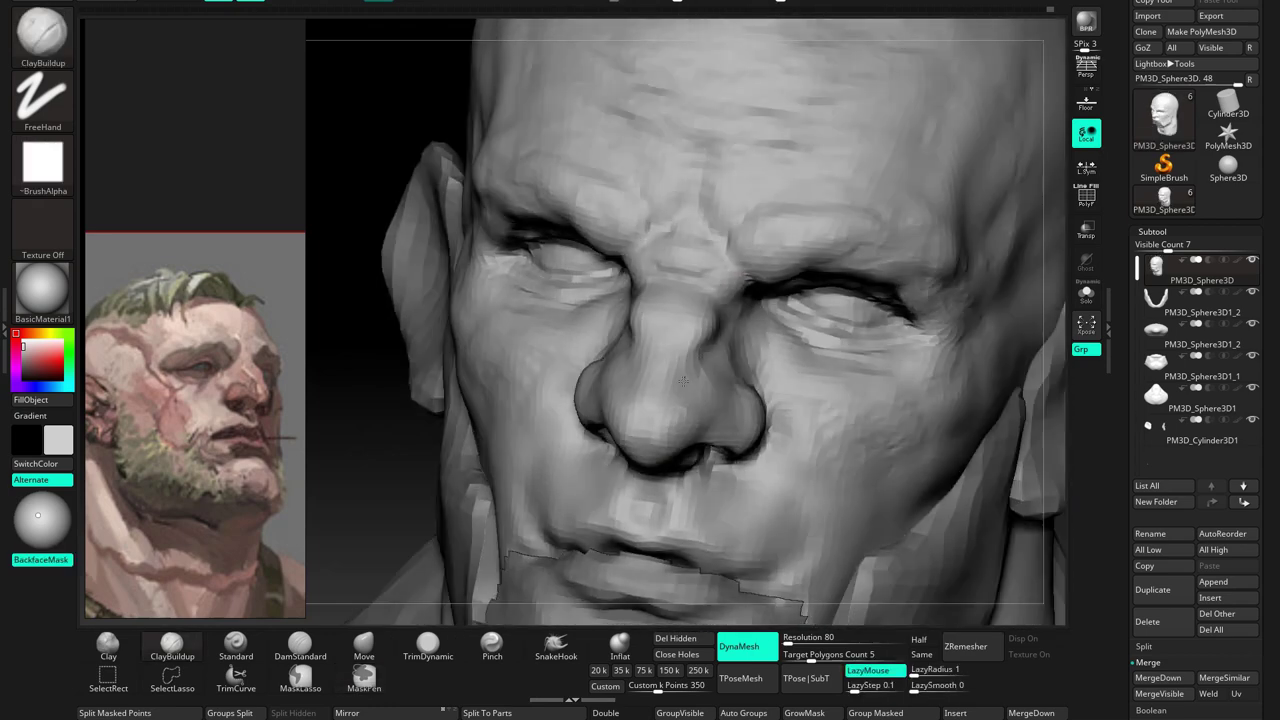
Cut creases with DamStandard and LazyMouse, then build them up with ClayBuildup
{"action": "mouse_move", "coordinate": [711, 325]}
{"action": "right_mouse_down"}
{"action": "mouse_move", "coordinate": [690, 360]}
{"action": "mouse_move", "coordinate": [763, 430]}
{"action": "mouse_move", "coordinate": [750, 430]}
{"action": "mouse_move", "coordinate": [881, 357]}
{"action": "mouse_move", "coordinate": [878, 381]}
{"action": "mouse_move", "coordinate": [862, 293]}
{"action": "mouse_move", "coordinate": [830, 290]}
{"action": "mouse_move", "coordinate": [748, 357]}
{"action": "mouse_move", "coordinate": [771, 357]}
{"action": "mouse_move", "coordinate": [813, 297]}
{"action": "mouse_move", "coordinate": [848, 297]}
{"action": "mouse_move", "coordinate": [804, 312]}
{"action": "mouse_move", "coordinate": [777, 278]}
{"action": "mouse_move", "coordinate": [754, 290]}
{"action": "mouse_move", "coordinate": [814, 343]}
{"action": "mouse_move", "coordinate": [757, 329]}
{"action": "mouse_move", "coordinate": [514, 528]}
{"action": "right_mouse_up"}
{"action": "key", "text": "b"}
{"action": "key", "text": "d"}
{"action": "key", "text": "s"}
{"action": "key", "text": "l"}
{"action": "key", "text": "b"}
{"action": "key", "text": "c"}
{"action": "key", "text": "b"}
{"action": "key", "text": "space"}
Carve more wrinkles with DamStandard and nudge forms with Move around the eyes
{"action": "key", "text": "b"}
{"action": "key", "text": "d"}
{"action": "key", "text": "s"}
{"action": "key", "text": "b"}
{"action": "key", "text": "m"}
{"action": "key", "text": "v"}
{"action": "key", "text": "space"}
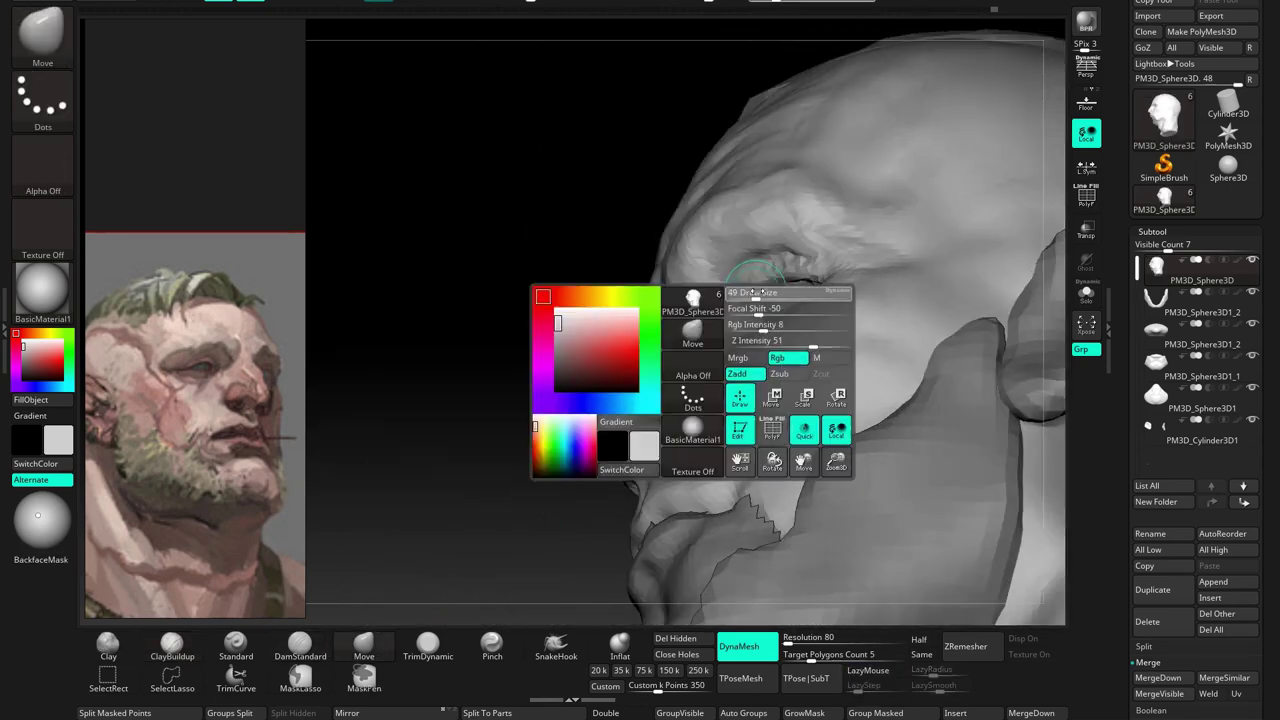
{"action": "mouse_move", "coordinate": [749, 271]}
{"action": "right_mouse_down"}
{"action": "mouse_move", "coordinate": [796, 290]}
{"action": "mouse_move", "coordinate": [796, 254]}
{"action": "mouse_move", "coordinate": [776, 360]}
{"action": "mouse_move", "coordinate": [743, 381]}
{"action": "mouse_move", "coordinate": [764, 434]}
{"action": "mouse_move", "coordinate": [786, 260]}
{"action": "mouse_move", "coordinate": [773, 344]}
{"action": "mouse_move", "coordinate": [743, 289]}
{"action": "right_mouse_up"}
Add further ClayBuildup on the brow while orbiting around the head
{"action": "mouse_move", "coordinate": [806, 352]}
{"action": "right_mouse_down", "text": "shift"}
{"action": "mouse_move", "coordinate": [822, 362]}
{"action": "mouse_move", "coordinate": [700, 380]}
{"action": "mouse_move", "coordinate": [760, 380]}
{"action": "mouse_move", "coordinate": [456, 577]}
{"action": "right_mouse_up", "text": "shift"}
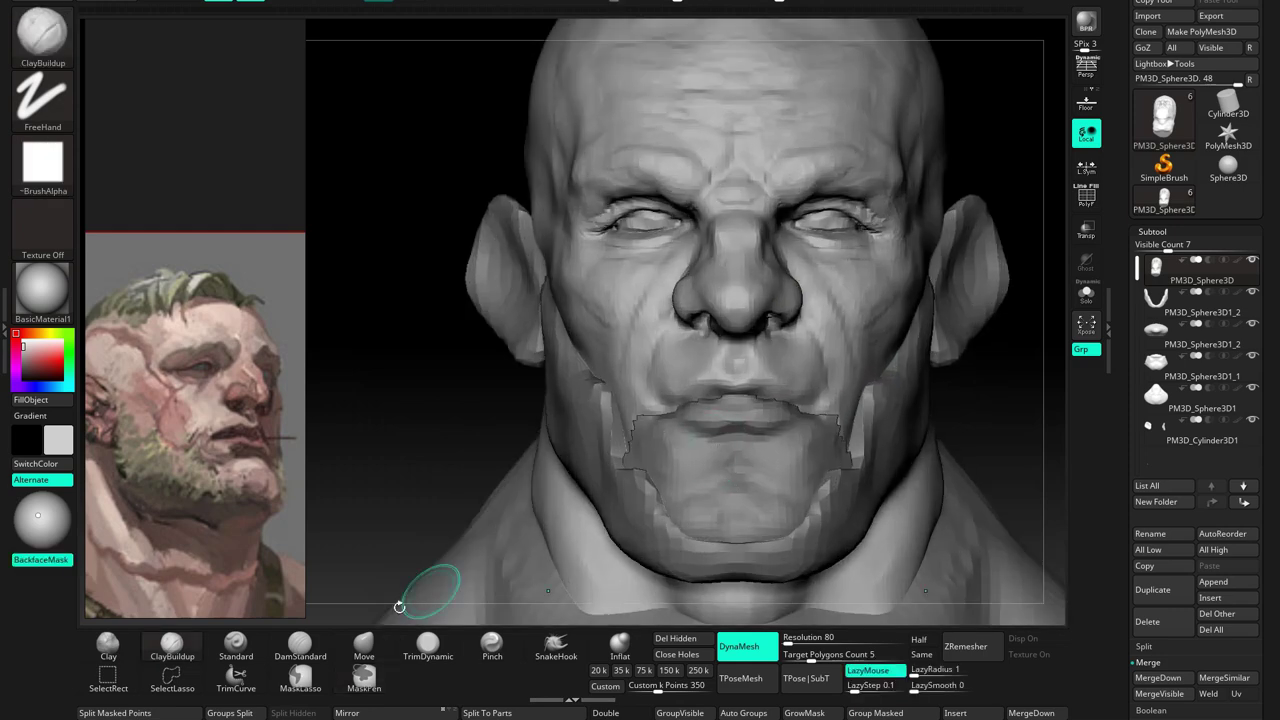
{"action": "mouse_move", "coordinate": [790, 401]}
{"action": "right_mouse_down"}
{"action": "mouse_move", "coordinate": [709, 309]}
{"action": "mouse_move", "coordinate": [757, 357]}
{"action": "mouse_move", "coordinate": [800, 360]}
{"action": "mouse_move", "coordinate": [872, 318]}
{"action": "mouse_move", "coordinate": [760, 330]}
{"action": "mouse_move", "coordinate": [700, 380]}
{"action": "mouse_move", "coordinate": [648, 343]}
{"action": "mouse_move", "coordinate": [700, 350]}
{"action": "mouse_move", "coordinate": [660, 350]}
{"action": "mouse_move", "coordinate": [615, 314]}
{"action": "mouse_move", "coordinate": [586, 357]}
{"action": "mouse_move", "coordinate": [831, 370]}
{"action": "mouse_move", "coordinate": [920, 400]}
{"action": "right_mouse_up"}
{"action": "key", "text": "b"}
{"action": "key", "text": "c"}
{"action": "key", "text": "b"}
{"action": "type", "text": "56"}
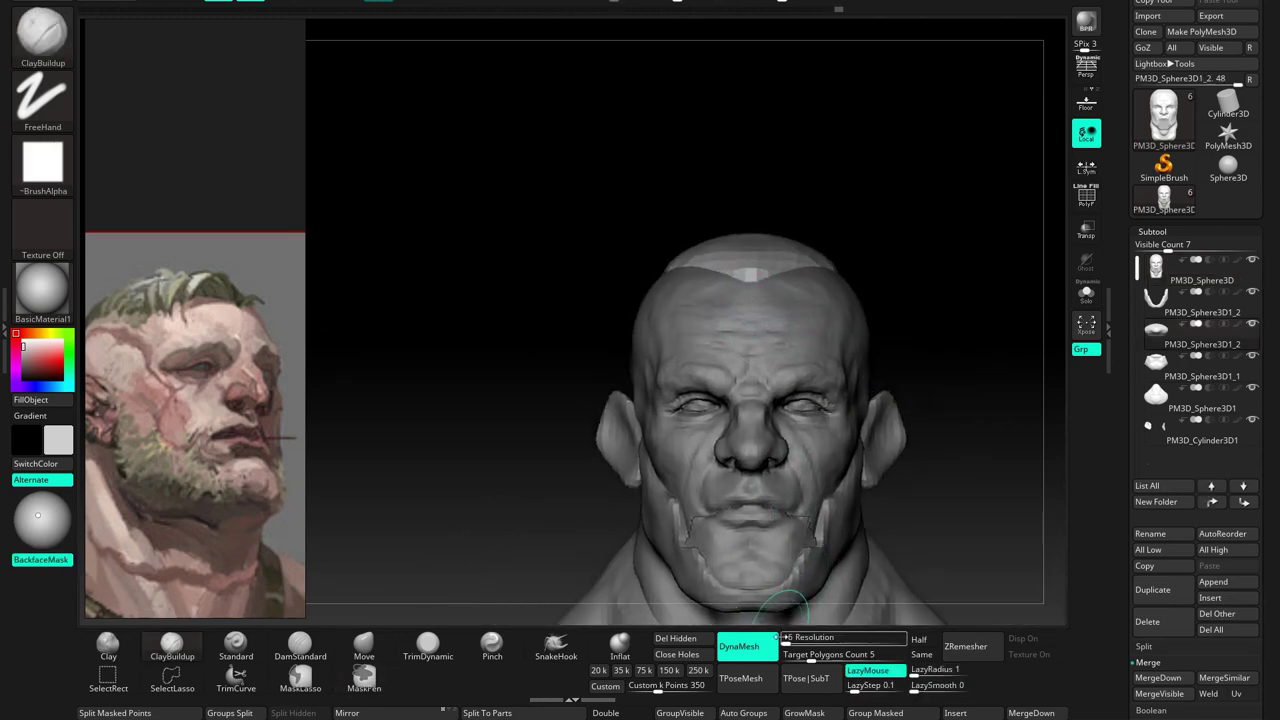
{"action": "right_click_drag", "start_coordinate": [948, 323], "coordinate": [736, 320]}
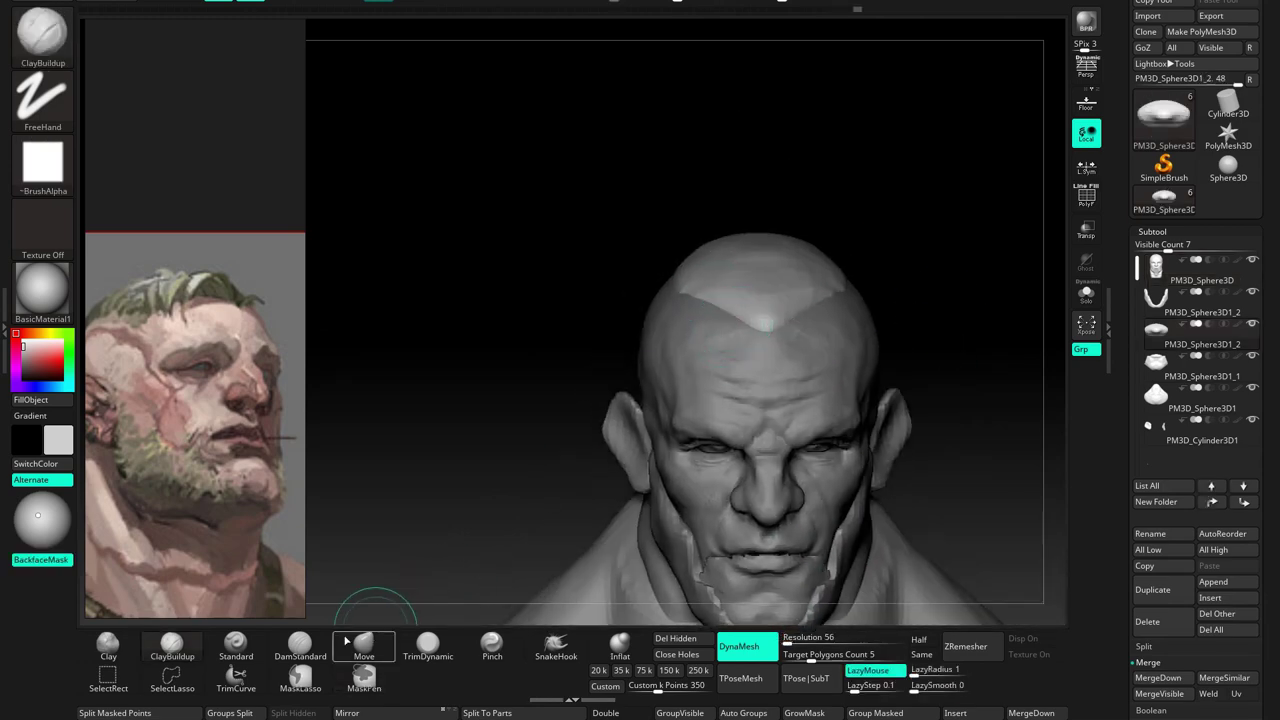
Pull spiky strands up from the scalp hair piece with SnakeHook
{"action": "left_click", "coordinate": [556, 648]}
{"action": "mouse_move", "coordinate": [743, 314]}
{"action": "right_mouse_down"}
{"action": "mouse_move", "coordinate": [710, 323]}
{"action": "mouse_move", "coordinate": [737, 338]}
{"action": "mouse_move", "coordinate": [730, 268]}
{"action": "right_mouse_up"}
{"action": "left_click_drag", "start_coordinate": [730, 268], "coordinate": [670, 288]}
{"action": "mouse_move", "coordinate": [740, 275]}
{"action": "right_mouse_down"}
{"action": "mouse_move", "coordinate": [782, 267]}
{"action": "mouse_move", "coordinate": [800, 280]}
{"action": "mouse_move", "coordinate": [751, 294]}
{"action": "mouse_move", "coordinate": [795, 283]}
{"action": "right_mouse_up"}
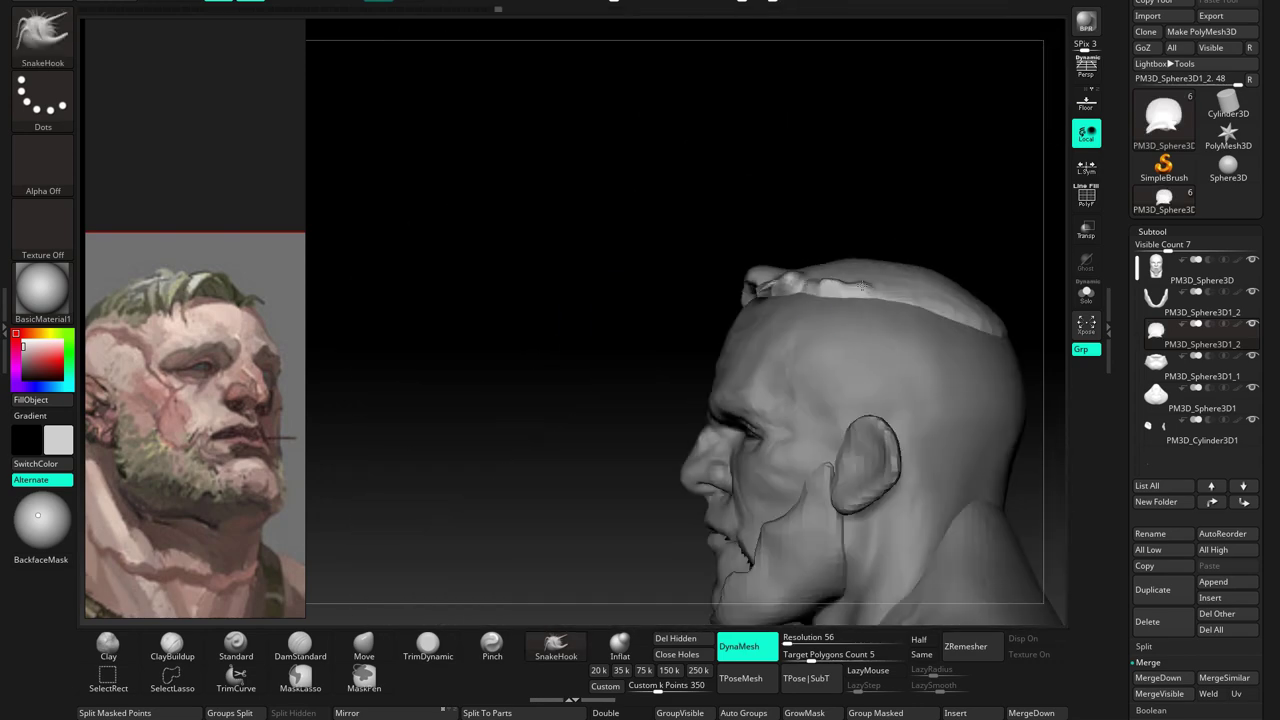
{"action": "right_click_drag", "start_coordinate": [862, 287], "coordinate": [785, 345]}
{"action": "right_click_drag", "start_coordinate": [839, 404], "coordinate": [852, 338]}
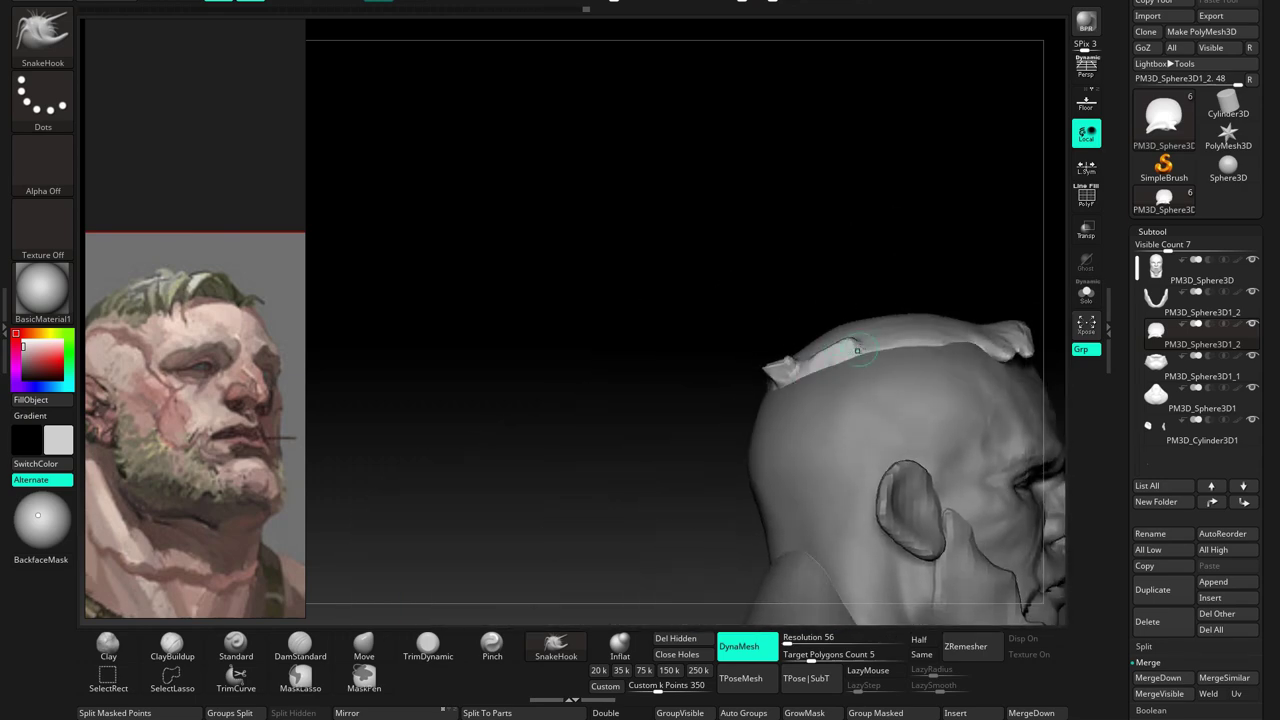
{"action": "mouse_move", "coordinate": [973, 337]}
{"action": "right_mouse_down"}
{"action": "mouse_move", "coordinate": [870, 316]}
{"action": "mouse_move", "coordinate": [792, 369]}
{"action": "mouse_move", "coordinate": [782, 407]}
{"action": "right_mouse_up"}
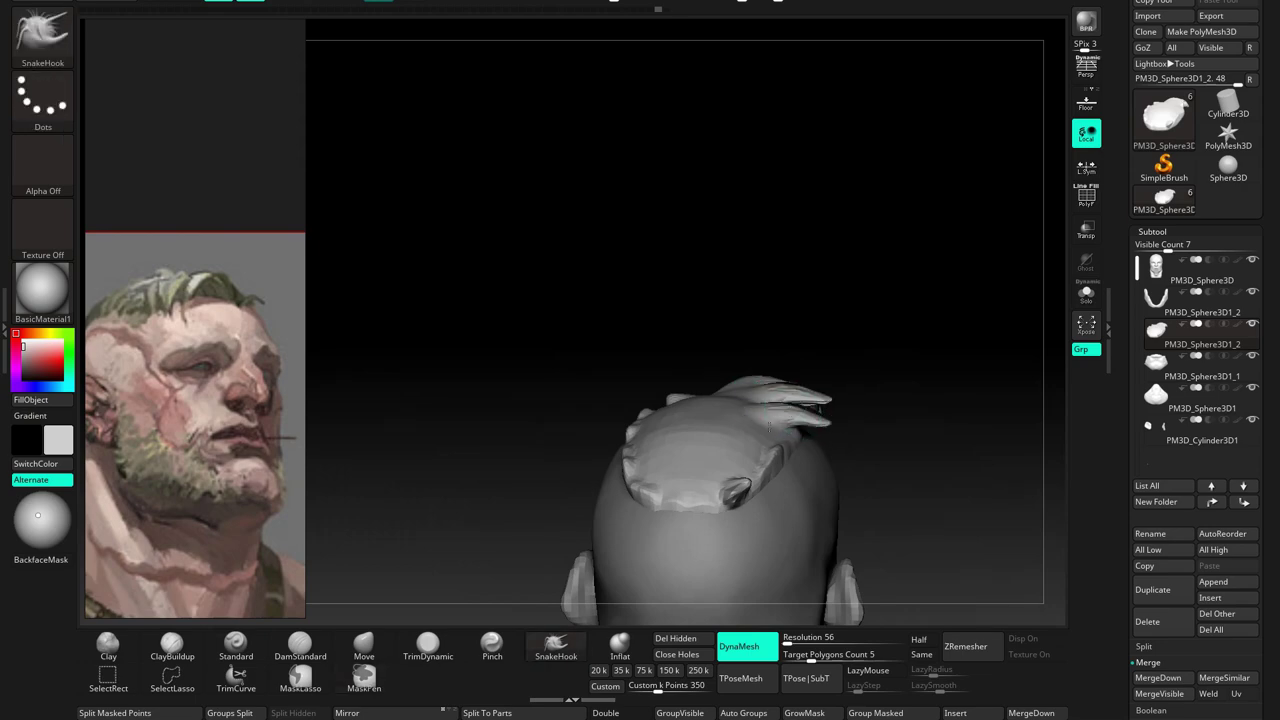
{"action": "right_click", "coordinate": [770, 425]}
{"action": "mouse_move", "coordinate": [770, 425]}
{"action": "right_mouse_down"}
{"action": "mouse_move", "coordinate": [808, 355]}
{"action": "mouse_move", "coordinate": [710, 400]}
{"action": "mouse_move", "coordinate": [677, 243]}
{"action": "mouse_move", "coordinate": [659, 342]}
{"action": "right_mouse_up"}
Push the front of the hair crest into shape with the Move brush
{"action": "key", "text": "b"}
{"action": "key", "text": "m"}
{"action": "key", "text": "v"}
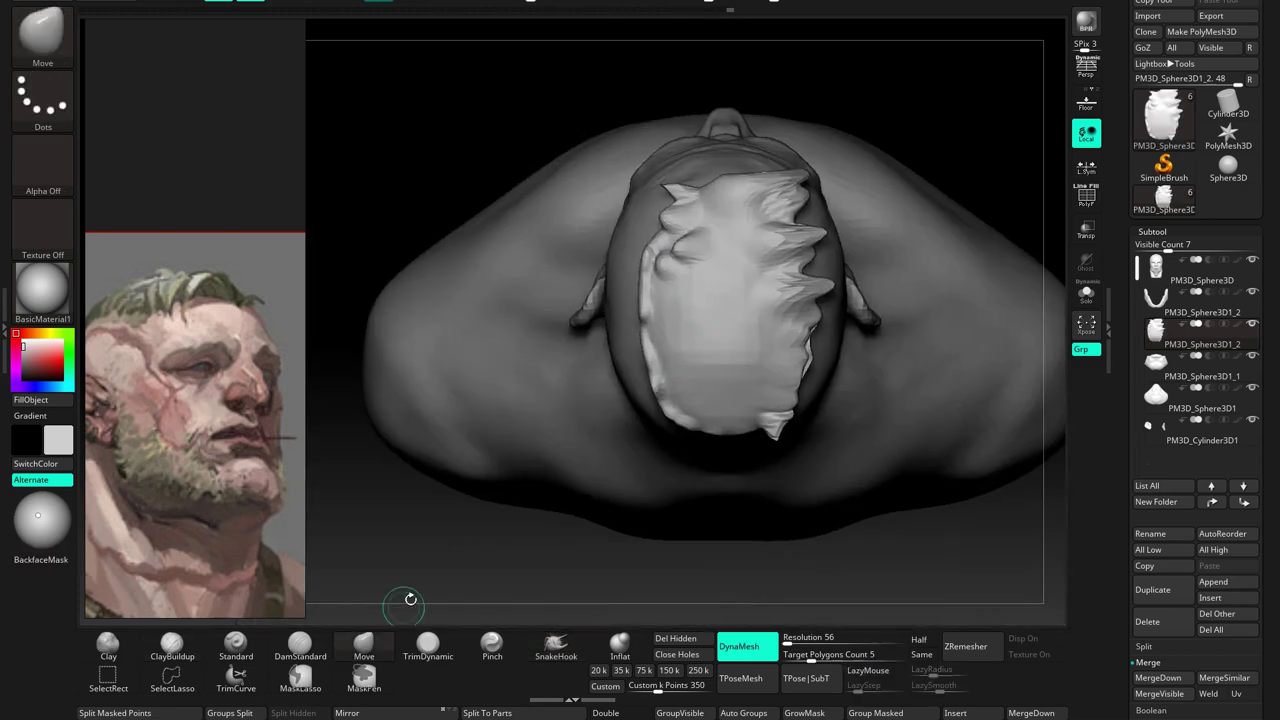
{"action": "right_click_drag", "start_coordinate": [779, 357], "coordinate": [697, 343]}
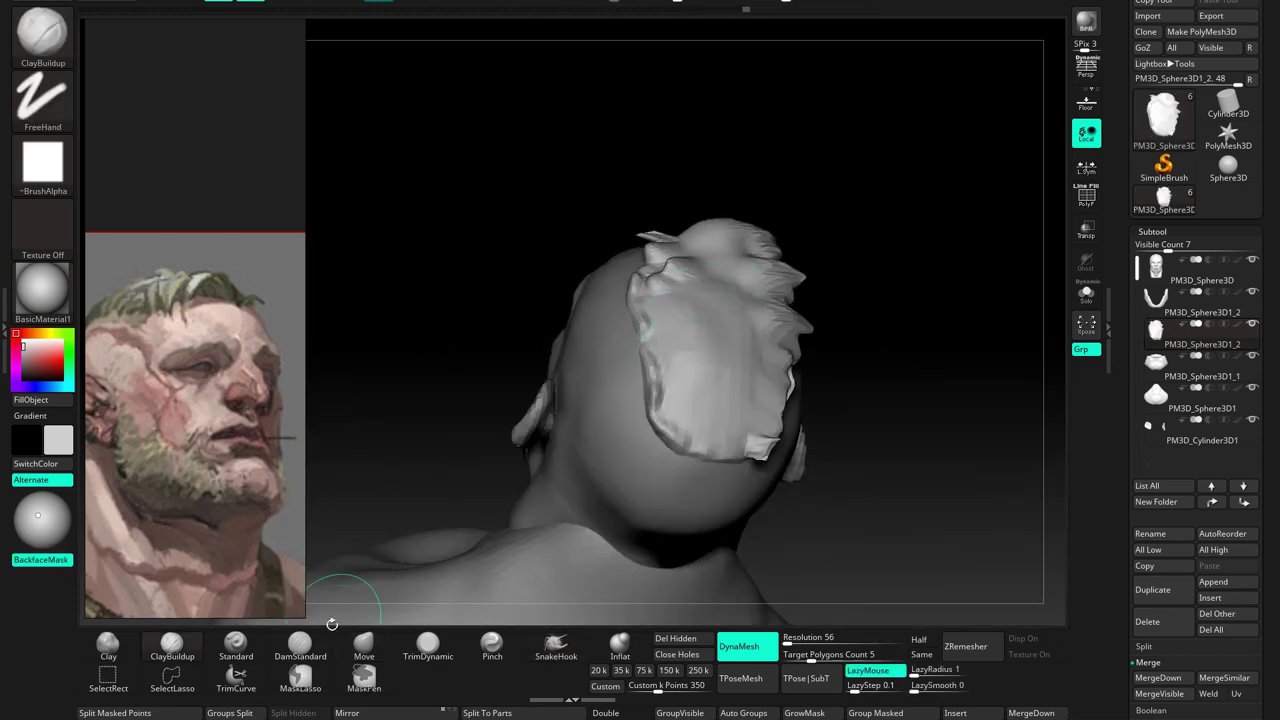
{"action": "key", "text": "b"}
{"action": "key", "text": "d"}
{"action": "key", "text": "s"}
{"action": "right_click_drag", "start_coordinate": [331, 624], "coordinate": [736, 292]}
{"action": "right_click_drag", "start_coordinate": [672, 339], "coordinate": [762, 357]}
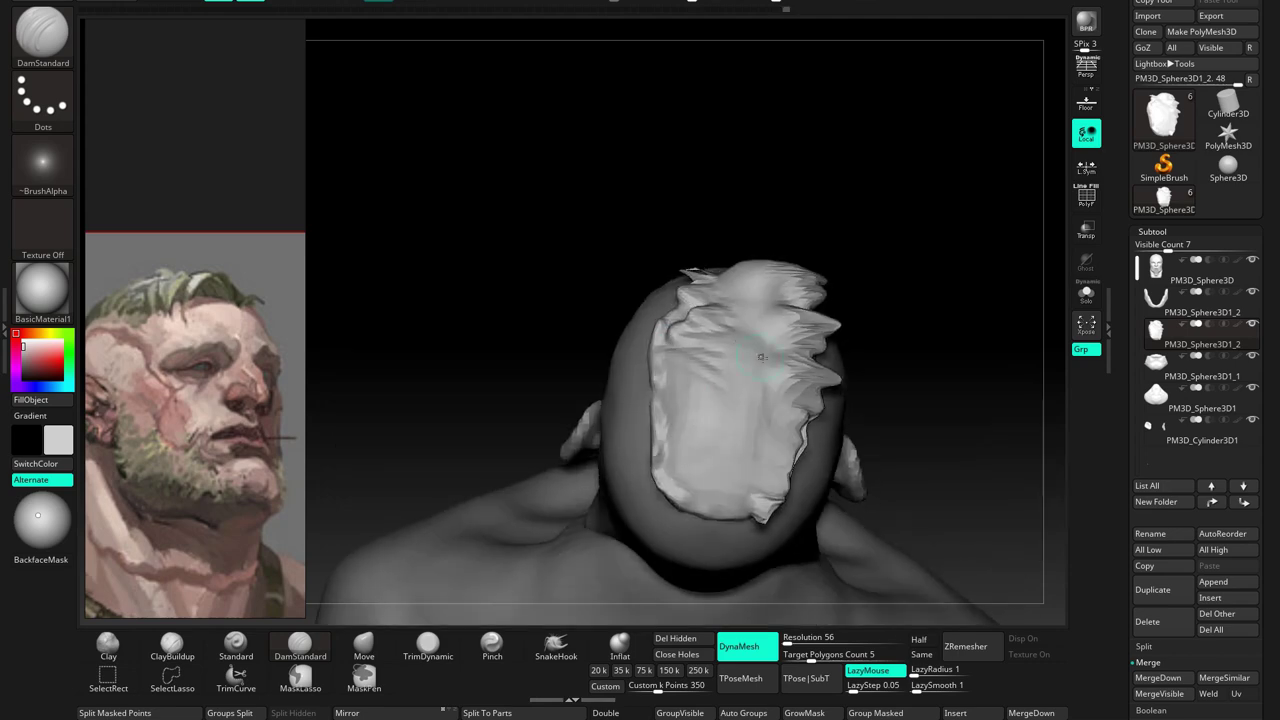
{"action": "mouse_move", "coordinate": [698, 441]}
{"action": "right_mouse_down"}
{"action": "mouse_move", "coordinate": [708, 511]}
{"action": "mouse_move", "coordinate": [704, 496]}
{"action": "mouse_move", "coordinate": [740, 497]}
{"action": "mouse_move", "coordinate": [725, 519]}
{"action": "mouse_move", "coordinate": [741, 366]}
{"action": "mouse_move", "coordinate": [716, 388]}
{"action": "right_mouse_up"}
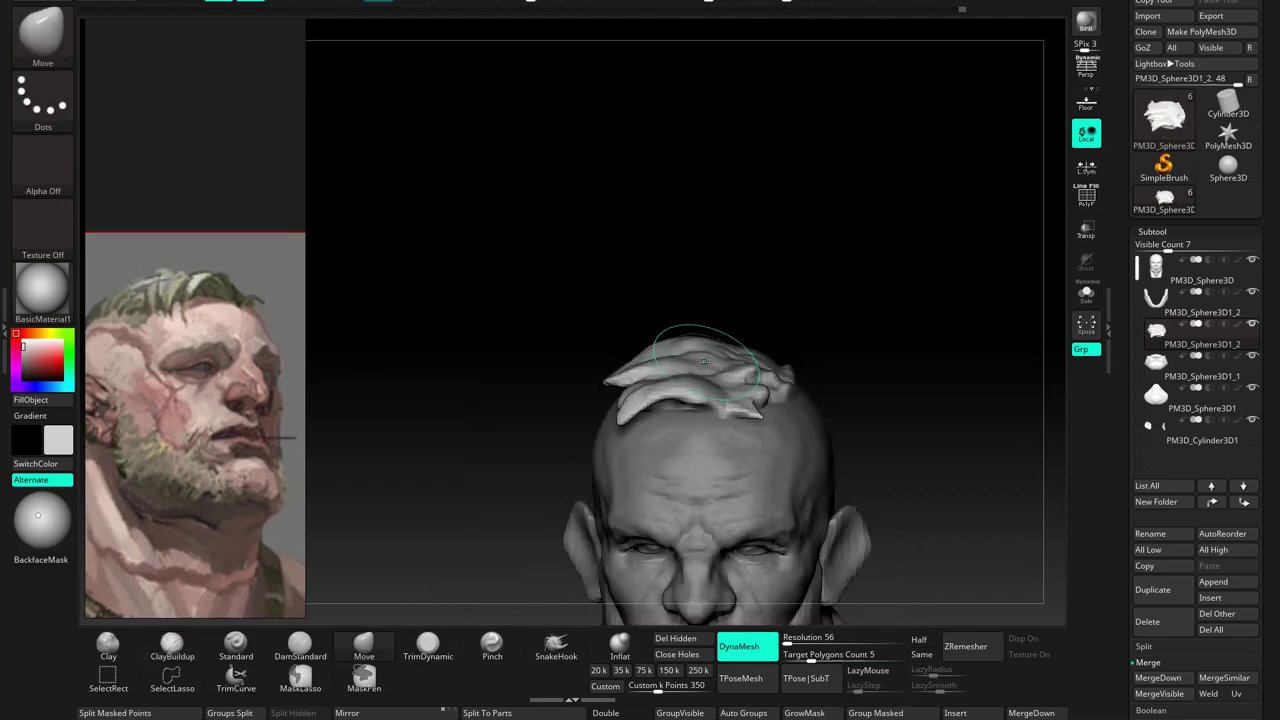
{"action": "key", "text": "space"}
{"action": "mouse_move", "coordinate": [705, 362]}
{"action": "right_mouse_down"}
{"action": "mouse_move", "coordinate": [665, 370]}
{"action": "mouse_move", "coordinate": [843, 395]}
{"action": "mouse_move", "coordinate": [843, 432]}
{"action": "mouse_move", "coordinate": [931, 411]}
{"action": "mouse_move", "coordinate": [811, 340]}
{"action": "right_mouse_up"}
Carve strand grooves across the crest with DamStandard and LazyMouse
{"action": "key", "text": "f"}
{"action": "key", "text": "b"}
{"action": "key", "text": "d"}
{"action": "key", "text": "s"}
{"action": "mouse_move", "coordinate": [760, 410]}
{"action": "right_mouse_down"}
{"action": "mouse_move", "coordinate": [762, 378]}
{"action": "mouse_move", "coordinate": [762, 510]}
{"action": "right_mouse_up"}
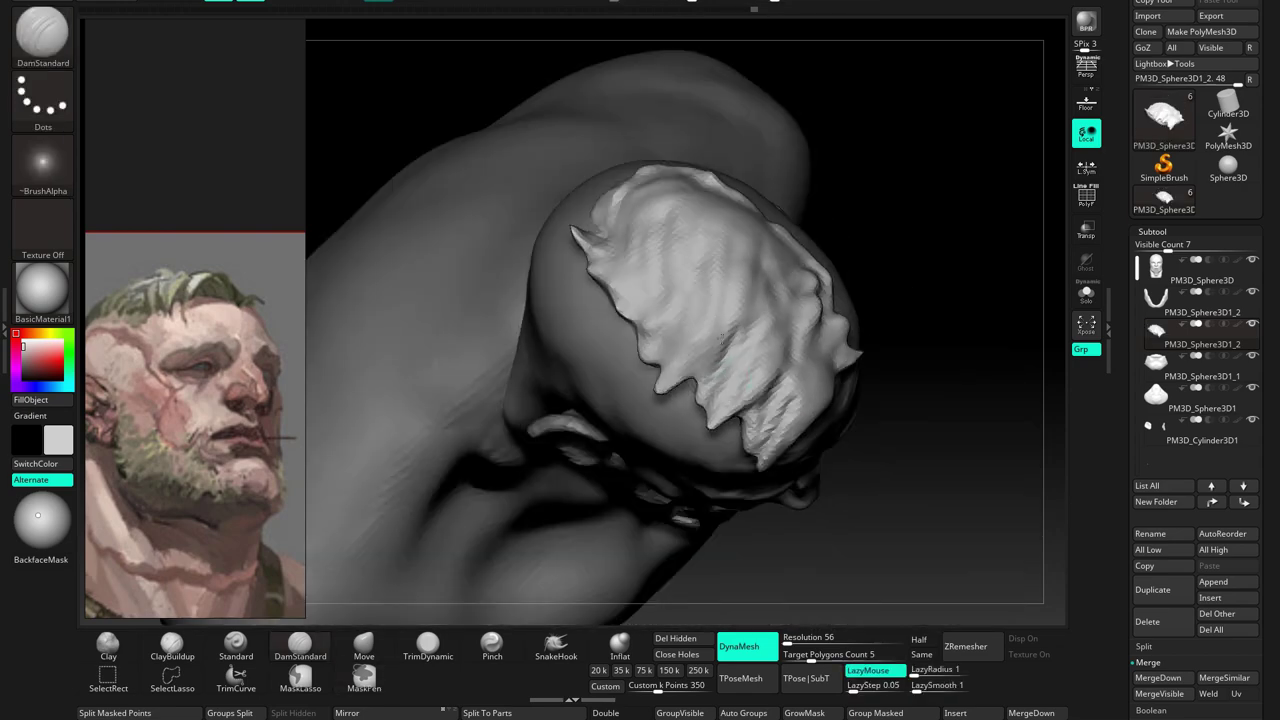
{"action": "mouse_move", "coordinate": [662, 308]}
{"action": "right_mouse_down"}
{"action": "mouse_move", "coordinate": [803, 388]}
{"action": "mouse_move", "coordinate": [906, 335]}
{"action": "right_mouse_up"}
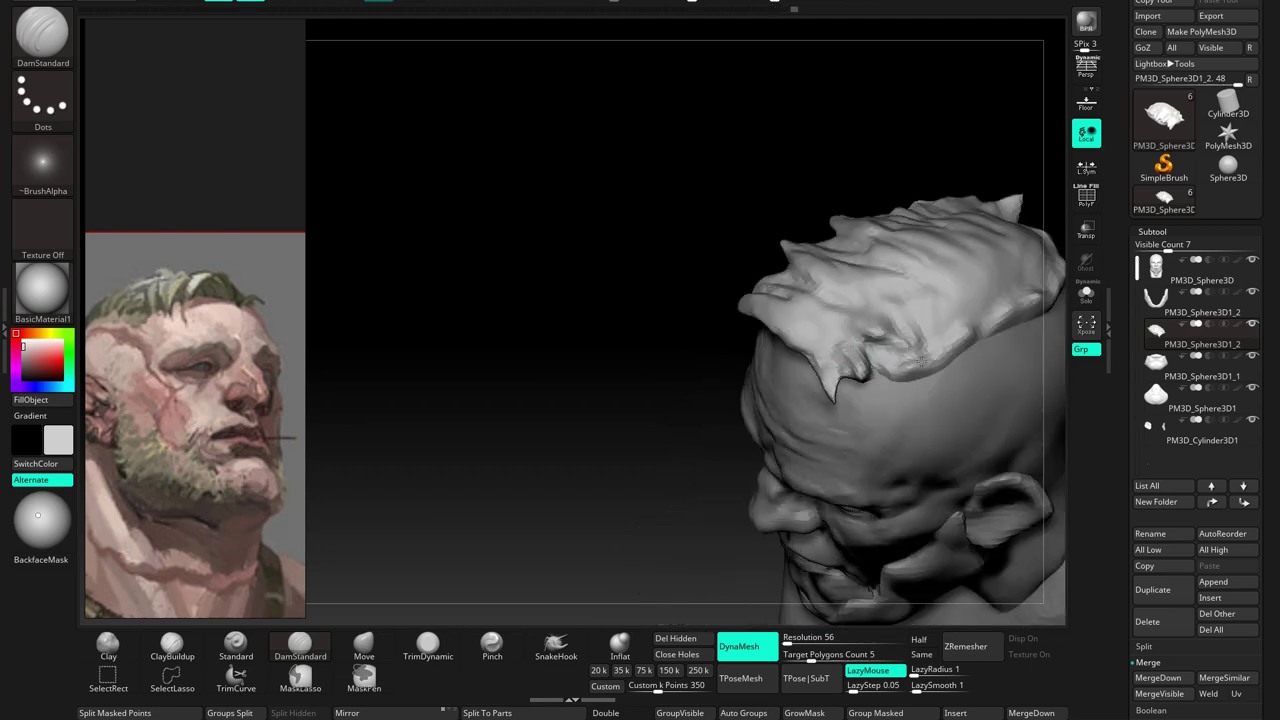
{"action": "right_click_drag", "start_coordinate": [979, 310], "coordinate": [822, 264]}
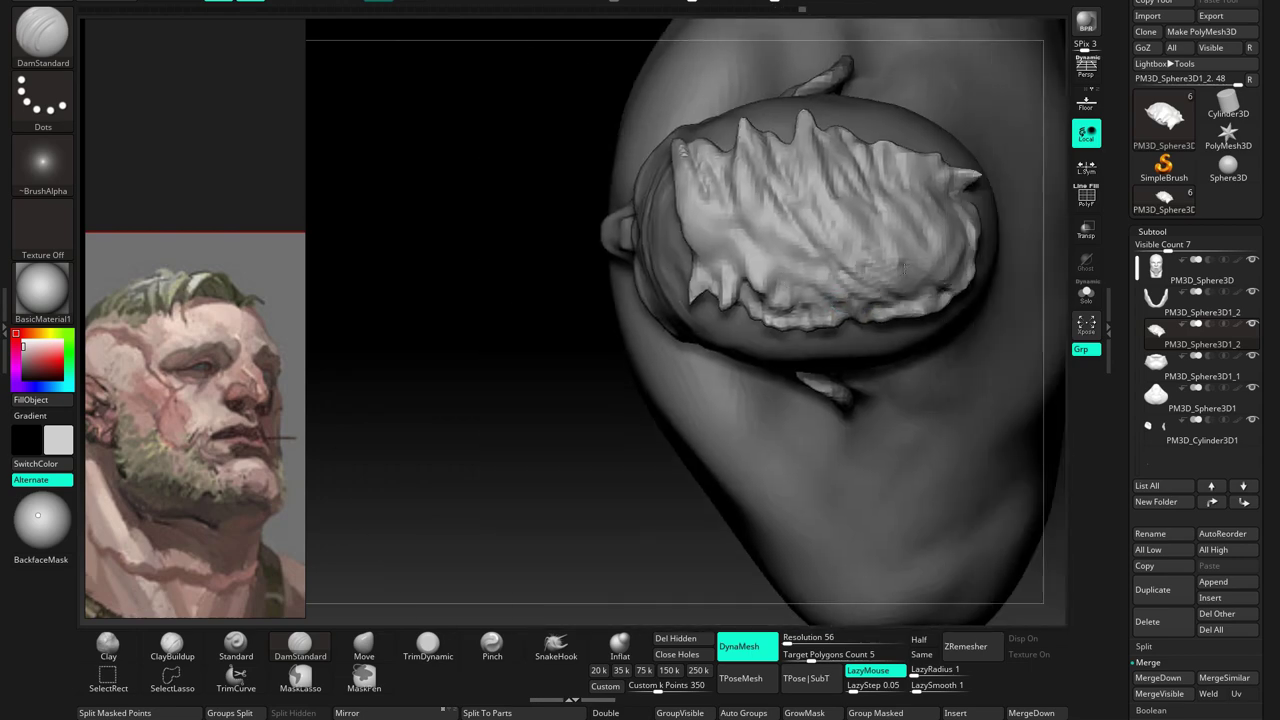
{"action": "mouse_move", "coordinate": [731, 259]}
{"action": "right_mouse_down"}
{"action": "mouse_move", "coordinate": [706, 242]}
{"action": "mouse_move", "coordinate": [755, 397]}
{"action": "mouse_move", "coordinate": [747, 349]}
{"action": "right_mouse_up"}
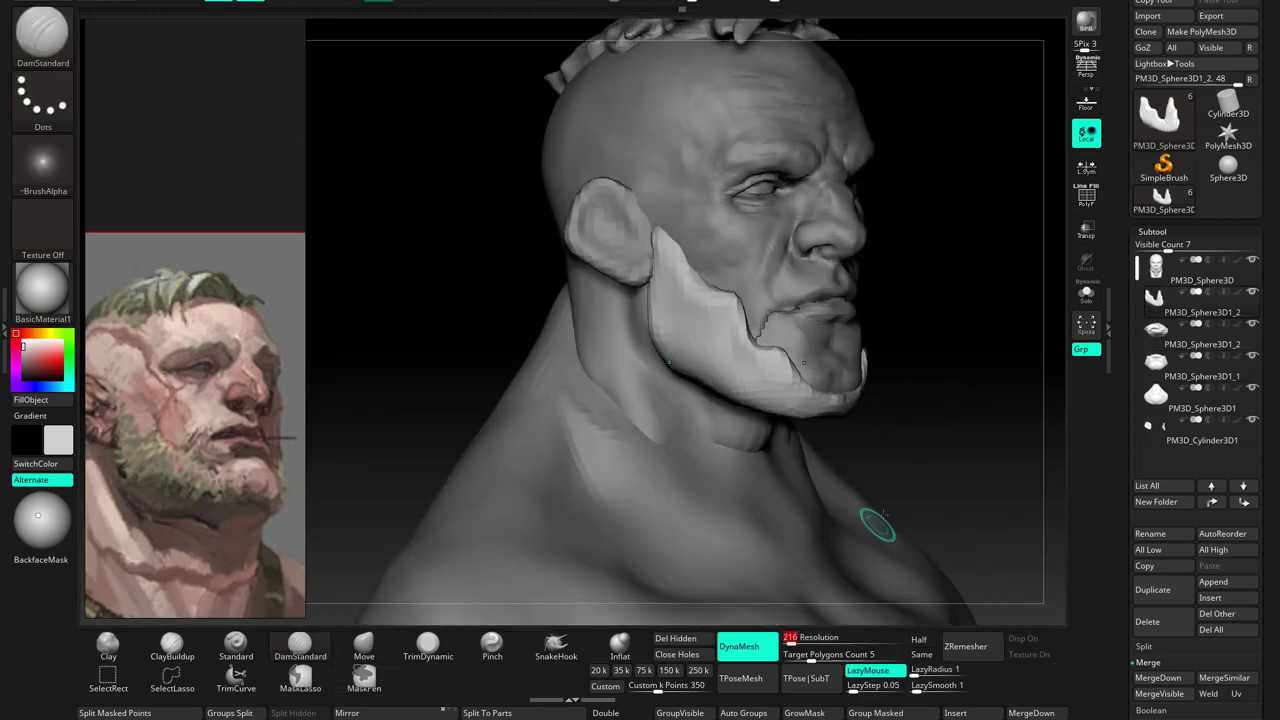
Orbit around the head's profile to inspect the side beard along the jaw
{"action": "mouse_move", "coordinate": [929, 343]}
{"action": "right_mouse_down"}
{"action": "mouse_move", "coordinate": [708, 375]}
{"action": "mouse_move", "coordinate": [674, 272]}
{"action": "right_mouse_up"}
{"action": "mouse_move", "coordinate": [675, 332]}
{"action": "right_mouse_down", "text": "ctrl"}
{"action": "mouse_move", "coordinate": [767, 346]}
{"action": "mouse_move", "coordinate": [750, 329]}
{"action": "right_mouse_up", "text": "ctrl"}
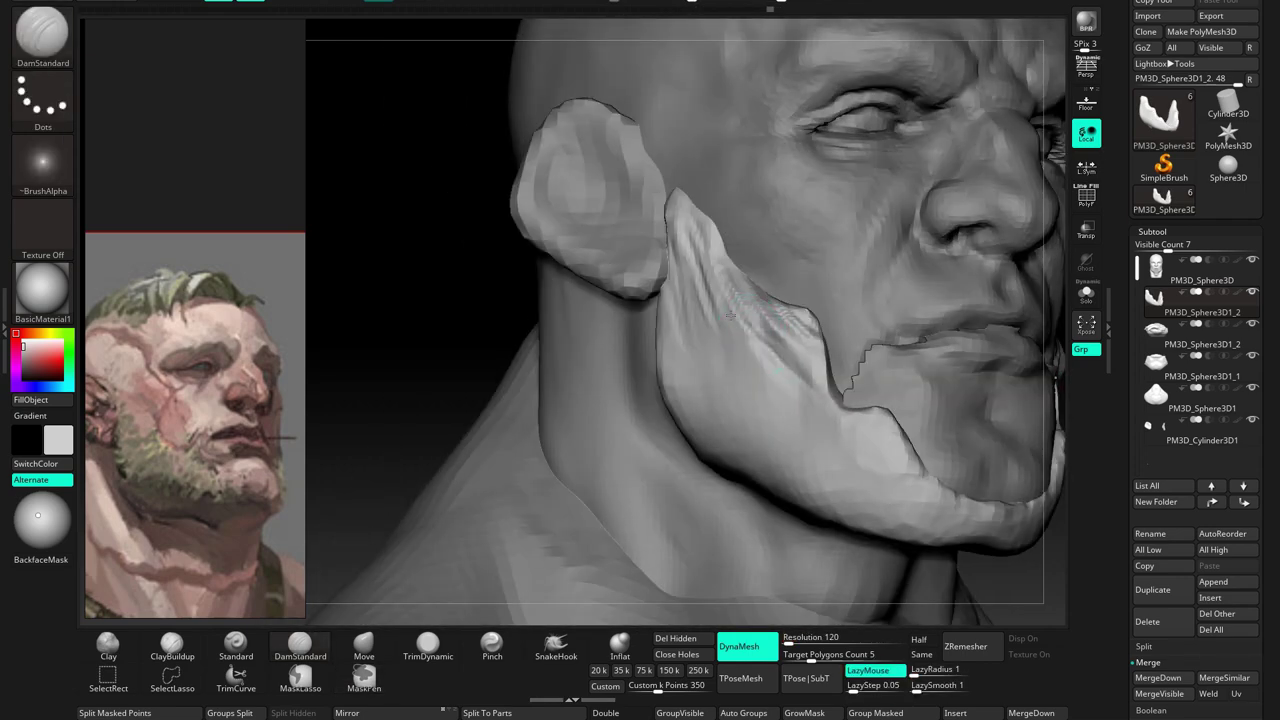
{"action": "right_click_drag", "start_coordinate": [750, 436], "coordinate": [772, 371]}
{"action": "mouse_move", "coordinate": [853, 483]}
{"action": "right_mouse_down"}
{"action": "mouse_move", "coordinate": [873, 352]}
{"action": "mouse_move", "coordinate": [711, 340]}
{"action": "right_mouse_up"}
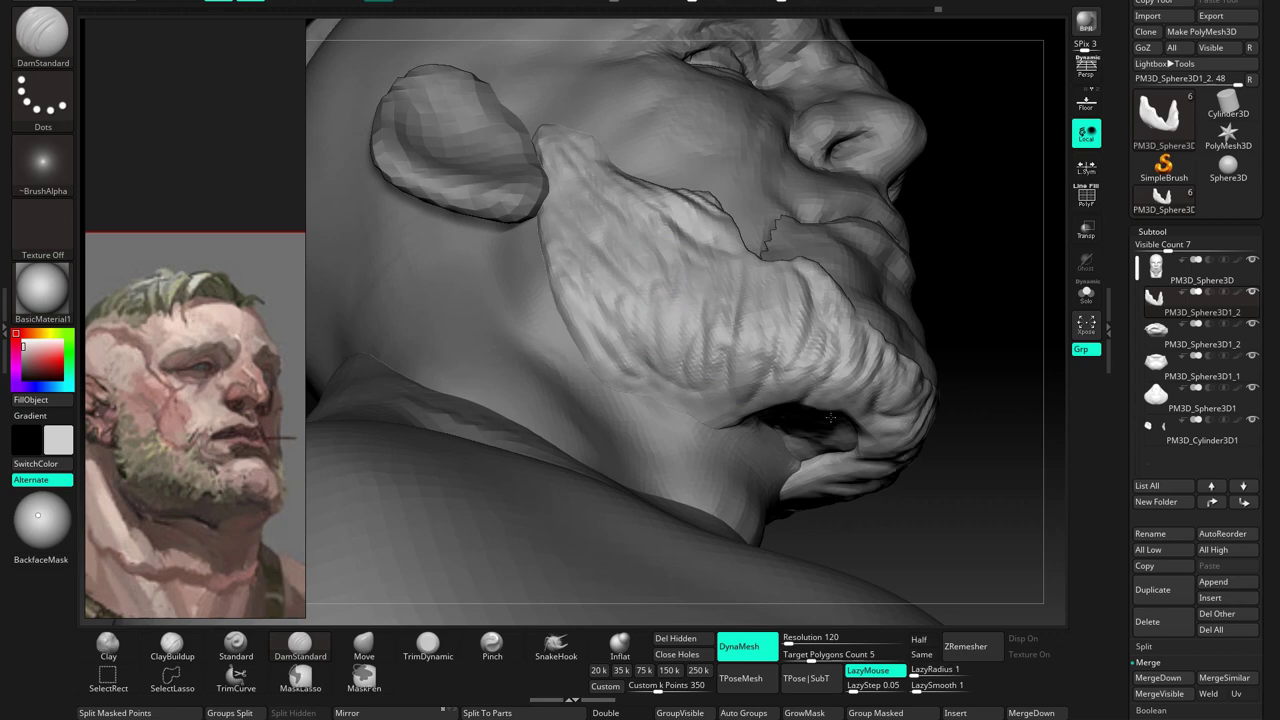
{"action": "mouse_move", "coordinate": [780, 388]}
{"action": "right_mouse_down"}
{"action": "mouse_move", "coordinate": [657, 271]}
{"action": "mouse_move", "coordinate": [663, 309]}
{"action": "mouse_move", "coordinate": [678, 232]}
{"action": "right_mouse_up"}
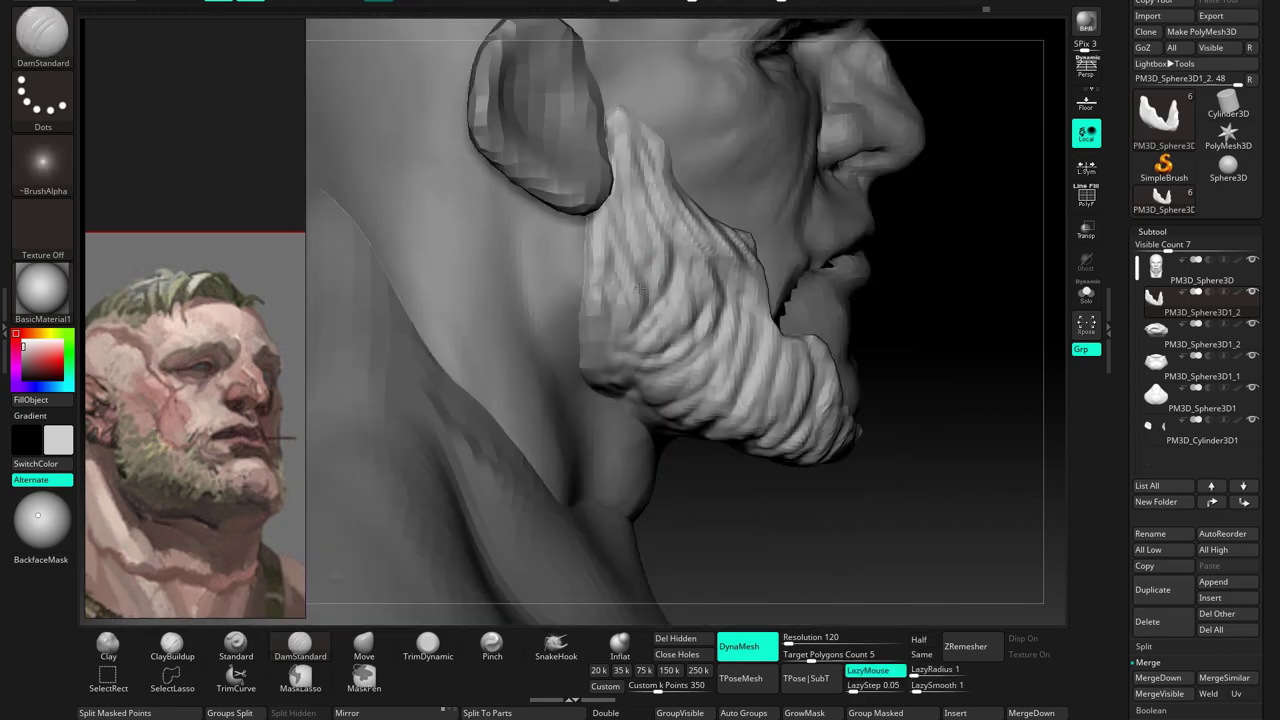
{"action": "mouse_move", "coordinate": [696, 284]}
{"action": "right_mouse_down"}
{"action": "mouse_move", "coordinate": [677, 271]}
{"action": "mouse_move", "coordinate": [662, 330]}
{"action": "right_mouse_up"}
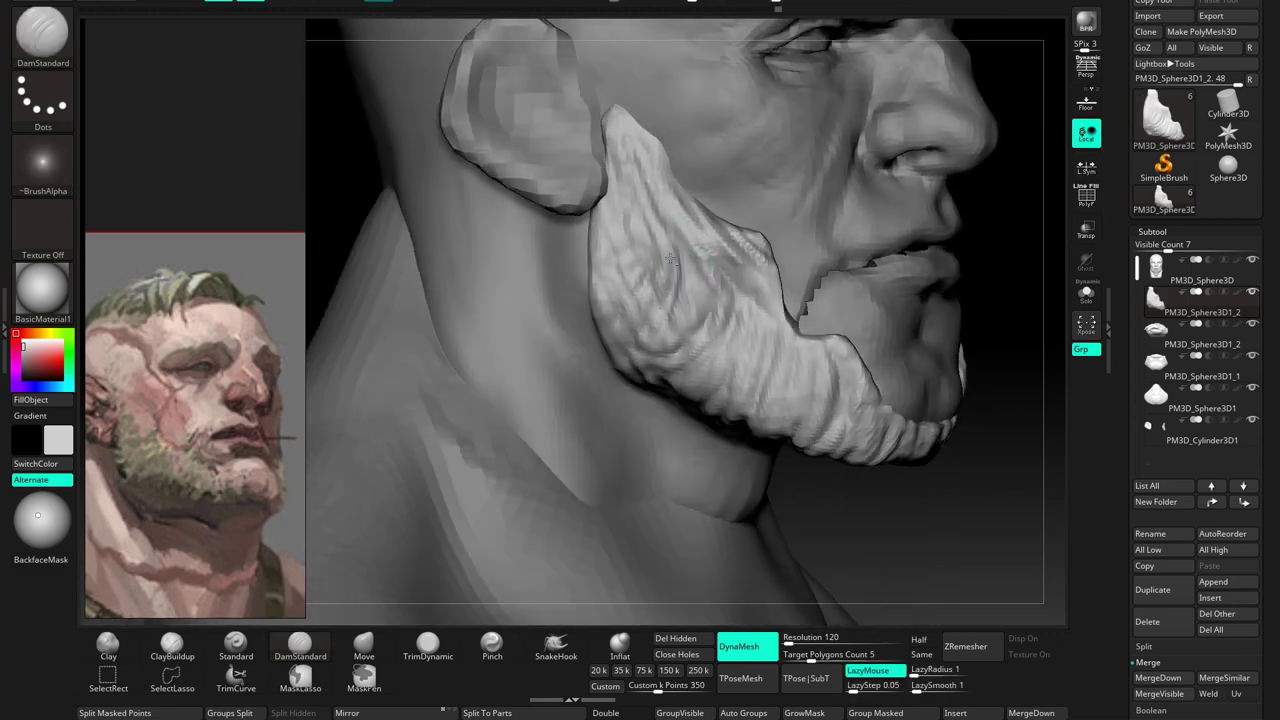
{"action": "mouse_move", "coordinate": [705, 280]}
{"action": "right_mouse_down"}
{"action": "mouse_move", "coordinate": [760, 390]}
{"action": "mouse_move", "coordinate": [795, 380]}
{"action": "mouse_move", "coordinate": [820, 400]}
{"action": "mouse_move", "coordinate": [766, 262]}
{"action": "mouse_move", "coordinate": [767, 297]}
{"action": "mouse_move", "coordinate": [756, 270]}
{"action": "right_mouse_up"}
{"action": "mouse_move", "coordinate": [706, 191]}
{"action": "right_mouse_down"}
{"action": "mouse_move", "coordinate": [700, 200]}
{"action": "mouse_move", "coordinate": [716, 193]}
{"action": "right_mouse_up"}
{"action": "right_click_drag", "start_coordinate": [668, 247], "coordinate": [653, 338]}
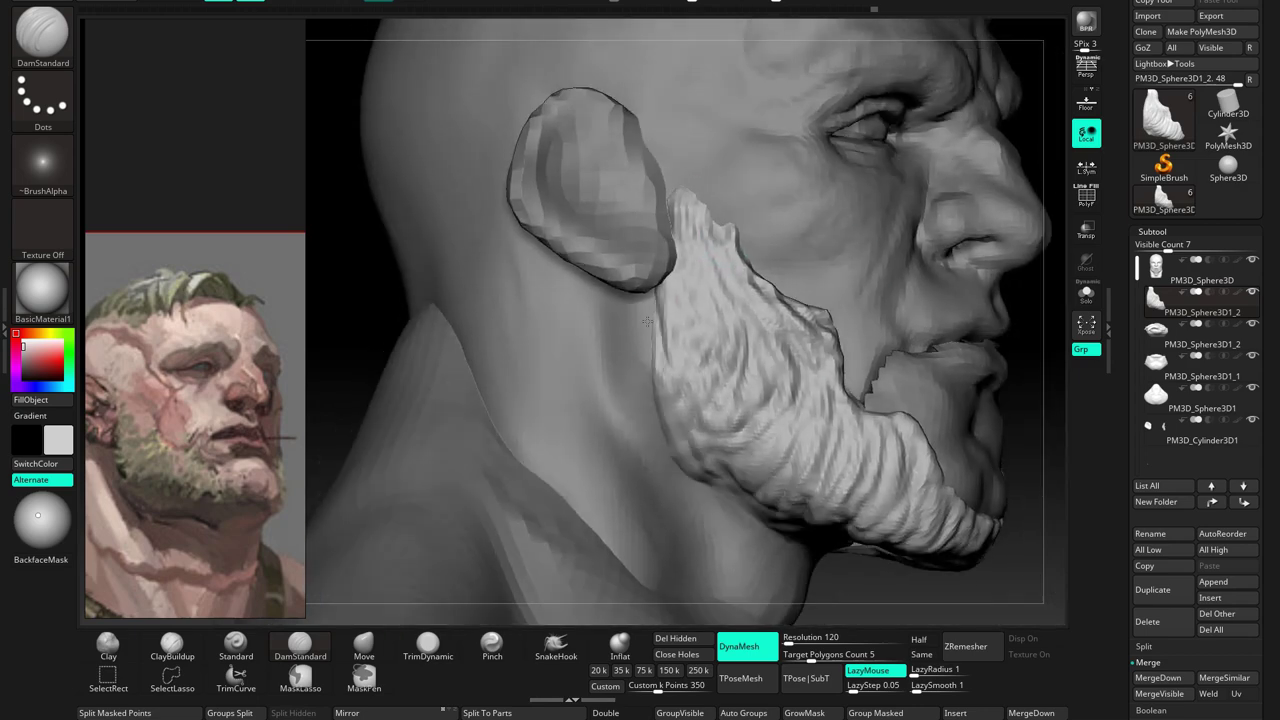
{"action": "mouse_move", "coordinate": [688, 462]}
{"action": "right_mouse_down"}
{"action": "mouse_move", "coordinate": [646, 449]}
{"action": "mouse_move", "coordinate": [618, 353]}
{"action": "mouse_move", "coordinate": [640, 300]}
{"action": "mouse_move", "coordinate": [681, 346]}
{"action": "right_mouse_up"}
Reselect the beard subtool and bend it along the jaw with the Move brush
{"action": "left_click", "coordinate": [1200, 268]}
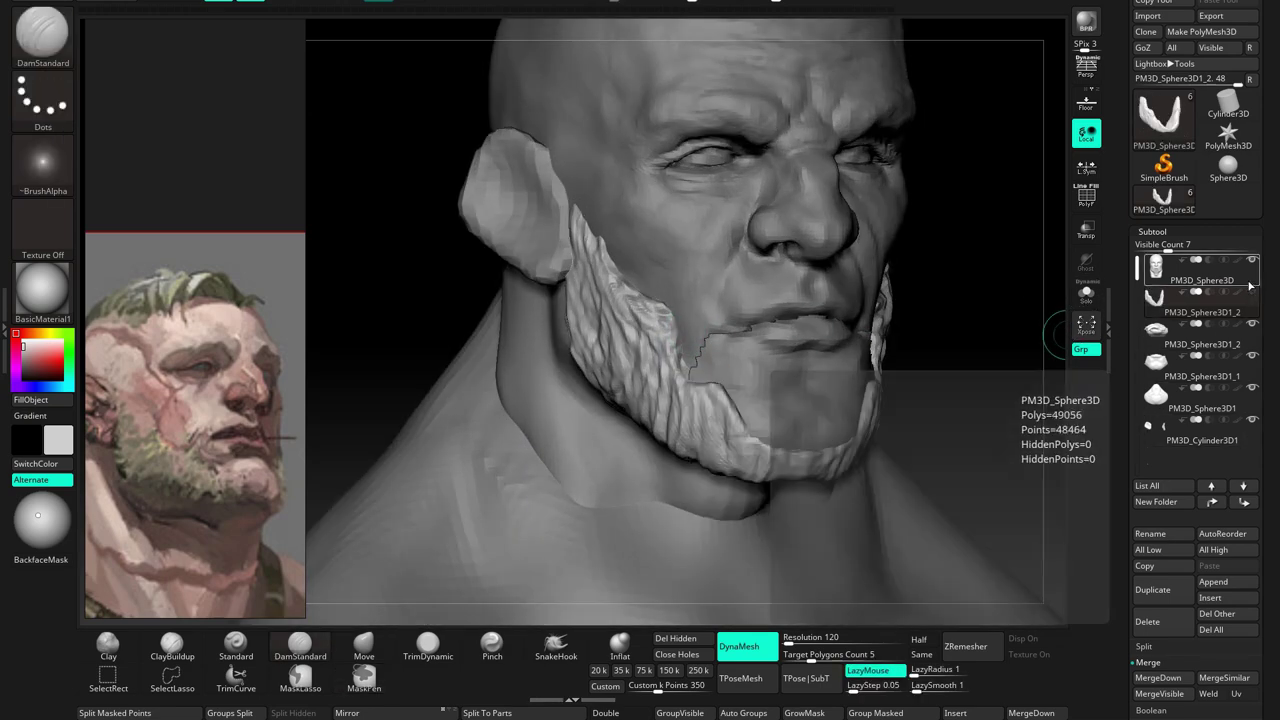
{"action": "left_click", "coordinate": [1252, 291]}
{"action": "right_click_drag", "start_coordinate": [800, 360], "coordinate": [700, 357]}
{"action": "key", "text": "b"}
{"action": "key", "text": "m"}
{"action": "key", "text": "v"}
{"action": "key", "text": "space"}
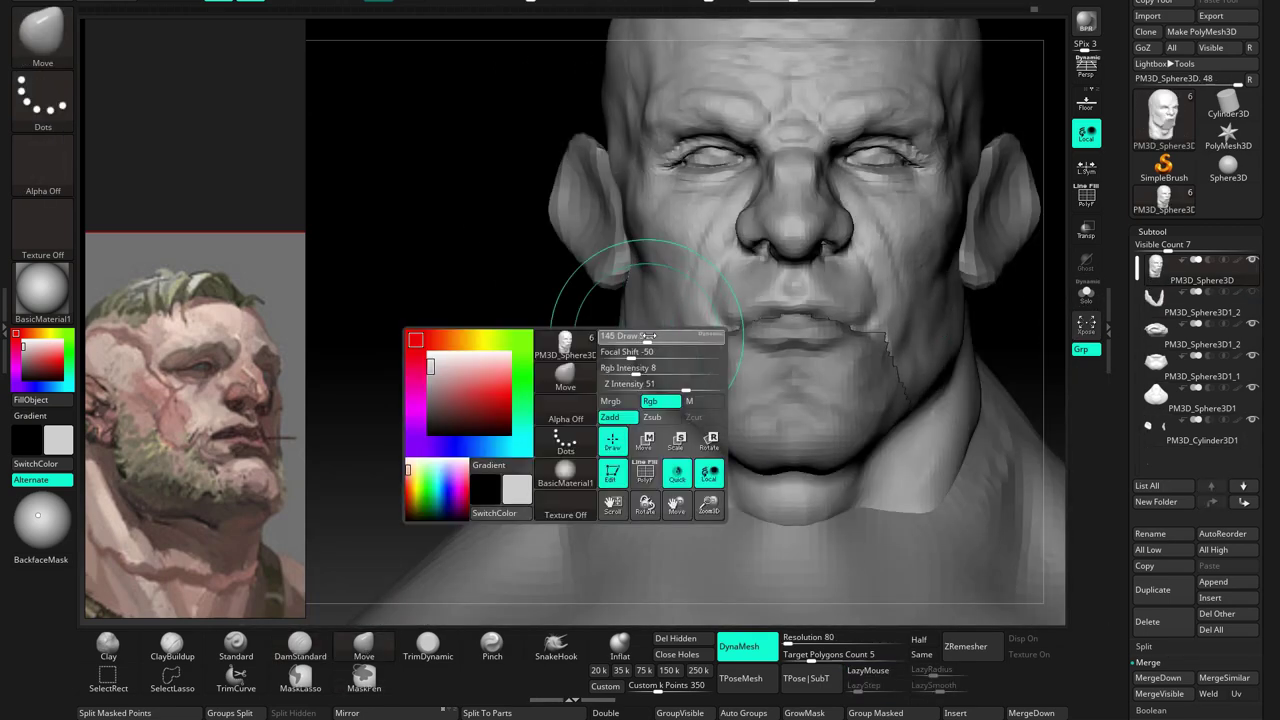
{"action": "key", "text": "Down"}
{"action": "mouse_move", "coordinate": [657, 286]}
{"action": "right_mouse_down"}
{"action": "mouse_move", "coordinate": [720, 290]}
{"action": "mouse_move", "coordinate": [614, 343]}
{"action": "mouse_move", "coordinate": [683, 322]}
{"action": "mouse_move", "coordinate": [662, 355]}
{"action": "mouse_move", "coordinate": [910, 316]}
{"action": "mouse_move", "coordinate": [850, 335]}
{"action": "mouse_move", "coordinate": [893, 393]}
{"action": "mouse_move", "coordinate": [833, 327]}
{"action": "right_mouse_up"}
{"action": "key", "text": "space"}
{"action": "key", "text": "space"}
{"action": "key", "text": "space"}
{"action": "key", "text": "space"}
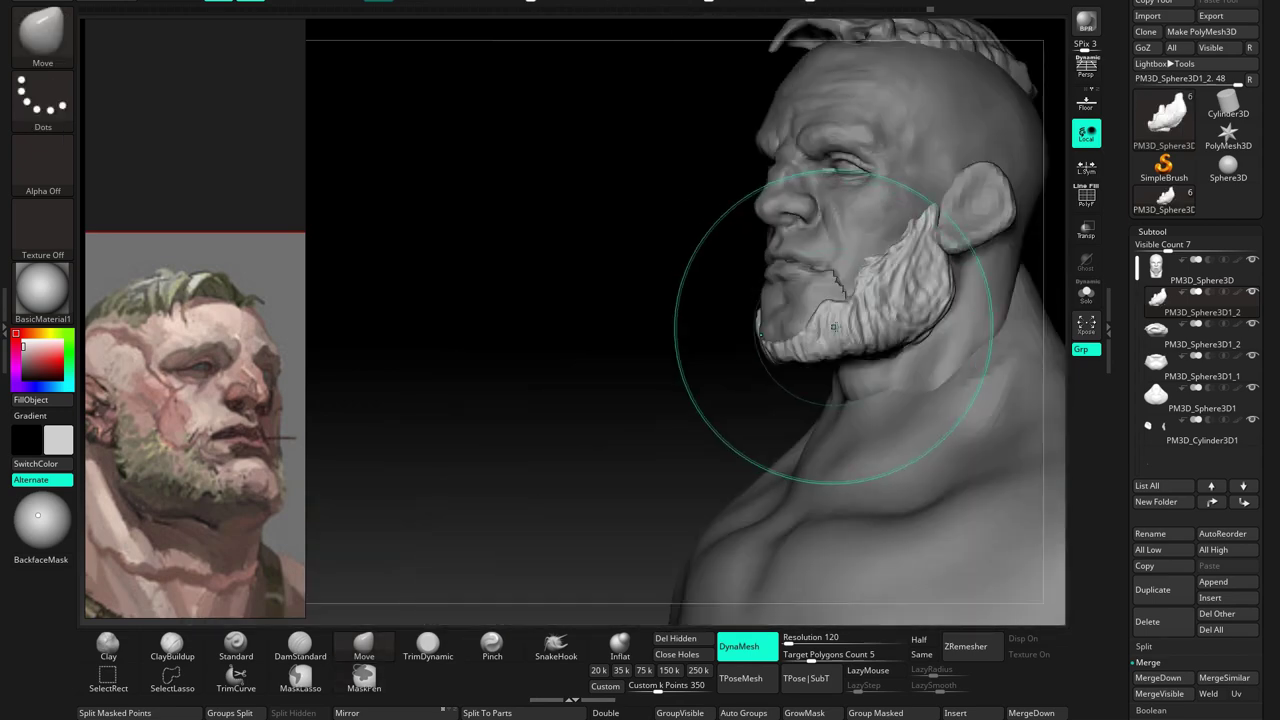
{"action": "key", "text": "ctrl"}
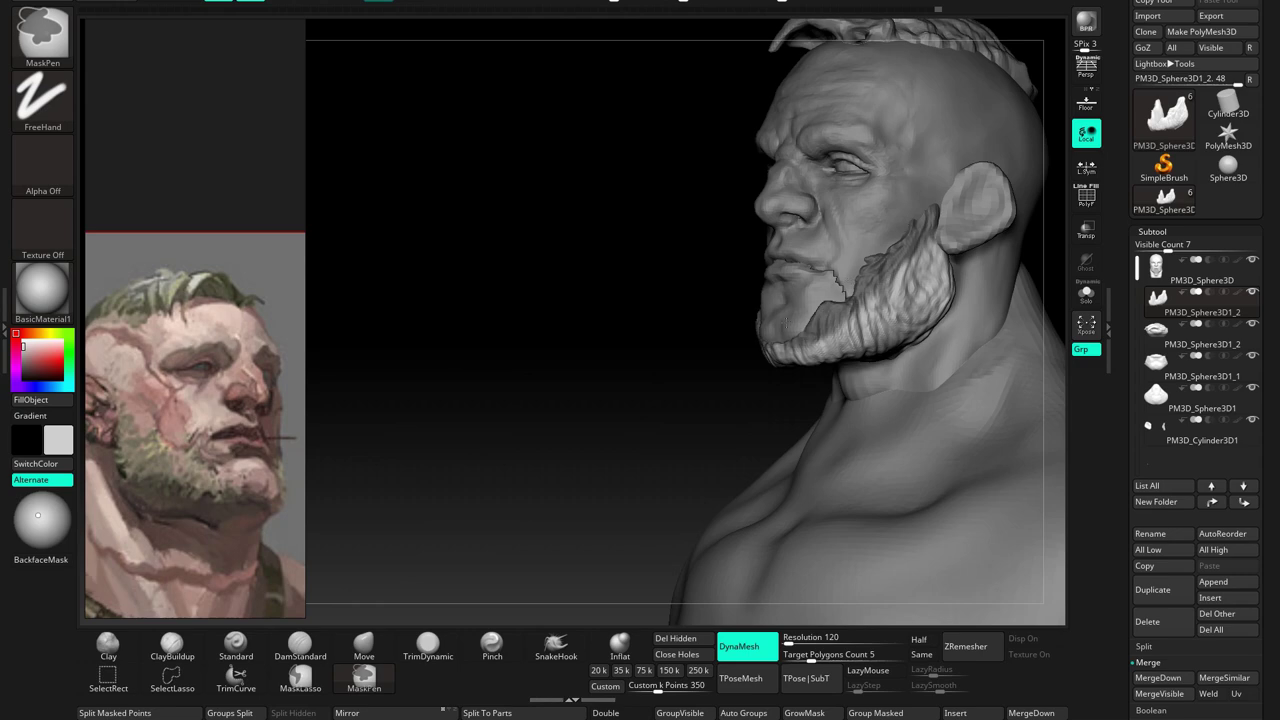
{"action": "key", "text": "space"}
{"action": "mouse_move", "coordinate": [791, 320]}
{"action": "right_mouse_down"}
{"action": "mouse_move", "coordinate": [847, 355]}
{"action": "mouse_move", "coordinate": [700, 280]}
{"action": "mouse_move", "coordinate": [710, 375]}
{"action": "mouse_move", "coordinate": [686, 357]}
{"action": "mouse_move", "coordinate": [729, 371]}
{"action": "mouse_move", "coordinate": [686, 414]}
{"action": "mouse_move", "coordinate": [745, 381]}
{"action": "mouse_move", "coordinate": [720, 370]}
{"action": "mouse_move", "coordinate": [700, 390]}
{"action": "mouse_move", "coordinate": [737, 357]}
{"action": "mouse_move", "coordinate": [728, 380]}
{"action": "mouse_move", "coordinate": [675, 410]}
{"action": "mouse_move", "coordinate": [690, 385]}
{"action": "mouse_move", "coordinate": [660, 395]}
{"action": "right_mouse_up"}
{"action": "mouse_move", "coordinate": [846, 430]}
{"action": "right_mouse_down"}
{"action": "mouse_move", "coordinate": [780, 390]}
{"action": "mouse_move", "coordinate": [768, 430]}
{"action": "mouse_move", "coordinate": [738, 437]}
{"action": "right_mouse_up"}
Delete the beard's middle chin section, keeping the two side pieces, then inspect the jaw
{"action": "left_click", "coordinate": [726, 444], "text": "ctrl+shift"}
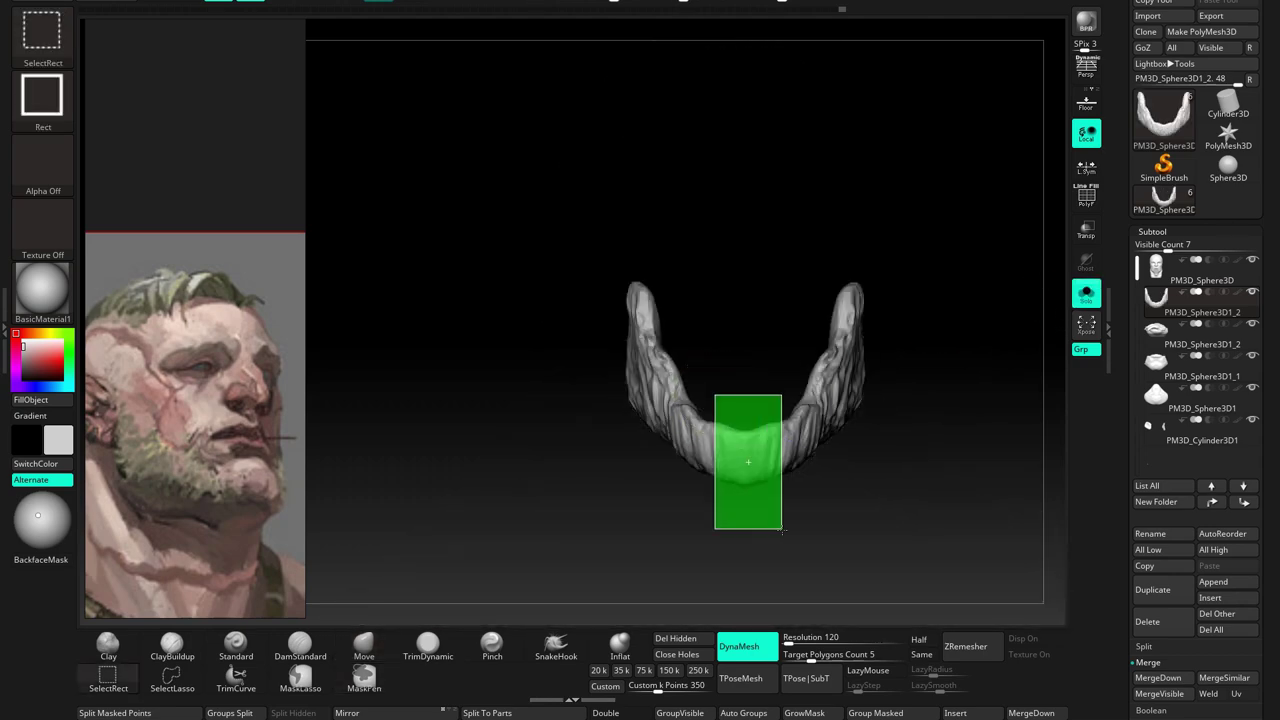
{"action": "left_click", "coordinate": [728, 306], "text": "ctrl+shift"}
{"action": "left_click_drag", "start_coordinate": [714, 400], "coordinate": [769, 490], "text": "ctrl+shift"}
{"action": "left_click", "coordinate": [771, 516], "text": "ctrl+shift"}
{"action": "left_click", "coordinate": [1086, 293]}
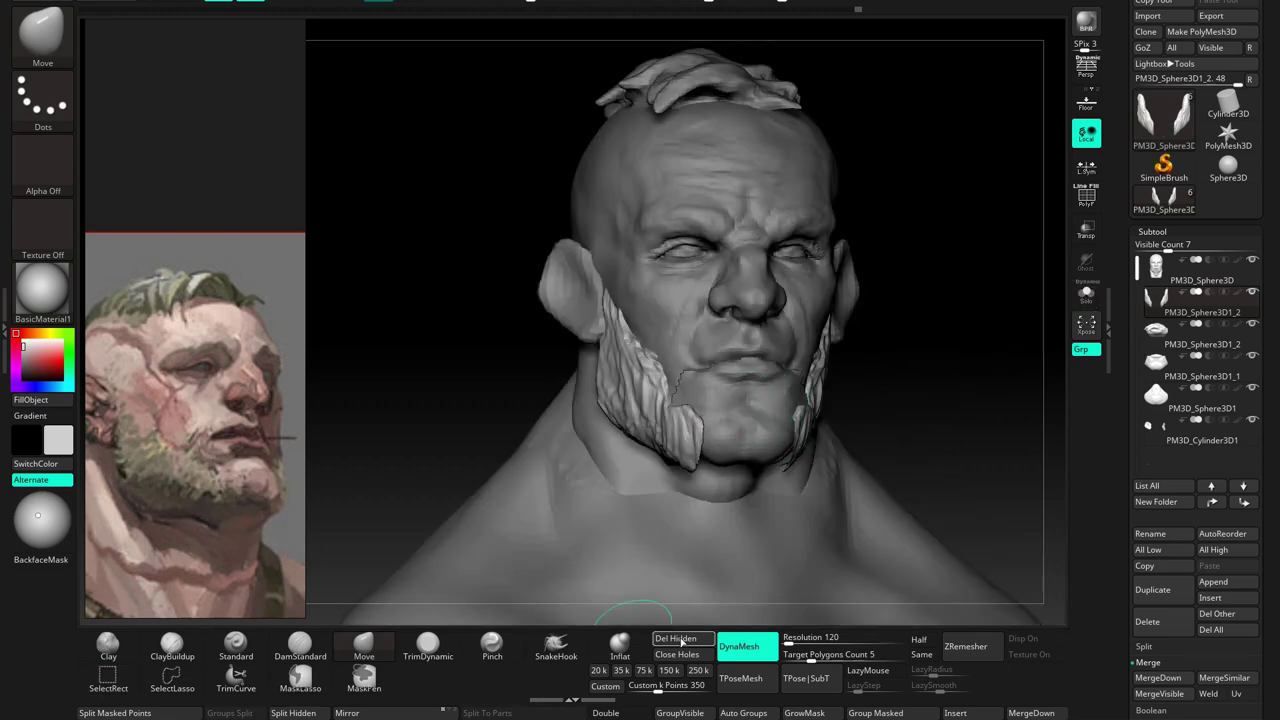
{"action": "right_click_drag", "start_coordinate": [686, 428], "coordinate": [700, 430]}
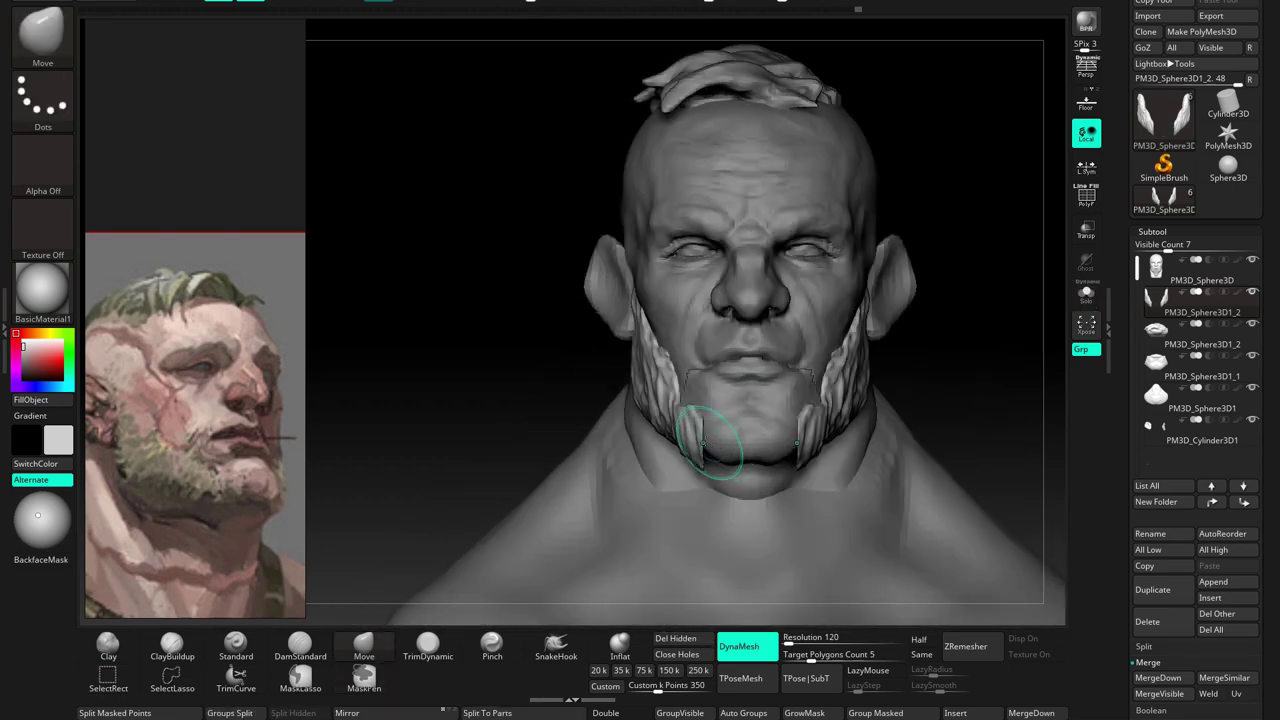
{"action": "scroll", "coordinate": [712, 425], "scroll_direction": "up", "scroll_amount": 3}
{"action": "mouse_move", "coordinate": [727, 484]}
{"action": "right_mouse_down"}
{"action": "mouse_move", "coordinate": [714, 528]}
{"action": "mouse_move", "coordinate": [741, 485]}
{"action": "mouse_move", "coordinate": [720, 500]}
{"action": "mouse_move", "coordinate": [655, 502]}
{"action": "right_mouse_up"}
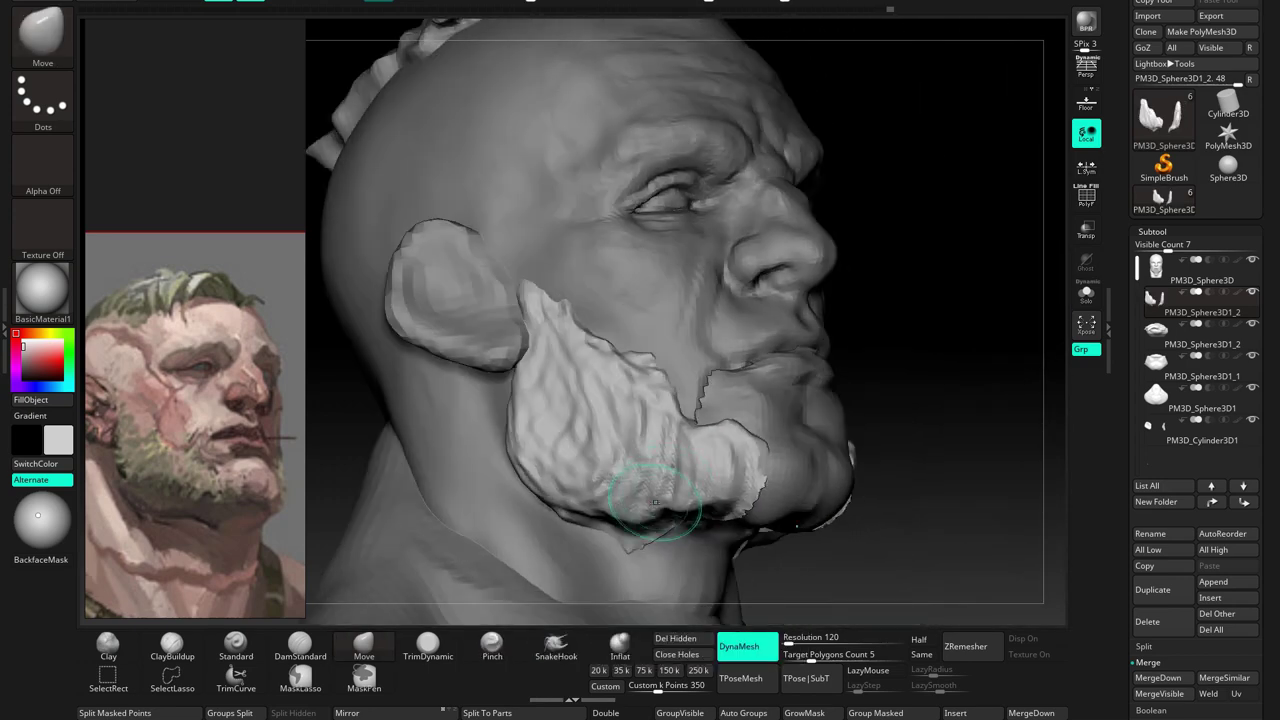
{"action": "mouse_move", "coordinate": [631, 547]}
{"action": "right_mouse_down"}
{"action": "mouse_move", "coordinate": [696, 493]}
{"action": "mouse_move", "coordinate": [690, 470]}
{"action": "mouse_move", "coordinate": [682, 482]}
{"action": "mouse_move", "coordinate": [749, 414]}
{"action": "mouse_move", "coordinate": [663, 371]}
{"action": "mouse_move", "coordinate": [665, 450]}
{"action": "right_mouse_up"}
Select the chin piece and remesh it to even its surface
{"action": "mouse_move", "coordinate": [742, 430]}
{"action": "right_mouse_down"}
{"action": "mouse_move", "coordinate": [730, 450]}
{"action": "mouse_move", "coordinate": [782, 581]}
{"action": "right_mouse_up"}
{"action": "key", "text": "b"}
{"action": "key", "text": "c"}
{"action": "key", "text": "b"}
{"action": "left_click", "coordinate": [782, 581], "text": "alt"}
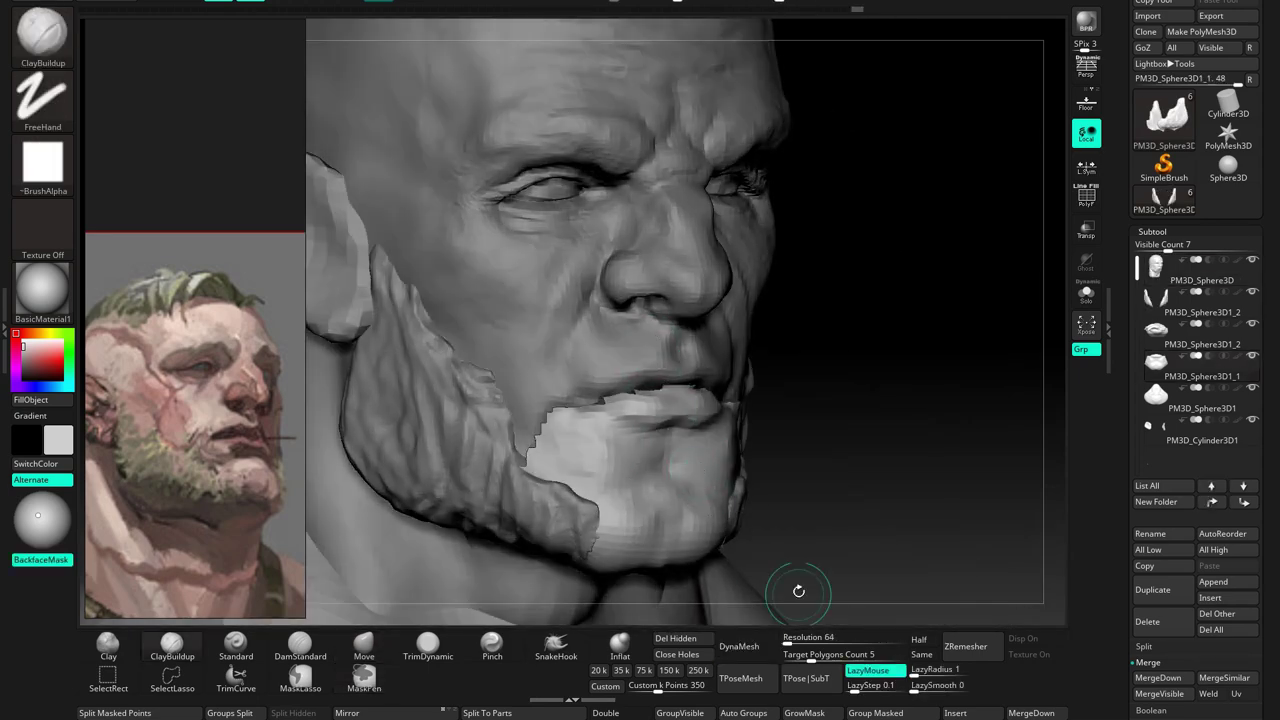
{"action": "left_click", "coordinate": [751, 645]}
{"action": "right_click_drag", "start_coordinate": [735, 540], "coordinate": [714, 482]}
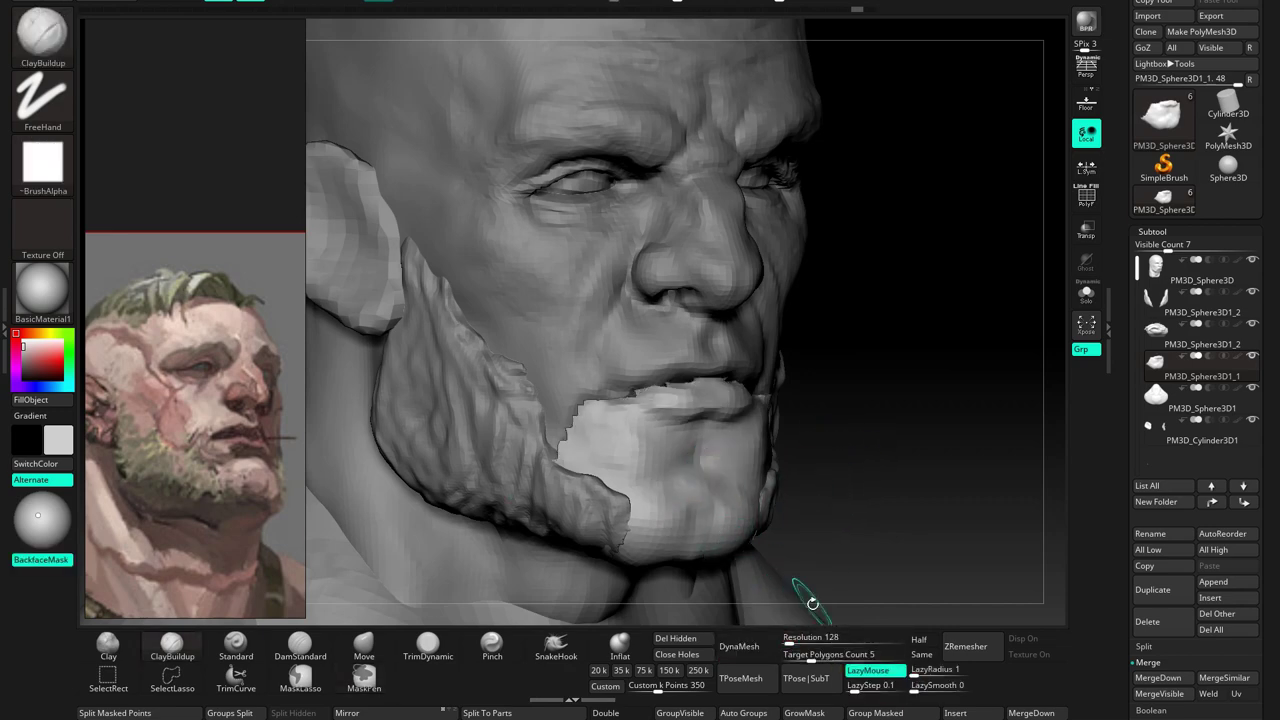
{"action": "key", "text": "b"}
{"action": "key", "text": "d"}
{"action": "key", "text": "s"}
{"action": "mouse_move", "coordinate": [708, 524]}
{"action": "right_mouse_down"}
{"action": "mouse_move", "coordinate": [686, 381]}
{"action": "mouse_move", "coordinate": [697, 366]}
{"action": "mouse_move", "coordinate": [780, 350]}
{"action": "mouse_move", "coordinate": [860, 360]}
{"action": "right_mouse_up"}
Raise the chin piece's top edge with ClayBuildup, toggling Solo to check it
{"action": "key", "text": "ctrl+shift+s"}
{"action": "key", "text": "b"}
{"action": "key", "text": "c"}
{"action": "key", "text": "b"}
{"action": "mouse_move", "coordinate": [729, 357]}
{"action": "right_mouse_down"}
{"action": "mouse_move", "coordinate": [743, 340]}
{"action": "mouse_move", "coordinate": [674, 380]}
{"action": "mouse_move", "coordinate": [905, 400]}
{"action": "mouse_move", "coordinate": [1065, 309]}
{"action": "right_mouse_up"}
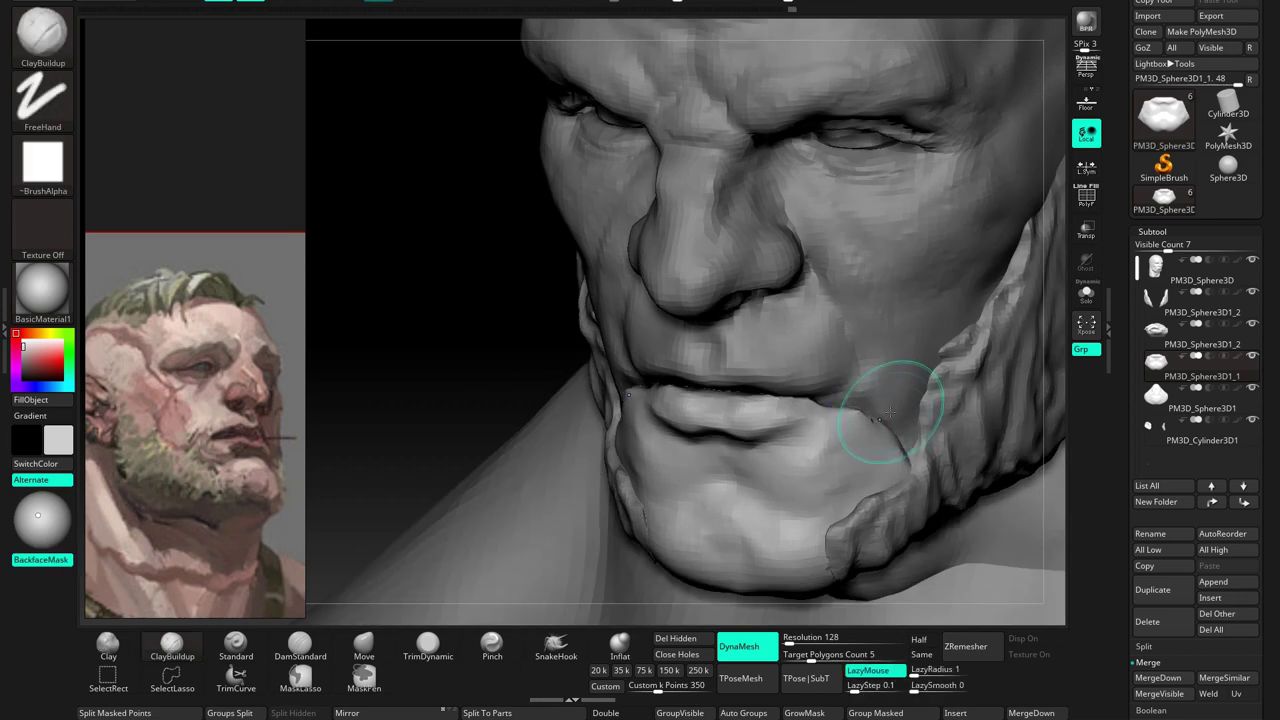
{"action": "left_click", "coordinate": [1086, 294]}
{"action": "left_click", "coordinate": [1086, 294]}
{"action": "mouse_move", "coordinate": [760, 330]}
{"action": "right_mouse_down"}
{"action": "mouse_move", "coordinate": [712, 289]}
{"action": "mouse_move", "coordinate": [630, 342]}
{"action": "mouse_move", "coordinate": [723, 371]}
{"action": "mouse_move", "coordinate": [904, 253]}
{"action": "mouse_move", "coordinate": [960, 320]}
{"action": "mouse_move", "coordinate": [1037, 371]}
{"action": "right_mouse_up"}
{"action": "left_click", "coordinate": [1086, 294]}
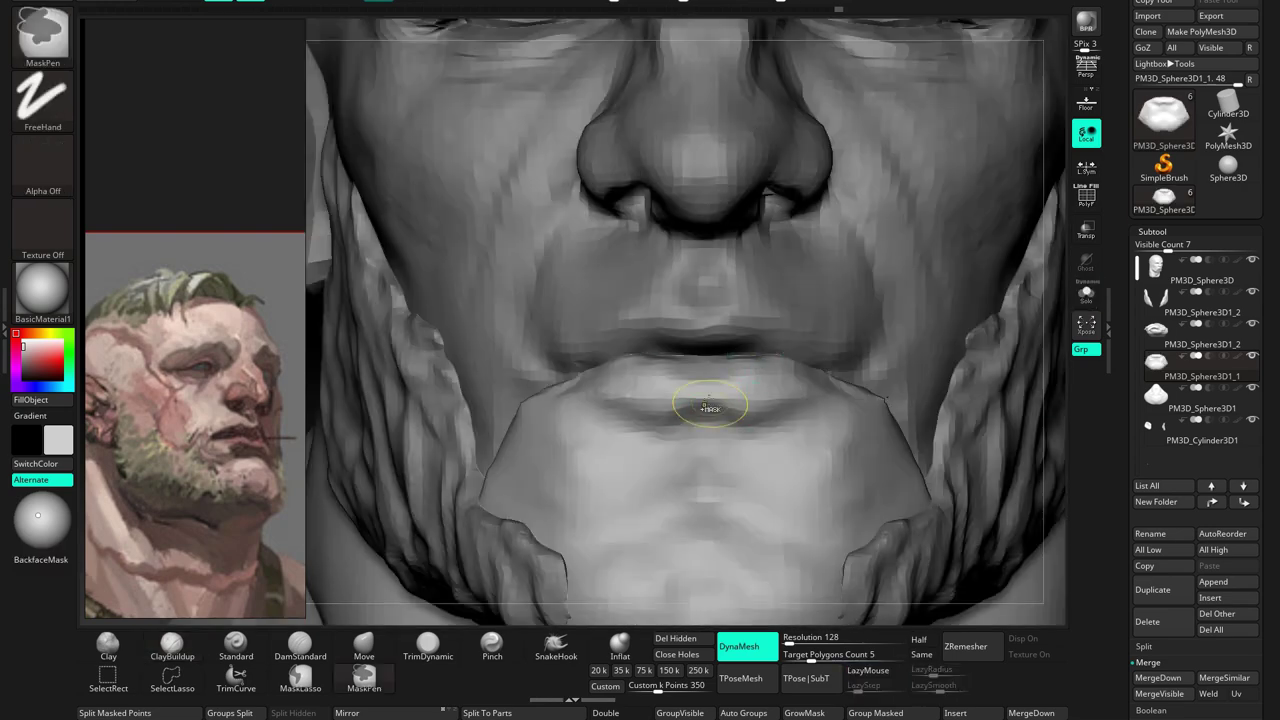
{"action": "mouse_move", "coordinate": [695, 408]}
{"action": "right_mouse_down"}
{"action": "mouse_move", "coordinate": [716, 398]}
{"action": "mouse_move", "coordinate": [664, 391]}
{"action": "mouse_move", "coordinate": [713, 374]}
{"action": "right_mouse_up"}
{"action": "key", "text": "s"}
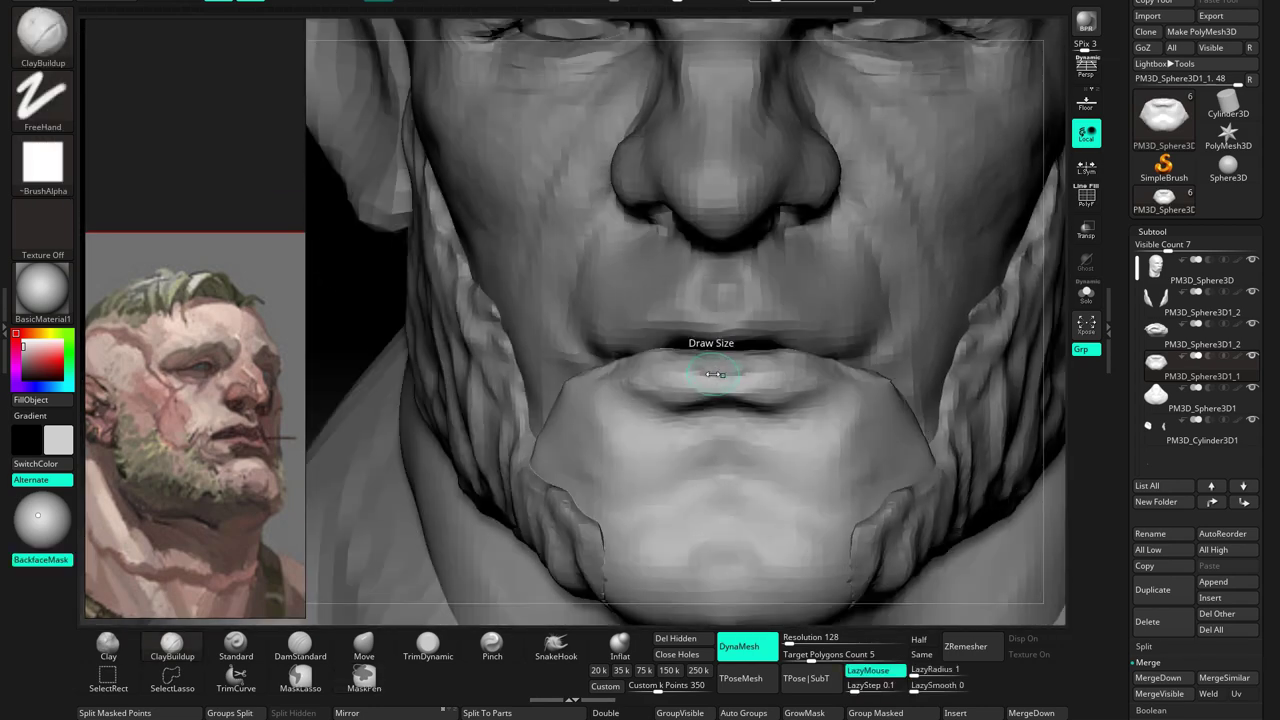
{"action": "left_click", "coordinate": [1086, 294]}
{"action": "right_click_drag", "start_coordinate": [937, 314], "coordinate": [714, 334]}
{"action": "left_click", "coordinate": [1086, 294]}
{"action": "mouse_move", "coordinate": [746, 251]}
{"action": "right_mouse_down"}
{"action": "mouse_move", "coordinate": [700, 280]}
{"action": "mouse_move", "coordinate": [740, 300]}
{"action": "mouse_move", "coordinate": [692, 332]}
{"action": "mouse_move", "coordinate": [723, 354]}
{"action": "mouse_move", "coordinate": [665, 343]}
{"action": "mouse_move", "coordinate": [684, 330]}
{"action": "right_mouse_up"}
Reselect the chin piece and dismiss the Undo History warning
{"action": "left_click", "coordinate": [300, 645]}
{"action": "key", "text": "b"}
{"action": "key", "text": "c"}
{"action": "key", "text": "b"}
{"action": "left_click", "coordinate": [671, 337], "text": "alt"}
{"action": "left_click", "coordinate": [711, 352], "text": "alt"}
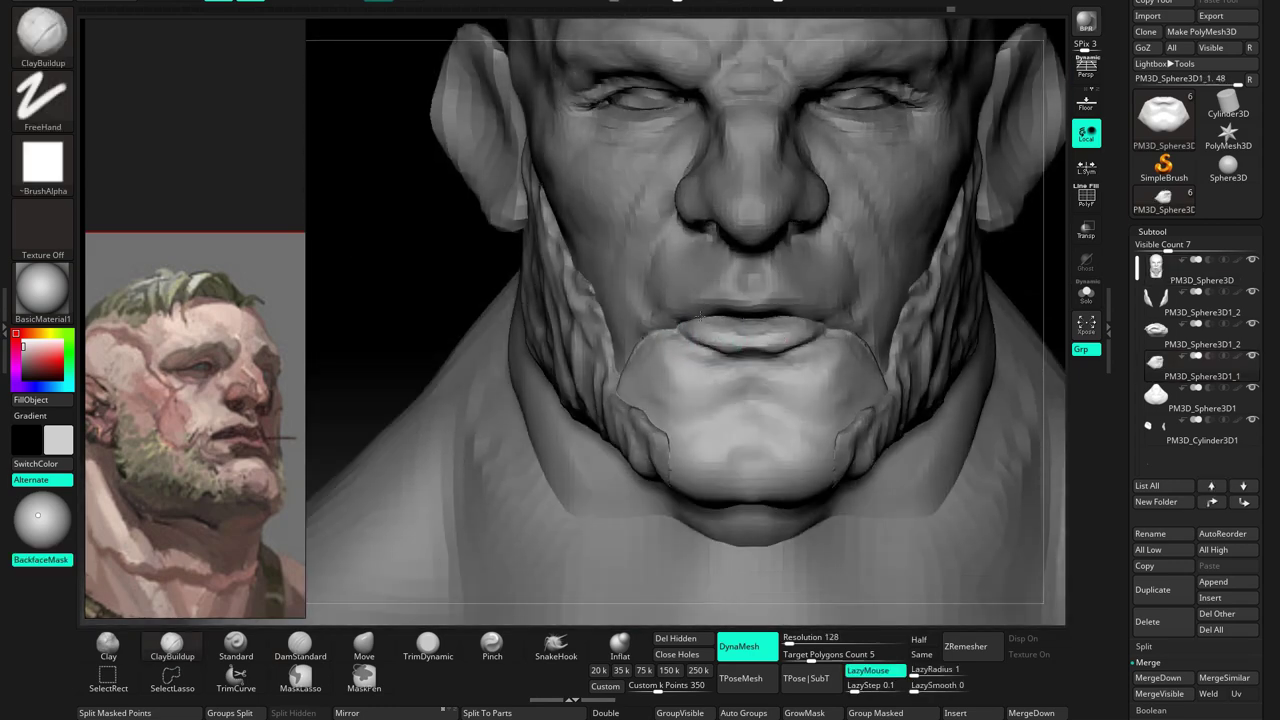
{"action": "mouse_move", "coordinate": [676, 359]}
{"action": "right_mouse_down"}
{"action": "mouse_move", "coordinate": [665, 346]}
{"action": "mouse_move", "coordinate": [660, 364]}
{"action": "mouse_move", "coordinate": [775, 385]}
{"action": "right_mouse_up"}
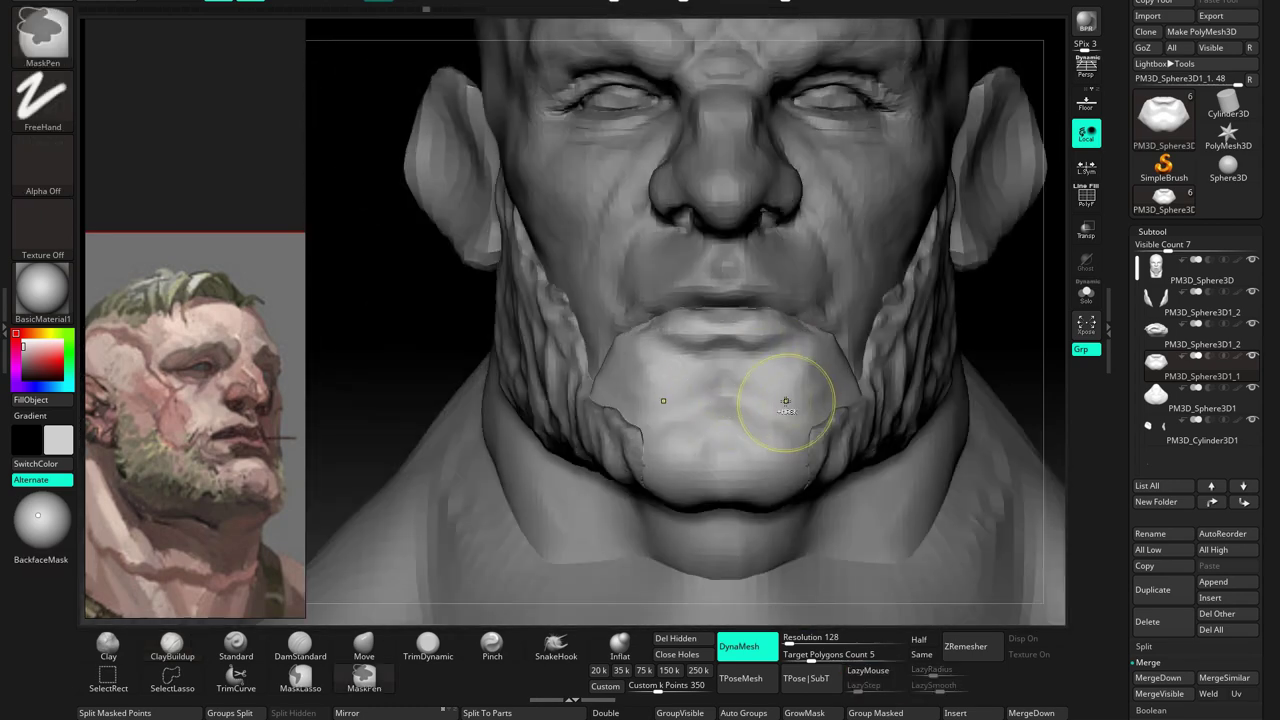
{"action": "right_click_drag", "start_coordinate": [759, 355], "coordinate": [636, 367]}
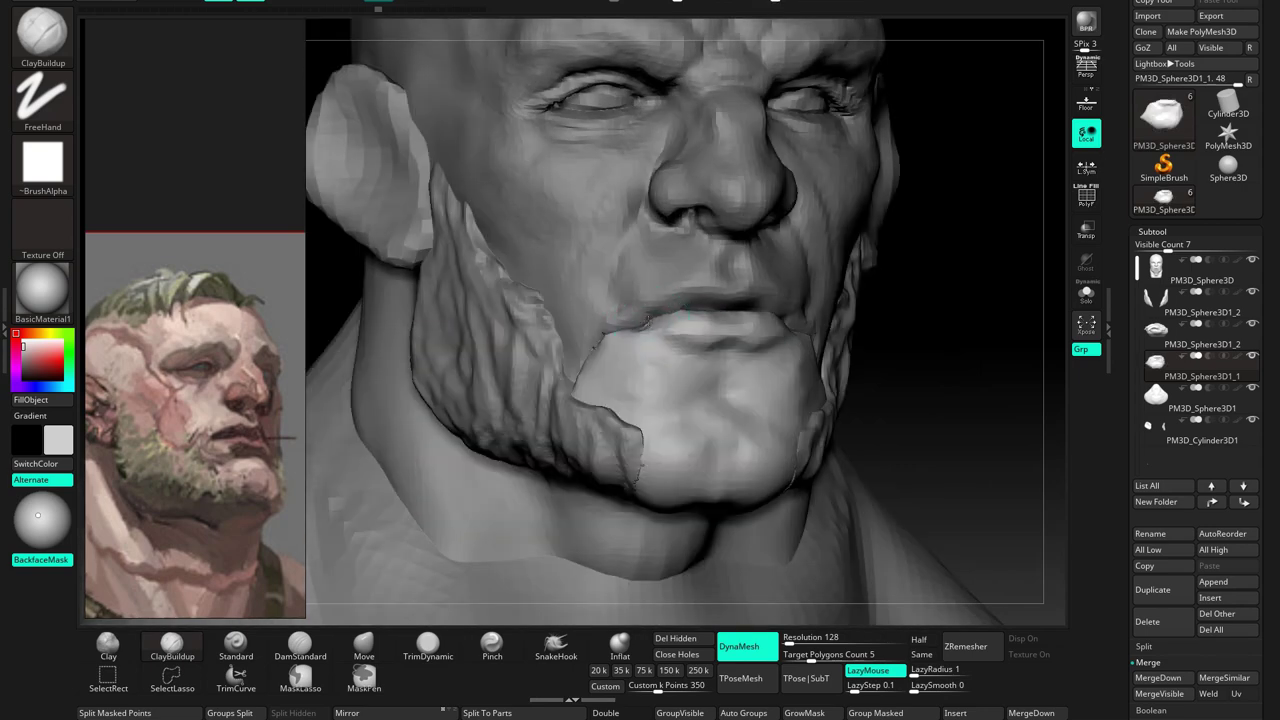
{"action": "left_click", "coordinate": [636, 367]}
{"action": "left_click", "coordinate": [632, 379]}
Make the head subtool active with ClayBuildup ready for the lips
{"action": "key", "text": "b"}
{"action": "key", "text": "d"}
{"action": "key", "text": "s"}
{"action": "mouse_move", "coordinate": [680, 371]}
{"action": "right_mouse_down"}
{"action": "mouse_move", "coordinate": [650, 353]}
{"action": "mouse_move", "coordinate": [792, 615]}
{"action": "right_mouse_up"}
{"action": "key", "text": "b"}
{"action": "key", "text": "c"}
{"action": "key", "text": "b"}
{"action": "mouse_move", "coordinate": [619, 322]}
{"action": "right_mouse_down"}
{"action": "mouse_move", "coordinate": [628, 371]}
{"action": "mouse_move", "coordinate": [626, 339]}
{"action": "mouse_move", "coordinate": [640, 360]}
{"action": "mouse_move", "coordinate": [512, 320]}
{"action": "mouse_move", "coordinate": [560, 340]}
{"action": "mouse_move", "coordinate": [674, 327]}
{"action": "right_mouse_up"}
{"action": "left_click", "coordinate": [621, 334], "text": "alt"}
{"action": "key", "text": "ctrl"}
Pinch and pull out strands on the side beard with SnakeHook
{"action": "left_click", "coordinate": [491, 645]}
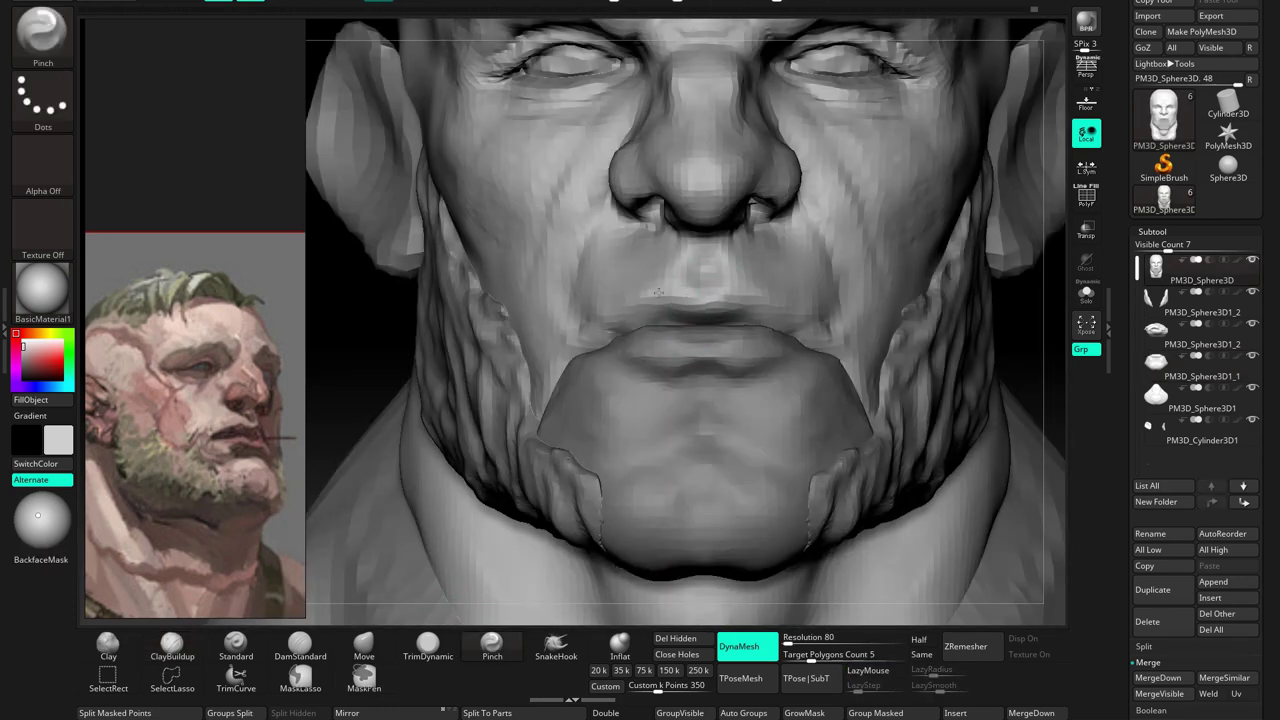
{"action": "mouse_move", "coordinate": [674, 327]}
{"action": "right_mouse_down"}
{"action": "mouse_move", "coordinate": [677, 271]}
{"action": "mouse_move", "coordinate": [677, 306]}
{"action": "mouse_move", "coordinate": [600, 420]}
{"action": "mouse_move", "coordinate": [488, 548]}
{"action": "right_mouse_up"}
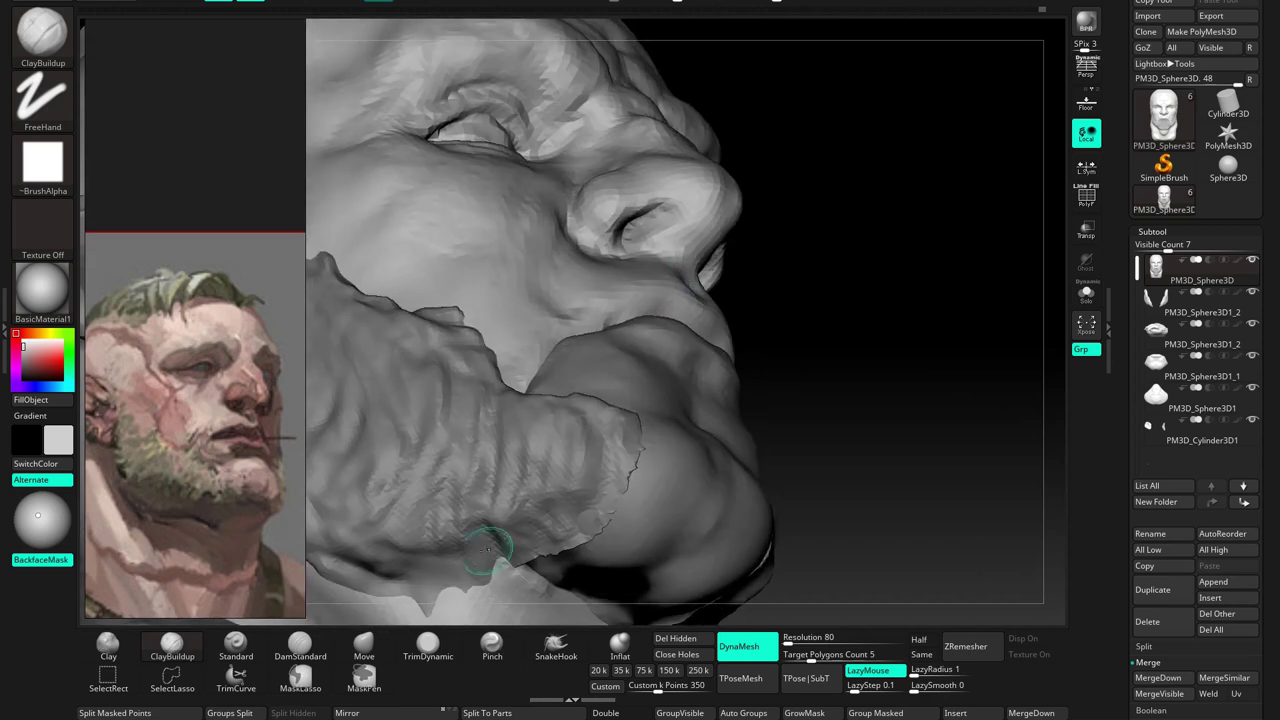
{"action": "left_click", "coordinate": [556, 648]}
{"action": "mouse_move", "coordinate": [682, 286]}
{"action": "right_mouse_down"}
{"action": "mouse_move", "coordinate": [686, 309]}
{"action": "mouse_move", "coordinate": [692, 296]}
{"action": "mouse_move", "coordinate": [678, 312]}
{"action": "mouse_move", "coordinate": [700, 257]}
{"action": "mouse_move", "coordinate": [728, 250]}
{"action": "mouse_move", "coordinate": [709, 248]}
{"action": "mouse_move", "coordinate": [712, 297]}
{"action": "mouse_move", "coordinate": [650, 313]}
{"action": "mouse_move", "coordinate": [720, 281]}
{"action": "right_mouse_up"}
Sharpen the lip edges with the Pinch brush
{"action": "key", "text": "b"}
{"action": "key", "text": "c"}
{"action": "key", "text": "b"}
{"action": "key", "text": "b"}
{"action": "key", "text": "p"}
{"action": "key", "text": "i"}
{"action": "right_click_drag", "start_coordinate": [797, 296], "coordinate": [757, 288]}
Shape the lips and mouth parting with Move and ClayBuildup in a frontal close-up
{"action": "key", "text": "b"}
{"action": "key", "text": "m"}
{"action": "key", "text": "v"}
{"action": "key", "text": "f"}
{"action": "mouse_move", "coordinate": [640, 300]}
{"action": "right_mouse_down", "text": "alt"}
{"action": "mouse_move", "coordinate": [760, 340]}
{"action": "mouse_move", "coordinate": [1022, 373]}
{"action": "right_mouse_up", "text": "alt"}
{"action": "key", "text": "b"}
{"action": "key", "text": "c"}
{"action": "key", "text": "b"}
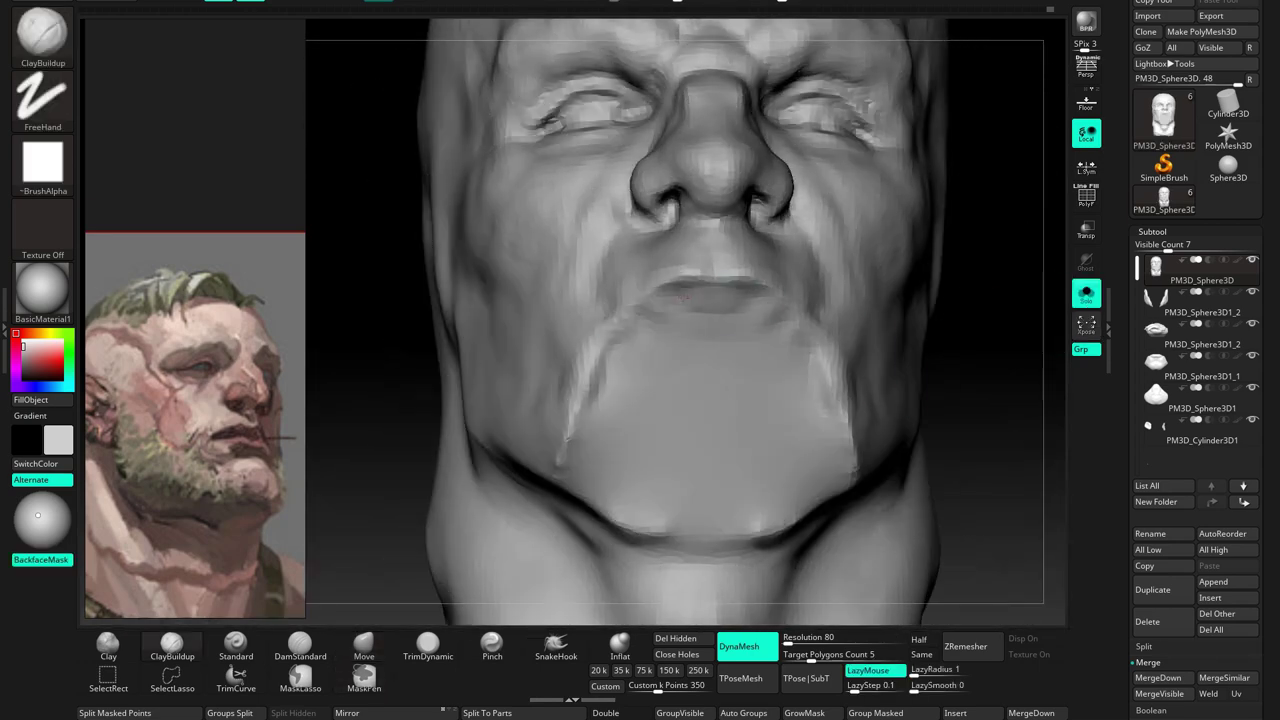
{"action": "mouse_move", "coordinate": [668, 338]}
{"action": "right_mouse_down"}
{"action": "mouse_move", "coordinate": [700, 370]}
{"action": "mouse_move", "coordinate": [846, 355]}
{"action": "right_mouse_up"}
{"action": "mouse_move", "coordinate": [900, 320]}
{"action": "right_mouse_down", "text": "alt"}
{"action": "mouse_move", "coordinate": [705, 315]}
{"action": "mouse_move", "coordinate": [700, 260]}
{"action": "mouse_move", "coordinate": [760, 280]}
{"action": "mouse_move", "coordinate": [700, 286]}
{"action": "mouse_move", "coordinate": [775, 267]}
{"action": "mouse_move", "coordinate": [760, 300]}
{"action": "mouse_move", "coordinate": [671, 263]}
{"action": "mouse_move", "coordinate": [777, 337]}
{"action": "mouse_move", "coordinate": [682, 302]}
{"action": "mouse_move", "coordinate": [671, 271]}
{"action": "mouse_move", "coordinate": [691, 231]}
{"action": "mouse_move", "coordinate": [691, 259]}
{"action": "right_mouse_up", "text": "alt"}
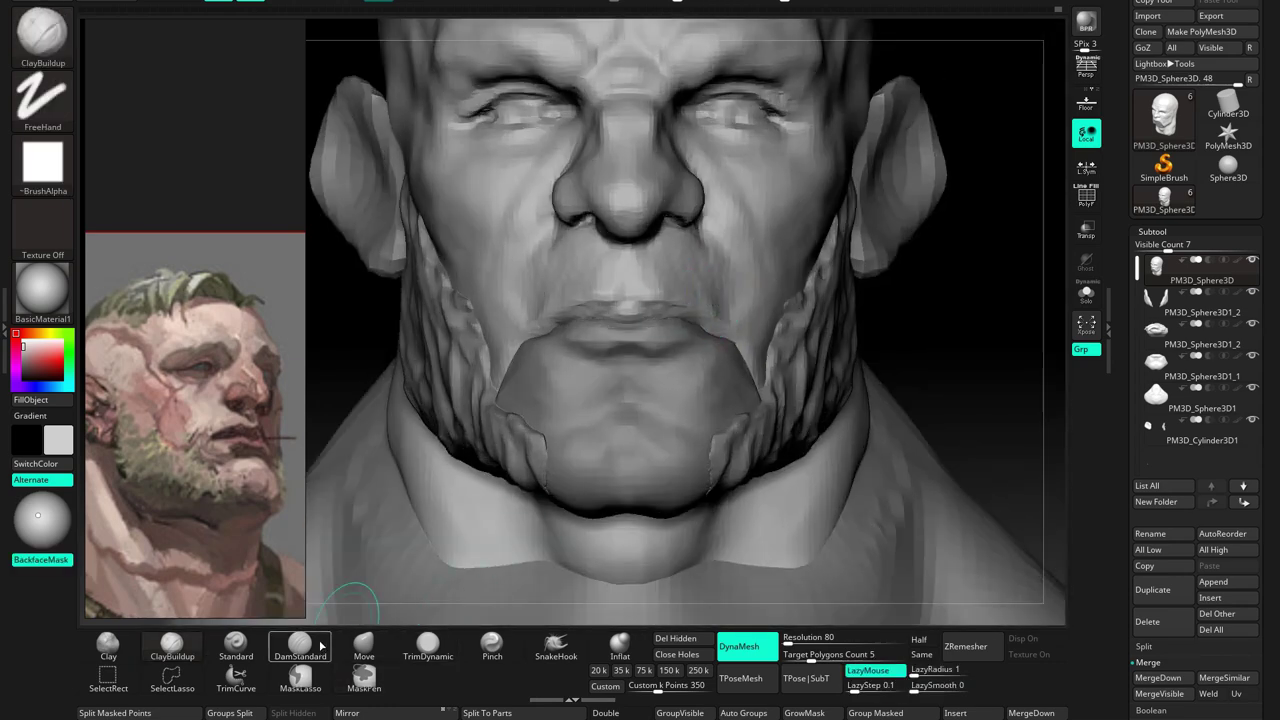
Carve a central cleft with DamStandard and build up clay on the chin piece
{"action": "left_click", "coordinate": [300, 645]}
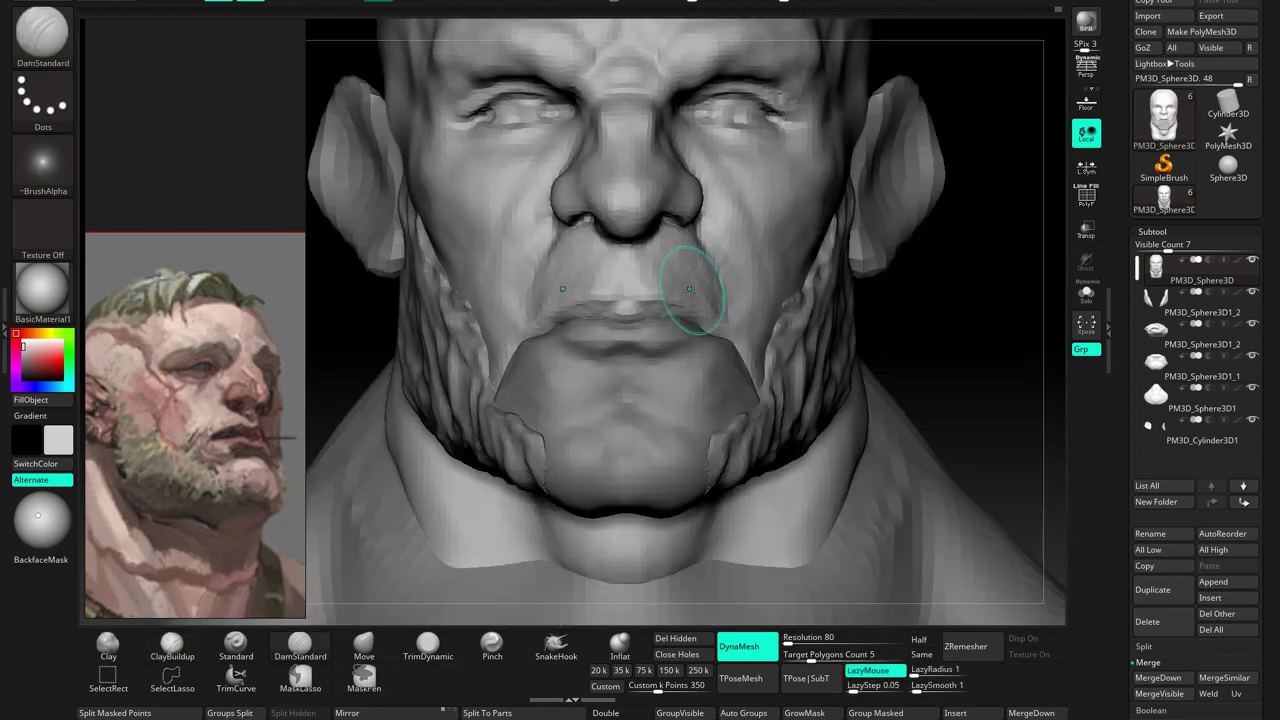
{"action": "left_click", "coordinate": [366, 650]}
{"action": "left_click_drag", "start_coordinate": [650, 280], "coordinate": [640, 400]}
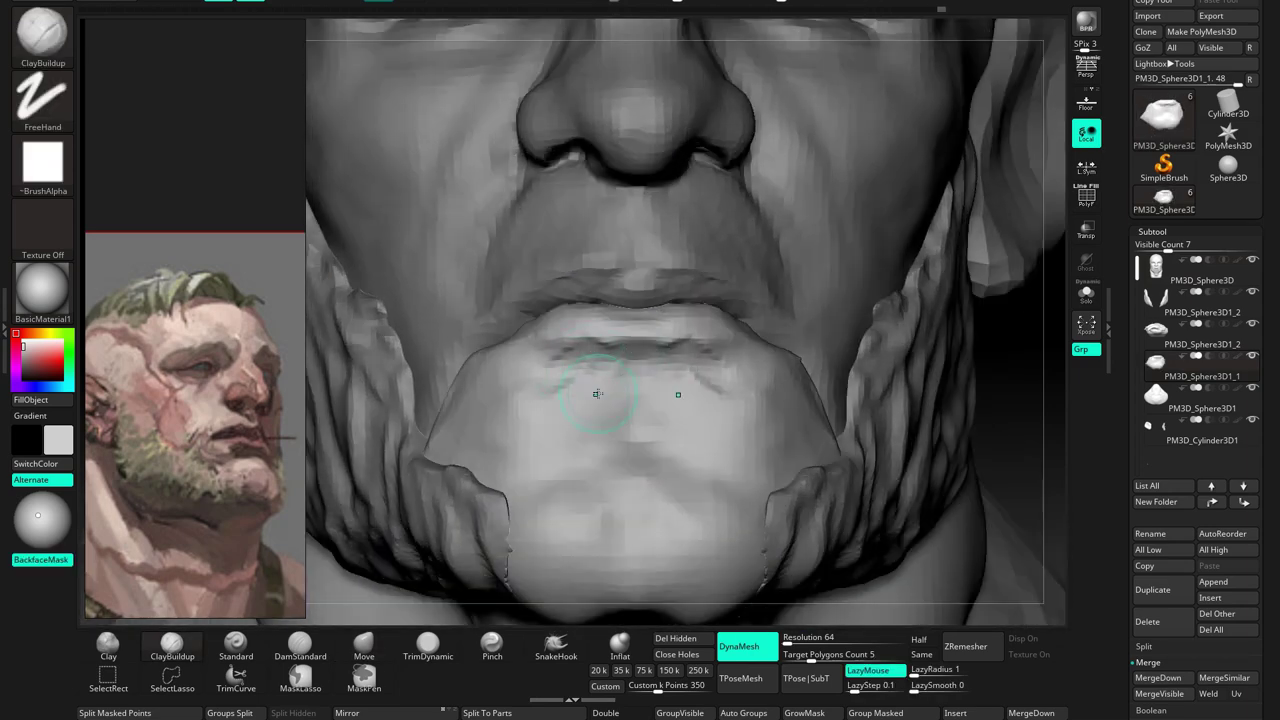
{"action": "right_click_drag", "start_coordinate": [597, 393], "coordinate": [591, 362]}
{"action": "left_click_drag", "start_coordinate": [556, 405], "coordinate": [620, 440]}
{"action": "mouse_move", "coordinate": [620, 440]}
{"action": "right_mouse_down"}
{"action": "mouse_move", "coordinate": [490, 330]}
{"action": "mouse_move", "coordinate": [600, 366]}
{"action": "mouse_move", "coordinate": [648, 364]}
{"action": "right_mouse_up"}
{"action": "right_click_drag", "start_coordinate": [626, 318], "coordinate": [632, 308]}
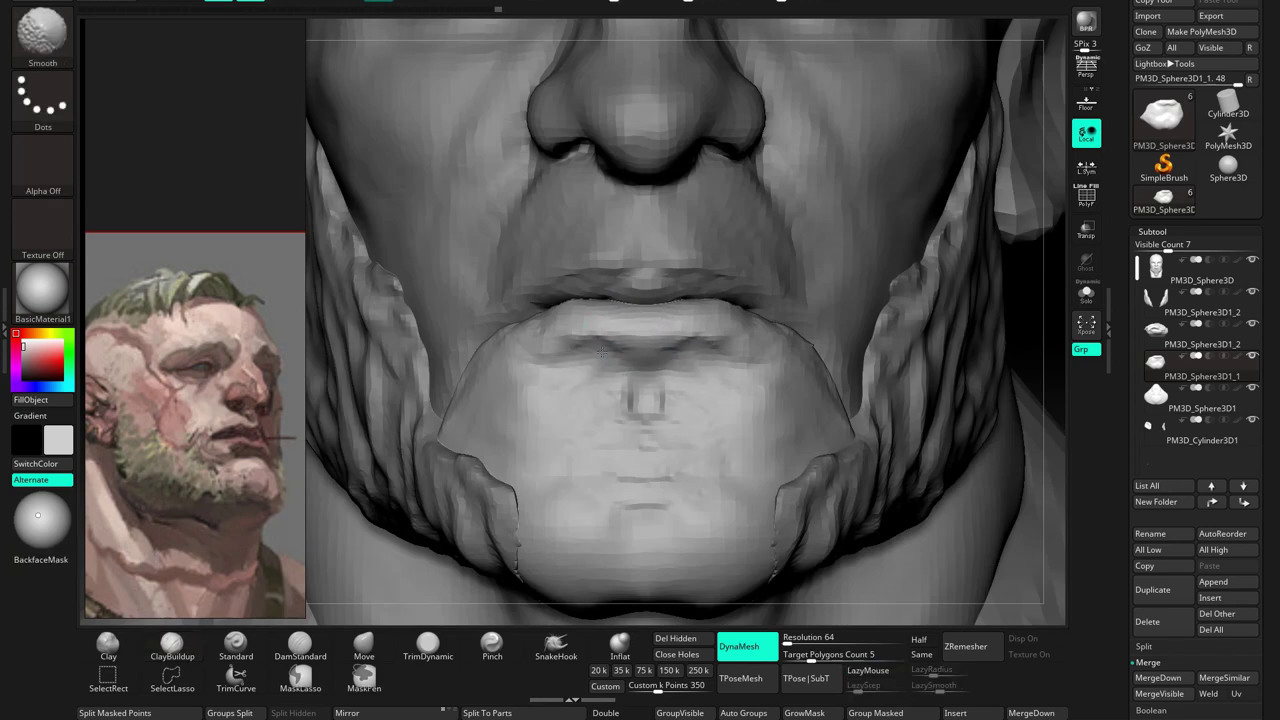
{"action": "mouse_move", "coordinate": [514, 300]}
{"action": "right_mouse_down"}
{"action": "mouse_move", "coordinate": [530, 305]}
{"action": "mouse_move", "coordinate": [565, 270]}
{"action": "mouse_move", "coordinate": [546, 277]}
{"action": "right_mouse_up"}
Solo the chin piece and push its side profile into shape with Move
{"action": "left_click", "coordinate": [1083, 299]}
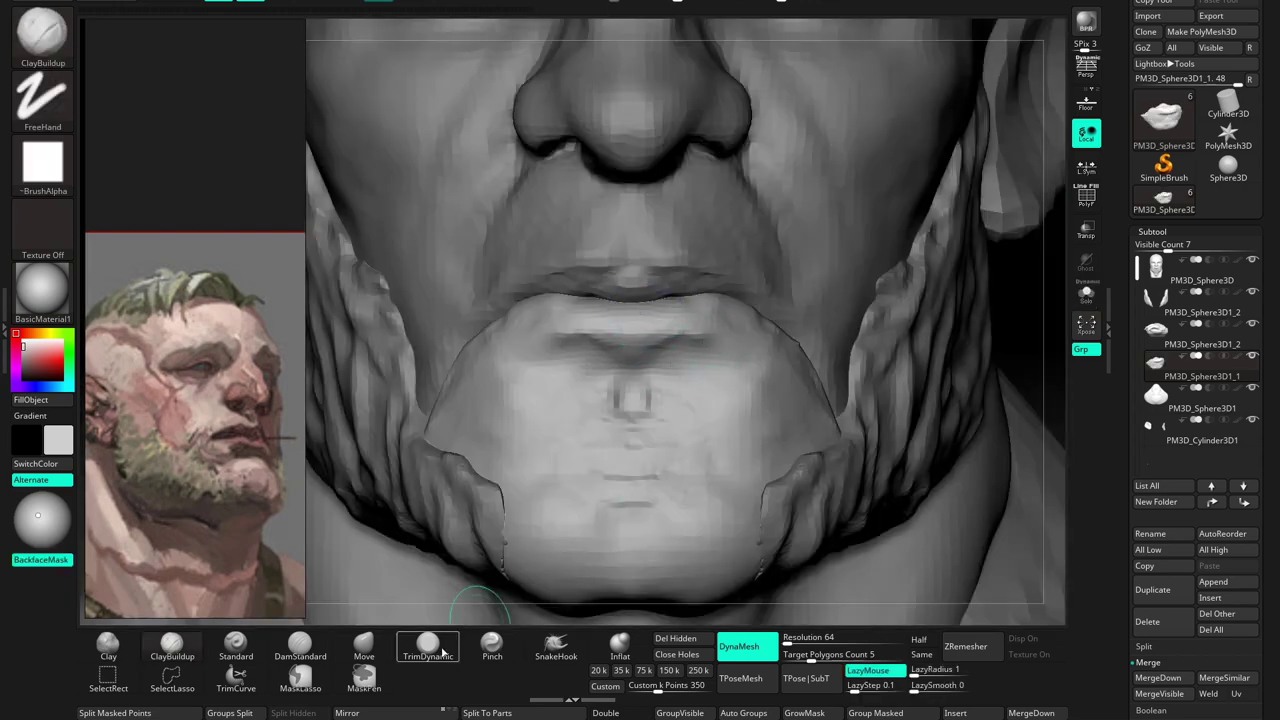
{"action": "left_click", "coordinate": [364, 648]}
{"action": "mouse_move", "coordinate": [737, 280]}
{"action": "right_mouse_down"}
{"action": "mouse_move", "coordinate": [663, 286]}
{"action": "mouse_move", "coordinate": [651, 314]}
{"action": "mouse_move", "coordinate": [650, 330]}
{"action": "mouse_move", "coordinate": [716, 314]}
{"action": "mouse_move", "coordinate": [720, 282]}
{"action": "mouse_move", "coordinate": [732, 339]}
{"action": "mouse_move", "coordinate": [677, 363]}
{"action": "mouse_move", "coordinate": [686, 271]}
{"action": "mouse_move", "coordinate": [705, 363]}
{"action": "right_mouse_up"}
{"action": "key", "text": "b"}
{"action": "key", "text": "c"}
{"action": "key", "text": "b"}
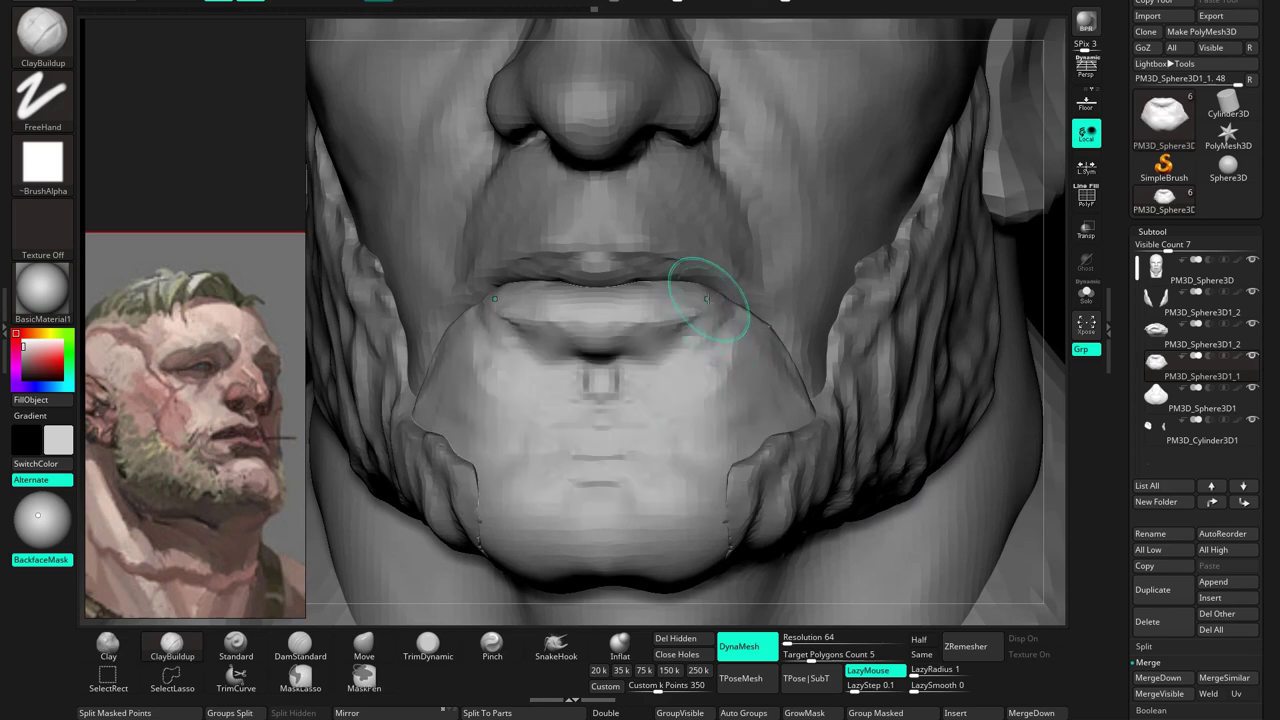
{"action": "mouse_move", "coordinate": [707, 298]}
{"action": "right_mouse_down"}
{"action": "mouse_move", "coordinate": [700, 286]}
{"action": "mouse_move", "coordinate": [676, 326]}
{"action": "right_mouse_up"}
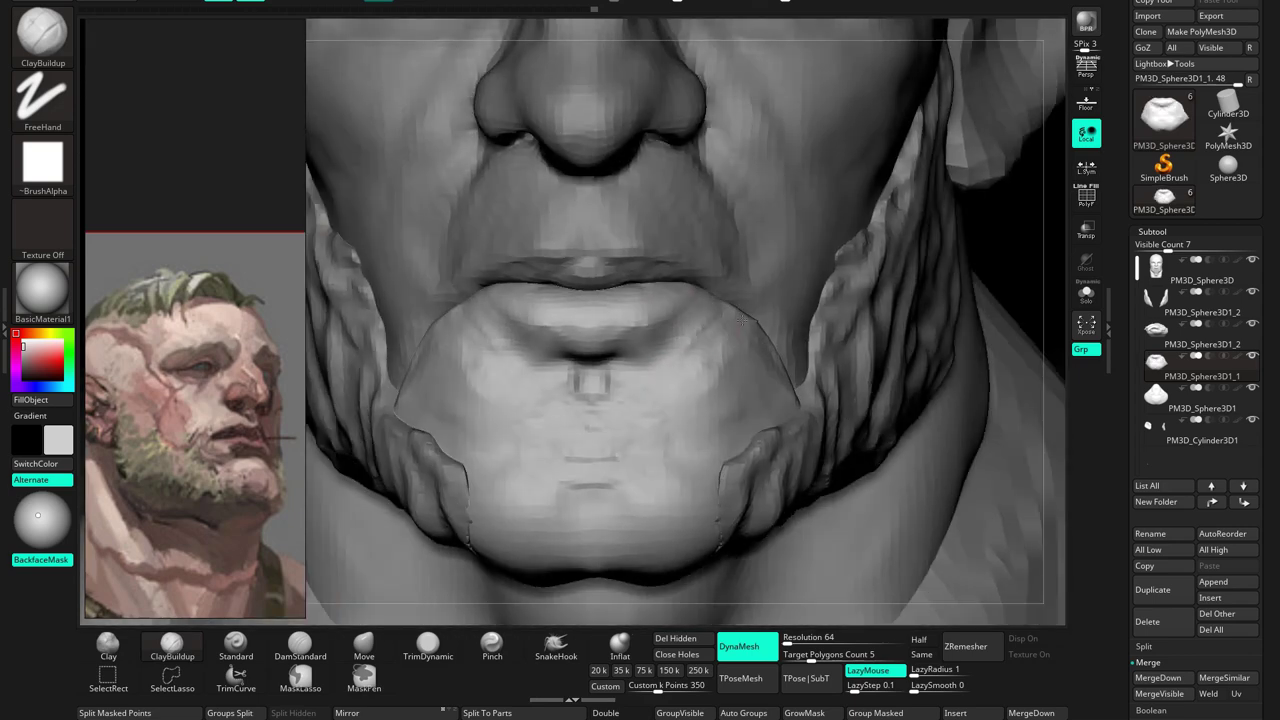
Briefly select the head, then return to the chin piece for more ClayBuildup
{"action": "left_click", "coordinate": [720, 260], "text": "alt"}
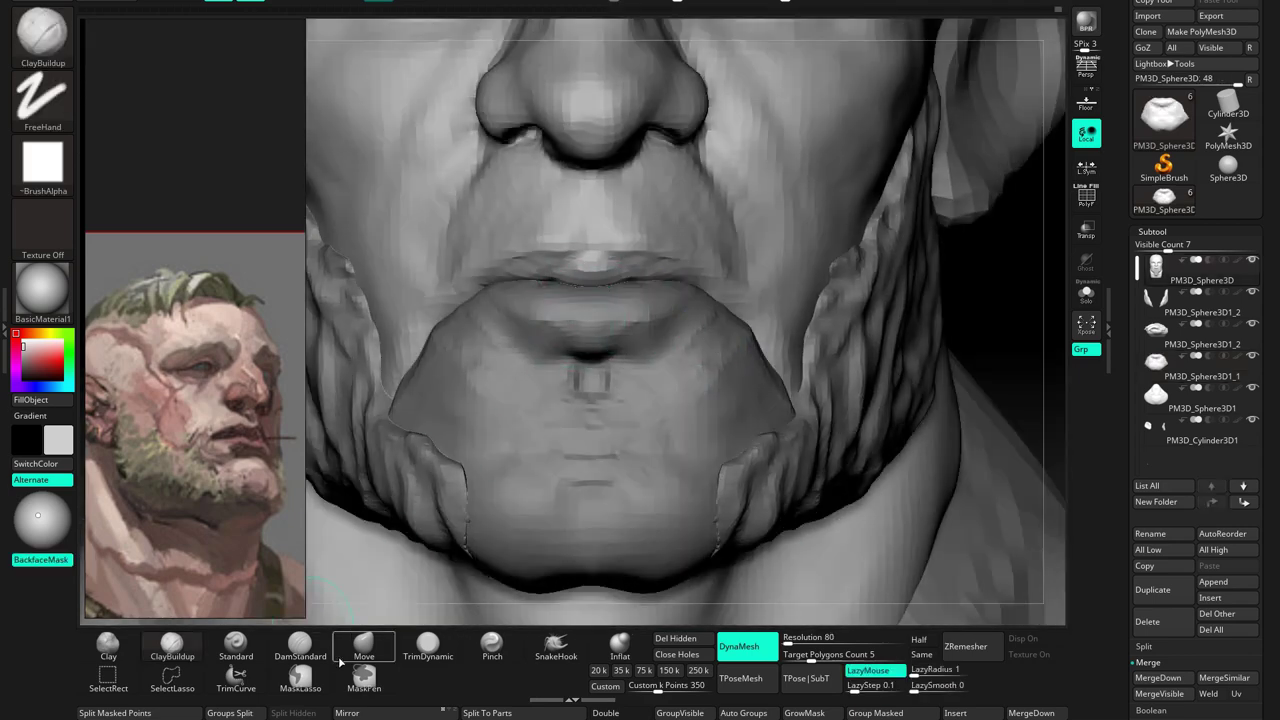
{"action": "left_click", "coordinate": [363, 648]}
{"action": "key", "text": "space"}
{"action": "mouse_move", "coordinate": [603, 276]}
{"action": "right_mouse_down"}
{"action": "mouse_move", "coordinate": [520, 300]}
{"action": "mouse_move", "coordinate": [560, 230]}
{"action": "mouse_move", "coordinate": [540, 262]}
{"action": "mouse_move", "coordinate": [590, 300]}
{"action": "mouse_move", "coordinate": [588, 342]}
{"action": "mouse_move", "coordinate": [546, 319]}
{"action": "mouse_move", "coordinate": [729, 414]}
{"action": "mouse_move", "coordinate": [663, 371]}
{"action": "mouse_move", "coordinate": [671, 263]}
{"action": "right_mouse_up"}
{"action": "key", "text": "space"}
{"action": "left_click", "coordinate": [550, 320], "text": "alt"}
{"action": "key", "text": "b"}
{"action": "key", "text": "c"}
{"action": "key", "text": "b"}
{"action": "mouse_move", "coordinate": [587, 342]}
{"action": "right_mouse_down"}
{"action": "mouse_move", "coordinate": [615, 370]}
{"action": "mouse_move", "coordinate": [586, 200]}
{"action": "mouse_move", "coordinate": [700, 447]}
{"action": "mouse_move", "coordinate": [620, 380]}
{"action": "right_mouse_up"}
{"action": "right_click_drag", "start_coordinate": [620, 380], "coordinate": [600, 250], "text": "alt"}
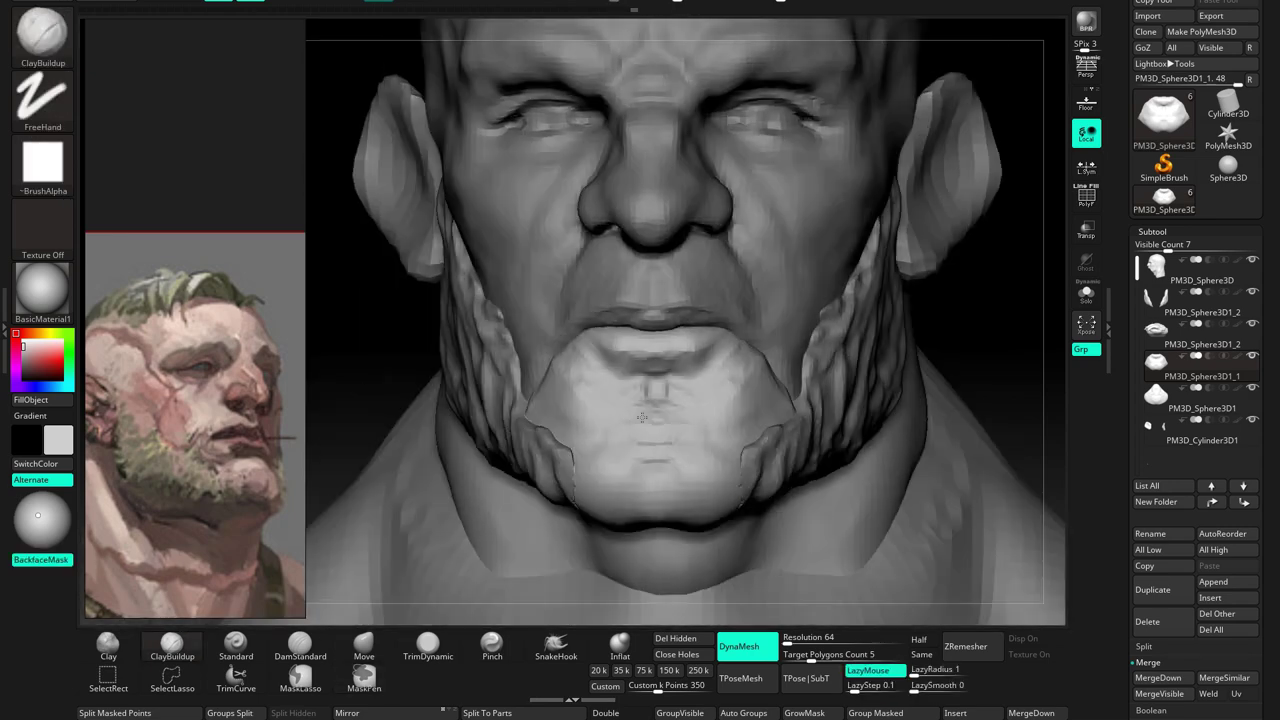
Move the jaw forms on the head, then select the side beard and build clay
{"action": "key", "text": "b"}
{"action": "key", "text": "m"}
{"action": "key", "text": "v"}
{"action": "mouse_move", "coordinate": [738, 333]}
{"action": "right_mouse_down"}
{"action": "mouse_move", "coordinate": [720, 300]}
{"action": "mouse_move", "coordinate": [700, 317]}
{"action": "mouse_move", "coordinate": [814, 286]}
{"action": "mouse_move", "coordinate": [690, 388]}
{"action": "mouse_move", "coordinate": [810, 460]}
{"action": "mouse_move", "coordinate": [802, 410]}
{"action": "mouse_move", "coordinate": [805, 435]}
{"action": "right_mouse_up"}
{"action": "left_click", "coordinate": [810, 430], "text": "alt"}
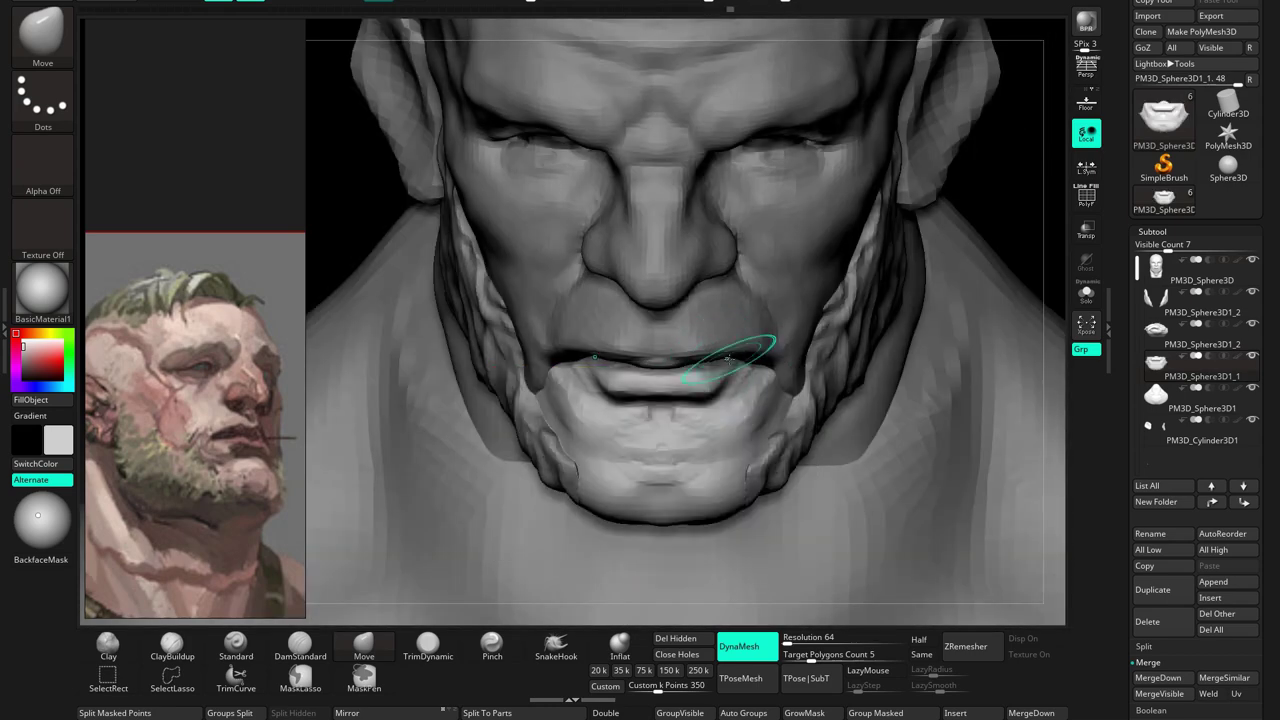
{"action": "mouse_move", "coordinate": [723, 376]}
{"action": "right_mouse_down"}
{"action": "mouse_move", "coordinate": [624, 496]}
{"action": "mouse_move", "coordinate": [624, 388]}
{"action": "mouse_move", "coordinate": [560, 400]}
{"action": "mouse_move", "coordinate": [668, 385]}
{"action": "right_mouse_up"}
{"action": "key", "text": "space"}
{"action": "key", "text": "b"}
{"action": "key", "text": "c"}
{"action": "key", "text": "b"}
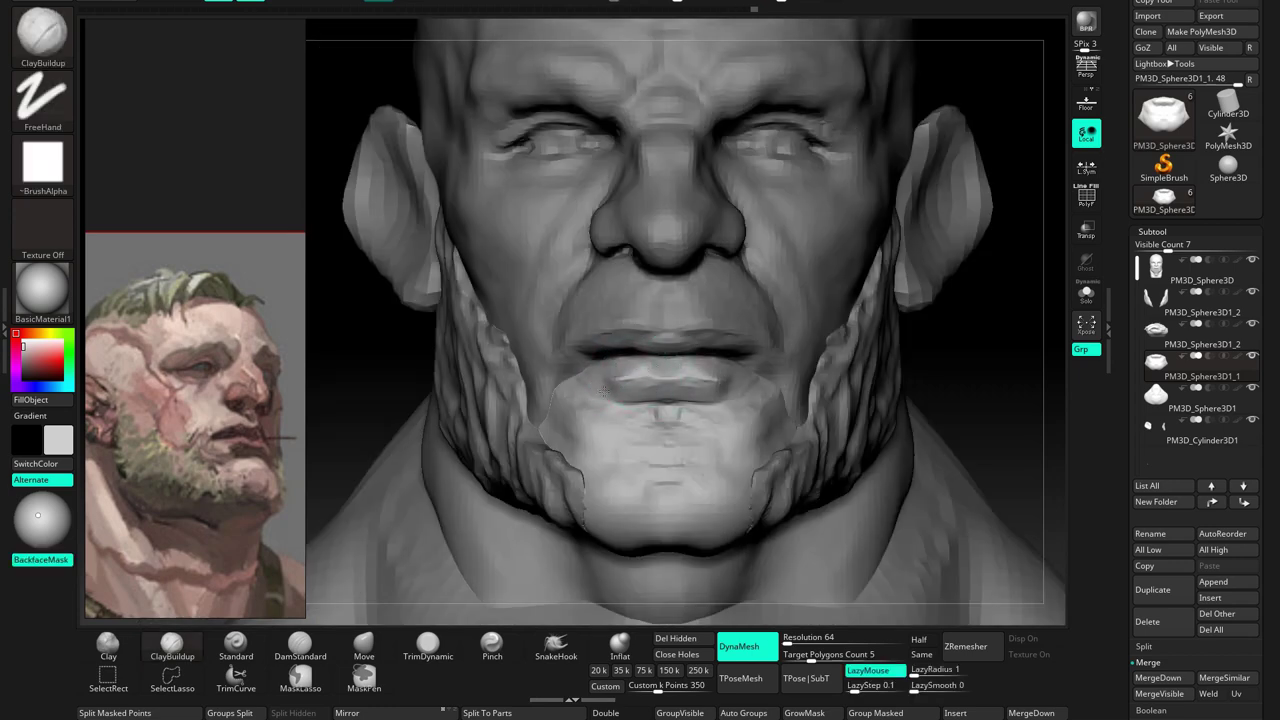
{"action": "mouse_move", "coordinate": [637, 418]}
{"action": "right_mouse_down"}
{"action": "mouse_move", "coordinate": [651, 380]}
{"action": "mouse_move", "coordinate": [697, 418]}
{"action": "mouse_move", "coordinate": [660, 380]}
{"action": "mouse_move", "coordinate": [600, 420]}
{"action": "right_mouse_up"}
Reshape the jaw toward the profile with Move, then switch back to ClayBuildup
{"action": "left_click", "coordinate": [363, 648]}
{"action": "mouse_move", "coordinate": [430, 600]}
{"action": "right_mouse_down"}
{"action": "mouse_move", "coordinate": [626, 357]}
{"action": "mouse_move", "coordinate": [700, 337]}
{"action": "mouse_move", "coordinate": [682, 378]}
{"action": "mouse_move", "coordinate": [650, 340]}
{"action": "mouse_move", "coordinate": [655, 300]}
{"action": "mouse_move", "coordinate": [595, 318]}
{"action": "right_mouse_up"}
{"action": "key", "text": "b"}
{"action": "key", "text": "c"}
{"action": "key", "text": "b"}
{"action": "key", "text": "space"}
Check the chin piece in Solo, then select the head and smooth around the mouth
{"action": "key", "text": "ctrl+shift+s"}
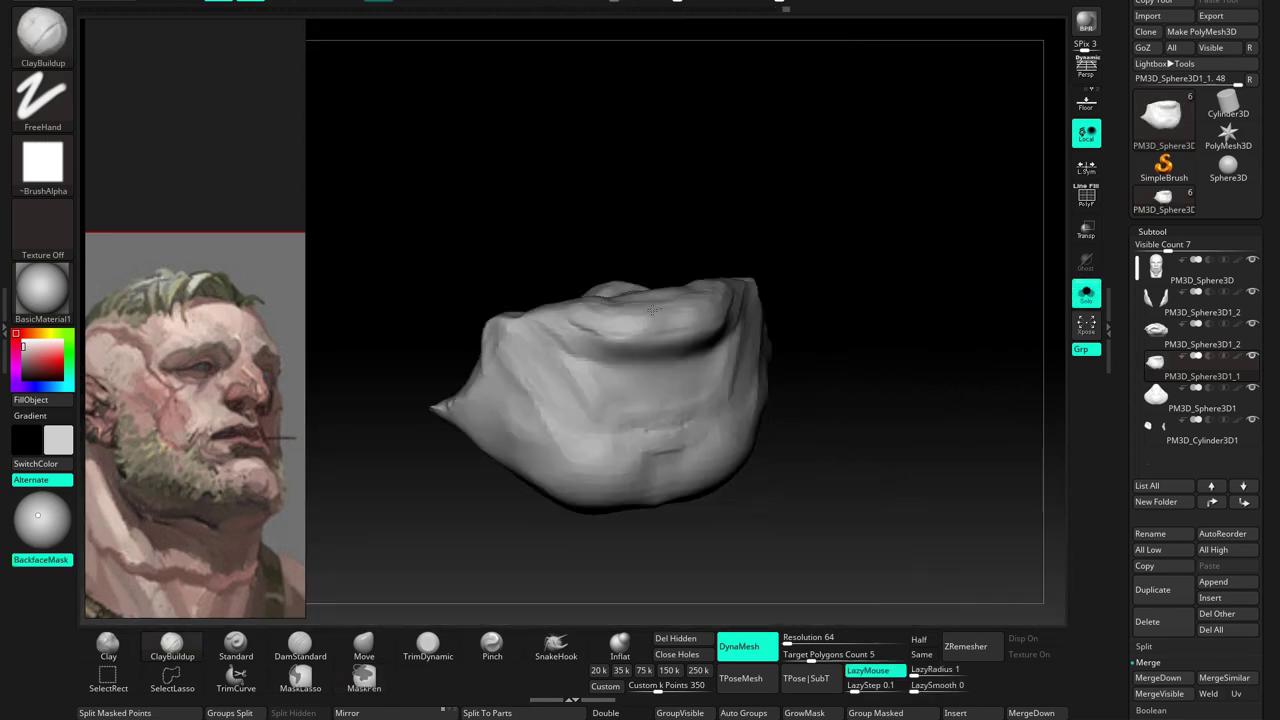
{"action": "right_click_drag", "start_coordinate": [626, 310], "coordinate": [643, 318]}
{"action": "key", "text": "ctrl+shift+s"}
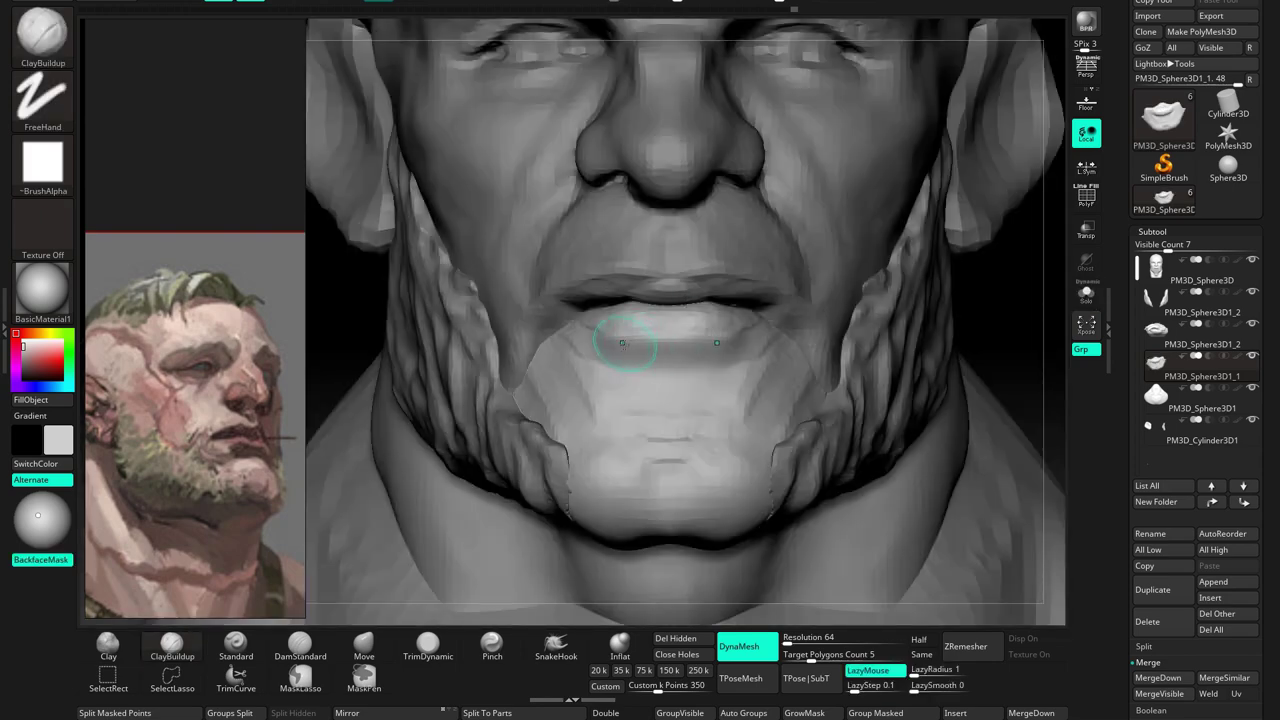
{"action": "left_click", "coordinate": [364, 645]}
{"action": "left_click", "coordinate": [790, 300], "text": "alt"}
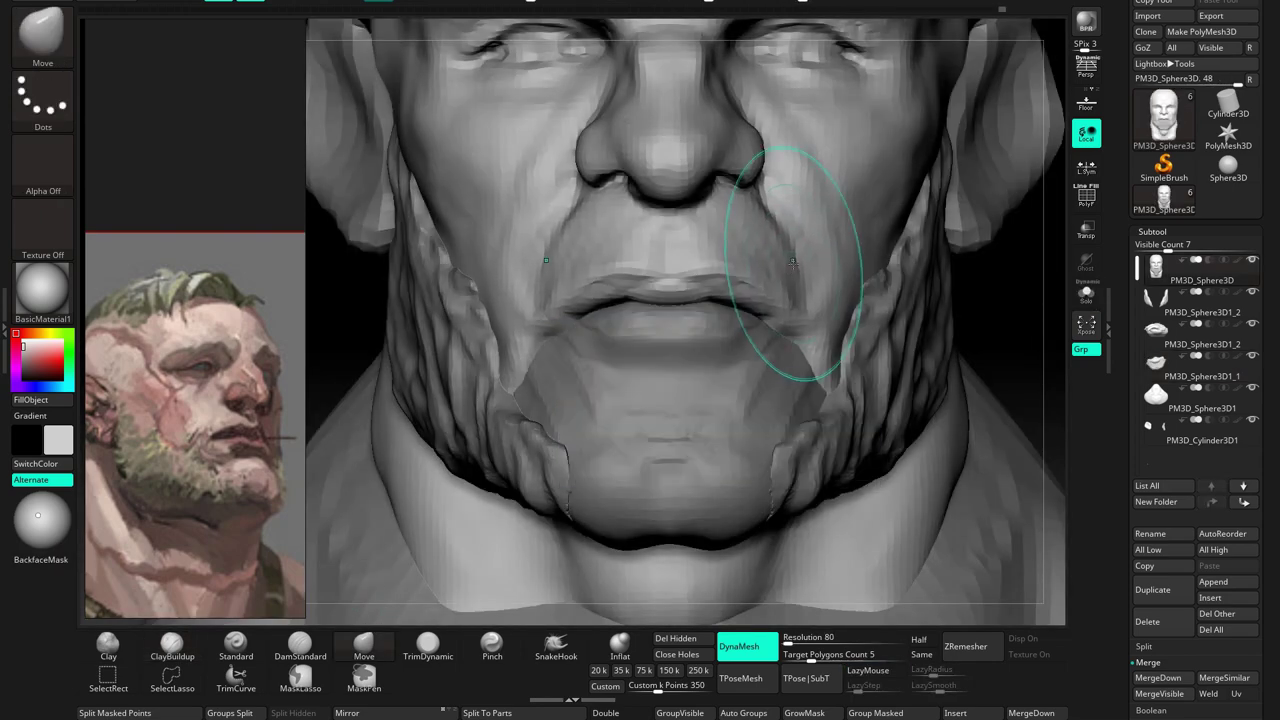
{"action": "mouse_move", "coordinate": [620, 270]}
{"action": "right_mouse_down"}
{"action": "mouse_move", "coordinate": [600, 271]}
{"action": "mouse_move", "coordinate": [627, 266]}
{"action": "mouse_move", "coordinate": [660, 380]}
{"action": "mouse_move", "coordinate": [706, 429]}
{"action": "mouse_move", "coordinate": [618, 388]}
{"action": "right_mouse_up"}
Start the curved crease under the lower lip with DamStandard and ClayBuildup
{"action": "key", "text": "b"}
{"action": "key", "text": "d"}
{"action": "key", "text": "s"}
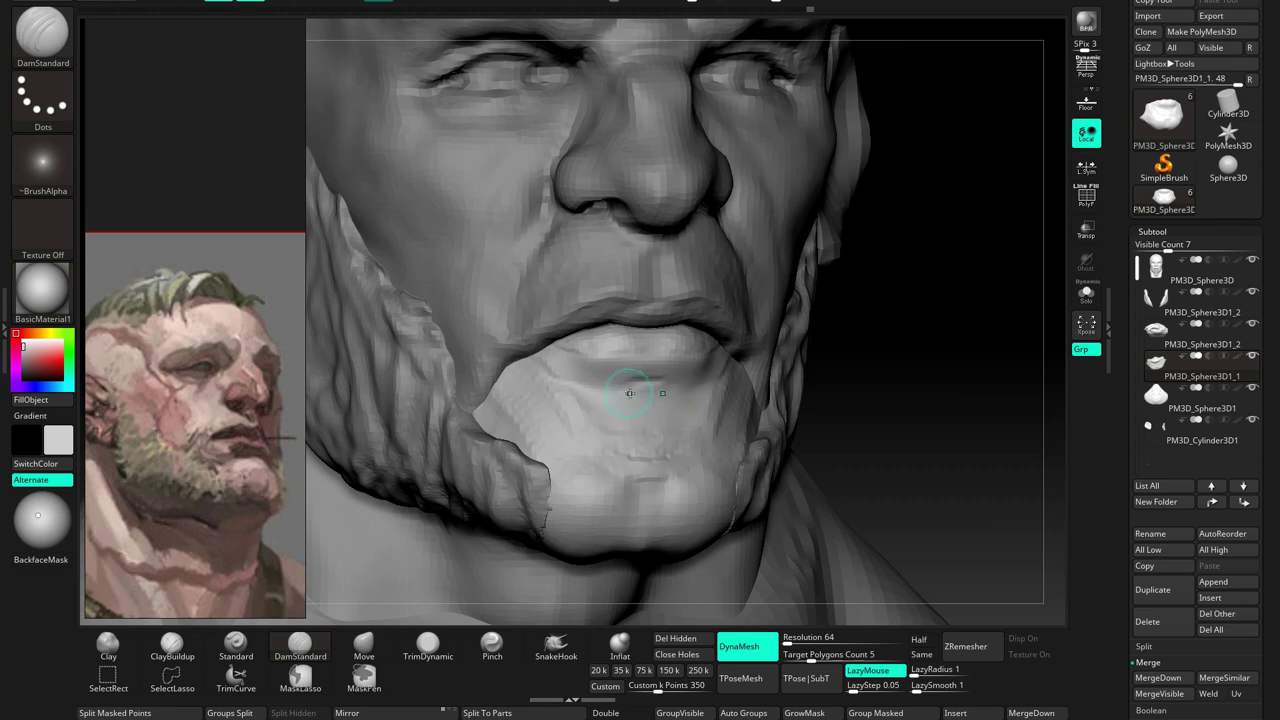
{"action": "key", "text": "b"}
{"action": "key", "text": "c"}
{"action": "key", "text": "b"}
{"action": "mouse_move", "coordinate": [640, 428]}
{"action": "right_mouse_down"}
{"action": "mouse_move", "coordinate": [665, 450]}
{"action": "mouse_move", "coordinate": [727, 436]}
{"action": "mouse_move", "coordinate": [666, 420]}
{"action": "mouse_move", "coordinate": [827, 349]}
{"action": "mouse_move", "coordinate": [669, 325]}
{"action": "right_mouse_up"}
{"action": "key", "text": "space"}
{"action": "key", "text": "space"}
{"action": "key", "text": "b"}
Deepen the lower-lip crease and refine the chin with ClayBuildup from several angles
{"action": "key", "text": "d"}
{"action": "key", "text": "s"}
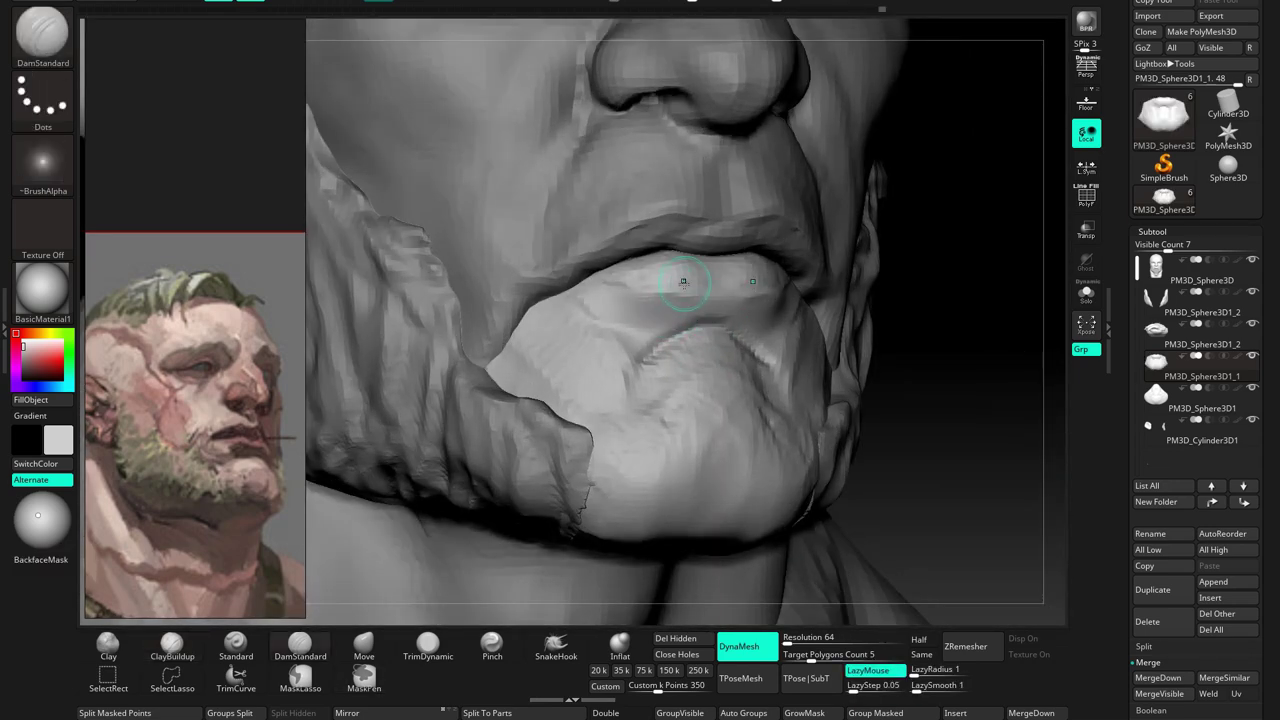
{"action": "right_click_drag", "start_coordinate": [685, 314], "coordinate": [719, 291]}
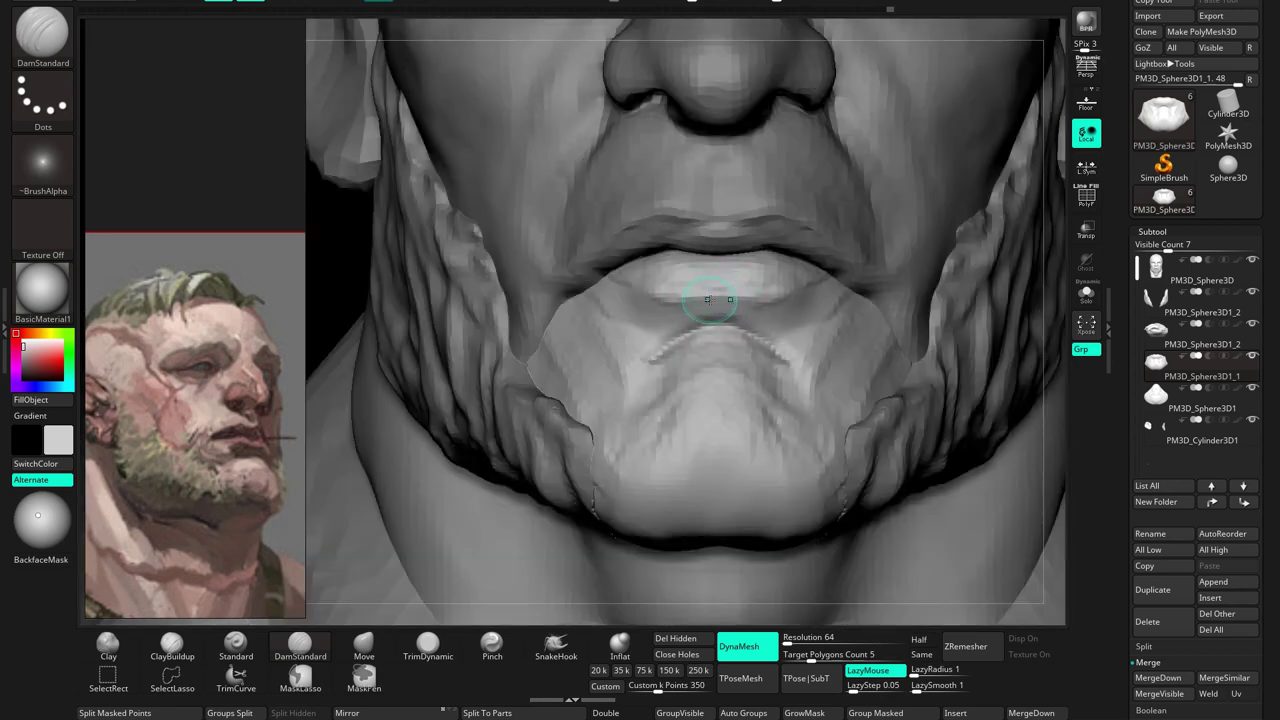
{"action": "key", "text": "b"}
{"action": "key", "text": "c"}
{"action": "key", "text": "b"}
{"action": "mouse_move", "coordinate": [663, 341]}
{"action": "right_mouse_down"}
{"action": "mouse_move", "coordinate": [680, 322]}
{"action": "mouse_move", "coordinate": [563, 313]}
{"action": "right_mouse_up"}
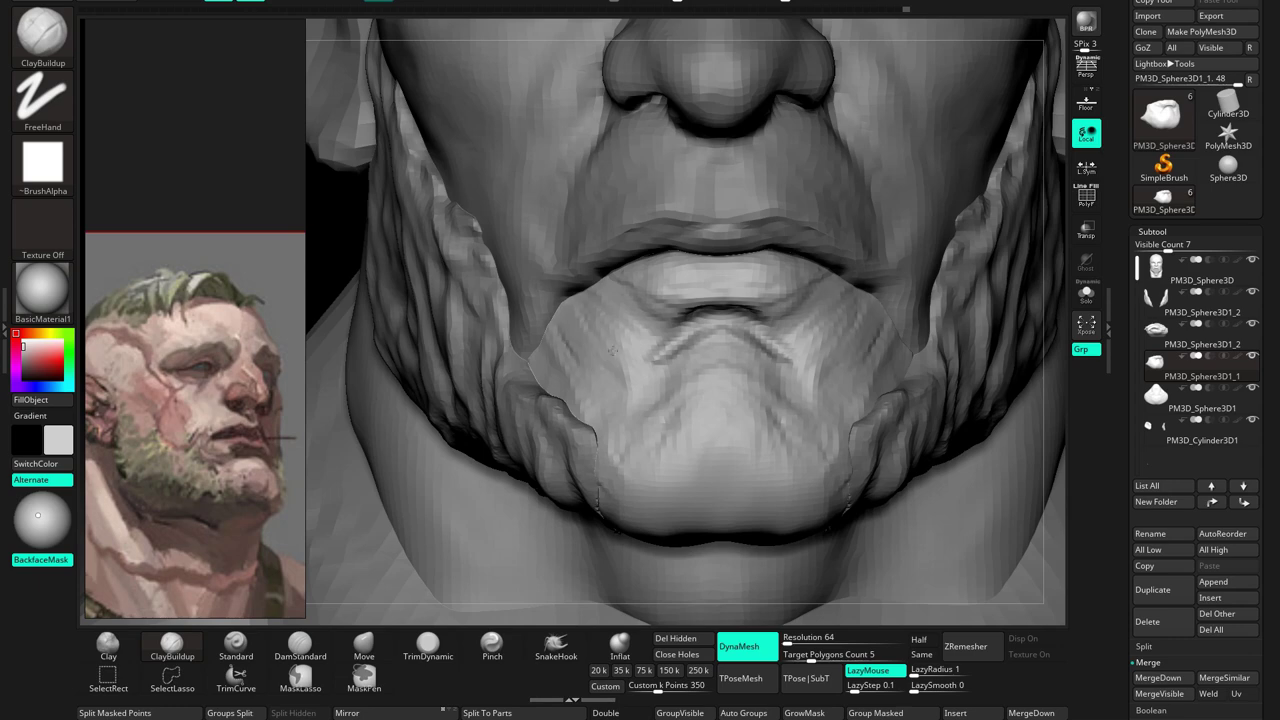
{"action": "right_click_drag", "start_coordinate": [692, 330], "coordinate": [720, 300]}
{"action": "mouse_move", "coordinate": [729, 371]}
{"action": "right_mouse_down"}
{"action": "mouse_move", "coordinate": [772, 294]}
{"action": "mouse_move", "coordinate": [748, 286]}
{"action": "right_mouse_up"}
{"action": "mouse_move", "coordinate": [748, 337]}
{"action": "right_mouse_down"}
{"action": "mouse_move", "coordinate": [754, 397]}
{"action": "mouse_move", "coordinate": [720, 360]}
{"action": "mouse_move", "coordinate": [751, 363]}
{"action": "right_mouse_up"}
Do another DamStandard and ClayBuildup pass across the chin from the front
{"action": "key", "text": "b"}
{"action": "key", "text": "d"}
{"action": "key", "text": "s"}
{"action": "mouse_move", "coordinate": [737, 300]}
{"action": "right_mouse_down"}
{"action": "mouse_move", "coordinate": [786, 297]}
{"action": "mouse_move", "coordinate": [757, 279]}
{"action": "mouse_move", "coordinate": [789, 352]}
{"action": "mouse_move", "coordinate": [747, 291]}
{"action": "mouse_move", "coordinate": [829, 429]}
{"action": "mouse_move", "coordinate": [808, 420]}
{"action": "mouse_move", "coordinate": [845, 517]}
{"action": "mouse_move", "coordinate": [743, 428]}
{"action": "mouse_move", "coordinate": [795, 436]}
{"action": "mouse_move", "coordinate": [772, 400]}
{"action": "mouse_move", "coordinate": [633, 413]}
{"action": "mouse_move", "coordinate": [748, 442]}
{"action": "mouse_move", "coordinate": [828, 520]}
{"action": "right_mouse_up"}
{"action": "key", "text": "b"}
{"action": "key", "text": "c"}
Select the side beard and push the head's cheeks and nose sides with Move
{"action": "key", "text": "b"}
{"action": "left_click", "coordinate": [810, 420], "text": "alt"}
{"action": "key", "text": "b"}
{"action": "key", "text": "m"}
{"action": "key", "text": "v"}
{"action": "left_click", "coordinate": [1256, 294]}
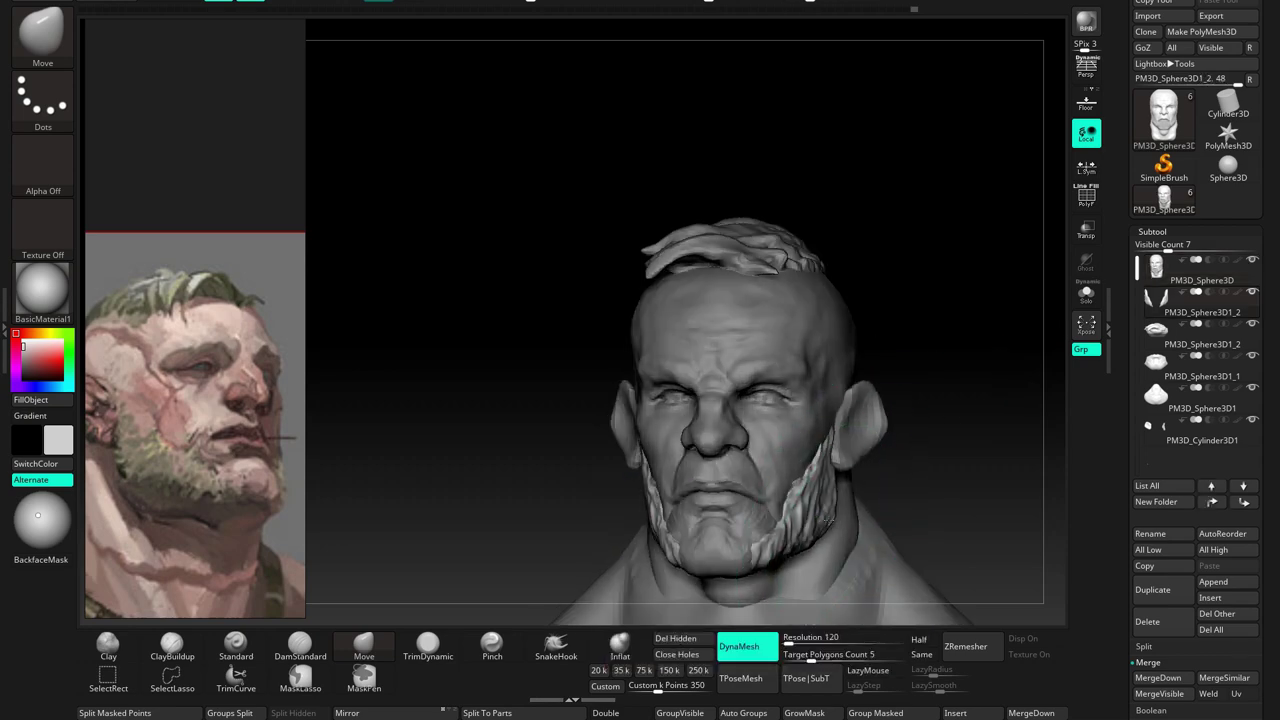
Reshape the sideburn pieces using MaskPen and Move
{"action": "key", "text": "space"}
{"action": "key", "text": "b"}
{"action": "key", "text": "m"}
{"action": "key", "text": "v"}
{"action": "mouse_move", "coordinate": [828, 520]}
{"action": "right_mouse_down"}
{"action": "mouse_move", "coordinate": [793, 493]}
{"action": "mouse_move", "coordinate": [850, 540]}
{"action": "right_mouse_up"}
{"action": "key", "text": "b"}
{"action": "key", "text": "m"}
{"action": "key", "text": "p"}
{"action": "key", "text": "b"}
{"action": "key", "text": "m"}
{"action": "key", "text": "v"}
{"action": "mouse_move", "coordinate": [674, 413]}
{"action": "right_mouse_down", "text": "alt"}
{"action": "mouse_move", "coordinate": [678, 370]}
{"action": "mouse_move", "coordinate": [640, 420]}
{"action": "mouse_move", "coordinate": [660, 300]}
{"action": "mouse_move", "coordinate": [650, 280]}
{"action": "mouse_move", "coordinate": [1057, 291]}
{"action": "right_mouse_up", "text": "alt"}
Solo the head, build up clay on its cheek in front of the ear, then unsolo
{"action": "key", "text": "b"}
{"action": "key", "text": "c"}
{"action": "key", "text": "b"}
{"action": "left_click", "coordinate": [1086, 292]}
{"action": "right_click_drag", "start_coordinate": [605, 295], "coordinate": [622, 323]}
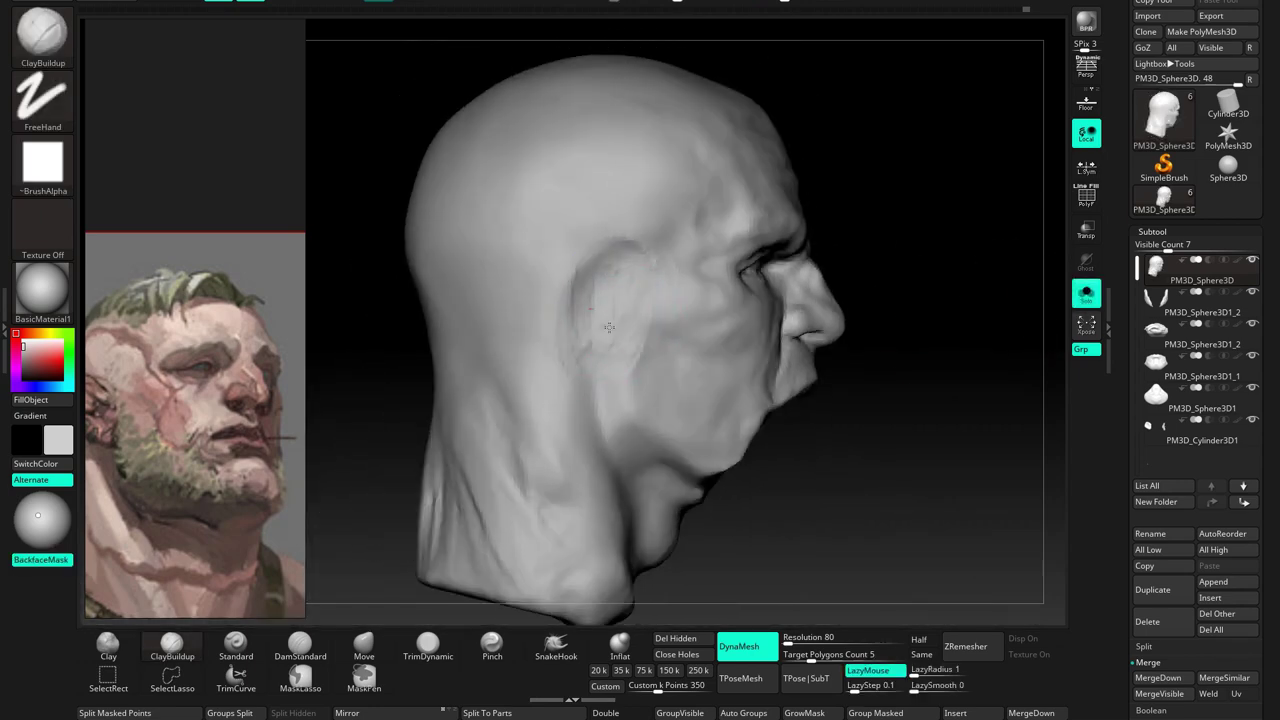
{"action": "right_click_drag", "start_coordinate": [589, 328], "coordinate": [966, 306]}
{"action": "left_click", "coordinate": [1086, 292]}
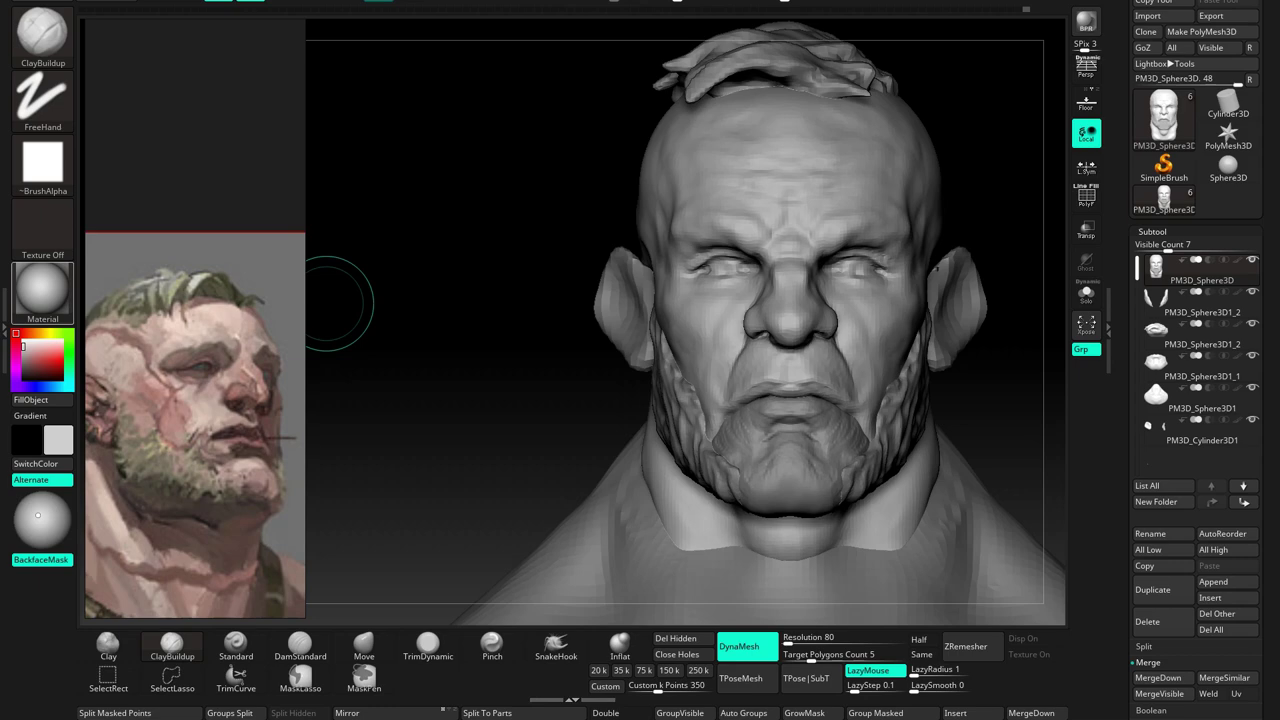
Select the ear subtool and set its DynaMesh Resolution to 128
{"action": "mouse_move", "coordinate": [338, 304]}
{"action": "left_mouse_down"}
{"action": "mouse_move", "coordinate": [637, 242]}
{"action": "mouse_move", "coordinate": [629, 301]}
{"action": "mouse_move", "coordinate": [777, 372]}
{"action": "mouse_move", "coordinate": [273, 397]}
{"action": "left_mouse_up"}
{"action": "left_click", "coordinate": [629, 301], "text": "alt"}
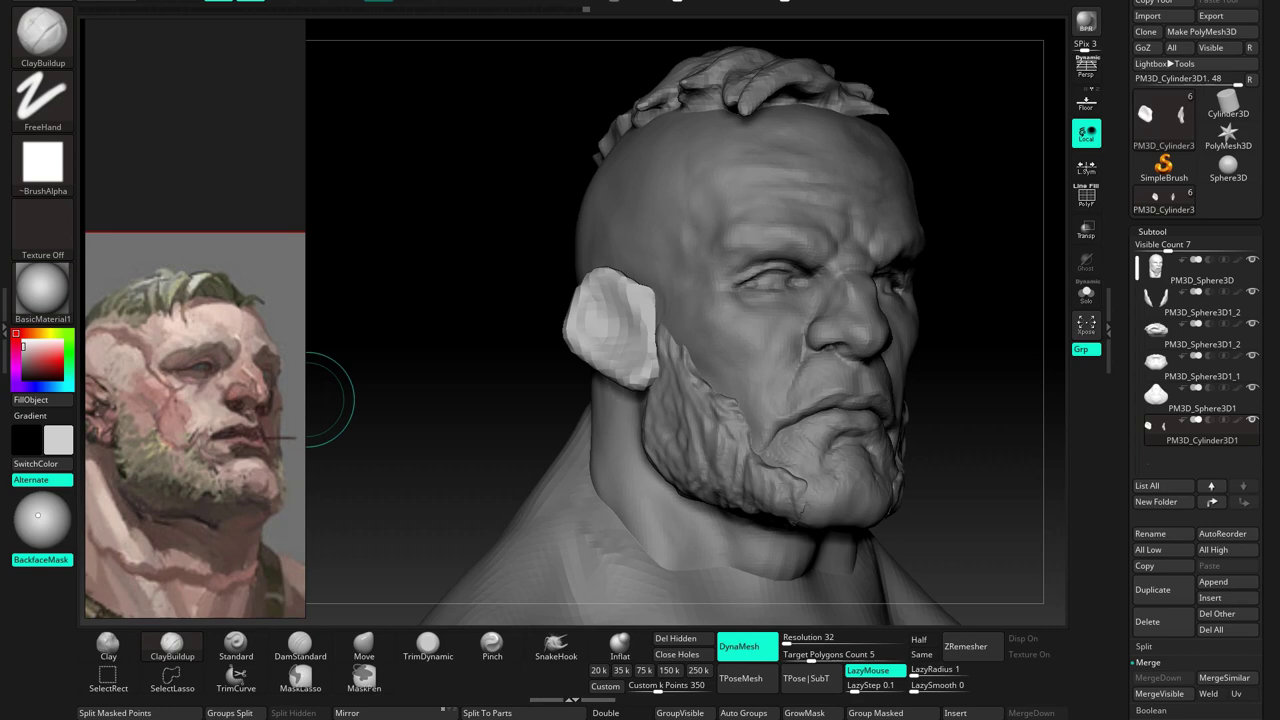
{"action": "left_click_drag", "start_coordinate": [689, 335], "coordinate": [914, 394]}
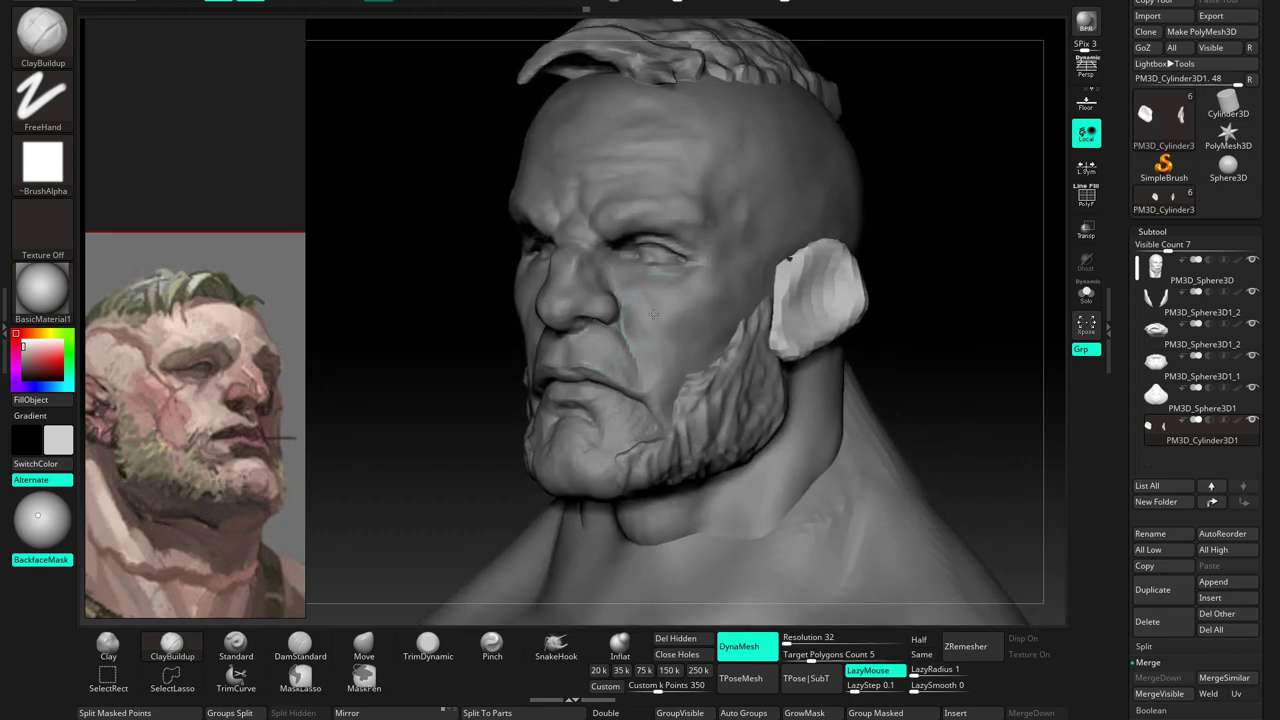
{"action": "left_click", "coordinate": [840, 637]}
{"action": "type", "text": "8"}
{"action": "key", "text": "Return"}
Build volume, an outer rim and inner ridges on the ear with ClayBuildup and Smooth
{"action": "mouse_move", "coordinate": [943, 314]}
{"action": "left_mouse_down"}
{"action": "mouse_move", "coordinate": [760, 317]}
{"action": "mouse_move", "coordinate": [705, 244]}
{"action": "left_mouse_up"}
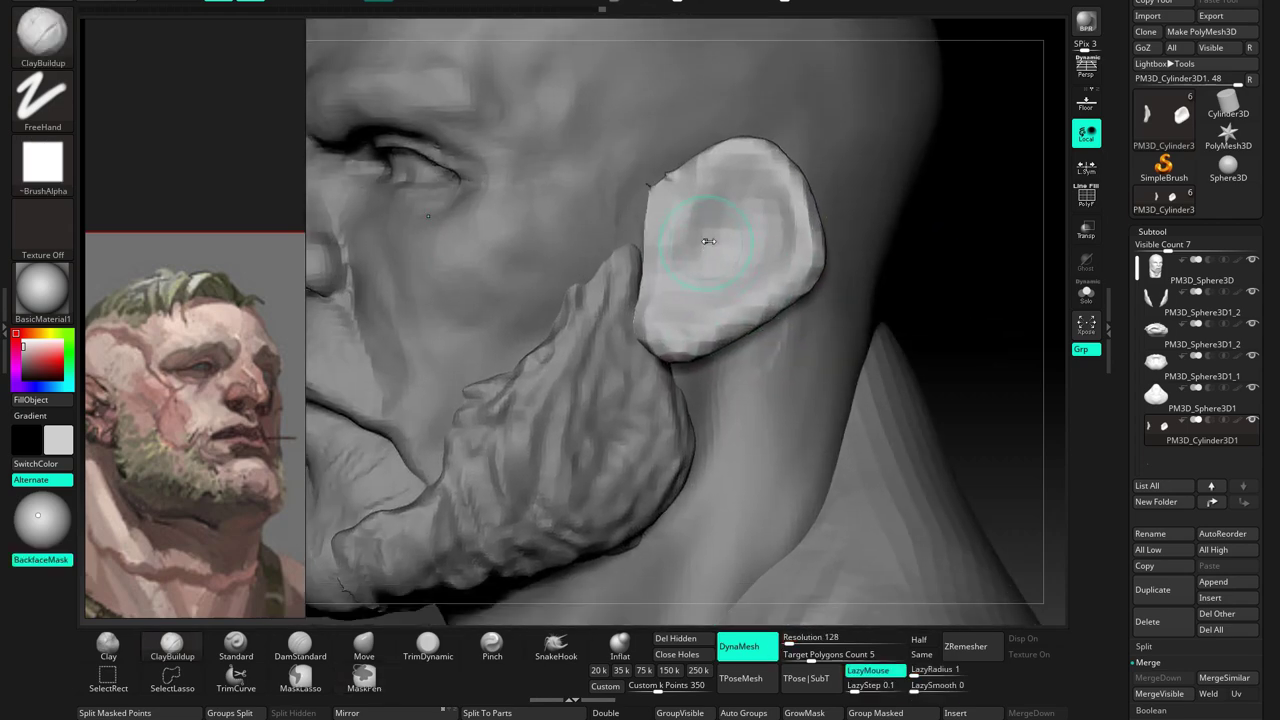
{"action": "left_click_drag", "start_coordinate": [710, 196], "coordinate": [708, 213]}
{"action": "mouse_move", "coordinate": [750, 166]}
{"action": "left_mouse_down"}
{"action": "mouse_move", "coordinate": [800, 186]}
{"action": "mouse_move", "coordinate": [772, 224]}
{"action": "left_mouse_up"}
{"action": "mouse_move", "coordinate": [758, 268]}
{"action": "left_mouse_down"}
{"action": "mouse_move", "coordinate": [772, 240]}
{"action": "mouse_move", "coordinate": [804, 237]}
{"action": "mouse_move", "coordinate": [686, 196]}
{"action": "mouse_move", "coordinate": [651, 166]}
{"action": "mouse_move", "coordinate": [652, 212]}
{"action": "left_mouse_up"}
{"action": "right_click", "coordinate": [733, 295]}
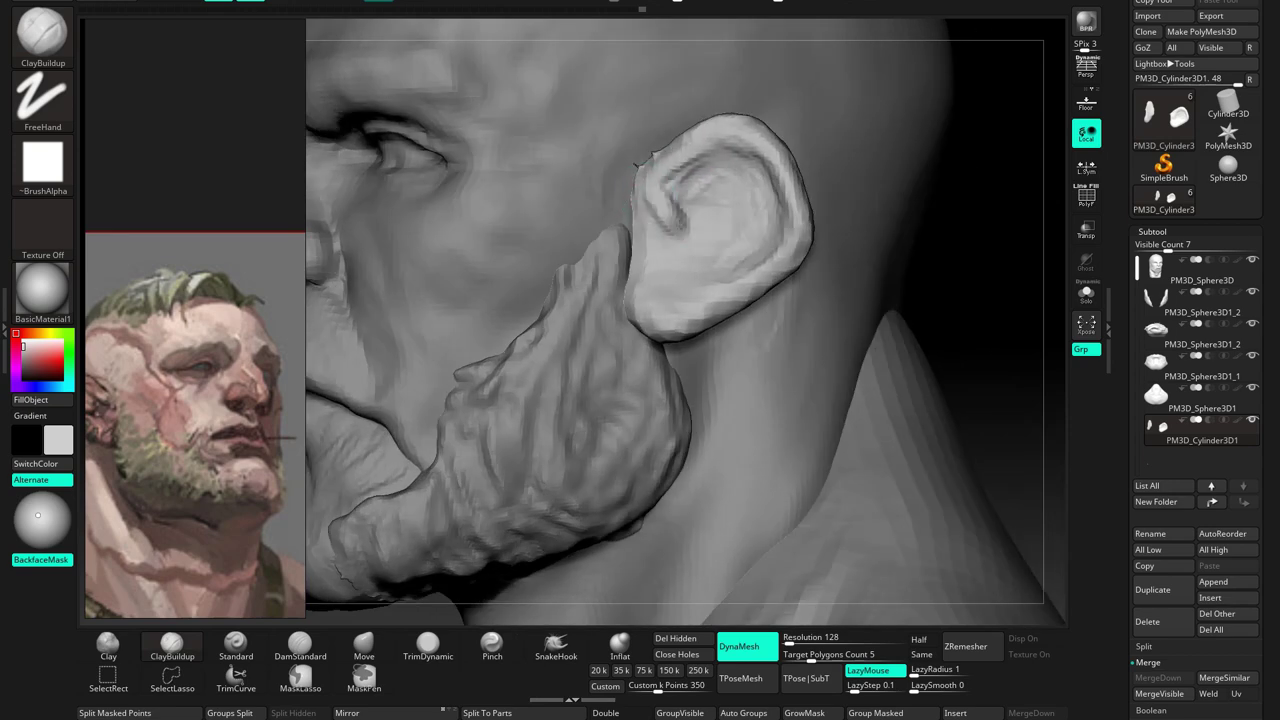
{"action": "mouse_move", "coordinate": [743, 162]}
{"action": "left_mouse_down"}
{"action": "mouse_move", "coordinate": [743, 136]}
{"action": "mouse_move", "coordinate": [727, 164]}
{"action": "left_mouse_up"}
{"action": "mouse_move", "coordinate": [695, 243]}
{"action": "left_mouse_down"}
{"action": "mouse_move", "coordinate": [686, 200]}
{"action": "mouse_move", "coordinate": [634, 271]}
{"action": "mouse_move", "coordinate": [628, 225]}
{"action": "left_mouse_up"}
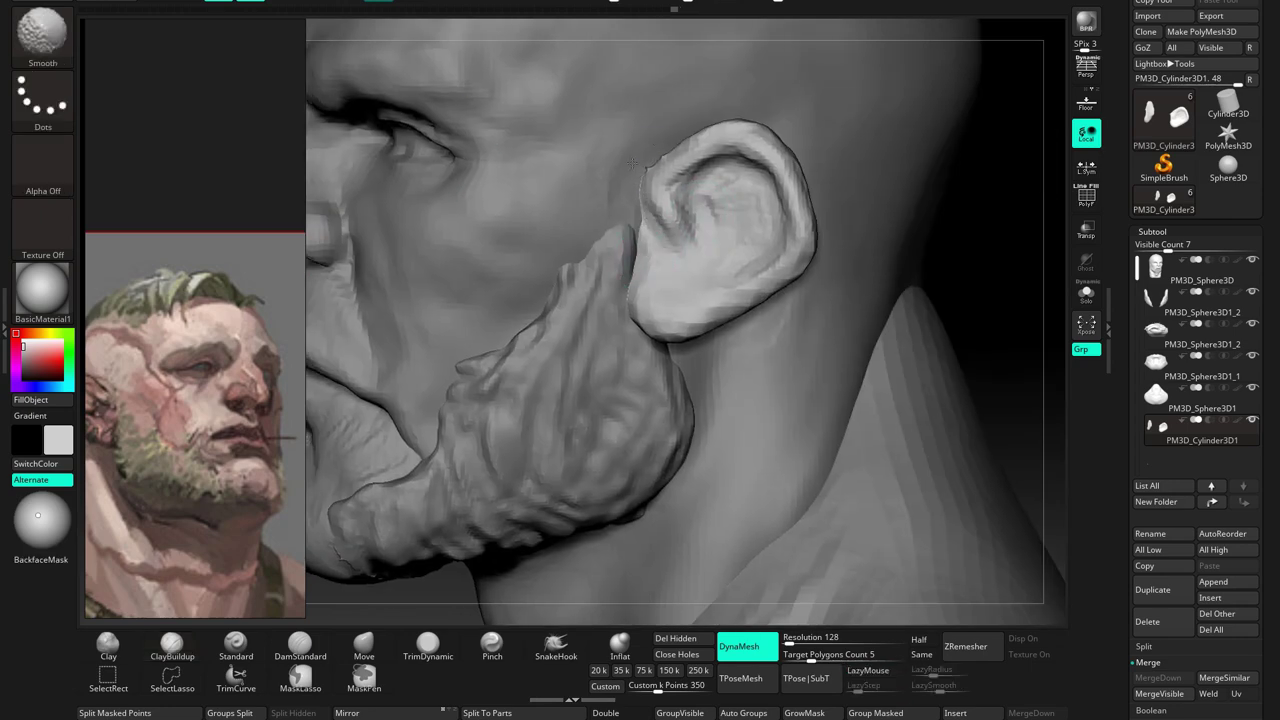
{"action": "mouse_move", "coordinate": [680, 167]}
{"action": "left_mouse_down"}
{"action": "mouse_move", "coordinate": [729, 186]}
{"action": "mouse_move", "coordinate": [740, 215]}
{"action": "mouse_move", "coordinate": [720, 241]}
{"action": "mouse_move", "coordinate": [660, 205]}
{"action": "mouse_move", "coordinate": [664, 226]}
{"action": "left_mouse_up"}
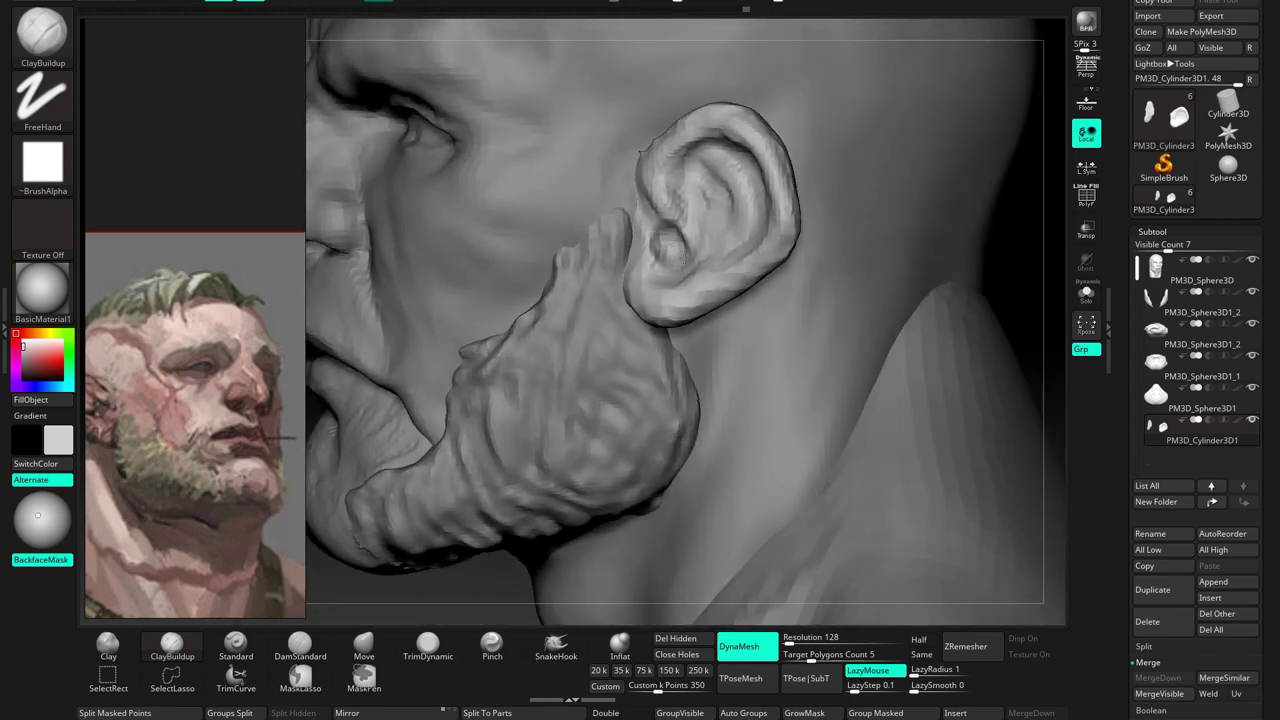
{"action": "left_click_drag", "start_coordinate": [667, 236], "coordinate": [667, 210]}
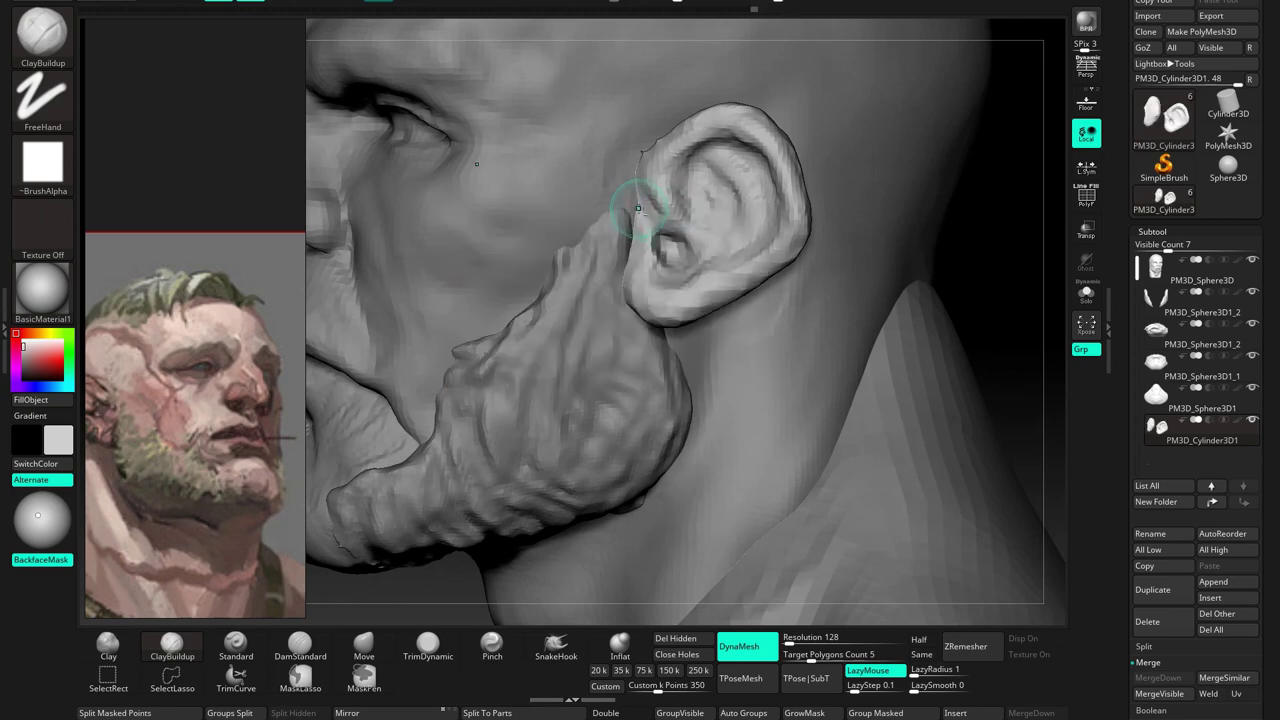
{"action": "left_click_drag", "start_coordinate": [640, 160], "coordinate": [643, 271]}
Pull the earlobe into shape with an enlarged Move brush
{"action": "key", "text": "b"}
{"action": "key", "text": "m"}
{"action": "key", "text": "v"}
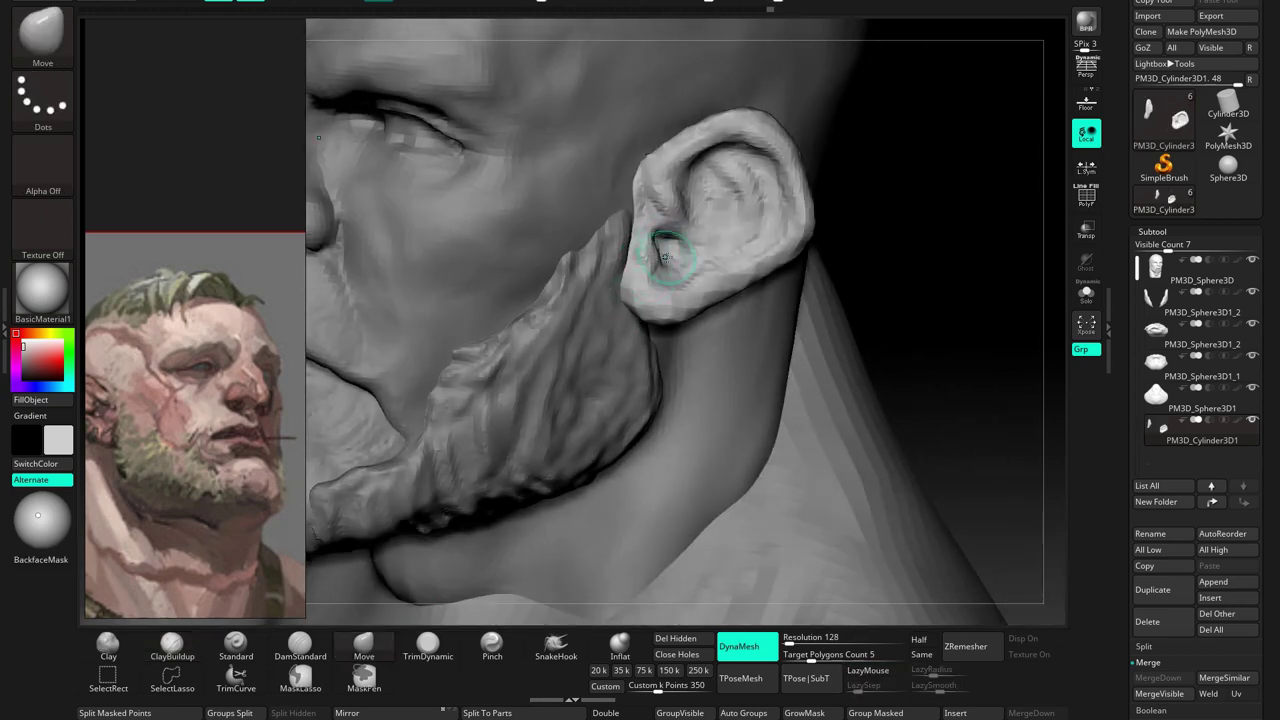
{"action": "mouse_move", "coordinate": [655, 267]}
{"action": "right_mouse_down"}
{"action": "mouse_move", "coordinate": [664, 236]}
{"action": "mouse_move", "coordinate": [674, 248]}
{"action": "right_mouse_up"}
{"action": "right_click", "coordinate": [674, 248]}
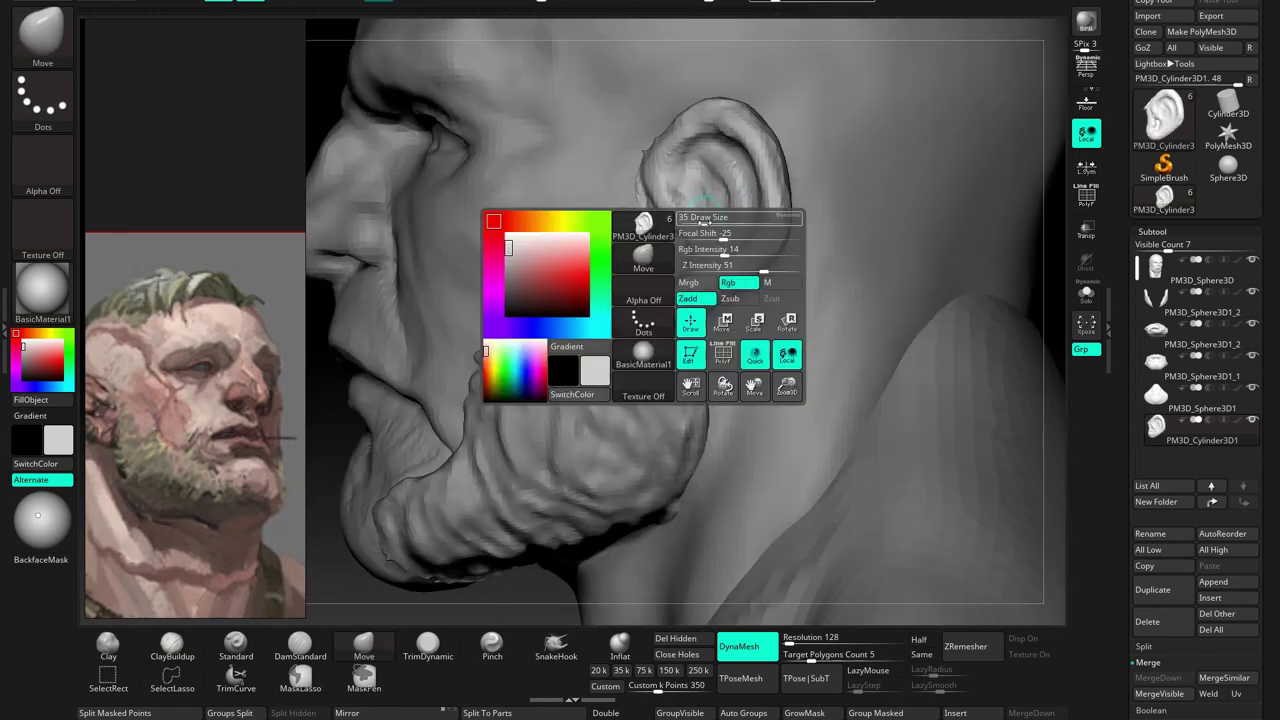
{"action": "left_click_drag", "start_coordinate": [770, 219], "coordinate": [800, 219]}
{"action": "right_click_drag", "start_coordinate": [648, 268], "coordinate": [748, 243]}
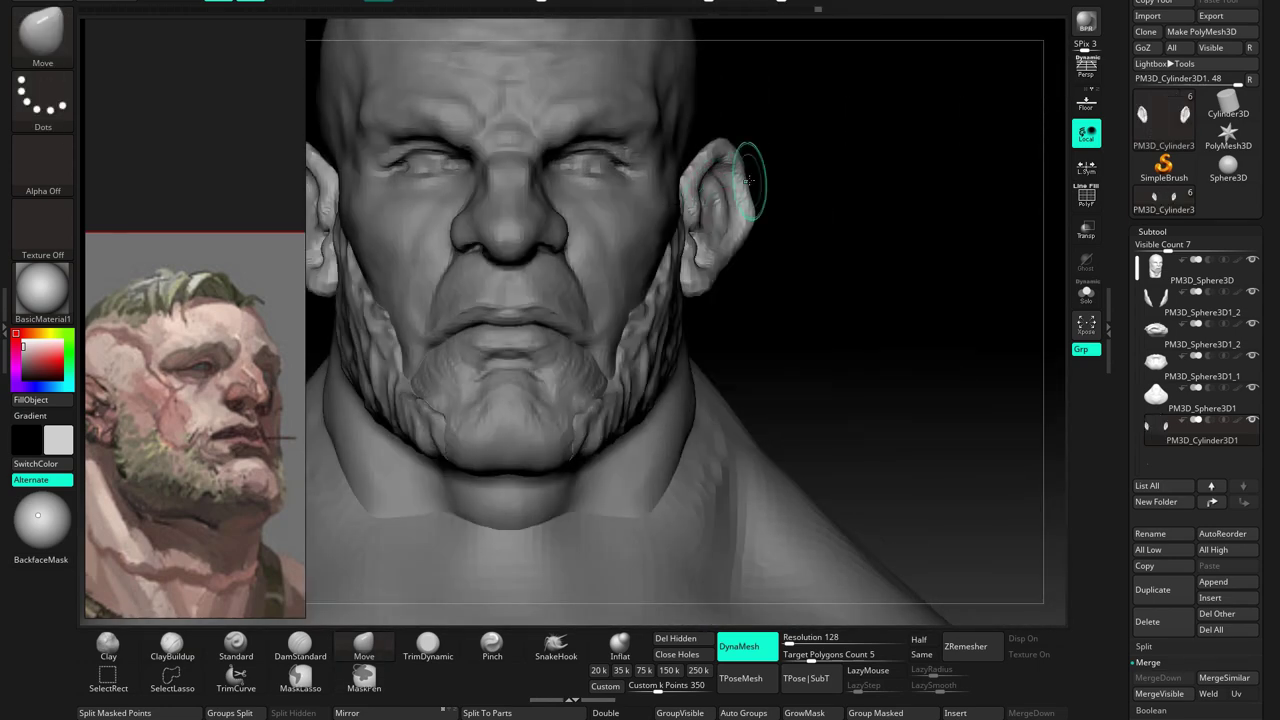
Sculpt the ear's inner folds with ClayBuildup from side-on angles
{"action": "mouse_move", "coordinate": [740, 219]}
{"action": "right_mouse_down"}
{"action": "mouse_move", "coordinate": [663, 229]}
{"action": "mouse_move", "coordinate": [710, 215]}
{"action": "mouse_move", "coordinate": [698, 250]}
{"action": "mouse_move", "coordinate": [670, 199]}
{"action": "right_mouse_up"}
{"action": "key", "text": "b"}
{"action": "key", "text": "c"}
{"action": "key", "text": "b"}
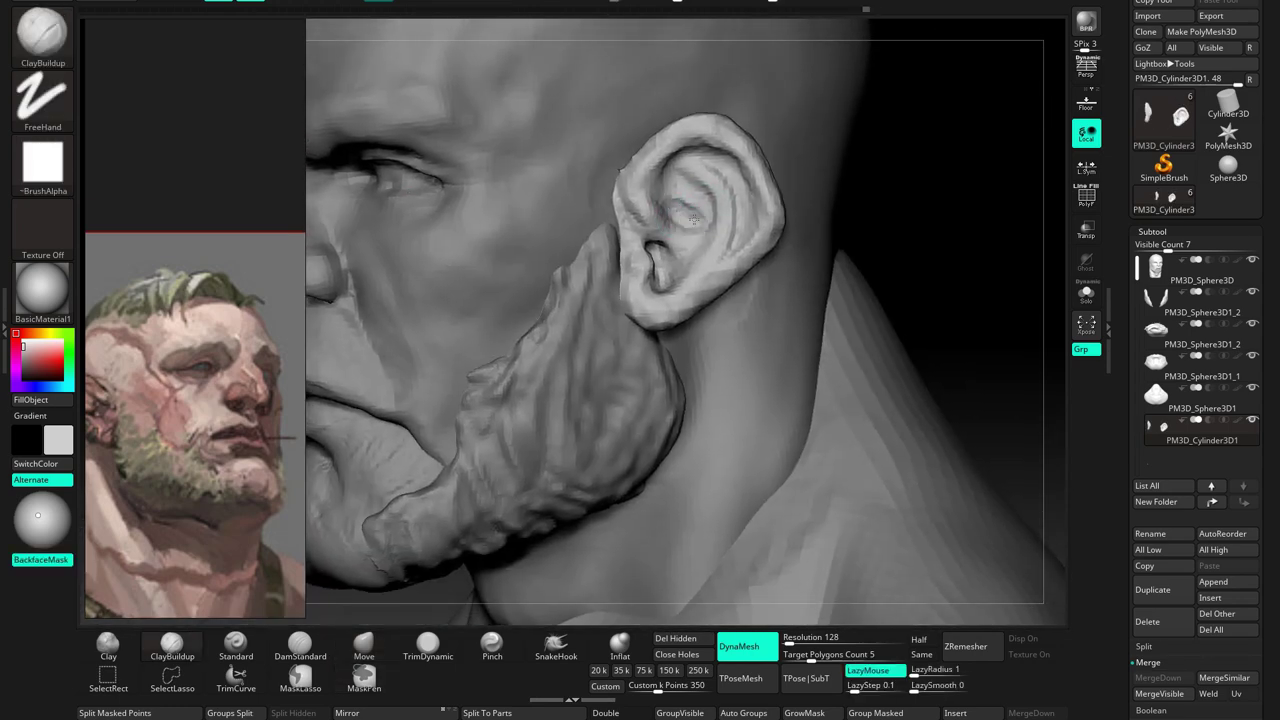
{"action": "left_click_drag", "start_coordinate": [674, 204], "coordinate": [686, 210]}
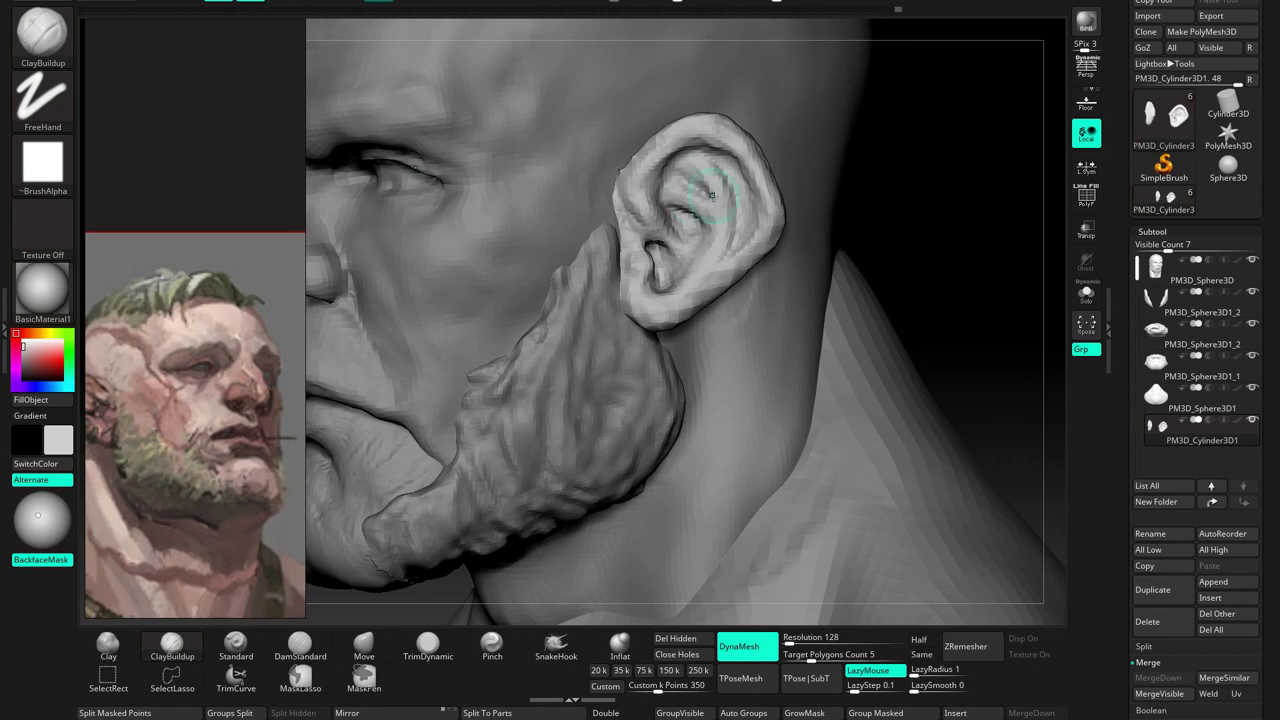
{"action": "right_click_drag", "start_coordinate": [710, 205], "coordinate": [682, 228]}
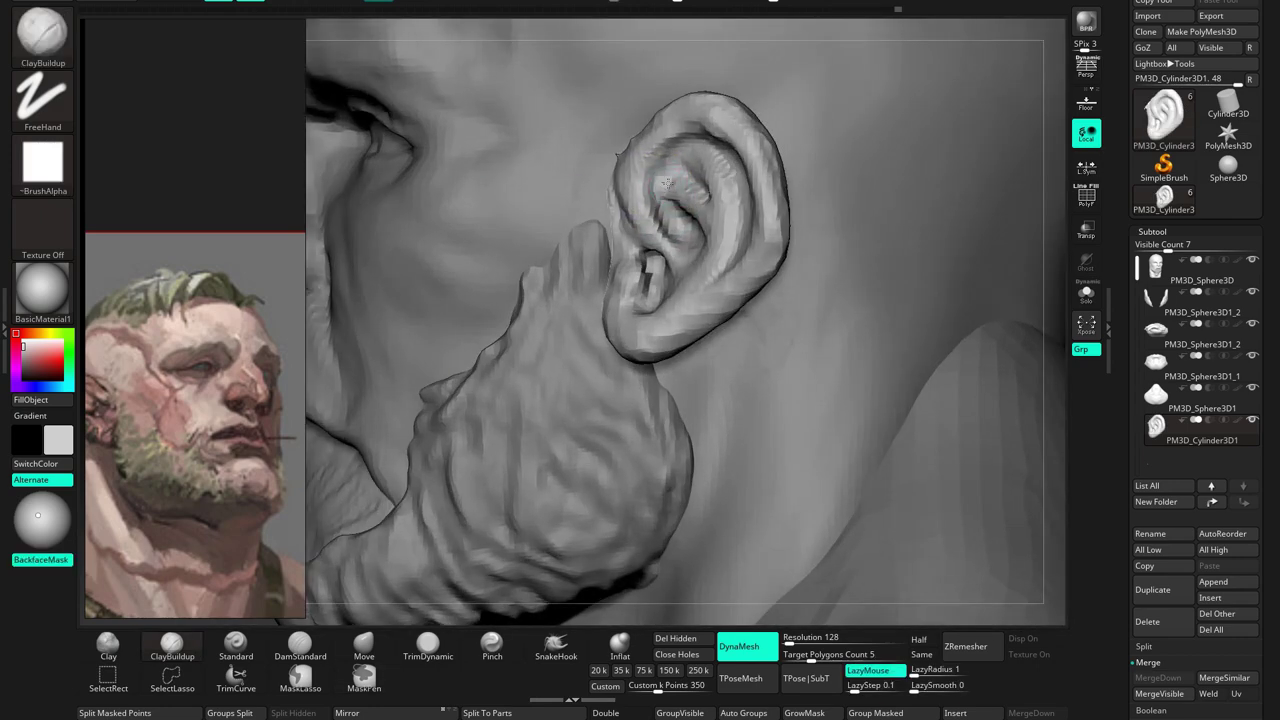
{"action": "mouse_move", "coordinate": [692, 180]}
{"action": "right_mouse_down"}
{"action": "mouse_move", "coordinate": [622, 156]}
{"action": "mouse_move", "coordinate": [675, 175]}
{"action": "mouse_move", "coordinate": [712, 165]}
{"action": "mouse_move", "coordinate": [720, 223]}
{"action": "mouse_move", "coordinate": [760, 235]}
{"action": "mouse_move", "coordinate": [709, 173]}
{"action": "mouse_move", "coordinate": [690, 240]}
{"action": "mouse_move", "coordinate": [720, 266]}
{"action": "mouse_move", "coordinate": [617, 262]}
{"action": "mouse_move", "coordinate": [623, 271]}
{"action": "mouse_move", "coordinate": [640, 255]}
{"action": "mouse_move", "coordinate": [632, 238]}
{"action": "mouse_move", "coordinate": [647, 242]}
{"action": "right_mouse_up"}
{"action": "key", "text": "b"}
{"action": "key", "text": "c"}
{"action": "key", "text": "b"}
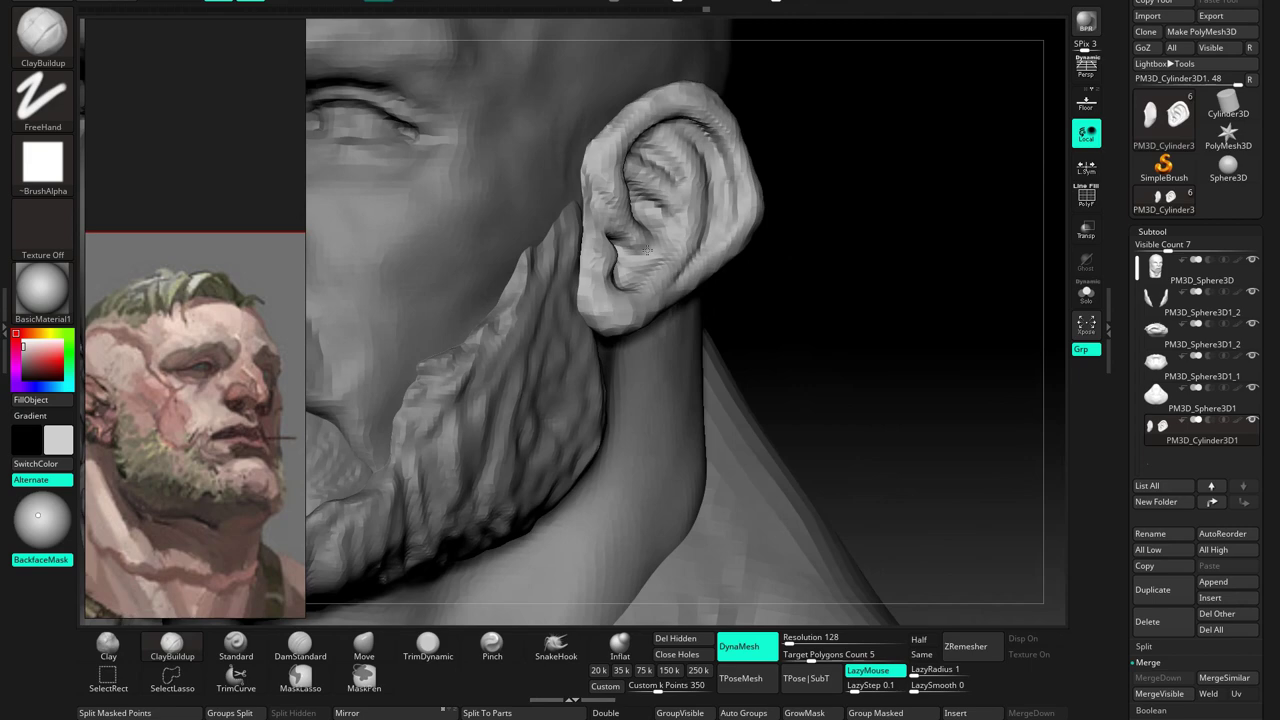
{"action": "right_click", "coordinate": [606, 337]}
{"action": "mouse_move", "coordinate": [606, 337]}
{"action": "right_mouse_down"}
{"action": "mouse_move", "coordinate": [587, 315]}
{"action": "mouse_move", "coordinate": [625, 333]}
{"action": "mouse_move", "coordinate": [573, 307]}
{"action": "mouse_move", "coordinate": [673, 151]}
{"action": "right_mouse_up"}
Check the ear from side and front views while switching between Move and MaskPen
{"action": "key", "text": "b"}
{"action": "key", "text": "m"}
{"action": "key", "text": "v"}
{"action": "key", "text": "ctrl"}
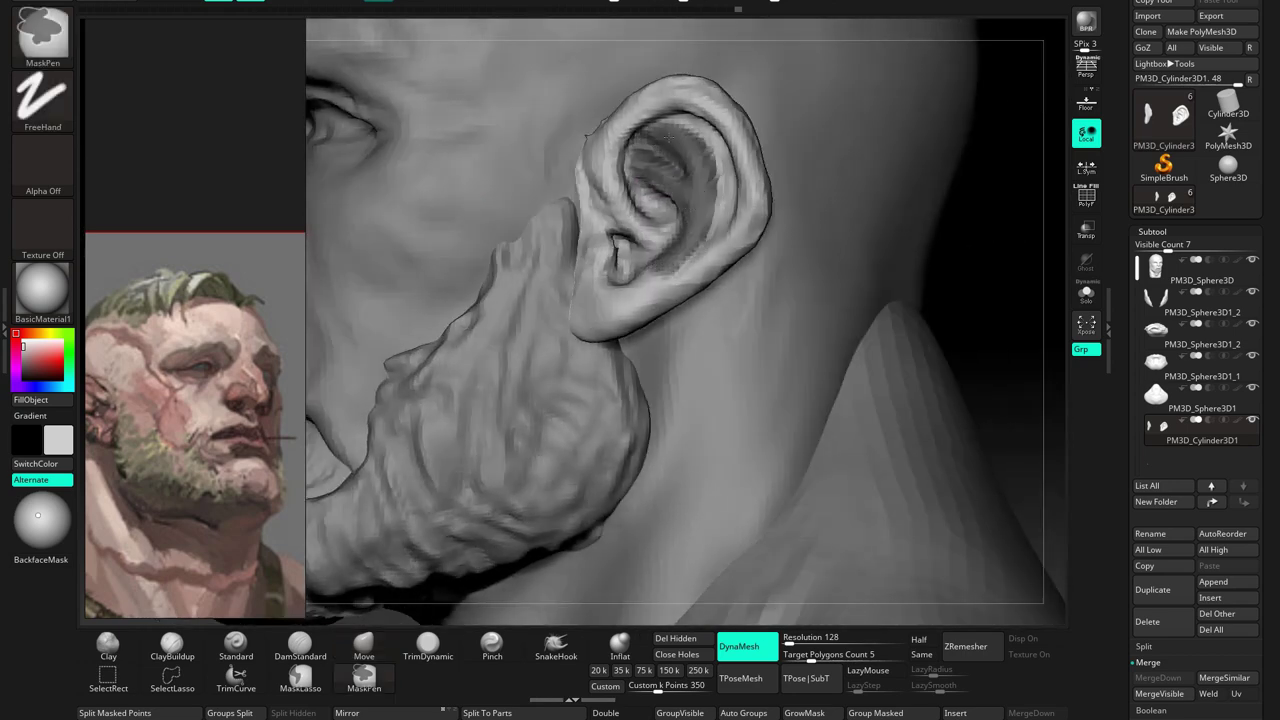
{"action": "right_click_drag", "start_coordinate": [646, 155], "coordinate": [652, 270]}
{"action": "right_click_drag", "start_coordinate": [711, 238], "coordinate": [369, 648]}
{"action": "key", "text": "space"}
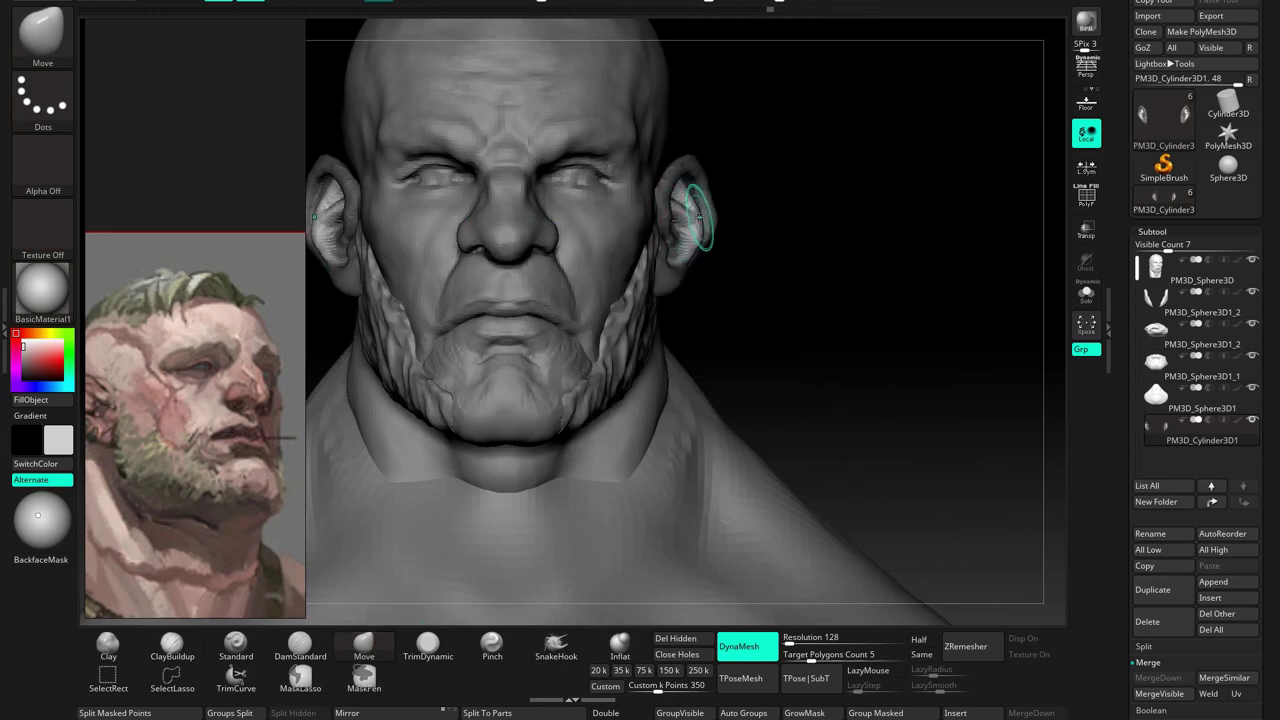
{"action": "right_click_drag", "start_coordinate": [697, 215], "coordinate": [720, 330]}
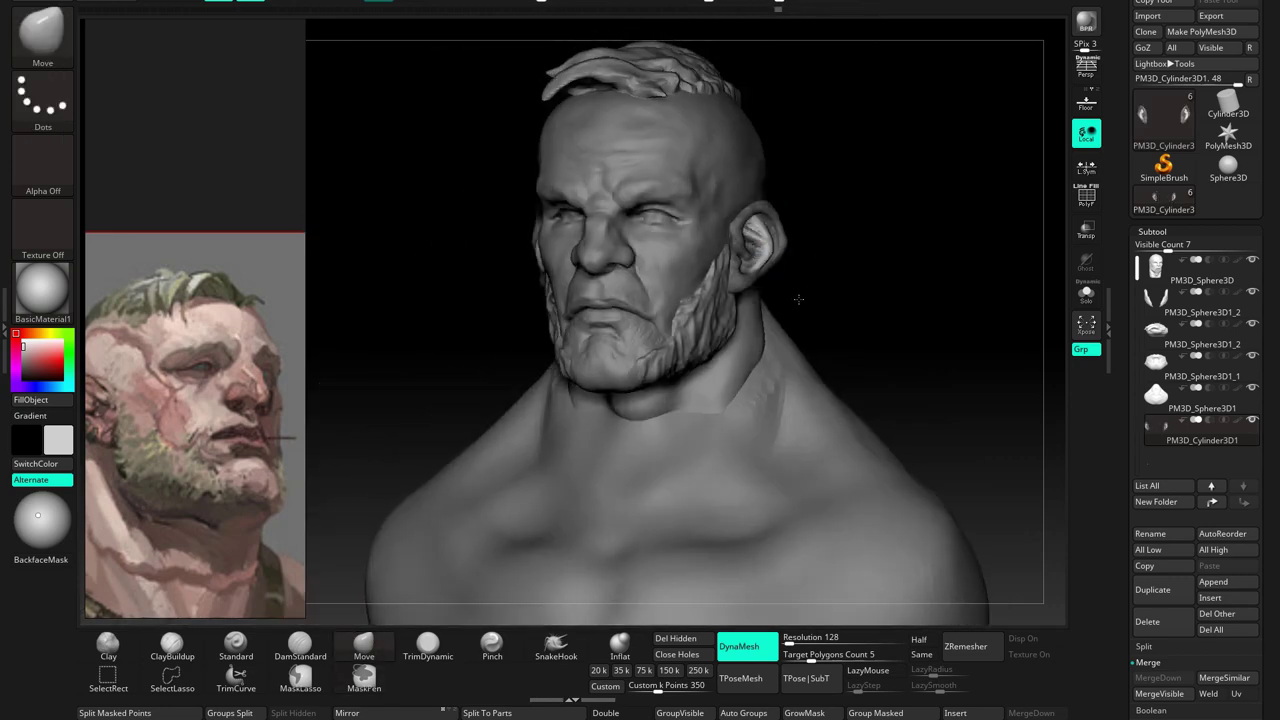
{"action": "key", "text": "f"}
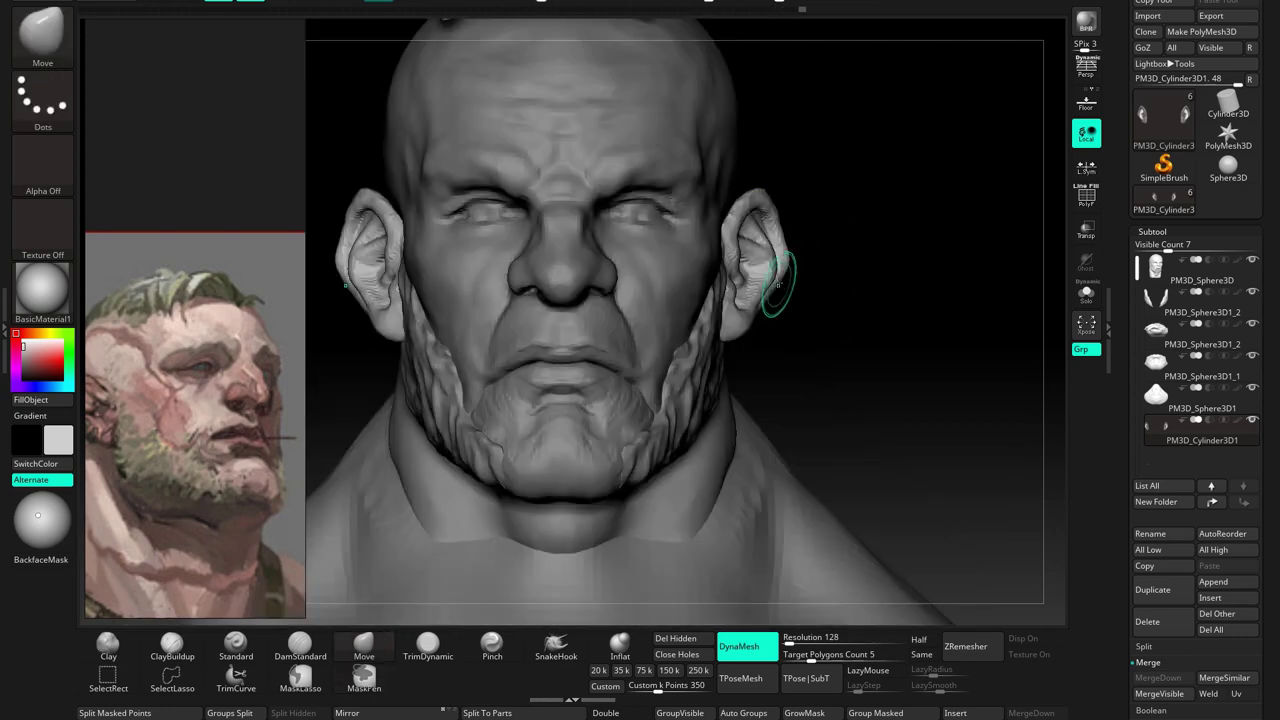
{"action": "key", "text": "space"}
{"action": "mouse_move", "coordinate": [776, 231]}
{"action": "right_mouse_down"}
{"action": "mouse_move", "coordinate": [729, 171]}
{"action": "mouse_move", "coordinate": [757, 200]}
{"action": "mouse_move", "coordinate": [548, 445]}
{"action": "right_mouse_up"}
Pull the top of the ear's outer rim into shape with Move
{"action": "key", "text": "b"}
{"action": "key", "text": "c"}
{"action": "key", "text": "b"}
{"action": "key", "text": "b"}
{"action": "key", "text": "m"}
{"action": "key", "text": "v"}
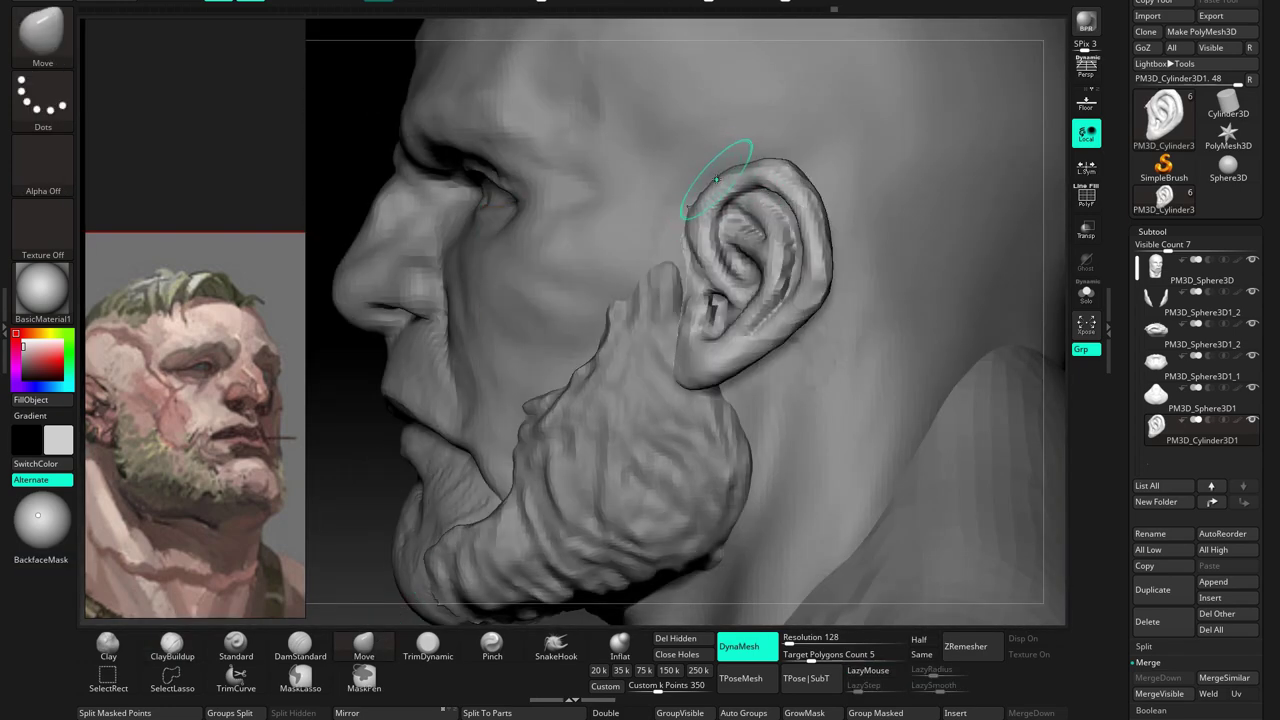
{"action": "mouse_move", "coordinate": [730, 170]}
{"action": "right_mouse_down"}
{"action": "mouse_move", "coordinate": [795, 172]}
{"action": "mouse_move", "coordinate": [829, 286]}
{"action": "mouse_move", "coordinate": [786, 284]}
{"action": "mouse_move", "coordinate": [781, 268]}
{"action": "right_mouse_up"}
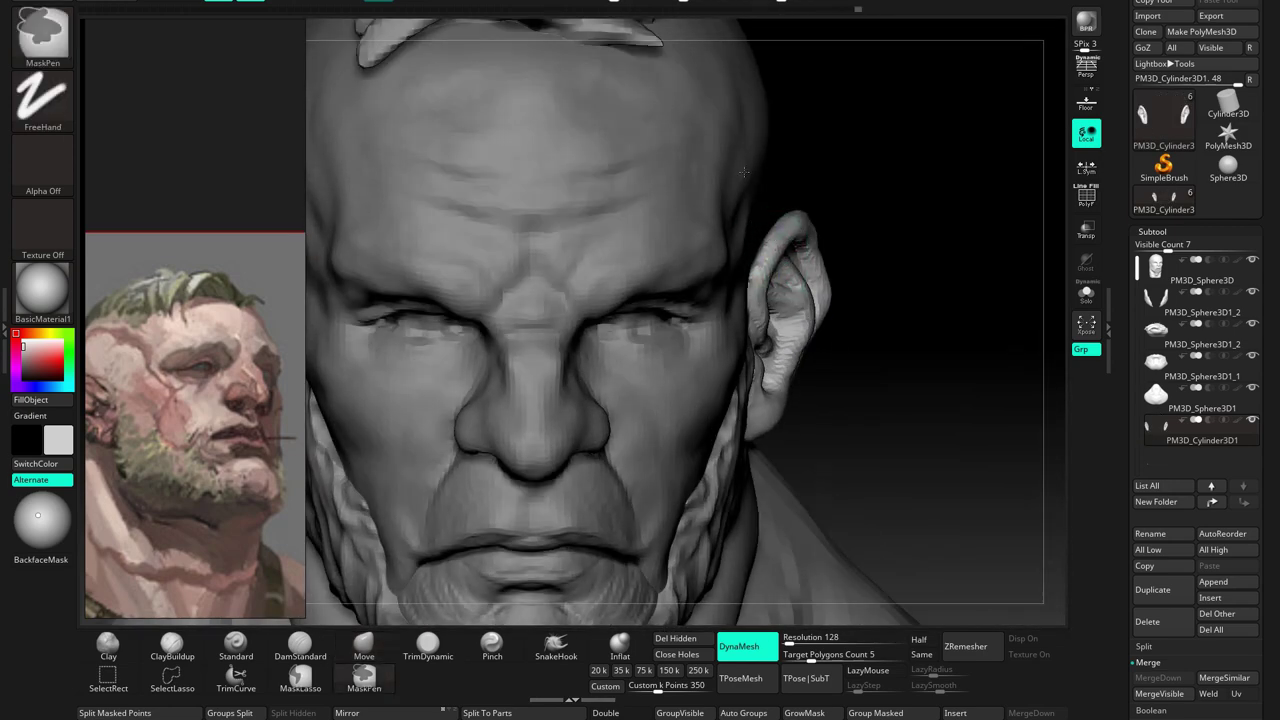
{"action": "right_click_drag", "start_coordinate": [744, 172], "coordinate": [971, 281], "text": "ctrl"}
Solo the ear subtool and orbit to view one ear edge-on
{"action": "left_click", "coordinate": [1087, 296]}
{"action": "key", "text": "b"}
{"action": "key", "text": "c"}
{"action": "key", "text": "b"}
{"action": "mouse_move", "coordinate": [737, 286]}
{"action": "right_mouse_down"}
{"action": "mouse_move", "coordinate": [760, 260]}
{"action": "mouse_move", "coordinate": [843, 286]}
{"action": "mouse_move", "coordinate": [792, 281]}
{"action": "right_mouse_up"}
{"action": "mouse_move", "coordinate": [903, 259]}
{"action": "right_mouse_down"}
{"action": "mouse_move", "coordinate": [734, 263]}
{"action": "mouse_move", "coordinate": [821, 265]}
{"action": "right_mouse_up"}
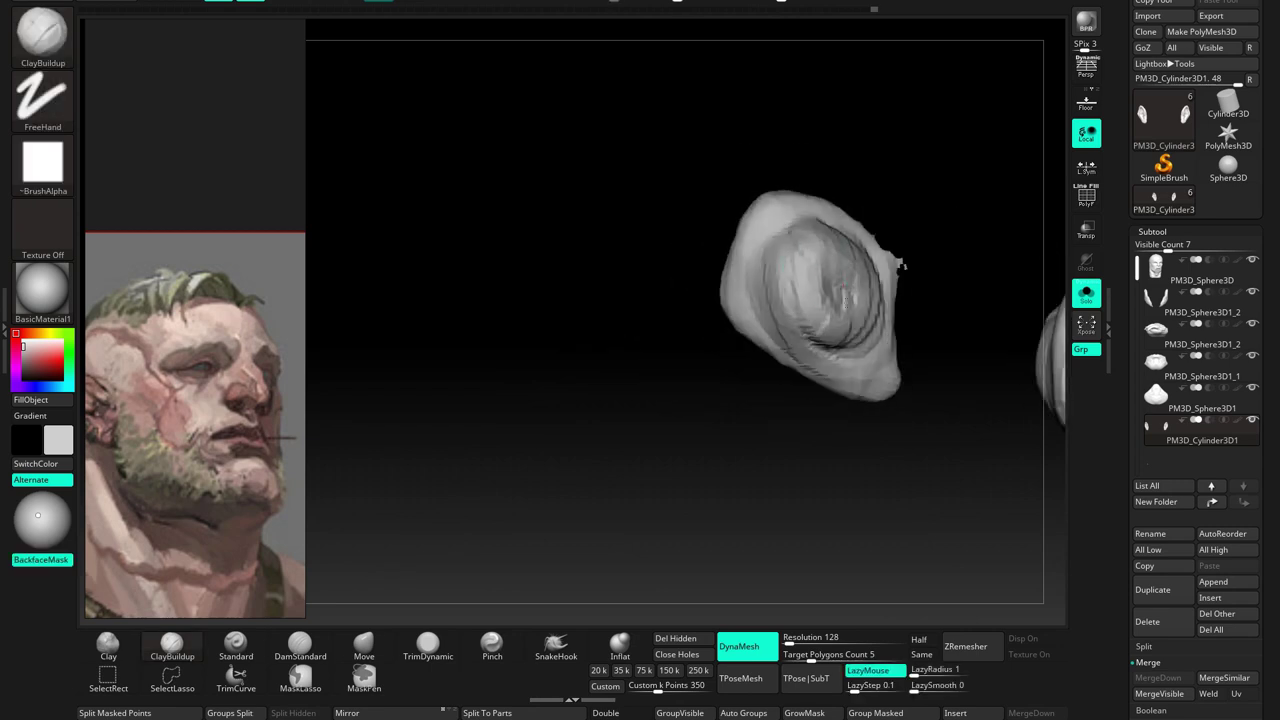
Carve crease lines into the soloed ear with DamStandard, then touch up with ClayBuildup
{"action": "mouse_move", "coordinate": [901, 264]}
{"action": "right_mouse_down"}
{"action": "mouse_move", "coordinate": [860, 250]}
{"action": "mouse_move", "coordinate": [1000, 300]}
{"action": "mouse_move", "coordinate": [885, 280]}
{"action": "mouse_move", "coordinate": [1000, 300]}
{"action": "mouse_move", "coordinate": [947, 181]}
{"action": "mouse_move", "coordinate": [855, 184]}
{"action": "right_mouse_up"}
{"action": "left_click", "coordinate": [1087, 293]}
{"action": "left_click", "coordinate": [1087, 293]}
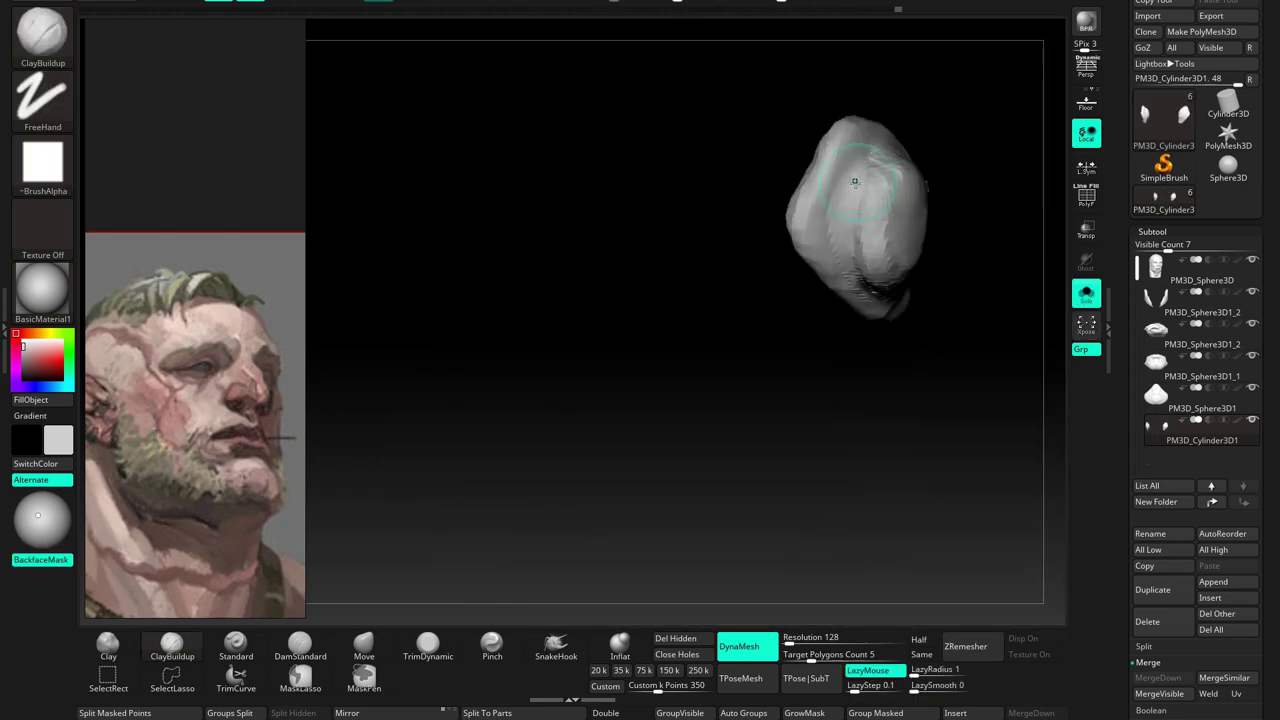
{"action": "key", "text": "b"}
{"action": "key", "text": "d"}
{"action": "key", "text": "s"}
{"action": "mouse_move", "coordinate": [845, 230]}
{"action": "right_mouse_down"}
{"action": "mouse_move", "coordinate": [829, 173]}
{"action": "mouse_move", "coordinate": [790, 203]}
{"action": "mouse_move", "coordinate": [750, 290]}
{"action": "mouse_move", "coordinate": [815, 390]}
{"action": "mouse_move", "coordinate": [766, 443]}
{"action": "mouse_move", "coordinate": [826, 322]}
{"action": "right_mouse_up"}
{"action": "key", "text": "b"}
{"action": "key", "text": "c"}
{"action": "key", "text": "b"}
Turn Solo off and select the PM3D_Sphere3D head subtool
{"action": "key", "text": "shift+s"}
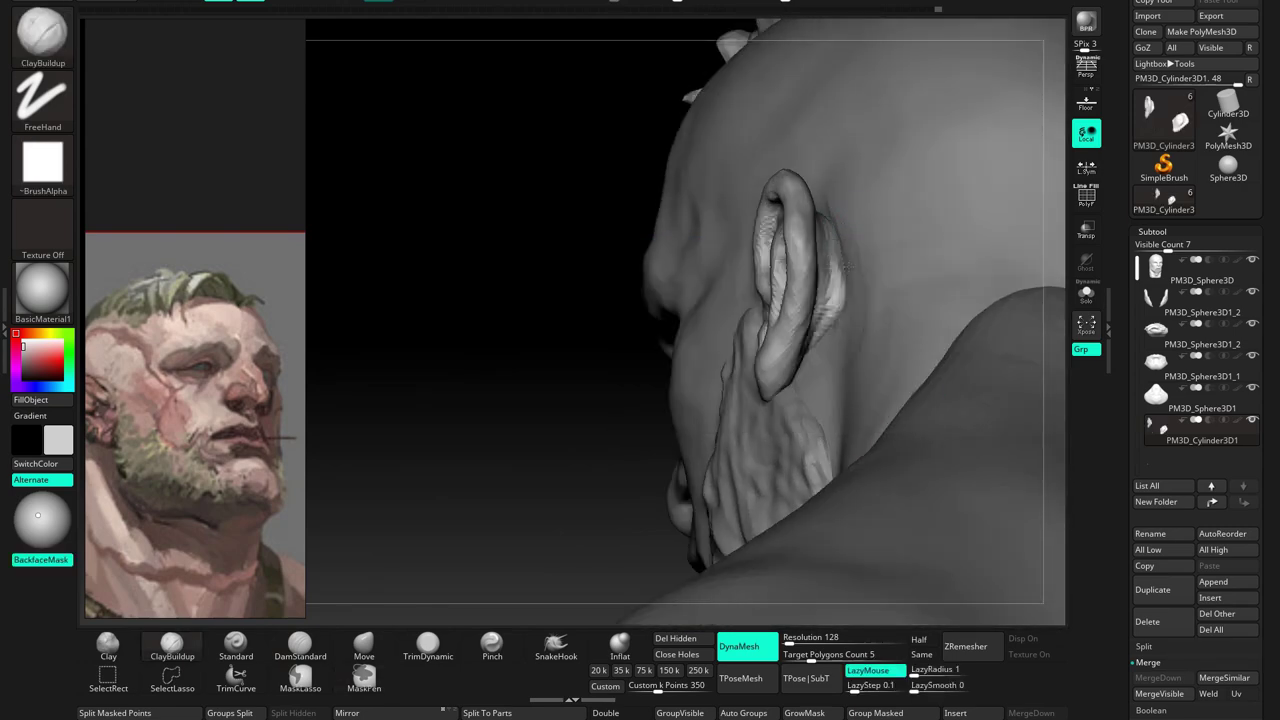
{"action": "left_click", "coordinate": [831, 202], "text": "alt"}
{"action": "mouse_move", "coordinate": [850, 243]}
{"action": "right_mouse_down"}
{"action": "mouse_move", "coordinate": [857, 223]}
{"action": "mouse_move", "coordinate": [786, 238]}
{"action": "right_mouse_up"}
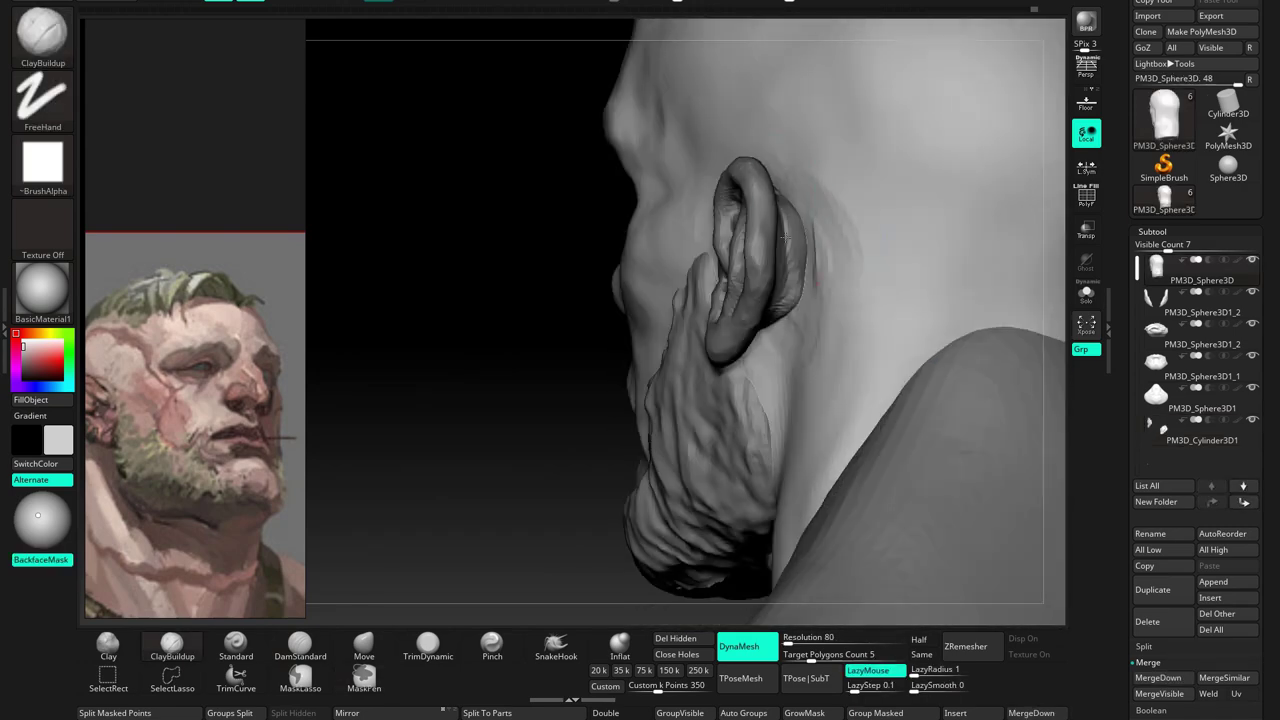
Build up and smooth clay on the back of the head
{"action": "key", "text": "f"}
{"action": "mouse_move", "coordinate": [790, 340]}
{"action": "right_mouse_down"}
{"action": "mouse_move", "coordinate": [871, 271]}
{"action": "mouse_move", "coordinate": [817, 417]}
{"action": "right_mouse_up"}
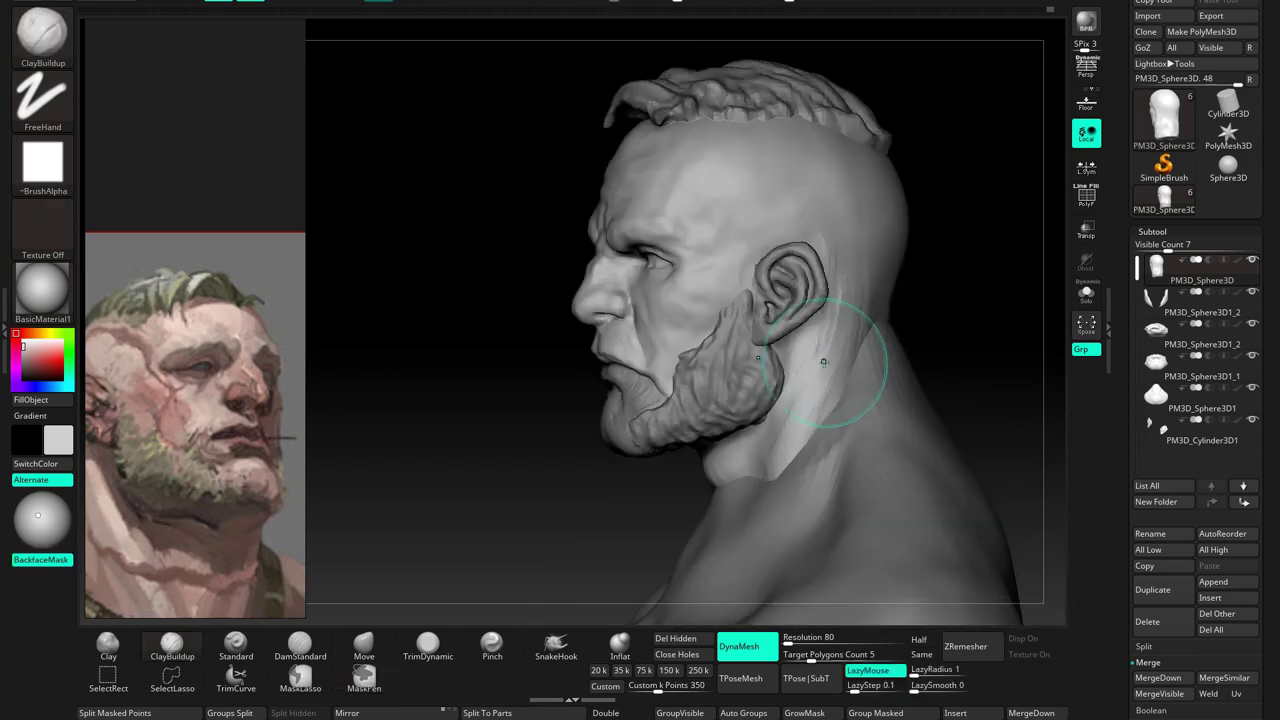
{"action": "right_click_drag", "start_coordinate": [823, 362], "coordinate": [930, 330]}
{"action": "mouse_move", "coordinate": [835, 262]}
{"action": "right_mouse_down"}
{"action": "mouse_move", "coordinate": [814, 337]}
{"action": "mouse_move", "coordinate": [753, 452]}
{"action": "mouse_move", "coordinate": [620, 253]}
{"action": "mouse_move", "coordinate": [607, 334]}
{"action": "right_mouse_up"}
{"action": "left_click_drag", "start_coordinate": [585, 338], "coordinate": [651, 349]}
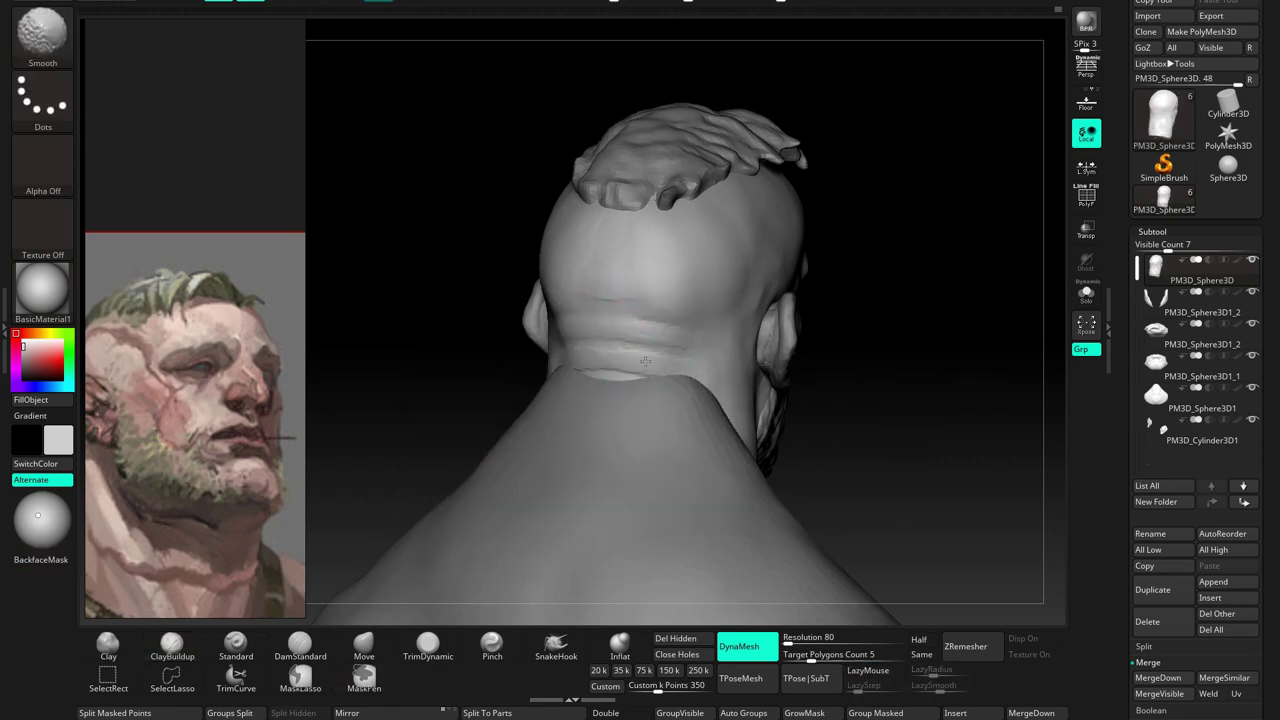
{"action": "right_click_drag", "start_coordinate": [648, 362], "coordinate": [666, 334]}
{"action": "key", "text": "space"}
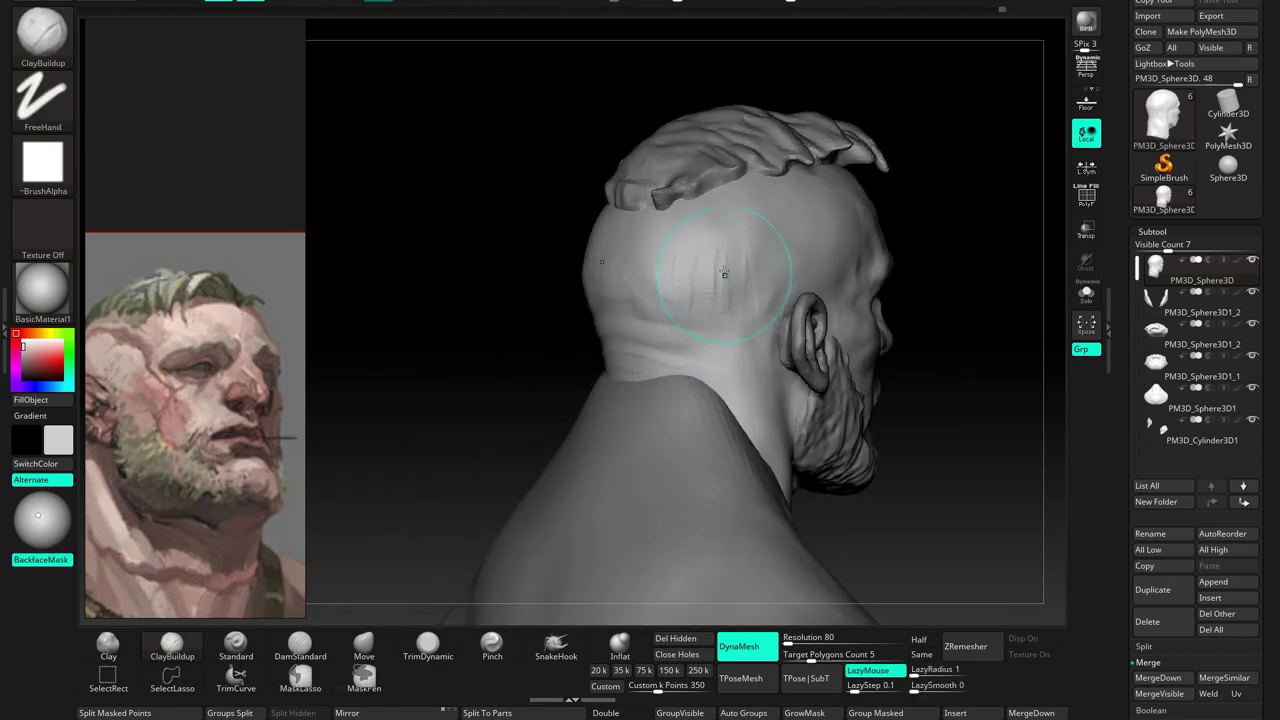
{"action": "key", "text": "space"}
{"action": "key", "text": "space"}
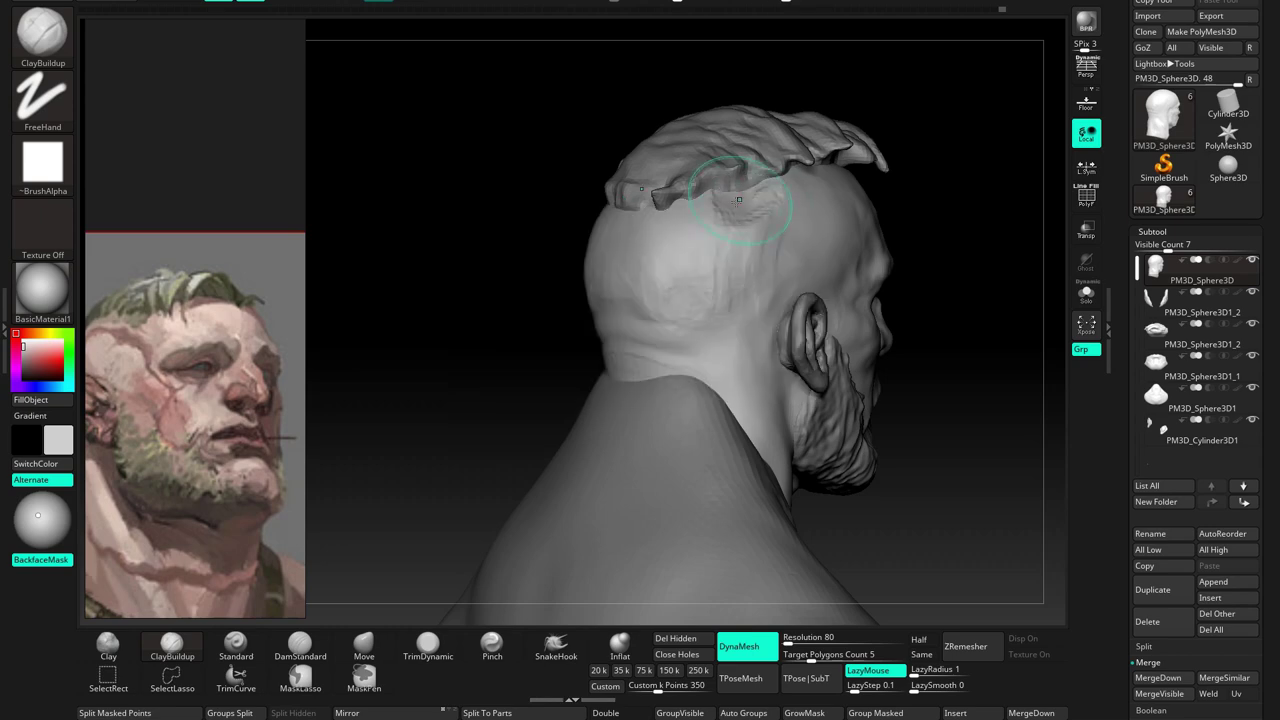
{"action": "key", "text": "shift"}
{"action": "mouse_move", "coordinate": [635, 300]}
{"action": "right_mouse_down", "text": "shift"}
{"action": "mouse_move", "coordinate": [698, 302]}
{"action": "mouse_move", "coordinate": [727, 275]}
{"action": "mouse_move", "coordinate": [700, 300]}
{"action": "right_mouse_up", "text": "shift"}
Reshape the head with the Move brush while orbiting around its back and sides
{"action": "left_click", "coordinate": [364, 645]}
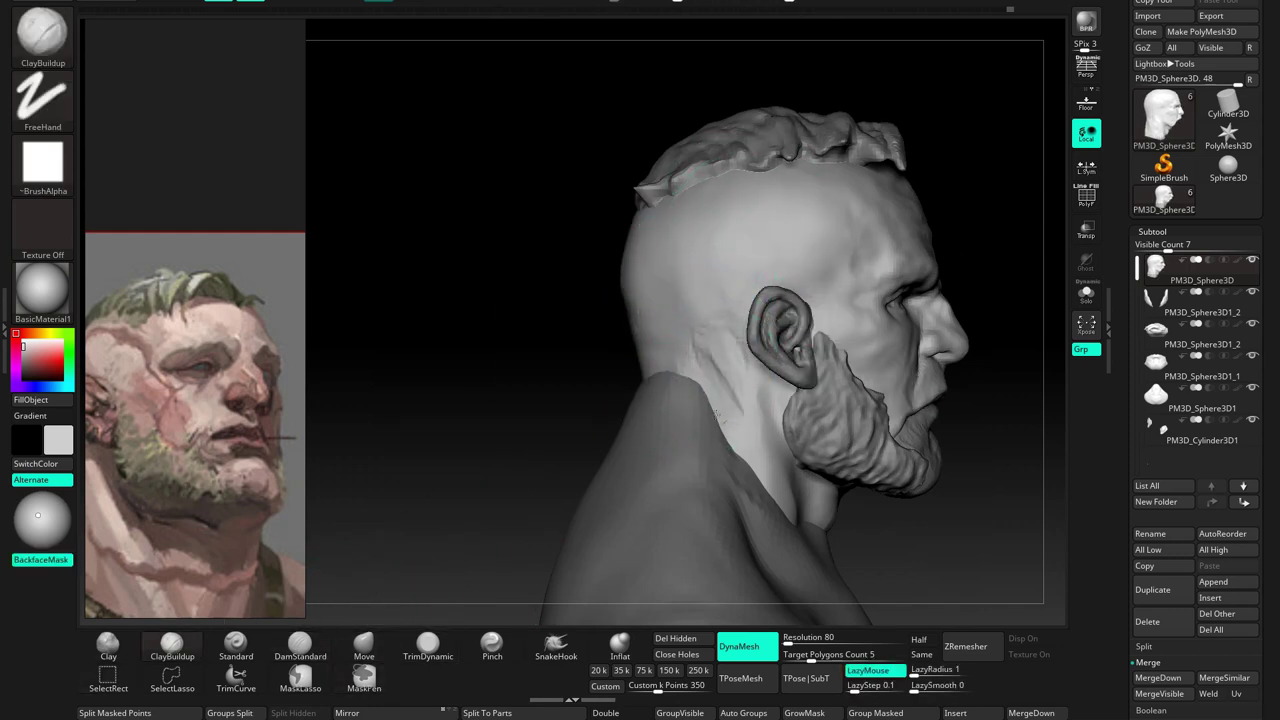
{"action": "right_click_drag", "start_coordinate": [707, 373], "coordinate": [669, 327]}
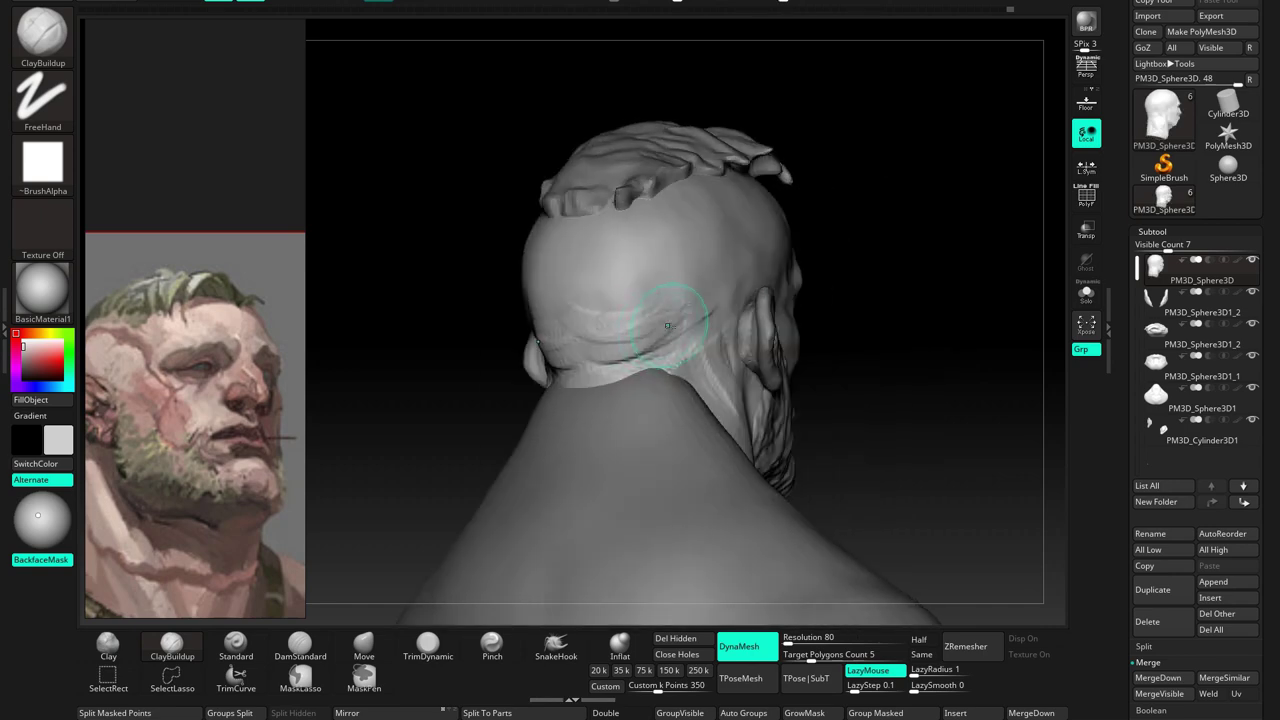
{"action": "mouse_move", "coordinate": [605, 352]}
{"action": "right_mouse_down"}
{"action": "mouse_move", "coordinate": [603, 316]}
{"action": "mouse_move", "coordinate": [583, 343]}
{"action": "right_mouse_up"}
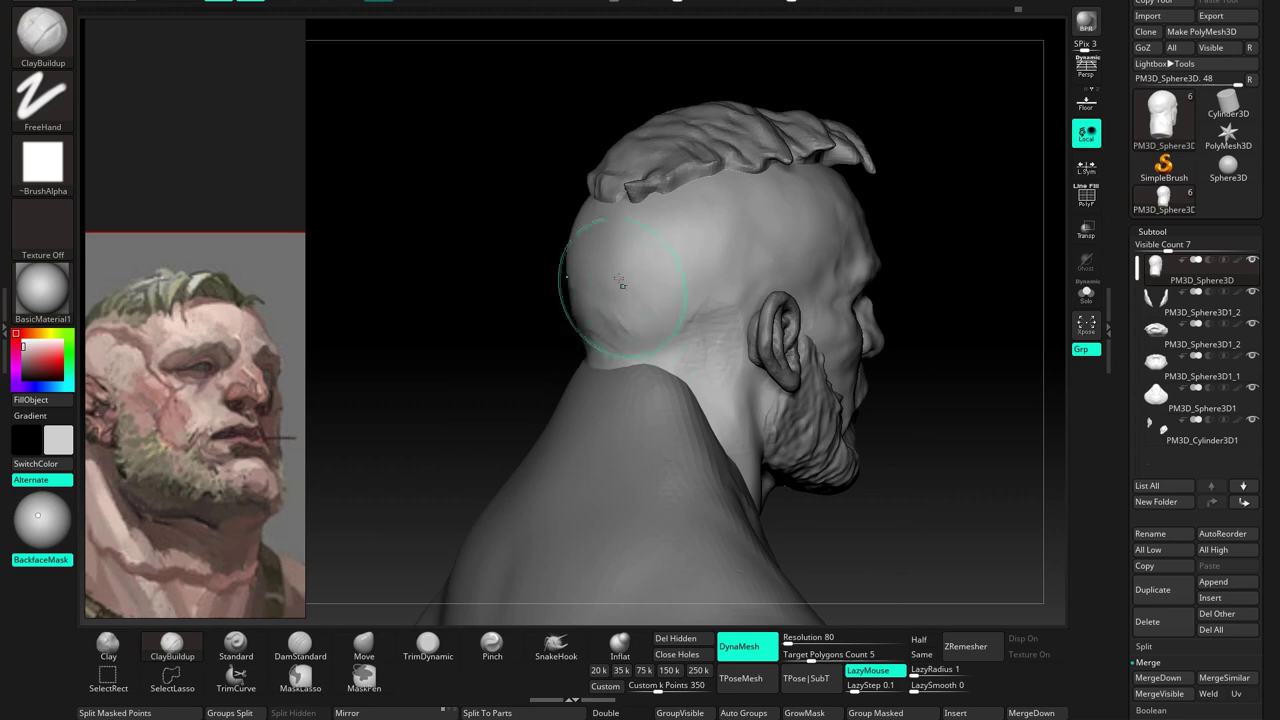
{"action": "mouse_move", "coordinate": [572, 277]}
{"action": "right_mouse_down"}
{"action": "mouse_move", "coordinate": [643, 343]}
{"action": "mouse_move", "coordinate": [645, 302]}
{"action": "right_mouse_up"}
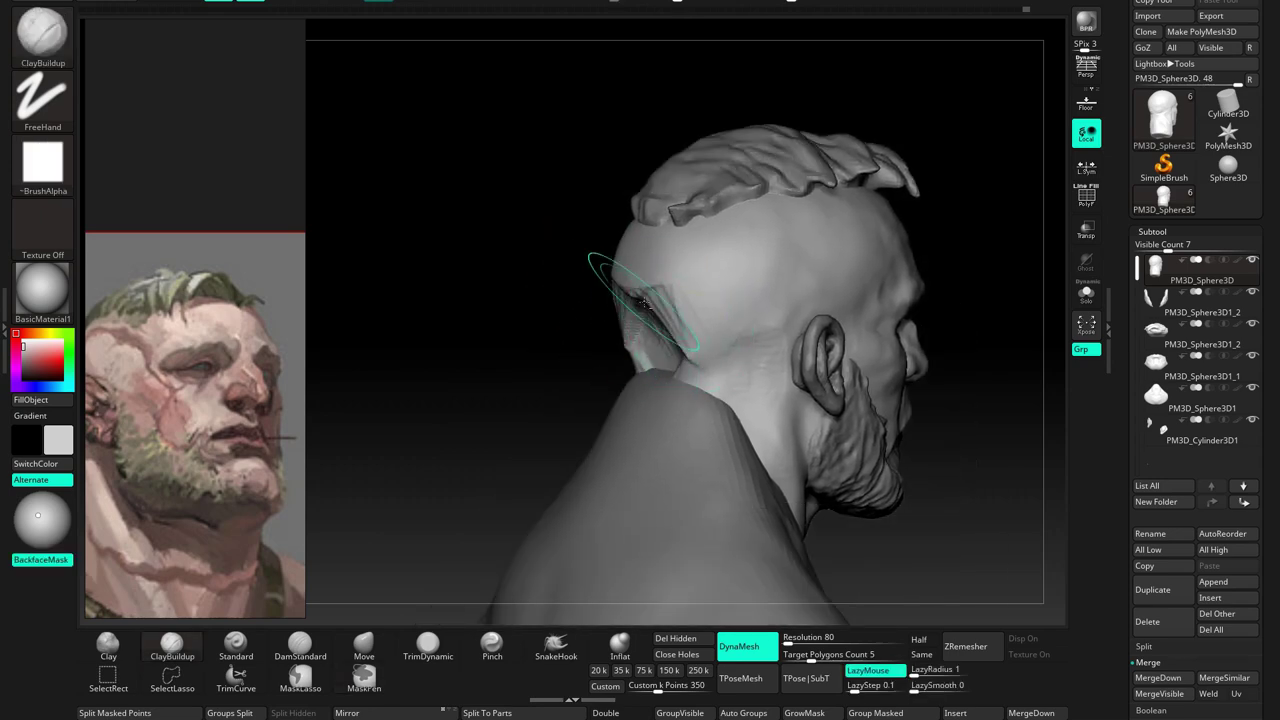
{"action": "mouse_move", "coordinate": [696, 362]}
{"action": "right_mouse_down"}
{"action": "mouse_move", "coordinate": [640, 360]}
{"action": "mouse_move", "coordinate": [600, 380]}
{"action": "mouse_move", "coordinate": [680, 330]}
{"action": "mouse_move", "coordinate": [660, 320]}
{"action": "mouse_move", "coordinate": [718, 274]}
{"action": "mouse_move", "coordinate": [430, 425]}
{"action": "mouse_move", "coordinate": [735, 300]}
{"action": "mouse_move", "coordinate": [686, 357]}
{"action": "mouse_move", "coordinate": [666, 258]}
{"action": "mouse_move", "coordinate": [713, 262]}
{"action": "mouse_move", "coordinate": [671, 286]}
{"action": "mouse_move", "coordinate": [714, 323]}
{"action": "mouse_move", "coordinate": [700, 296]}
{"action": "mouse_move", "coordinate": [749, 271]}
{"action": "mouse_move", "coordinate": [640, 330]}
{"action": "right_mouse_up"}
{"action": "key", "text": "b"}
{"action": "key", "text": "m"}
{"action": "key", "text": "v"}
Solo the head subtool, hiding the hair, ears, beard and body
{"action": "key", "text": "space"}
{"action": "left_click", "coordinate": [1085, 295]}
{"action": "mouse_move", "coordinate": [837, 223]}
{"action": "right_mouse_down"}
{"action": "mouse_move", "coordinate": [851, 251]}
{"action": "mouse_move", "coordinate": [752, 370]}
{"action": "mouse_move", "coordinate": [845, 160]}
{"action": "mouse_move", "coordinate": [851, 172]}
{"action": "right_mouse_up"}
{"action": "key", "text": "space"}
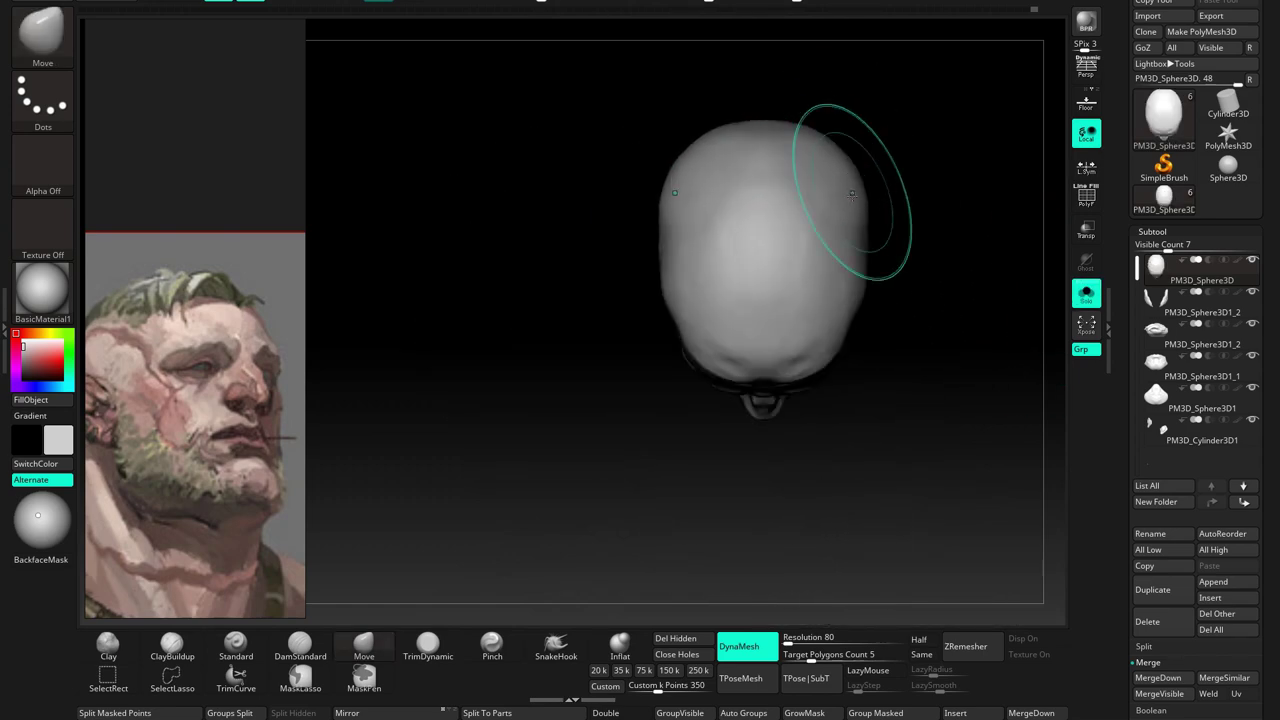
Turn Solo off and inspect the back of the head and neck
{"action": "mouse_move", "coordinate": [848, 290]}
{"action": "right_mouse_down"}
{"action": "mouse_move", "coordinate": [790, 240]}
{"action": "mouse_move", "coordinate": [771, 286]}
{"action": "mouse_move", "coordinate": [830, 285]}
{"action": "right_mouse_up"}
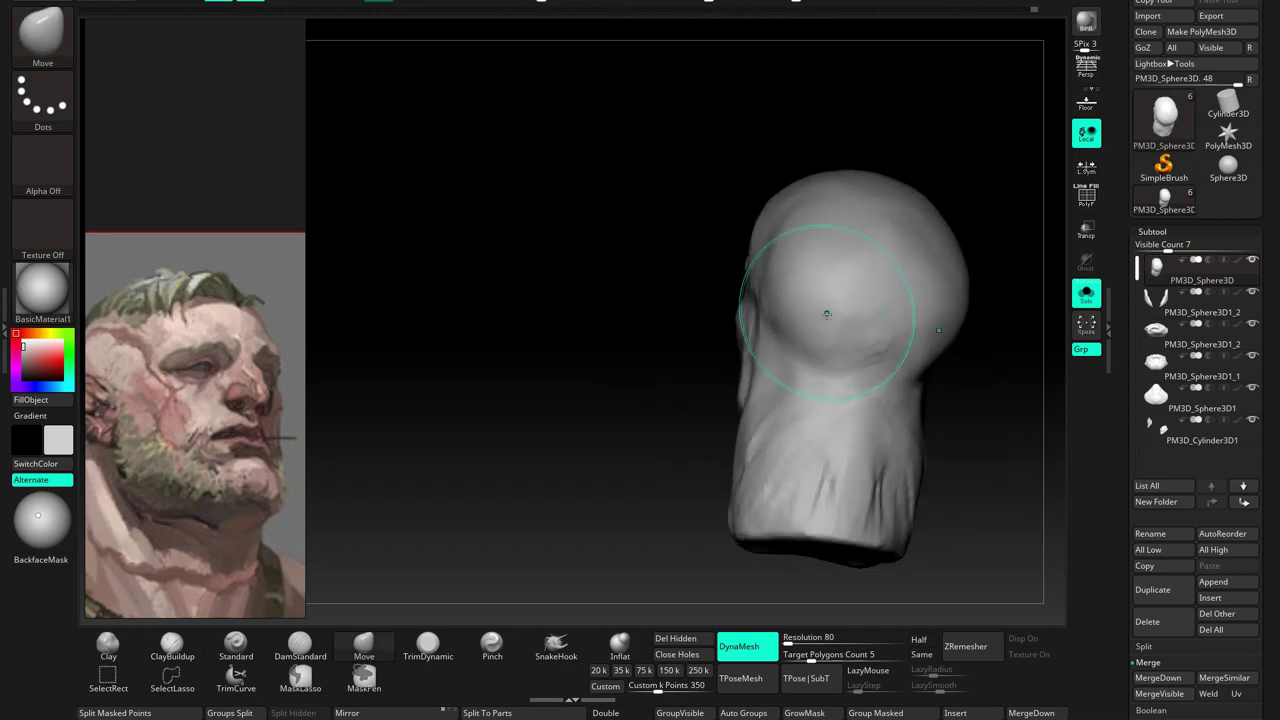
{"action": "mouse_move", "coordinate": [800, 348]}
{"action": "right_mouse_down"}
{"action": "mouse_move", "coordinate": [790, 296]}
{"action": "mouse_move", "coordinate": [725, 300]}
{"action": "mouse_move", "coordinate": [800, 300]}
{"action": "mouse_move", "coordinate": [933, 210]}
{"action": "mouse_move", "coordinate": [1010, 225]}
{"action": "right_mouse_up"}
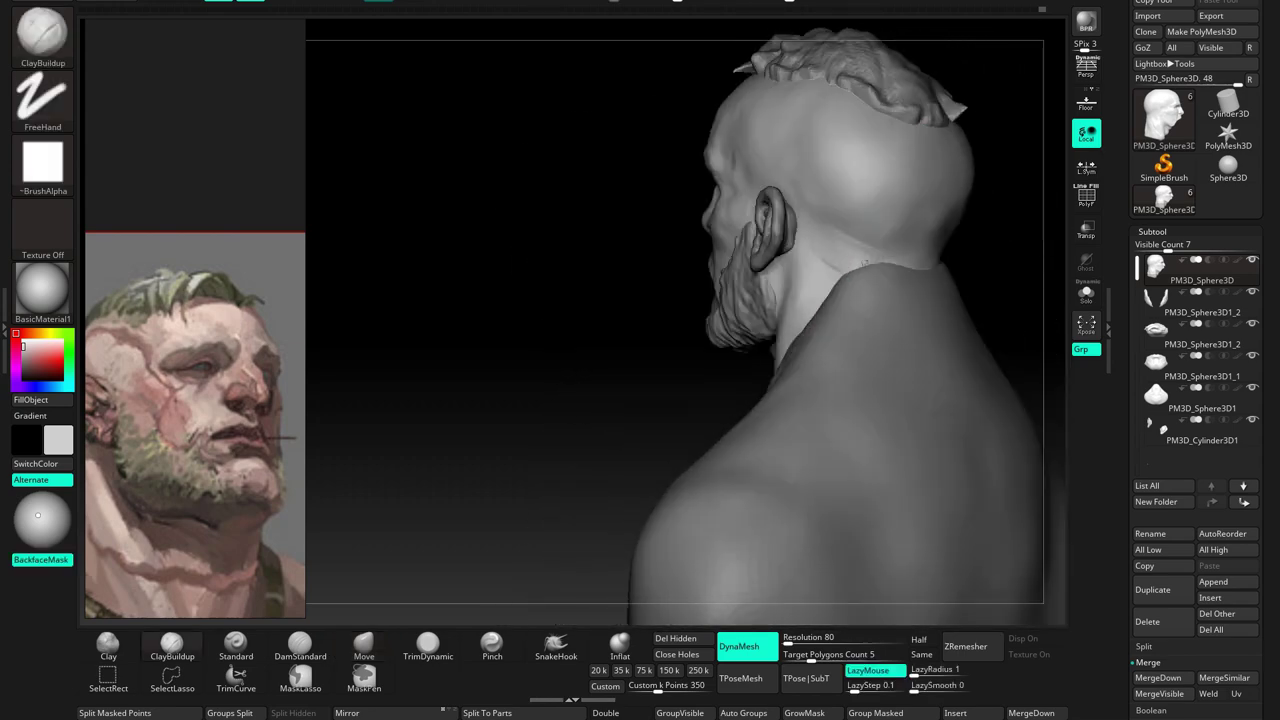
{"action": "mouse_move", "coordinate": [830, 237]}
{"action": "right_mouse_down"}
{"action": "mouse_move", "coordinate": [790, 250]}
{"action": "mouse_move", "coordinate": [794, 286]}
{"action": "mouse_move", "coordinate": [829, 286]}
{"action": "mouse_move", "coordinate": [822, 231]}
{"action": "right_mouse_up"}
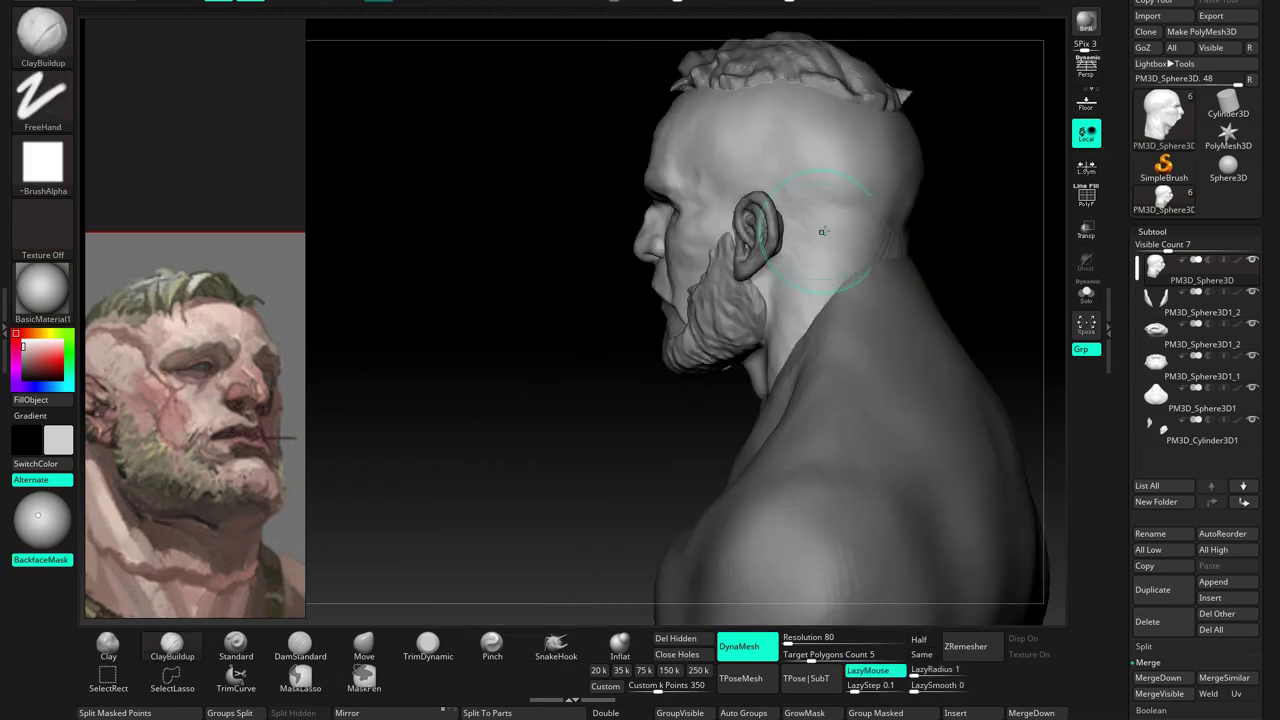
{"action": "mouse_move", "coordinate": [902, 189]}
{"action": "right_mouse_down"}
{"action": "mouse_move", "coordinate": [826, 186]}
{"action": "mouse_move", "coordinate": [920, 157]}
{"action": "mouse_move", "coordinate": [860, 255]}
{"action": "mouse_move", "coordinate": [816, 240]}
{"action": "mouse_move", "coordinate": [815, 188]}
{"action": "right_mouse_up"}
{"action": "key", "text": "space"}
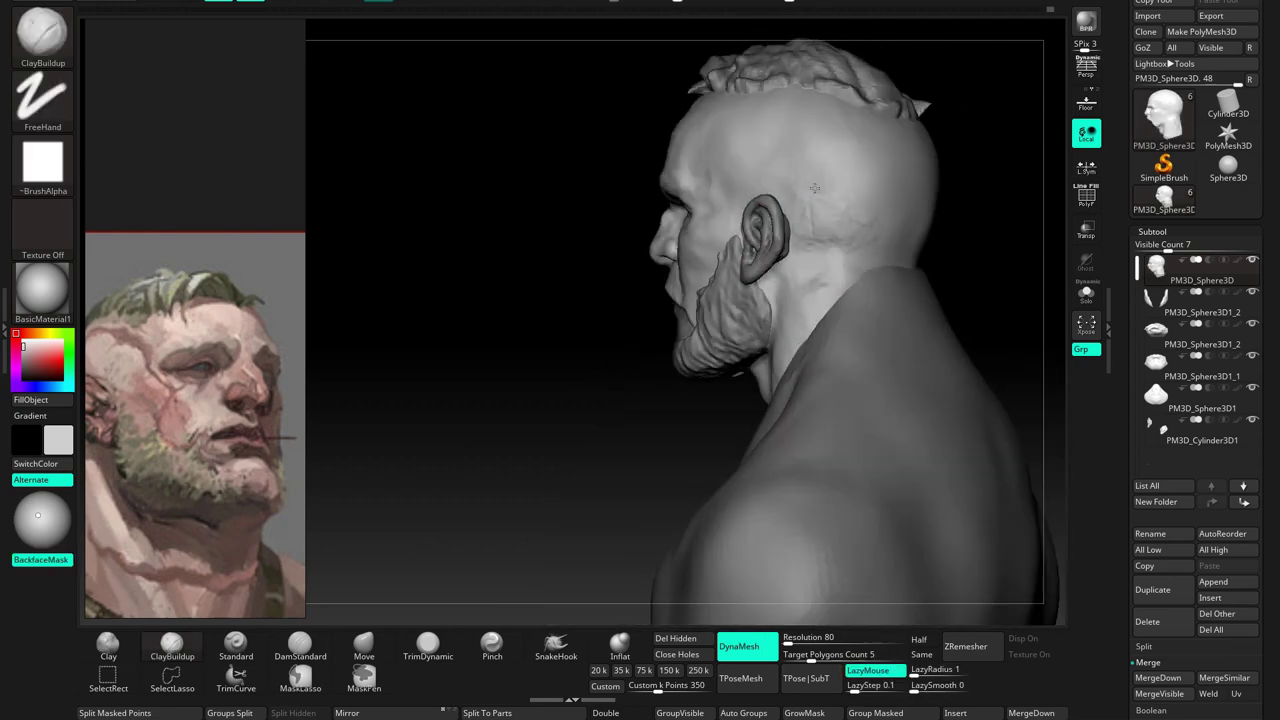
{"action": "right_click_drag", "start_coordinate": [814, 300], "coordinate": [823, 246]}
{"action": "mouse_move", "coordinate": [922, 201]}
{"action": "right_mouse_down"}
{"action": "mouse_move", "coordinate": [875, 226]}
{"action": "mouse_move", "coordinate": [775, 330]}
{"action": "right_mouse_up"}
Review the head from right three-quarter, top and rear with the Move brush active
{"action": "key", "text": "b"}
{"action": "key", "text": "m"}
{"action": "key", "text": "v"}
{"action": "mouse_move", "coordinate": [851, 229]}
{"action": "right_mouse_down"}
{"action": "mouse_move", "coordinate": [629, 271]}
{"action": "mouse_move", "coordinate": [614, 315]}
{"action": "mouse_move", "coordinate": [628, 250]}
{"action": "mouse_move", "coordinate": [750, 175]}
{"action": "right_mouse_up"}
{"action": "right_click", "coordinate": [628, 250]}
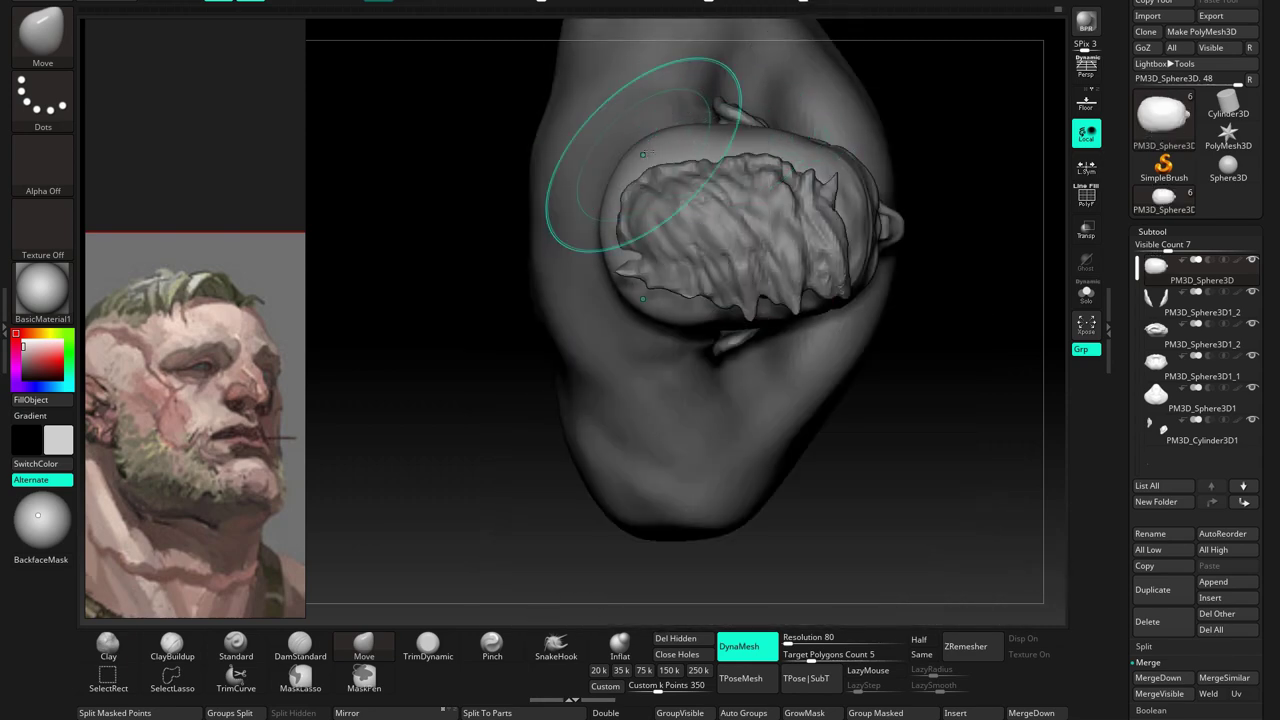
{"action": "mouse_move", "coordinate": [645, 143]}
{"action": "right_mouse_down"}
{"action": "mouse_move", "coordinate": [608, 309]}
{"action": "mouse_move", "coordinate": [614, 286]}
{"action": "mouse_move", "coordinate": [728, 296]}
{"action": "mouse_move", "coordinate": [700, 343]}
{"action": "mouse_move", "coordinate": [700, 300]}
{"action": "mouse_move", "coordinate": [686, 414]}
{"action": "mouse_move", "coordinate": [700, 328]}
{"action": "mouse_move", "coordinate": [690, 340]}
{"action": "mouse_move", "coordinate": [706, 357]}
{"action": "mouse_move", "coordinate": [710, 330]}
{"action": "mouse_move", "coordinate": [750, 353]}
{"action": "right_mouse_up"}
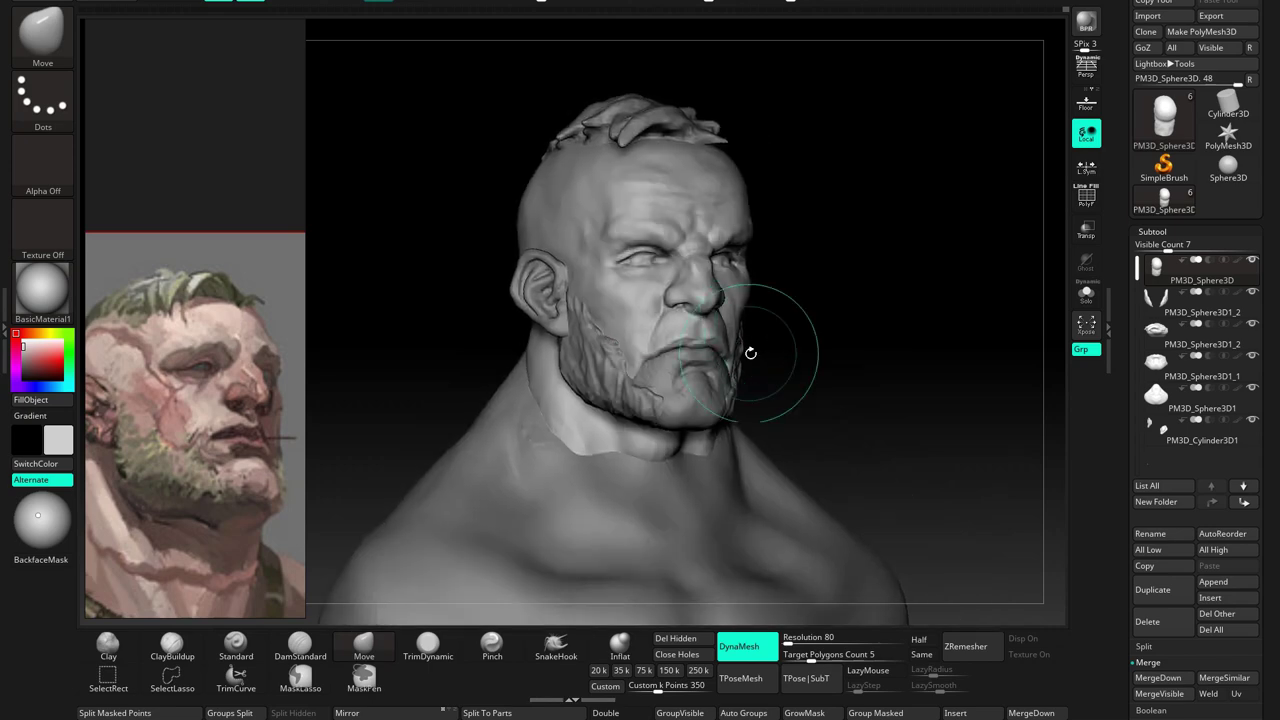
Insert a cylinder subtool and move it toward the mouth with Transpose
{"action": "left_click", "coordinate": [1212, 598]}
{"action": "key", "text": "w"}
{"action": "right_click_drag", "start_coordinate": [891, 394], "coordinate": [850, 400]}
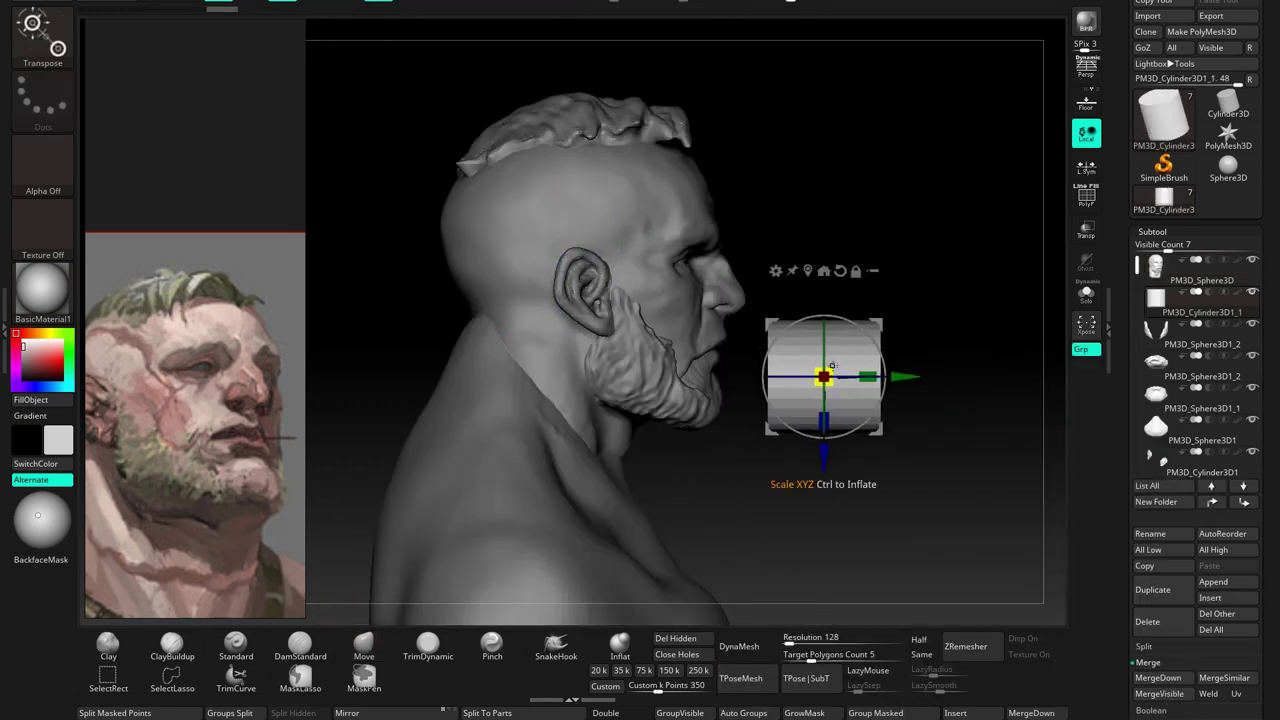
{"action": "mouse_move", "coordinate": [836, 484]}
{"action": "right_mouse_down"}
{"action": "mouse_move", "coordinate": [900, 486]}
{"action": "mouse_move", "coordinate": [940, 540]}
{"action": "mouse_move", "coordinate": [958, 502]}
{"action": "mouse_move", "coordinate": [849, 361]}
{"action": "mouse_move", "coordinate": [880, 400]}
{"action": "mouse_move", "coordinate": [920, 390]}
{"action": "mouse_move", "coordinate": [822, 248]}
{"action": "mouse_move", "coordinate": [740, 272]}
{"action": "right_mouse_up"}
{"action": "mouse_move", "coordinate": [513, 197]}
{"action": "left_mouse_down"}
{"action": "mouse_move", "coordinate": [660, 210]}
{"action": "mouse_move", "coordinate": [820, 200]}
{"action": "mouse_move", "coordinate": [339, 20]}
{"action": "left_mouse_up"}
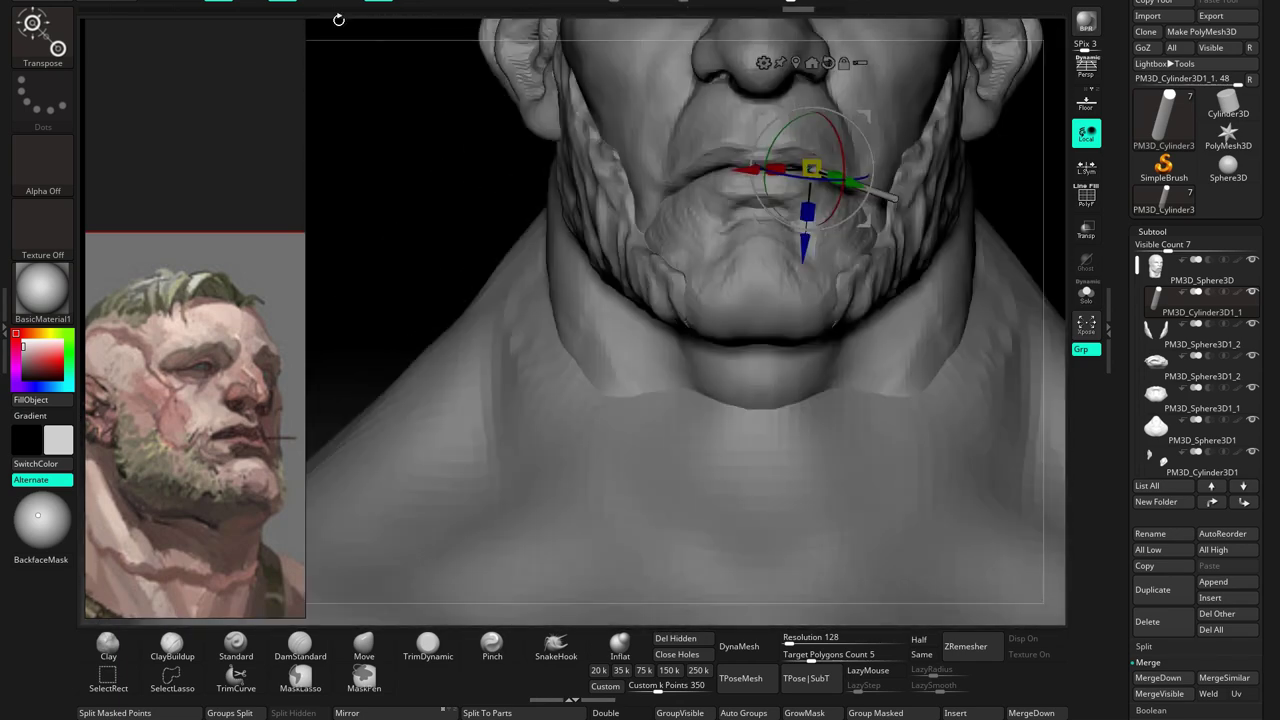
Slim the cylinder and angle it out from the mouth corner as a cigarette
{"action": "key", "text": "q"}
{"action": "left_click_drag", "start_coordinate": [614, 286], "coordinate": [640, 300]}
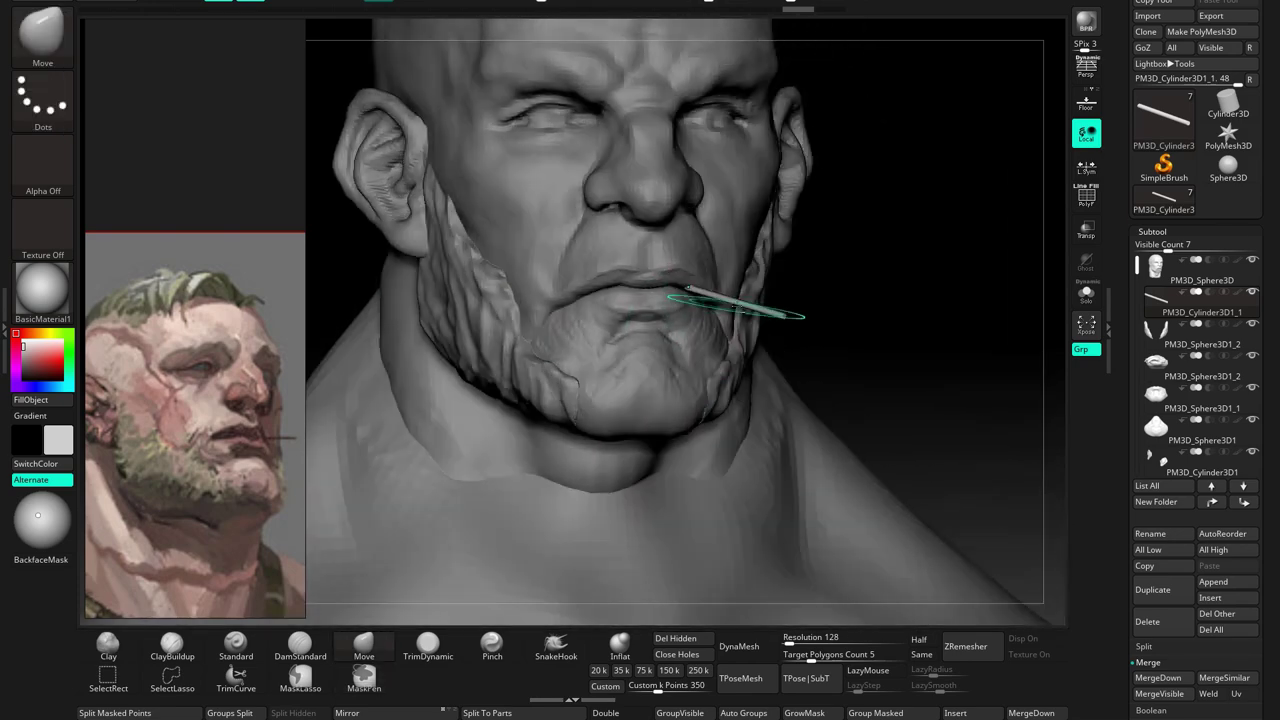
{"action": "key", "text": "w"}
{"action": "mouse_move", "coordinate": [687, 200]}
{"action": "left_mouse_down"}
{"action": "mouse_move", "coordinate": [687, 286]}
{"action": "mouse_move", "coordinate": [704, 230]}
{"action": "left_mouse_up"}
{"action": "mouse_move", "coordinate": [708, 297]}
{"action": "left_mouse_down"}
{"action": "mouse_move", "coordinate": [742, 299]}
{"action": "mouse_move", "coordinate": [706, 376]}
{"action": "left_mouse_up"}
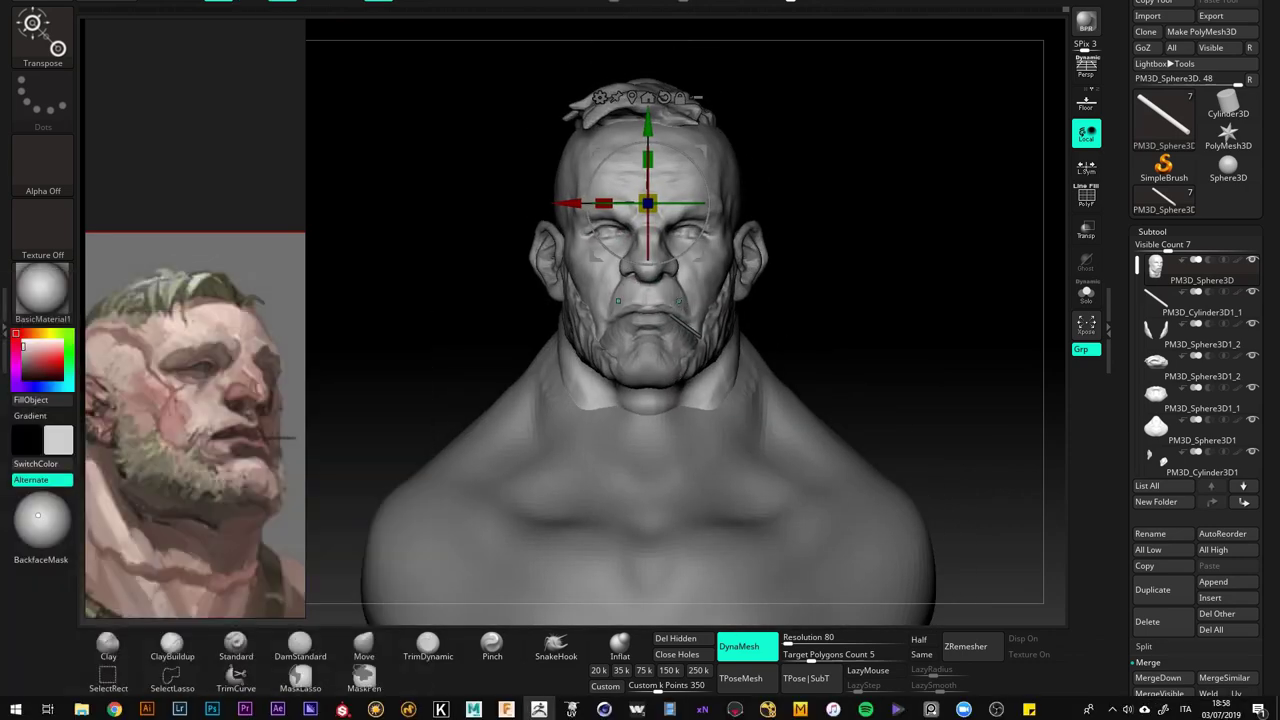
{"action": "key", "text": "b"}
{"action": "key", "text": "d"}
{"action": "key", "text": "s"}
{"action": "right_click_drag", "start_coordinate": [608, 204], "coordinate": [630, 218]}
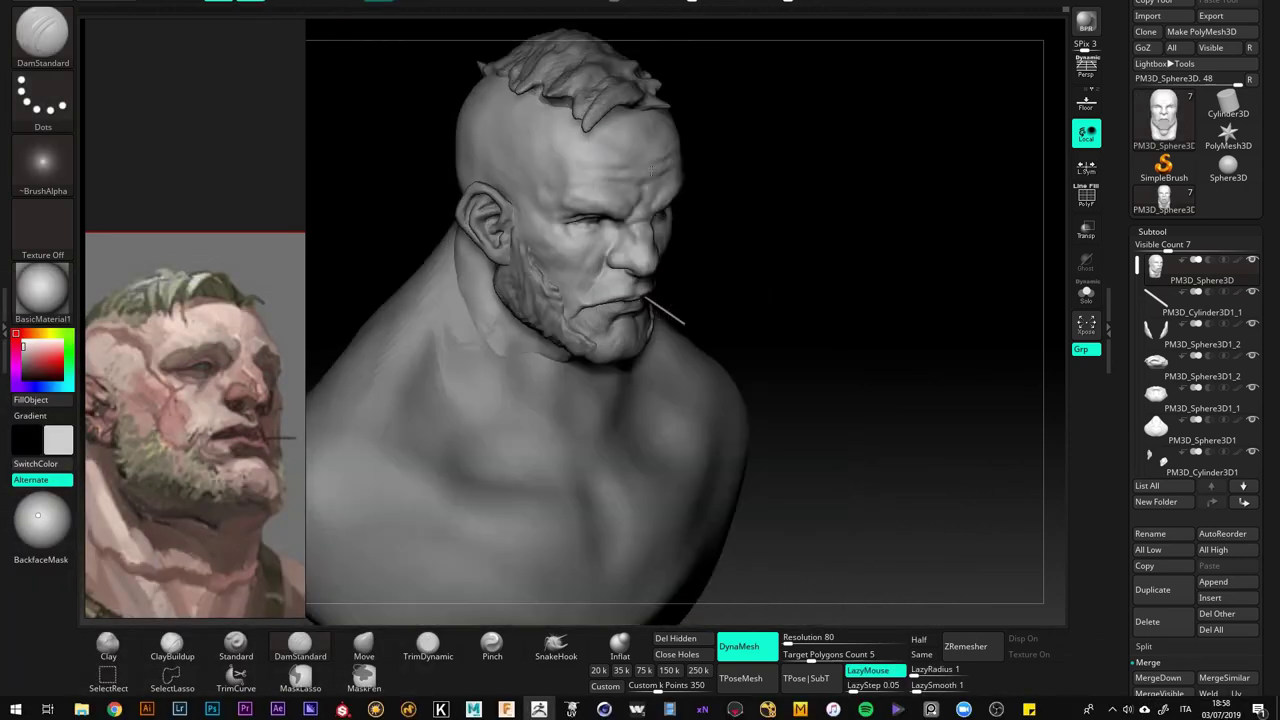
{"action": "key", "text": "b"}
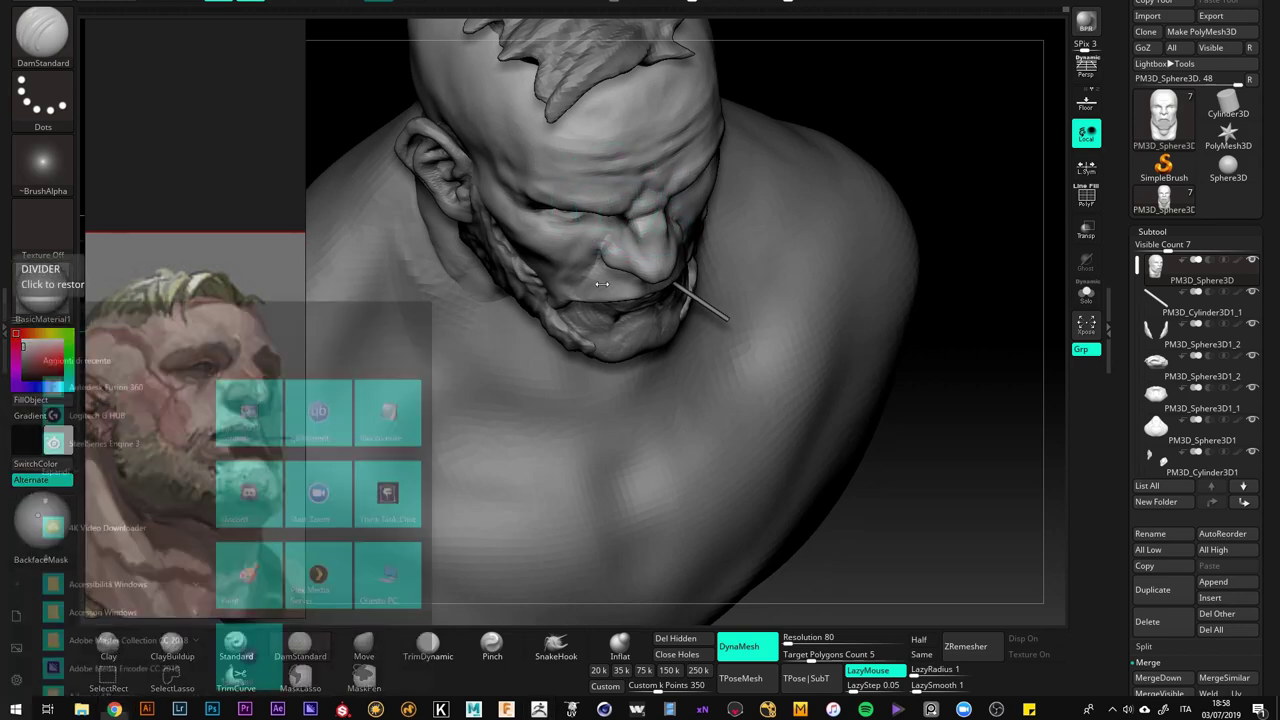
{"action": "key", "text": "c"}
{"action": "key", "text": "b"}
{"action": "mouse_move", "coordinate": [606, 199]}
{"action": "right_mouse_down"}
{"action": "mouse_move", "coordinate": [626, 203]}
{"action": "mouse_move", "coordinate": [594, 207]}
{"action": "right_mouse_up"}
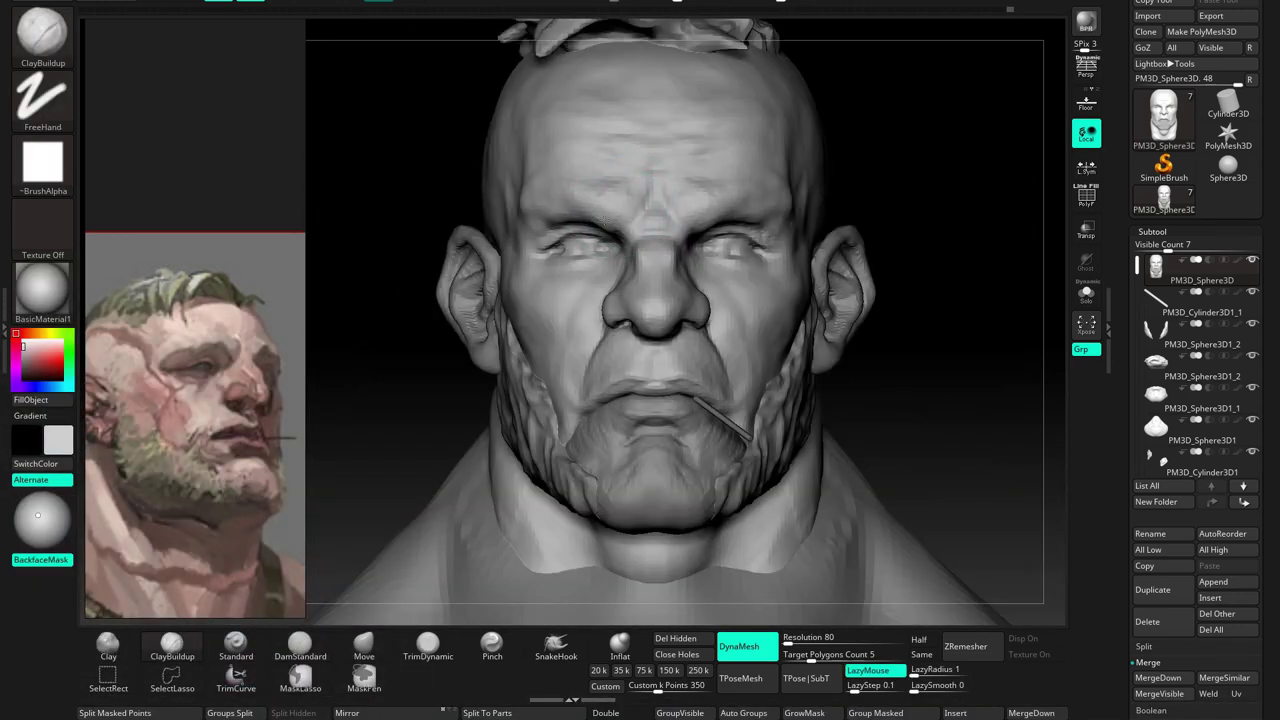
{"action": "mouse_move", "coordinate": [594, 207]}
{"action": "right_mouse_down"}
{"action": "mouse_move", "coordinate": [579, 252]}
{"action": "mouse_move", "coordinate": [594, 228]}
{"action": "mouse_move", "coordinate": [711, 262]}
{"action": "mouse_move", "coordinate": [612, 191]}
{"action": "mouse_move", "coordinate": [666, 223]}
{"action": "mouse_move", "coordinate": [663, 286]}
{"action": "mouse_move", "coordinate": [690, 240]}
{"action": "mouse_move", "coordinate": [698, 252]}
{"action": "mouse_move", "coordinate": [670, 248]}
{"action": "mouse_move", "coordinate": [700, 250]}
{"action": "mouse_move", "coordinate": [656, 244]}
{"action": "mouse_move", "coordinate": [711, 255]}
{"action": "mouse_move", "coordinate": [699, 257]}
{"action": "right_mouse_up"}
{"action": "key", "text": "b"}
{"action": "key", "text": "m"}
{"action": "key", "text": "v"}
{"action": "key", "text": "b"}
{"action": "key", "text": "c"}
{"action": "key", "text": "b"}
{"action": "key", "text": "space"}
{"action": "key", "text": "b"}
{"action": "key", "text": "d"}
{"action": "key", "text": "s"}
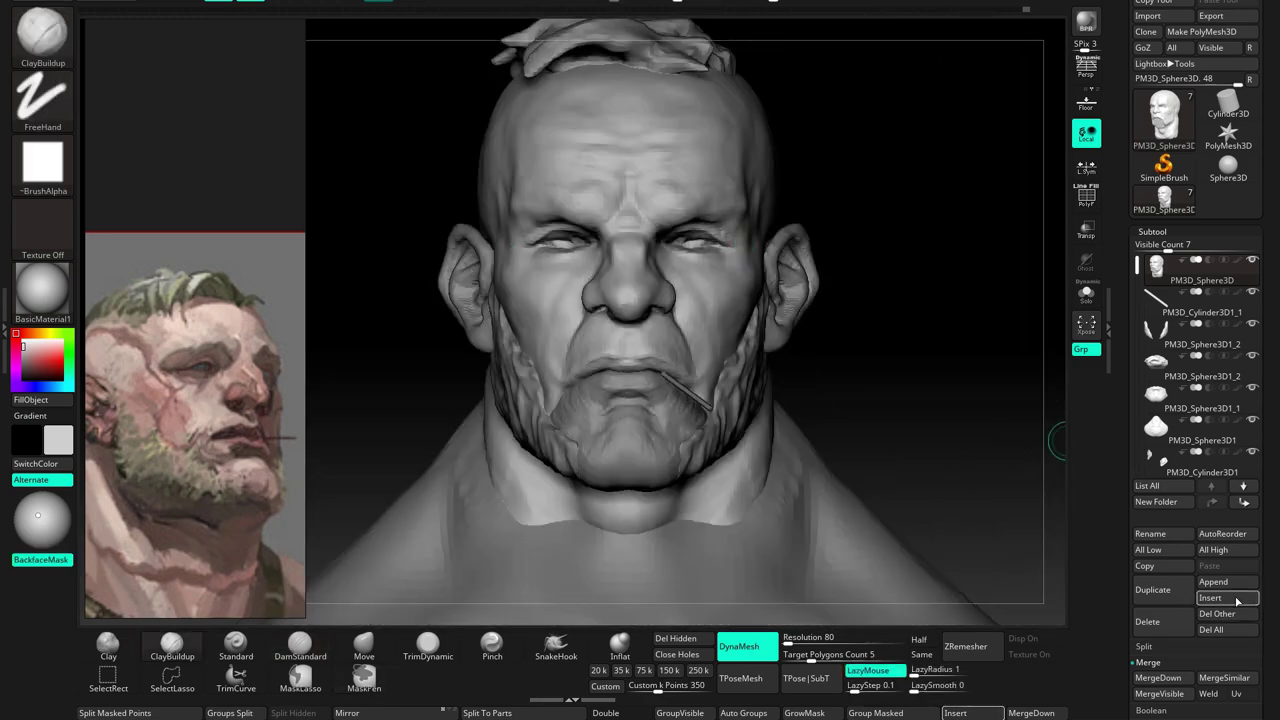
{"action": "left_click", "coordinate": [1237, 600]}
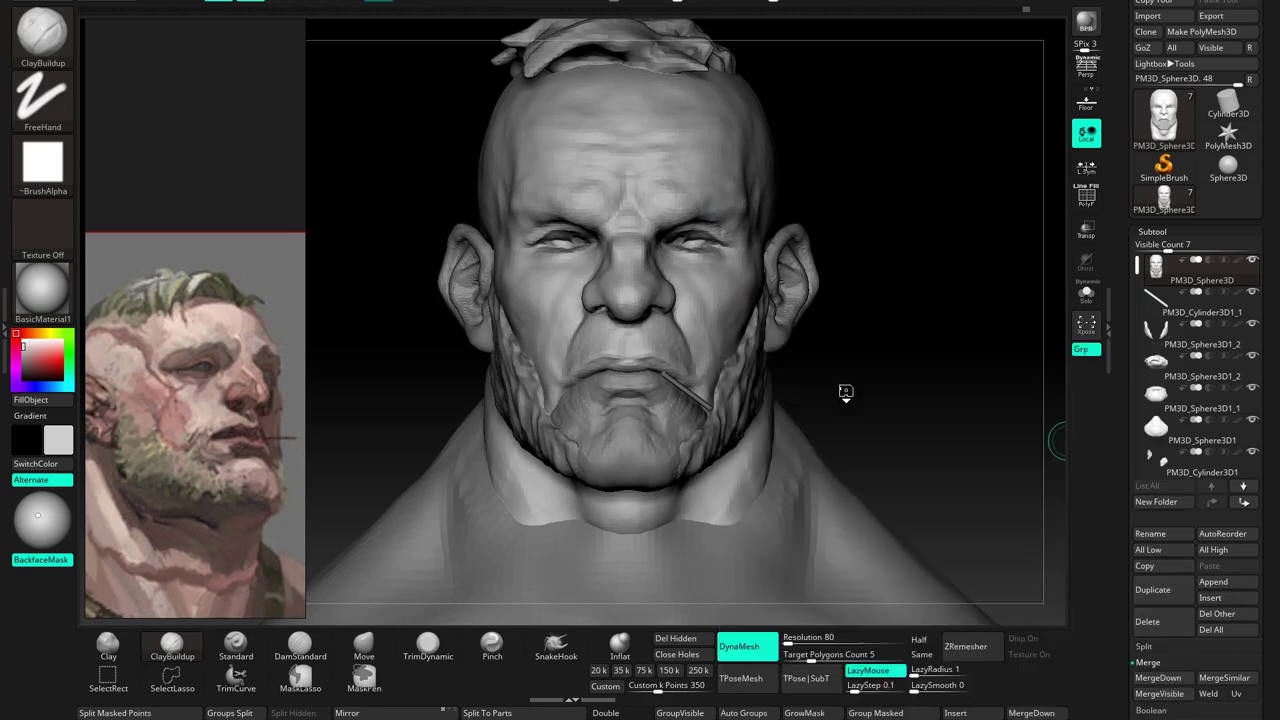
Insert a Sphere3D subtool and move it into the eye socket using Transp and Ghost
{"action": "left_click", "coordinate": [831, 384]}
{"action": "mouse_move", "coordinate": [627, 196]}
{"action": "left_mouse_down"}
{"action": "mouse_move", "coordinate": [891, 265]}
{"action": "mouse_move", "coordinate": [694, 243]}
{"action": "mouse_move", "coordinate": [1092, 318]}
{"action": "left_mouse_up"}
{"action": "left_click", "coordinate": [1086, 230]}
{"action": "left_click", "coordinate": [1086, 262]}
{"action": "key", "text": "f"}
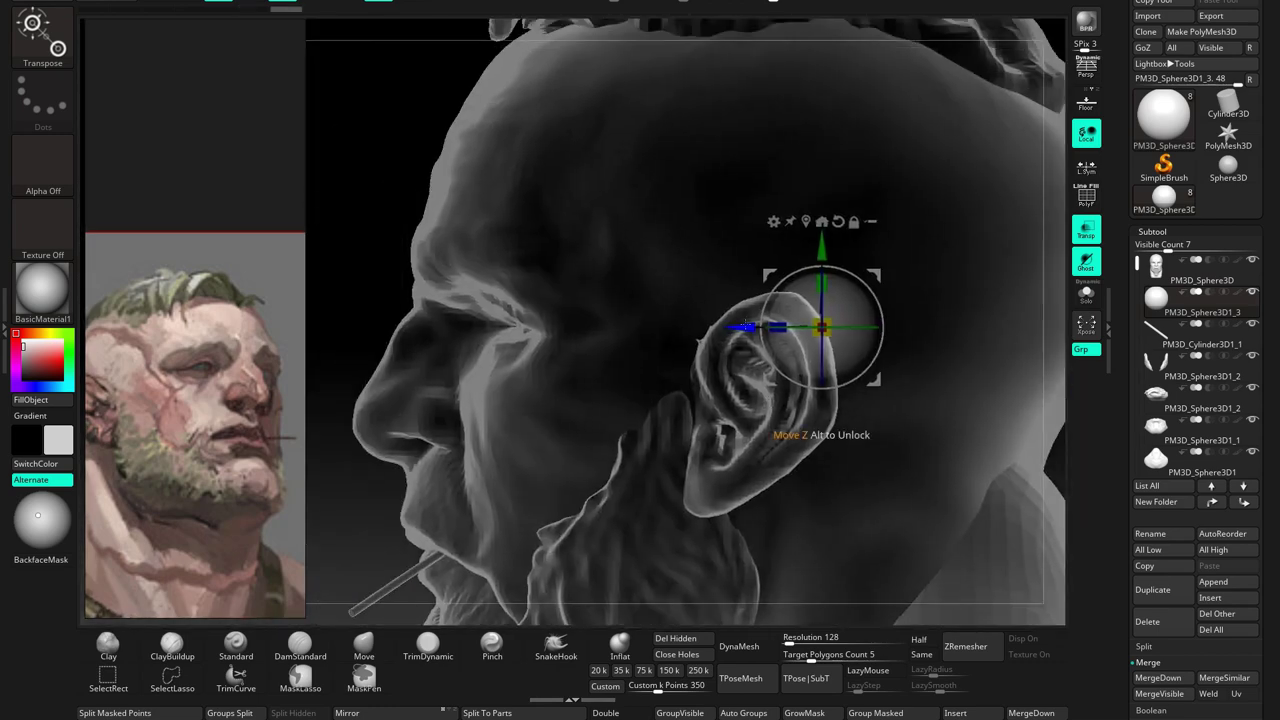
{"action": "left_click", "coordinate": [1086, 230]}
{"action": "left_click_drag", "start_coordinate": [1000, 250], "coordinate": [850, 250]}
Solo the sphere and bulge it toward the right with the Move brush, undoing stray pulls
{"action": "key", "text": "q"}
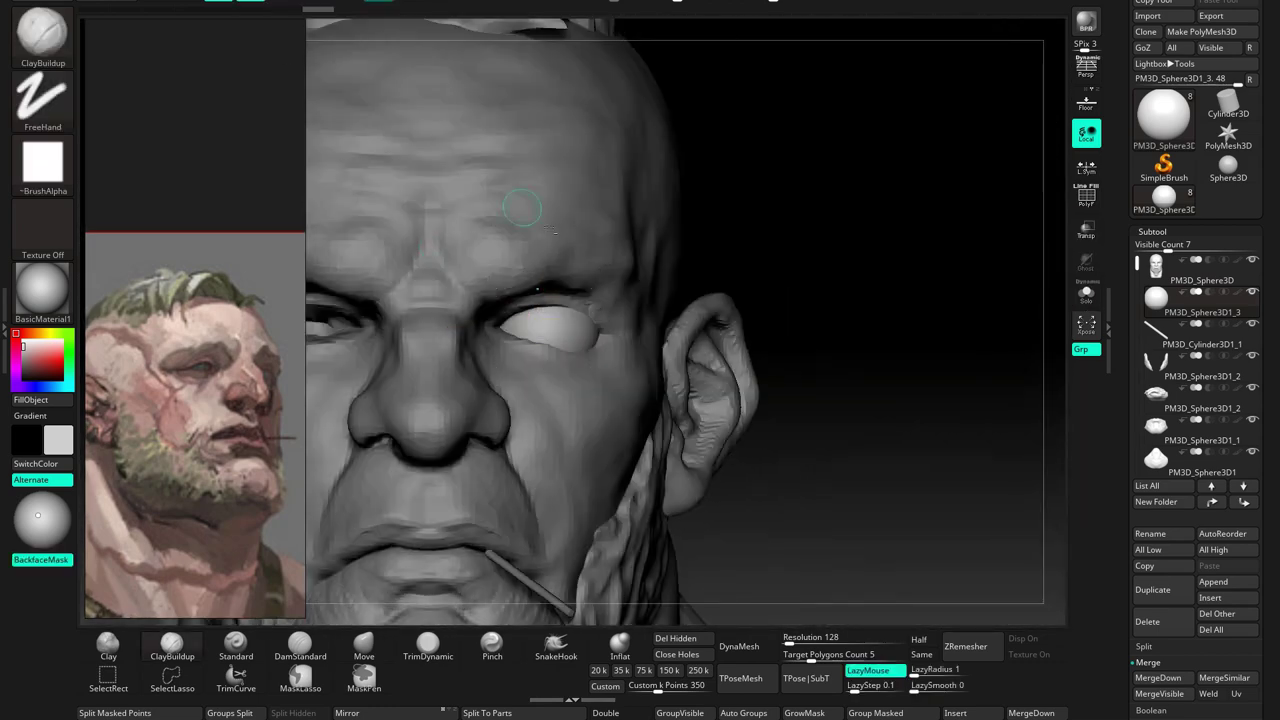
{"action": "left_click", "coordinate": [1086, 294]}
{"action": "left_click", "coordinate": [364, 650]}
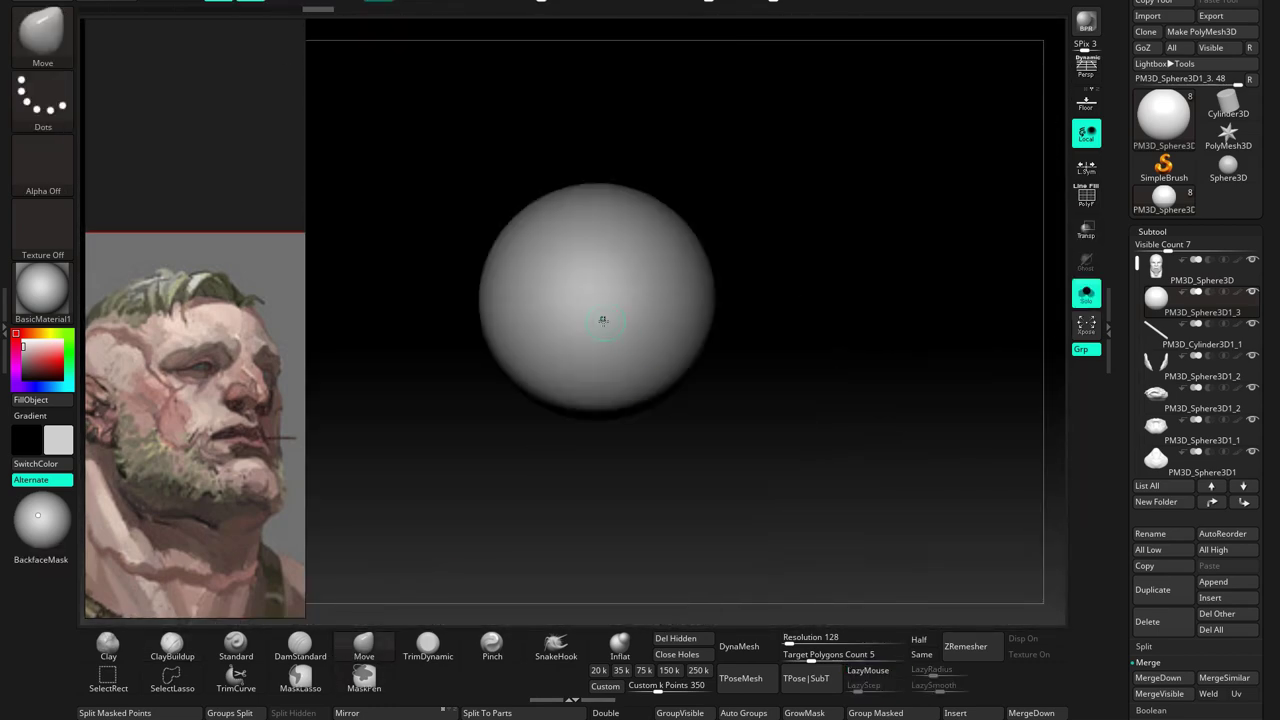
{"action": "left_click_drag", "start_coordinate": [604, 311], "coordinate": [622, 329], "text": "alt"}
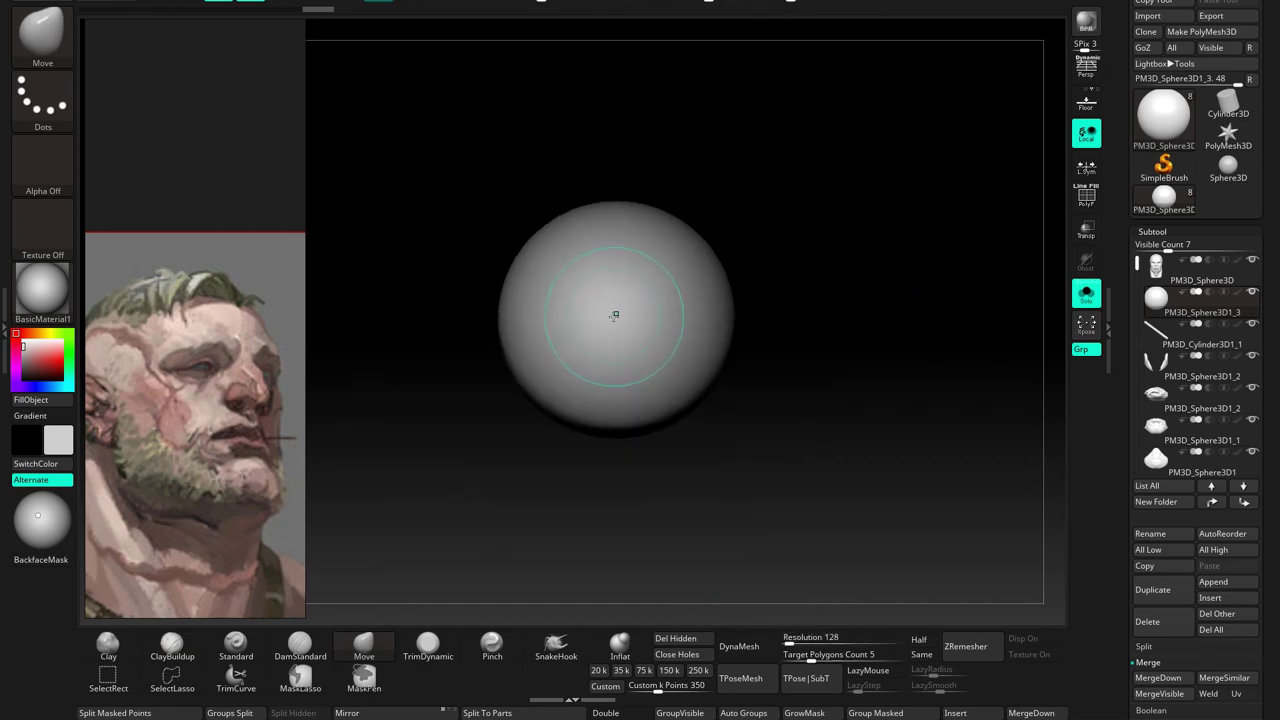
{"action": "left_click_drag", "start_coordinate": [628, 318], "coordinate": [592, 346]}
{"action": "key", "text": "ctrl+z"}
{"action": "key", "text": "space"}
{"action": "left_click_drag", "start_coordinate": [614, 309], "coordinate": [709, 298]}
{"action": "key", "text": "ctrl+z"}
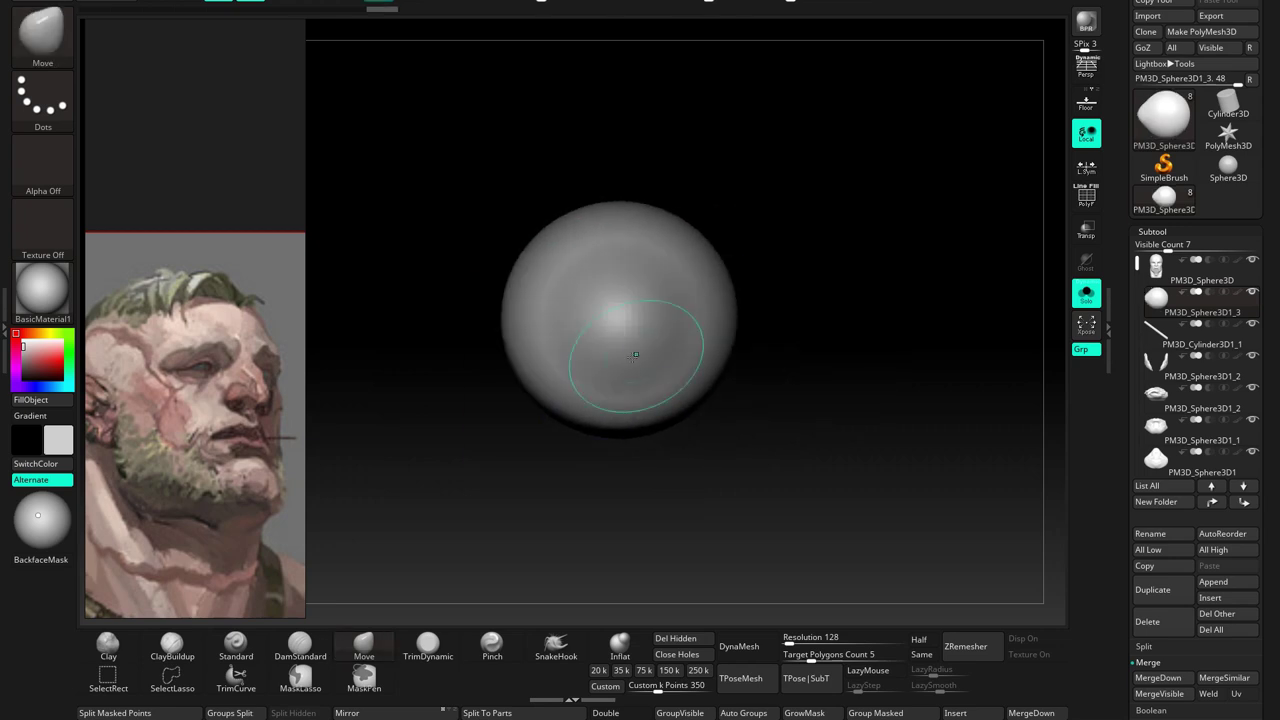
{"action": "key", "text": "space"}
{"action": "left_click_drag", "start_coordinate": [622, 336], "coordinate": [653, 334]}
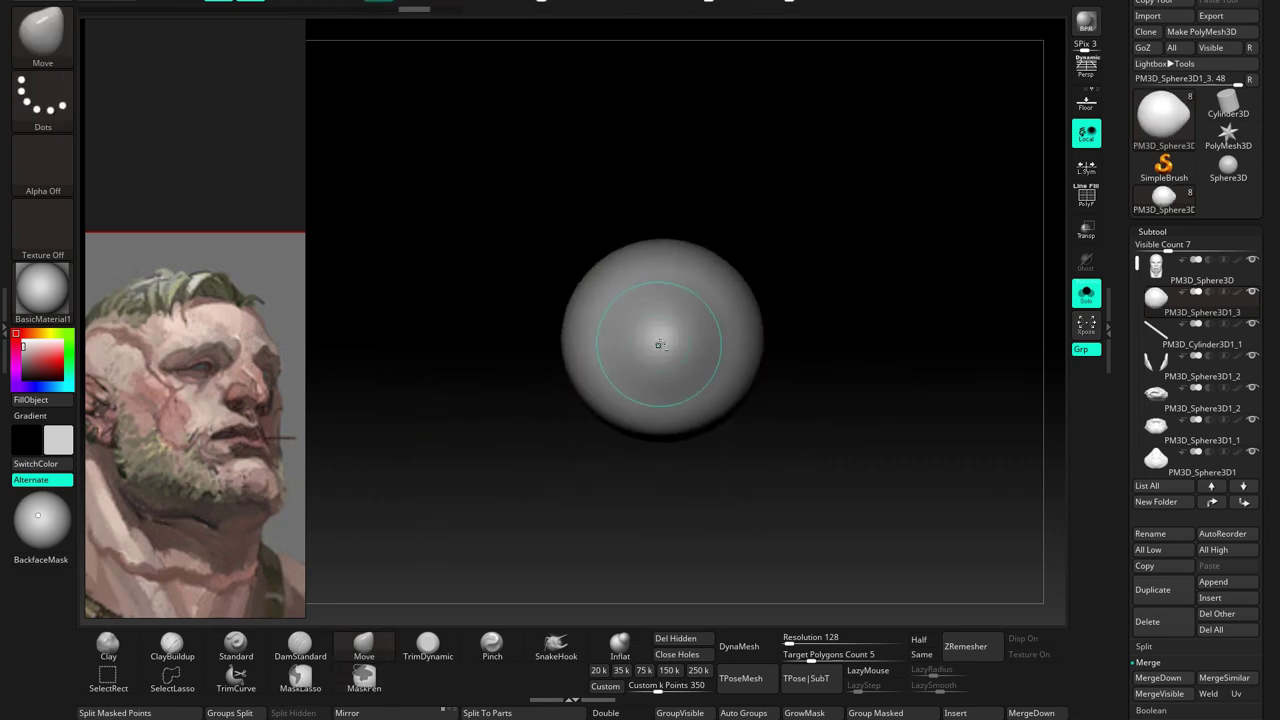
Turn Solo off to view the eyeball within the full head
{"action": "left_click", "coordinate": [1086, 292]}
{"action": "key", "text": "w"}
{"action": "mouse_move", "coordinate": [671, 371]}
{"action": "left_mouse_down"}
{"action": "mouse_move", "coordinate": [572, 392]}
{"action": "mouse_move", "coordinate": [615, 440]}
{"action": "left_mouse_up"}
Orbit the head to a low view from below and adjust the brush draw size
{"action": "key", "text": "q"}
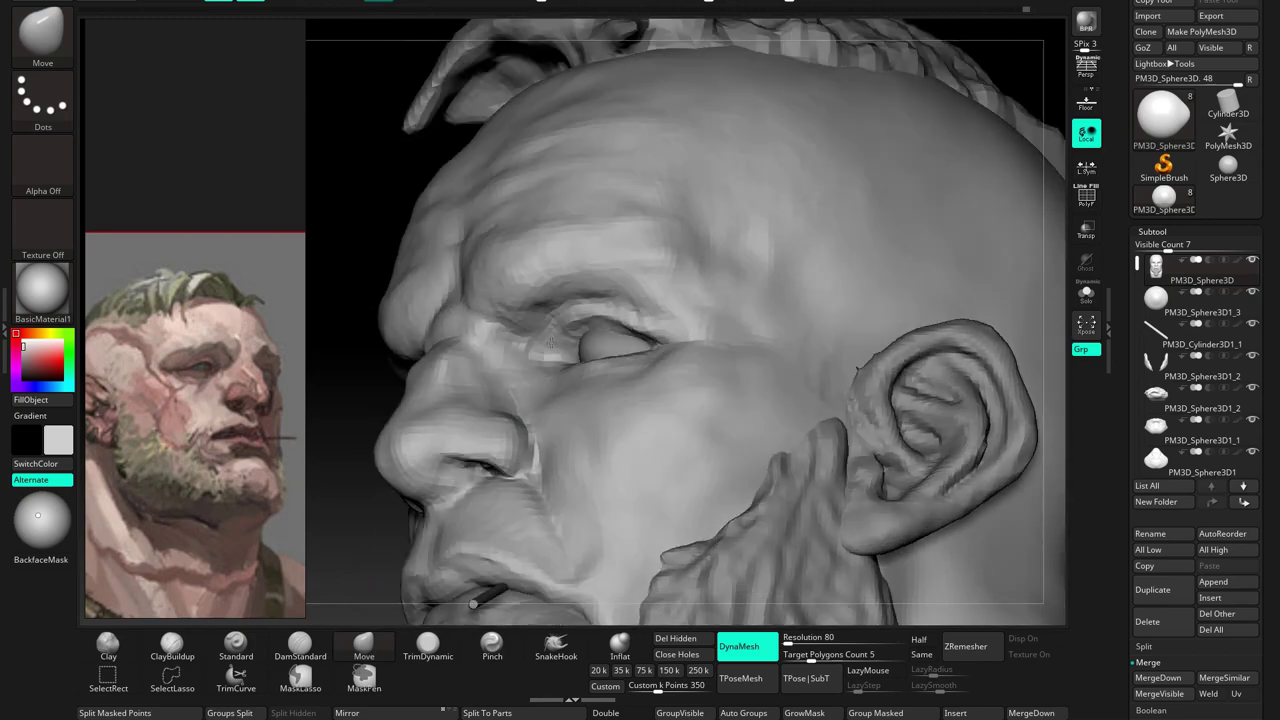
{"action": "left_click_drag", "start_coordinate": [640, 300], "coordinate": [545, 288]}
{"action": "key", "text": "space"}
{"action": "mouse_move", "coordinate": [592, 356]}
{"action": "left_mouse_down"}
{"action": "mouse_move", "coordinate": [599, 266]}
{"action": "mouse_move", "coordinate": [634, 400]}
{"action": "mouse_move", "coordinate": [586, 343]}
{"action": "mouse_move", "coordinate": [586, 371]}
{"action": "mouse_move", "coordinate": [571, 343]}
{"action": "mouse_move", "coordinate": [528, 343]}
{"action": "mouse_move", "coordinate": [566, 352]}
{"action": "left_mouse_up"}
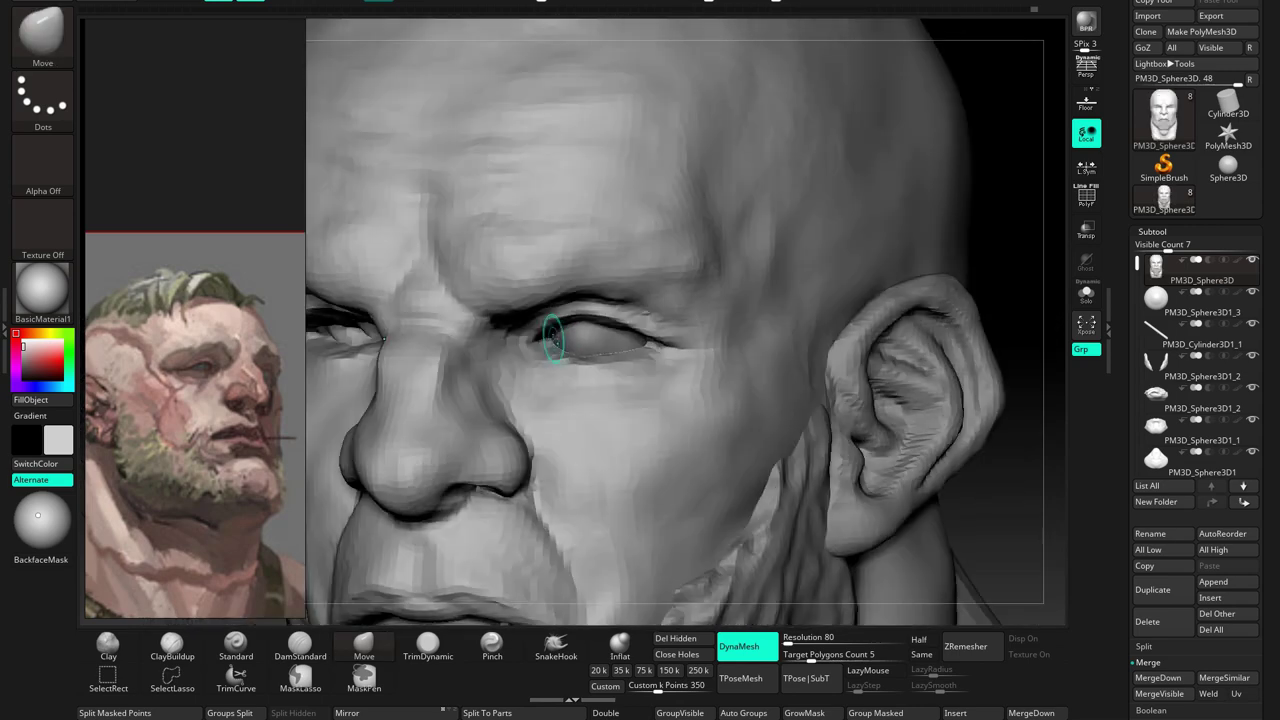
Select the eyeball and nudge it slightly sideways with the move gizmo
{"action": "left_click", "coordinate": [556, 343], "text": "alt"}
{"action": "key", "text": "b"}
{"action": "key", "text": "d"}
{"action": "key", "text": "s"}
{"action": "key", "text": "w"}
{"action": "mouse_move", "coordinate": [588, 354]}
{"action": "left_mouse_down"}
{"action": "mouse_move", "coordinate": [640, 340]}
{"action": "mouse_move", "coordinate": [561, 352]}
{"action": "mouse_move", "coordinate": [500, 341]}
{"action": "left_mouse_up"}
{"action": "mouse_move", "coordinate": [600, 450]}
{"action": "left_mouse_down"}
{"action": "mouse_move", "coordinate": [700, 440]}
{"action": "mouse_move", "coordinate": [600, 450]}
{"action": "left_mouse_up"}
{"action": "left_click_drag", "start_coordinate": [495, 336], "coordinate": [470, 337]}
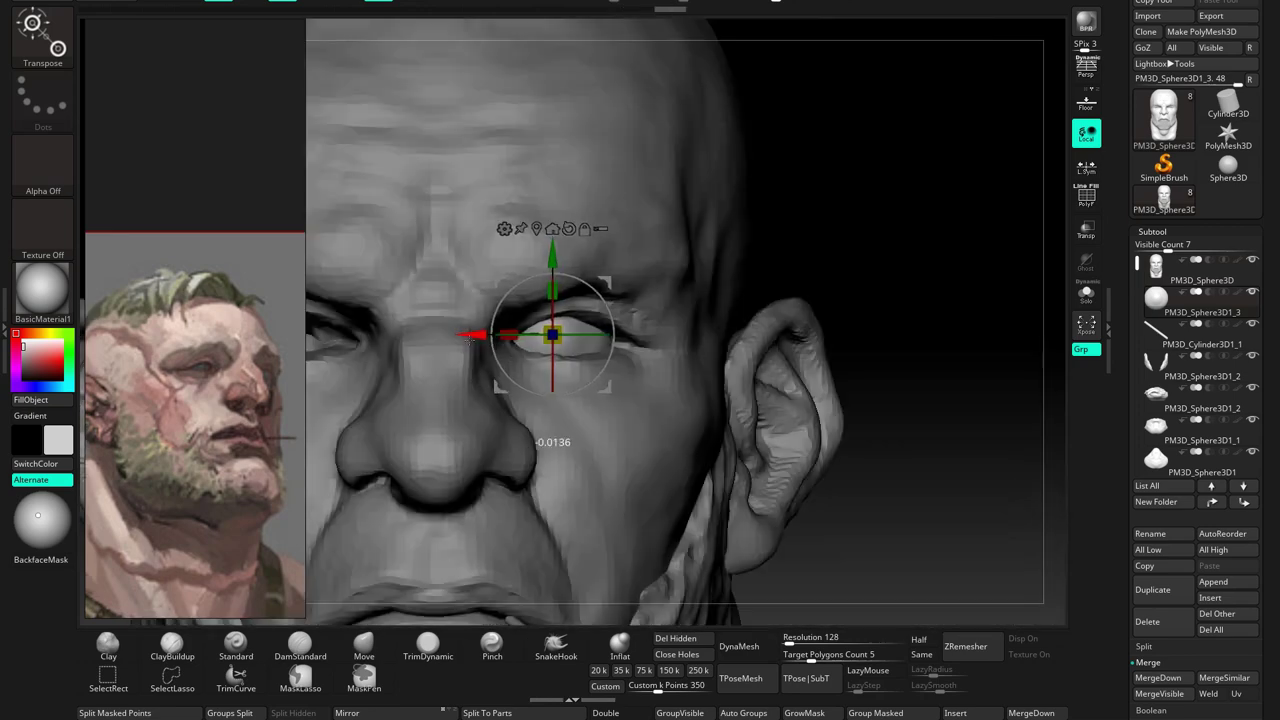
Reselect the head, turn it to a three-quarter view and switch to the DamStandard brush
{"action": "left_click", "coordinate": [640, 384], "text": "alt"}
{"action": "key", "text": "q"}
{"action": "mouse_move", "coordinate": [880, 330]}
{"action": "left_mouse_down"}
{"action": "mouse_move", "coordinate": [606, 330]}
{"action": "mouse_move", "coordinate": [657, 355]}
{"action": "mouse_move", "coordinate": [600, 332]}
{"action": "mouse_move", "coordinate": [632, 323]}
{"action": "left_mouse_up"}
{"action": "key", "text": "space"}
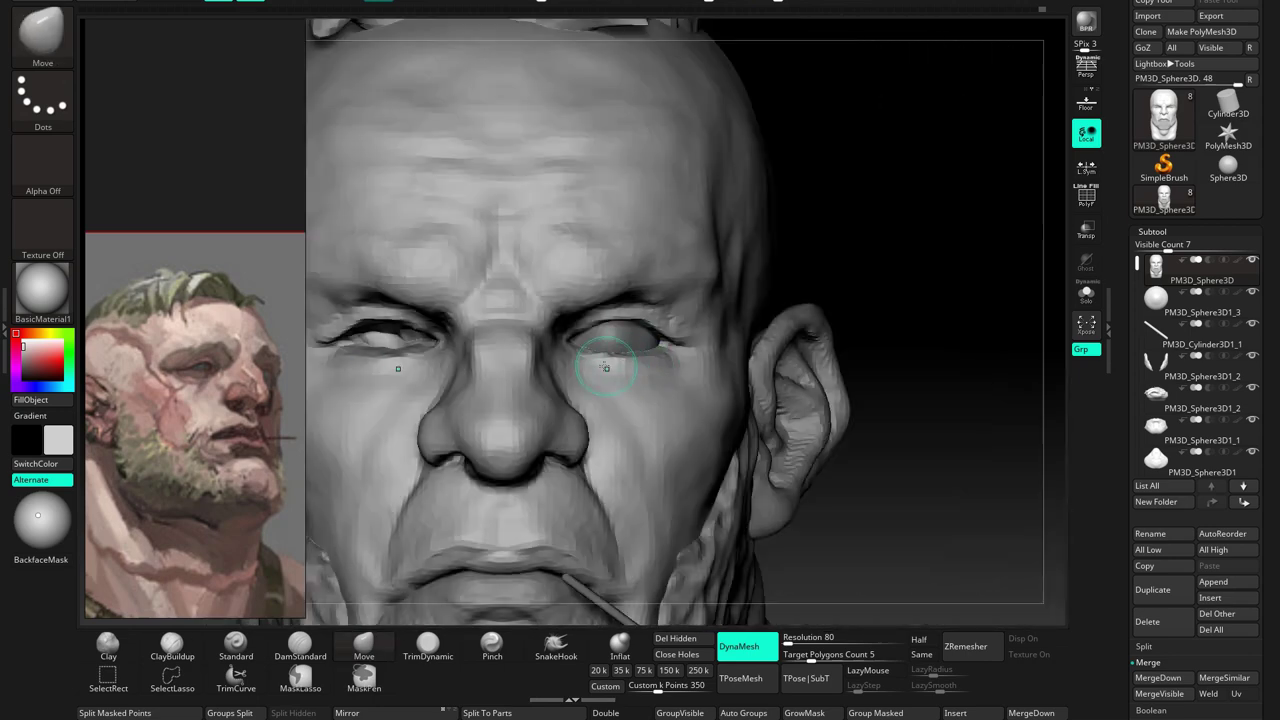
{"action": "mouse_move", "coordinate": [606, 368]}
{"action": "left_mouse_down"}
{"action": "mouse_move", "coordinate": [657, 343]}
{"action": "mouse_move", "coordinate": [605, 378]}
{"action": "mouse_move", "coordinate": [624, 397]}
{"action": "mouse_move", "coordinate": [582, 335]}
{"action": "left_mouse_up"}
{"action": "key", "text": "b"}
{"action": "key", "text": "d"}
{"action": "key", "text": "s"}
Turn the head frontal and use a small Move brush for the right eyelid touch-ups
{"action": "mouse_move", "coordinate": [648, 372]}
{"action": "left_mouse_down"}
{"action": "mouse_move", "coordinate": [691, 374]}
{"action": "mouse_move", "coordinate": [659, 342]}
{"action": "mouse_move", "coordinate": [700, 380]}
{"action": "left_mouse_up"}
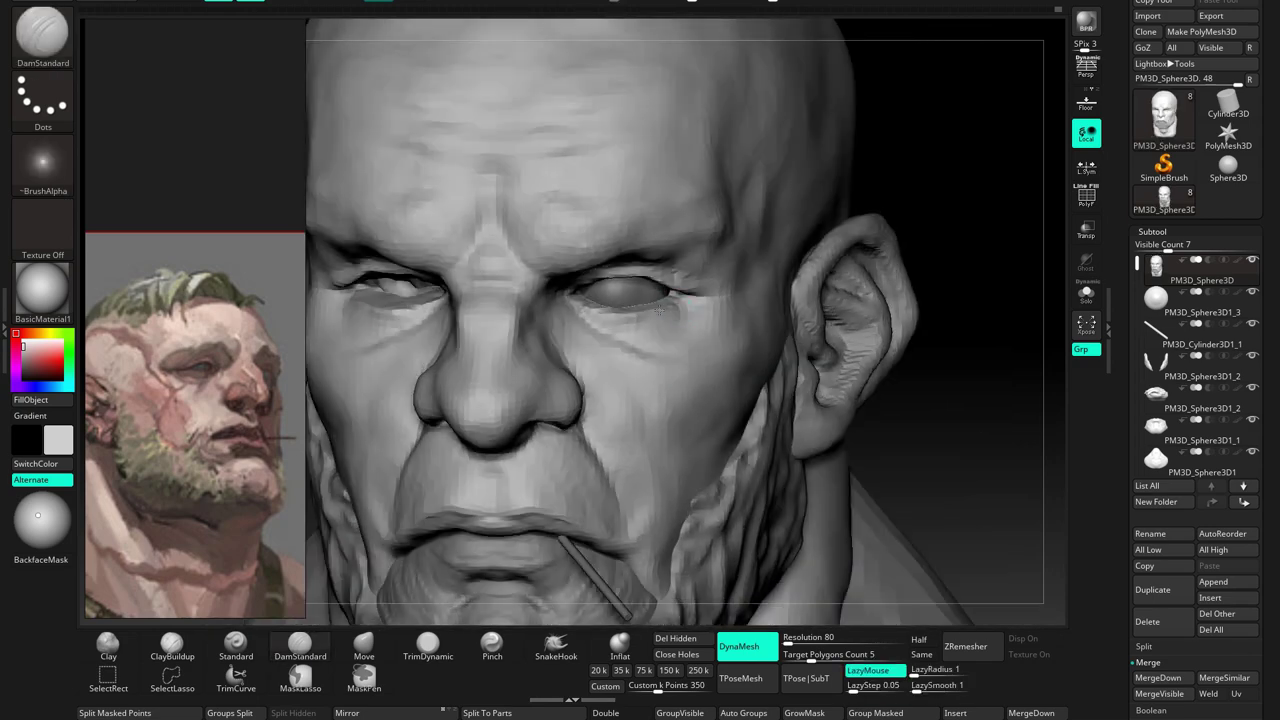
{"action": "mouse_move", "coordinate": [637, 317]}
{"action": "left_mouse_down"}
{"action": "mouse_move", "coordinate": [663, 349]}
{"action": "mouse_move", "coordinate": [671, 434]}
{"action": "left_mouse_up"}
{"action": "key", "text": "b"}
{"action": "key", "text": "m"}
{"action": "key", "text": "v"}
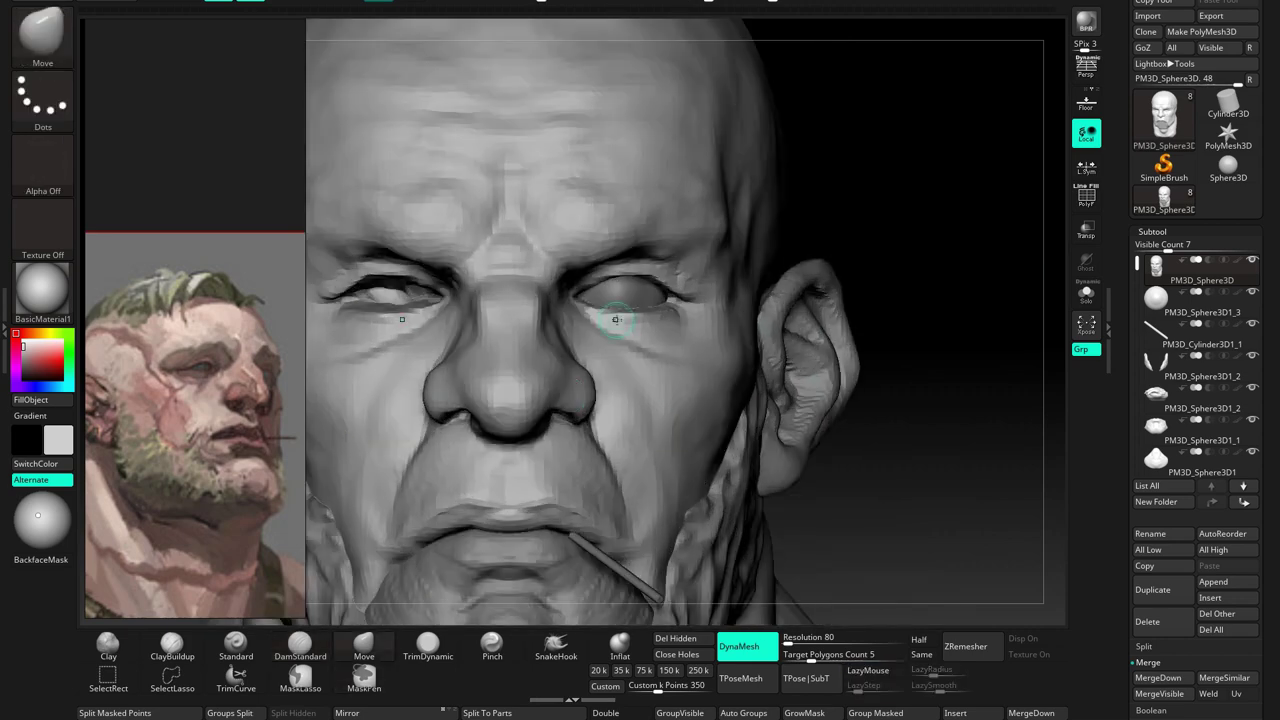
{"action": "mouse_move", "coordinate": [591, 306]}
{"action": "left_mouse_down"}
{"action": "mouse_move", "coordinate": [650, 310]}
{"action": "mouse_move", "coordinate": [591, 306]}
{"action": "left_mouse_up"}
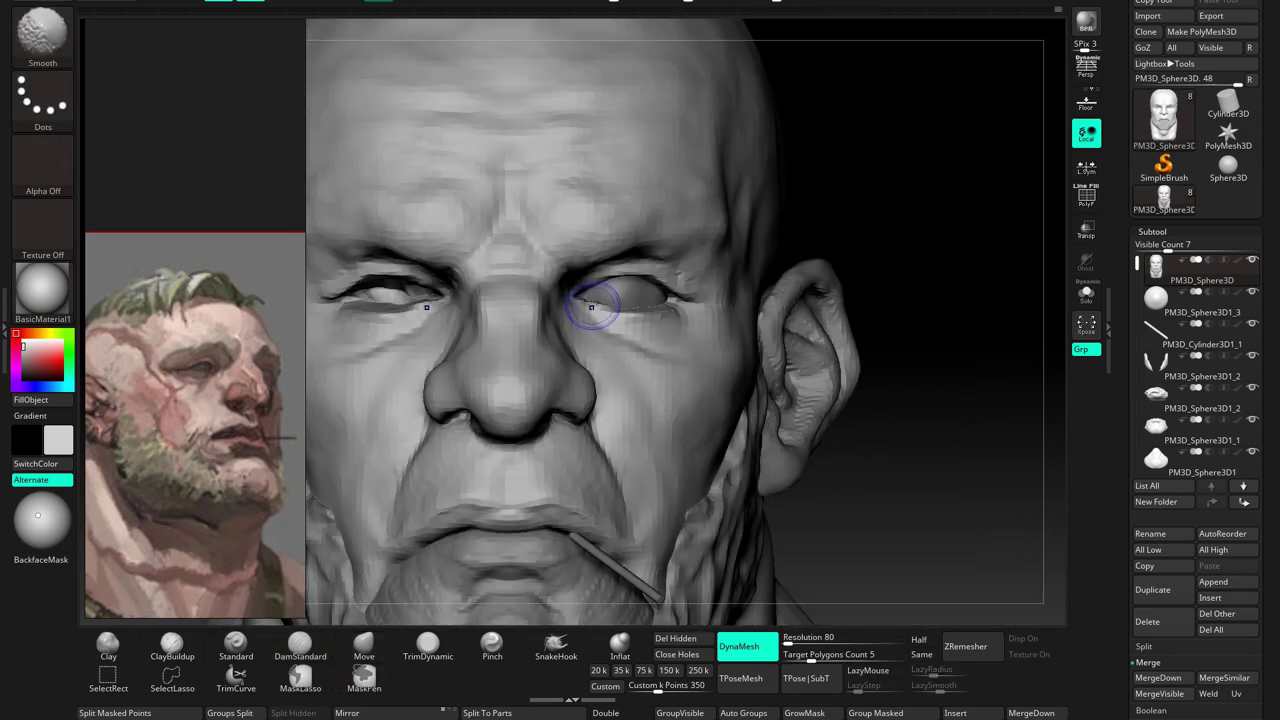
{"action": "key", "text": "space"}
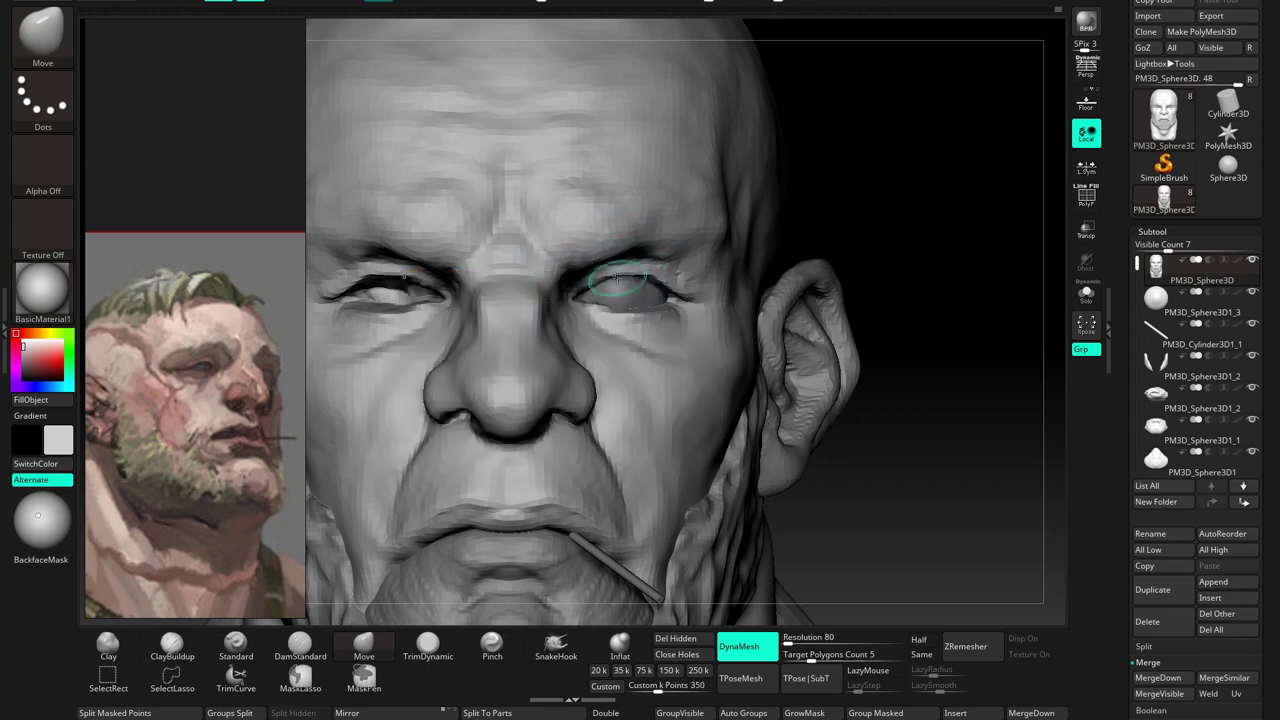
{"action": "mouse_move", "coordinate": [650, 276]}
{"action": "left_mouse_down"}
{"action": "mouse_move", "coordinate": [608, 321]}
{"action": "mouse_move", "coordinate": [937, 328]}
{"action": "mouse_move", "coordinate": [1038, 310]}
{"action": "mouse_move", "coordinate": [720, 370]}
{"action": "left_mouse_up"}
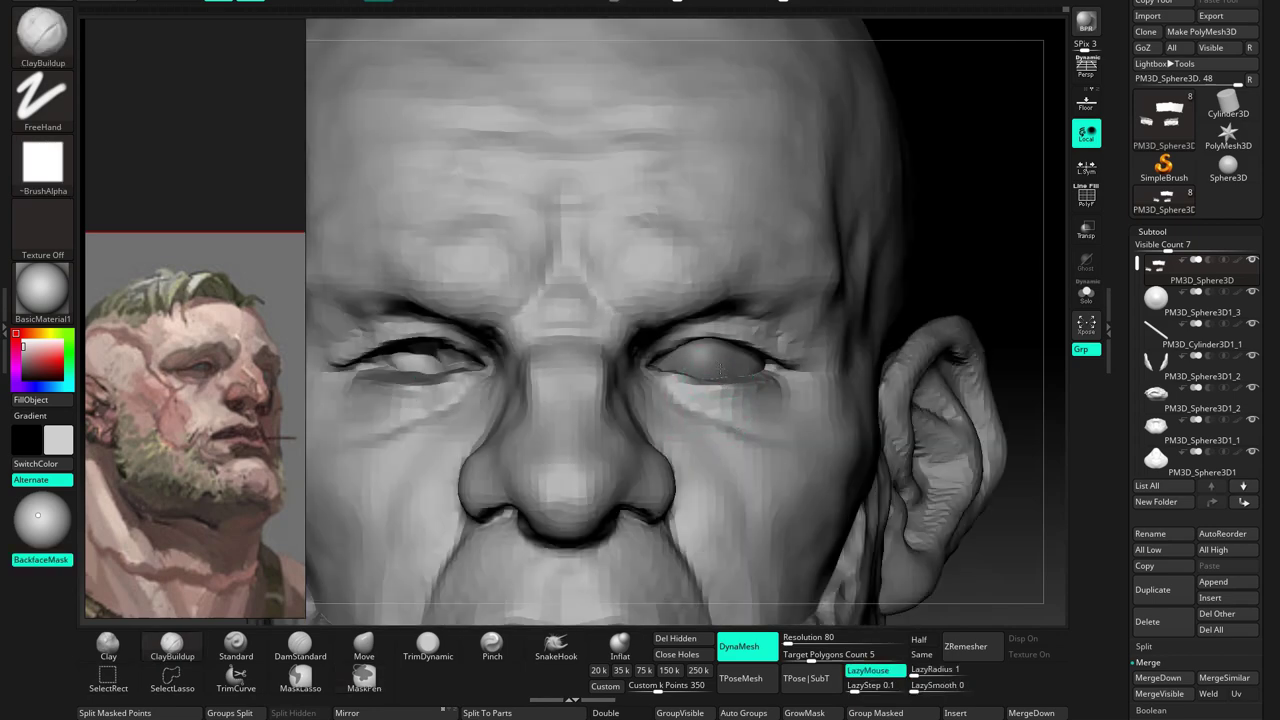
Solo the eyeball sphere, apply the ToyPlastic material and fill it with colour
{"action": "left_click", "coordinate": [720, 370], "text": "alt"}
{"action": "left_click", "coordinate": [1086, 292]}
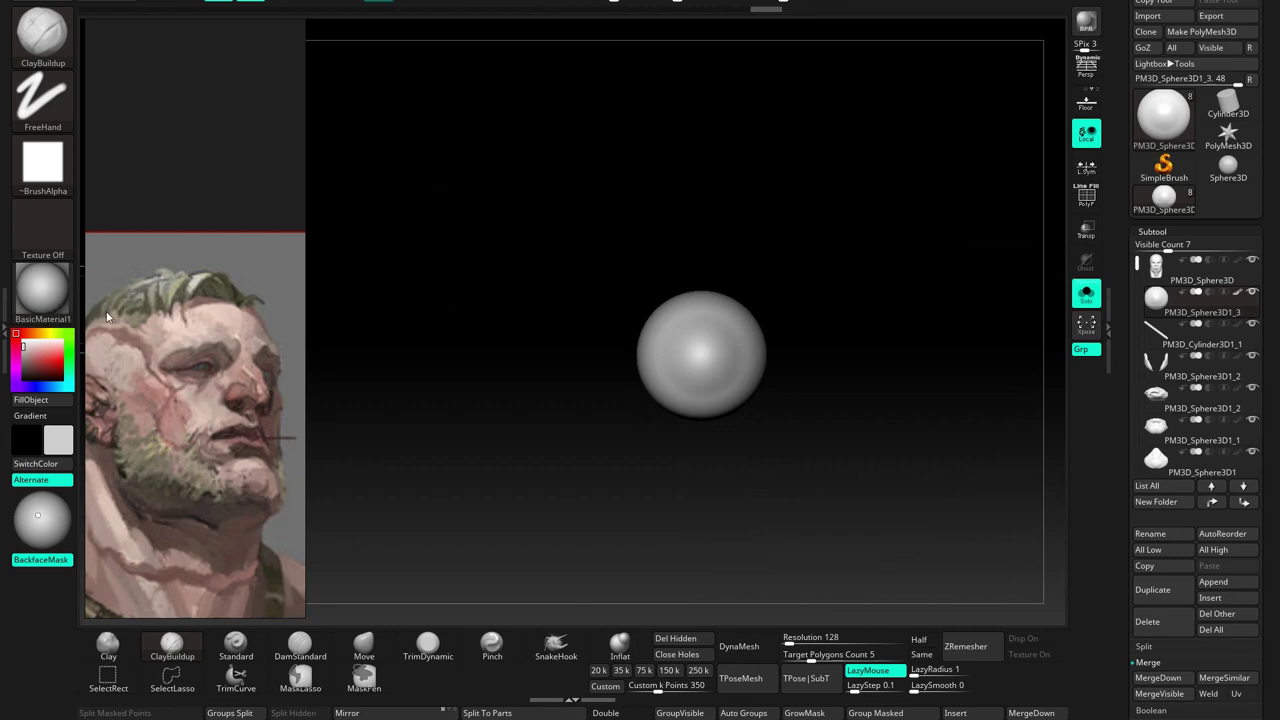
{"action": "left_click", "coordinate": [43, 292]}
{"action": "left_click", "coordinate": [572, 590]}
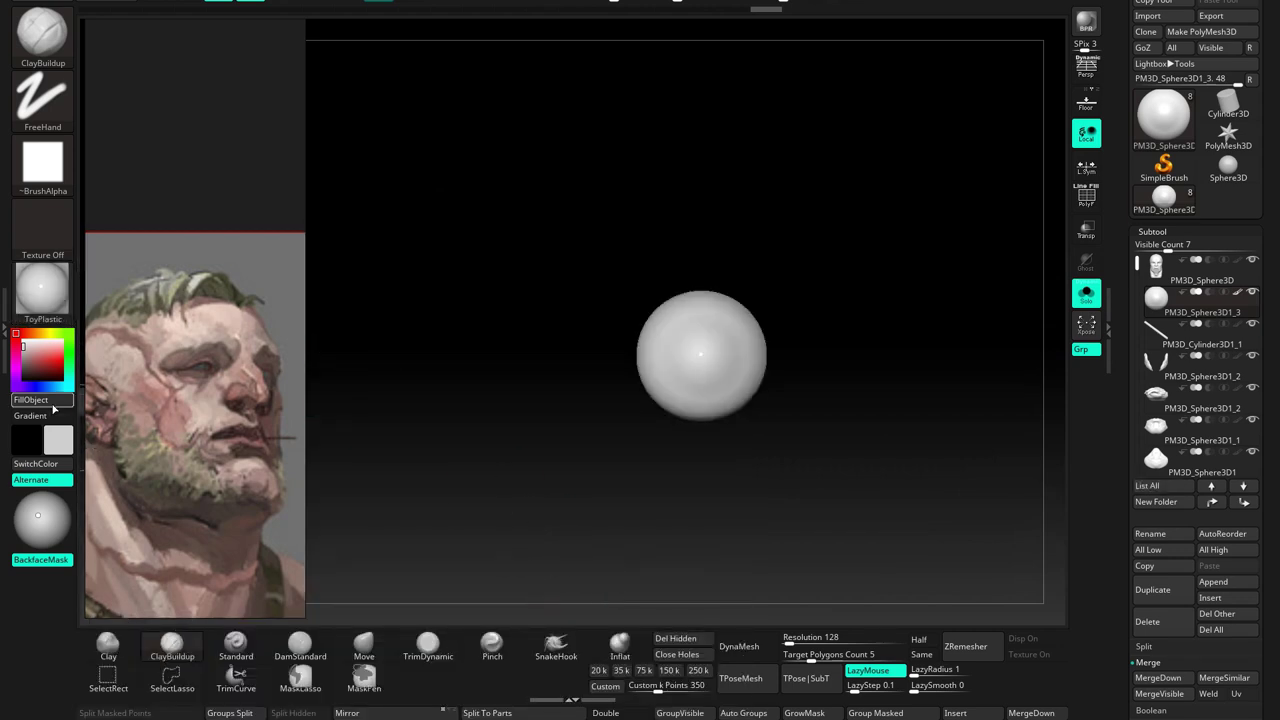
{"action": "left_click", "coordinate": [54, 404]}
{"action": "left_click", "coordinate": [64, 400]}
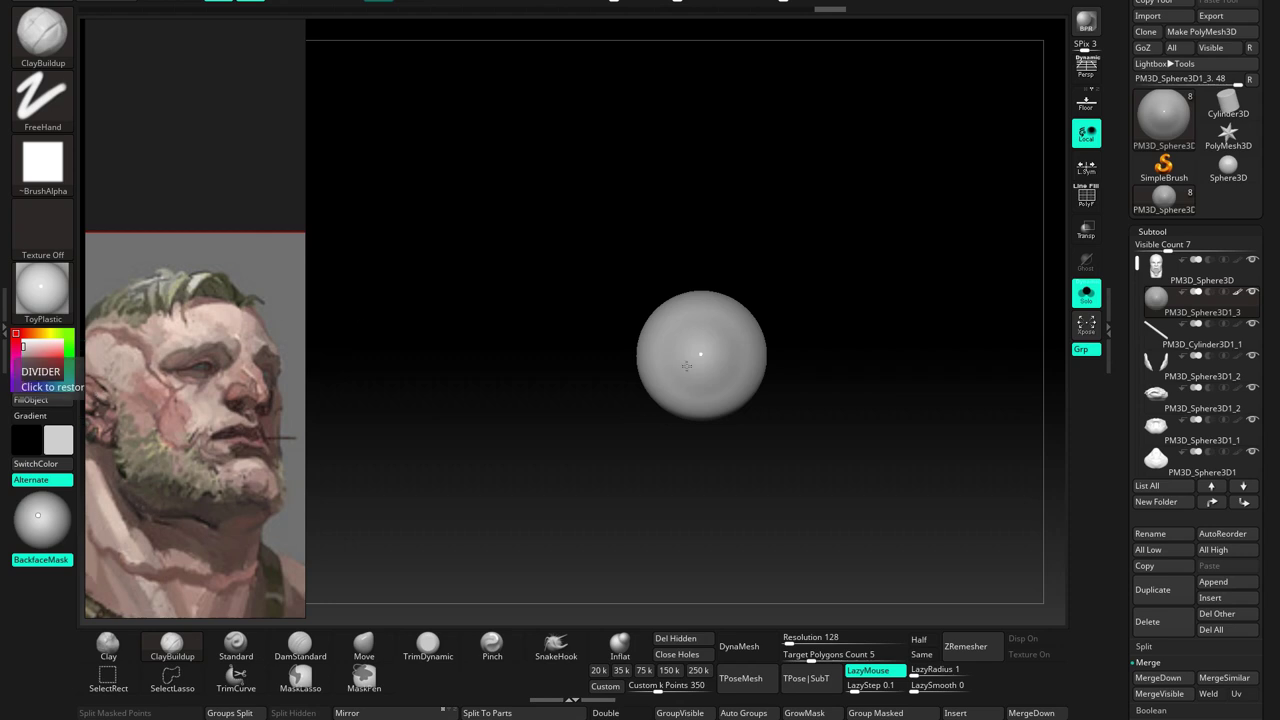
Set a pale pink paint colour, frame the eyeball and switch to the Standard brush
{"action": "left_click", "coordinate": [40, 355]}
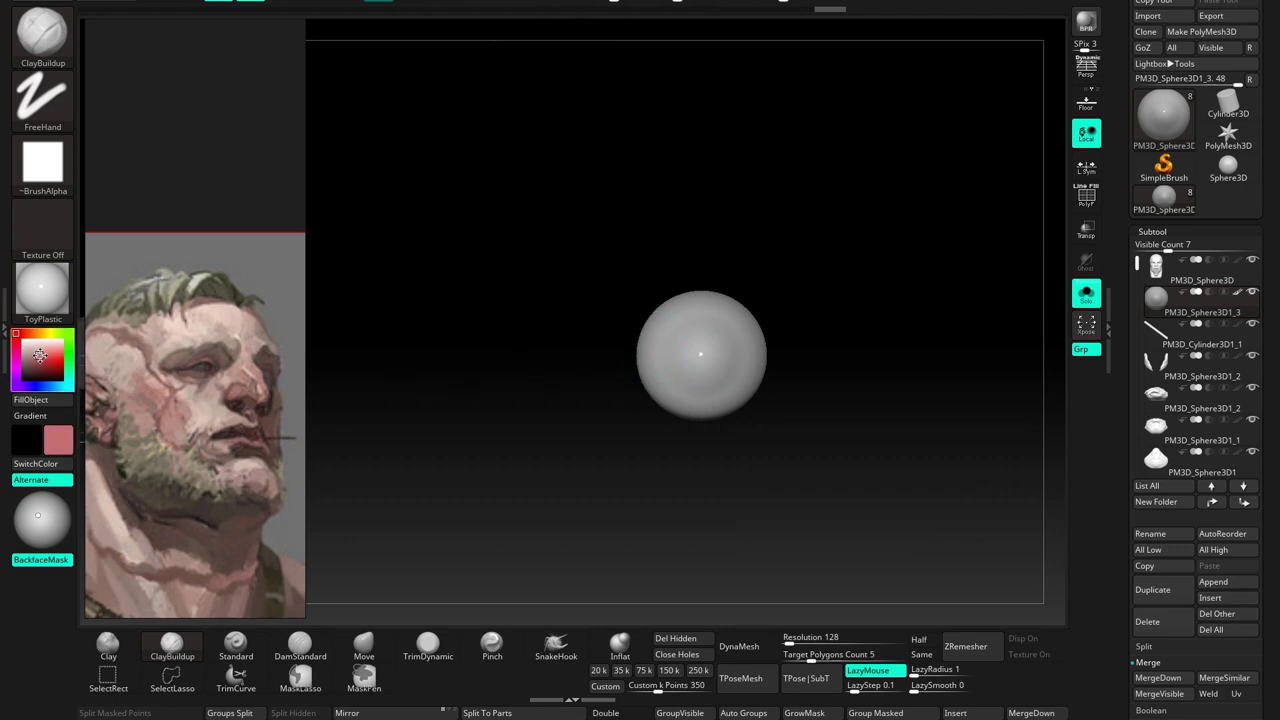
{"action": "left_click_drag", "start_coordinate": [35, 351], "coordinate": [28, 344]}
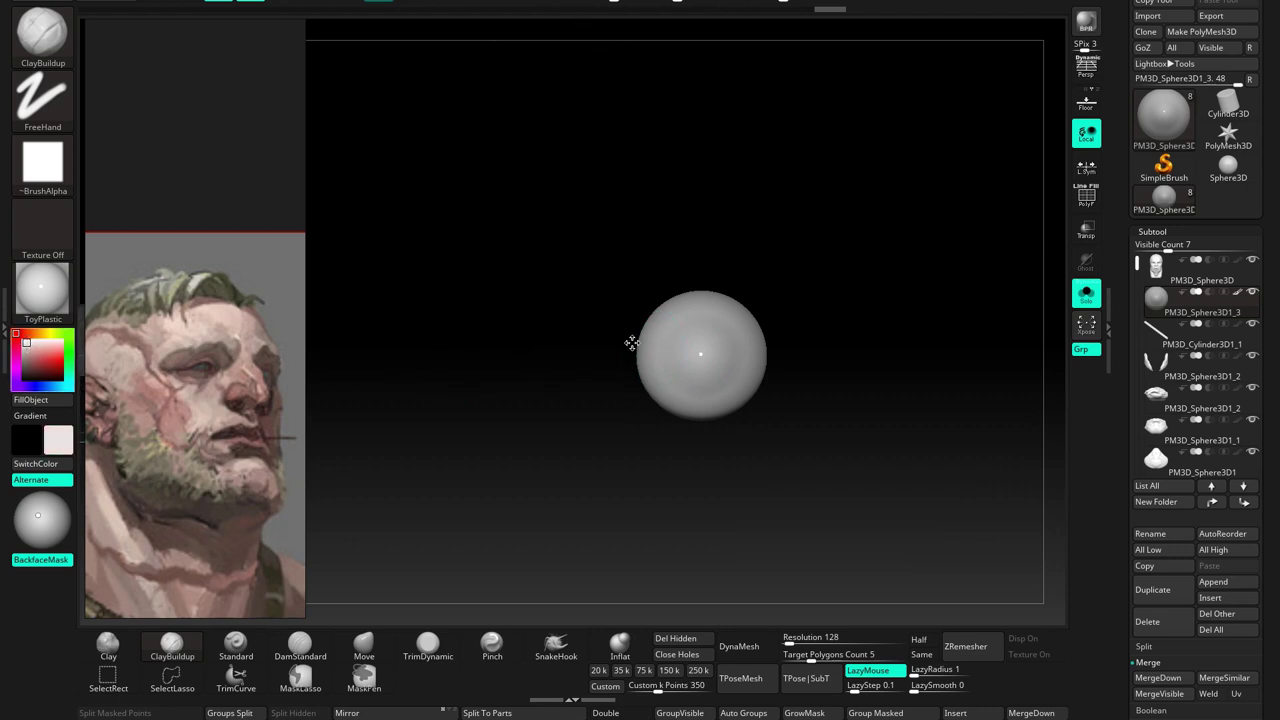
{"action": "key", "text": "f"}
{"action": "key", "text": "space"}
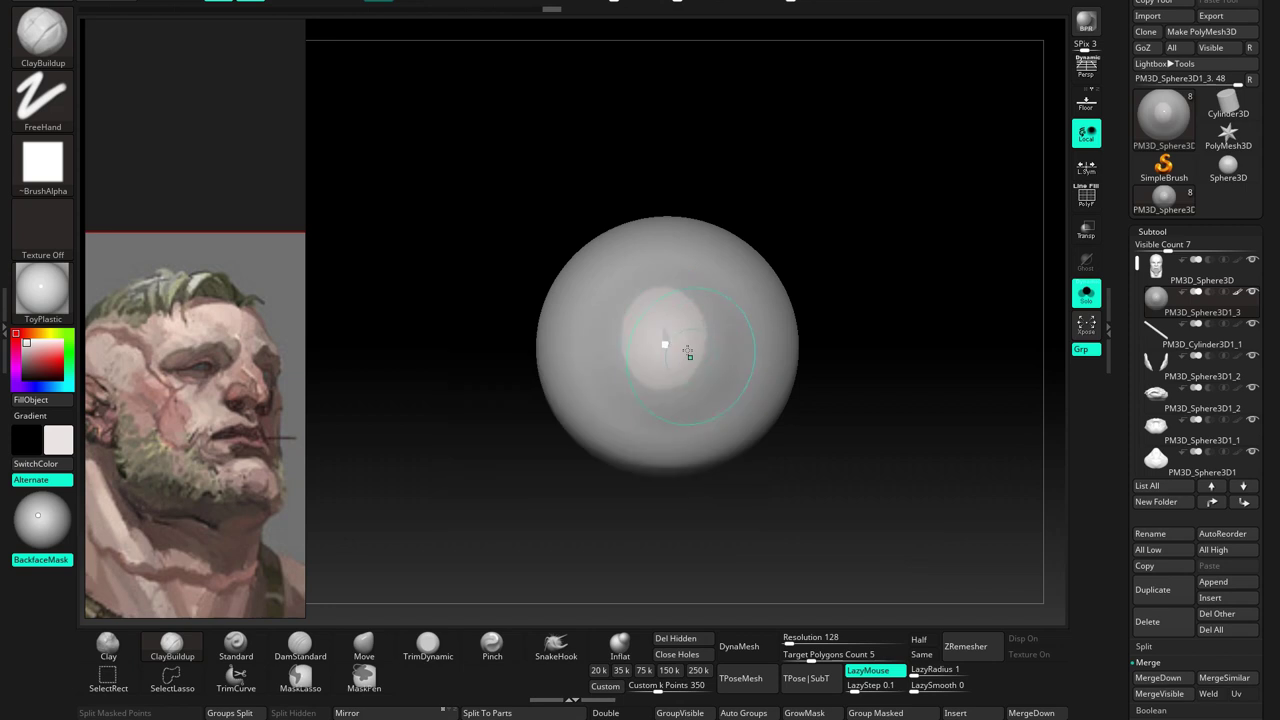
{"action": "key", "text": "b"}
{"action": "key", "text": "s"}
{"action": "key", "text": "t"}
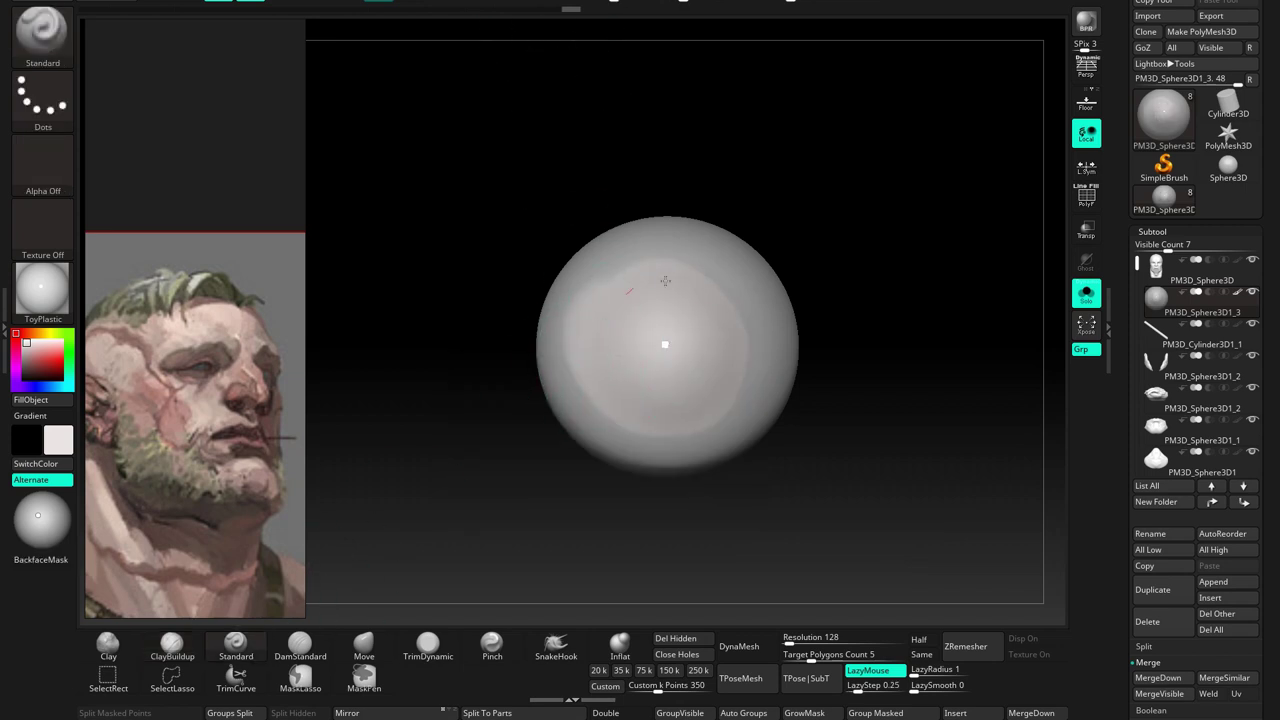
Undo an accidental bulge on the sphere and pick a dark grey for the pupil
{"action": "left_click_drag", "start_coordinate": [602, 345], "coordinate": [840, 303]}
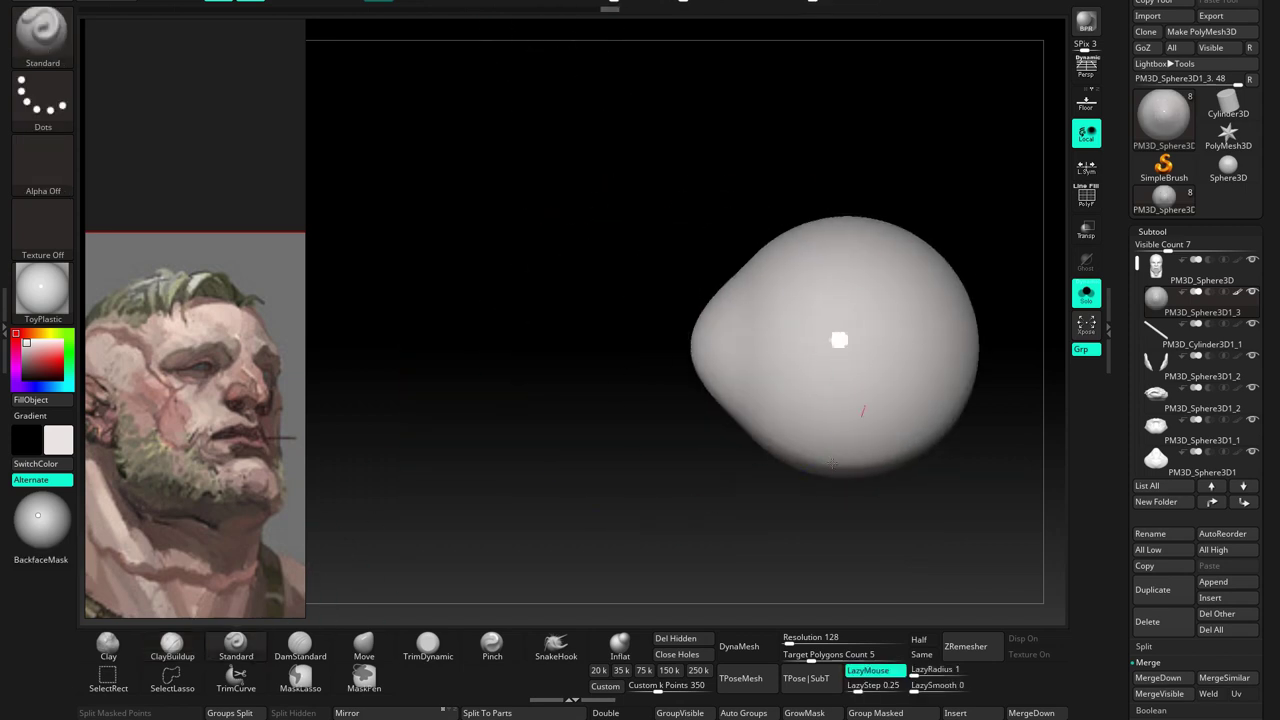
{"action": "key", "text": "ctrl+z"}
{"action": "key", "text": "space"}
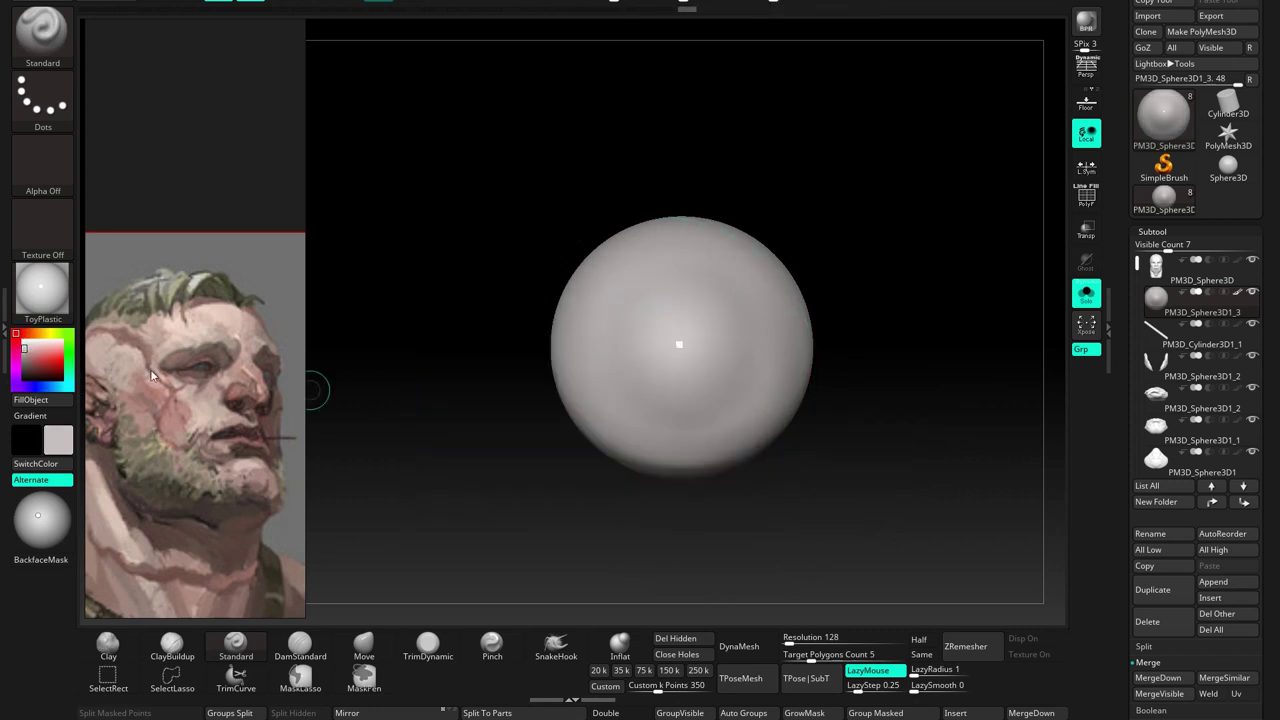
{"action": "left_click_drag", "start_coordinate": [34, 360], "coordinate": [25, 372]}
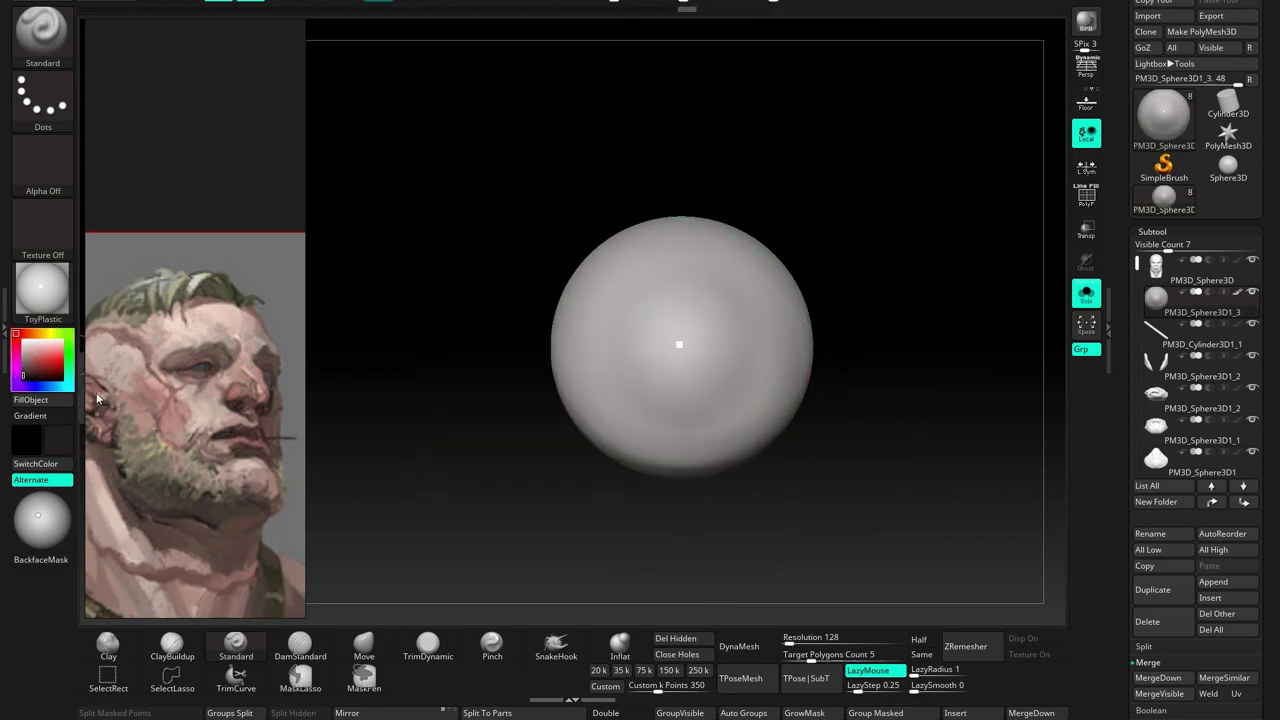
Paint a dark pupil on the eyeball, toggling Solo to compare it with the face
{"action": "left_click", "coordinate": [1086, 293]}
{"action": "left_click_drag", "start_coordinate": [683, 342], "coordinate": [687, 360]}
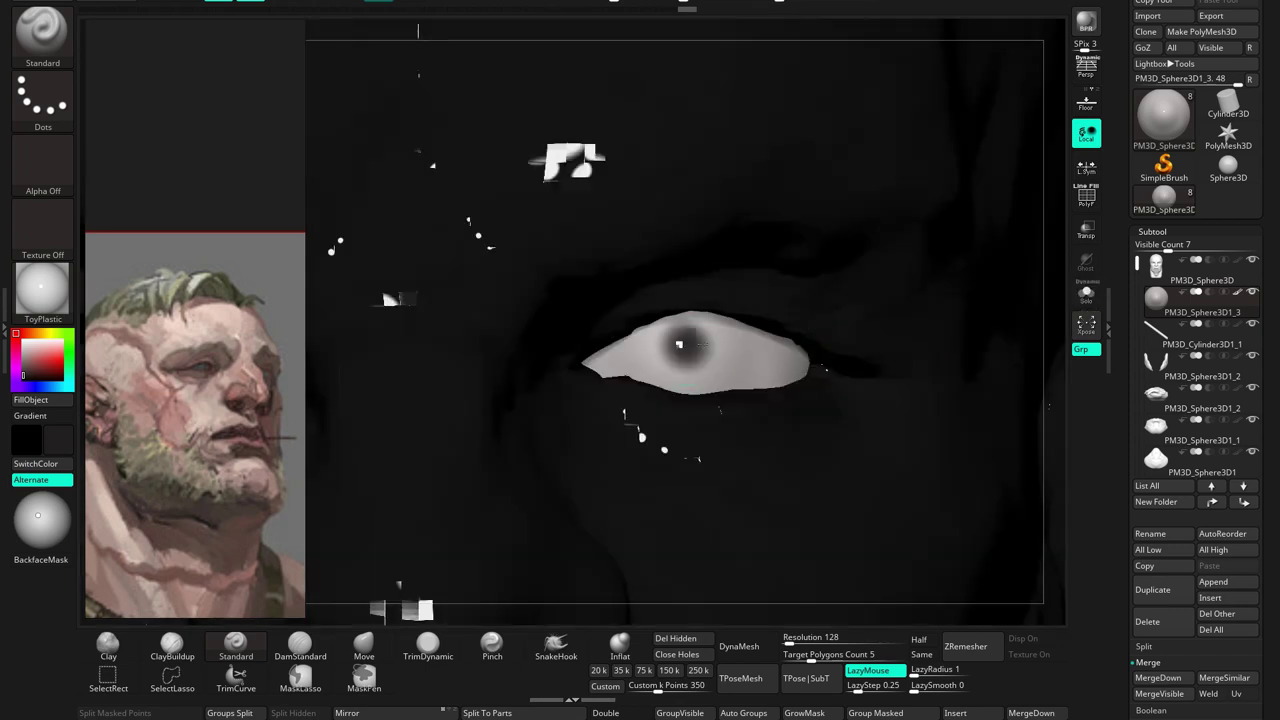
{"action": "scroll", "coordinate": [687, 360], "scroll_direction": "down", "scroll_amount": 5}
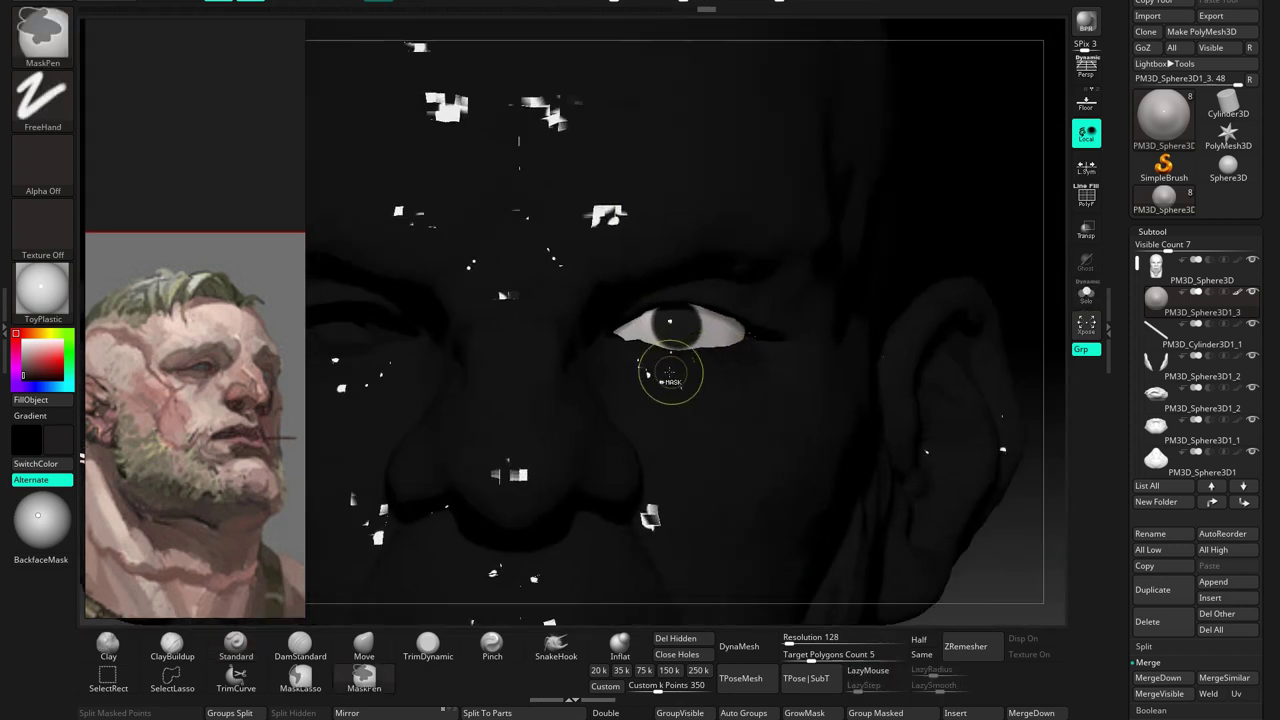
{"action": "left_click_drag", "start_coordinate": [685, 330], "coordinate": [680, 312]}
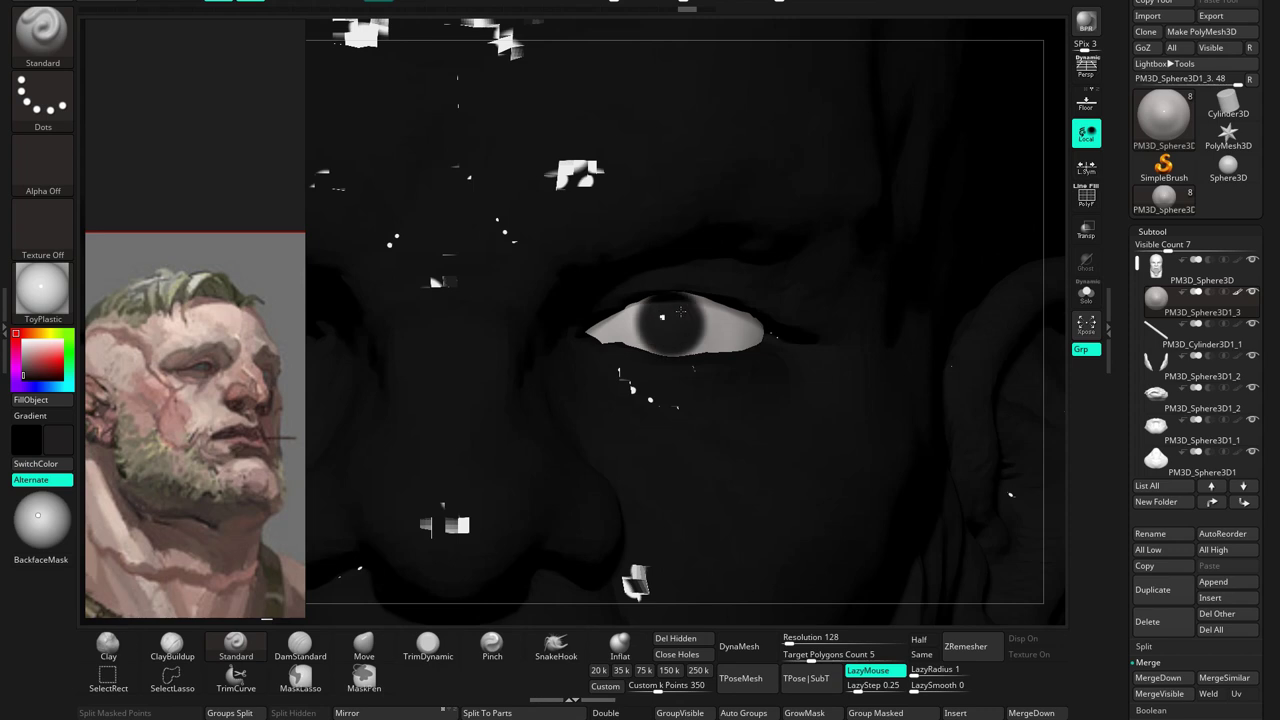
{"action": "key", "text": "f"}
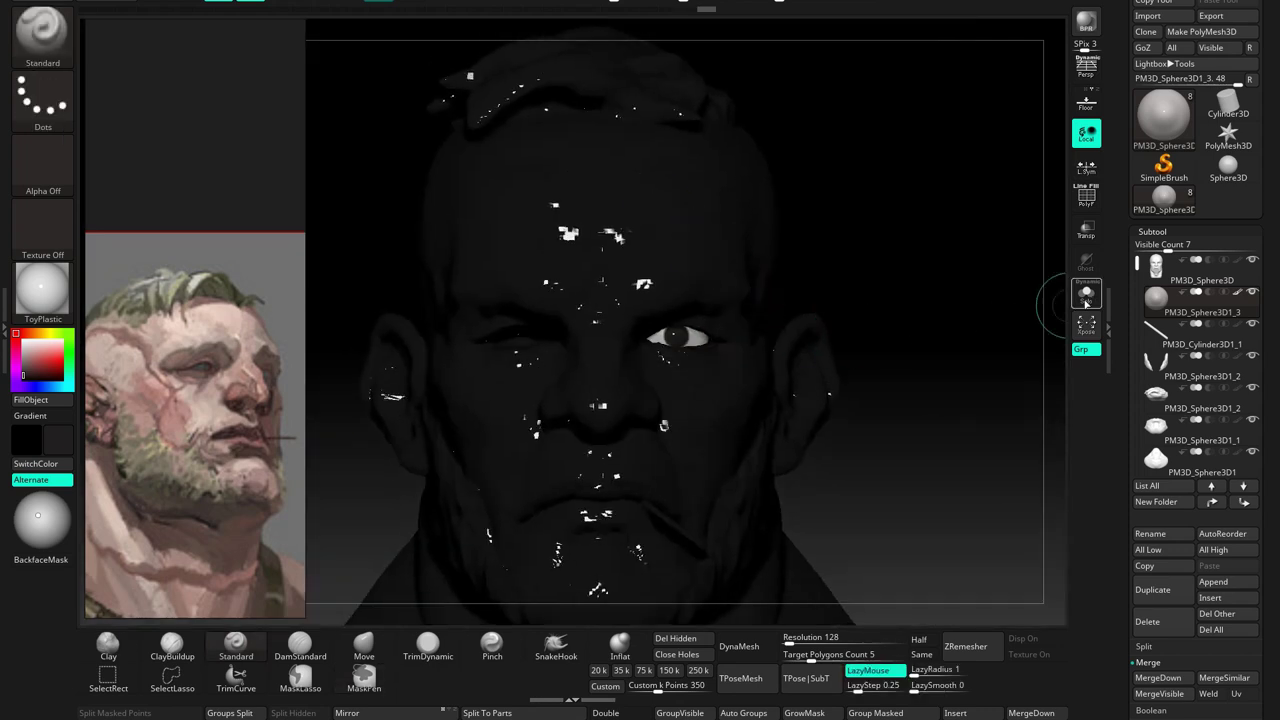
{"action": "left_click", "coordinate": [1086, 293]}
{"action": "left_click_drag", "start_coordinate": [645, 300], "coordinate": [672, 335]}
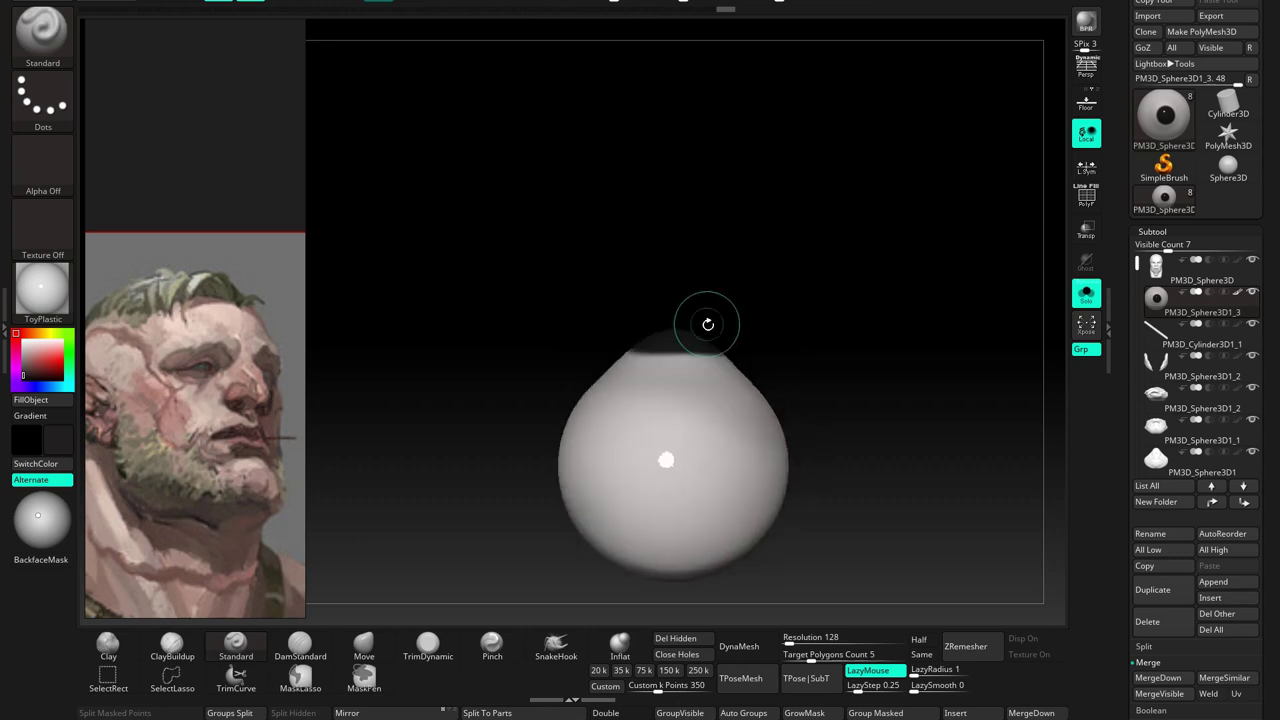
{"action": "scroll", "coordinate": [665, 330], "scroll_direction": "up", "scroll_amount": 2}
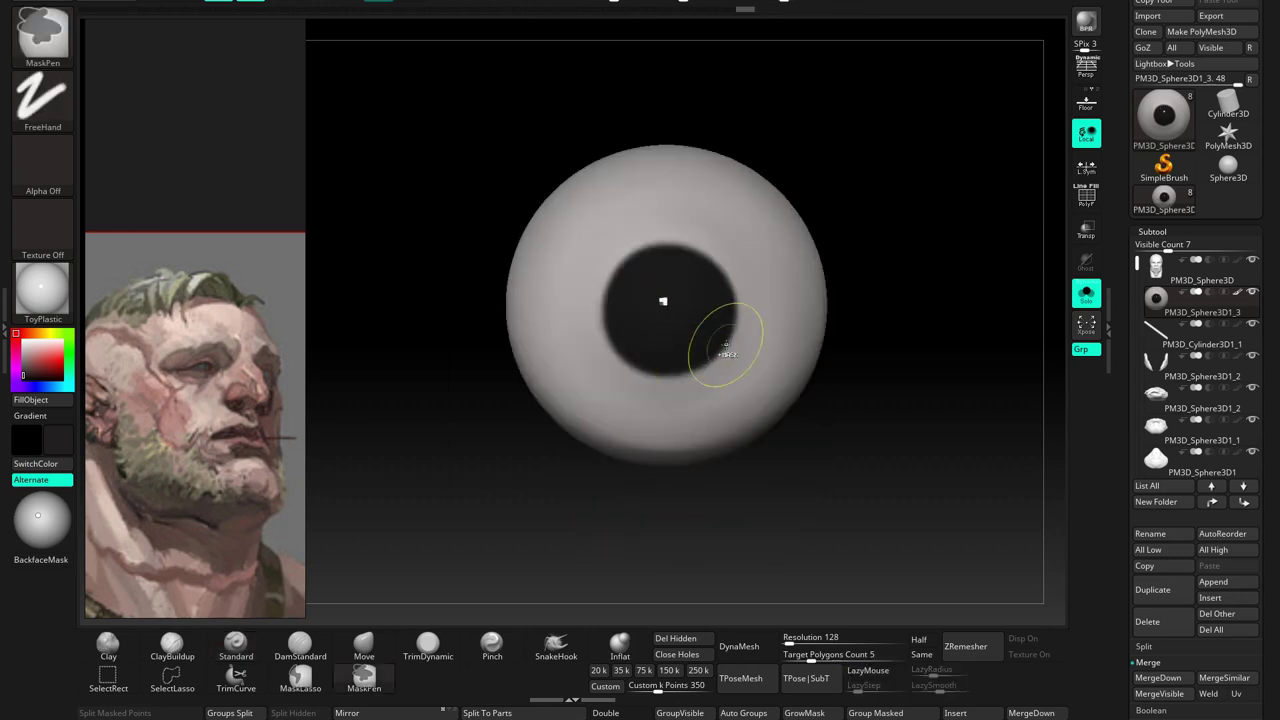
Paint the iris in several teal and pale blue shades, then switch to near-black
{"action": "left_click", "coordinate": [36, 370]}
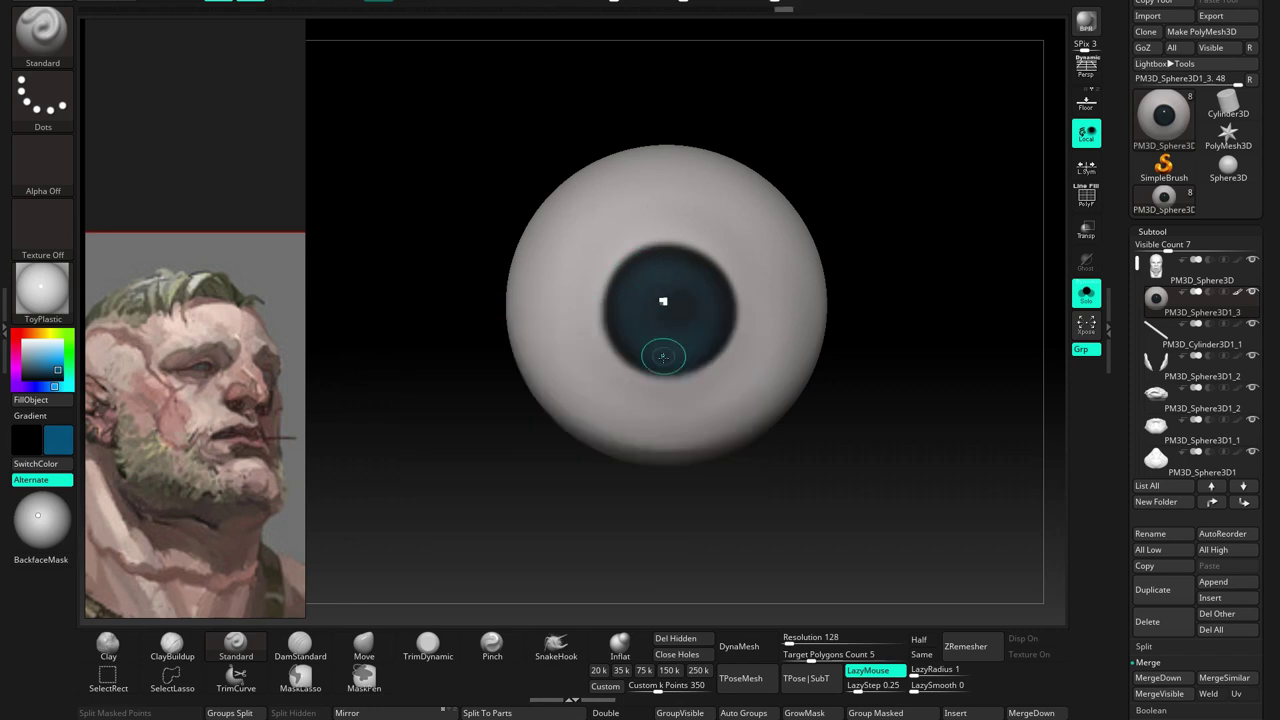
{"action": "left_click", "coordinate": [48, 353]}
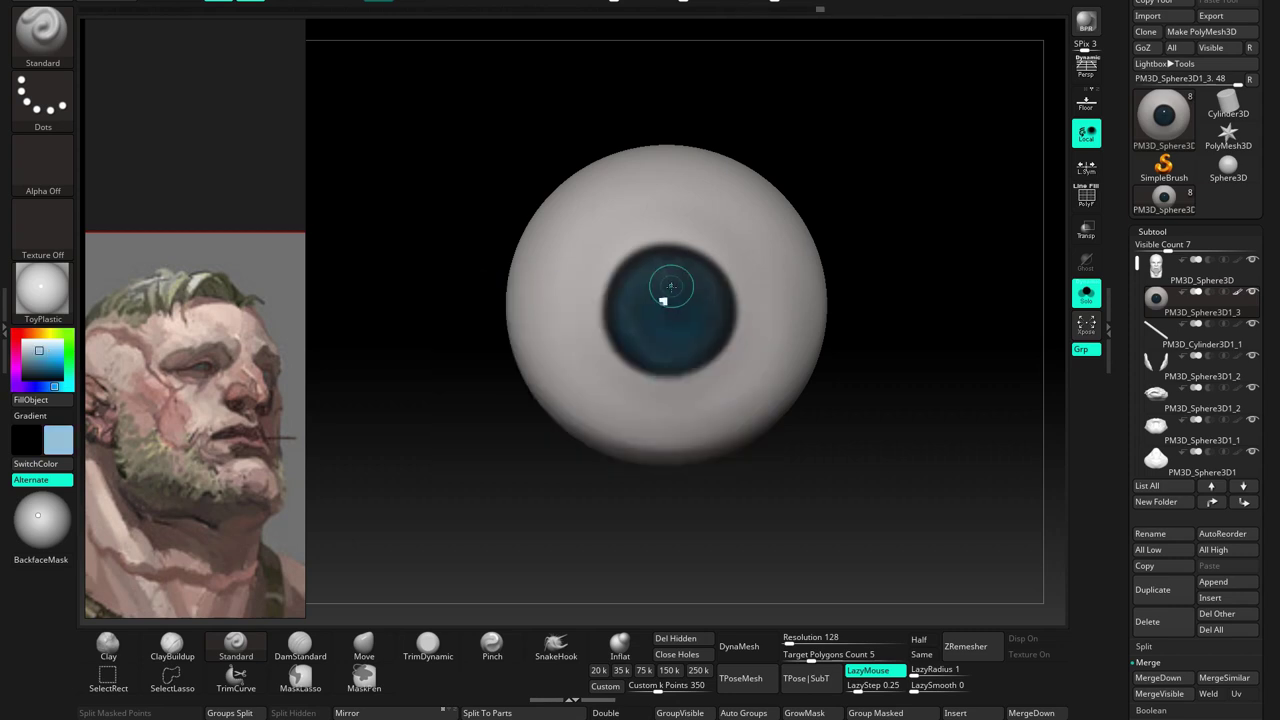
{"action": "left_click_drag", "start_coordinate": [662, 317], "coordinate": [697, 328]}
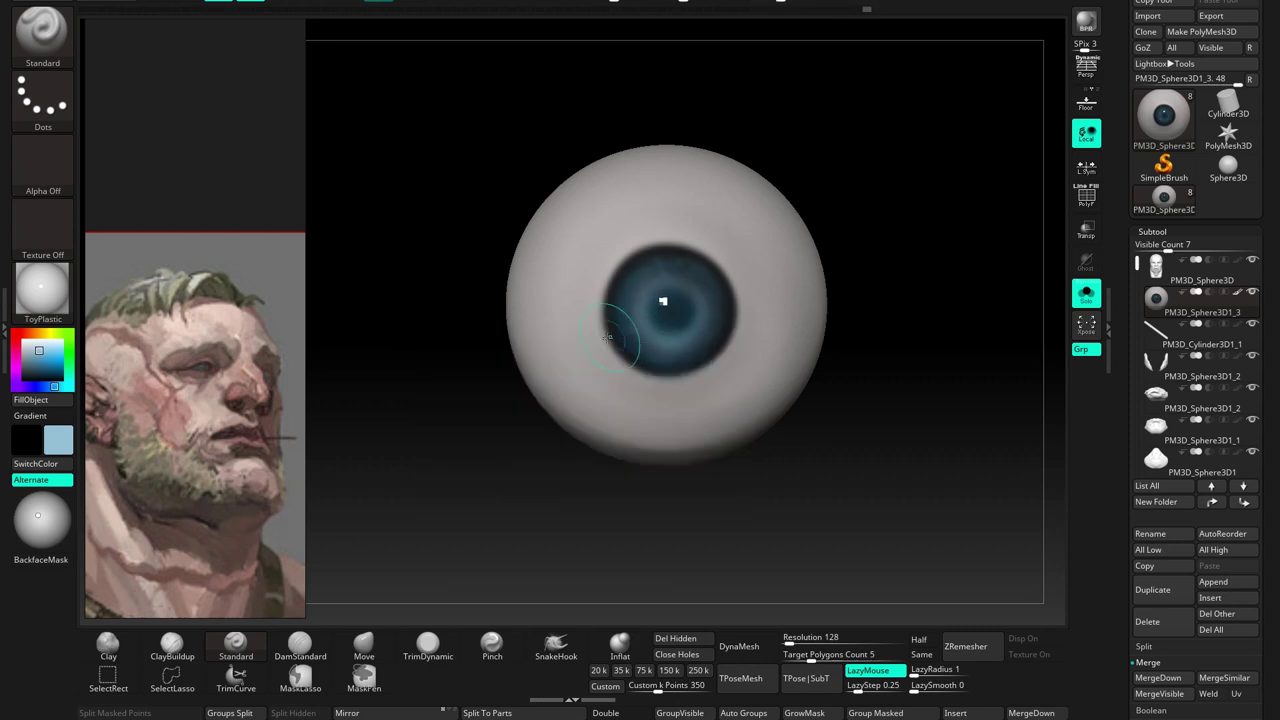
{"action": "left_click", "coordinate": [44, 373]}
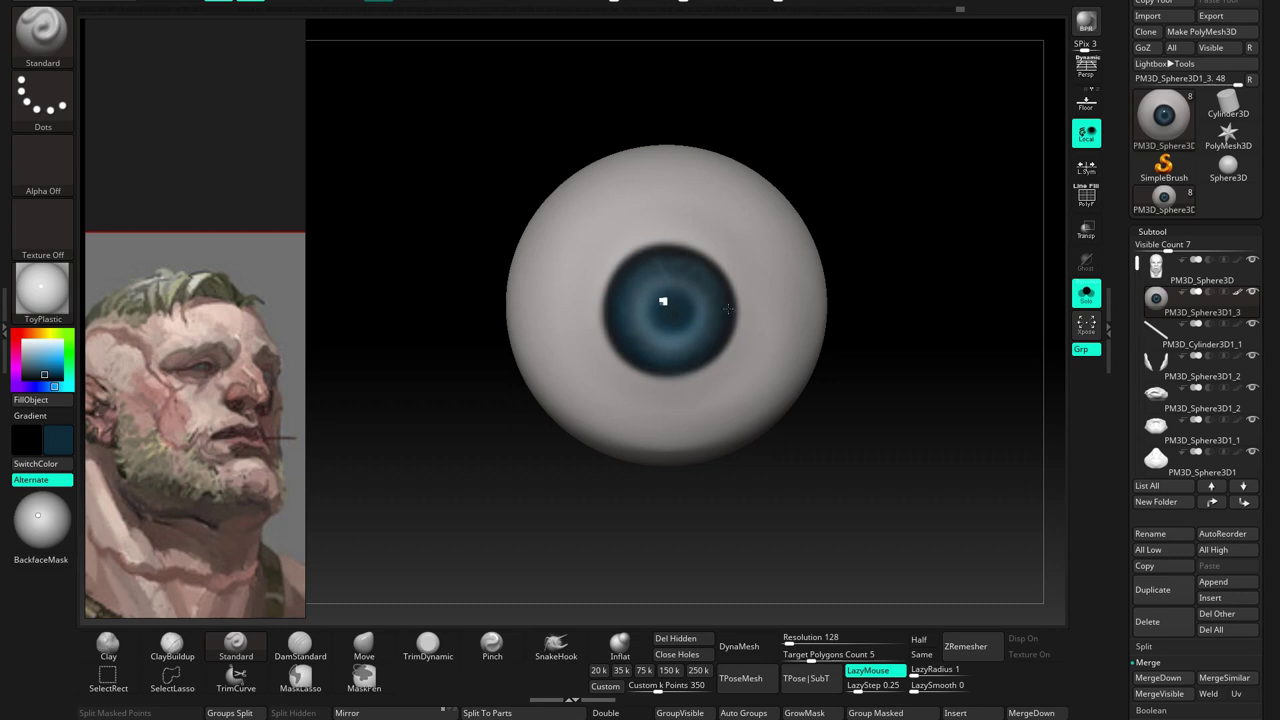
{"action": "left_click", "coordinate": [44, 367]}
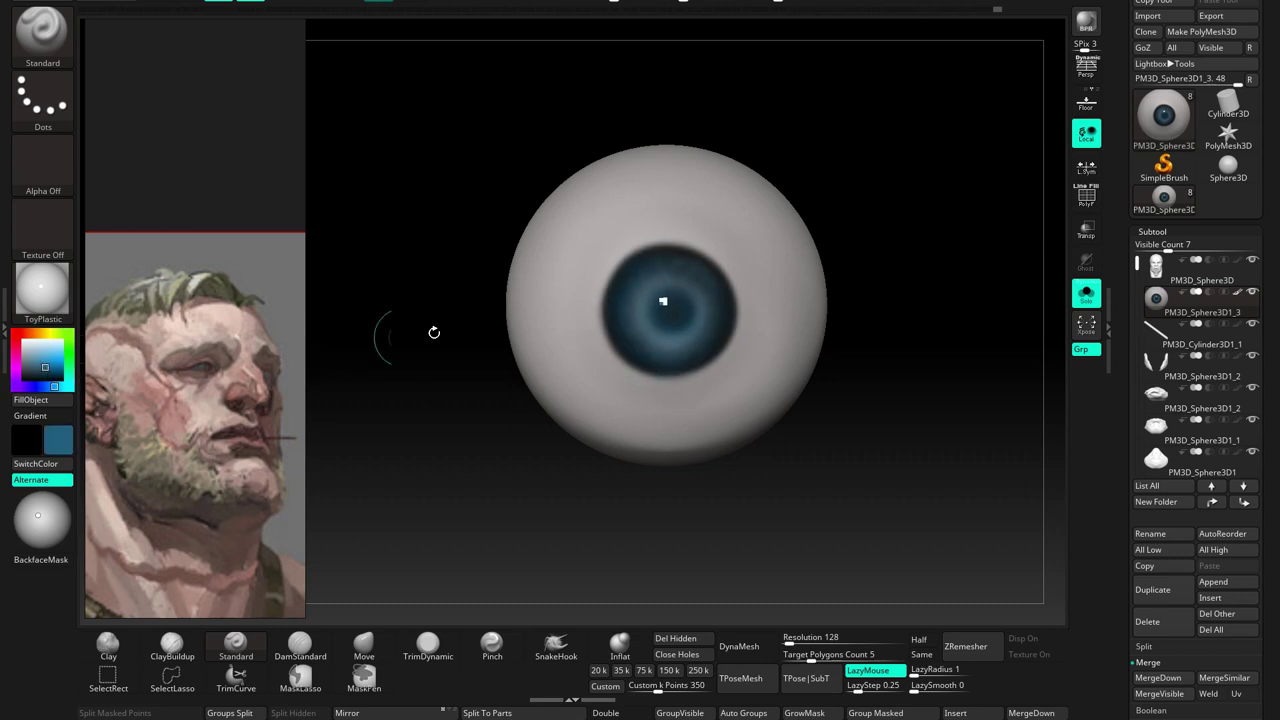
{"action": "left_click_drag", "start_coordinate": [431, 331], "coordinate": [638, 277]}
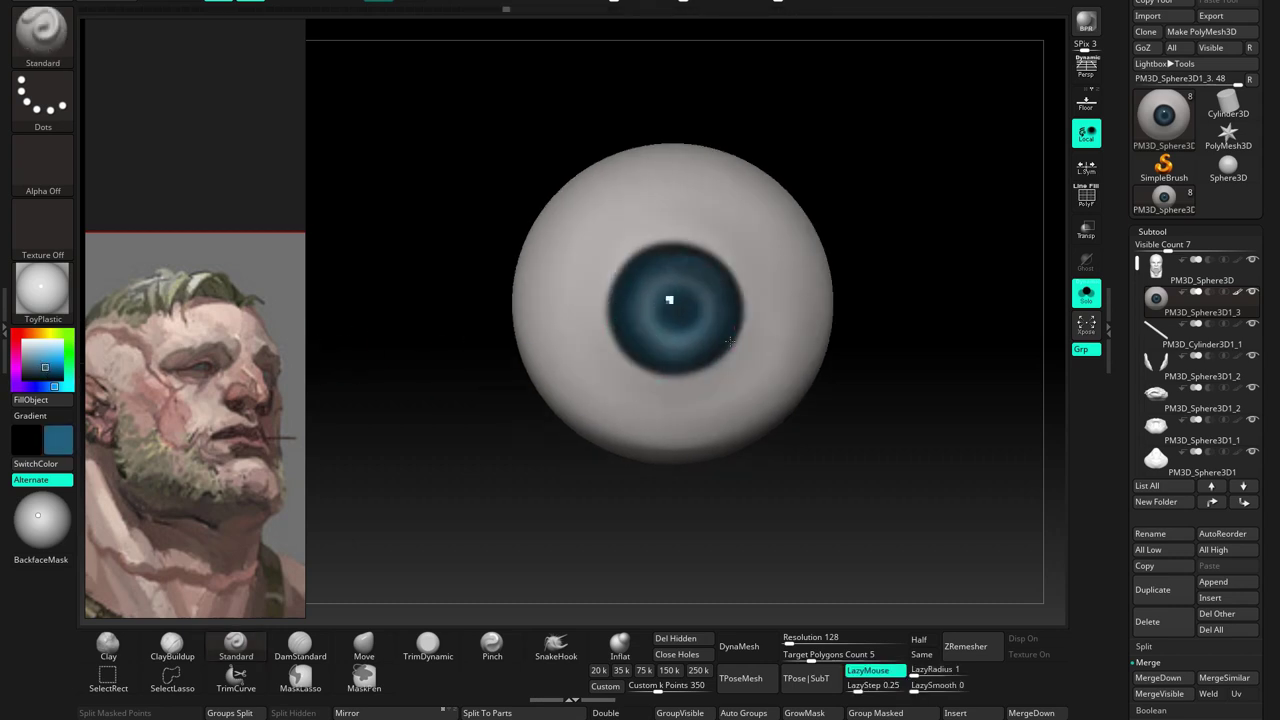
{"action": "left_click", "coordinate": [51, 352]}
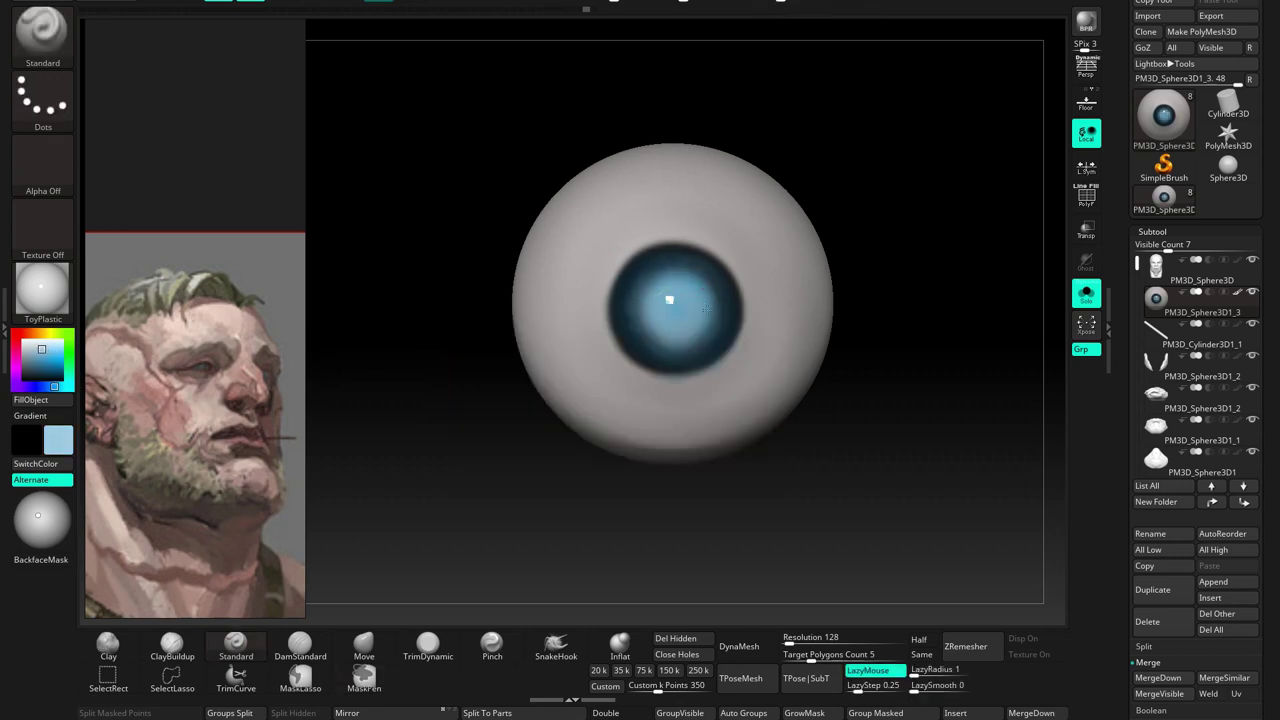
{"action": "key", "text": "c"}
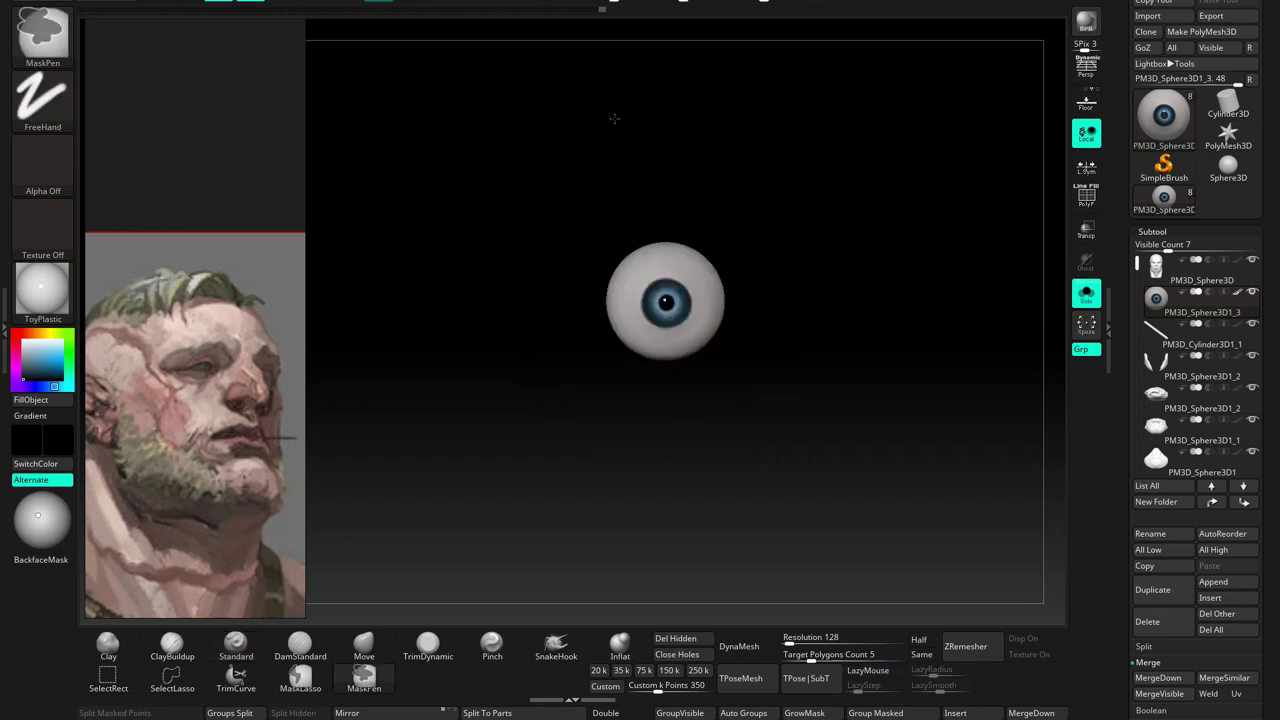
Show the full head again and set the head back to BasicMaterial1
{"action": "left_click", "coordinate": [1086, 293]}
{"action": "right_click_drag", "start_coordinate": [702, 217], "coordinate": [1033, 345], "text": "ctrl"}
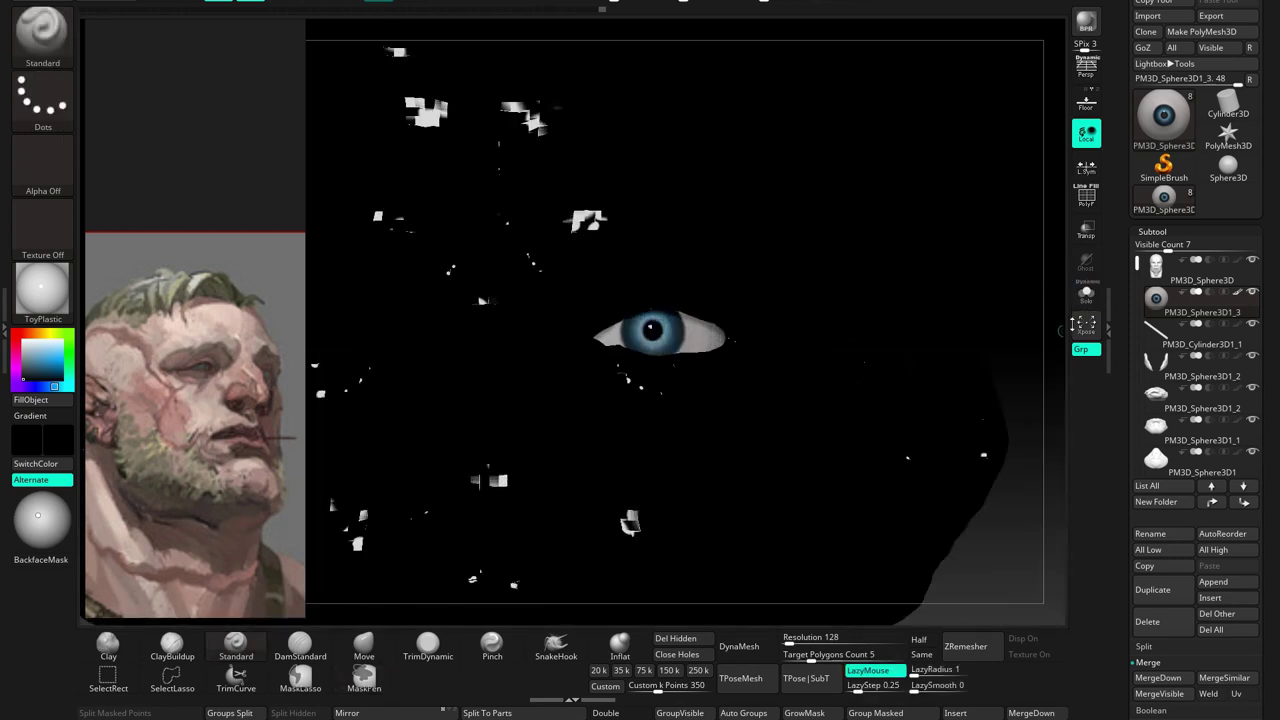
{"action": "left_click", "coordinate": [596, 62], "text": "alt"}
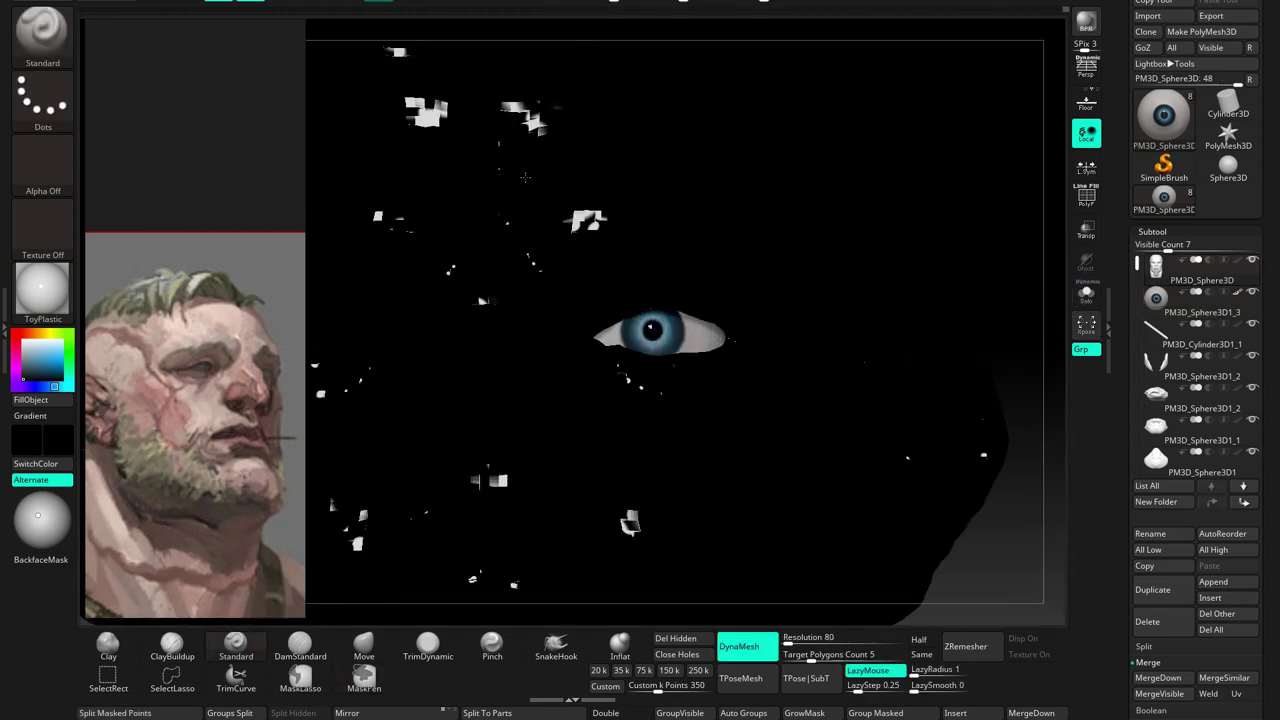
{"action": "left_click", "coordinate": [41, 290]}
{"action": "left_click", "coordinate": [155, 513]}
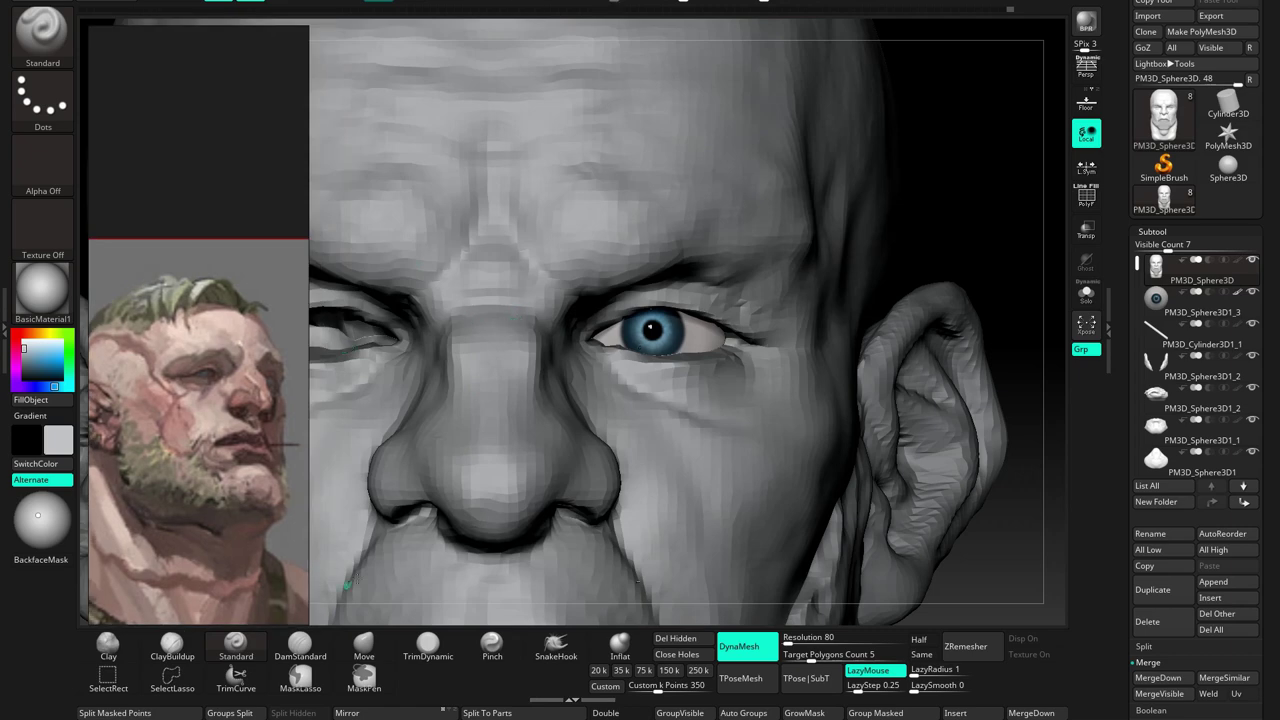
Select the eyeball, briefly enter move mode, then check it solo and inside the head
{"action": "key", "text": "space"}
{"action": "left_click", "coordinate": [650, 330], "text": "alt"}
{"action": "key", "text": "w"}
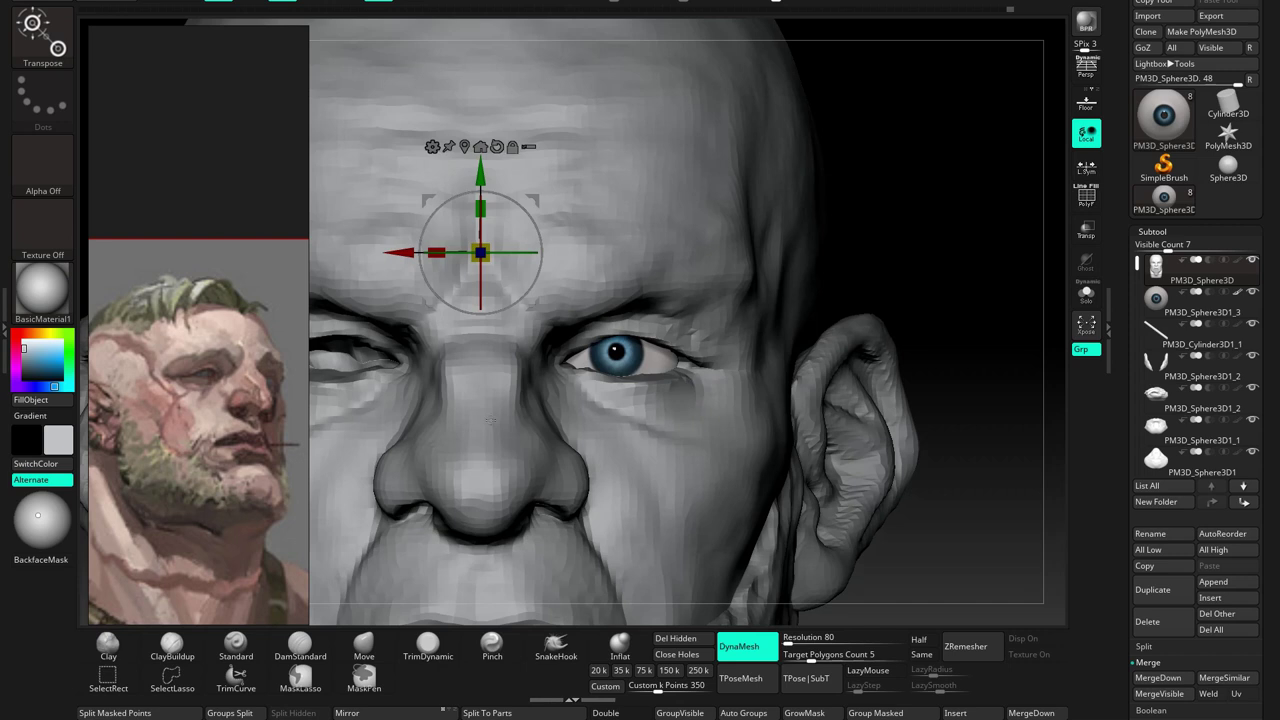
{"action": "left_click", "coordinate": [253, 646]}
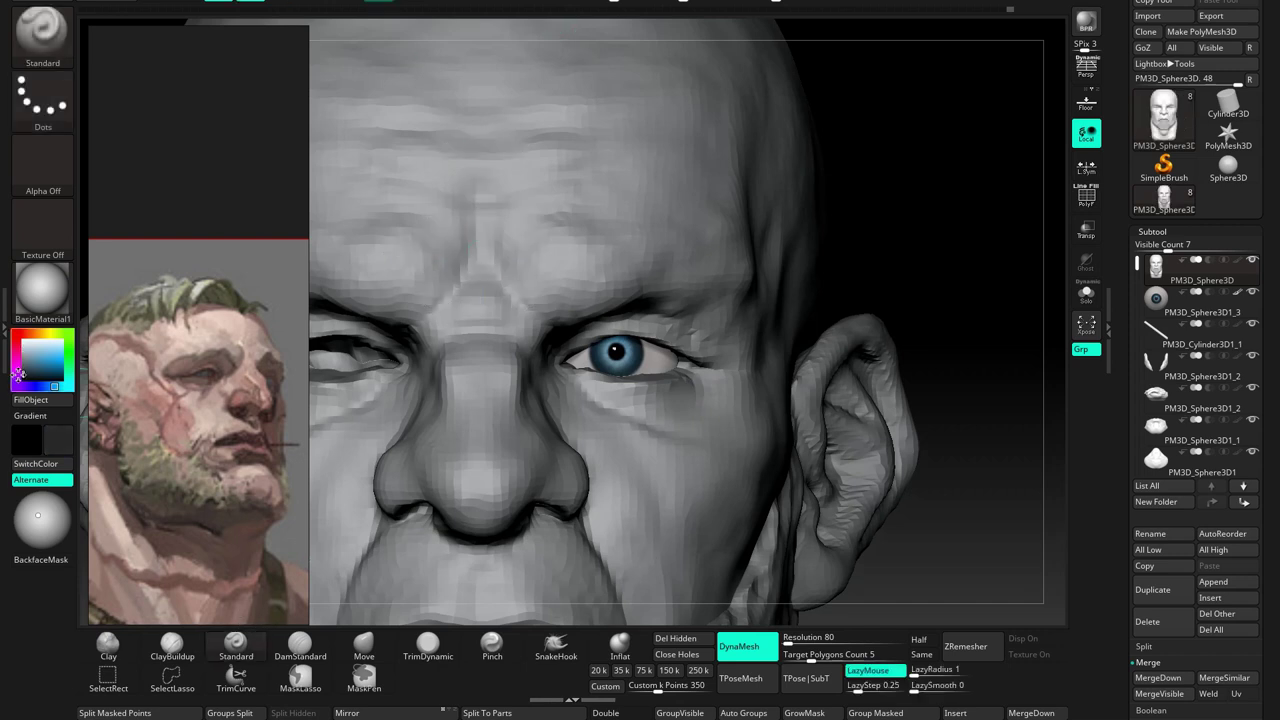
{"action": "left_click", "coordinate": [600, 350], "text": "alt"}
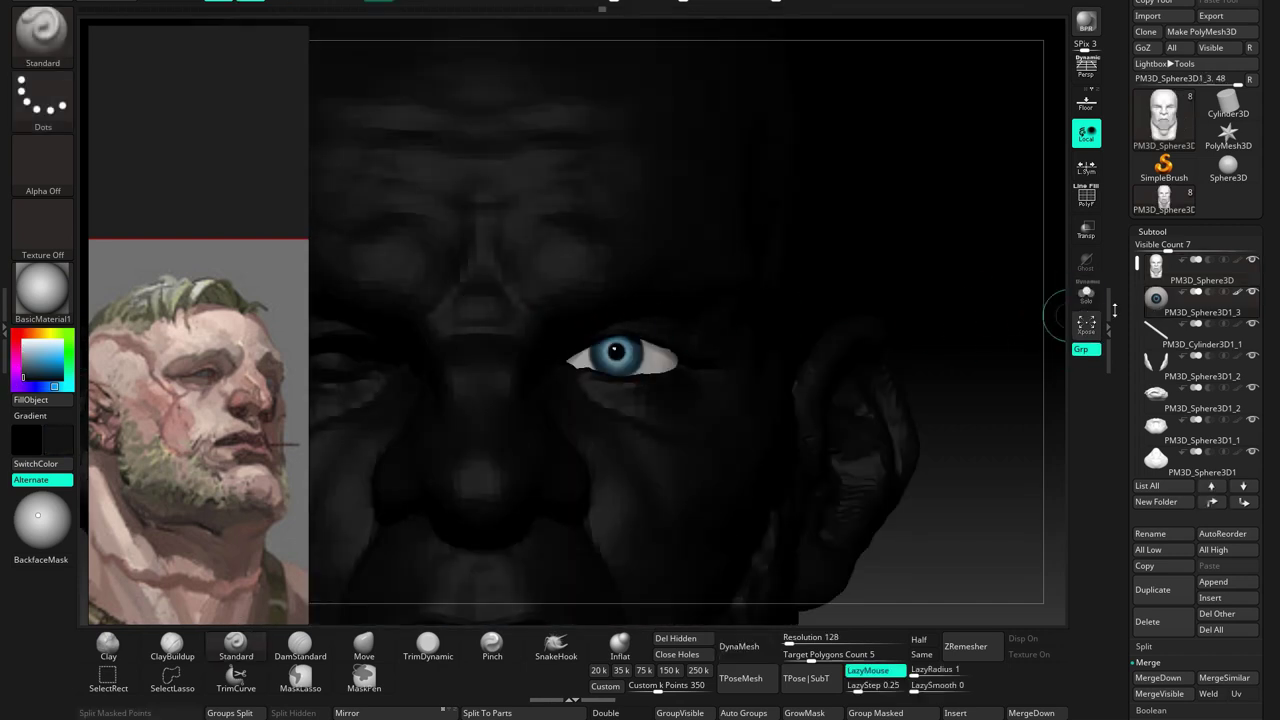
{"action": "left_click", "coordinate": [1086, 295]}
{"action": "left_click", "coordinate": [1087, 298]}
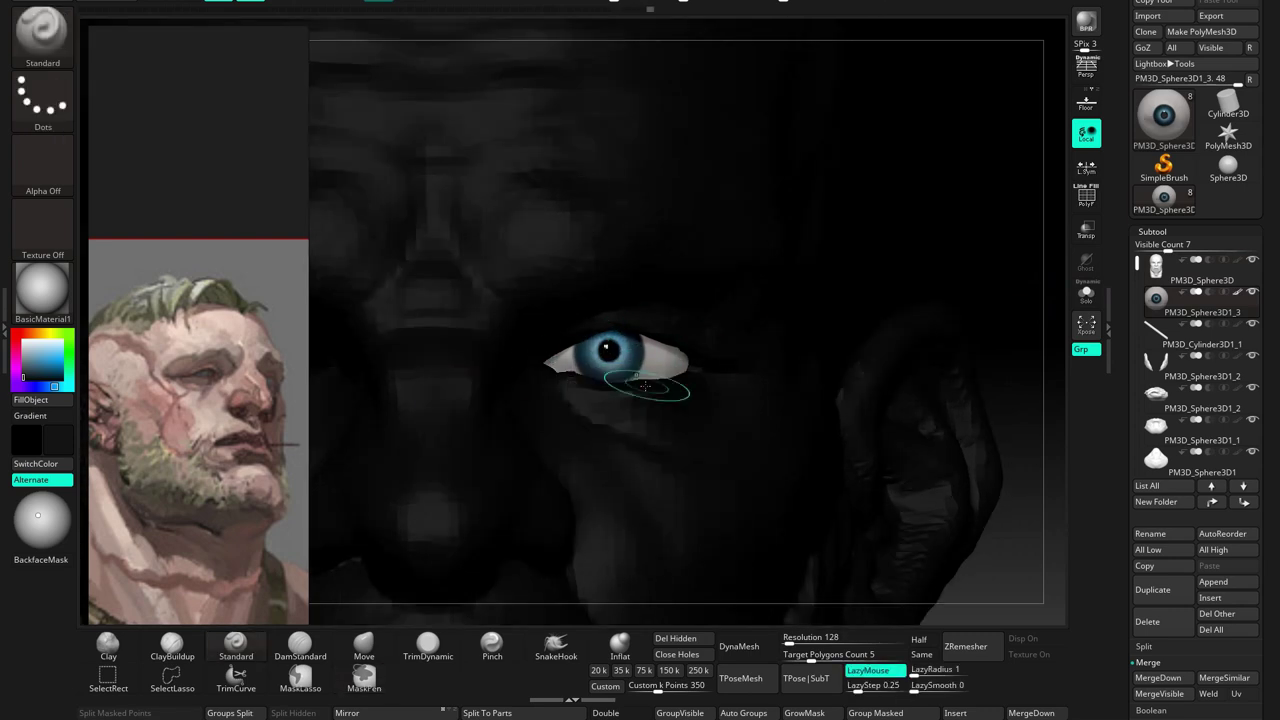
{"action": "left_click_drag", "start_coordinate": [645, 386], "coordinate": [559, 357]}
{"action": "left_click_drag", "start_coordinate": [713, 381], "coordinate": [722, 385]}
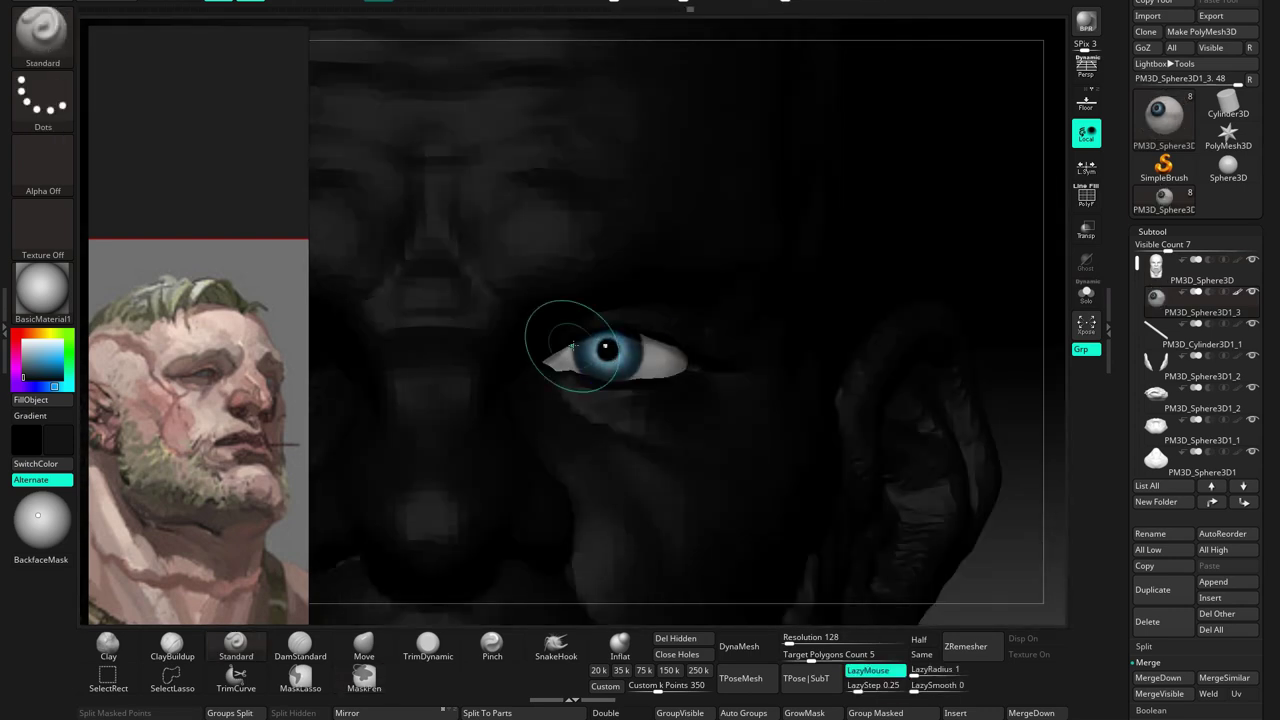
Isolate the eyeball, sample a grey from the reference, orbit it, then restore the head
{"action": "left_click", "coordinate": [1200, 270]}
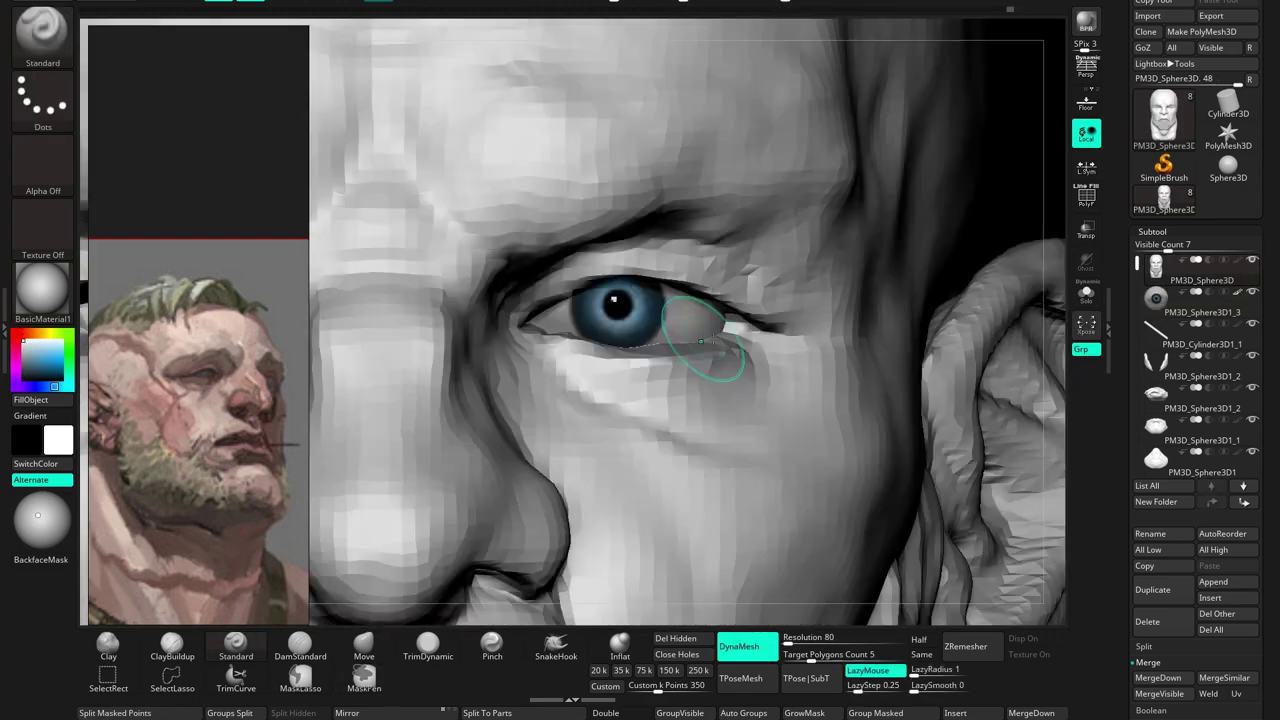
{"action": "left_click", "coordinate": [700, 341], "text": "alt"}
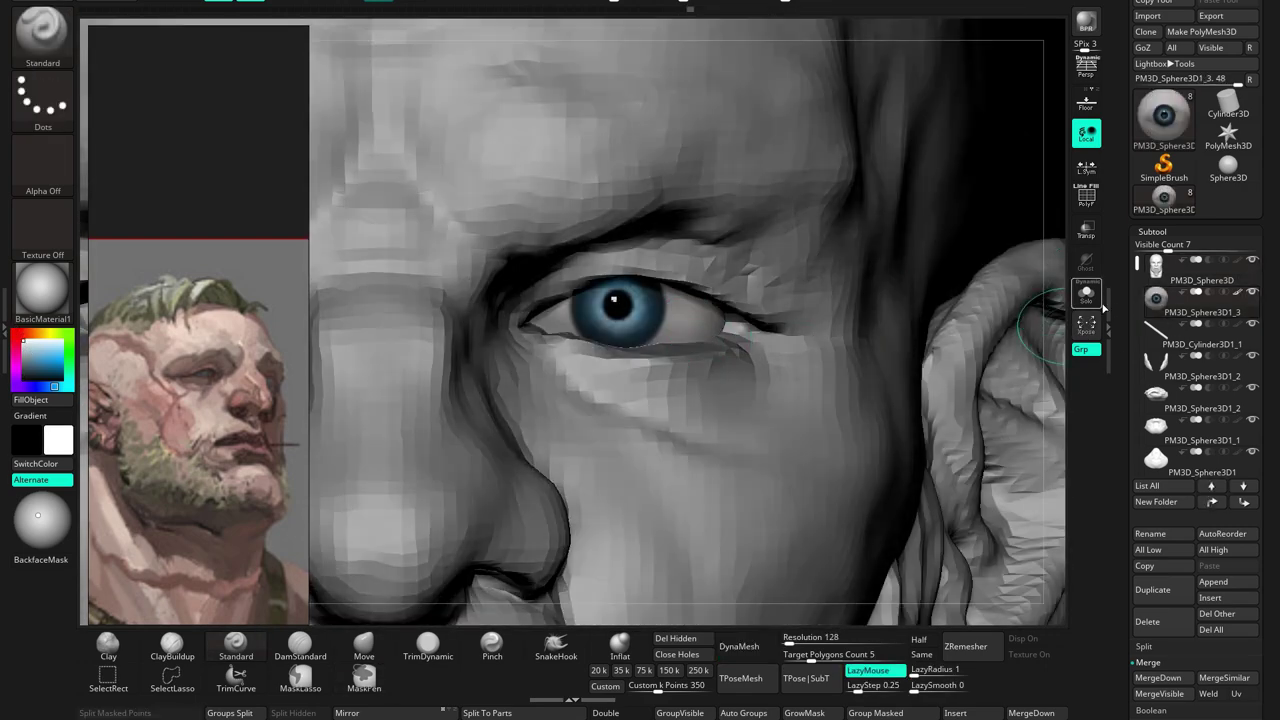
{"action": "left_click", "coordinate": [1086, 293]}
{"action": "key", "text": "c"}
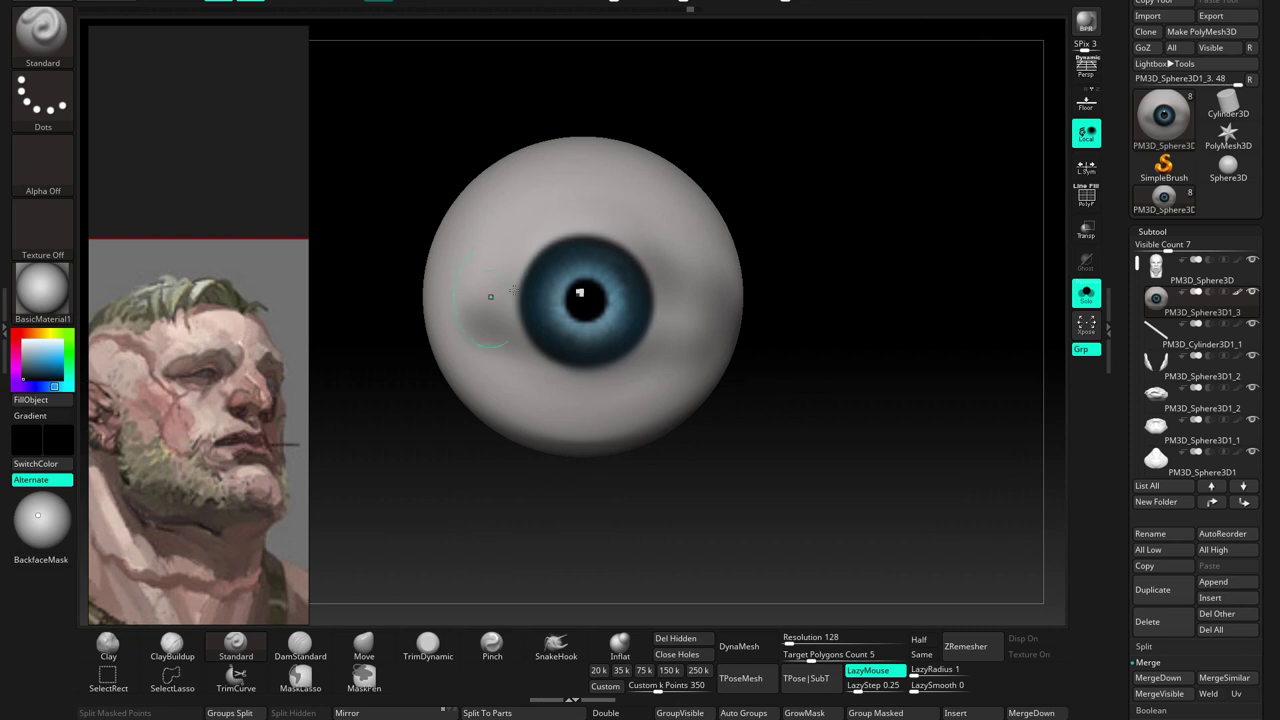
{"action": "left_click_drag", "start_coordinate": [681, 320], "coordinate": [316, 278]}
{"action": "key", "text": "c"}
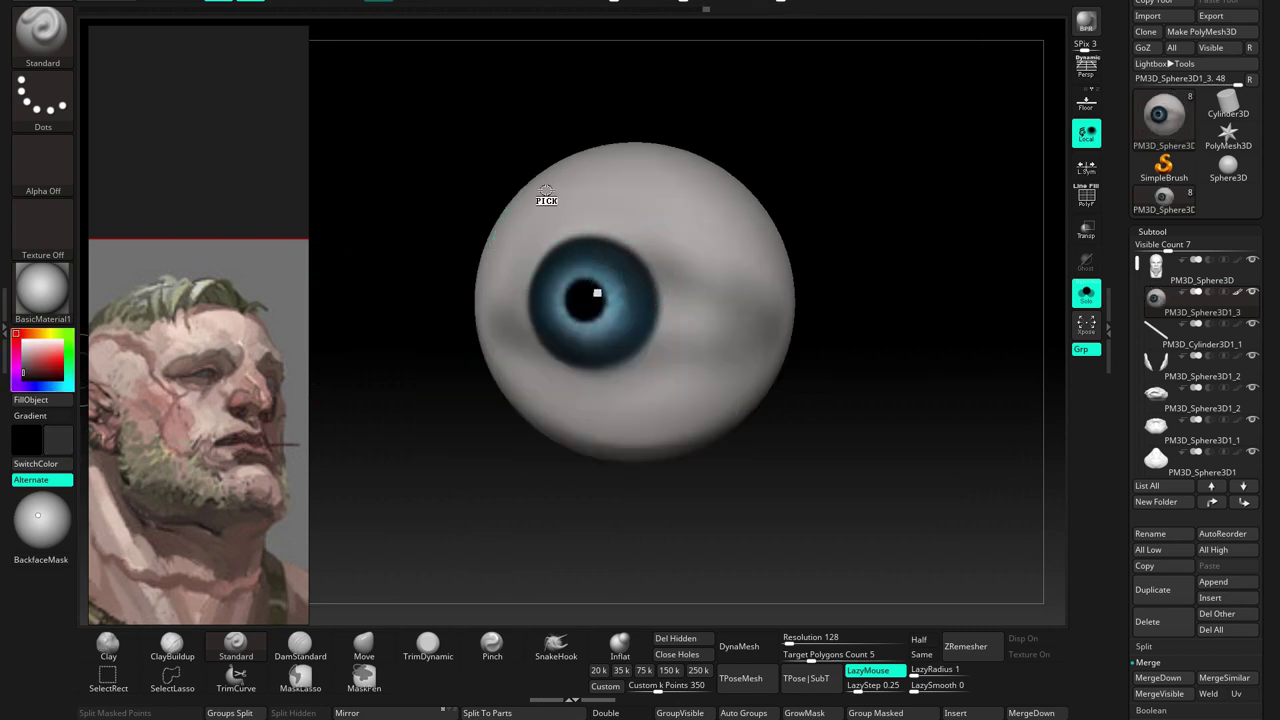
{"action": "scroll", "coordinate": [652, 268], "scroll_direction": "up", "scroll_amount": 3}
{"action": "right_click_drag", "start_coordinate": [652, 314], "coordinate": [636, 408]}
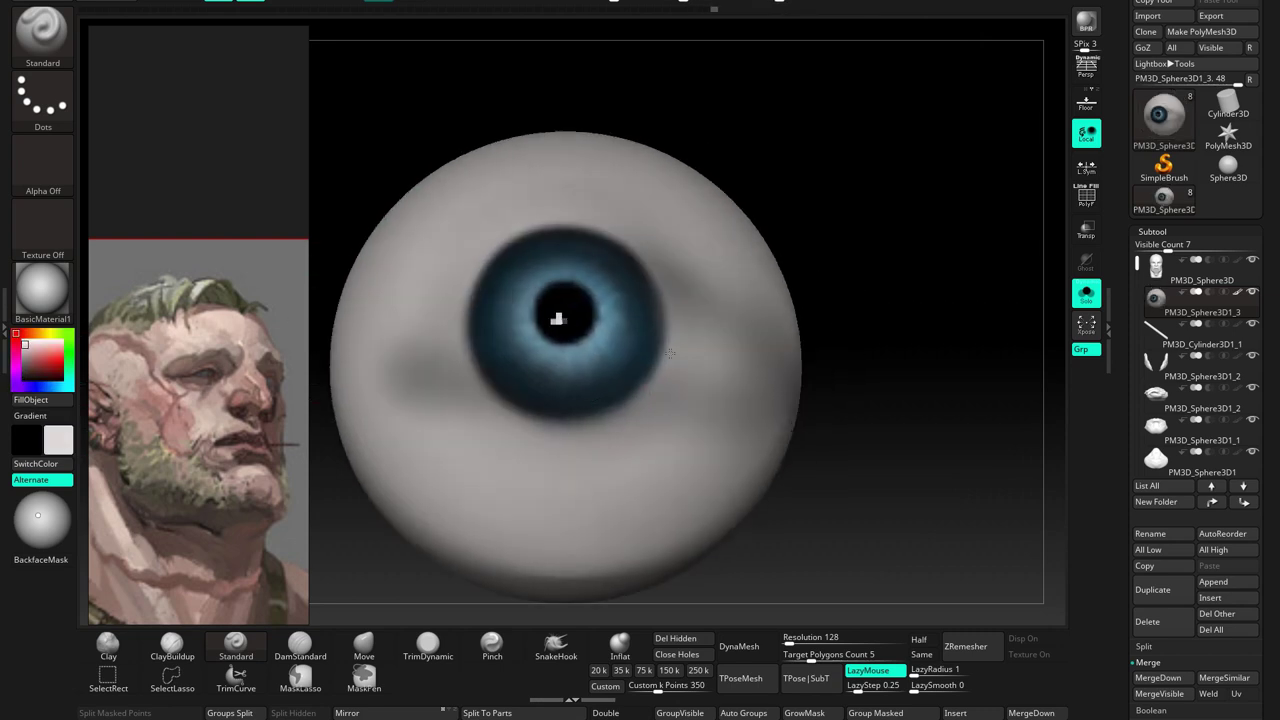
{"action": "mouse_move", "coordinate": [474, 355]}
{"action": "right_mouse_down"}
{"action": "mouse_move", "coordinate": [510, 307]}
{"action": "mouse_move", "coordinate": [594, 298]}
{"action": "mouse_move", "coordinate": [556, 360]}
{"action": "right_mouse_up"}
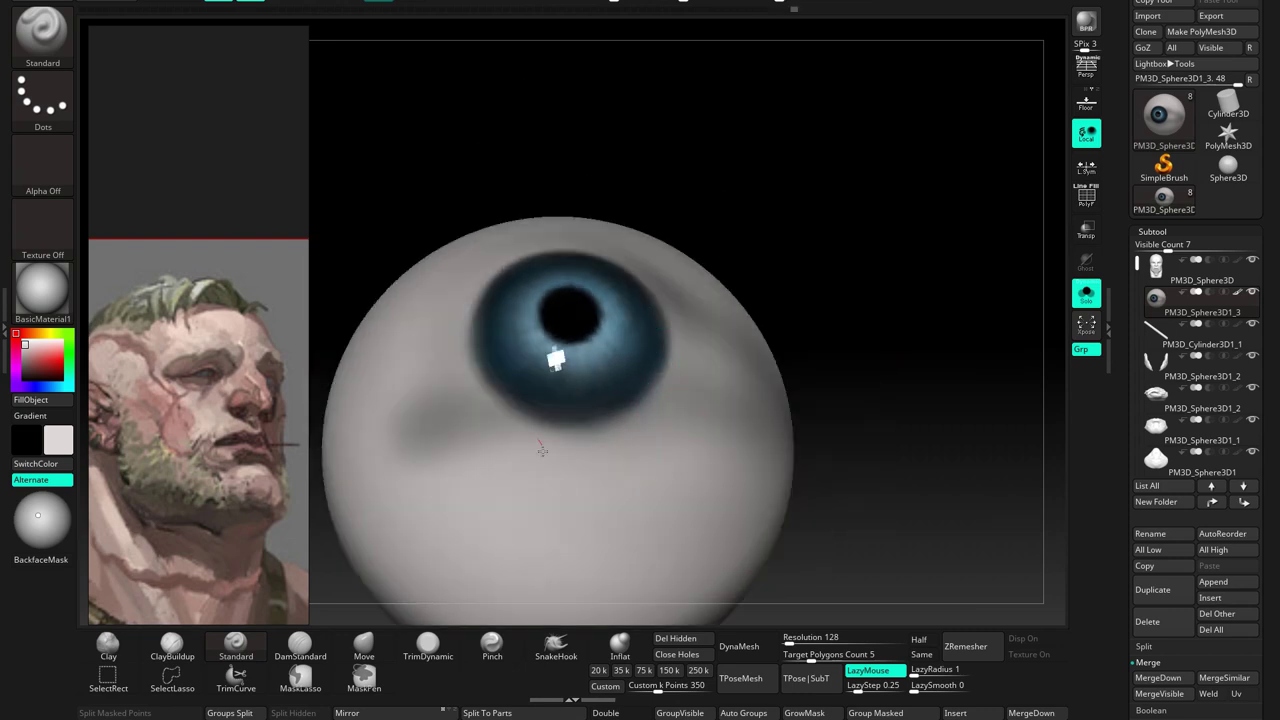
{"action": "right_click_drag", "start_coordinate": [440, 319], "coordinate": [473, 406]}
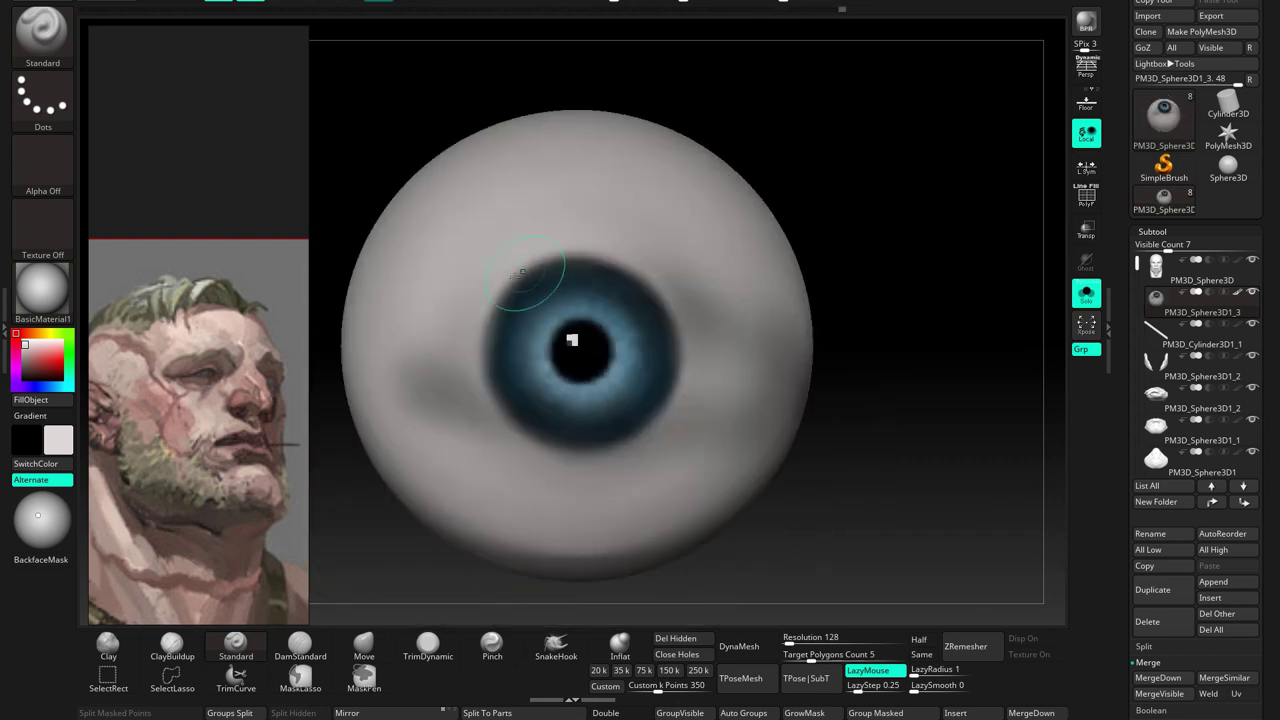
{"action": "key", "text": "ctrl+shift+s"}
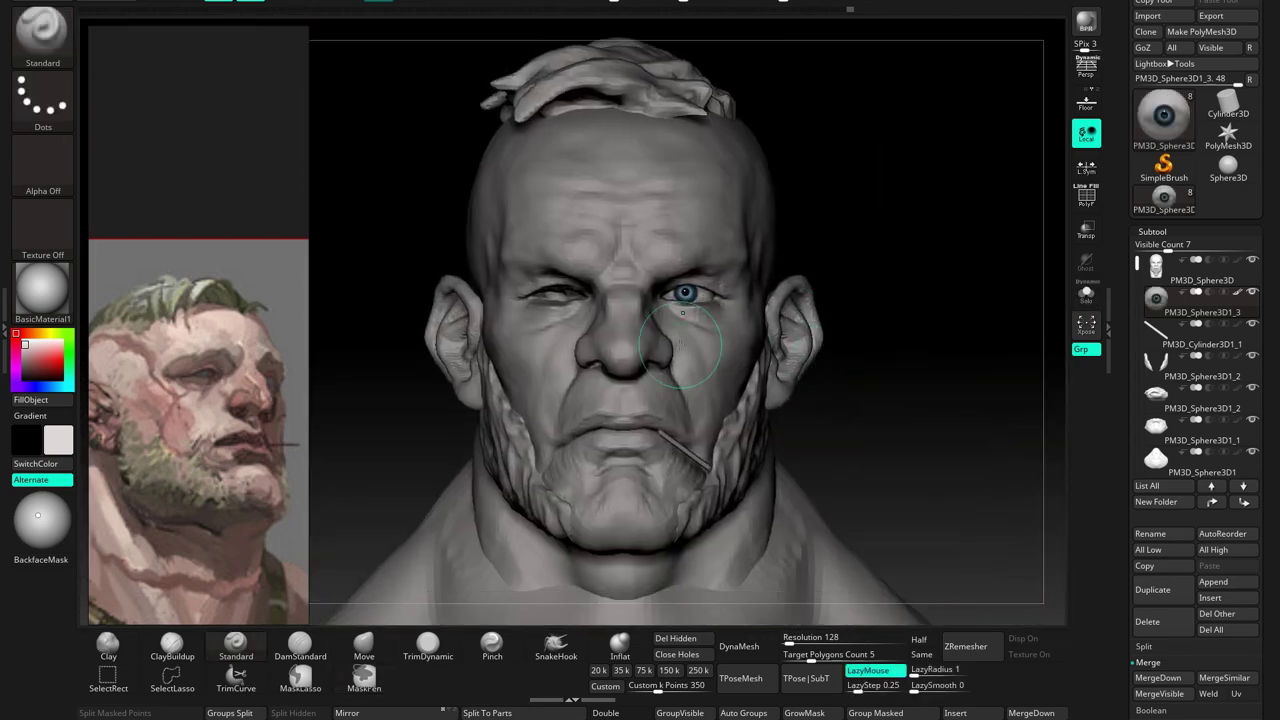
Tint the head a greyish beige using the colour picker
{"action": "right_click_drag", "start_coordinate": [853, 289], "coordinate": [785, 555]}
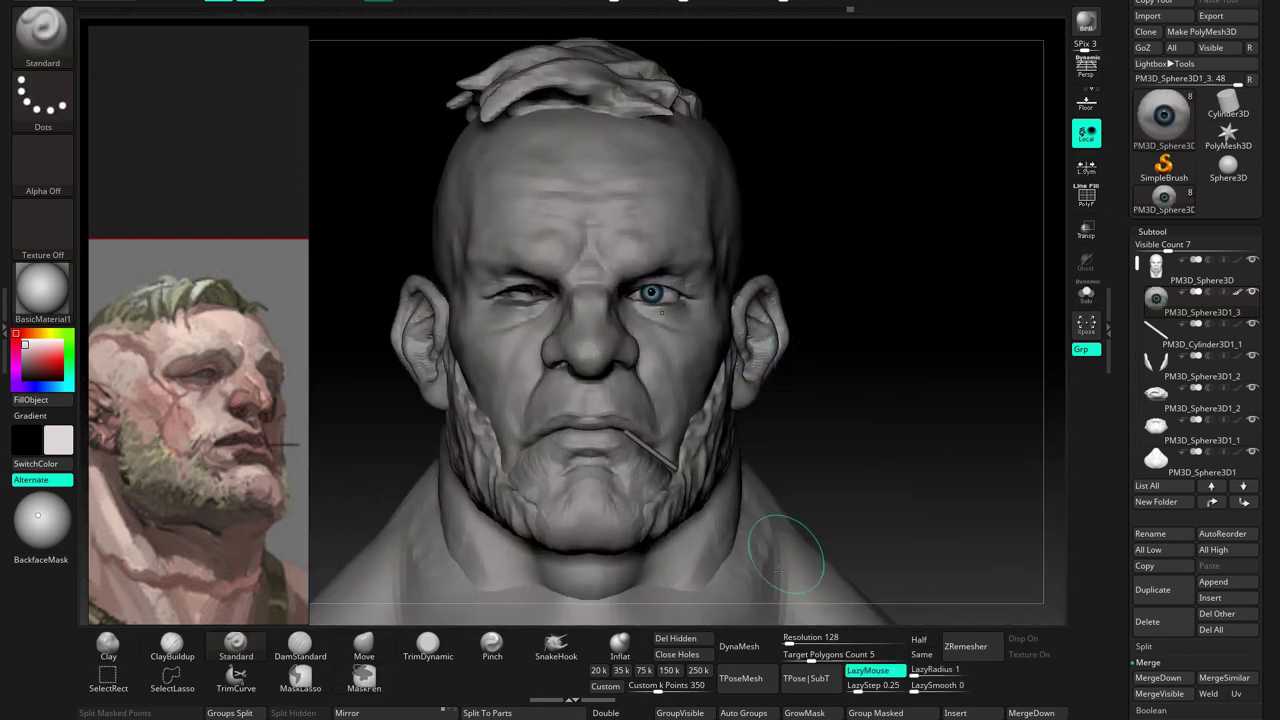
{"action": "left_click", "coordinate": [42, 350]}
{"action": "left_click", "coordinate": [24, 346]}
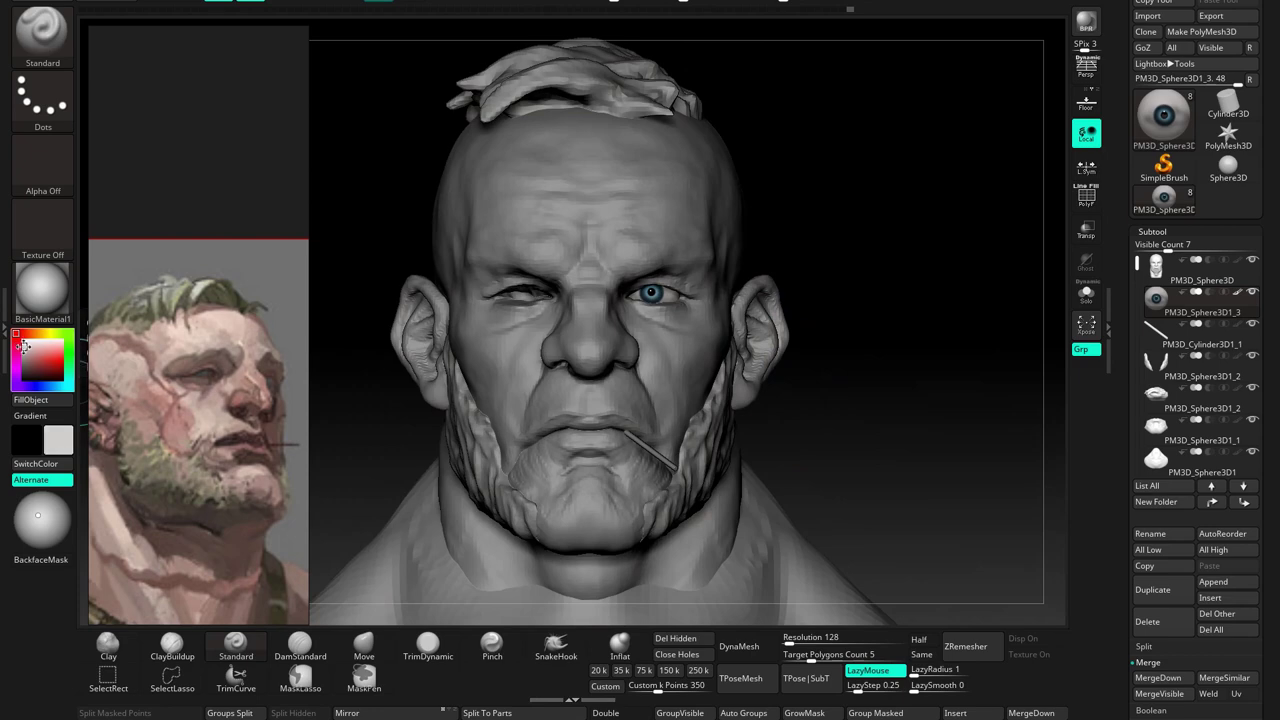
{"action": "left_click", "coordinate": [26, 343]}
{"action": "left_click", "coordinate": [36, 340]}
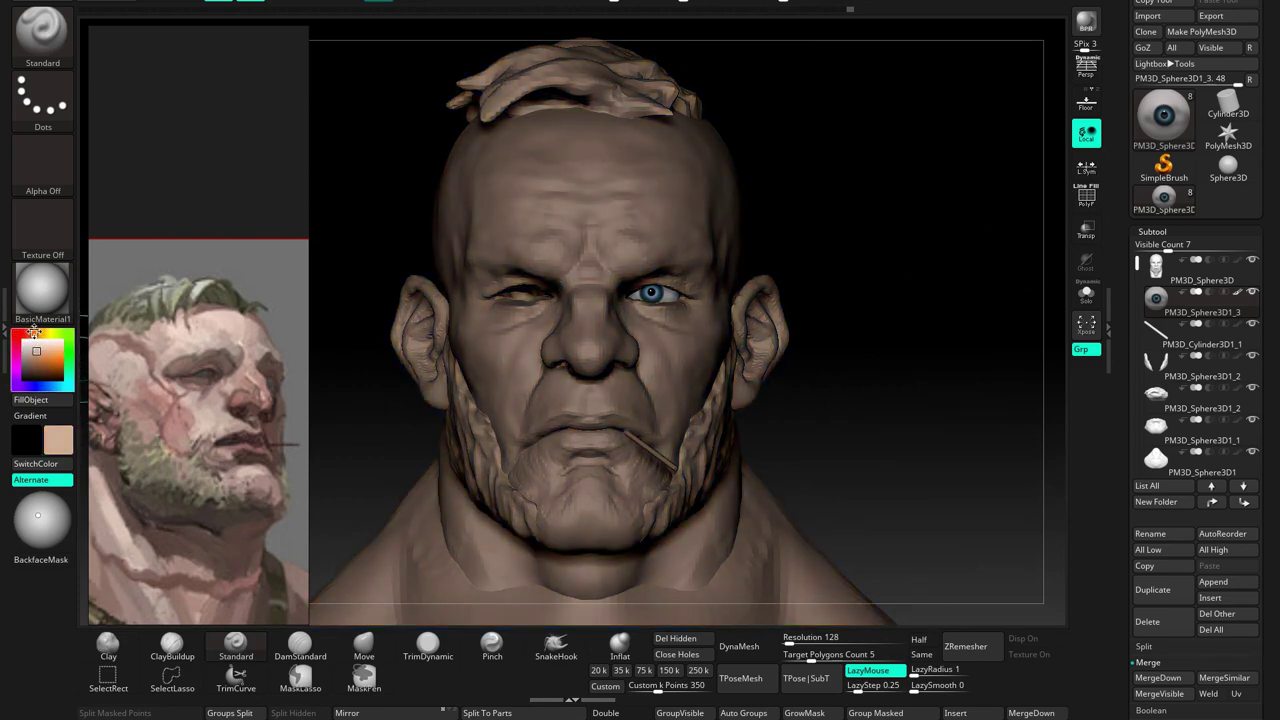
{"action": "left_click", "coordinate": [40, 345]}
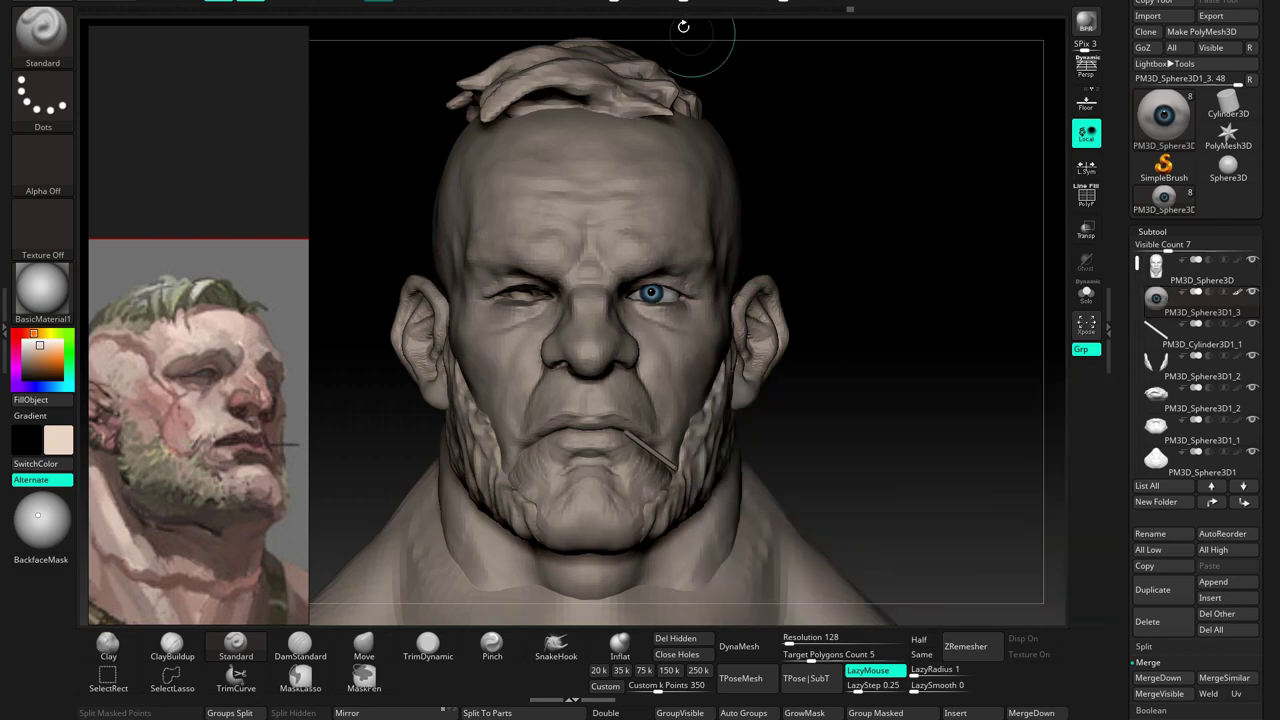
Duplicate the eyeball, delete its subdivision levels and mirror it into the other socket
{"action": "key", "text": "ctrl+shift+d"}
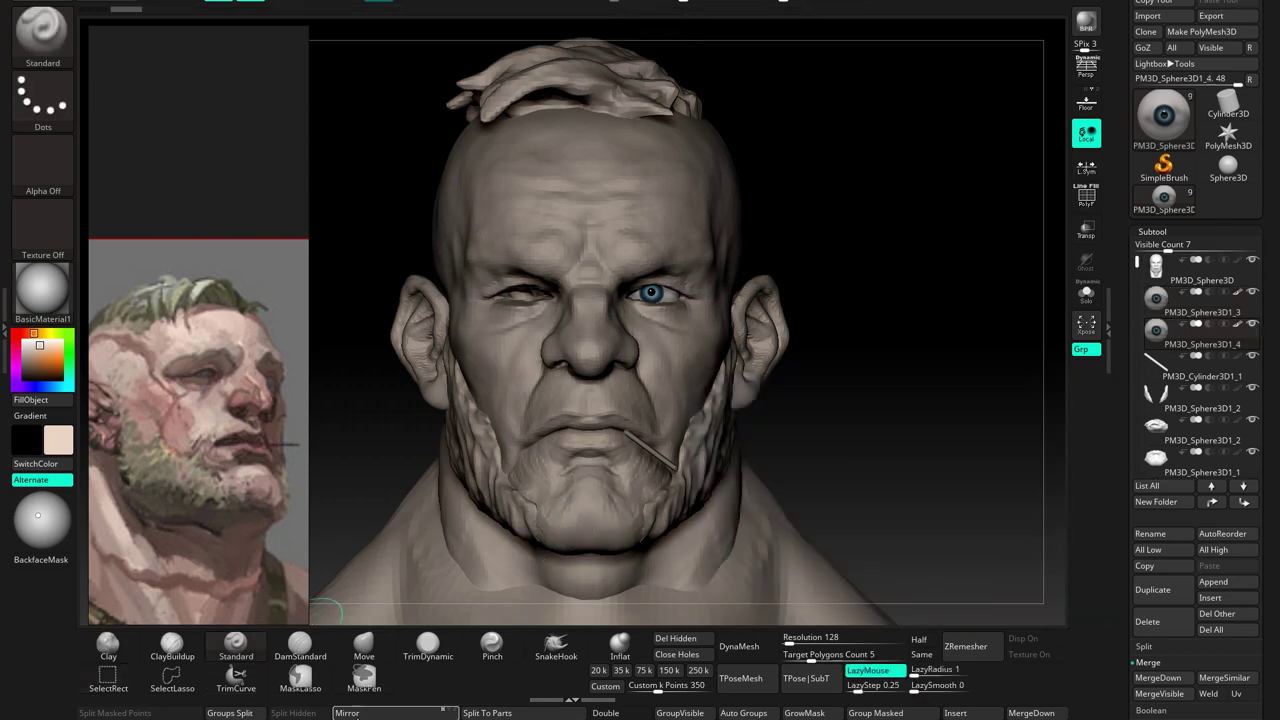
{"action": "left_click", "coordinate": [352, 713]}
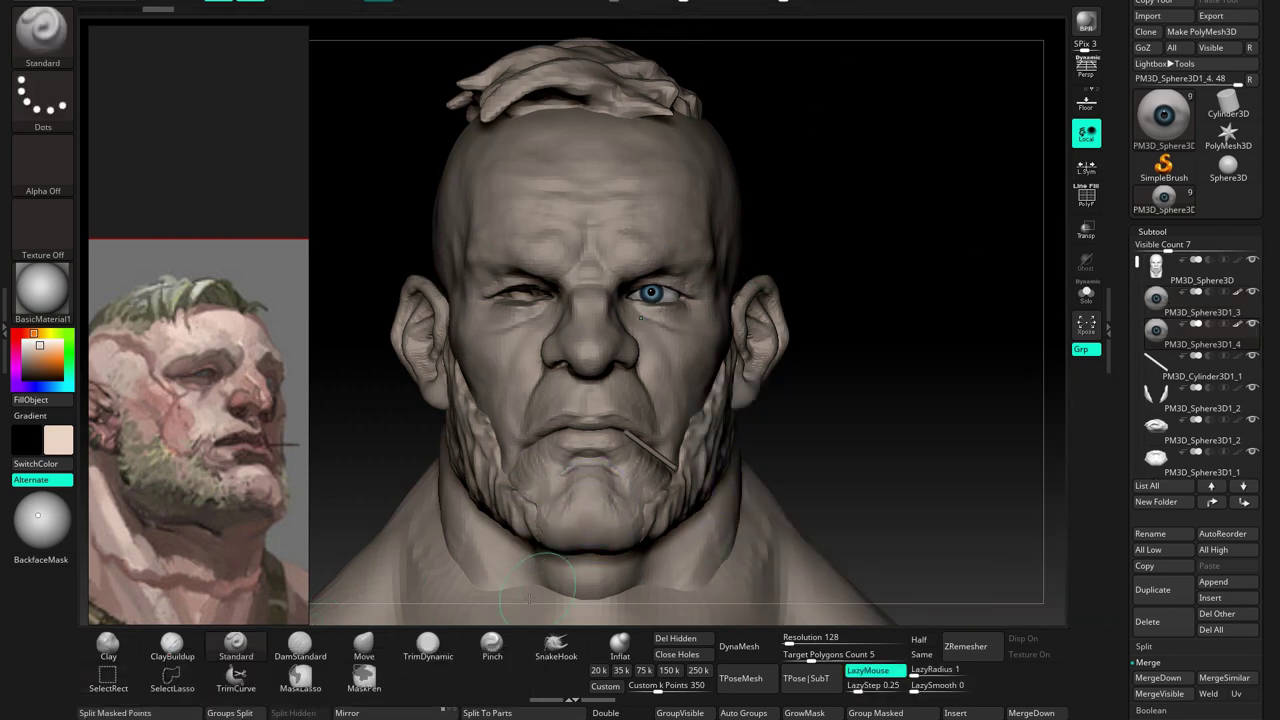
{"action": "scroll", "coordinate": [1120, 383], "scroll_direction": "down", "scroll_amount": 3}
{"action": "scroll", "coordinate": [1120, 383], "scroll_direction": "down", "scroll_amount": 1}
{"action": "left_click", "coordinate": [1157, 561]}
{"action": "left_click", "coordinate": [1219, 150]}
{"action": "left_click", "coordinate": [347, 713]}
{"action": "left_click", "coordinate": [1153, 103]}
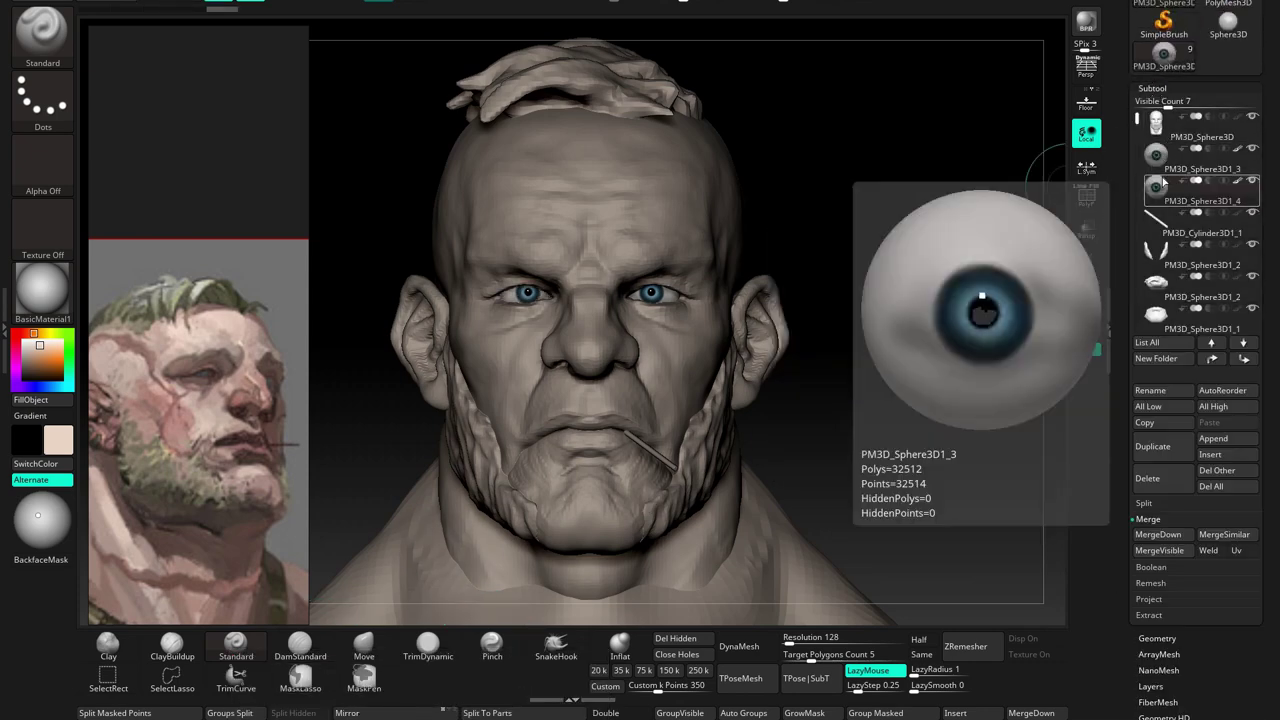
MergeDown the two eyes into one subtool, then check them solo and from the front
{"action": "scroll", "coordinate": [668, 311], "scroll_direction": "up", "scroll_amount": 3}
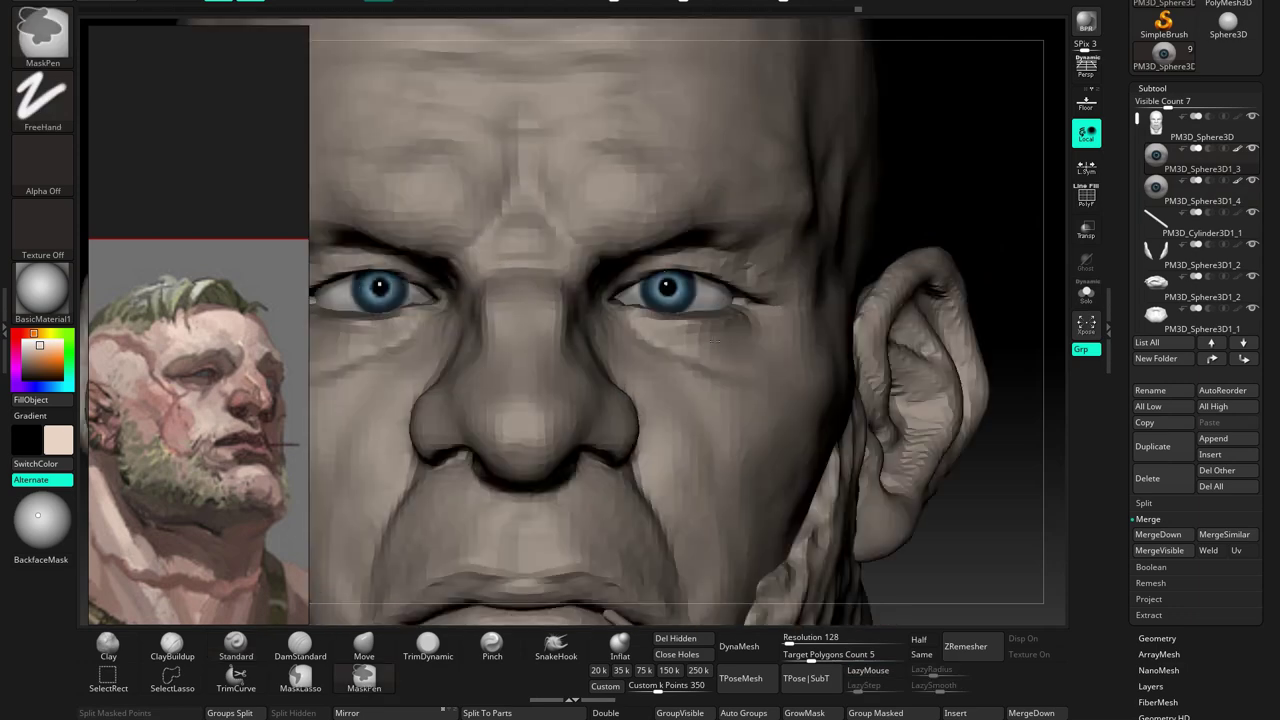
{"action": "scroll", "coordinate": [668, 315], "scroll_direction": "down", "scroll_amount": 5}
{"action": "right_click_drag", "start_coordinate": [668, 320], "coordinate": [710, 279]}
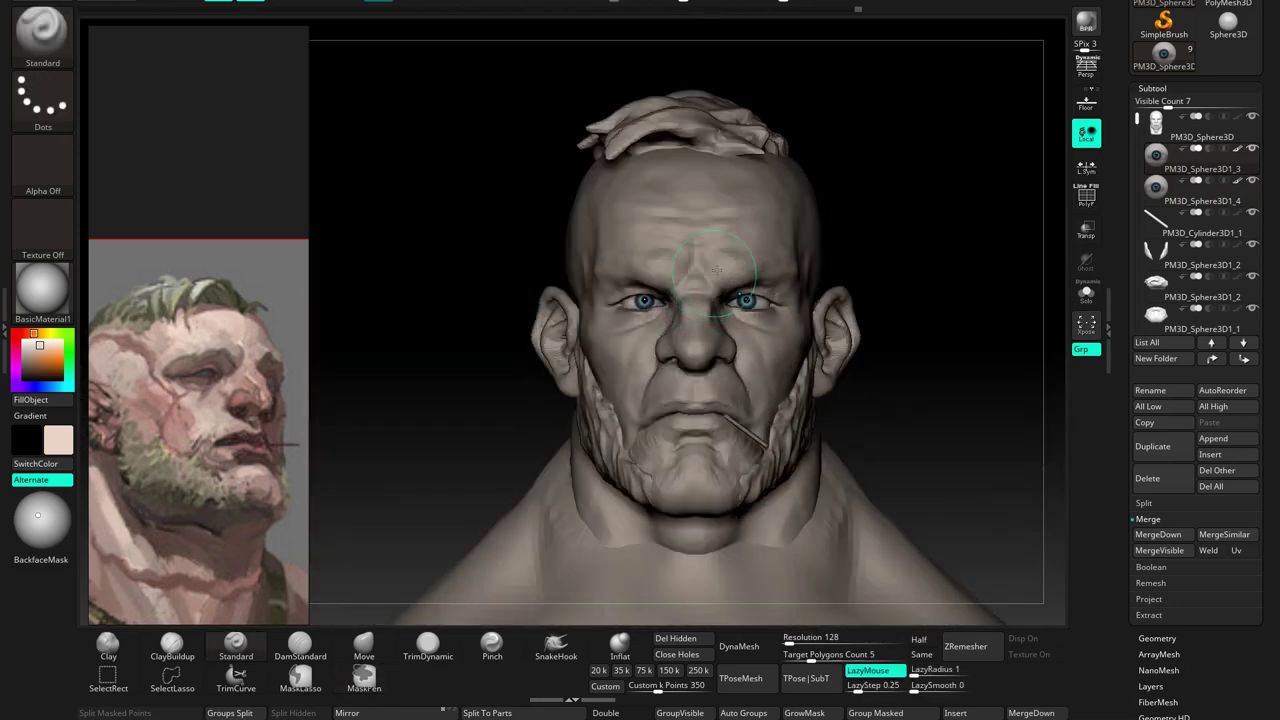
{"action": "left_click", "coordinate": [1158, 534]}
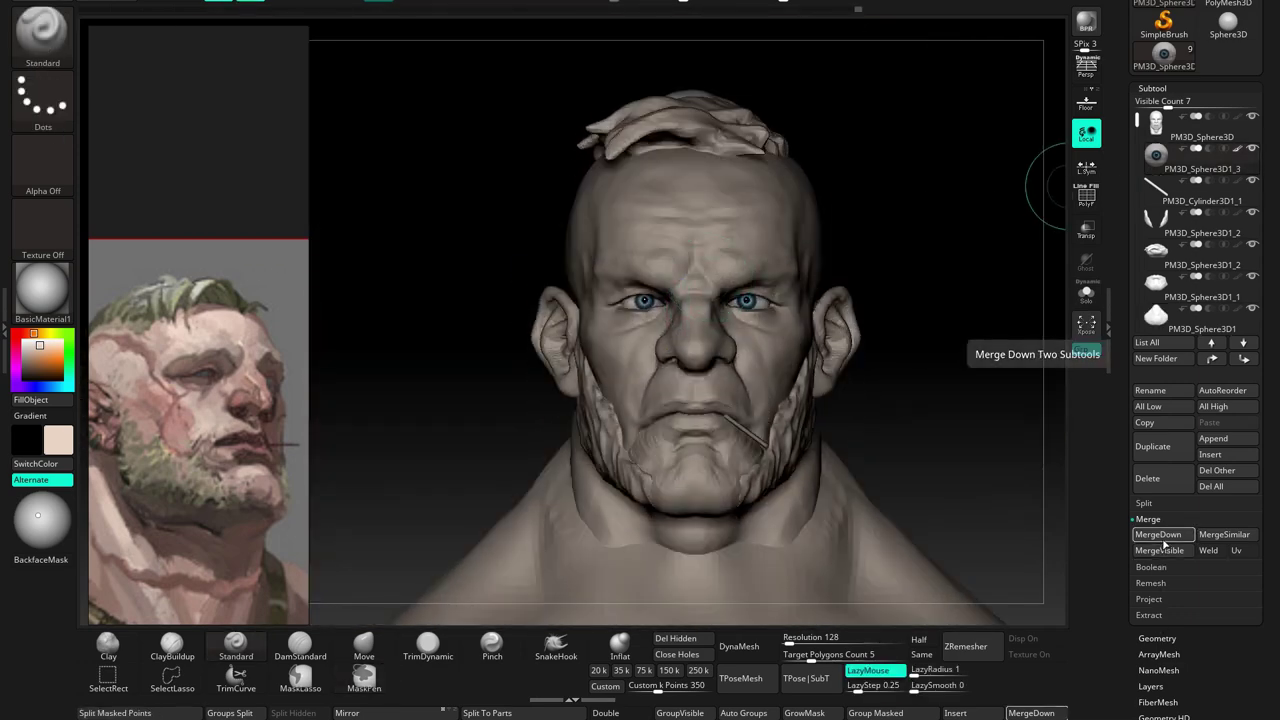
{"action": "left_click", "coordinate": [1086, 292]}
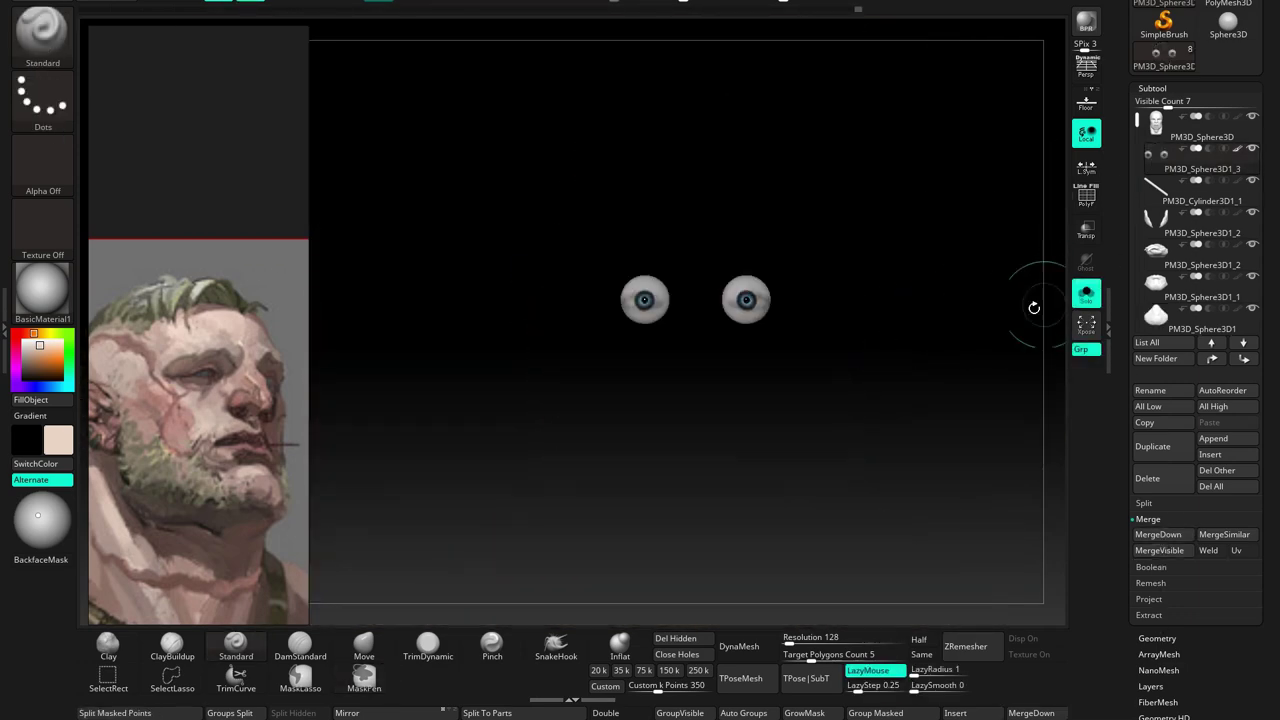
{"action": "left_click", "coordinate": [389, 14]}
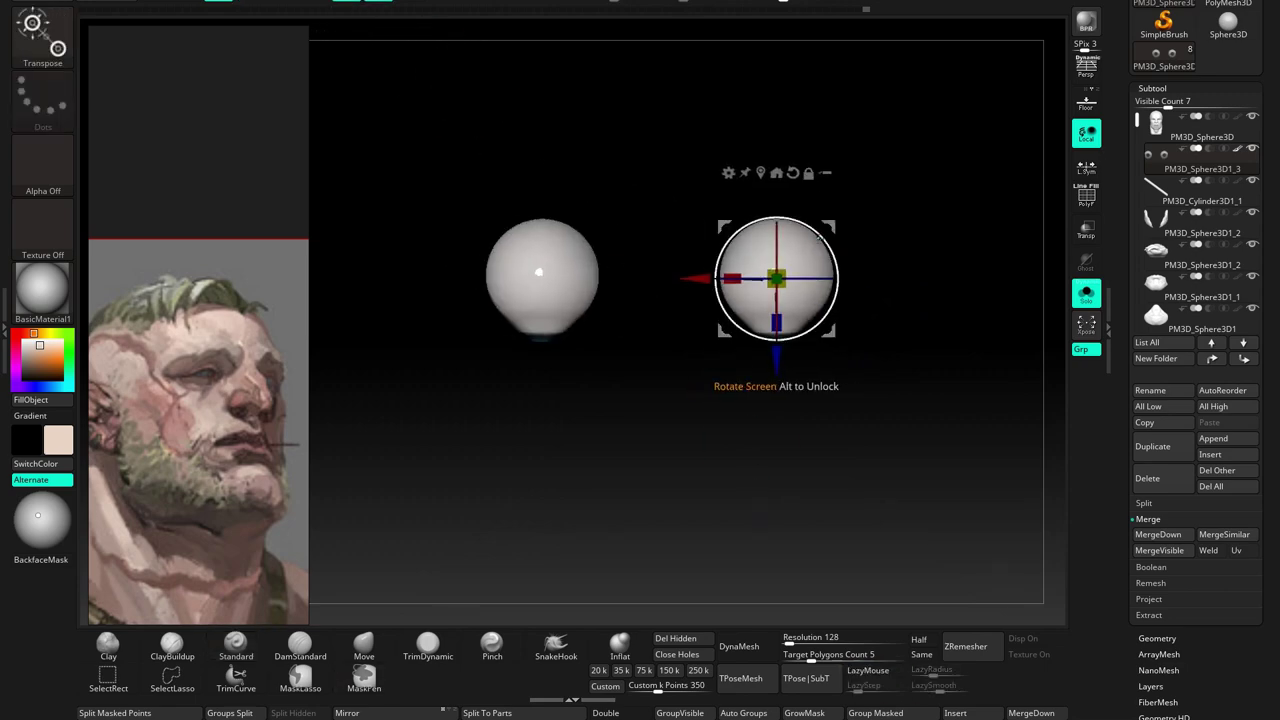
{"action": "left_click", "coordinate": [1086, 292]}
{"action": "left_click_drag", "start_coordinate": [880, 311], "coordinate": [818, 330]}
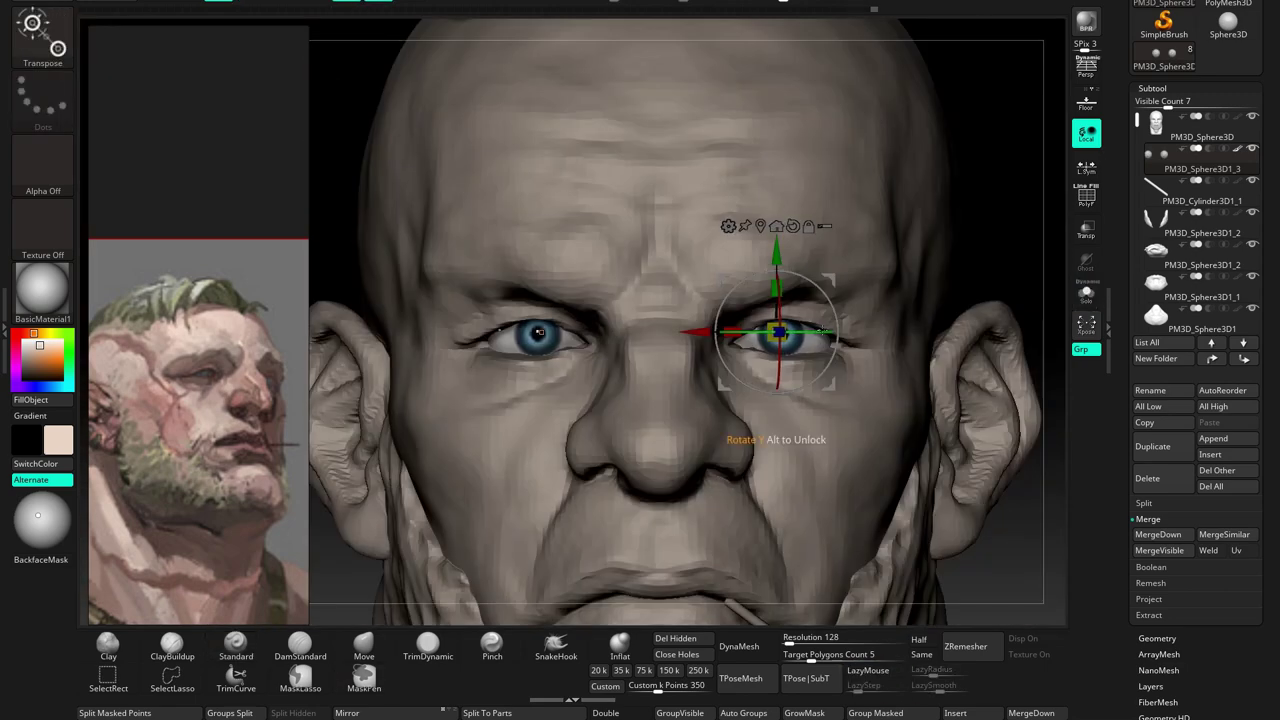
{"action": "key", "text": "q"}
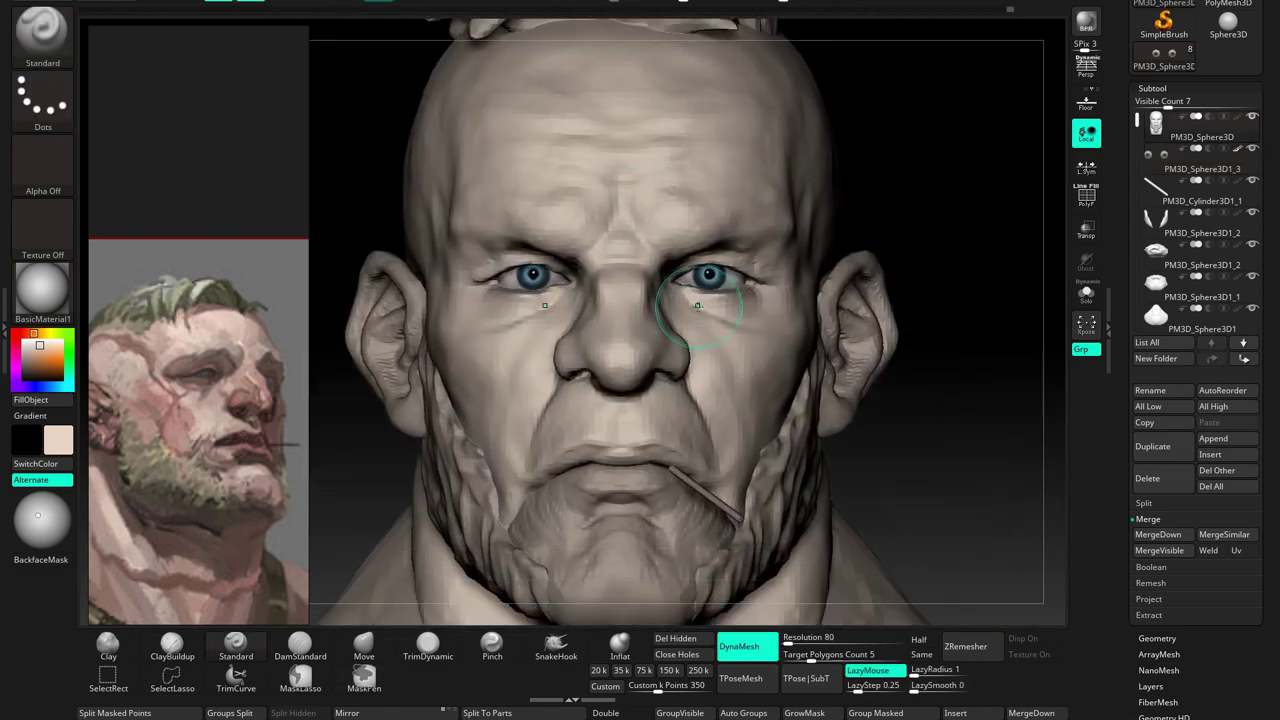
{"action": "right_click_drag", "start_coordinate": [698, 306], "coordinate": [700, 272]}
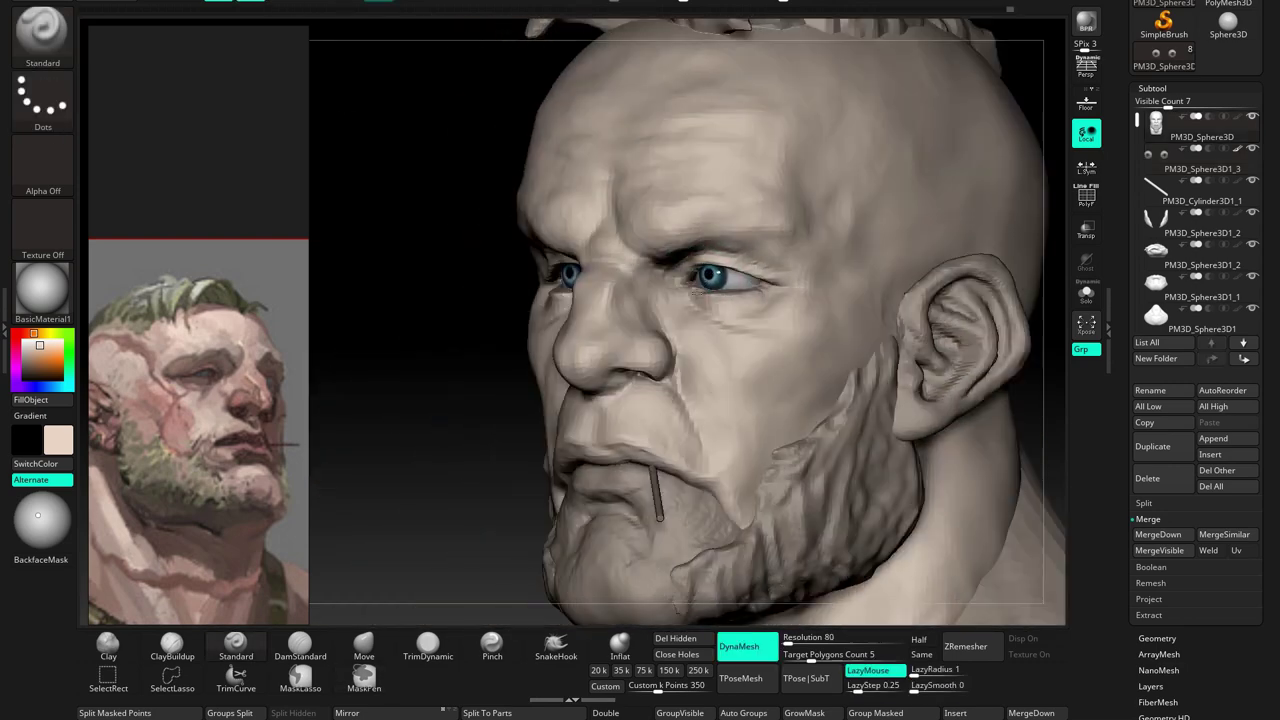
Push and pull the brow and lid forms with Move, checking profile and top views
{"action": "key", "text": "b"}
{"action": "key", "text": "m"}
{"action": "key", "text": "v"}
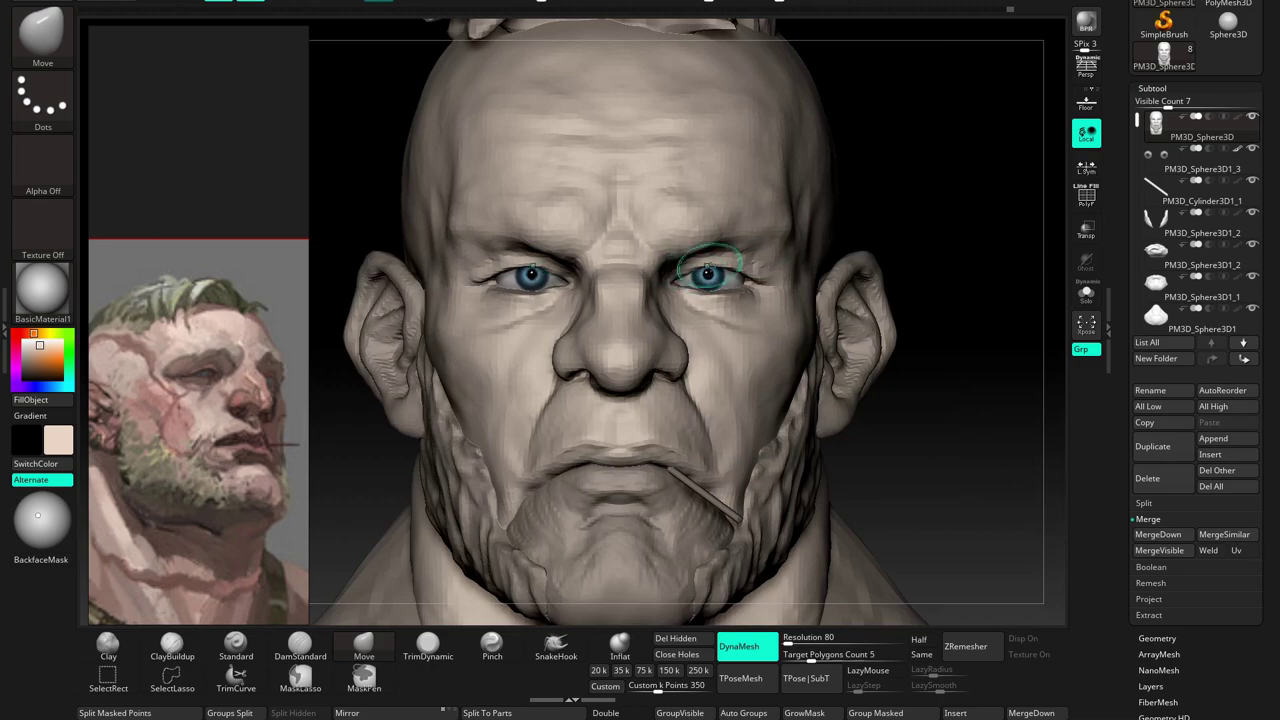
{"action": "mouse_move", "coordinate": [752, 270]}
{"action": "right_mouse_down"}
{"action": "mouse_move", "coordinate": [680, 280]}
{"action": "mouse_move", "coordinate": [713, 290]}
{"action": "right_mouse_up"}
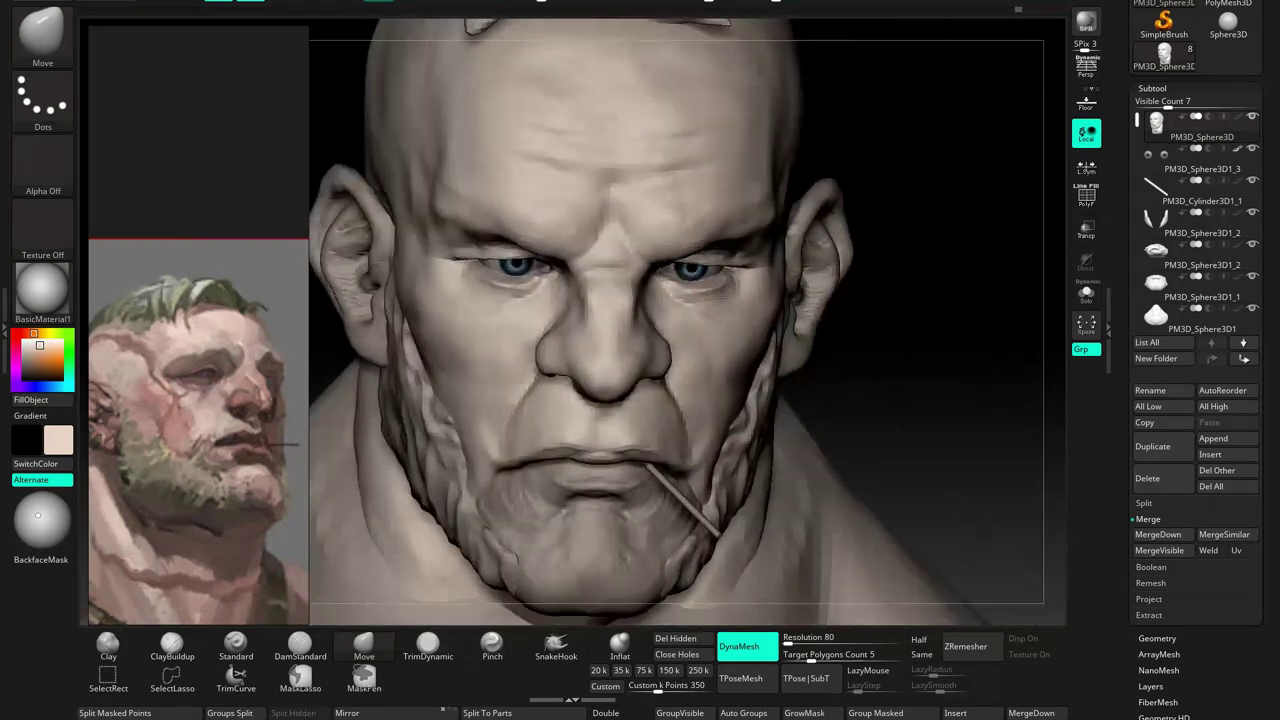
{"action": "mouse_move", "coordinate": [706, 290]}
{"action": "right_mouse_down"}
{"action": "mouse_move", "coordinate": [693, 295]}
{"action": "mouse_move", "coordinate": [708, 270]}
{"action": "mouse_move", "coordinate": [719, 315]}
{"action": "mouse_move", "coordinate": [597, 166]}
{"action": "right_mouse_up"}
Build up the facial wrinkles with ClayBuildup and Move from front and three-quarter views
{"action": "key", "text": "space"}
{"action": "key", "text": "b"}
{"action": "key", "text": "c"}
{"action": "key", "text": "b"}
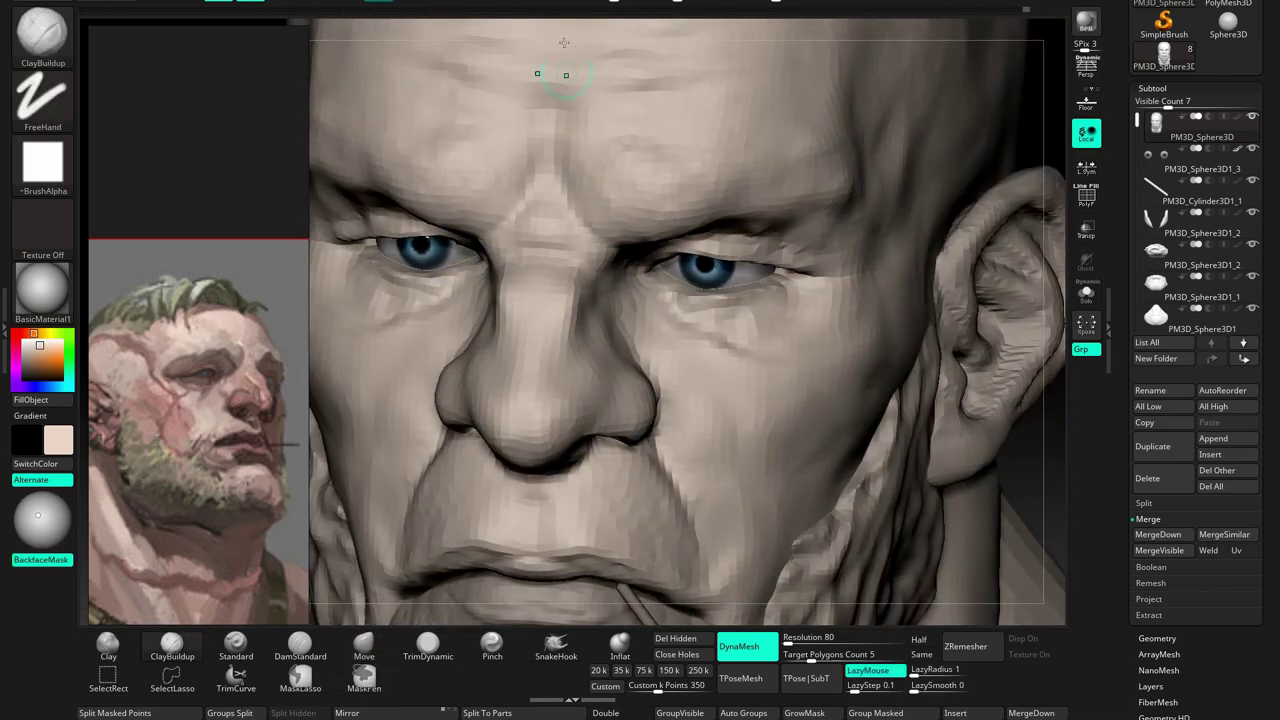
{"action": "right_click_drag", "start_coordinate": [730, 262], "coordinate": [705, 297]}
{"action": "left_click", "coordinate": [363, 648]}
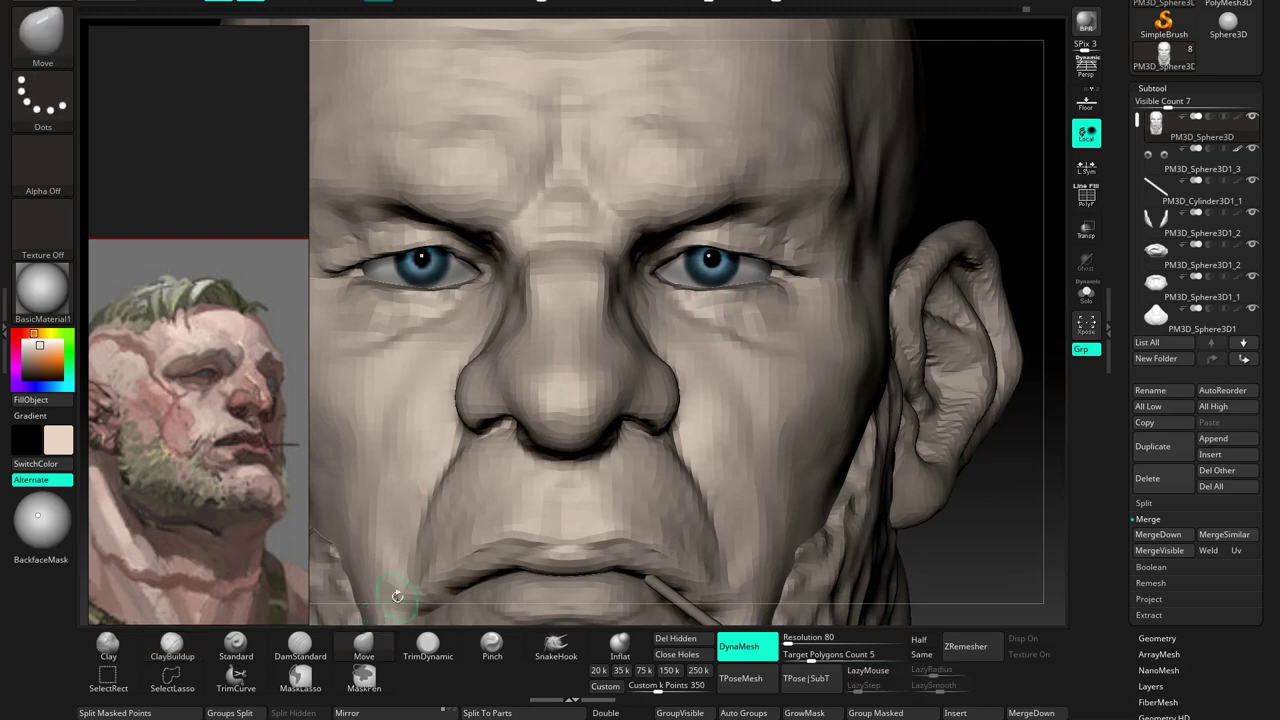
{"action": "mouse_move", "coordinate": [634, 277]}
{"action": "right_mouse_down"}
{"action": "mouse_move", "coordinate": [690, 260]}
{"action": "mouse_move", "coordinate": [805, 288]}
{"action": "right_mouse_up"}
{"action": "key", "text": "space"}
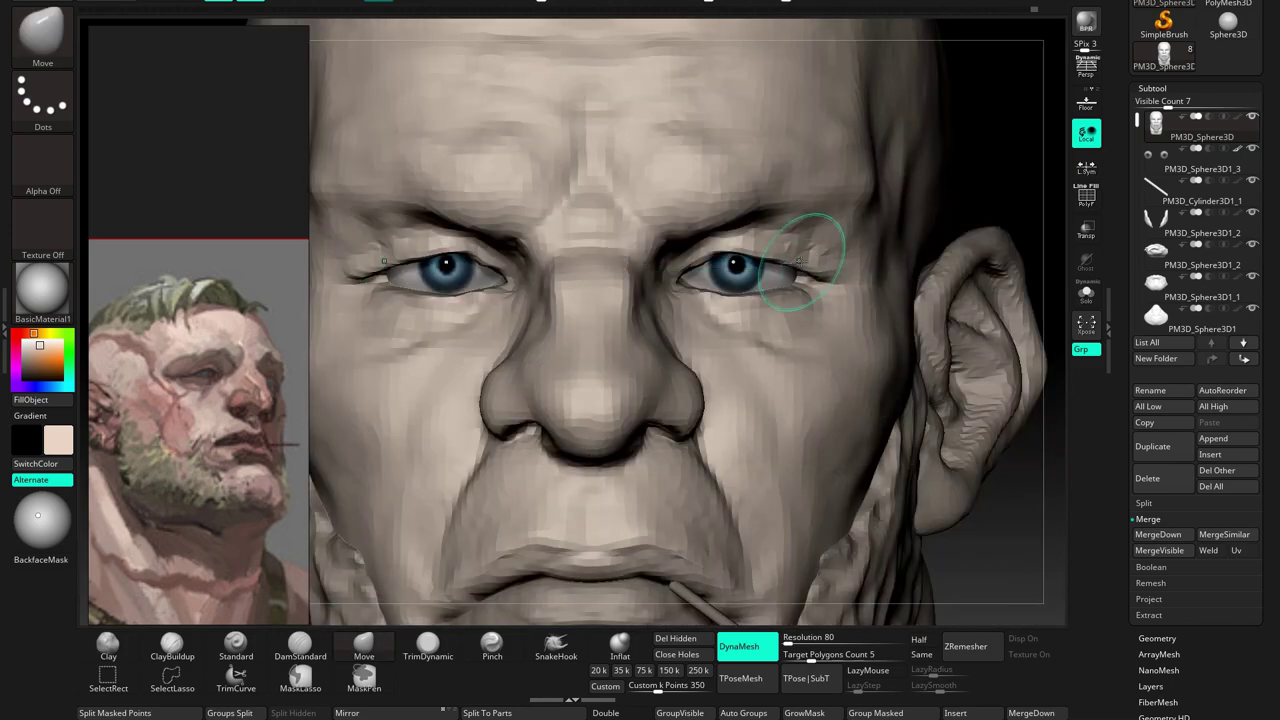
{"action": "mouse_move", "coordinate": [805, 288]}
{"action": "right_mouse_down", "text": "shift"}
{"action": "mouse_move", "coordinate": [760, 311]}
{"action": "mouse_move", "coordinate": [660, 300]}
{"action": "mouse_move", "coordinate": [770, 335]}
{"action": "right_mouse_up", "text": "shift"}
Carve sharper creases with DamStandard and add clay around the nose, viewed from below
{"action": "left_click", "coordinate": [300, 645]}
{"action": "mouse_move", "coordinate": [771, 289]}
{"action": "right_mouse_down"}
{"action": "mouse_move", "coordinate": [841, 280]}
{"action": "mouse_move", "coordinate": [840, 300]}
{"action": "mouse_move", "coordinate": [768, 343]}
{"action": "right_mouse_up"}
{"action": "key", "text": "b"}
{"action": "key", "text": "c"}
{"action": "key", "text": "b"}
{"action": "right_click_drag", "start_coordinate": [771, 286], "coordinate": [600, 420]}
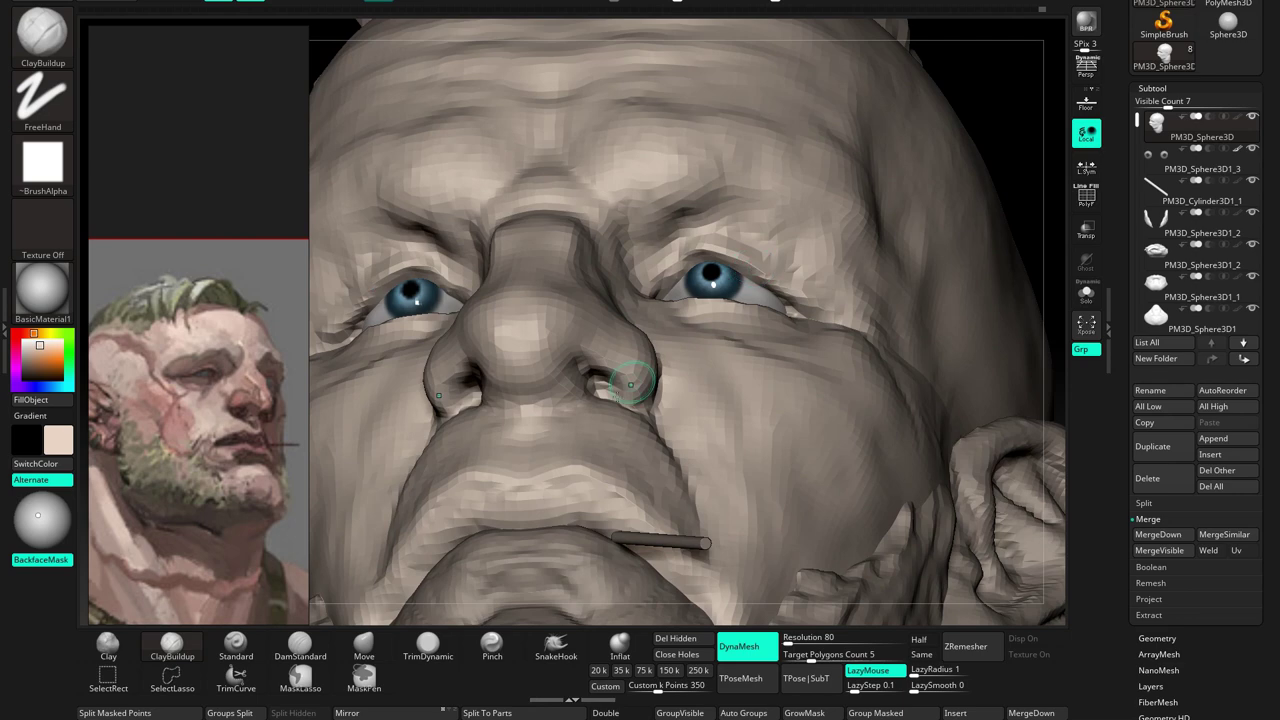
{"action": "left_click", "coordinate": [376, 651]}
{"action": "mouse_move", "coordinate": [700, 350]}
{"action": "right_mouse_down"}
{"action": "mouse_move", "coordinate": [773, 273]}
{"action": "mouse_move", "coordinate": [790, 330]}
{"action": "right_mouse_up"}
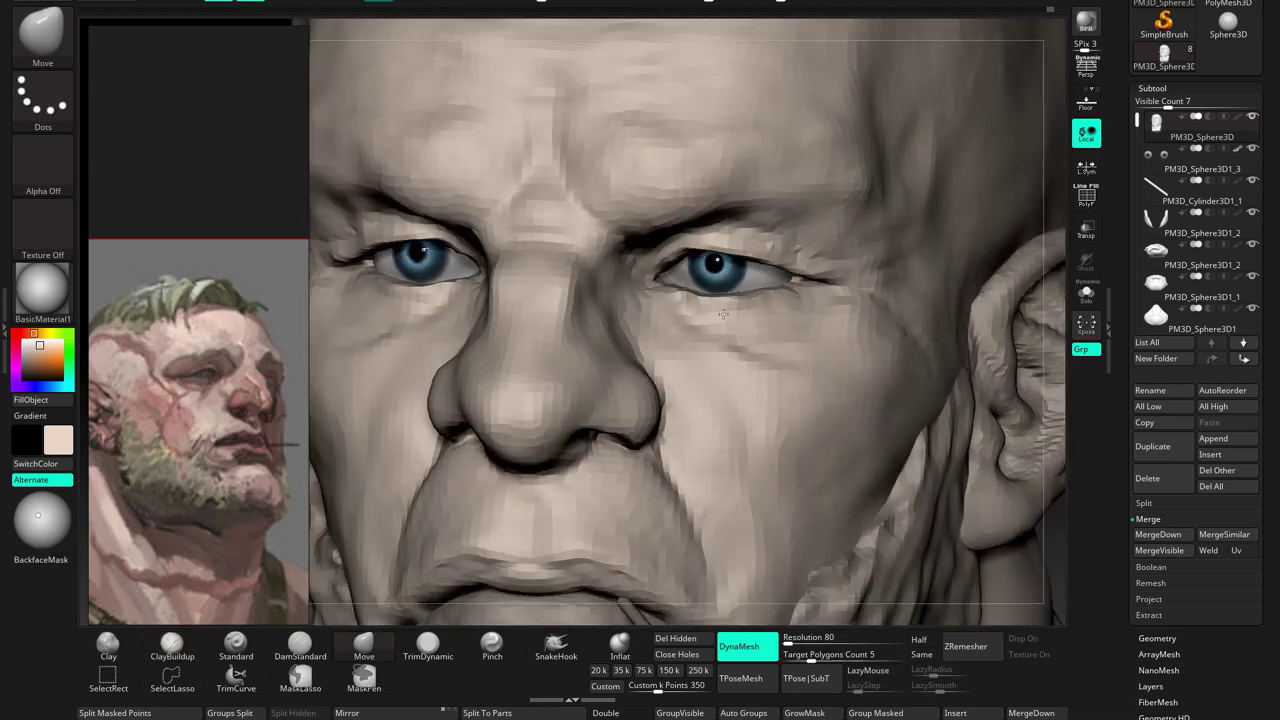
Mask a band under both eyes and invert the mask to isolate the eye bags
{"action": "left_click_drag", "start_coordinate": [723, 320], "coordinate": [833, 360], "text": "ctrl+shift"}
{"action": "key", "text": "ctrl+z"}
{"action": "left_click_drag", "start_coordinate": [320, 300], "coordinate": [470, 305], "text": "ctrl"}
{"action": "left_click_drag", "start_coordinate": [650, 300], "coordinate": [663, 303], "text": "ctrl"}
{"action": "mouse_move", "coordinate": [663, 303]}
{"action": "right_mouse_down"}
{"action": "mouse_move", "coordinate": [793, 320]}
{"action": "mouse_move", "coordinate": [770, 300]}
{"action": "right_mouse_up"}
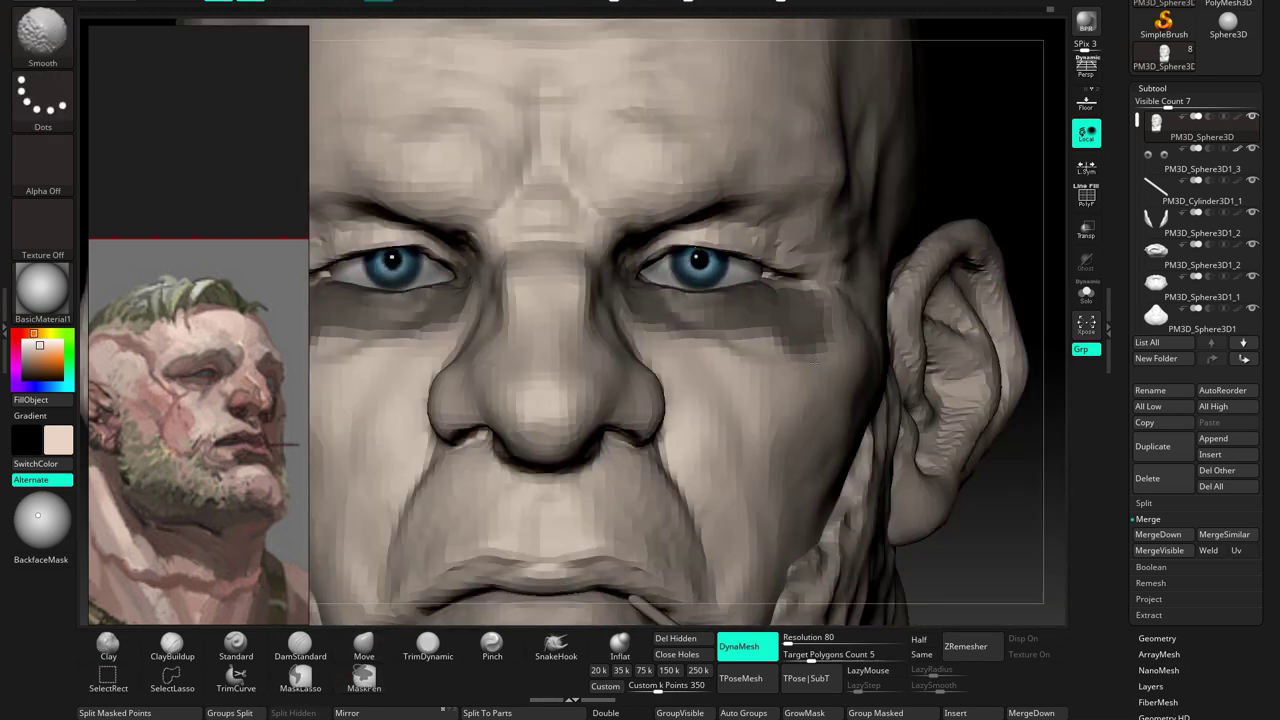
{"action": "key", "text": "ctrl+i"}
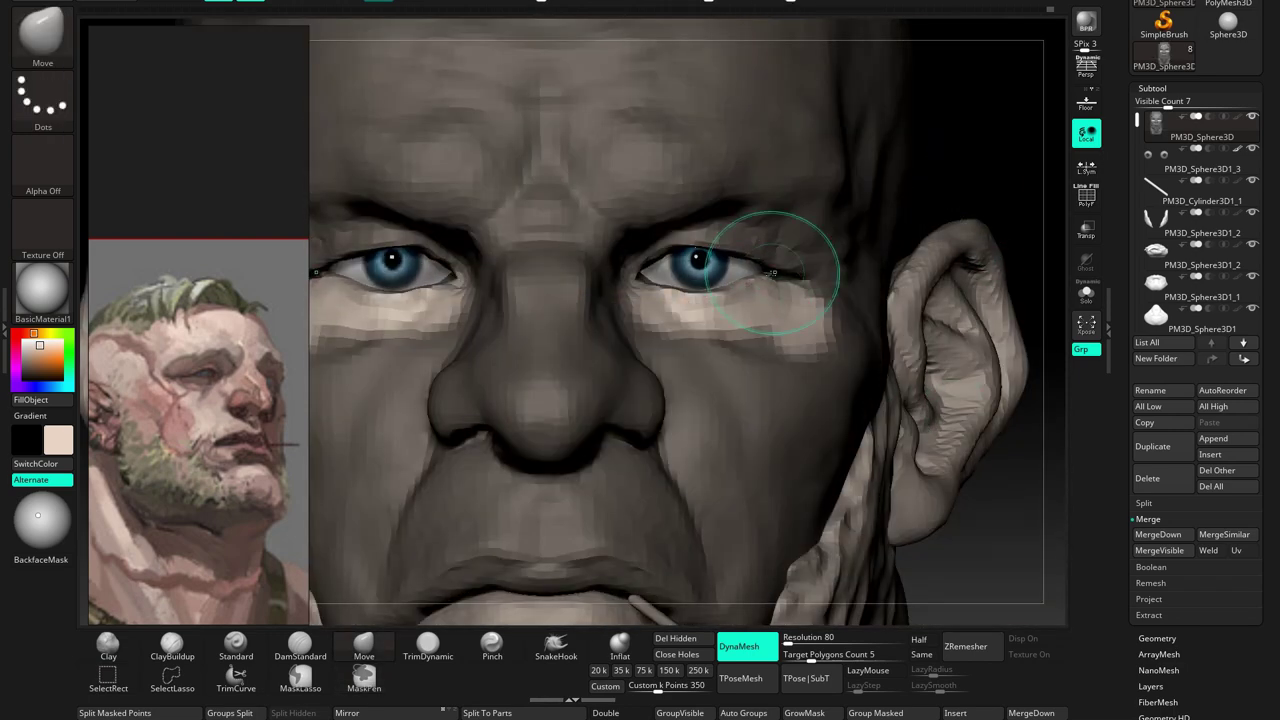
{"action": "right_click_drag", "start_coordinate": [708, 290], "coordinate": [671, 300]}
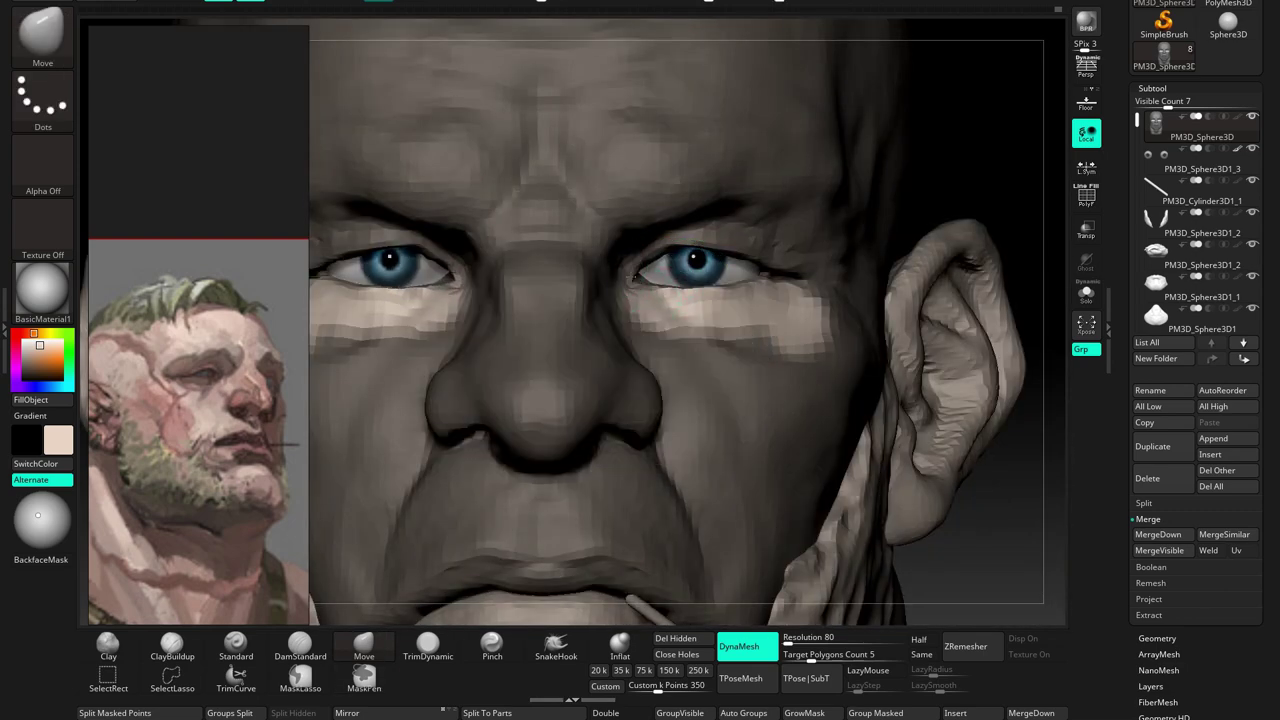
{"action": "key", "text": "ctrl+i"}
Refine the eye bags with ClayBuildup and DamStandard, checking them in side profile
{"action": "right_click_drag", "start_coordinate": [750, 258], "coordinate": [690, 280]}
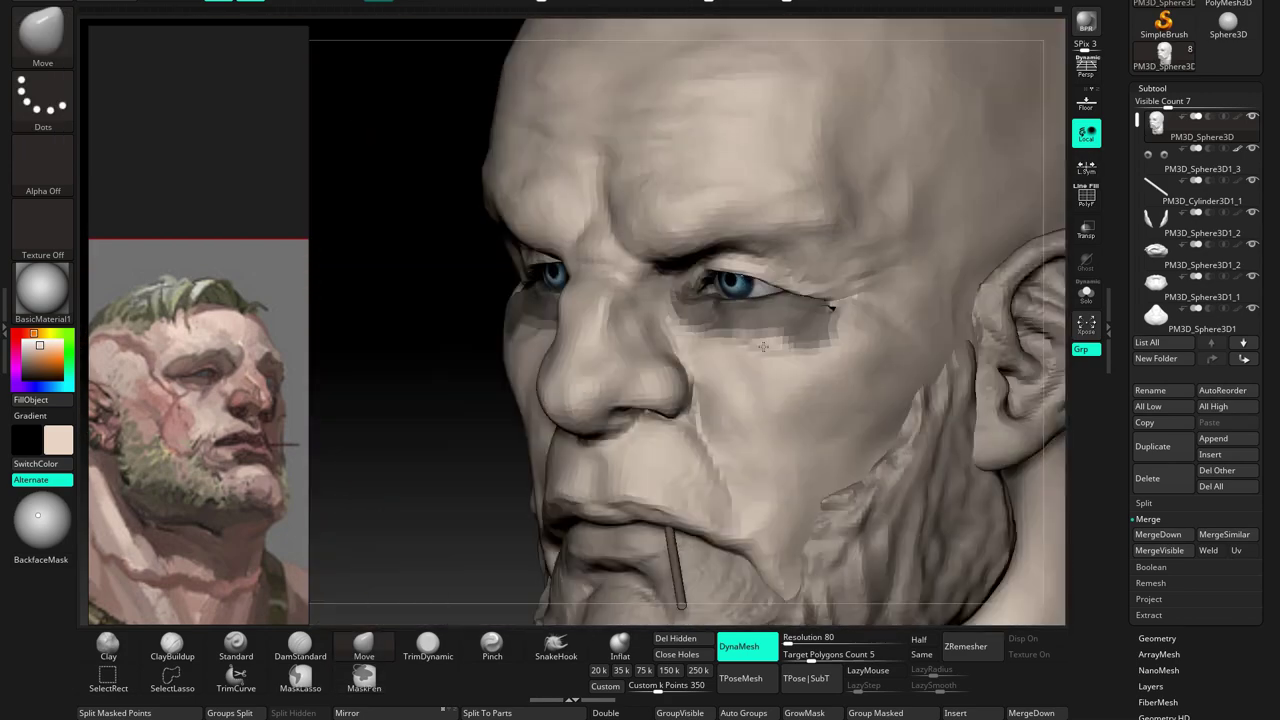
{"action": "right_click_drag", "start_coordinate": [829, 343], "coordinate": [838, 282]}
{"action": "key", "text": "space"}
{"action": "mouse_move", "coordinate": [957, 214]}
{"action": "right_mouse_down", "text": "ctrl"}
{"action": "mouse_move", "coordinate": [900, 250]}
{"action": "mouse_move", "coordinate": [801, 281]}
{"action": "mouse_move", "coordinate": [791, 268]}
{"action": "mouse_move", "coordinate": [720, 276]}
{"action": "right_mouse_up", "text": "ctrl"}
{"action": "key", "text": "b"}
{"action": "key", "text": "c"}
{"action": "key", "text": "b"}
{"action": "key", "text": "b"}
{"action": "key", "text": "d"}
{"action": "key", "text": "s"}
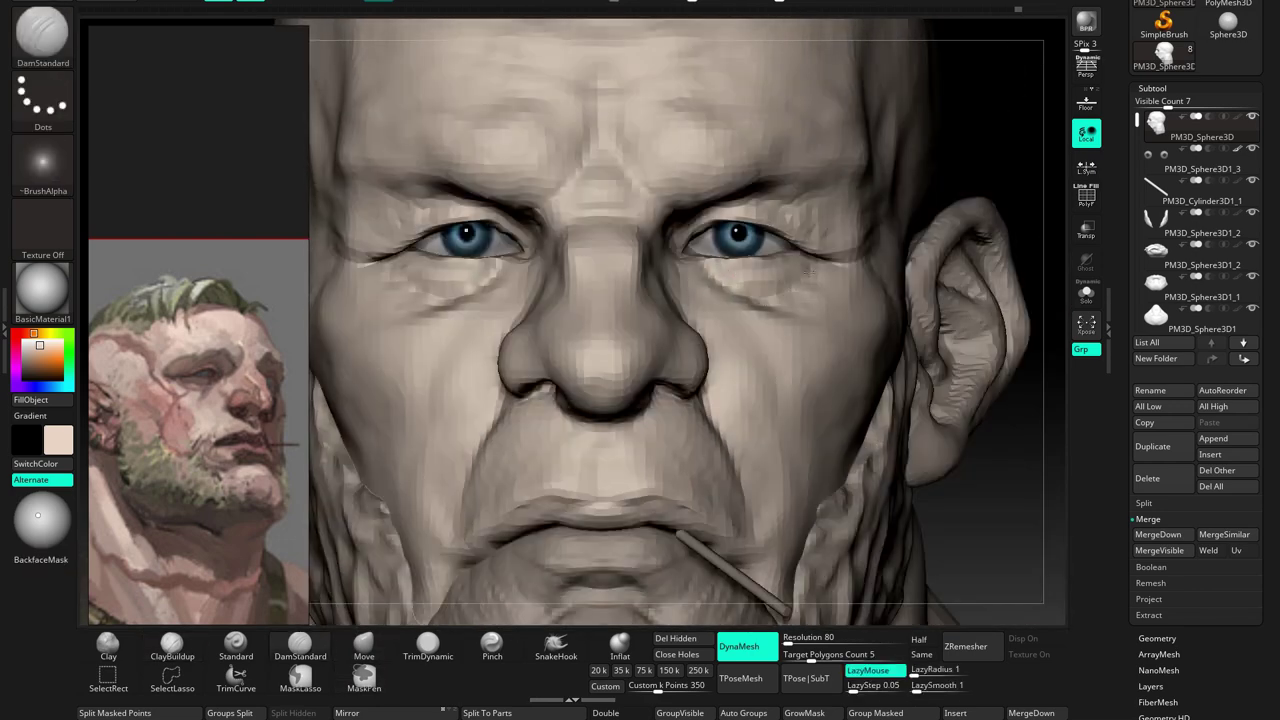
Reshape the flesh around the nose and lids with Move and ClayBuildup
{"action": "mouse_move", "coordinate": [738, 372]}
{"action": "right_mouse_down"}
{"action": "mouse_move", "coordinate": [681, 264]}
{"action": "mouse_move", "coordinate": [700, 245]}
{"action": "mouse_move", "coordinate": [692, 224]}
{"action": "mouse_move", "coordinate": [706, 293]}
{"action": "right_mouse_up"}
{"action": "key", "text": "b"}
{"action": "key", "text": "m"}
{"action": "key", "text": "v"}
{"action": "key", "text": "f"}
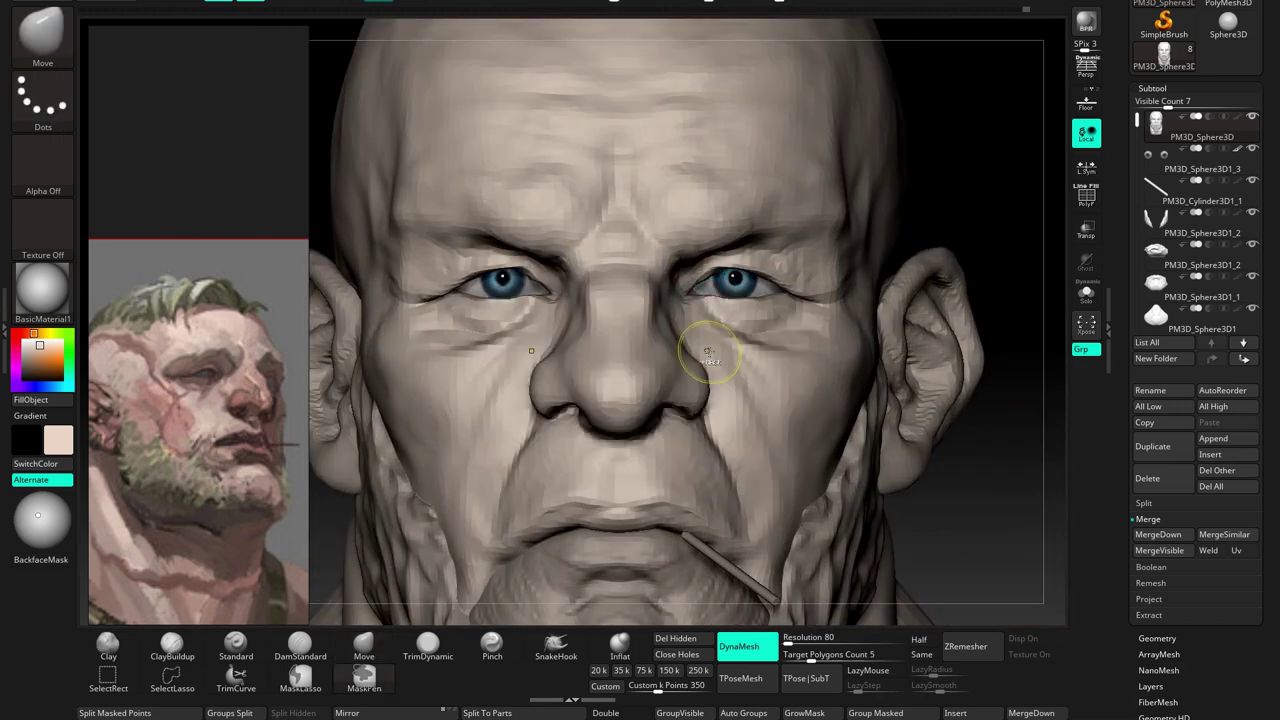
{"action": "key", "text": "f"}
{"action": "mouse_move", "coordinate": [708, 352]}
{"action": "right_mouse_down"}
{"action": "mouse_move", "coordinate": [697, 300]}
{"action": "mouse_move", "coordinate": [679, 321]}
{"action": "right_mouse_up"}
{"action": "key", "text": "b"}
{"action": "key", "text": "c"}
{"action": "key", "text": "b"}
Finish the heavier lids and brow folds into a deep-set scowl, reviewing from the front
{"action": "key", "text": "space"}
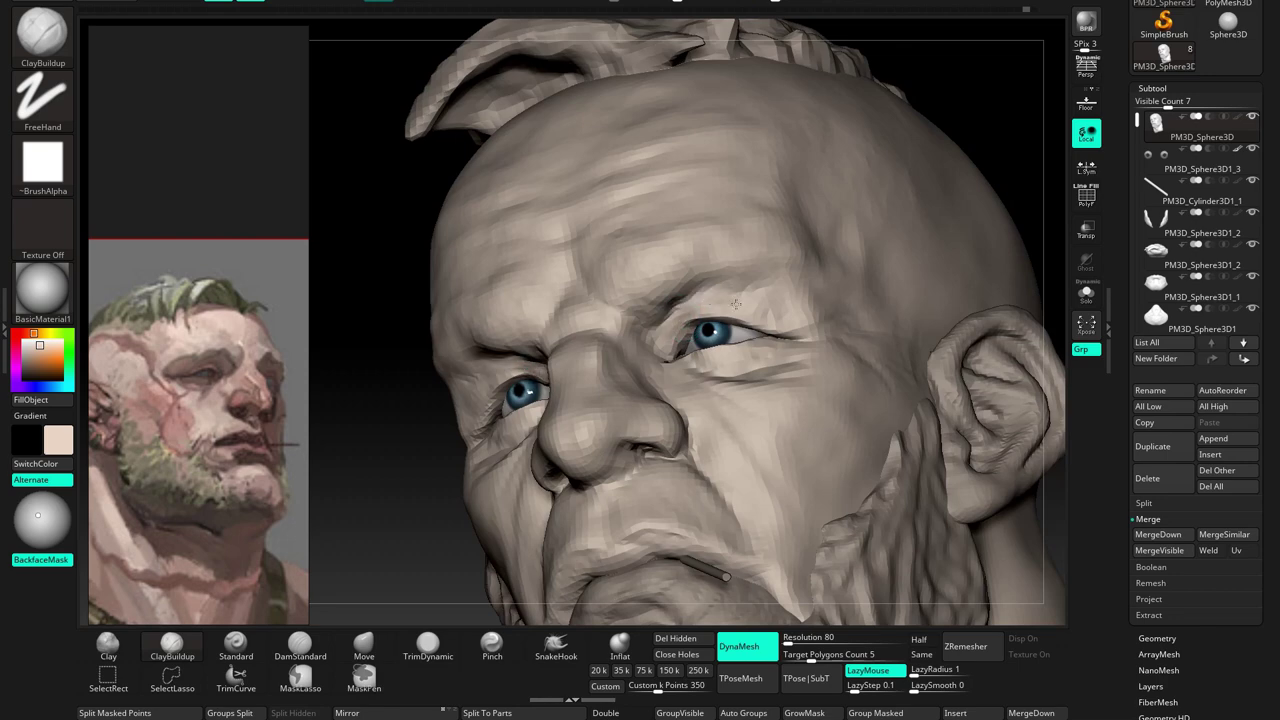
{"action": "mouse_move", "coordinate": [735, 303]}
{"action": "right_mouse_down", "text": "shift"}
{"action": "mouse_move", "coordinate": [757, 300]}
{"action": "mouse_move", "coordinate": [720, 300]}
{"action": "mouse_move", "coordinate": [675, 335]}
{"action": "right_mouse_up", "text": "shift"}
{"action": "key", "text": "f"}
{"action": "key", "text": "space"}
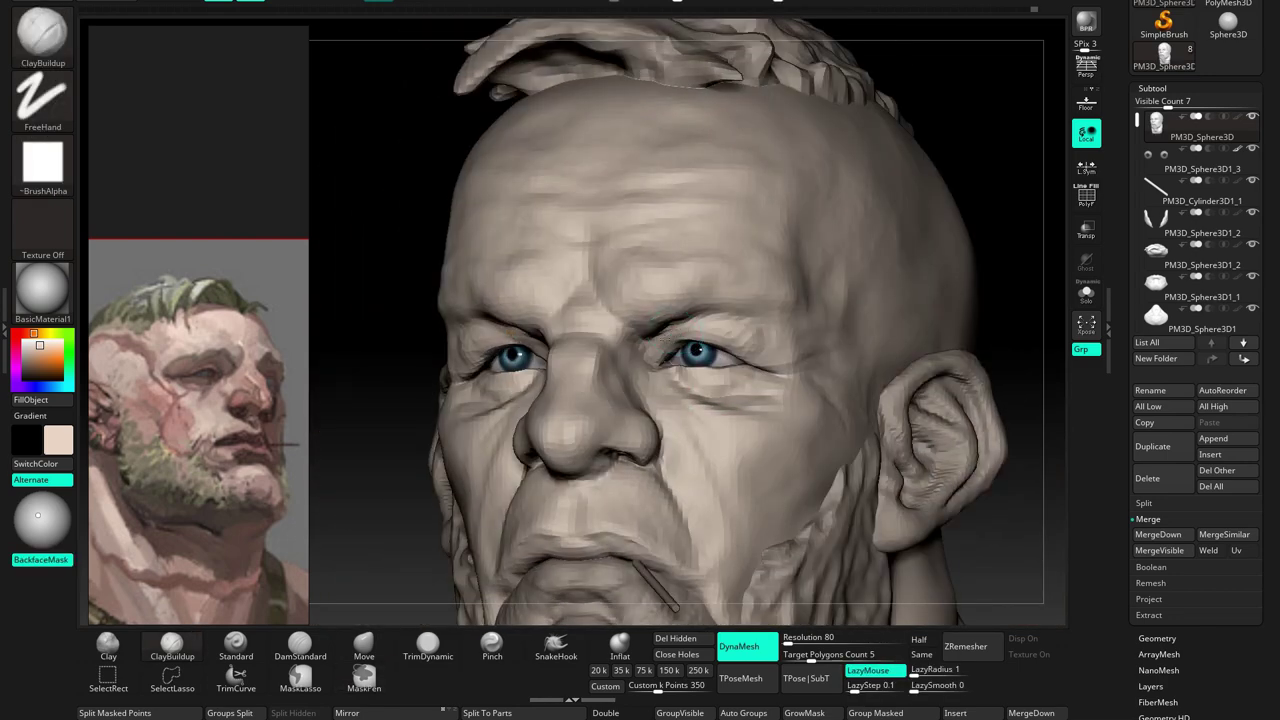
{"action": "key", "text": "f"}
{"action": "mouse_move", "coordinate": [764, 336]}
{"action": "right_mouse_down"}
{"action": "mouse_move", "coordinate": [720, 320]}
{"action": "mouse_move", "coordinate": [660, 400]}
{"action": "right_mouse_up"}
{"action": "key", "text": "space"}
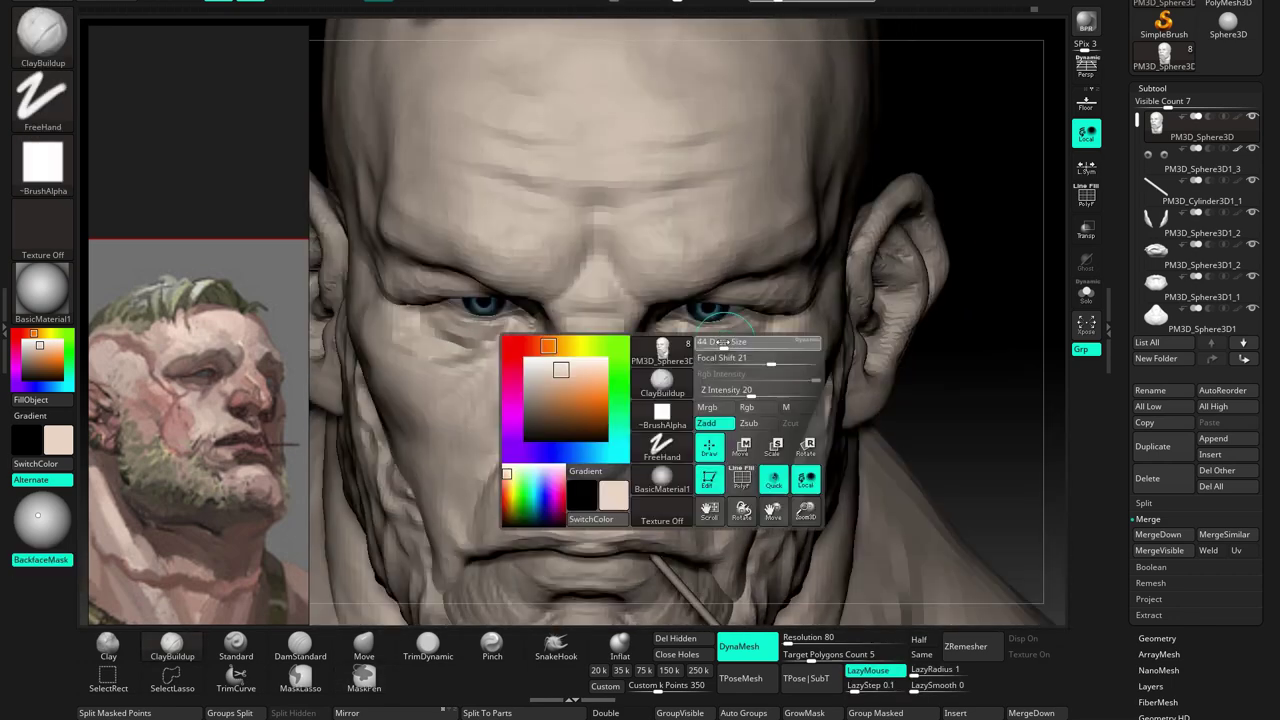
Select the earring subtool and pull both ring earrings lower with an enlarged Move brush
{"action": "mouse_move", "coordinate": [748, 330]}
{"action": "right_mouse_down", "text": "alt"}
{"action": "mouse_move", "coordinate": [748, 310]}
{"action": "mouse_move", "coordinate": [716, 403]}
{"action": "right_mouse_up", "text": "alt"}
{"action": "key", "text": "f"}
{"action": "key", "text": "f"}
{"action": "key", "text": "f"}
{"action": "left_click", "coordinate": [764, 392], "text": "alt"}
{"action": "key", "text": "b"}
{"action": "key", "text": "m"}
{"action": "key", "text": "v"}
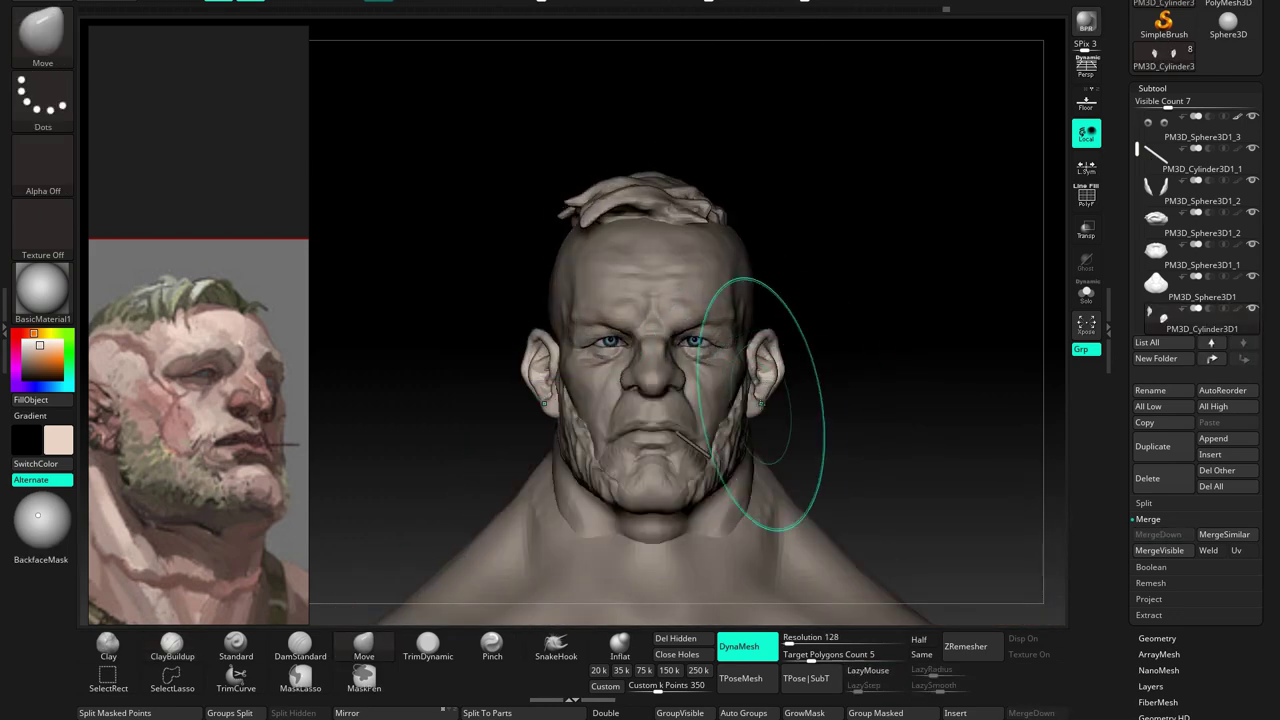
{"action": "left_click_drag", "start_coordinate": [767, 347], "coordinate": [764, 381]}
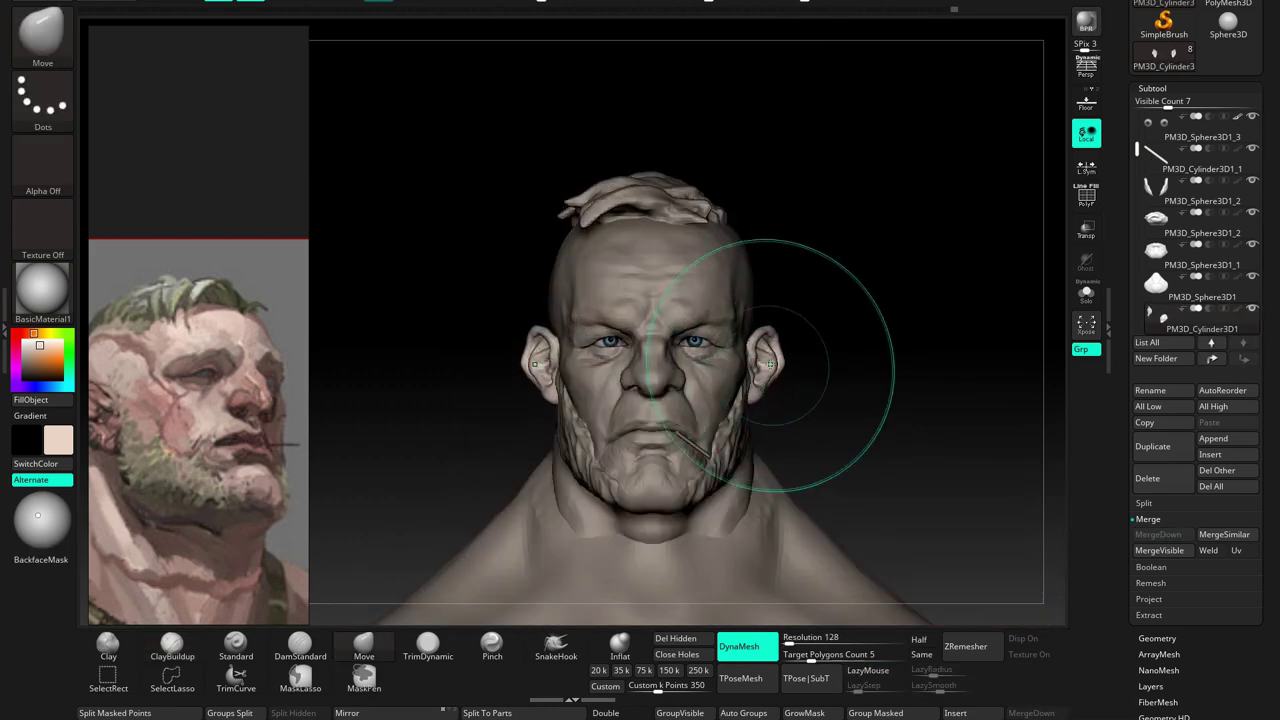
Reselect the head subtool and orbit around to inspect the ears from behind
{"action": "right_click_drag", "start_coordinate": [773, 366], "coordinate": [812, 318]}
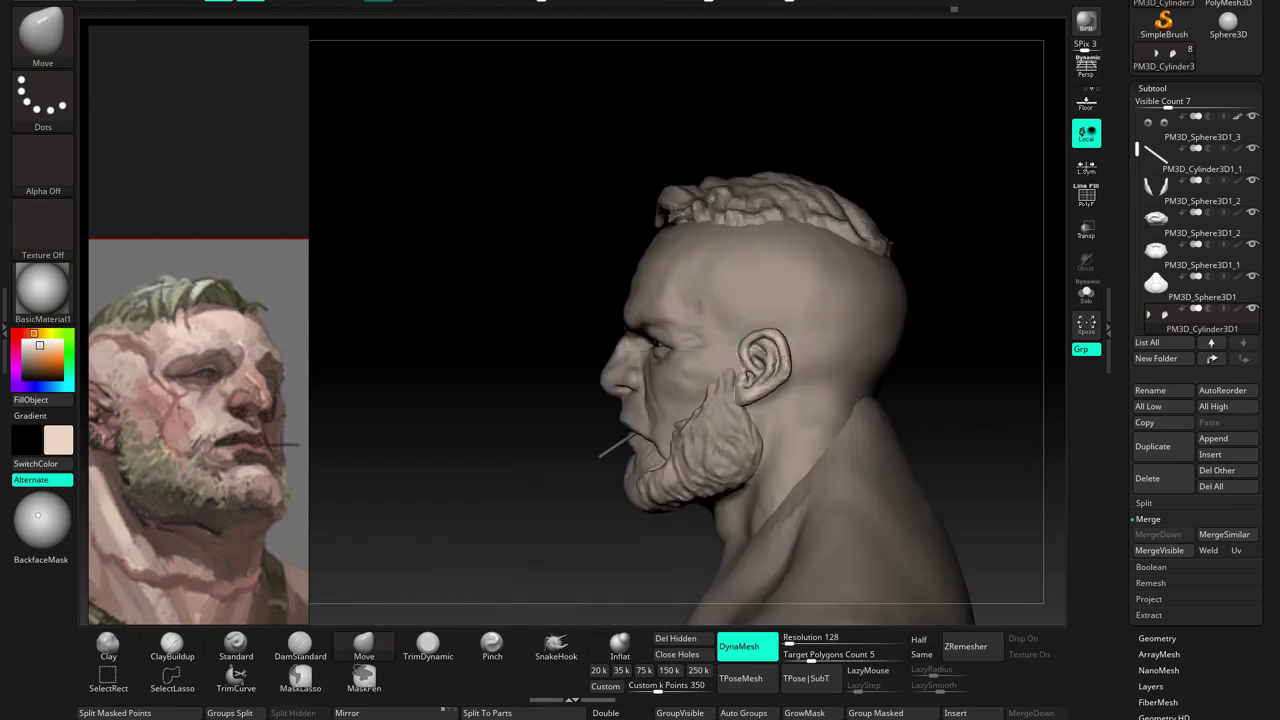
{"action": "right_click_drag", "start_coordinate": [768, 360], "coordinate": [786, 420], "text": "shift"}
{"action": "left_click", "coordinate": [634, 286], "text": "alt"}
{"action": "mouse_move", "coordinate": [634, 286]}
{"action": "right_mouse_down"}
{"action": "mouse_move", "coordinate": [626, 368]}
{"action": "mouse_move", "coordinate": [658, 346]}
{"action": "right_mouse_up"}
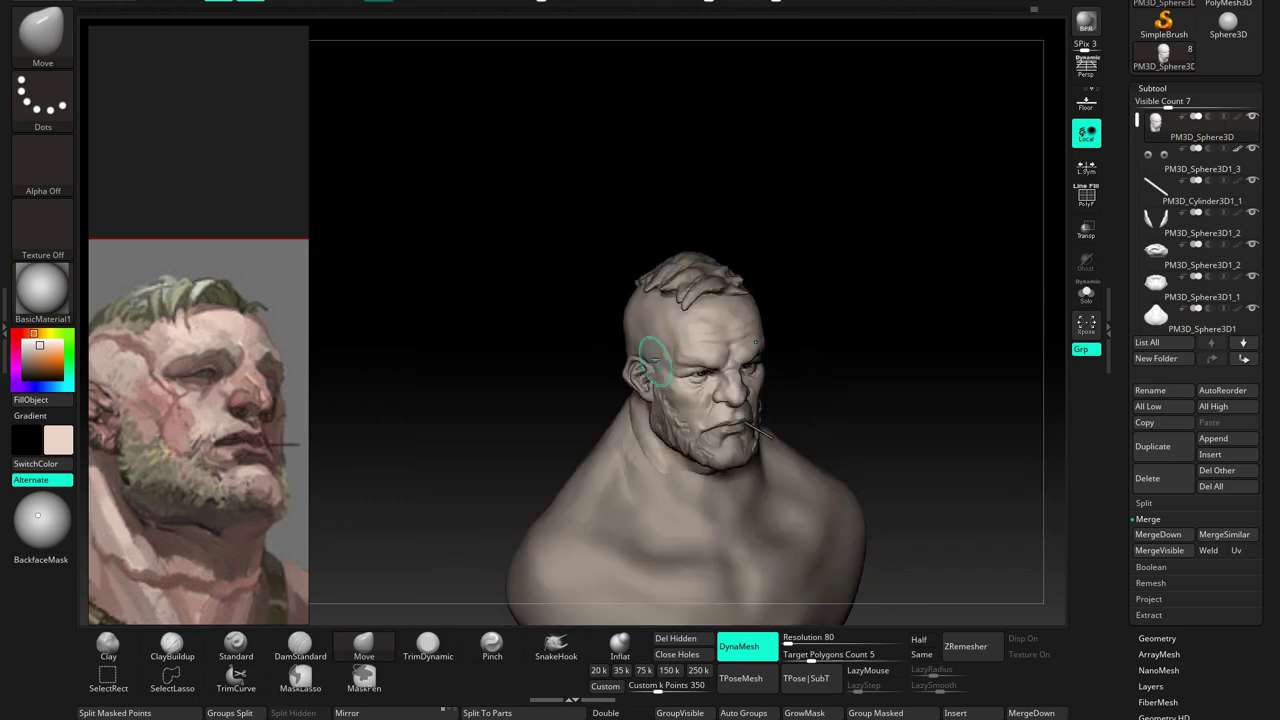
{"action": "right_click_drag", "start_coordinate": [646, 368], "coordinate": [681, 389]}
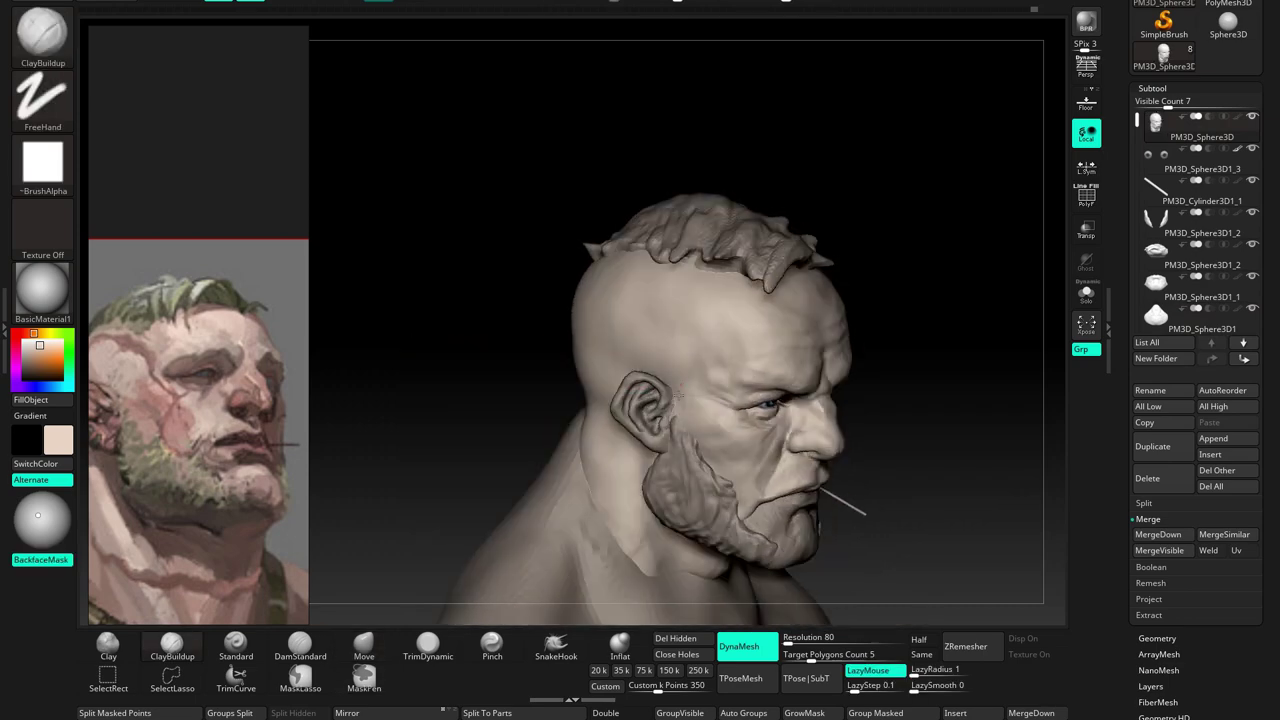
{"action": "mouse_move", "coordinate": [616, 358]}
{"action": "right_mouse_down"}
{"action": "mouse_move", "coordinate": [600, 406]}
{"action": "mouse_move", "coordinate": [627, 448]}
{"action": "mouse_move", "coordinate": [894, 358]}
{"action": "mouse_move", "coordinate": [930, 360]}
{"action": "mouse_move", "coordinate": [870, 362]}
{"action": "right_mouse_up"}
{"action": "key", "text": "space"}
{"action": "mouse_move", "coordinate": [798, 314]}
{"action": "right_mouse_down"}
{"action": "mouse_move", "coordinate": [857, 337]}
{"action": "mouse_move", "coordinate": [763, 325]}
{"action": "mouse_move", "coordinate": [826, 386]}
{"action": "mouse_move", "coordinate": [800, 363]}
{"action": "mouse_move", "coordinate": [807, 403]}
{"action": "right_mouse_up"}
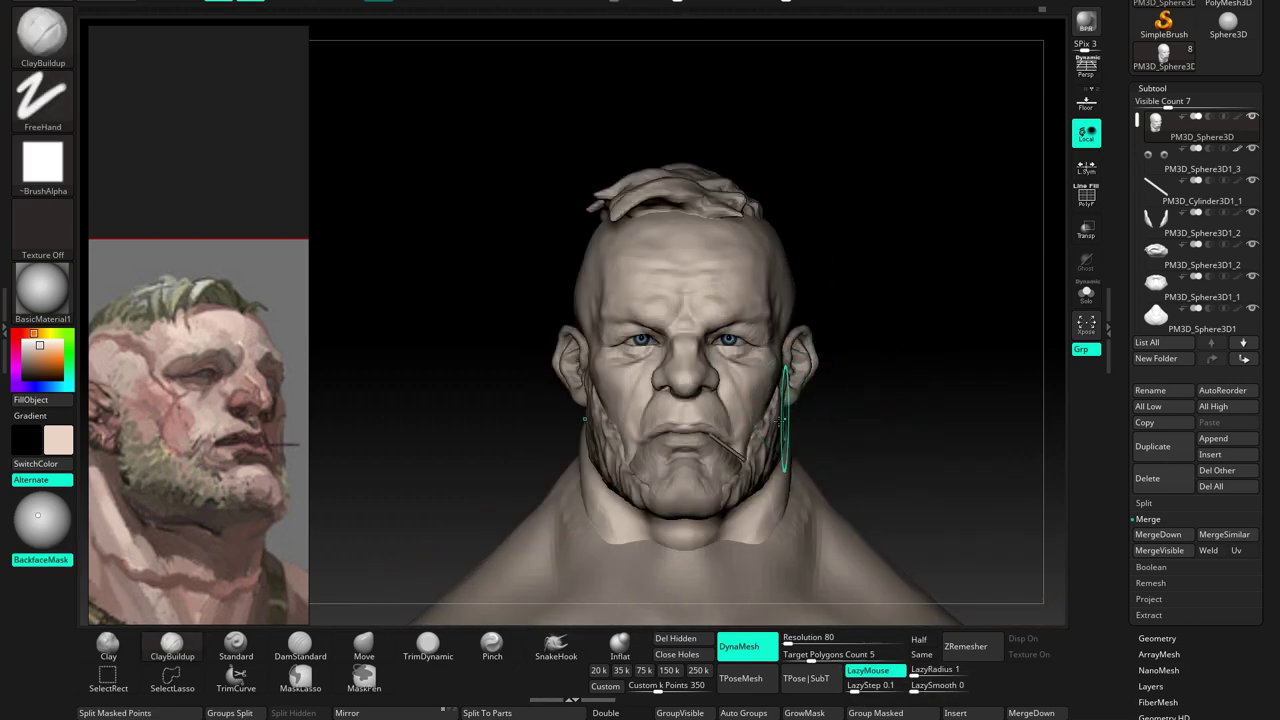
Recheck the earring piece from the side, then launch Tool > Import
{"action": "left_click", "coordinate": [364, 645]}
{"action": "mouse_move", "coordinate": [393, 615]}
{"action": "right_mouse_down", "text": "alt"}
{"action": "mouse_move", "coordinate": [737, 395]}
{"action": "mouse_move", "coordinate": [593, 421]}
{"action": "right_mouse_up", "text": "alt"}
{"action": "left_click", "coordinate": [570, 372], "text": "alt"}
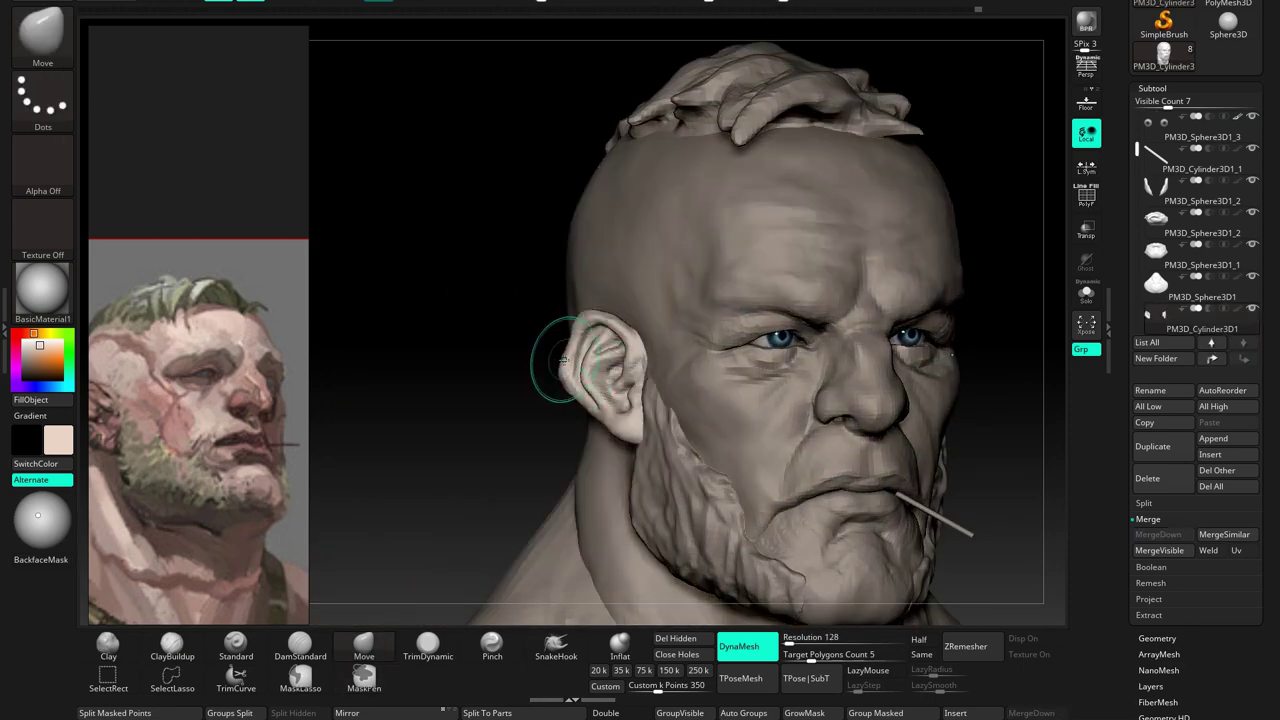
{"action": "left_click_drag", "start_coordinate": [560, 360], "coordinate": [733, 402]}
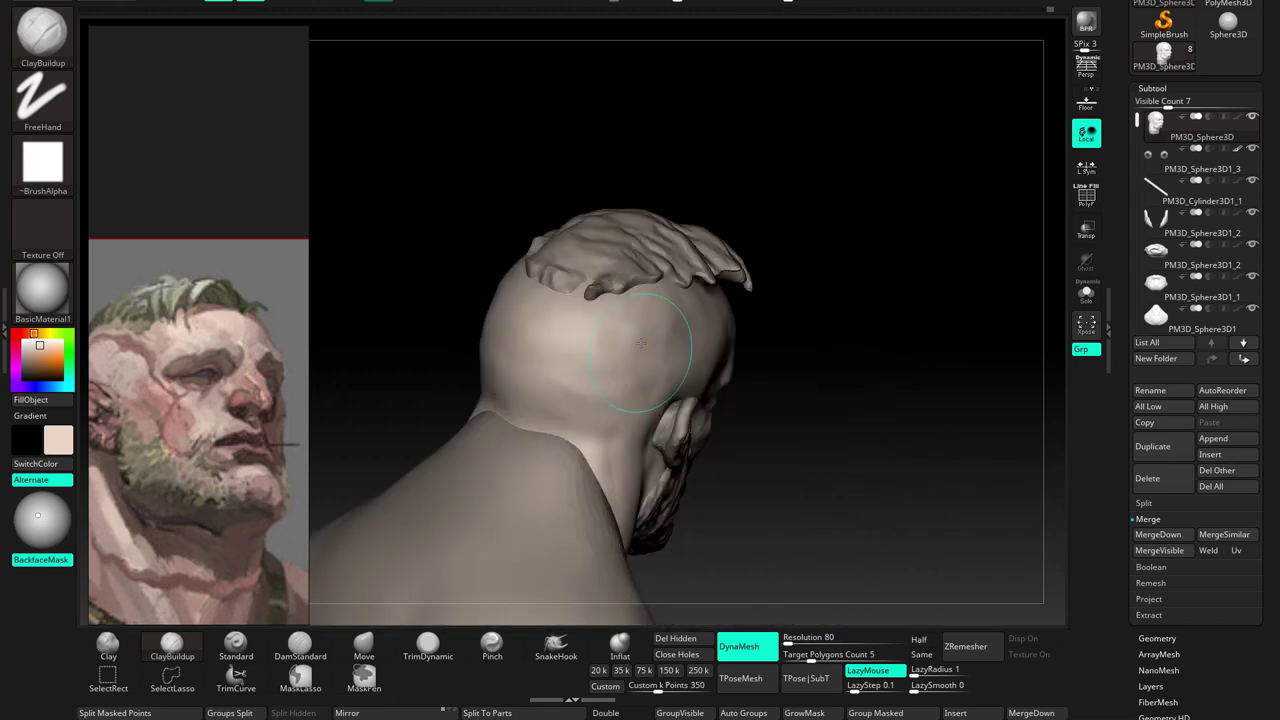
{"action": "left_click_drag", "start_coordinate": [627, 350], "coordinate": [643, 362]}
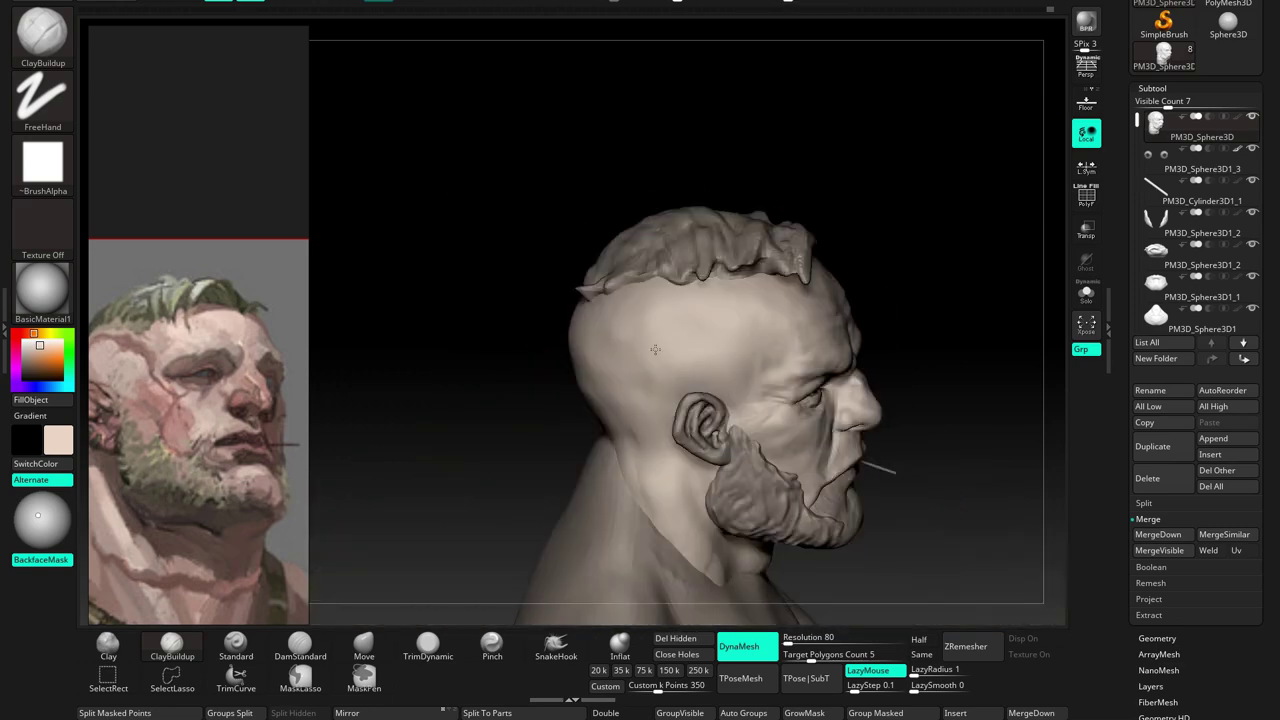
{"action": "scroll", "coordinate": [1200, 200], "scroll_direction": "up", "scroll_amount": 3}
{"action": "left_click", "coordinate": [1150, 15]}
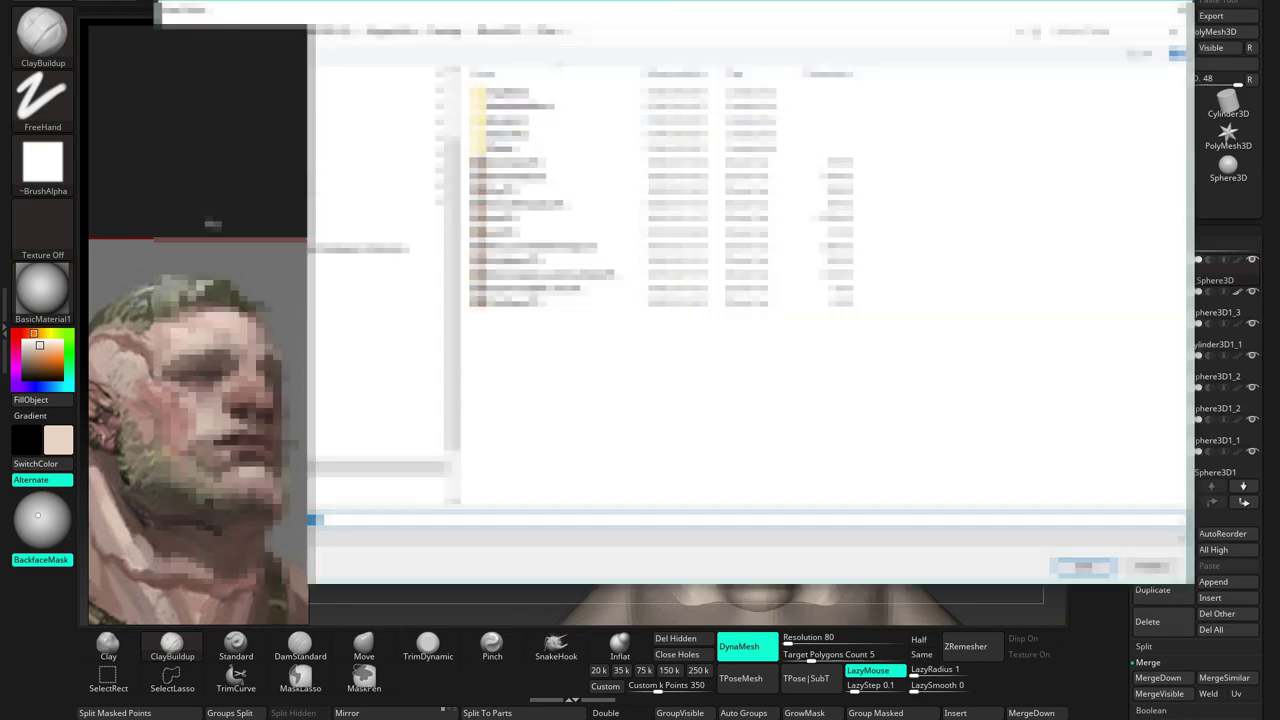
Browse another folder in the Import dialog, then cancel without loading anything
{"action": "left_click", "coordinate": [205, 483]}
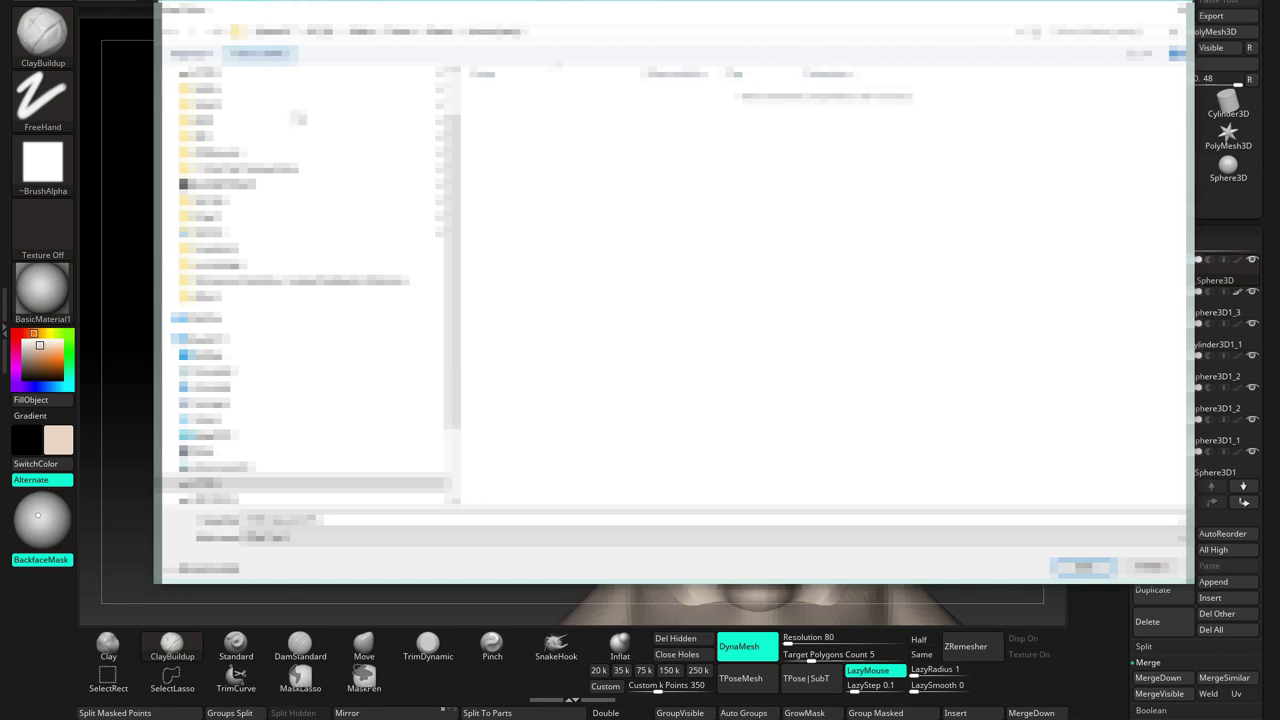
{"action": "left_click", "coordinate": [1085, 566]}
{"action": "mouse_move", "coordinate": [569, 286]}
{"action": "left_mouse_down"}
{"action": "mouse_move", "coordinate": [530, 362]}
{"action": "mouse_move", "coordinate": [622, 389]}
{"action": "mouse_move", "coordinate": [641, 488]}
{"action": "mouse_move", "coordinate": [653, 488]}
{"action": "left_mouse_up"}
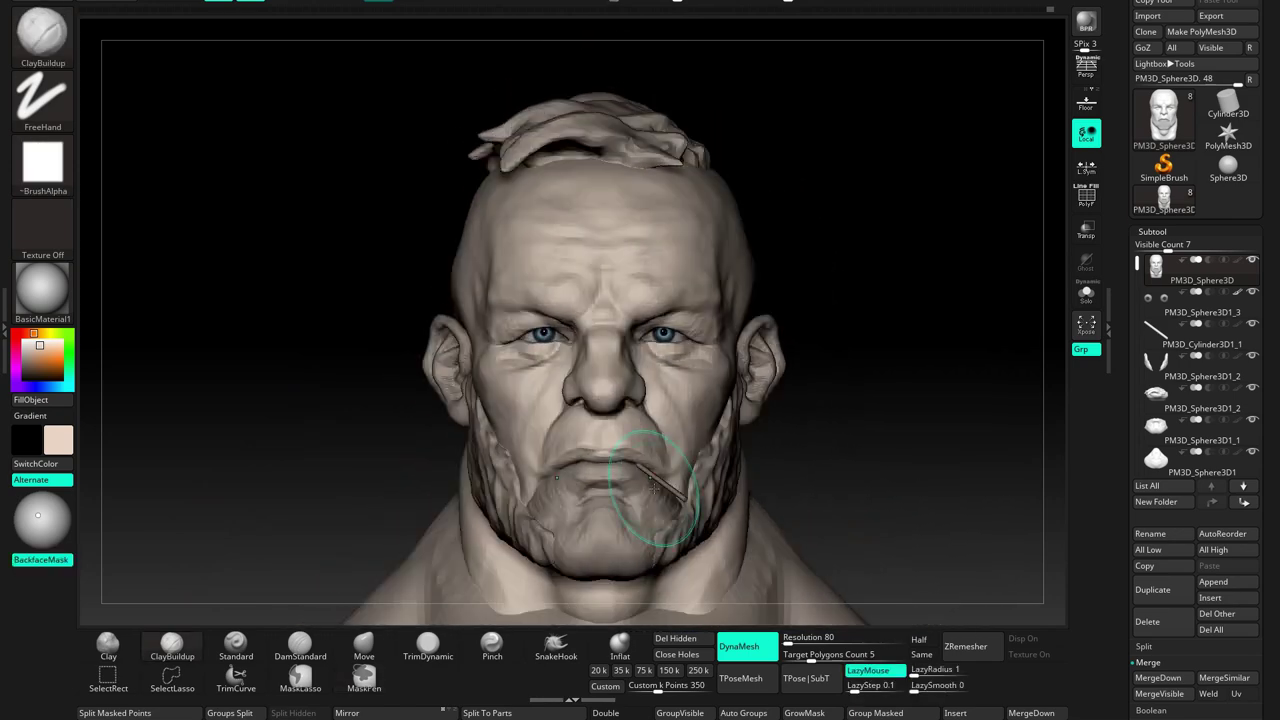
{"action": "mouse_move", "coordinate": [643, 404]}
{"action": "left_mouse_down"}
{"action": "mouse_move", "coordinate": [646, 424]}
{"action": "mouse_move", "coordinate": [678, 423]}
{"action": "left_mouse_up"}
Orbit the bust through profile, front and three-quarter views to review it
{"action": "left_click_drag", "start_coordinate": [587, 447], "coordinate": [514, 483]}
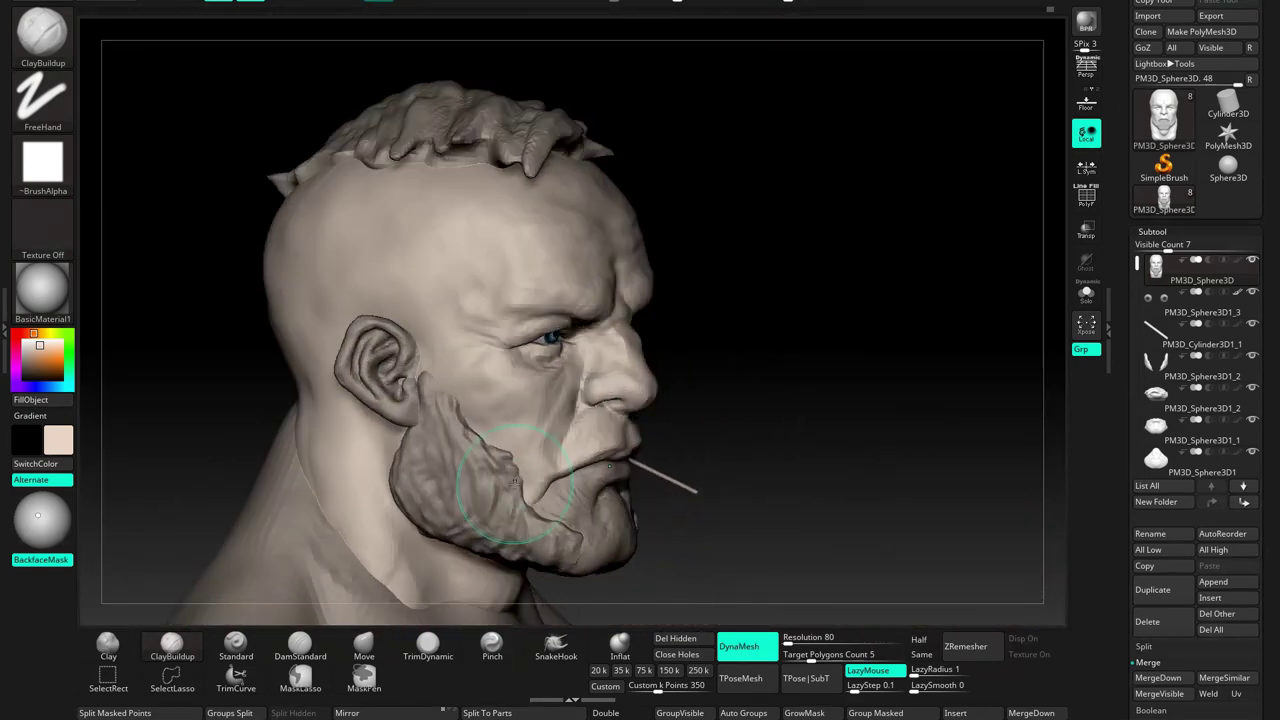
{"action": "left_click_drag", "start_coordinate": [324, 507], "coordinate": [316, 460]}
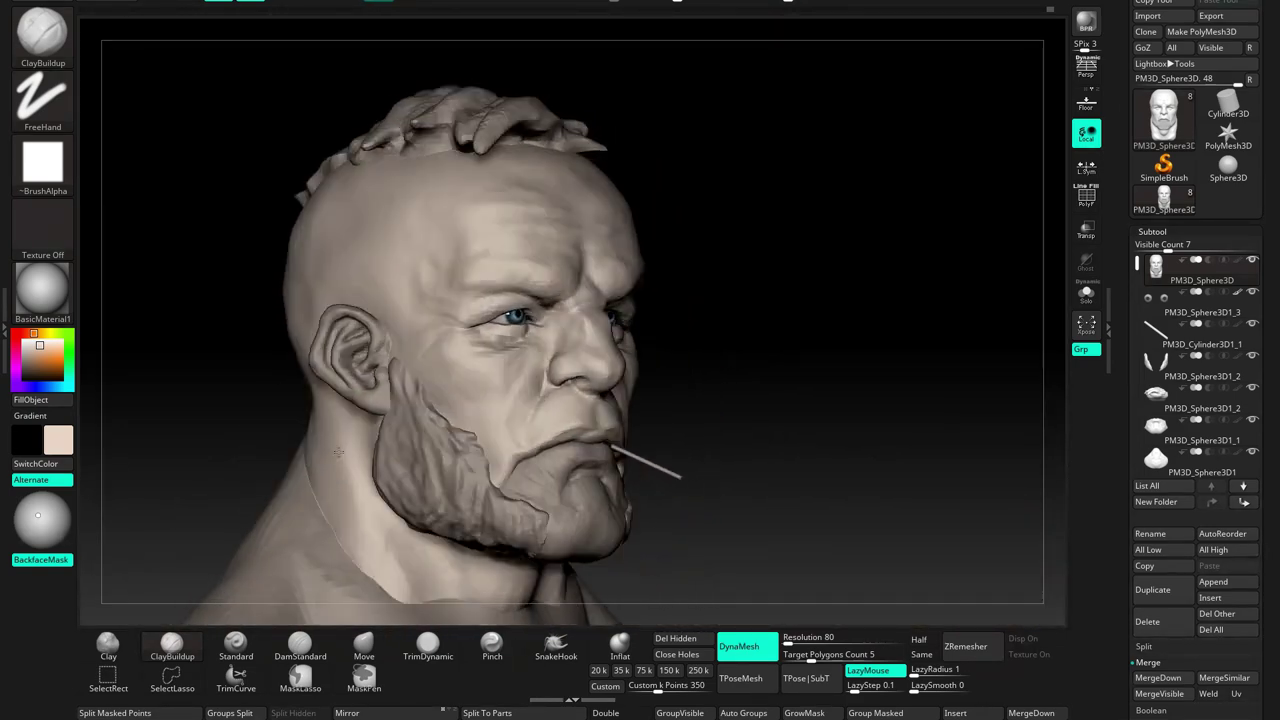
{"action": "mouse_move", "coordinate": [354, 521]}
{"action": "left_mouse_down"}
{"action": "mouse_move", "coordinate": [335, 505]}
{"action": "mouse_move", "coordinate": [358, 347]}
{"action": "mouse_move", "coordinate": [337, 372]}
{"action": "left_mouse_up"}
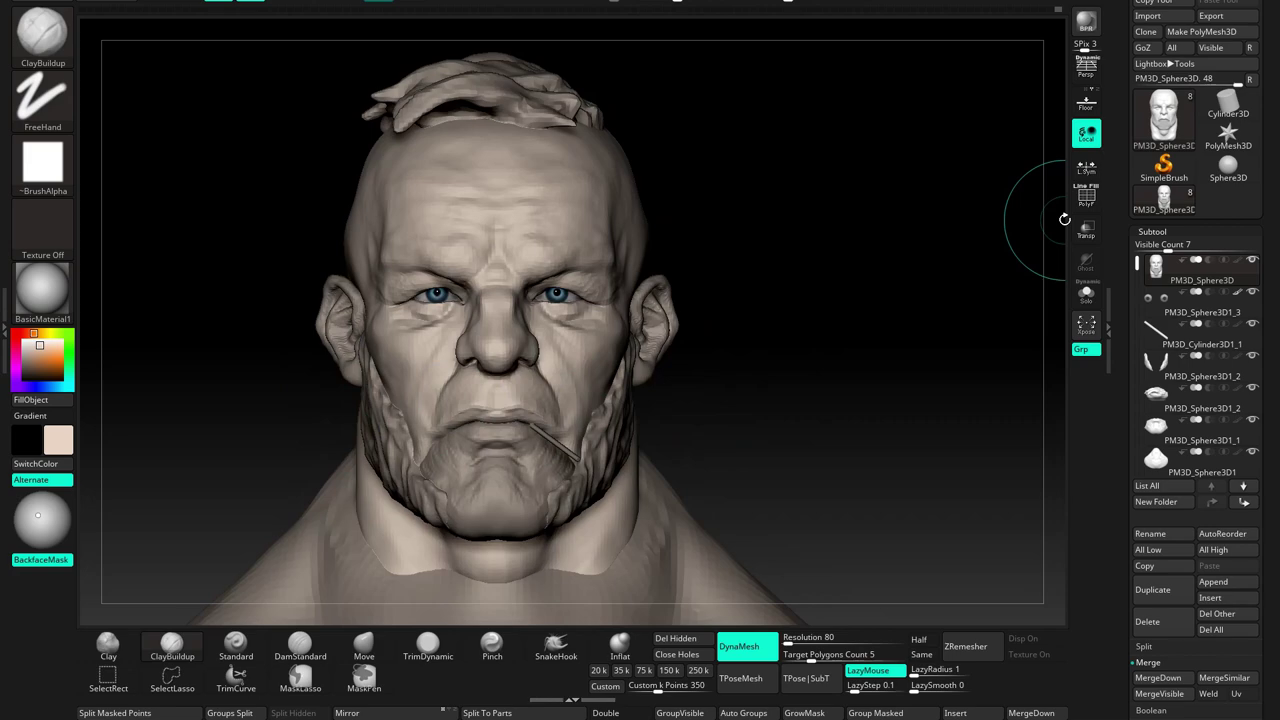
{"action": "mouse_move", "coordinate": [1020, 197]}
{"action": "left_mouse_down", "text": "alt"}
{"action": "mouse_move", "coordinate": [649, 320]}
{"action": "mouse_move", "coordinate": [803, 314]}
{"action": "left_mouse_up", "text": "alt"}
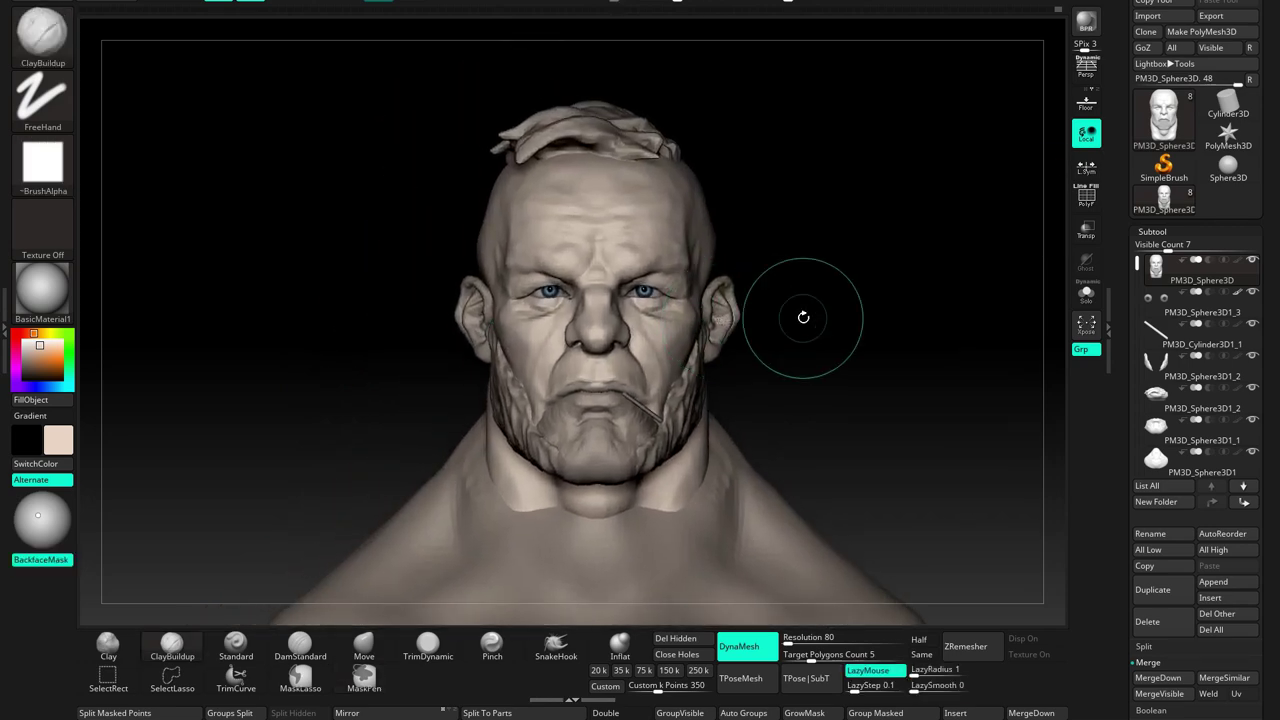
{"action": "left_click_drag", "start_coordinate": [691, 204], "coordinate": [387, 273]}
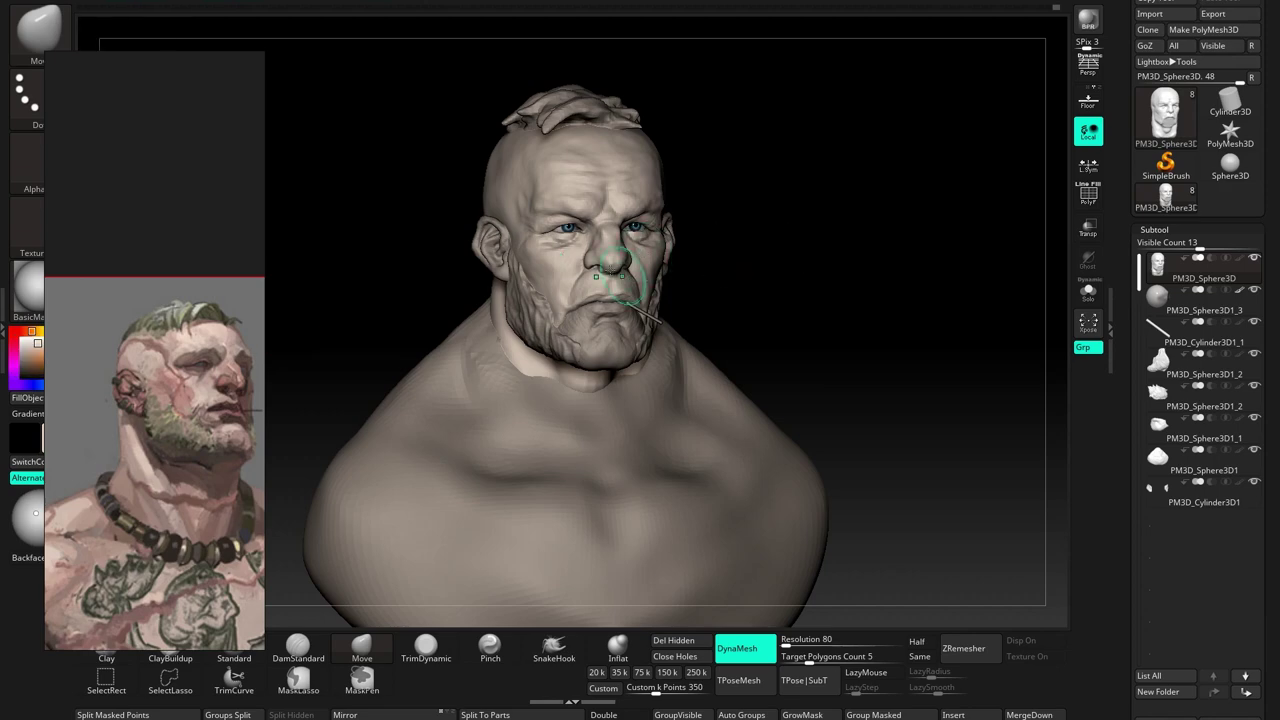
Turn the bust through profile, front and left-side views with ClayBuildup active
{"action": "left_click_drag", "start_coordinate": [490, 258], "coordinate": [514, 286]}
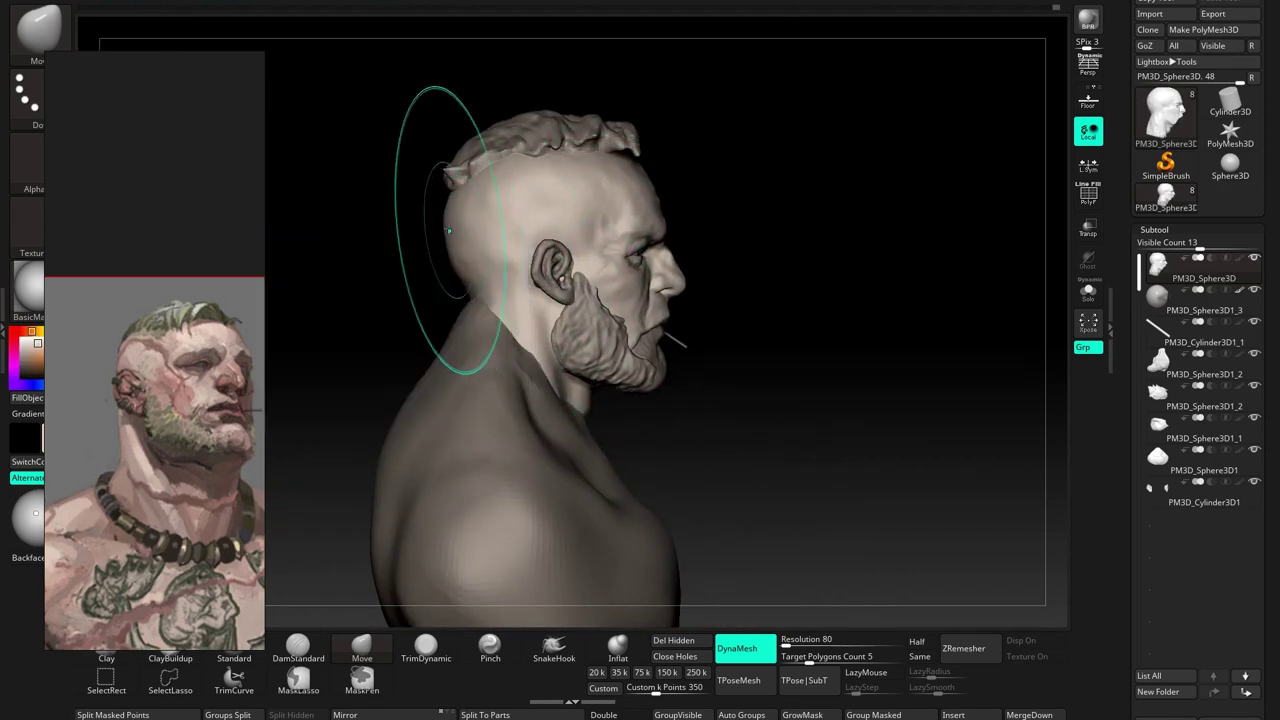
{"action": "left_click_drag", "start_coordinate": [474, 258], "coordinate": [520, 262]}
{"action": "mouse_move", "coordinate": [430, 288]}
{"action": "left_mouse_down"}
{"action": "mouse_move", "coordinate": [588, 322]}
{"action": "mouse_move", "coordinate": [624, 364]}
{"action": "left_mouse_up"}
{"action": "key", "text": "b"}
{"action": "key", "text": "c"}
{"action": "key", "text": "b"}
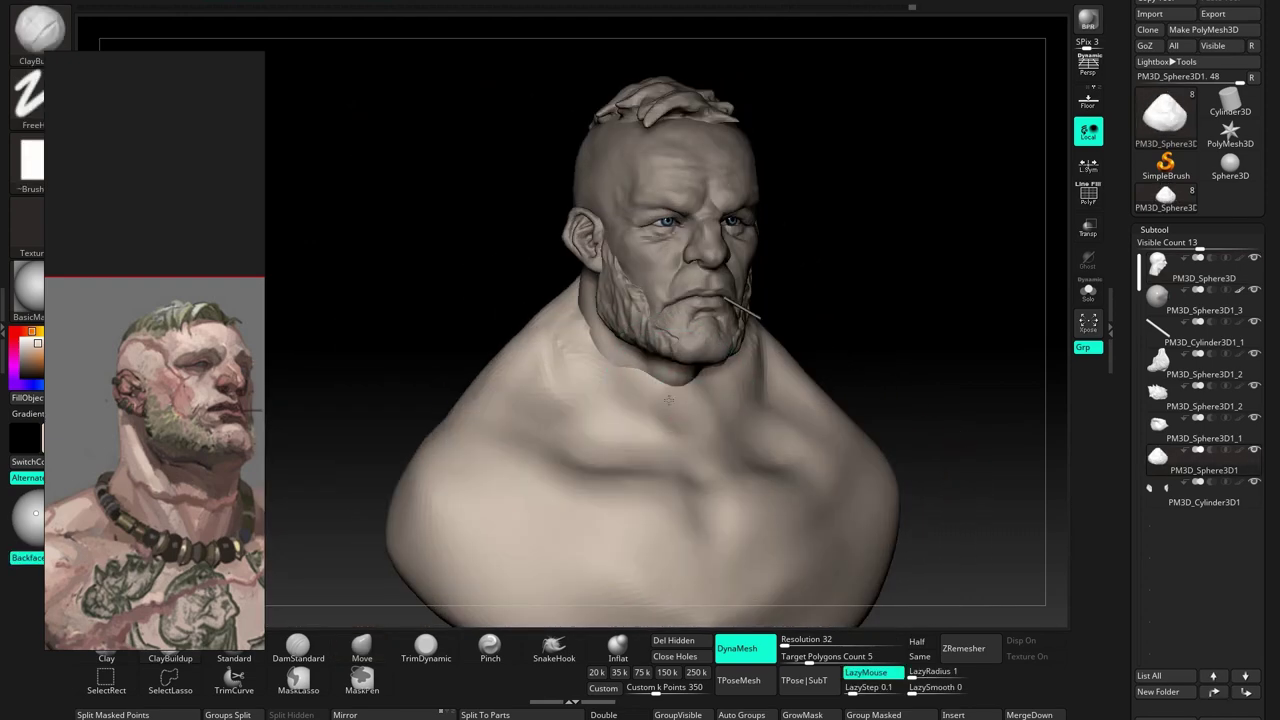
{"action": "mouse_move", "coordinate": [619, 410]}
{"action": "left_mouse_down"}
{"action": "mouse_move", "coordinate": [507, 293]}
{"action": "mouse_move", "coordinate": [440, 310]}
{"action": "mouse_move", "coordinate": [540, 330]}
{"action": "left_mouse_up"}
Select the beard subtool, pull it with Move, then undo back to the earlier shape
{"action": "left_click", "coordinate": [362, 648]}
{"action": "left_click", "coordinate": [590, 320], "text": "alt"}
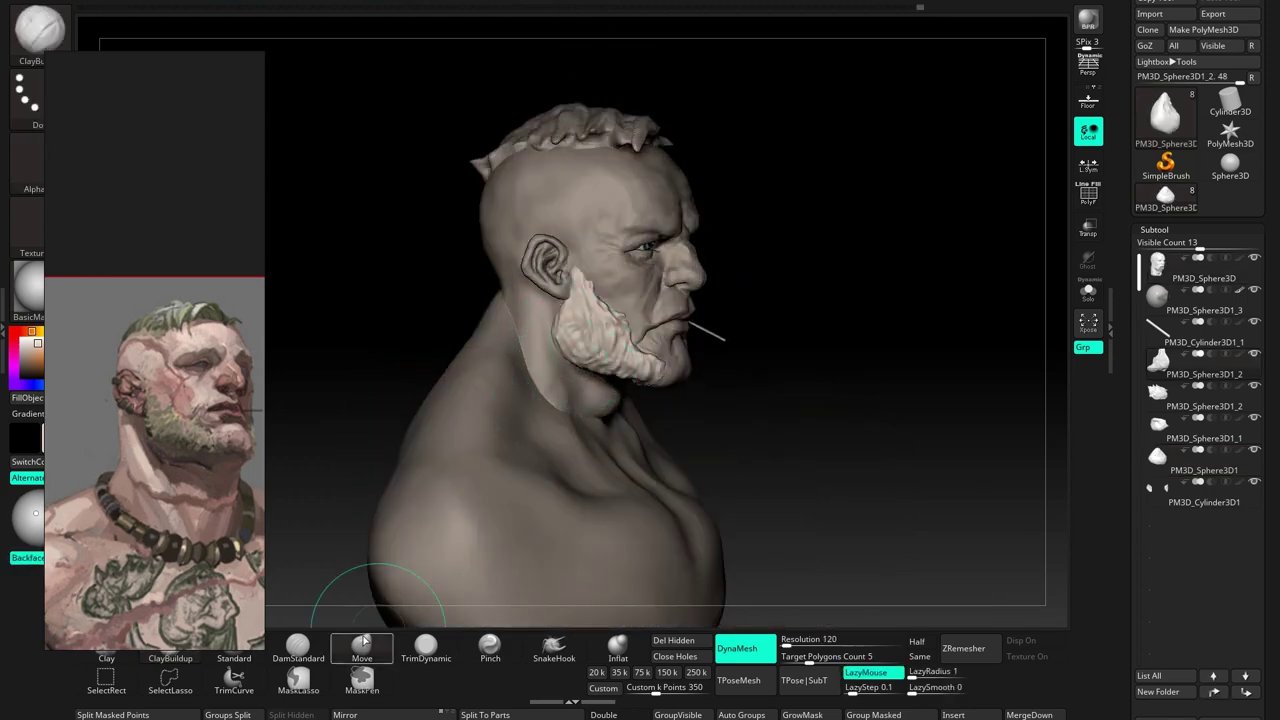
{"action": "key", "text": "ctrl+z"}
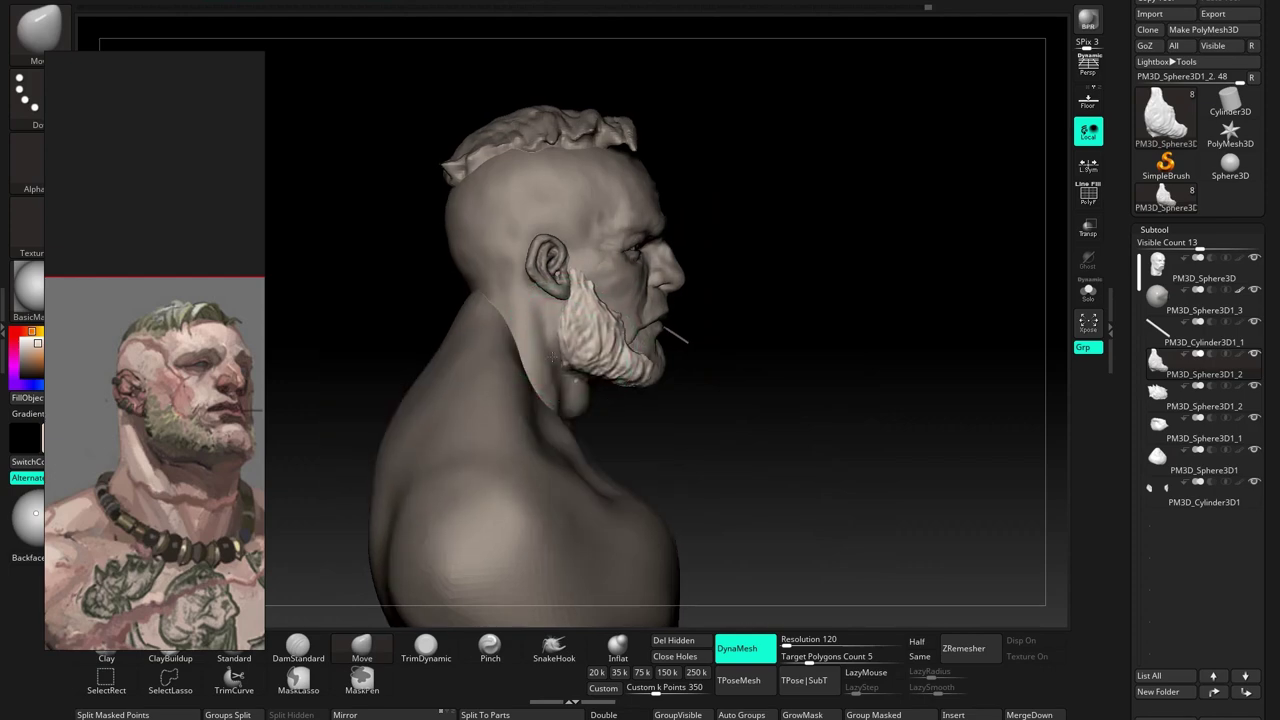
{"action": "left_click_drag", "start_coordinate": [553, 355], "coordinate": [706, 353]}
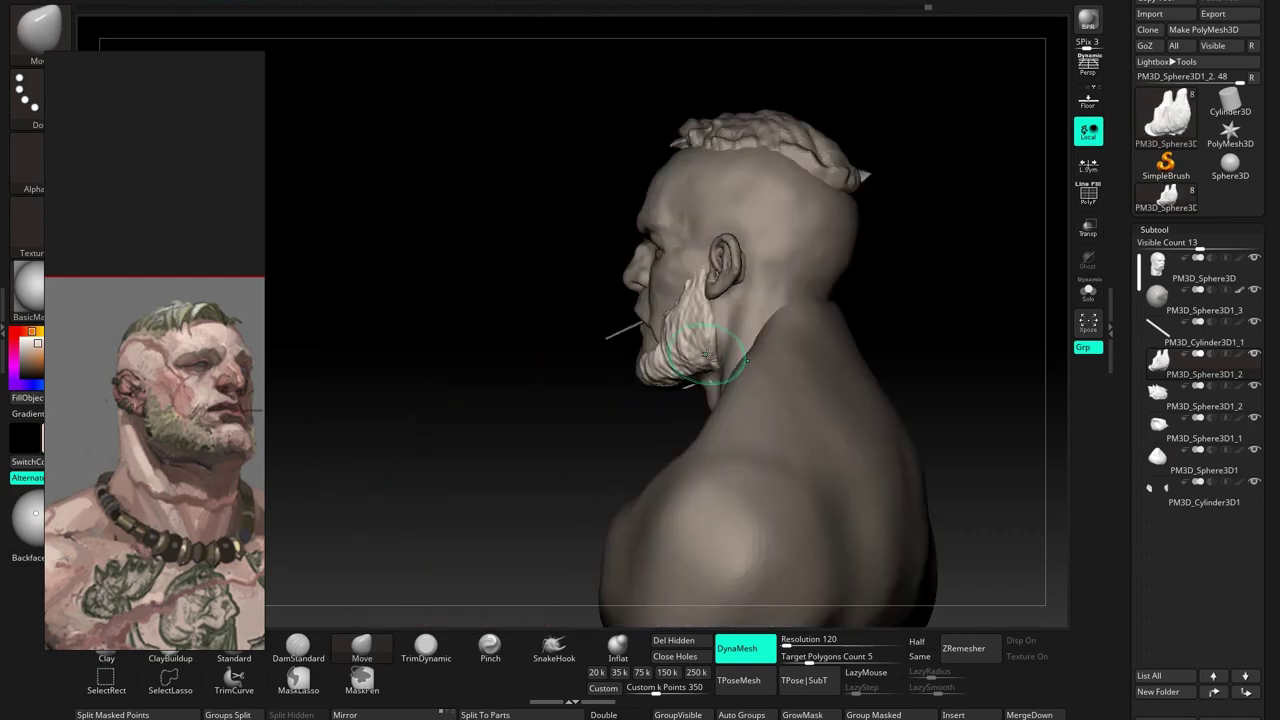
{"action": "left_click_drag", "start_coordinate": [690, 358], "coordinate": [620, 298]}
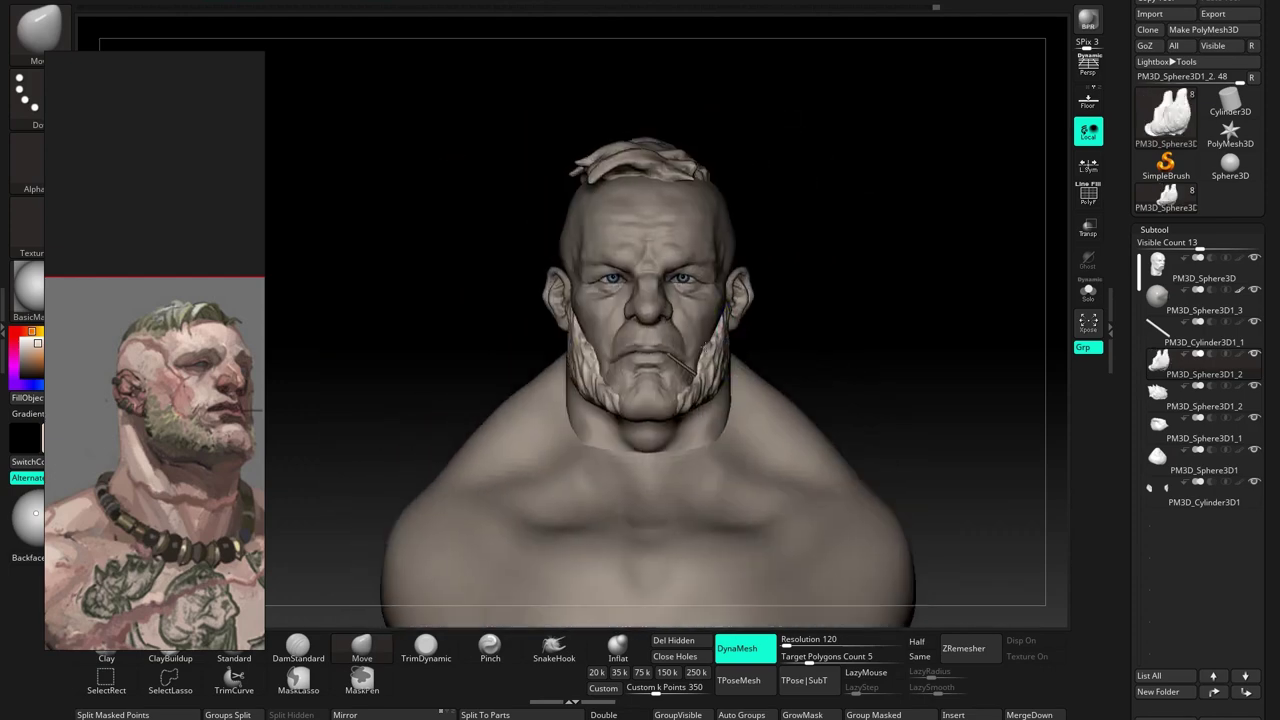
{"action": "key", "text": "ctrl+z"}
Check a close three-quarter view and turn on Solo to show the head alone
{"action": "mouse_move", "coordinate": [474, 345]}
{"action": "left_mouse_down"}
{"action": "mouse_move", "coordinate": [612, 262]}
{"action": "mouse_move", "coordinate": [788, 262]}
{"action": "left_mouse_up"}
{"action": "key", "text": "space"}
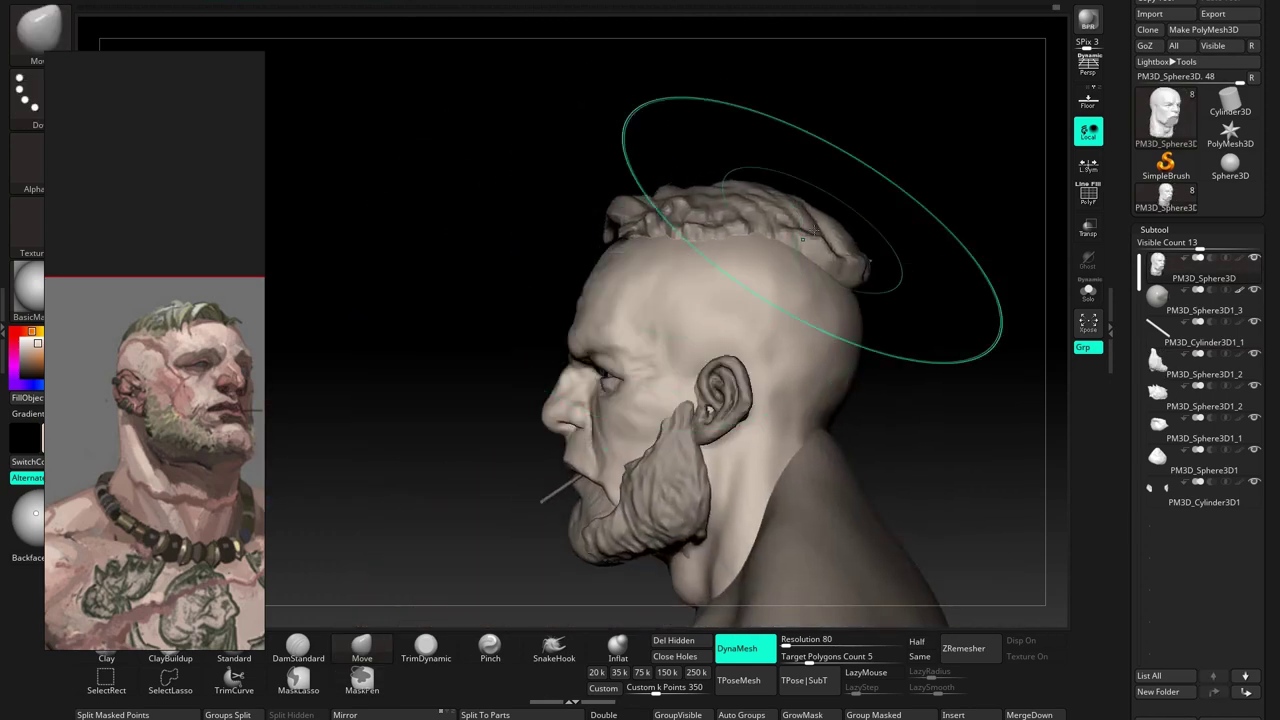
{"action": "key", "text": "ctrl+shift+s"}
Orbit the solo bald head from above, front and profile while smoothing the skull
{"action": "mouse_move", "coordinate": [713, 425]}
{"action": "left_mouse_down"}
{"action": "mouse_move", "coordinate": [713, 560]}
{"action": "mouse_move", "coordinate": [671, 390]}
{"action": "left_mouse_up"}
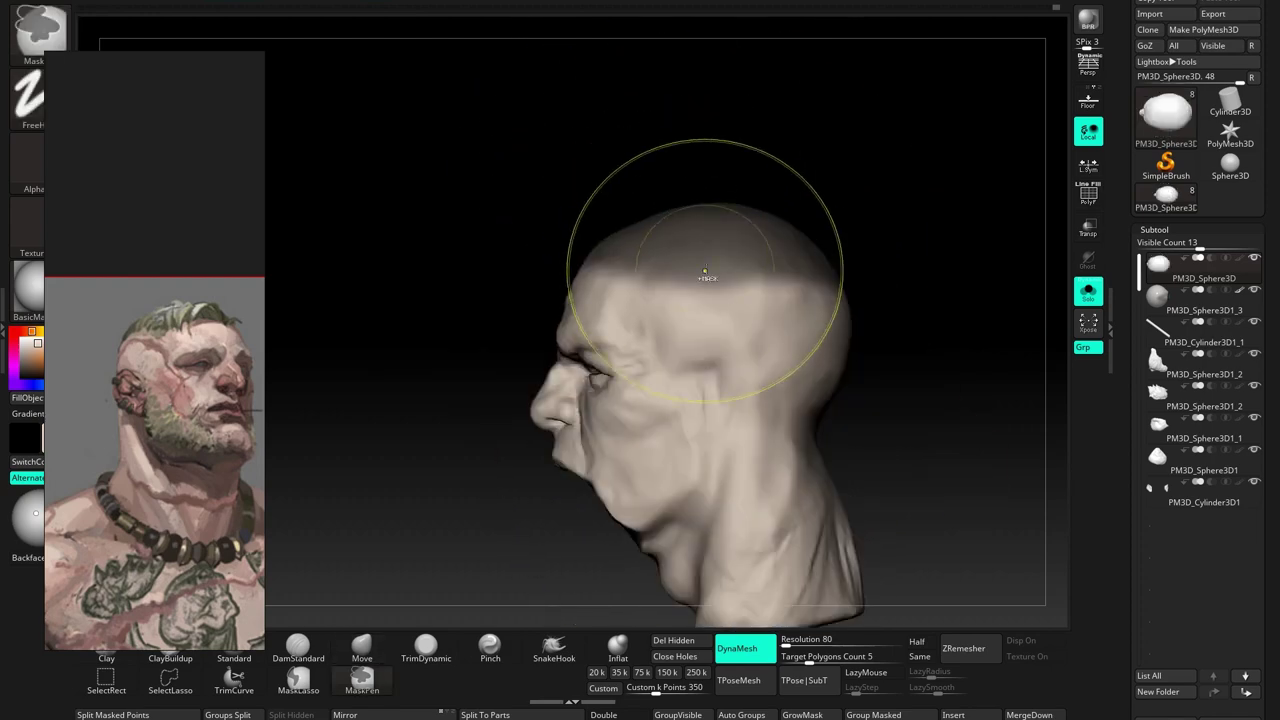
{"action": "left_click_drag", "start_coordinate": [676, 293], "coordinate": [500, 293]}
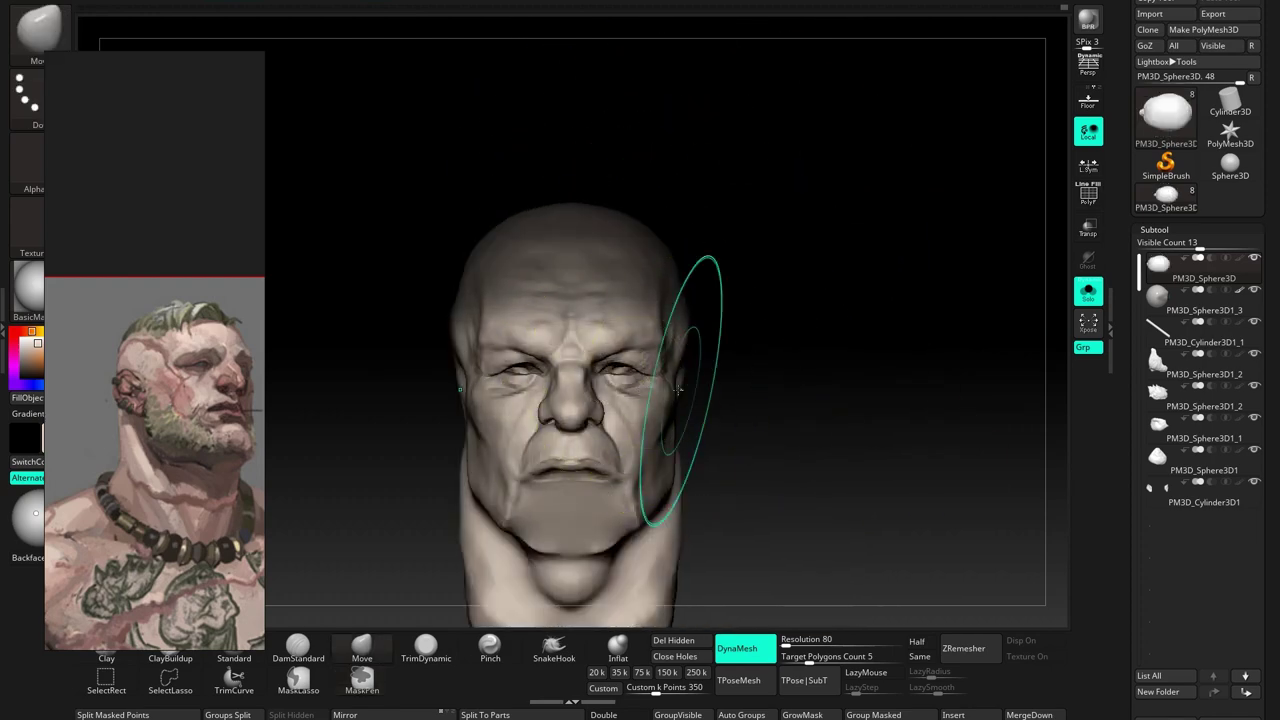
{"action": "left_click_drag", "start_coordinate": [667, 389], "coordinate": [728, 300]}
{"action": "key", "text": "space"}
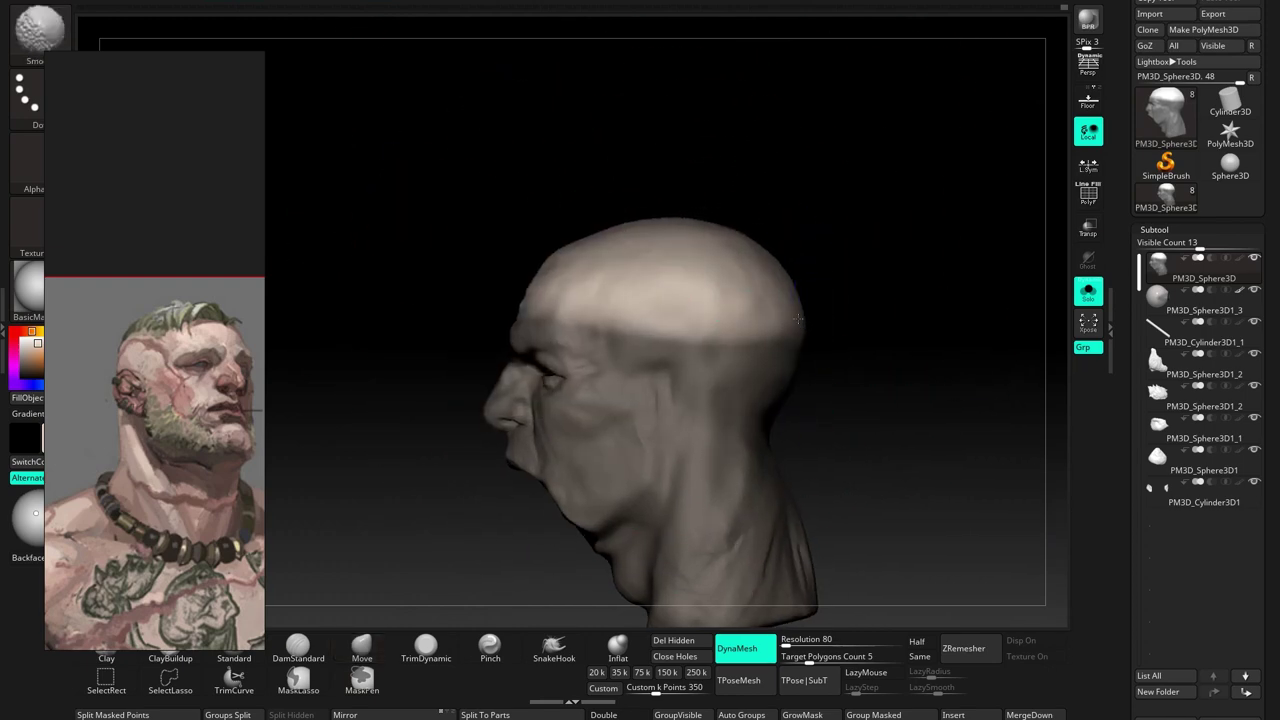
{"action": "mouse_move", "coordinate": [830, 355]}
{"action": "left_mouse_down"}
{"action": "mouse_move", "coordinate": [706, 263]}
{"action": "mouse_move", "coordinate": [736, 268]}
{"action": "left_mouse_up"}
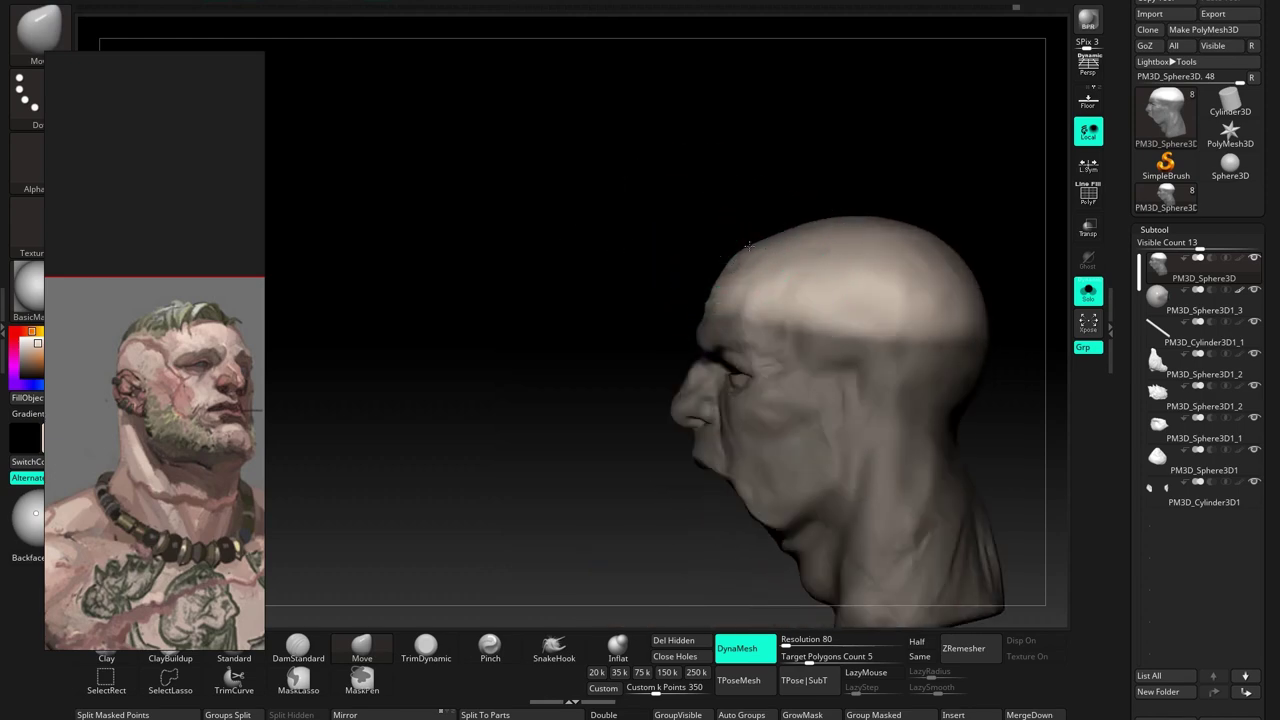
{"action": "mouse_move", "coordinate": [843, 224]}
{"action": "left_mouse_down"}
{"action": "mouse_move", "coordinate": [772, 298]}
{"action": "mouse_move", "coordinate": [686, 265]}
{"action": "left_mouse_up"}
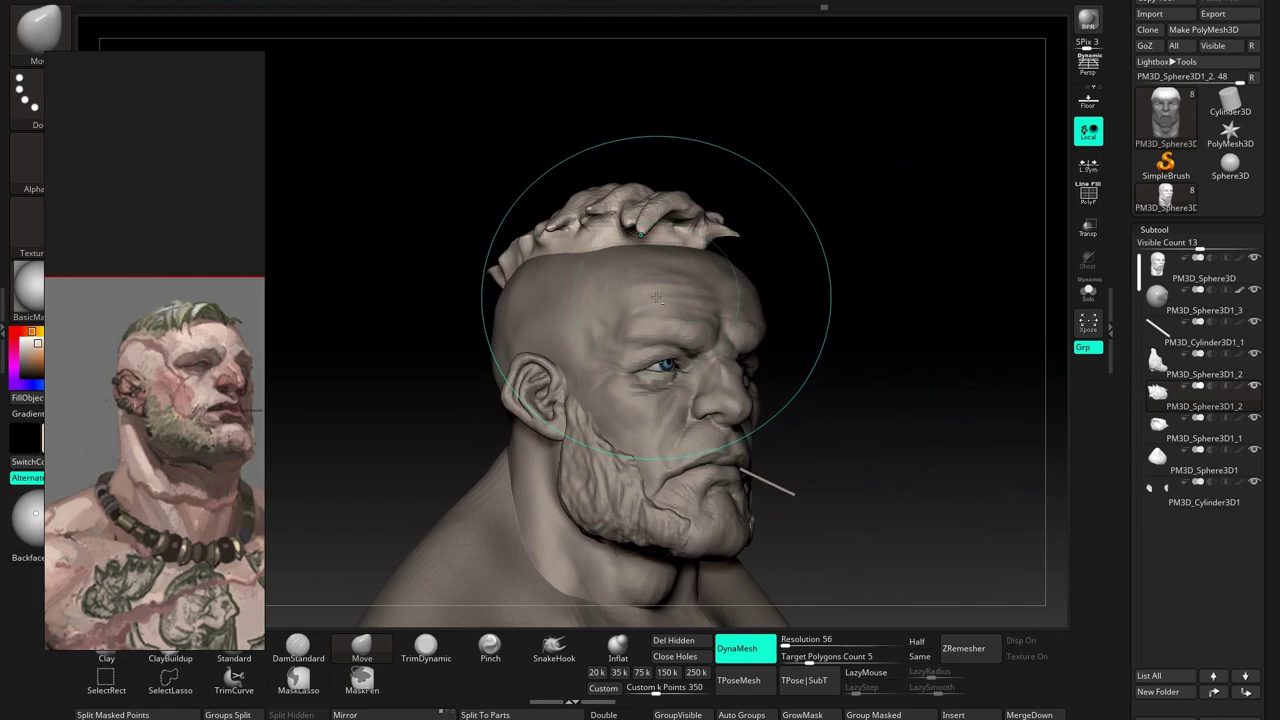
Orbit all around the head, including the back, adjusting quick brush settings
{"action": "key", "text": "space"}
{"action": "mouse_move", "coordinate": [662, 298]}
{"action": "left_mouse_down"}
{"action": "mouse_move", "coordinate": [690, 330]}
{"action": "mouse_move", "coordinate": [740, 280]}
{"action": "left_mouse_up"}
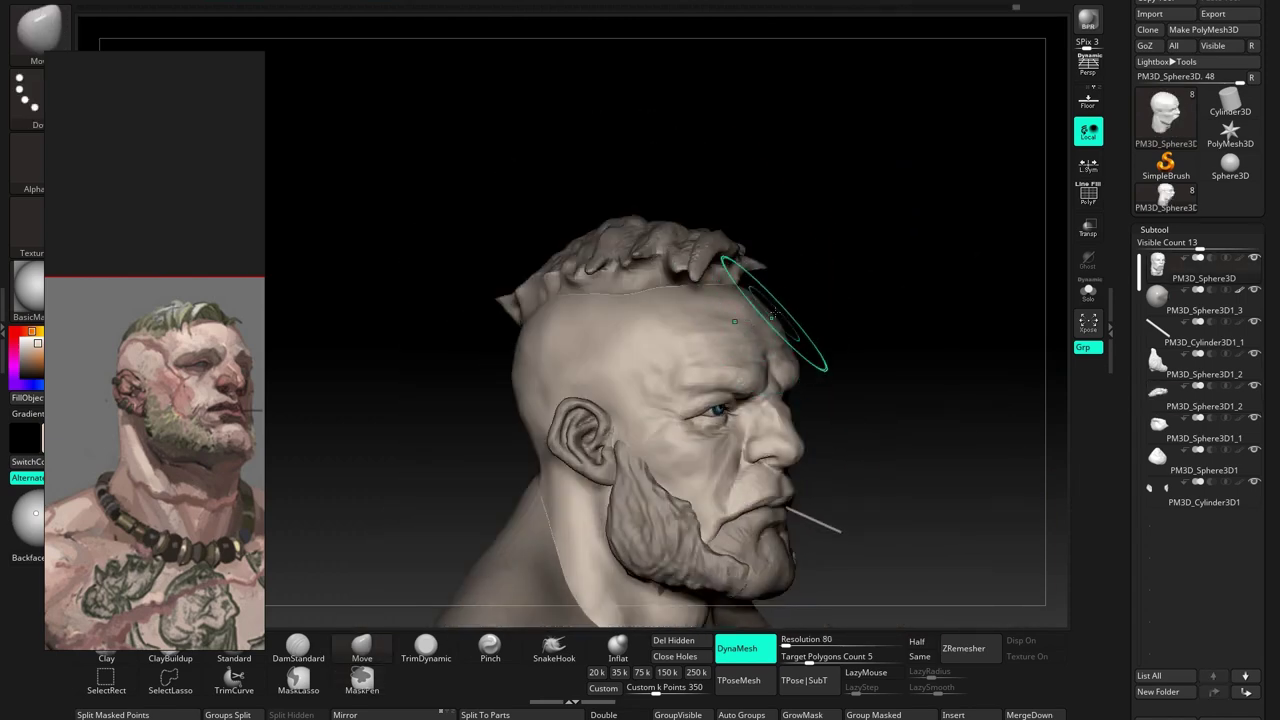
{"action": "key", "text": "space"}
{"action": "mouse_move", "coordinate": [760, 330]}
{"action": "left_mouse_down"}
{"action": "mouse_move", "coordinate": [791, 318]}
{"action": "mouse_move", "coordinate": [760, 330]}
{"action": "mouse_move", "coordinate": [781, 312]}
{"action": "mouse_move", "coordinate": [722, 293]}
{"action": "mouse_move", "coordinate": [640, 325]}
{"action": "left_mouse_up"}
{"action": "key", "text": "space"}
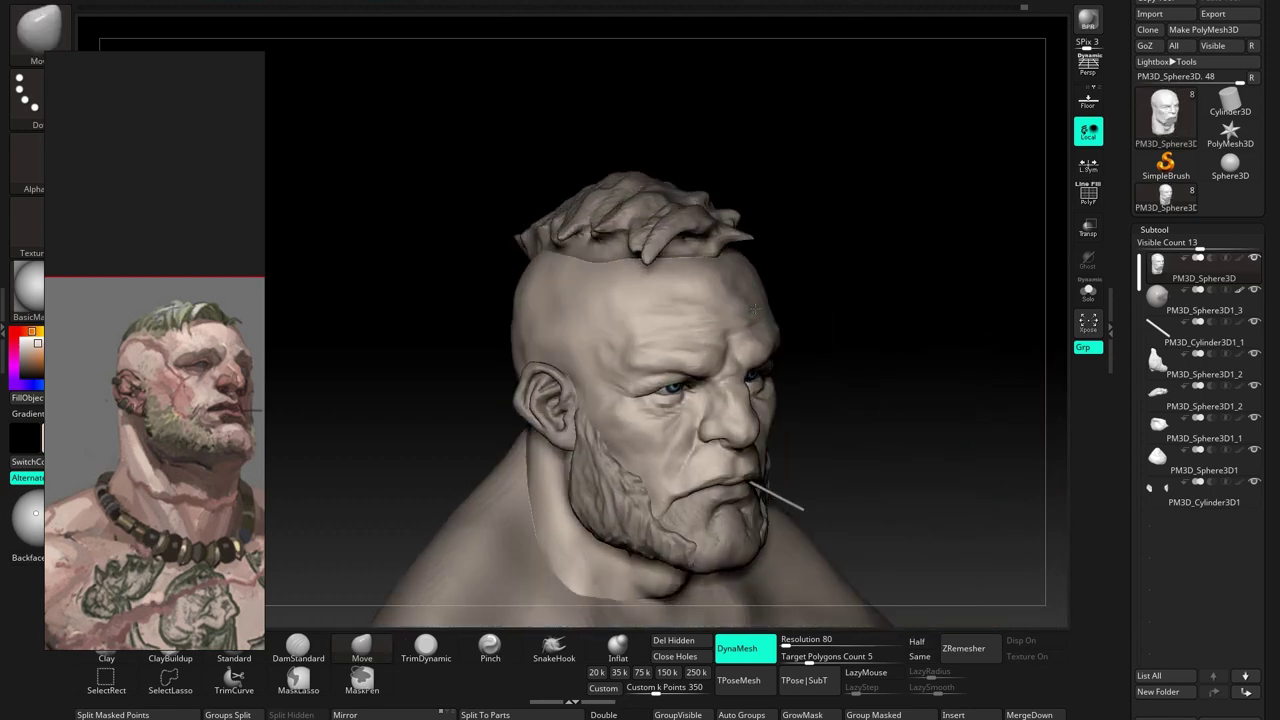
{"action": "left_click_drag", "start_coordinate": [886, 325], "coordinate": [829, 322]}
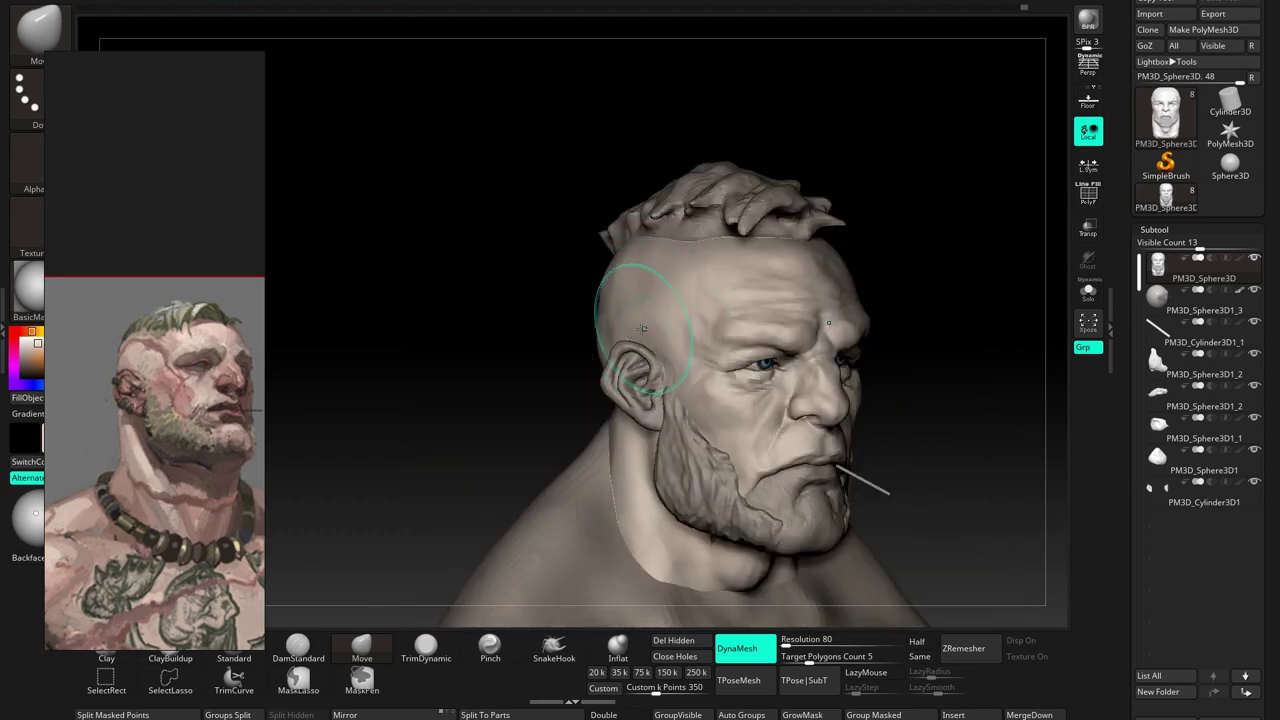
{"action": "mouse_move", "coordinate": [652, 321]}
{"action": "left_mouse_down"}
{"action": "mouse_move", "coordinate": [637, 343]}
{"action": "mouse_move", "coordinate": [591, 343]}
{"action": "mouse_move", "coordinate": [641, 310]}
{"action": "mouse_move", "coordinate": [680, 340]}
{"action": "mouse_move", "coordinate": [629, 300]}
{"action": "mouse_move", "coordinate": [620, 325]}
{"action": "mouse_move", "coordinate": [570, 310]}
{"action": "mouse_move", "coordinate": [640, 310]}
{"action": "mouse_move", "coordinate": [614, 299]}
{"action": "mouse_move", "coordinate": [640, 295]}
{"action": "mouse_move", "coordinate": [600, 300]}
{"action": "mouse_move", "coordinate": [716, 274]}
{"action": "mouse_move", "coordinate": [675, 295]}
{"action": "mouse_move", "coordinate": [708, 214]}
{"action": "mouse_move", "coordinate": [694, 243]}
{"action": "mouse_move", "coordinate": [752, 383]}
{"action": "left_mouse_up"}
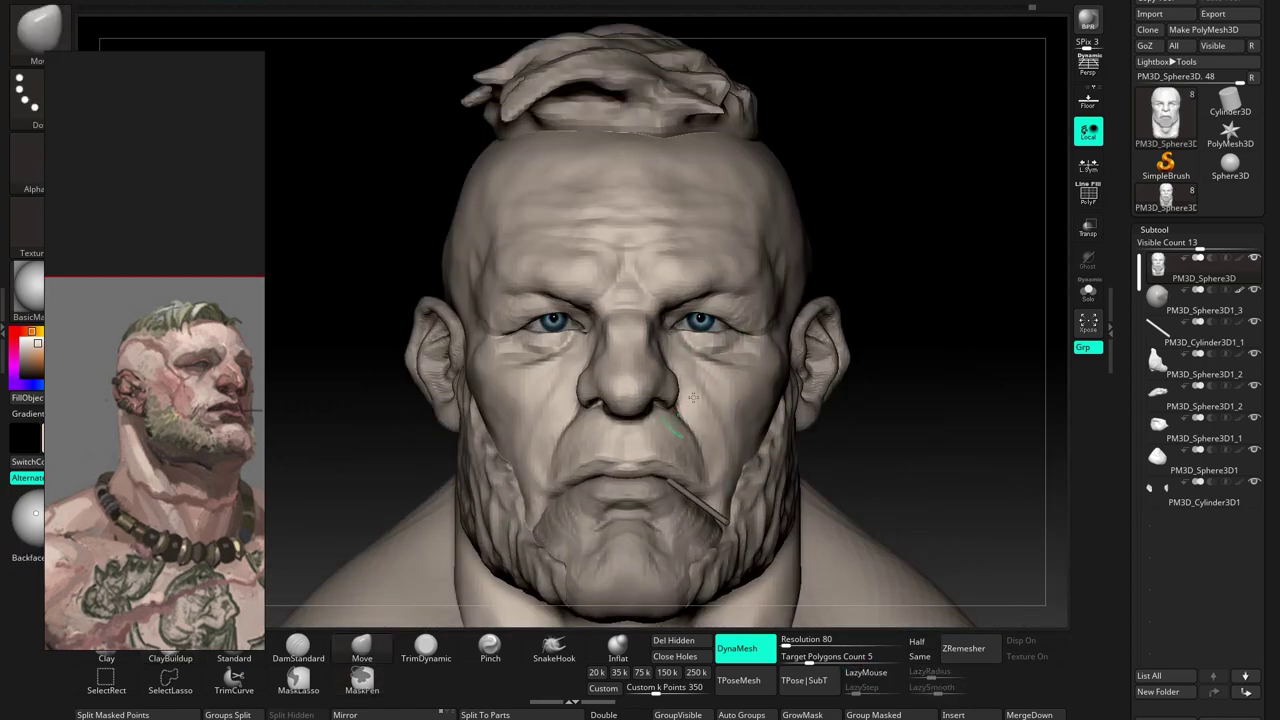
{"action": "left_click_drag", "start_coordinate": [726, 323], "coordinate": [700, 300]}
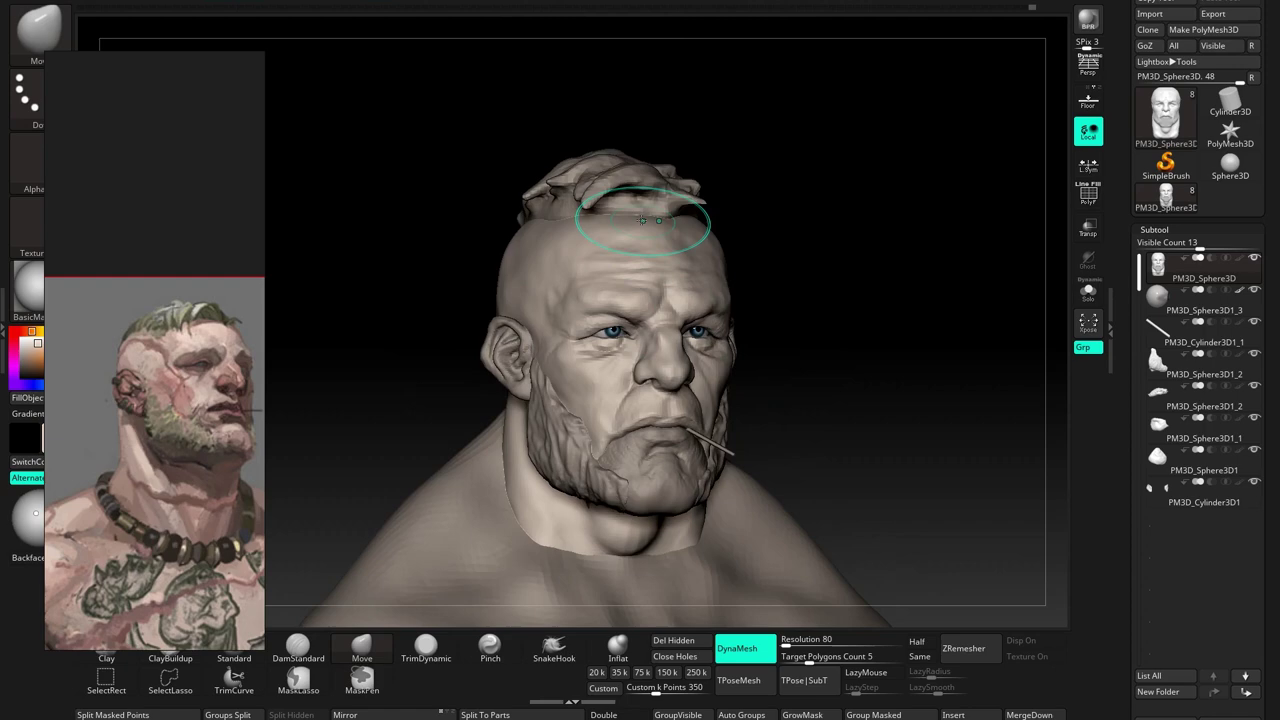
Select the hair subtool, drag the scalp tuft into shape, then zoom in on the face
{"action": "left_click", "coordinate": [645, 190], "text": "alt"}
{"action": "left_click_drag", "start_coordinate": [645, 190], "coordinate": [800, 190]}
{"action": "mouse_move", "coordinate": [905, 235]}
{"action": "left_mouse_down"}
{"action": "mouse_move", "coordinate": [620, 214]}
{"action": "mouse_move", "coordinate": [667, 217]}
{"action": "left_mouse_up"}
{"action": "key", "text": "space"}
{"action": "key", "text": "space"}
{"action": "mouse_move", "coordinate": [480, 250]}
{"action": "left_mouse_down"}
{"action": "mouse_move", "coordinate": [400, 286]}
{"action": "mouse_move", "coordinate": [507, 284]}
{"action": "left_mouse_up"}
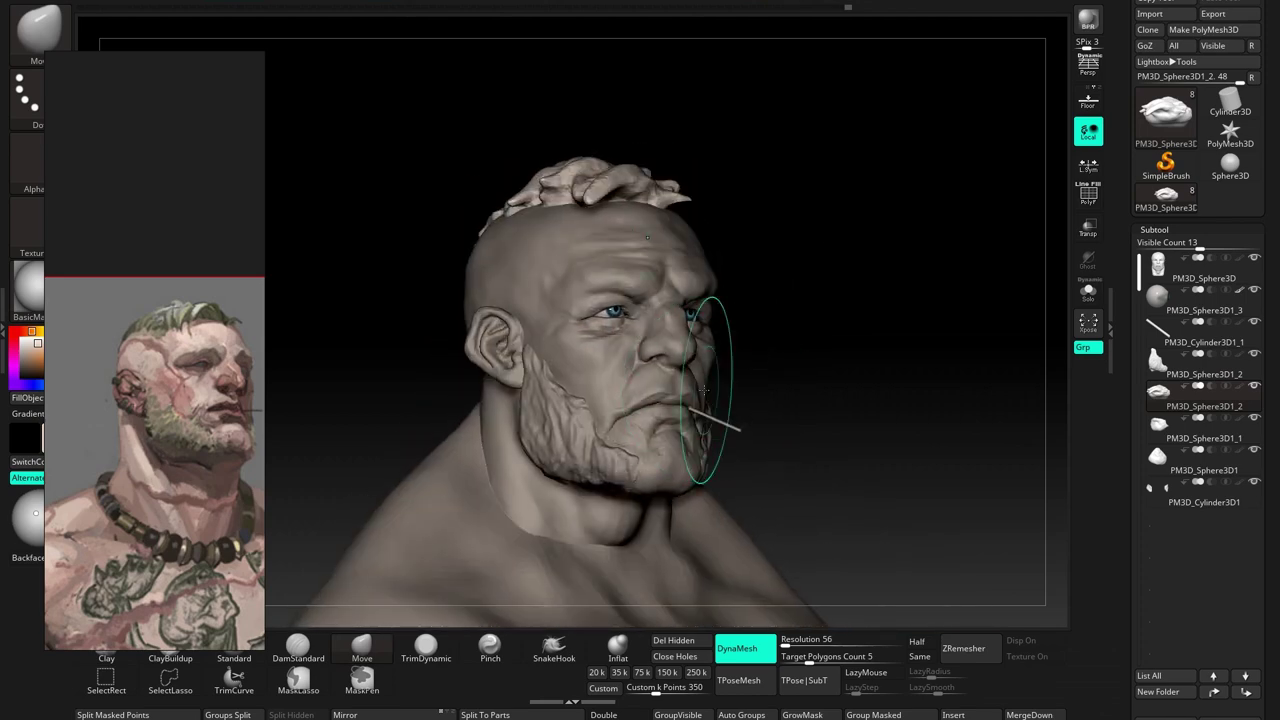
{"action": "key", "text": "space"}
{"action": "mouse_move", "coordinate": [629, 226]}
{"action": "left_mouse_down"}
{"action": "mouse_move", "coordinate": [656, 342]}
{"action": "mouse_move", "coordinate": [600, 357]}
{"action": "mouse_move", "coordinate": [572, 261]}
{"action": "mouse_move", "coordinate": [589, 215]}
{"action": "mouse_move", "coordinate": [613, 197]}
{"action": "mouse_move", "coordinate": [690, 330]}
{"action": "mouse_move", "coordinate": [686, 311]}
{"action": "mouse_move", "coordinate": [557, 263]}
{"action": "mouse_move", "coordinate": [640, 338]}
{"action": "mouse_move", "coordinate": [665, 340]}
{"action": "mouse_move", "coordinate": [643, 338]}
{"action": "mouse_move", "coordinate": [600, 277]}
{"action": "mouse_move", "coordinate": [612, 262]}
{"action": "mouse_move", "coordinate": [670, 295]}
{"action": "mouse_move", "coordinate": [762, 302]}
{"action": "left_mouse_up"}
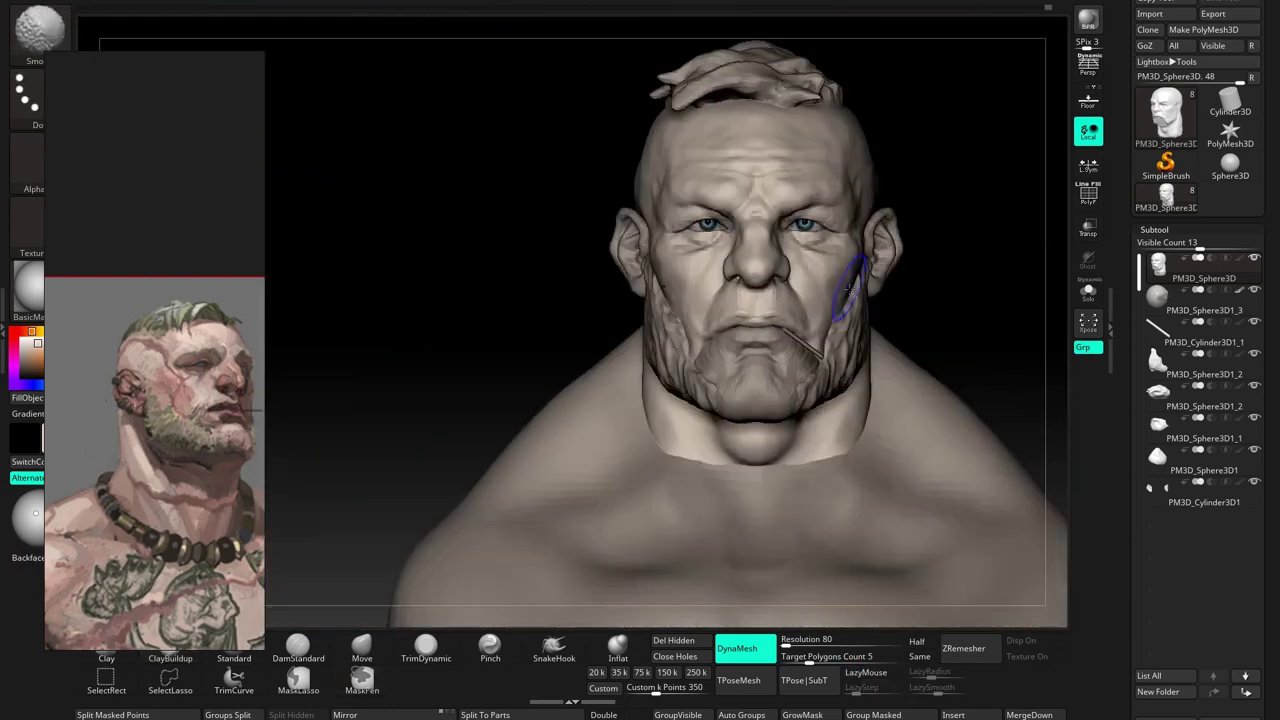
Deepen the cheek, mouth and chin folds with ClayBuildup, adjusting Draw Size, then collapse the subtool list
{"action": "left_click_drag", "start_coordinate": [800, 274], "coordinate": [734, 331]}
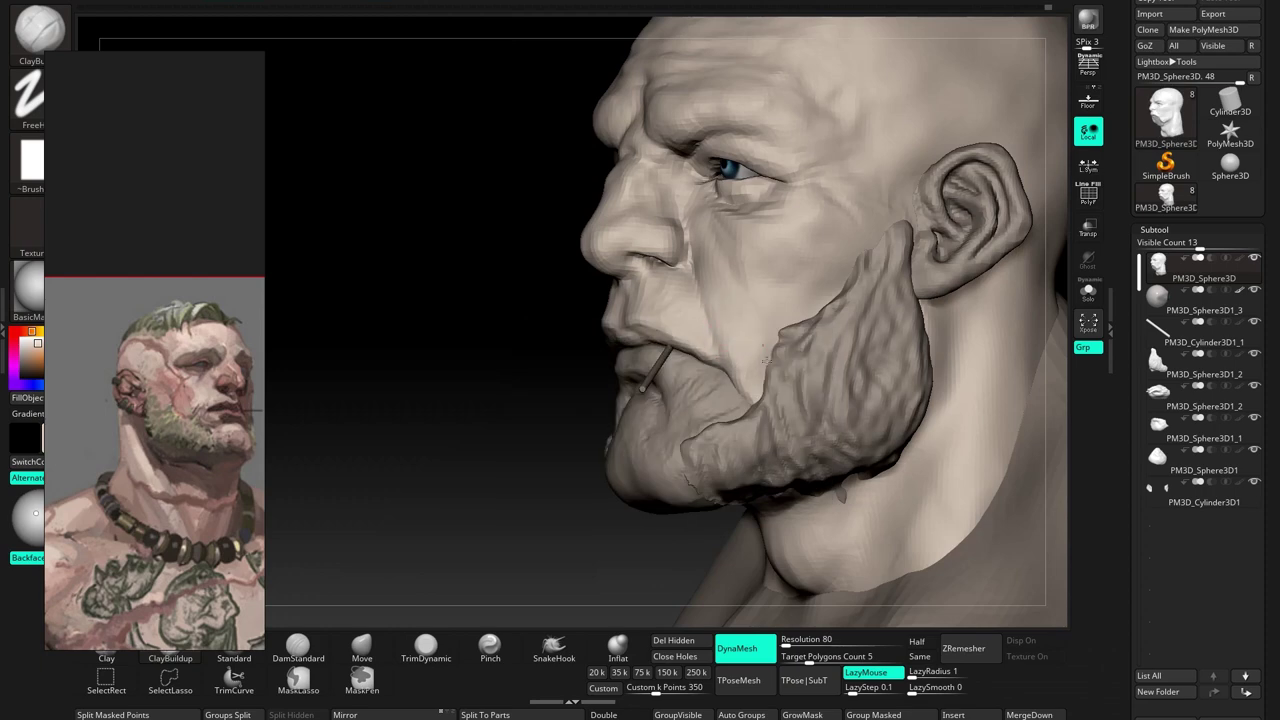
{"action": "mouse_move", "coordinate": [738, 351]}
{"action": "left_mouse_down"}
{"action": "mouse_move", "coordinate": [749, 300]}
{"action": "mouse_move", "coordinate": [748, 330]}
{"action": "left_mouse_up"}
{"action": "key", "text": "space"}
{"action": "key", "text": "space"}
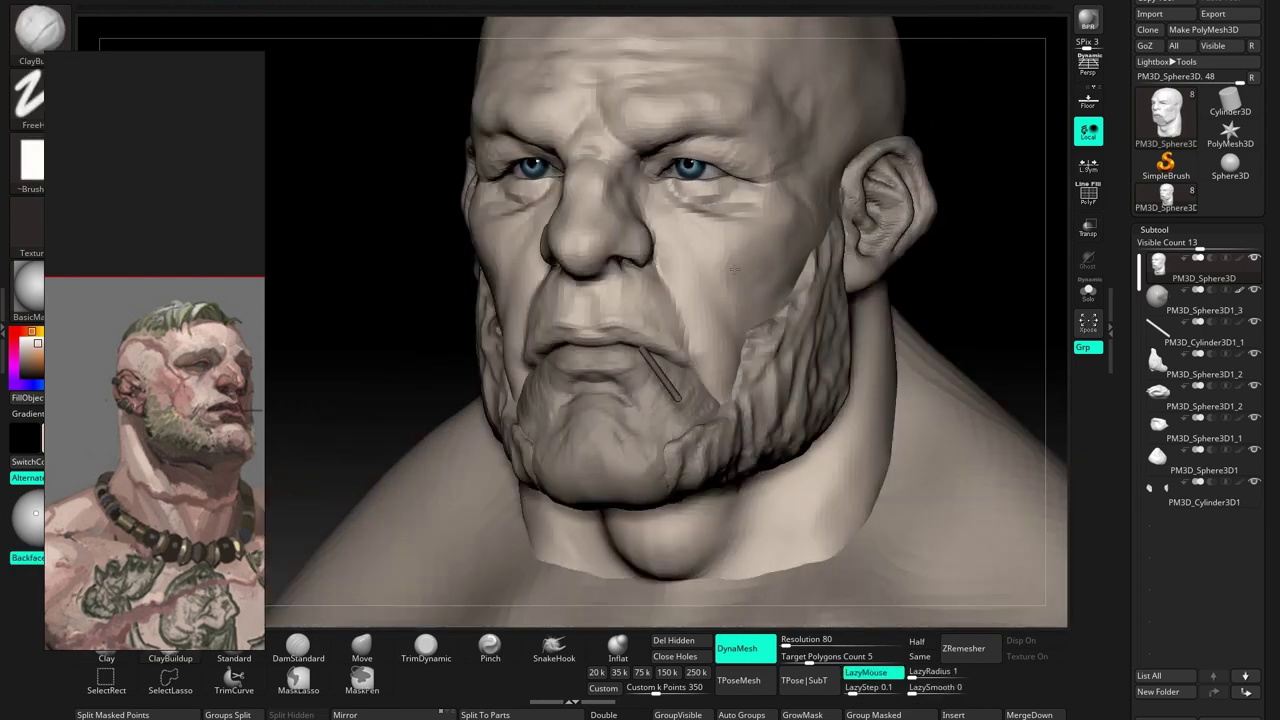
{"action": "mouse_move", "coordinate": [748, 341]}
{"action": "left_mouse_down"}
{"action": "mouse_move", "coordinate": [762, 296]}
{"action": "mouse_move", "coordinate": [594, 255]}
{"action": "mouse_move", "coordinate": [637, 289]}
{"action": "mouse_move", "coordinate": [630, 270]}
{"action": "left_mouse_up"}
{"action": "key", "text": "space"}
{"action": "mouse_move", "coordinate": [667, 318]}
{"action": "left_mouse_down"}
{"action": "mouse_move", "coordinate": [851, 255]}
{"action": "mouse_move", "coordinate": [640, 280]}
{"action": "mouse_move", "coordinate": [834, 256]}
{"action": "mouse_move", "coordinate": [770, 254]}
{"action": "mouse_move", "coordinate": [749, 214]}
{"action": "mouse_move", "coordinate": [700, 290]}
{"action": "mouse_move", "coordinate": [748, 322]}
{"action": "mouse_move", "coordinate": [770, 320]}
{"action": "left_mouse_up"}
{"action": "left_click", "coordinate": [1154, 229]}
Open the sculpt layer settings and orbit in close on the temple and ear
{"action": "left_click", "coordinate": [1152, 293]}
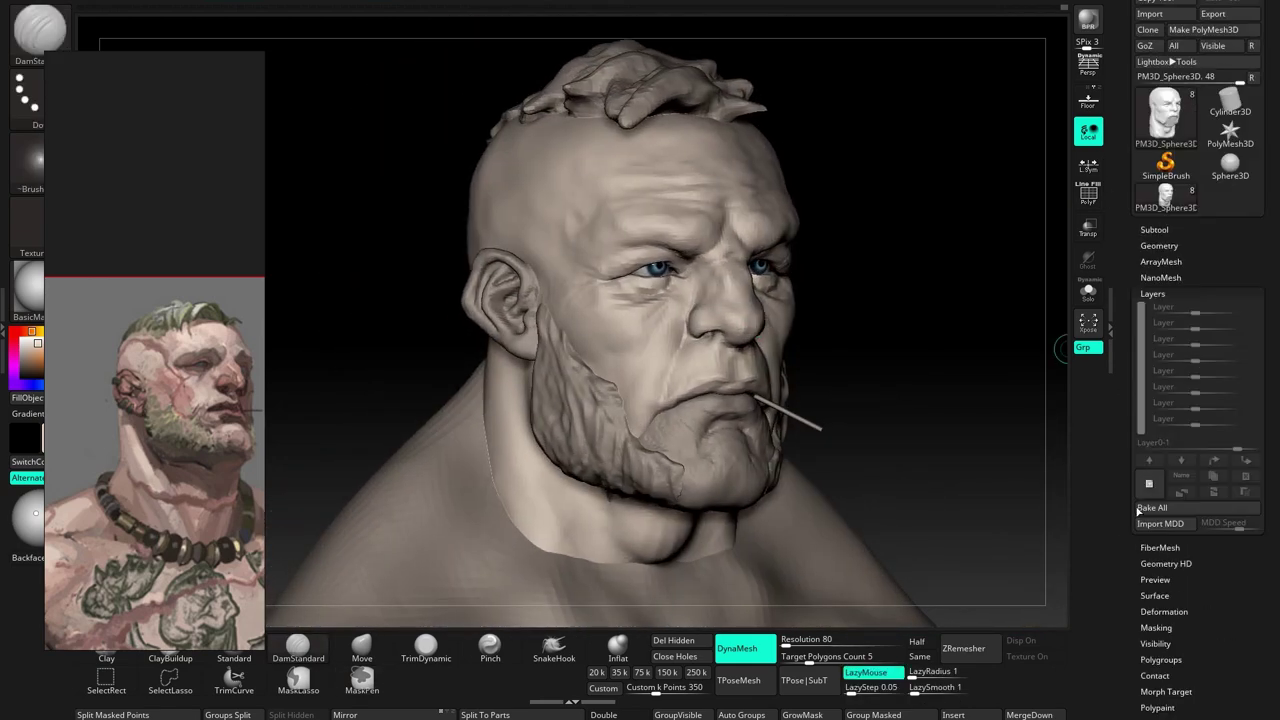
{"action": "left_click_drag", "start_coordinate": [652, 287], "coordinate": [691, 377]}
{"action": "key", "text": "space"}
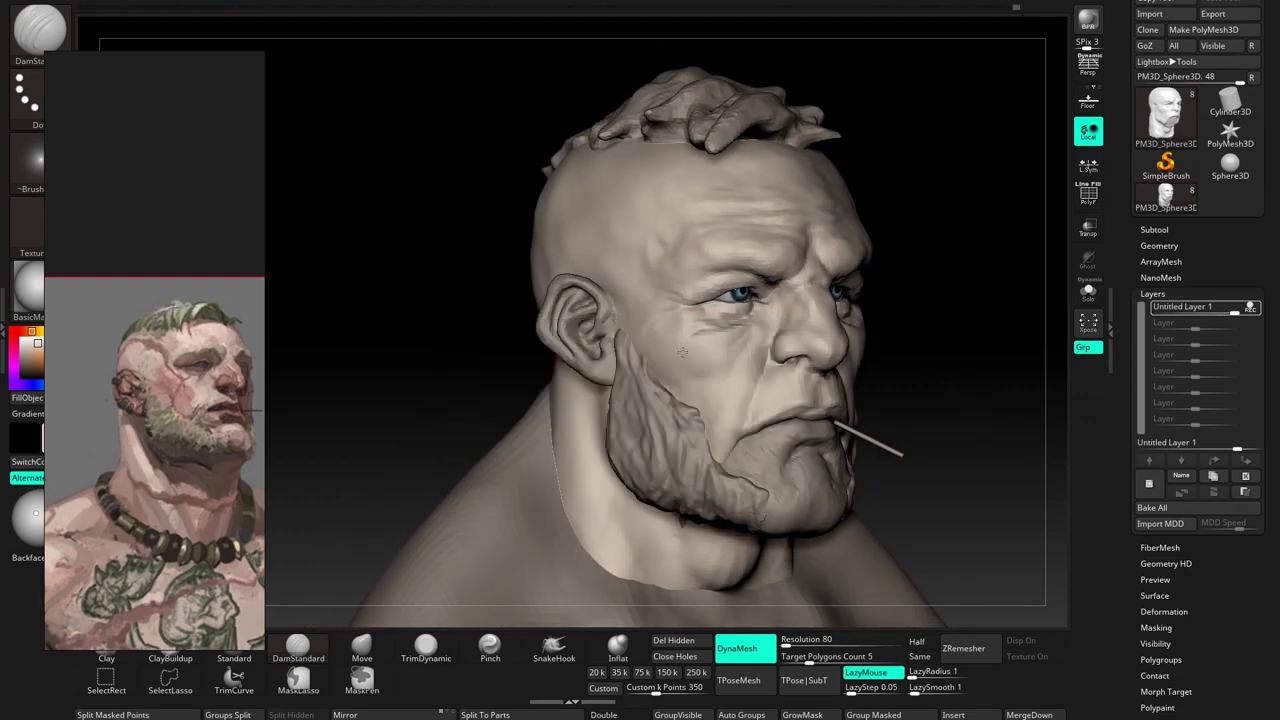
{"action": "mouse_move", "coordinate": [686, 382]}
{"action": "left_mouse_down"}
{"action": "mouse_move", "coordinate": [692, 394]}
{"action": "mouse_move", "coordinate": [699, 374]}
{"action": "mouse_move", "coordinate": [666, 309]}
{"action": "mouse_move", "coordinate": [680, 334]}
{"action": "mouse_move", "coordinate": [702, 315]}
{"action": "mouse_move", "coordinate": [694, 300]}
{"action": "mouse_move", "coordinate": [660, 300]}
{"action": "left_mouse_up"}
{"action": "left_click_drag", "start_coordinate": [546, 337], "coordinate": [566, 332]}
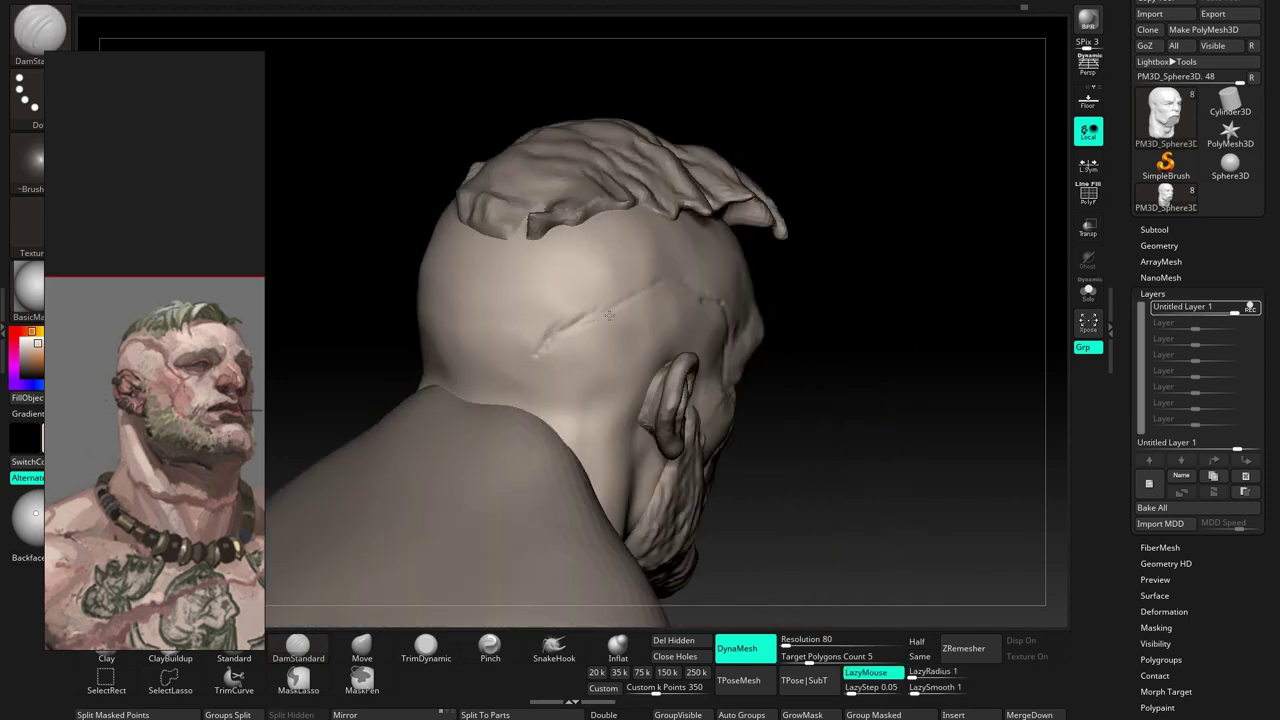
{"action": "mouse_move", "coordinate": [655, 272]}
{"action": "left_mouse_down"}
{"action": "mouse_move", "coordinate": [700, 366]}
{"action": "mouse_move", "coordinate": [729, 332]}
{"action": "mouse_move", "coordinate": [703, 299]}
{"action": "left_mouse_up"}
{"action": "mouse_move", "coordinate": [665, 252]}
{"action": "left_mouse_down"}
{"action": "mouse_move", "coordinate": [634, 200]}
{"action": "mouse_move", "coordinate": [689, 220]}
{"action": "mouse_move", "coordinate": [692, 256]}
{"action": "mouse_move", "coordinate": [654, 240]}
{"action": "mouse_move", "coordinate": [594, 320]}
{"action": "left_mouse_up"}
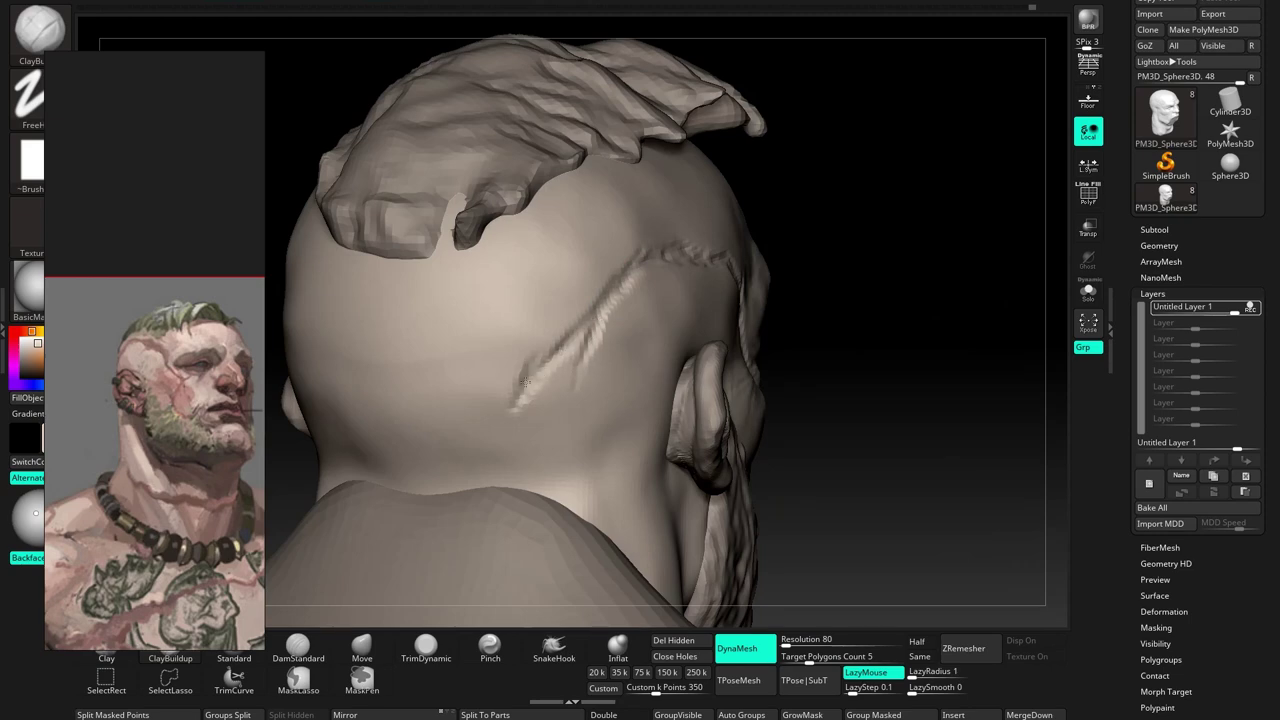
Carve a DamStandard scar groove across the side of the scalp and check it in profile
{"action": "key", "text": "b"}
{"action": "key", "text": "d"}
{"action": "key", "text": "s"}
{"action": "mouse_move", "coordinate": [523, 395]}
{"action": "left_mouse_down"}
{"action": "mouse_move", "coordinate": [589, 337]}
{"action": "mouse_move", "coordinate": [674, 362]}
{"action": "left_mouse_up"}
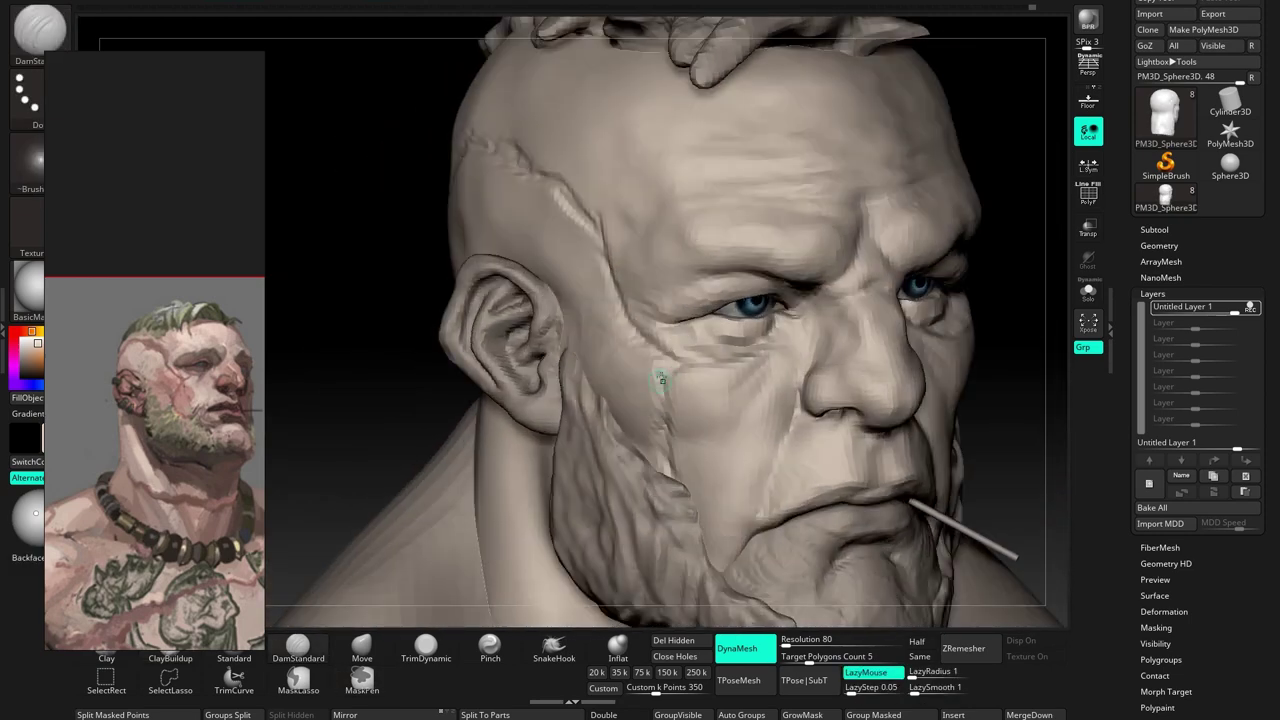
{"action": "mouse_move", "coordinate": [661, 378]}
{"action": "left_mouse_down"}
{"action": "mouse_move", "coordinate": [636, 383]}
{"action": "mouse_move", "coordinate": [646, 307]}
{"action": "mouse_move", "coordinate": [659, 311]}
{"action": "mouse_move", "coordinate": [660, 220]}
{"action": "mouse_move", "coordinate": [674, 314]}
{"action": "left_mouse_up"}
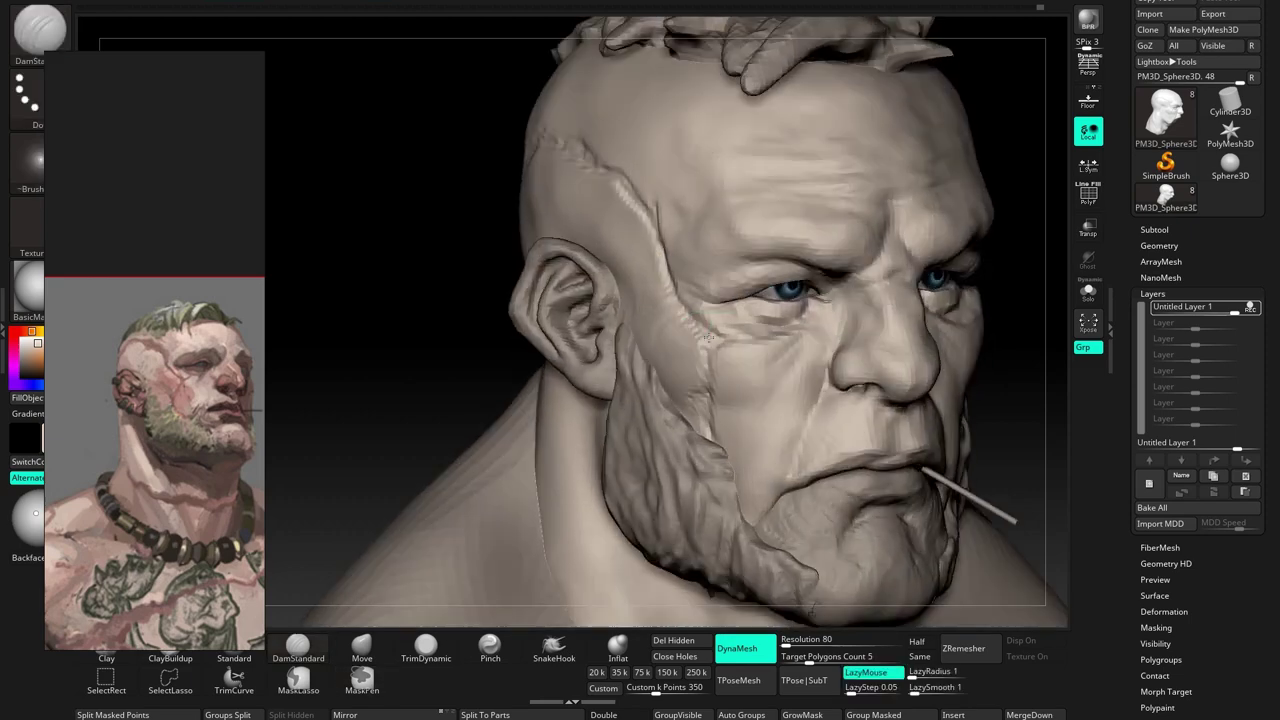
{"action": "mouse_move", "coordinate": [639, 278]}
{"action": "right_mouse_down"}
{"action": "mouse_move", "coordinate": [666, 291]}
{"action": "mouse_move", "coordinate": [643, 263]}
{"action": "right_mouse_up"}
{"action": "right_click_drag", "start_coordinate": [501, 339], "coordinate": [462, 387]}
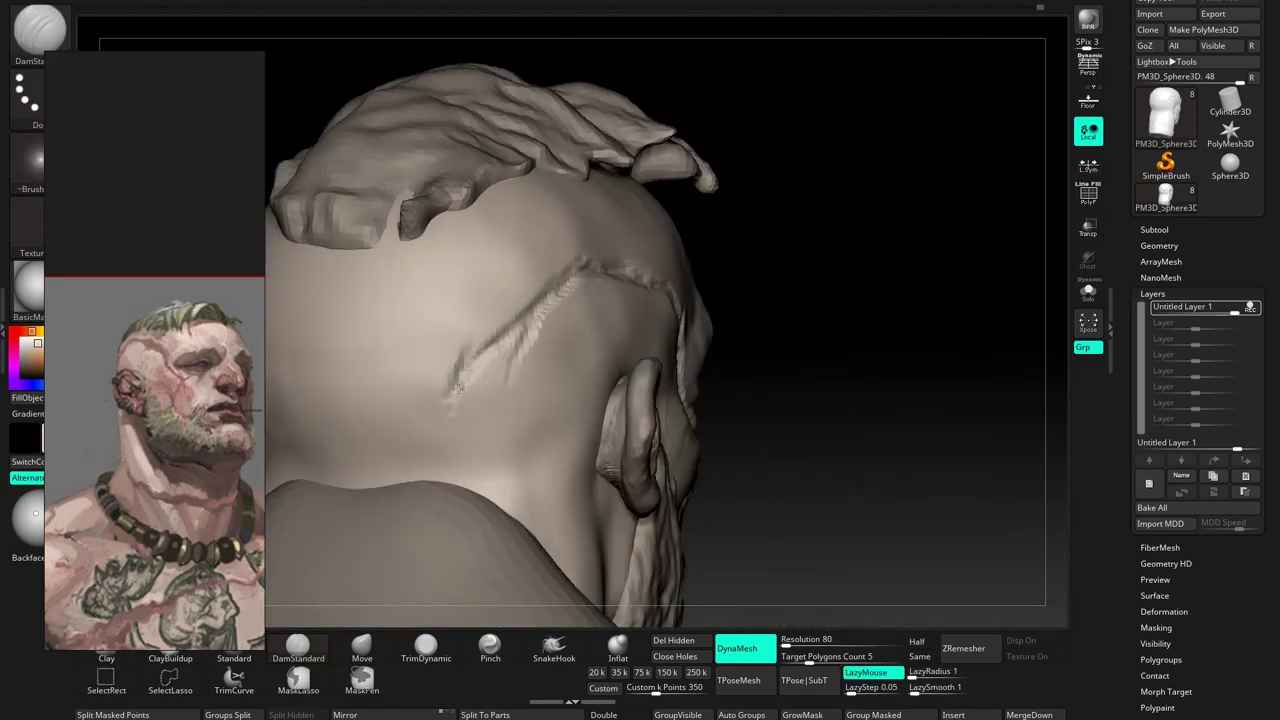
Switch to Clay Buildup and orbit around the ear and skull to review the scar
{"action": "key", "text": "b"}
{"action": "key", "text": "c"}
{"action": "key", "text": "b"}
{"action": "mouse_move", "coordinate": [521, 305]}
{"action": "right_mouse_down"}
{"action": "mouse_move", "coordinate": [508, 229]}
{"action": "mouse_move", "coordinate": [651, 343]}
{"action": "mouse_move", "coordinate": [658, 314]}
{"action": "mouse_move", "coordinate": [686, 309]}
{"action": "right_mouse_up"}
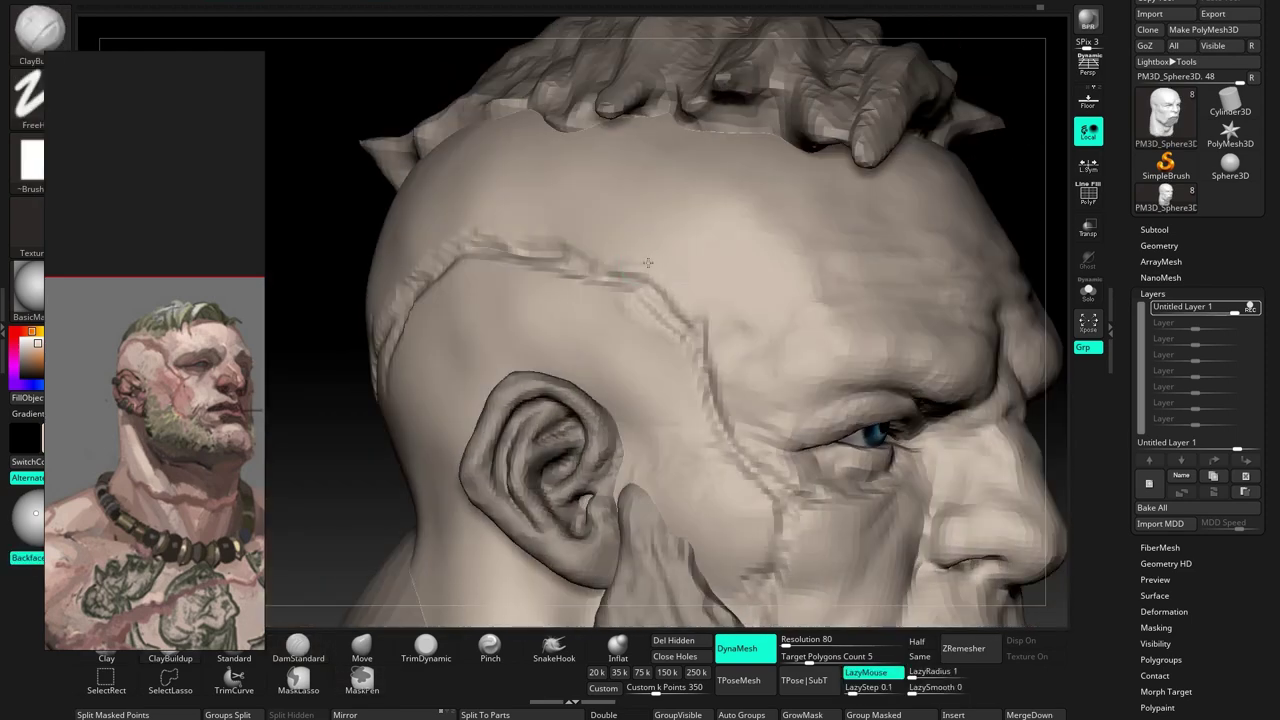
{"action": "right_click_drag", "start_coordinate": [585, 250], "coordinate": [689, 289]}
{"action": "mouse_move", "coordinate": [616, 312]}
{"action": "right_mouse_down"}
{"action": "mouse_move", "coordinate": [652, 296]}
{"action": "mouse_move", "coordinate": [525, 301]}
{"action": "right_mouse_up"}
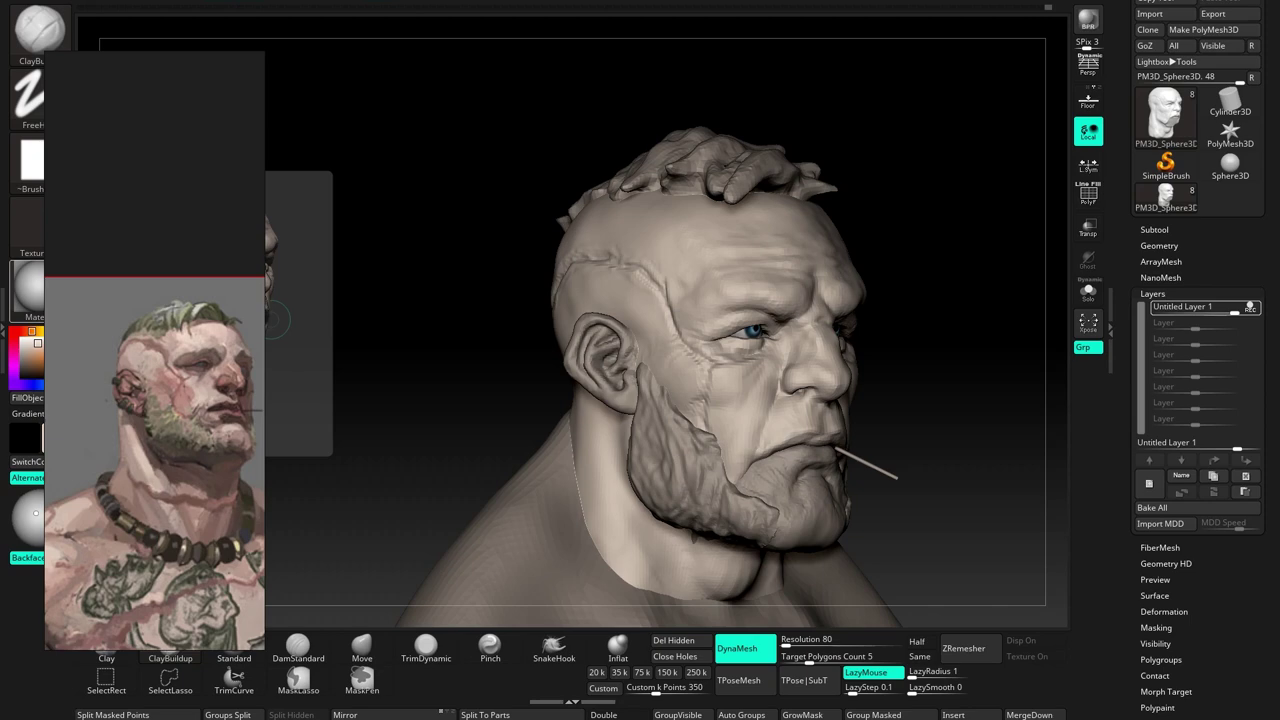
{"action": "right_click_drag", "start_coordinate": [662, 302], "coordinate": [656, 370]}
{"action": "right_click_drag", "start_coordinate": [710, 326], "coordinate": [681, 277]}
{"action": "mouse_move", "coordinate": [628, 237]}
{"action": "right_mouse_down"}
{"action": "mouse_move", "coordinate": [641, 227]}
{"action": "mouse_move", "coordinate": [670, 250]}
{"action": "mouse_move", "coordinate": [592, 290]}
{"action": "right_mouse_up"}
Orbit the head back out to a straight front view with the shoulders
{"action": "key", "text": "space"}
{"action": "right_click_drag", "start_coordinate": [536, 338], "coordinate": [547, 309]}
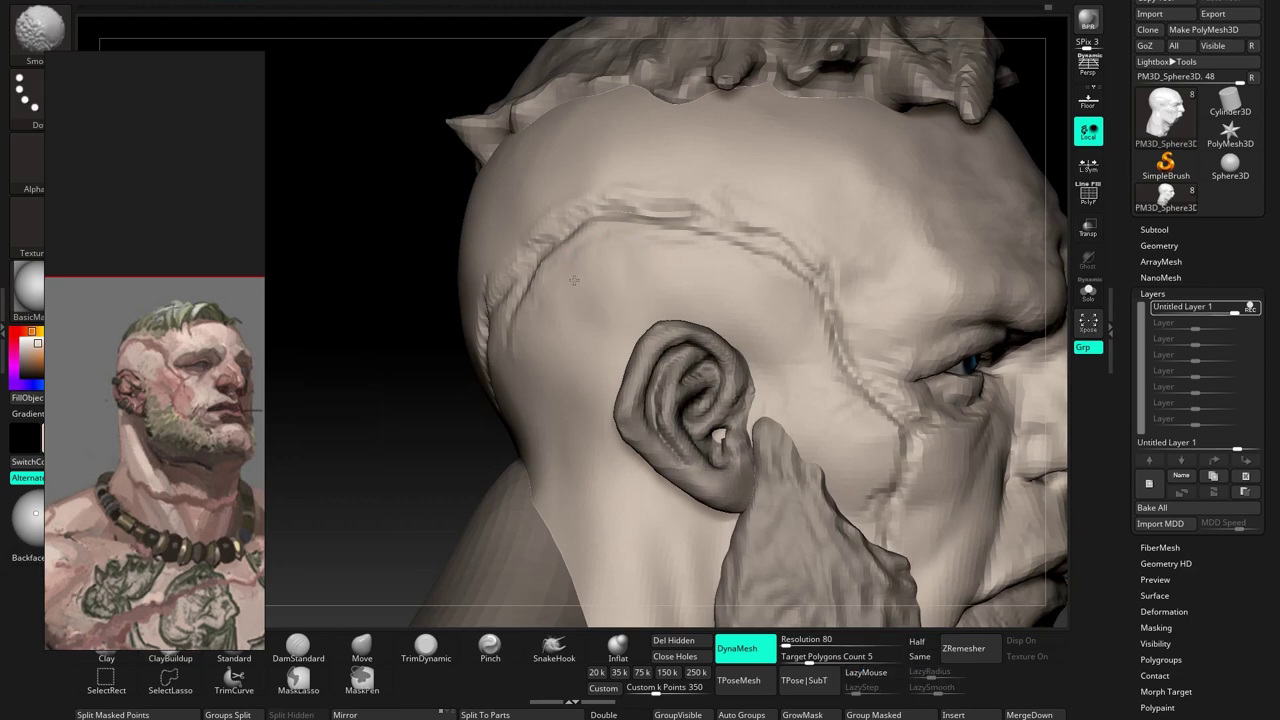
{"action": "key", "text": "space"}
{"action": "right_click_drag", "start_coordinate": [604, 268], "coordinate": [646, 226]}
{"action": "key", "text": "space"}
{"action": "mouse_move", "coordinate": [532, 324]}
{"action": "right_mouse_down"}
{"action": "mouse_move", "coordinate": [513, 299]}
{"action": "mouse_move", "coordinate": [676, 319]}
{"action": "mouse_move", "coordinate": [617, 444]}
{"action": "mouse_move", "coordinate": [560, 396]}
{"action": "right_mouse_up"}
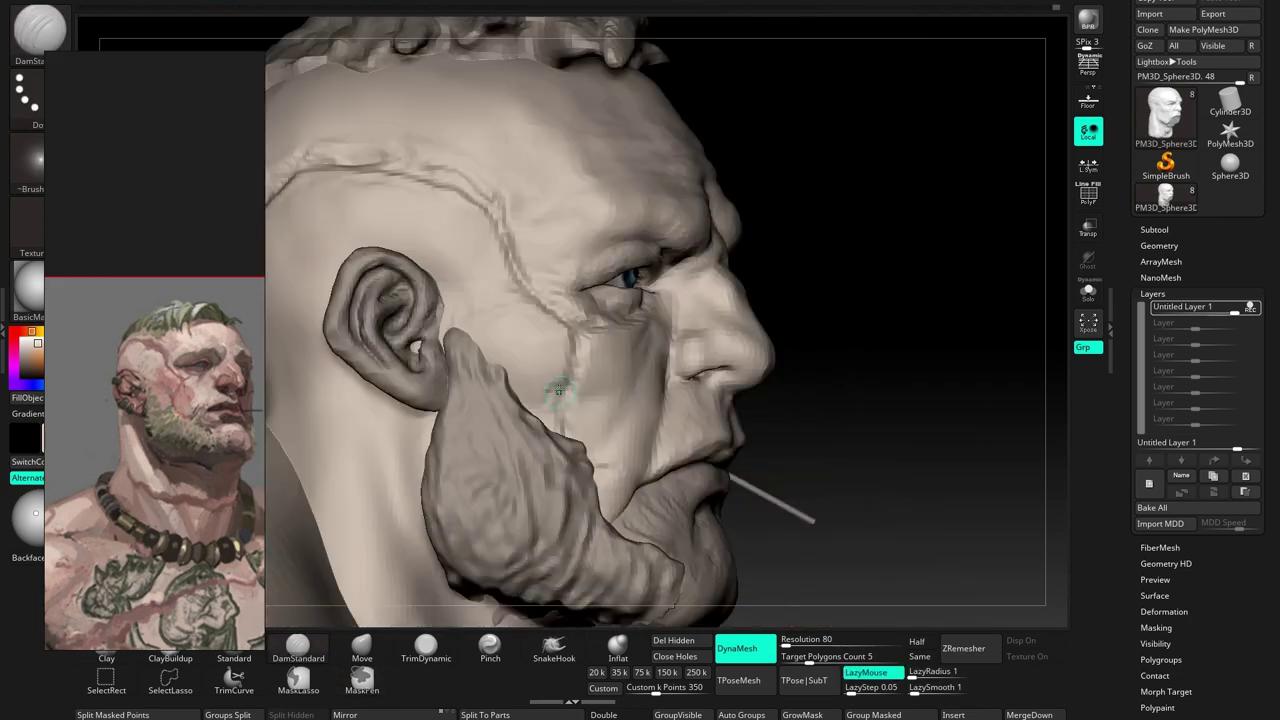
{"action": "right_click_drag", "start_coordinate": [590, 408], "coordinate": [621, 355]}
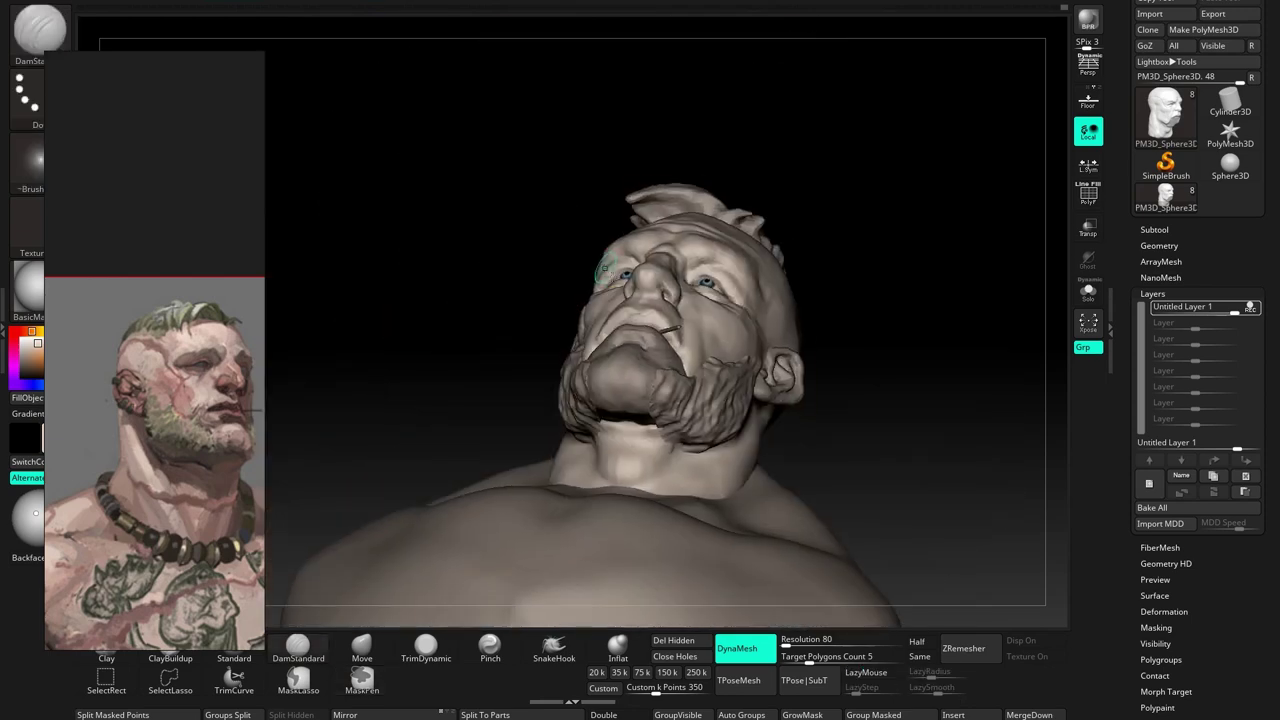
{"action": "mouse_move", "coordinate": [621, 355]}
{"action": "right_mouse_down"}
{"action": "mouse_move", "coordinate": [637, 338]}
{"action": "mouse_move", "coordinate": [658, 344]}
{"action": "right_mouse_up"}
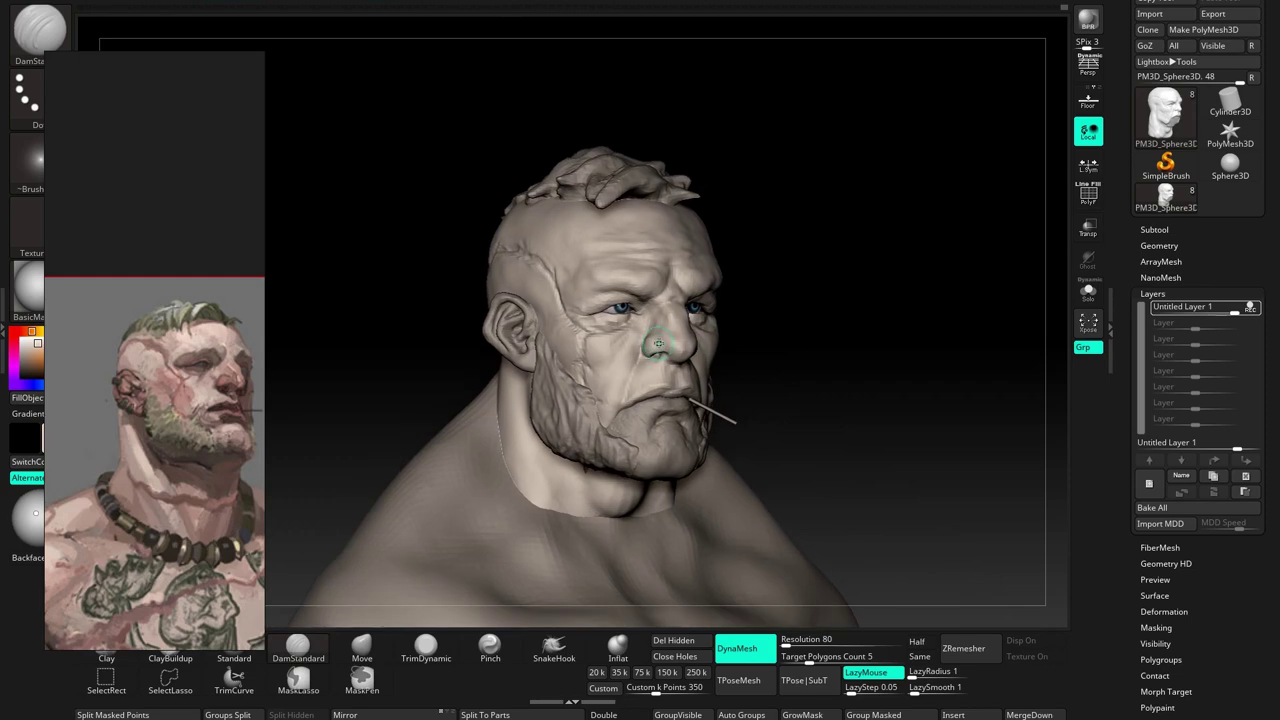
{"action": "mouse_move", "coordinate": [655, 350]}
{"action": "right_mouse_down"}
{"action": "mouse_move", "coordinate": [617, 357]}
{"action": "mouse_move", "coordinate": [630, 340]}
{"action": "mouse_move", "coordinate": [672, 372]}
{"action": "mouse_move", "coordinate": [776, 385]}
{"action": "right_mouse_up"}
Select the toothpick subtool with the Move brush and inspect it from below and the side
{"action": "left_click", "coordinate": [682, 369], "text": "alt"}
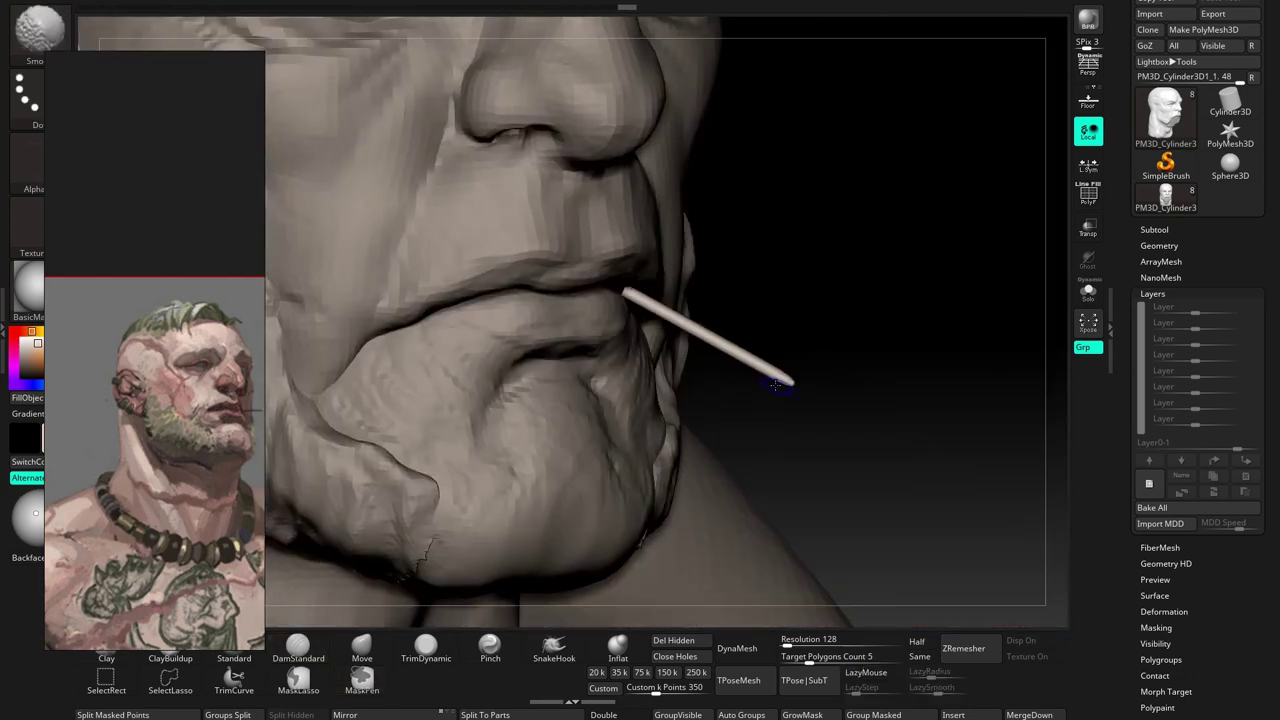
{"action": "key", "text": "b"}
{"action": "key", "text": "m"}
{"action": "key", "text": "v"}
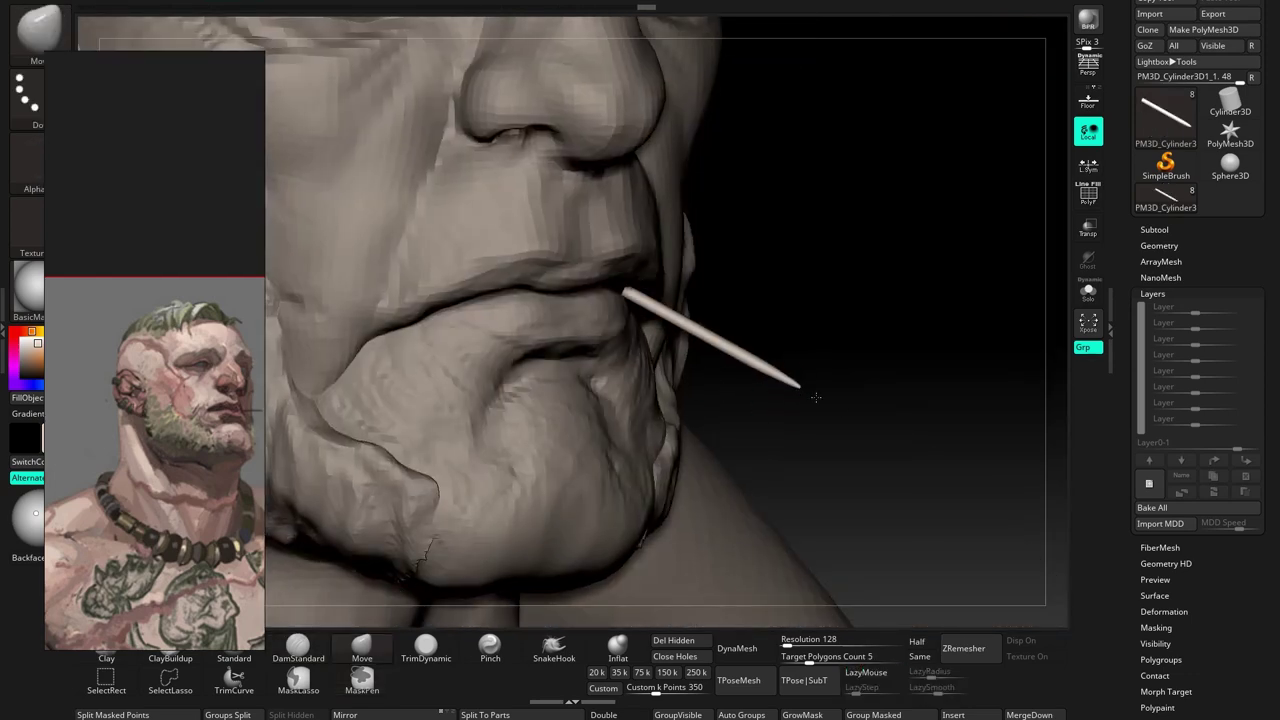
{"action": "mouse_move", "coordinate": [754, 373]}
{"action": "right_mouse_down"}
{"action": "mouse_move", "coordinate": [778, 455]}
{"action": "mouse_move", "coordinate": [810, 468]}
{"action": "right_mouse_up"}
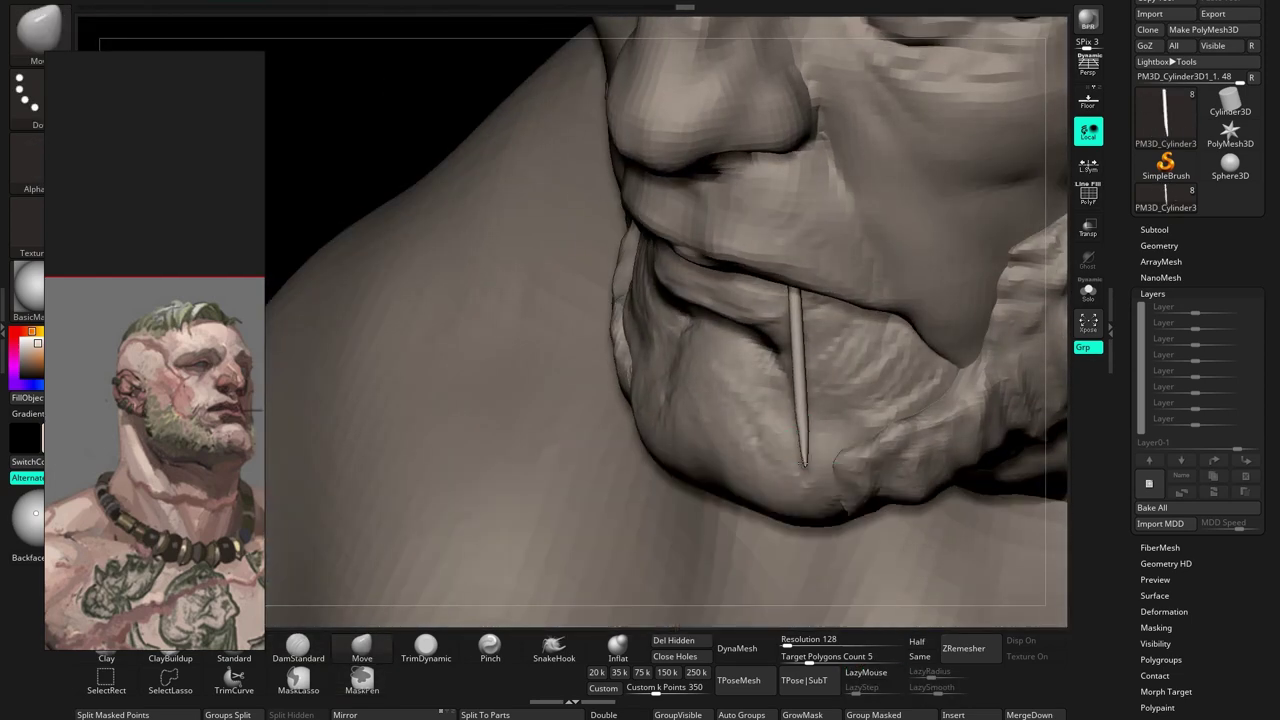
{"action": "mouse_move", "coordinate": [801, 469]}
{"action": "right_mouse_down"}
{"action": "mouse_move", "coordinate": [828, 355]}
{"action": "mouse_move", "coordinate": [785, 420]}
{"action": "mouse_move", "coordinate": [690, 232]}
{"action": "mouse_move", "coordinate": [640, 274]}
{"action": "mouse_move", "coordinate": [606, 266]}
{"action": "mouse_move", "coordinate": [715, 323]}
{"action": "right_mouse_up"}
Solo the toothpick and sharpen its tip with DamStandard
{"action": "left_click", "coordinate": [1088, 290]}
{"action": "key", "text": "b"}
{"action": "key", "text": "d"}
{"action": "key", "text": "s"}
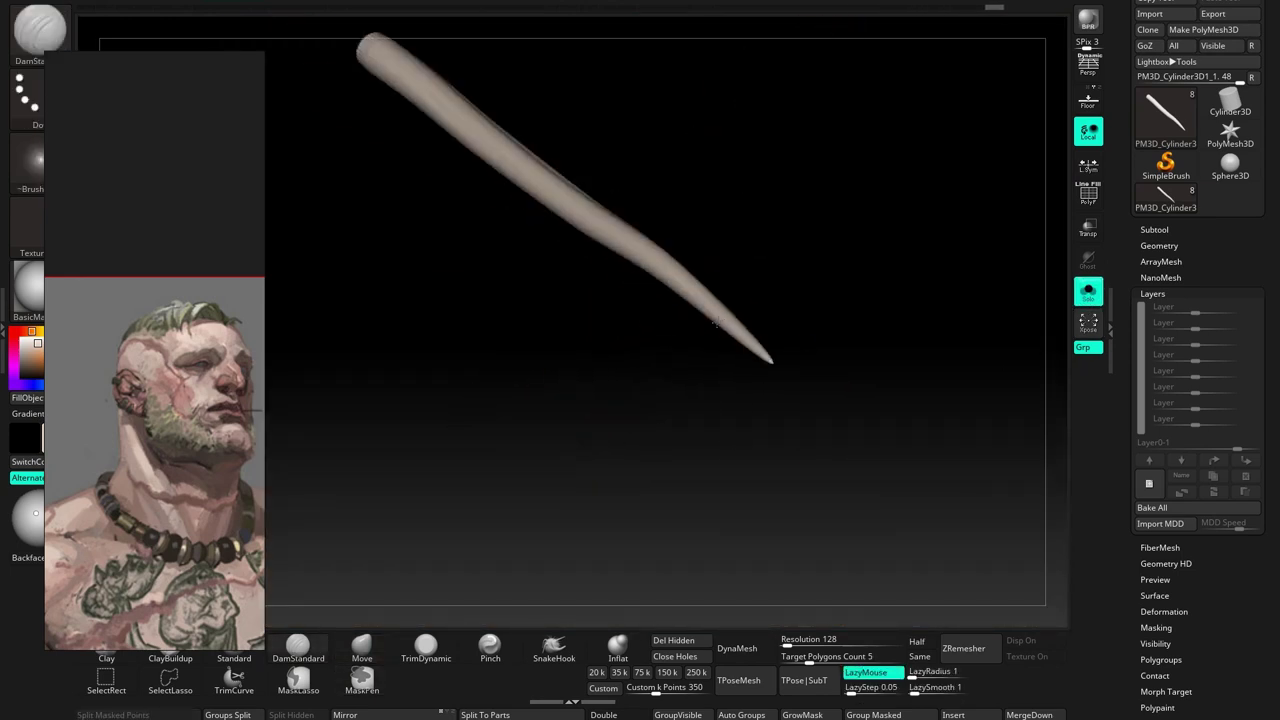
{"action": "left_click", "coordinate": [1088, 290]}
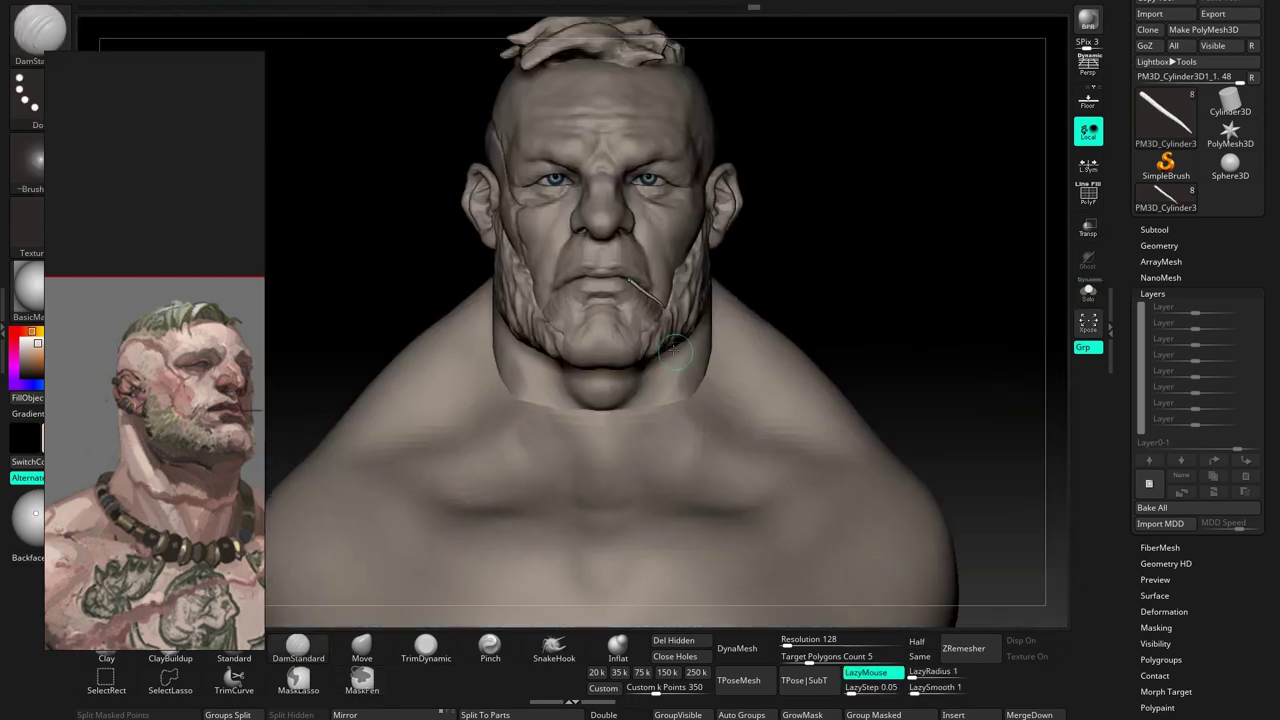
Tilt the toothpick slightly in the mouth with the gizmo, then reselect the head
{"action": "key", "text": "w"}
{"action": "mouse_move", "coordinate": [591, 387]}
{"action": "right_mouse_down"}
{"action": "mouse_move", "coordinate": [622, 228]}
{"action": "mouse_move", "coordinate": [660, 240]}
{"action": "right_mouse_up"}
{"action": "left_click_drag", "start_coordinate": [660, 240], "coordinate": [700, 240]}
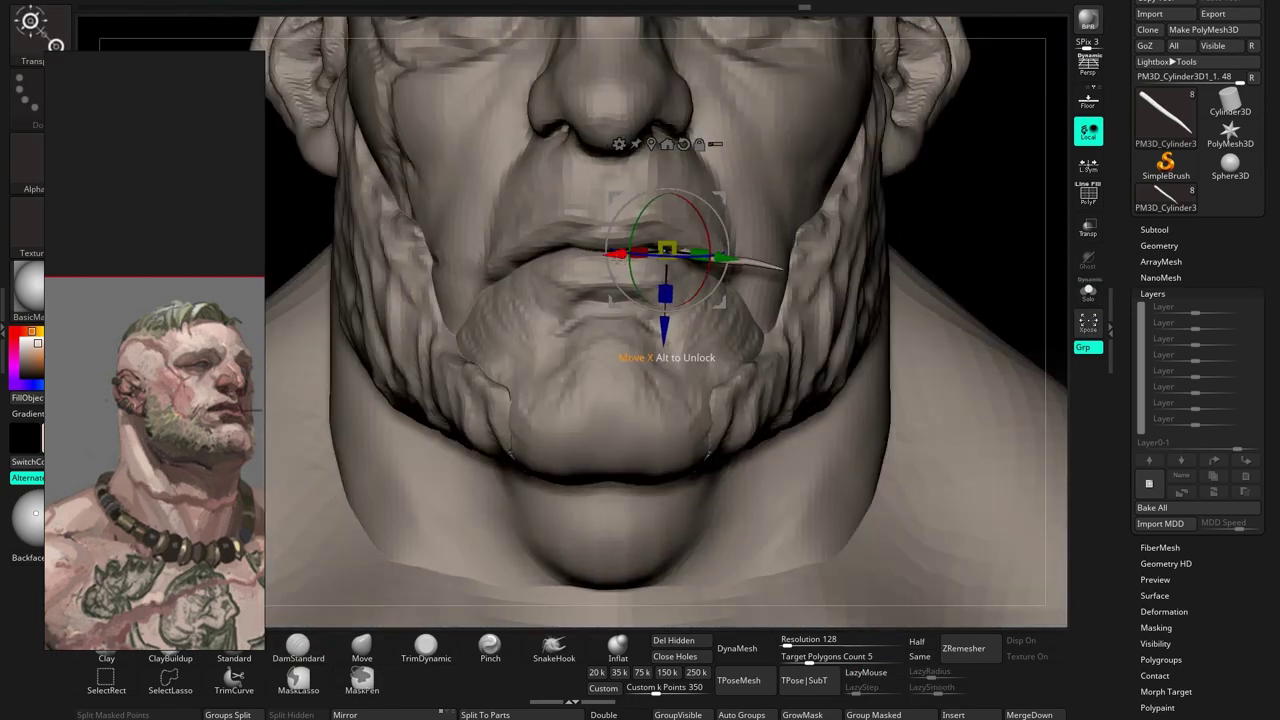
{"action": "key", "text": "q"}
{"action": "left_click", "coordinate": [647, 265], "text": "alt"}
{"action": "right_click_drag", "start_coordinate": [647, 265], "coordinate": [685, 435]}
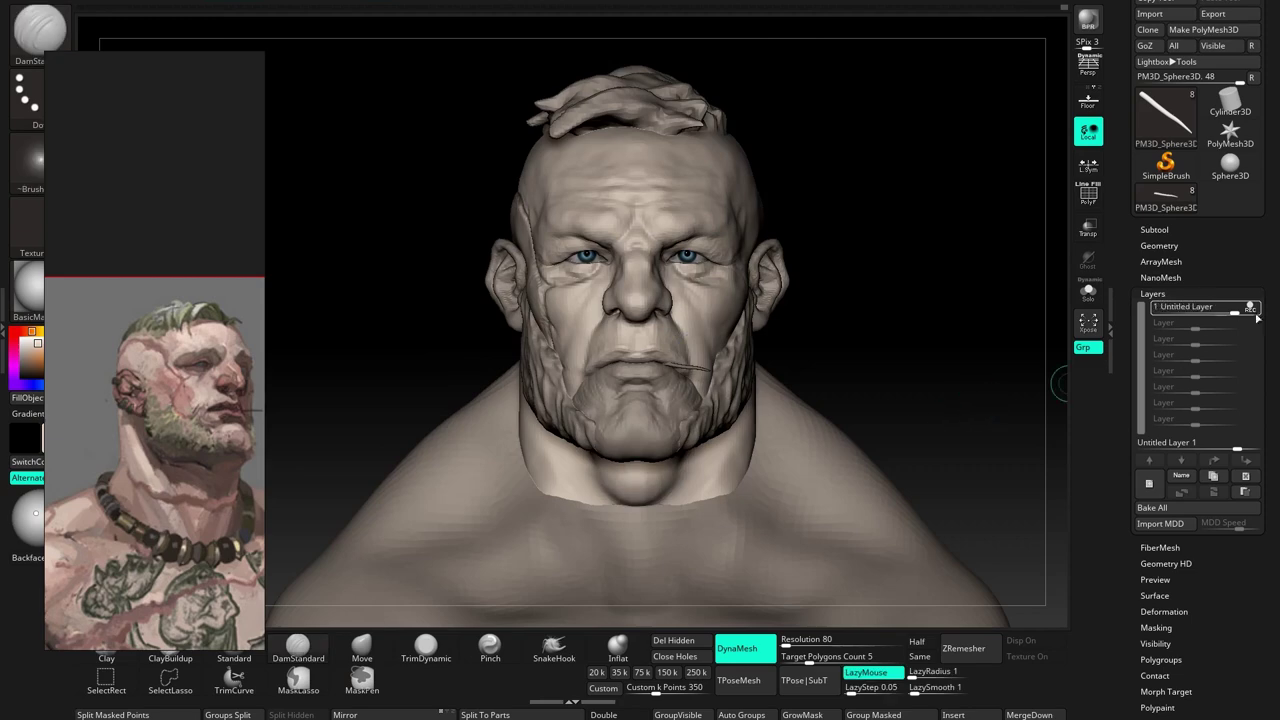
Toggle the layers list and bring up the Subtool palette commands
{"action": "left_click_drag", "start_coordinate": [837, 329], "coordinate": [1058, 343]}
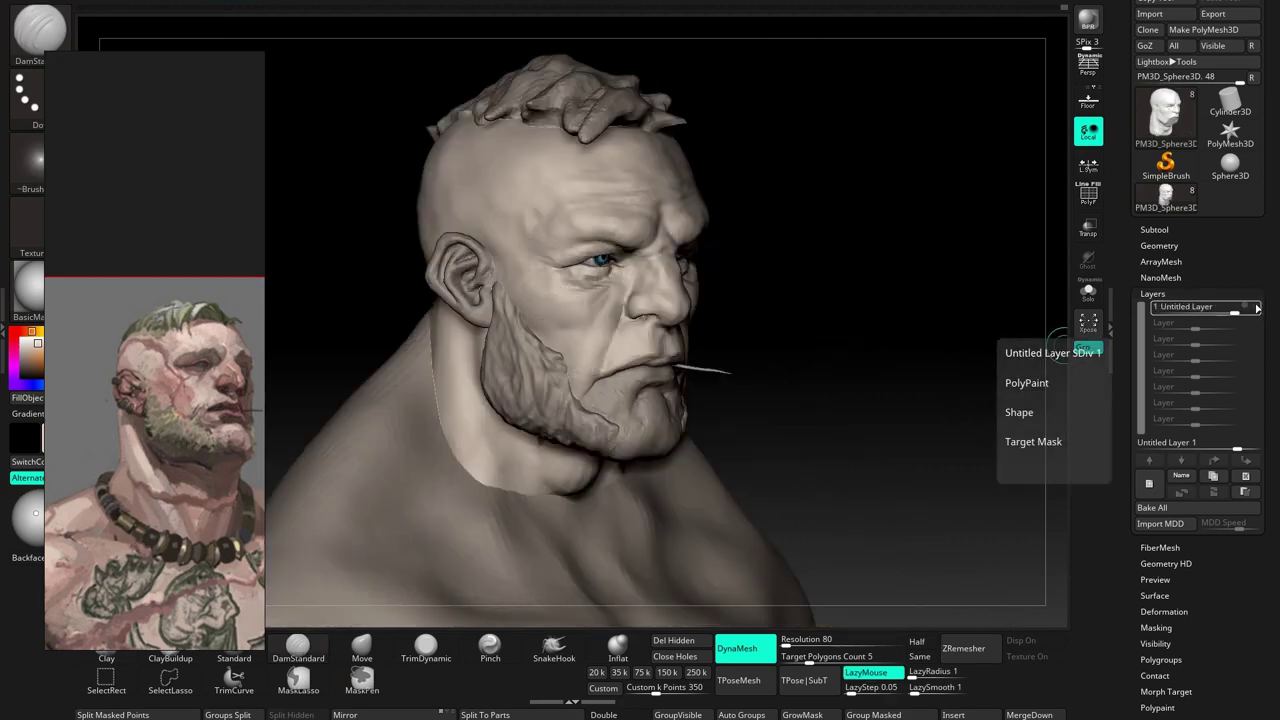
{"action": "left_click", "coordinate": [1255, 300]}
{"action": "left_click", "coordinate": [1255, 300]}
{"action": "mouse_move", "coordinate": [900, 335]}
{"action": "left_mouse_down"}
{"action": "mouse_move", "coordinate": [745, 328]}
{"action": "mouse_move", "coordinate": [806, 294]}
{"action": "mouse_move", "coordinate": [796, 320]}
{"action": "mouse_move", "coordinate": [780, 270]}
{"action": "left_mouse_up"}
{"action": "left_click", "coordinate": [1154, 228]}
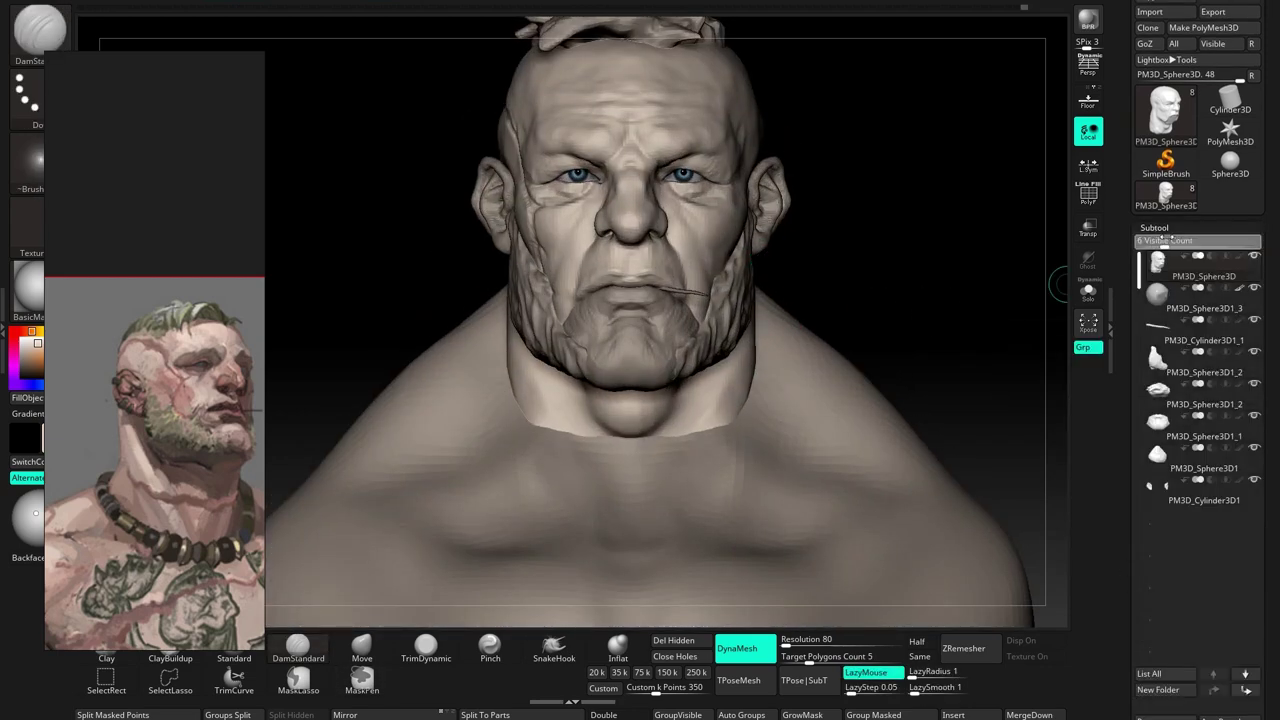
{"action": "left_click_drag", "start_coordinate": [1168, 240], "coordinate": [1160, 241]}
Insert a Cylinder3D subtool and view it end-on in Solo mode
{"action": "left_click", "coordinate": [1221, 500]}
{"action": "mouse_move", "coordinate": [896, 441]}
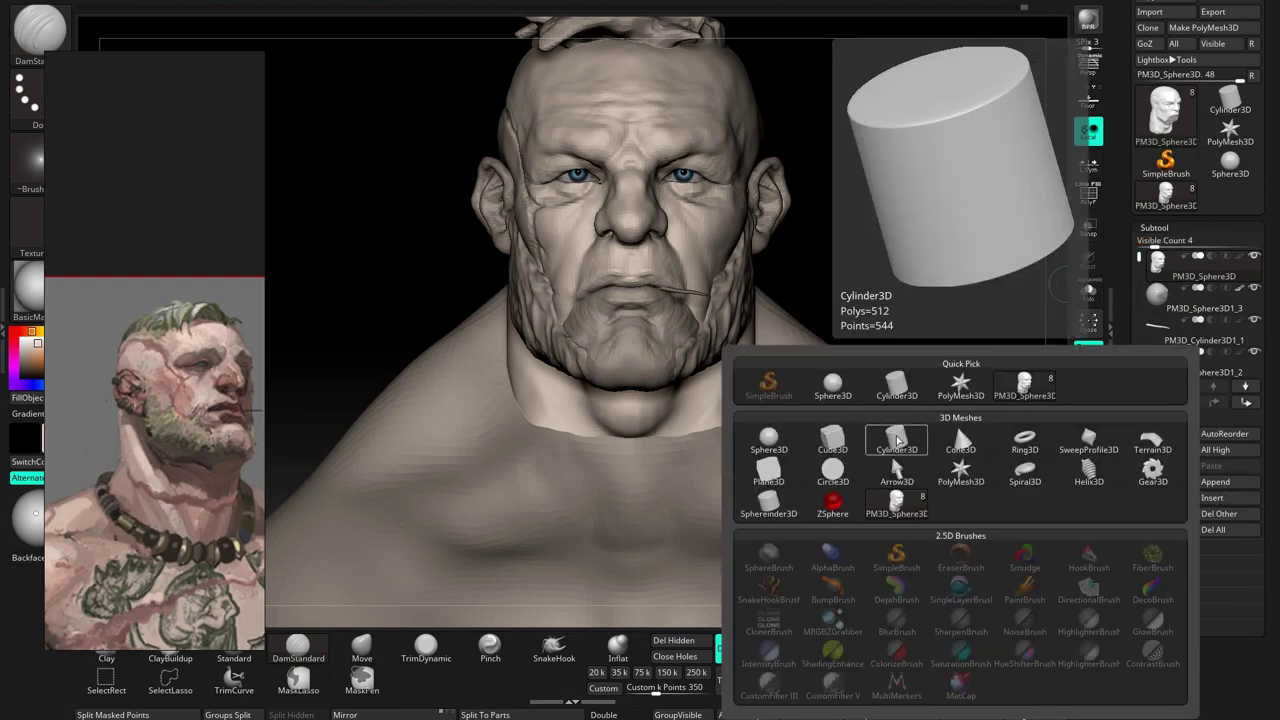
{"action": "left_click", "coordinate": [900, 443]}
{"action": "left_click", "coordinate": [1088, 290]}
{"action": "key", "text": "w"}
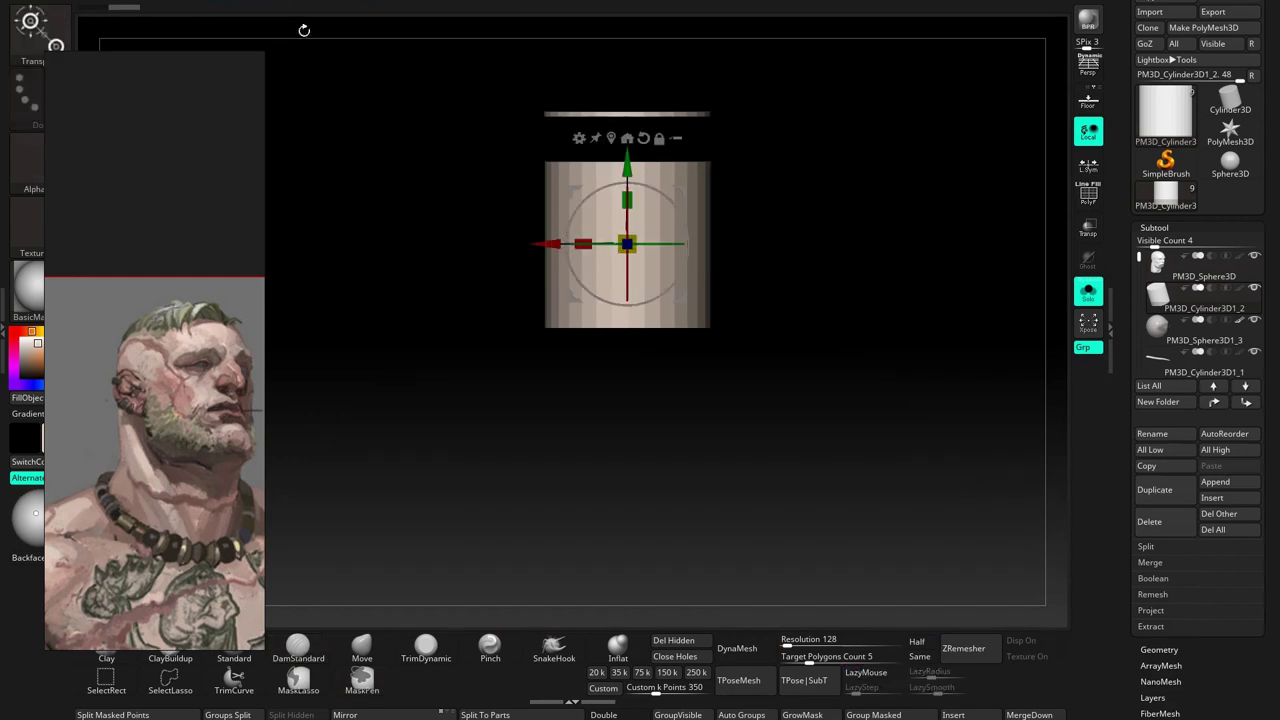
{"action": "mouse_move", "coordinate": [740, 300]}
{"action": "left_mouse_down"}
{"action": "mouse_move", "coordinate": [684, 320]}
{"action": "mouse_move", "coordinate": [757, 356]}
{"action": "left_mouse_up"}
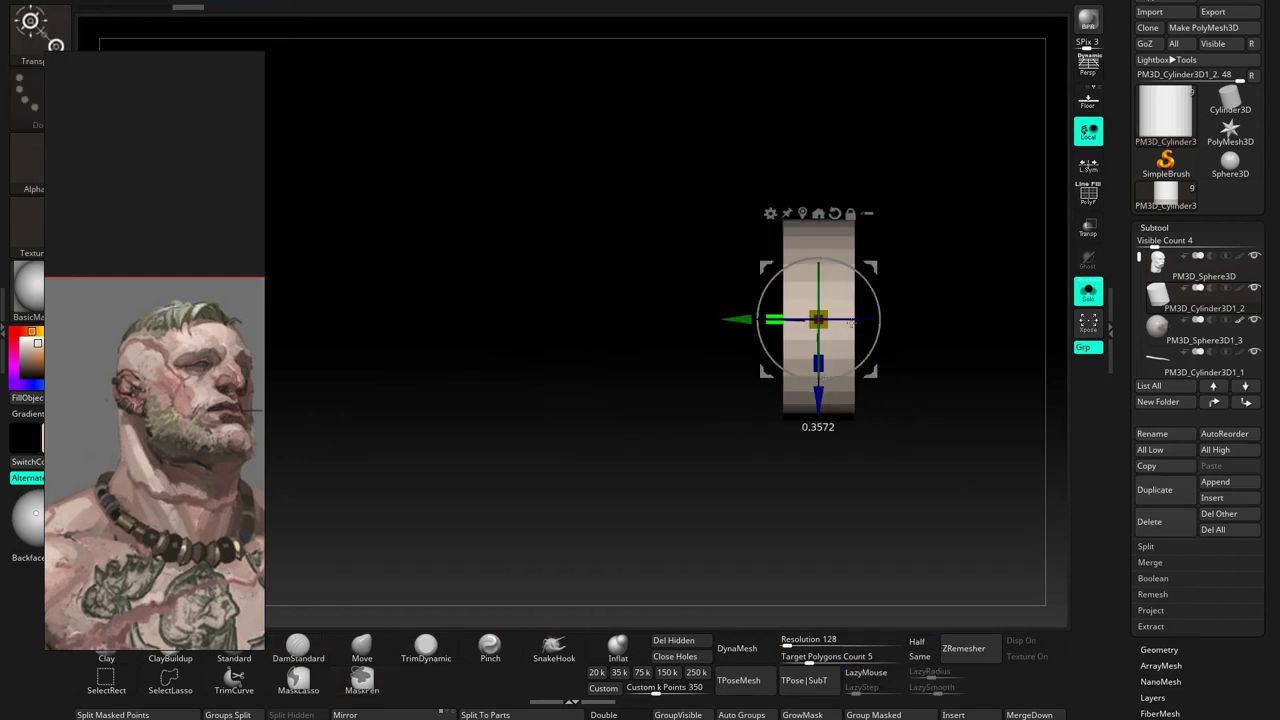
{"action": "left_click", "coordinate": [1088, 292]}
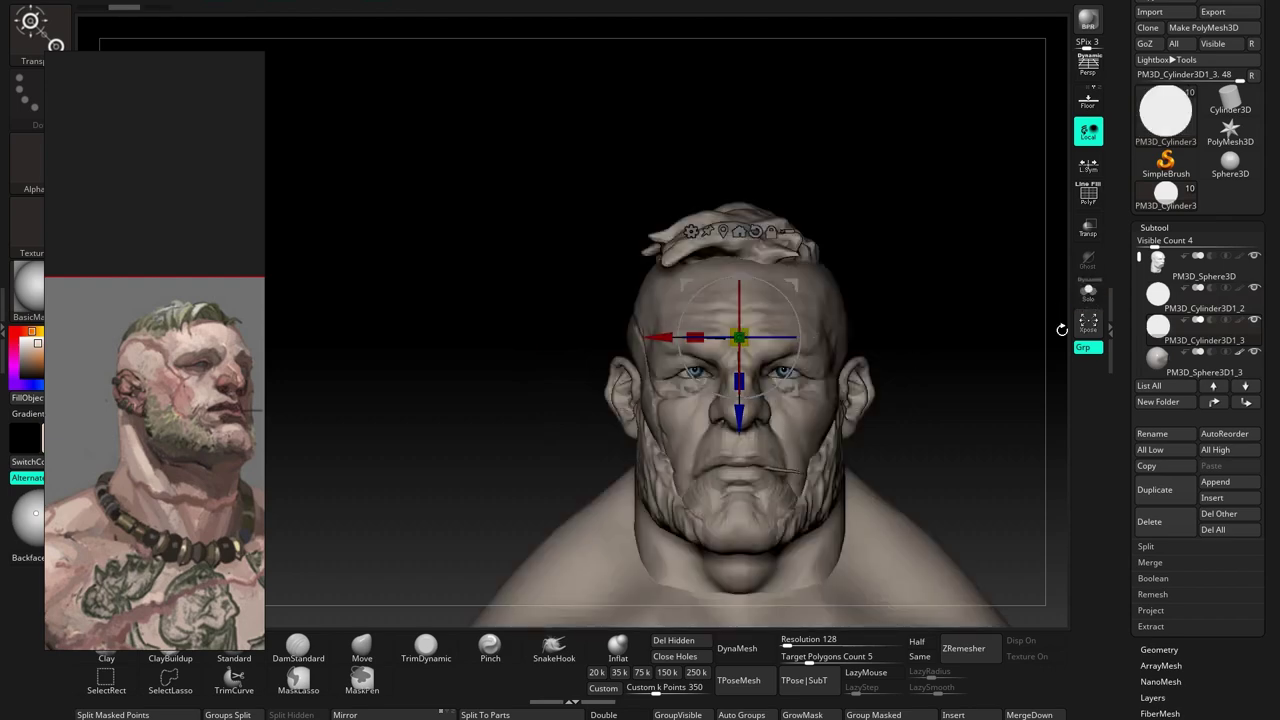
Set up the larger and smaller cylinder subtools for the subtraction
{"action": "left_click", "coordinate": [1158, 298]}
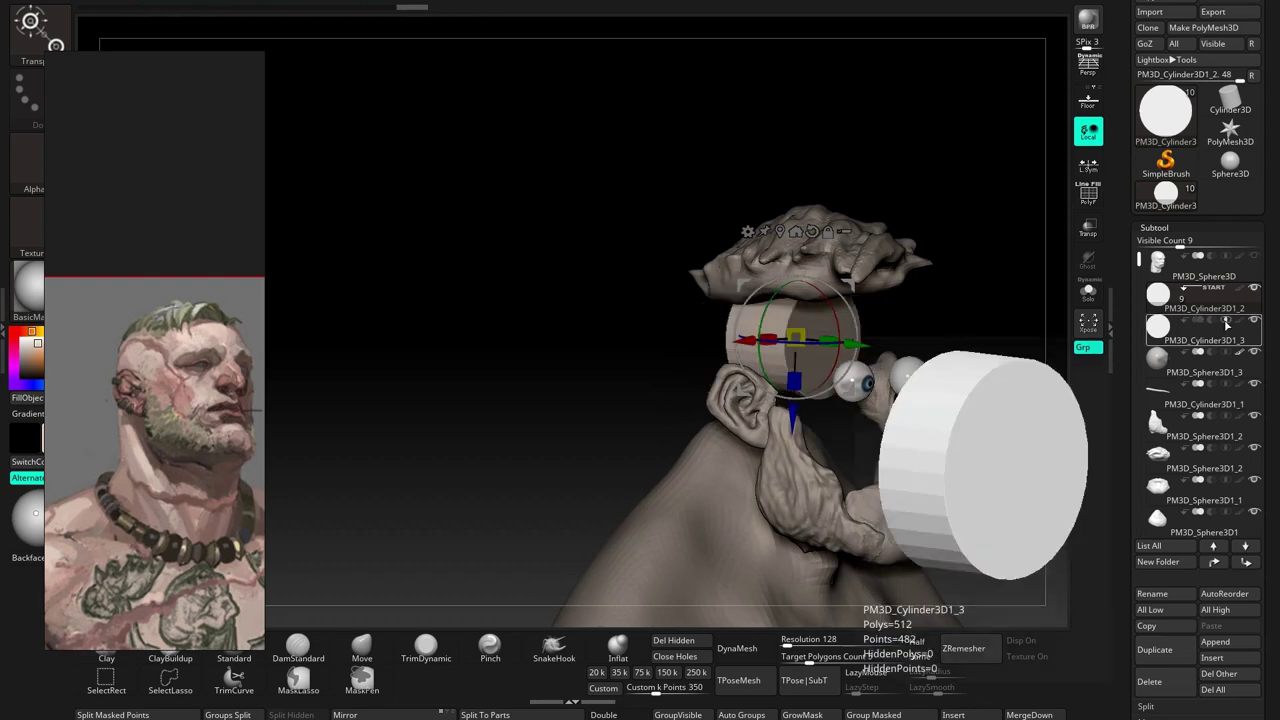
{"action": "left_click", "coordinate": [1222, 330]}
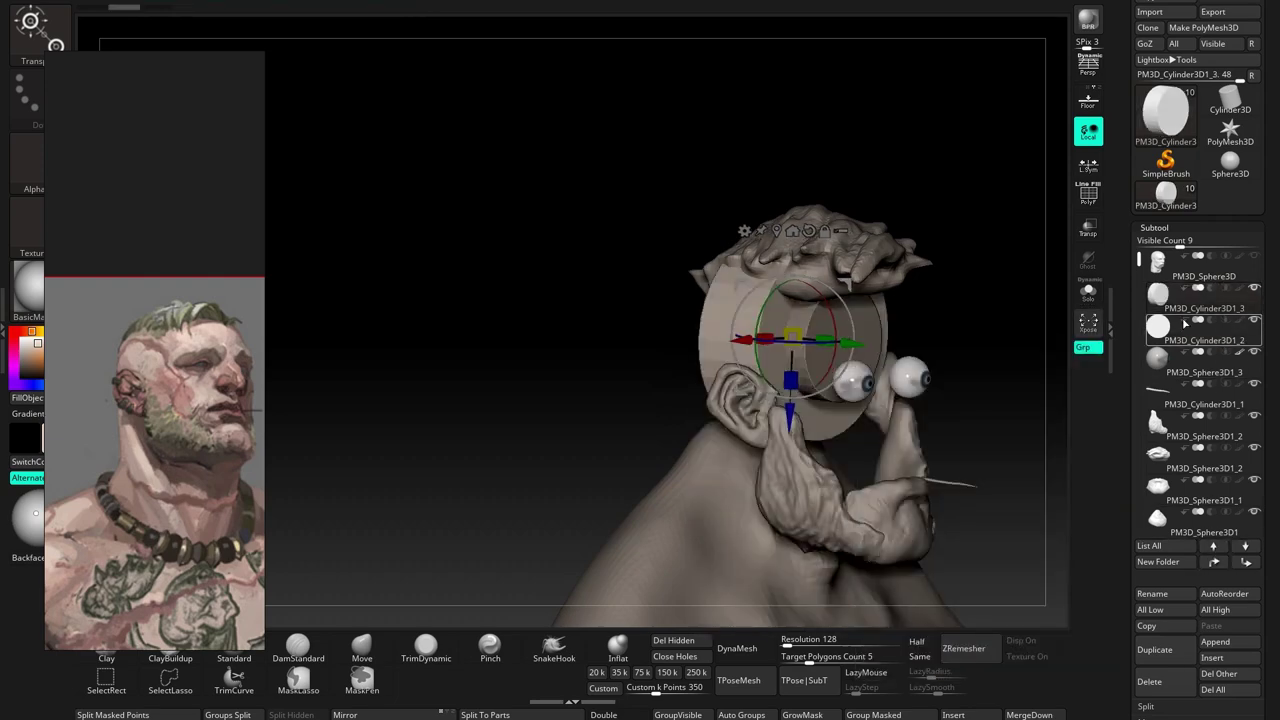
{"action": "left_click_drag", "start_coordinate": [788, 336], "coordinate": [803, 319]}
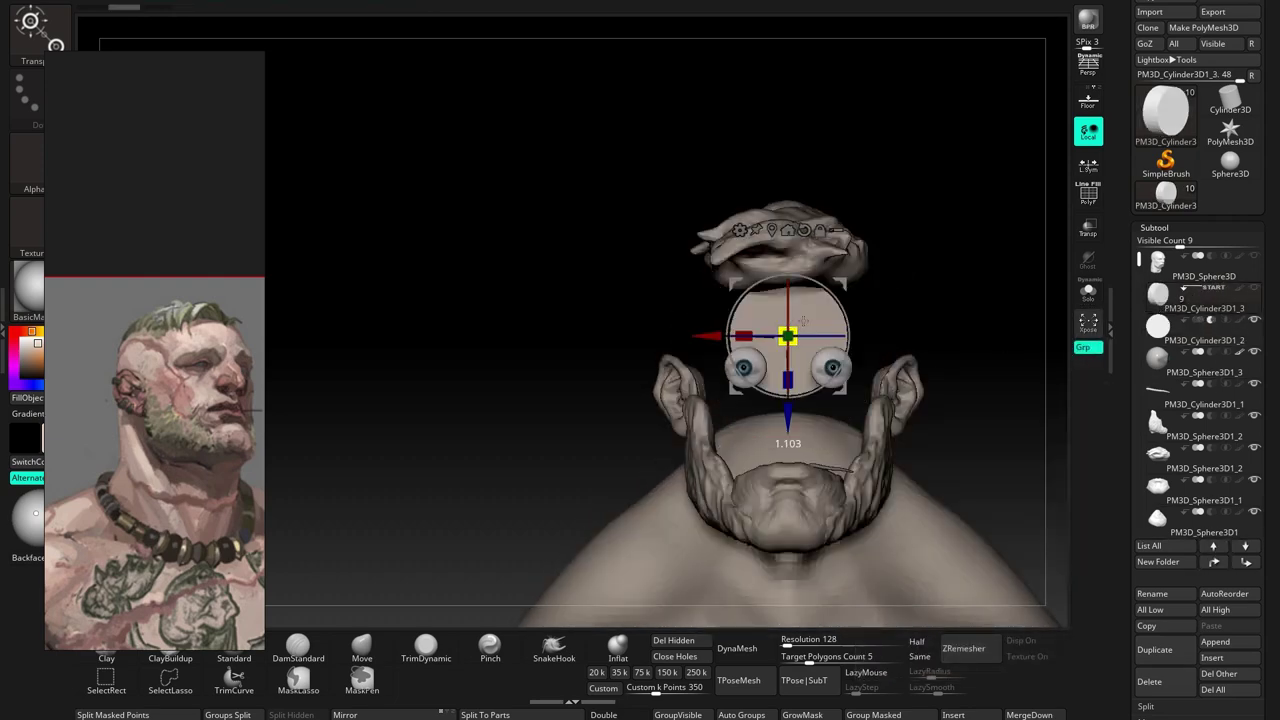
{"action": "key", "text": "ctrl+z"}
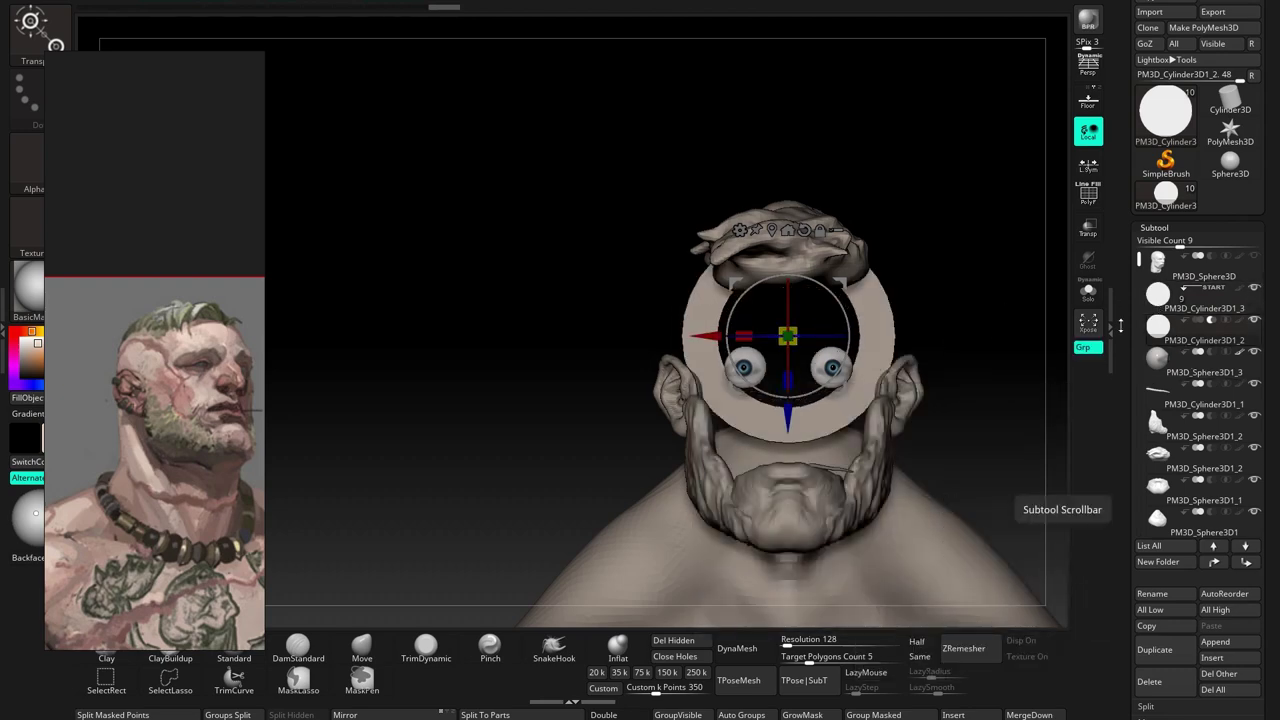
{"action": "left_click", "coordinate": [1148, 326]}
{"action": "scroll", "coordinate": [1150, 460], "scroll_direction": "down", "scroll_amount": 3}
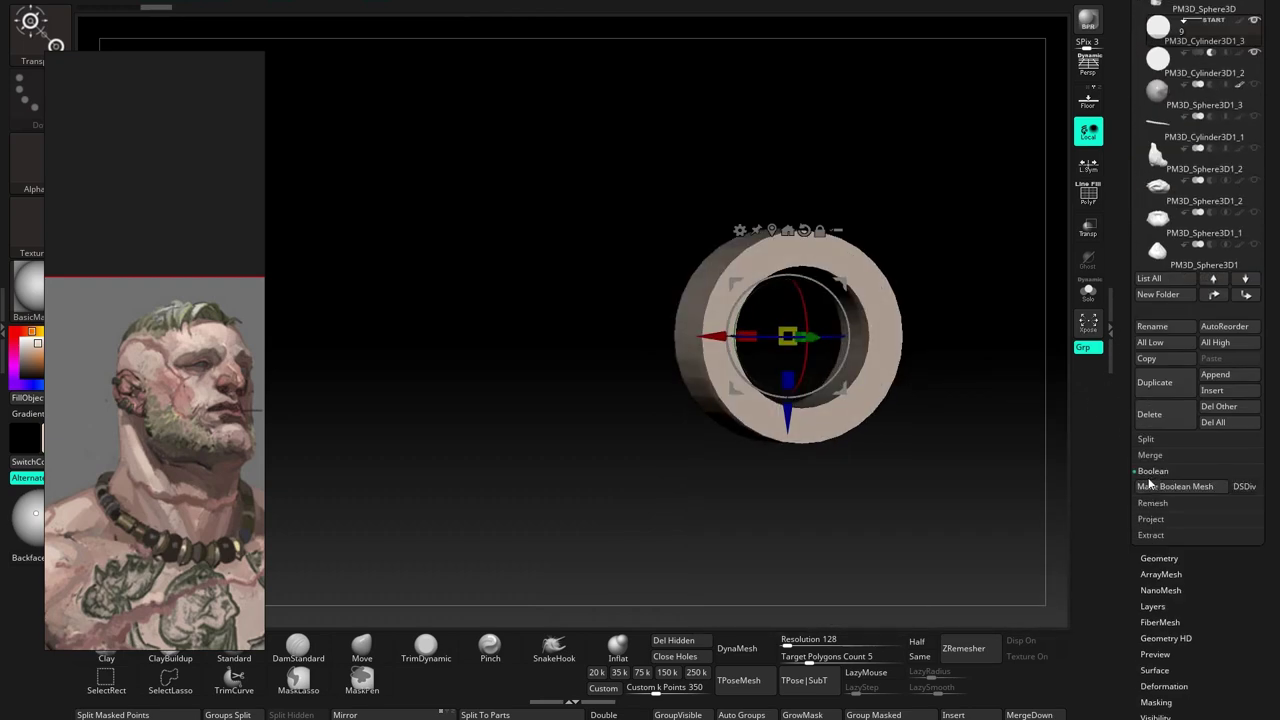
{"action": "scroll", "coordinate": [1121, 188], "scroll_direction": "up", "scroll_amount": 3}
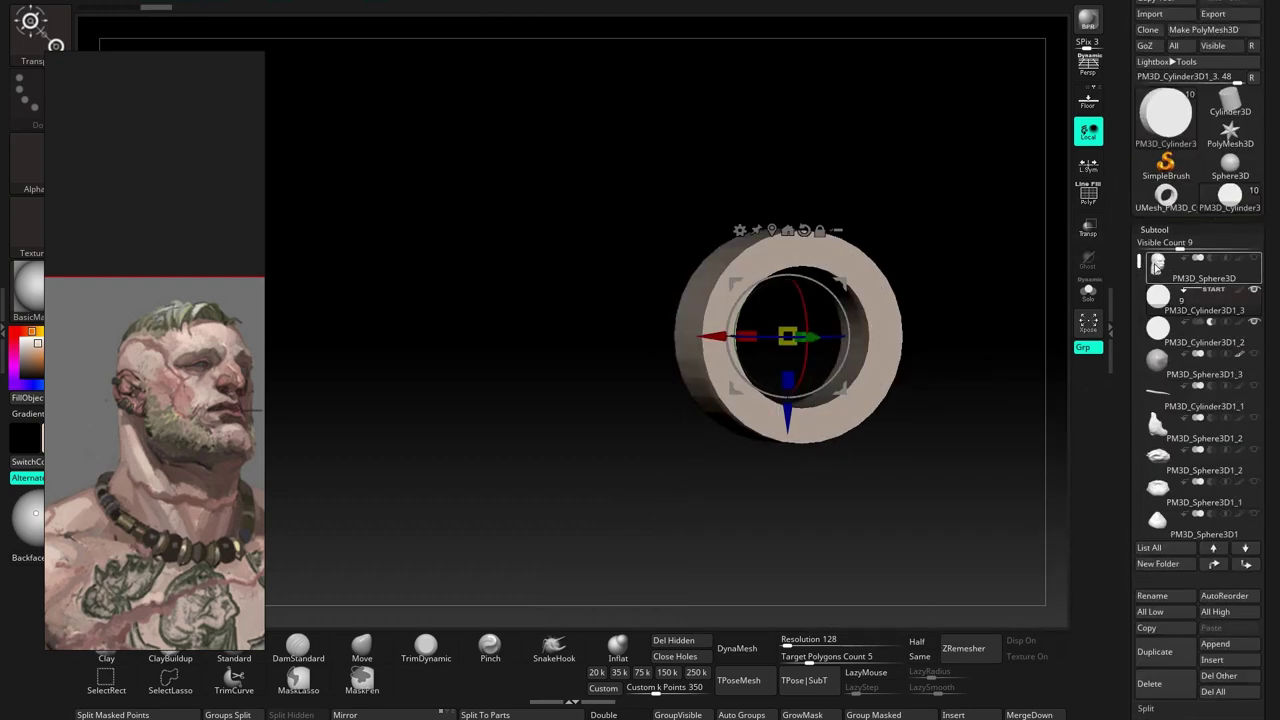
Make a Boolean Mesh of the cylinders into one hollow ring and reselect the head
{"action": "left_click", "coordinate": [1157, 265]}
{"action": "left_click", "coordinate": [1149, 683]}
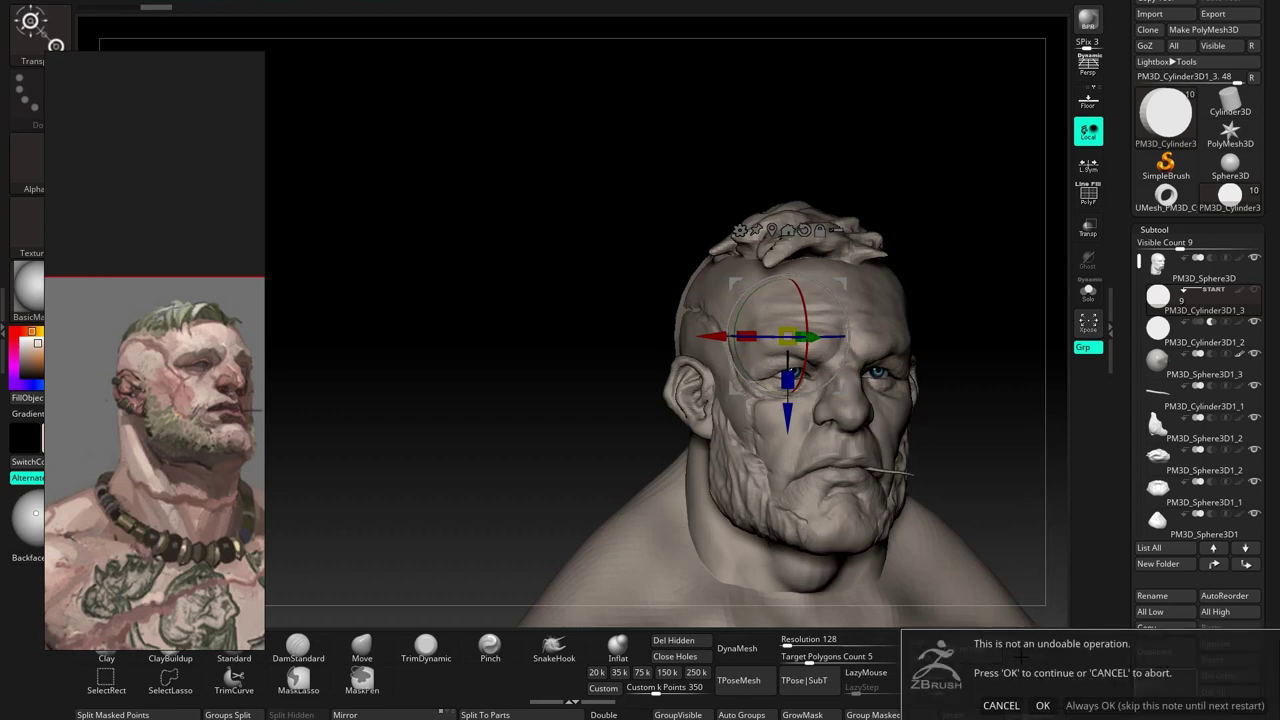
{"action": "left_click", "coordinate": [1001, 705]}
{"action": "left_click", "coordinate": [1212, 675]}
{"action": "left_click", "coordinate": [1042, 705]}
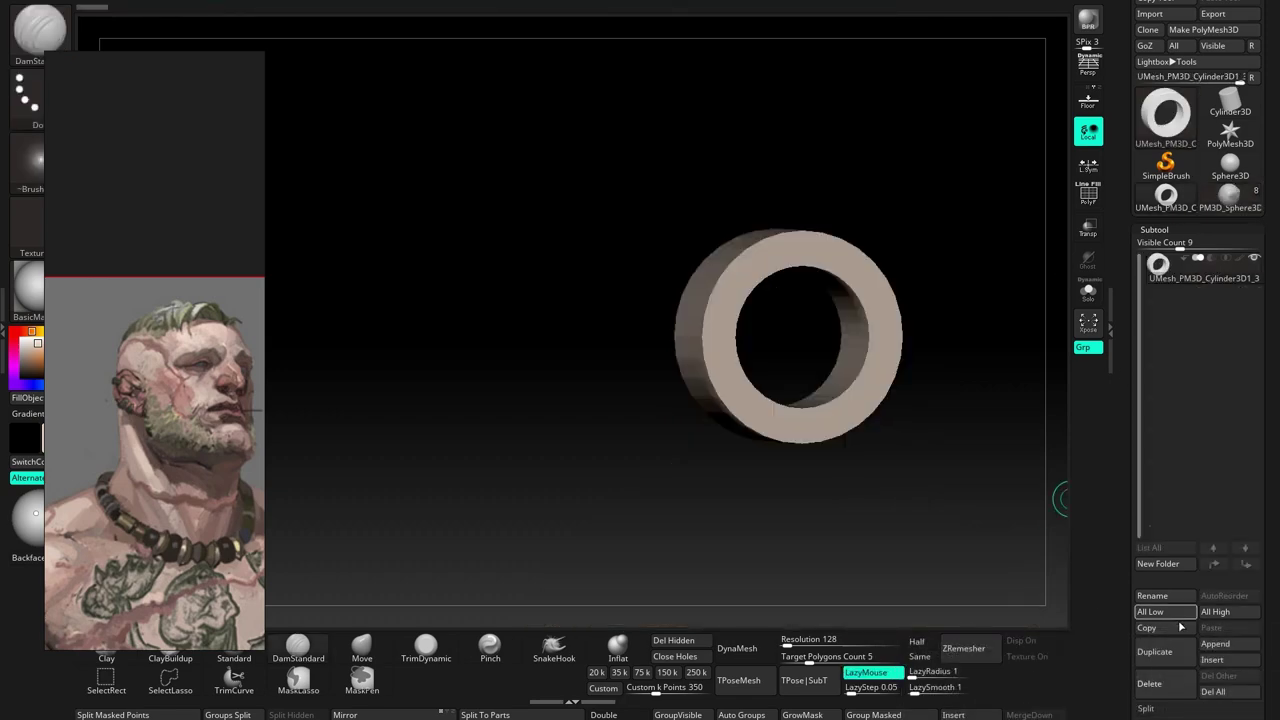
{"action": "left_click", "coordinate": [1223, 200]}
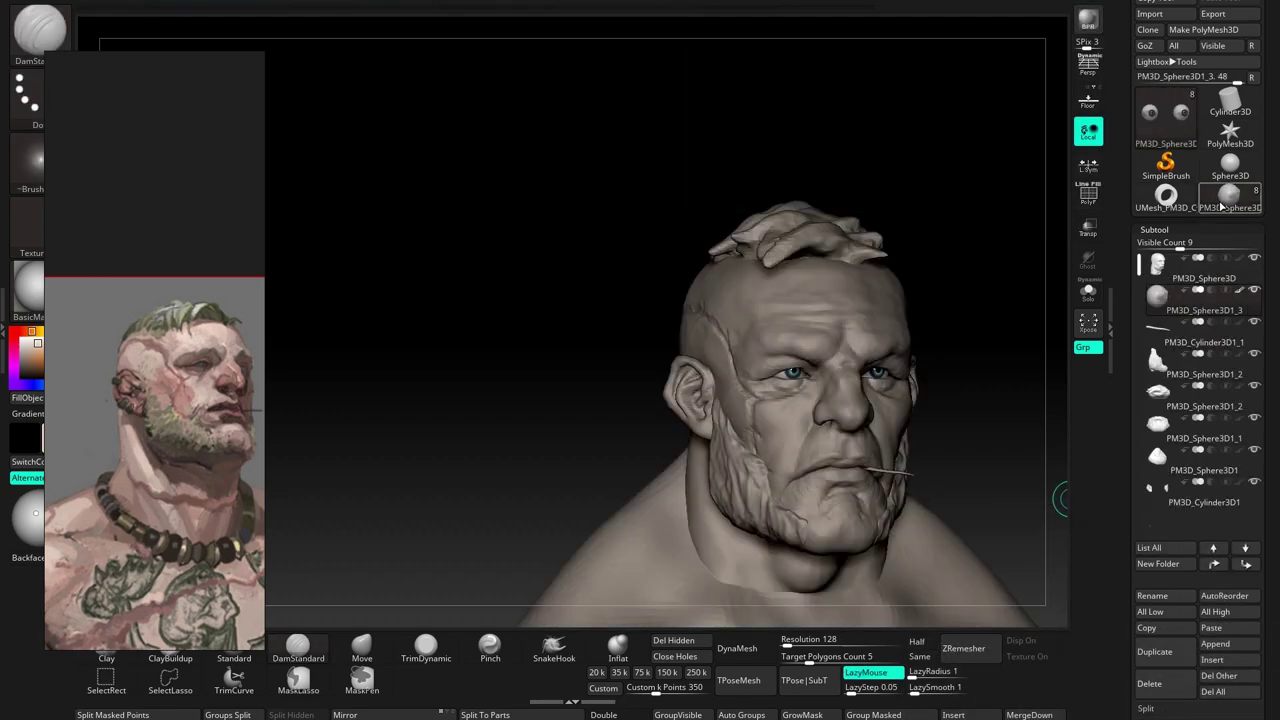
{"action": "left_click", "coordinate": [1165, 651]}
Move the ring earring onto the ear with the Transpose gizmo
{"action": "key", "text": "w"}
{"action": "left_click_drag", "start_coordinate": [585, 303], "coordinate": [760, 432]}
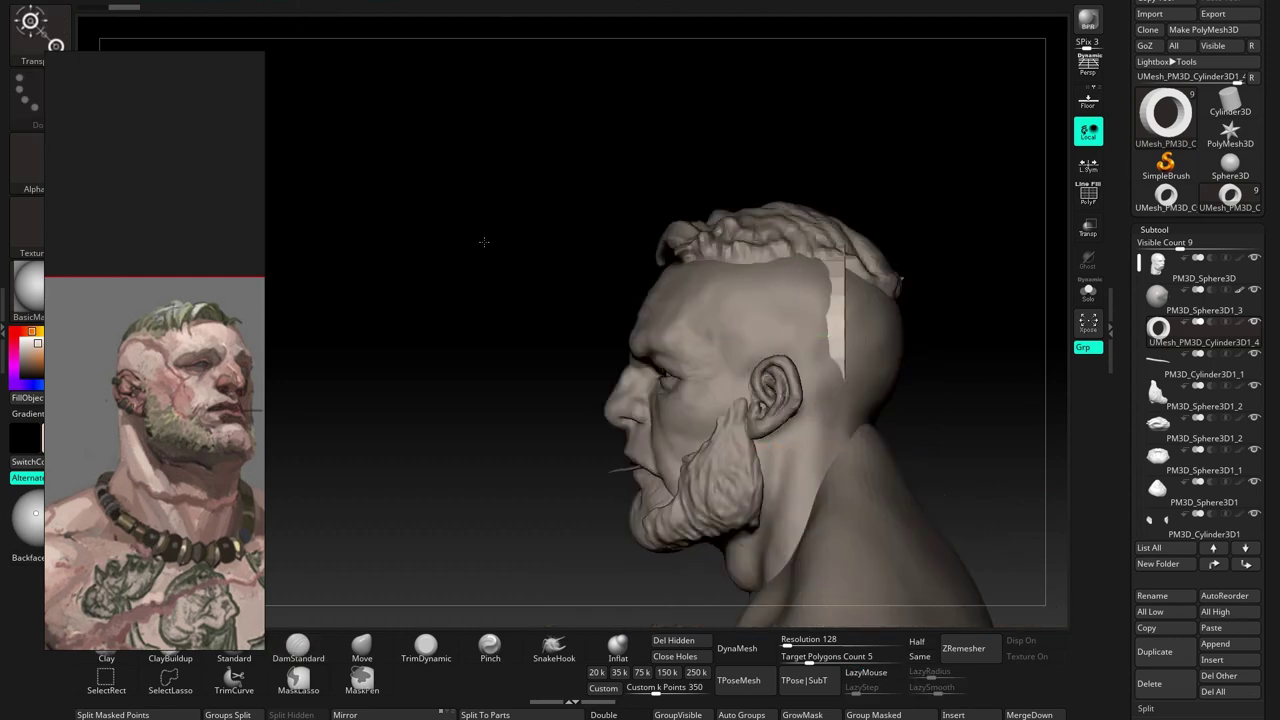
{"action": "mouse_move", "coordinate": [484, 242]}
{"action": "left_mouse_down"}
{"action": "mouse_move", "coordinate": [664, 323]}
{"action": "mouse_move", "coordinate": [585, 305]}
{"action": "mouse_move", "coordinate": [625, 323]}
{"action": "mouse_move", "coordinate": [766, 289]}
{"action": "left_mouse_up"}
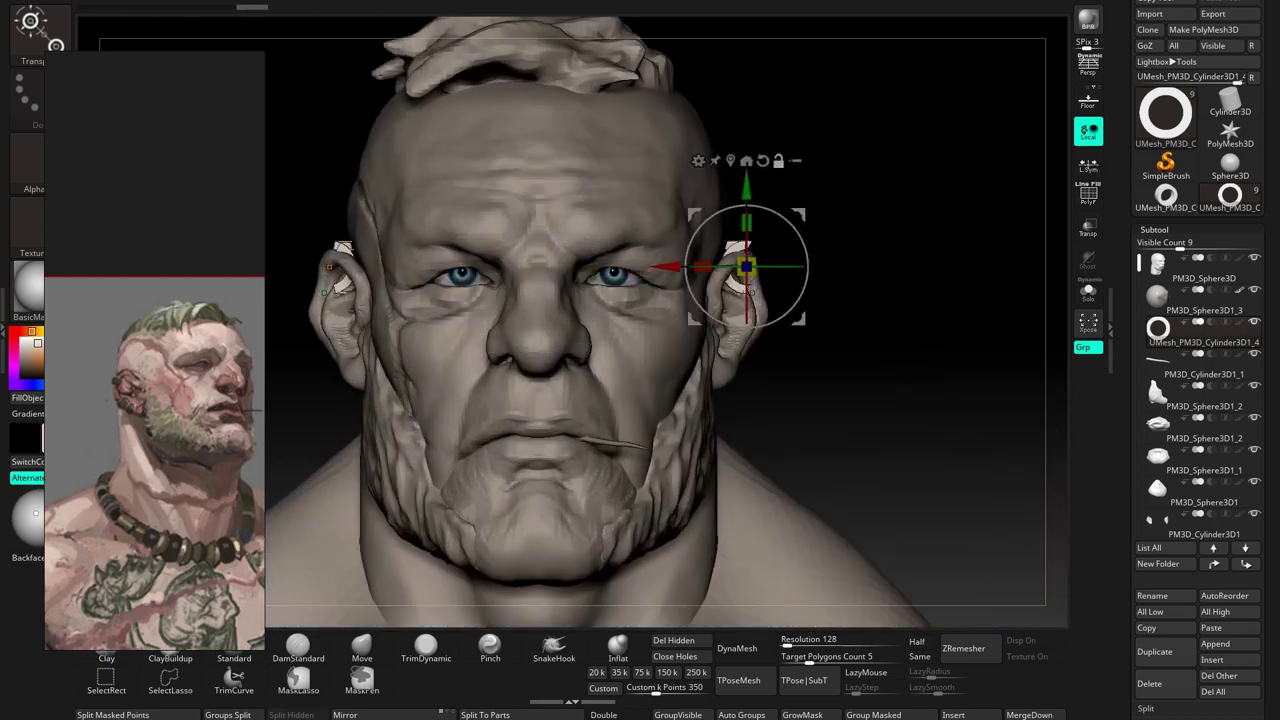
{"action": "key", "text": "ctrl+z"}
{"action": "left_click_drag", "start_coordinate": [545, 146], "coordinate": [700, 150]}
{"action": "left_click_drag", "start_coordinate": [800, 450], "coordinate": [800, 400], "text": "alt"}
{"action": "left_click_drag", "start_coordinate": [457, 257], "coordinate": [920, 243]}
Rotate the ring about 32 degrees to follow the ear, checking it from several angles
{"action": "left_click_drag", "start_coordinate": [920, 400], "coordinate": [920, 300], "text": "alt"}
{"action": "left_click_drag", "start_coordinate": [950, 500], "coordinate": [750, 500]}
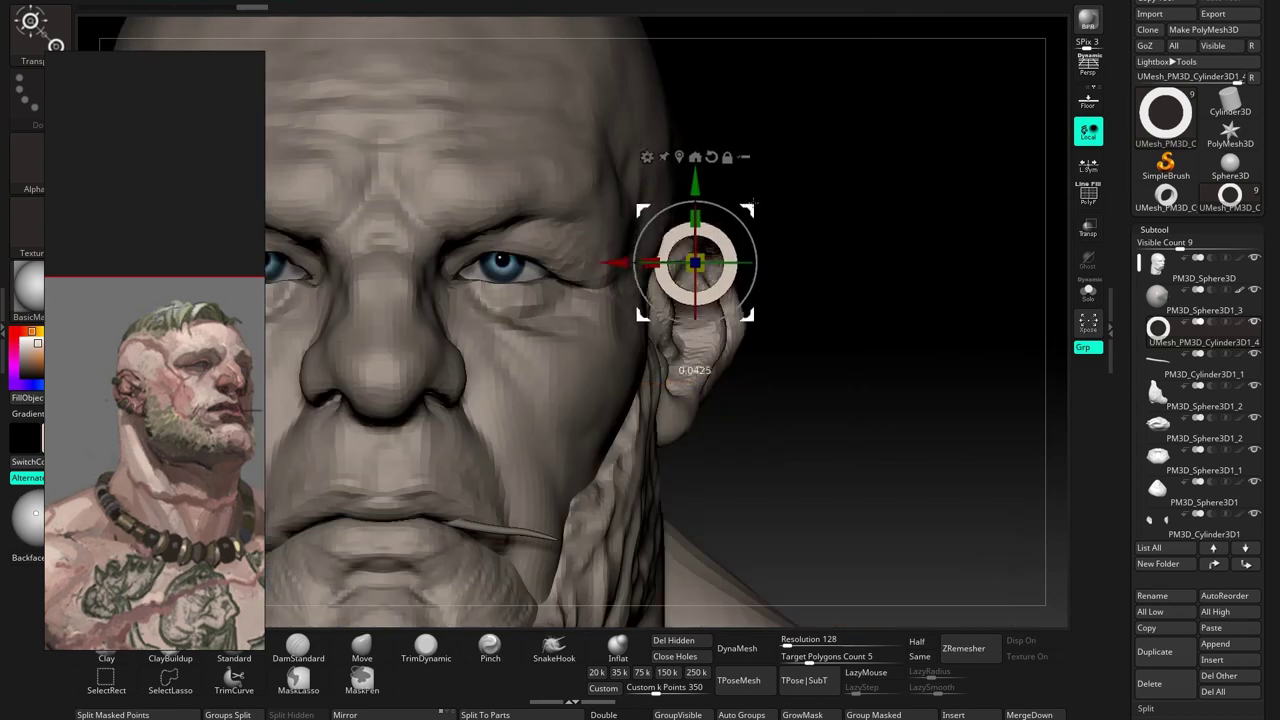
{"action": "left_click_drag", "start_coordinate": [752, 216], "coordinate": [760, 260]}
{"action": "left_click_drag", "start_coordinate": [750, 500], "coordinate": [950, 500]}
{"action": "left_click_drag", "start_coordinate": [900, 450], "coordinate": [700, 420]}
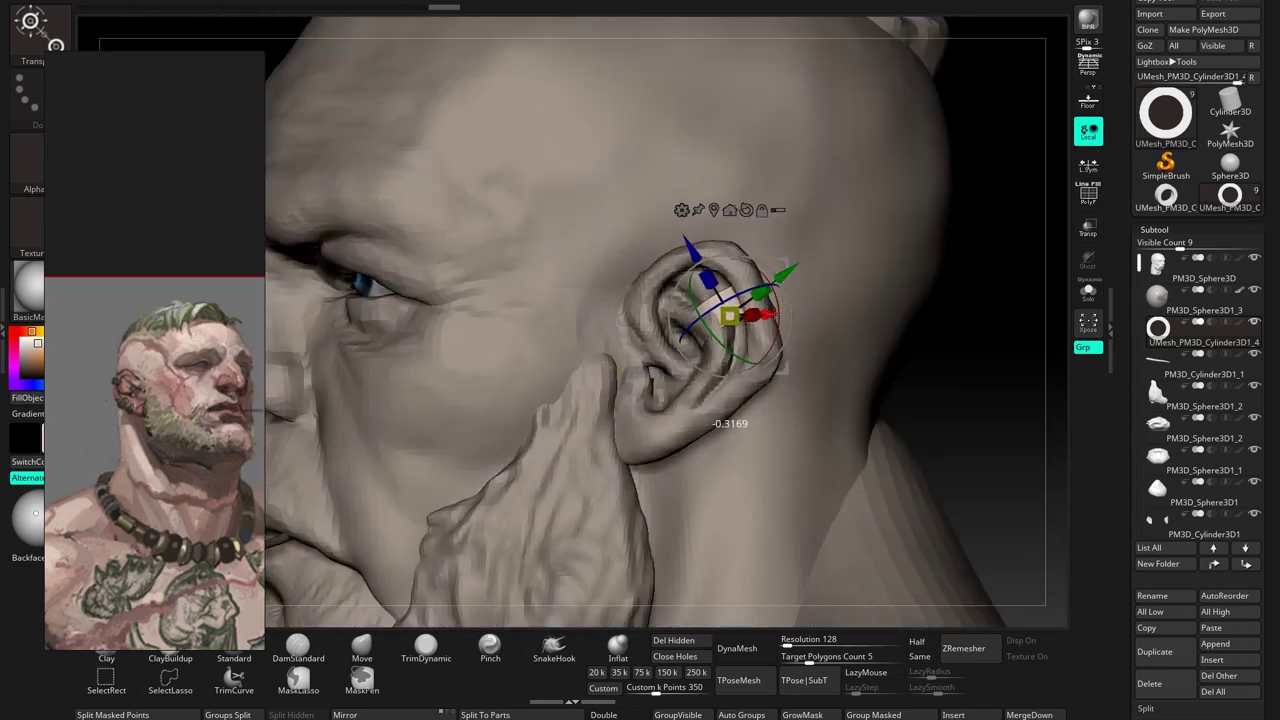
{"action": "left_click_drag", "start_coordinate": [705, 397], "coordinate": [690, 391]}
{"action": "mouse_move", "coordinate": [760, 300]}
{"action": "left_mouse_down"}
{"action": "mouse_move", "coordinate": [781, 276]}
{"action": "mouse_move", "coordinate": [663, 287]}
{"action": "left_mouse_up"}
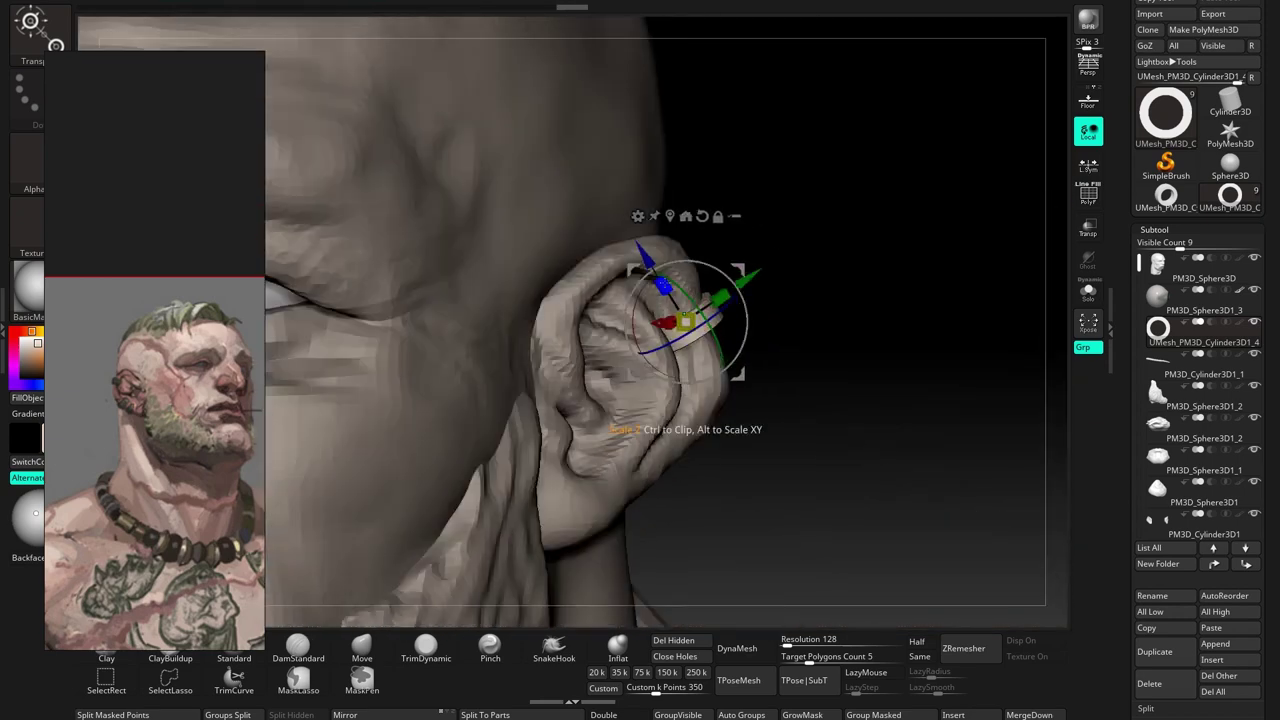
{"action": "mouse_move", "coordinate": [720, 400]}
{"action": "left_mouse_down"}
{"action": "mouse_move", "coordinate": [703, 278]}
{"action": "mouse_move", "coordinate": [690, 290]}
{"action": "mouse_move", "coordinate": [733, 290]}
{"action": "mouse_move", "coordinate": [757, 355]}
{"action": "left_mouse_up"}
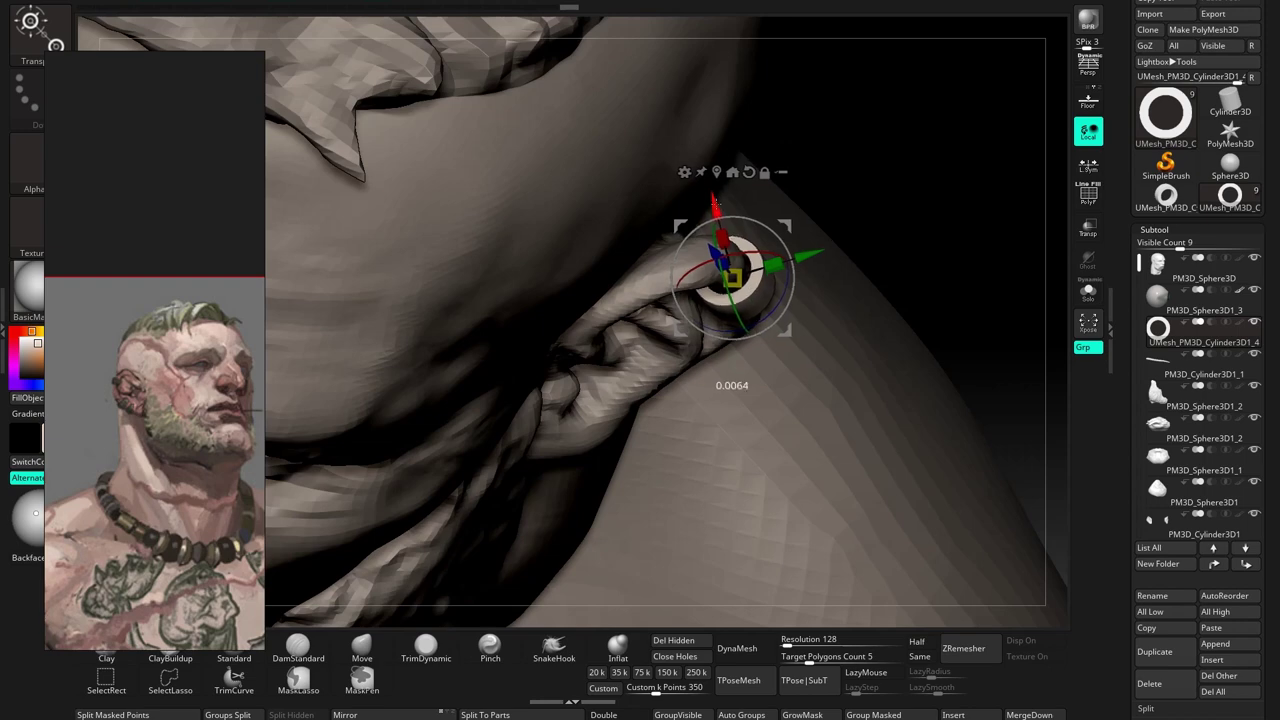
{"action": "left_click_drag", "start_coordinate": [735, 275], "coordinate": [718, 290]}
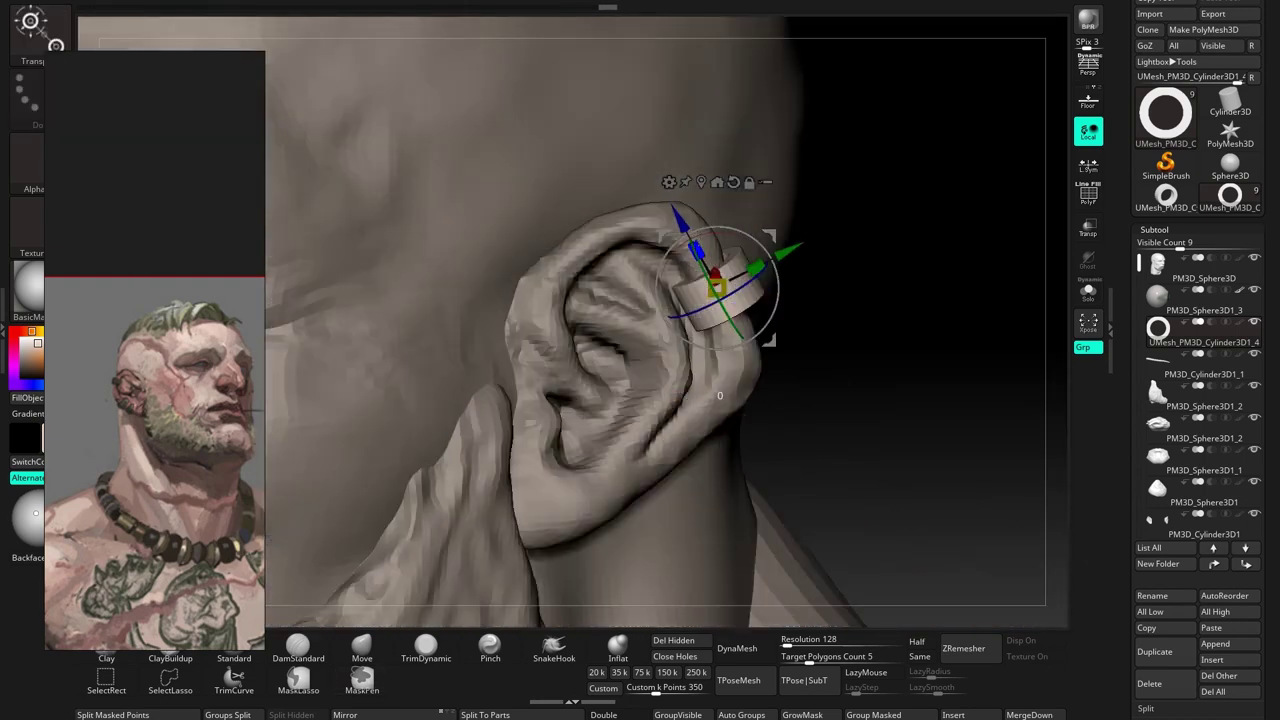
{"action": "left_click_drag", "start_coordinate": [716, 287], "coordinate": [740, 510]}
DynaMesh the ring and make two copies further down the ear rim
{"action": "key", "text": "q"}
{"action": "left_click", "coordinate": [737, 648]}
{"action": "mouse_move", "coordinate": [760, 330]}
{"action": "left_mouse_down"}
{"action": "mouse_move", "coordinate": [708, 265]}
{"action": "mouse_move", "coordinate": [846, 303]}
{"action": "left_mouse_up"}
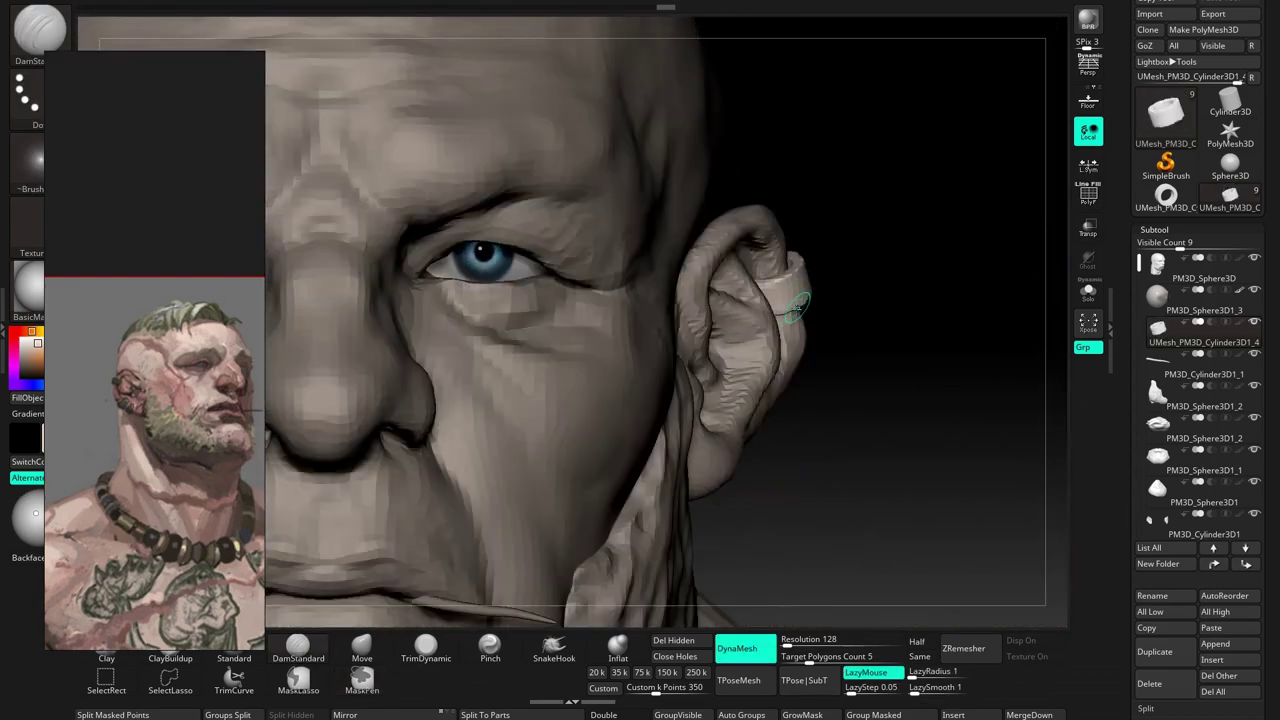
{"action": "key", "text": "w"}
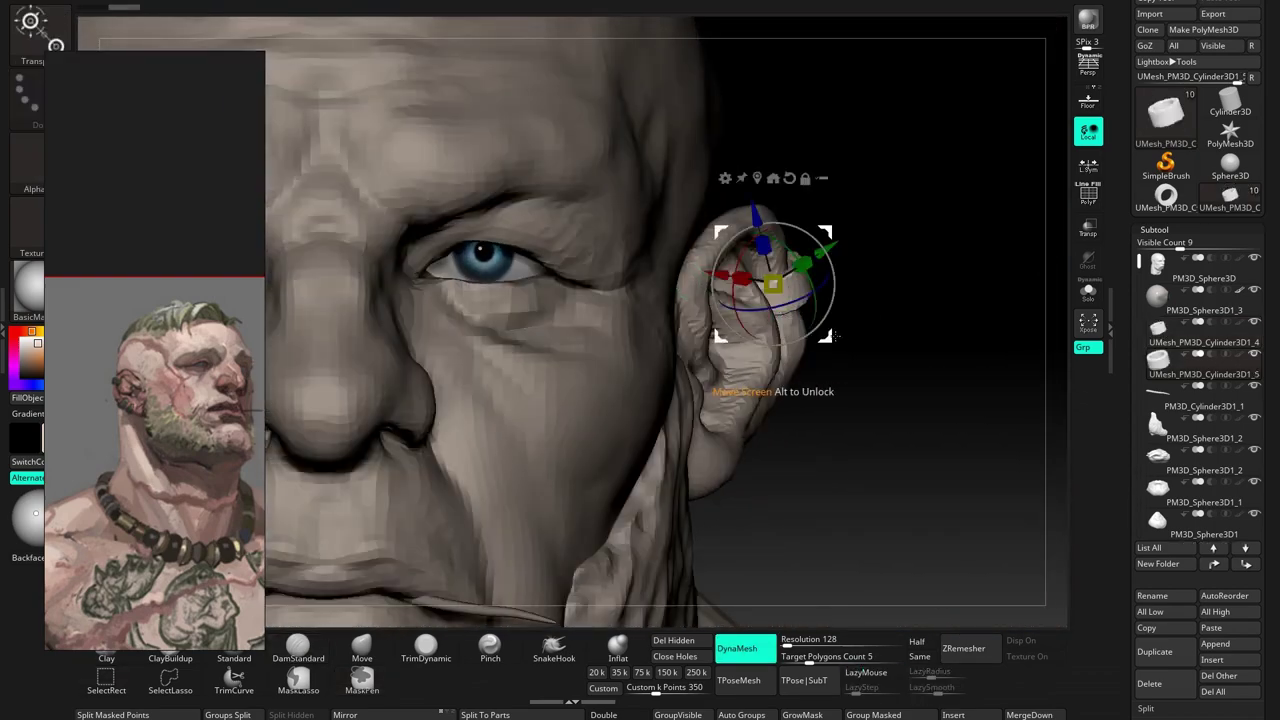
{"action": "mouse_move", "coordinate": [842, 384]}
{"action": "left_mouse_down"}
{"action": "mouse_move", "coordinate": [800, 330]}
{"action": "mouse_move", "coordinate": [845, 408]}
{"action": "left_mouse_up"}
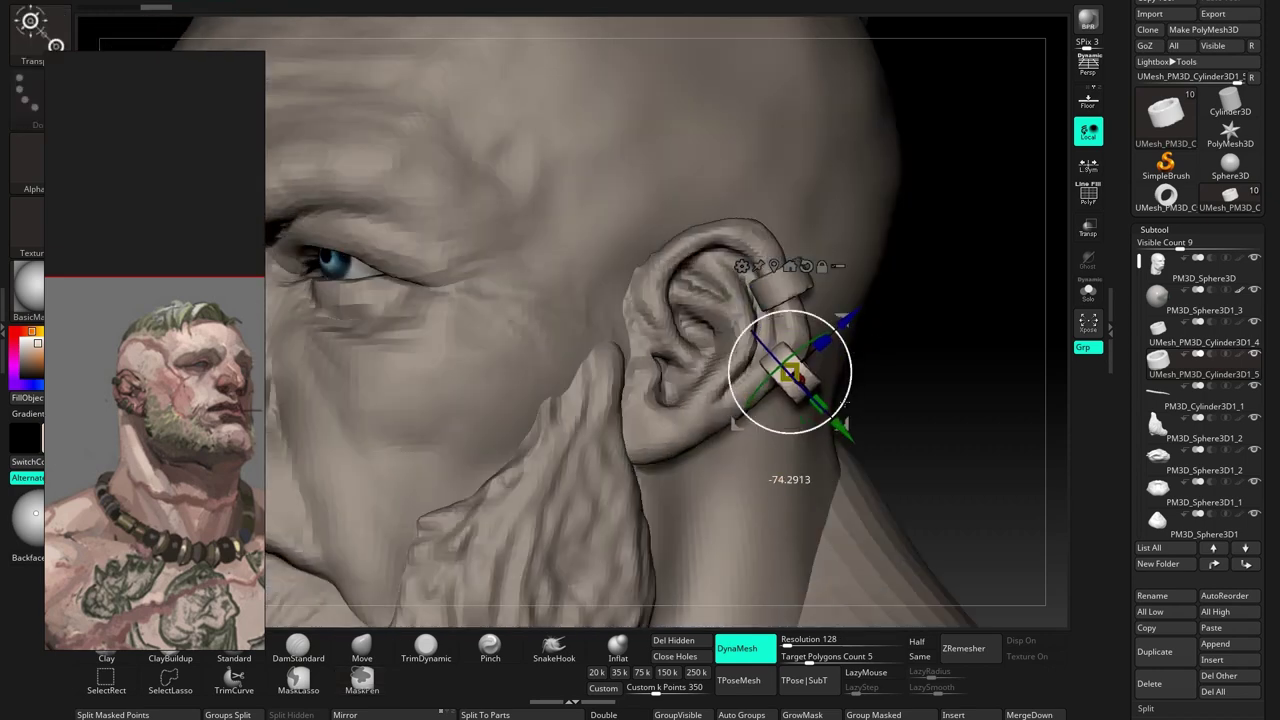
{"action": "mouse_move", "coordinate": [900, 450]}
{"action": "left_mouse_down"}
{"action": "mouse_move", "coordinate": [930, 450]}
{"action": "mouse_move", "coordinate": [800, 450]}
{"action": "mouse_move", "coordinate": [720, 430]}
{"action": "mouse_move", "coordinate": [825, 440]}
{"action": "mouse_move", "coordinate": [838, 427]}
{"action": "mouse_move", "coordinate": [762, 418]}
{"action": "mouse_move", "coordinate": [764, 437]}
{"action": "left_mouse_up"}
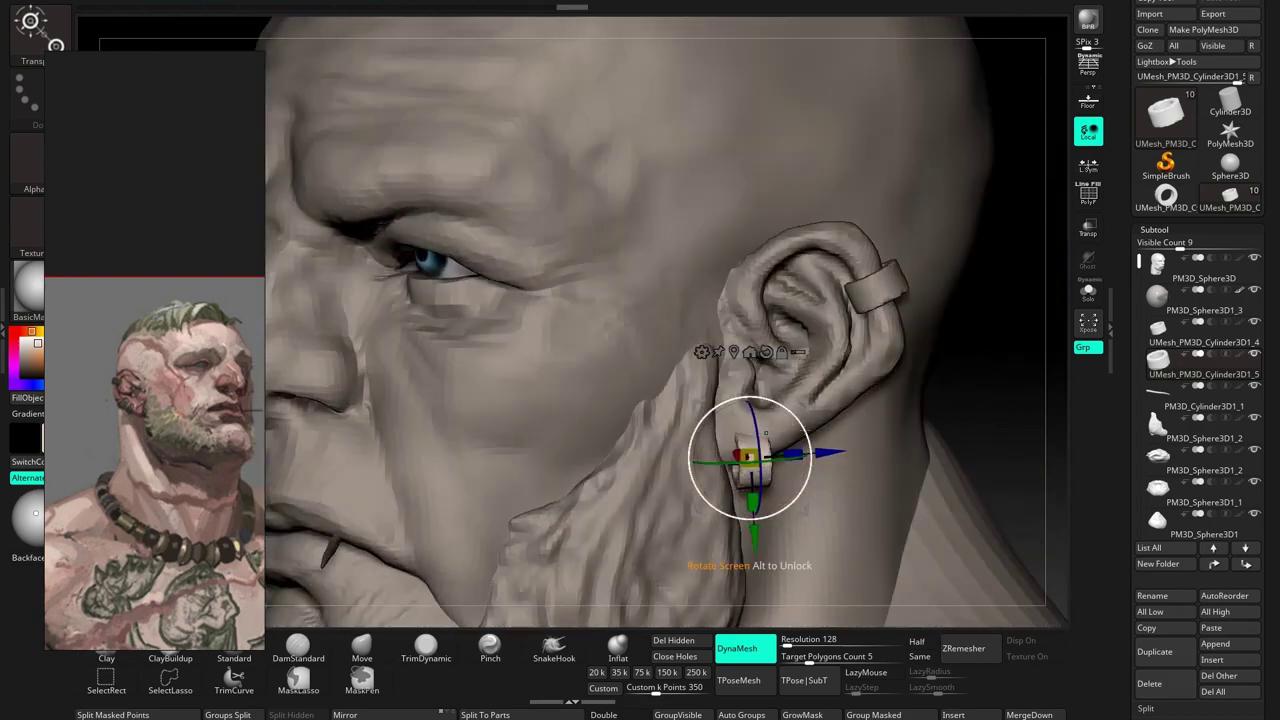
{"action": "left_click_drag", "start_coordinate": [750, 458], "coordinate": [752, 451], "text": "alt"}
{"action": "mouse_move", "coordinate": [820, 420]}
{"action": "left_mouse_down"}
{"action": "mouse_move", "coordinate": [760, 425]}
{"action": "mouse_move", "coordinate": [820, 420]}
{"action": "mouse_move", "coordinate": [820, 340]}
{"action": "mouse_move", "coordinate": [870, 500]}
{"action": "mouse_move", "coordinate": [840, 504]}
{"action": "mouse_move", "coordinate": [851, 500]}
{"action": "mouse_move", "coordinate": [283, 38]}
{"action": "mouse_move", "coordinate": [679, 400]}
{"action": "mouse_move", "coordinate": [757, 400]}
{"action": "mouse_move", "coordinate": [662, 382]}
{"action": "left_mouse_up"}
Turn on Transp and MergeDown the newest ring into the earring above it
{"action": "left_click", "coordinate": [1088, 228]}
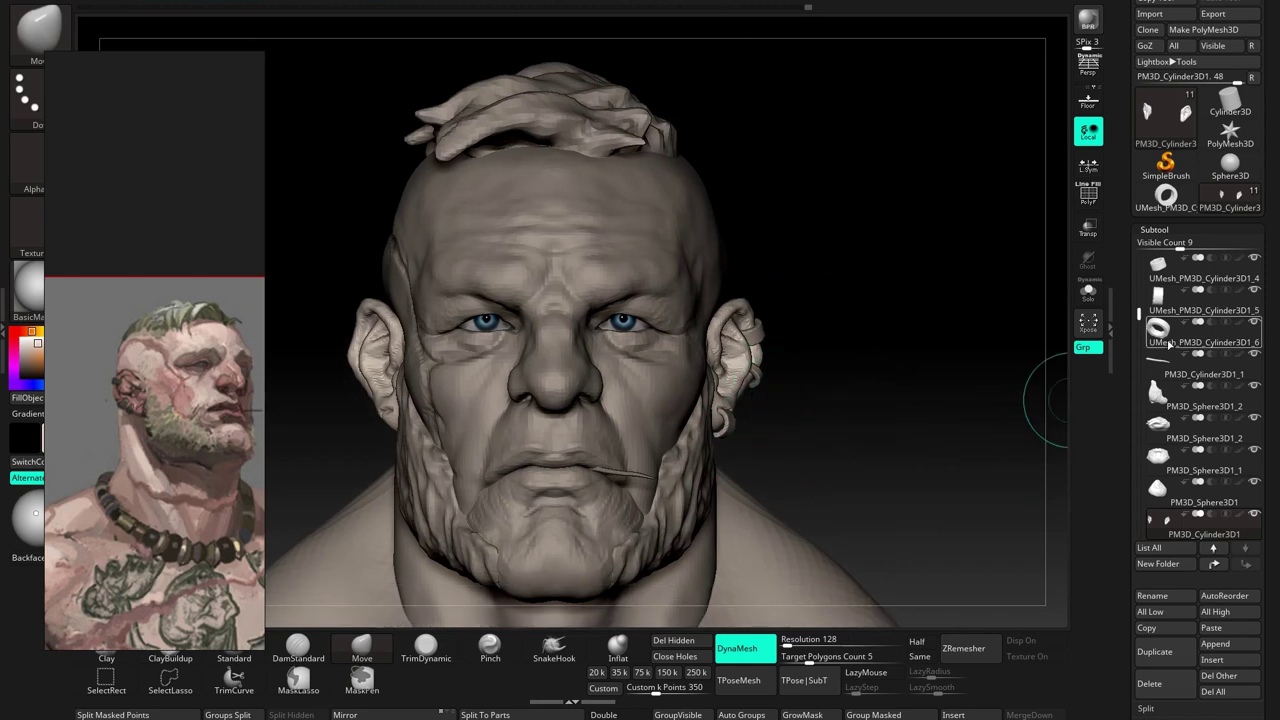
{"action": "scroll", "coordinate": [1133, 450], "scroll_direction": "down", "scroll_amount": 3}
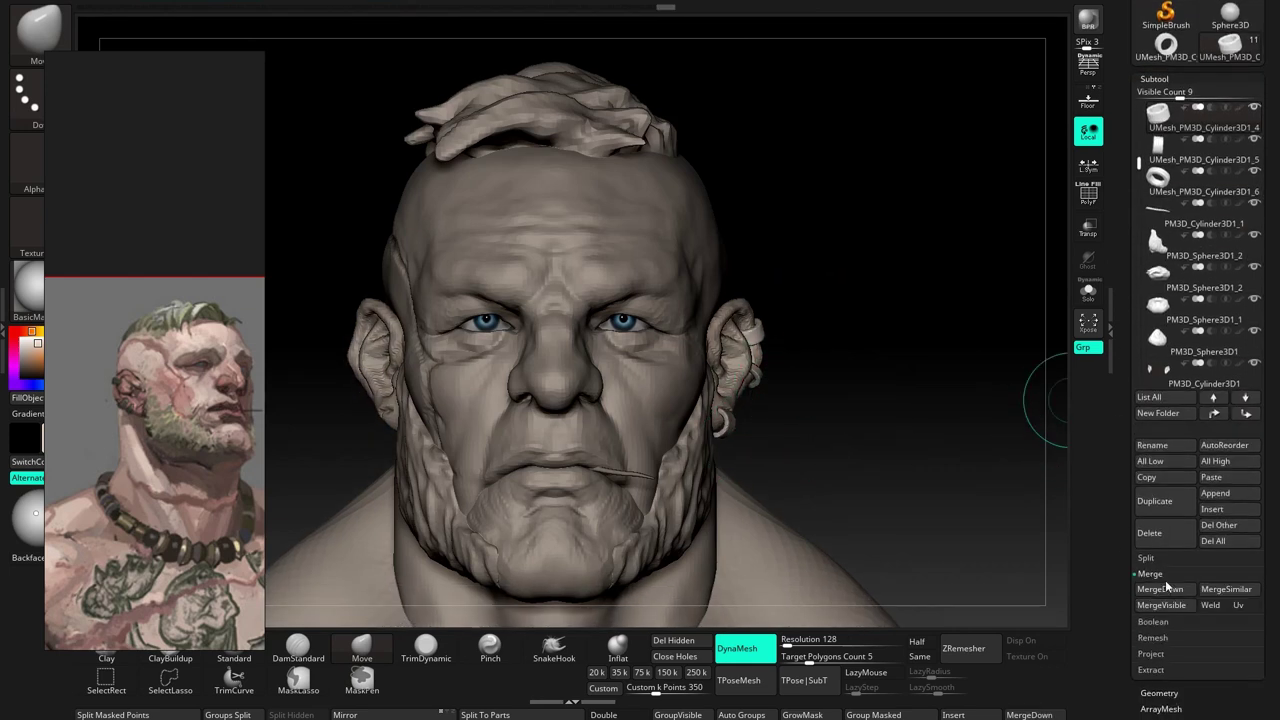
{"action": "left_click", "coordinate": [1174, 590]}
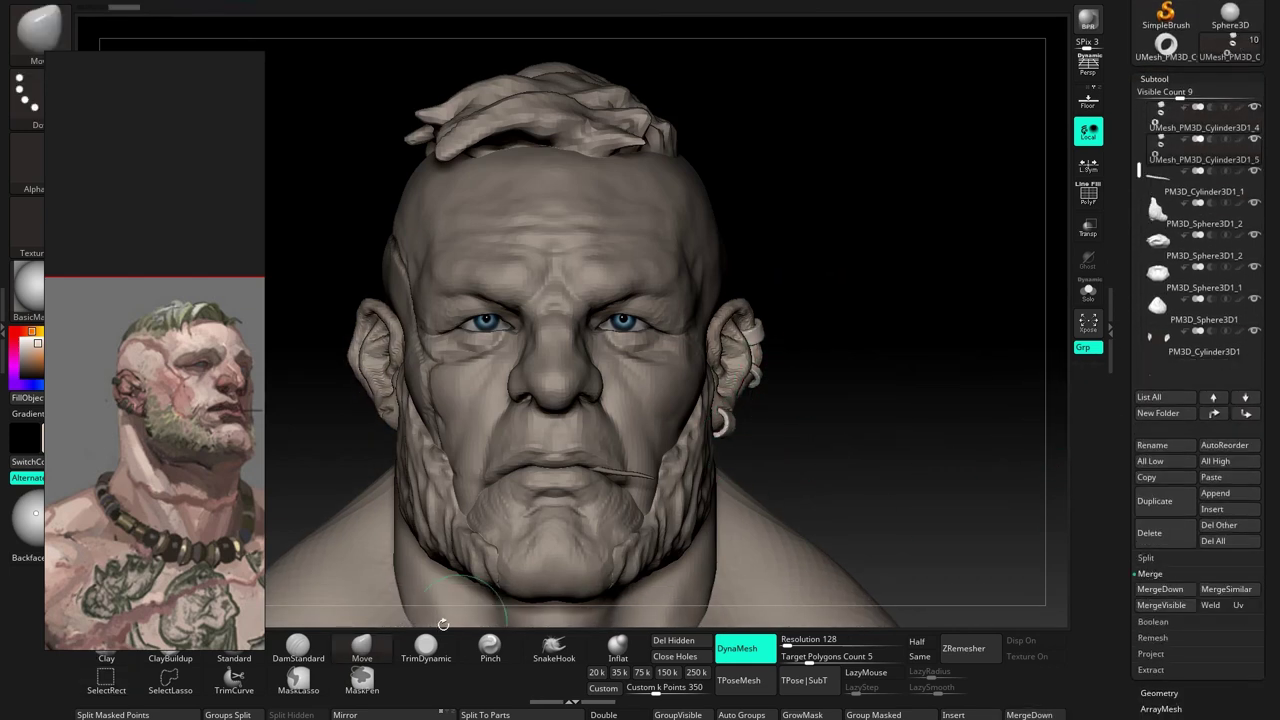
{"action": "right_click_drag", "start_coordinate": [652, 488], "coordinate": [1087, 222]}
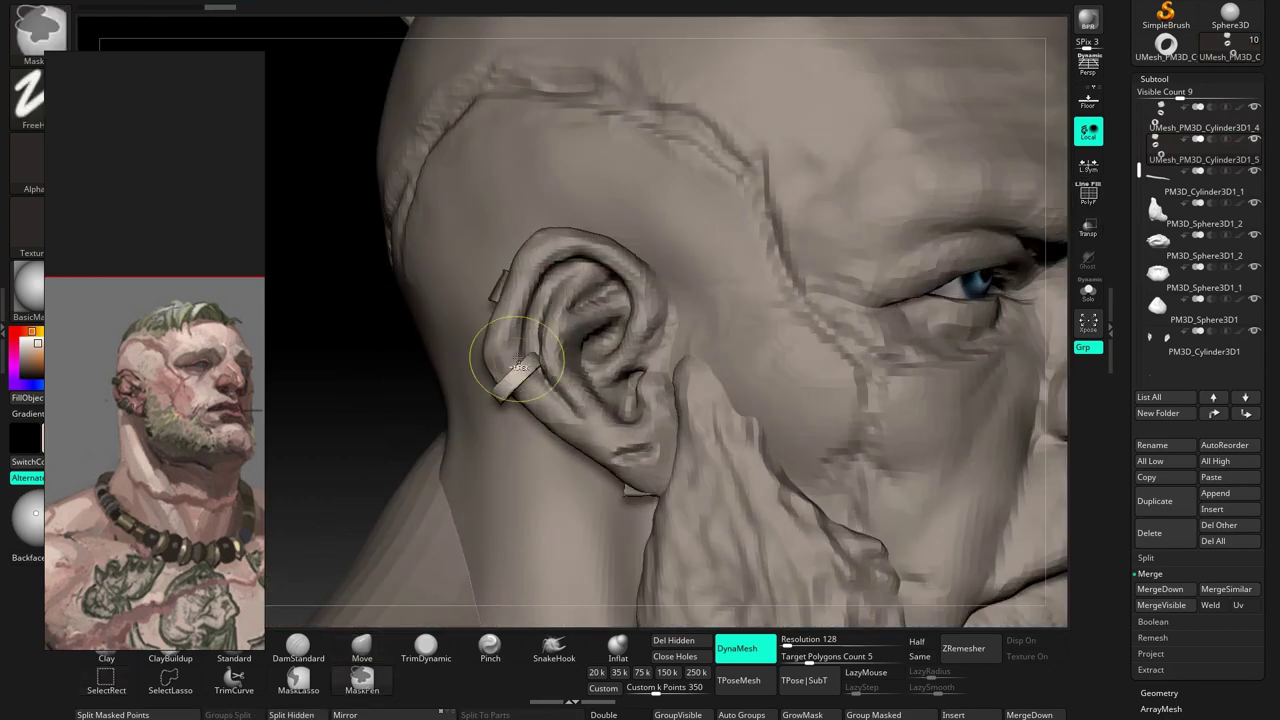
Reshape the middle ear ring band with the Move brush
{"action": "left_click", "coordinate": [510, 290], "text": "ctrl+shift"}
{"action": "left_click", "coordinate": [505, 300], "text": "ctrl+shift"}
{"action": "mouse_move", "coordinate": [614, 471]}
{"action": "right_mouse_down"}
{"action": "mouse_move", "coordinate": [614, 371]}
{"action": "mouse_move", "coordinate": [681, 455]}
{"action": "mouse_move", "coordinate": [571, 434]}
{"action": "mouse_move", "coordinate": [580, 470]}
{"action": "mouse_move", "coordinate": [625, 448]}
{"action": "mouse_move", "coordinate": [540, 300]}
{"action": "right_mouse_up"}
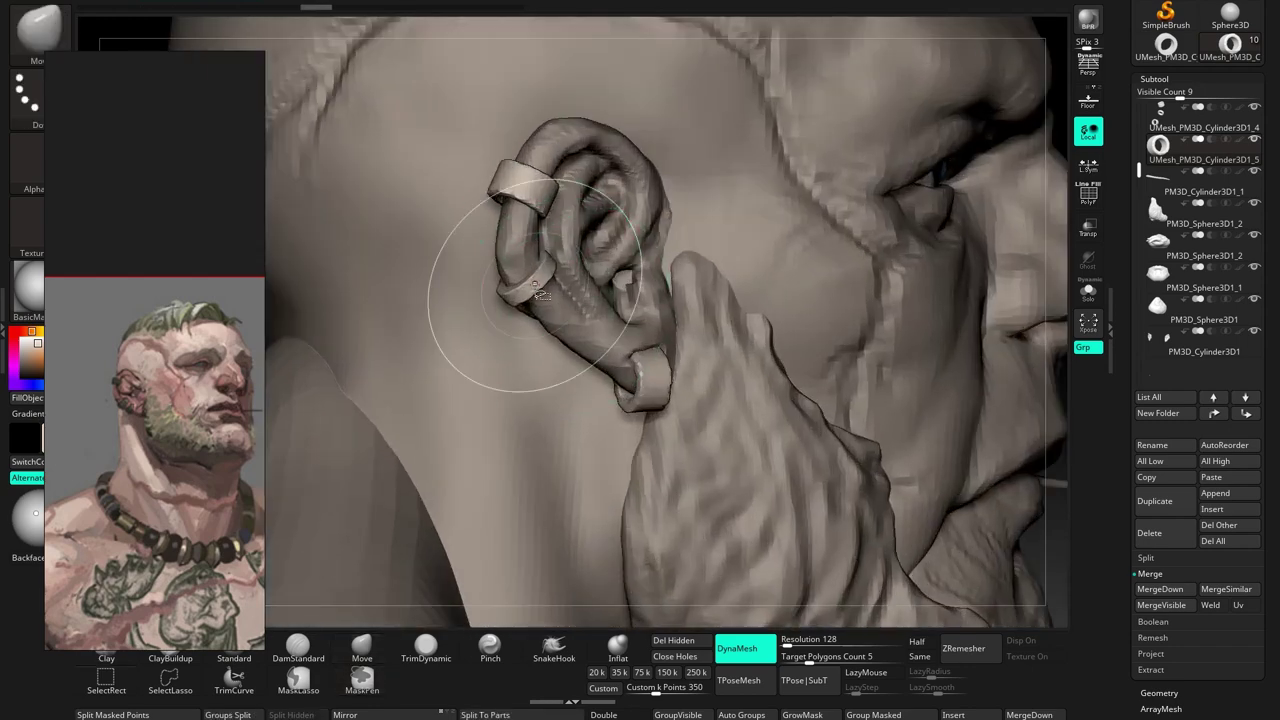
{"action": "left_click", "coordinate": [533, 283], "text": "alt"}
{"action": "left_click_drag", "start_coordinate": [533, 283], "coordinate": [545, 262]}
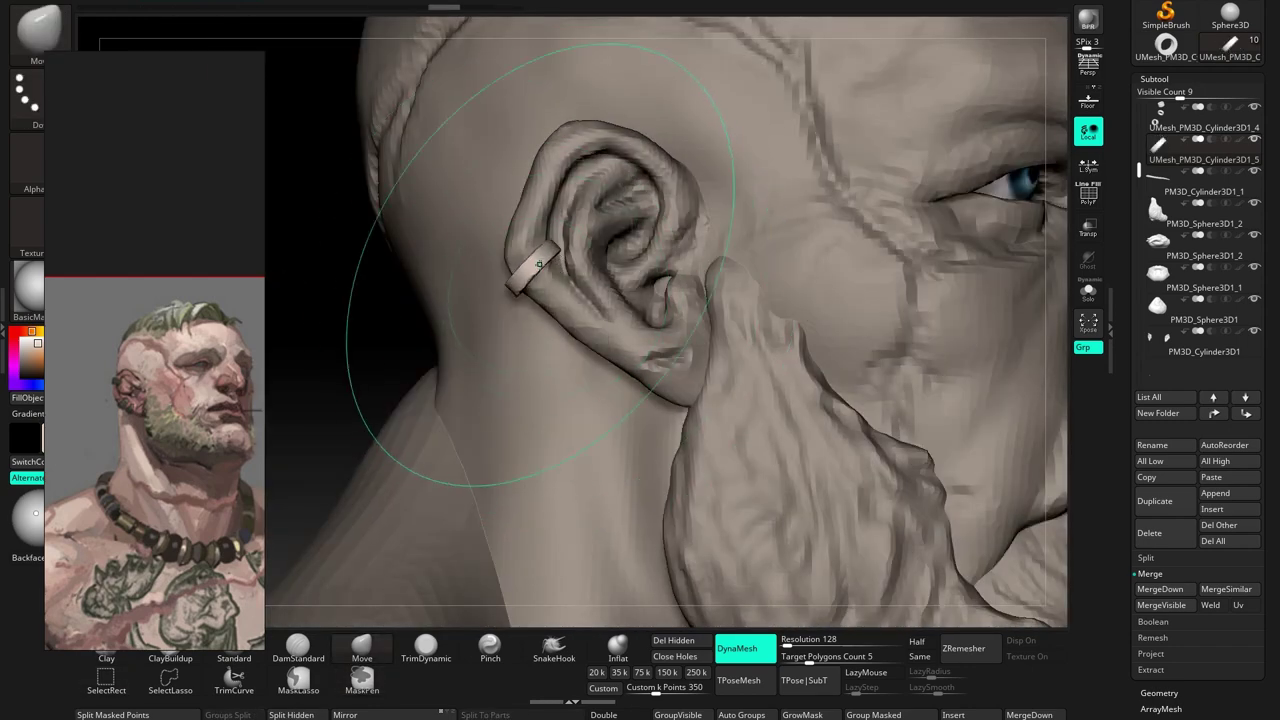
{"action": "left_click", "coordinate": [539, 264], "text": "ctrl+shift"}
Hide and remove the earlobe ring, then bring up the Subtool Insert mesh picker
{"action": "left_click", "coordinate": [678, 397], "text": "ctrl+alt+shift"}
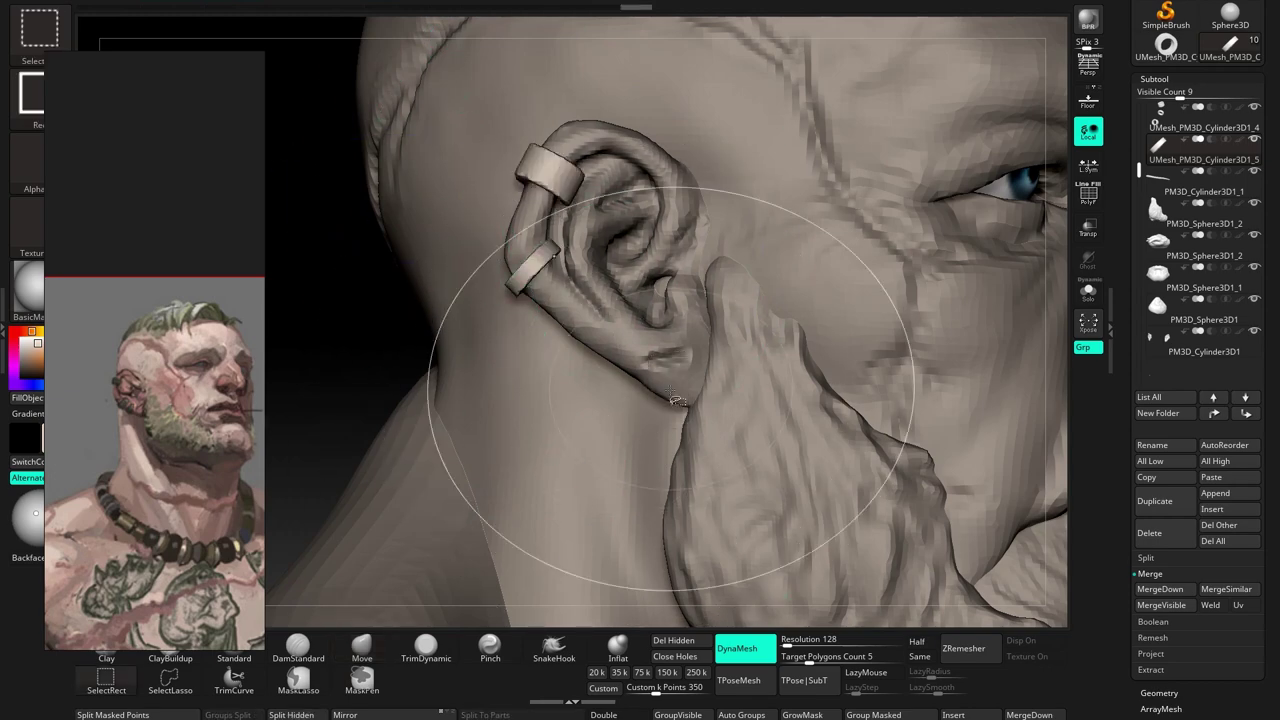
{"action": "key", "text": "f"}
{"action": "right_click_drag", "start_coordinate": [678, 397], "coordinate": [560, 390], "text": "shift"}
{"action": "left_click", "coordinate": [1210, 509]}
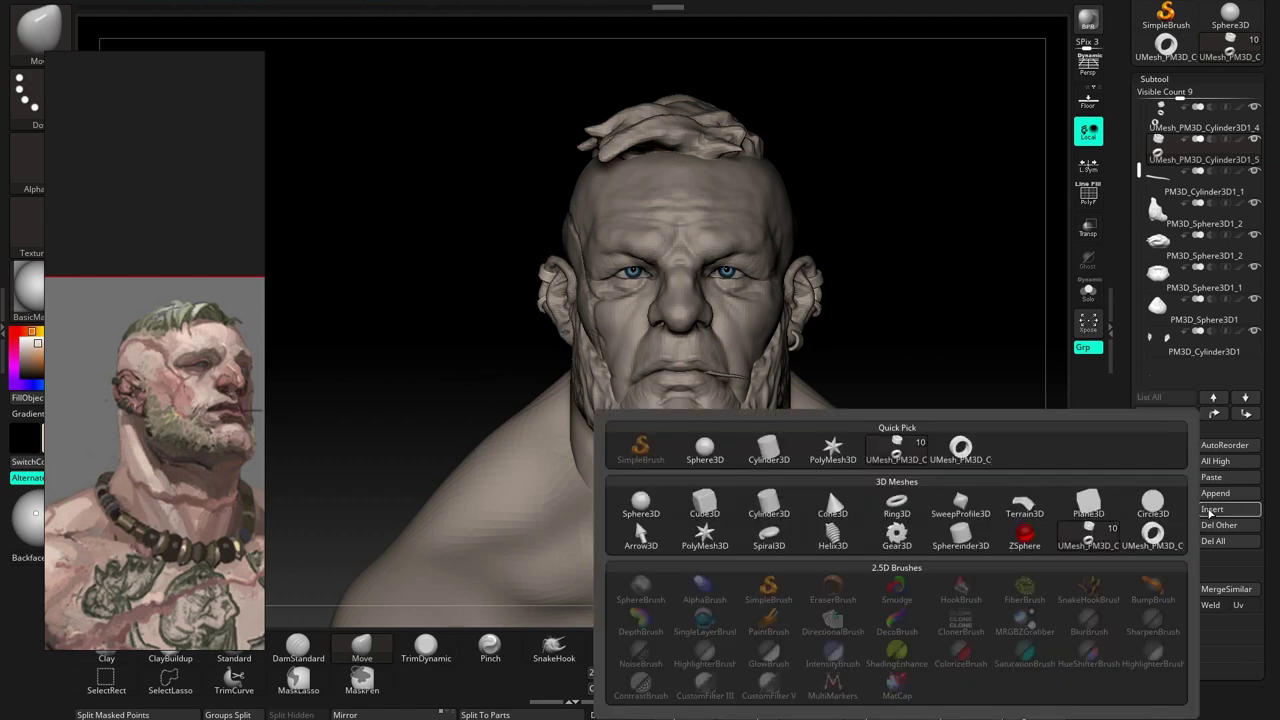
Insert a Cylinder3D and position it inside the earlobe
{"action": "left_click", "coordinate": [768, 505]}
{"action": "left_click_drag", "start_coordinate": [606, 234], "coordinate": [397, 262]}
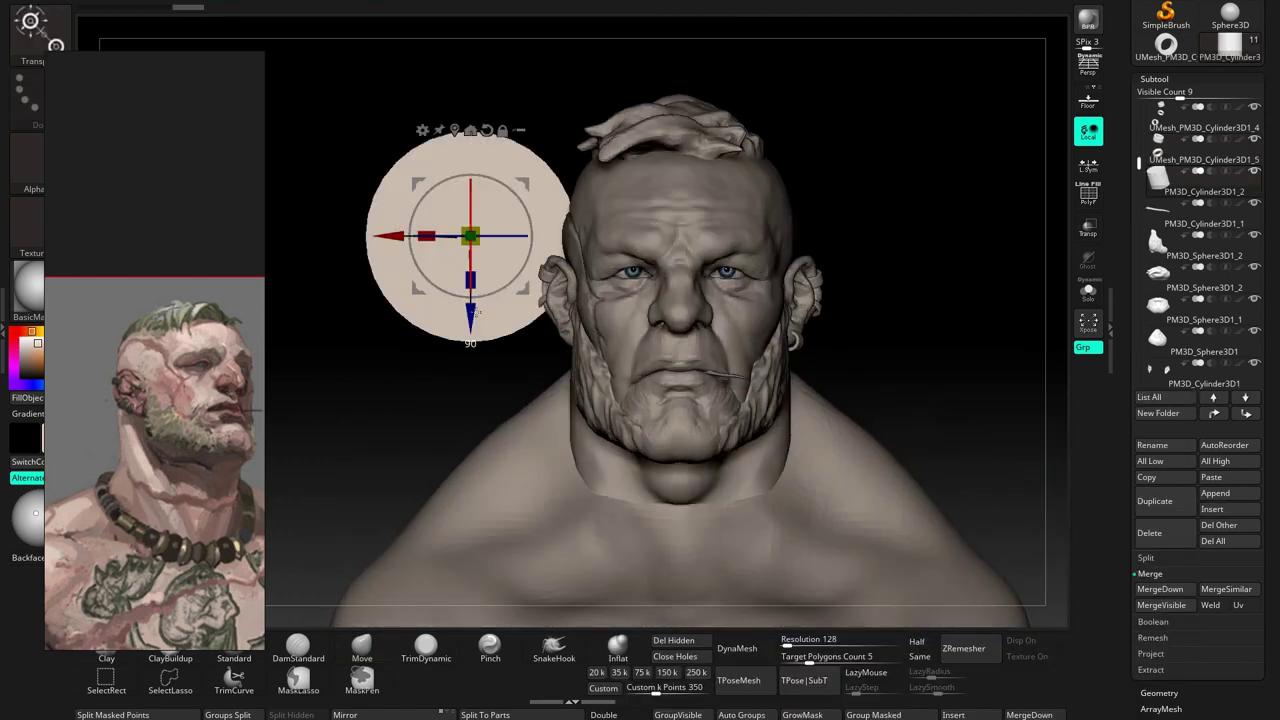
{"action": "left_click_drag", "start_coordinate": [381, 258], "coordinate": [600, 260], "text": "shift"}
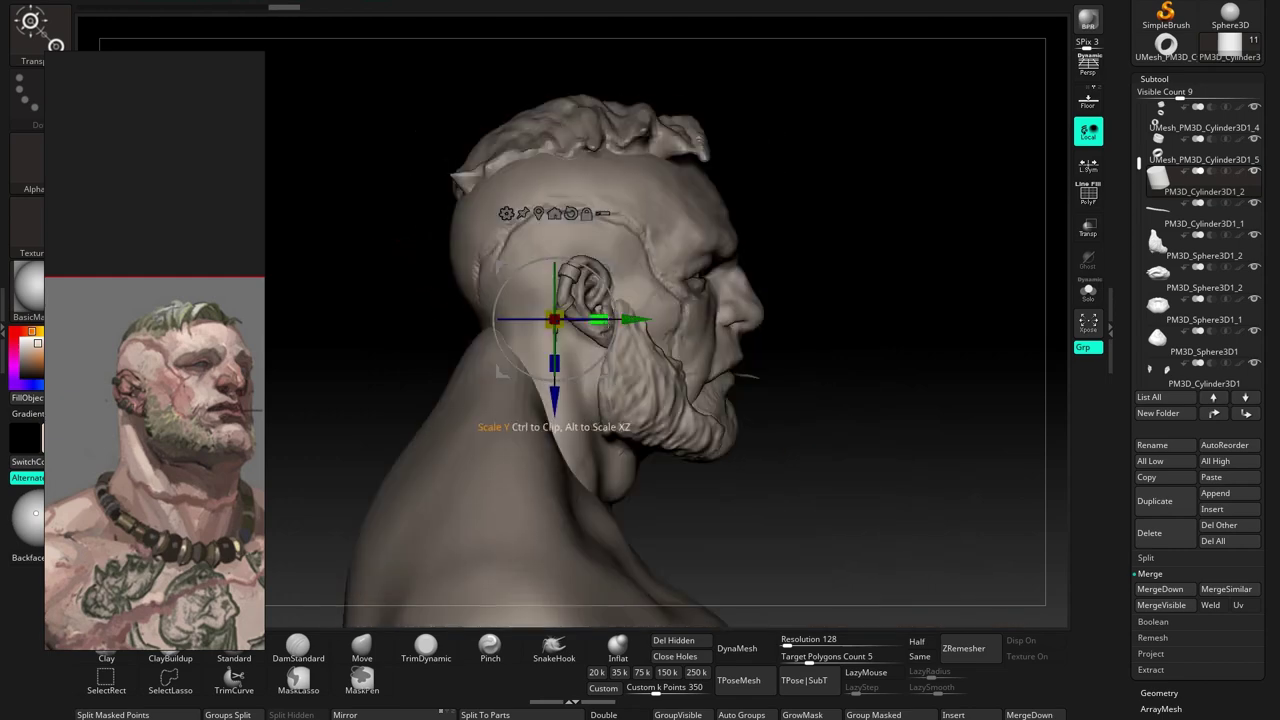
{"action": "scroll", "coordinate": [606, 330], "scroll_direction": "up", "scroll_amount": 5}
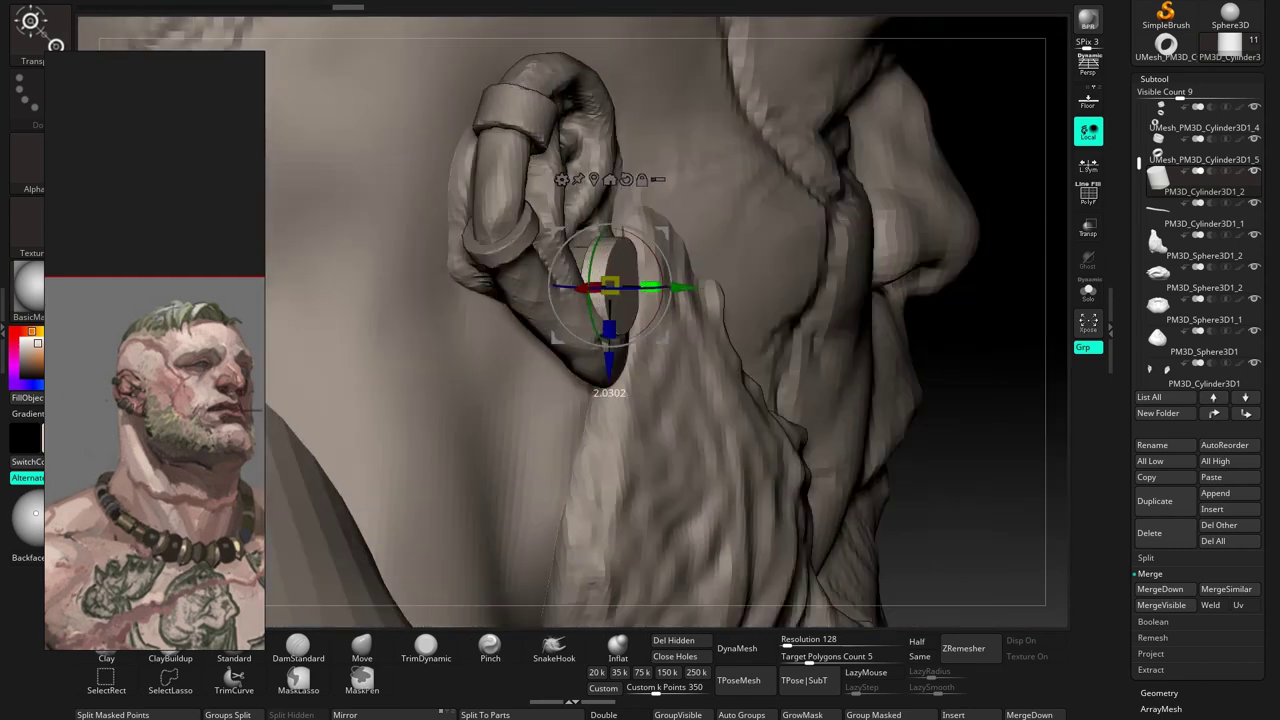
{"action": "left_click_drag", "start_coordinate": [600, 385], "coordinate": [720, 385], "text": "shift"}
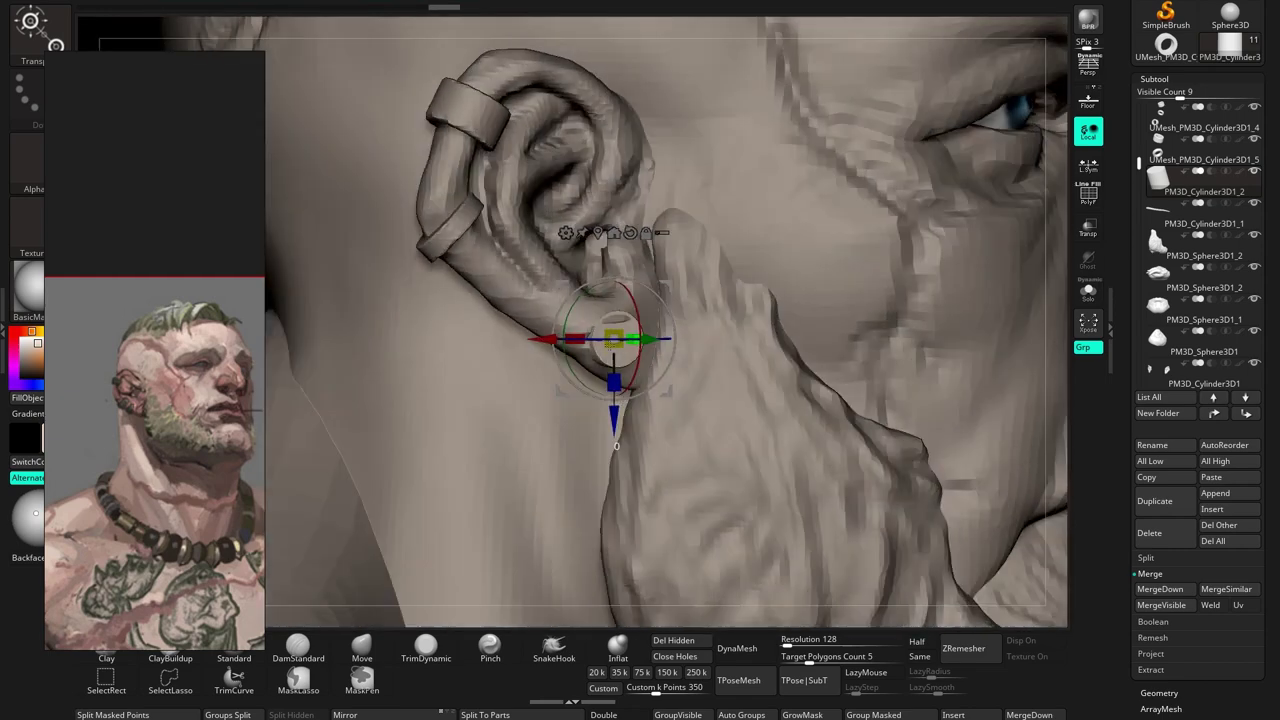
DynaMesh the plug and switch to the Move brush to shape it
{"action": "key", "text": "q"}
{"action": "left_click", "coordinate": [614, 338], "text": "alt"}
{"action": "right_click_drag", "start_coordinate": [614, 338], "coordinate": [650, 355]}
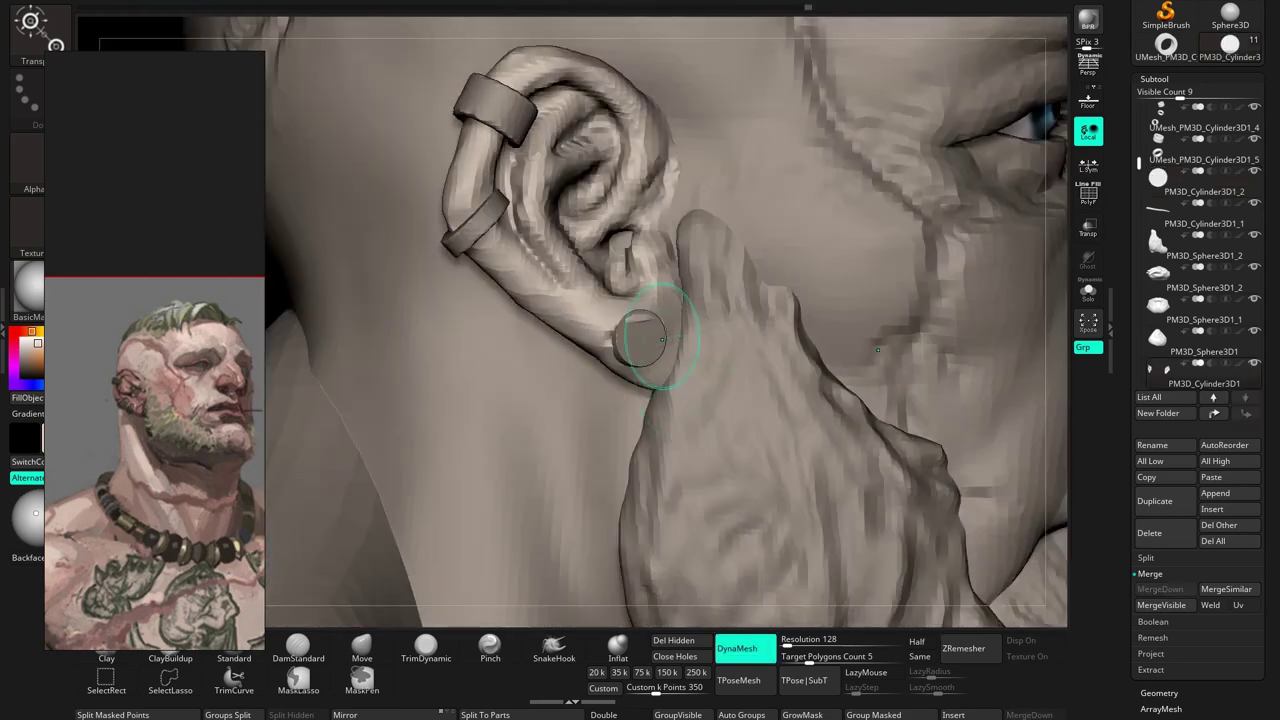
{"action": "key", "text": "b"}
{"action": "key", "text": "m"}
{"action": "key", "text": "v"}
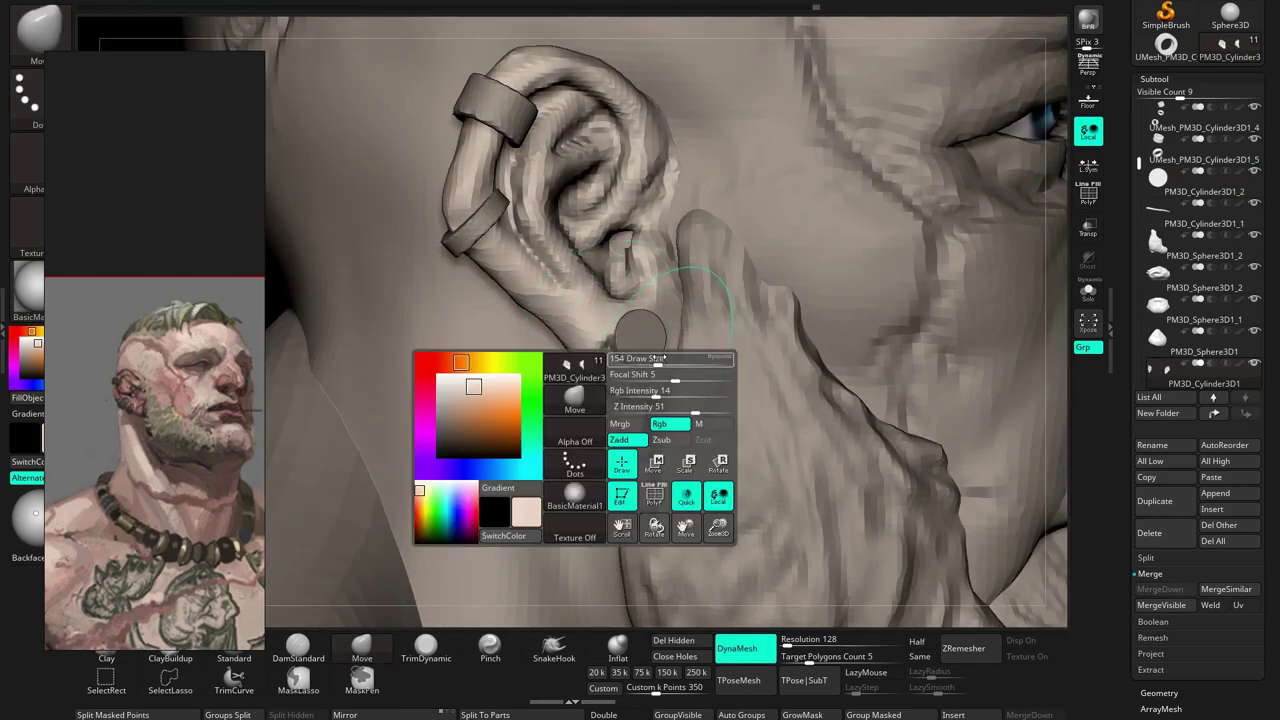
{"action": "right_click_drag", "start_coordinate": [614, 356], "coordinate": [653, 340]}
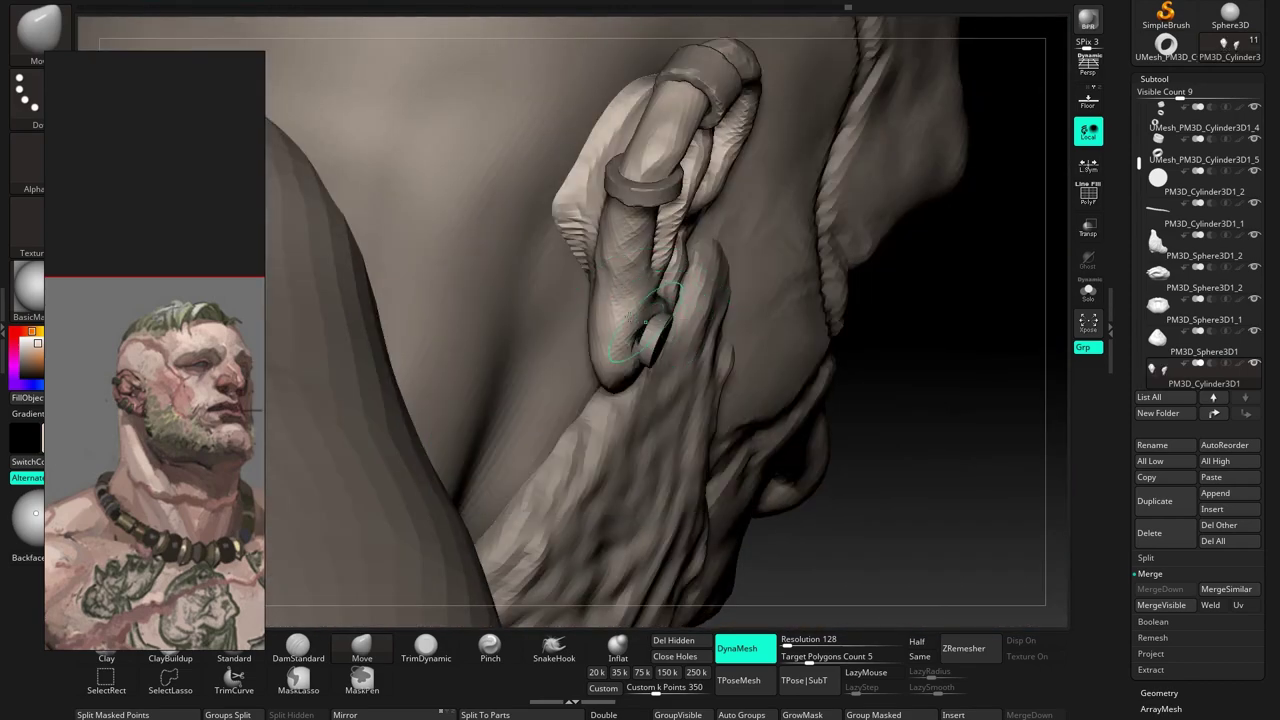
{"action": "mouse_move", "coordinate": [655, 330]}
{"action": "right_mouse_down"}
{"action": "mouse_move", "coordinate": [735, 392]}
{"action": "mouse_move", "coordinate": [722, 397]}
{"action": "mouse_move", "coordinate": [712, 358]}
{"action": "mouse_move", "coordinate": [648, 328]}
{"action": "right_mouse_up"}
Adjust the plug's angle in the earlobe with the gizmo and re-DynaMesh it
{"action": "key", "text": "w"}
{"action": "right_click_drag", "start_coordinate": [707, 274], "coordinate": [690, 322]}
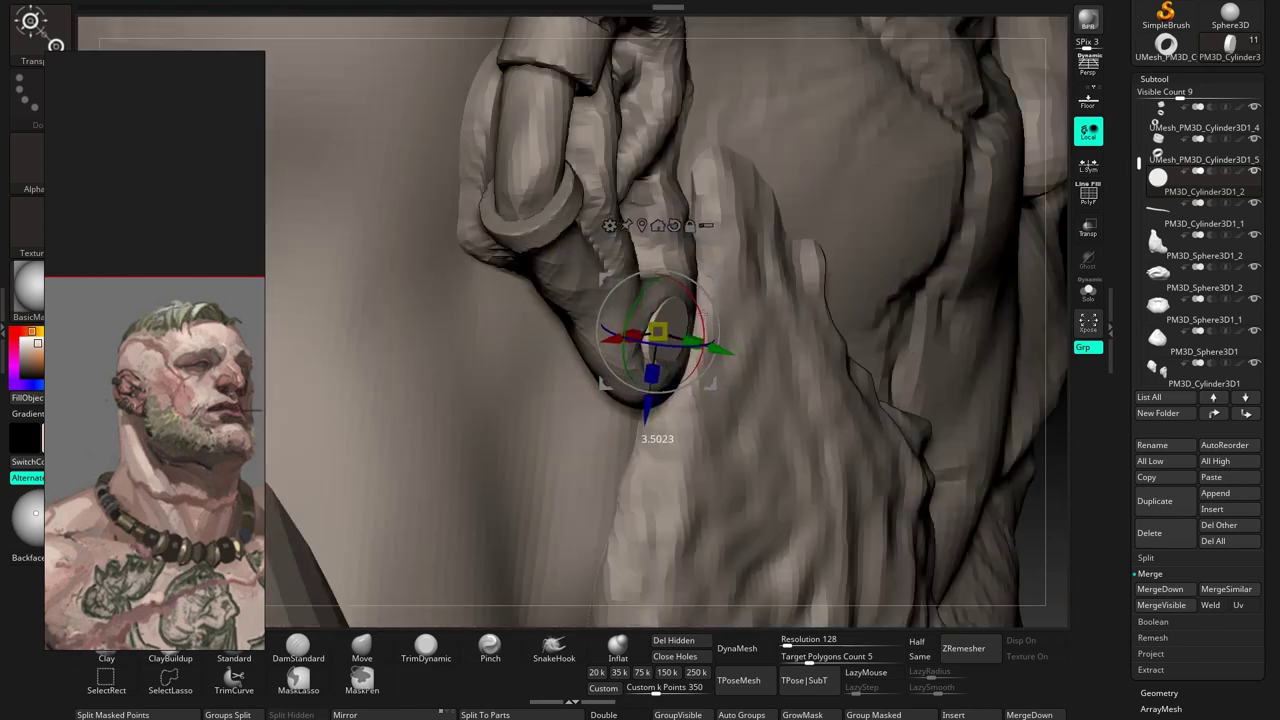
{"action": "key", "text": "q"}
{"action": "left_click", "coordinate": [737, 648]}
{"action": "mouse_move", "coordinate": [700, 400]}
{"action": "right_mouse_down"}
{"action": "mouse_move", "coordinate": [676, 364]}
{"action": "mouse_move", "coordinate": [765, 425]}
{"action": "mouse_move", "coordinate": [683, 520]}
{"action": "right_mouse_up"}
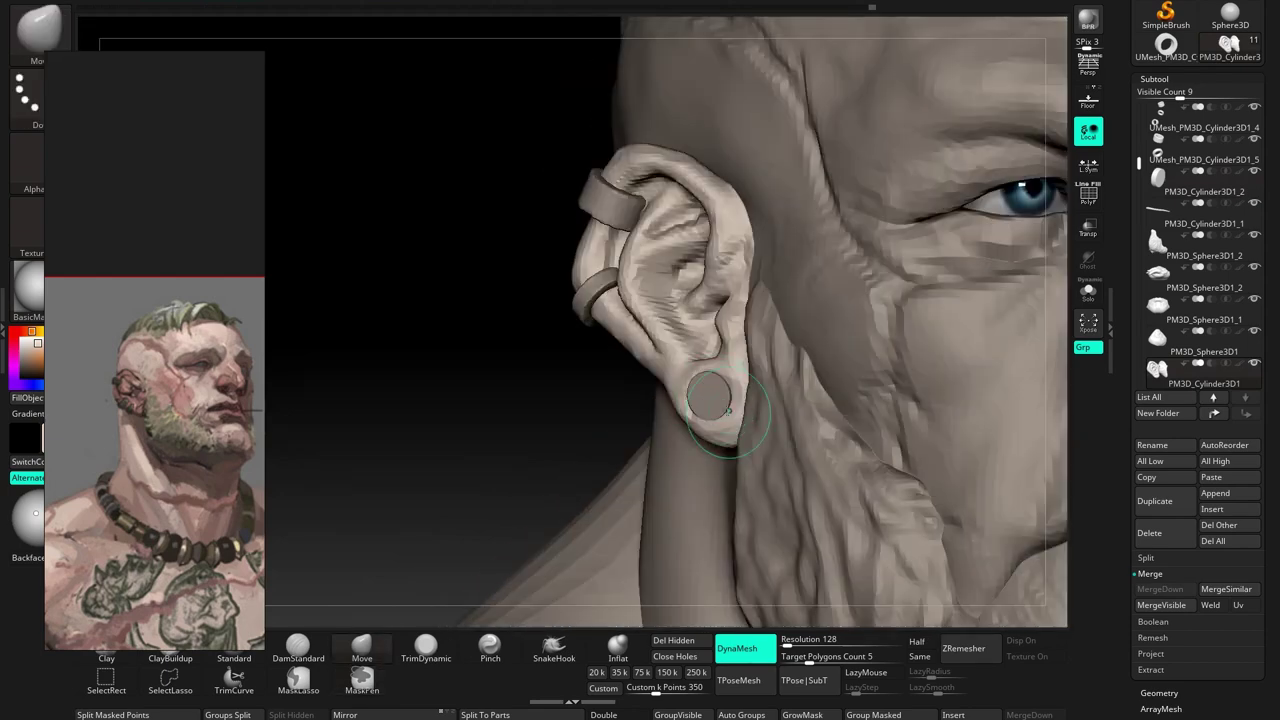
{"action": "left_click", "coordinate": [737, 648]}
Zoom in close on the plug and switch to Clay Buildup with stroke smoothing
{"action": "right_click_drag", "start_coordinate": [860, 380], "coordinate": [897, 325]}
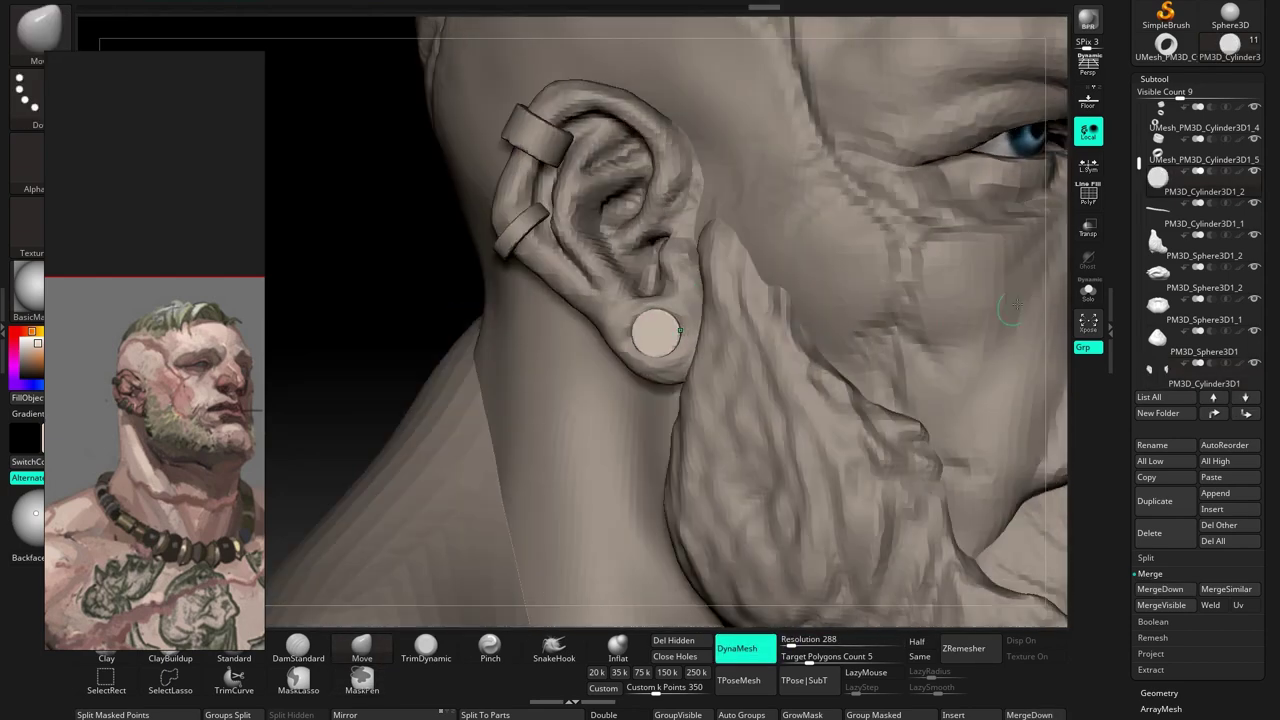
{"action": "right_click_drag", "start_coordinate": [977, 250], "coordinate": [740, 645], "text": "ctrl"}
{"action": "key", "text": "w"}
{"action": "key", "text": "b"}
{"action": "key", "text": "c"}
{"action": "key", "text": "b"}
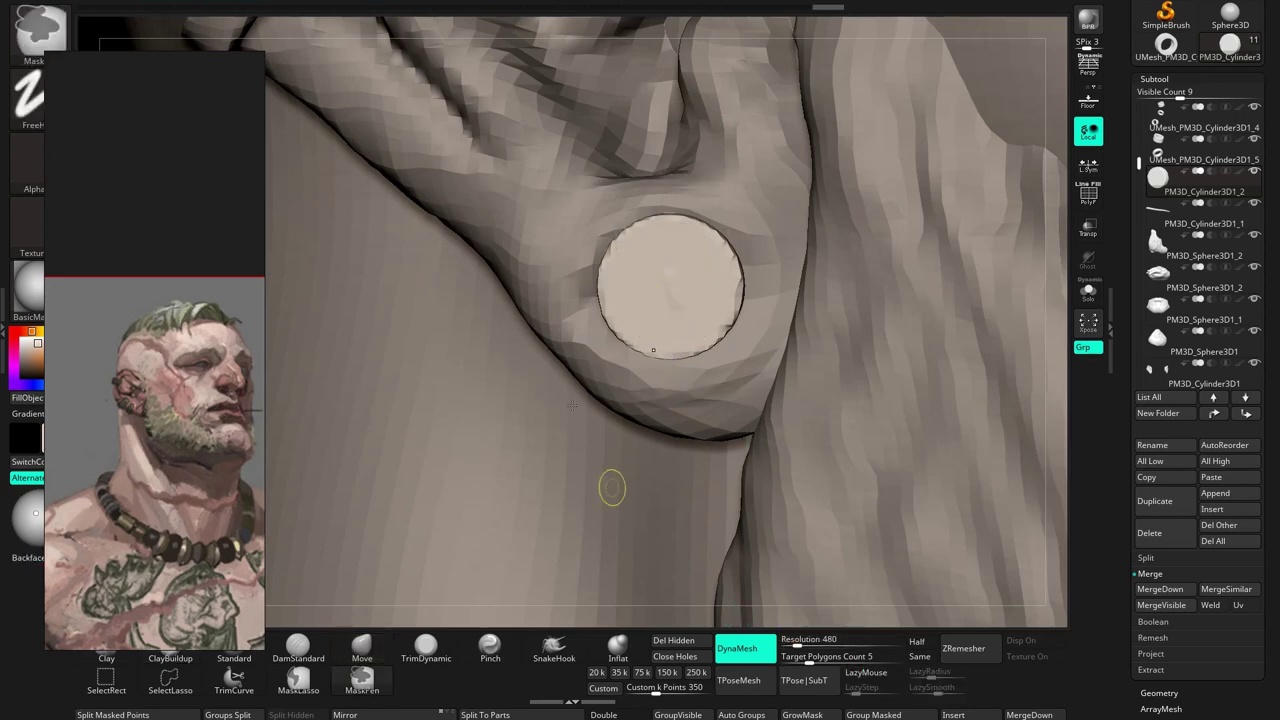
Sculpt a raised skull relief onto the round earlobe plug
{"action": "key", "text": "space"}
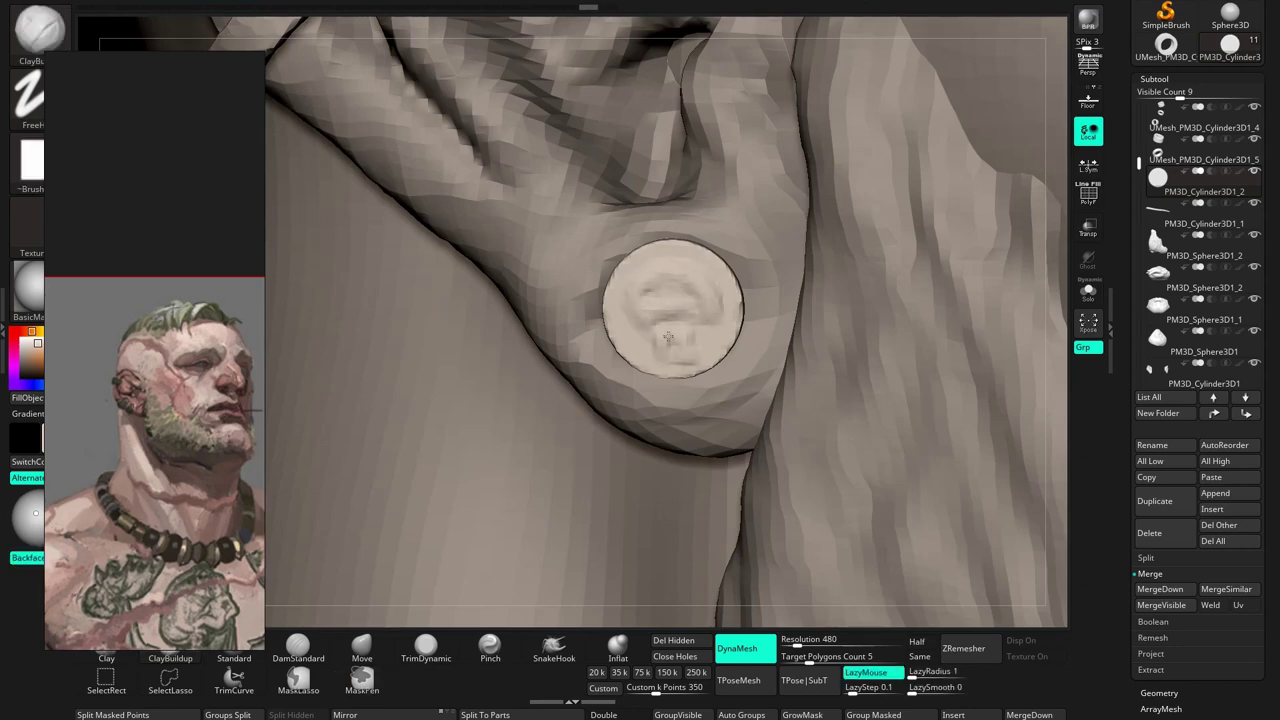
{"action": "right_click_drag", "start_coordinate": [660, 330], "coordinate": [678, 295]}
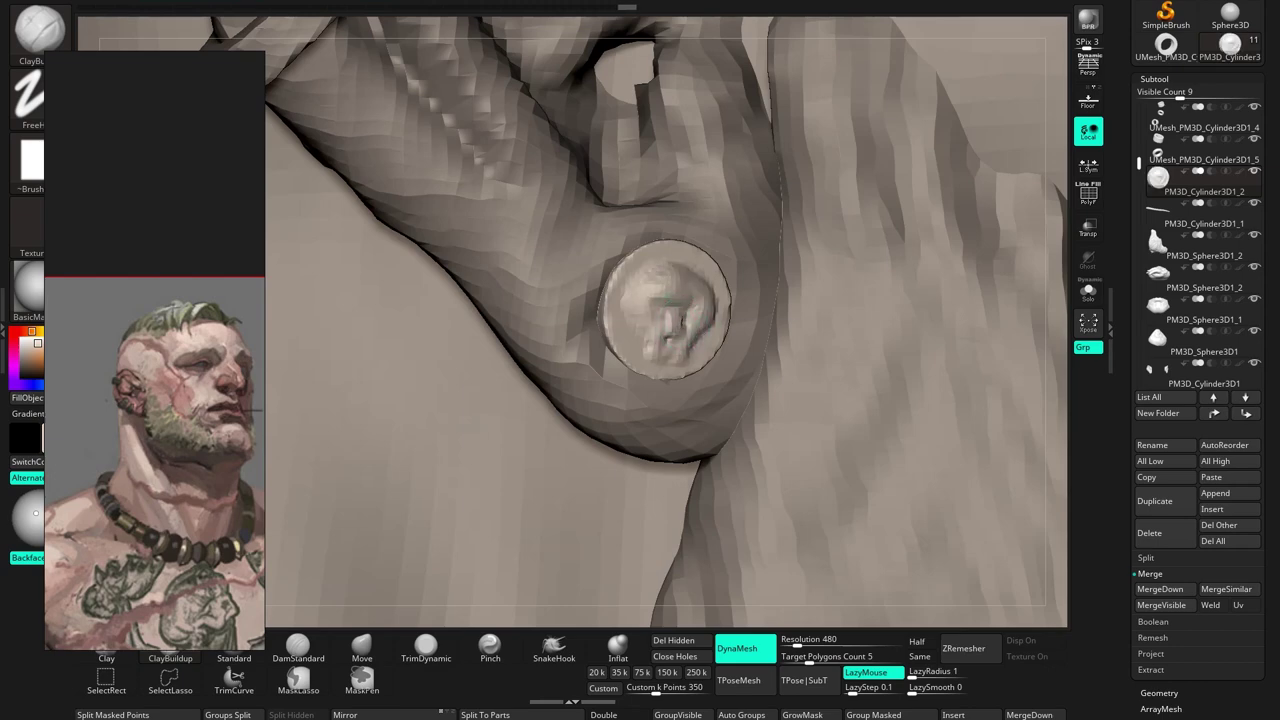
{"action": "right_click_drag", "start_coordinate": [650, 320], "coordinate": [662, 298]}
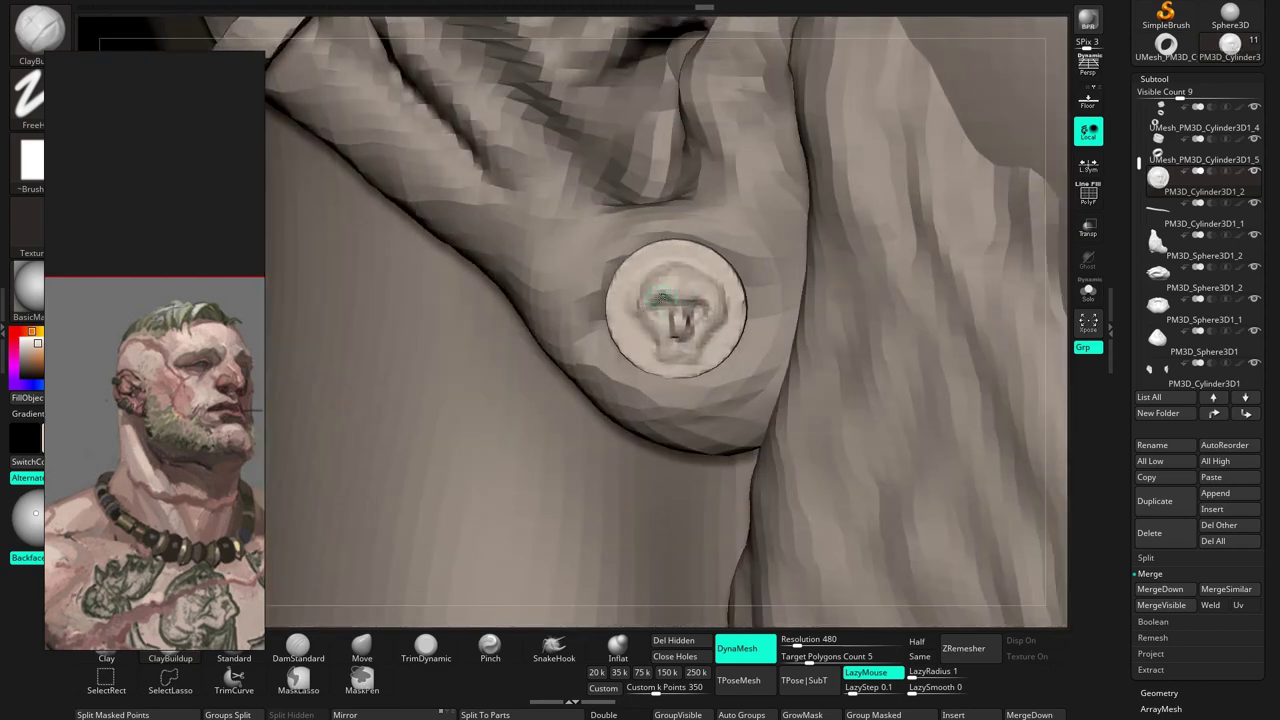
{"action": "right_click", "coordinate": [682, 302]}
{"action": "right_click", "coordinate": [680, 300]}
{"action": "mouse_move", "coordinate": [640, 290]}
{"action": "left_mouse_down"}
{"action": "mouse_move", "coordinate": [685, 300]}
{"action": "mouse_move", "coordinate": [705, 270]}
{"action": "left_mouse_up"}
Save the project and orbit around the skull earplug to check it
{"action": "mouse_move", "coordinate": [680, 290]}
{"action": "right_mouse_down"}
{"action": "mouse_move", "coordinate": [652, 335]}
{"action": "mouse_move", "coordinate": [700, 336]}
{"action": "right_mouse_up"}
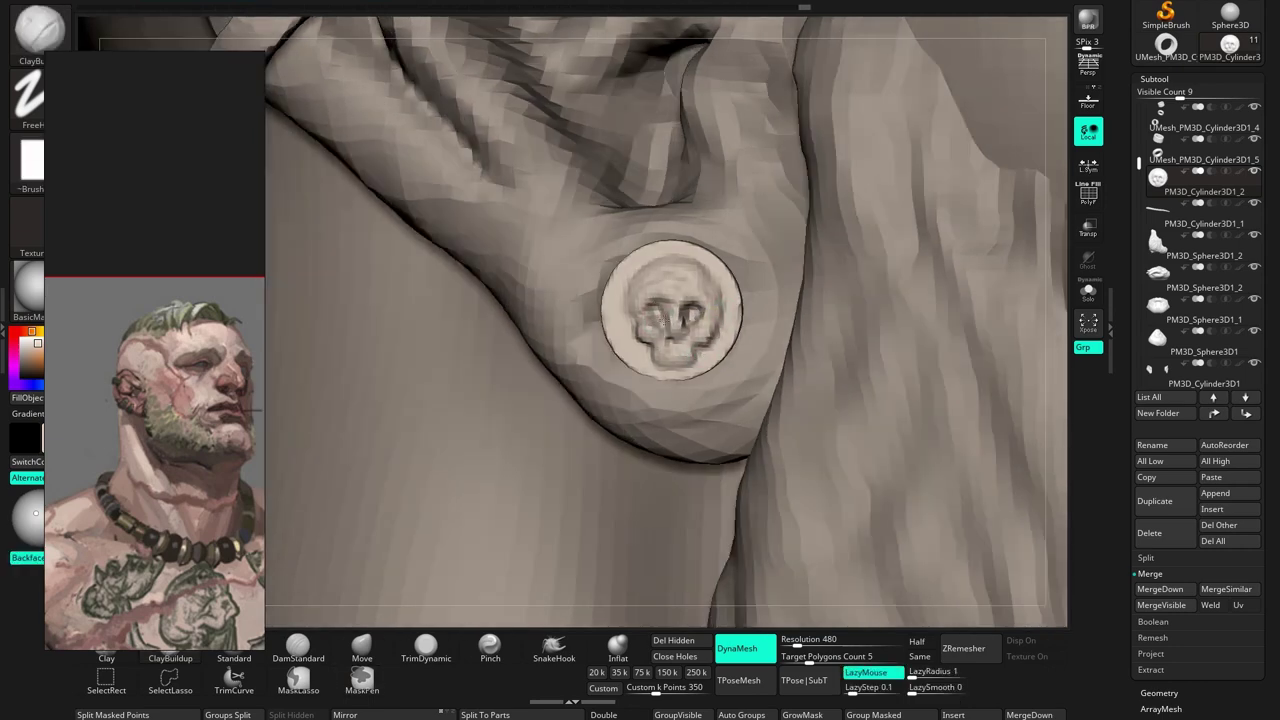
{"action": "right_click", "coordinate": [680, 300]}
{"action": "mouse_move", "coordinate": [680, 300]}
{"action": "right_mouse_down", "text": "ctrl"}
{"action": "mouse_move", "coordinate": [680, 325]}
{"action": "mouse_move", "coordinate": [694, 286]}
{"action": "mouse_move", "coordinate": [685, 325]}
{"action": "mouse_move", "coordinate": [651, 266]}
{"action": "mouse_move", "coordinate": [685, 290]}
{"action": "mouse_move", "coordinate": [650, 340]}
{"action": "mouse_move", "coordinate": [627, 295]}
{"action": "mouse_move", "coordinate": [674, 337]}
{"action": "mouse_move", "coordinate": [660, 300]}
{"action": "mouse_move", "coordinate": [668, 316]}
{"action": "mouse_move", "coordinate": [645, 298]}
{"action": "mouse_move", "coordinate": [674, 272]}
{"action": "right_mouse_up", "text": "ctrl"}
{"action": "key", "text": "ctrl+s"}
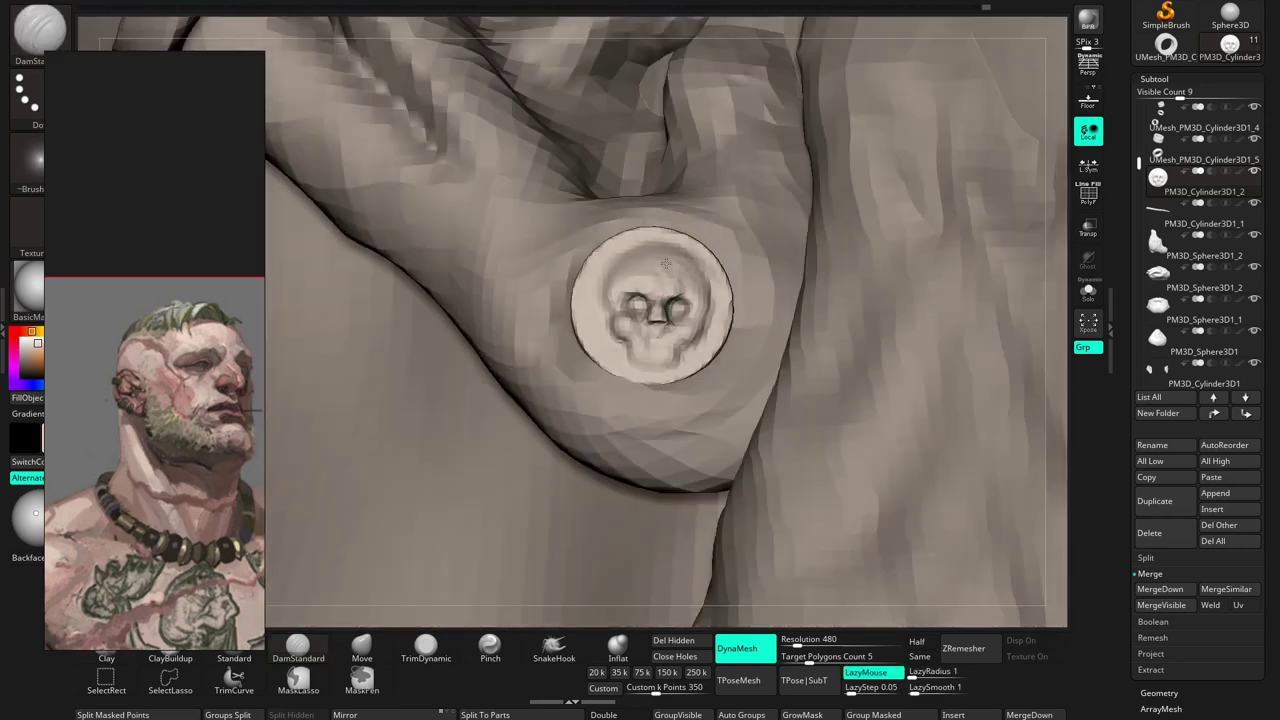
{"action": "right_click_drag", "start_coordinate": [650, 318], "coordinate": [650, 343]}
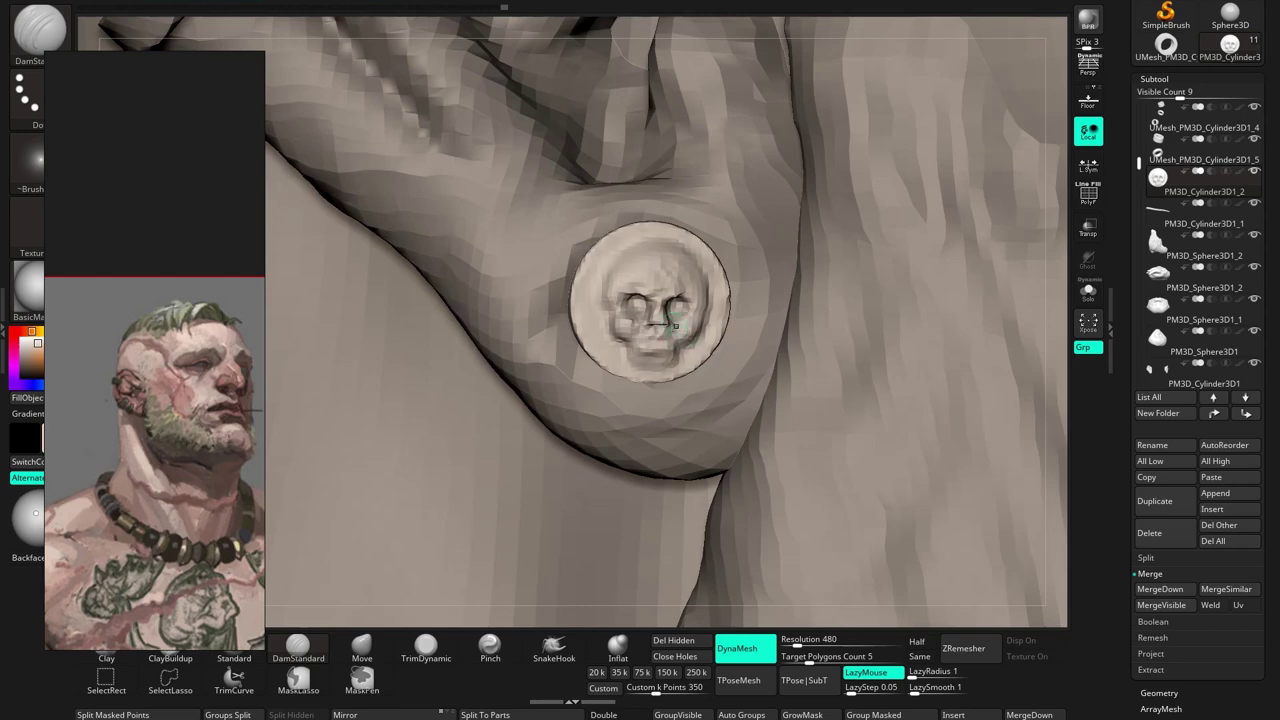
{"action": "right_click_drag", "start_coordinate": [675, 325], "coordinate": [680, 318]}
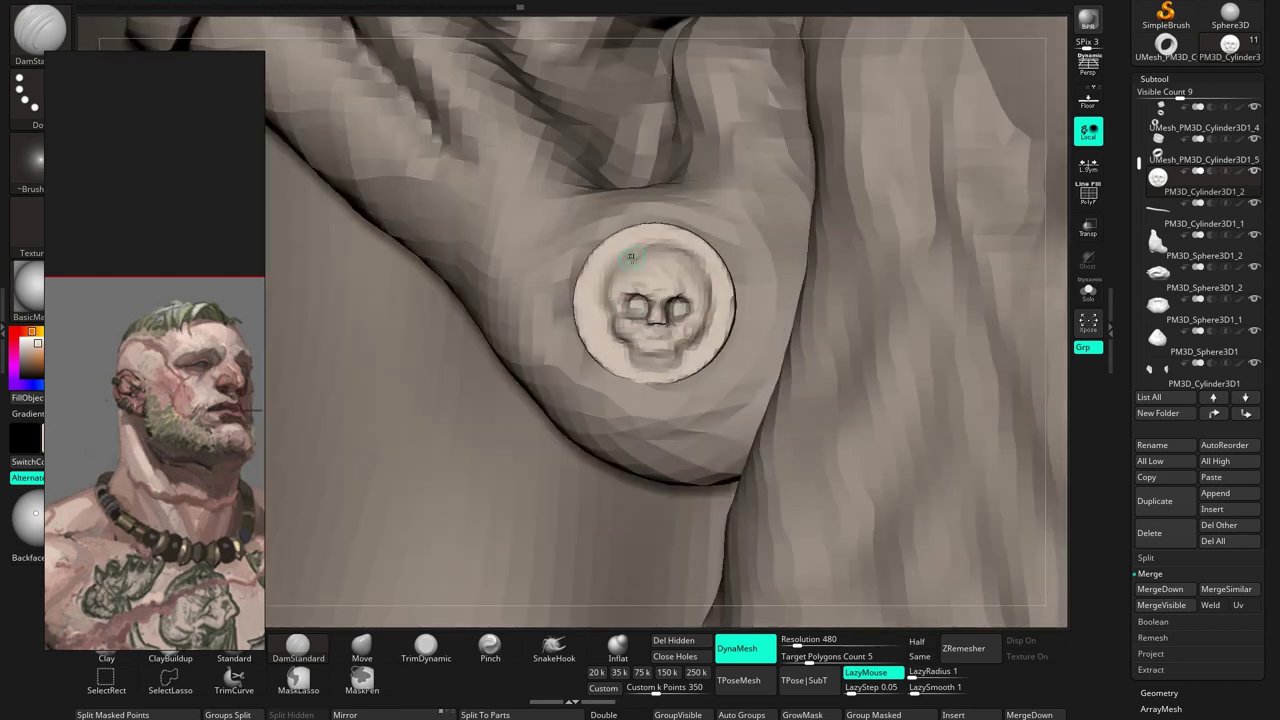
{"action": "right_click_drag", "start_coordinate": [612, 293], "coordinate": [604, 300]}
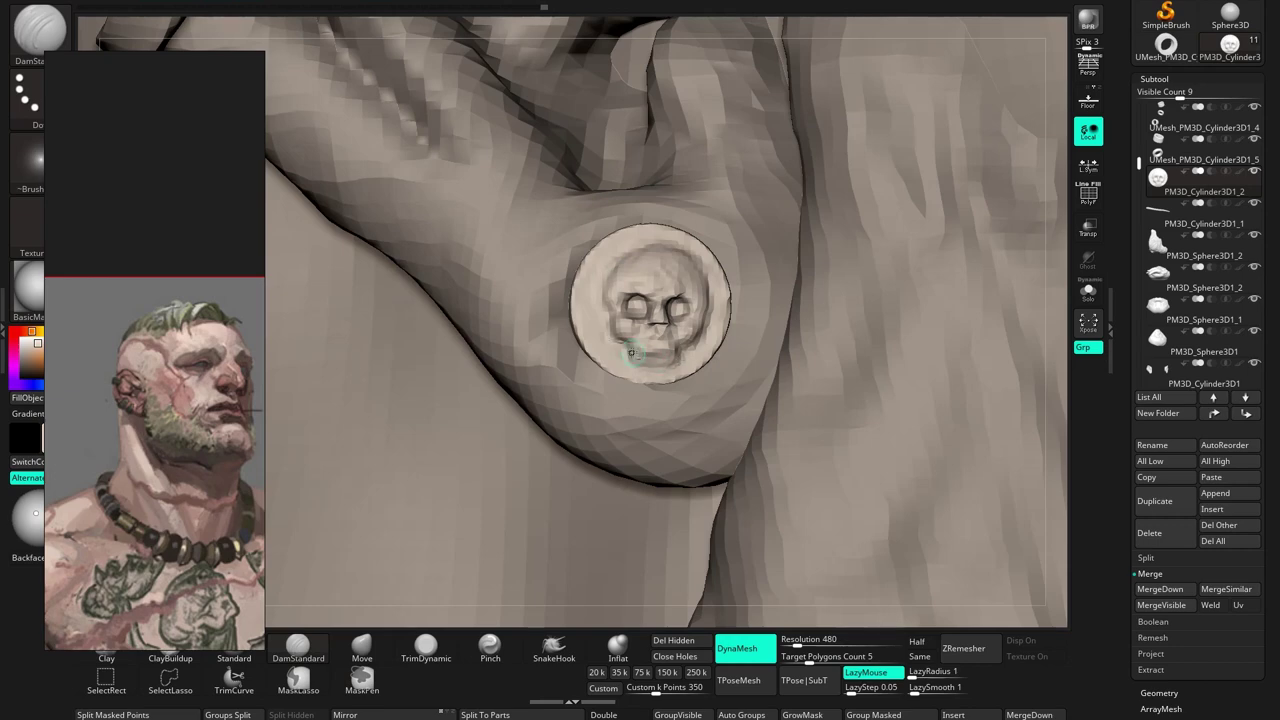
Frame the head from the front and add a new sculpting layer
{"action": "key", "text": "w"}
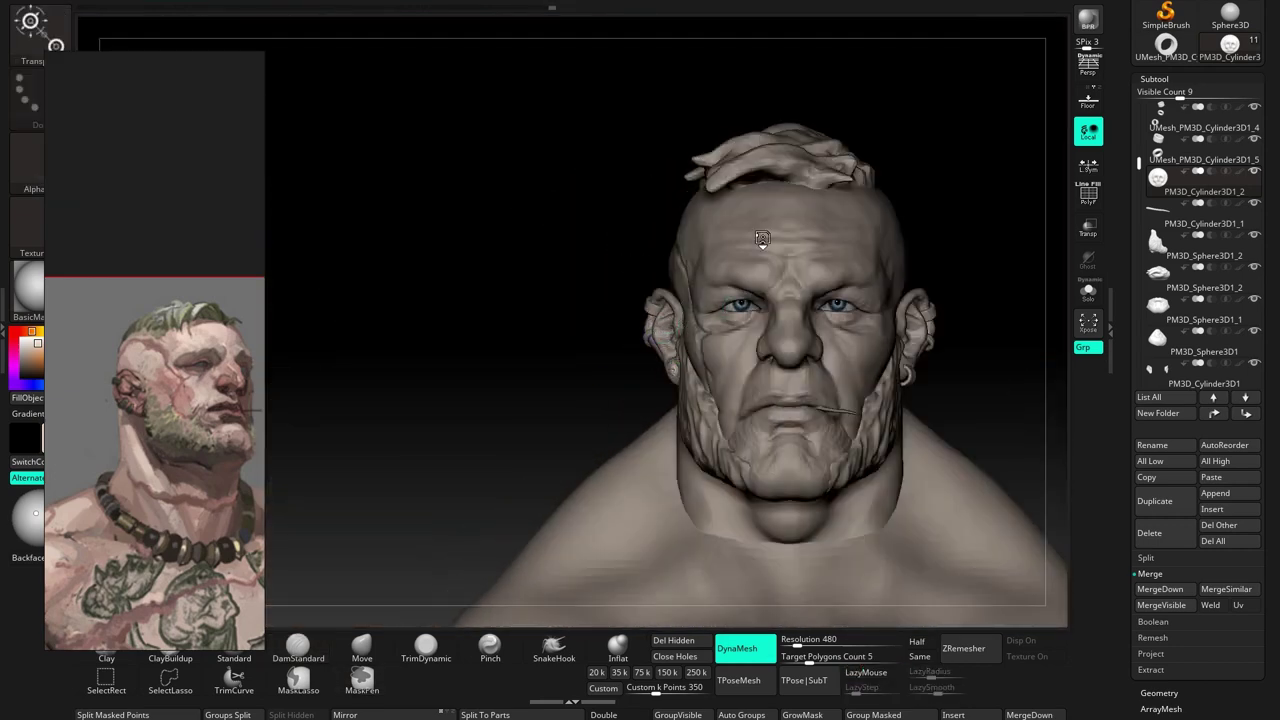
{"action": "key", "text": "q"}
{"action": "right_click_drag", "start_coordinate": [762, 240], "coordinate": [733, 330]}
{"action": "right_click_drag", "start_coordinate": [802, 381], "coordinate": [740, 238]}
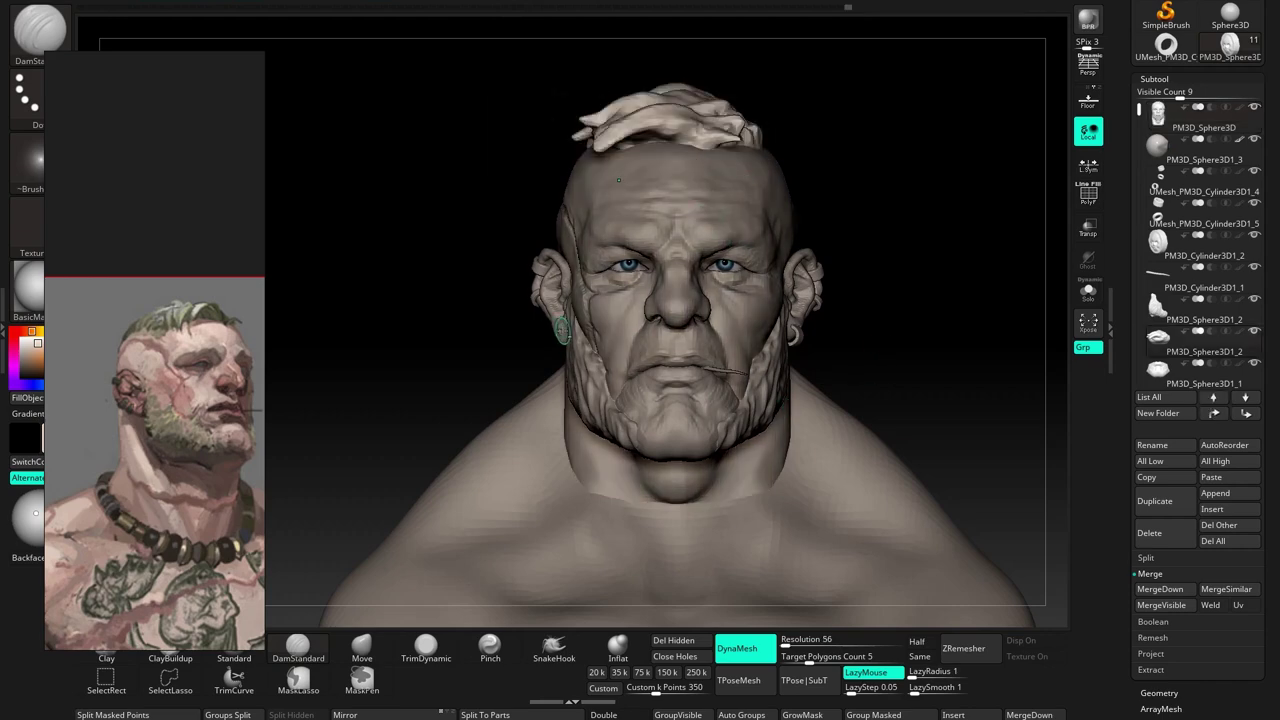
{"action": "left_click", "coordinate": [1154, 78]}
{"action": "left_click", "coordinate": [1153, 240]}
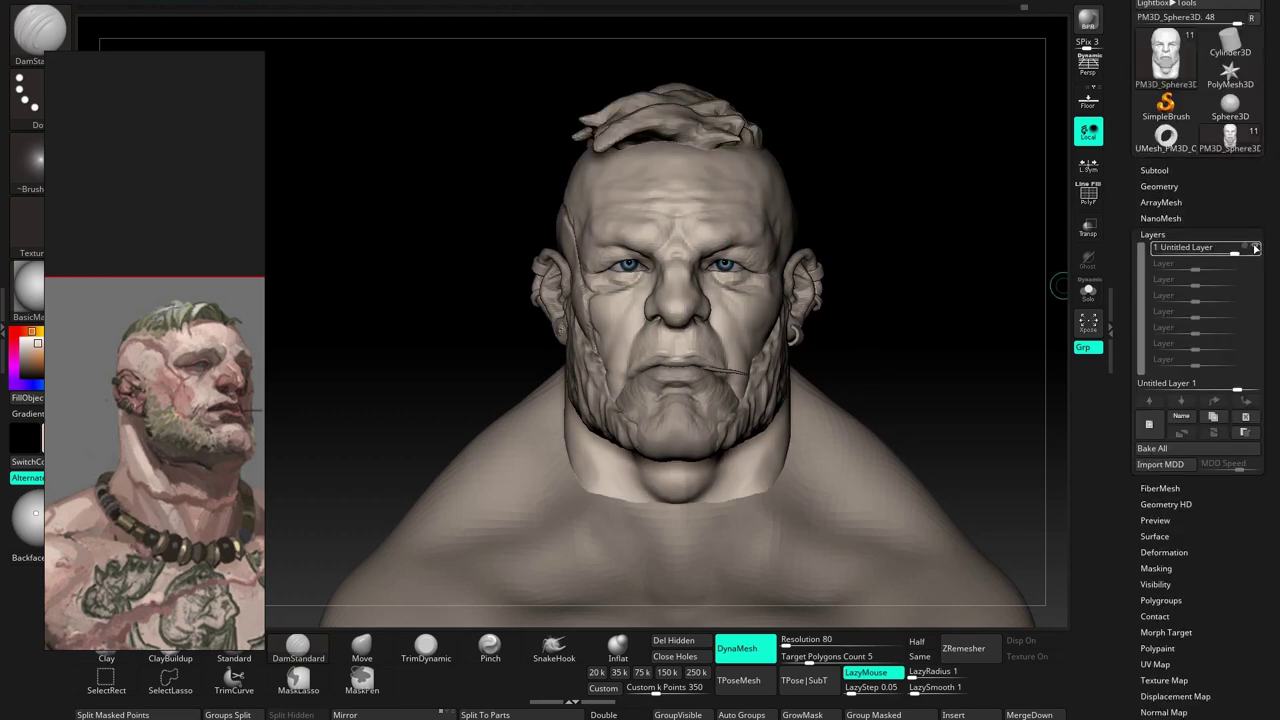
{"action": "mouse_move", "coordinate": [740, 292]}
{"action": "right_mouse_down"}
{"action": "mouse_move", "coordinate": [700, 300]}
{"action": "mouse_move", "coordinate": [700, 200]}
{"action": "right_mouse_up"}
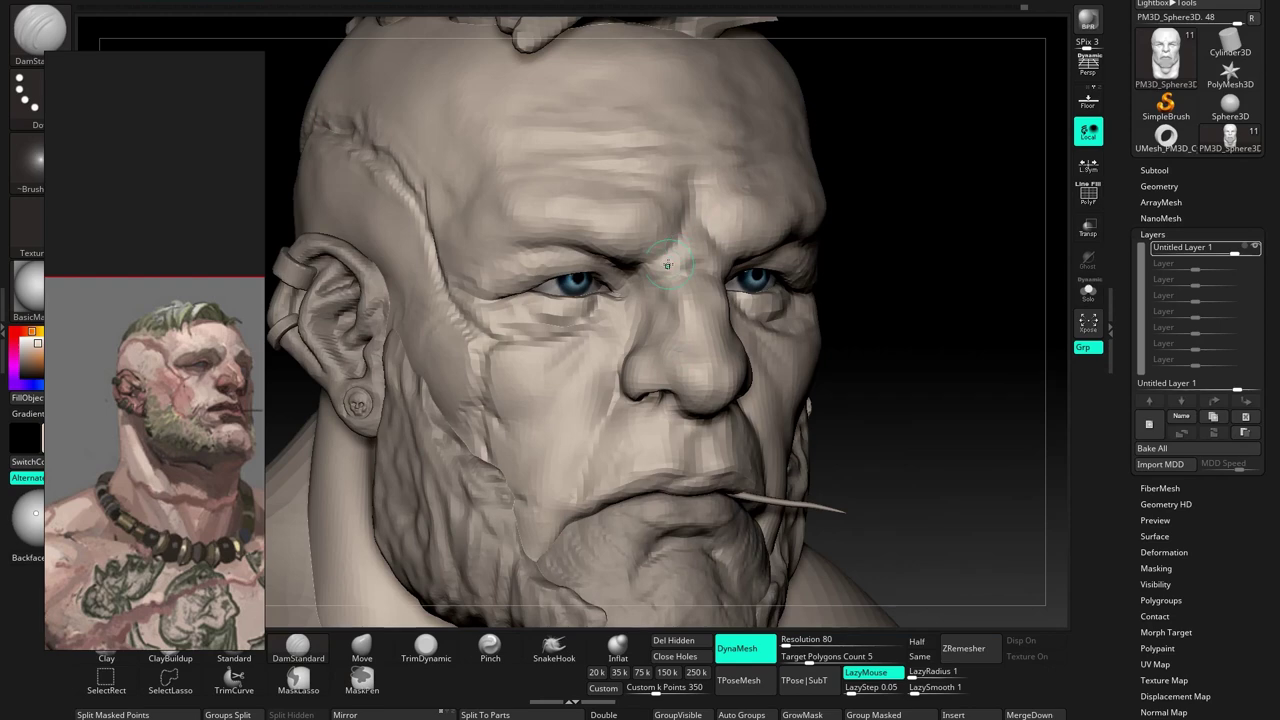
{"action": "left_click", "coordinate": [1149, 425]}
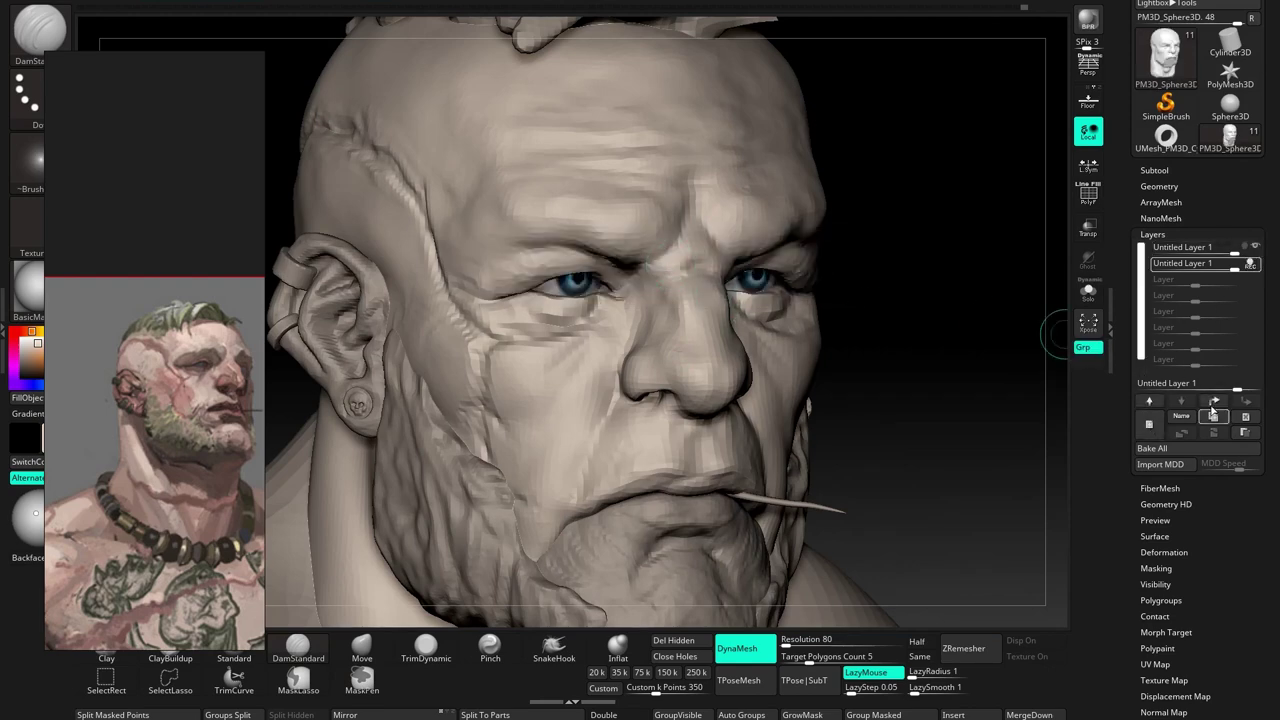
Fill the whole head with a single warm beige colour
{"action": "right_click_drag", "start_coordinate": [823, 341], "coordinate": [727, 314]}
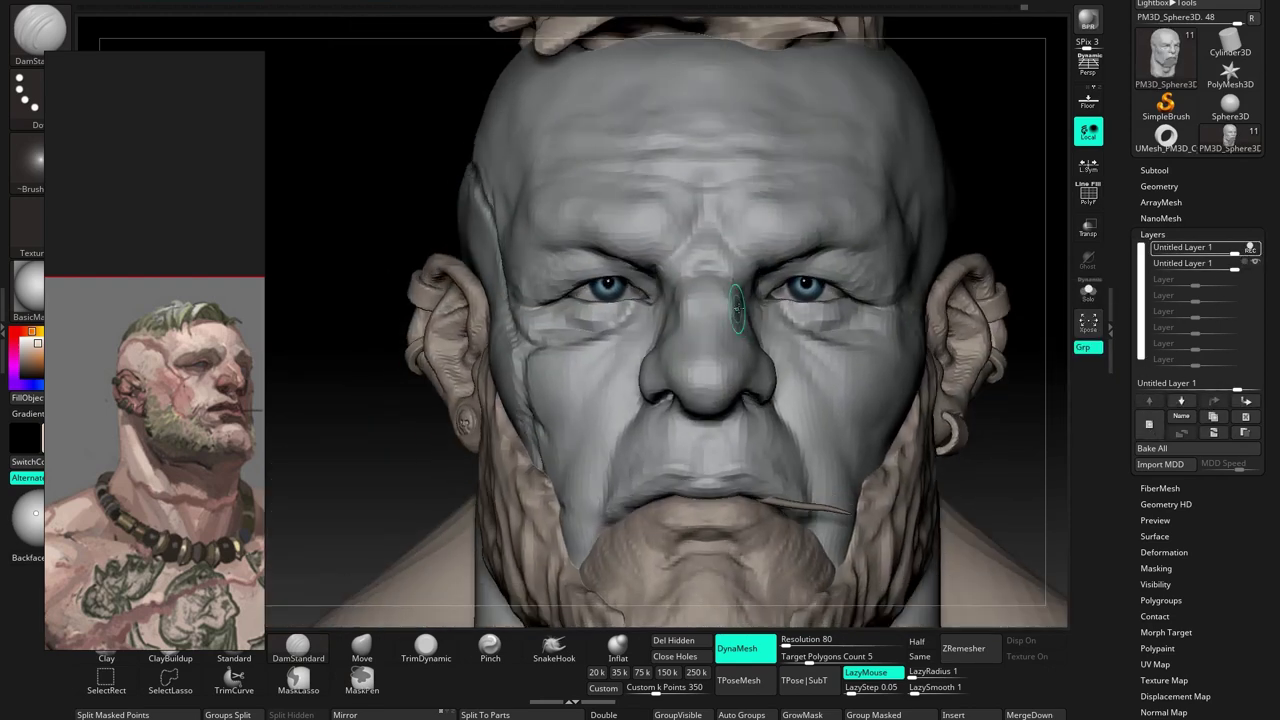
{"action": "left_click_drag", "start_coordinate": [188, 293], "coordinate": [255, 286]}
{"action": "left_click", "coordinate": [10, 332]}
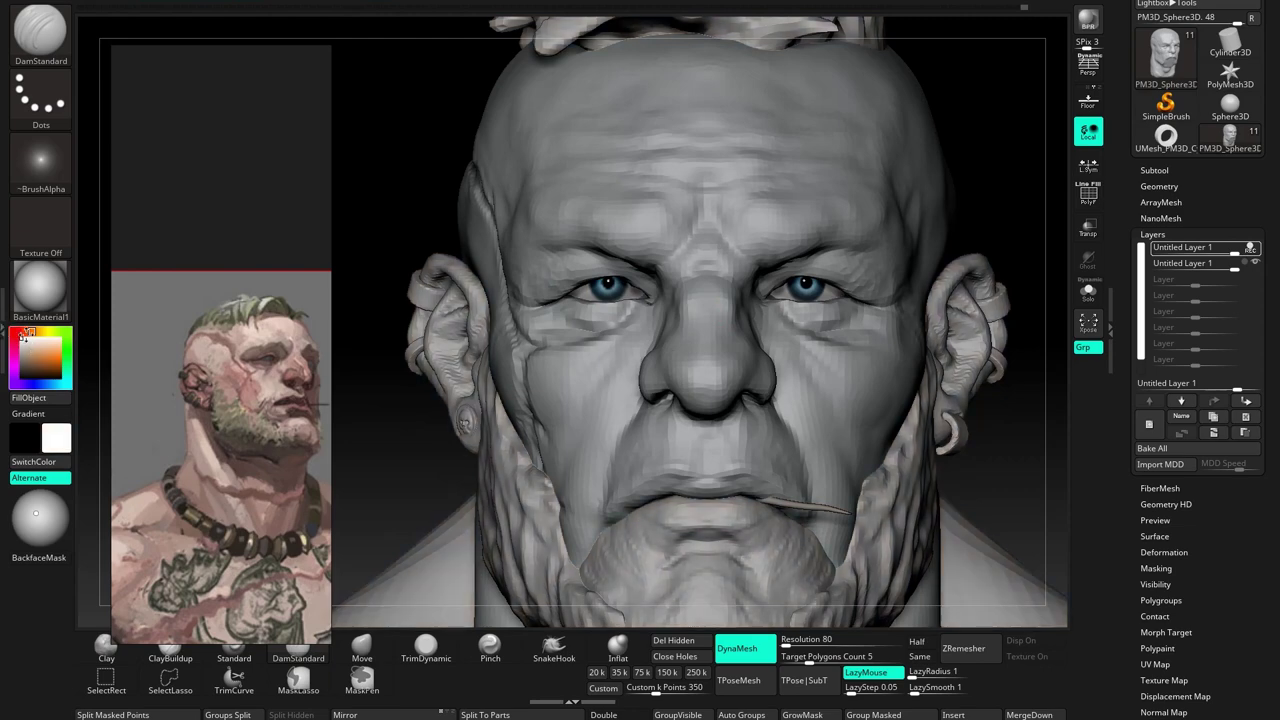
{"action": "left_click_drag", "start_coordinate": [28, 342], "coordinate": [1249, 248]}
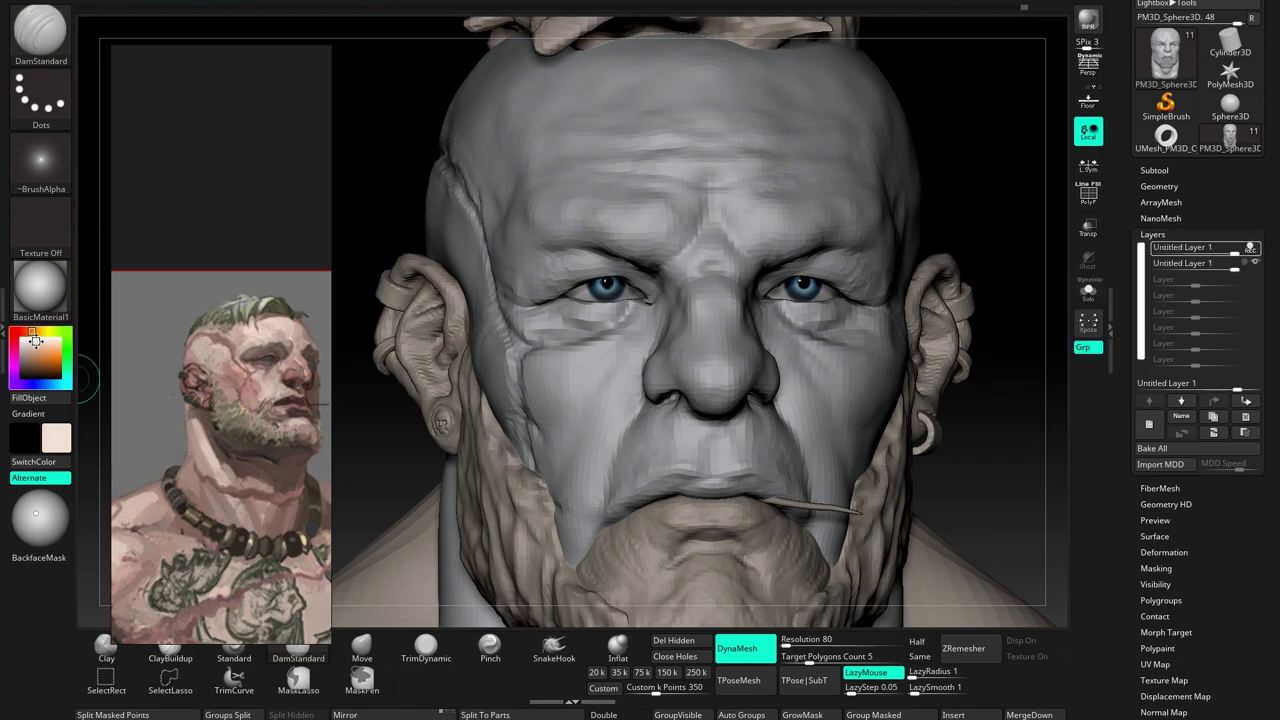
{"action": "left_click", "coordinate": [1154, 170]}
{"action": "left_click", "coordinate": [1154, 170]}
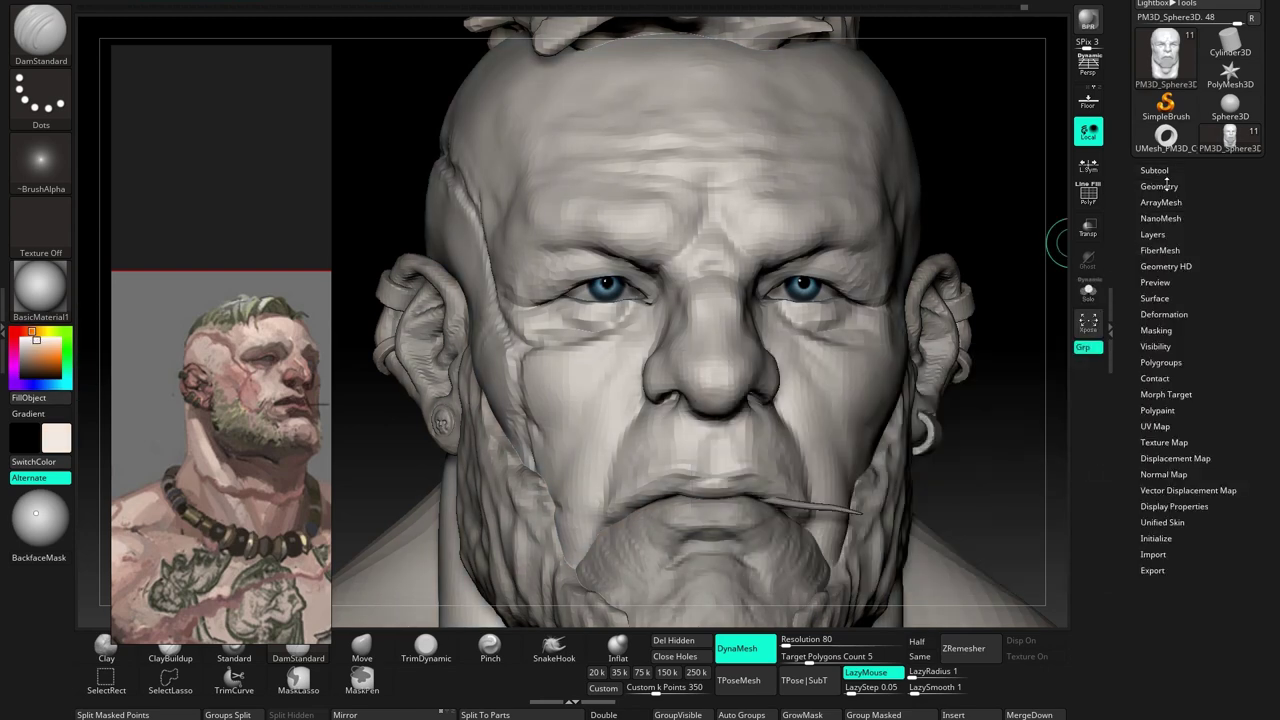
{"action": "left_click", "coordinate": [1153, 234]}
Switch to another sculpting brush with a freehand stroke and face the head frontally
{"action": "left_click_drag", "start_coordinate": [900, 350], "coordinate": [620, 370]}
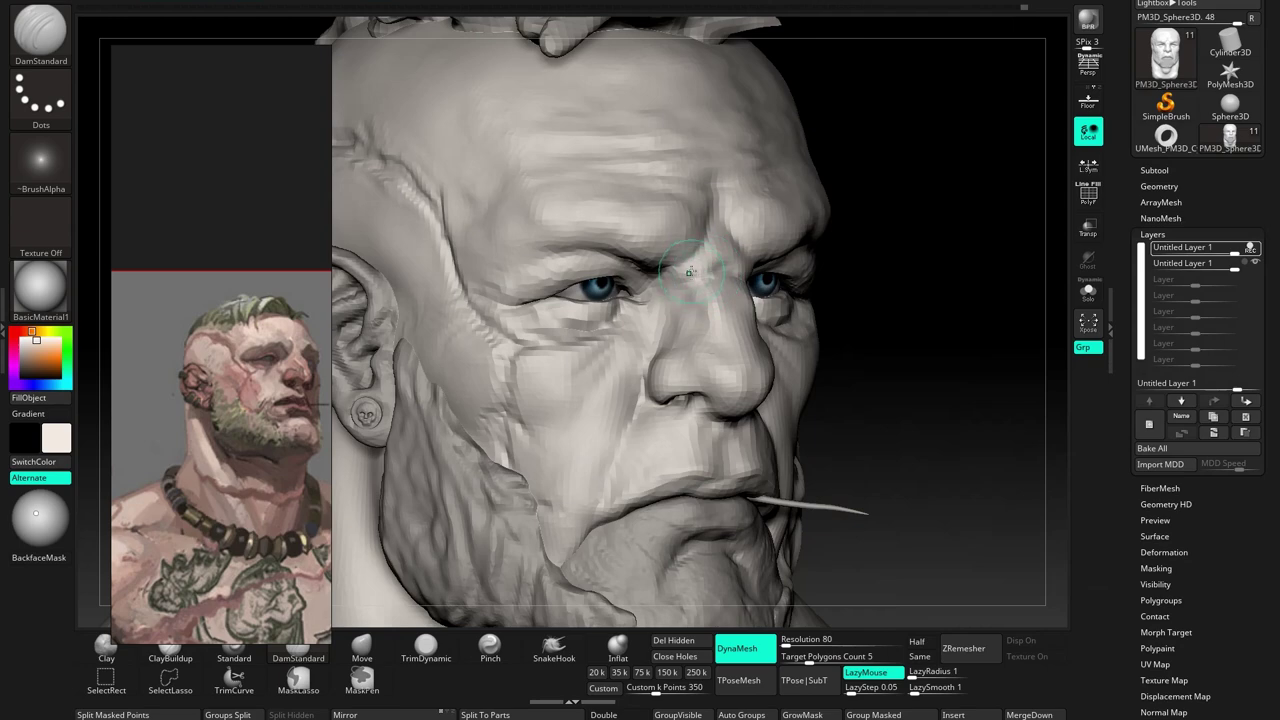
{"action": "key", "text": "b"}
{"action": "key", "text": "c"}
{"action": "key", "text": "b"}
{"action": "key", "text": "space"}
{"action": "mouse_move", "coordinate": [680, 262]}
{"action": "right_mouse_down"}
{"action": "mouse_move", "coordinate": [676, 230]}
{"action": "mouse_move", "coordinate": [690, 235]}
{"action": "mouse_move", "coordinate": [690, 215]}
{"action": "mouse_move", "coordinate": [720, 220]}
{"action": "right_mouse_up"}
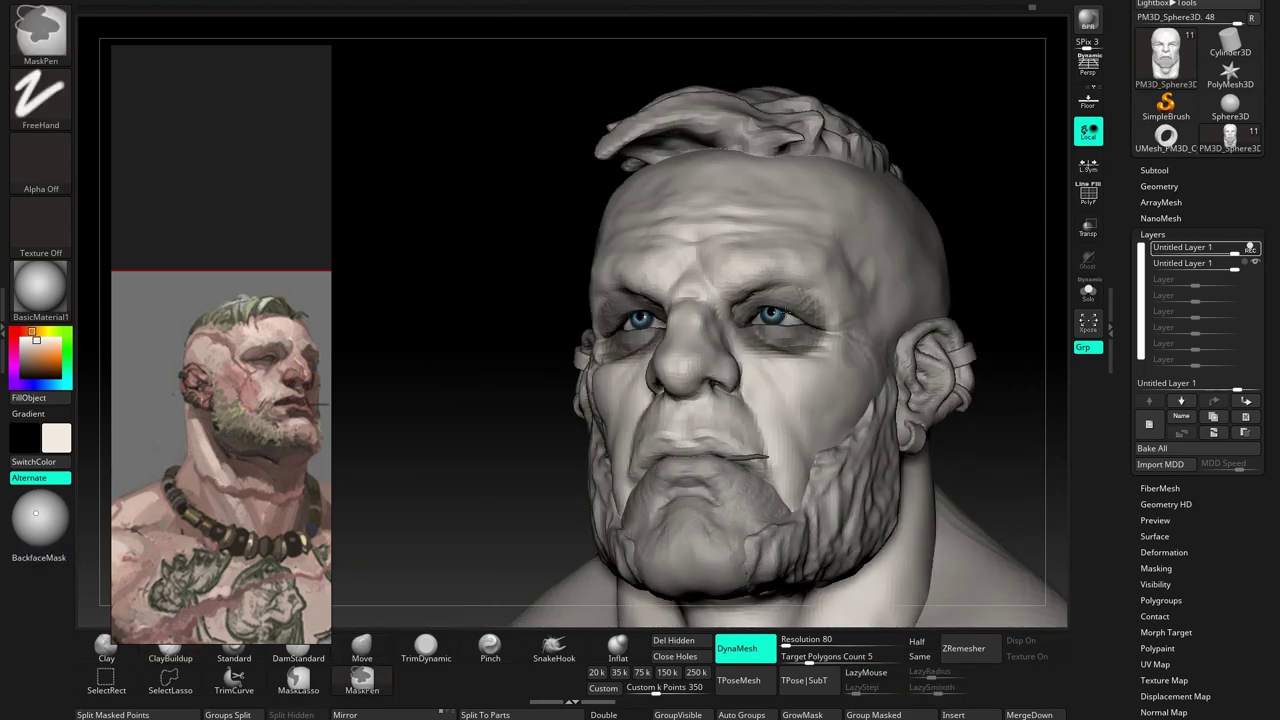
{"action": "mouse_move", "coordinate": [823, 305]}
{"action": "right_mouse_down"}
{"action": "mouse_move", "coordinate": [760, 300]}
{"action": "mouse_move", "coordinate": [790, 276]}
{"action": "right_mouse_up"}
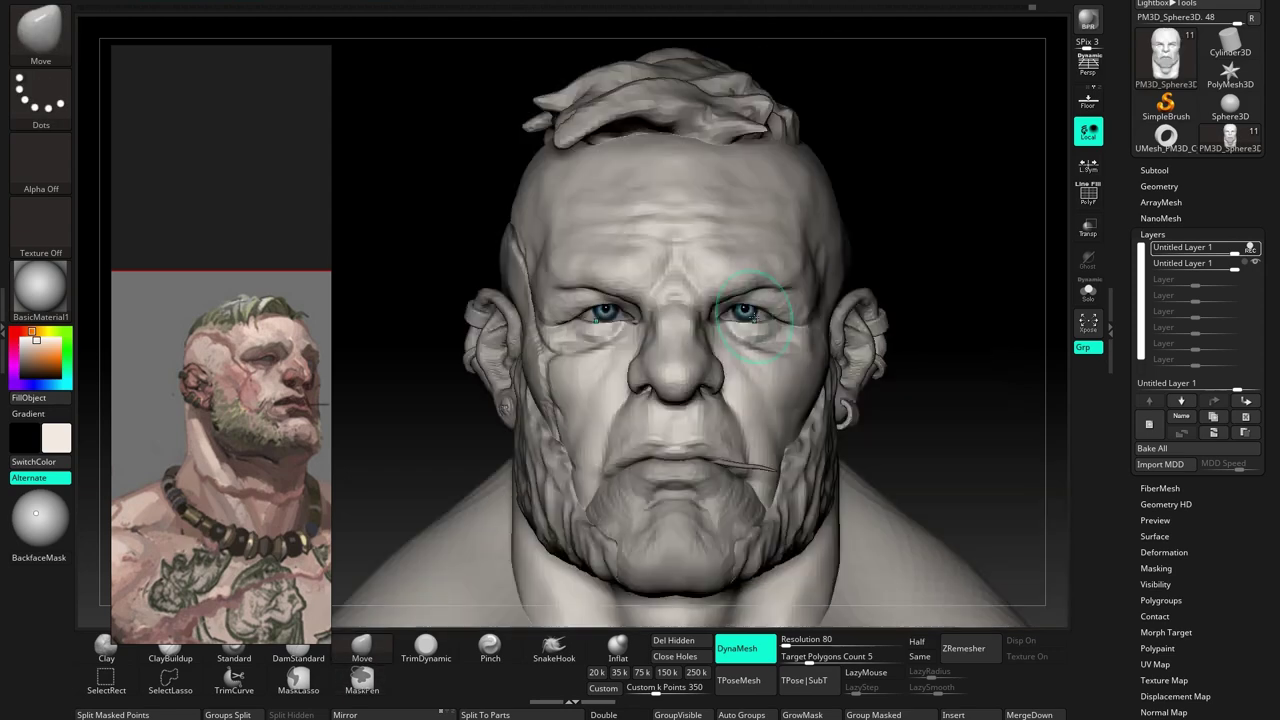
{"action": "left_click", "coordinate": [1154, 170]}
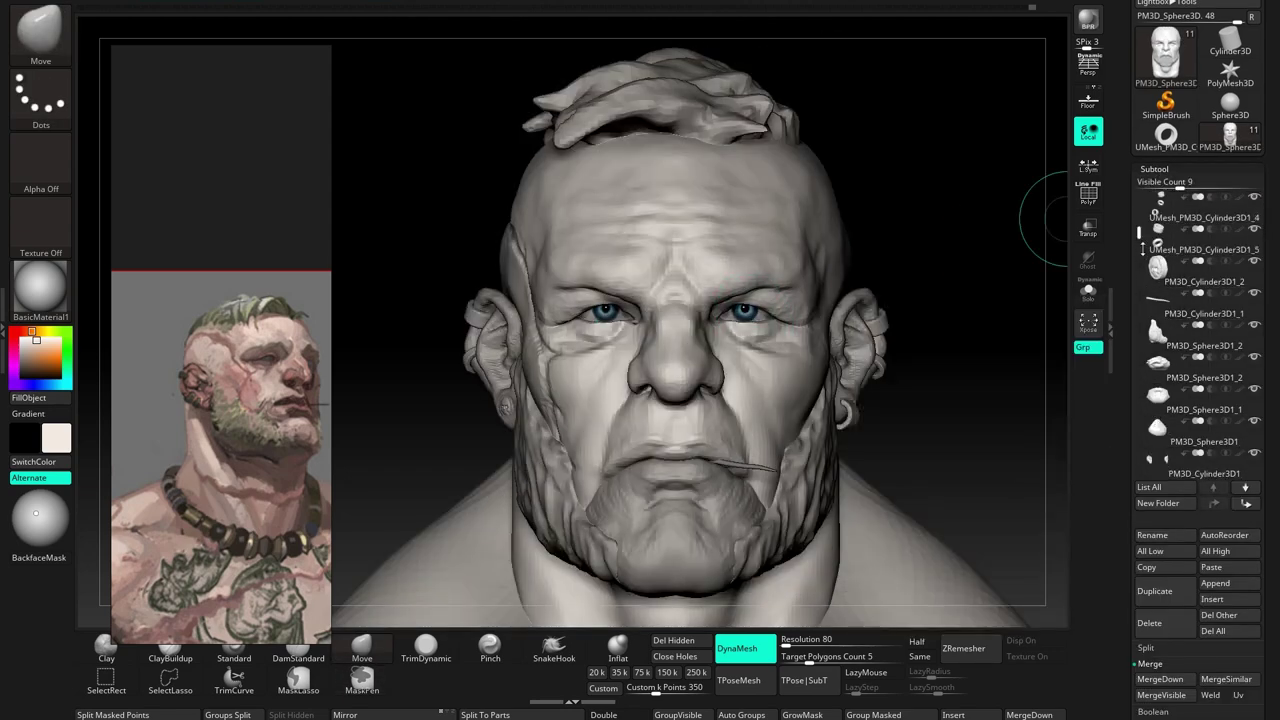
{"action": "left_click", "coordinate": [1157, 237]}
{"action": "key", "text": "w"}
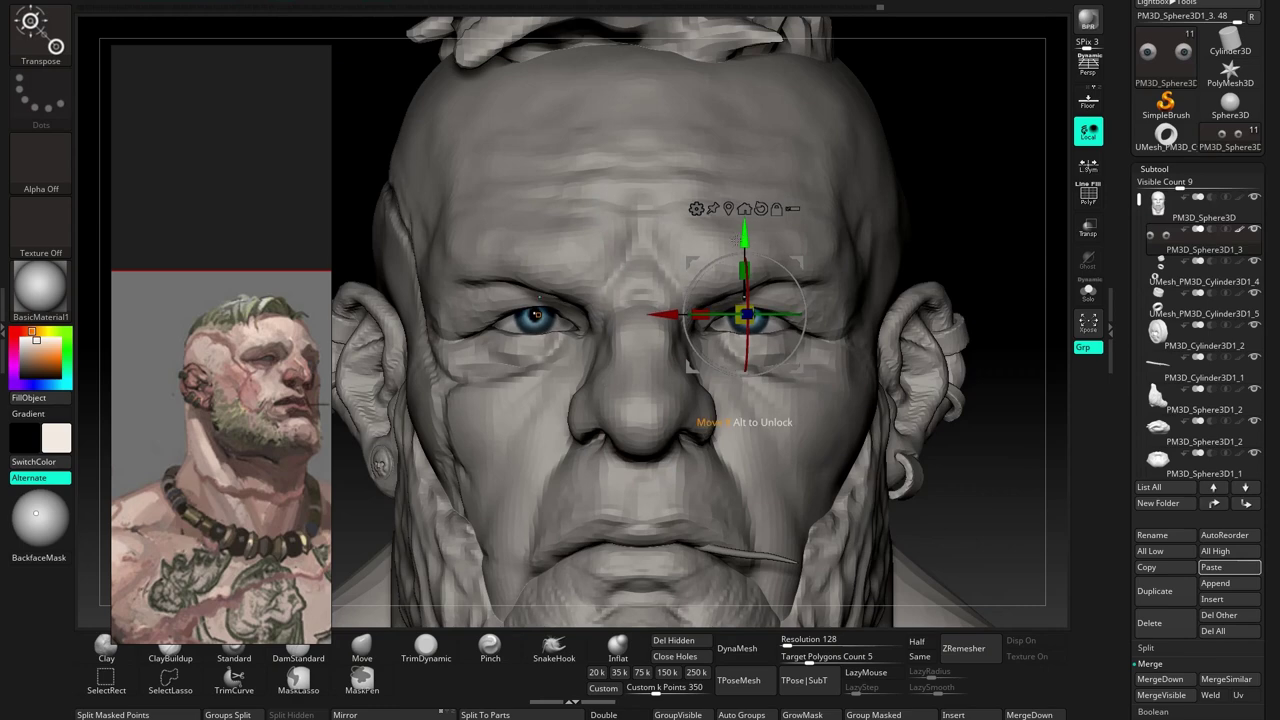
{"action": "key", "text": "q"}
{"action": "key", "text": "f"}
{"action": "left_click", "coordinate": [738, 409], "text": "alt"}
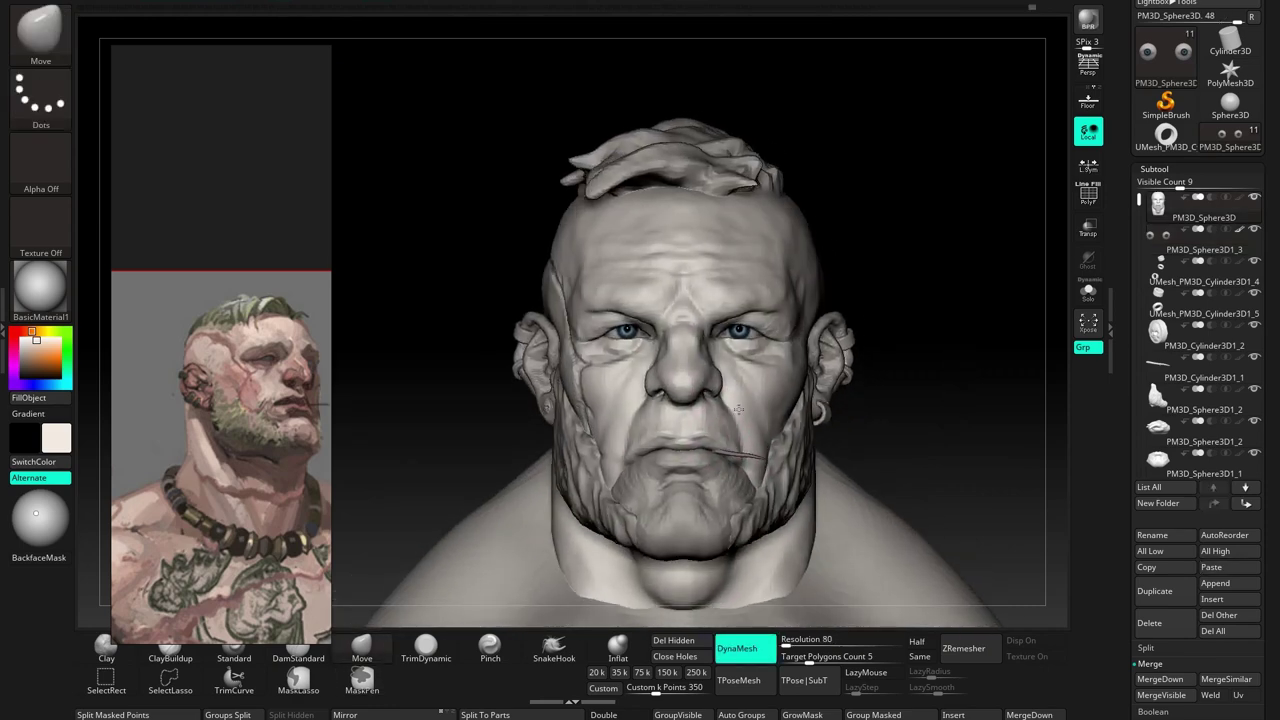
{"action": "mouse_move", "coordinate": [723, 370]}
{"action": "left_mouse_down"}
{"action": "mouse_move", "coordinate": [716, 338]}
{"action": "mouse_move", "coordinate": [682, 384]}
{"action": "mouse_move", "coordinate": [414, 614]}
{"action": "mouse_move", "coordinate": [600, 400]}
{"action": "mouse_move", "coordinate": [805, 311]}
{"action": "mouse_move", "coordinate": [705, 293]}
{"action": "left_mouse_up"}
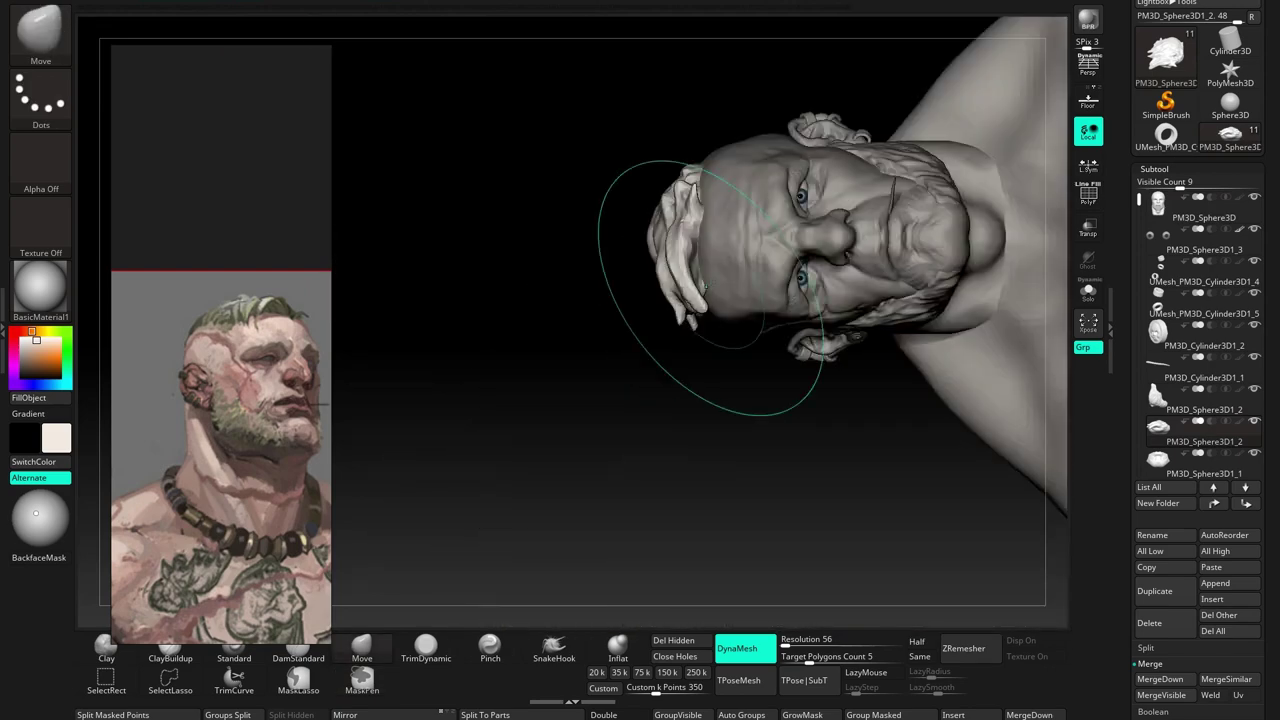
{"action": "mouse_move", "coordinate": [705, 293]}
{"action": "left_mouse_down"}
{"action": "mouse_move", "coordinate": [686, 271]}
{"action": "mouse_move", "coordinate": [640, 300]}
{"action": "mouse_move", "coordinate": [685, 345]}
{"action": "mouse_move", "coordinate": [669, 316]}
{"action": "mouse_move", "coordinate": [621, 302]}
{"action": "left_mouse_up"}
{"action": "mouse_move", "coordinate": [650, 249]}
{"action": "left_mouse_down"}
{"action": "mouse_move", "coordinate": [605, 288]}
{"action": "mouse_move", "coordinate": [571, 243]}
{"action": "mouse_move", "coordinate": [600, 258]}
{"action": "left_mouse_up"}
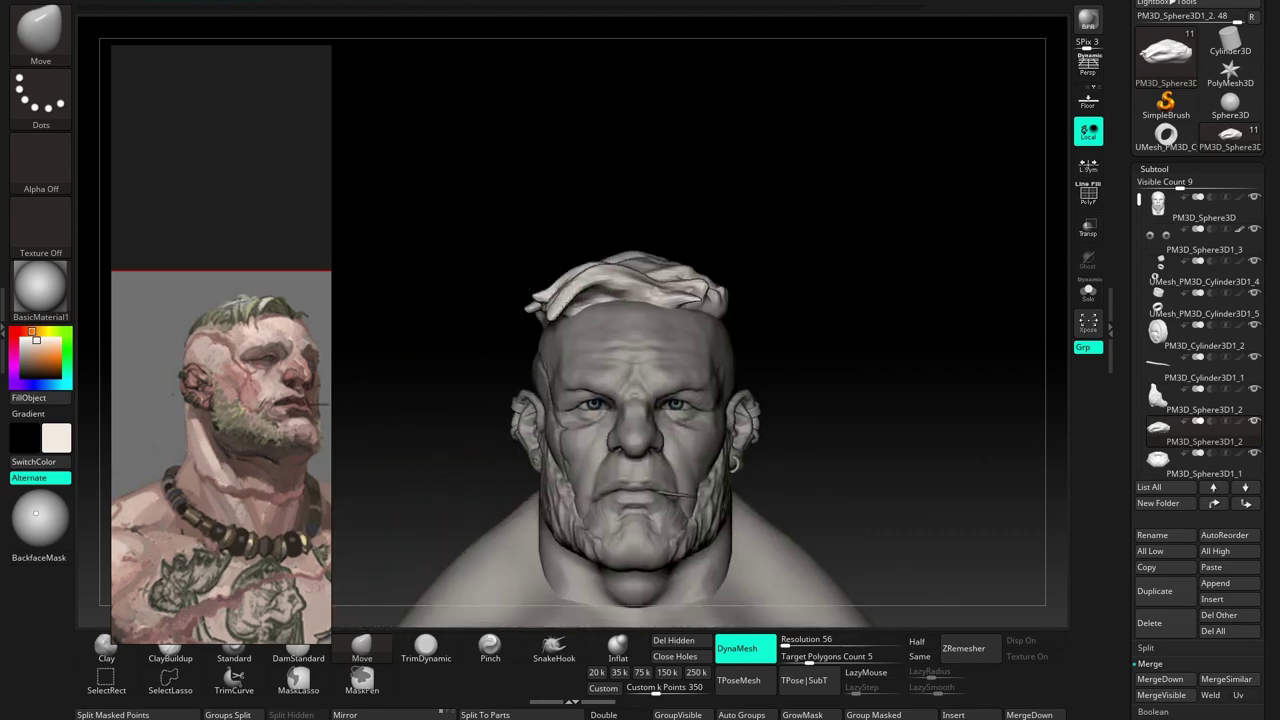
{"action": "mouse_move", "coordinate": [712, 282]}
{"action": "left_mouse_down"}
{"action": "mouse_move", "coordinate": [636, 244]}
{"action": "mouse_move", "coordinate": [565, 270]}
{"action": "left_mouse_up"}
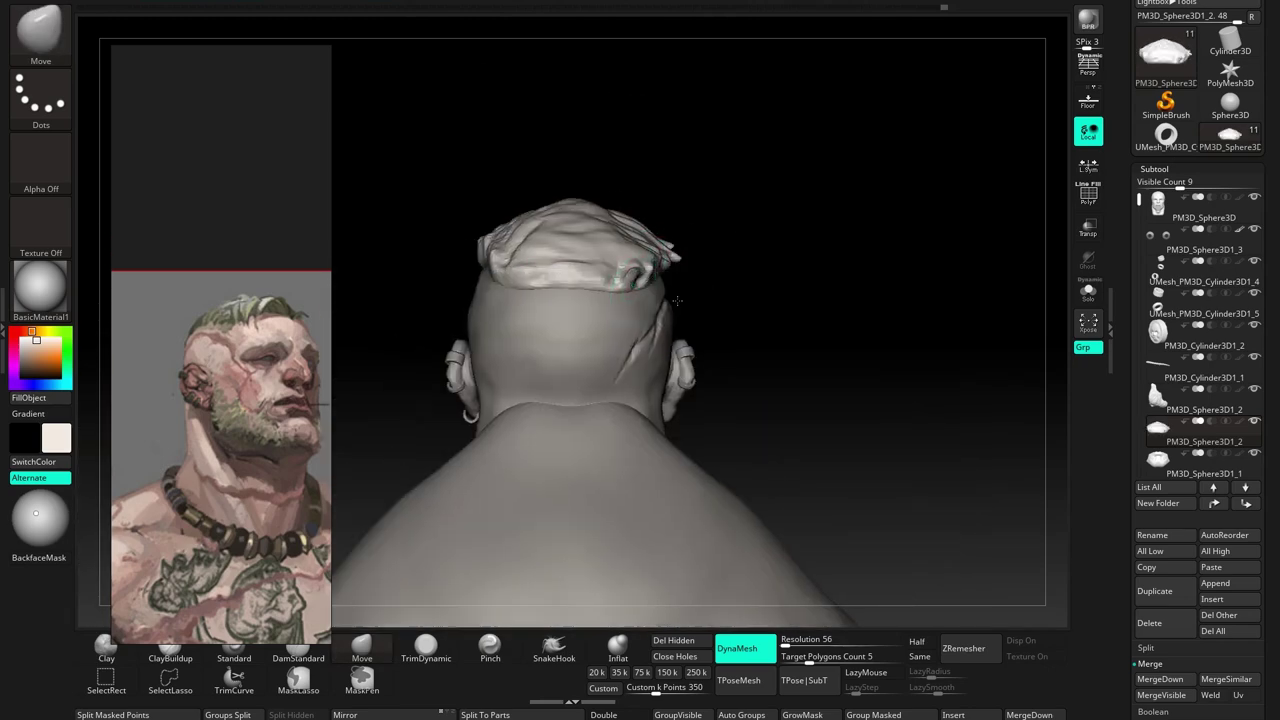
{"action": "mouse_move", "coordinate": [565, 270]}
{"action": "left_mouse_down"}
{"action": "mouse_move", "coordinate": [590, 205]}
{"action": "mouse_move", "coordinate": [590, 393]}
{"action": "mouse_move", "coordinate": [660, 363]}
{"action": "mouse_move", "coordinate": [591, 312]}
{"action": "left_mouse_up"}
{"action": "key", "text": "space"}
{"action": "right_click_drag", "start_coordinate": [622, 316], "coordinate": [708, 312]}
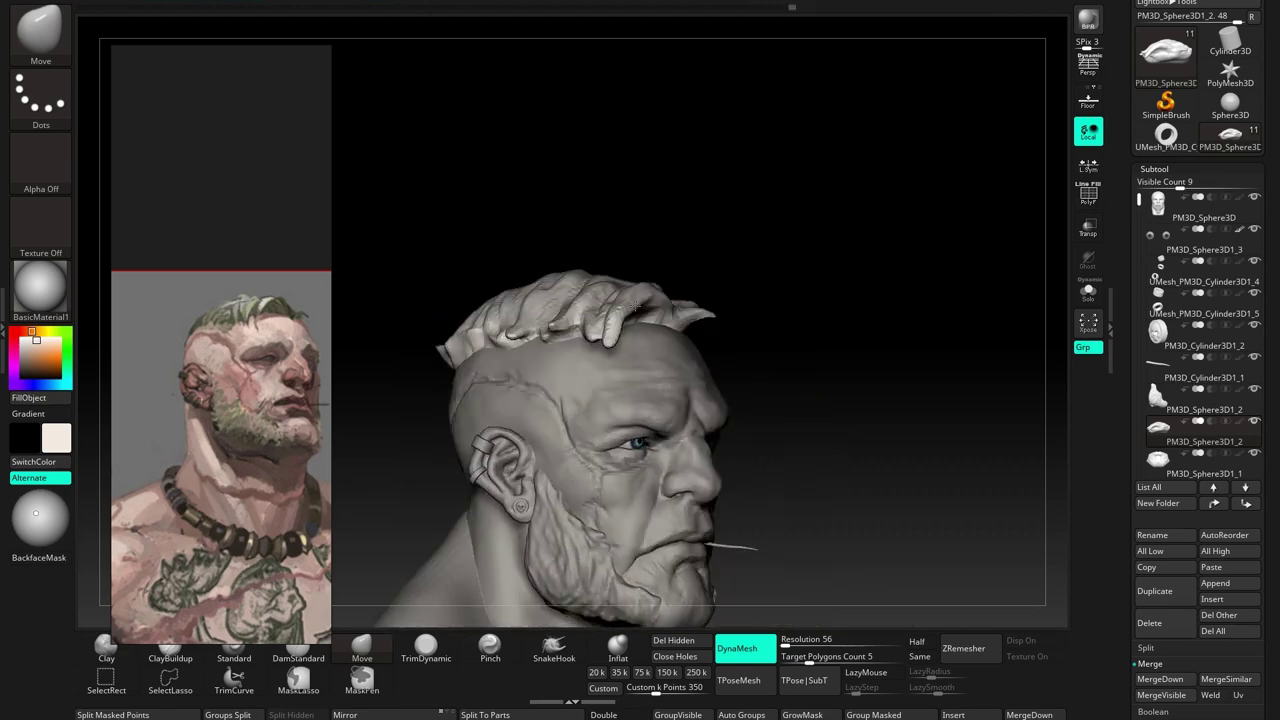
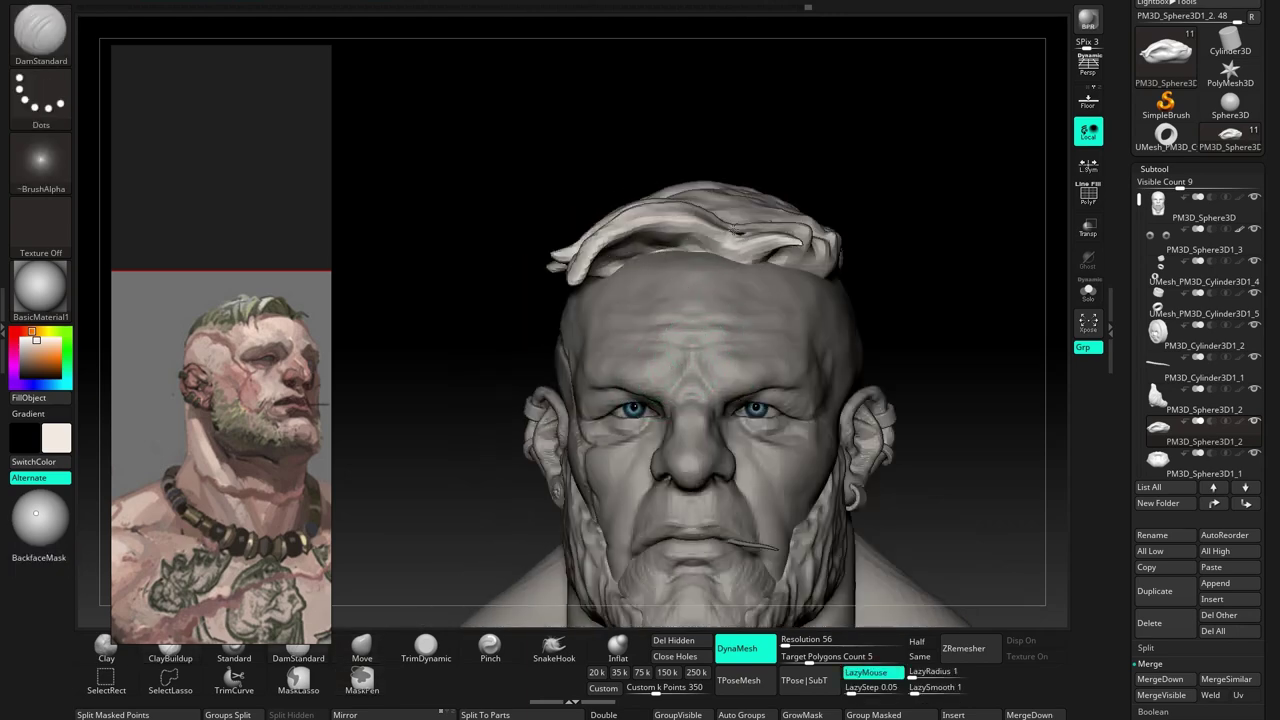
Shape the top of the hair crest with the Move brush, viewing it from above and behind
{"action": "mouse_move", "coordinate": [732, 258]}
{"action": "right_mouse_down"}
{"action": "mouse_move", "coordinate": [727, 242]}
{"action": "mouse_move", "coordinate": [594, 290]}
{"action": "mouse_move", "coordinate": [640, 300]}
{"action": "mouse_move", "coordinate": [640, 325]}
{"action": "mouse_move", "coordinate": [700, 290]}
{"action": "mouse_move", "coordinate": [780, 272]}
{"action": "mouse_move", "coordinate": [740, 300]}
{"action": "mouse_move", "coordinate": [735, 357]}
{"action": "mouse_move", "coordinate": [823, 271]}
{"action": "right_mouse_up"}
{"action": "key", "text": "space"}
{"action": "key", "text": "space"}
{"action": "scroll", "coordinate": [823, 271], "scroll_direction": "up", "scroll_amount": 5}
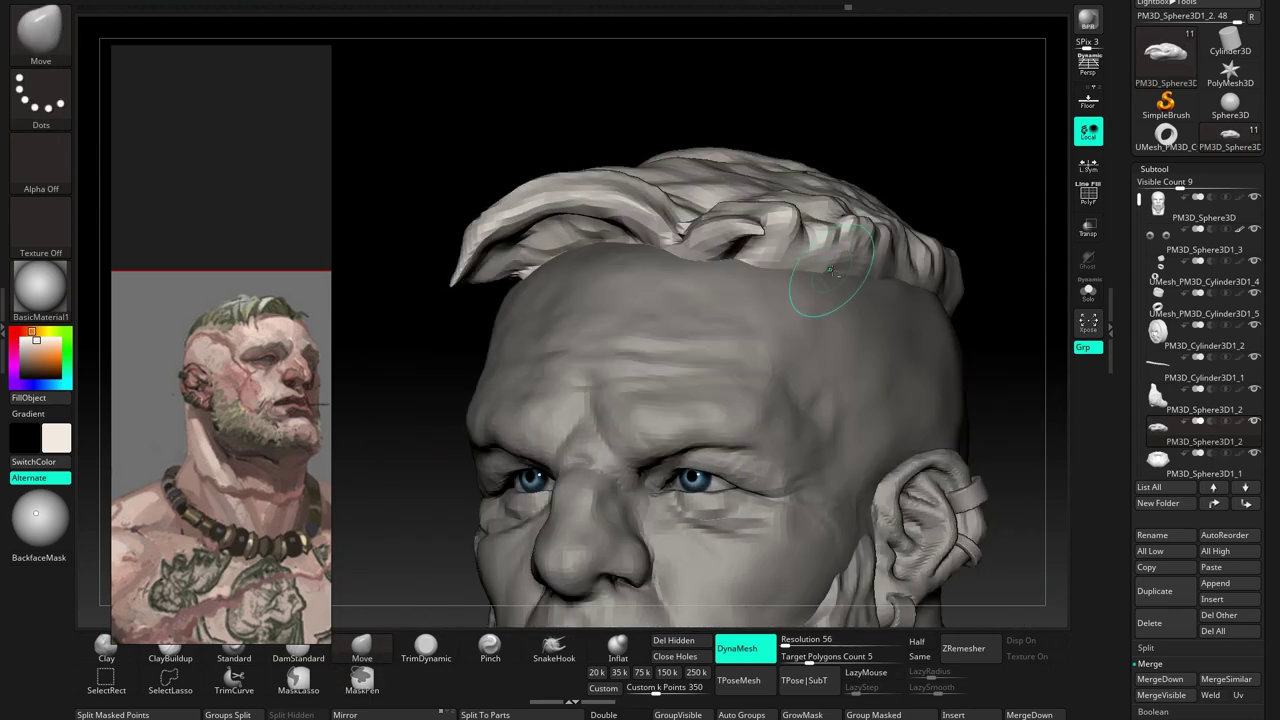
{"action": "scroll", "coordinate": [818, 255], "scroll_direction": "down", "scroll_amount": 5}
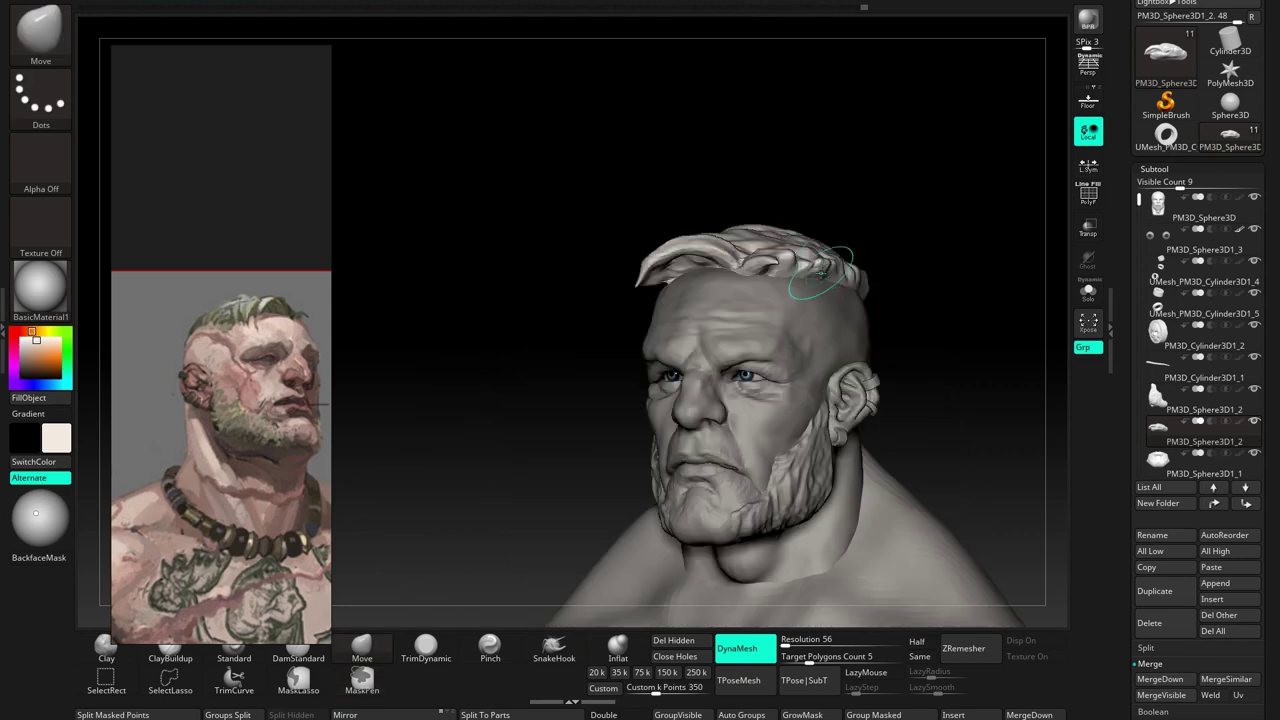
{"action": "right_click_drag", "start_coordinate": [820, 268], "coordinate": [560, 300]}
Pull swept hair strands out with SnakeHook at an adjusted brush size, across back, side and front views
{"action": "left_click", "coordinate": [554, 648]}
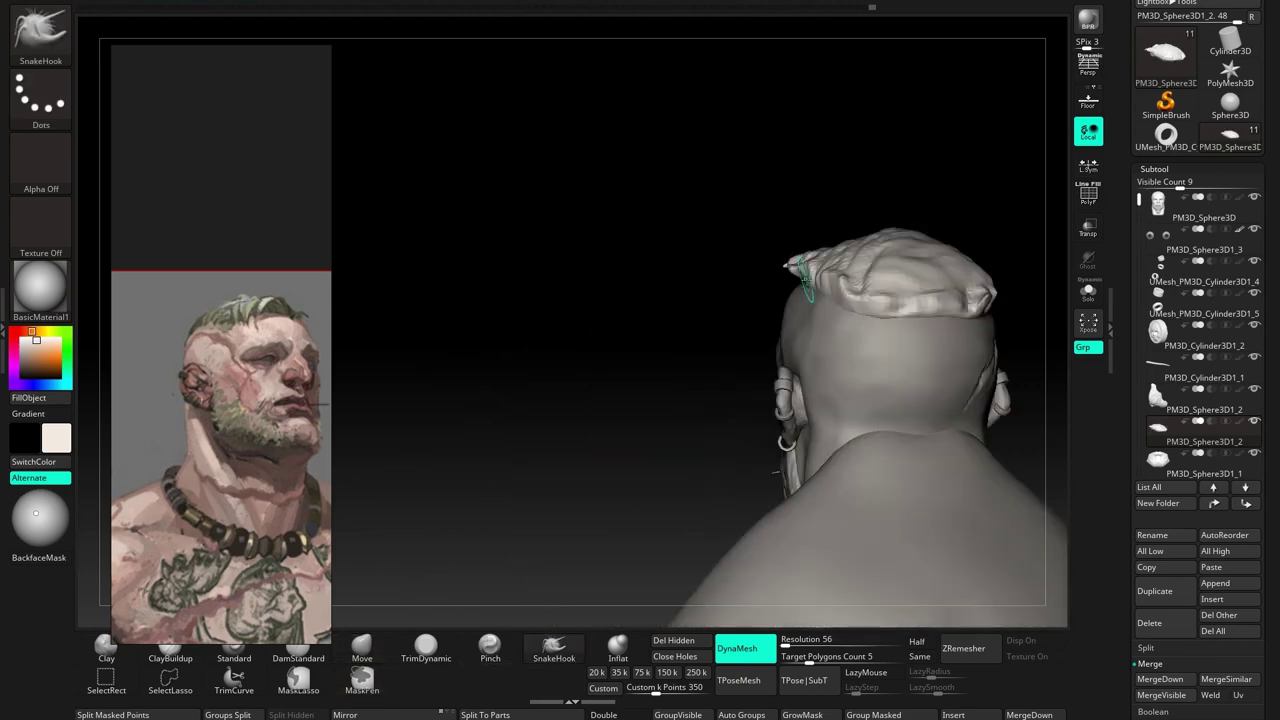
{"action": "right_click_drag", "start_coordinate": [820, 283], "coordinate": [836, 286]}
{"action": "right_click", "coordinate": [838, 286]}
{"action": "right_click_drag", "start_coordinate": [1045, 286], "coordinate": [835, 280]}
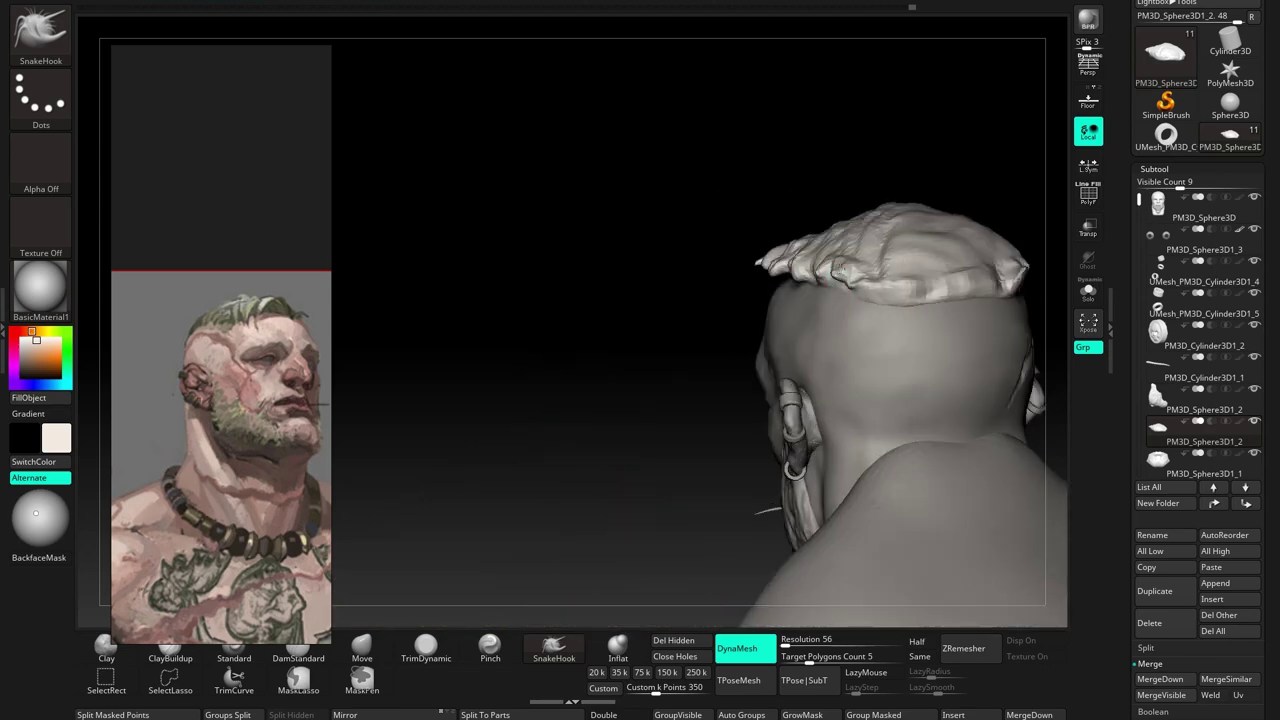
{"action": "mouse_move", "coordinate": [835, 280]}
{"action": "right_mouse_down"}
{"action": "mouse_move", "coordinate": [760, 290]}
{"action": "mouse_move", "coordinate": [763, 313]}
{"action": "right_mouse_up"}
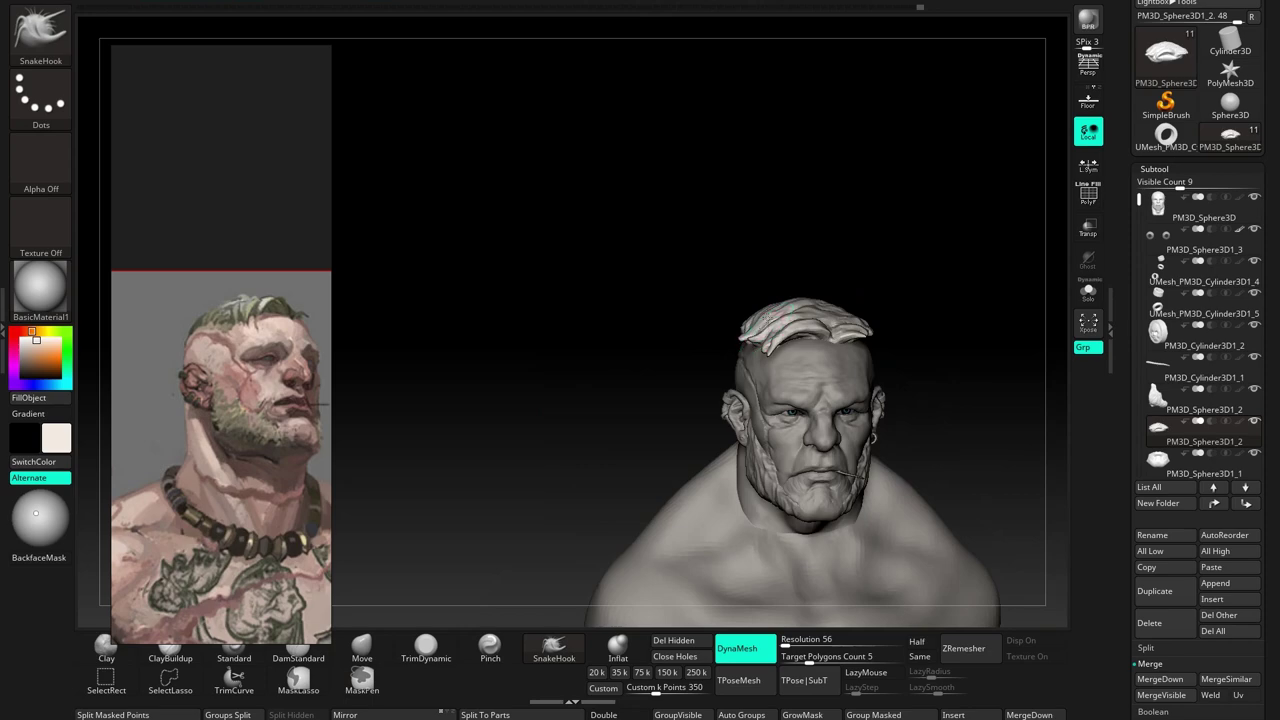
{"action": "mouse_move", "coordinate": [788, 310]}
{"action": "right_mouse_down"}
{"action": "mouse_move", "coordinate": [735, 313]}
{"action": "mouse_move", "coordinate": [807, 322]}
{"action": "right_mouse_up"}
Refine the clumped strands with the Move brush, checking both profiles, the back and the top
{"action": "key", "text": "b"}
{"action": "key", "text": "m"}
{"action": "key", "text": "v"}
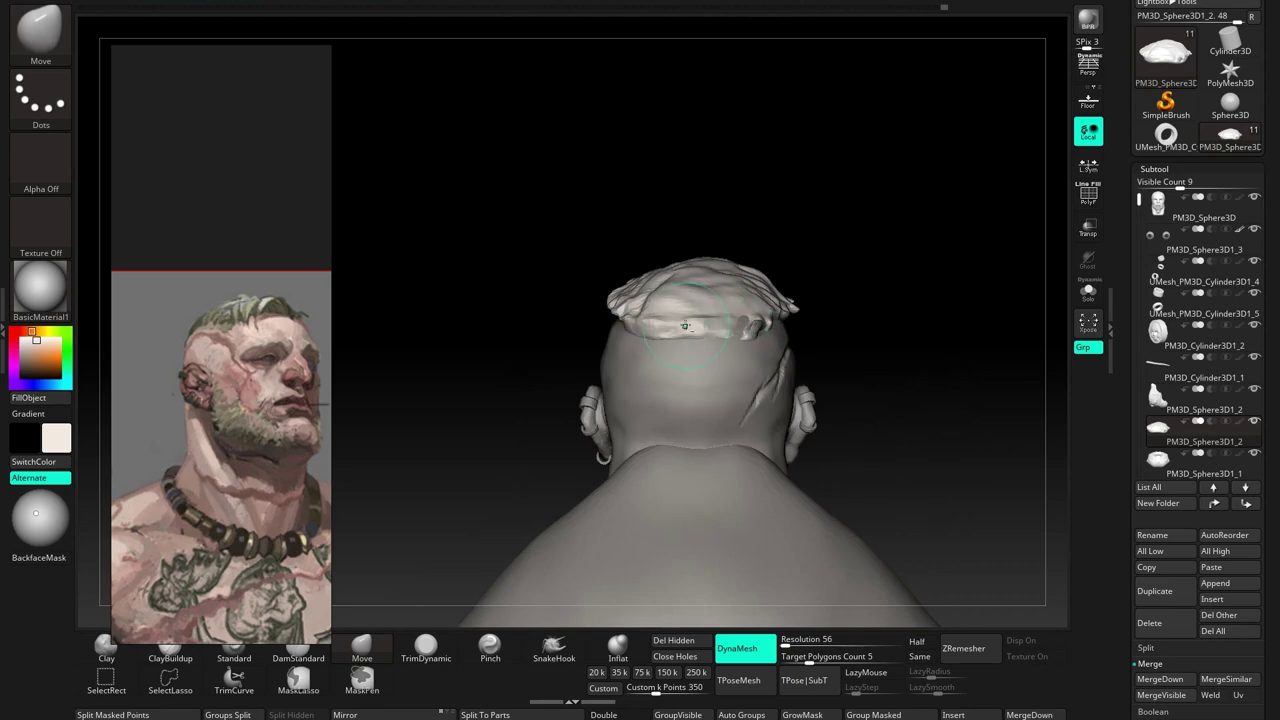
{"action": "mouse_move", "coordinate": [725, 301]}
{"action": "right_mouse_down", "text": "shift"}
{"action": "mouse_move", "coordinate": [690, 320]}
{"action": "mouse_move", "coordinate": [760, 325]}
{"action": "right_mouse_up", "text": "shift"}
{"action": "right_click", "coordinate": [697, 320]}
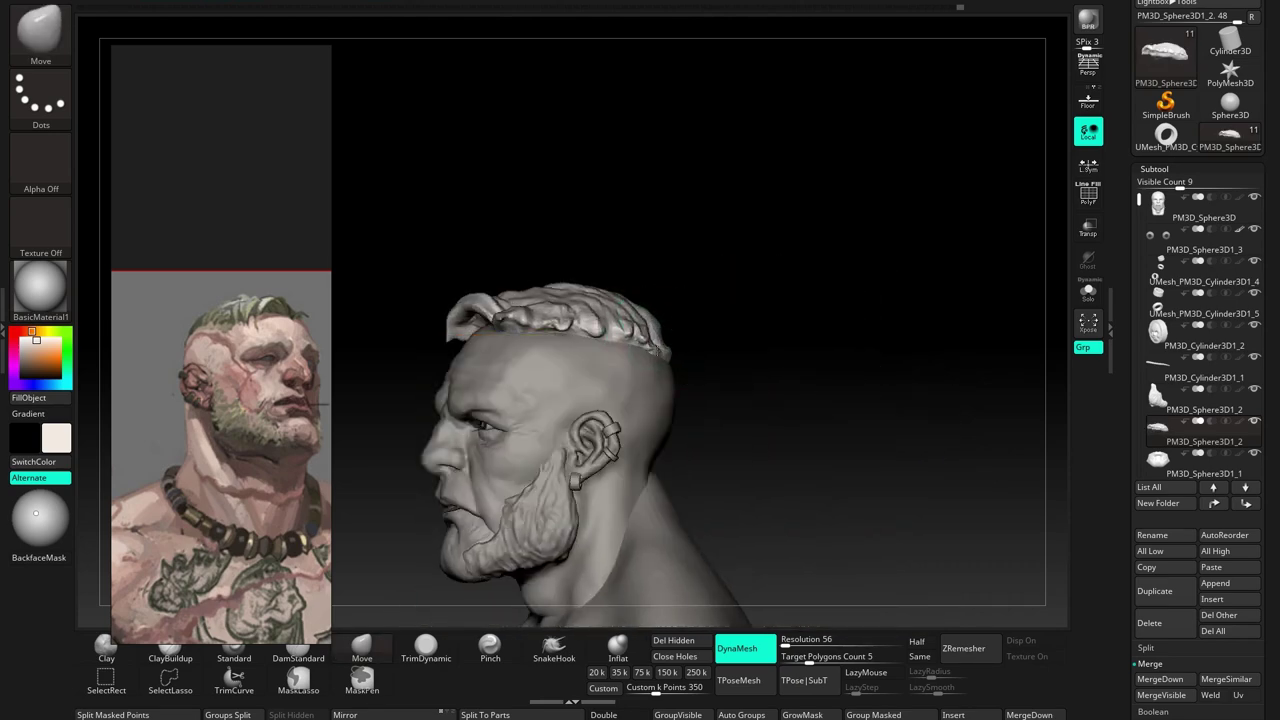
{"action": "mouse_move", "coordinate": [660, 310]}
{"action": "right_mouse_down"}
{"action": "mouse_move", "coordinate": [686, 290]}
{"action": "mouse_move", "coordinate": [645, 336]}
{"action": "right_mouse_up"}
{"action": "right_click", "coordinate": [686, 290]}
{"action": "mouse_move", "coordinate": [723, 300]}
{"action": "right_mouse_down"}
{"action": "mouse_move", "coordinate": [684, 347]}
{"action": "mouse_move", "coordinate": [700, 277]}
{"action": "mouse_move", "coordinate": [740, 272]}
{"action": "mouse_move", "coordinate": [698, 275]}
{"action": "mouse_move", "coordinate": [767, 227]}
{"action": "right_mouse_up"}
{"action": "right_click", "coordinate": [705, 282]}
{"action": "mouse_move", "coordinate": [788, 457]}
{"action": "right_mouse_down"}
{"action": "mouse_move", "coordinate": [745, 488]}
{"action": "mouse_move", "coordinate": [760, 480]}
{"action": "mouse_move", "coordinate": [722, 467]}
{"action": "mouse_move", "coordinate": [750, 447]}
{"action": "right_mouse_up"}
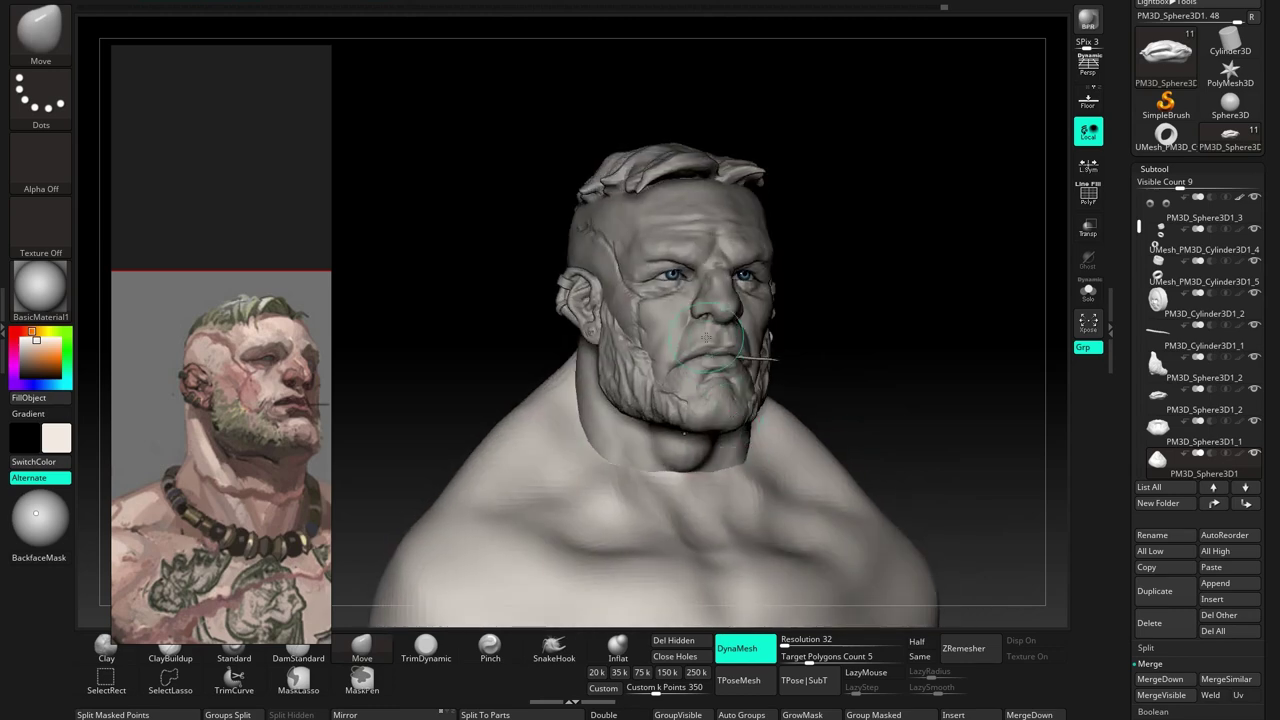
Paint a MaskPen mask over the forehead, eyes and cheeks
{"action": "mouse_move", "coordinate": [706, 310]}
{"action": "right_mouse_down"}
{"action": "mouse_move", "coordinate": [720, 300]}
{"action": "mouse_move", "coordinate": [700, 300]}
{"action": "mouse_move", "coordinate": [759, 287]}
{"action": "mouse_move", "coordinate": [725, 350]}
{"action": "mouse_move", "coordinate": [730, 400]}
{"action": "mouse_move", "coordinate": [730, 378]}
{"action": "right_mouse_up"}
{"action": "key", "text": "space"}
{"action": "key", "text": "b"}
{"action": "key", "text": "c"}
{"action": "key", "text": "b"}
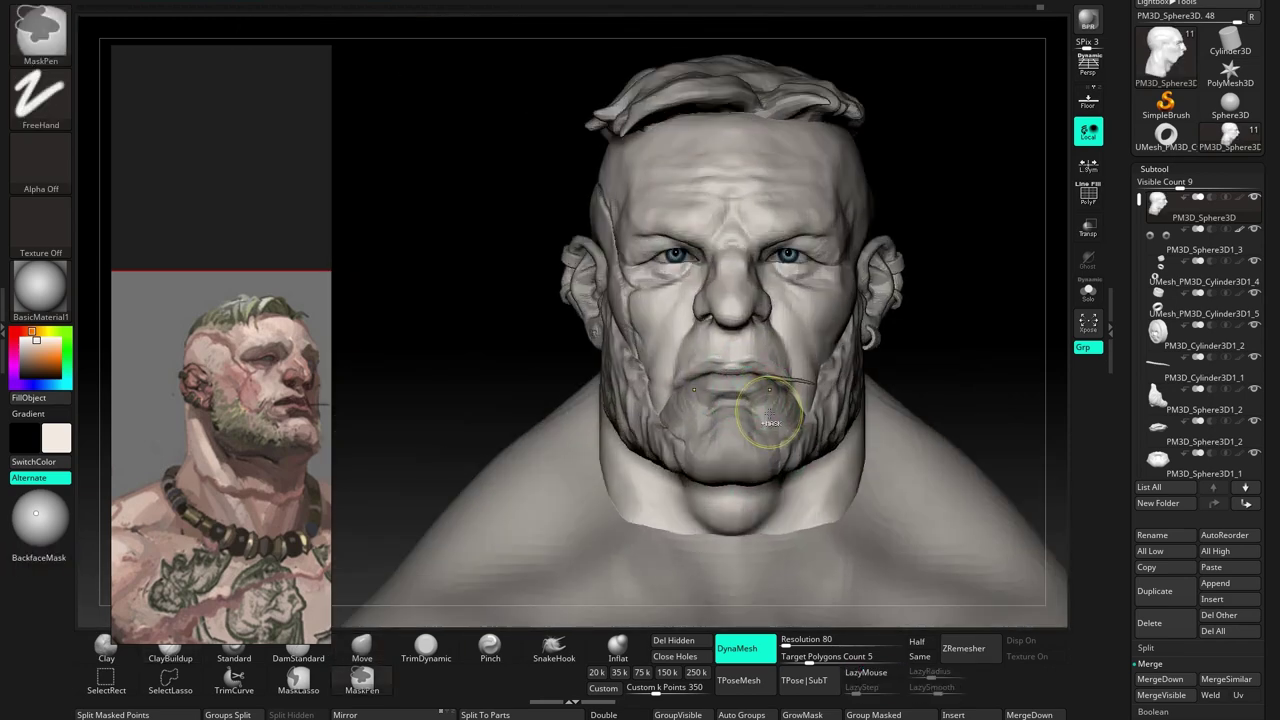
{"action": "right_click_drag", "start_coordinate": [773, 427], "coordinate": [770, 323]}
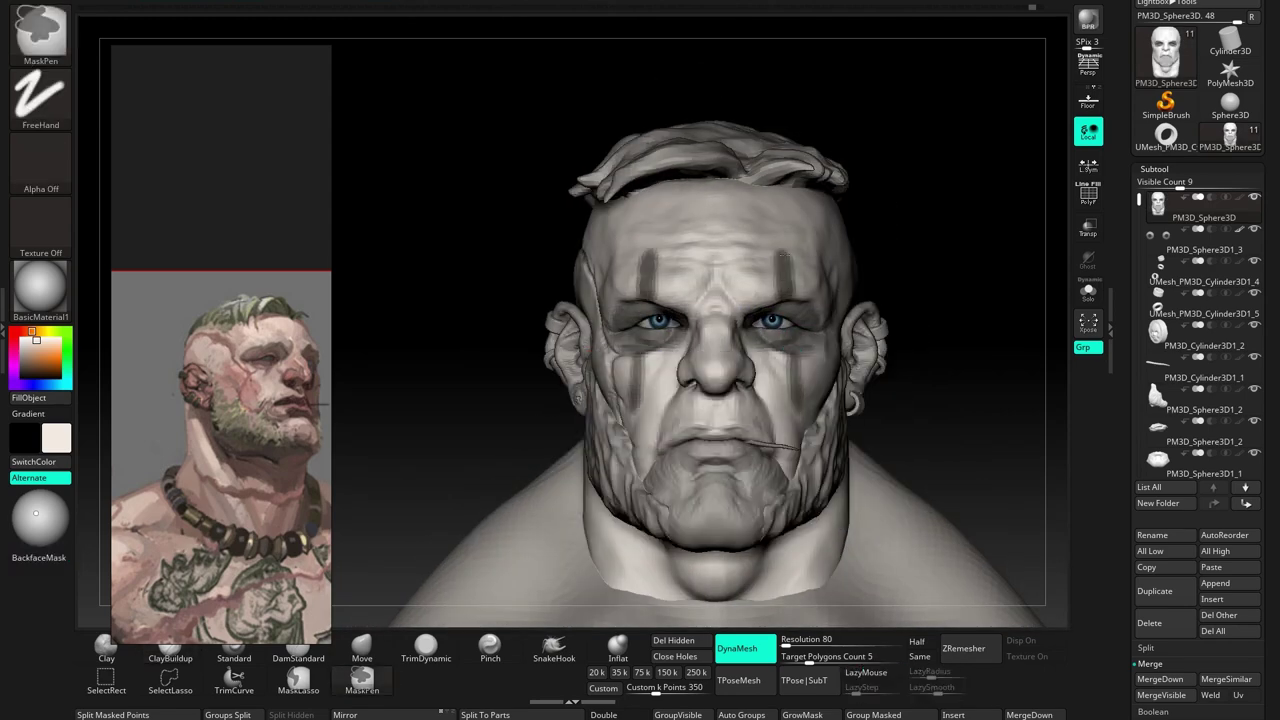
{"action": "right_click_drag", "start_coordinate": [797, 402], "coordinate": [782, 354]}
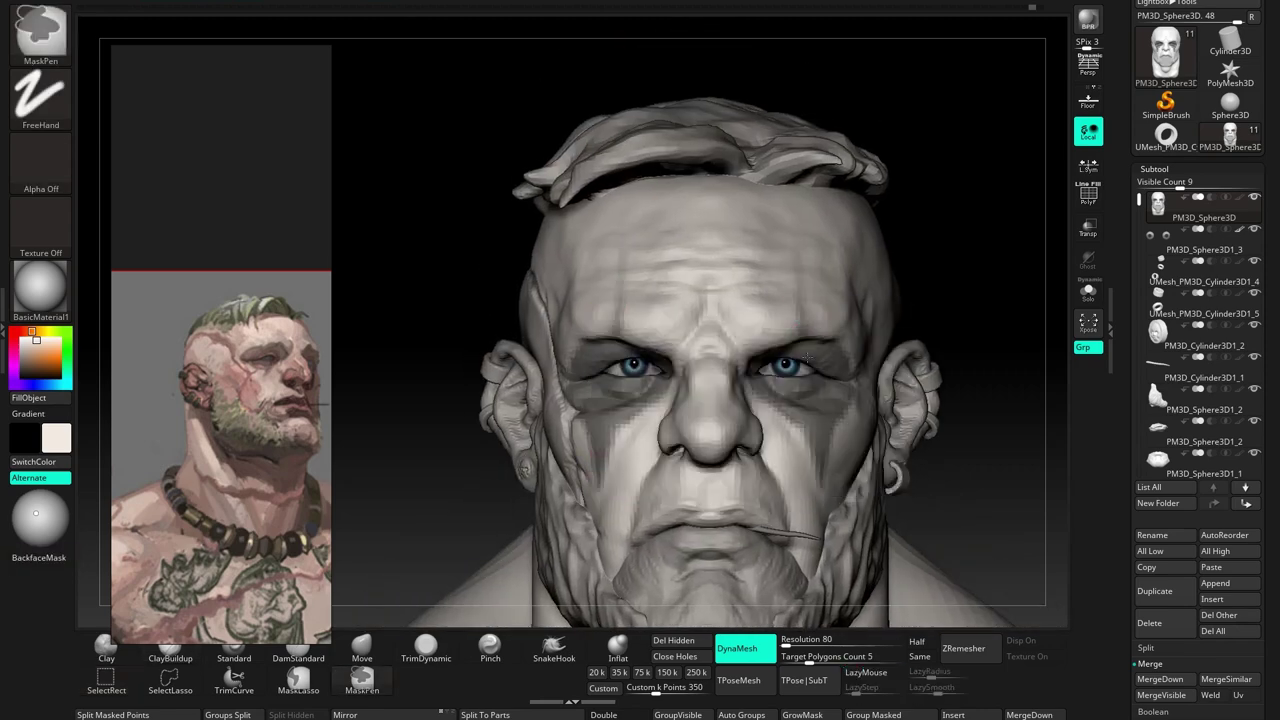
{"action": "right_click_drag", "start_coordinate": [799, 319], "coordinate": [805, 322]}
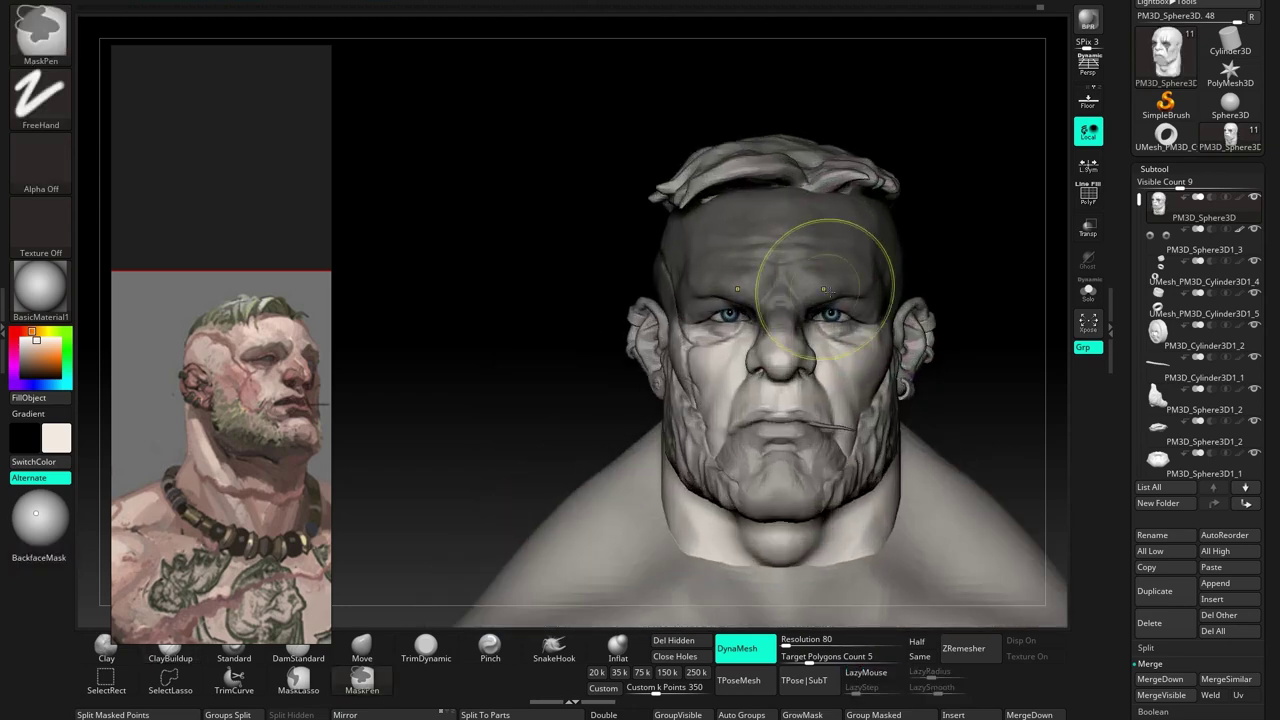
Smooth the forehead, checking the top of the skull and a three-quarter front view
{"action": "key", "text": "shift"}
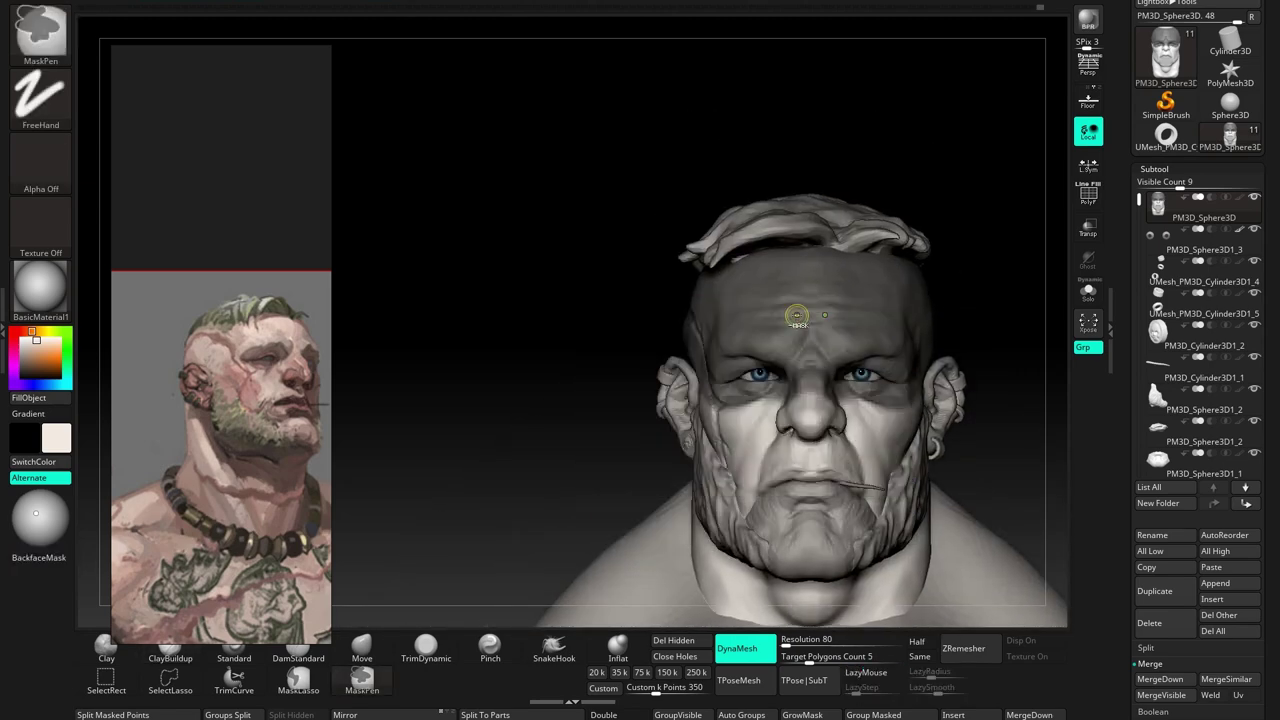
{"action": "right_click_drag", "start_coordinate": [784, 288], "coordinate": [775, 326]}
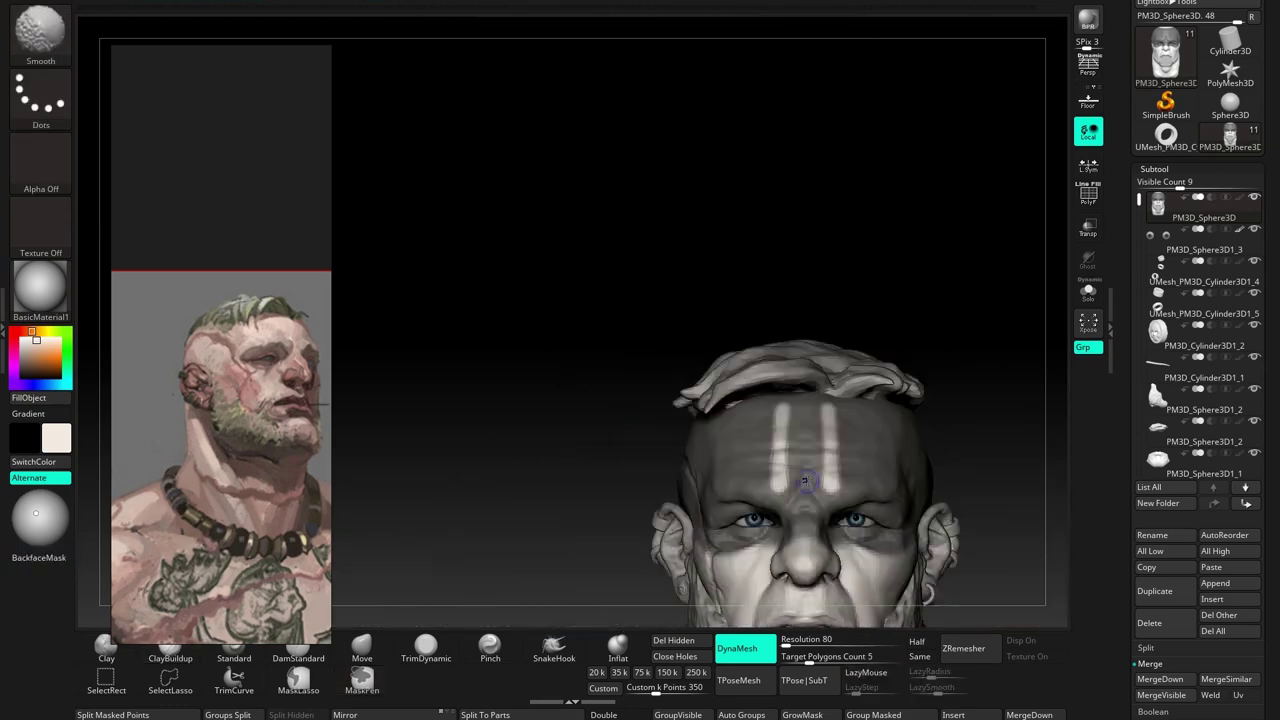
{"action": "right_click_drag", "start_coordinate": [806, 424], "coordinate": [797, 354]}
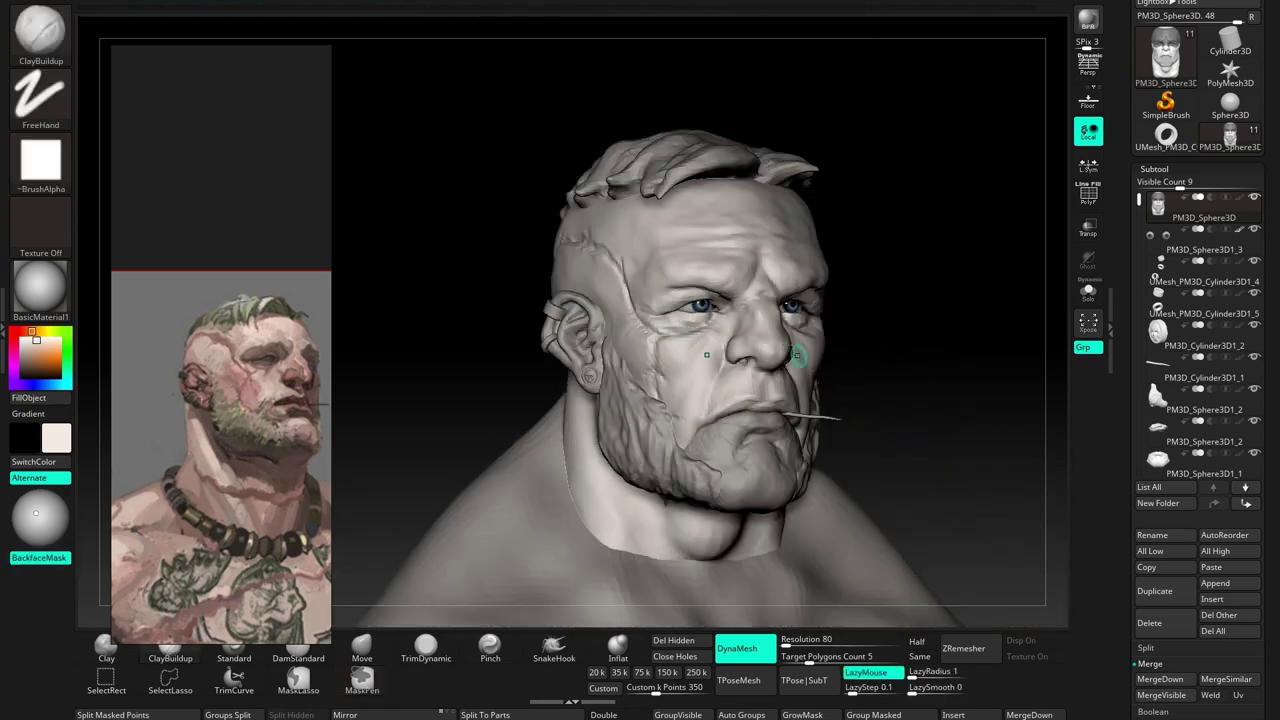
Switch the bust's display material to BasicMaterial1
{"action": "left_click", "coordinate": [40, 288]}
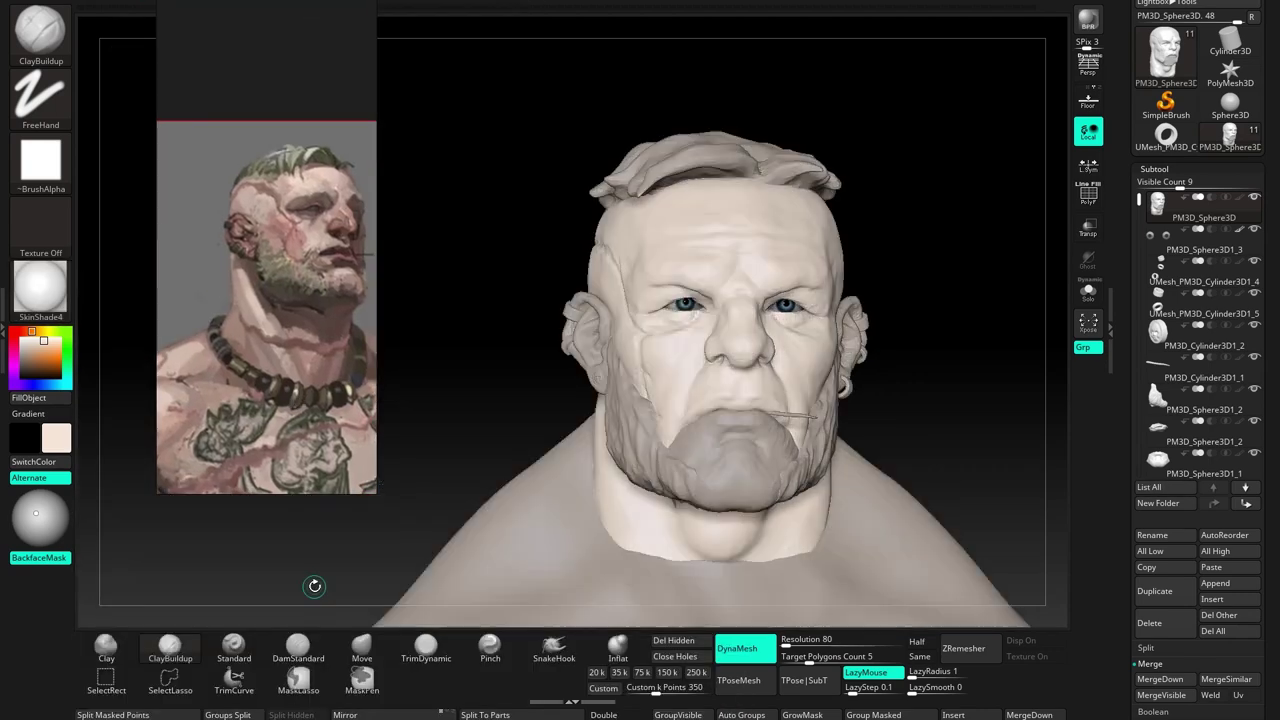
{"action": "left_click", "coordinate": [40, 288]}
{"action": "left_click", "coordinate": [40, 288]}
{"action": "left_click", "coordinate": [187, 533]}
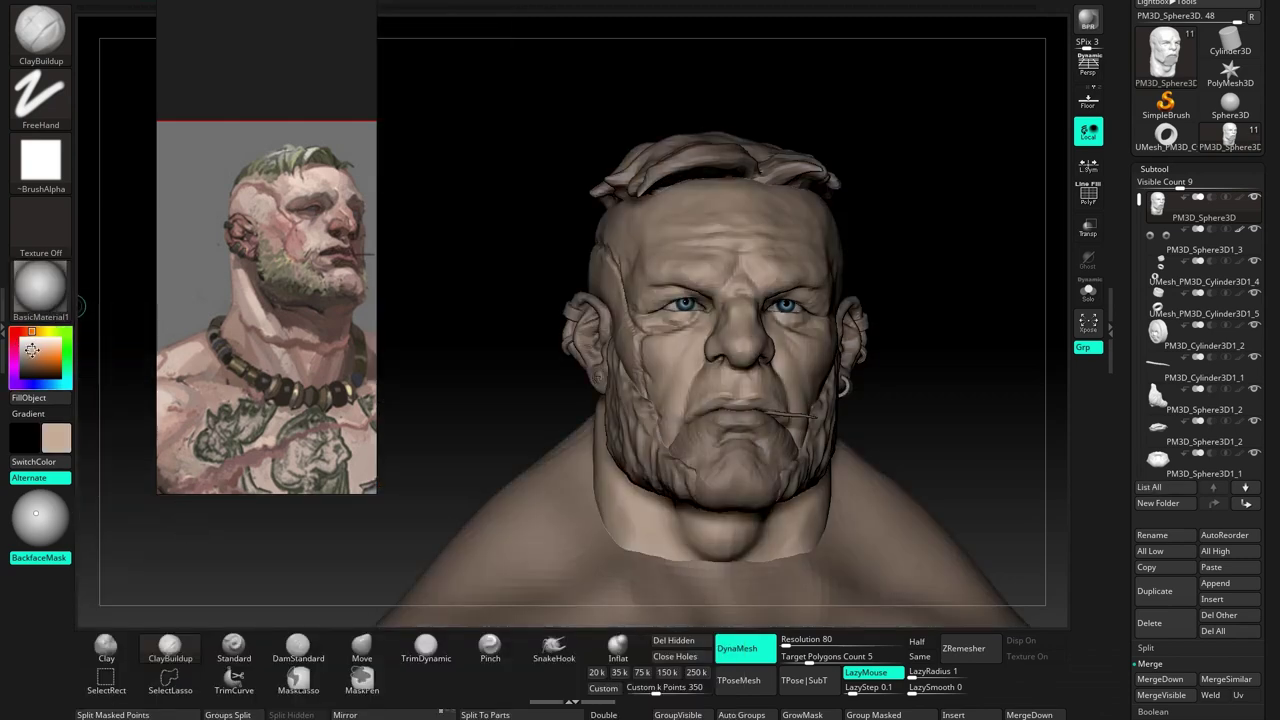
{"action": "left_click_drag", "start_coordinate": [900, 420], "coordinate": [834, 415]}
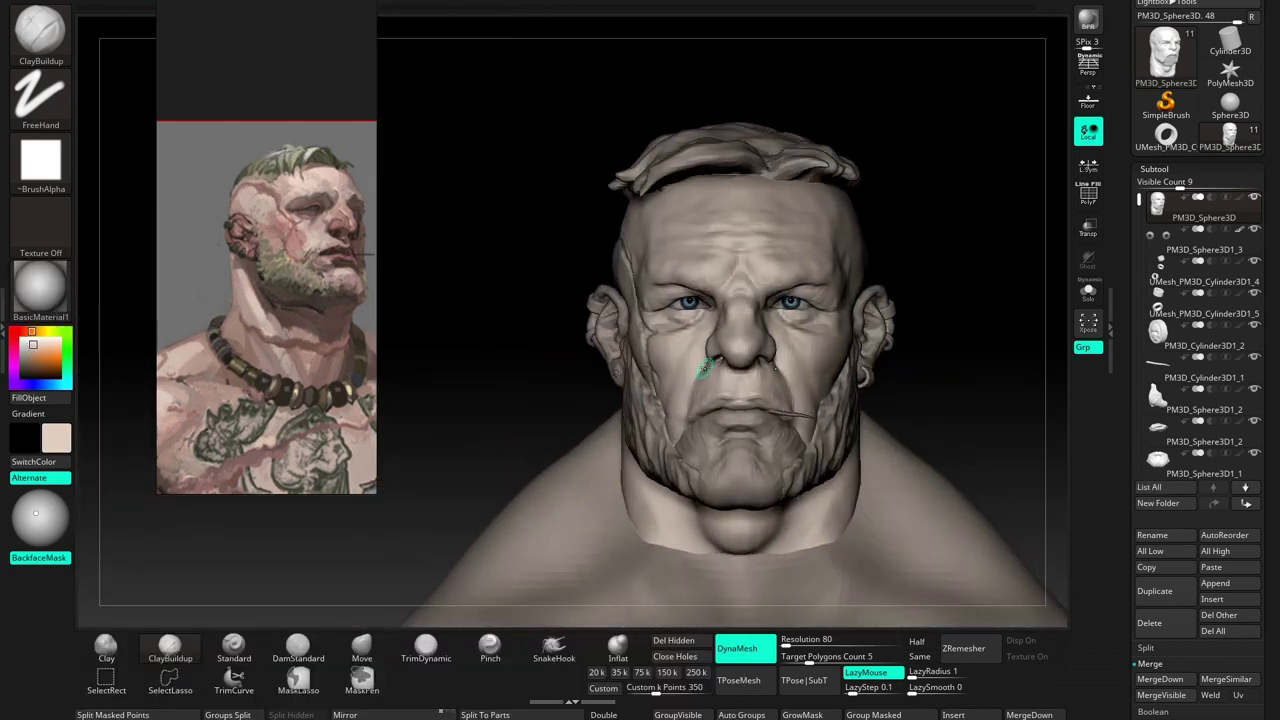
{"action": "scroll", "coordinate": [829, 412], "scroll_direction": "up", "scroll_amount": 5}
Smooth the jowls and neck, checking them from below, in profile and from the front
{"action": "left_click", "coordinate": [1170, 168]}
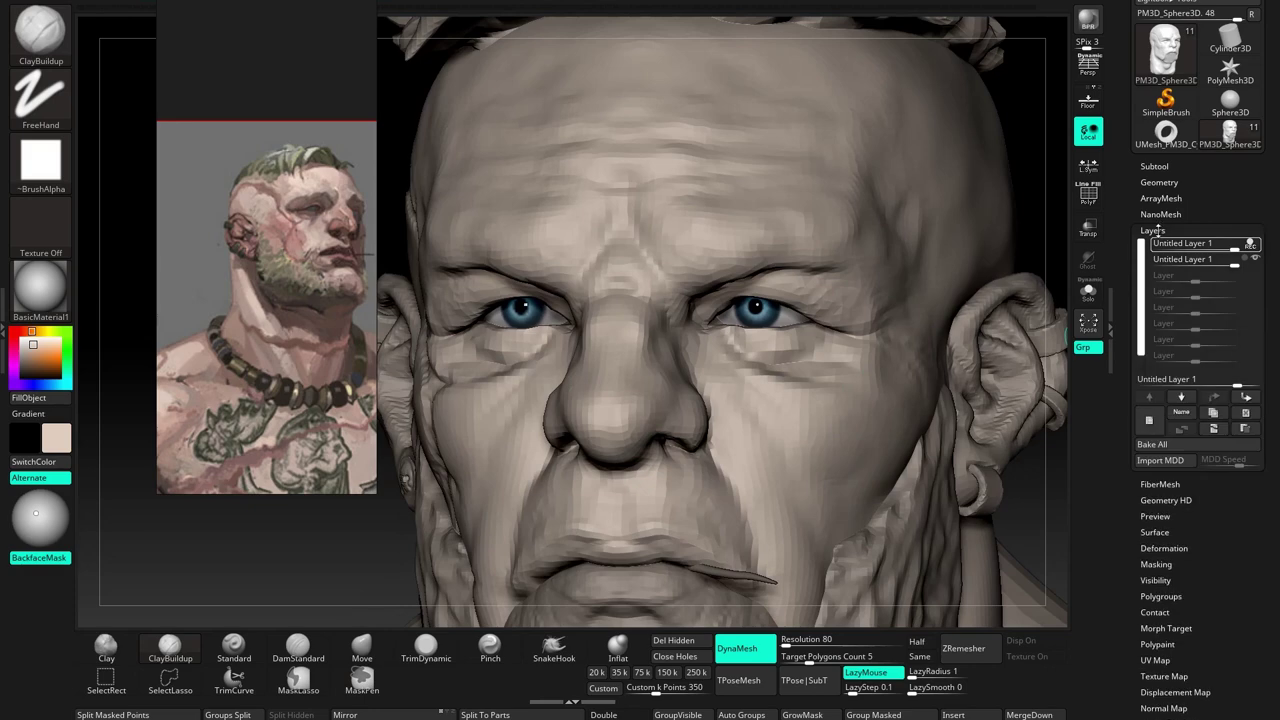
{"action": "right_click_drag", "start_coordinate": [765, 305], "coordinate": [772, 262]}
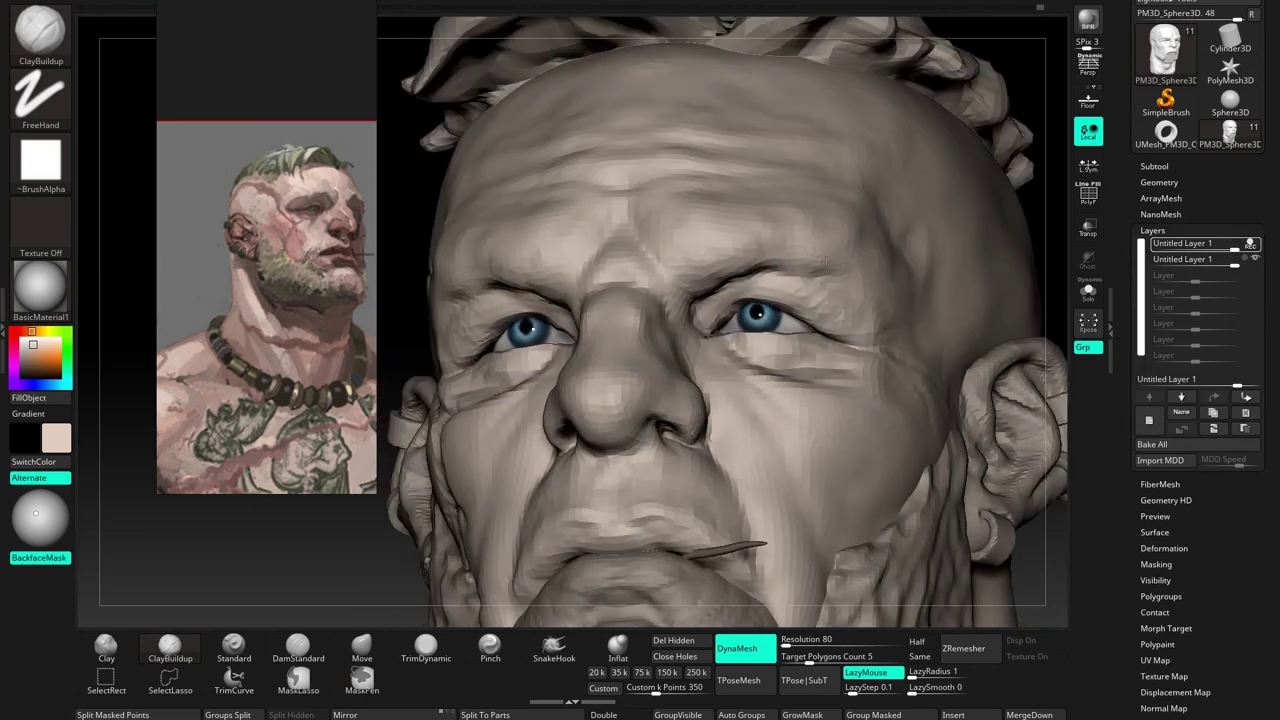
{"action": "mouse_move", "coordinate": [825, 263]}
{"action": "right_mouse_down"}
{"action": "mouse_move", "coordinate": [859, 237]}
{"action": "mouse_move", "coordinate": [1008, 410]}
{"action": "right_mouse_up"}
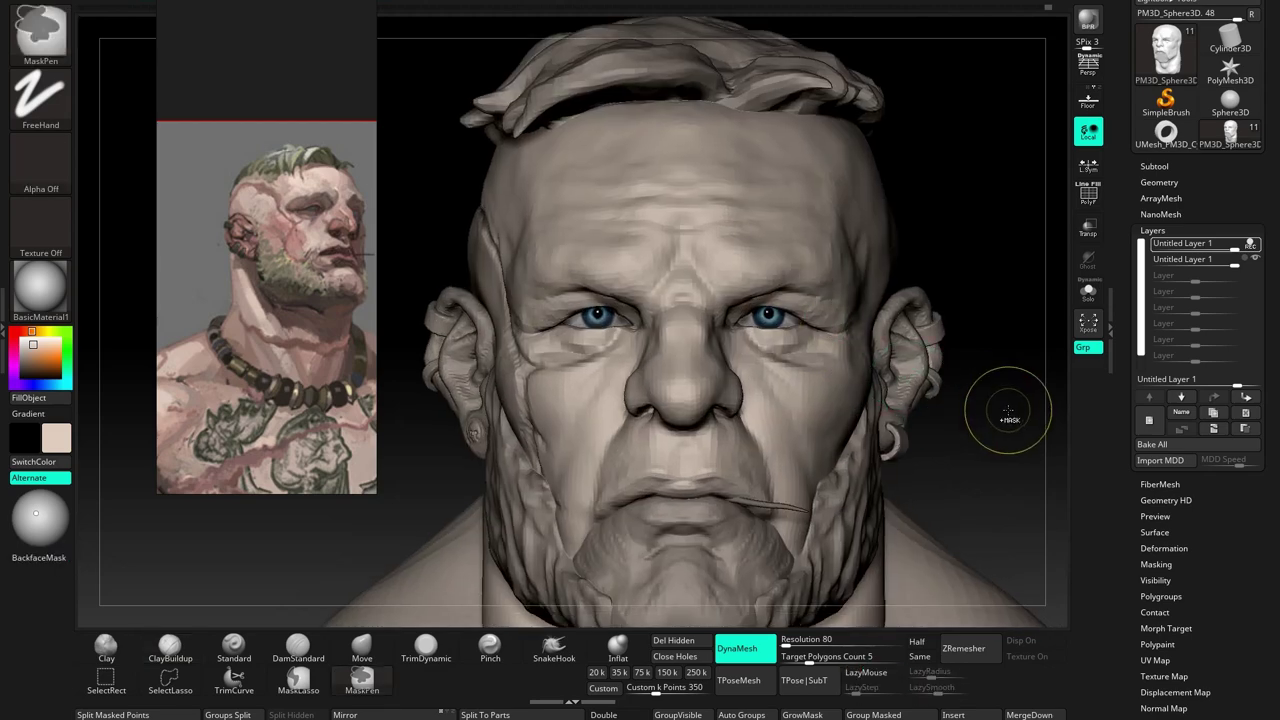
{"action": "mouse_move", "coordinate": [1005, 405]}
{"action": "right_mouse_down", "text": "ctrl"}
{"action": "mouse_move", "coordinate": [844, 371]}
{"action": "mouse_move", "coordinate": [430, 627]}
{"action": "right_mouse_up", "text": "ctrl"}
{"action": "mouse_move", "coordinate": [833, 314]}
{"action": "right_mouse_down"}
{"action": "mouse_move", "coordinate": [848, 322]}
{"action": "mouse_move", "coordinate": [898, 284]}
{"action": "right_mouse_up"}
{"action": "mouse_move", "coordinate": [800, 340]}
{"action": "right_mouse_down"}
{"action": "mouse_move", "coordinate": [780, 423]}
{"action": "mouse_move", "coordinate": [866, 429]}
{"action": "mouse_move", "coordinate": [835, 320]}
{"action": "mouse_move", "coordinate": [866, 300]}
{"action": "mouse_move", "coordinate": [845, 486]}
{"action": "right_mouse_up"}
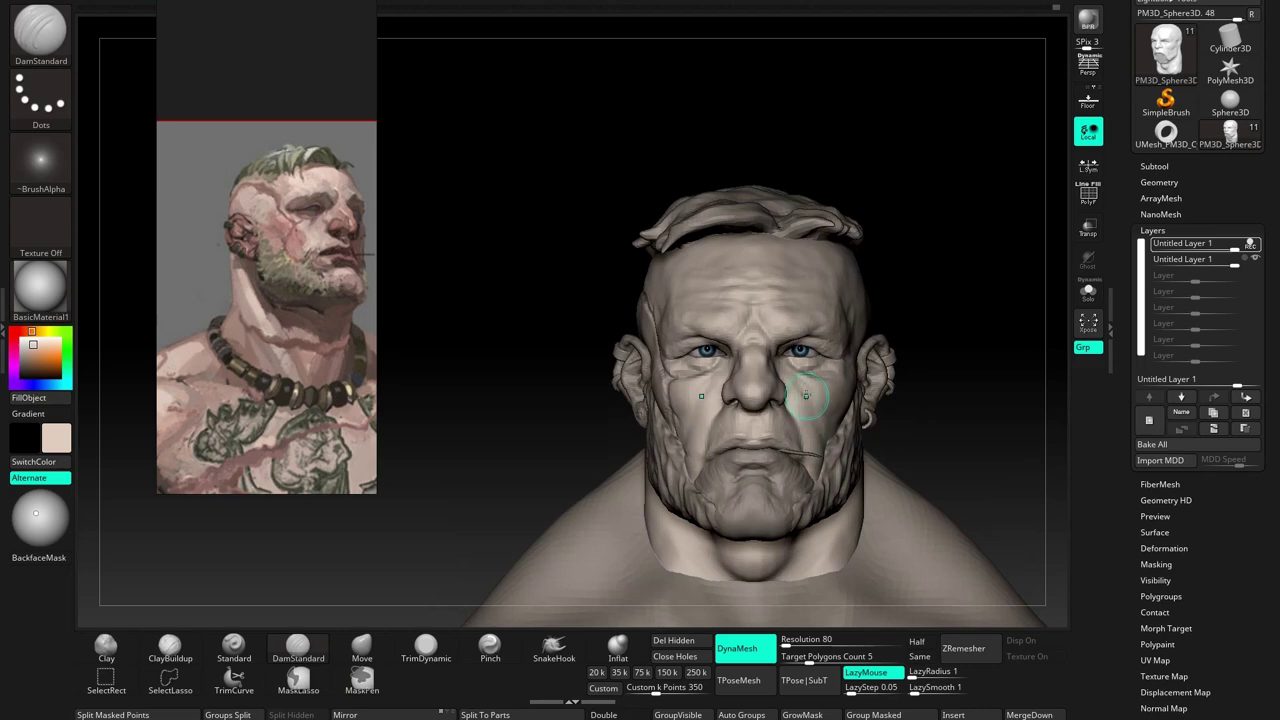
{"action": "right_click_drag", "start_coordinate": [830, 545], "coordinate": [827, 483], "text": "alt"}
{"action": "mouse_move", "coordinate": [735, 385]}
{"action": "right_mouse_down", "text": "ctrl"}
{"action": "mouse_move", "coordinate": [740, 350]}
{"action": "mouse_move", "coordinate": [697, 344]}
{"action": "mouse_move", "coordinate": [690, 360]}
{"action": "mouse_move", "coordinate": [714, 357]}
{"action": "mouse_move", "coordinate": [789, 413]}
{"action": "right_mouse_up", "text": "ctrl"}
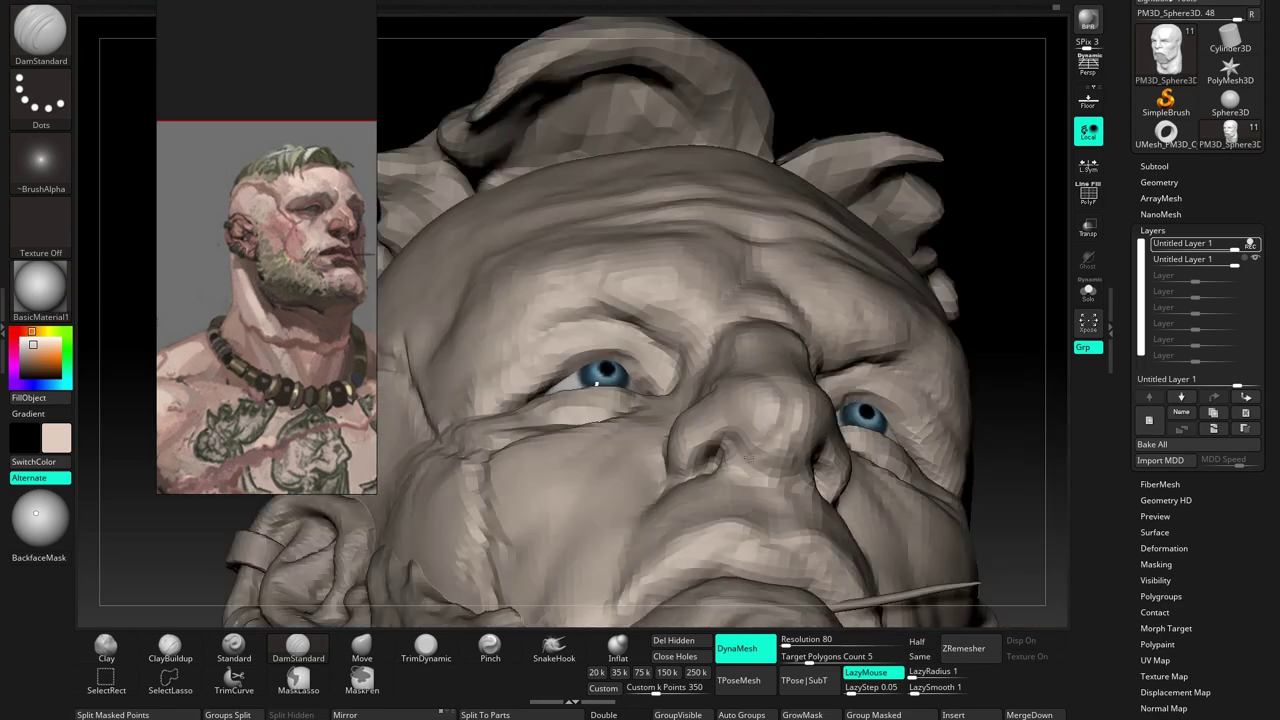
{"action": "mouse_move", "coordinate": [788, 452]}
{"action": "right_mouse_down"}
{"action": "mouse_move", "coordinate": [768, 412]}
{"action": "mouse_move", "coordinate": [804, 353]}
{"action": "mouse_move", "coordinate": [748, 320]}
{"action": "mouse_move", "coordinate": [745, 250]}
{"action": "mouse_move", "coordinate": [826, 274]}
{"action": "mouse_move", "coordinate": [845, 247]}
{"action": "right_mouse_up"}
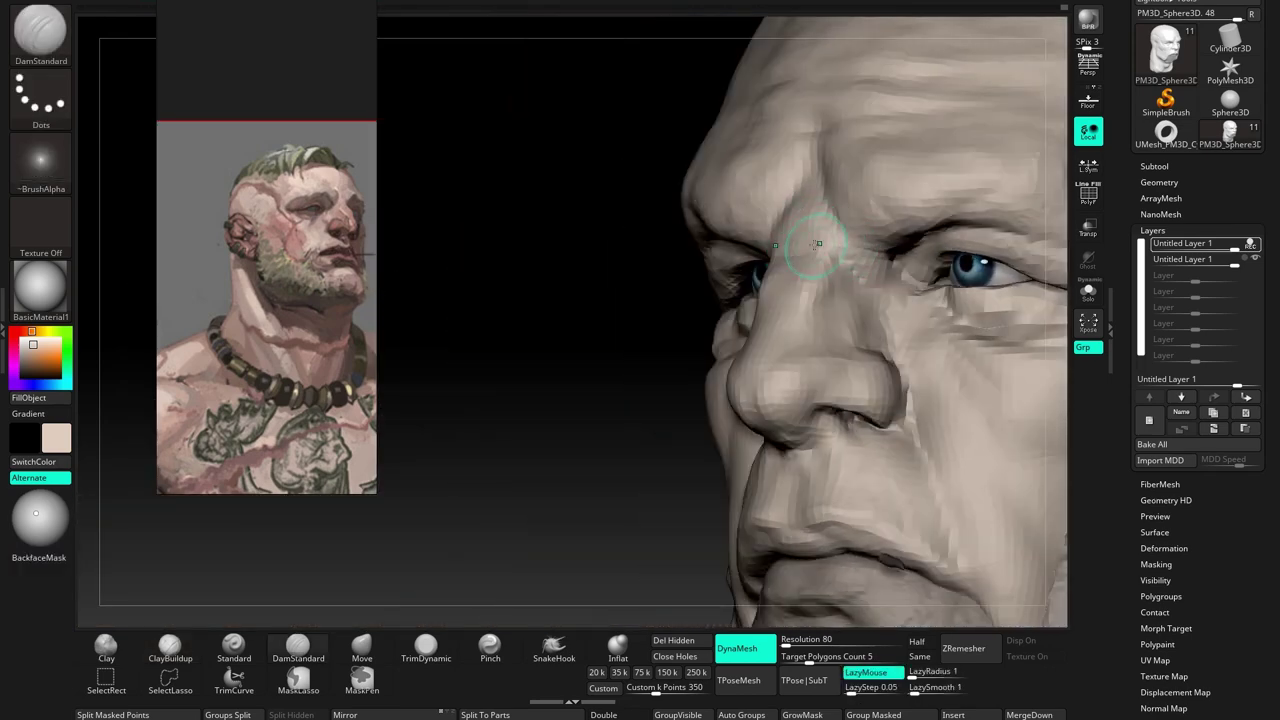
{"action": "right_click_drag", "start_coordinate": [850, 261], "coordinate": [760, 260]}
Build up the jowls and brow with ClayBuildup in front and three-quarter close-ups
{"action": "key", "text": "b"}
{"action": "key", "text": "c"}
{"action": "key", "text": "b"}
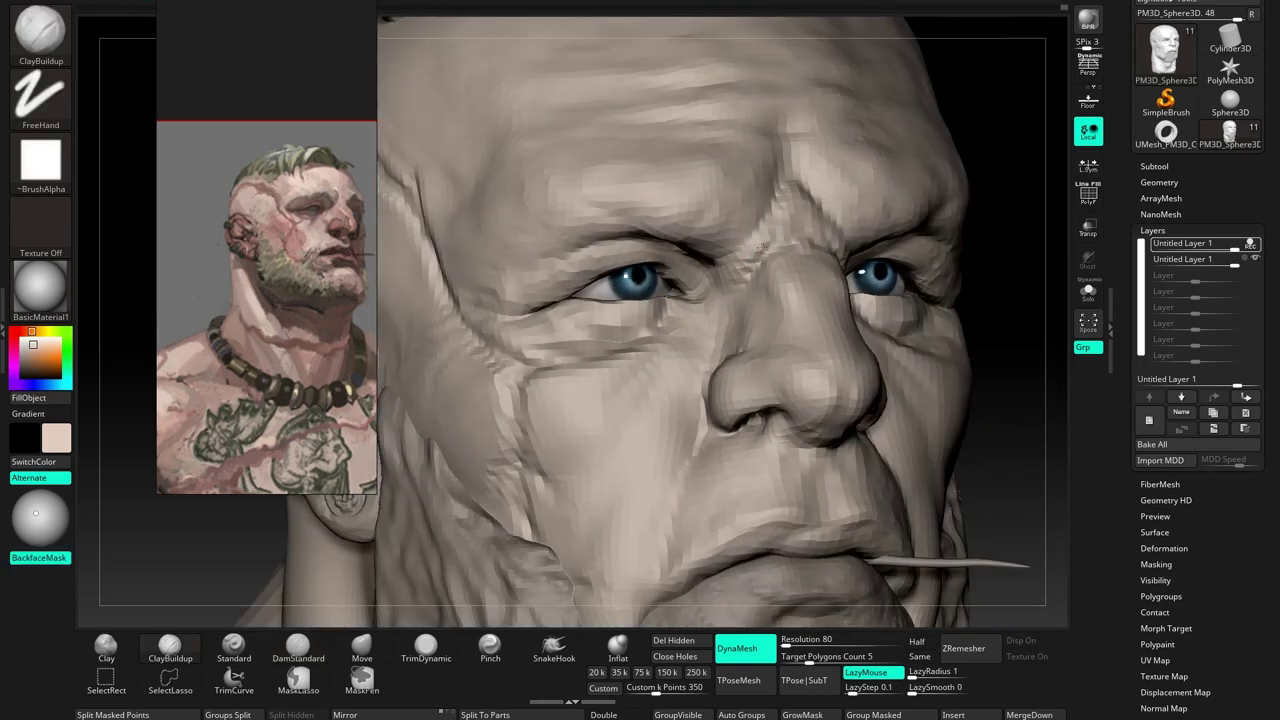
{"action": "mouse_move", "coordinate": [788, 165]}
{"action": "right_mouse_down", "text": "shift"}
{"action": "mouse_move", "coordinate": [785, 260]}
{"action": "mouse_move", "coordinate": [781, 271]}
{"action": "mouse_move", "coordinate": [775, 200]}
{"action": "mouse_move", "coordinate": [775, 300]}
{"action": "mouse_move", "coordinate": [760, 320]}
{"action": "mouse_move", "coordinate": [771, 331]}
{"action": "right_mouse_up", "text": "shift"}
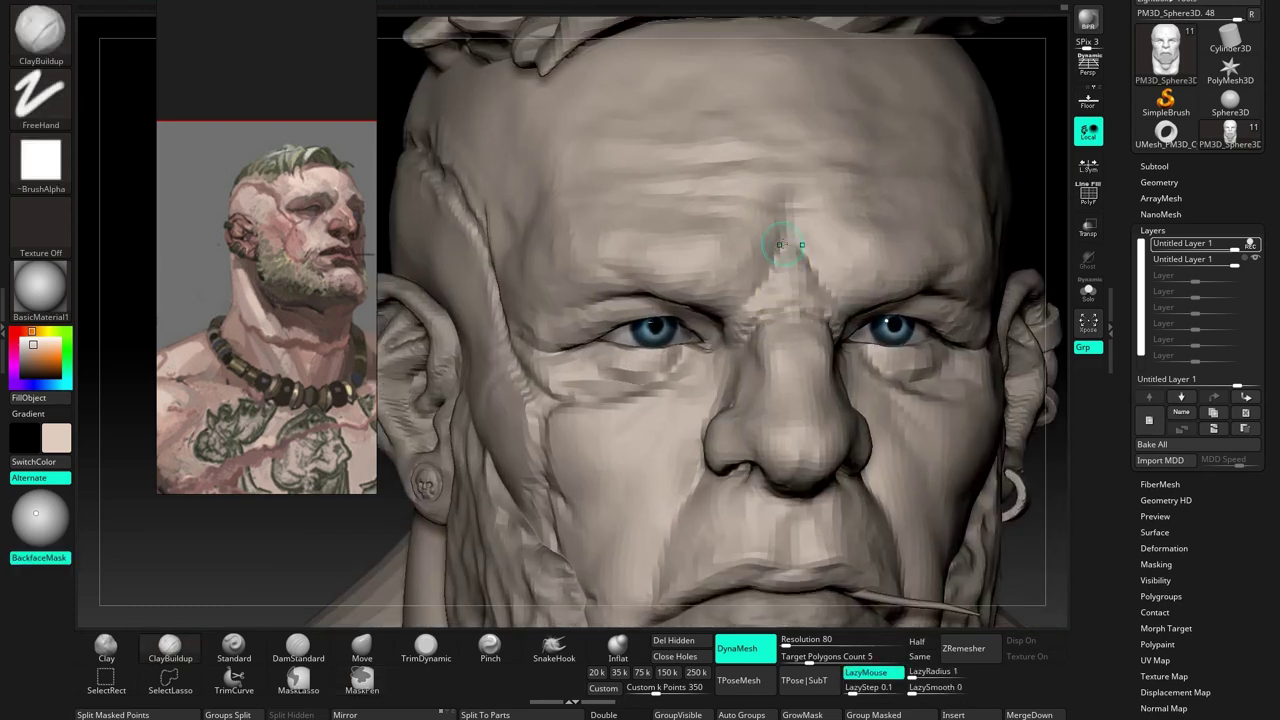
{"action": "right_click_drag", "start_coordinate": [750, 318], "coordinate": [744, 292]}
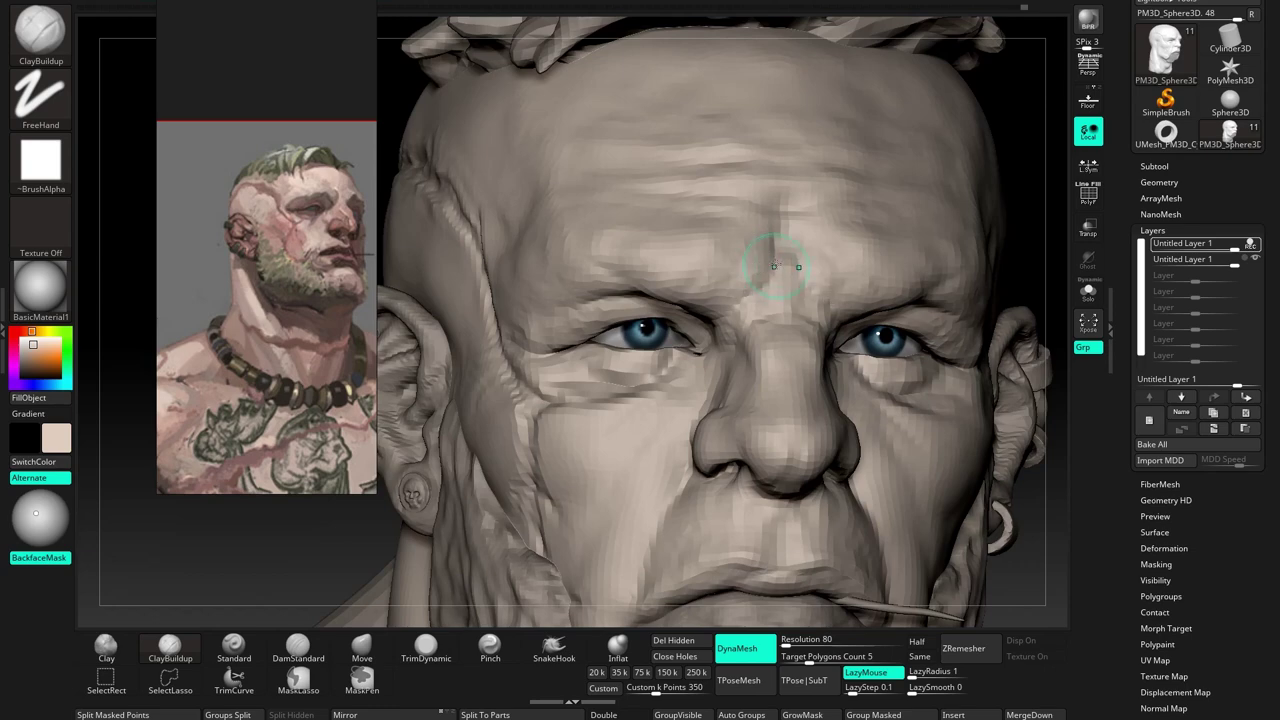
{"action": "mouse_move", "coordinate": [775, 266]}
{"action": "right_mouse_down"}
{"action": "mouse_move", "coordinate": [820, 366]}
{"action": "mouse_move", "coordinate": [800, 366]}
{"action": "mouse_move", "coordinate": [750, 318]}
{"action": "right_mouse_up"}
Push the jaw and neck with Move, carve creases with DamStandard, then orbit the full bust
{"action": "key", "text": "b"}
{"action": "key", "text": "m"}
{"action": "key", "text": "v"}
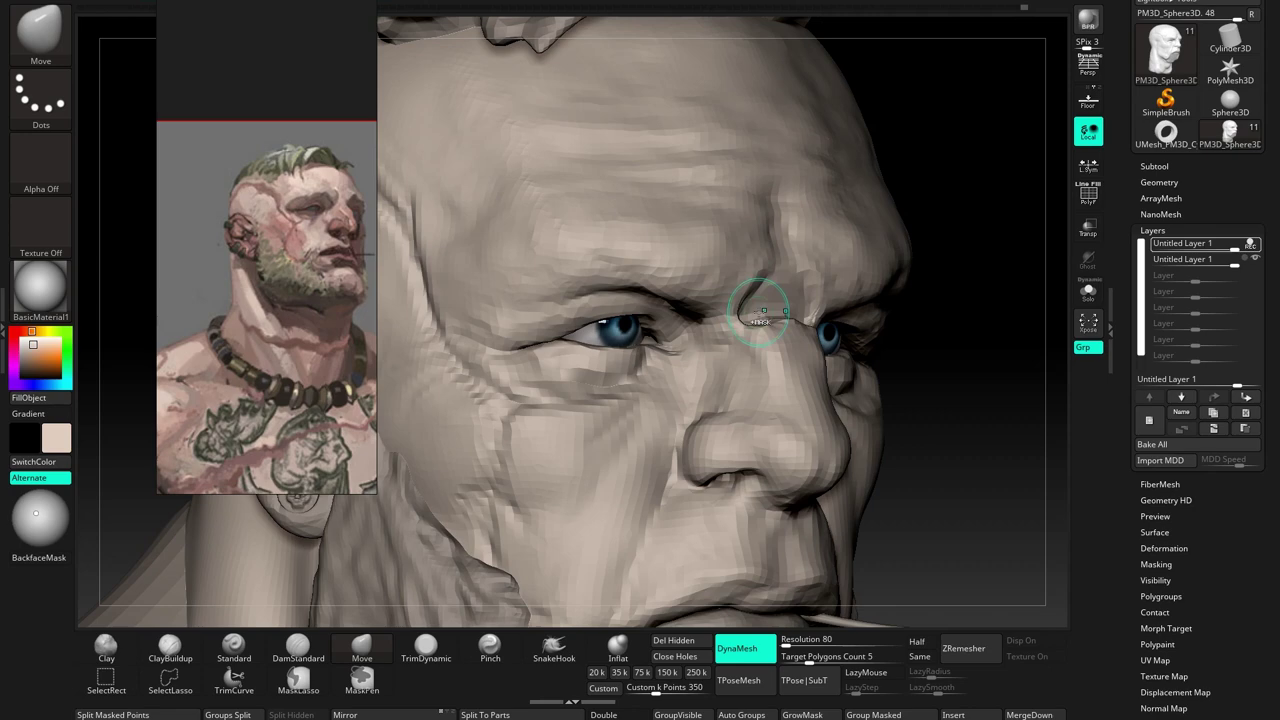
{"action": "key", "text": "b"}
{"action": "key", "text": "d"}
{"action": "key", "text": "s"}
{"action": "right_click_drag", "start_coordinate": [757, 310], "coordinate": [815, 367], "text": "ctrl"}
{"action": "mouse_move", "coordinate": [755, 428]}
{"action": "right_mouse_down"}
{"action": "mouse_move", "coordinate": [838, 430]}
{"action": "mouse_move", "coordinate": [814, 443]}
{"action": "mouse_move", "coordinate": [836, 420]}
{"action": "mouse_move", "coordinate": [821, 401]}
{"action": "right_mouse_up"}
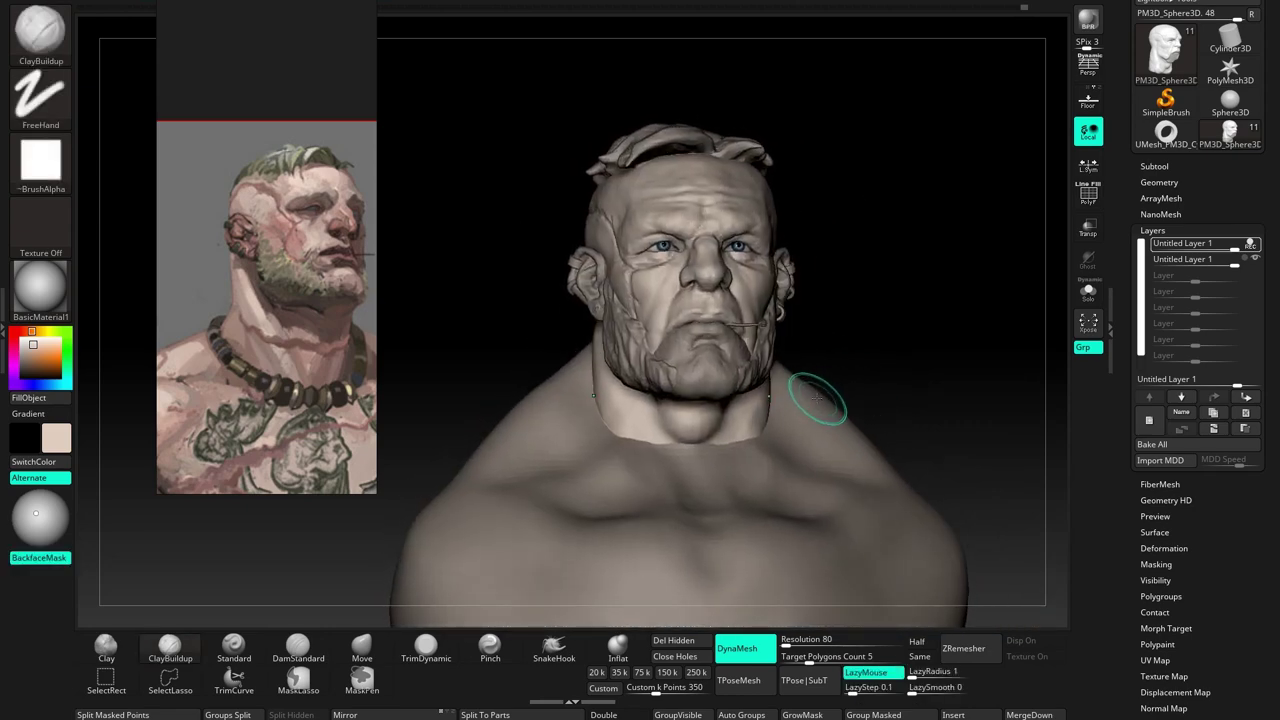
{"action": "mouse_move", "coordinate": [742, 332]}
{"action": "right_mouse_down"}
{"action": "mouse_move", "coordinate": [735, 388]}
{"action": "mouse_move", "coordinate": [802, 431]}
{"action": "right_mouse_up"}
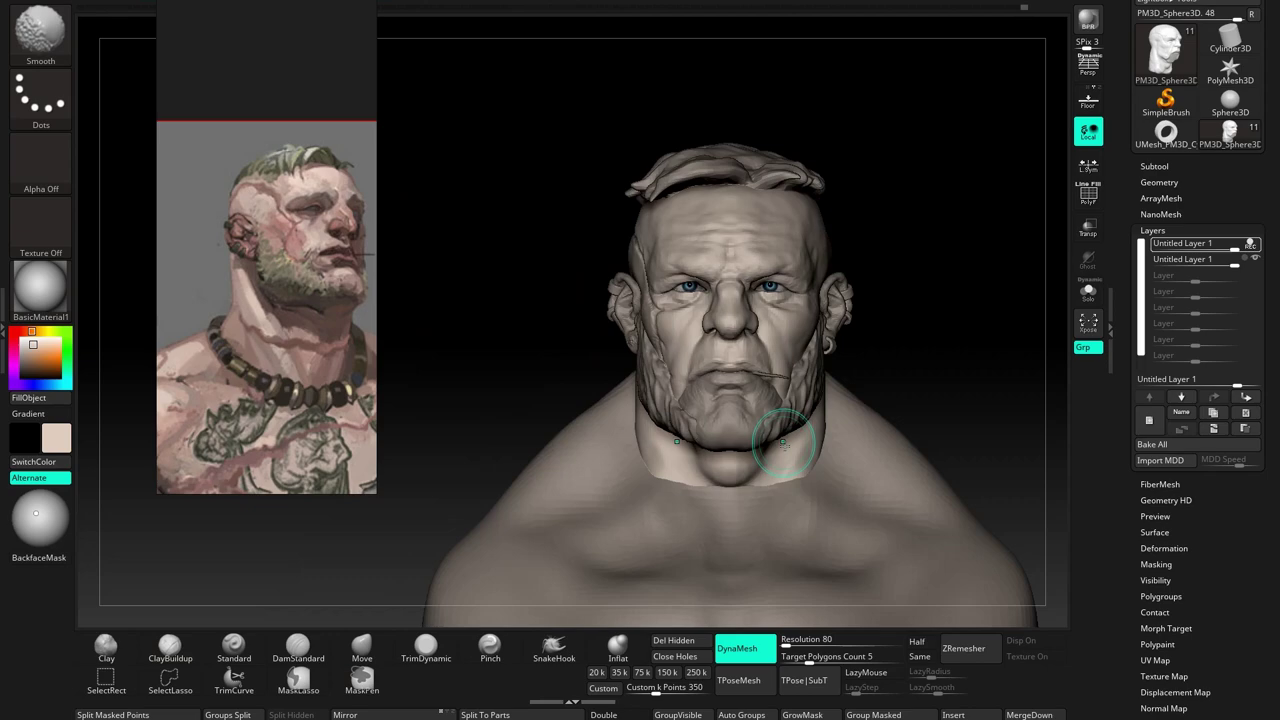
{"action": "right_click_drag", "start_coordinate": [768, 422], "coordinate": [800, 420]}
{"action": "left_click", "coordinate": [1154, 166]}
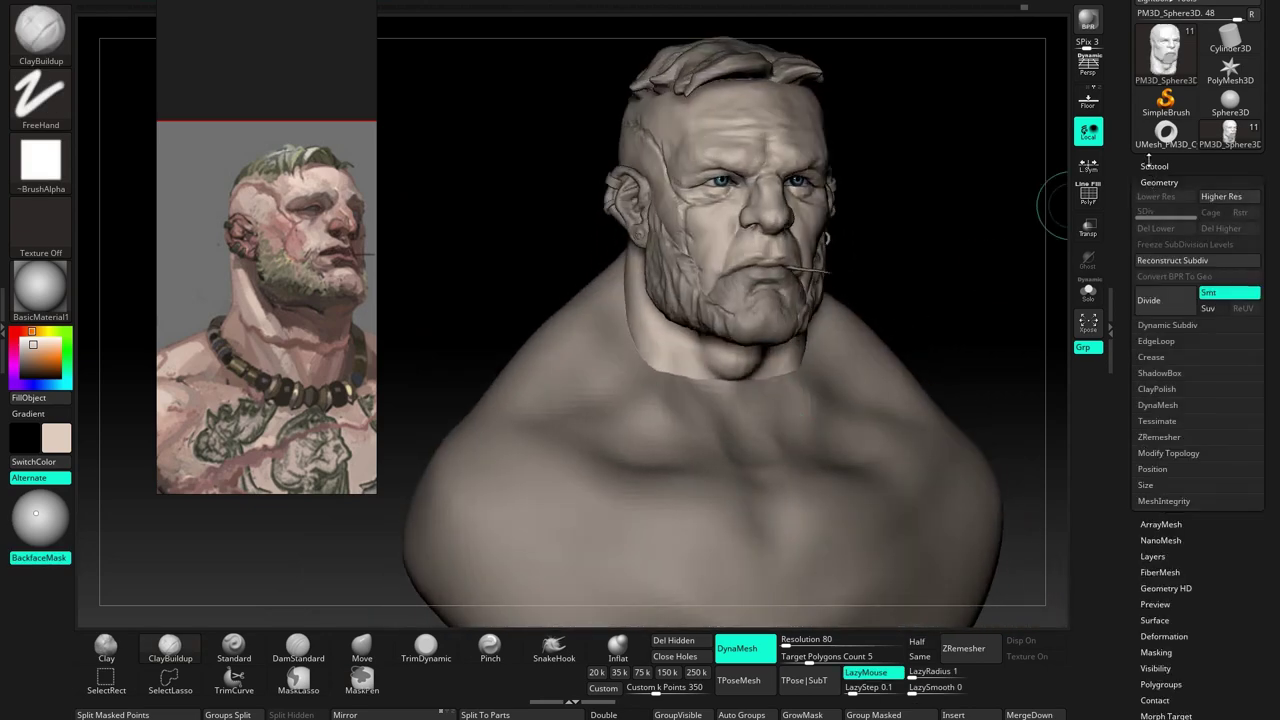
Insert a Cylinder3D subtool and move it down around the neck
{"action": "left_click", "coordinate": [1206, 597]}
{"action": "left_click", "coordinate": [768, 447]}
{"action": "right_click_drag", "start_coordinate": [768, 447], "coordinate": [850, 440], "text": "shift"}
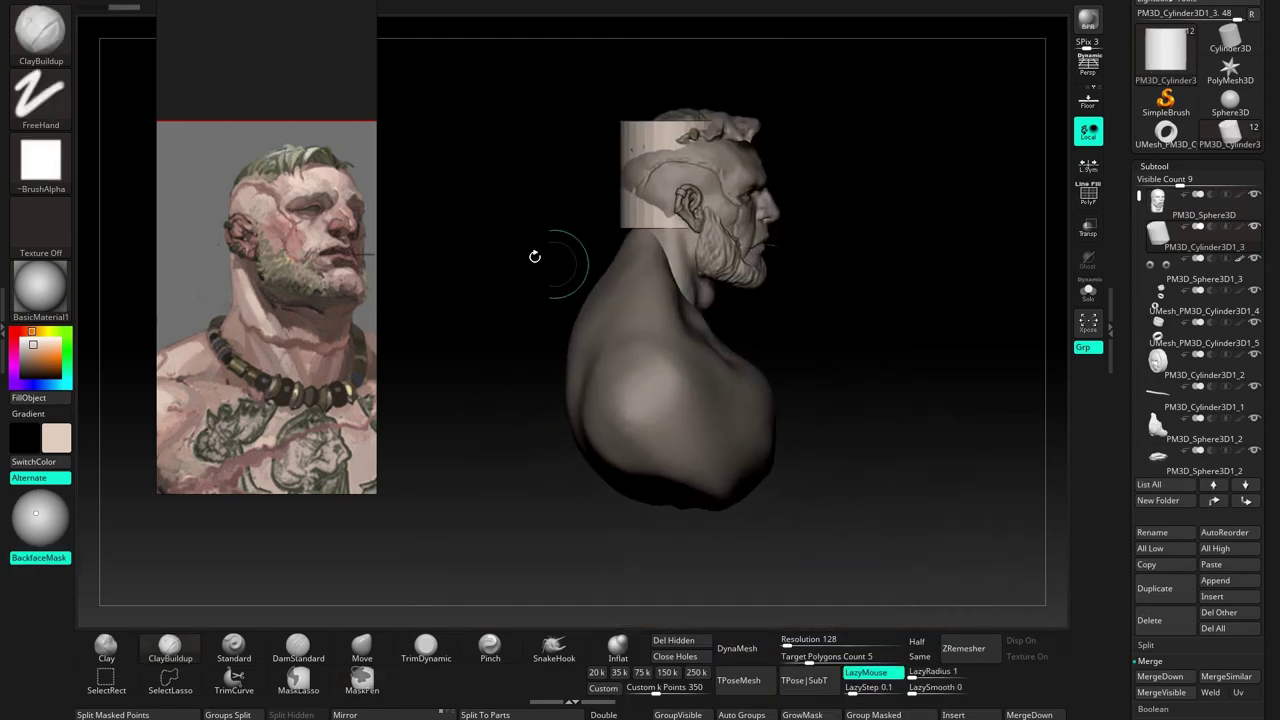
{"action": "key", "text": "w"}
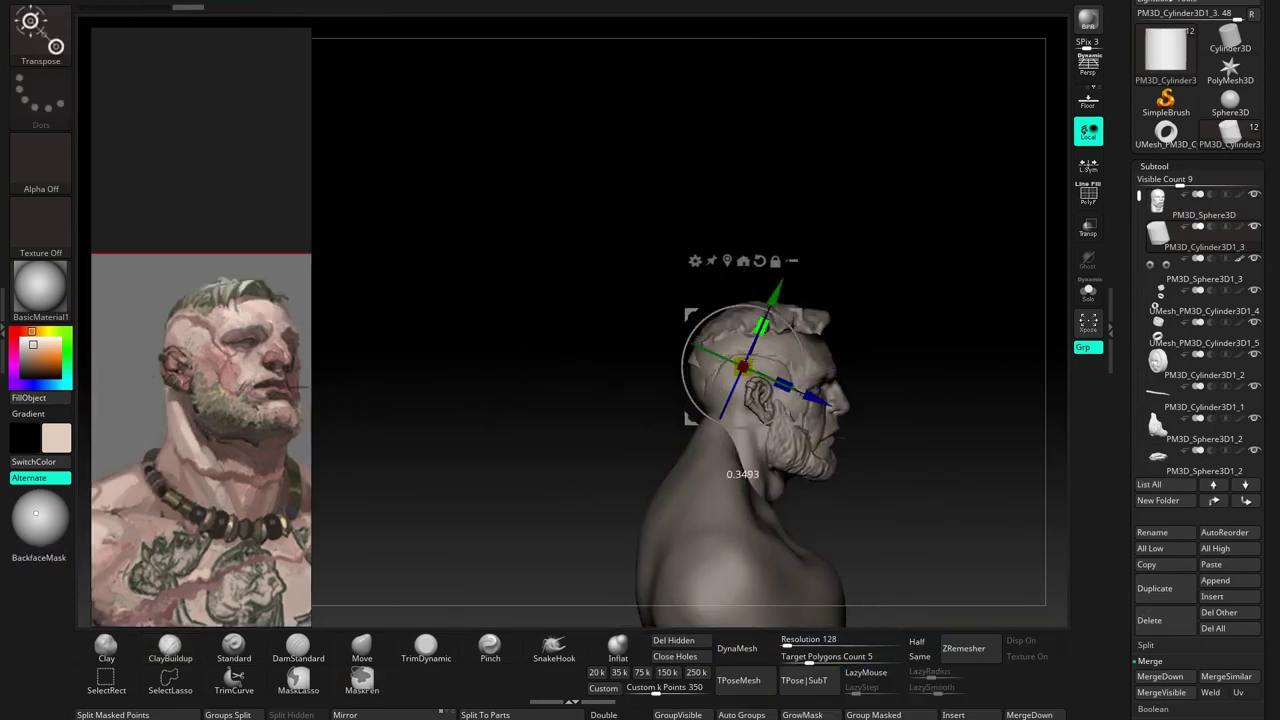
{"action": "right_click_drag", "start_coordinate": [688, 418], "coordinate": [636, 360], "text": "alt"}
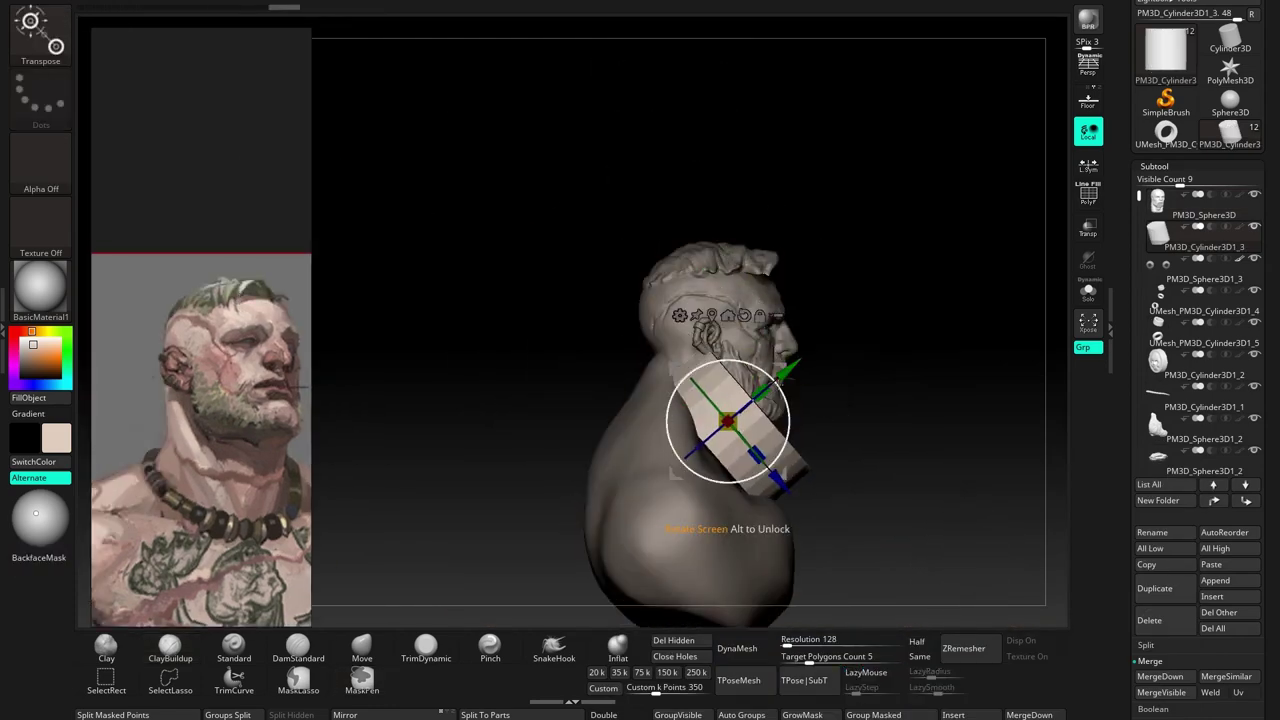
{"action": "mouse_move", "coordinate": [636, 392]}
{"action": "right_mouse_down"}
{"action": "mouse_move", "coordinate": [700, 392]}
{"action": "mouse_move", "coordinate": [600, 392]}
{"action": "mouse_move", "coordinate": [660, 420]}
{"action": "mouse_move", "coordinate": [720, 420]}
{"action": "mouse_move", "coordinate": [731, 482]}
{"action": "mouse_move", "coordinate": [640, 484]}
{"action": "right_mouse_up"}
Rotate the cylinder and trim it into a tall collar with TrimDynamic, orbiting to check
{"action": "key", "text": "r"}
{"action": "left_click", "coordinate": [426, 650]}
{"action": "key", "text": "space"}
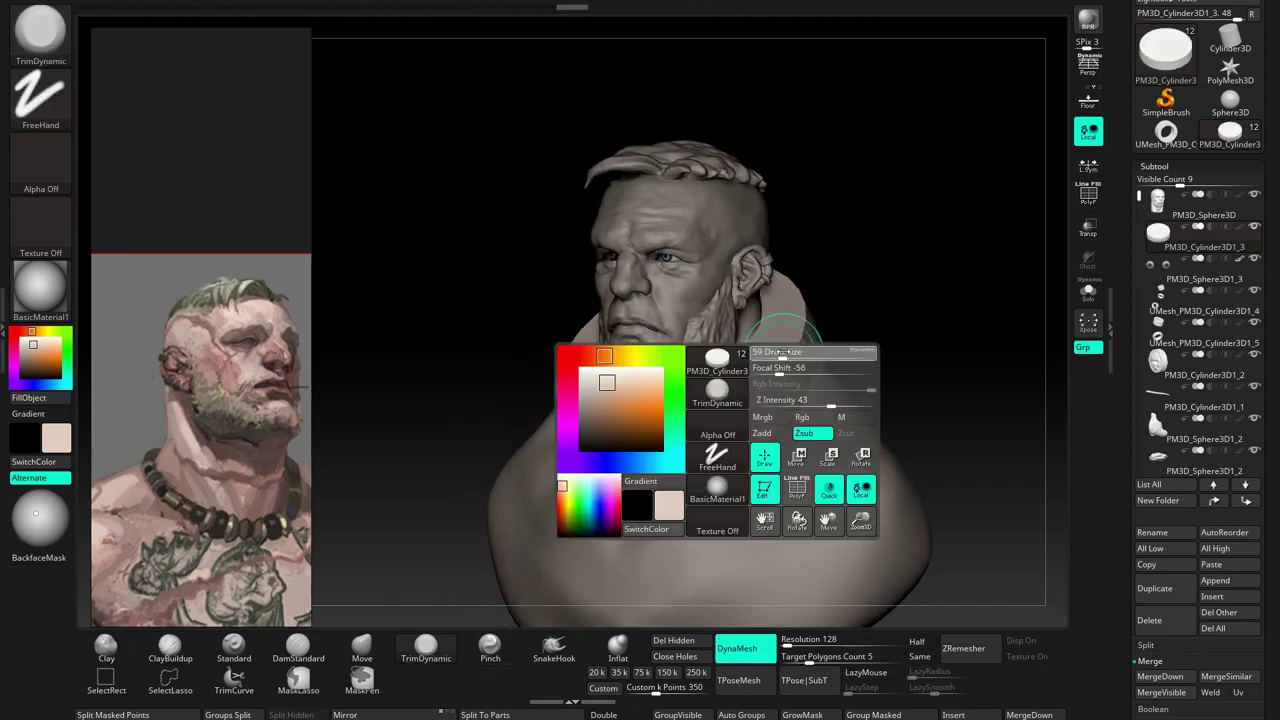
{"action": "mouse_move", "coordinate": [735, 409]}
{"action": "right_mouse_down"}
{"action": "mouse_move", "coordinate": [749, 400]}
{"action": "mouse_move", "coordinate": [700, 410]}
{"action": "right_mouse_up"}
{"action": "key", "text": "space"}
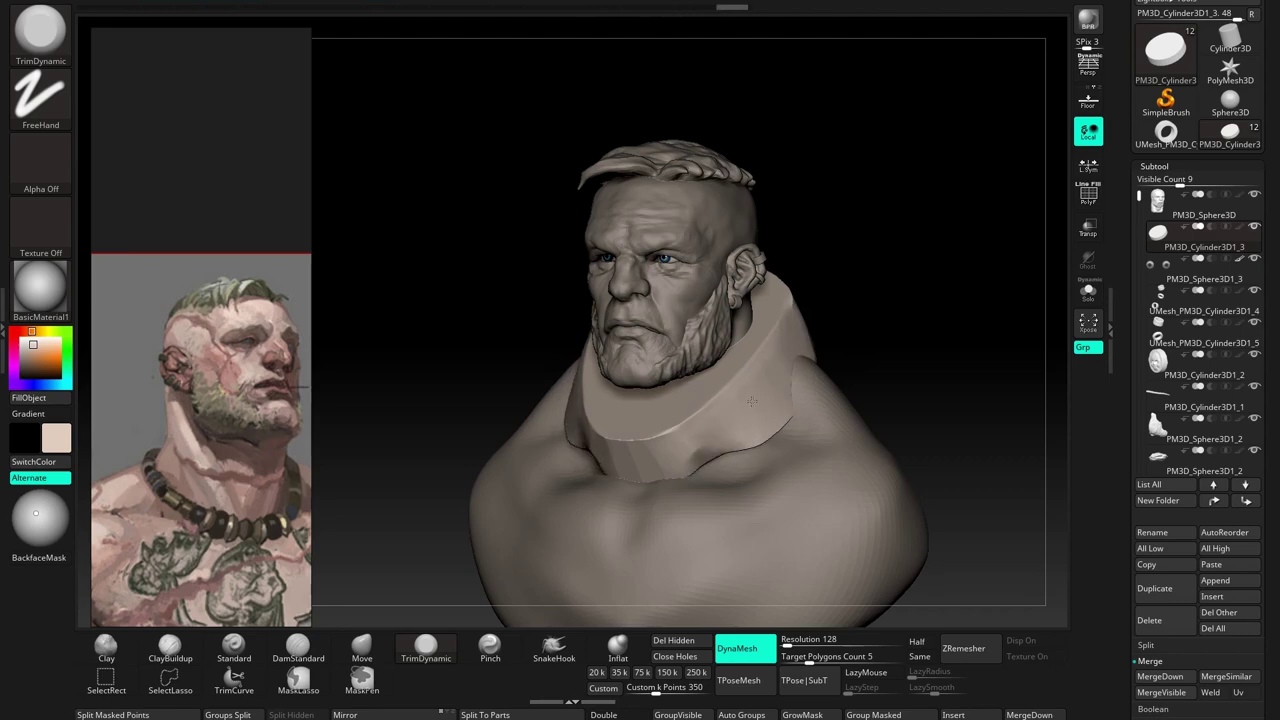
{"action": "right_click_drag", "start_coordinate": [751, 401], "coordinate": [670, 442]}
{"action": "key", "text": "space"}
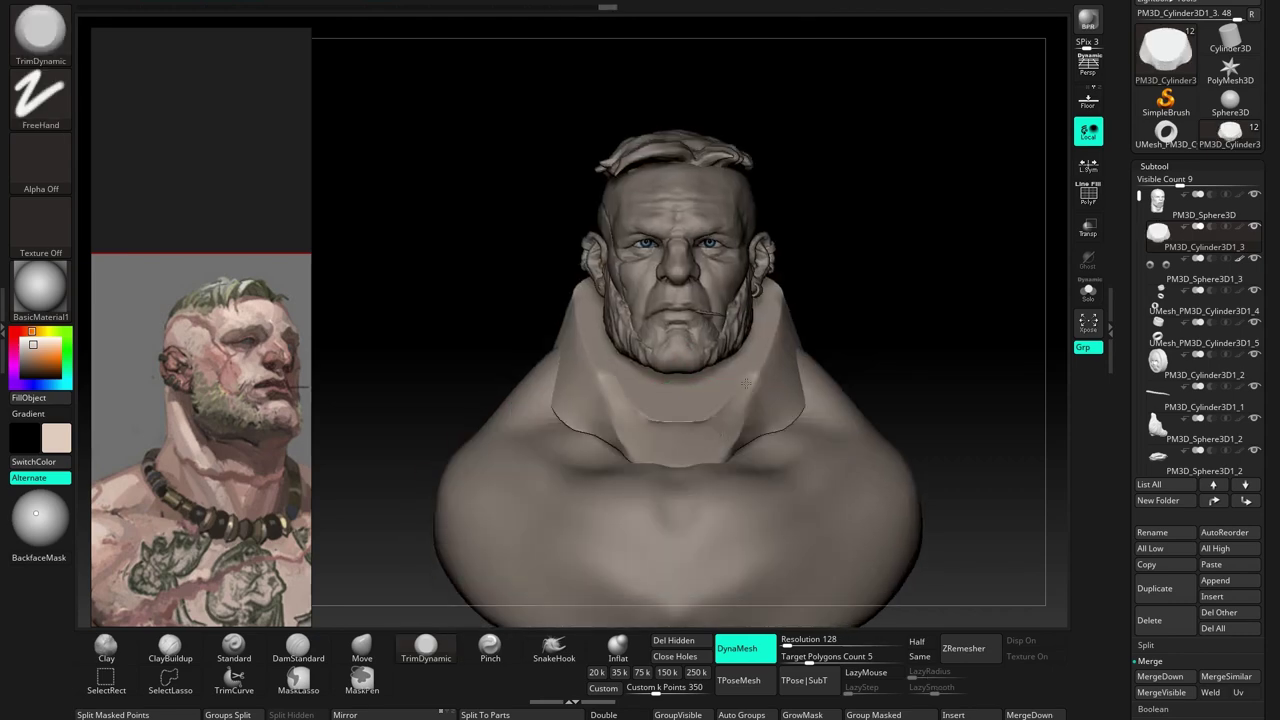
{"action": "right_click_drag", "start_coordinate": [751, 380], "coordinate": [714, 413]}
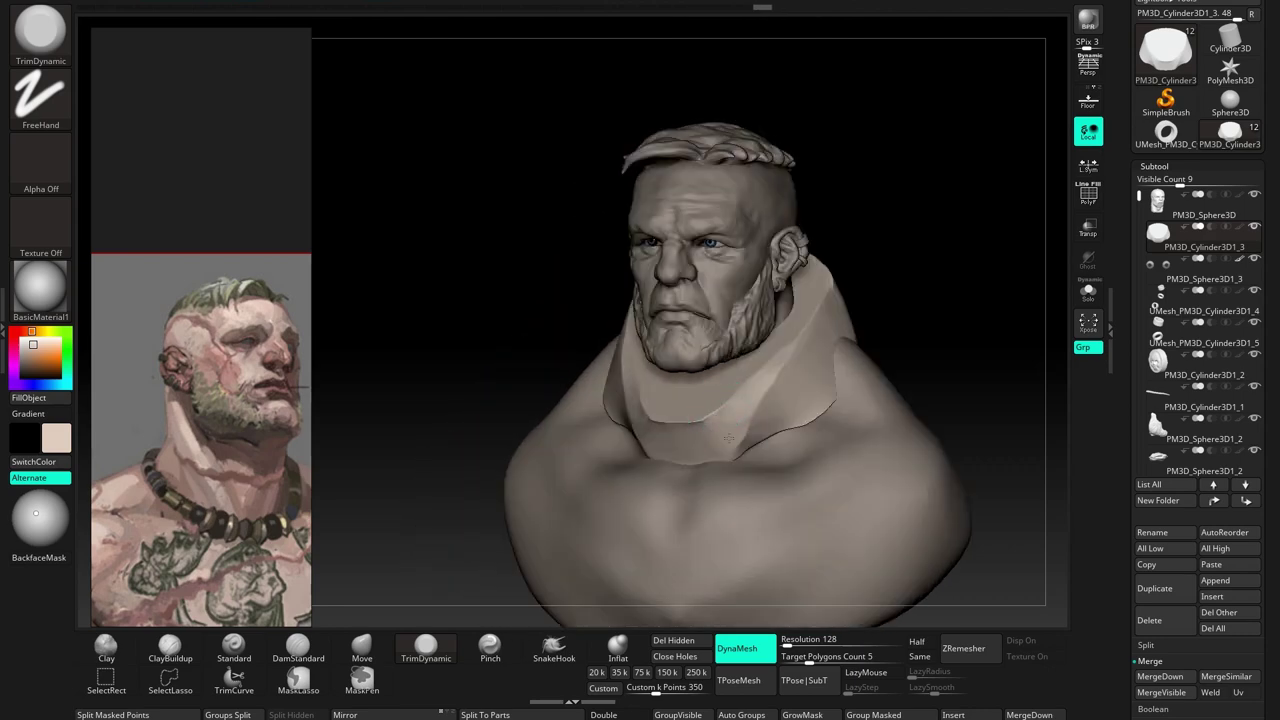
{"action": "right_click_drag", "start_coordinate": [781, 387], "coordinate": [871, 357], "text": "shift"}
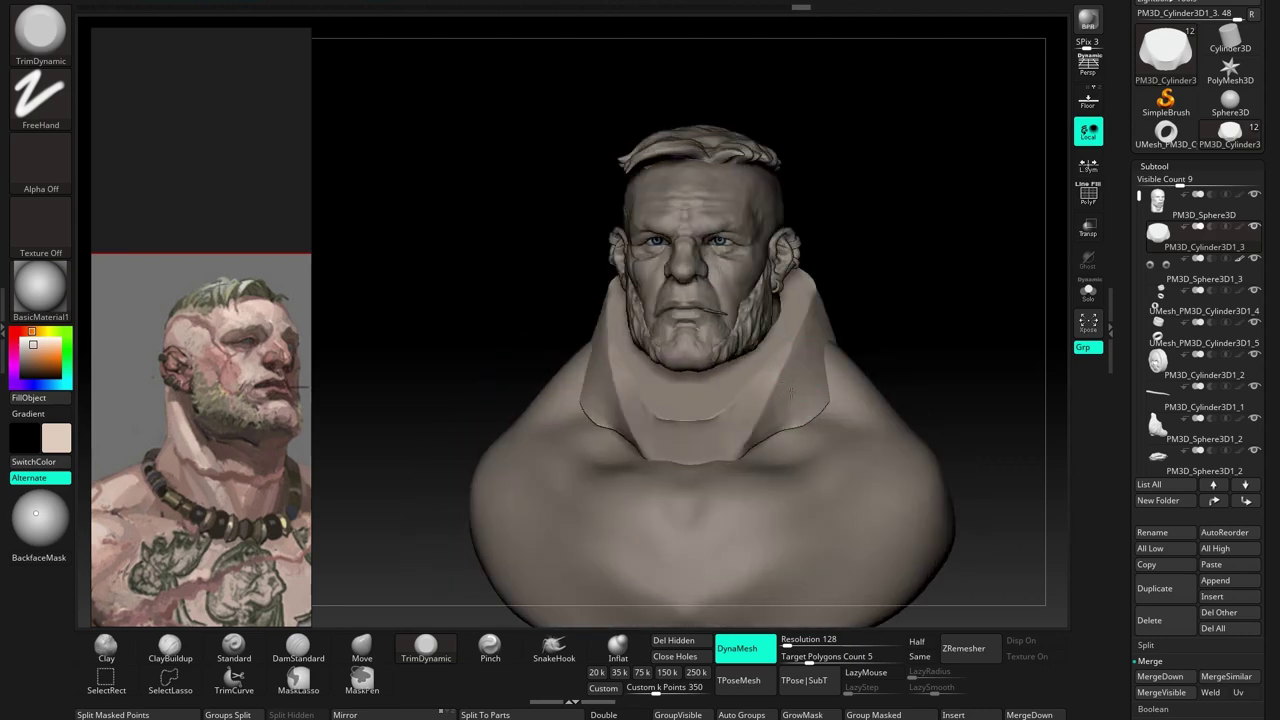
Close the reference image, then solo the collar and view it from above
{"action": "scroll", "coordinate": [218, 398], "scroll_direction": "down", "scroll_amount": 1}
{"action": "scroll", "coordinate": [210, 388], "scroll_direction": "down", "scroll_amount": 1}
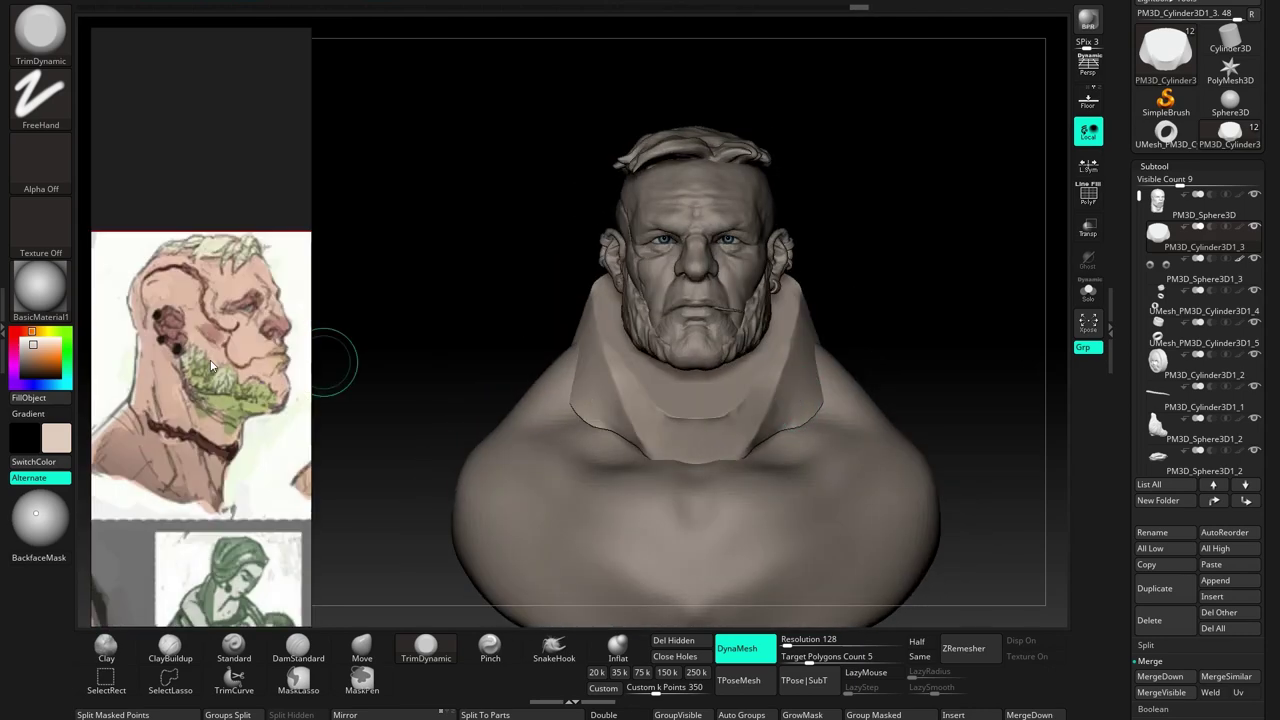
{"action": "scroll", "coordinate": [210, 388], "scroll_direction": "down", "scroll_amount": 1}
{"action": "right_click_drag", "start_coordinate": [560, 390], "coordinate": [695, 387]}
{"action": "right_click", "coordinate": [175, 322]}
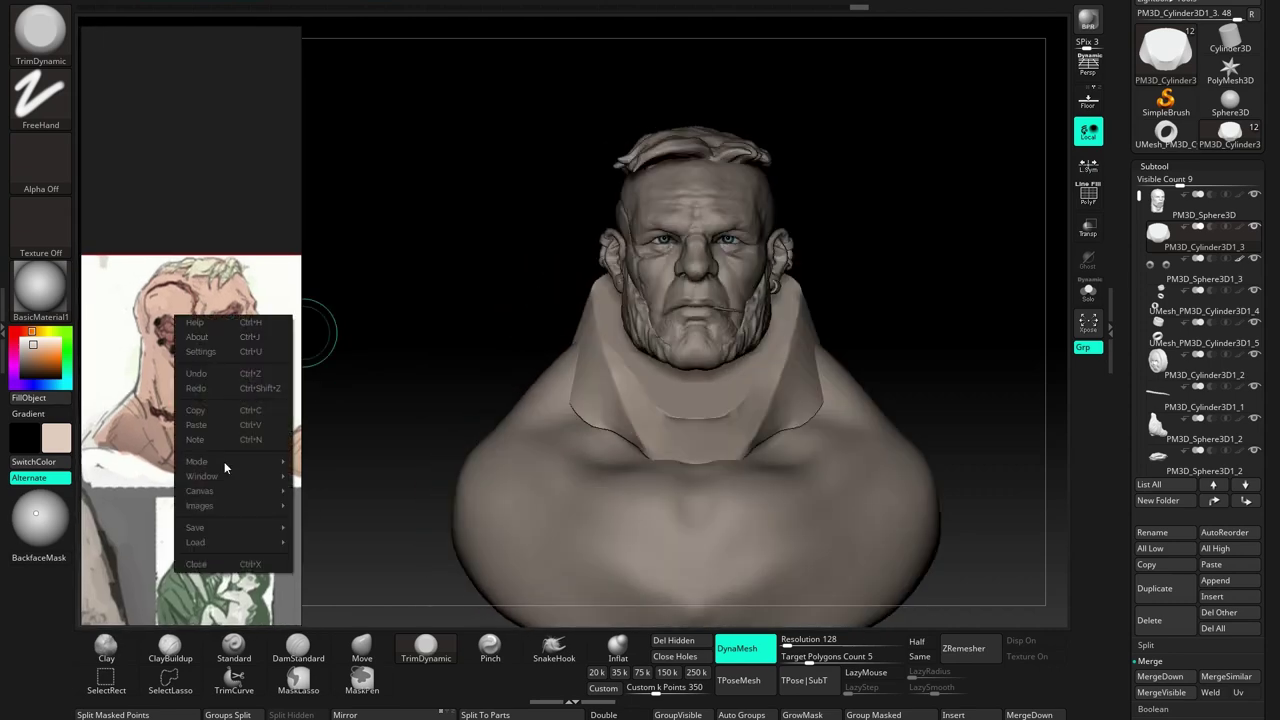
{"action": "left_click", "coordinate": [206, 394]}
{"action": "right_click_drag", "start_coordinate": [571, 357], "coordinate": [786, 360]}
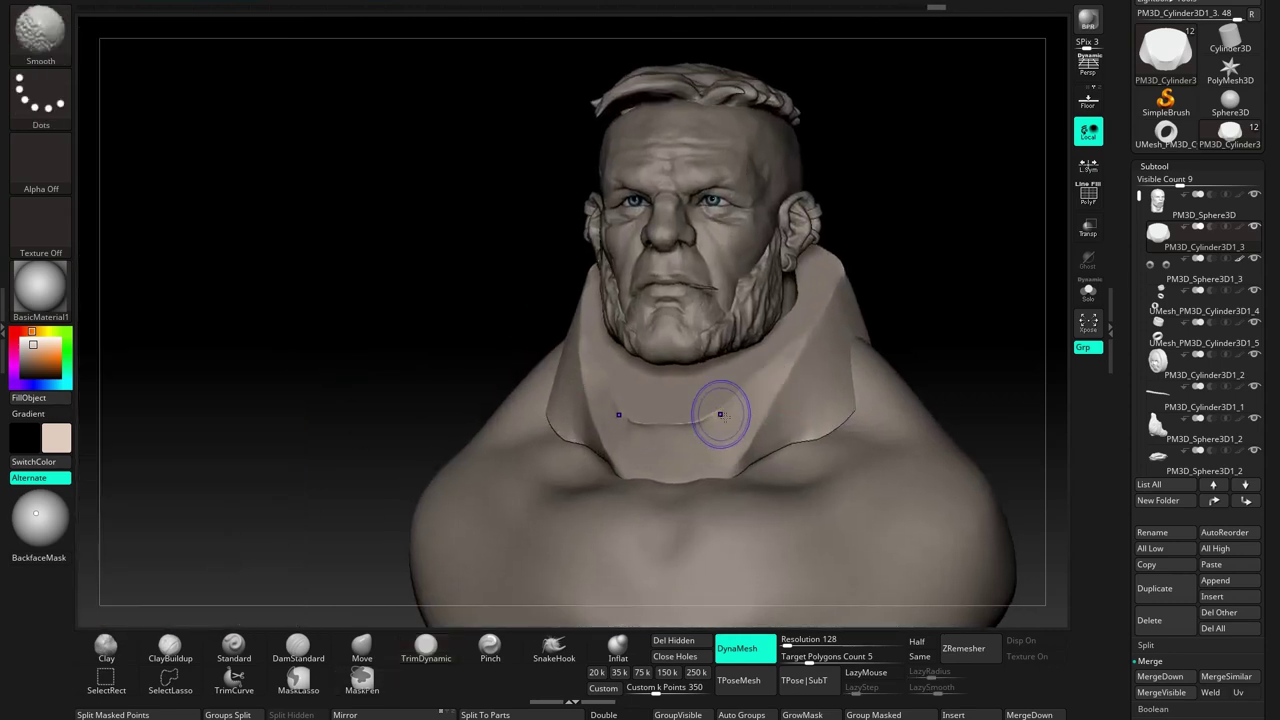
{"action": "left_click", "coordinate": [1086, 288]}
{"action": "mouse_move", "coordinate": [700, 420]}
{"action": "right_mouse_down"}
{"action": "mouse_move", "coordinate": [649, 491]}
{"action": "mouse_move", "coordinate": [690, 460]}
{"action": "right_mouse_up"}
Mask the inner top area of the collar
{"action": "mouse_move", "coordinate": [690, 460]}
{"action": "left_mouse_down"}
{"action": "mouse_move", "coordinate": [605, 300]}
{"action": "mouse_move", "coordinate": [650, 245]}
{"action": "mouse_move", "coordinate": [685, 373]}
{"action": "left_mouse_up"}
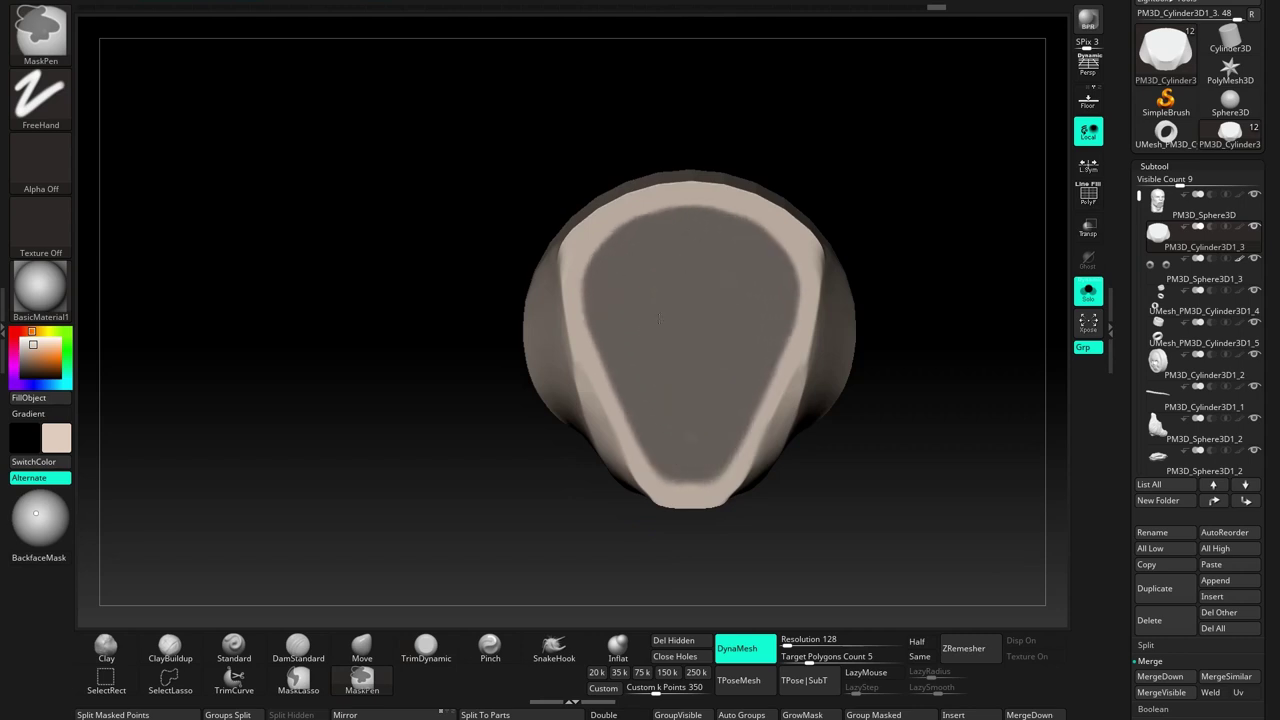
{"action": "right_click_drag", "start_coordinate": [610, 231], "coordinate": [765, 457]}
{"action": "key", "text": "b"}
{"action": "key", "text": "t"}
{"action": "key", "text": "d"}
{"action": "mouse_move", "coordinate": [794, 520]}
{"action": "right_mouse_down"}
{"action": "mouse_move", "coordinate": [728, 388]}
{"action": "mouse_move", "coordinate": [897, 349]}
{"action": "mouse_move", "coordinate": [709, 423]}
{"action": "right_mouse_up"}
Hide the masked top and delete the hidden faces to open the collar
{"action": "key", "text": "ctrl+w"}
{"action": "left_click", "coordinate": [709, 423], "text": "ctrl+shift"}
{"action": "left_click", "coordinate": [900, 480], "text": "ctrl+shift"}
{"action": "right_click_drag", "start_coordinate": [900, 480], "coordinate": [752, 482]}
{"action": "left_click", "coordinate": [686, 642]}
{"action": "key", "text": "ctrl+shift+s"}
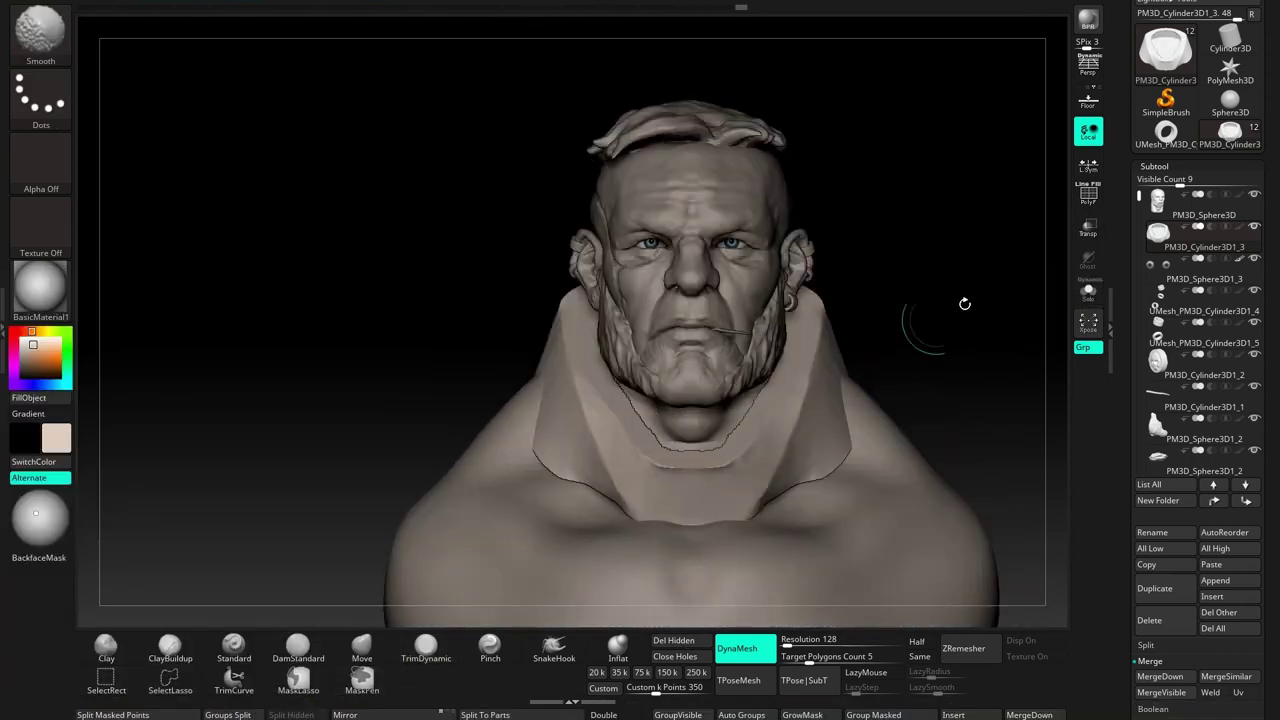
{"action": "key", "text": "ctrl+shift+s"}
Inspect the opening, invert the mask and adjust the collar with Transpose
{"action": "mouse_move", "coordinate": [963, 300]}
{"action": "right_mouse_down", "text": "alt"}
{"action": "mouse_move", "coordinate": [799, 396]}
{"action": "mouse_move", "coordinate": [754, 386]}
{"action": "mouse_move", "coordinate": [663, 449]}
{"action": "mouse_move", "coordinate": [731, 420]}
{"action": "mouse_move", "coordinate": [634, 482]}
{"action": "mouse_move", "coordinate": [600, 386]}
{"action": "mouse_move", "coordinate": [646, 512]}
{"action": "right_mouse_up", "text": "alt"}
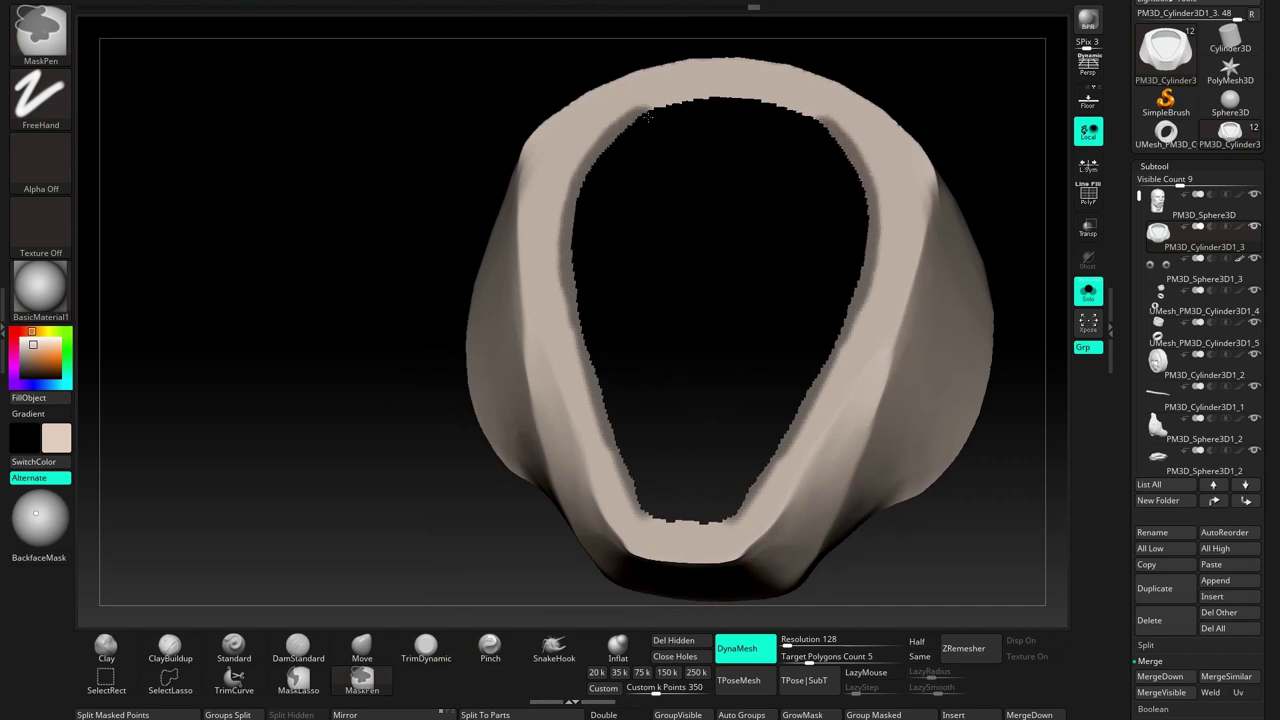
{"action": "mouse_move", "coordinate": [657, 507]}
{"action": "right_mouse_down"}
{"action": "mouse_move", "coordinate": [643, 271]}
{"action": "mouse_move", "coordinate": [643, 500]}
{"action": "mouse_move", "coordinate": [693, 437]}
{"action": "mouse_move", "coordinate": [857, 343]}
{"action": "mouse_move", "coordinate": [930, 237]}
{"action": "right_mouse_up"}
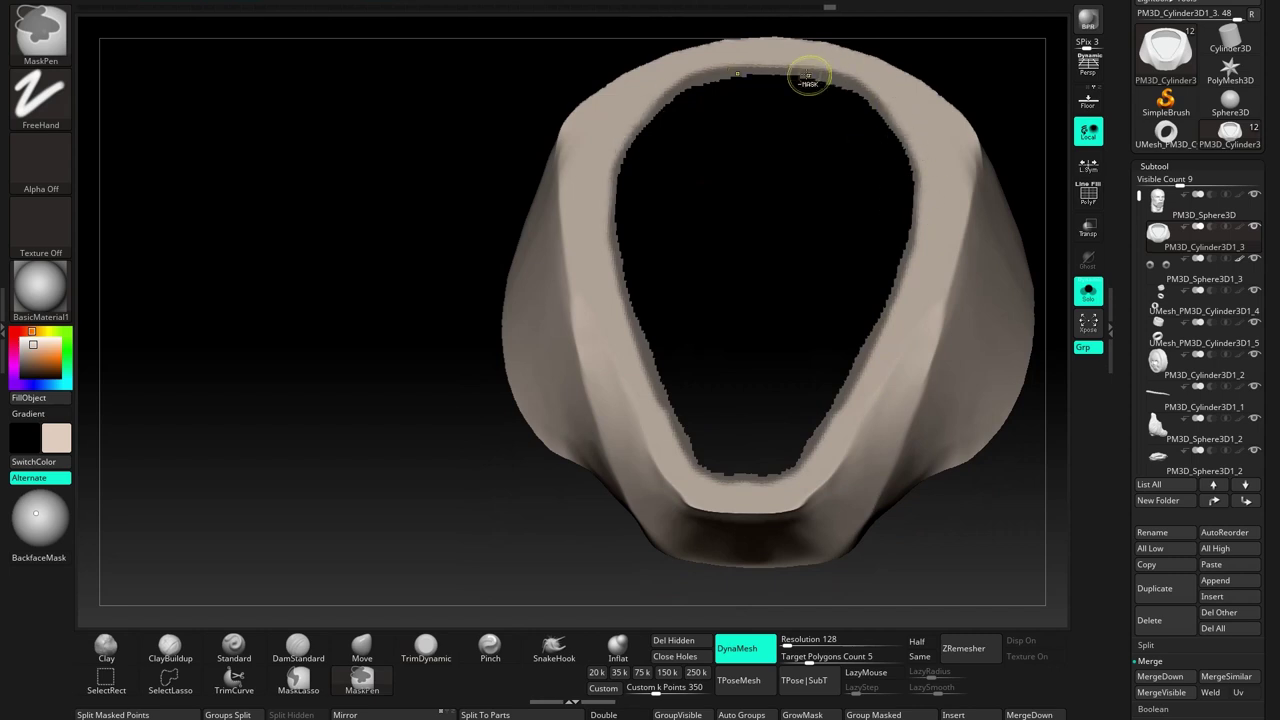
{"action": "mouse_move", "coordinate": [883, 87]}
{"action": "right_mouse_down"}
{"action": "mouse_move", "coordinate": [743, 383]}
{"action": "mouse_move", "coordinate": [651, 340]}
{"action": "right_mouse_up"}
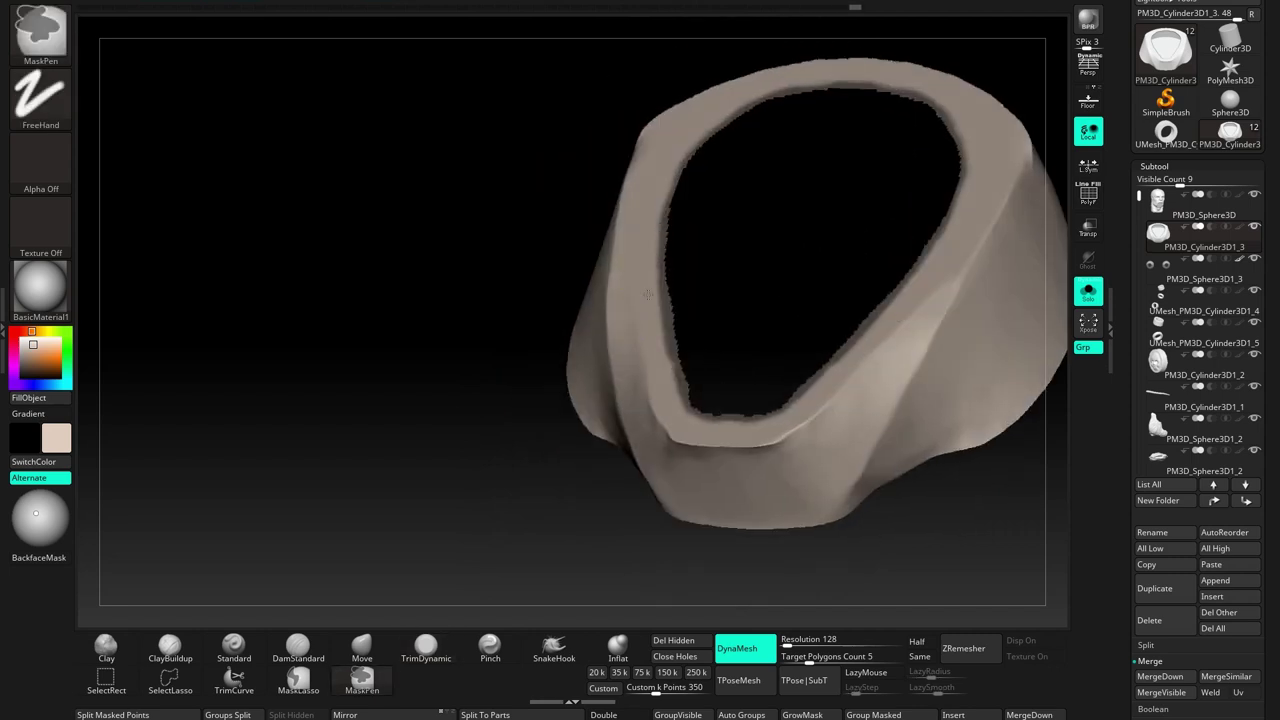
{"action": "left_click", "coordinate": [735, 365], "text": "ctrl"}
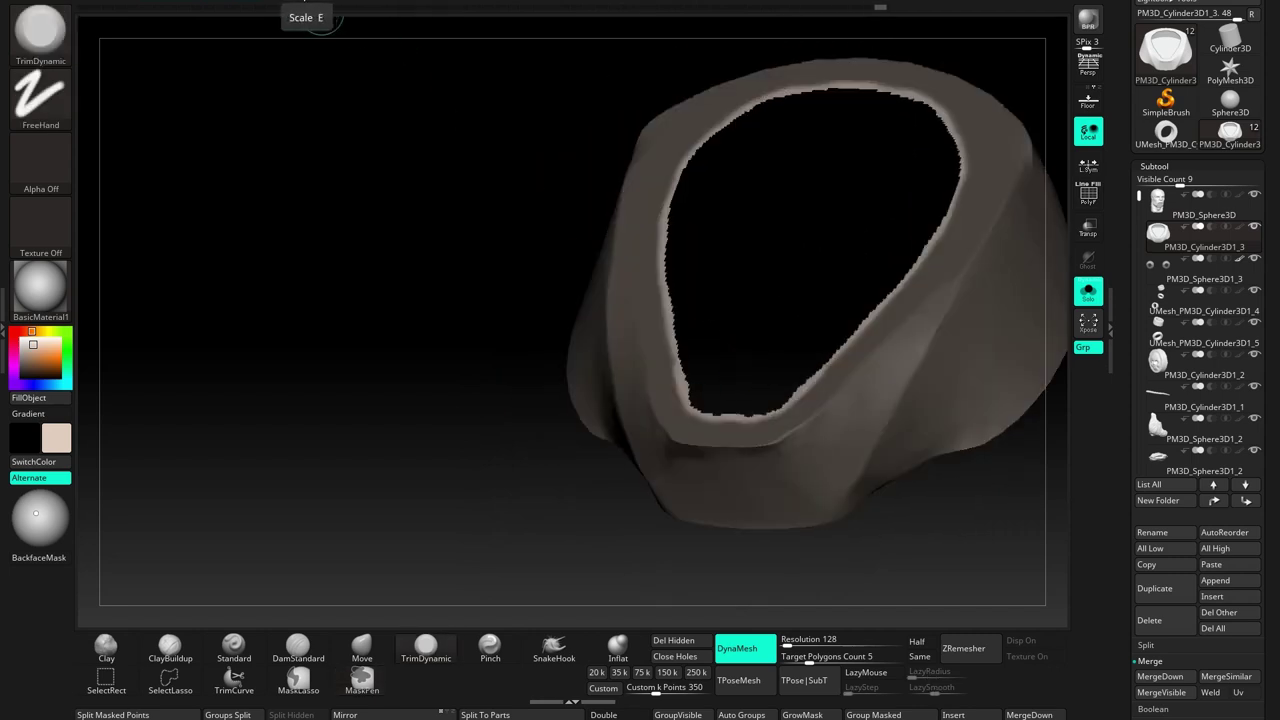
{"action": "left_click", "coordinate": [320, 18]}
{"action": "mouse_move", "coordinate": [914, 400]}
{"action": "right_mouse_down"}
{"action": "mouse_move", "coordinate": [714, 329]}
{"action": "mouse_move", "coordinate": [720, 367]}
{"action": "right_mouse_up"}
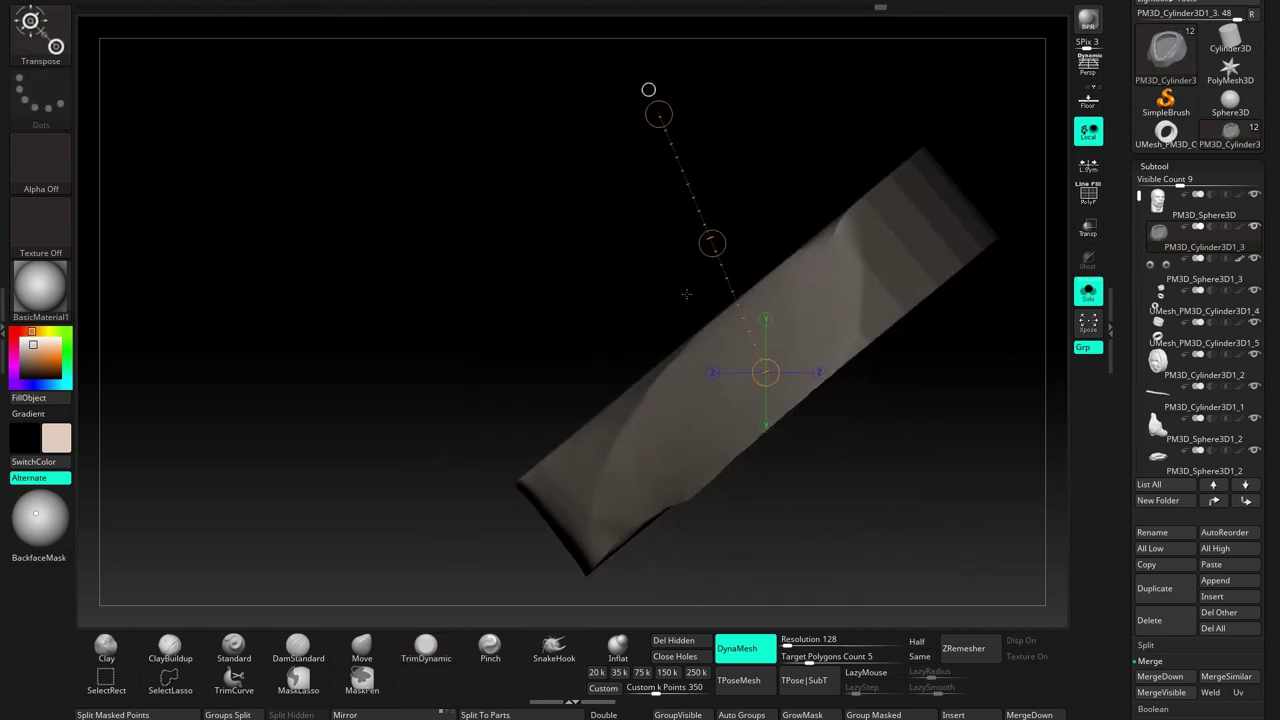
{"action": "mouse_move", "coordinate": [547, 154]}
{"action": "right_mouse_down"}
{"action": "mouse_move", "coordinate": [756, 399]}
{"action": "mouse_move", "coordinate": [710, 376]}
{"action": "right_mouse_up"}
Clear the mask and turn Solo off to show the collar on the full bust
{"action": "key", "text": "q"}
{"action": "left_click", "coordinate": [700, 366], "text": "ctrl"}
{"action": "left_click_drag", "start_coordinate": [700, 366], "coordinate": [845, 323]}
{"action": "right_click_drag", "start_coordinate": [845, 323], "coordinate": [814, 300]}
{"action": "key", "text": "ctrl+shift+f"}
{"action": "mouse_move", "coordinate": [748, 386]}
{"action": "right_mouse_down"}
{"action": "mouse_move", "coordinate": [745, 415]}
{"action": "mouse_move", "coordinate": [686, 400]}
{"action": "mouse_move", "coordinate": [743, 371]}
{"action": "mouse_move", "coordinate": [788, 400]}
{"action": "mouse_move", "coordinate": [771, 429]}
{"action": "right_mouse_up"}
{"action": "key", "text": "b"}
{"action": "key", "text": "c"}
{"action": "key", "text": "b"}
{"action": "mouse_move", "coordinate": [686, 457]}
{"action": "right_mouse_down", "text": "ctrl"}
{"action": "mouse_move", "coordinate": [708, 400]}
{"action": "mouse_move", "coordinate": [754, 401]}
{"action": "right_mouse_up", "text": "ctrl"}
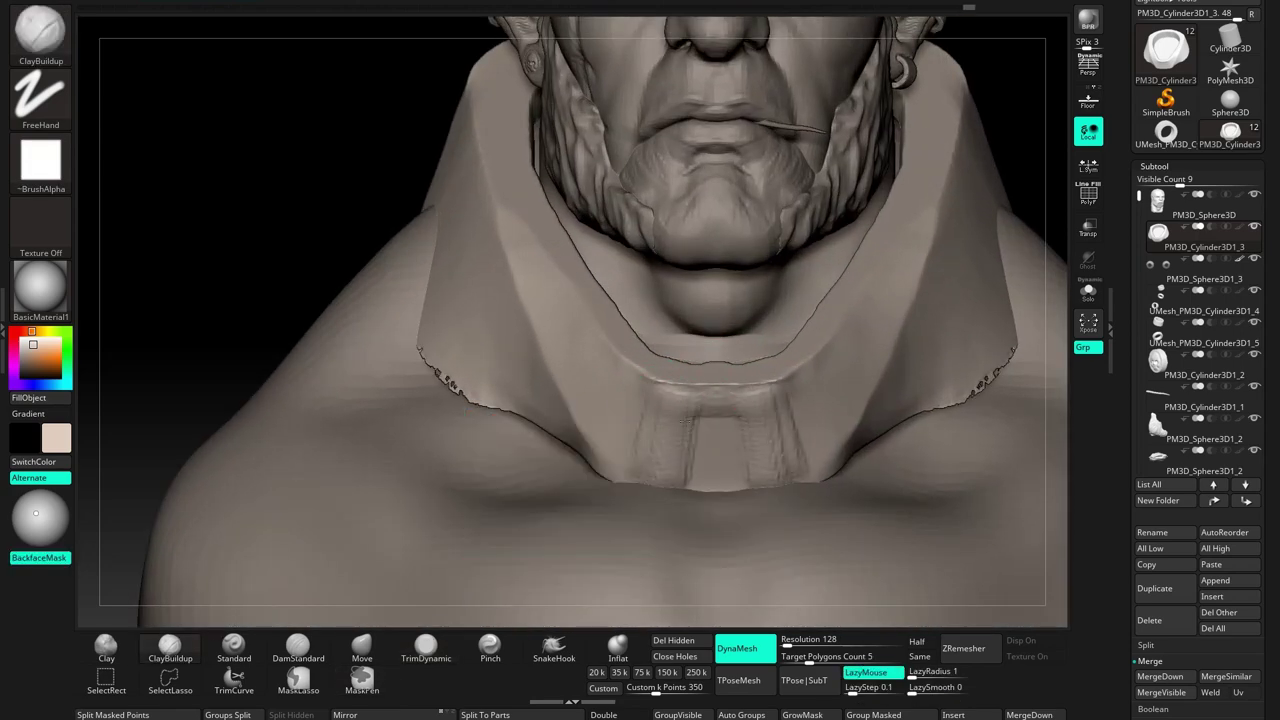
Carve the V notch into the collar front with TrimDynamic, checking both sides
{"action": "mouse_move", "coordinate": [645, 495]}
{"action": "right_mouse_down"}
{"action": "mouse_move", "coordinate": [760, 470]}
{"action": "mouse_move", "coordinate": [710, 440]}
{"action": "mouse_move", "coordinate": [740, 460]}
{"action": "mouse_move", "coordinate": [702, 465]}
{"action": "mouse_move", "coordinate": [674, 506]}
{"action": "right_mouse_up"}
{"action": "key", "text": "b"}
{"action": "key", "text": "t"}
{"action": "key", "text": "d"}
{"action": "right_click_drag", "start_coordinate": [755, 410], "coordinate": [773, 413]}
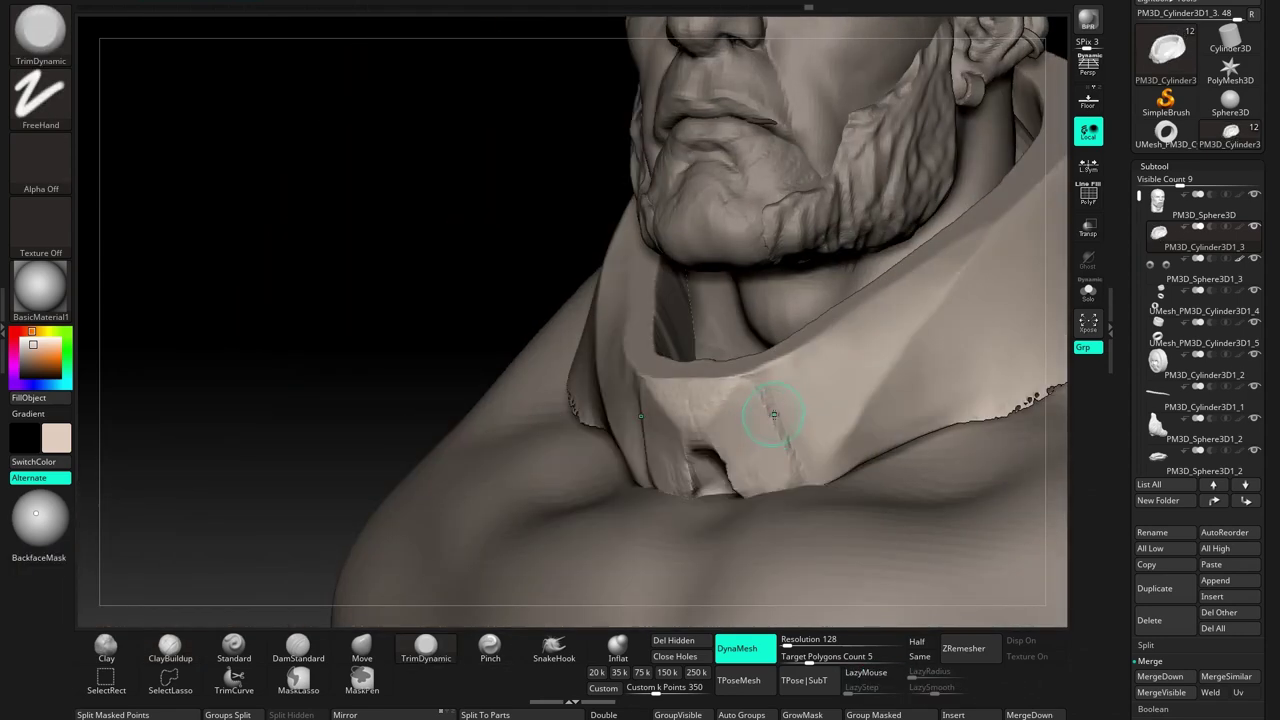
{"action": "mouse_move", "coordinate": [760, 410]}
{"action": "right_mouse_down"}
{"action": "mouse_move", "coordinate": [712, 408]}
{"action": "mouse_move", "coordinate": [734, 490]}
{"action": "right_mouse_up"}
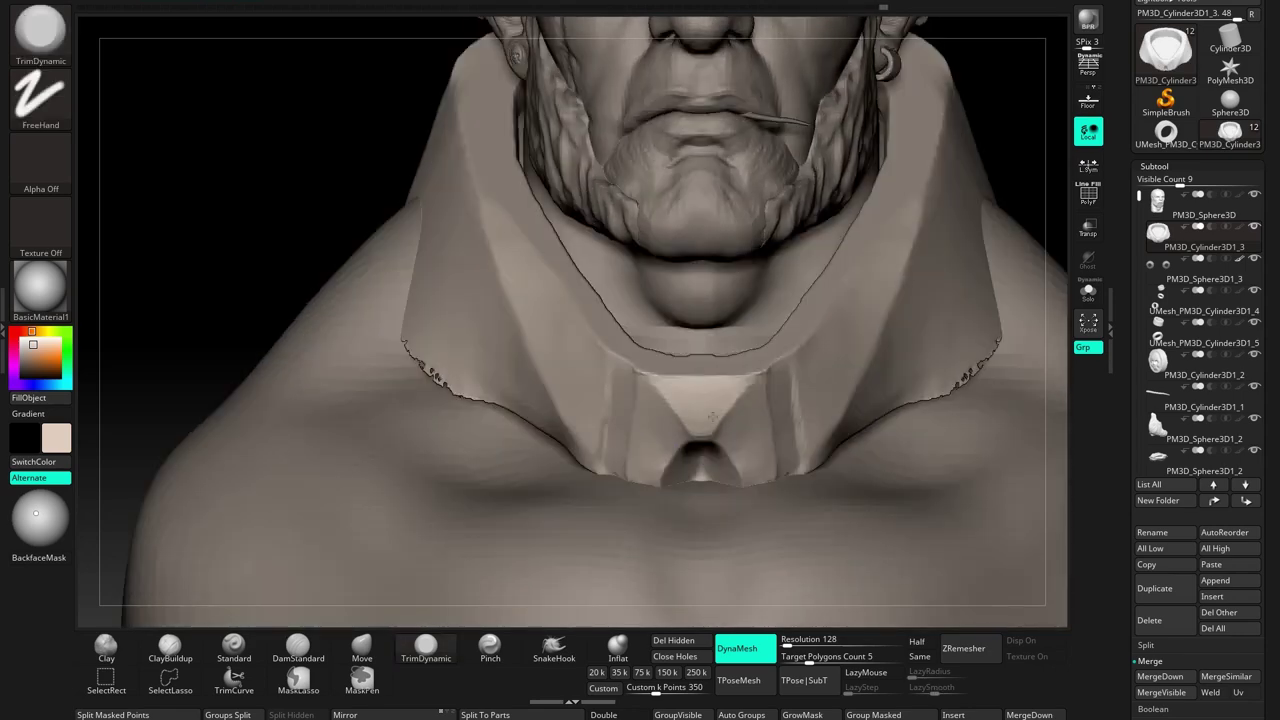
{"action": "right_click_drag", "start_coordinate": [720, 436], "coordinate": [757, 470]}
Build up folded flaps beside the notch with ClayBuildup from a three-quarter view
{"action": "key", "text": "b"}
{"action": "key", "text": "c"}
{"action": "key", "text": "b"}
{"action": "right_click_drag", "start_coordinate": [766, 408], "coordinate": [776, 408]}
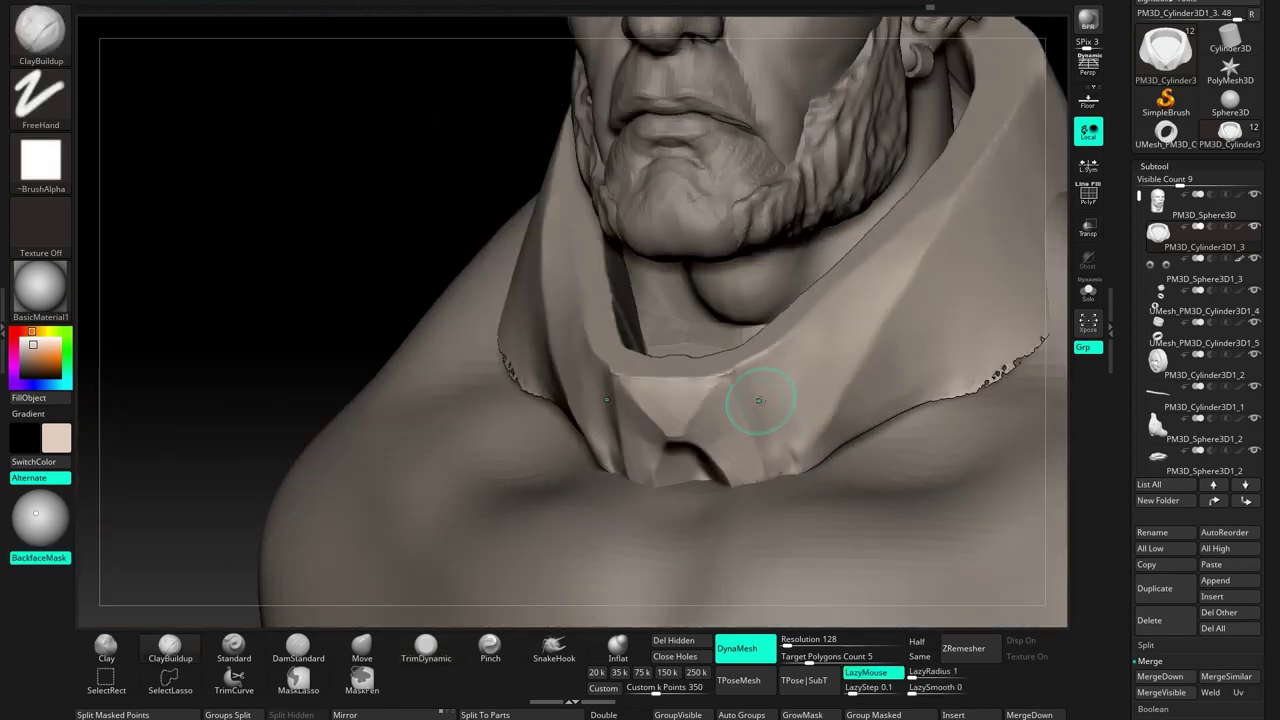
{"action": "key", "text": "space"}
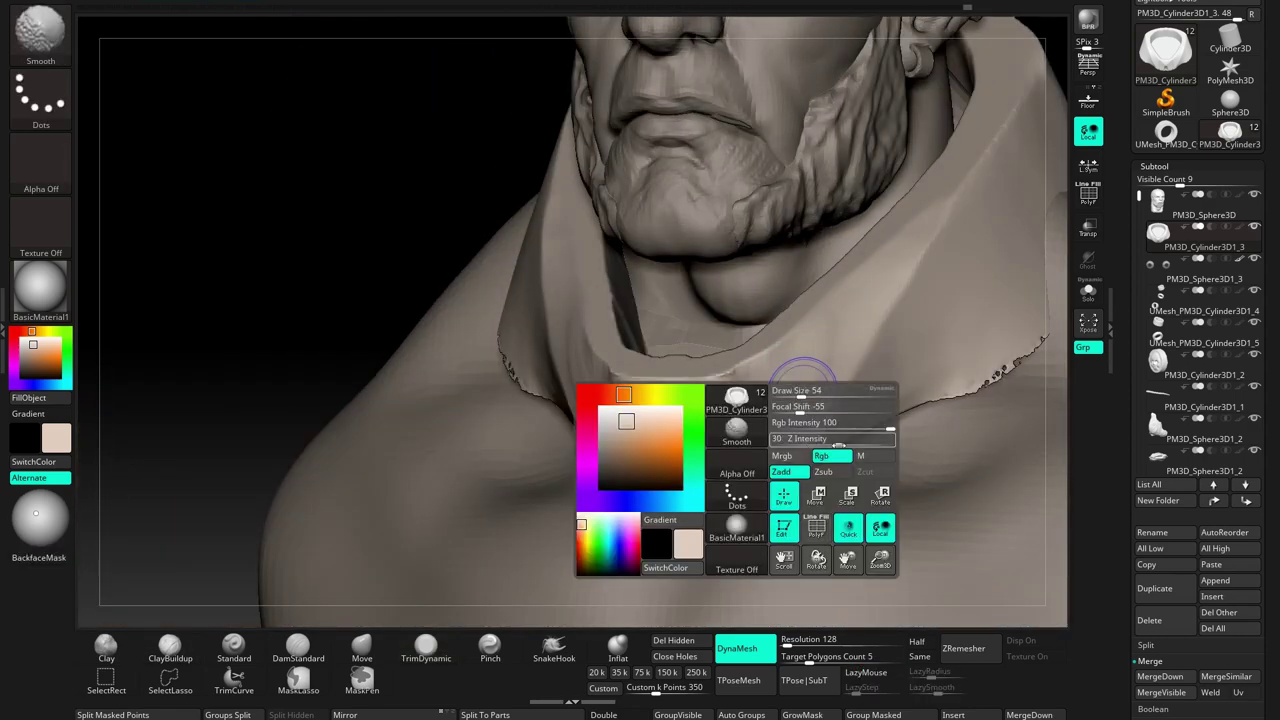
Flatten the flaps with TrimDynamic and orbit the whole head to review the collar
{"action": "key", "text": "b"}
{"action": "key", "text": "t"}
{"action": "key", "text": "d"}
{"action": "right_click_drag", "start_coordinate": [790, 420], "coordinate": [780, 460]}
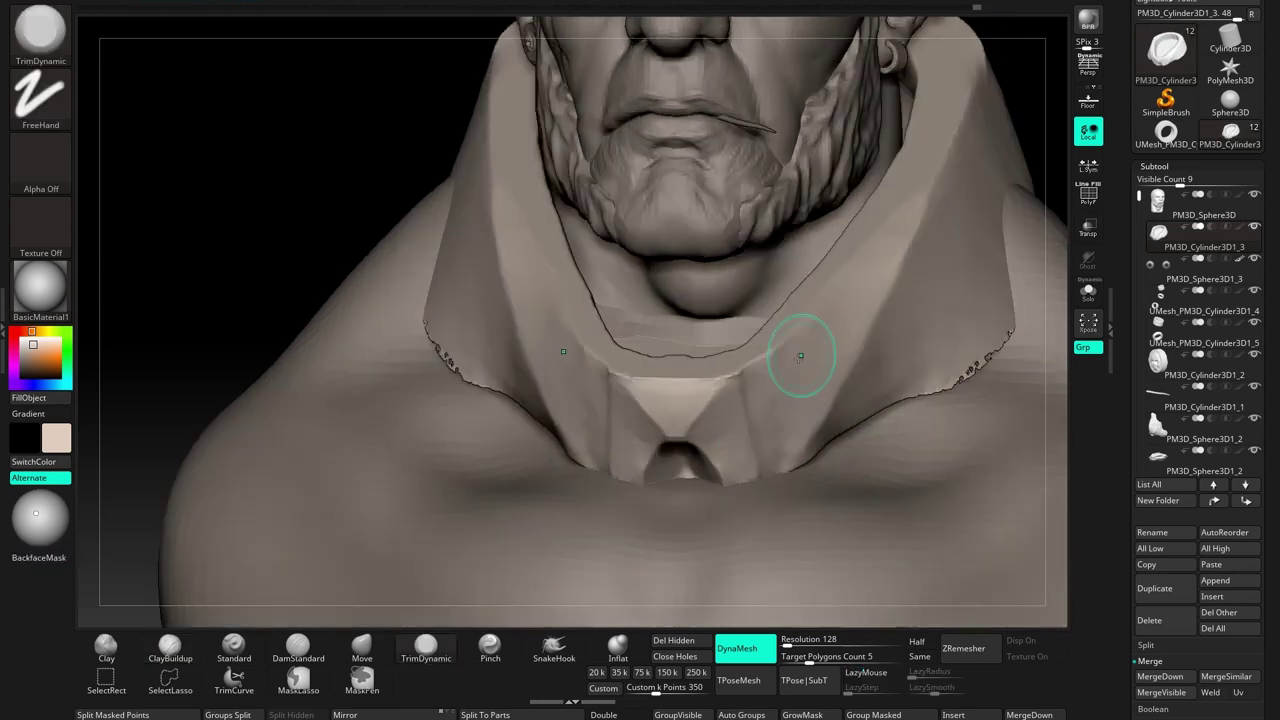
{"action": "right_click_drag", "start_coordinate": [812, 326], "coordinate": [826, 238]}
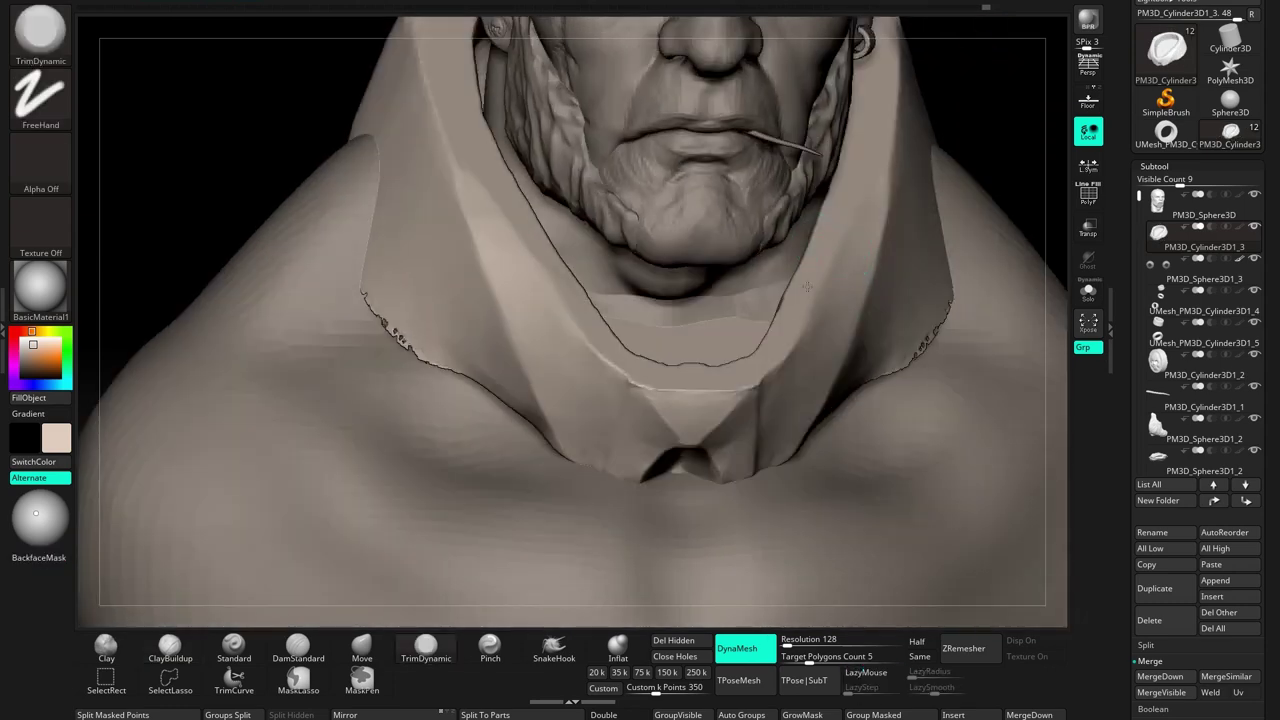
{"action": "right_click_drag", "start_coordinate": [800, 369], "coordinate": [819, 385]}
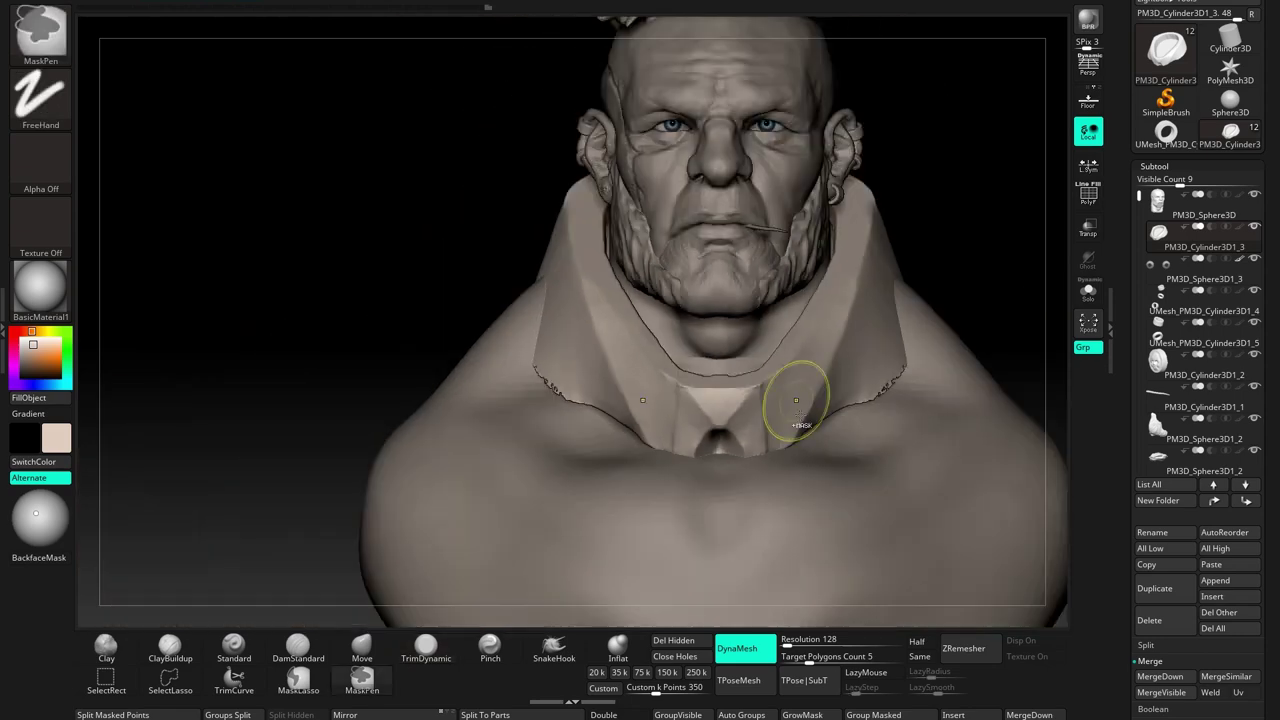
{"action": "mouse_move", "coordinate": [900, 330]}
{"action": "right_mouse_down"}
{"action": "mouse_move", "coordinate": [847, 324]}
{"action": "mouse_move", "coordinate": [933, 260]}
{"action": "right_mouse_up"}
{"action": "mouse_move", "coordinate": [884, 327]}
{"action": "right_mouse_down"}
{"action": "mouse_move", "coordinate": [829, 286]}
{"action": "mouse_move", "coordinate": [840, 265]}
{"action": "right_mouse_up"}
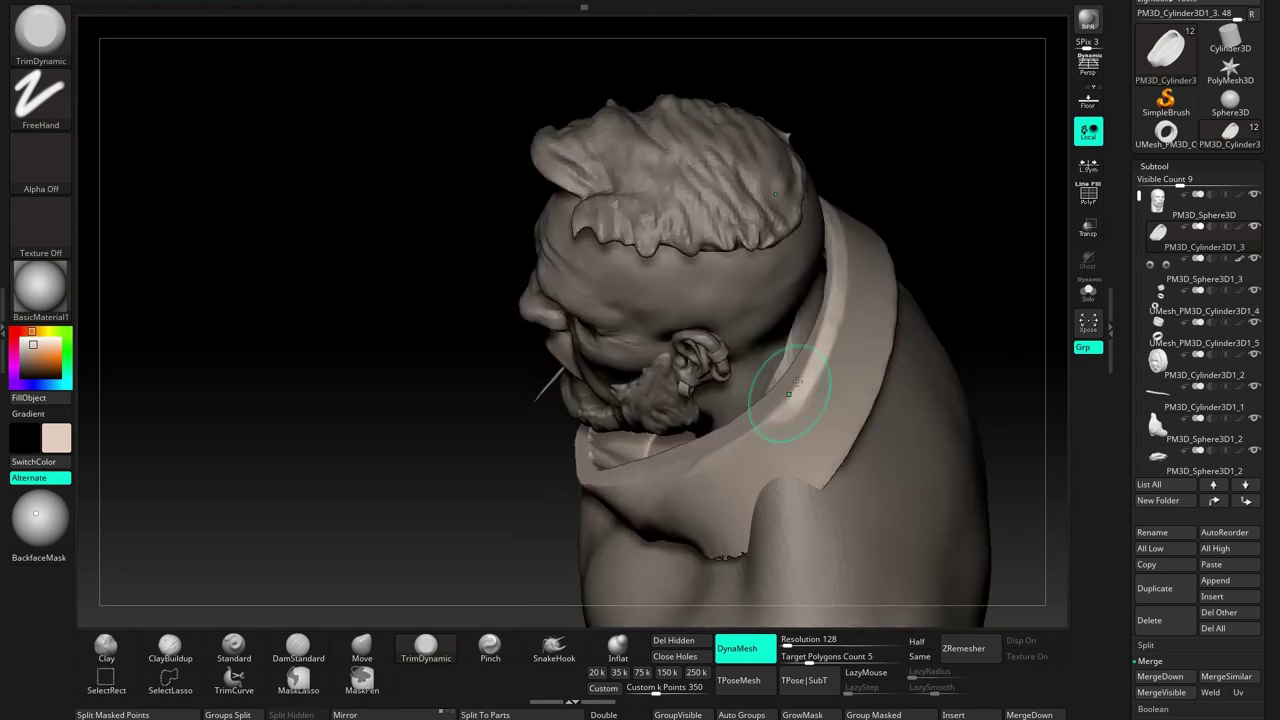
{"action": "mouse_move", "coordinate": [833, 365]}
{"action": "right_mouse_down", "text": "shift"}
{"action": "mouse_move", "coordinate": [877, 446]}
{"action": "mouse_move", "coordinate": [805, 390]}
{"action": "mouse_move", "coordinate": [787, 402]}
{"action": "mouse_move", "coordinate": [779, 451]}
{"action": "right_mouse_up", "text": "shift"}
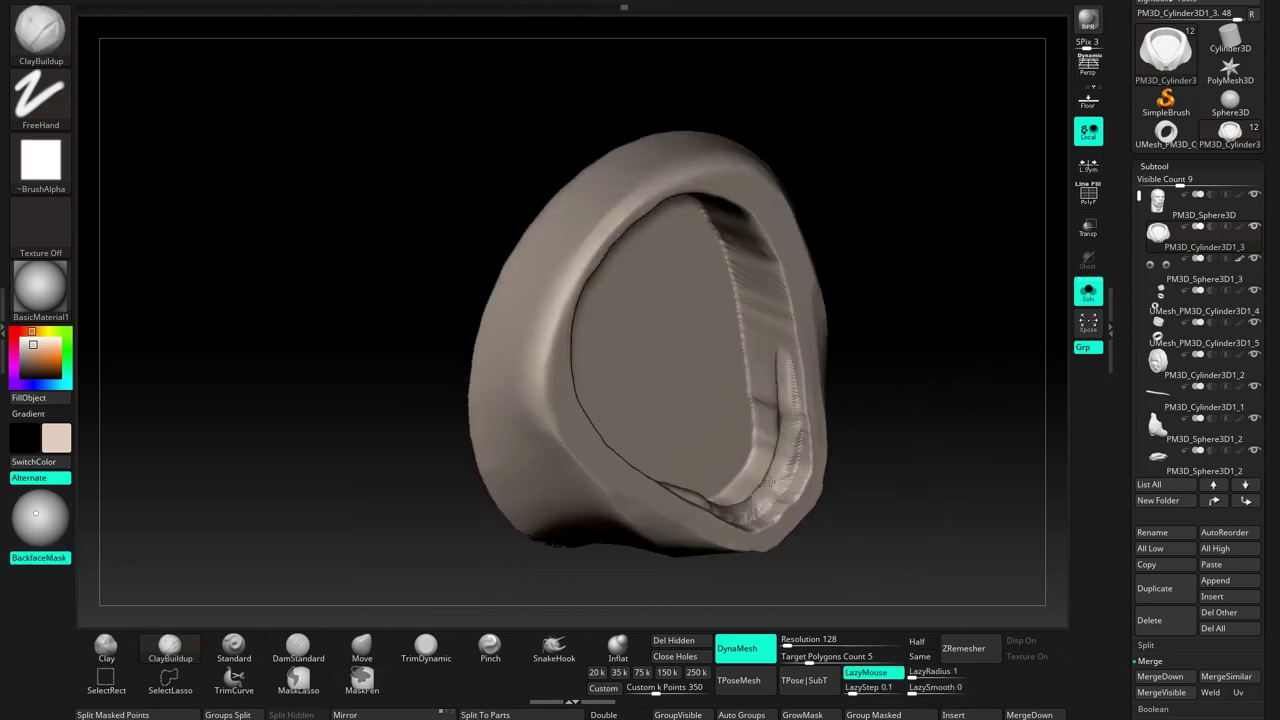
{"action": "left_click", "coordinate": [1088, 290]}
Solo the collar ring, inspect its opening and side, and select SnakeHook
{"action": "right_click_drag", "start_coordinate": [1000, 400], "coordinate": [1050, 300]}
{"action": "left_click", "coordinate": [1088, 290]}
{"action": "mouse_move", "coordinate": [900, 420]}
{"action": "right_mouse_down"}
{"action": "mouse_move", "coordinate": [748, 487]}
{"action": "mouse_move", "coordinate": [690, 484]}
{"action": "right_mouse_up"}
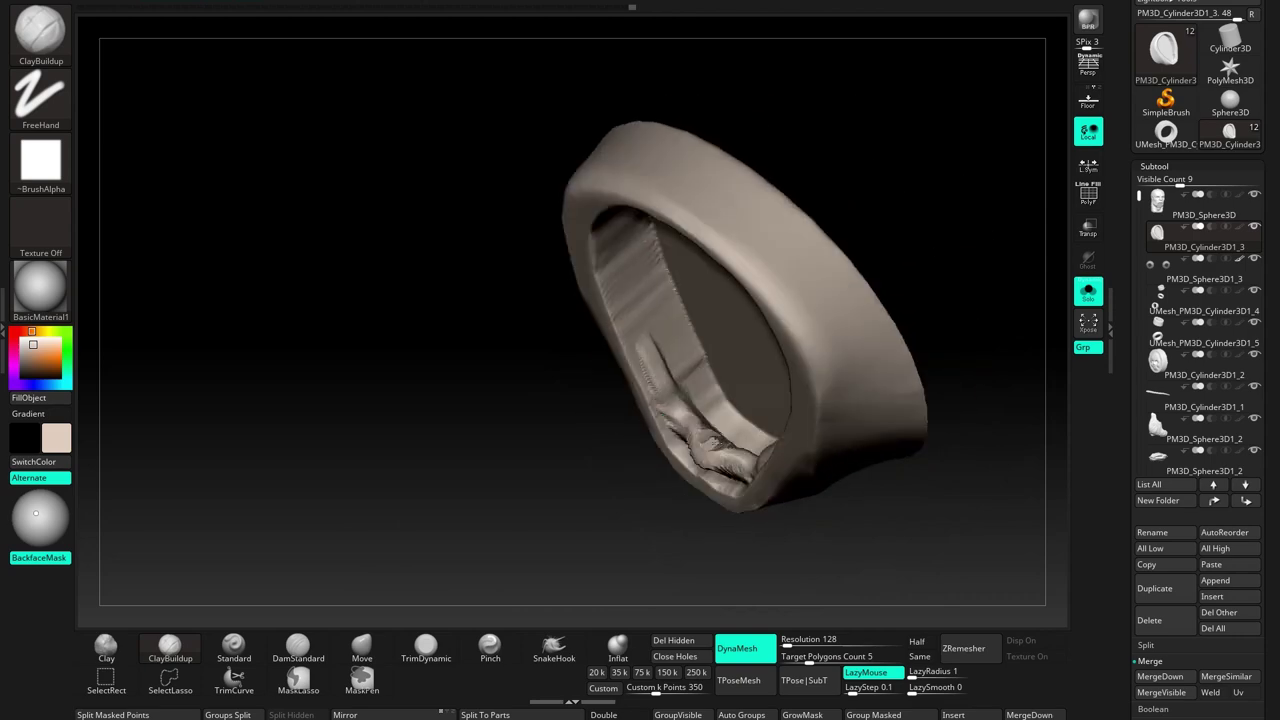
{"action": "right_click_drag", "start_coordinate": [560, 560], "coordinate": [550, 625]}
{"action": "left_click", "coordinate": [553, 645]}
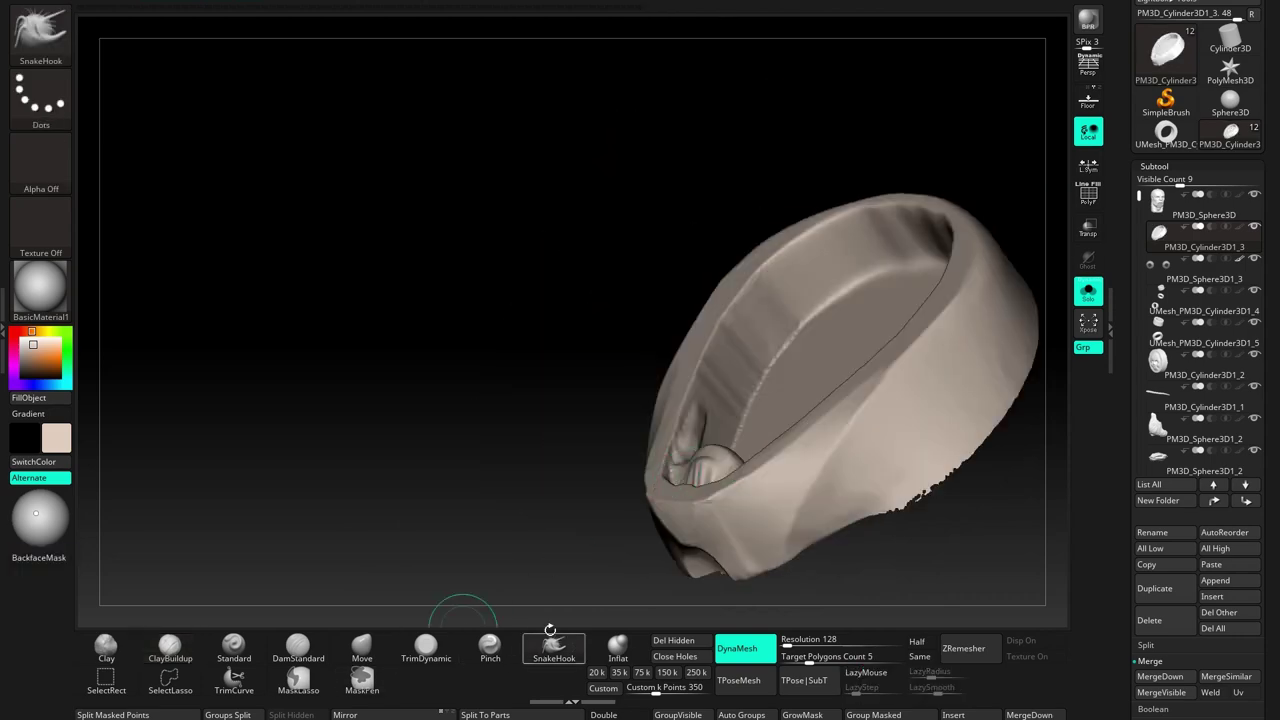
{"action": "right_click_drag", "start_coordinate": [760, 430], "coordinate": [797, 405]}
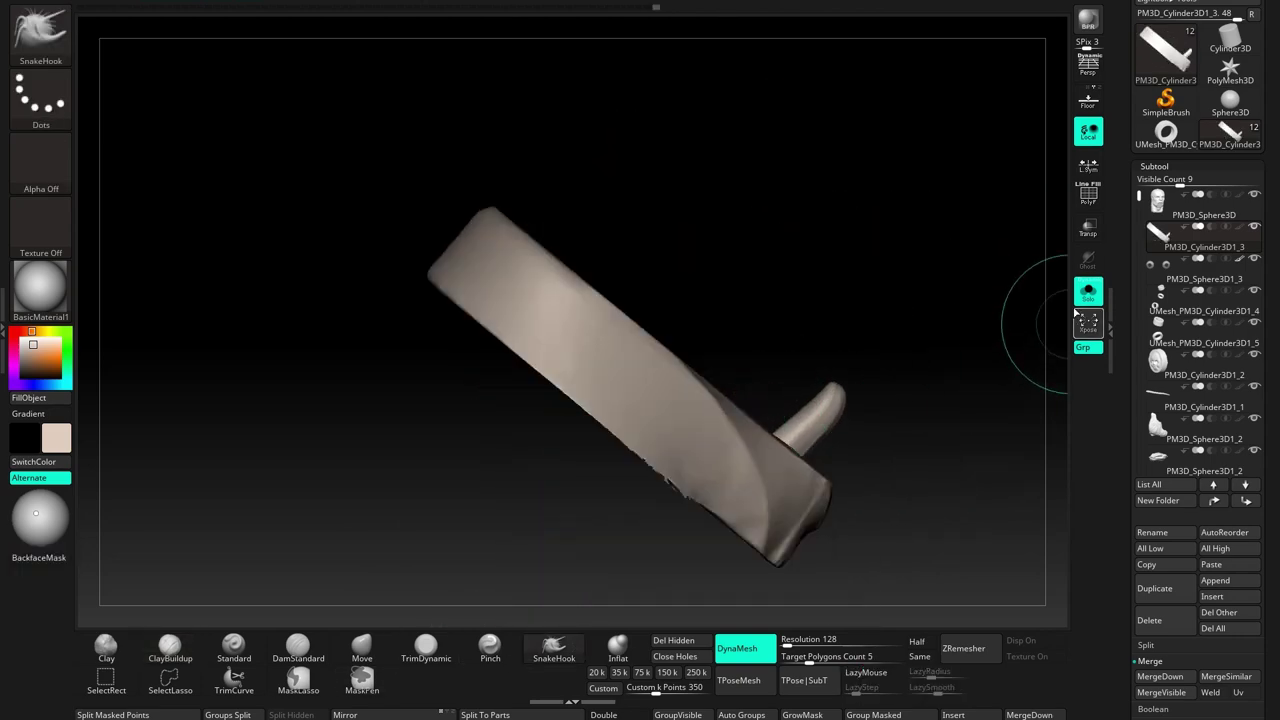
Turn Solo off to show the full bust, cycling TrimDynamic, ClayBuildup and Move brushes
{"action": "left_click", "coordinate": [1088, 290]}
{"action": "mouse_move", "coordinate": [1077, 316]}
{"action": "right_mouse_down"}
{"action": "mouse_move", "coordinate": [865, 430]}
{"action": "mouse_move", "coordinate": [860, 320]}
{"action": "mouse_move", "coordinate": [770, 395]}
{"action": "mouse_move", "coordinate": [400, 372]}
{"action": "mouse_move", "coordinate": [800, 380]}
{"action": "mouse_move", "coordinate": [752, 404]}
{"action": "mouse_move", "coordinate": [700, 379]}
{"action": "mouse_move", "coordinate": [800, 410]}
{"action": "mouse_move", "coordinate": [760, 400]}
{"action": "mouse_move", "coordinate": [826, 400]}
{"action": "mouse_move", "coordinate": [780, 400]}
{"action": "mouse_move", "coordinate": [824, 414]}
{"action": "mouse_move", "coordinate": [797, 353]}
{"action": "mouse_move", "coordinate": [773, 473]}
{"action": "mouse_move", "coordinate": [728, 455]}
{"action": "mouse_move", "coordinate": [730, 420]}
{"action": "mouse_move", "coordinate": [700, 430]}
{"action": "mouse_move", "coordinate": [830, 437]}
{"action": "mouse_move", "coordinate": [724, 428]}
{"action": "mouse_move", "coordinate": [656, 349]}
{"action": "mouse_move", "coordinate": [660, 372]}
{"action": "mouse_move", "coordinate": [700, 400]}
{"action": "mouse_move", "coordinate": [768, 421]}
{"action": "mouse_move", "coordinate": [719, 385]}
{"action": "mouse_move", "coordinate": [806, 366]}
{"action": "mouse_move", "coordinate": [908, 296]}
{"action": "right_mouse_up"}
{"action": "left_click", "coordinate": [426, 645]}
{"action": "key", "text": "b"}
{"action": "key", "text": "c"}
Orbit toward the bust's back and reselect ClayBuildup from the brush palette
{"action": "key", "text": "b"}
{"action": "left_click", "coordinate": [362, 648]}
{"action": "mouse_move", "coordinate": [878, 247]}
{"action": "right_mouse_down"}
{"action": "mouse_move", "coordinate": [912, 318]}
{"action": "mouse_move", "coordinate": [857, 329]}
{"action": "mouse_move", "coordinate": [829, 357]}
{"action": "mouse_move", "coordinate": [860, 349]}
{"action": "mouse_move", "coordinate": [829, 343]}
{"action": "mouse_move", "coordinate": [757, 386]}
{"action": "mouse_move", "coordinate": [806, 357]}
{"action": "mouse_move", "coordinate": [790, 376]}
{"action": "mouse_move", "coordinate": [676, 372]}
{"action": "mouse_move", "coordinate": [850, 345]}
{"action": "right_mouse_up"}
{"action": "right_click", "coordinate": [883, 342]}
{"action": "key", "text": "b"}
{"action": "key", "text": "c"}
{"action": "key", "text": "b"}
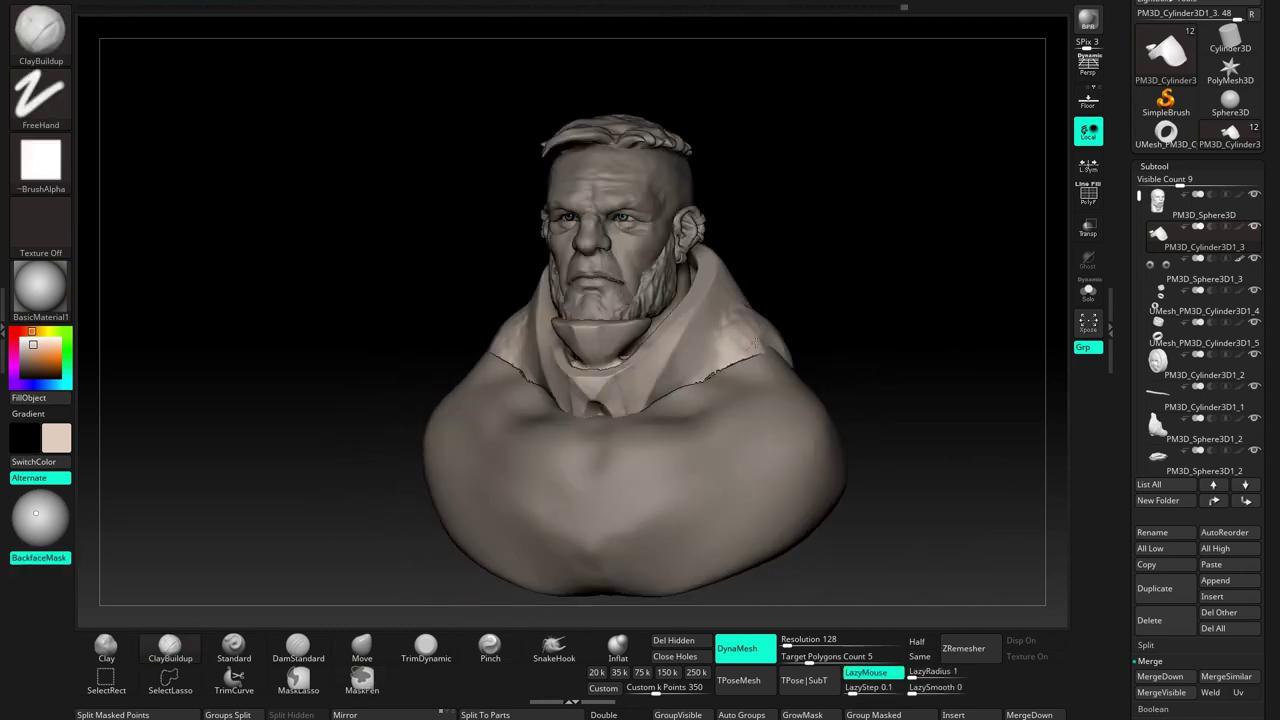
Solo the coat and smooth away its scratchy surface detail
{"action": "left_click", "coordinate": [1088, 290]}
{"action": "mouse_move", "coordinate": [737, 340]}
{"action": "right_mouse_down"}
{"action": "mouse_move", "coordinate": [857, 349]}
{"action": "mouse_move", "coordinate": [705, 340]}
{"action": "mouse_move", "coordinate": [716, 363]}
{"action": "mouse_move", "coordinate": [868, 370]}
{"action": "right_mouse_up"}
{"action": "mouse_move", "coordinate": [668, 420]}
{"action": "left_mouse_down", "text": "shift"}
{"action": "mouse_move", "coordinate": [700, 480]}
{"action": "mouse_move", "coordinate": [650, 500]}
{"action": "left_mouse_up", "text": "shift"}
{"action": "left_click_drag", "start_coordinate": [690, 460], "coordinate": [730, 385], "text": "shift"}
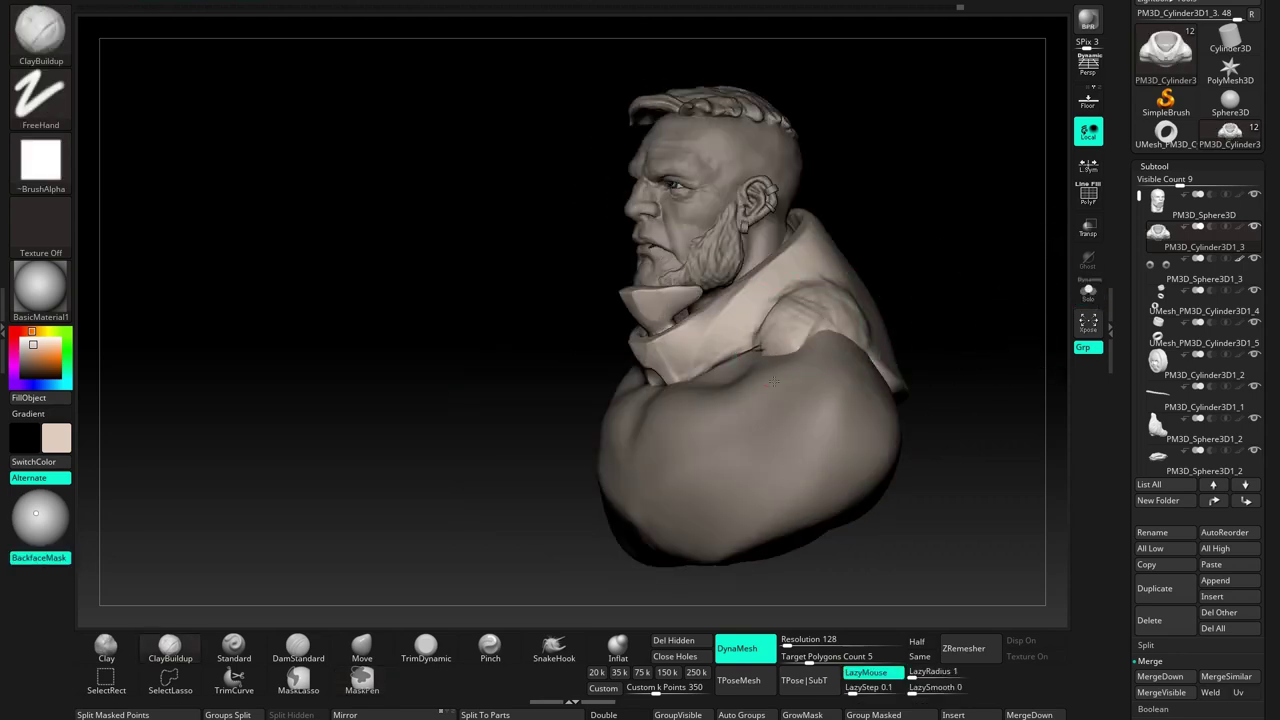
{"action": "right_click_drag", "start_coordinate": [773, 381], "coordinate": [744, 346]}
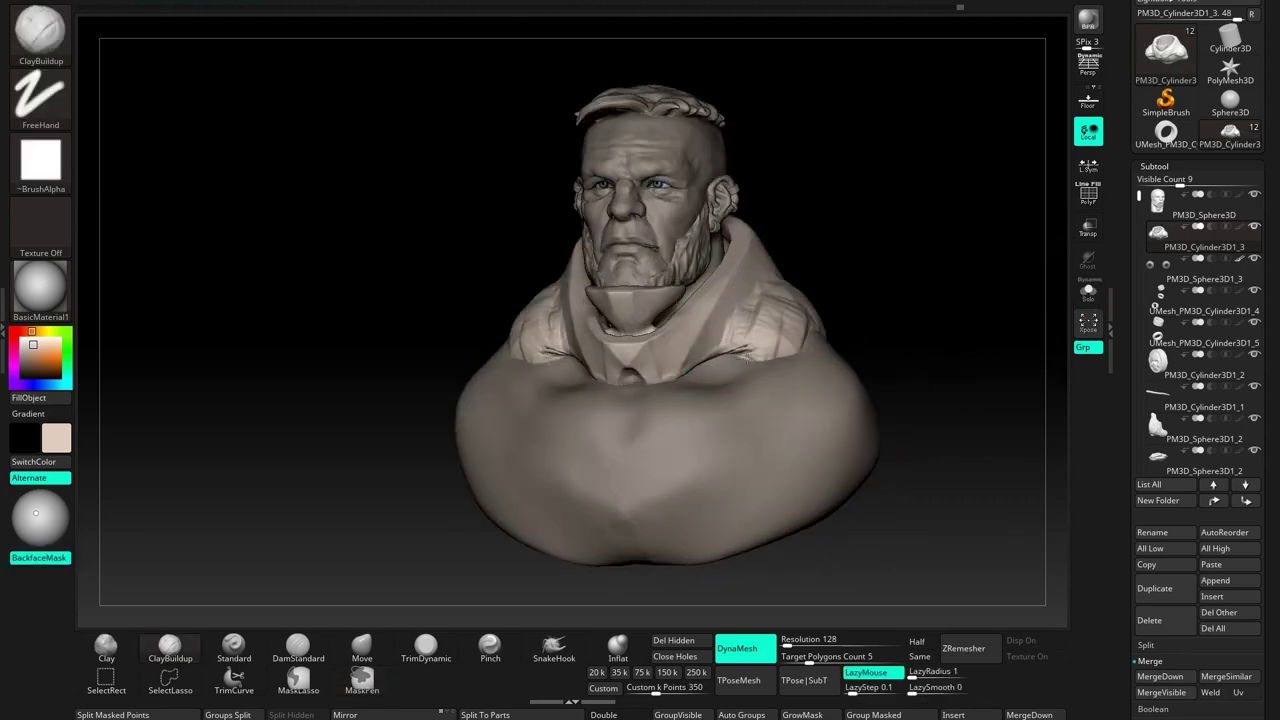
{"action": "right_click_drag", "start_coordinate": [560, 354], "coordinate": [600, 330]}
Build up clay across the isolated coat's upper and middle surface
{"action": "left_click", "coordinate": [1088, 290]}
{"action": "right_click_drag", "start_coordinate": [700, 400], "coordinate": [676, 375]}
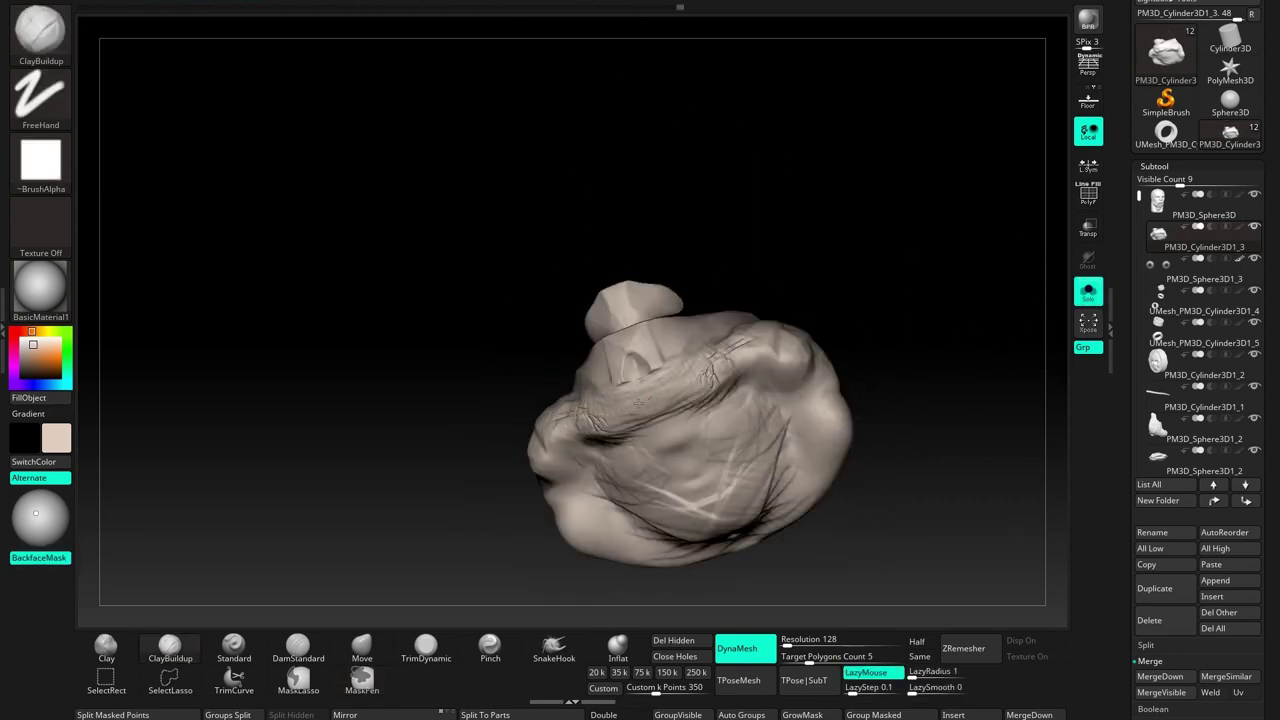
{"action": "left_click_drag", "start_coordinate": [546, 440], "coordinate": [640, 420]}
{"action": "left_click_drag", "start_coordinate": [580, 470], "coordinate": [717, 371]}
{"action": "mouse_move", "coordinate": [732, 386]}
{"action": "right_mouse_down"}
{"action": "mouse_move", "coordinate": [680, 386]}
{"action": "mouse_move", "coordinate": [1000, 300]}
{"action": "right_mouse_up"}
Show the full bust and pull the lower chest leftward with the Move brush
{"action": "left_click", "coordinate": [1088, 290]}
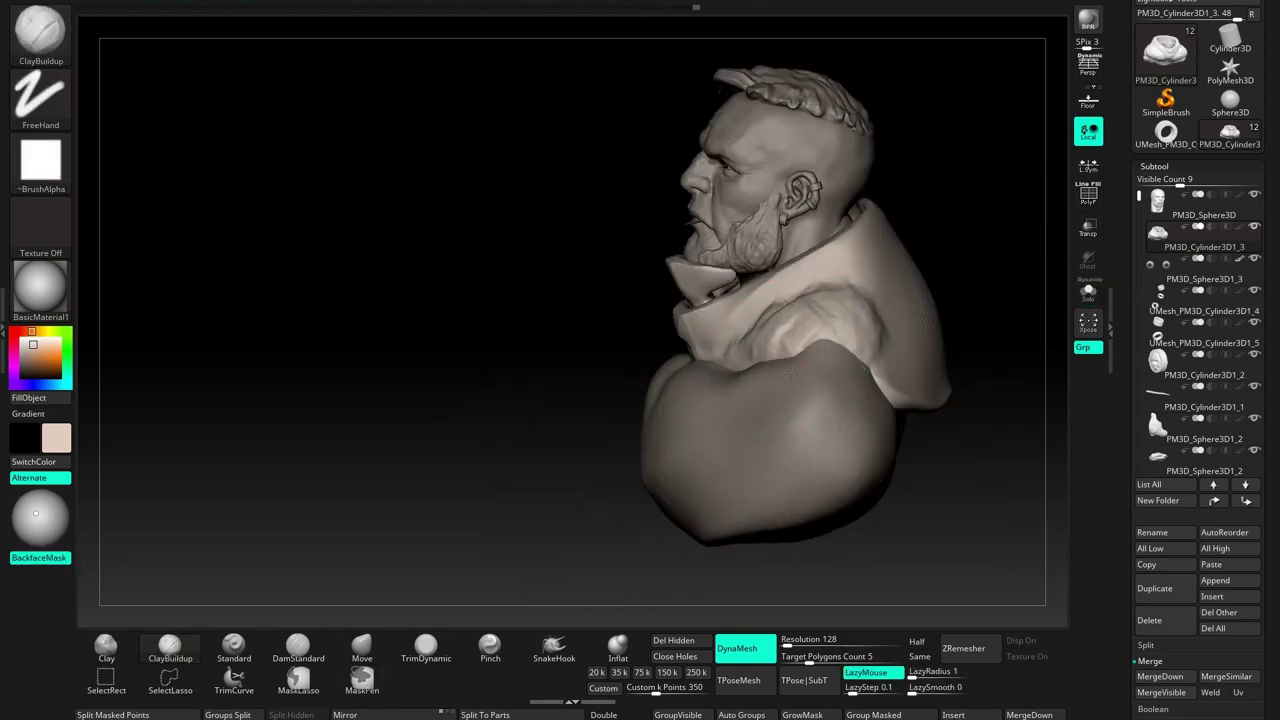
{"action": "mouse_move", "coordinate": [910, 368]}
{"action": "right_mouse_down"}
{"action": "mouse_move", "coordinate": [760, 380]}
{"action": "mouse_move", "coordinate": [848, 357]}
{"action": "mouse_move", "coordinate": [943, 371]}
{"action": "right_mouse_up"}
{"action": "left_click", "coordinate": [362, 650]}
{"action": "mouse_move", "coordinate": [429, 586]}
{"action": "right_mouse_down"}
{"action": "mouse_move", "coordinate": [776, 400]}
{"action": "mouse_move", "coordinate": [726, 360]}
{"action": "mouse_move", "coordinate": [786, 357]}
{"action": "mouse_move", "coordinate": [848, 423]}
{"action": "right_mouse_up"}
{"action": "left_click_drag", "start_coordinate": [848, 423], "coordinate": [718, 405]}
Try TrimDynamic and DamStandard while checking the bust's left profile and back
{"action": "mouse_move", "coordinate": [786, 365]}
{"action": "right_mouse_down"}
{"action": "mouse_move", "coordinate": [740, 368]}
{"action": "mouse_move", "coordinate": [757, 371]}
{"action": "right_mouse_up"}
{"action": "left_click", "coordinate": [430, 645]}
{"action": "left_click", "coordinate": [283, 660]}
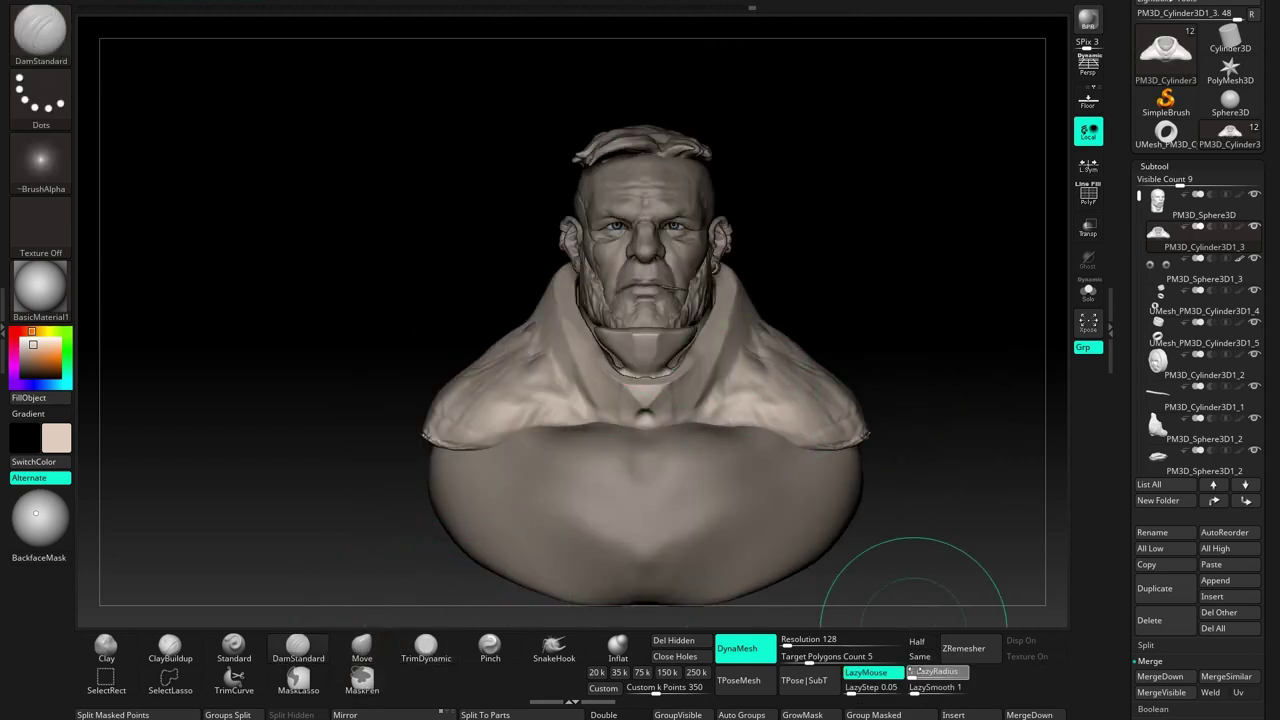
{"action": "right_click_drag", "start_coordinate": [904, 619], "coordinate": [754, 378]}
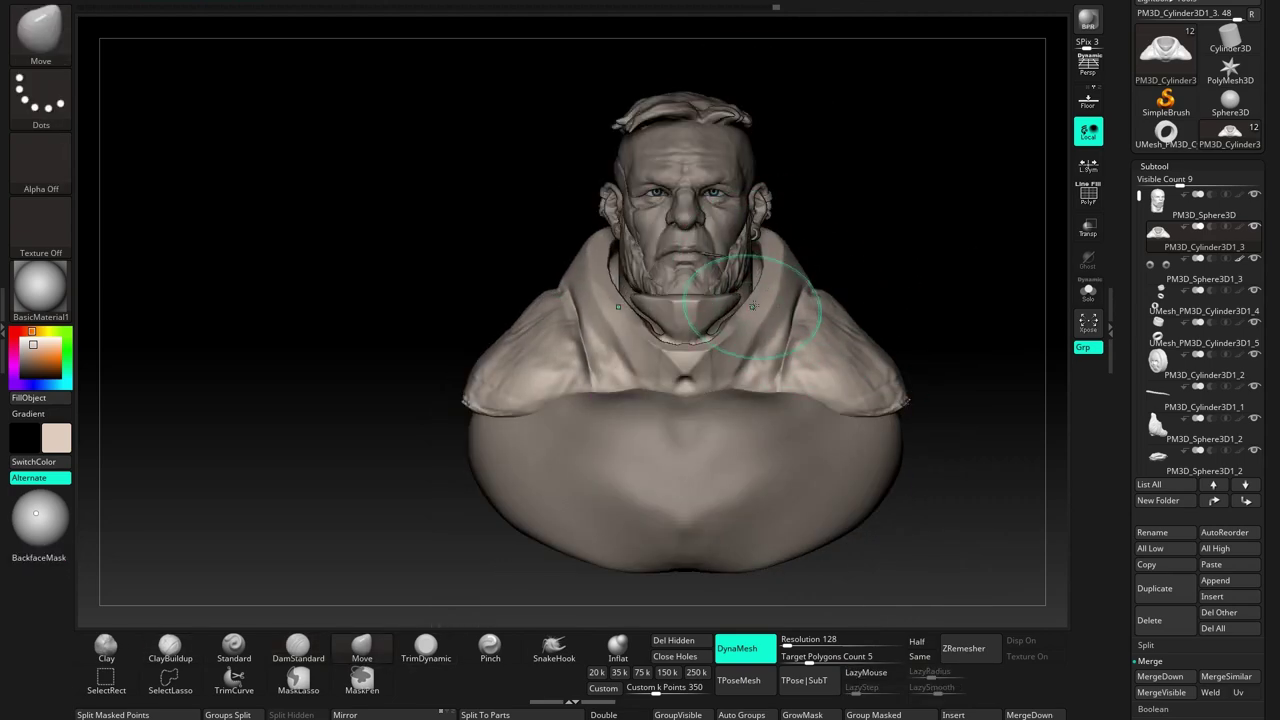
{"action": "right_click_drag", "start_coordinate": [750, 305], "coordinate": [768, 450]}
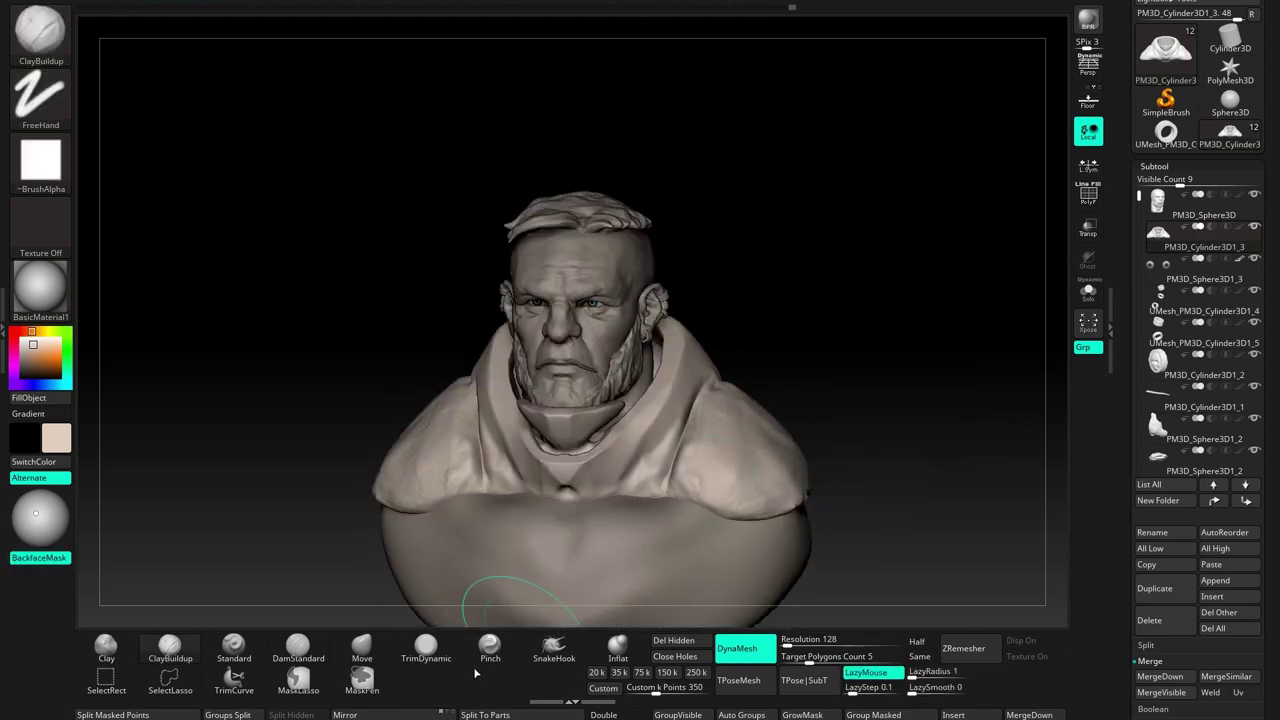
{"action": "left_click", "coordinate": [426, 648]}
{"action": "right_click_drag", "start_coordinate": [757, 448], "coordinate": [787, 383]}
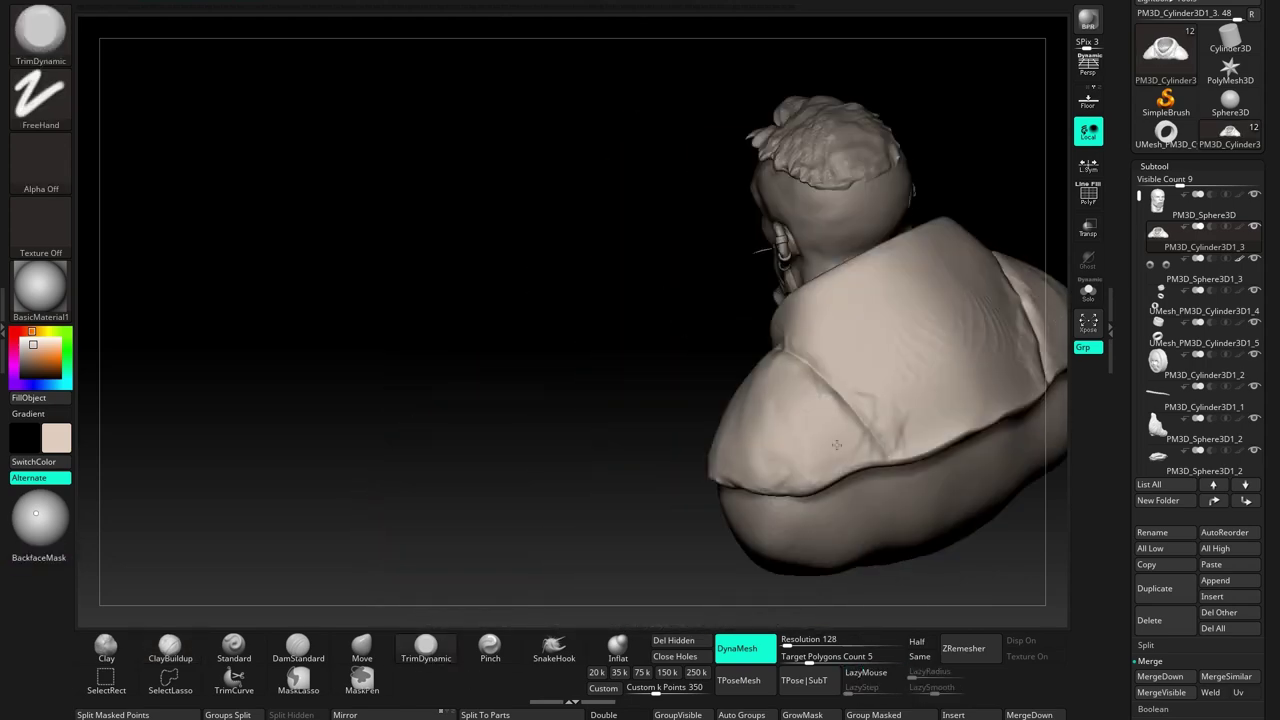
{"action": "mouse_move", "coordinate": [805, 458]}
{"action": "right_mouse_down"}
{"action": "mouse_move", "coordinate": [700, 456]}
{"action": "mouse_move", "coordinate": [686, 470]}
{"action": "right_mouse_up"}
Refine the shoulders with Move (BMV) and DamStandard (BDS) from the left profile
{"action": "key", "text": "b"}
{"action": "key", "text": "m"}
{"action": "key", "text": "v"}
{"action": "mouse_move", "coordinate": [692, 408]}
{"action": "right_mouse_down"}
{"action": "mouse_move", "coordinate": [658, 392]}
{"action": "mouse_move", "coordinate": [600, 400]}
{"action": "mouse_move", "coordinate": [445, 610]}
{"action": "right_mouse_up"}
{"action": "key", "text": "b"}
{"action": "key", "text": "d"}
{"action": "key", "text": "s"}
Switch to ClayBuildup, check the front three-quarter view, and delete the round lower-body subtool
{"action": "mouse_move", "coordinate": [640, 330]}
{"action": "right_mouse_down"}
{"action": "mouse_move", "coordinate": [749, 371]}
{"action": "mouse_move", "coordinate": [672, 400]}
{"action": "right_mouse_up"}
{"action": "mouse_move", "coordinate": [778, 331]}
{"action": "right_mouse_down"}
{"action": "mouse_move", "coordinate": [700, 400]}
{"action": "mouse_move", "coordinate": [636, 431]}
{"action": "mouse_move", "coordinate": [646, 457]}
{"action": "right_mouse_up"}
{"action": "key", "text": "b"}
{"action": "key", "text": "c"}
{"action": "key", "text": "b"}
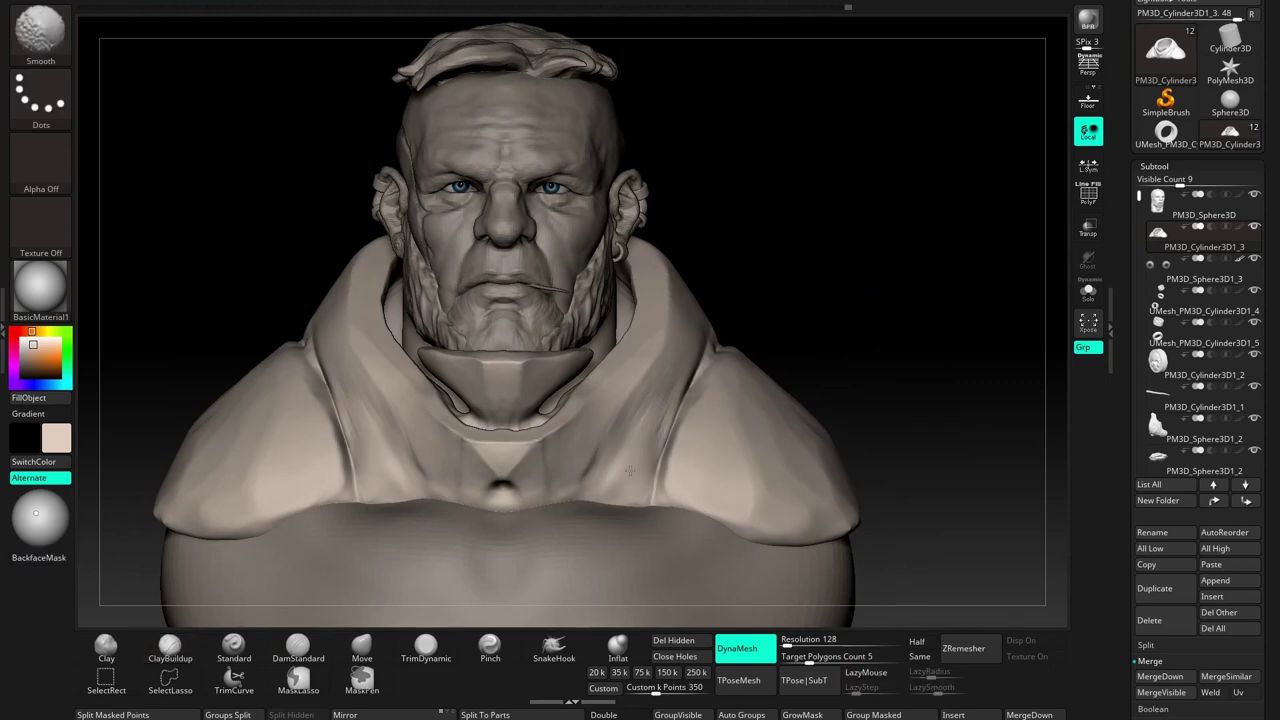
{"action": "mouse_move", "coordinate": [674, 380]}
{"action": "right_mouse_down"}
{"action": "mouse_move", "coordinate": [744, 311]}
{"action": "mouse_move", "coordinate": [786, 300]}
{"action": "mouse_move", "coordinate": [786, 457]}
{"action": "mouse_move", "coordinate": [757, 413]}
{"action": "right_mouse_up"}
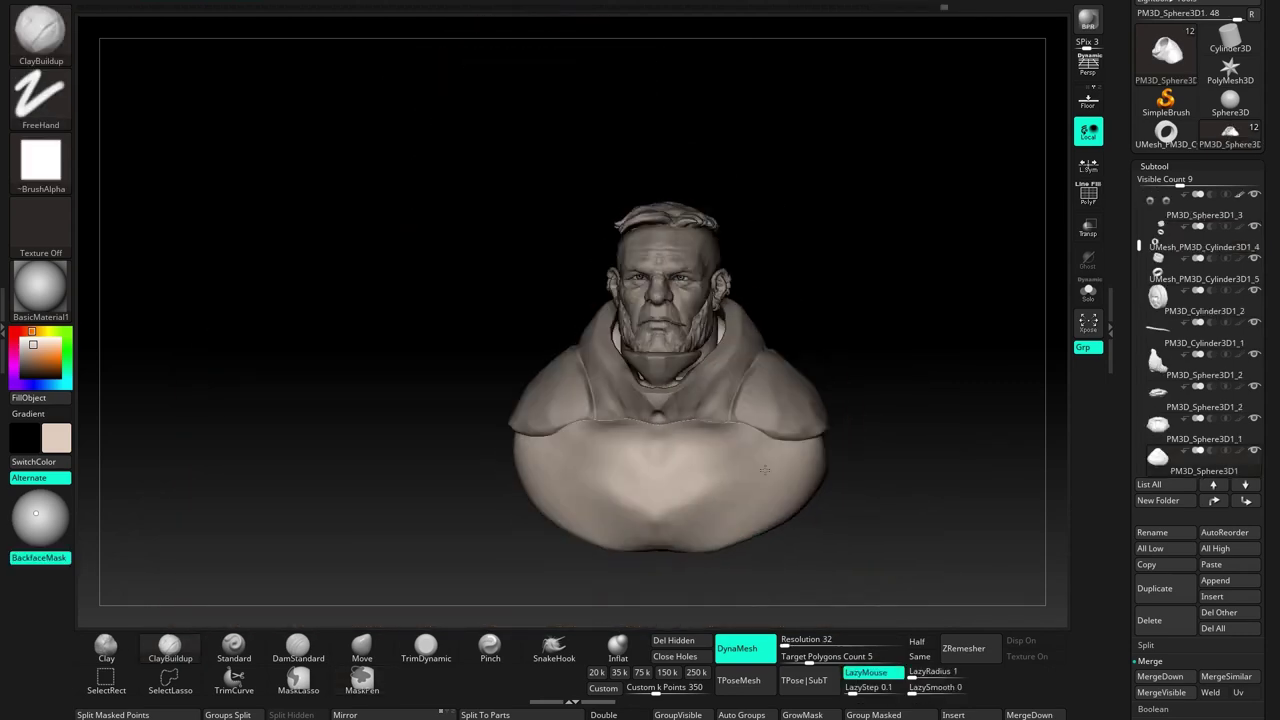
{"action": "left_click", "coordinate": [1149, 620]}
Confirm the lower-body deletion and select the Move brush for the chest
{"action": "left_click", "coordinate": [972, 643]}
{"action": "mouse_move", "coordinate": [715, 477]}
{"action": "right_mouse_down"}
{"action": "mouse_move", "coordinate": [679, 436]}
{"action": "mouse_move", "coordinate": [657, 440]}
{"action": "right_mouse_up"}
{"action": "key", "text": "b"}
{"action": "key", "text": "m"}
{"action": "key", "text": "v"}
{"action": "left_click_drag", "start_coordinate": [651, 440], "coordinate": [696, 469]}
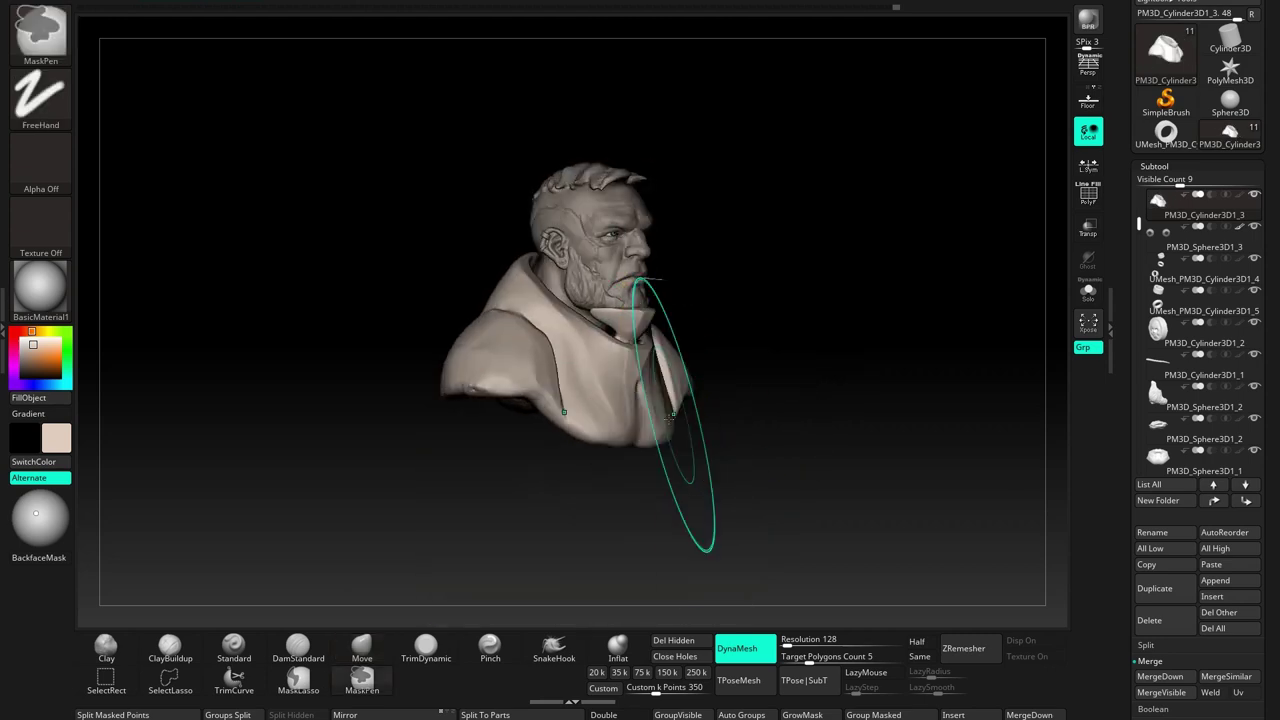
{"action": "mouse_move", "coordinate": [696, 469]}
{"action": "left_mouse_down"}
{"action": "mouse_move", "coordinate": [629, 461]}
{"action": "mouse_move", "coordinate": [697, 283]}
{"action": "left_mouse_up"}
Pull the coat into a broad chest, checking front, profile and three-quarter views
{"action": "left_click_drag", "start_coordinate": [578, 430], "coordinate": [558, 427], "text": "shift"}
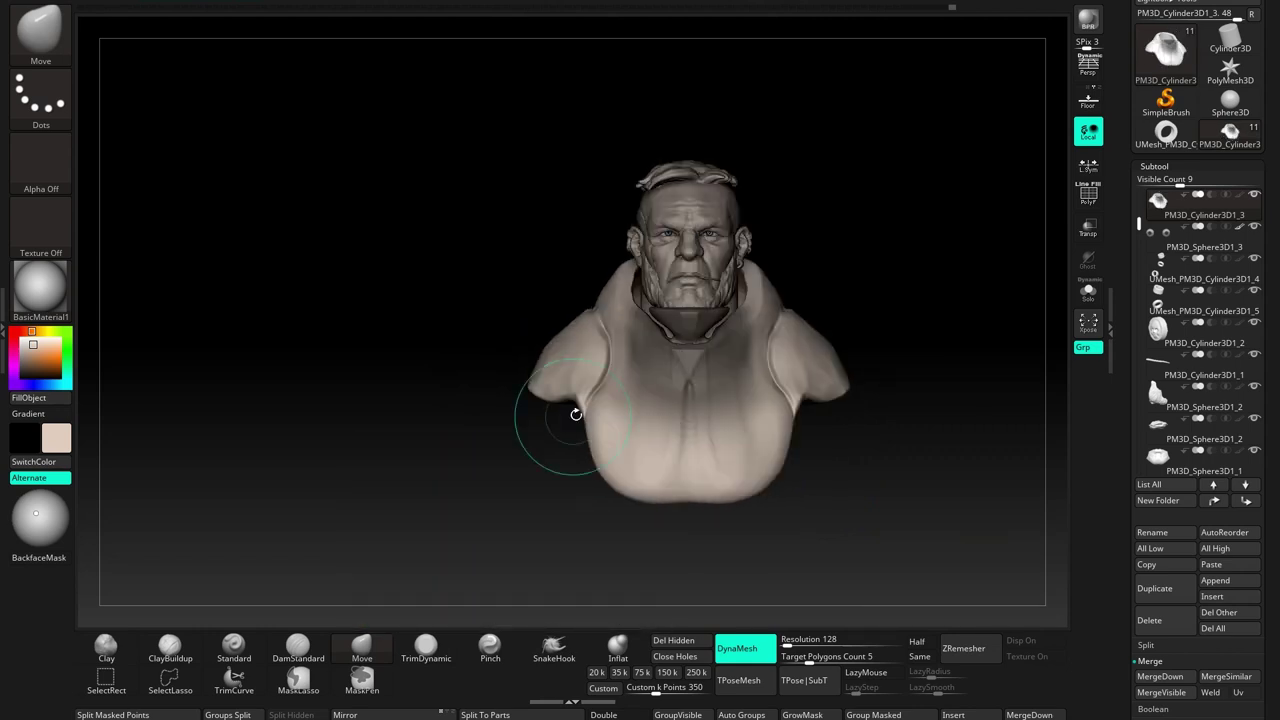
{"action": "mouse_move", "coordinate": [590, 481]}
{"action": "left_mouse_down"}
{"action": "mouse_move", "coordinate": [577, 486]}
{"action": "mouse_move", "coordinate": [578, 456]}
{"action": "left_mouse_up"}
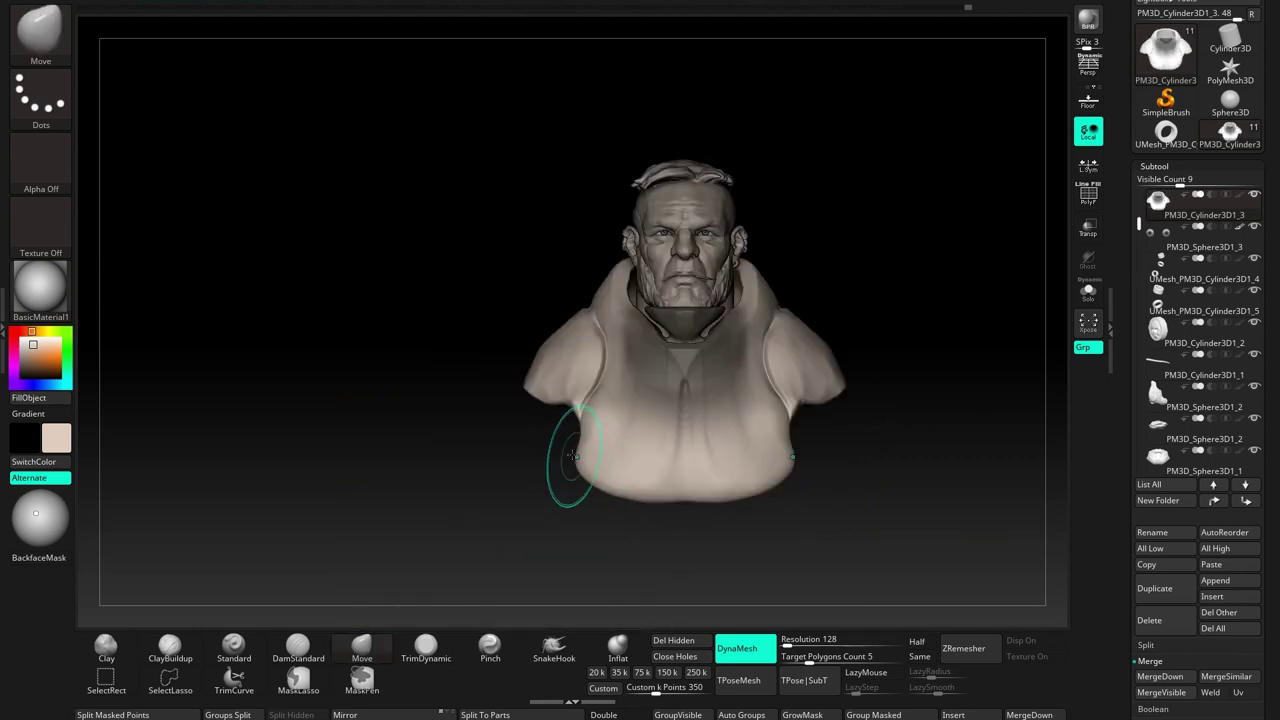
{"action": "mouse_move", "coordinate": [666, 492]}
{"action": "left_mouse_down"}
{"action": "mouse_move", "coordinate": [642, 476]}
{"action": "mouse_move", "coordinate": [655, 393]}
{"action": "left_mouse_up"}
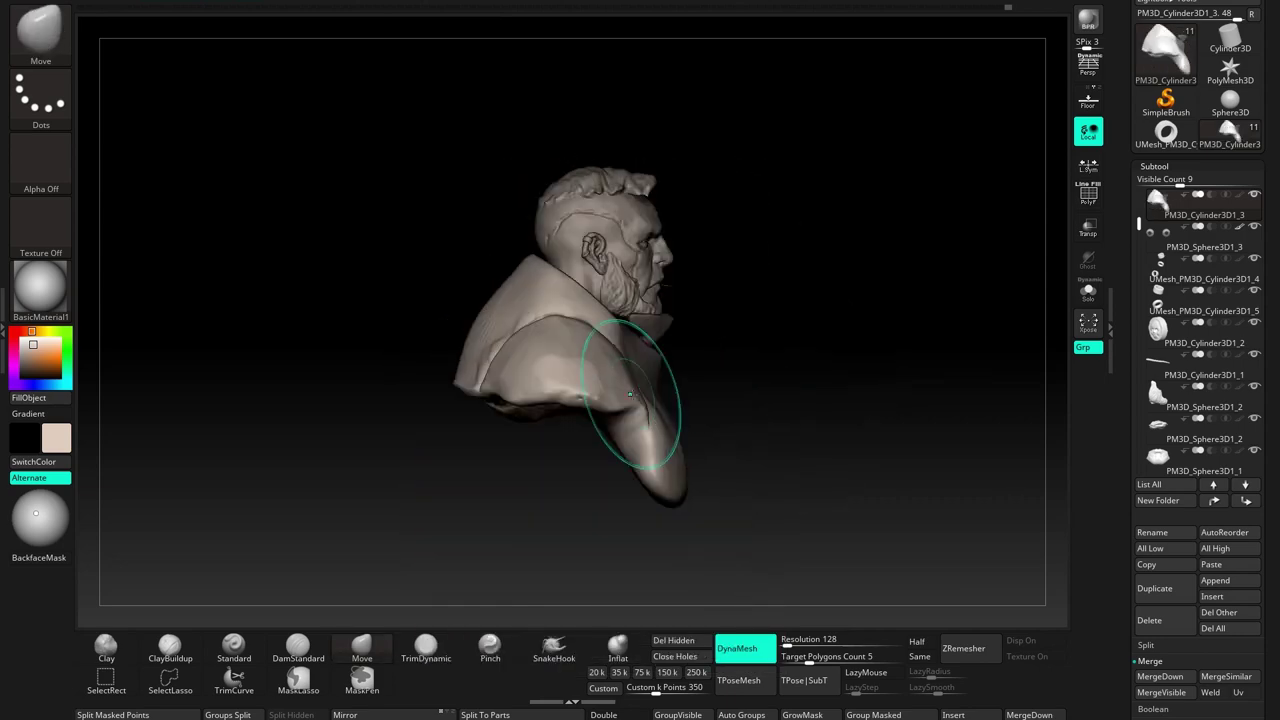
{"action": "left_click_drag", "start_coordinate": [637, 440], "coordinate": [639, 456], "text": "shift"}
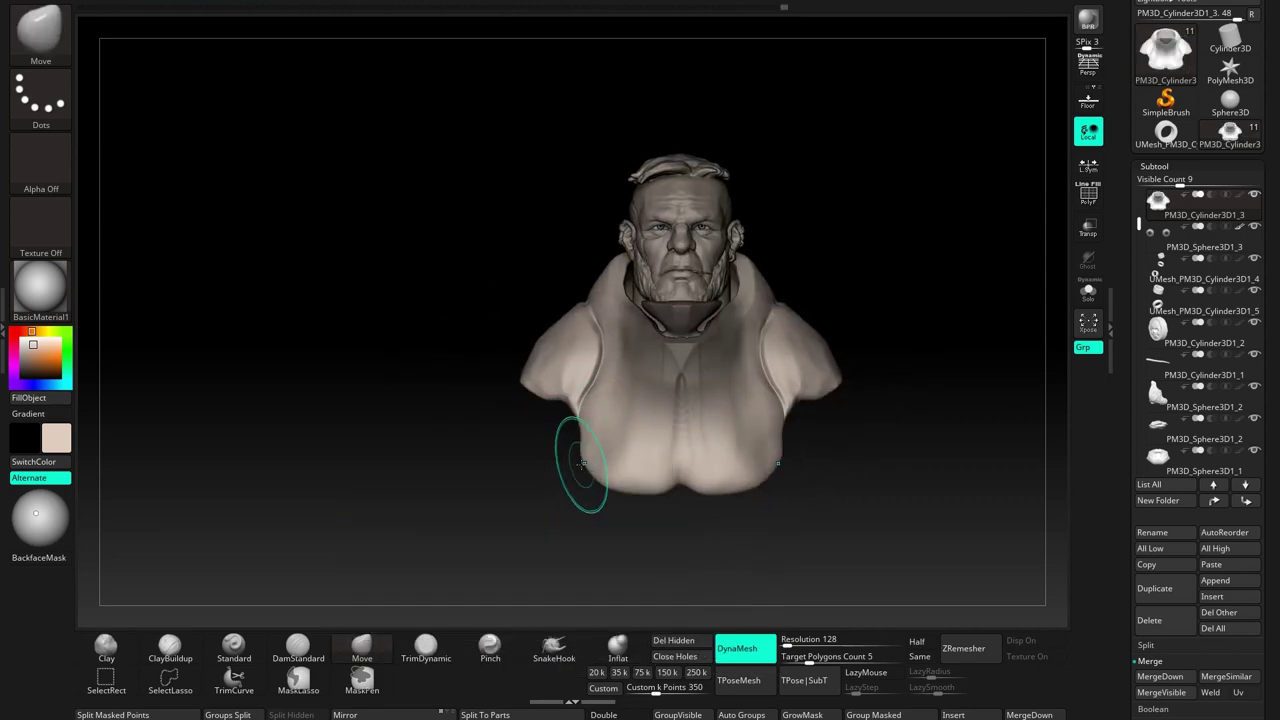
{"action": "left_click_drag", "start_coordinate": [581, 437], "coordinate": [583, 430]}
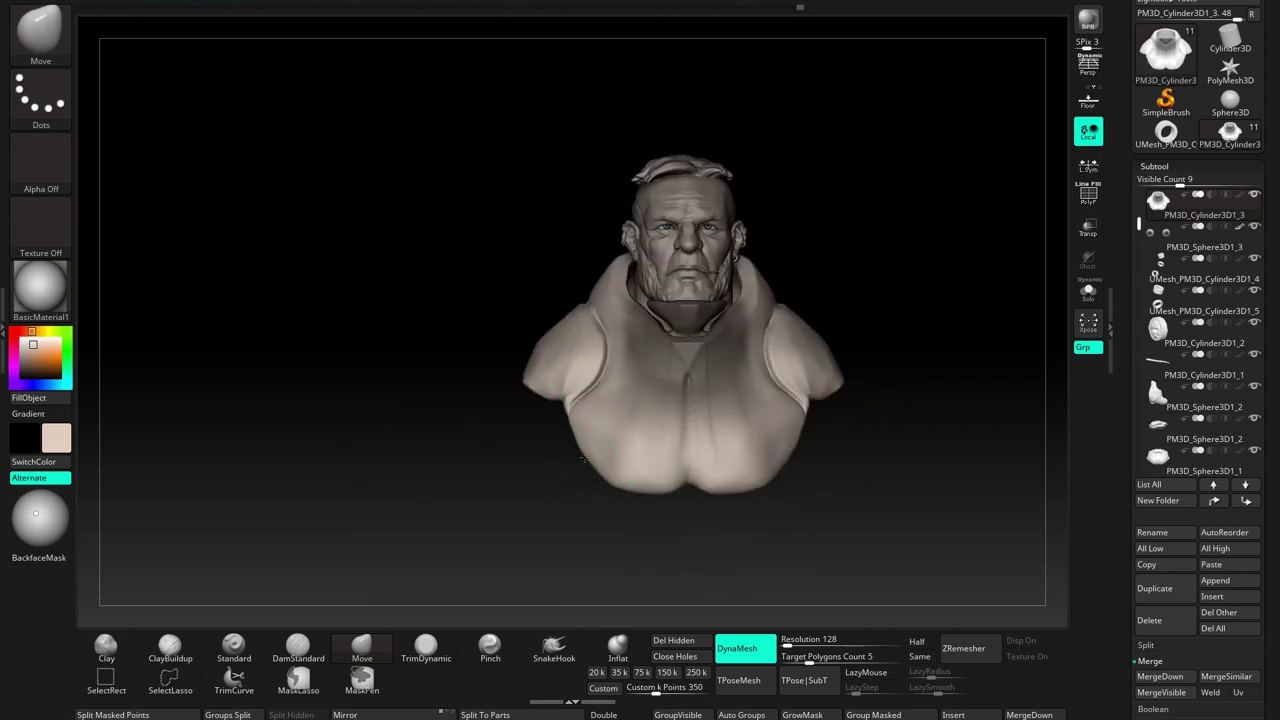
{"action": "mouse_move", "coordinate": [543, 400]}
{"action": "left_mouse_down"}
{"action": "mouse_move", "coordinate": [563, 443]}
{"action": "mouse_move", "coordinate": [643, 483]}
{"action": "mouse_move", "coordinate": [590, 397]}
{"action": "left_mouse_up"}
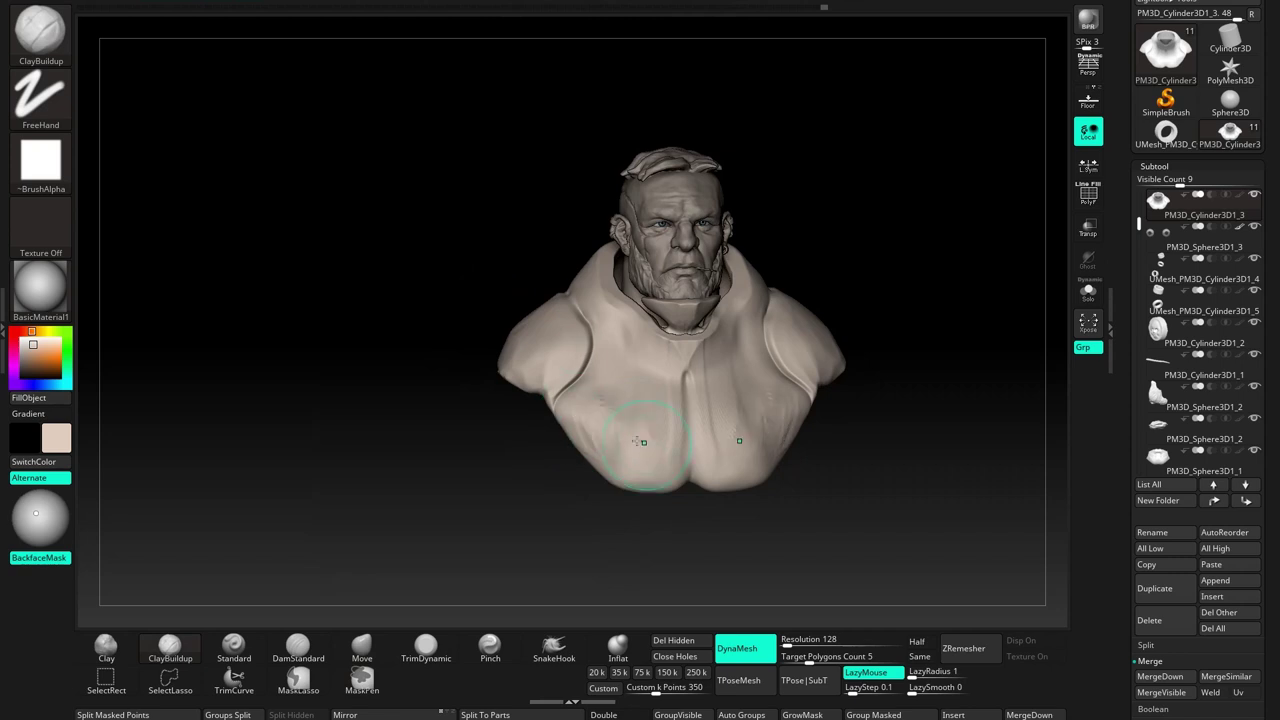
{"action": "mouse_move", "coordinate": [670, 393]}
{"action": "left_mouse_down"}
{"action": "mouse_move", "coordinate": [730, 405]}
{"action": "mouse_move", "coordinate": [737, 429]}
{"action": "mouse_move", "coordinate": [716, 410]}
{"action": "mouse_move", "coordinate": [748, 423]}
{"action": "mouse_move", "coordinate": [612, 390]}
{"action": "left_mouse_up"}
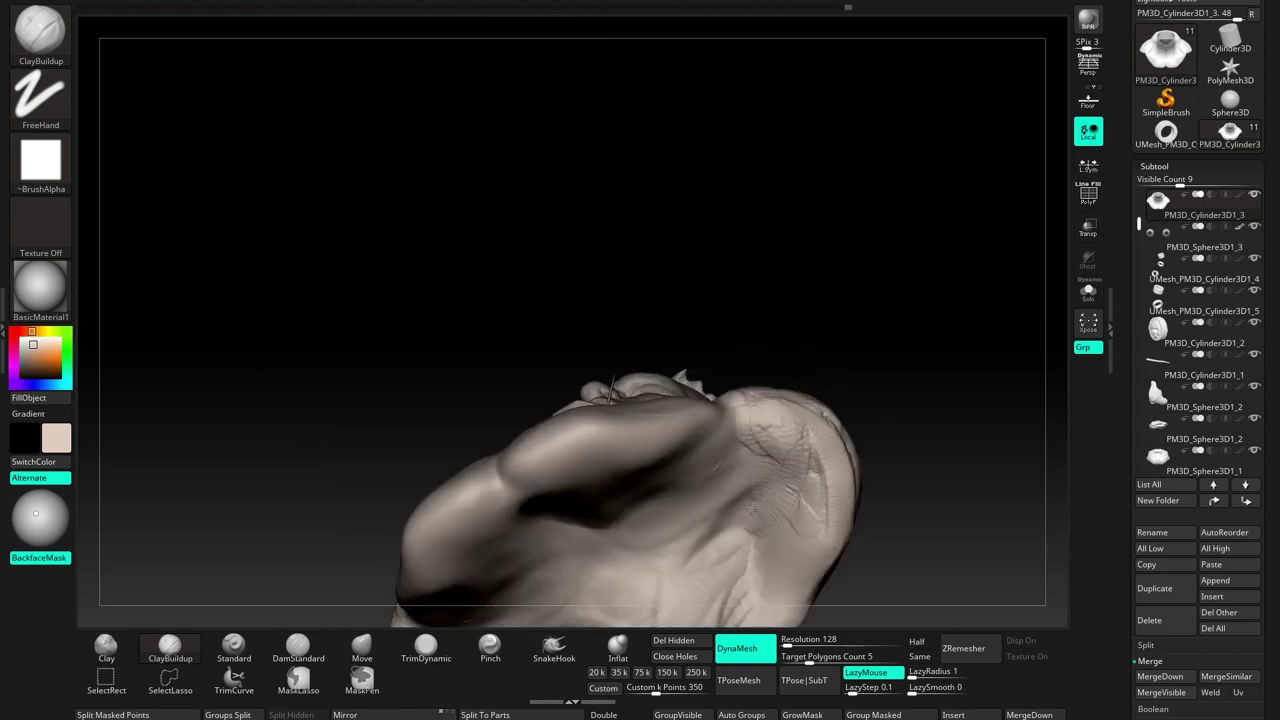
Smooth the chest surface into rounded pectoral forms
{"action": "key", "text": "space"}
{"action": "mouse_move", "coordinate": [780, 475]}
{"action": "left_mouse_down"}
{"action": "mouse_move", "coordinate": [515, 397]}
{"action": "mouse_move", "coordinate": [600, 430]}
{"action": "left_mouse_up"}
{"action": "mouse_move", "coordinate": [650, 470]}
{"action": "left_mouse_down", "text": "shift"}
{"action": "mouse_move", "coordinate": [720, 400]}
{"action": "mouse_move", "coordinate": [700, 425]}
{"action": "mouse_move", "coordinate": [740, 460]}
{"action": "mouse_move", "coordinate": [780, 451]}
{"action": "mouse_move", "coordinate": [586, 414]}
{"action": "mouse_move", "coordinate": [692, 398]}
{"action": "mouse_move", "coordinate": [609, 400]}
{"action": "mouse_move", "coordinate": [640, 458]}
{"action": "mouse_move", "coordinate": [610, 400]}
{"action": "mouse_move", "coordinate": [652, 422]}
{"action": "mouse_move", "coordinate": [648, 330]}
{"action": "mouse_move", "coordinate": [669, 243]}
{"action": "mouse_move", "coordinate": [771, 251]}
{"action": "mouse_move", "coordinate": [663, 429]}
{"action": "mouse_move", "coordinate": [689, 327]}
{"action": "left_mouse_up", "text": "shift"}
{"action": "key", "text": "shift"}
{"action": "key", "text": "space"}
{"action": "key", "text": "b"}
{"action": "key", "text": "m"}
{"action": "key", "text": "v"}
{"action": "key", "text": "space"}
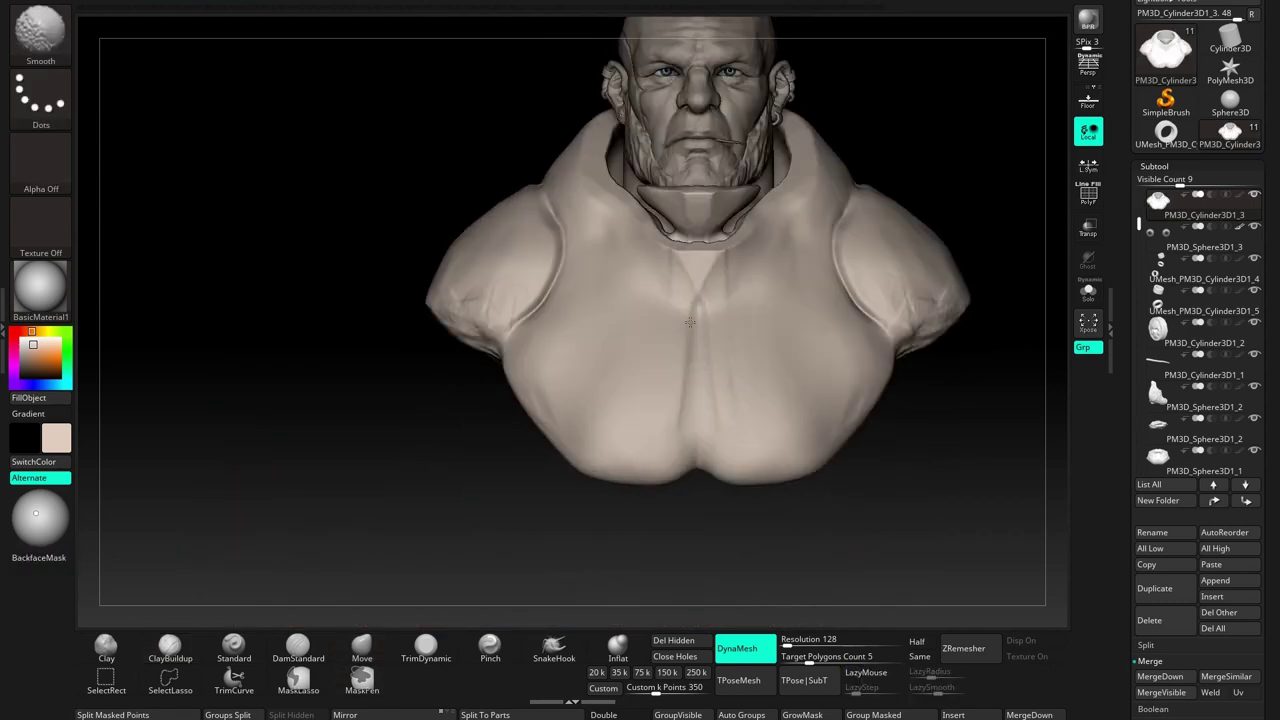
Bring the bust to a near front view and select the Pinch brush
{"action": "key", "text": "space"}
{"action": "key", "text": "shift"}
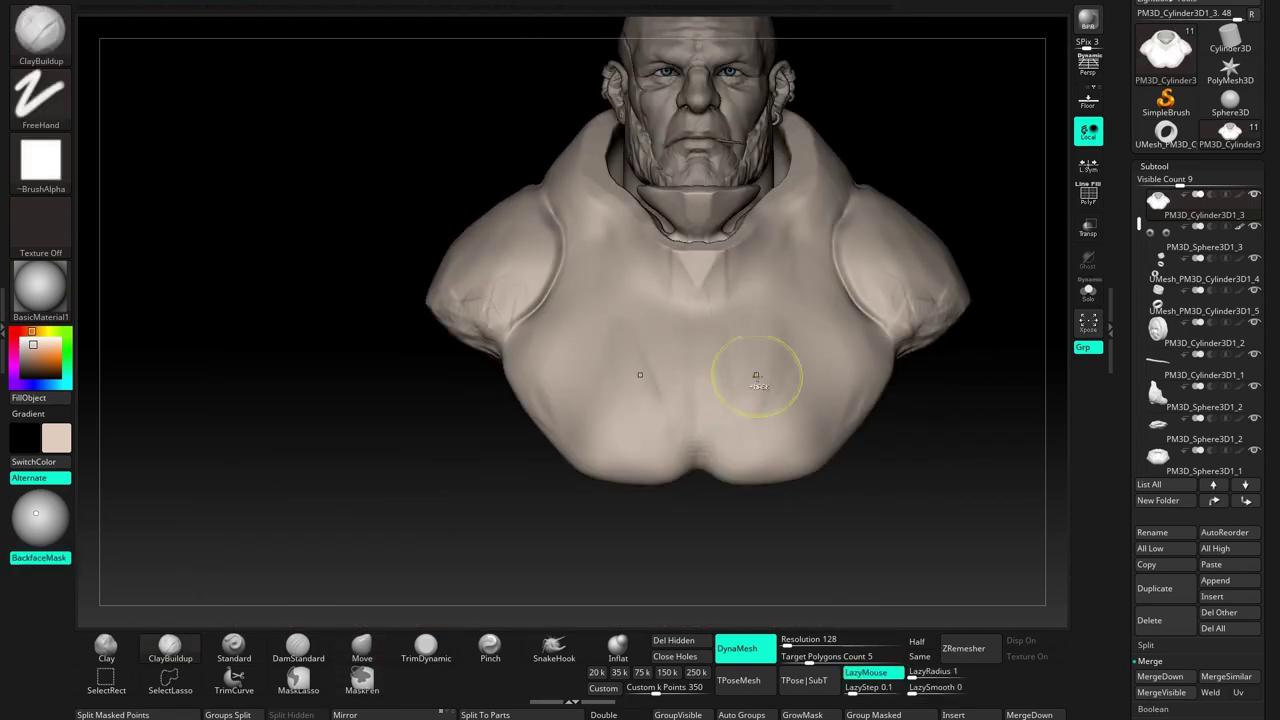
{"action": "mouse_move", "coordinate": [742, 418]}
{"action": "left_mouse_down"}
{"action": "mouse_move", "coordinate": [826, 334]}
{"action": "mouse_move", "coordinate": [692, 395]}
{"action": "mouse_move", "coordinate": [760, 380]}
{"action": "left_mouse_up"}
{"action": "left_click", "coordinate": [490, 645]}
{"action": "left_click_drag", "start_coordinate": [620, 420], "coordinate": [640, 300], "text": "alt"}
{"action": "key", "text": "space"}
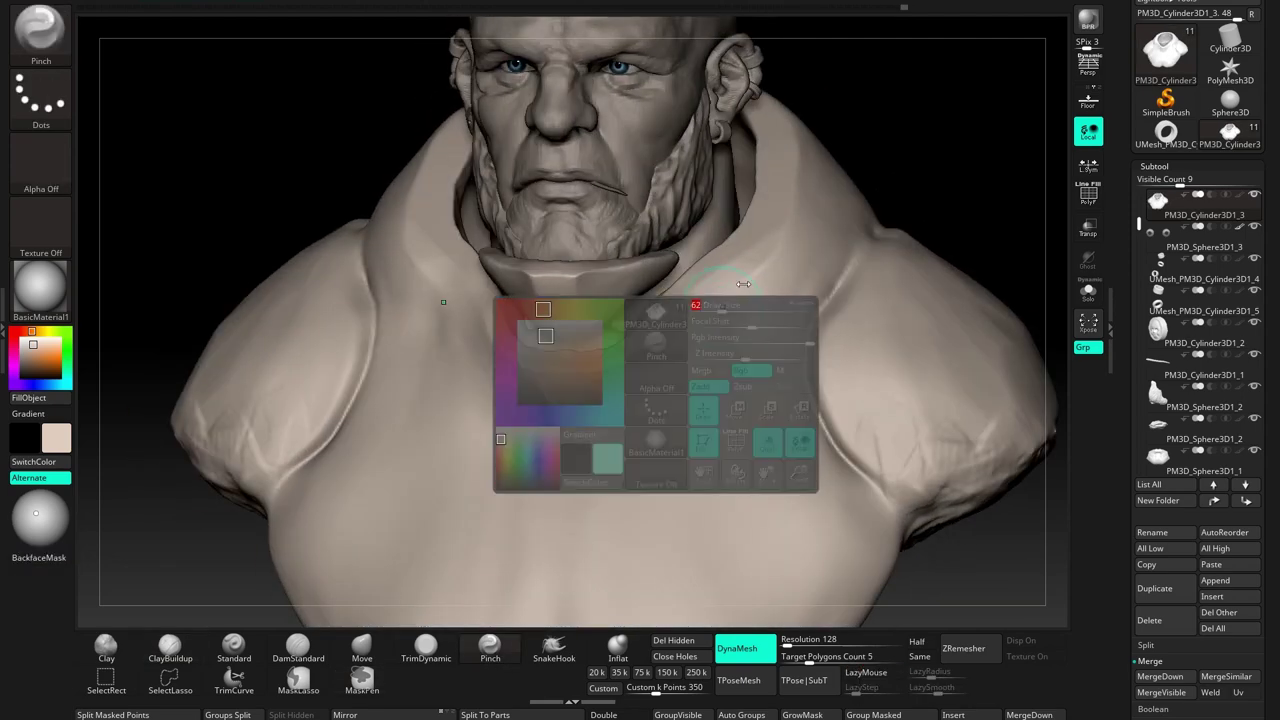
{"action": "key", "text": "shift"}
{"action": "left_click_drag", "start_coordinate": [726, 325], "coordinate": [692, 385]}
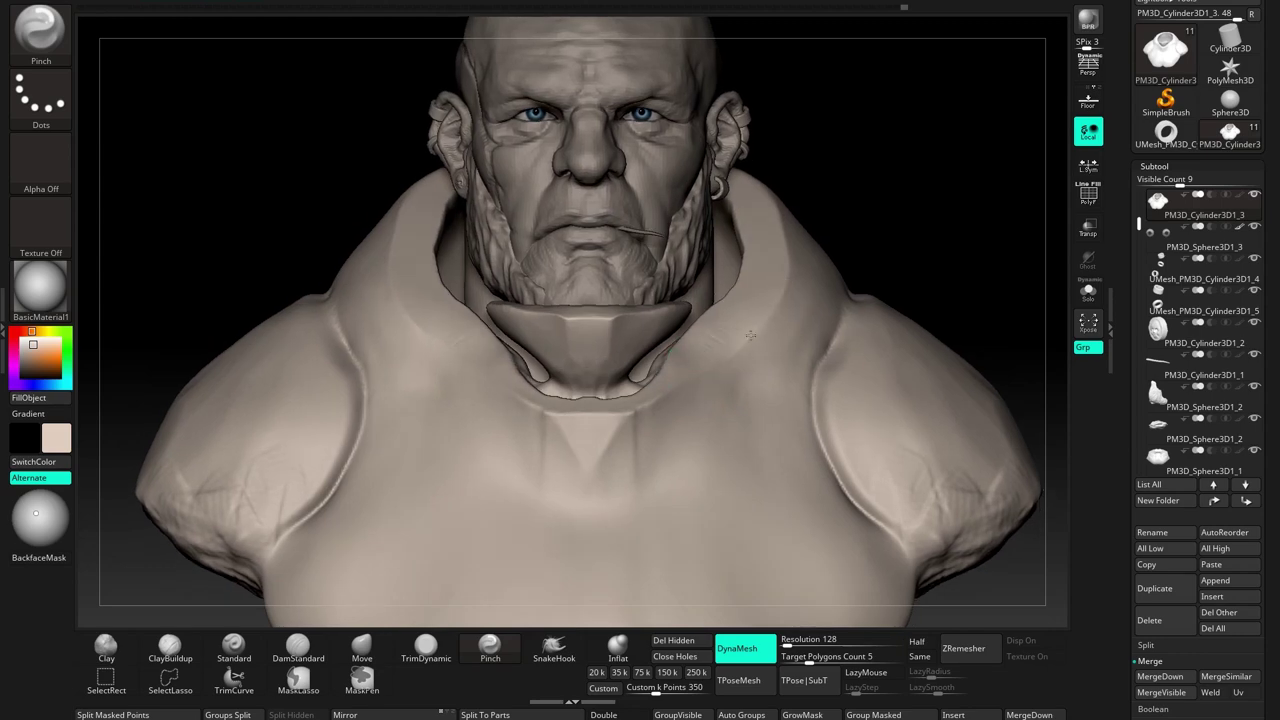
{"action": "mouse_move", "coordinate": [683, 335]}
{"action": "left_mouse_down"}
{"action": "mouse_move", "coordinate": [672, 362]}
{"action": "mouse_move", "coordinate": [690, 380]}
{"action": "mouse_move", "coordinate": [741, 350]}
{"action": "mouse_move", "coordinate": [737, 377]}
{"action": "mouse_move", "coordinate": [686, 400]}
{"action": "left_mouse_up"}
With Move, push the chest below the collar into a deeper V dip
{"action": "key", "text": "b"}
{"action": "key", "text": "m"}
{"action": "key", "text": "v"}
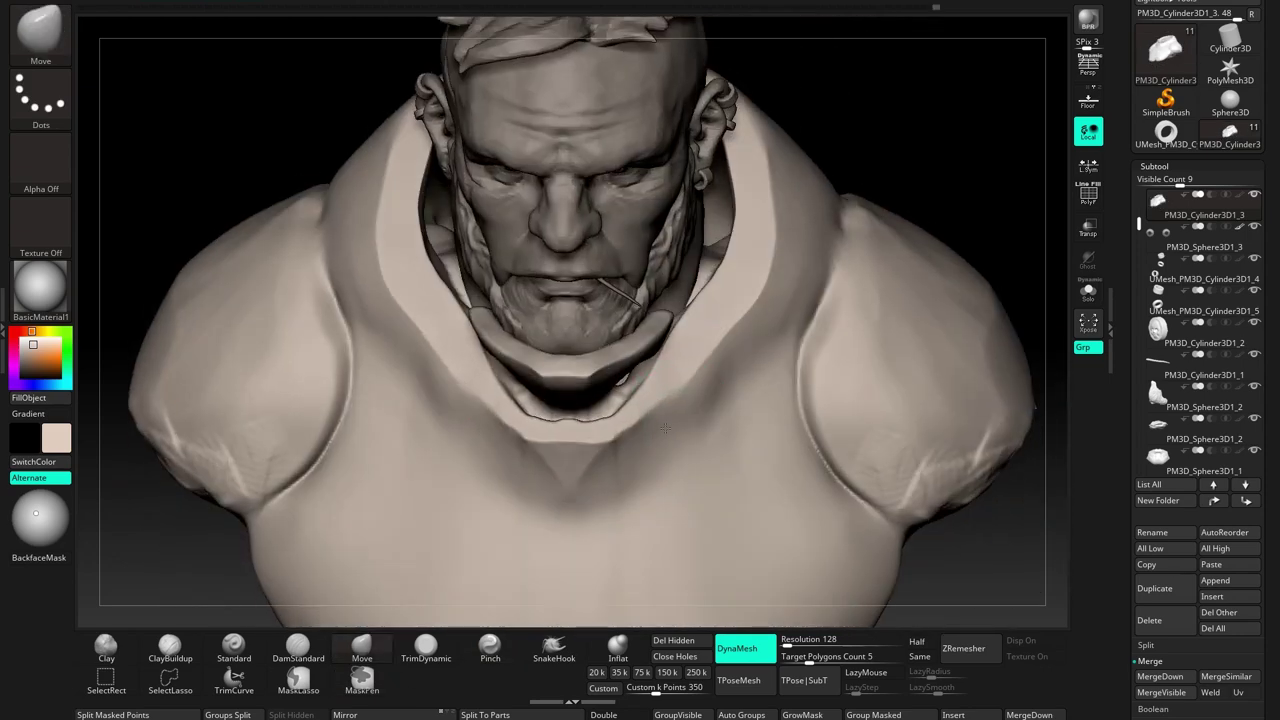
{"action": "left_click_drag", "start_coordinate": [631, 476], "coordinate": [526, 456]}
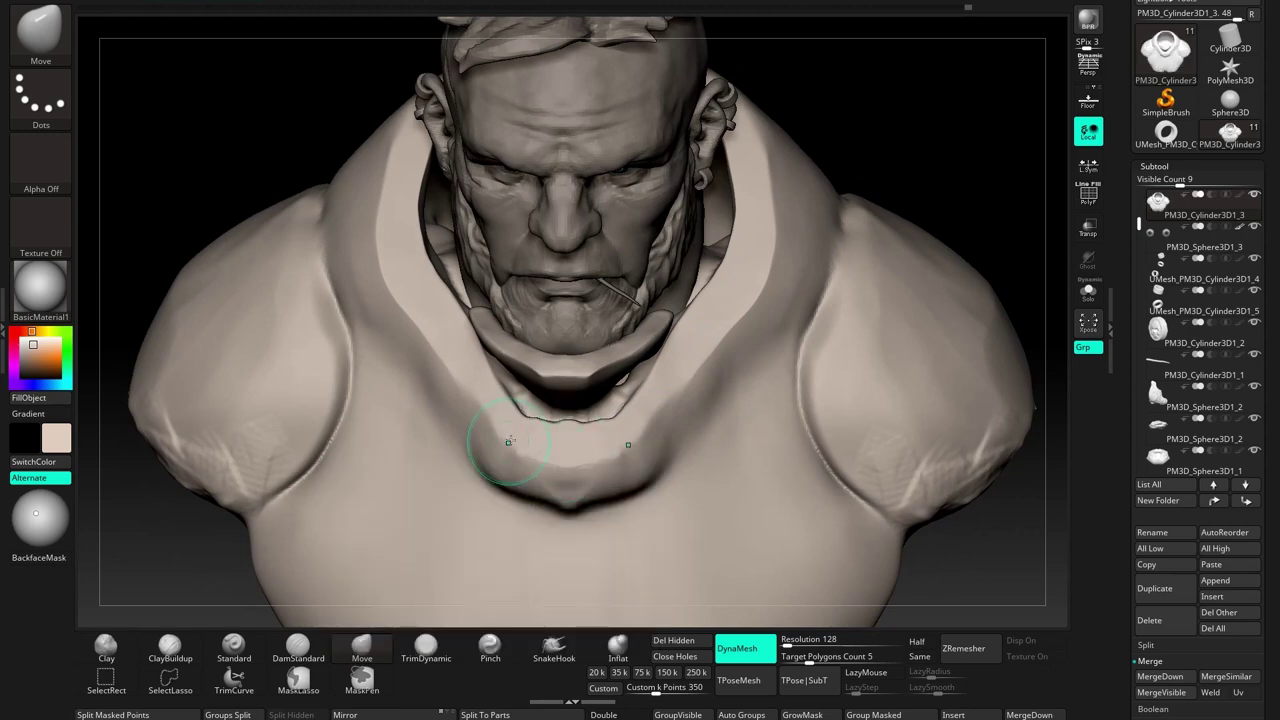
With Pinch active, frame the chest in a close straight-on front view
{"action": "key", "text": "b"}
{"action": "key", "text": "p"}
{"action": "key", "text": "i"}
{"action": "mouse_move", "coordinate": [481, 426]}
{"action": "left_mouse_down"}
{"action": "mouse_move", "coordinate": [543, 500]}
{"action": "mouse_move", "coordinate": [527, 400]}
{"action": "left_mouse_up"}
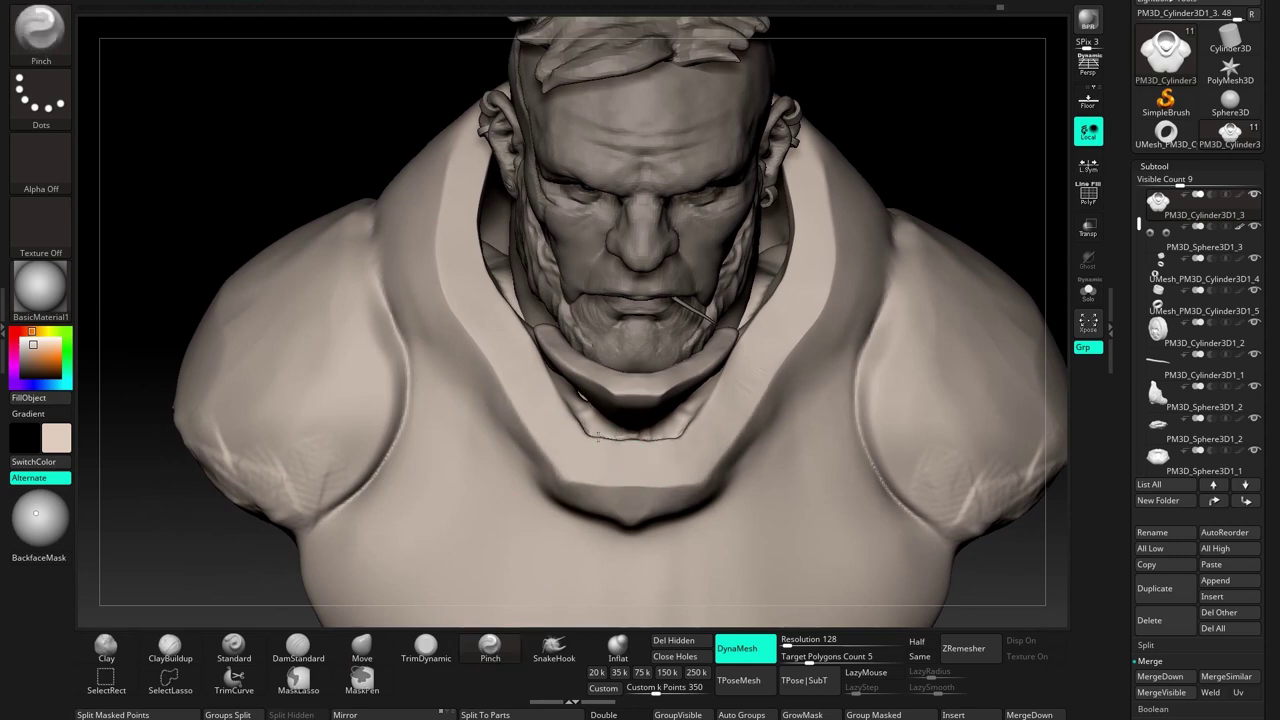
{"action": "left_click_drag", "start_coordinate": [626, 438], "coordinate": [819, 416]}
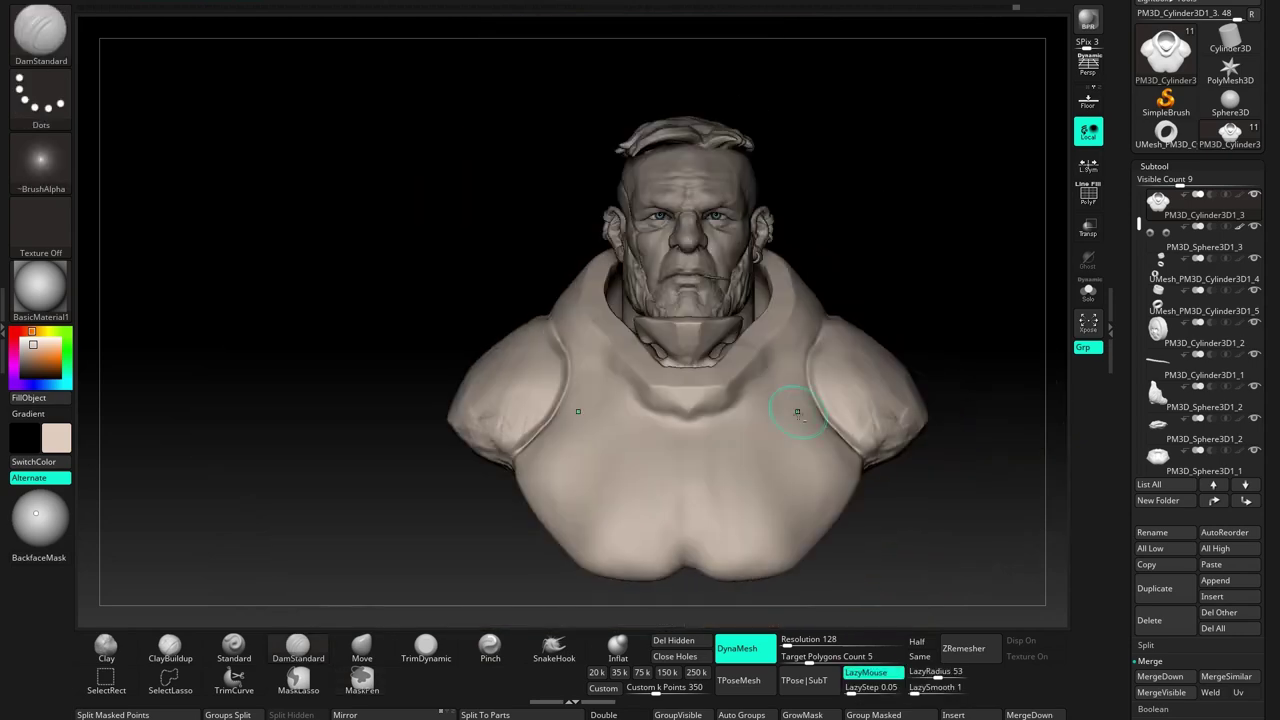
{"action": "right_click_drag", "start_coordinate": [828, 408], "coordinate": [822, 320], "text": "ctrl"}
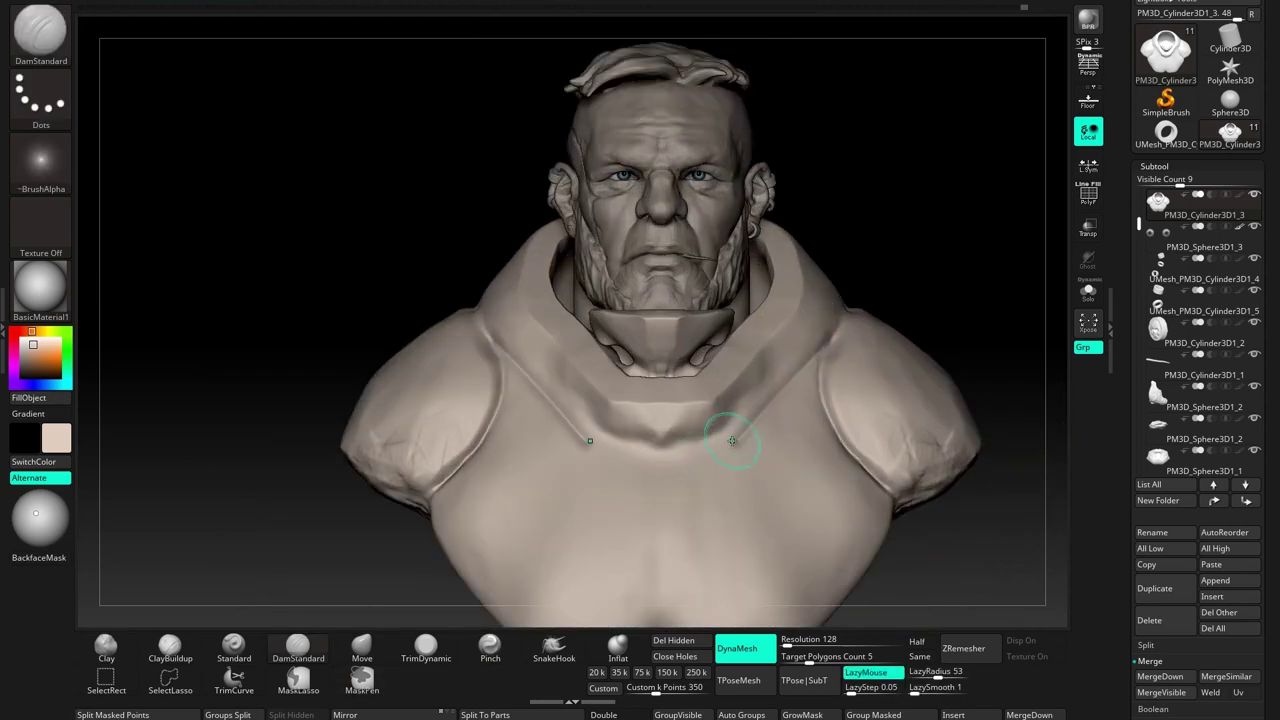
{"action": "right_click_drag", "start_coordinate": [647, 413], "coordinate": [667, 288], "text": "alt"}
{"action": "left_click_drag", "start_coordinate": [670, 477], "coordinate": [669, 285]}
{"action": "right_click_drag", "start_coordinate": [668, 456], "coordinate": [660, 300]}
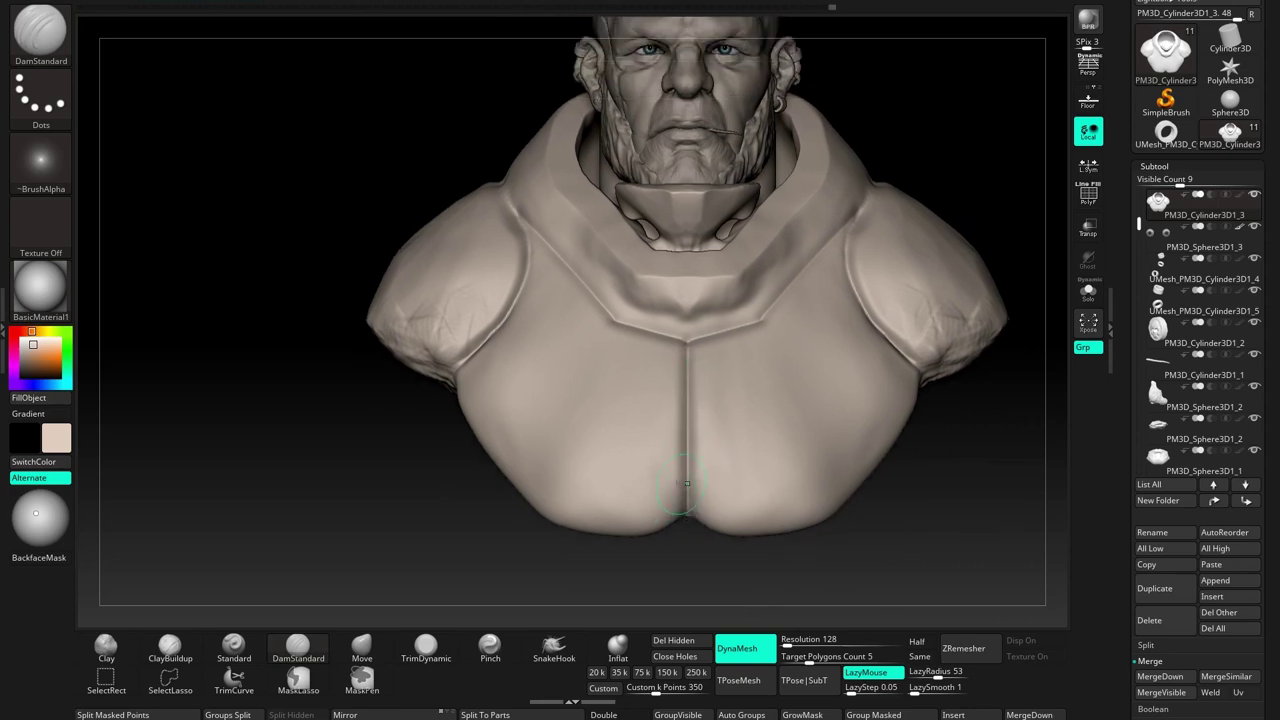
Flatten the lower right chest into hard planes with TrimDynamic
{"action": "left_click", "coordinate": [426, 650]}
{"action": "right_click_drag", "start_coordinate": [820, 435], "coordinate": [907, 380]}
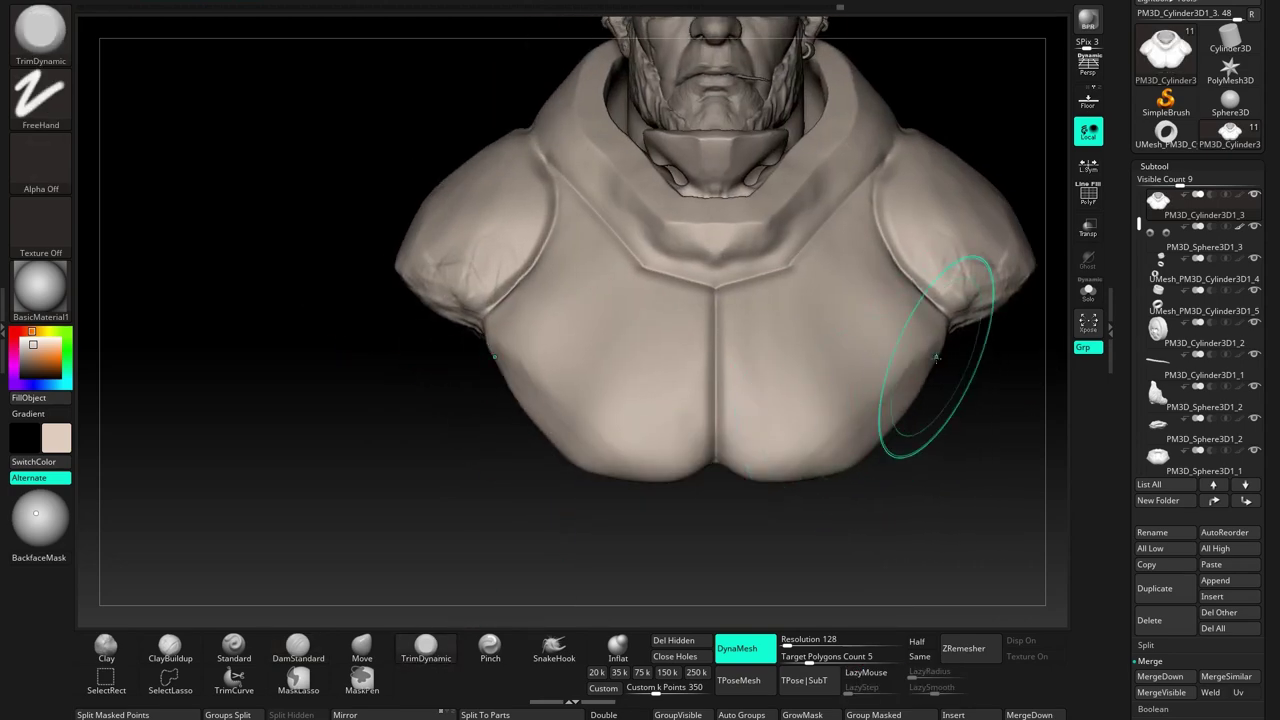
{"action": "right_click_drag", "start_coordinate": [857, 457], "coordinate": [808, 412]}
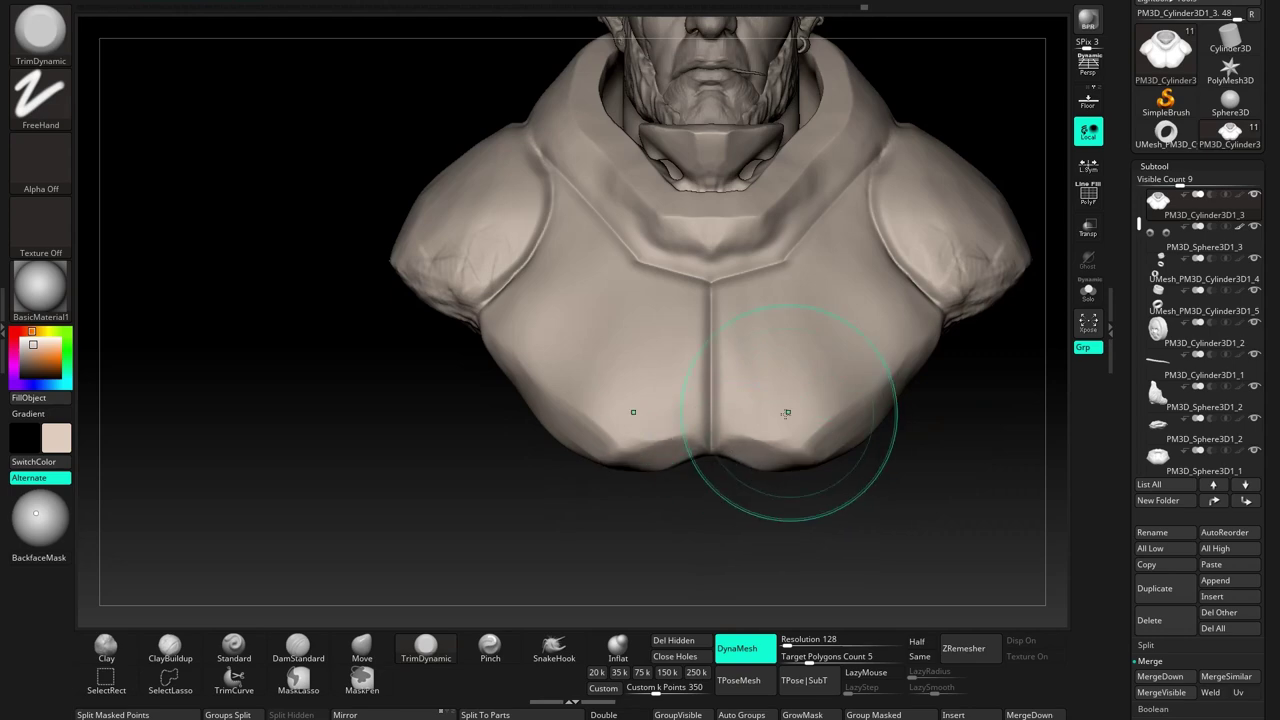
{"action": "left_click_drag", "start_coordinate": [845, 328], "coordinate": [782, 359]}
{"action": "right_click_drag", "start_coordinate": [893, 339], "coordinate": [820, 466]}
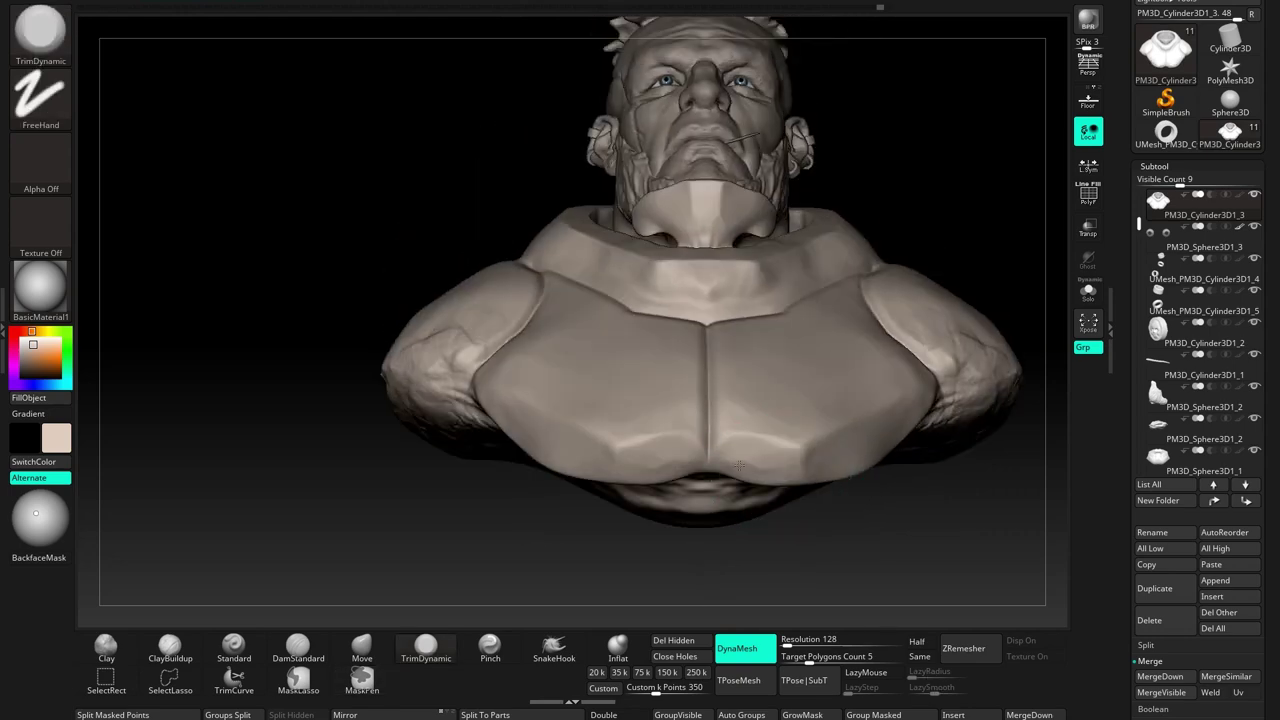
{"action": "right_click_drag", "start_coordinate": [738, 465], "coordinate": [820, 480]}
With Move active, review the chest and head from side, three-quarter and front views
{"action": "key", "text": "b"}
{"action": "key", "text": "m"}
{"action": "key", "text": "v"}
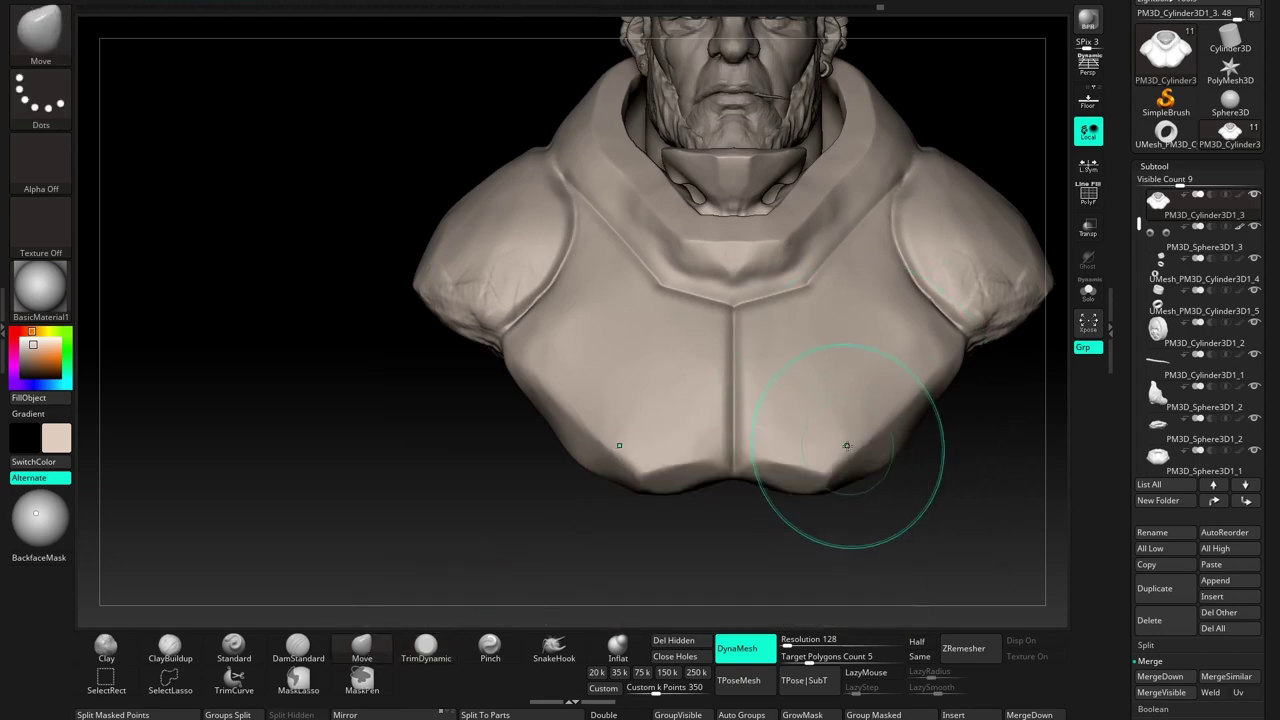
{"action": "right_click_drag", "start_coordinate": [899, 420], "coordinate": [896, 455]}
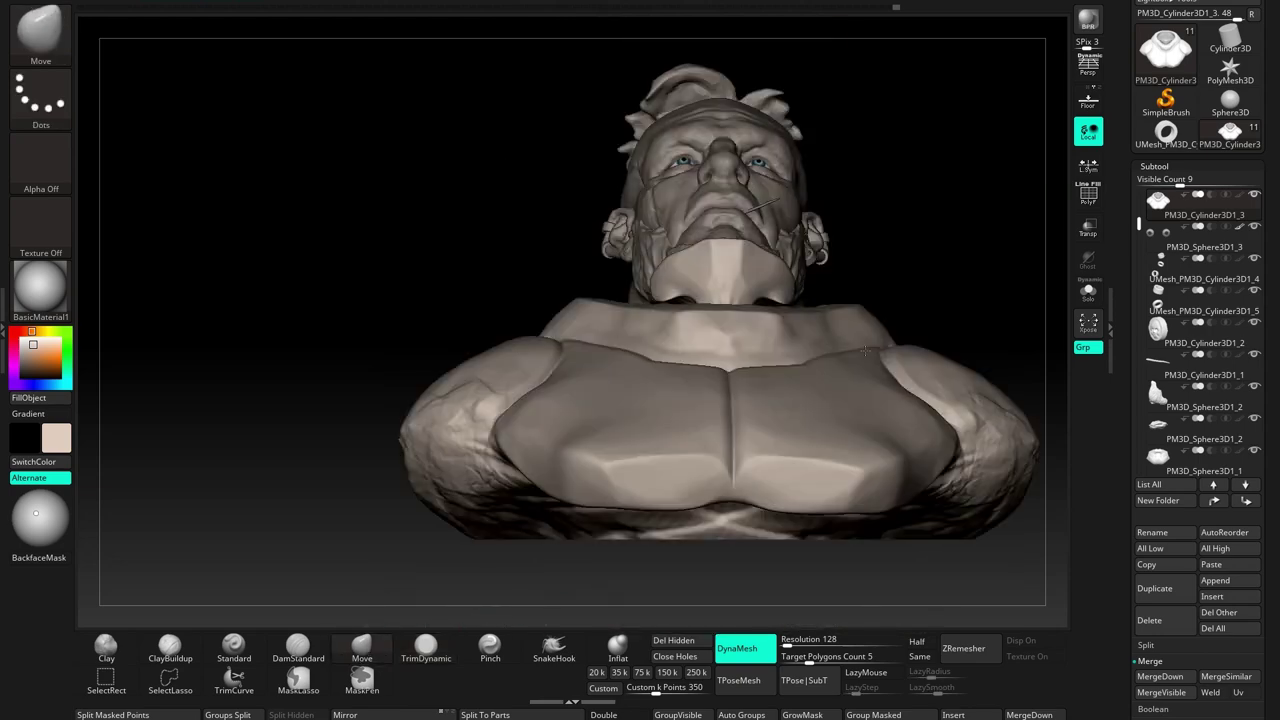
{"action": "key", "text": "space"}
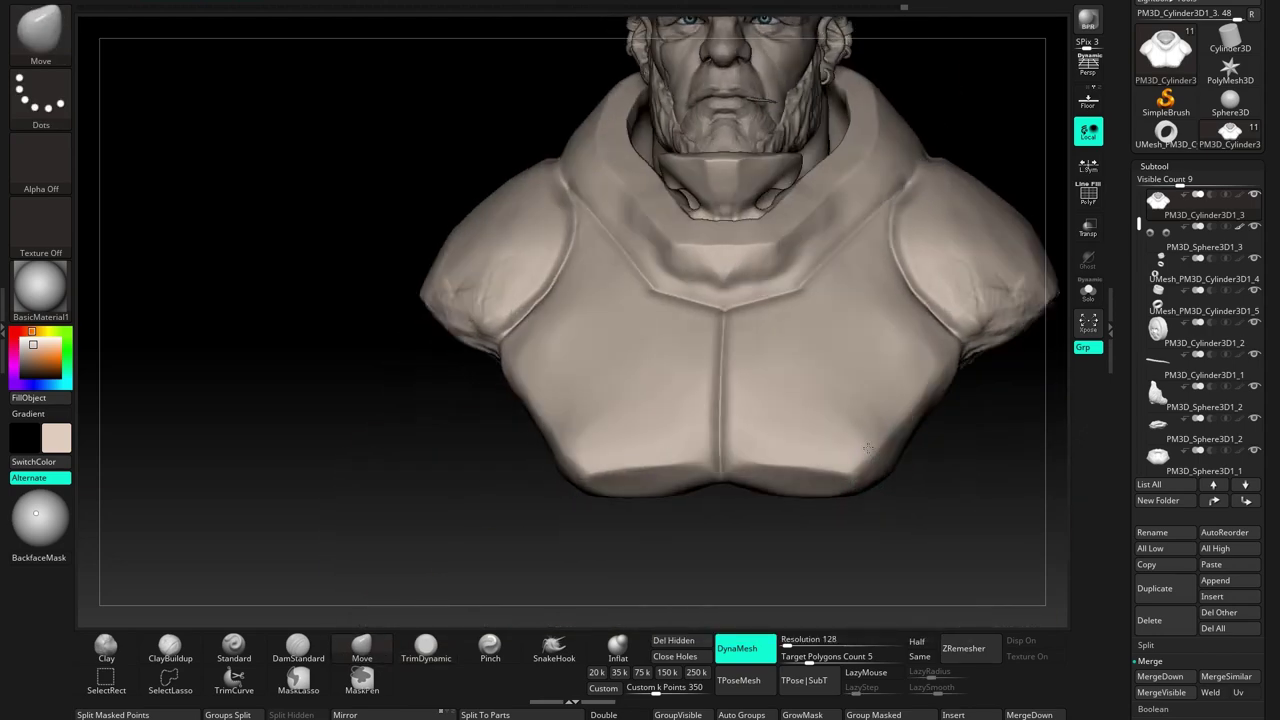
{"action": "right_click_drag", "start_coordinate": [889, 454], "coordinate": [800, 451]}
{"action": "key", "text": "space"}
{"action": "right_click_drag", "start_coordinate": [873, 478], "coordinate": [917, 385]}
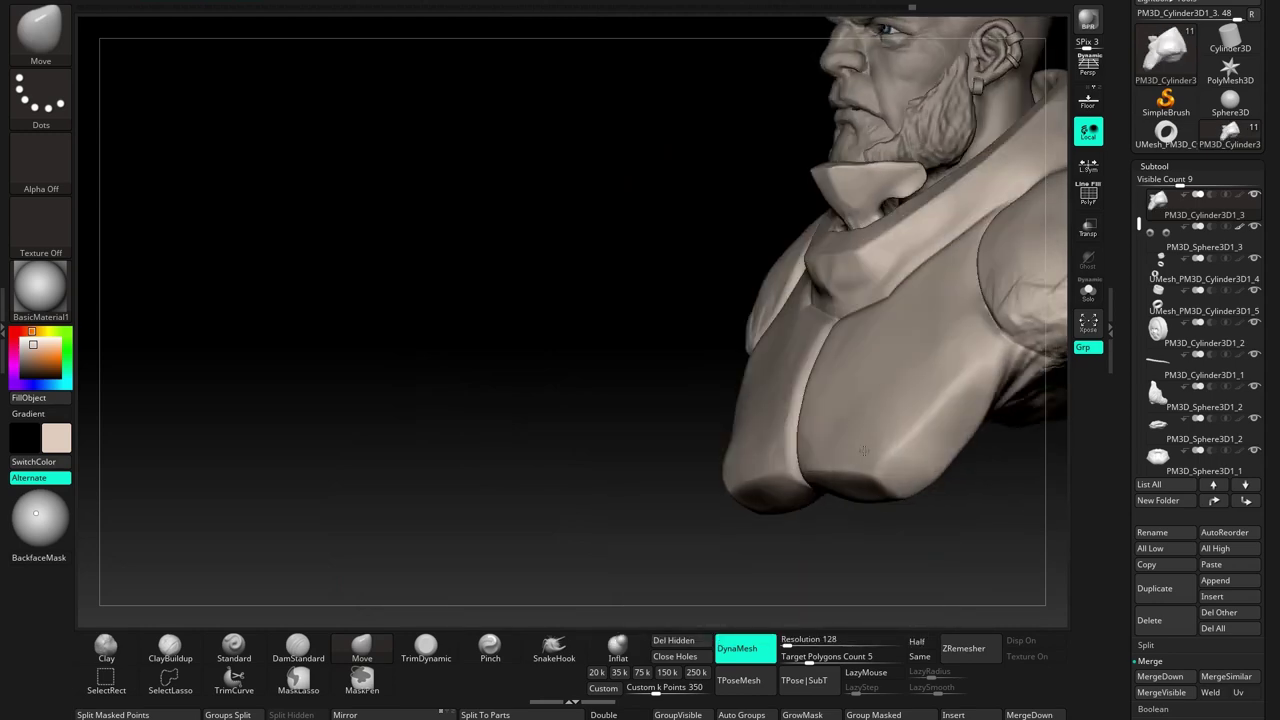
{"action": "mouse_move", "coordinate": [957, 348]}
{"action": "right_mouse_down"}
{"action": "mouse_move", "coordinate": [921, 396]}
{"action": "mouse_move", "coordinate": [852, 433]}
{"action": "right_mouse_up"}
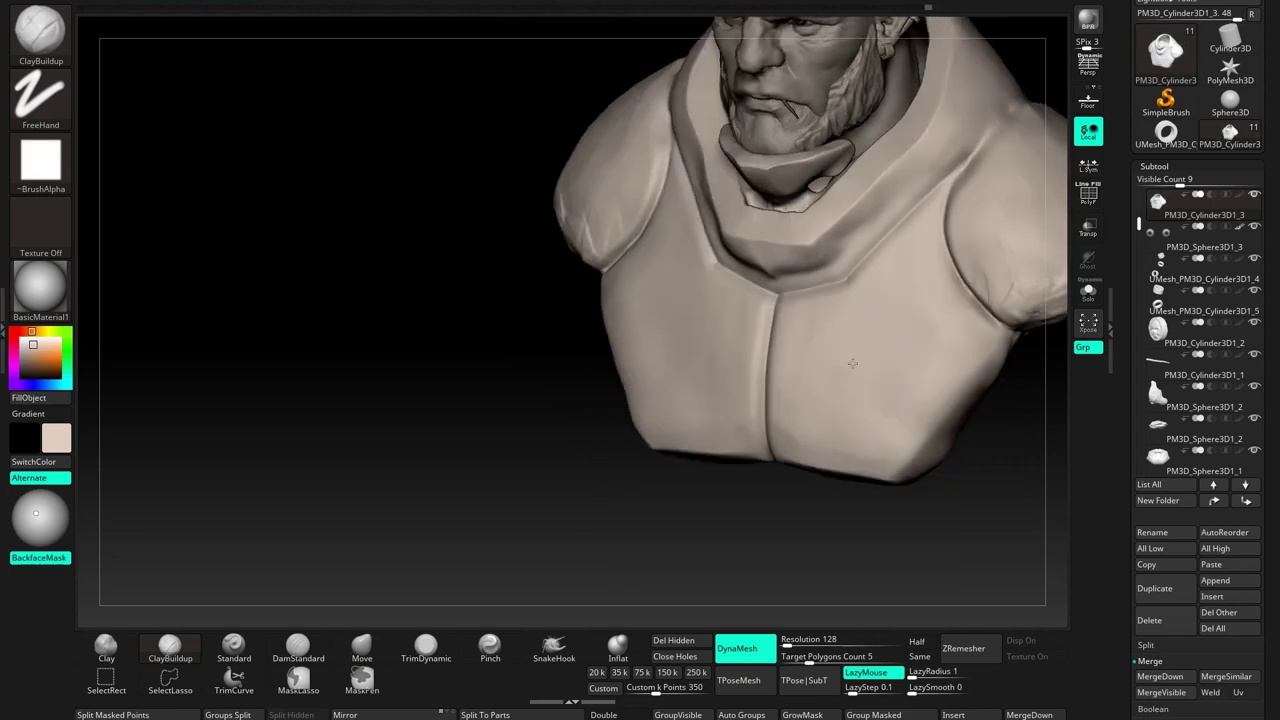
{"action": "right_click_drag", "start_coordinate": [842, 380], "coordinate": [735, 385], "text": "shift"}
{"action": "mouse_move", "coordinate": [835, 352]}
{"action": "right_mouse_down"}
{"action": "mouse_move", "coordinate": [814, 286]}
{"action": "mouse_move", "coordinate": [737, 323]}
{"action": "right_mouse_up"}
Work the right shoulder plate with DamStandard and TrimDynamic, viewed from above the collar
{"action": "key", "text": "b"}
{"action": "key", "text": "d"}
{"action": "key", "text": "s"}
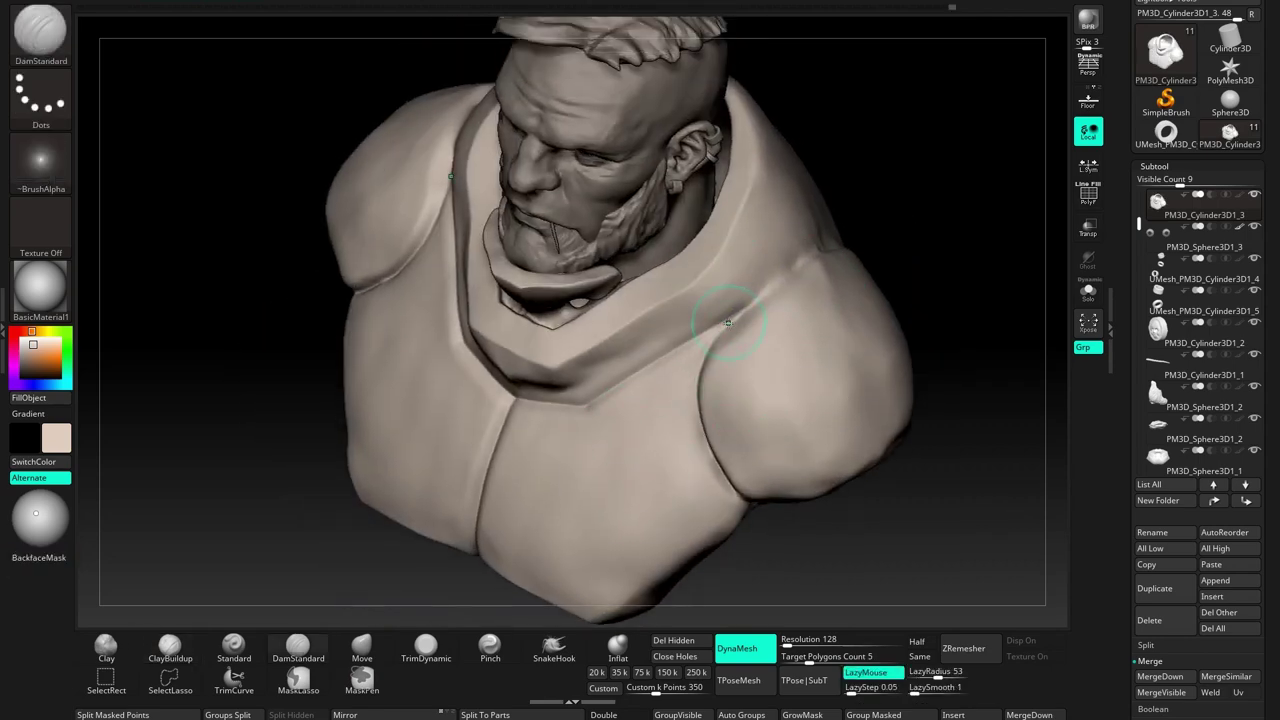
{"action": "mouse_move", "coordinate": [802, 258]}
{"action": "right_mouse_down"}
{"action": "mouse_move", "coordinate": [706, 355]}
{"action": "mouse_move", "coordinate": [651, 313]}
{"action": "right_mouse_up"}
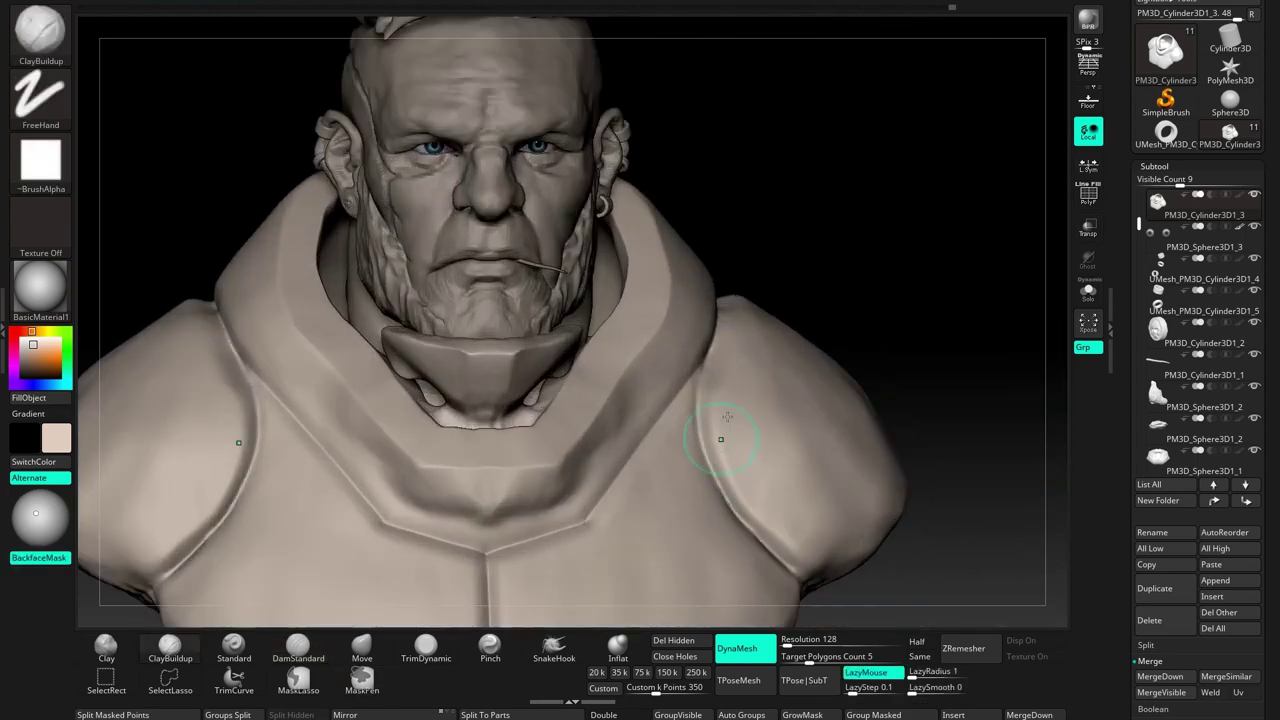
{"action": "right_click_drag", "start_coordinate": [719, 445], "coordinate": [782, 468]}
{"action": "key", "text": "b"}
{"action": "key", "text": "t"}
{"action": "key", "text": "d"}
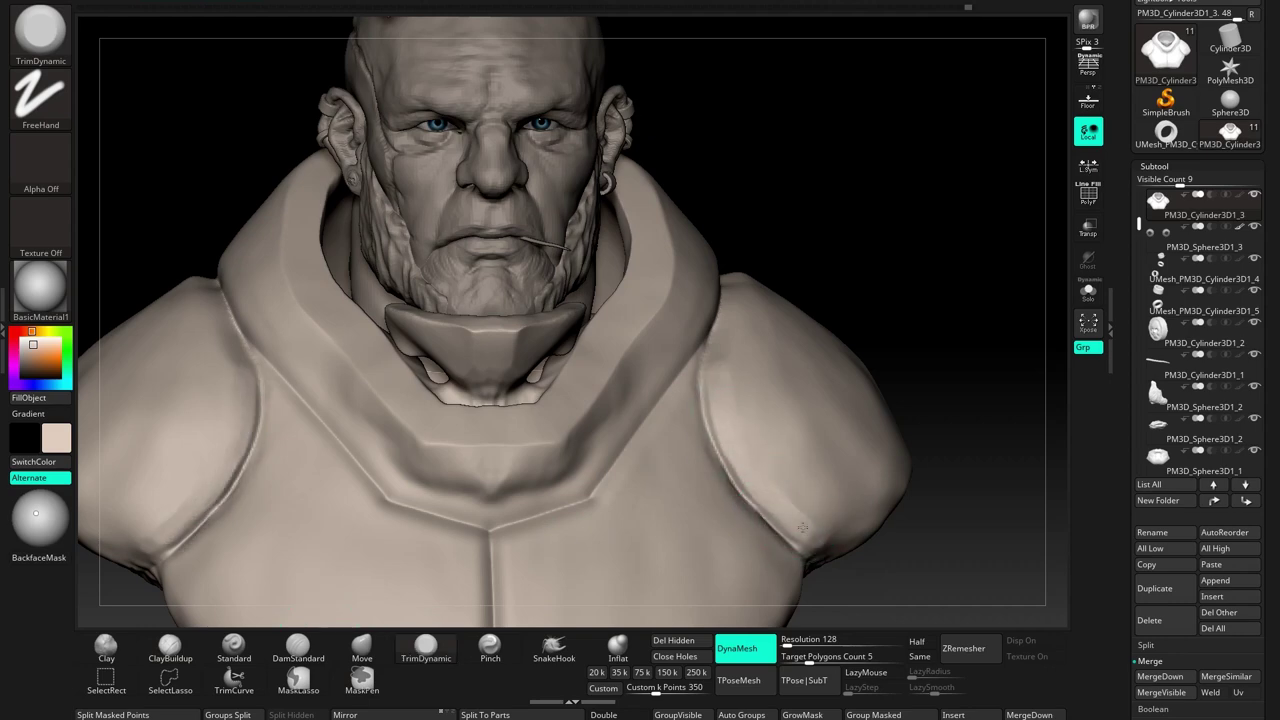
{"action": "right_click_drag", "start_coordinate": [735, 353], "coordinate": [887, 439]}
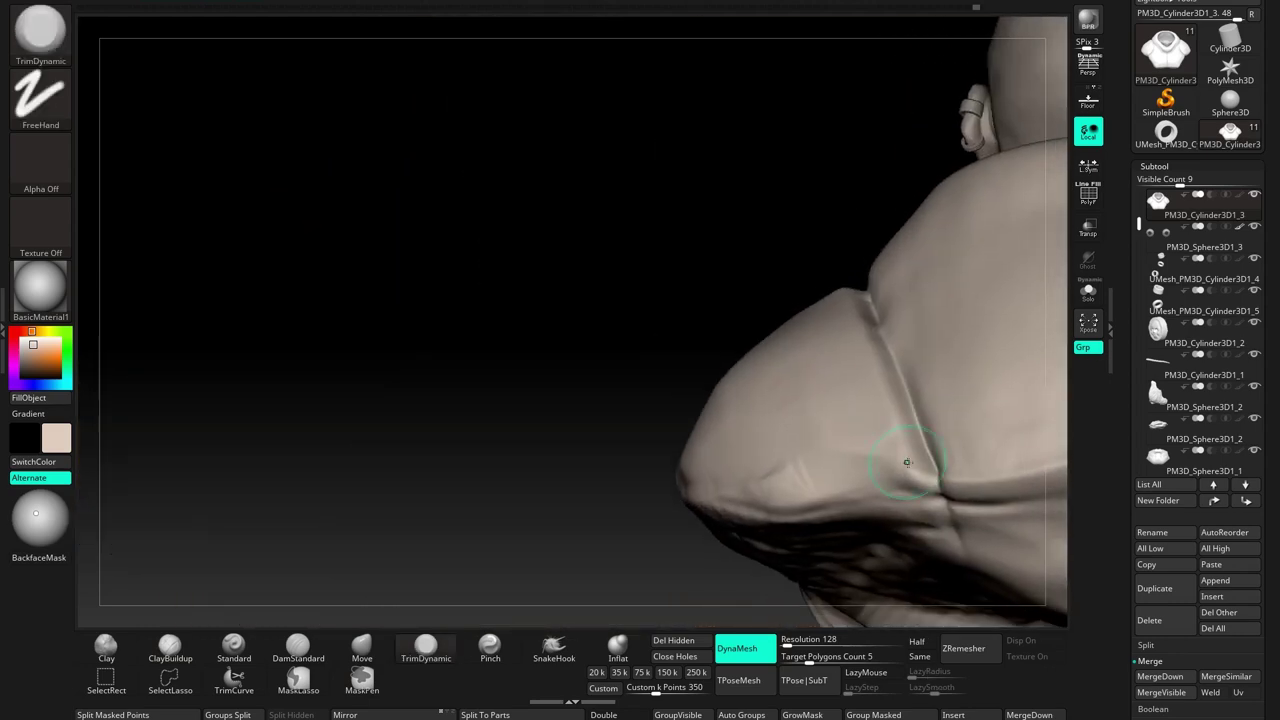
{"action": "right_click_drag", "start_coordinate": [840, 275], "coordinate": [840, 227]}
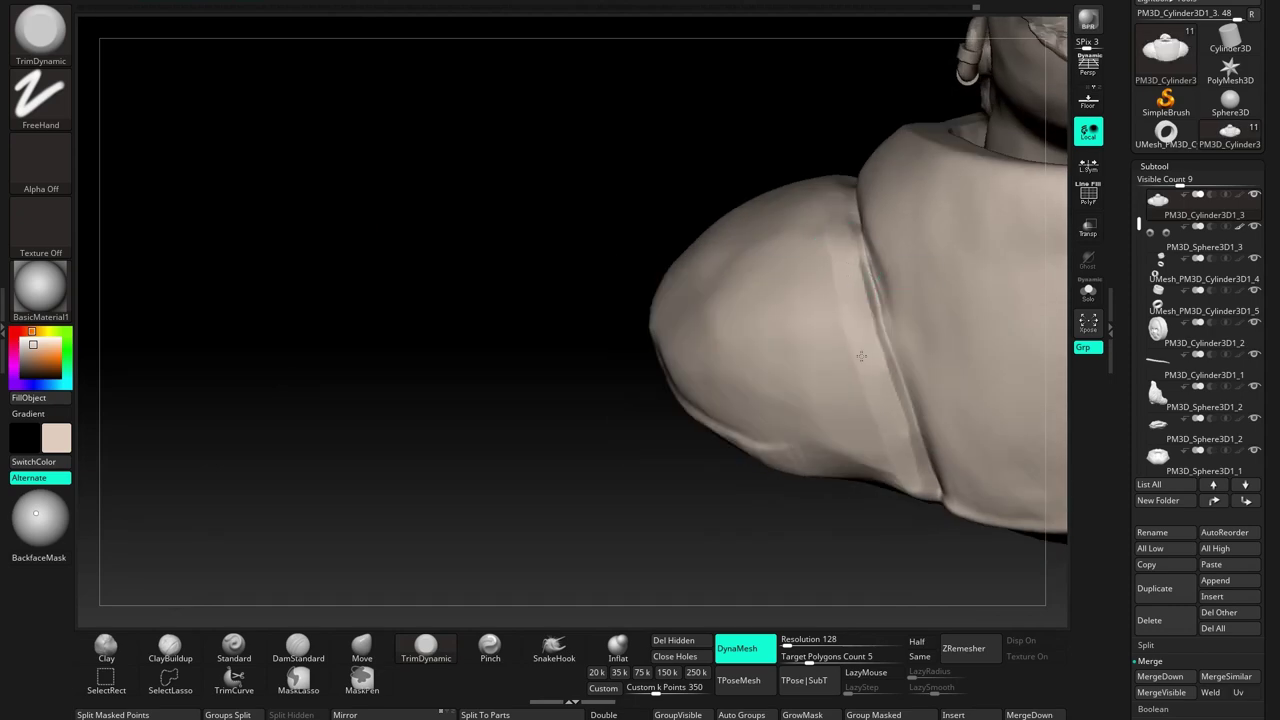
{"action": "mouse_move", "coordinate": [861, 356]}
{"action": "right_mouse_down"}
{"action": "mouse_move", "coordinate": [722, 354]}
{"action": "mouse_move", "coordinate": [369, 627]}
{"action": "right_mouse_up"}
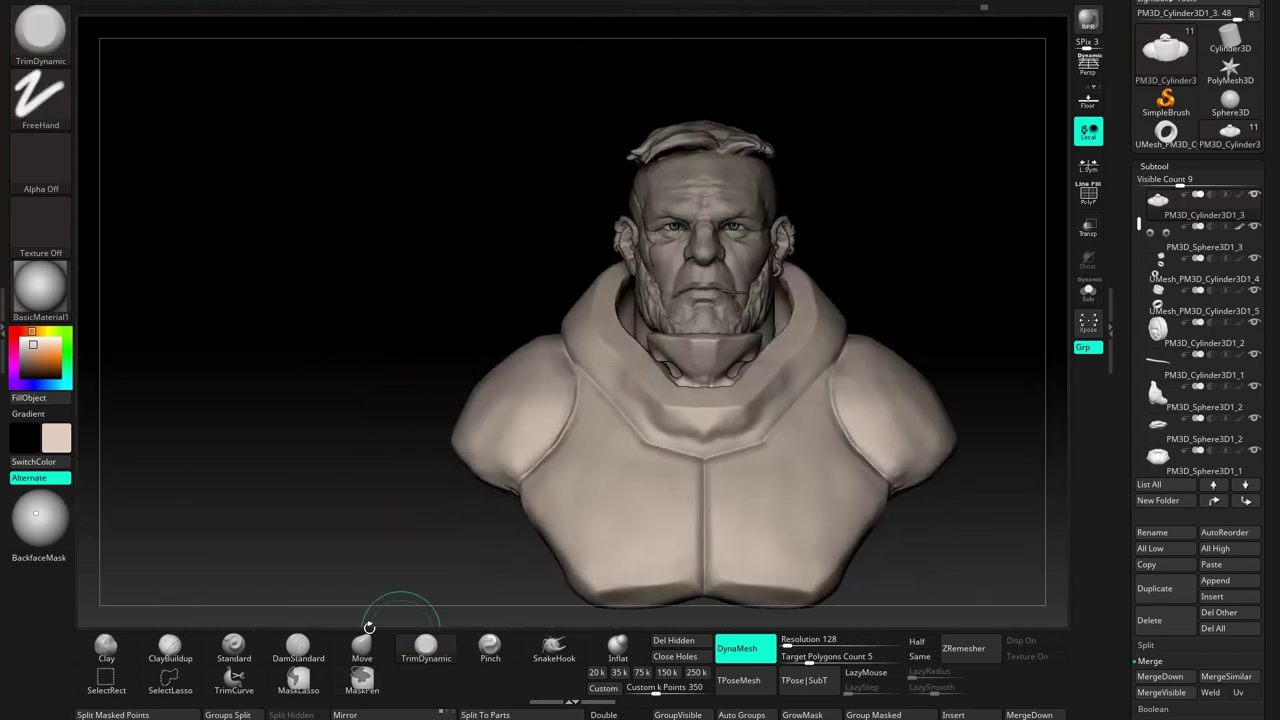
Zoom in on the face and chest, alternating Move and TrimDynamic
{"action": "left_click", "coordinate": [362, 645]}
{"action": "right_click_drag", "start_coordinate": [500, 560], "coordinate": [765, 308], "text": "ctrl"}
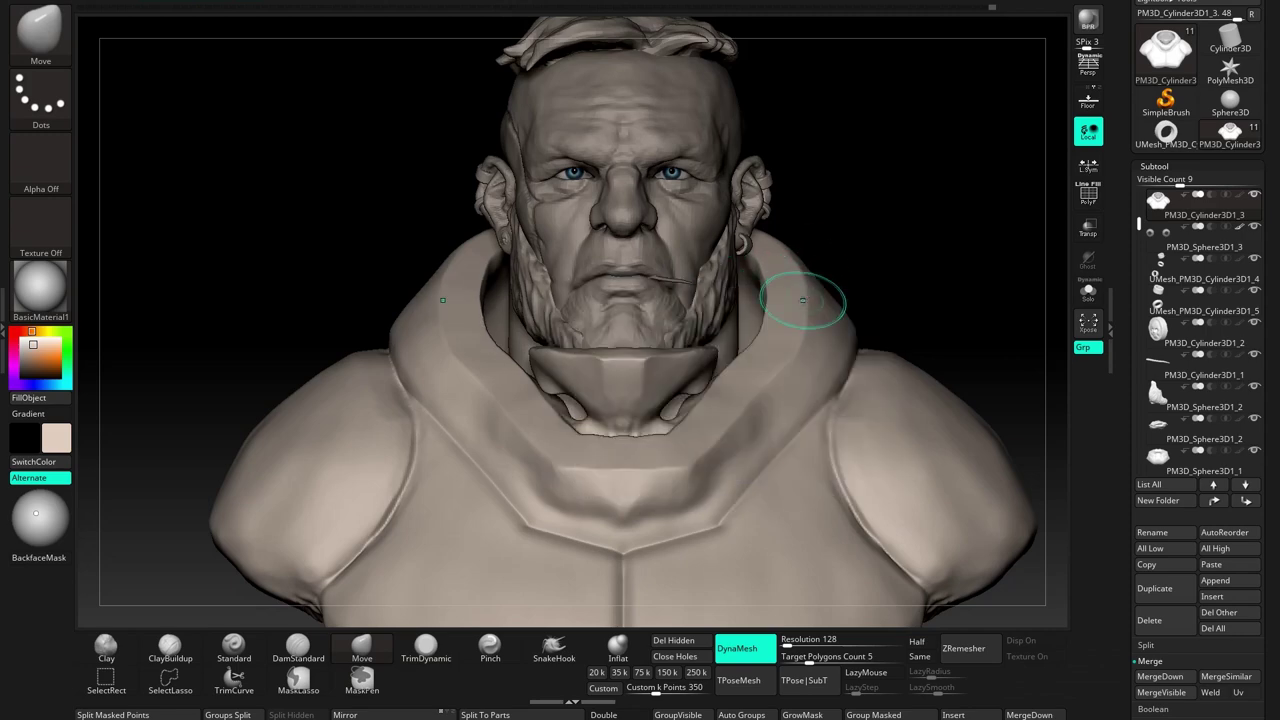
{"action": "mouse_move", "coordinate": [795, 277]}
{"action": "right_mouse_down"}
{"action": "mouse_move", "coordinate": [743, 379]}
{"action": "mouse_move", "coordinate": [653, 433]}
{"action": "mouse_move", "coordinate": [615, 437]}
{"action": "right_mouse_up"}
{"action": "key", "text": "b"}
{"action": "key", "text": "t"}
{"action": "key", "text": "d"}
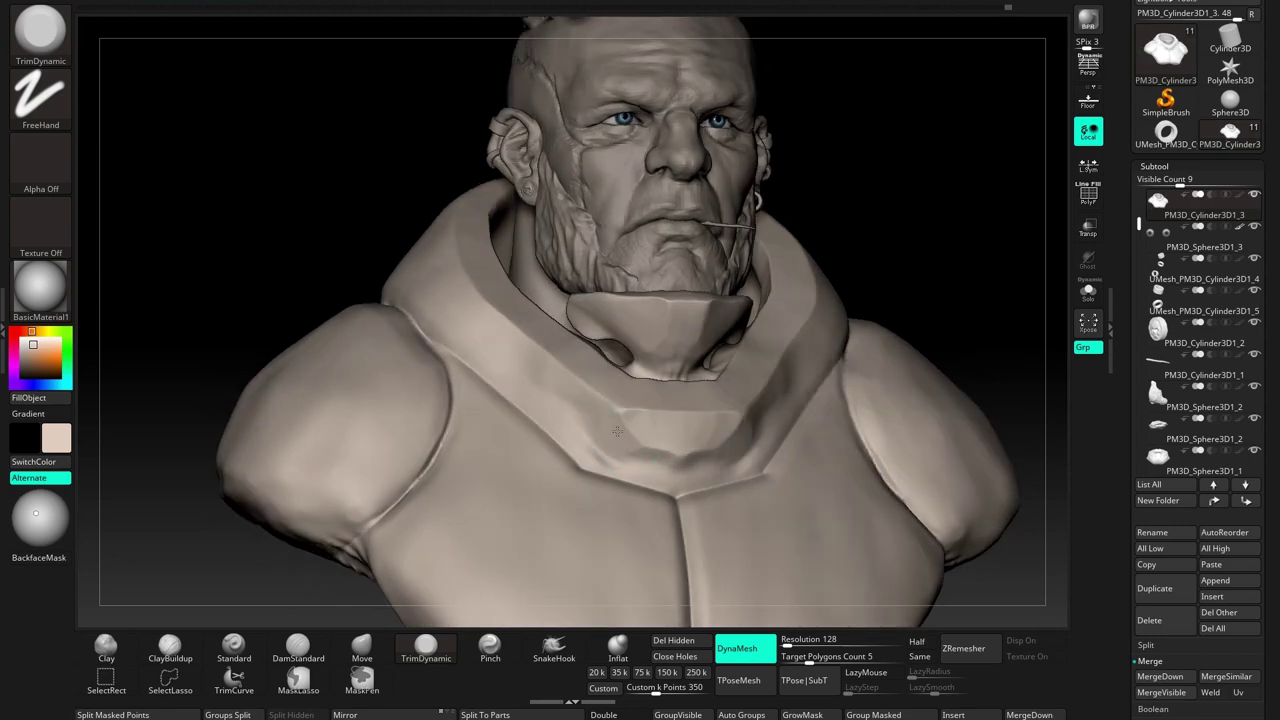
Crease the chest plate seams with DamStandard, checking the edge from several angles
{"action": "key", "text": "b"}
{"action": "key", "text": "d"}
{"action": "key", "text": "s"}
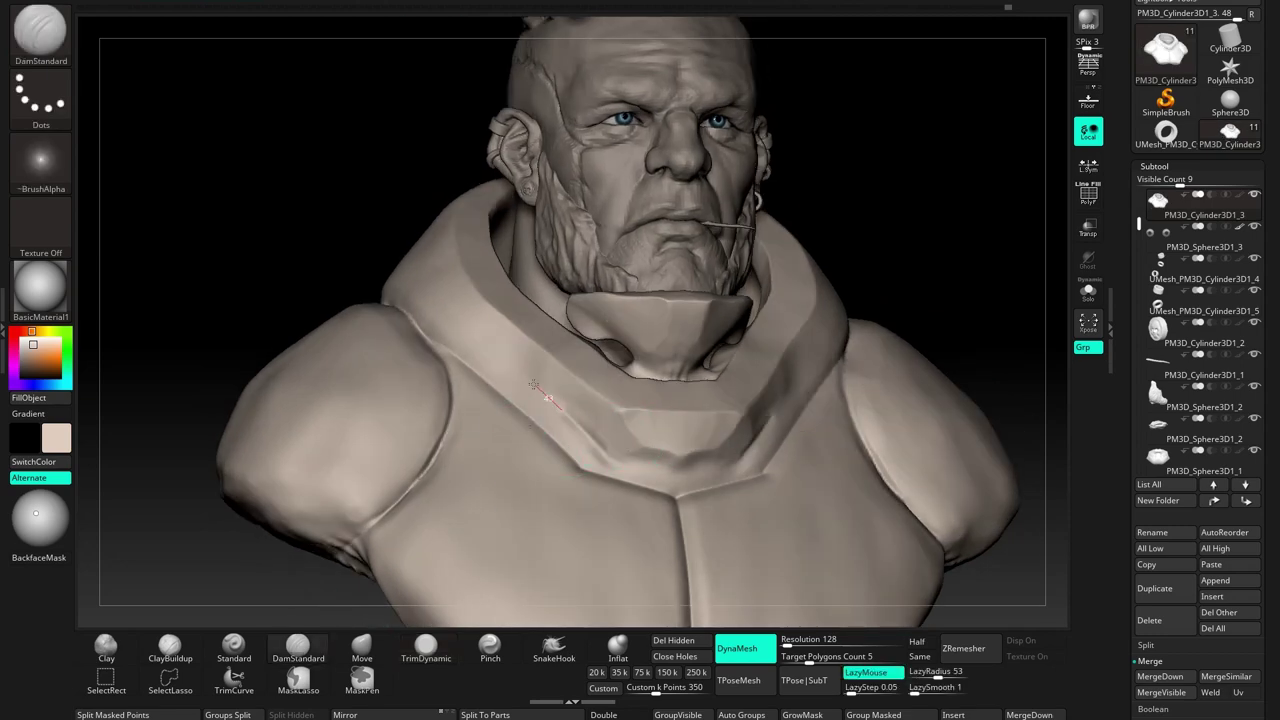
{"action": "right_click_drag", "start_coordinate": [452, 331], "coordinate": [561, 402]}
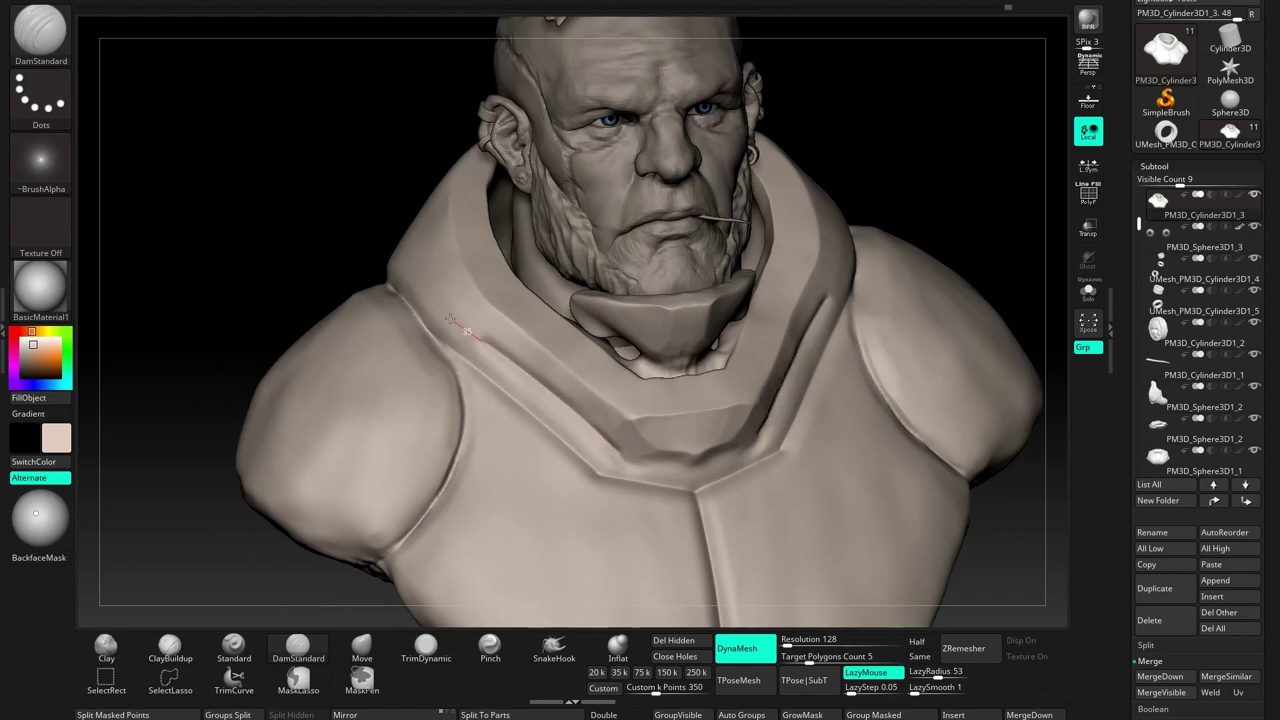
{"action": "right_click_drag", "start_coordinate": [480, 339], "coordinate": [602, 308]}
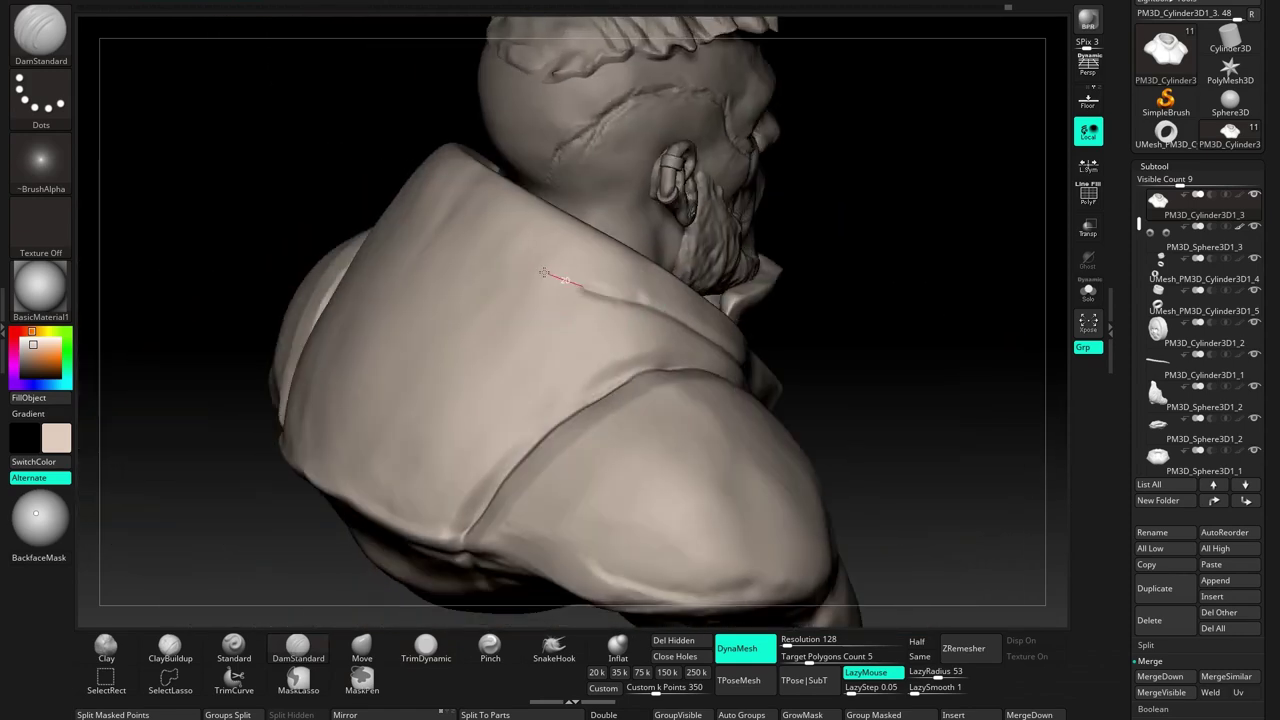
{"action": "right_click_drag", "start_coordinate": [451, 216], "coordinate": [565, 397]}
{"action": "key", "text": "b"}
{"action": "key", "text": "t"}
{"action": "key", "text": "d"}
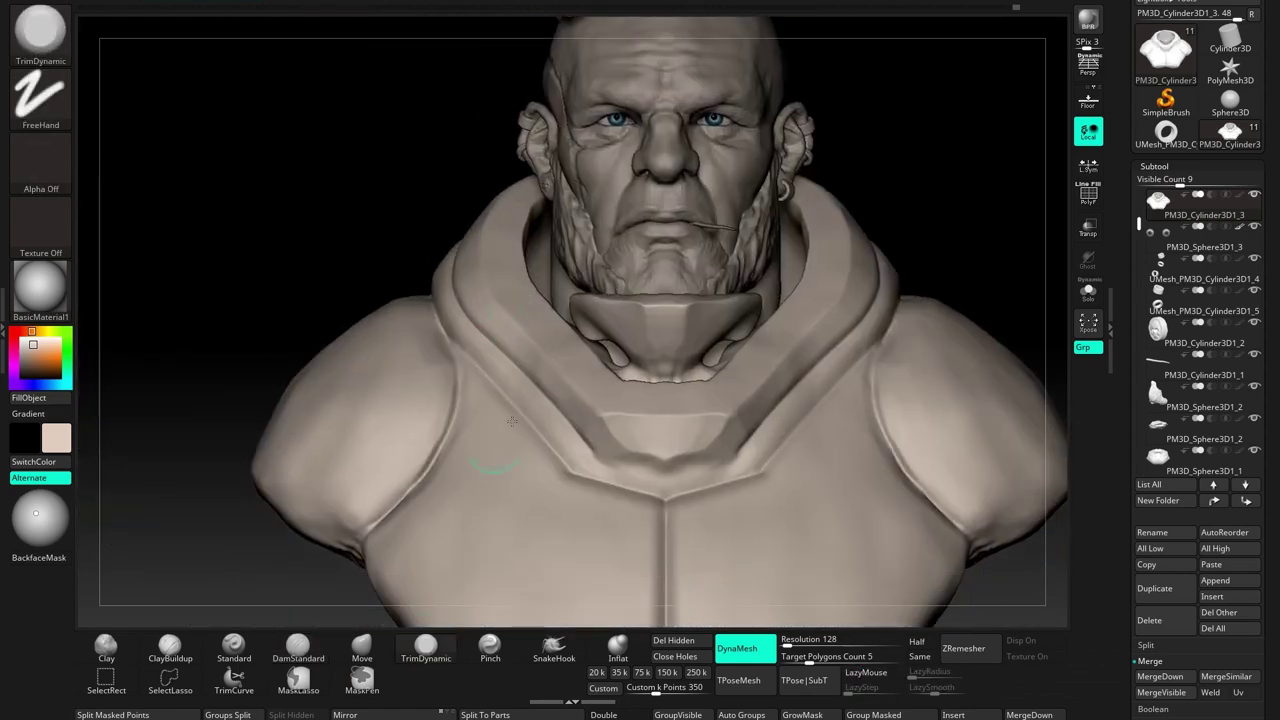
{"action": "right_click_drag", "start_coordinate": [512, 337], "coordinate": [429, 184]}
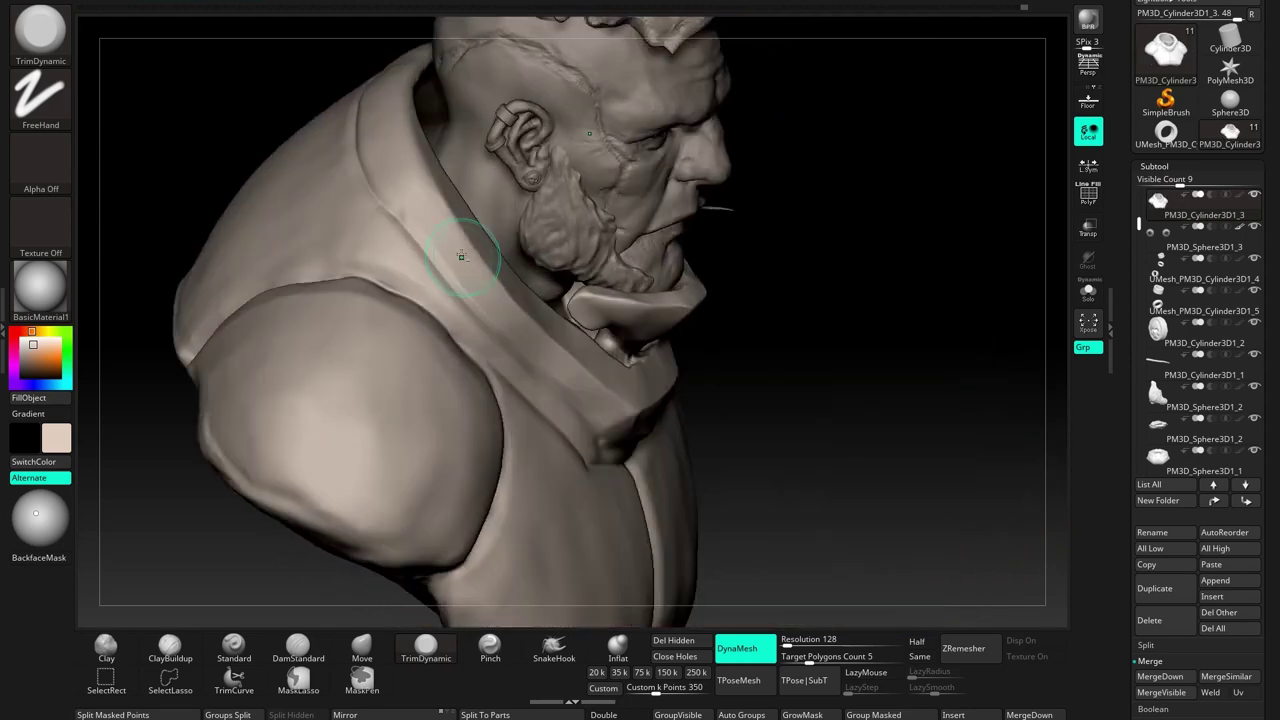
Solo the collar subtool and look over its top rim
{"action": "left_click", "coordinate": [1088, 291]}
{"action": "mouse_move", "coordinate": [771, 294]}
{"action": "right_mouse_down"}
{"action": "mouse_move", "coordinate": [625, 283]}
{"action": "mouse_move", "coordinate": [667, 292]}
{"action": "right_mouse_up"}
{"action": "left_click", "coordinate": [362, 652]}
{"action": "right_click", "coordinate": [657, 251]}
Pull the collar's wavy inner rim into a smooth band, touching up with DamStandard and TrimDynamic
{"action": "left_click_drag", "start_coordinate": [625, 310], "coordinate": [704, 284]}
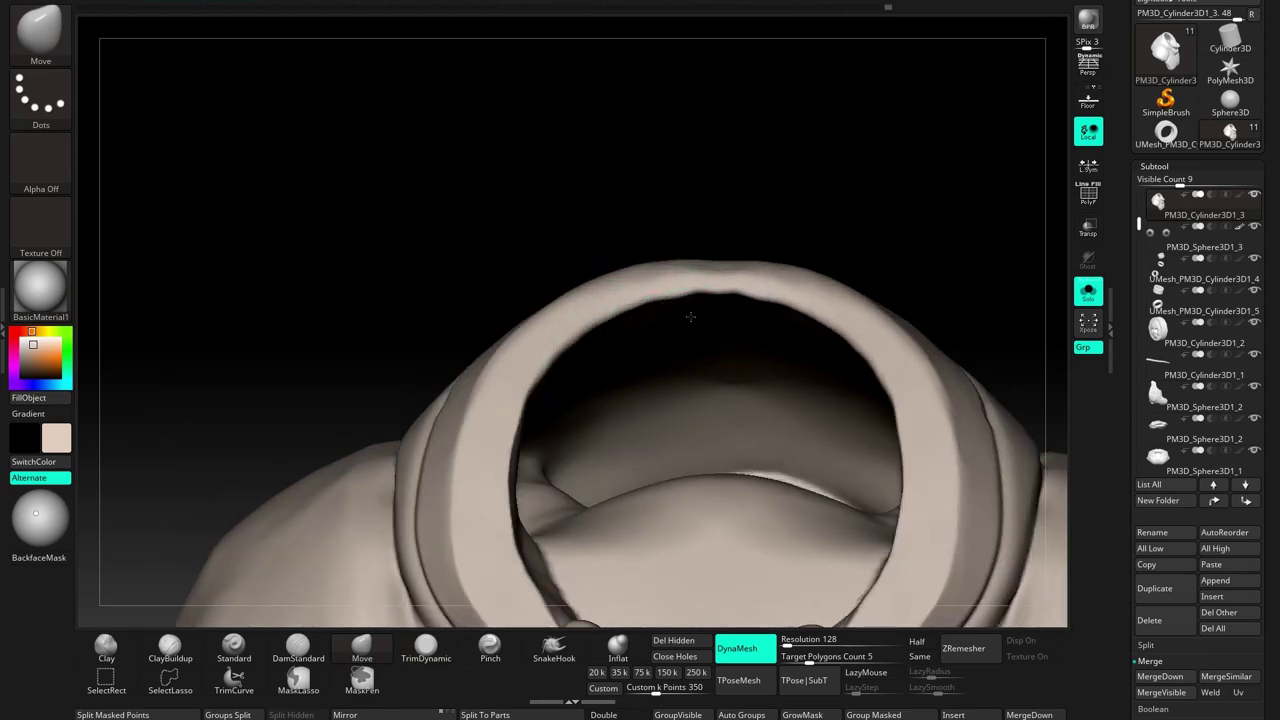
{"action": "right_click_drag", "start_coordinate": [682, 304], "coordinate": [508, 478]}
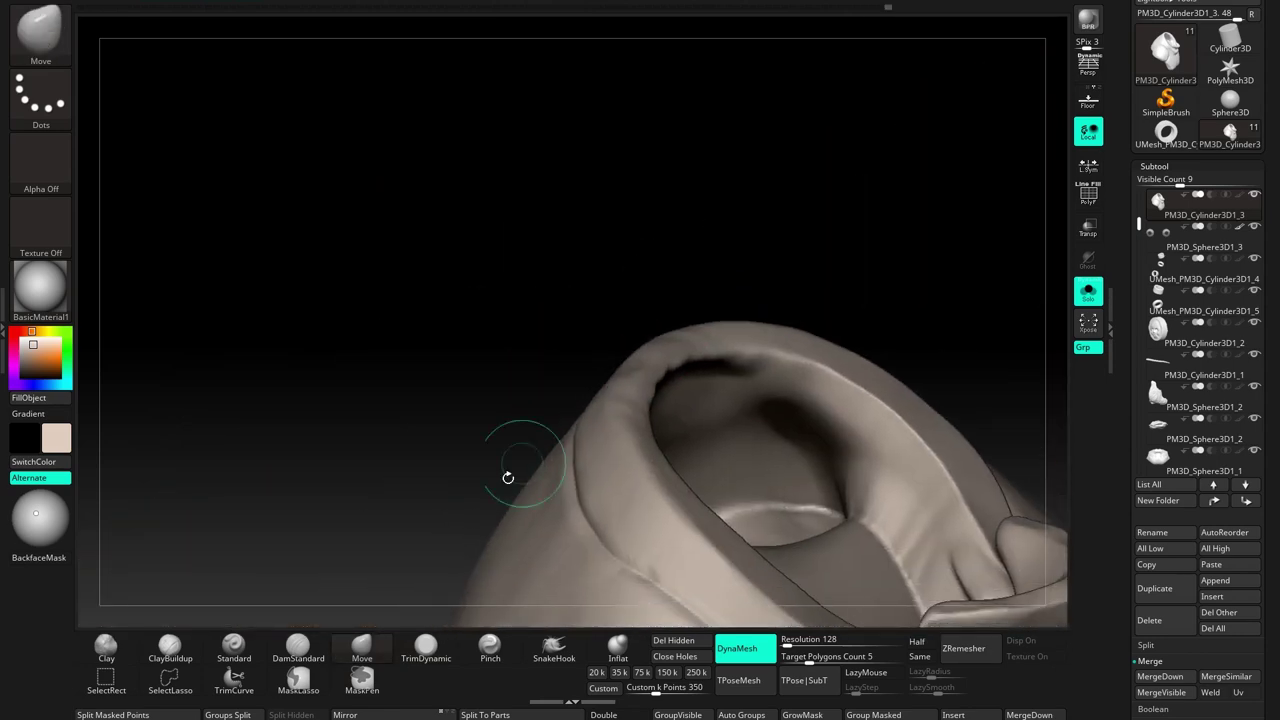
{"action": "key", "text": "b"}
{"action": "key", "text": "d"}
{"action": "key", "text": "s"}
{"action": "right_click_drag", "start_coordinate": [640, 349], "coordinate": [658, 451]}
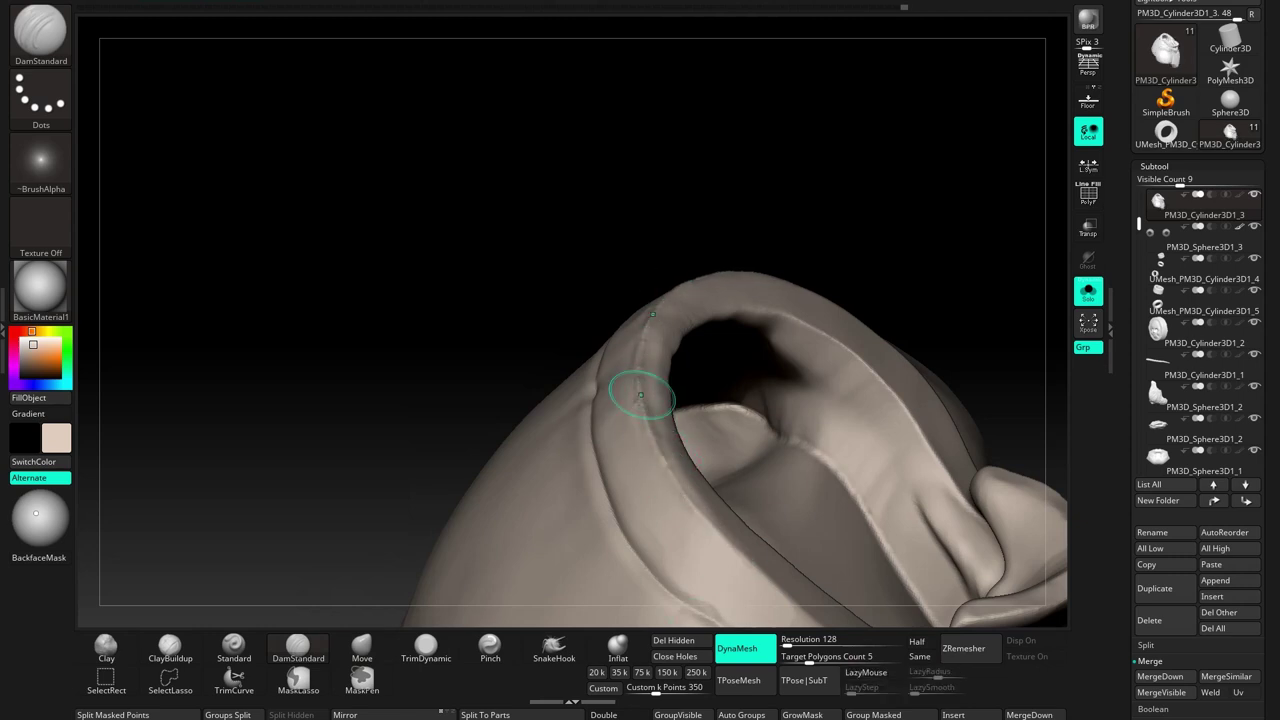
{"action": "key", "text": "b"}
{"action": "key", "text": "t"}
{"action": "key", "text": "d"}
{"action": "right_click_drag", "start_coordinate": [531, 486], "coordinate": [657, 383]}
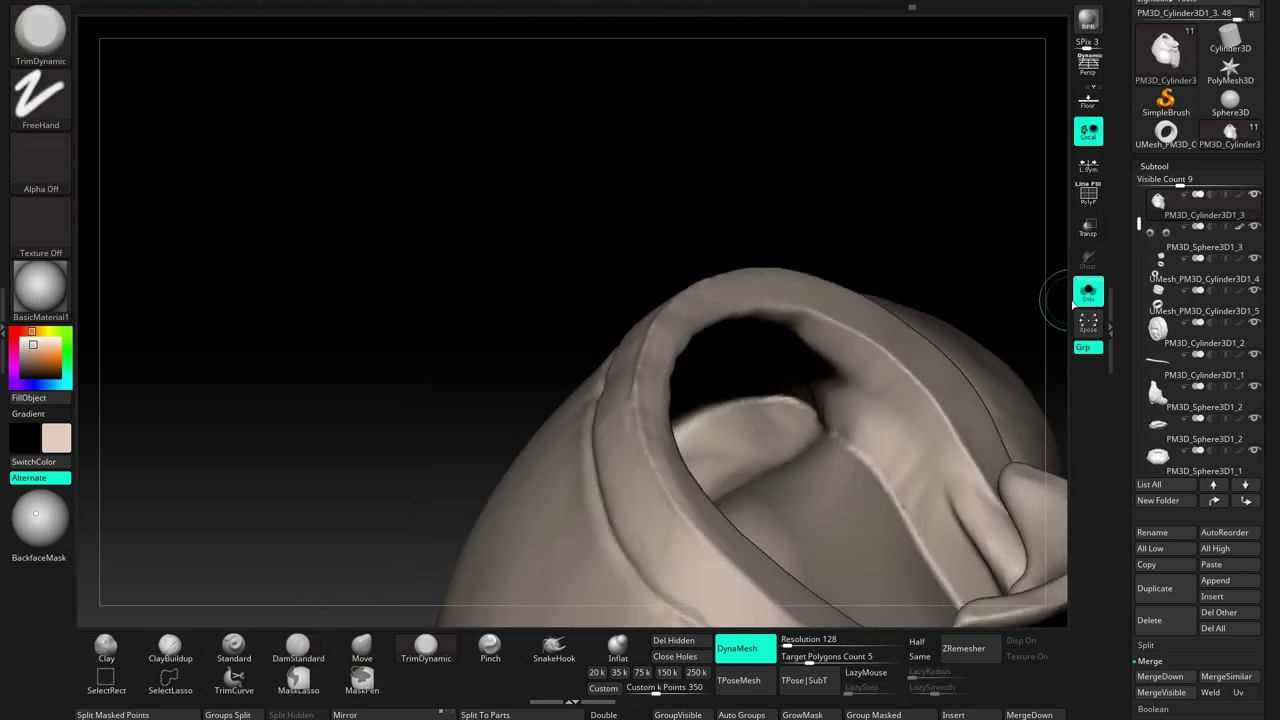
Turn Solo off to compare against the full bust, then isolate the collar again
{"action": "left_click", "coordinate": [1087, 292]}
{"action": "right_click_drag", "start_coordinate": [560, 330], "coordinate": [614, 340]}
{"action": "key", "text": "space"}
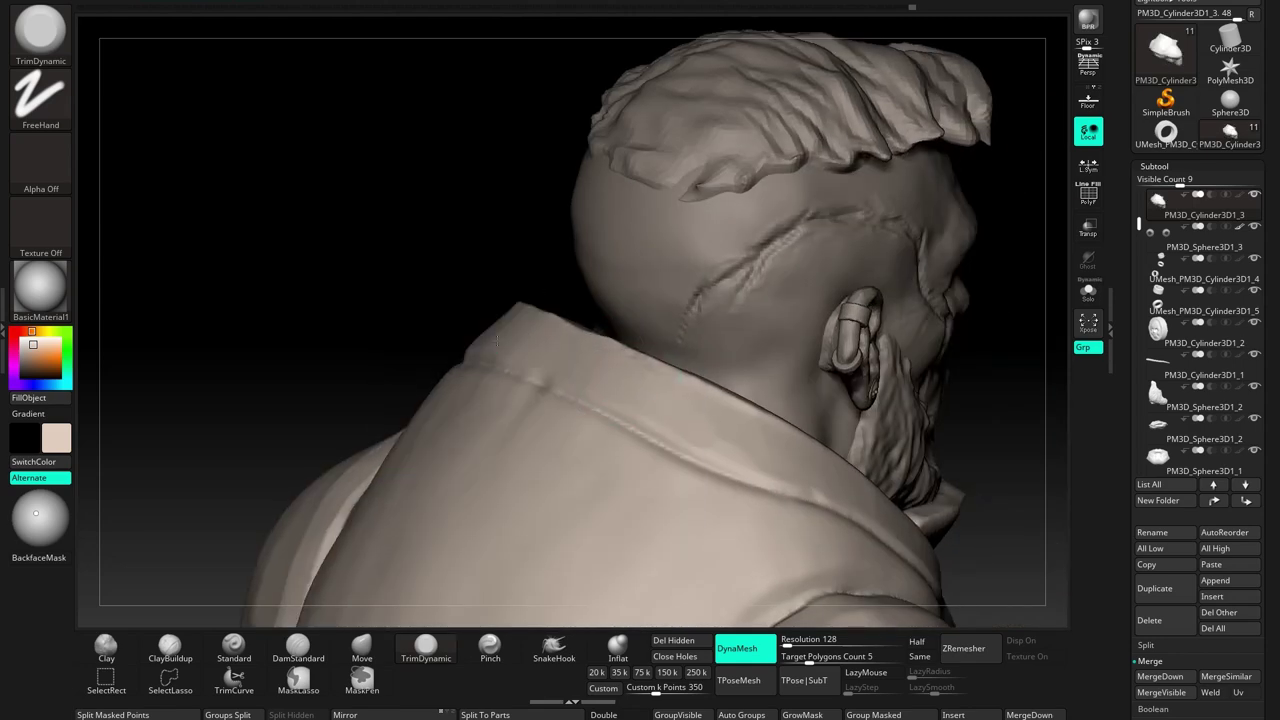
{"action": "right_click_drag", "start_coordinate": [497, 341], "coordinate": [620, 400]}
{"action": "left_click", "coordinate": [1088, 292]}
{"action": "mouse_move", "coordinate": [700, 306]}
{"action": "right_mouse_down"}
{"action": "mouse_move", "coordinate": [614, 343]}
{"action": "mouse_move", "coordinate": [623, 283]}
{"action": "mouse_move", "coordinate": [617, 389]}
{"action": "right_mouse_up"}
{"action": "mouse_move", "coordinate": [625, 288]}
{"action": "right_mouse_down"}
{"action": "mouse_move", "coordinate": [629, 271]}
{"action": "mouse_move", "coordinate": [609, 289]}
{"action": "mouse_move", "coordinate": [787, 355]}
{"action": "right_mouse_up"}
Frame the collar and chest up close with Move, then DamStandard
{"action": "key", "text": "b"}
{"action": "key", "text": "m"}
{"action": "key", "text": "v"}
{"action": "right_click_drag", "start_coordinate": [900, 340], "coordinate": [400, 605], "text": "alt"}
{"action": "left_click", "coordinate": [298, 648]}
{"action": "right_click_drag", "start_coordinate": [689, 372], "coordinate": [711, 414]}
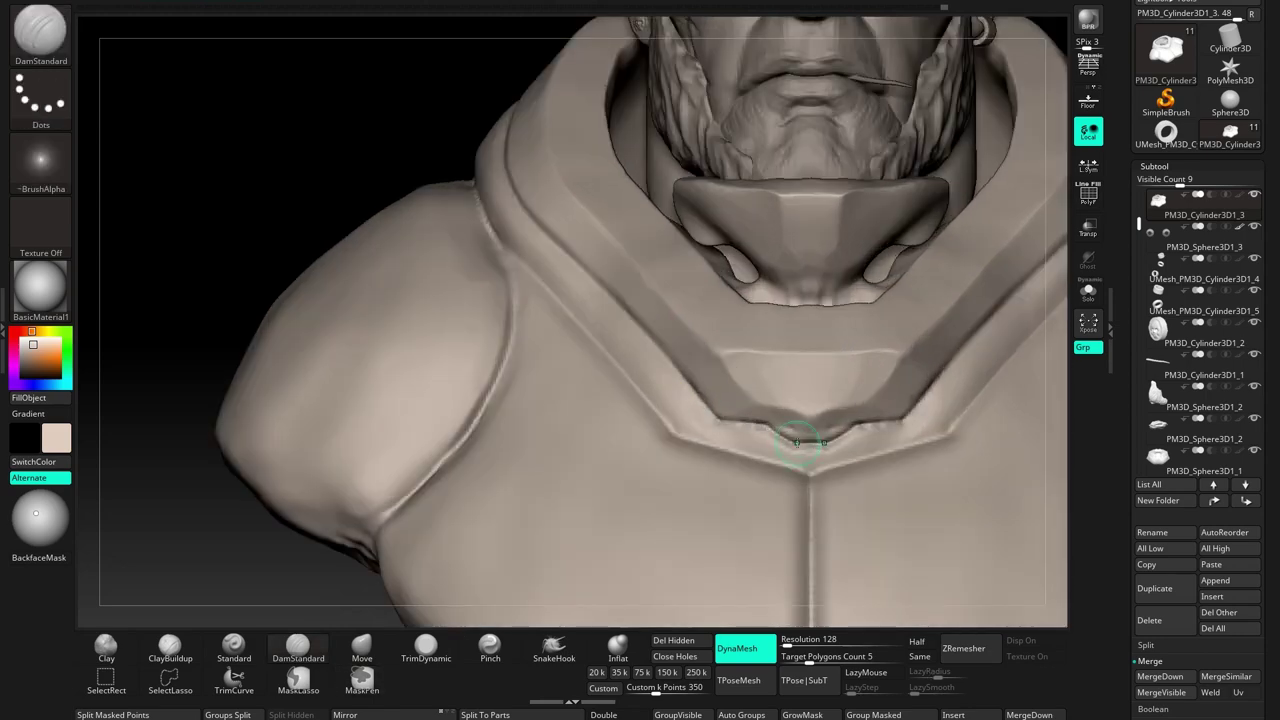
Inspect the collar front and underside, then frame the whole model
{"action": "right_click_drag", "start_coordinate": [714, 432], "coordinate": [700, 430]}
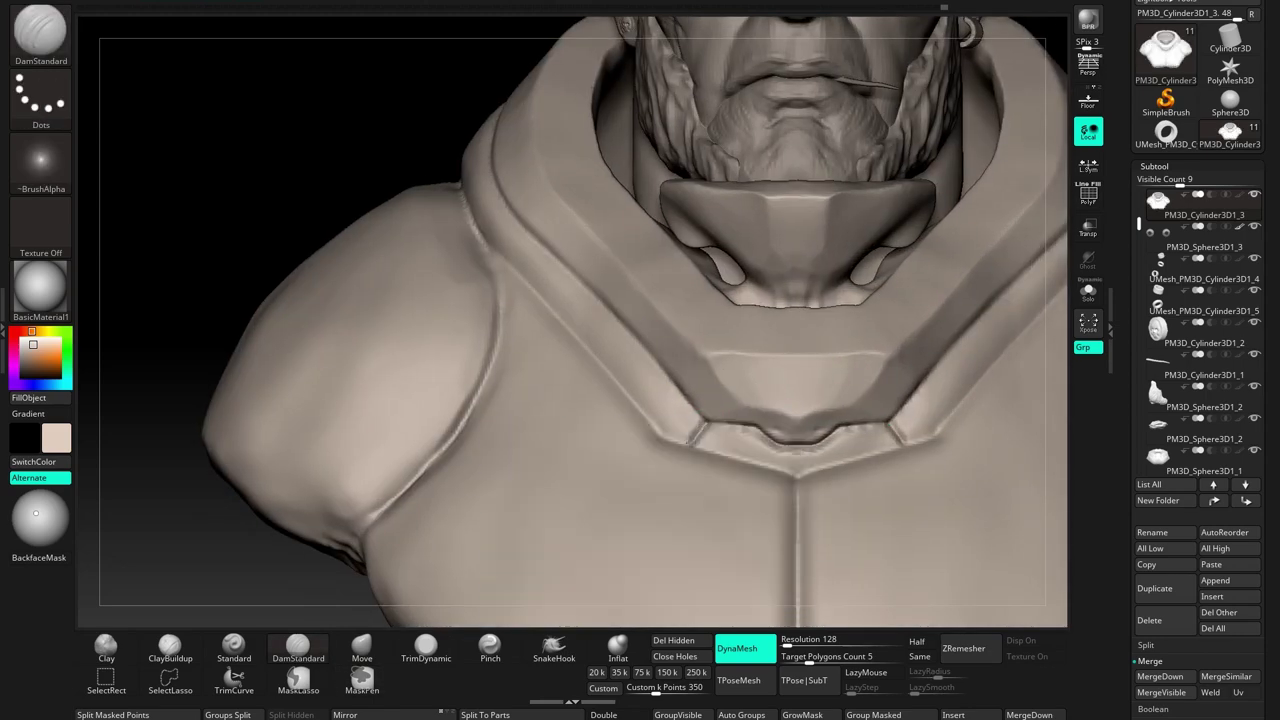
{"action": "key", "text": "l"}
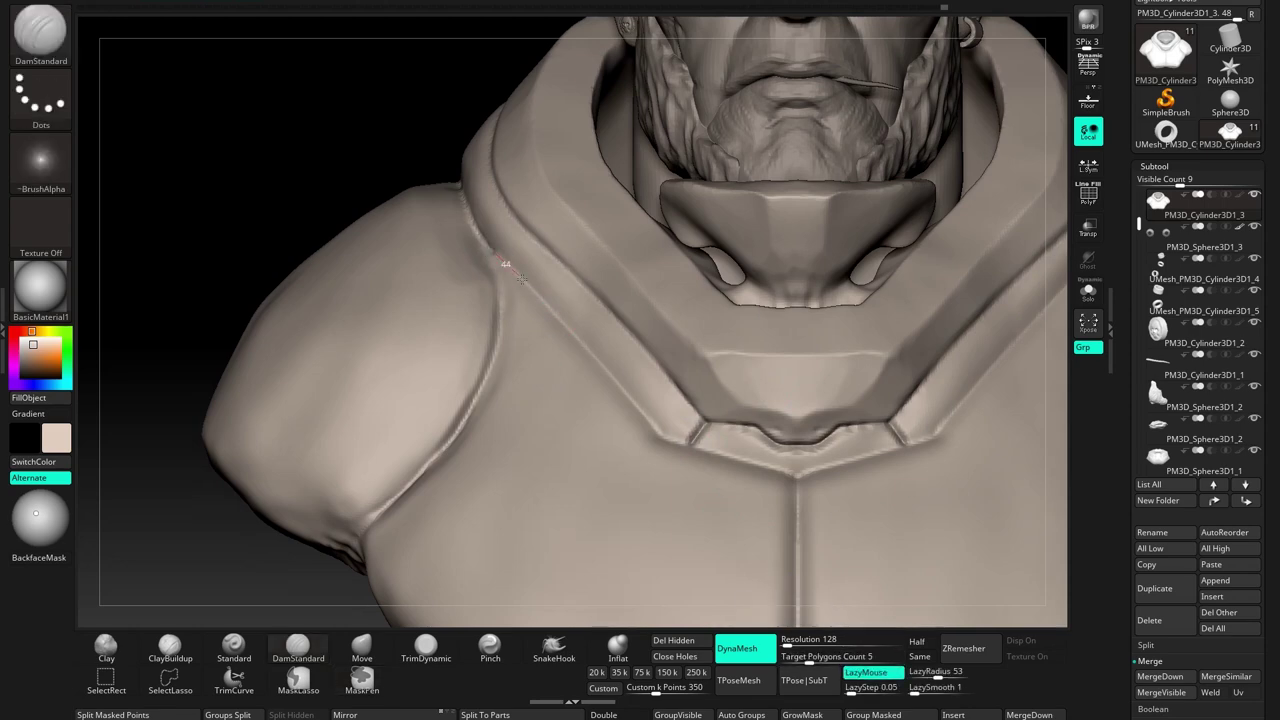
{"action": "right_click_drag", "start_coordinate": [607, 381], "coordinate": [650, 416]}
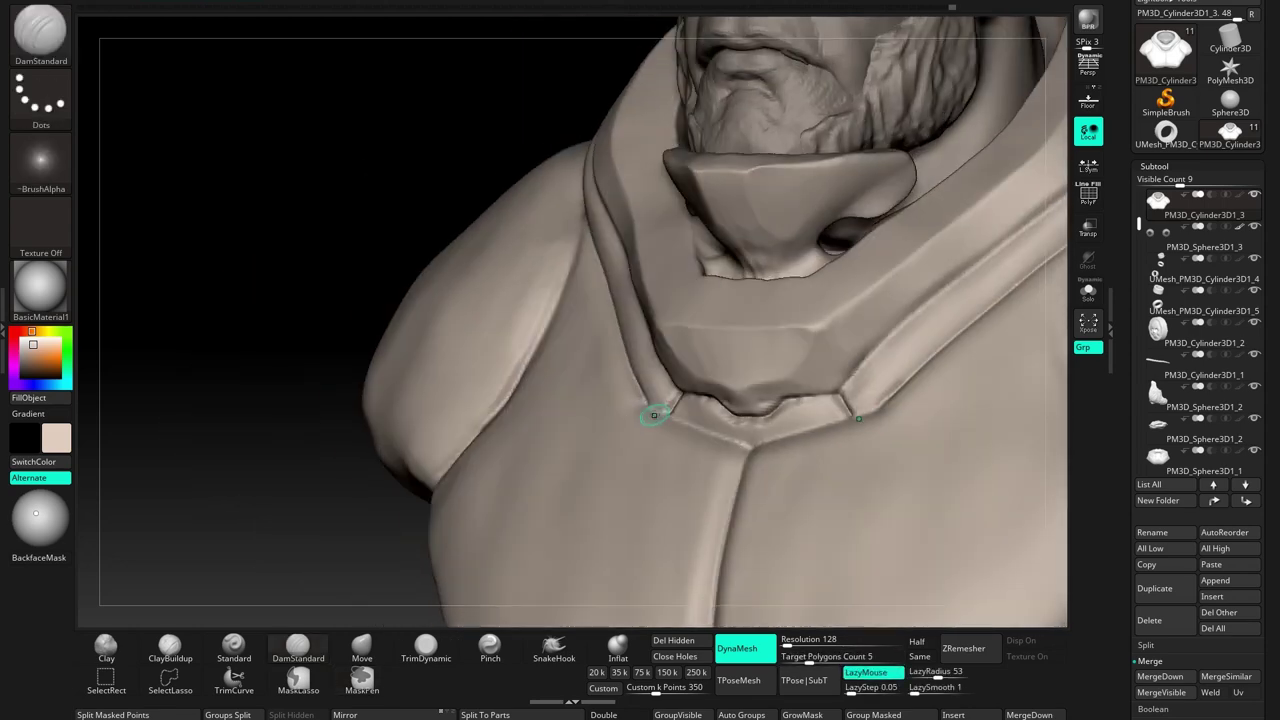
{"action": "key", "text": "ctrl+t"}
{"action": "mouse_move", "coordinate": [730, 440]}
{"action": "right_mouse_down", "text": "shift"}
{"action": "mouse_move", "coordinate": [700, 400]}
{"action": "mouse_move", "coordinate": [700, 450]}
{"action": "mouse_move", "coordinate": [625, 313]}
{"action": "right_mouse_up", "text": "shift"}
{"action": "key", "text": "f"}
Solo the torso to inspect the neck opening, then restore the other subtools
{"action": "left_click", "coordinate": [1088, 291]}
{"action": "mouse_move", "coordinate": [980, 330]}
{"action": "right_mouse_down"}
{"action": "mouse_move", "coordinate": [800, 360]}
{"action": "mouse_move", "coordinate": [752, 382]}
{"action": "mouse_move", "coordinate": [1020, 369]}
{"action": "right_mouse_up"}
{"action": "left_click", "coordinate": [1088, 291]}
{"action": "mouse_move", "coordinate": [943, 369]}
{"action": "right_mouse_down"}
{"action": "mouse_move", "coordinate": [834, 286]}
{"action": "mouse_move", "coordinate": [724, 396]}
{"action": "right_mouse_up"}
{"action": "right_click_drag", "start_coordinate": [823, 320], "coordinate": [600, 500]}
Refine the chest head-on, alternating Move and TrimDynamic strokes
{"action": "left_click", "coordinate": [362, 648]}
{"action": "mouse_move", "coordinate": [700, 450]}
{"action": "right_mouse_down"}
{"action": "mouse_move", "coordinate": [823, 271]}
{"action": "mouse_move", "coordinate": [663, 437]}
{"action": "mouse_move", "coordinate": [872, 296]}
{"action": "right_mouse_up"}
{"action": "left_click", "coordinate": [426, 648]}
{"action": "mouse_move", "coordinate": [817, 349]}
{"action": "right_mouse_down"}
{"action": "mouse_move", "coordinate": [820, 286]}
{"action": "mouse_move", "coordinate": [650, 363]}
{"action": "mouse_move", "coordinate": [543, 371]}
{"action": "right_mouse_up"}
{"action": "left_click", "coordinate": [362, 648]}
{"action": "right_click_drag", "start_coordinate": [600, 450], "coordinate": [679, 378]}
{"action": "right_click", "coordinate": [679, 377]}
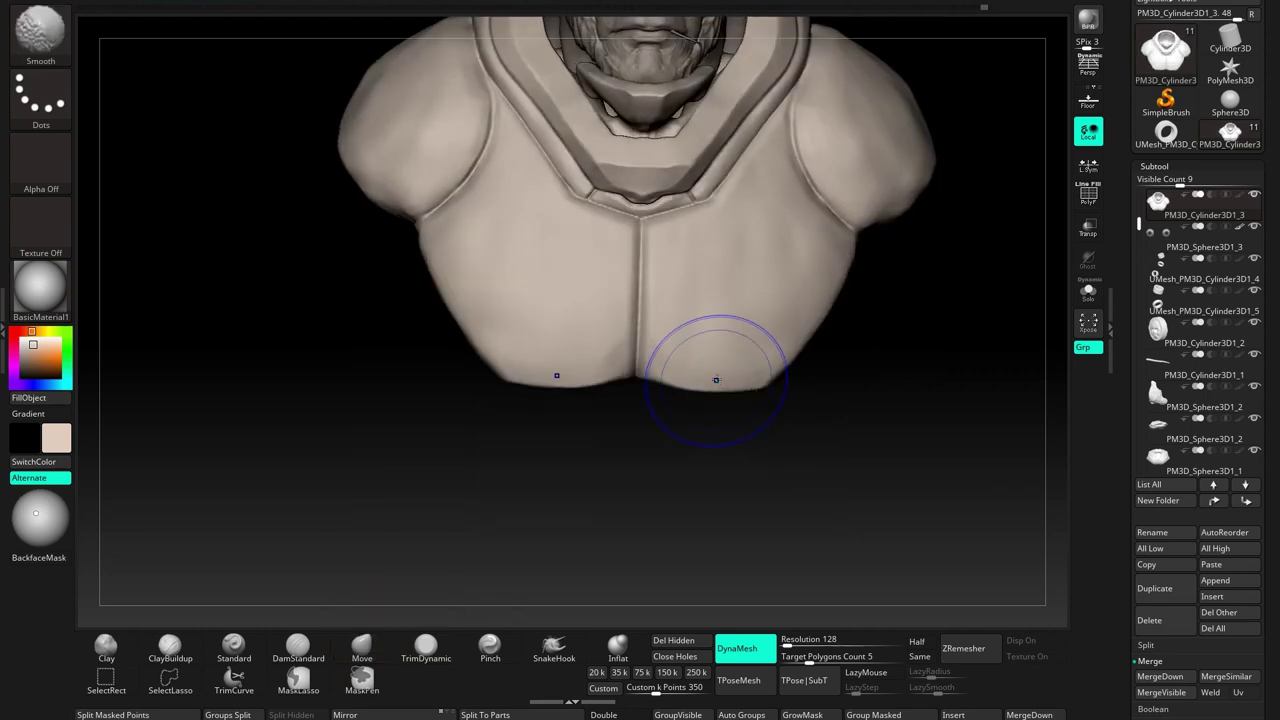
{"action": "right_click_drag", "start_coordinate": [694, 386], "coordinate": [714, 337], "text": "ctrl"}
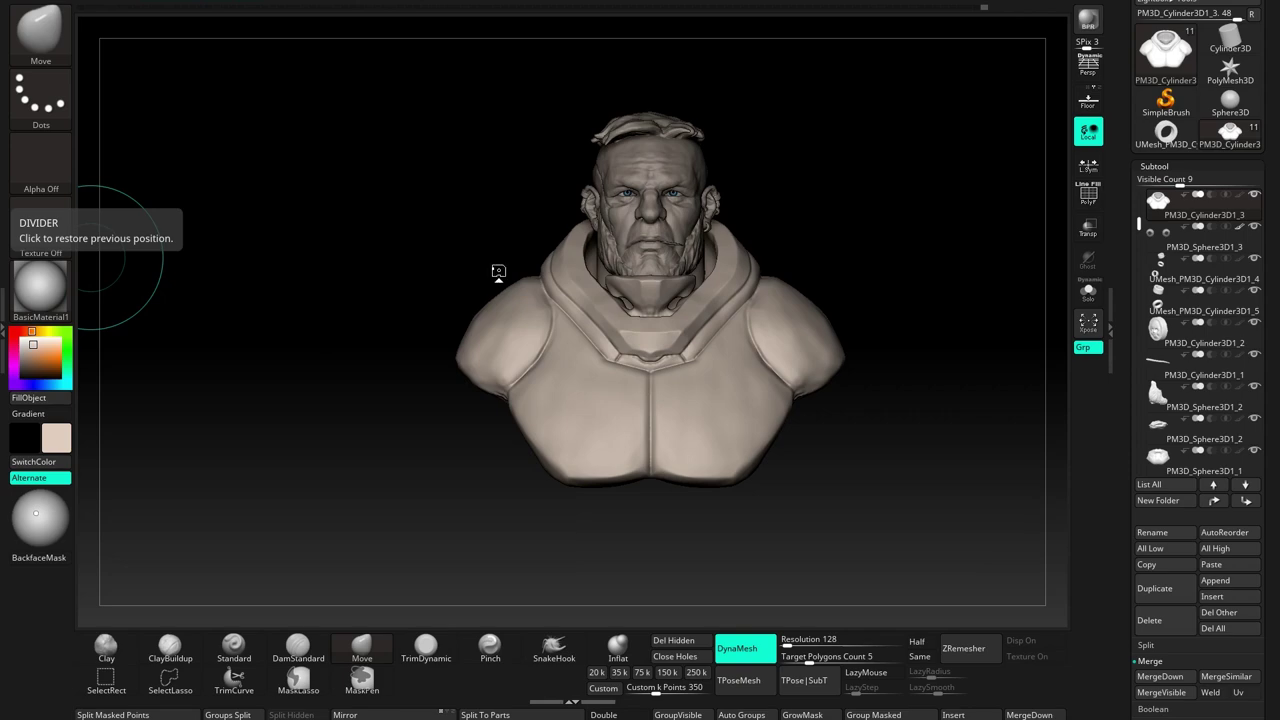
Reframe the whole bust in three-quarter view with Move and its quick settings palette
{"action": "mouse_move", "coordinate": [486, 266]}
{"action": "left_mouse_down"}
{"action": "mouse_move", "coordinate": [806, 400]}
{"action": "mouse_move", "coordinate": [710, 313]}
{"action": "mouse_move", "coordinate": [853, 289]}
{"action": "mouse_move", "coordinate": [836, 248]}
{"action": "left_mouse_up"}
{"action": "left_click", "coordinate": [298, 648]}
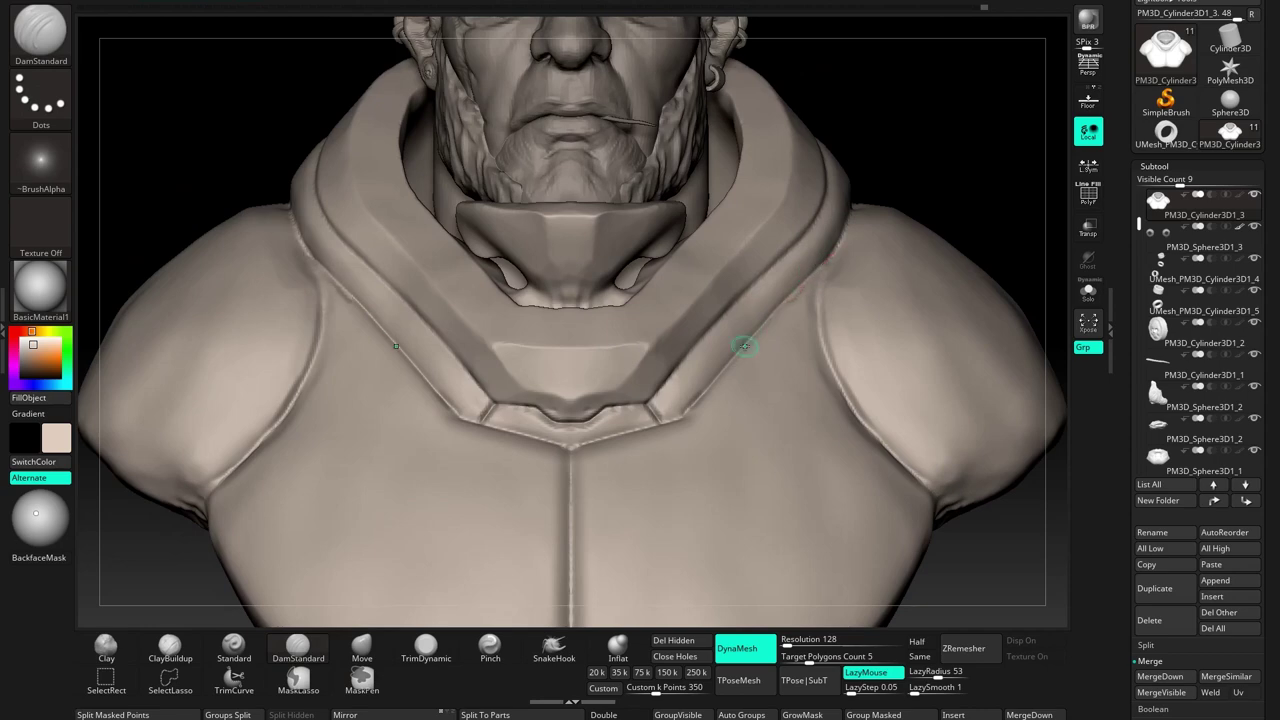
{"action": "key", "text": "f"}
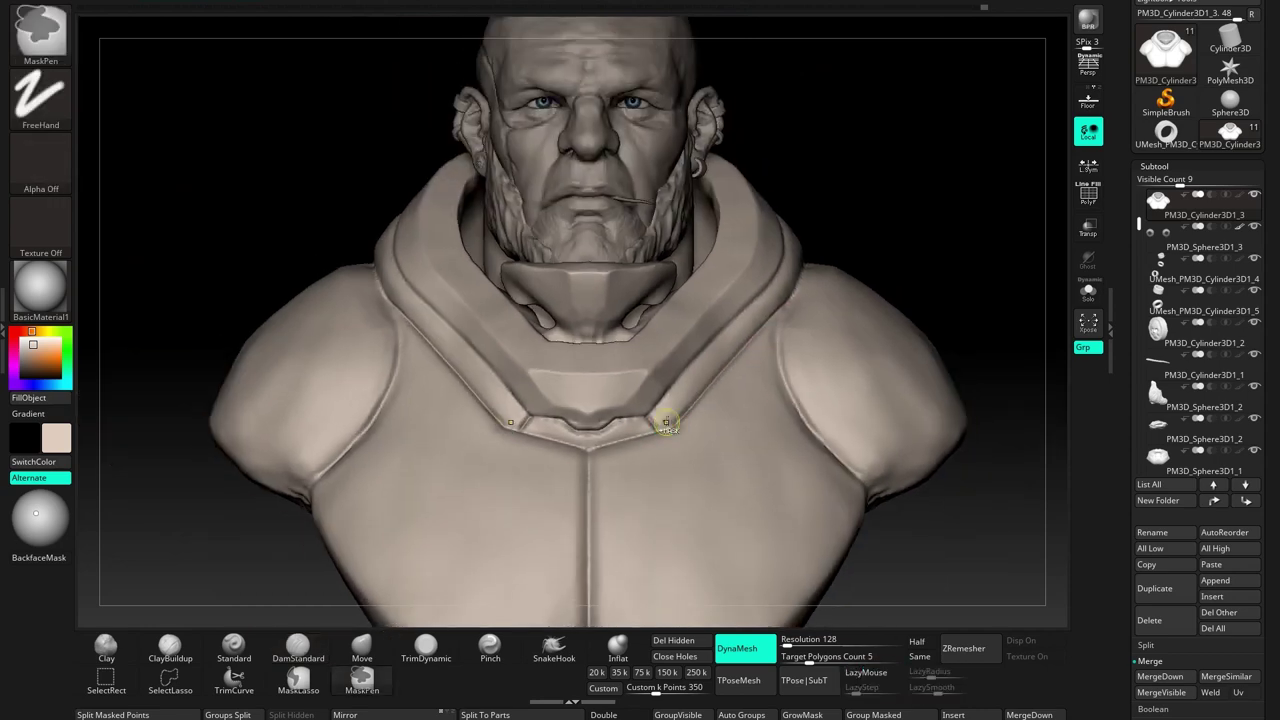
{"action": "left_click_drag", "start_coordinate": [663, 414], "coordinate": [737, 371]}
{"action": "key", "text": "b"}
{"action": "key", "text": "m"}
{"action": "key", "text": "v"}
{"action": "key", "text": "space"}
{"action": "mouse_move", "coordinate": [727, 305]}
{"action": "left_mouse_down"}
{"action": "mouse_move", "coordinate": [723, 323]}
{"action": "mouse_move", "coordinate": [674, 286]}
{"action": "mouse_move", "coordinate": [709, 295]}
{"action": "mouse_move", "coordinate": [690, 360]}
{"action": "mouse_move", "coordinate": [700, 380]}
{"action": "left_mouse_up"}
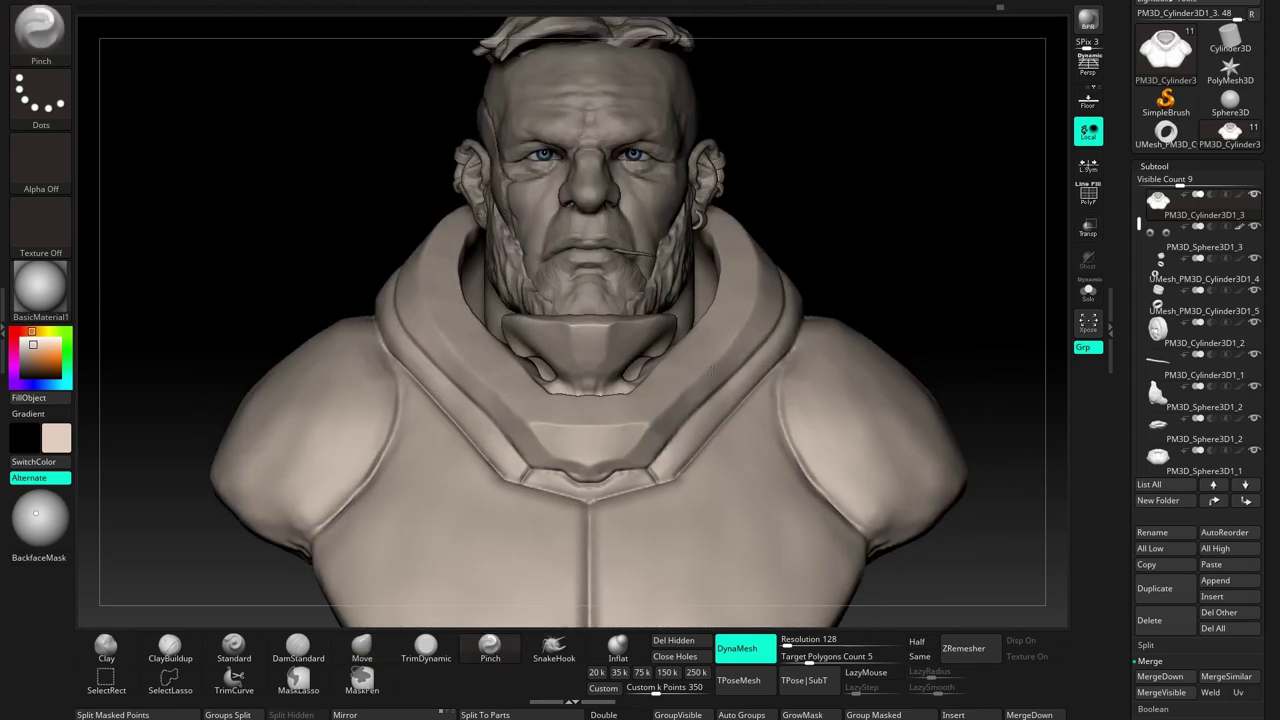
Sharpen the collar edges with DamStandard from side and front, then duplicate the collar subtool
{"action": "mouse_move", "coordinate": [750, 318]}
{"action": "right_mouse_down"}
{"action": "mouse_move", "coordinate": [759, 259]}
{"action": "mouse_move", "coordinate": [760, 425]}
{"action": "right_mouse_up"}
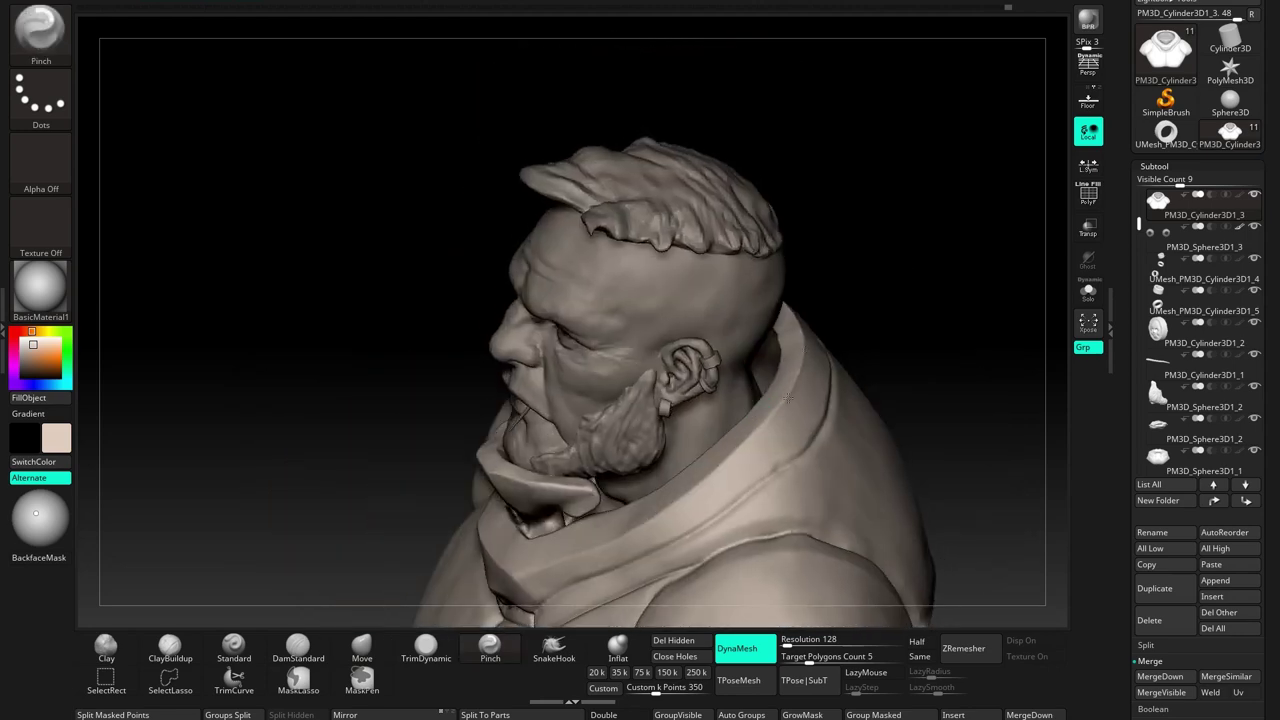
{"action": "left_click", "coordinate": [298, 645]}
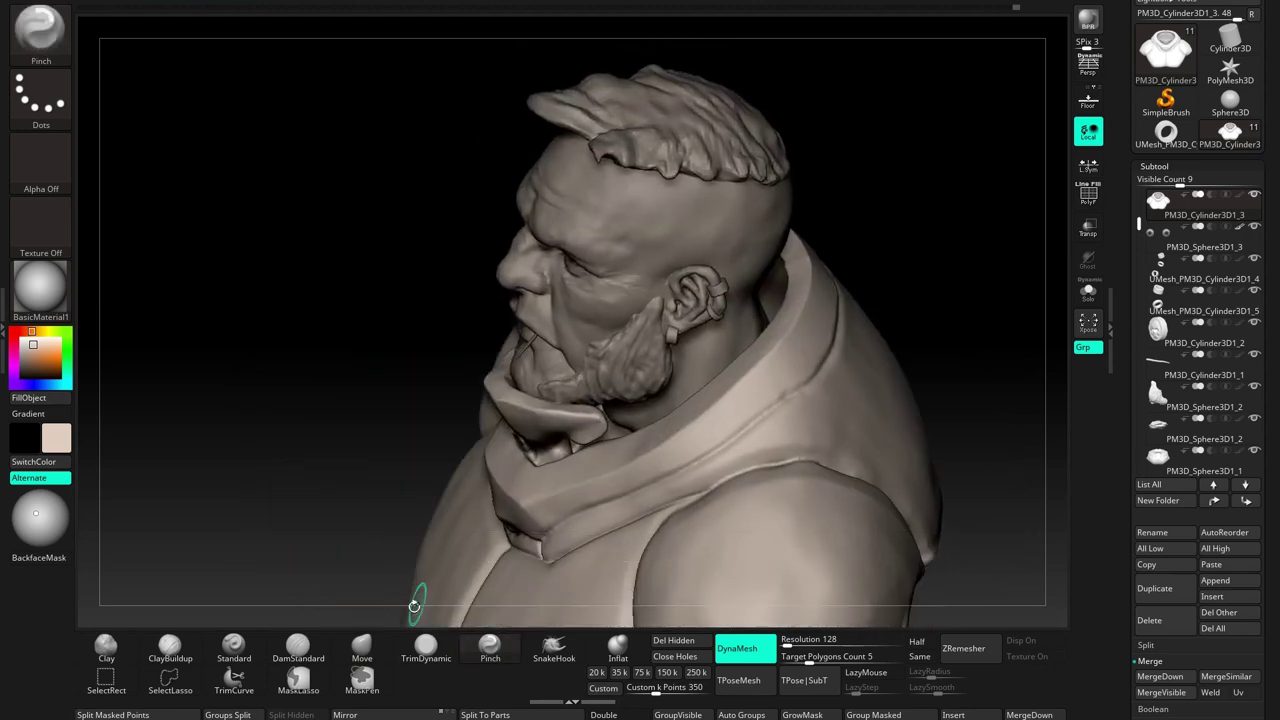
{"action": "right_click_drag", "start_coordinate": [417, 603], "coordinate": [806, 385]}
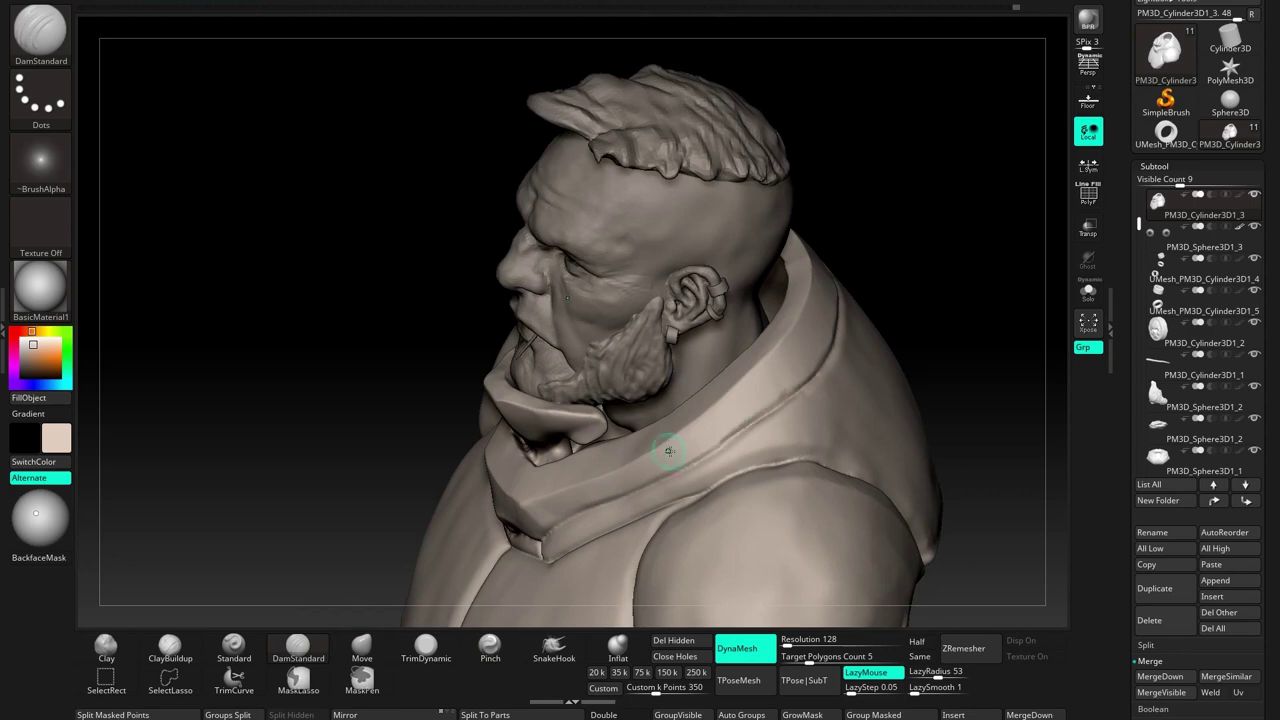
{"action": "right_click_drag", "start_coordinate": [669, 451], "coordinate": [723, 388]}
{"action": "right_click_drag", "start_coordinate": [671, 450], "coordinate": [651, 434], "text": "shift"}
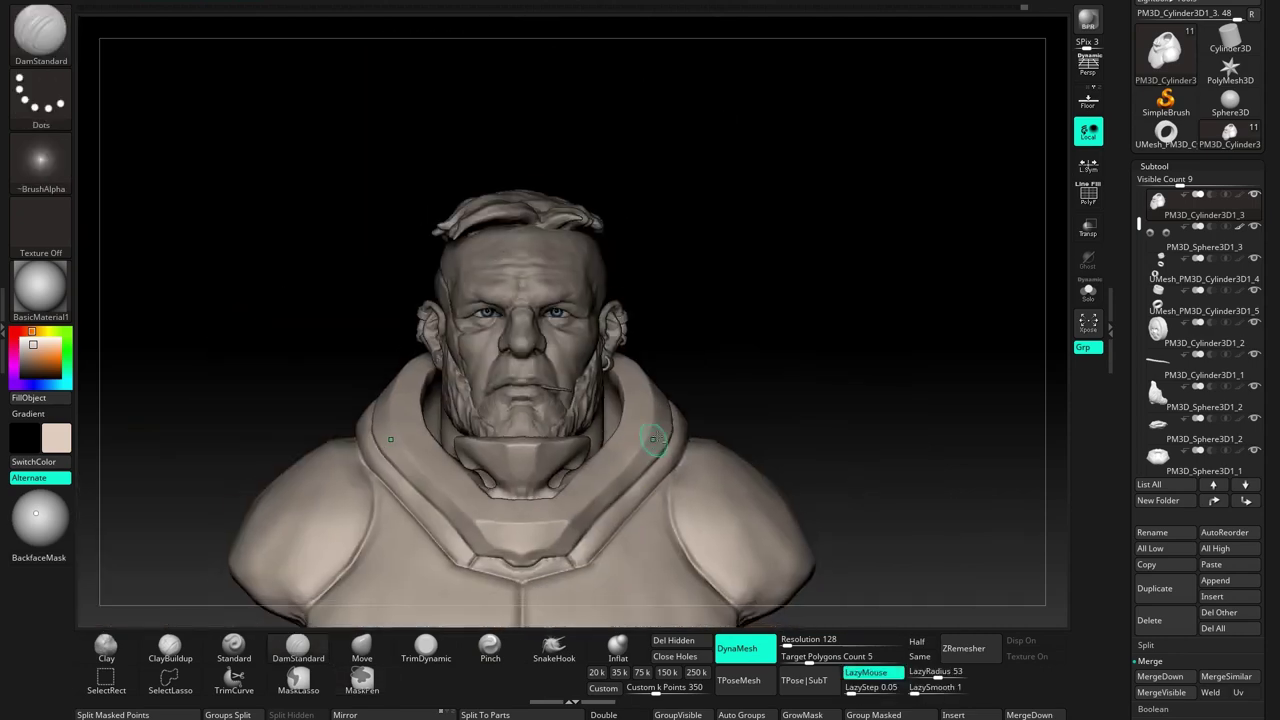
{"action": "scroll", "coordinate": [1136, 400], "scroll_direction": "down", "scroll_amount": 3}
{"action": "left_click", "coordinate": [1136, 462]}
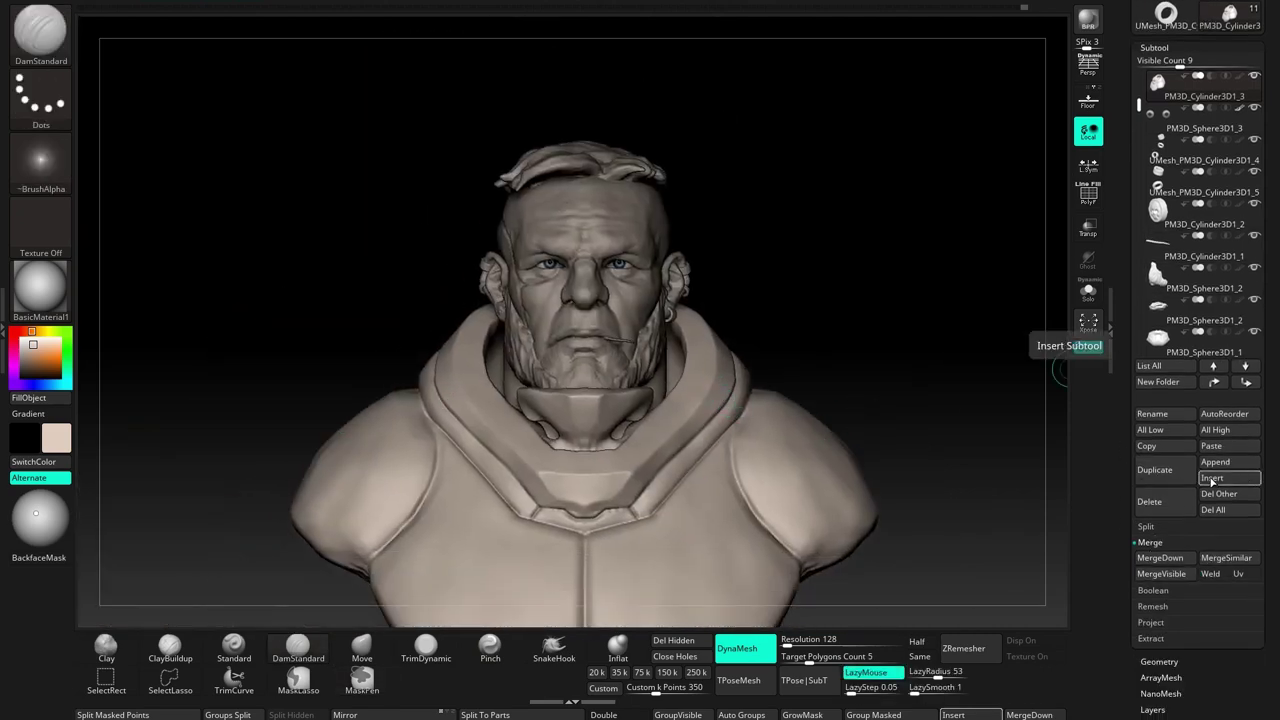
Transpose the duplicated collar into position in front of the face
{"action": "key", "text": "b"}
{"action": "key", "text": "w"}
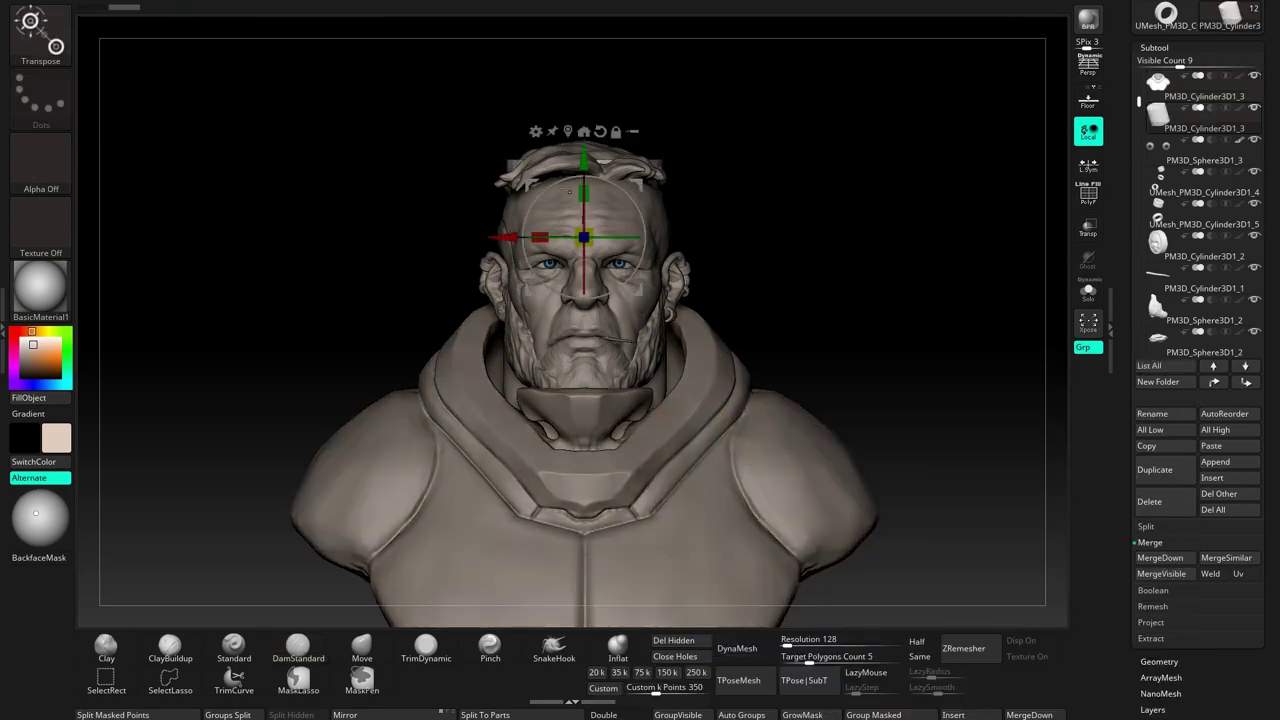
{"action": "left_click_drag", "start_coordinate": [716, 352], "coordinate": [586, 329]}
{"action": "mouse_move", "coordinate": [450, 300]}
{"action": "right_mouse_down"}
{"action": "mouse_move", "coordinate": [586, 290]}
{"action": "mouse_move", "coordinate": [687, 385]}
{"action": "mouse_move", "coordinate": [660, 421]}
{"action": "mouse_move", "coordinate": [601, 421]}
{"action": "right_mouse_up"}
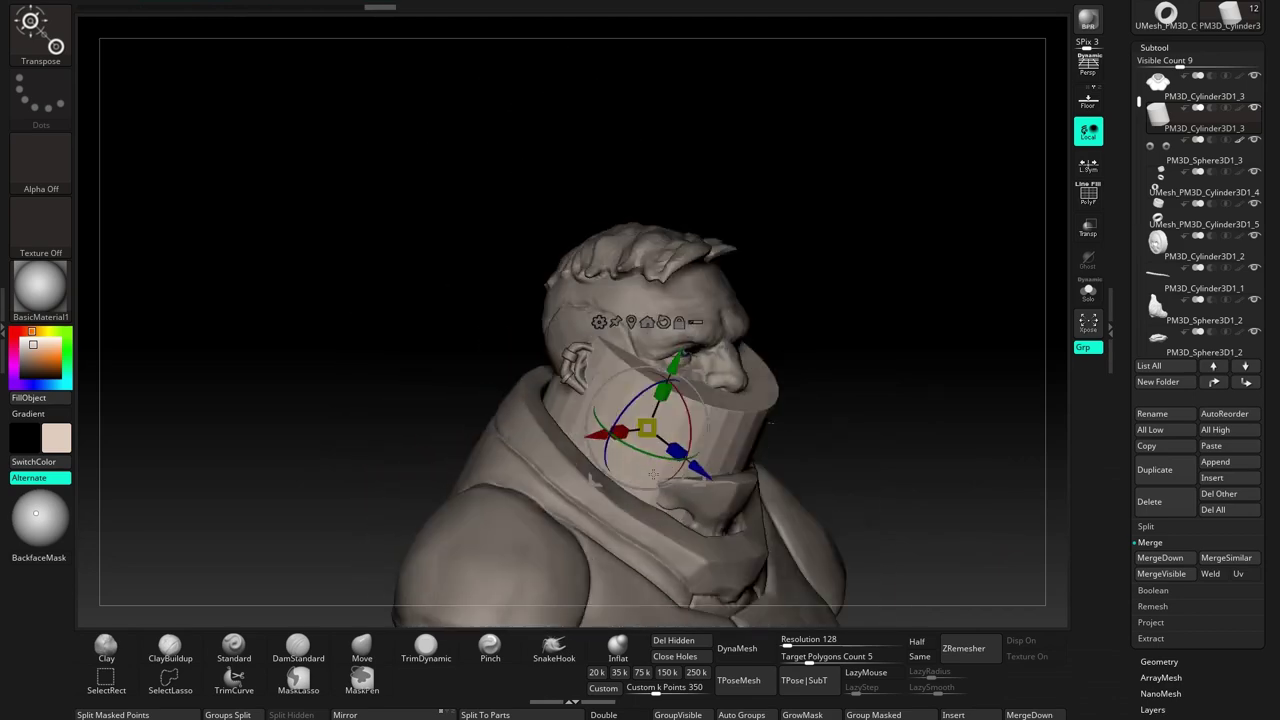
DynaMesh the copied collar at Resolution 16 with the Move brush ready
{"action": "left_click", "coordinate": [370, 641]}
{"action": "mouse_move", "coordinate": [560, 400]}
{"action": "right_mouse_down"}
{"action": "mouse_move", "coordinate": [625, 418]}
{"action": "mouse_move", "coordinate": [600, 420]}
{"action": "right_mouse_up"}
{"action": "left_click_drag", "start_coordinate": [788, 645], "coordinate": [783, 645]}
{"action": "left_click", "coordinate": [737, 648]}
{"action": "mouse_move", "coordinate": [700, 400]}
{"action": "right_mouse_down"}
{"action": "mouse_move", "coordinate": [760, 360]}
{"action": "mouse_move", "coordinate": [806, 294]}
{"action": "right_mouse_up"}
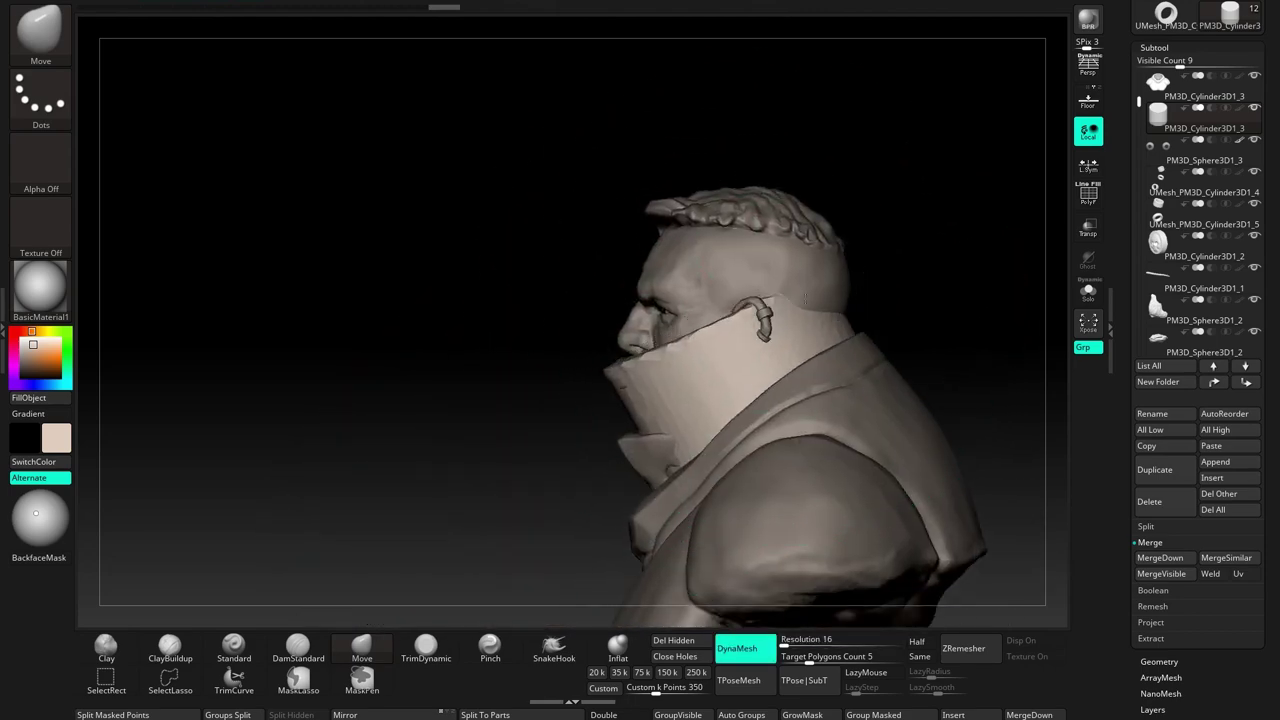
{"action": "mouse_move", "coordinate": [853, 310]}
{"action": "right_mouse_down"}
{"action": "mouse_move", "coordinate": [800, 343]}
{"action": "mouse_move", "coordinate": [849, 311]}
{"action": "mouse_move", "coordinate": [809, 329]}
{"action": "mouse_move", "coordinate": [829, 280]}
{"action": "mouse_move", "coordinate": [721, 342]}
{"action": "mouse_move", "coordinate": [545, 342]}
{"action": "right_mouse_up"}
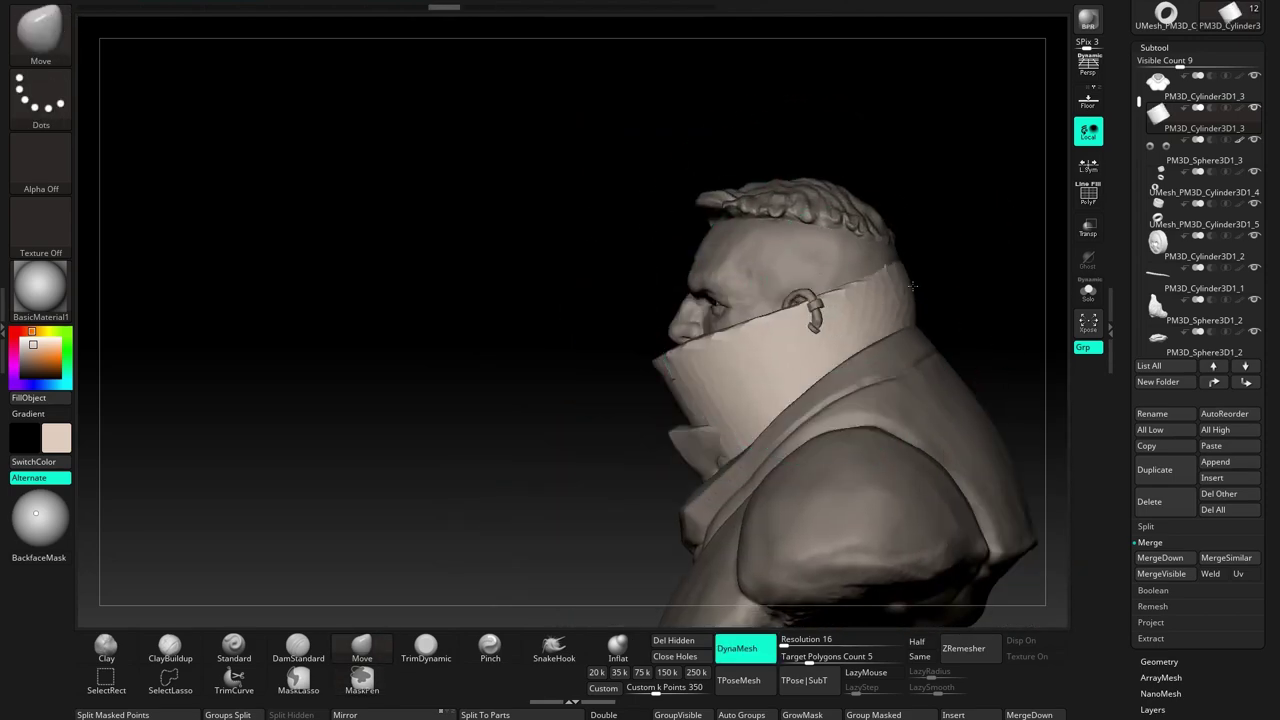
Move-sculpt the copy upward into a tall collar rising around the head
{"action": "mouse_move", "coordinate": [828, 271]}
{"action": "right_mouse_down"}
{"action": "mouse_move", "coordinate": [900, 243]}
{"action": "mouse_move", "coordinate": [896, 289]}
{"action": "mouse_move", "coordinate": [918, 283]}
{"action": "mouse_move", "coordinate": [614, 386]}
{"action": "mouse_move", "coordinate": [801, 350]}
{"action": "mouse_move", "coordinate": [668, 399]}
{"action": "right_mouse_up"}
{"action": "right_click", "coordinate": [896, 289]}
{"action": "right_click", "coordinate": [918, 283]}
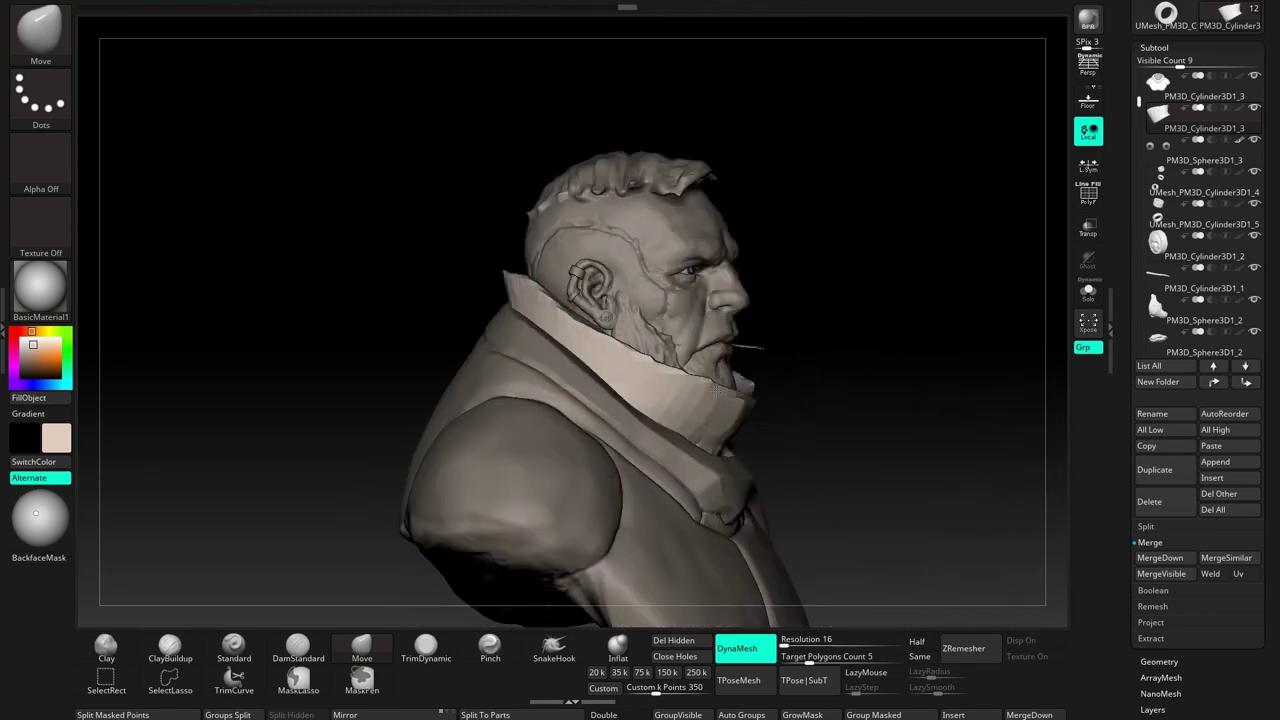
{"action": "mouse_move", "coordinate": [668, 346]}
{"action": "right_mouse_down"}
{"action": "mouse_move", "coordinate": [643, 357]}
{"action": "mouse_move", "coordinate": [651, 286]}
{"action": "mouse_move", "coordinate": [606, 300]}
{"action": "mouse_move", "coordinate": [625, 310]}
{"action": "mouse_move", "coordinate": [600, 365]}
{"action": "mouse_move", "coordinate": [560, 370]}
{"action": "mouse_move", "coordinate": [611, 367]}
{"action": "right_mouse_up"}
{"action": "mouse_move", "coordinate": [852, 340]}
{"action": "right_mouse_down", "text": "shift"}
{"action": "mouse_move", "coordinate": [830, 250]}
{"action": "mouse_move", "coordinate": [766, 271]}
{"action": "mouse_move", "coordinate": [821, 348]}
{"action": "right_mouse_up", "text": "shift"}
{"action": "left_click", "coordinate": [1088, 290]}
Lasso-isolate the collar on the soloed torso and Split Hidden into its own subtool
{"action": "mouse_move", "coordinate": [850, 400]}
{"action": "right_mouse_down", "text": "ctrl"}
{"action": "mouse_move", "coordinate": [783, 468]}
{"action": "mouse_move", "coordinate": [186, 600]}
{"action": "right_mouse_up", "text": "ctrl"}
{"action": "mouse_move", "coordinate": [686, 372]}
{"action": "left_mouse_down", "text": "ctrl+shift"}
{"action": "mouse_move", "coordinate": [808, 380]}
{"action": "mouse_move", "coordinate": [710, 392]}
{"action": "left_mouse_up", "text": "ctrl+shift"}
{"action": "key", "text": "f"}
{"action": "left_click", "coordinate": [290, 715]}
Build up the inner surface of the neck opening with ClayBuildup
{"action": "left_click", "coordinate": [170, 645]}
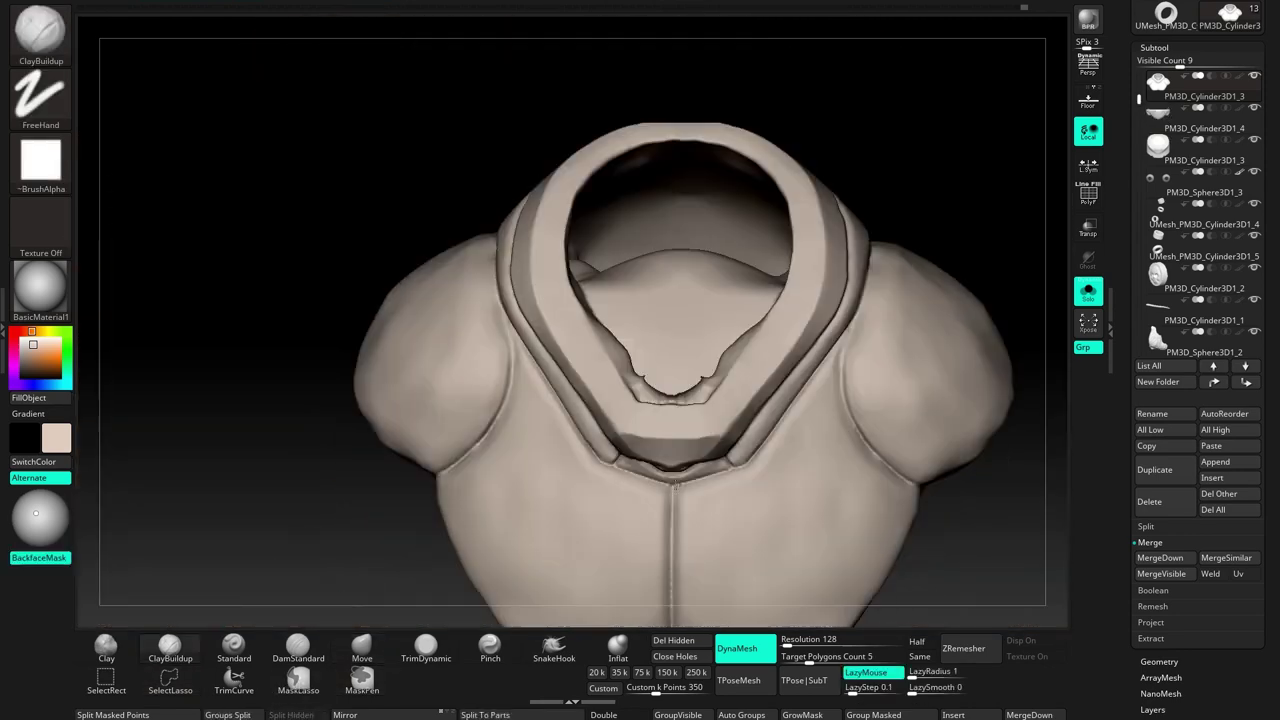
{"action": "mouse_move", "coordinate": [733, 381]}
{"action": "right_mouse_down"}
{"action": "mouse_move", "coordinate": [613, 418]}
{"action": "mouse_move", "coordinate": [649, 395]}
{"action": "mouse_move", "coordinate": [588, 300]}
{"action": "mouse_move", "coordinate": [596, 440]}
{"action": "mouse_move", "coordinate": [703, 237]}
{"action": "mouse_move", "coordinate": [700, 257]}
{"action": "mouse_move", "coordinate": [560, 248]}
{"action": "right_mouse_up"}
{"action": "left_click_drag", "start_coordinate": [560, 248], "coordinate": [640, 285]}
{"action": "mouse_move", "coordinate": [637, 283]}
{"action": "right_mouse_down"}
{"action": "mouse_move", "coordinate": [588, 243]}
{"action": "mouse_move", "coordinate": [650, 366]}
{"action": "mouse_move", "coordinate": [771, 317]}
{"action": "mouse_move", "coordinate": [491, 340]}
{"action": "mouse_move", "coordinate": [486, 371]}
{"action": "right_mouse_up"}
{"action": "key", "text": "space"}
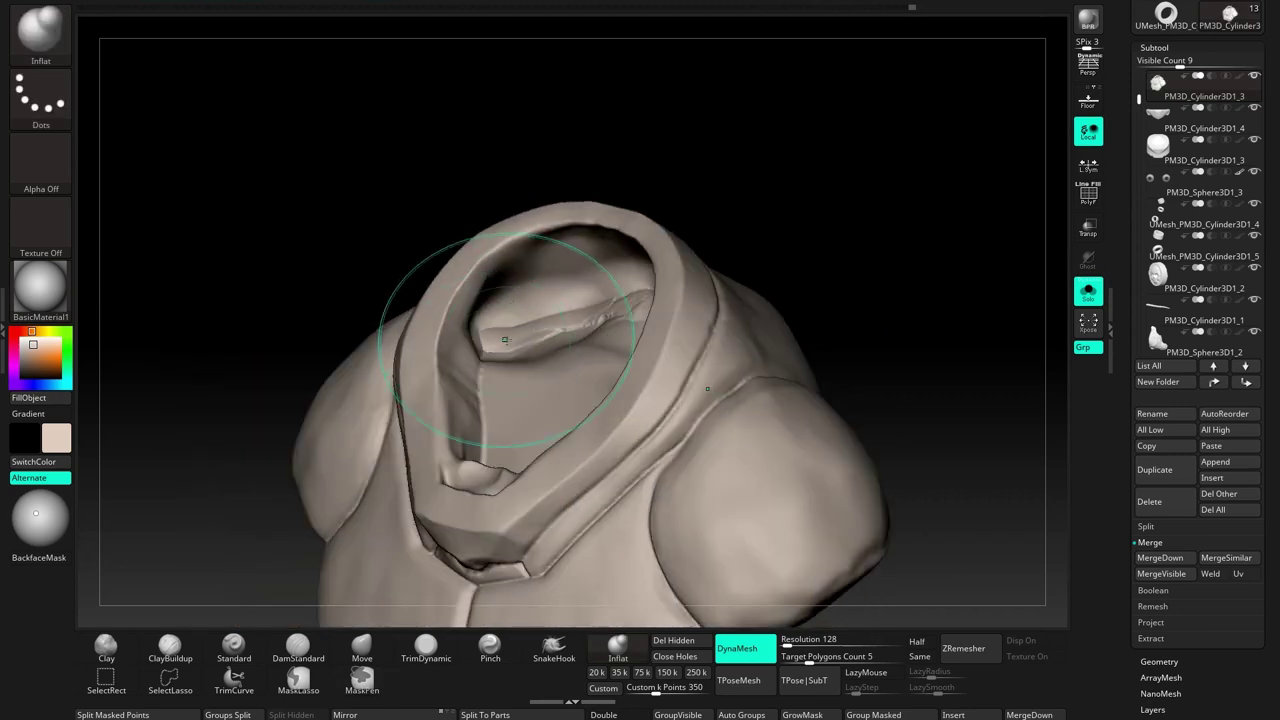
{"action": "left_click_drag", "start_coordinate": [486, 371], "coordinate": [529, 329]}
{"action": "right_click_drag", "start_coordinate": [529, 329], "coordinate": [633, 296]}
{"action": "left_click_drag", "start_coordinate": [634, 295], "coordinate": [740, 171], "text": "shift"}
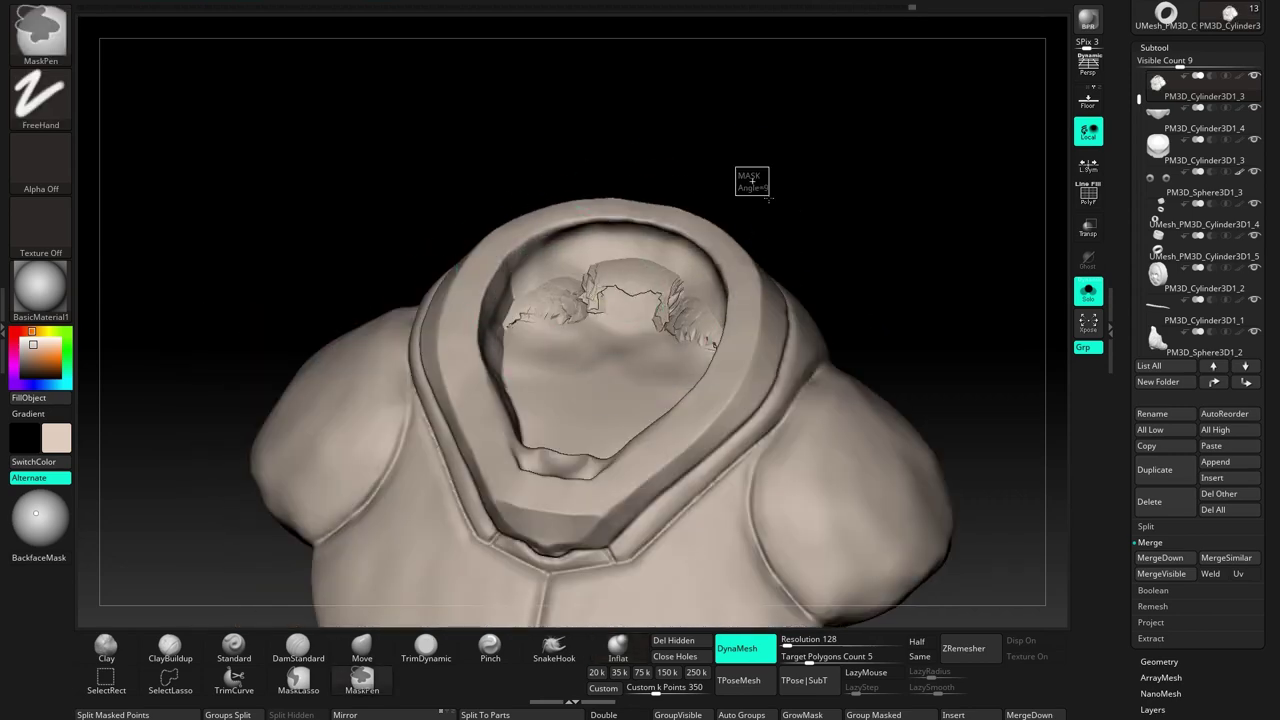
{"action": "right_click_drag", "start_coordinate": [740, 171], "coordinate": [480, 520]}
{"action": "key", "text": "space"}
{"action": "mouse_move", "coordinate": [560, 493]}
{"action": "right_mouse_down"}
{"action": "mouse_move", "coordinate": [763, 163]}
{"action": "mouse_move", "coordinate": [742, 178]}
{"action": "right_mouse_up"}
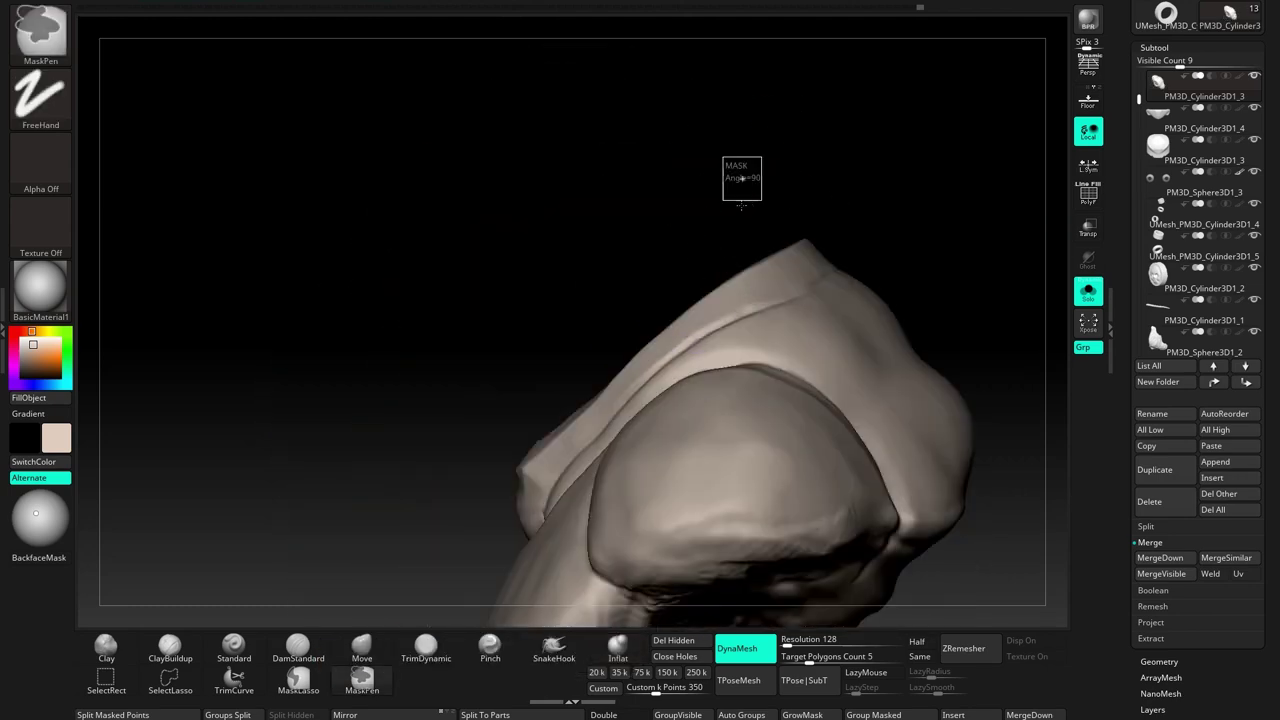
Smooth out the rough patch at the bottom of the neck opening
{"action": "left_click", "coordinate": [362, 648]}
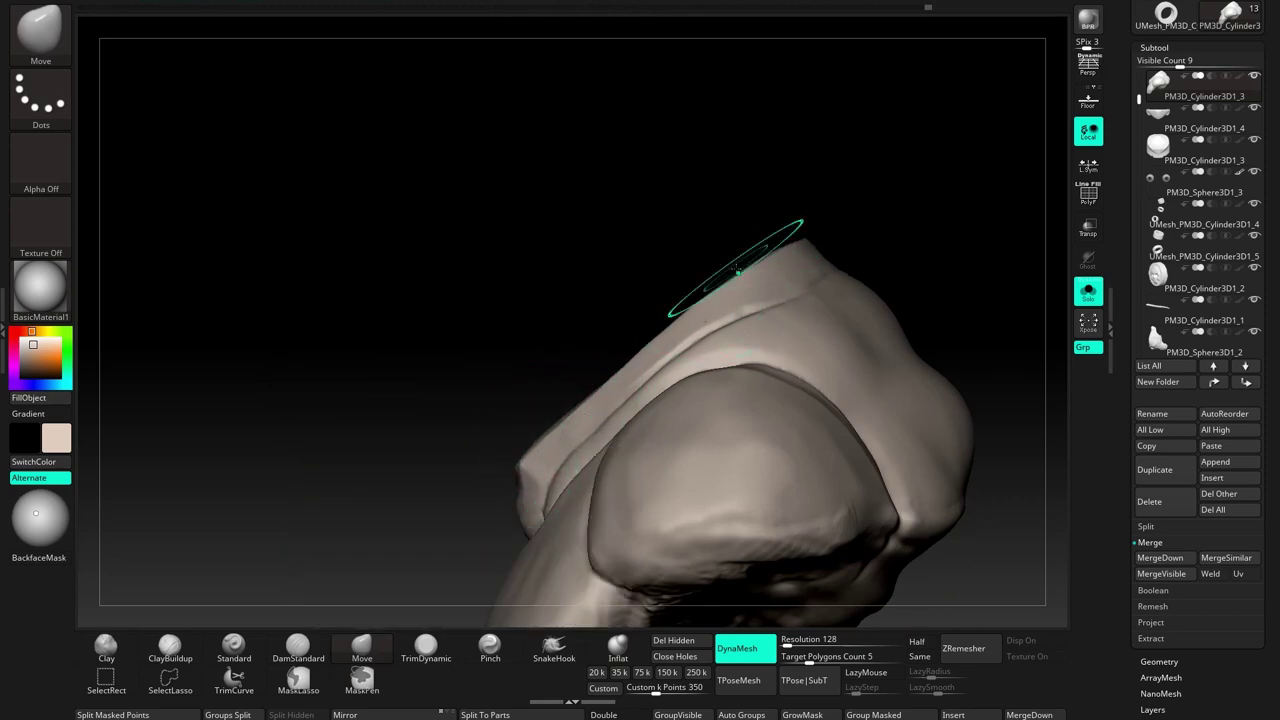
{"action": "mouse_move", "coordinate": [736, 264]}
{"action": "right_mouse_down"}
{"action": "mouse_move", "coordinate": [600, 300]}
{"action": "mouse_move", "coordinate": [555, 330]}
{"action": "mouse_move", "coordinate": [663, 143]}
{"action": "mouse_move", "coordinate": [498, 466]}
{"action": "mouse_move", "coordinate": [515, 482]}
{"action": "right_mouse_up"}
{"action": "key", "text": "b"}
{"action": "key", "text": "c"}
{"action": "key", "text": "b"}
{"action": "left_click_drag", "start_coordinate": [520, 540], "coordinate": [490, 535], "text": "shift"}
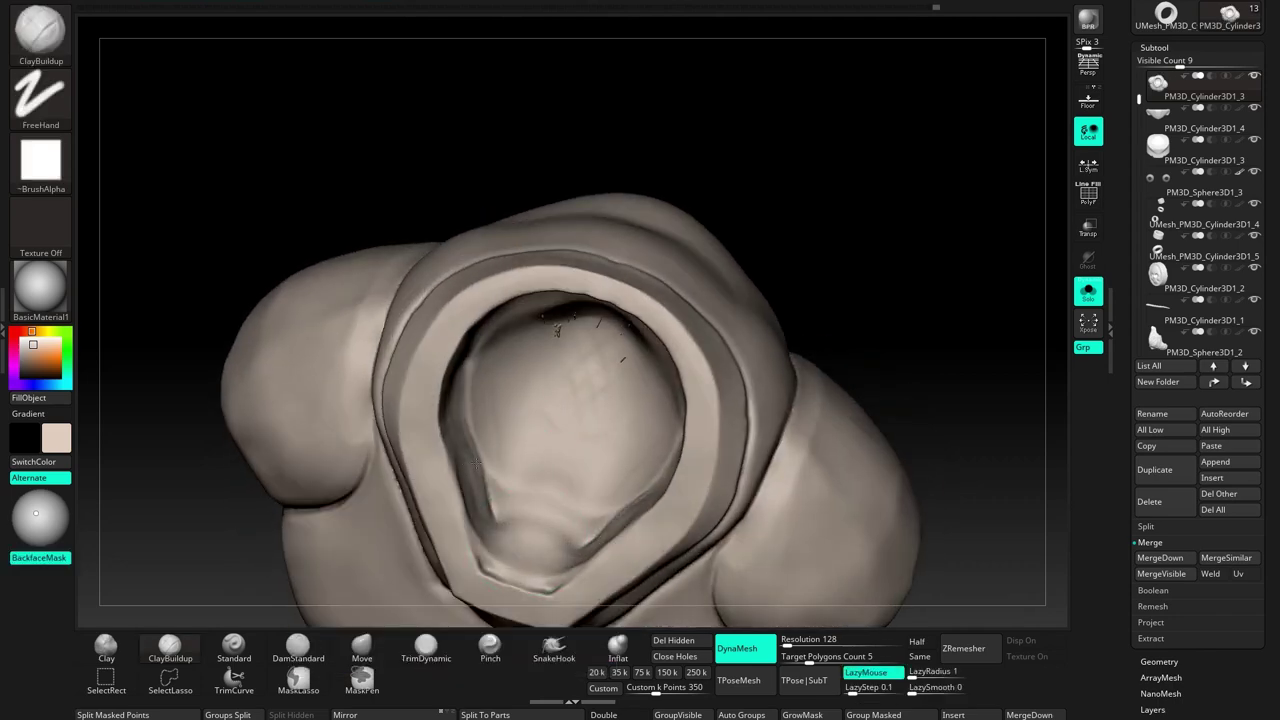
{"action": "left_click", "coordinate": [490, 645]}
{"action": "right_click_drag", "start_coordinate": [551, 128], "coordinate": [442, 318]}
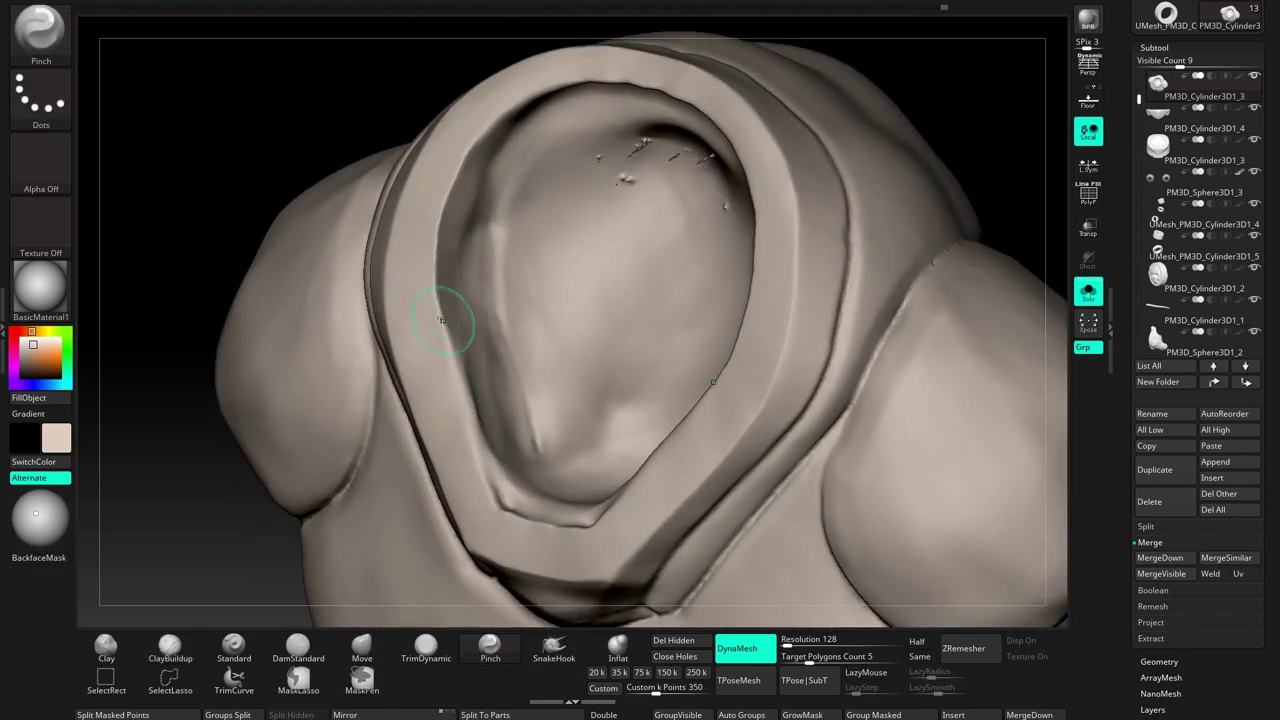
{"action": "right_click_drag", "start_coordinate": [518, 480], "coordinate": [530, 495], "text": "shift"}
{"action": "left_click_drag", "start_coordinate": [500, 500], "coordinate": [640, 510], "text": "shift"}
{"action": "mouse_move", "coordinate": [600, 500]}
{"action": "right_mouse_down", "text": "shift"}
{"action": "mouse_move", "coordinate": [551, 435]}
{"action": "mouse_move", "coordinate": [580, 223]}
{"action": "mouse_move", "coordinate": [541, 327]}
{"action": "mouse_move", "coordinate": [600, 400]}
{"action": "mouse_move", "coordinate": [628, 357]}
{"action": "right_mouse_up", "text": "shift"}
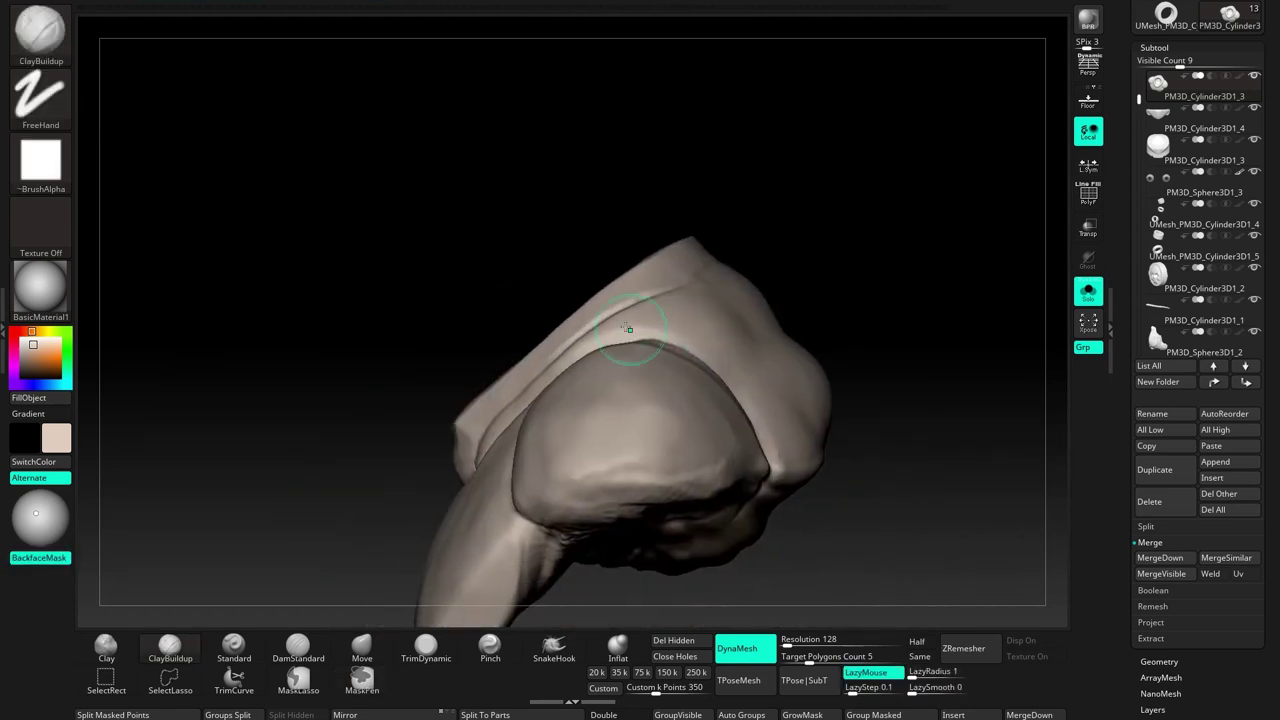
Slice the top of the shoulder flat with TrimCurve
{"action": "left_click", "coordinate": [234, 680], "text": "ctrl+shift"}
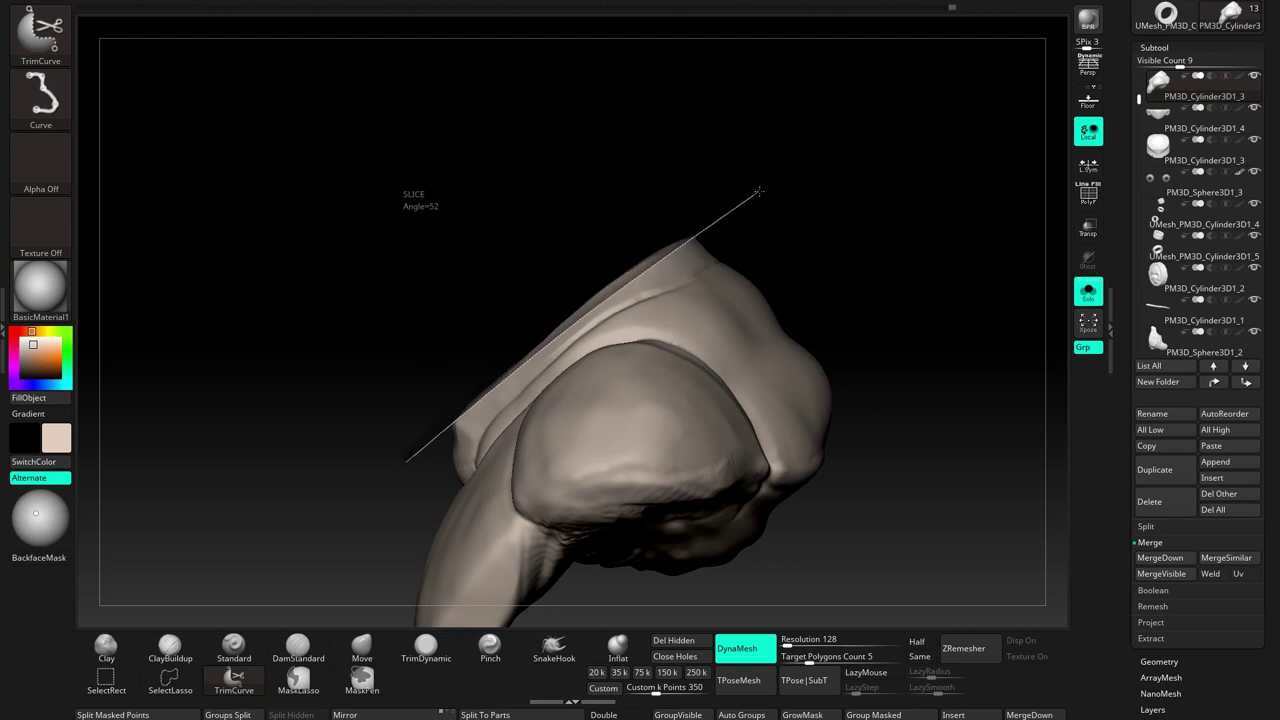
{"action": "left_click_drag", "start_coordinate": [749, 303], "coordinate": [717, 295], "text": "ctrl+shift"}
{"action": "mouse_move", "coordinate": [717, 295]}
{"action": "right_mouse_down"}
{"action": "mouse_move", "coordinate": [690, 300]}
{"action": "mouse_move", "coordinate": [730, 295]}
{"action": "mouse_move", "coordinate": [708, 293]}
{"action": "mouse_move", "coordinate": [720, 240]}
{"action": "right_mouse_up"}
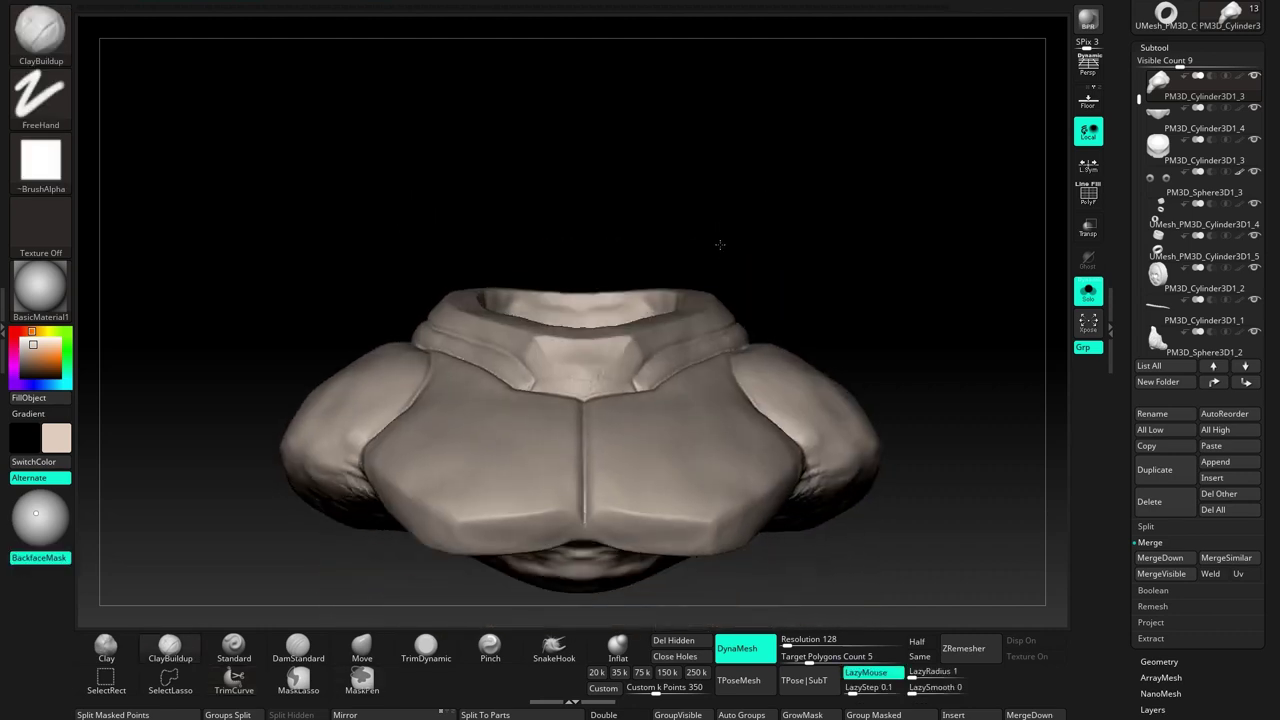
{"action": "left_click", "coordinate": [362, 645]}
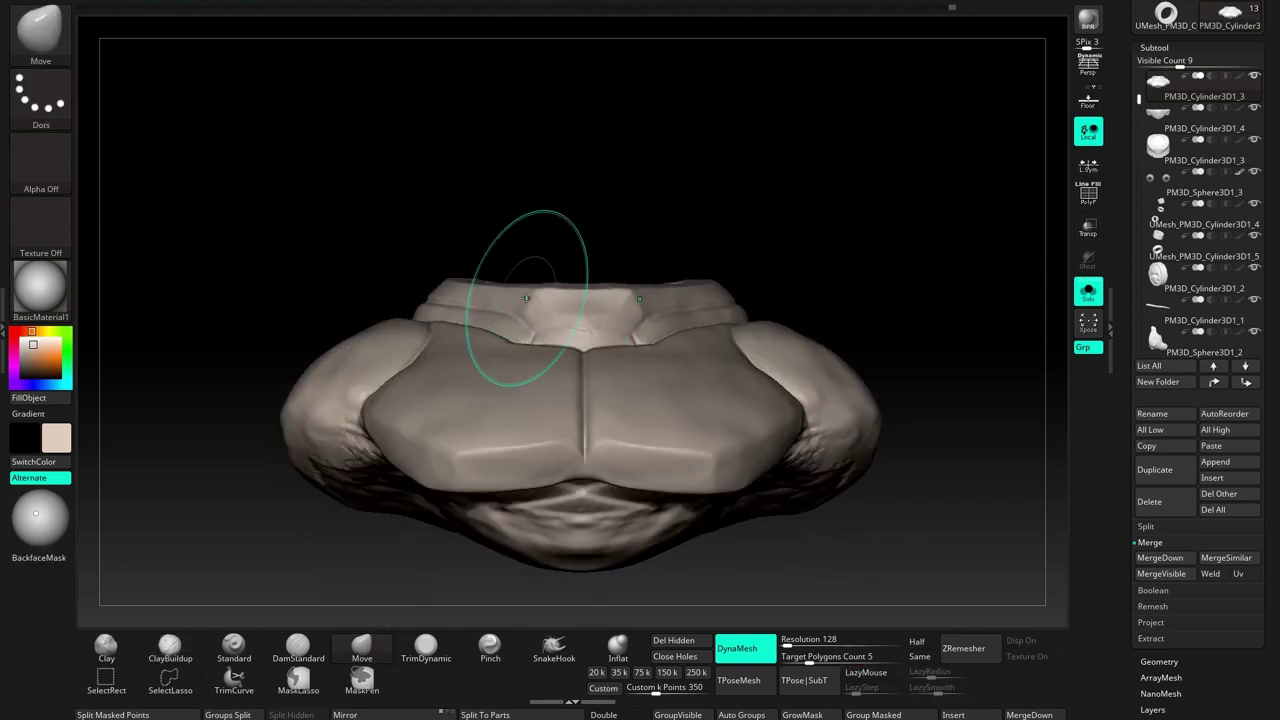
{"action": "right_click_drag", "start_coordinate": [482, 288], "coordinate": [600, 243]}
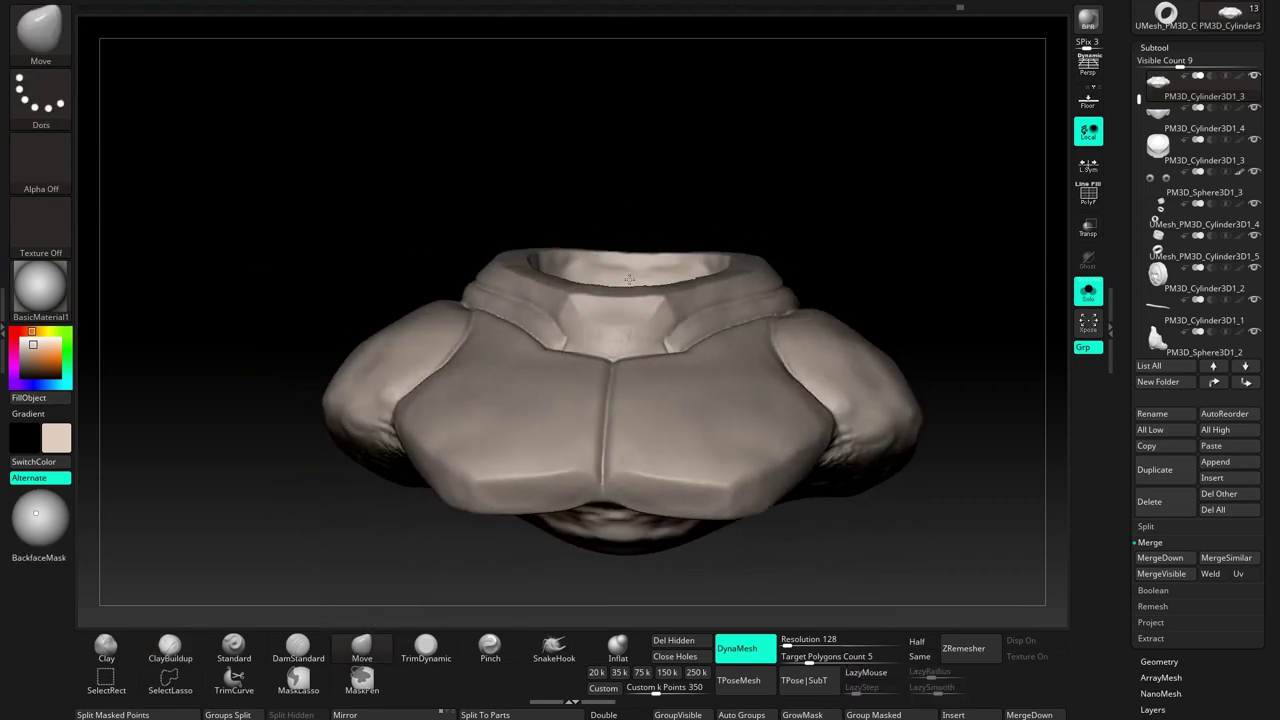
{"action": "right_click", "coordinate": [640, 240]}
{"action": "mouse_move", "coordinate": [640, 243]}
{"action": "right_mouse_down"}
{"action": "mouse_move", "coordinate": [557, 286]}
{"action": "mouse_move", "coordinate": [607, 273]}
{"action": "right_mouse_up"}
{"action": "right_click_drag", "start_coordinate": [665, 311], "coordinate": [622, 291]}
{"action": "key", "text": "b"}
{"action": "key", "text": "c"}
{"action": "key", "text": "b"}
{"action": "right_click_drag", "start_coordinate": [731, 242], "coordinate": [994, 289]}
Show all pieces and Transpose-rotate the stick jutting from the mouth
{"action": "left_click", "coordinate": [1088, 291]}
{"action": "key", "text": "w"}
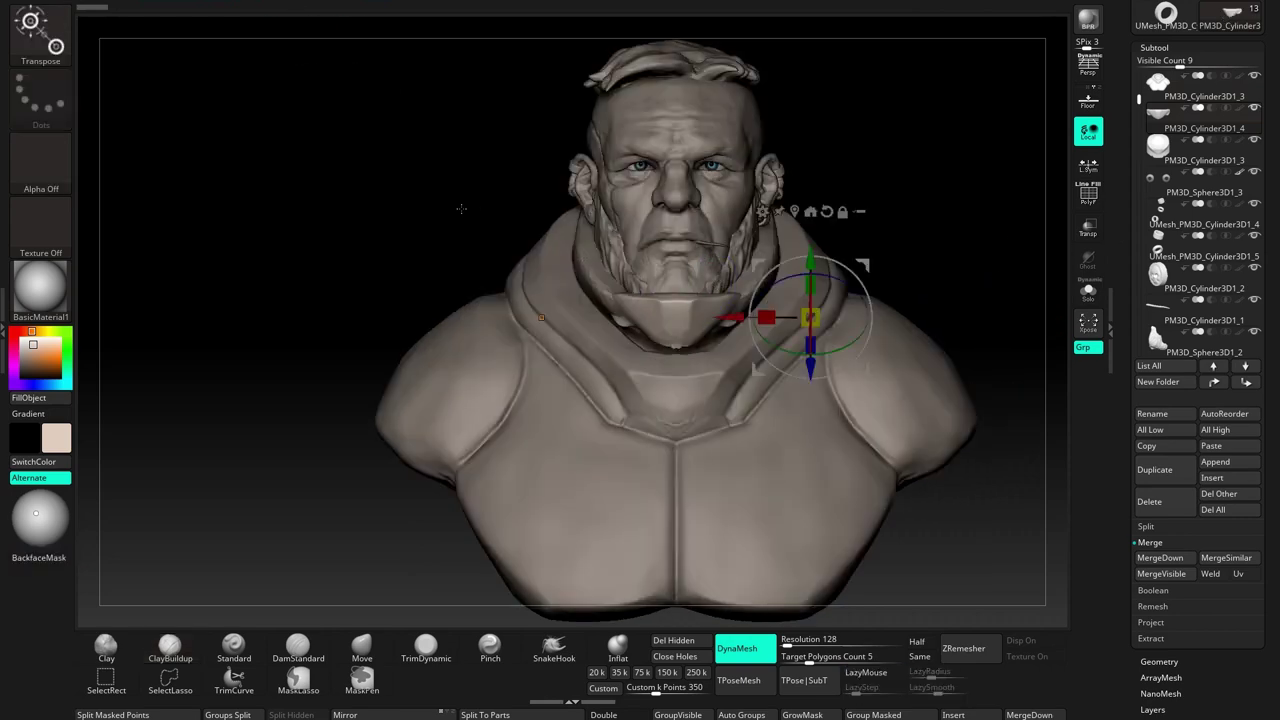
{"action": "right_click_drag", "start_coordinate": [722, 302], "coordinate": [610, 293]}
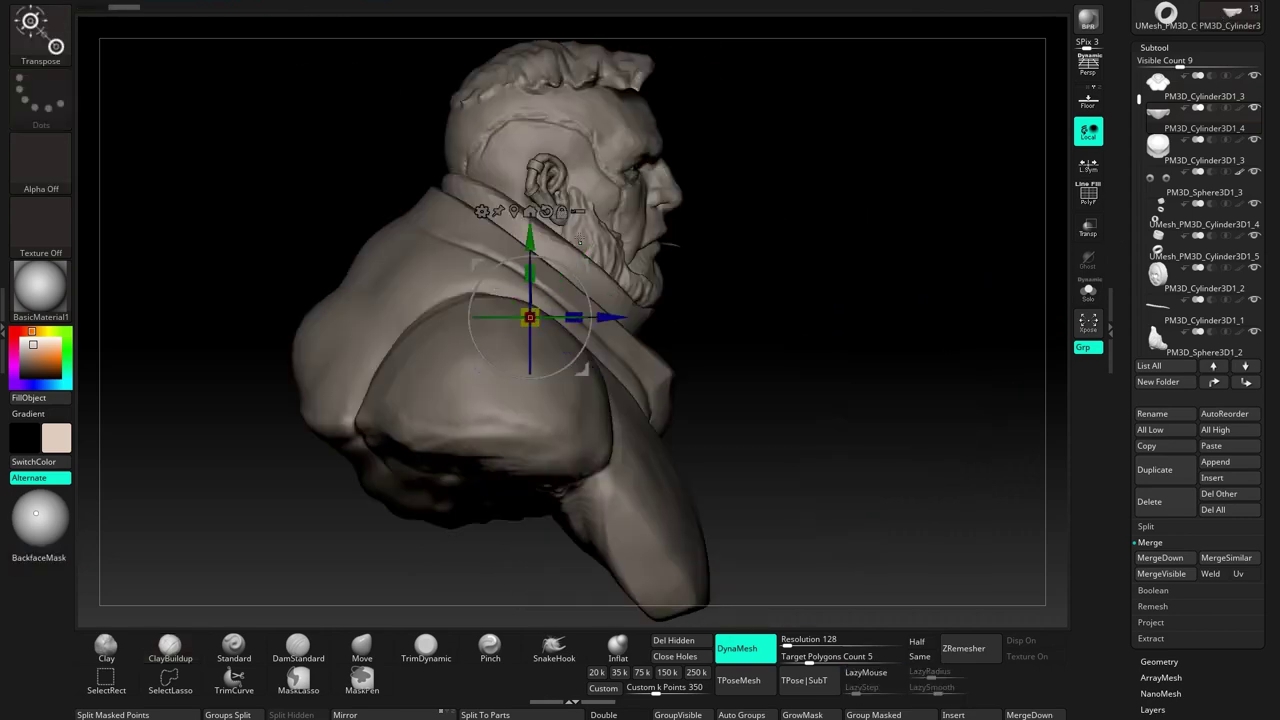
{"action": "left_click_drag", "start_coordinate": [543, 376], "coordinate": [586, 380]}
{"action": "mouse_move", "coordinate": [586, 380]}
{"action": "right_mouse_down"}
{"action": "mouse_move", "coordinate": [613, 370]}
{"action": "mouse_move", "coordinate": [235, 17]}
{"action": "right_mouse_up"}
Flatten the chest plate below the collar with TrimDynamic
{"action": "key", "text": "q"}
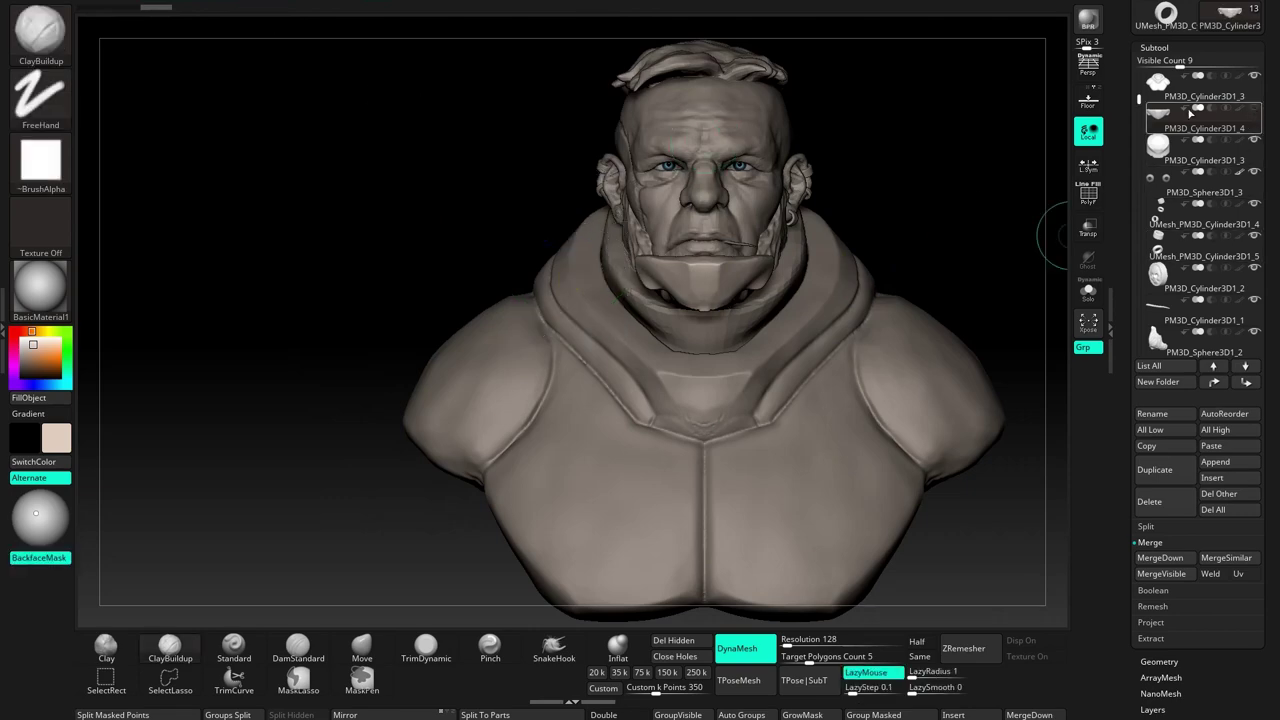
{"action": "right_click_drag", "start_coordinate": [700, 400], "coordinate": [546, 533]}
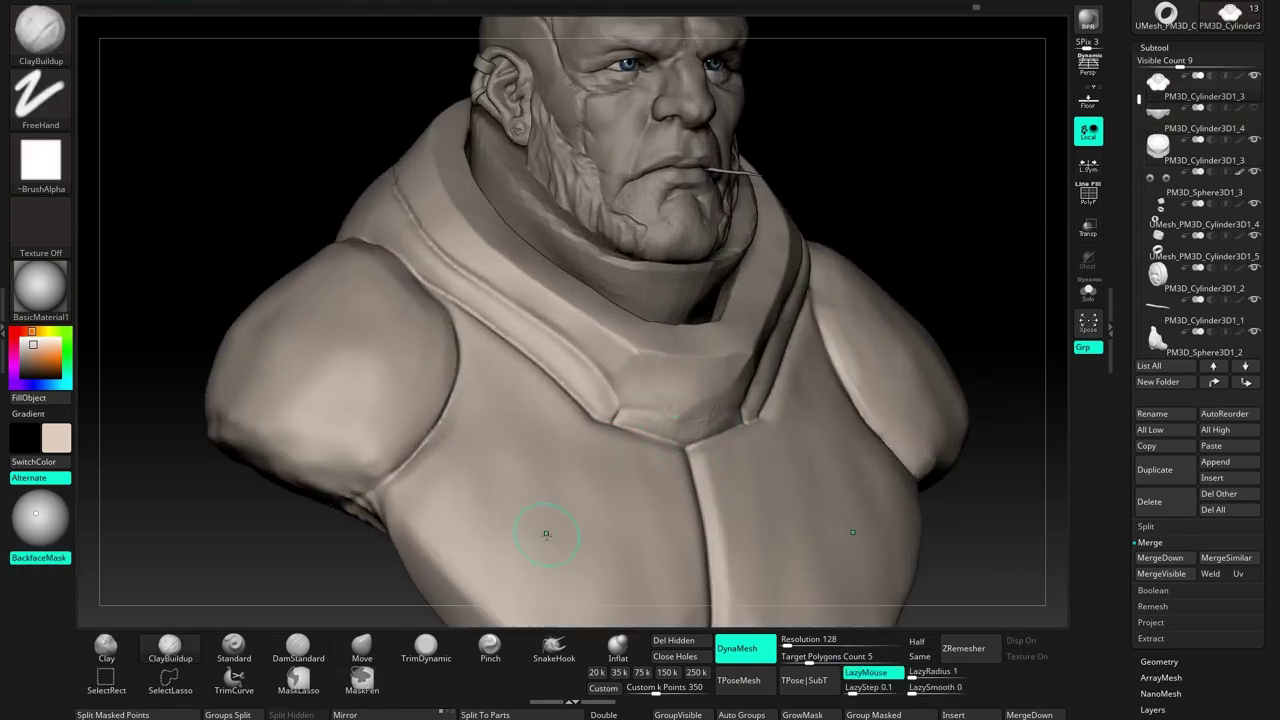
{"action": "left_click", "coordinate": [426, 648]}
{"action": "right_click_drag", "start_coordinate": [466, 606], "coordinate": [669, 385], "text": "shift"}
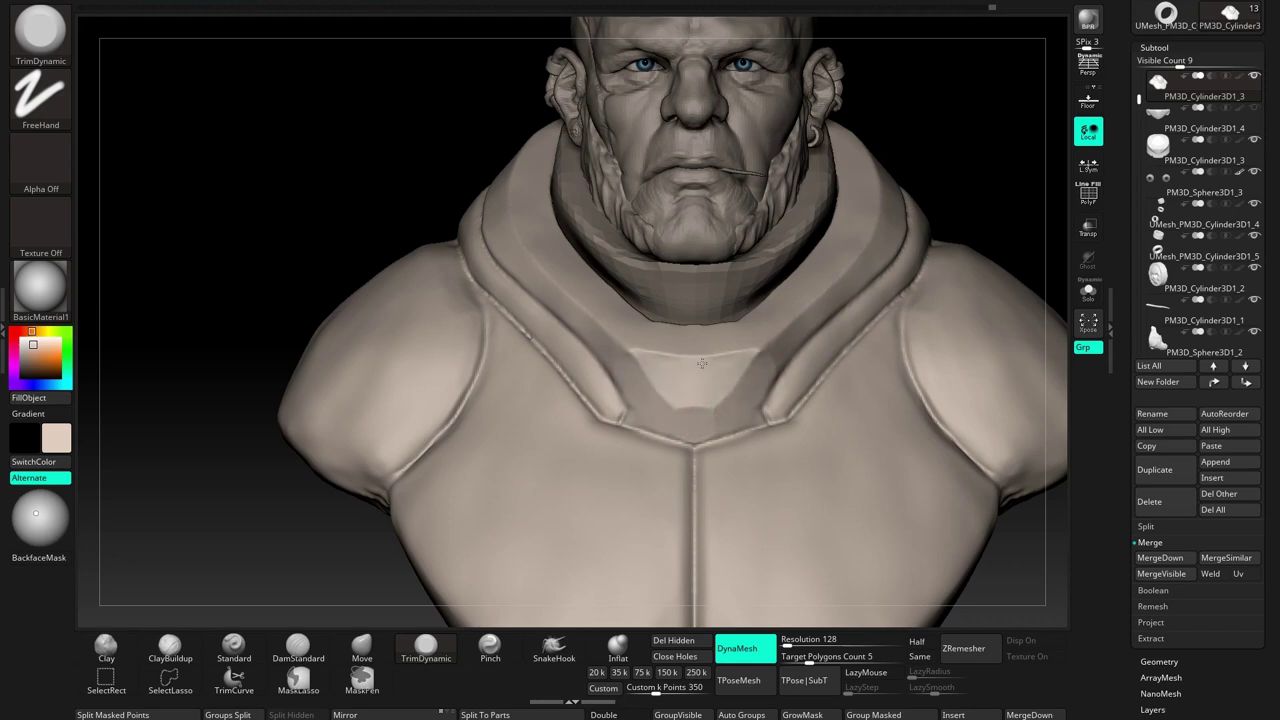
{"action": "right_click_drag", "start_coordinate": [624, 329], "coordinate": [659, 345]}
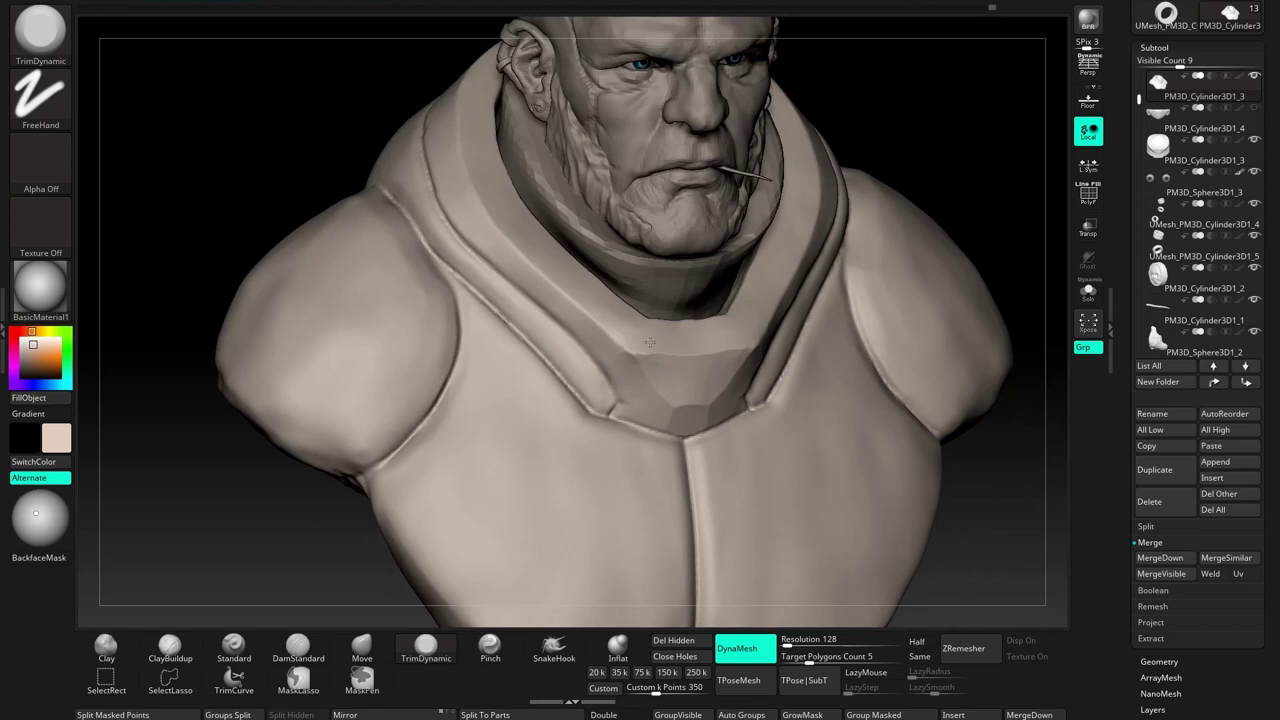
Pinch and smooth the chest plate edges under the collar
{"action": "key", "text": "b"}
{"action": "key", "text": "p"}
{"action": "key", "text": "i"}
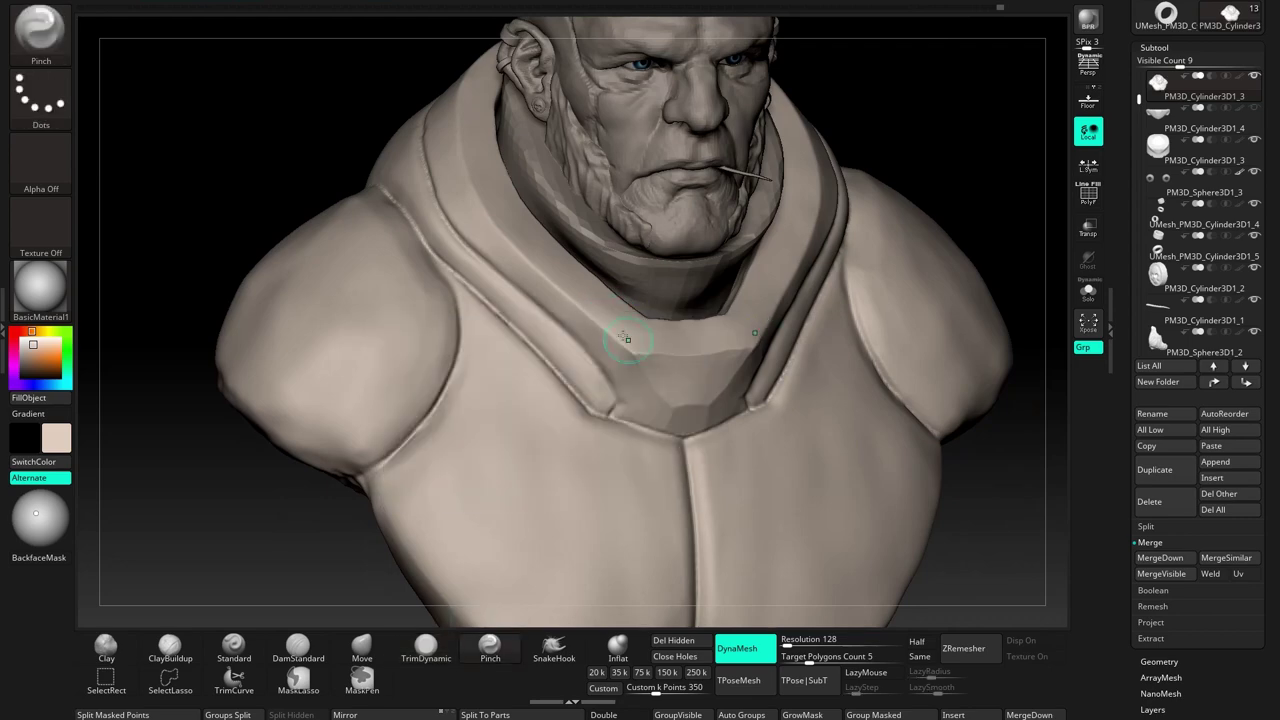
{"action": "right_click_drag", "start_coordinate": [673, 355], "coordinate": [707, 363], "text": "shift"}
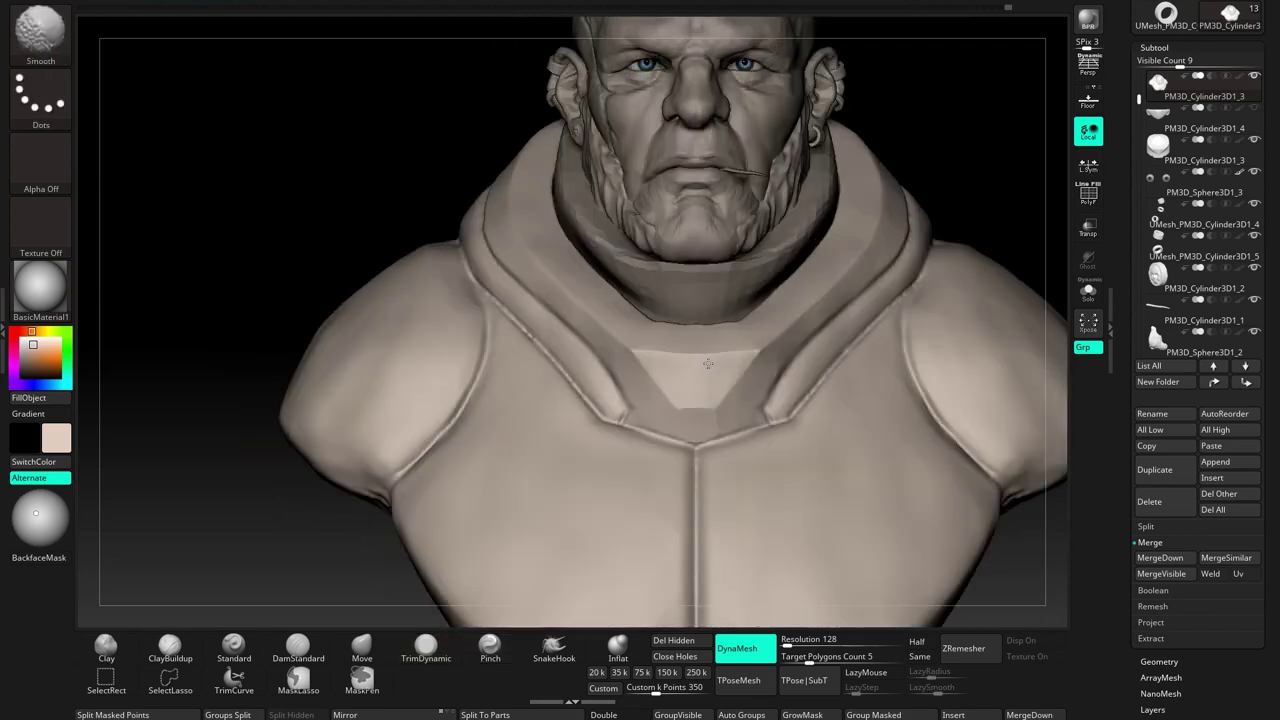
{"action": "mouse_move", "coordinate": [752, 351]}
{"action": "right_mouse_down"}
{"action": "mouse_move", "coordinate": [767, 358]}
{"action": "mouse_move", "coordinate": [735, 355]}
{"action": "right_mouse_up"}
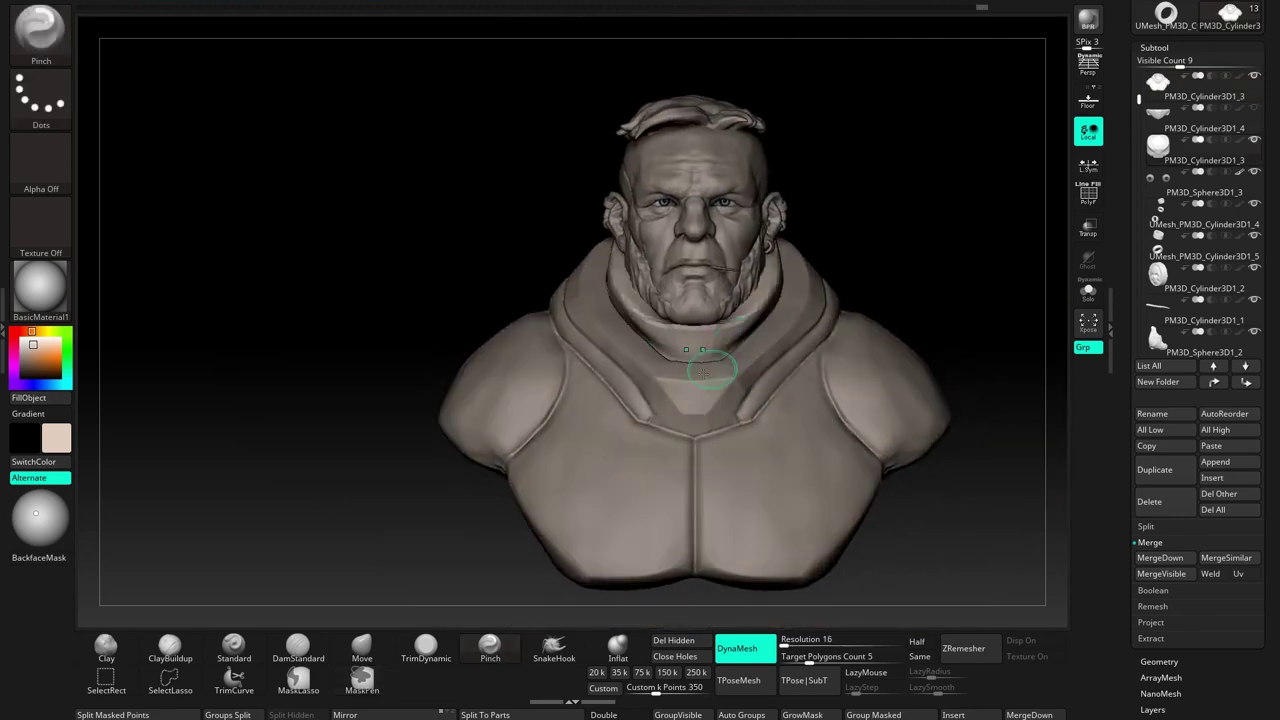
{"action": "right_click_drag", "start_coordinate": [447, 575], "coordinate": [714, 350]}
{"action": "right_click", "coordinate": [680, 300]}
{"action": "mouse_move", "coordinate": [680, 300]}
{"action": "right_mouse_down"}
{"action": "mouse_move", "coordinate": [700, 330]}
{"action": "mouse_move", "coordinate": [715, 320]}
{"action": "mouse_move", "coordinate": [680, 277]}
{"action": "mouse_move", "coordinate": [748, 290]}
{"action": "right_mouse_up"}
{"action": "mouse_move", "coordinate": [680, 343]}
{"action": "right_mouse_down"}
{"action": "mouse_move", "coordinate": [625, 295]}
{"action": "mouse_move", "coordinate": [728, 405]}
{"action": "right_mouse_up"}
Select the Move brush and push the collar rim in around the jaw
{"action": "key", "text": "b"}
{"action": "key", "text": "m"}
{"action": "key", "text": "v"}
{"action": "right_click_drag", "start_coordinate": [778, 288], "coordinate": [768, 258]}
{"action": "key", "text": "b"}
{"action": "key", "text": "m"}
{"action": "key", "text": "v"}
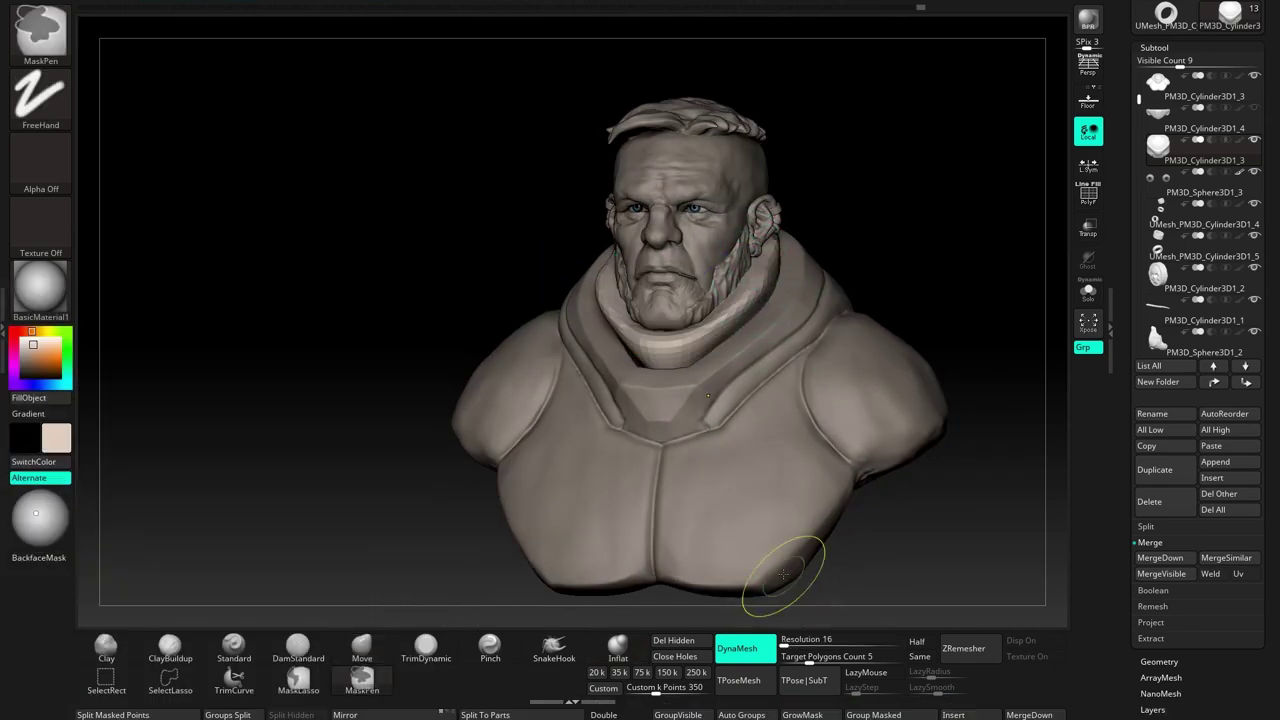
{"action": "scroll", "coordinate": [1200, 480], "scroll_direction": "down", "scroll_amount": 5}
{"action": "scroll", "coordinate": [1200, 480], "scroll_direction": "down", "scroll_amount": 5}
{"action": "scroll", "coordinate": [1150, 100], "scroll_direction": "up", "scroll_amount": 5}
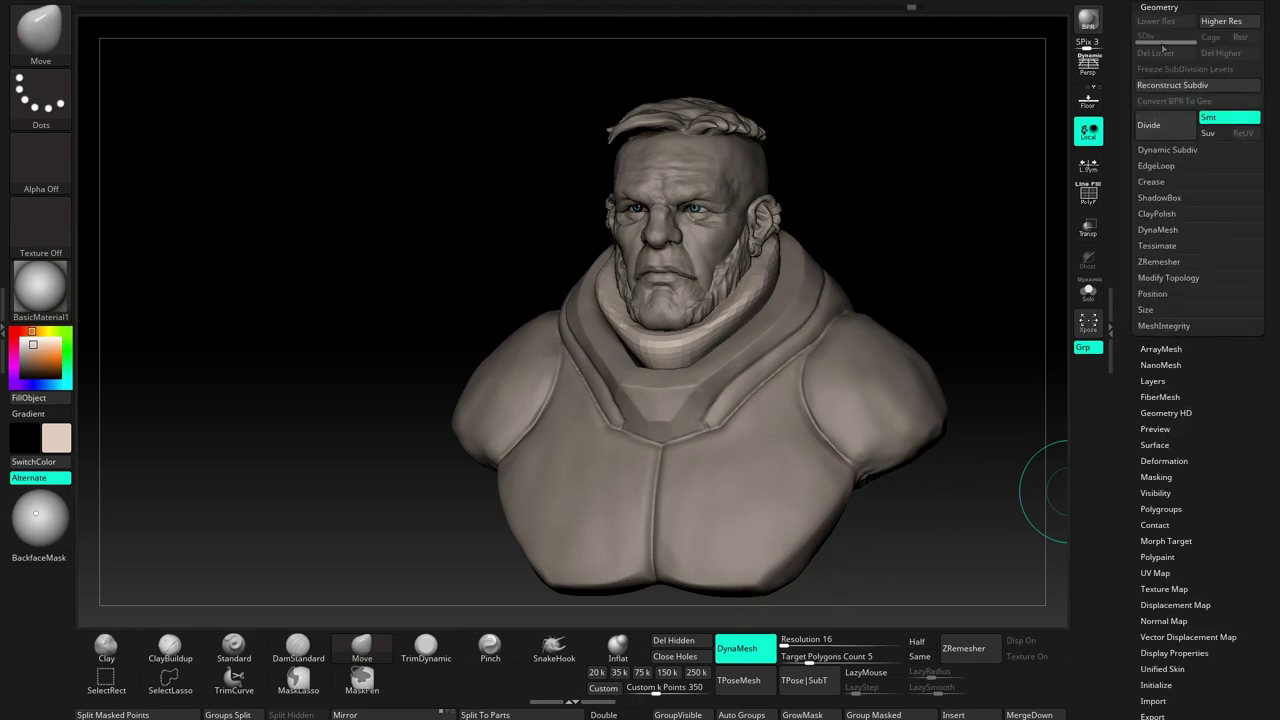
Open ZRemesher options and build up the scarf surface with ClayBuildup
{"action": "left_click", "coordinate": [1160, 262]}
{"action": "mouse_move", "coordinate": [820, 346]}
{"action": "right_mouse_down"}
{"action": "mouse_move", "coordinate": [536, 314]}
{"action": "mouse_move", "coordinate": [427, 266]}
{"action": "right_mouse_up"}
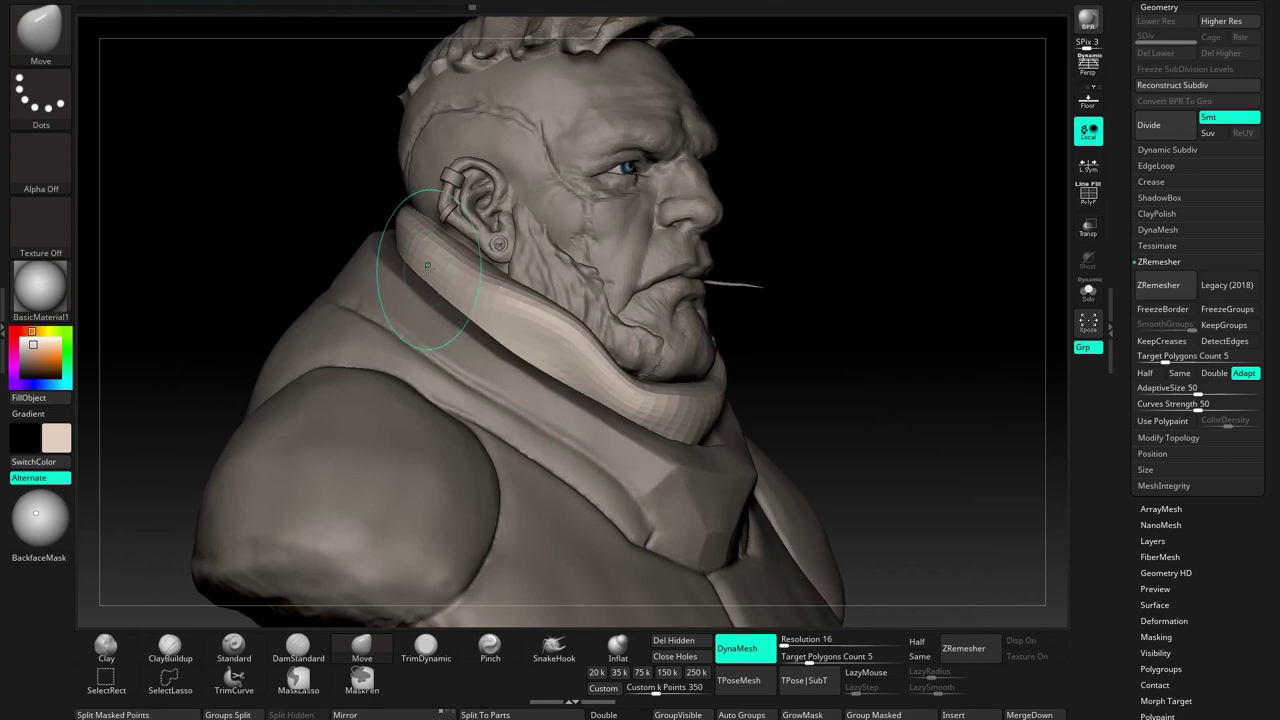
{"action": "right_click_drag", "start_coordinate": [424, 217], "coordinate": [496, 279]}
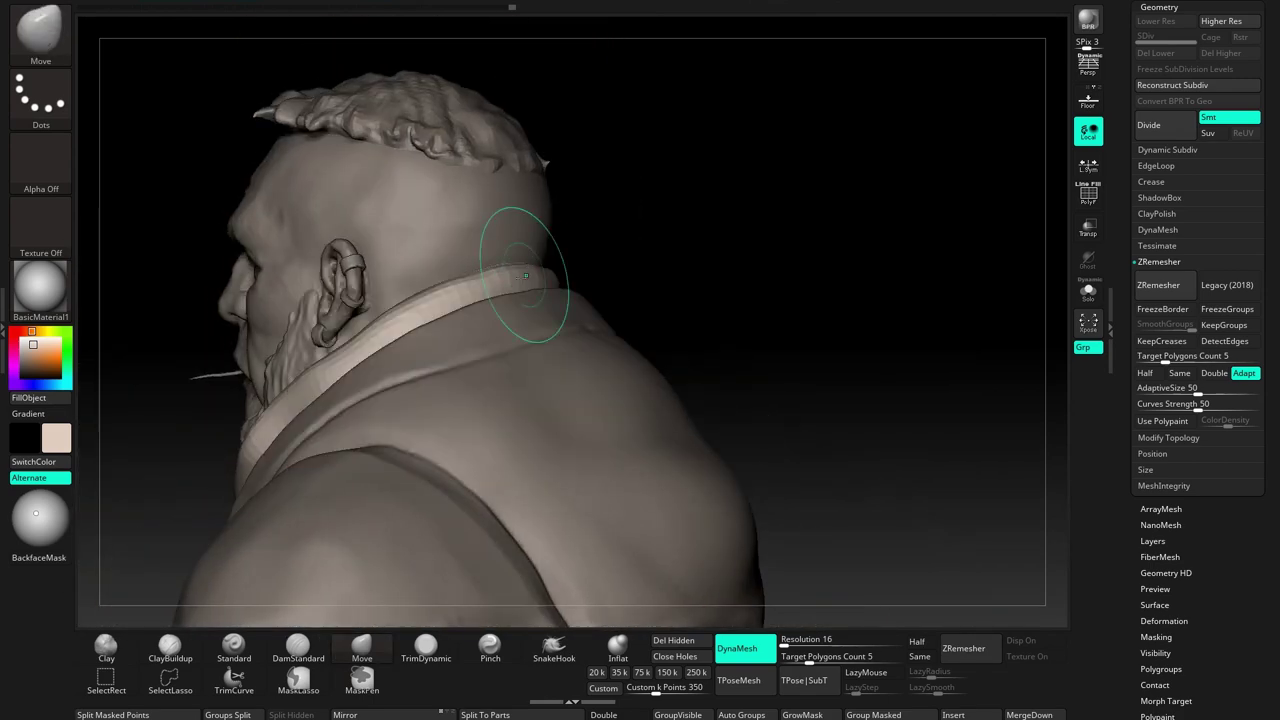
{"action": "right_click_drag", "start_coordinate": [470, 291], "coordinate": [448, 402]}
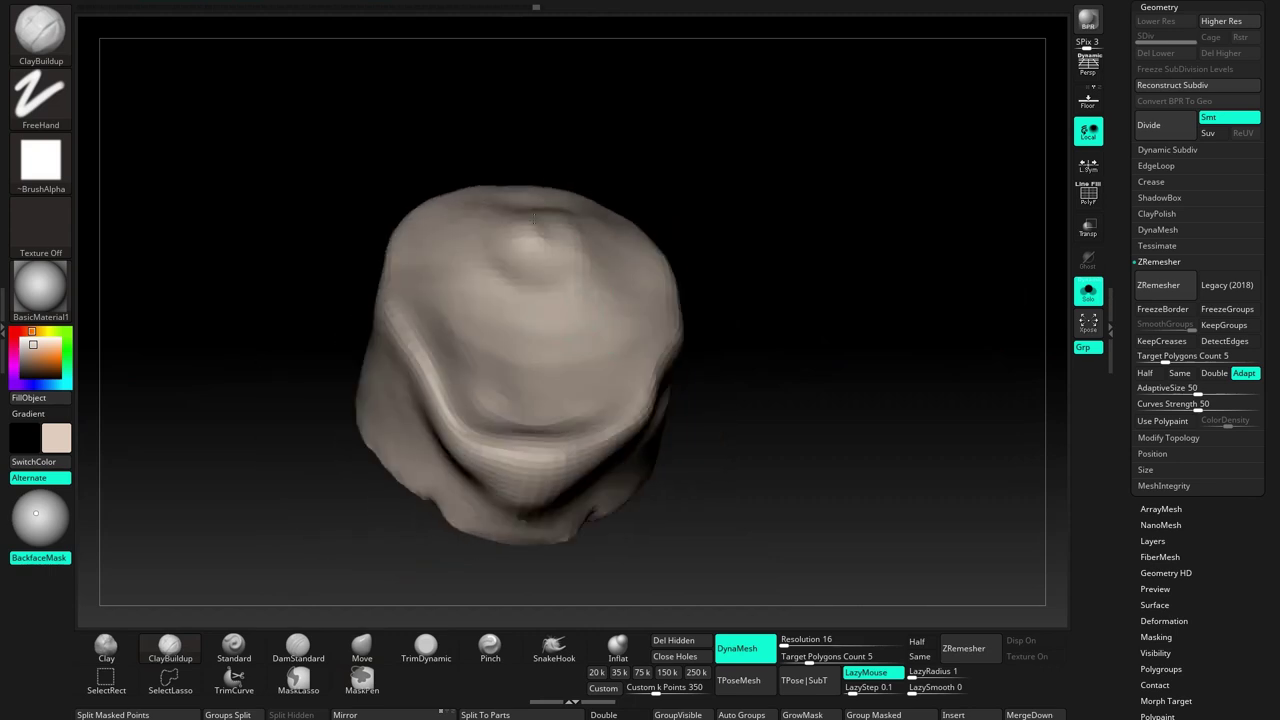
{"action": "right_click_drag", "start_coordinate": [533, 217], "coordinate": [523, 274]}
{"action": "mouse_move", "coordinate": [523, 274]}
{"action": "left_mouse_down"}
{"action": "mouse_move", "coordinate": [482, 242]}
{"action": "mouse_move", "coordinate": [590, 380]}
{"action": "mouse_move", "coordinate": [494, 297]}
{"action": "left_mouse_up"}
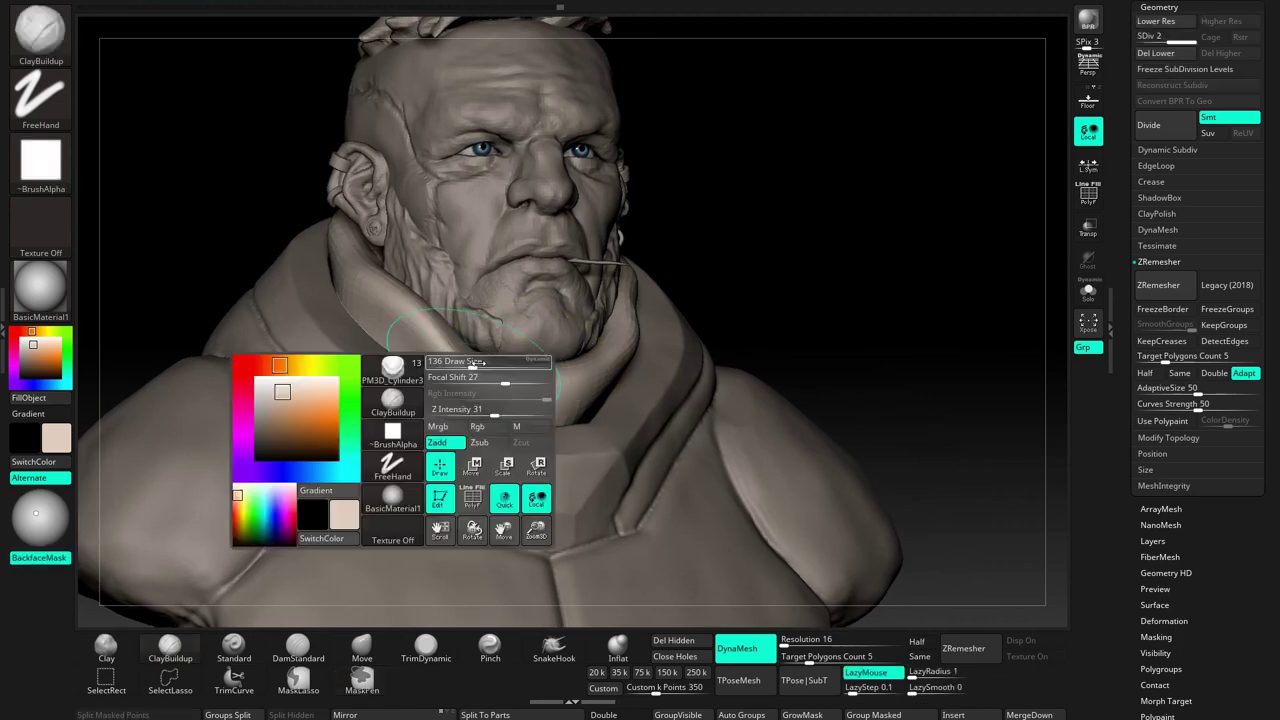
Check the scarf's fit under beard and collar with Transp on, then turn it off
{"action": "left_click", "coordinate": [230, 648]}
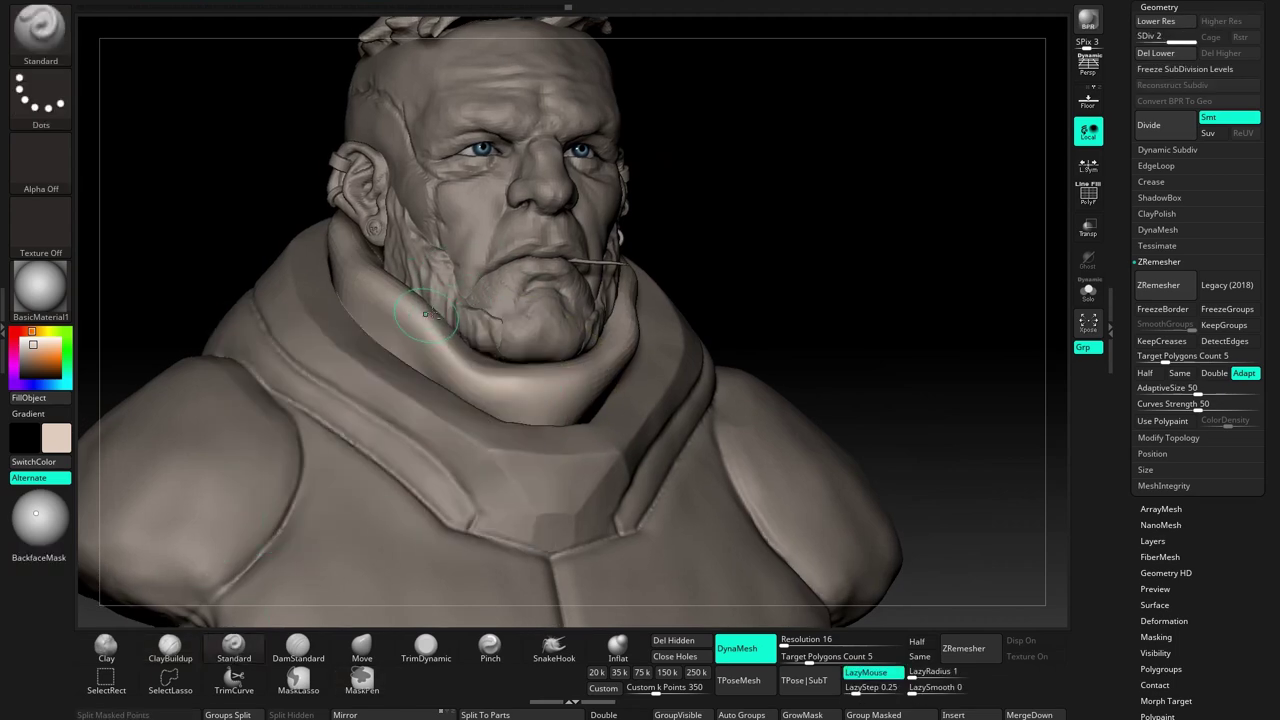
{"action": "right_click_drag", "start_coordinate": [430, 315], "coordinate": [496, 366]}
{"action": "right_click_drag", "start_coordinate": [392, 305], "coordinate": [378, 253]}
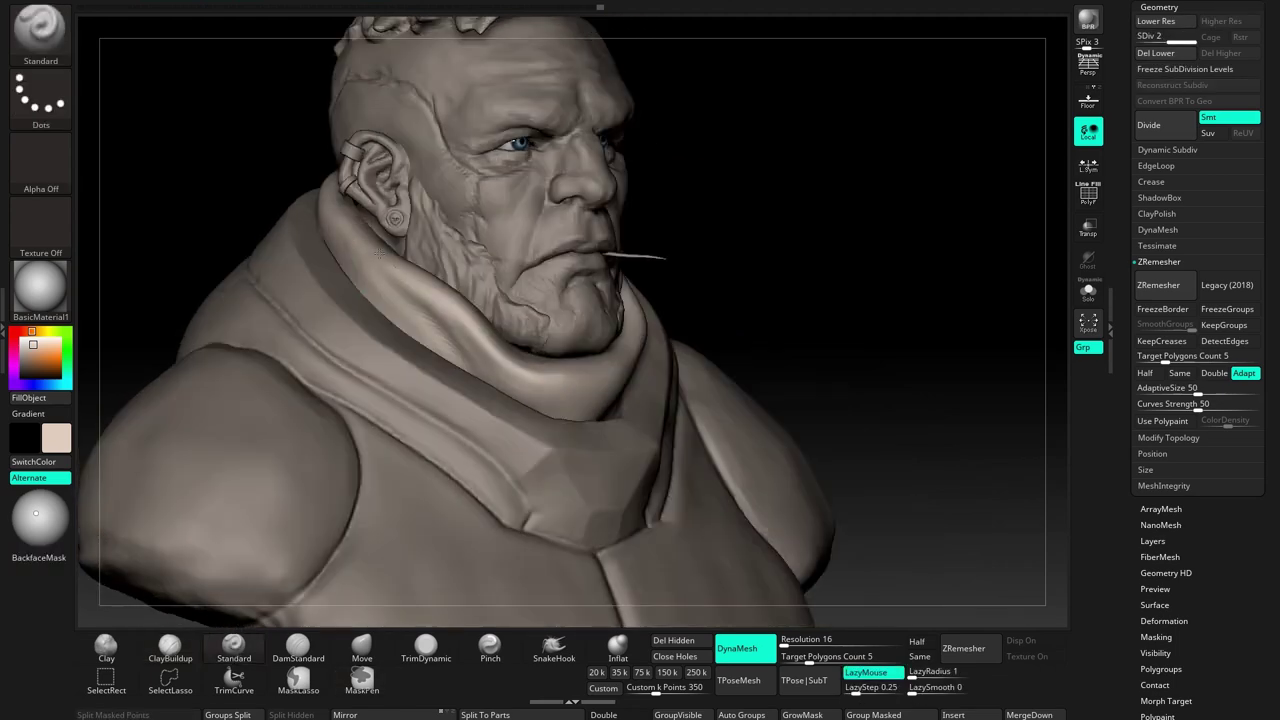
{"action": "right_click_drag", "start_coordinate": [438, 371], "coordinate": [380, 371]}
{"action": "left_click", "coordinate": [1088, 227]}
{"action": "right_click_drag", "start_coordinate": [470, 350], "coordinate": [590, 350]}
{"action": "mouse_move", "coordinate": [679, 388]}
{"action": "right_mouse_down"}
{"action": "mouse_move", "coordinate": [630, 335]}
{"action": "mouse_move", "coordinate": [706, 343]}
{"action": "mouse_move", "coordinate": [800, 377]}
{"action": "mouse_move", "coordinate": [828, 335]}
{"action": "right_mouse_up"}
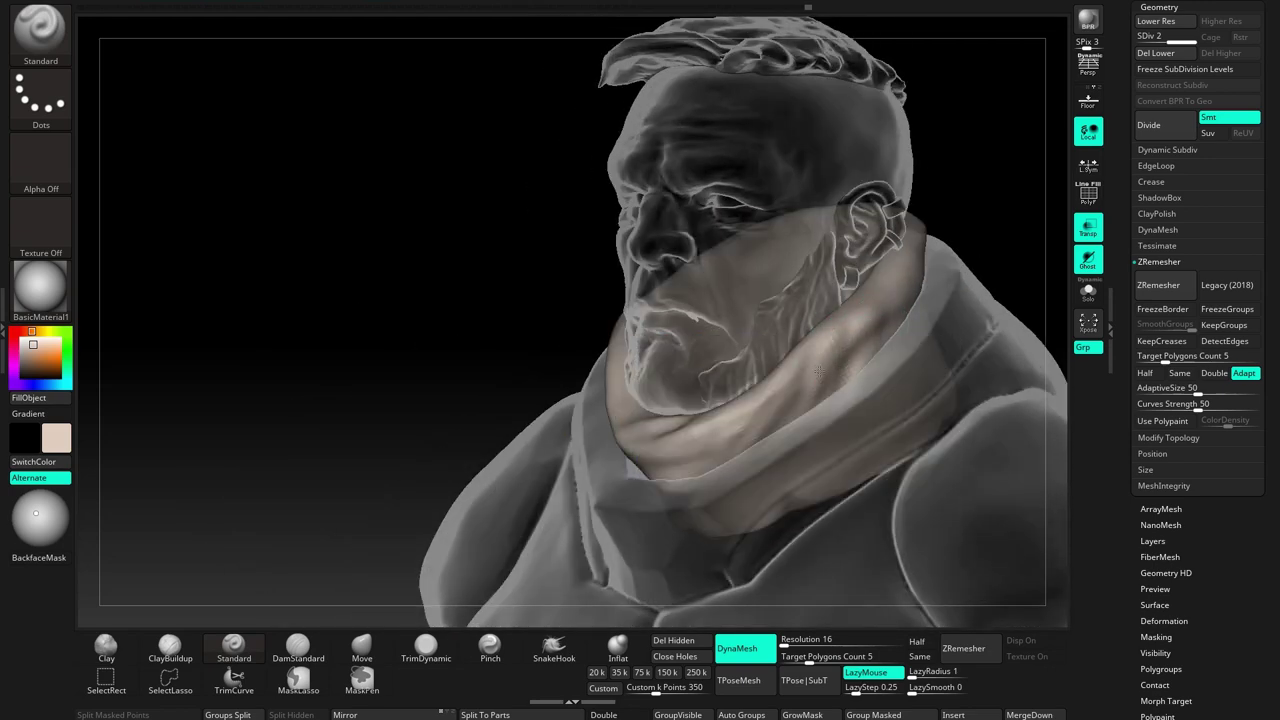
{"action": "mouse_move", "coordinate": [860, 335]}
{"action": "right_mouse_down"}
{"action": "mouse_move", "coordinate": [928, 267]}
{"action": "mouse_move", "coordinate": [843, 390]}
{"action": "mouse_move", "coordinate": [883, 381]}
{"action": "right_mouse_up"}
{"action": "left_click", "coordinate": [1088, 227]}
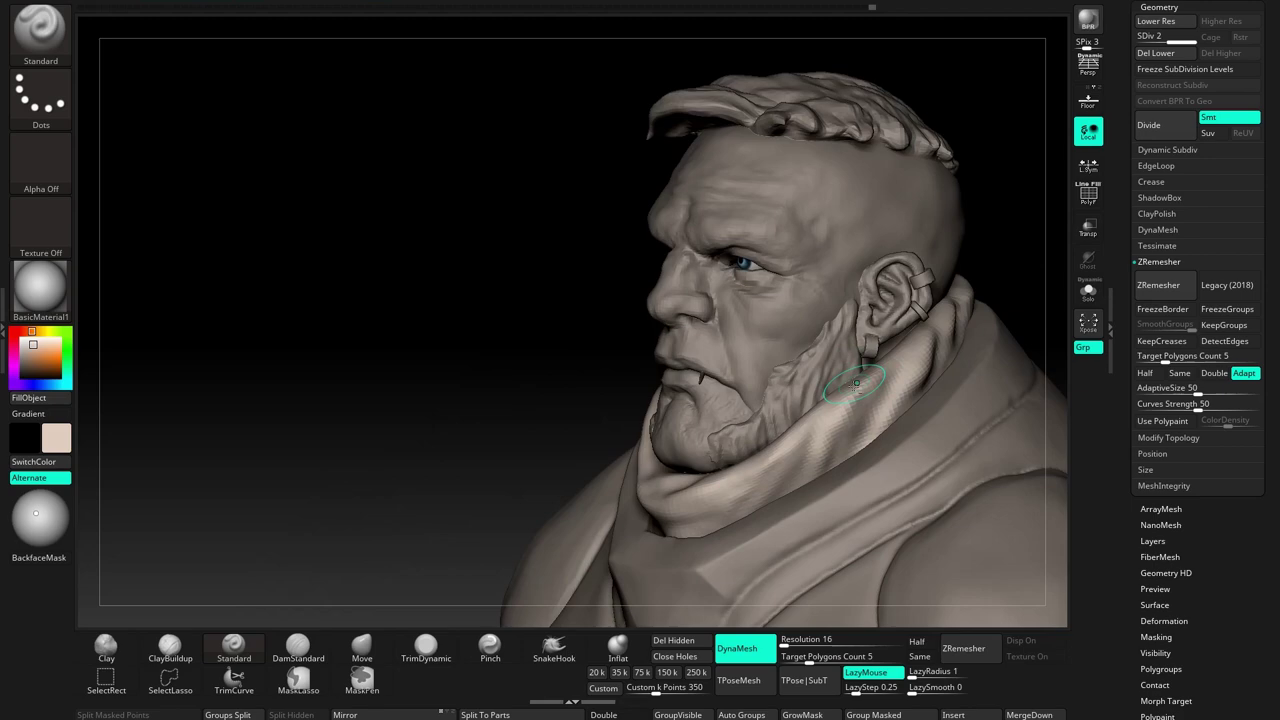
{"action": "right_click_drag", "start_coordinate": [818, 452], "coordinate": [760, 448]}
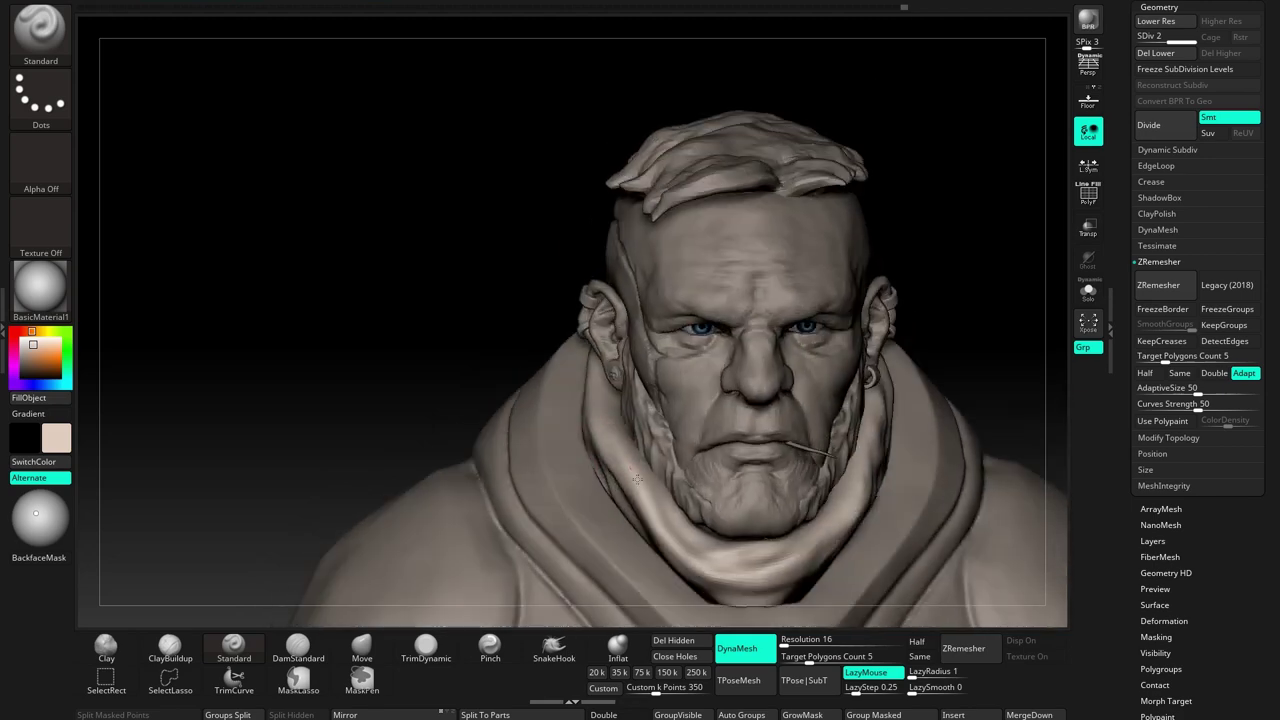
Solo the scarf and build up a ridge along its right rim
{"action": "right_click_drag", "start_coordinate": [680, 440], "coordinate": [610, 415]}
{"action": "right_click", "coordinate": [596, 410]}
{"action": "left_click", "coordinate": [1088, 290]}
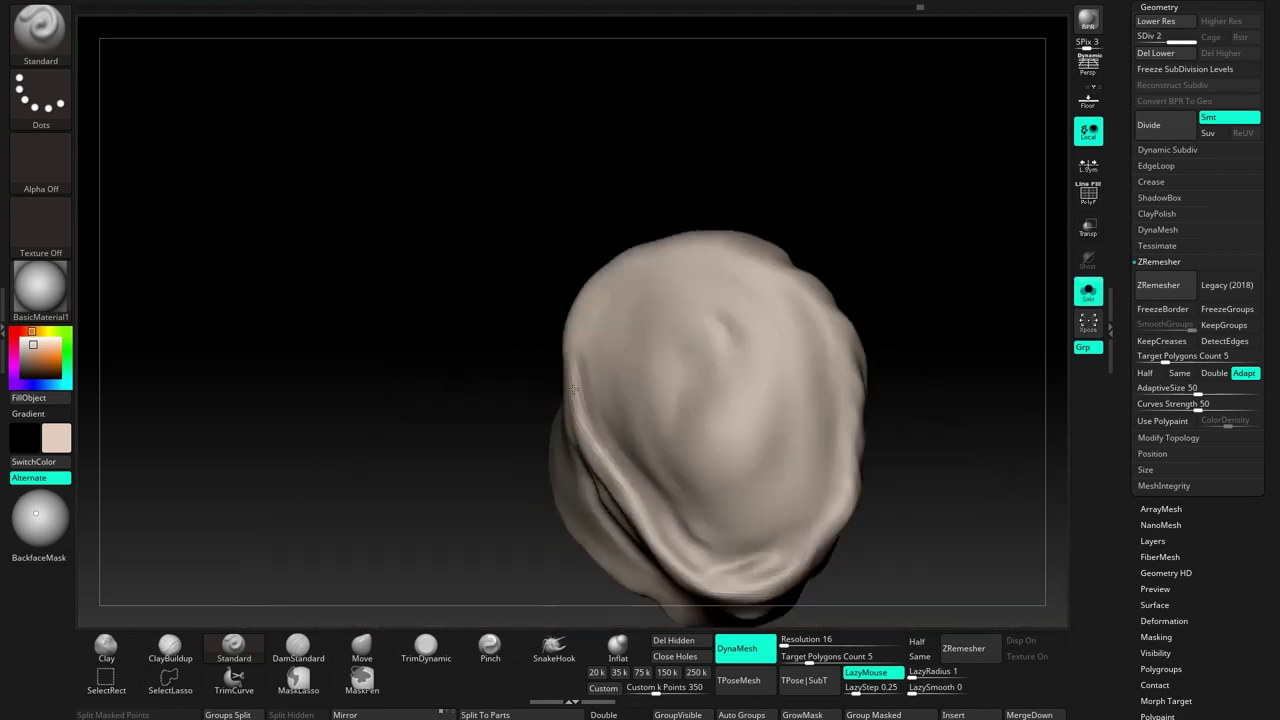
{"action": "left_click_drag", "start_coordinate": [799, 282], "coordinate": [839, 445]}
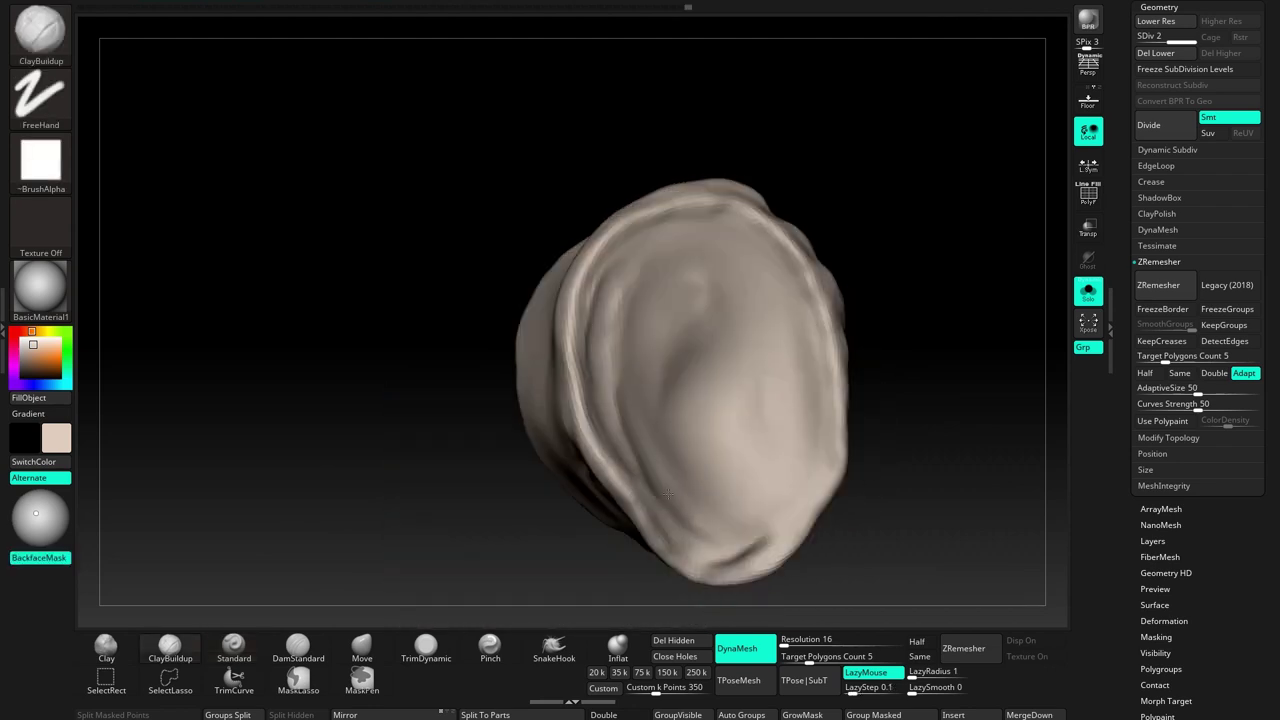
{"action": "left_click_drag", "start_coordinate": [648, 294], "coordinate": [790, 520]}
{"action": "left_click_drag", "start_coordinate": [900, 450], "coordinate": [960, 430]}
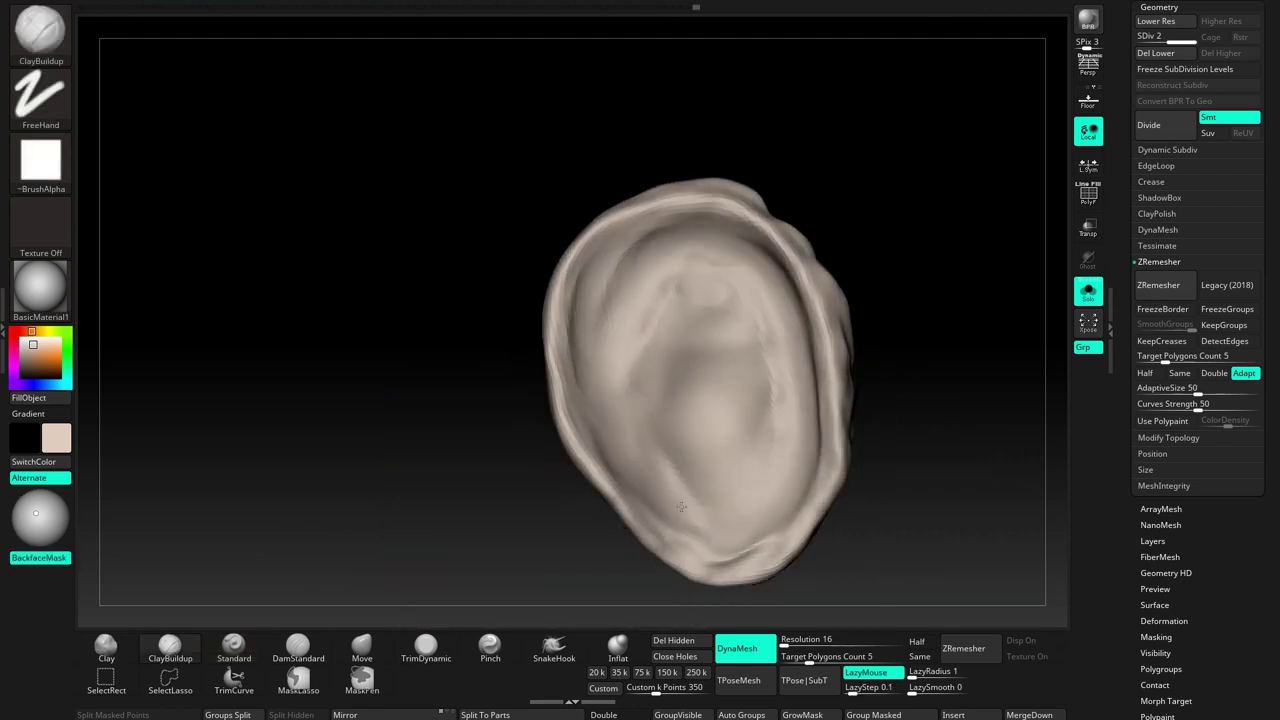
{"action": "left_click_drag", "start_coordinate": [1000, 500], "coordinate": [1066, 352]}
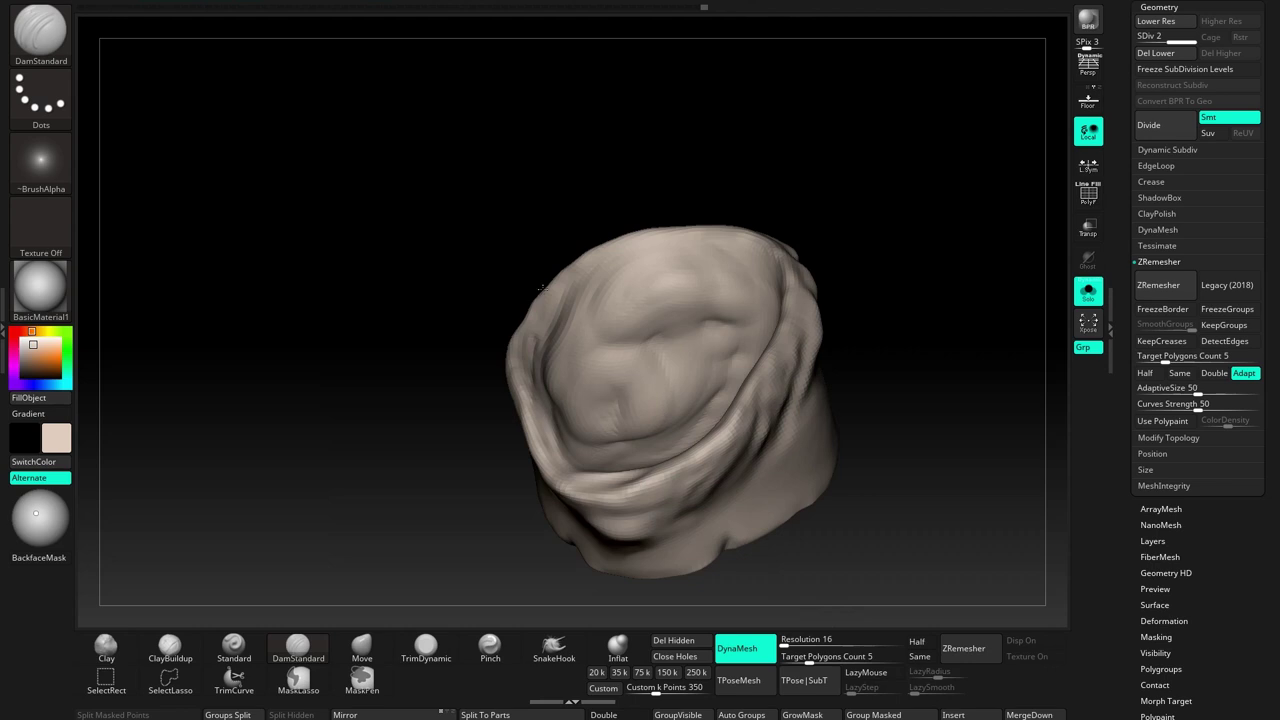
{"action": "right_click_drag", "start_coordinate": [535, 312], "coordinate": [537, 323]}
At the lowest subdivision level, pull the scarf's upper rim outward with Move
{"action": "key", "text": "b"}
{"action": "key", "text": "m"}
{"action": "key", "text": "v"}
{"action": "mouse_move", "coordinate": [549, 371]}
{"action": "right_mouse_down"}
{"action": "mouse_move", "coordinate": [597, 366]}
{"action": "mouse_move", "coordinate": [568, 358]}
{"action": "right_mouse_up"}
{"action": "key", "text": "shift+d"}
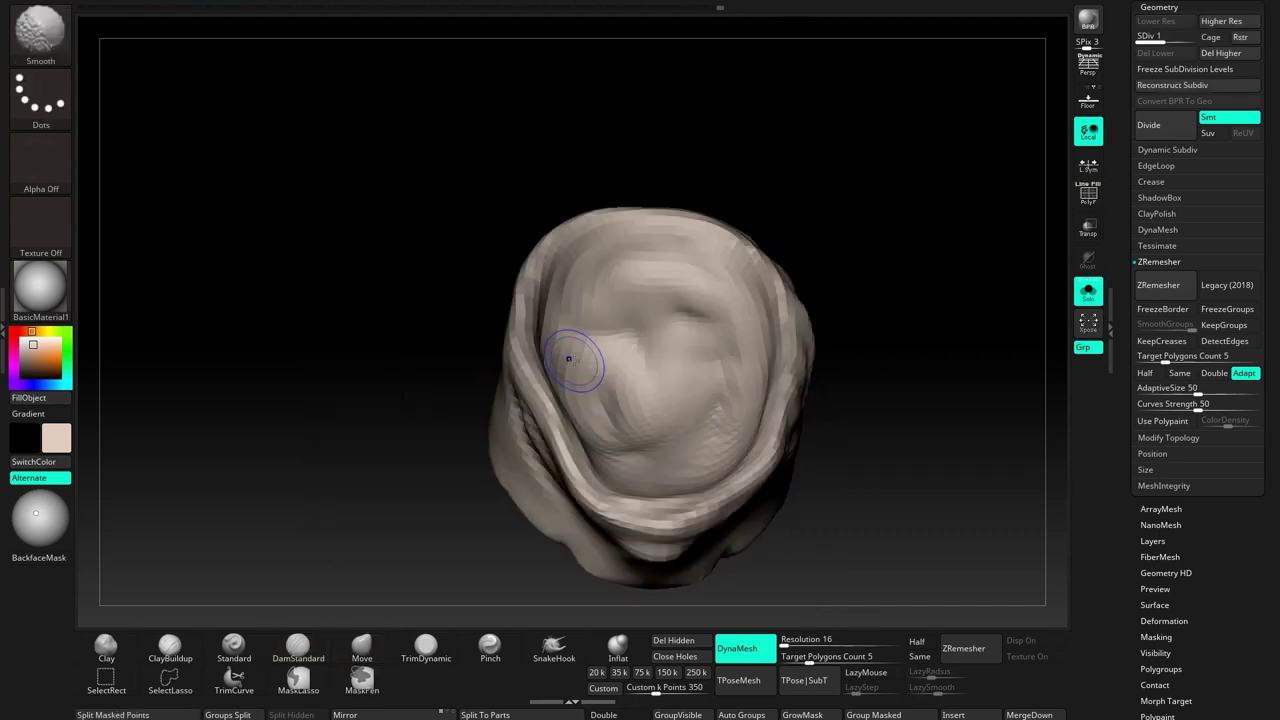
{"action": "left_click_drag", "start_coordinate": [1155, 36], "coordinate": [1190, 36]}
{"action": "right_click_drag", "start_coordinate": [600, 360], "coordinate": [540, 290]}
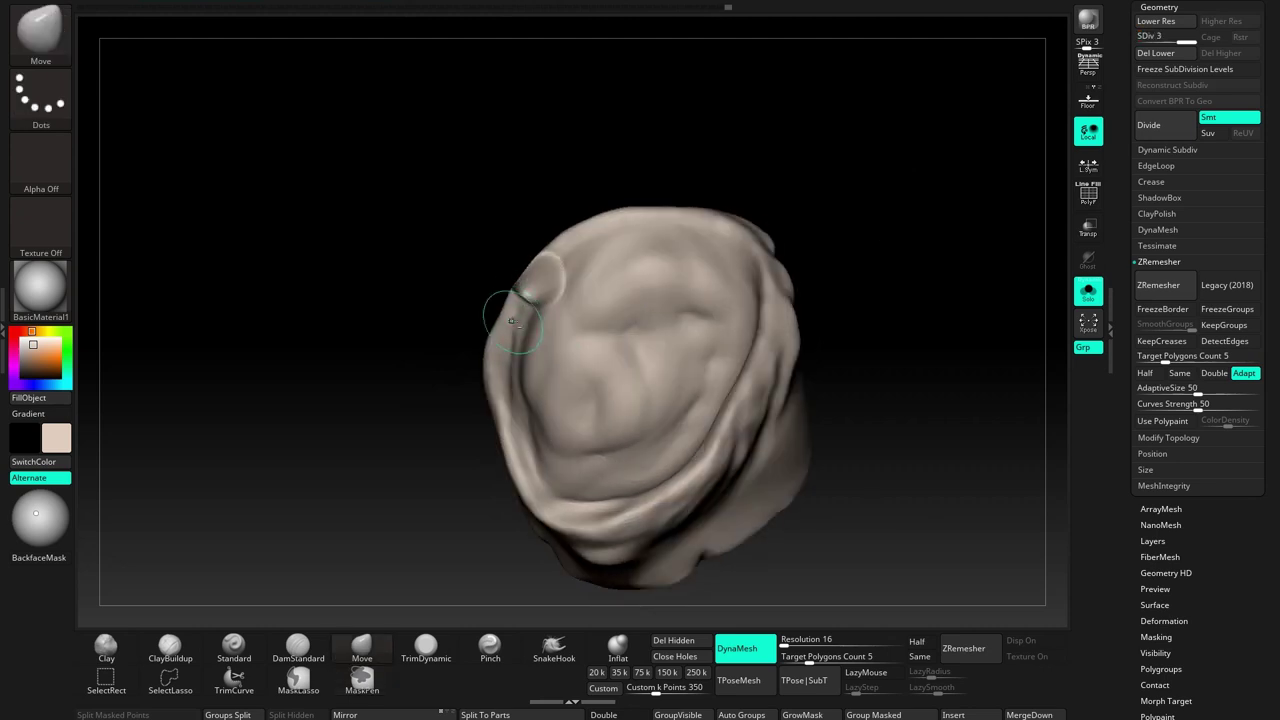
Carve creases into the scarf with the Standard brush while stepping subdivision levels
{"action": "key", "text": "b"}
{"action": "key", "text": "s"}
{"action": "key", "text": "t"}
{"action": "right_click_drag", "start_coordinate": [497, 348], "coordinate": [517, 288]}
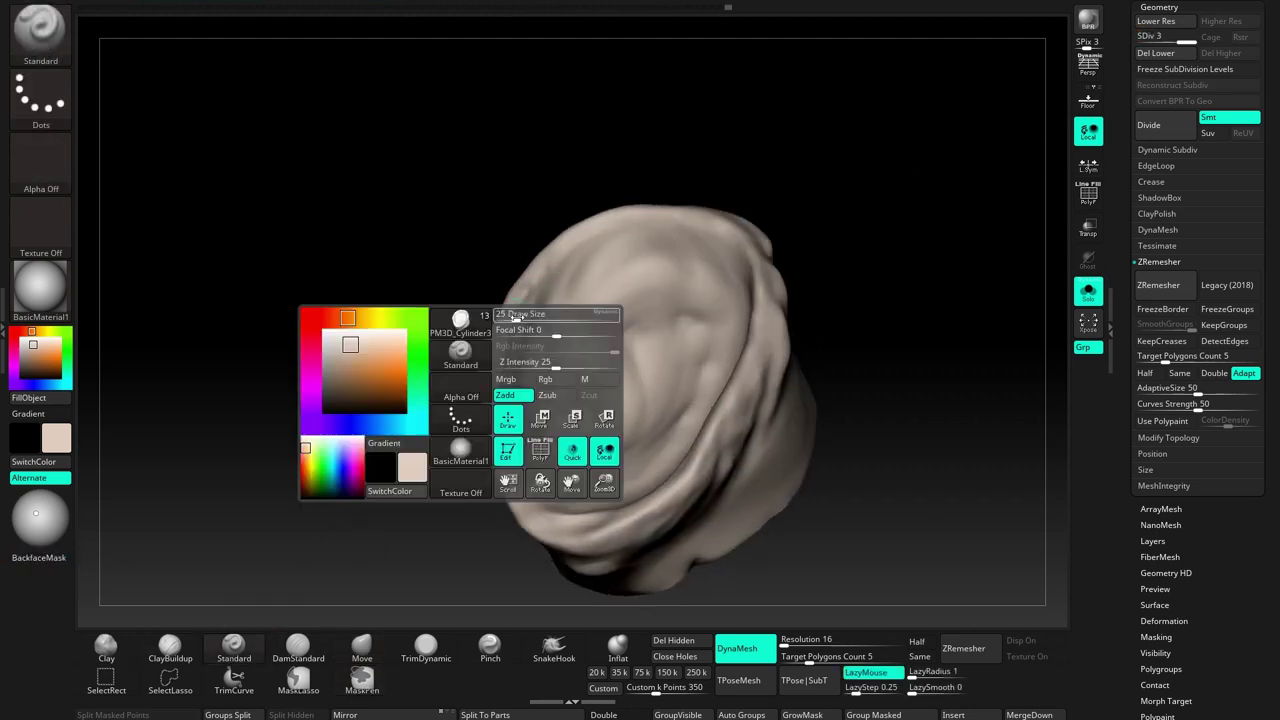
{"action": "right_click_drag", "start_coordinate": [490, 350], "coordinate": [535, 323]}
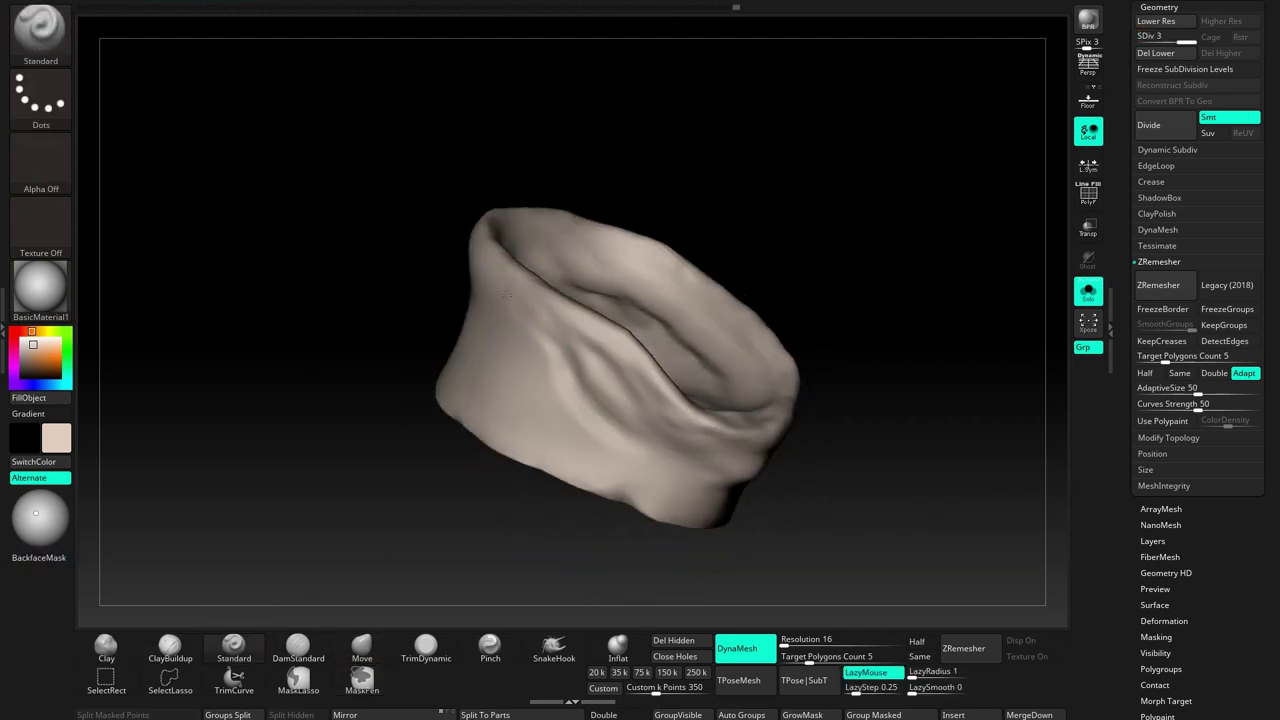
{"action": "key", "text": "shift+d"}
{"action": "mouse_move", "coordinate": [545, 358]}
{"action": "right_mouse_down"}
{"action": "mouse_move", "coordinate": [452, 316]}
{"action": "mouse_move", "coordinate": [547, 381]}
{"action": "mouse_move", "coordinate": [665, 427]}
{"action": "mouse_move", "coordinate": [601, 452]}
{"action": "right_mouse_up"}
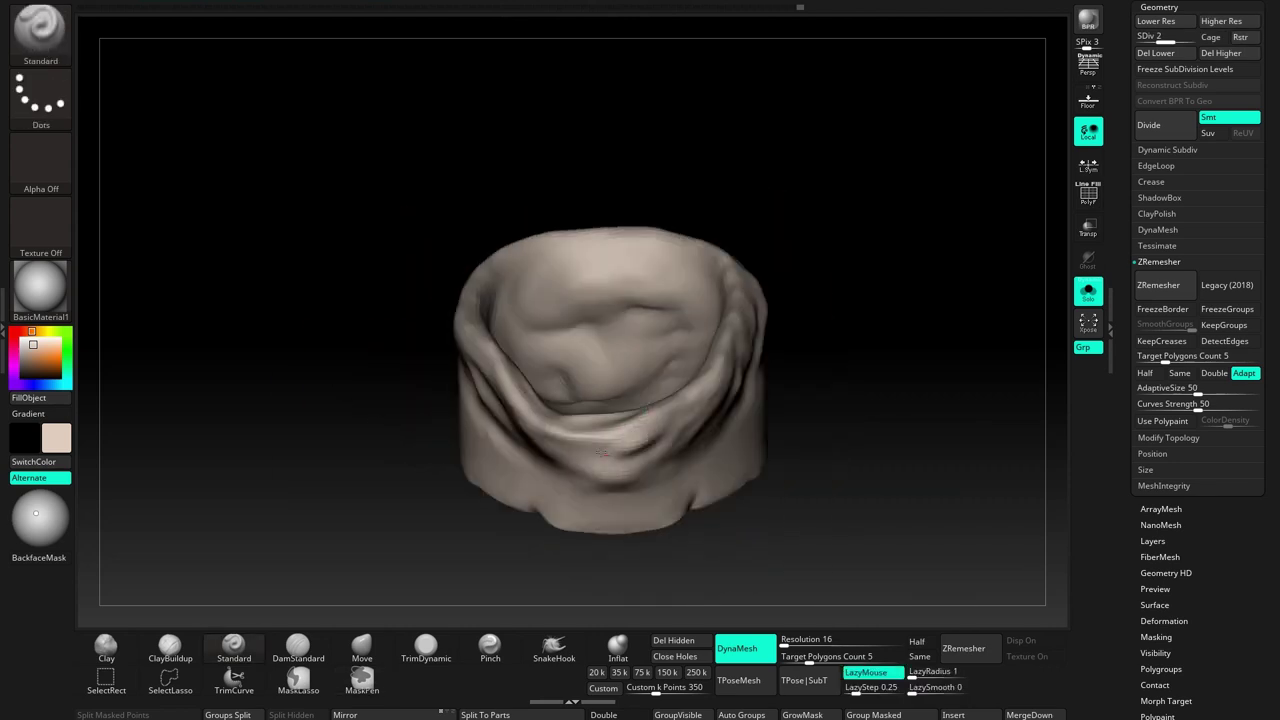
{"action": "key", "text": "d"}
{"action": "mouse_move", "coordinate": [869, 220]}
{"action": "right_mouse_down"}
{"action": "mouse_move", "coordinate": [677, 404]}
{"action": "mouse_move", "coordinate": [655, 454]}
{"action": "right_mouse_up"}
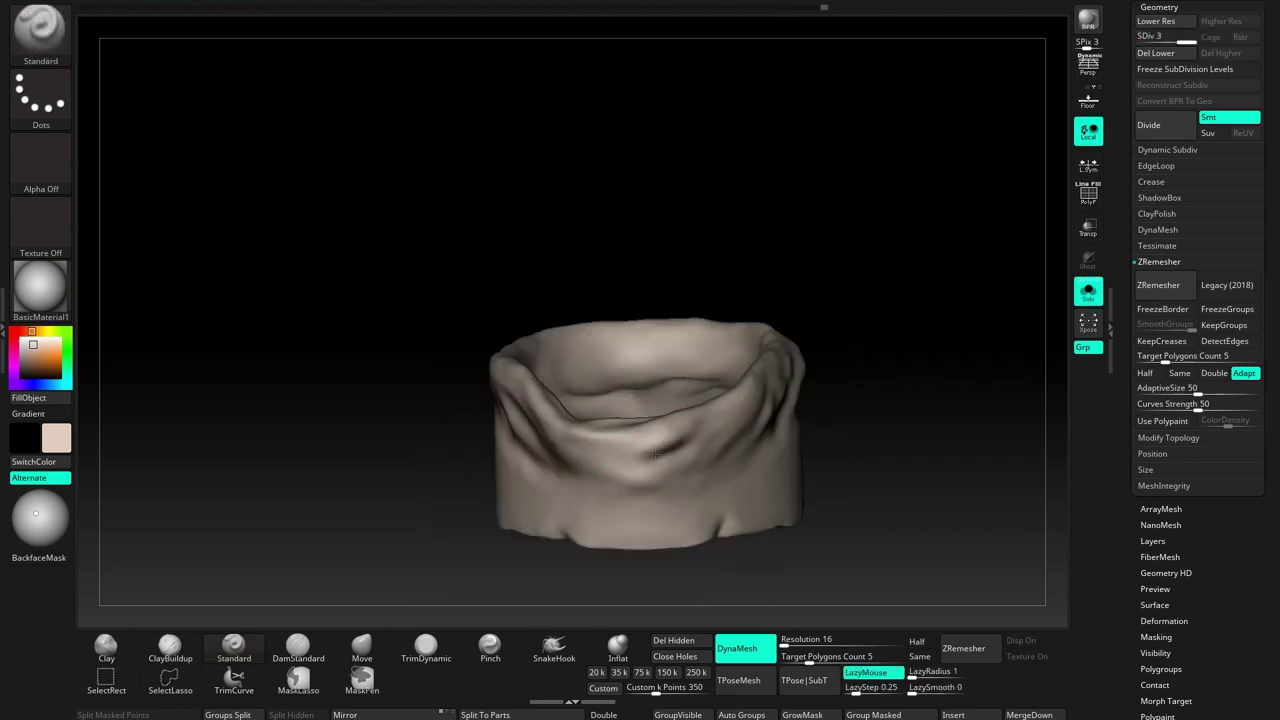
{"action": "mouse_move", "coordinate": [740, 389]}
{"action": "right_mouse_down"}
{"action": "mouse_move", "coordinate": [680, 451]}
{"action": "mouse_move", "coordinate": [690, 420]}
{"action": "mouse_move", "coordinate": [677, 371]}
{"action": "mouse_move", "coordinate": [718, 392]}
{"action": "mouse_move", "coordinate": [720, 411]}
{"action": "right_mouse_up"}
{"action": "right_click", "coordinate": [718, 392]}
{"action": "mouse_move", "coordinate": [712, 464]}
{"action": "right_mouse_down"}
{"action": "mouse_move", "coordinate": [725, 357]}
{"action": "mouse_move", "coordinate": [727, 433]}
{"action": "right_mouse_up"}
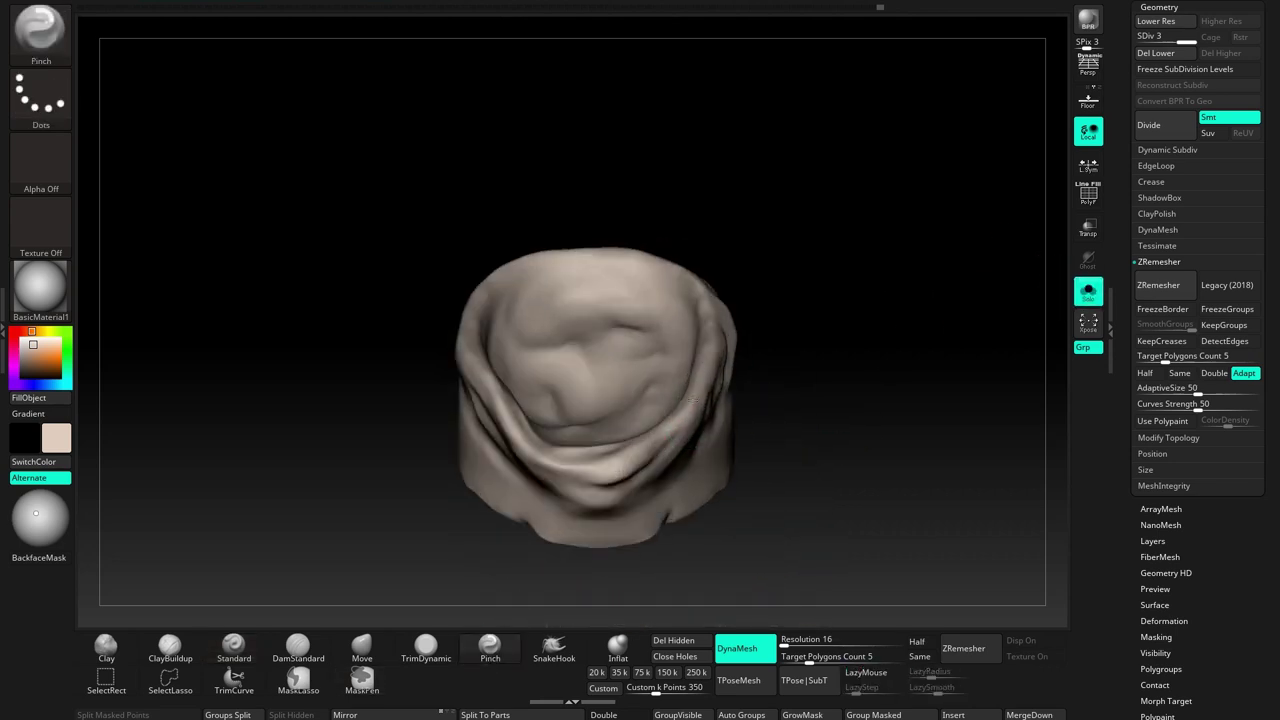
{"action": "right_click_drag", "start_coordinate": [693, 399], "coordinate": [746, 357]}
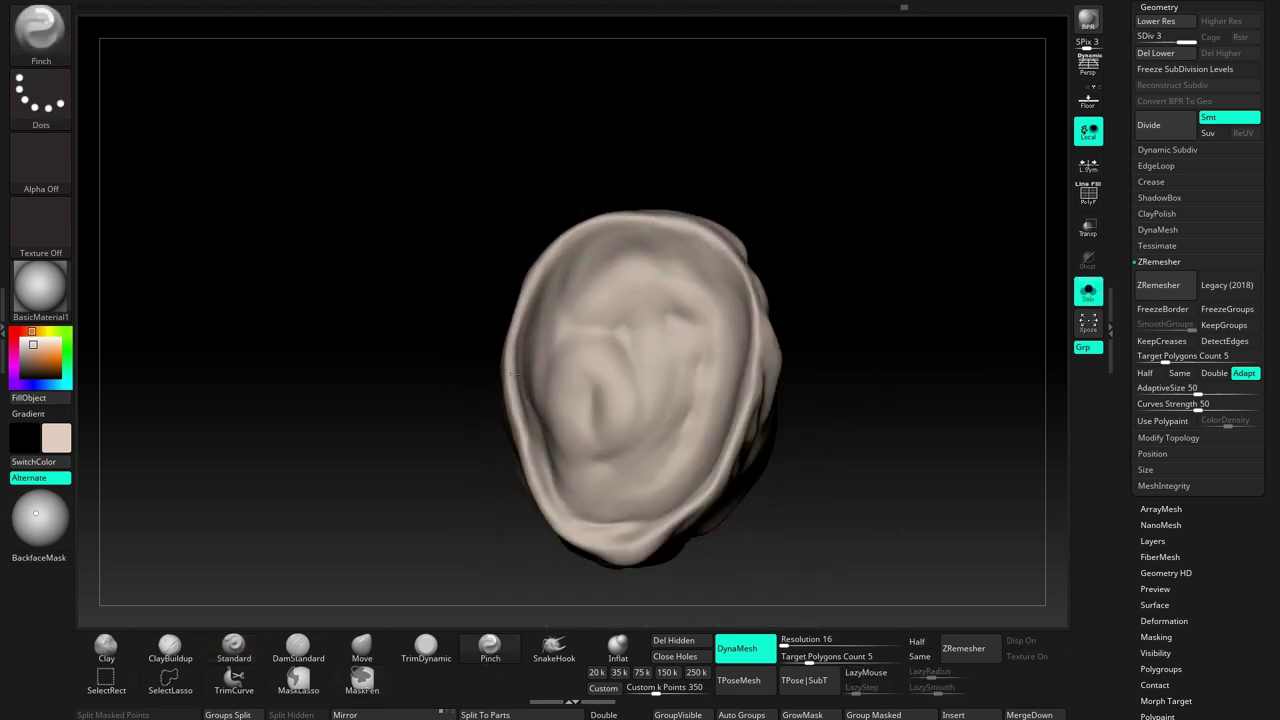
Rotate the soloed scarf to inspect its hollow inside
{"action": "right_click_drag", "start_coordinate": [688, 442], "coordinate": [571, 209]}
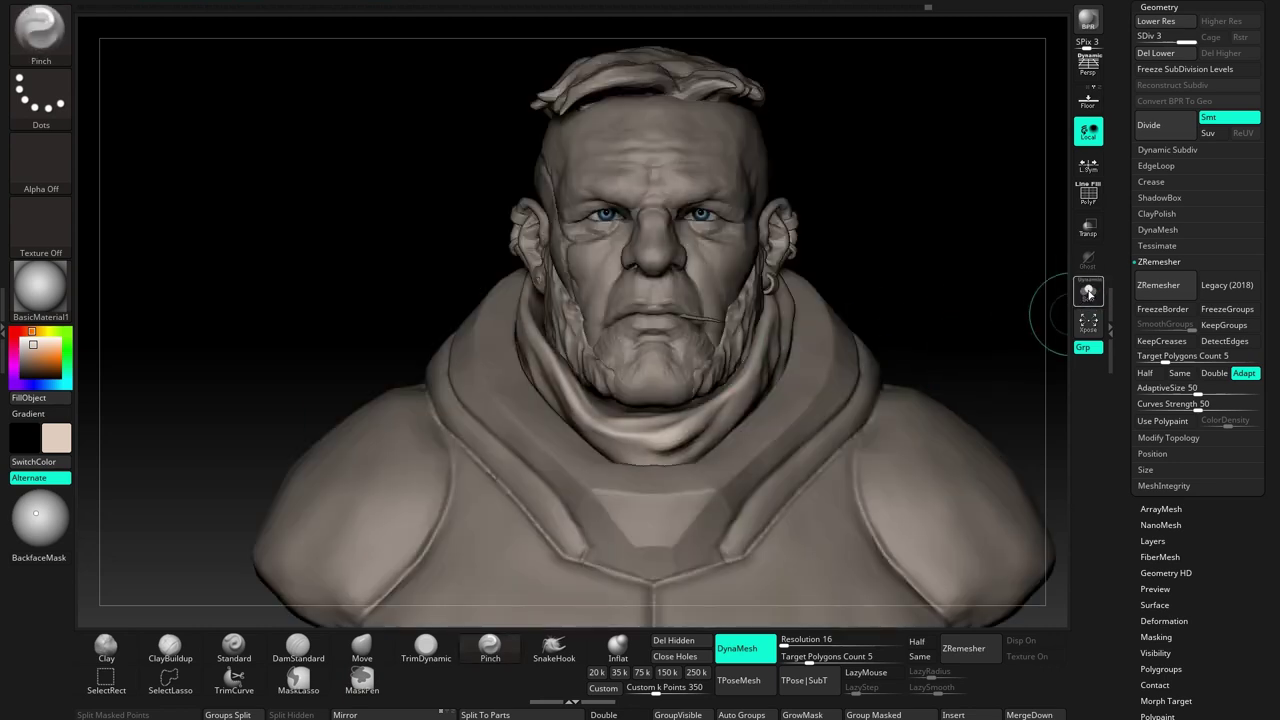
{"action": "left_click", "coordinate": [1087, 293]}
{"action": "key", "text": "space"}
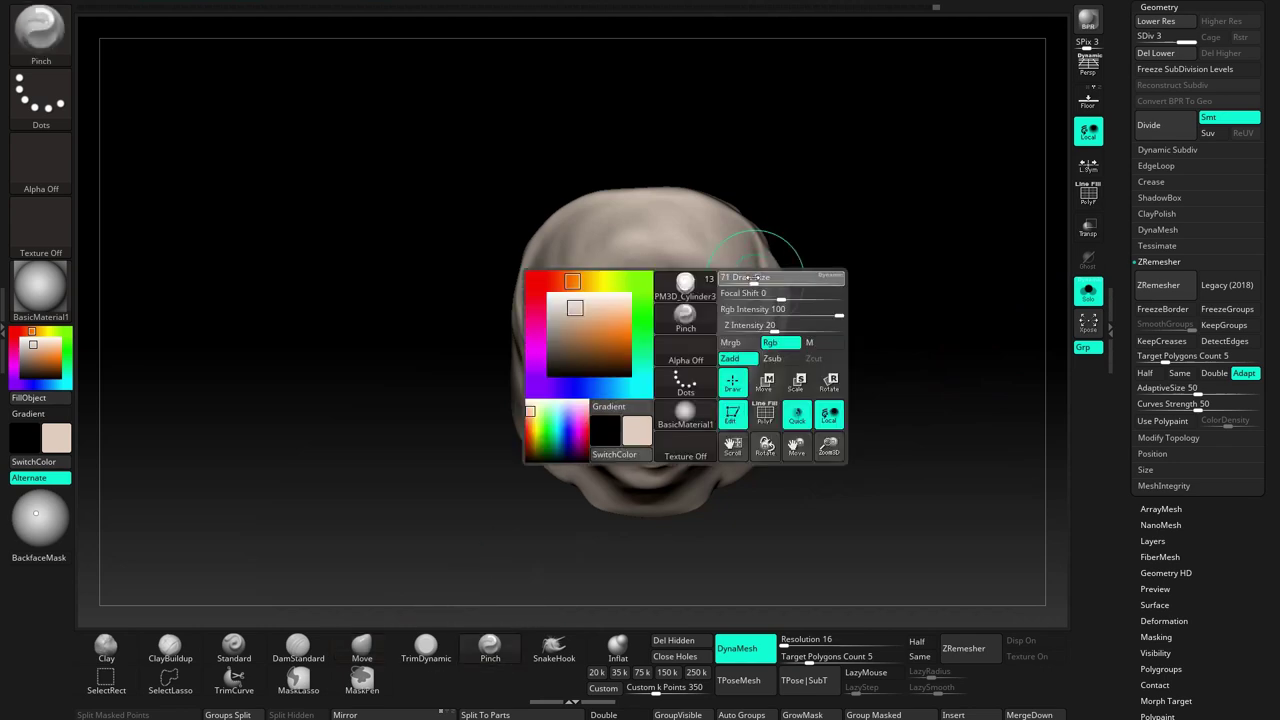
{"action": "right_click_drag", "start_coordinate": [762, 278], "coordinate": [692, 178]}
{"action": "mouse_move", "coordinate": [592, 188]}
{"action": "right_mouse_down"}
{"action": "mouse_move", "coordinate": [656, 368]}
{"action": "mouse_move", "coordinate": [771, 343]}
{"action": "mouse_move", "coordinate": [767, 362]}
{"action": "mouse_move", "coordinate": [737, 380]}
{"action": "mouse_move", "coordinate": [706, 347]}
{"action": "mouse_move", "coordinate": [530, 340]}
{"action": "right_mouse_up"}
{"action": "key", "text": "space"}
{"action": "key", "text": "space"}
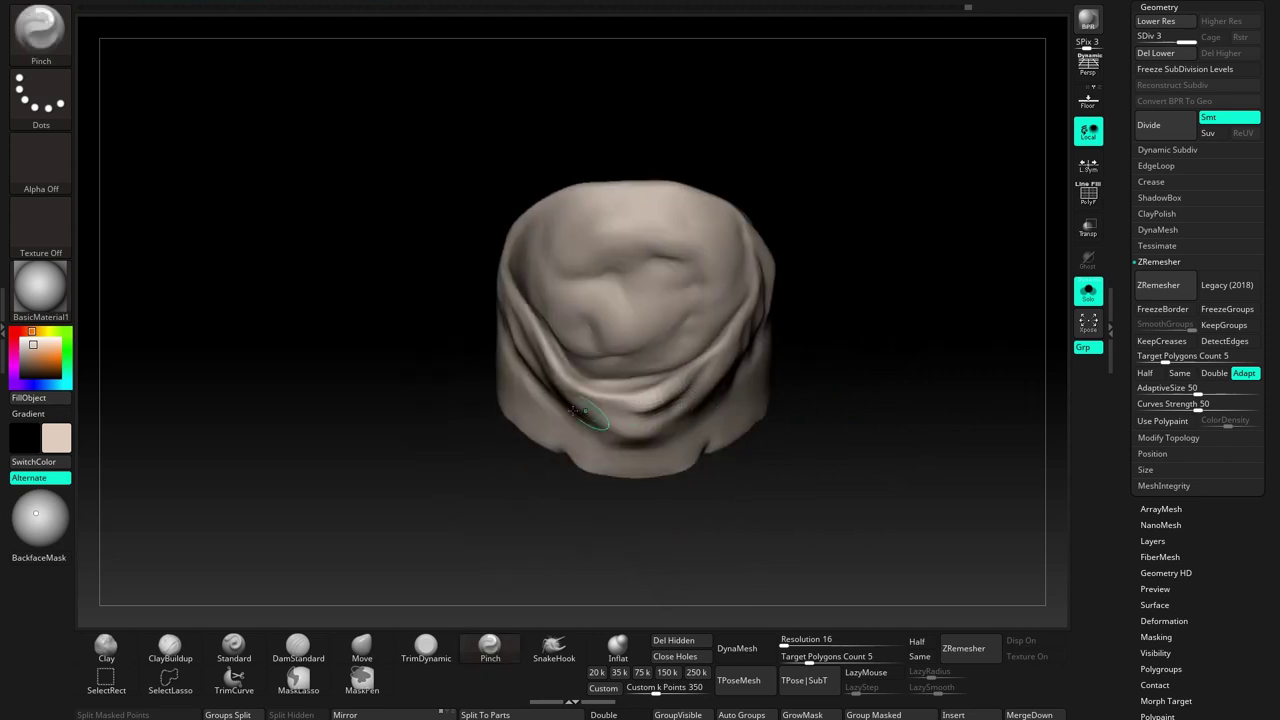
Turn Solo off and enable Transp and Ghost on the scarf subtool
{"action": "left_click", "coordinate": [1088, 290]}
{"action": "mouse_move", "coordinate": [1028, 377]}
{"action": "right_mouse_down"}
{"action": "mouse_move", "coordinate": [668, 360]}
{"action": "mouse_move", "coordinate": [414, 611]}
{"action": "mouse_move", "coordinate": [640, 313]}
{"action": "mouse_move", "coordinate": [645, 234]}
{"action": "mouse_move", "coordinate": [666, 190]}
{"action": "mouse_move", "coordinate": [640, 240]}
{"action": "mouse_move", "coordinate": [634, 229]}
{"action": "mouse_move", "coordinate": [869, 257]}
{"action": "mouse_move", "coordinate": [757, 257]}
{"action": "mouse_move", "coordinate": [732, 288]}
{"action": "mouse_move", "coordinate": [738, 324]}
{"action": "right_mouse_up"}
{"action": "left_click", "coordinate": [869, 257], "text": "alt"}
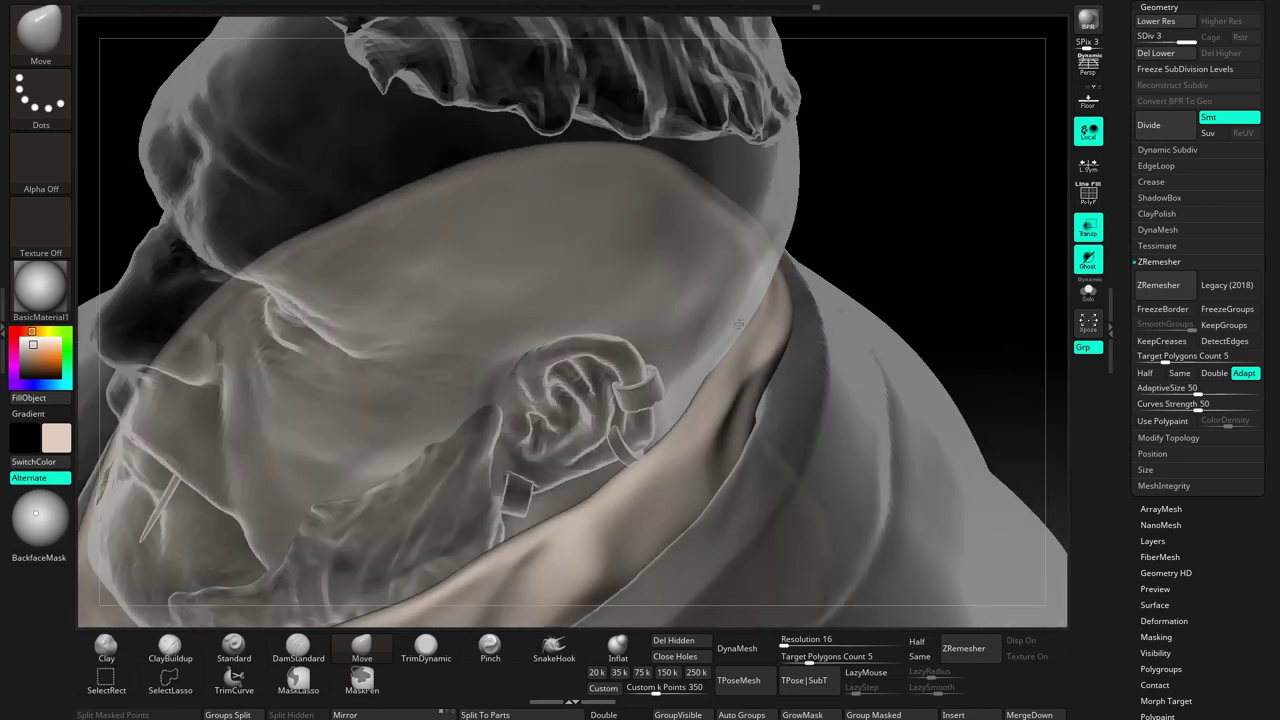
Orbit to the shoulder and collar, cycling between the ClayBuildup and Move brushes
{"action": "mouse_move", "coordinate": [695, 209]}
{"action": "right_mouse_down"}
{"action": "mouse_move", "coordinate": [740, 172]}
{"action": "mouse_move", "coordinate": [686, 243]}
{"action": "mouse_move", "coordinate": [776, 233]}
{"action": "right_mouse_up"}
{"action": "key", "text": "b"}
{"action": "key", "text": "c"}
{"action": "key", "text": "b"}
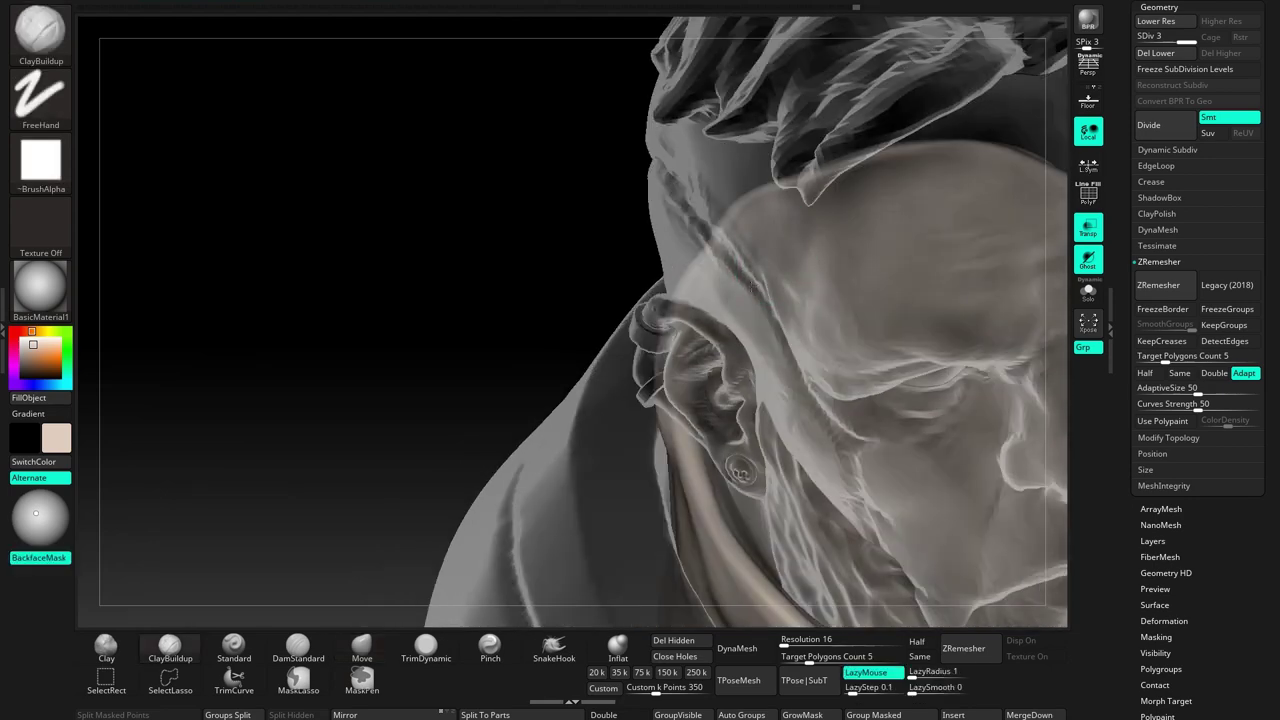
{"action": "key", "text": "b"}
{"action": "key", "text": "m"}
{"action": "key", "text": "v"}
{"action": "mouse_move", "coordinate": [737, 297]}
{"action": "right_mouse_down"}
{"action": "mouse_move", "coordinate": [737, 257]}
{"action": "mouse_move", "coordinate": [806, 172]}
{"action": "mouse_move", "coordinate": [814, 186]}
{"action": "mouse_move", "coordinate": [793, 151]}
{"action": "mouse_move", "coordinate": [700, 300]}
{"action": "mouse_move", "coordinate": [760, 280]}
{"action": "mouse_move", "coordinate": [740, 250]}
{"action": "right_mouse_up"}
Toggle Transp to see inside the collar, enable LazyMouse, and orbit around the neck
{"action": "left_click", "coordinate": [1088, 228]}
{"action": "left_click", "coordinate": [170, 645]}
{"action": "right_click_drag", "start_coordinate": [700, 300], "coordinate": [716, 284], "text": "alt"}
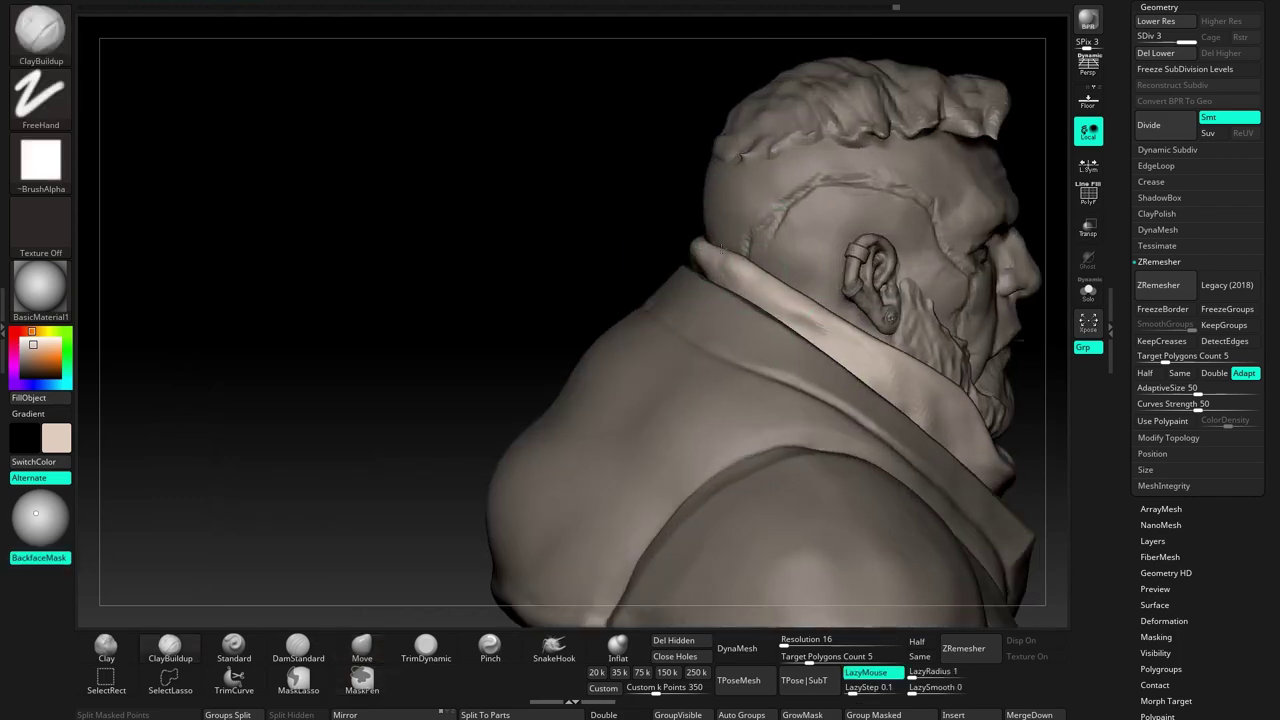
{"action": "left_click", "coordinate": [1088, 228]}
{"action": "mouse_move", "coordinate": [1088, 228]}
{"action": "right_mouse_down"}
{"action": "mouse_move", "coordinate": [720, 300]}
{"action": "mouse_move", "coordinate": [661, 260]}
{"action": "right_mouse_up"}
{"action": "left_click", "coordinate": [233, 645]}
{"action": "right_click_drag", "start_coordinate": [650, 330], "coordinate": [766, 540]}
{"action": "right_click_drag", "start_coordinate": [556, 283], "coordinate": [650, 248]}
Shift-smooth the scarf inside the collar, make the bust solid, and return to ClayBuildup
{"action": "key", "text": "shift"}
{"action": "key", "text": "space"}
{"action": "right_click_drag", "start_coordinate": [620, 241], "coordinate": [697, 229], "text": "shift"}
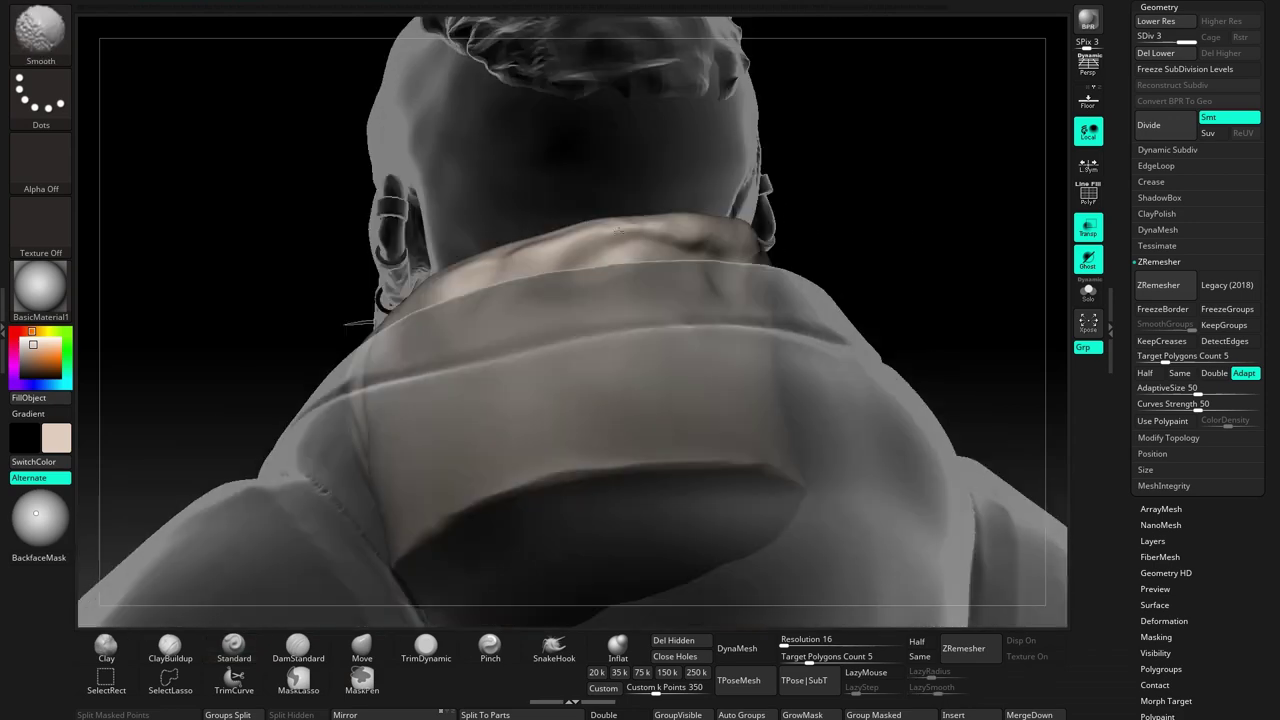
{"action": "key", "text": "ctrl+shift+t"}
{"action": "mouse_move", "coordinate": [837, 263]}
{"action": "right_mouse_down"}
{"action": "mouse_move", "coordinate": [609, 293]}
{"action": "mouse_move", "coordinate": [512, 248]}
{"action": "mouse_move", "coordinate": [700, 320]}
{"action": "mouse_move", "coordinate": [626, 300]}
{"action": "mouse_move", "coordinate": [735, 393]}
{"action": "mouse_move", "coordinate": [706, 300]}
{"action": "mouse_move", "coordinate": [760, 310]}
{"action": "mouse_move", "coordinate": [670, 325]}
{"action": "right_mouse_up"}
{"action": "key", "text": "b"}
{"action": "key", "text": "c"}
{"action": "key", "text": "b"}
Show PolyF, solo the scarf at SDiv 1, and select the ZModeler brush
{"action": "left_click", "coordinate": [1088, 198]}
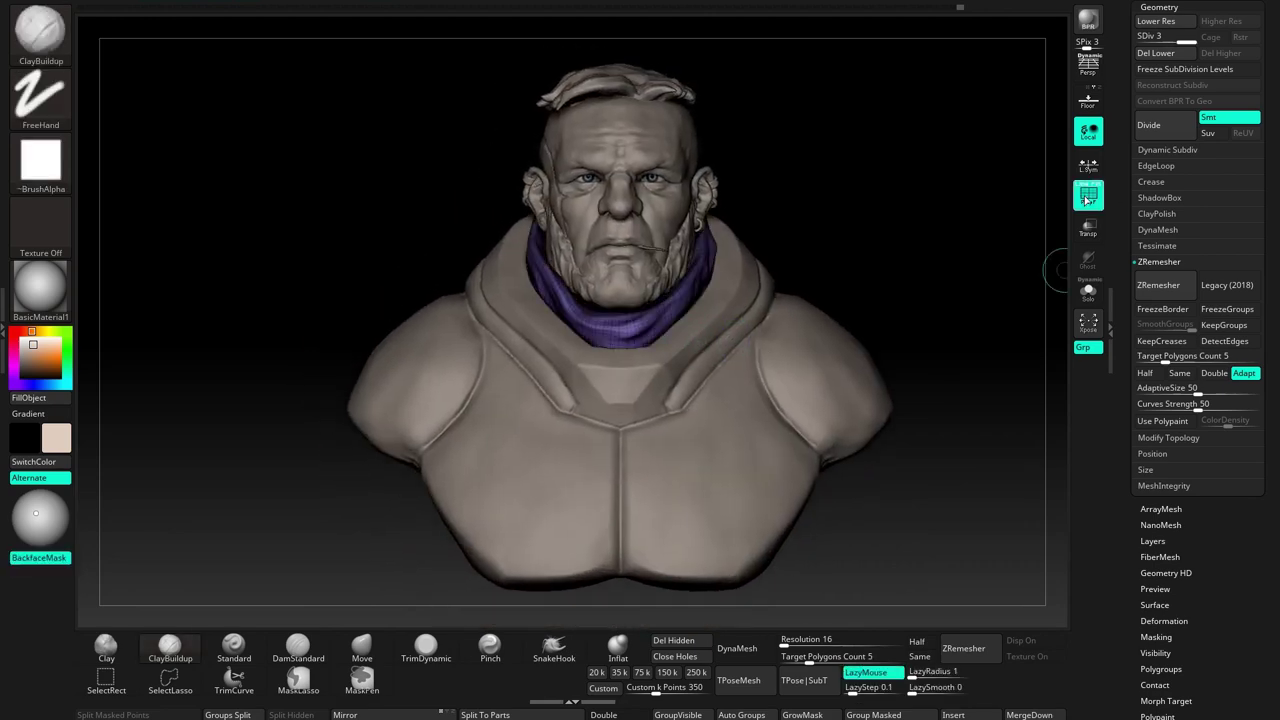
{"action": "left_click", "coordinate": [1088, 292]}
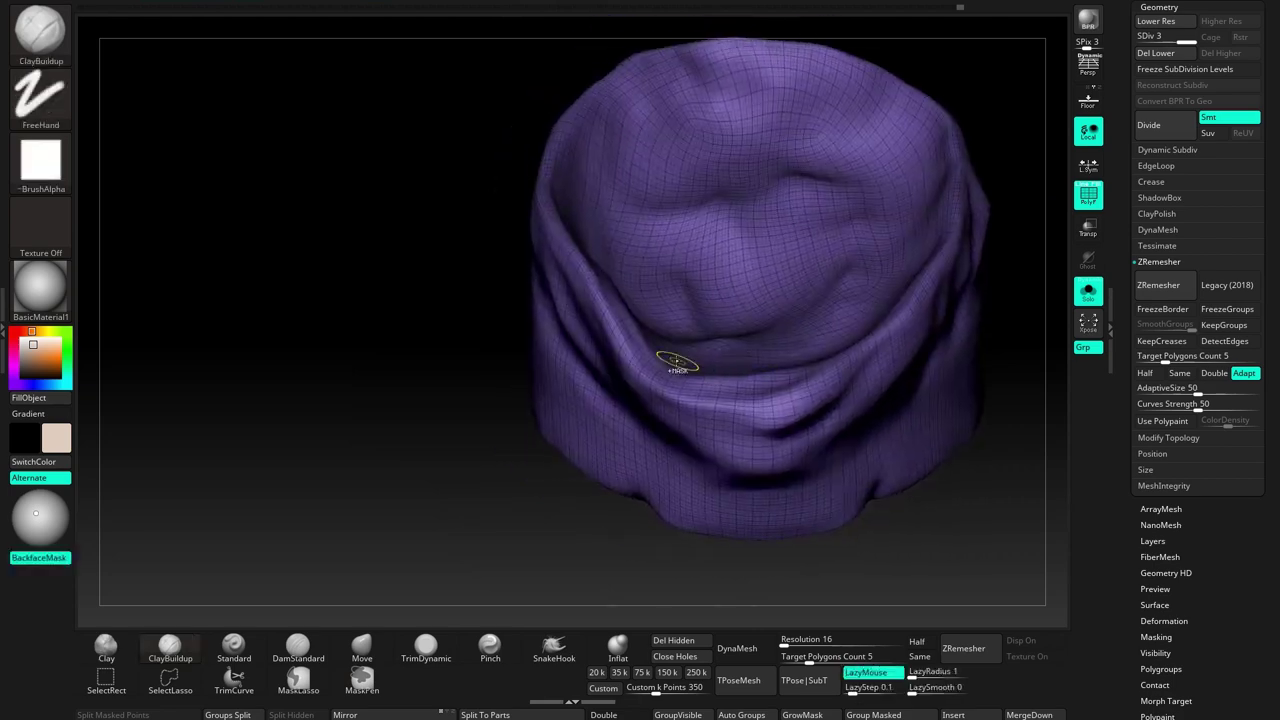
{"action": "right_click_drag", "start_coordinate": [723, 360], "coordinate": [528, 430]}
{"action": "left_click_drag", "start_coordinate": [1152, 35], "coordinate": [1138, 35]}
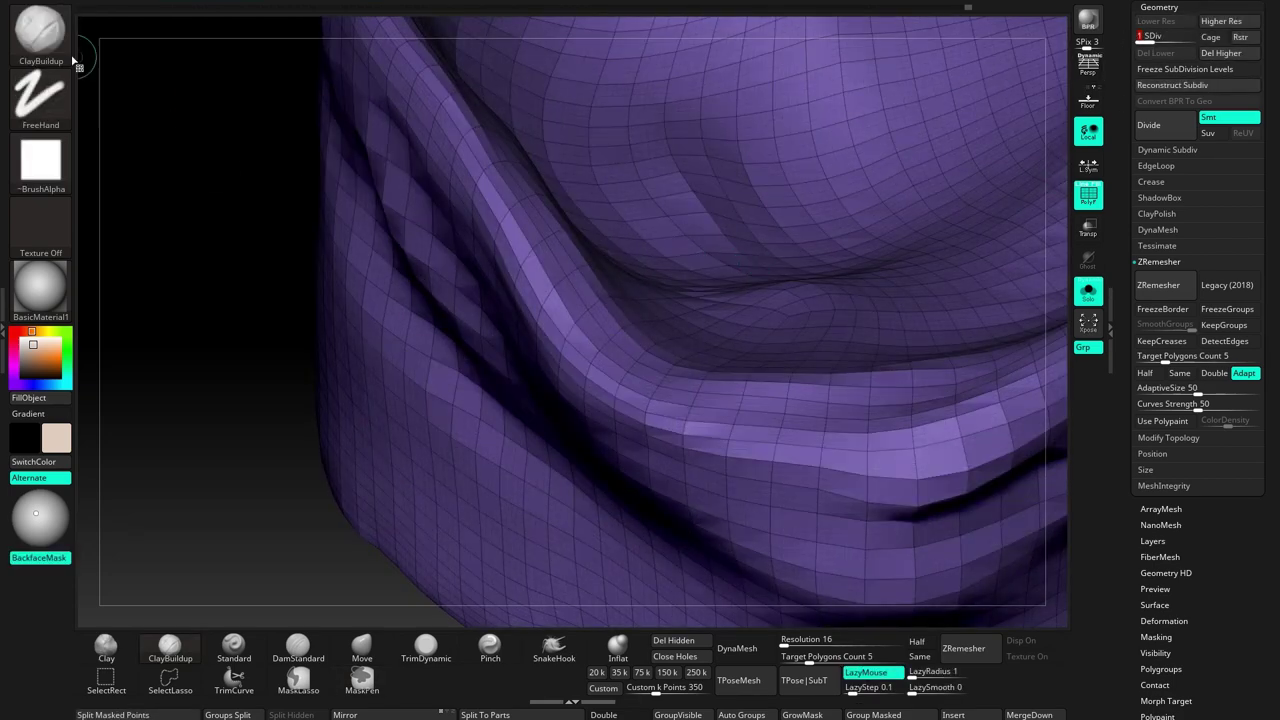
{"action": "left_click", "coordinate": [40, 35]}
{"action": "left_click", "coordinate": [320, 362]}
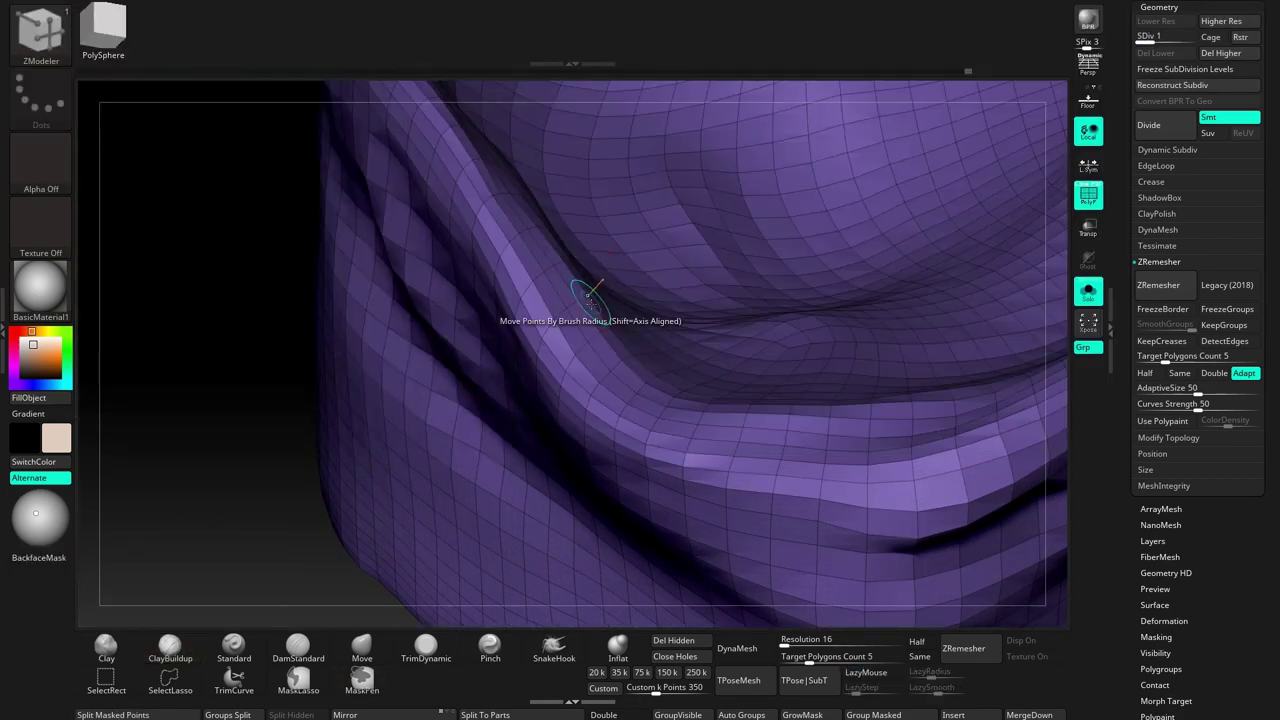
Set ZModeler to PolyGroup Polyloop, click a scarf loop, and freeze subdivision levels
{"action": "right_click", "coordinate": [590, 355]}
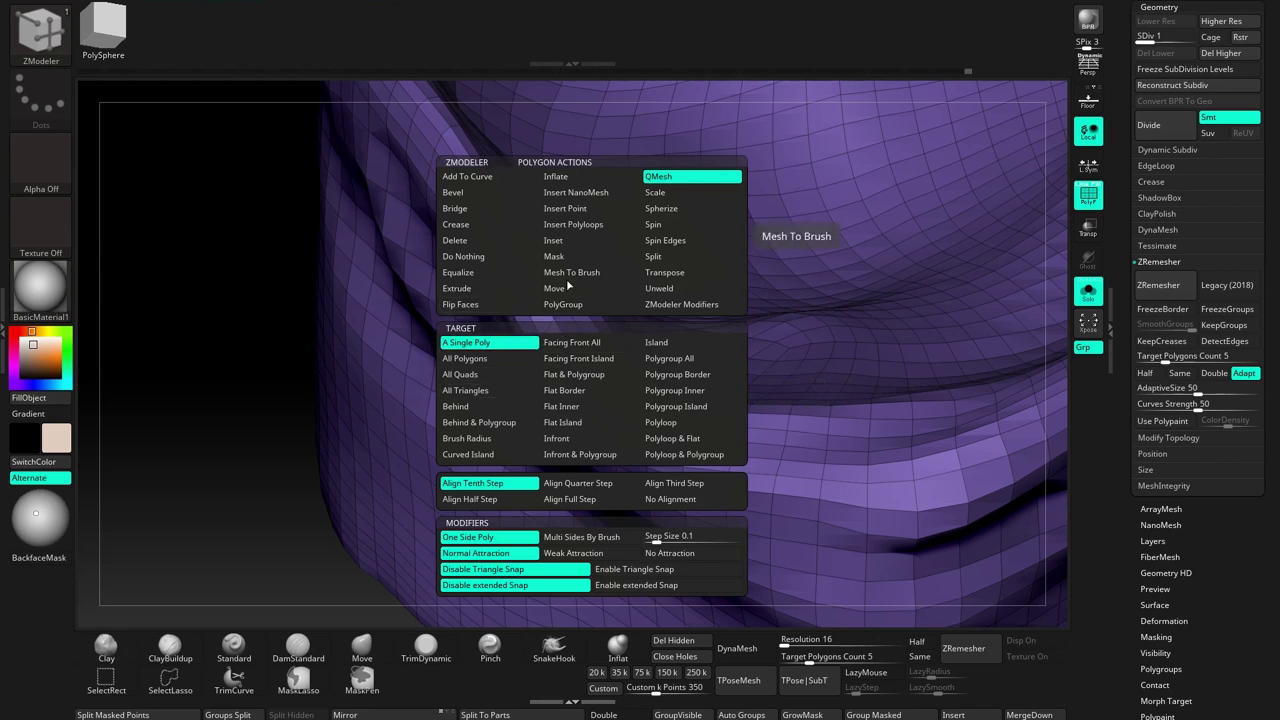
{"action": "left_click", "coordinate": [580, 304]}
{"action": "left_click", "coordinate": [670, 422]}
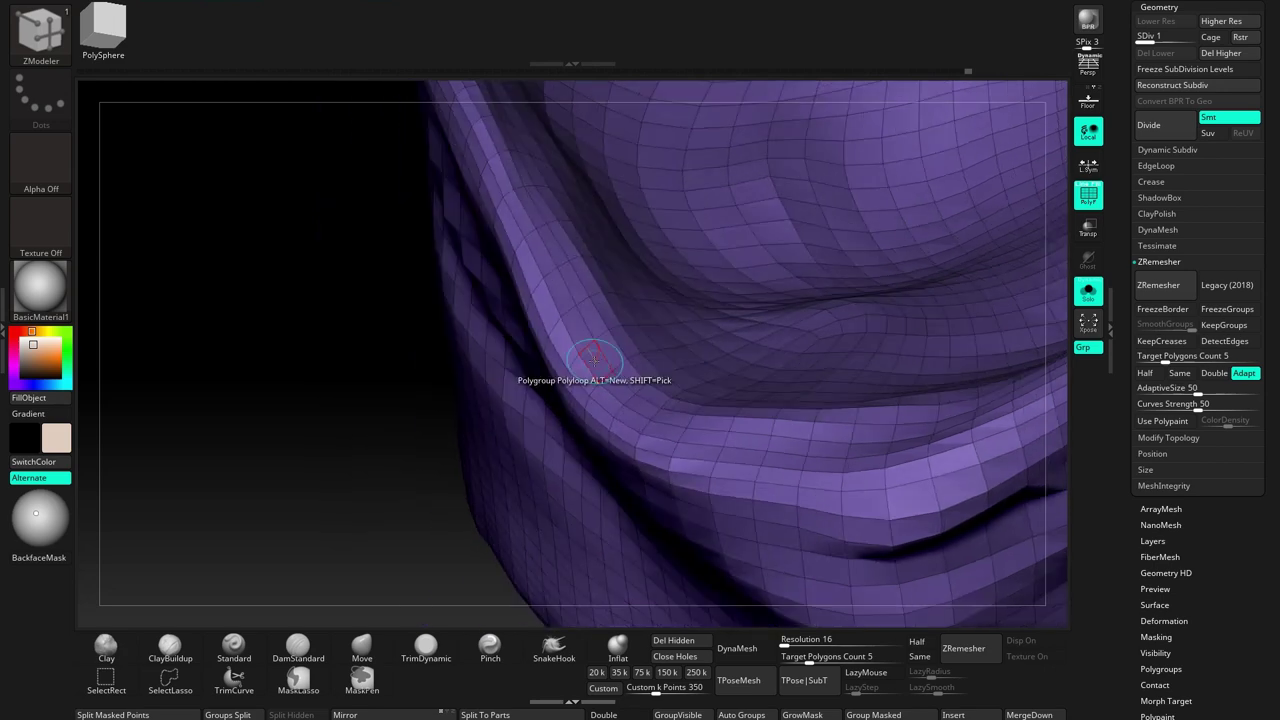
{"action": "left_click", "coordinate": [600, 376]}
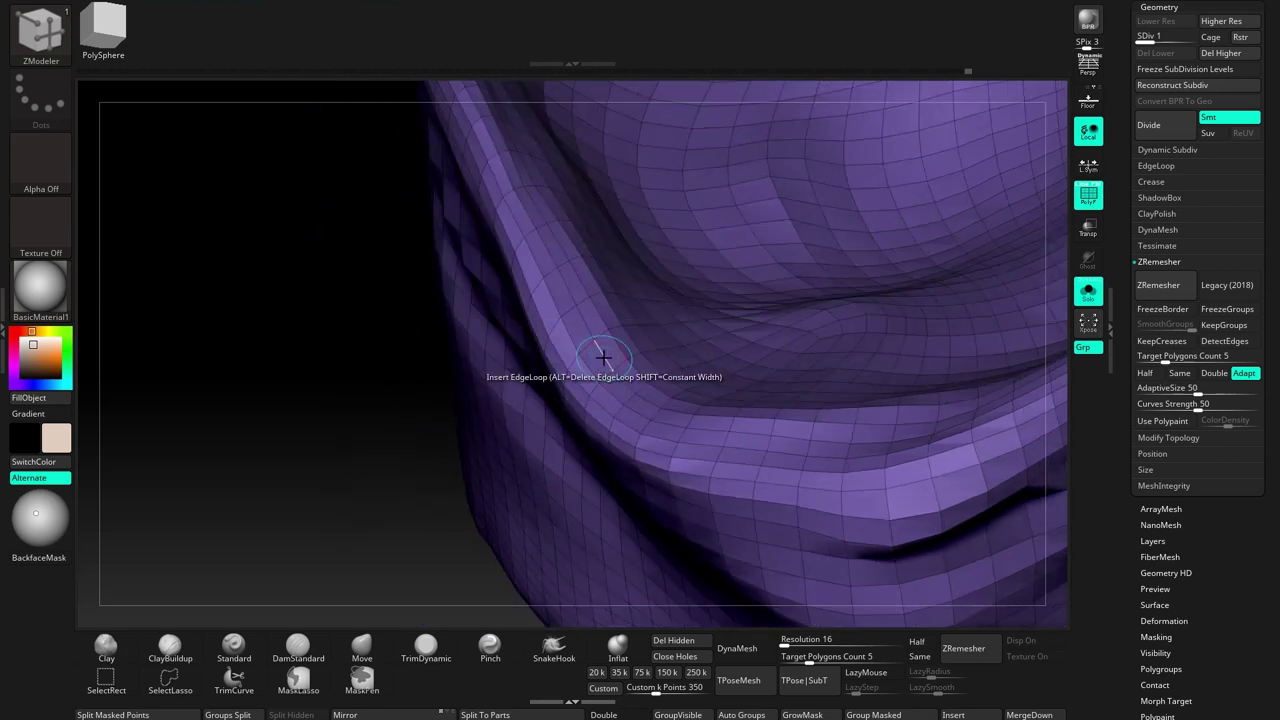
{"action": "left_click", "coordinate": [1173, 70]}
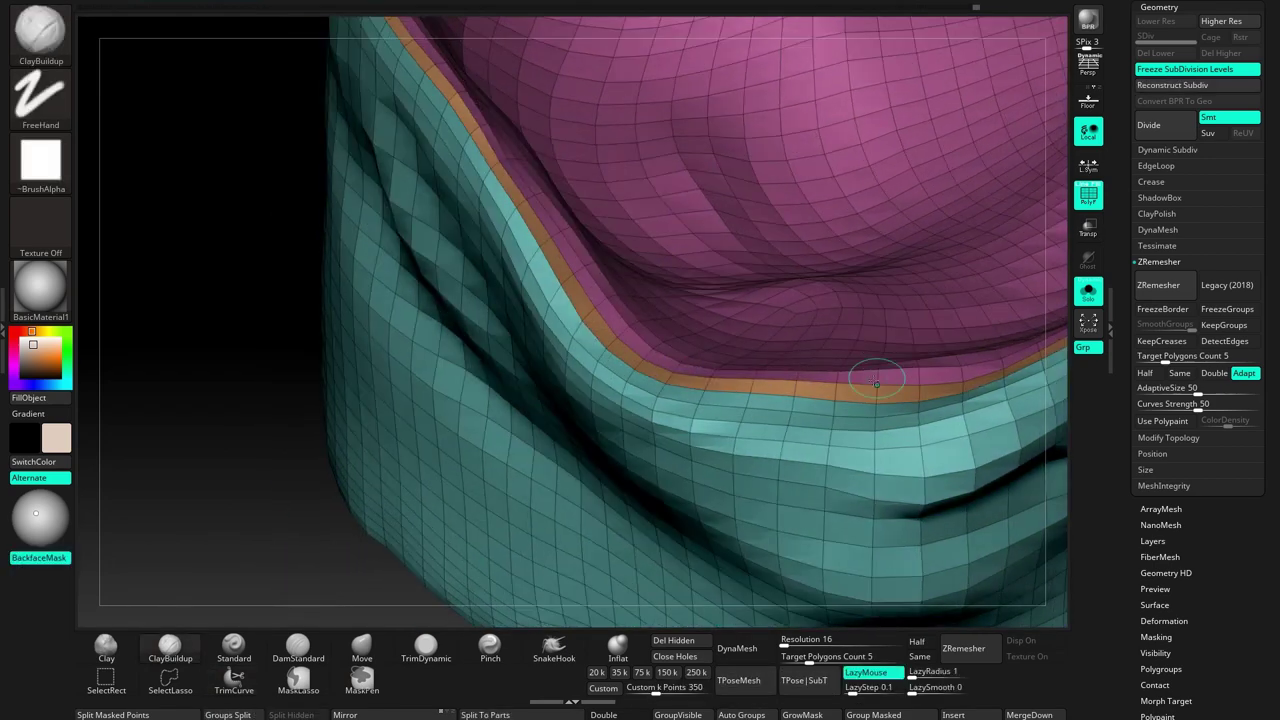
Unfreeze the scarf's subdivision levels and save the ZTool
{"action": "left_click", "coordinate": [1148, 70]}
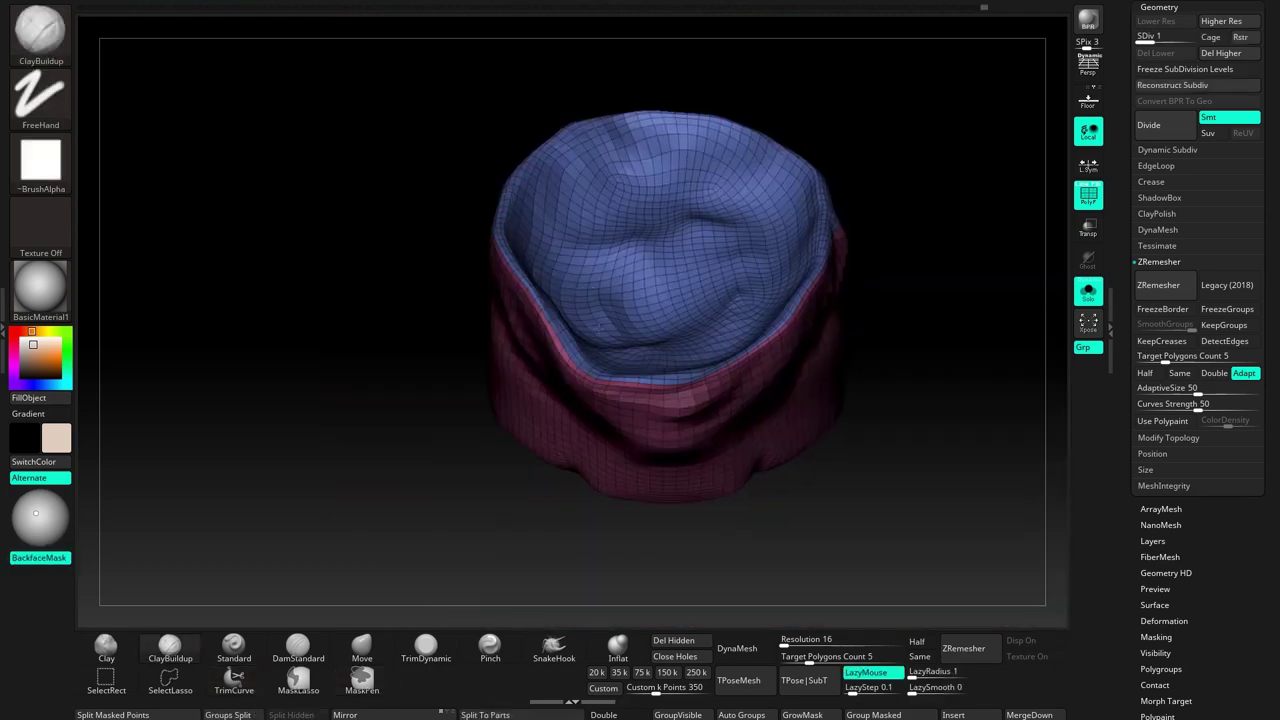
{"action": "left_click_drag", "start_coordinate": [592, 336], "coordinate": [700, 346]}
{"action": "left_click_drag", "start_coordinate": [1132, 178], "coordinate": [1132, 417]}
{"action": "key", "text": "ctrl+s"}
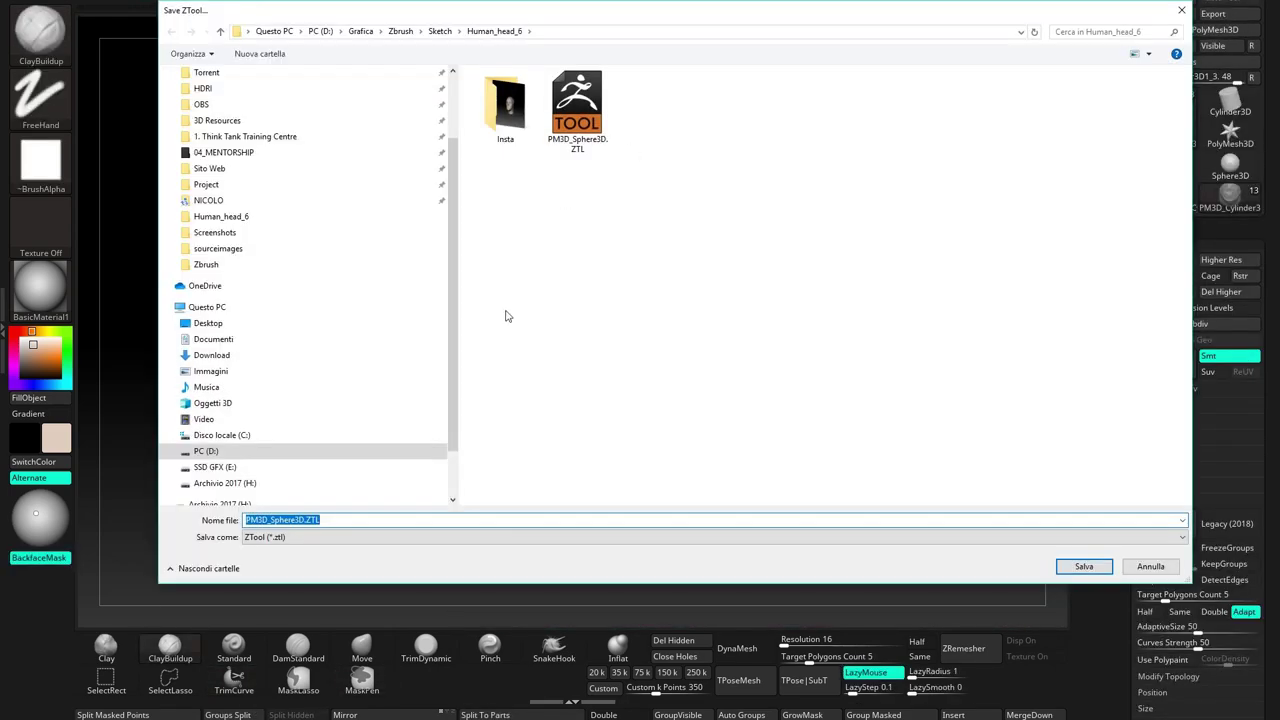
{"action": "key", "text": "Return"}
Automatically unwrap the scarf's UVs with ZPlugin > UV Master > Unwrap
{"action": "left_click_drag", "start_coordinate": [323, 528], "coordinate": [729, 311]}
{"action": "left_click", "coordinate": [774, 18]}
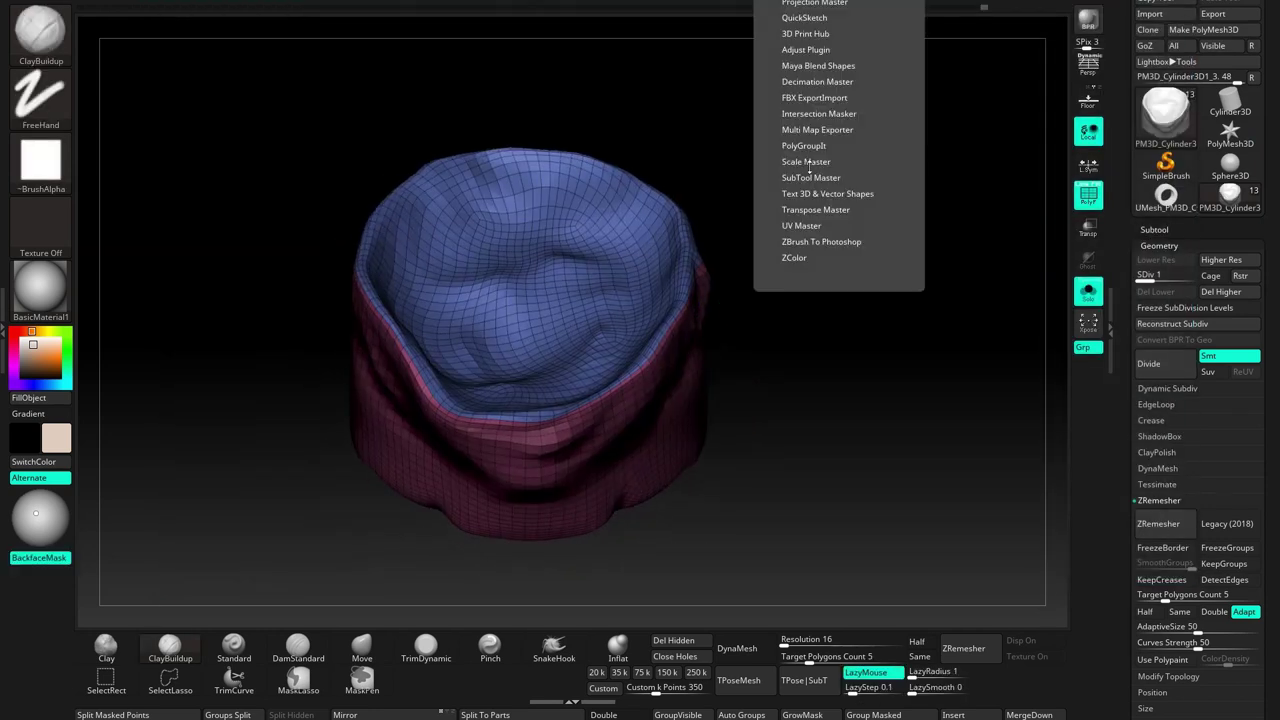
{"action": "left_click", "coordinate": [815, 226]}
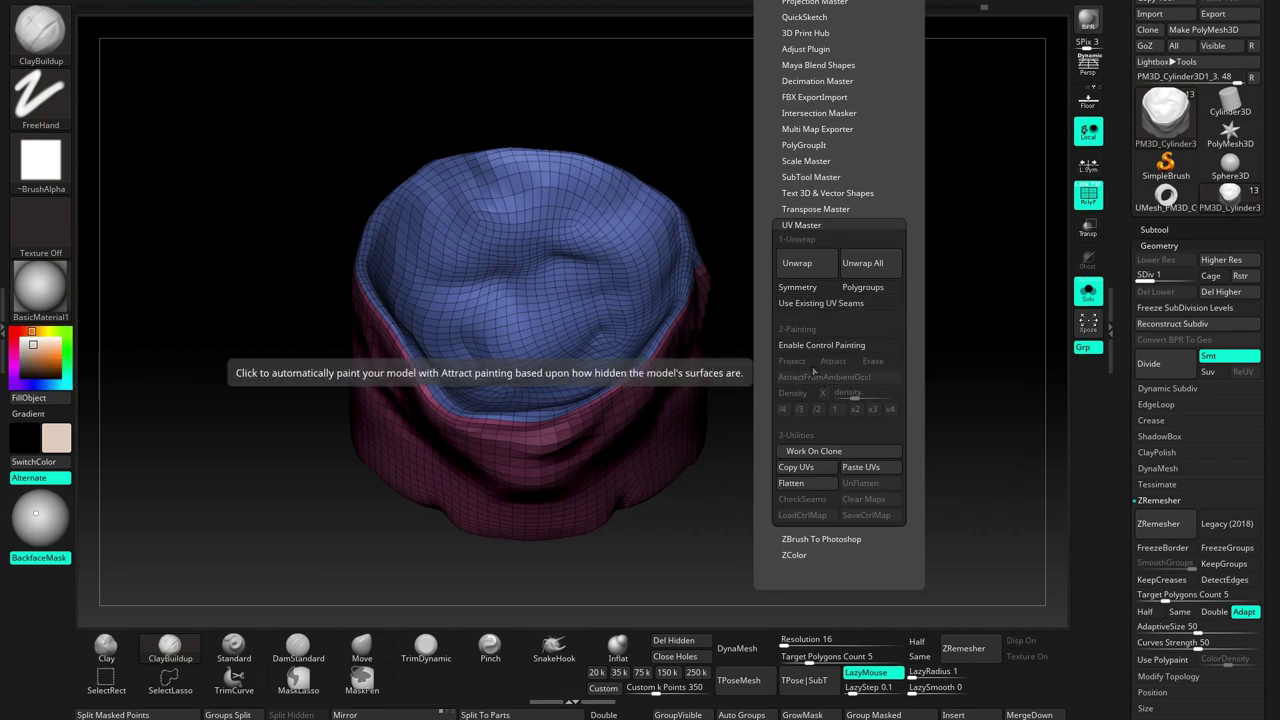
{"action": "left_click", "coordinate": [806, 264]}
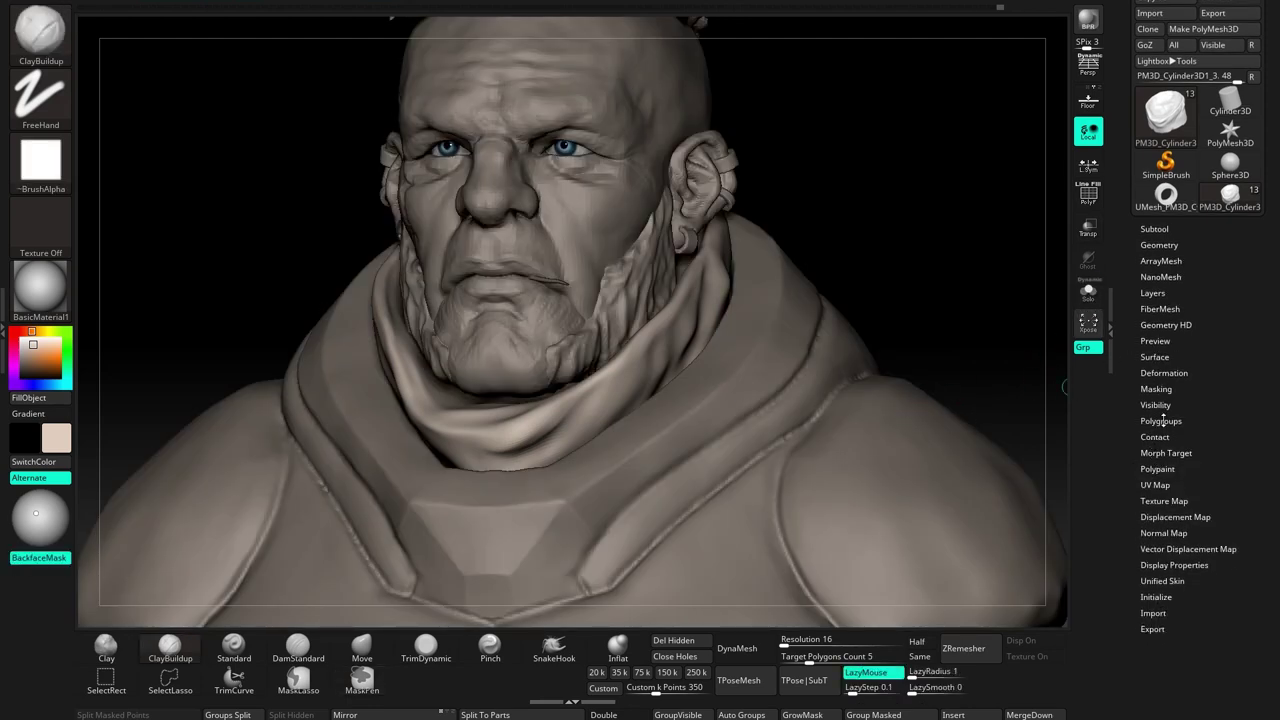
{"action": "left_click", "coordinate": [1156, 356]}
Open NoiseMaker and load the Spheres NoisePlug at scale 0.05
{"action": "left_click", "coordinate": [1180, 436]}
{"action": "mouse_move", "coordinate": [1020, 340]}
{"action": "left_mouse_down"}
{"action": "mouse_move", "coordinate": [911, 329]}
{"action": "mouse_move", "coordinate": [940, 396]}
{"action": "mouse_move", "coordinate": [1041, 307]}
{"action": "left_mouse_up"}
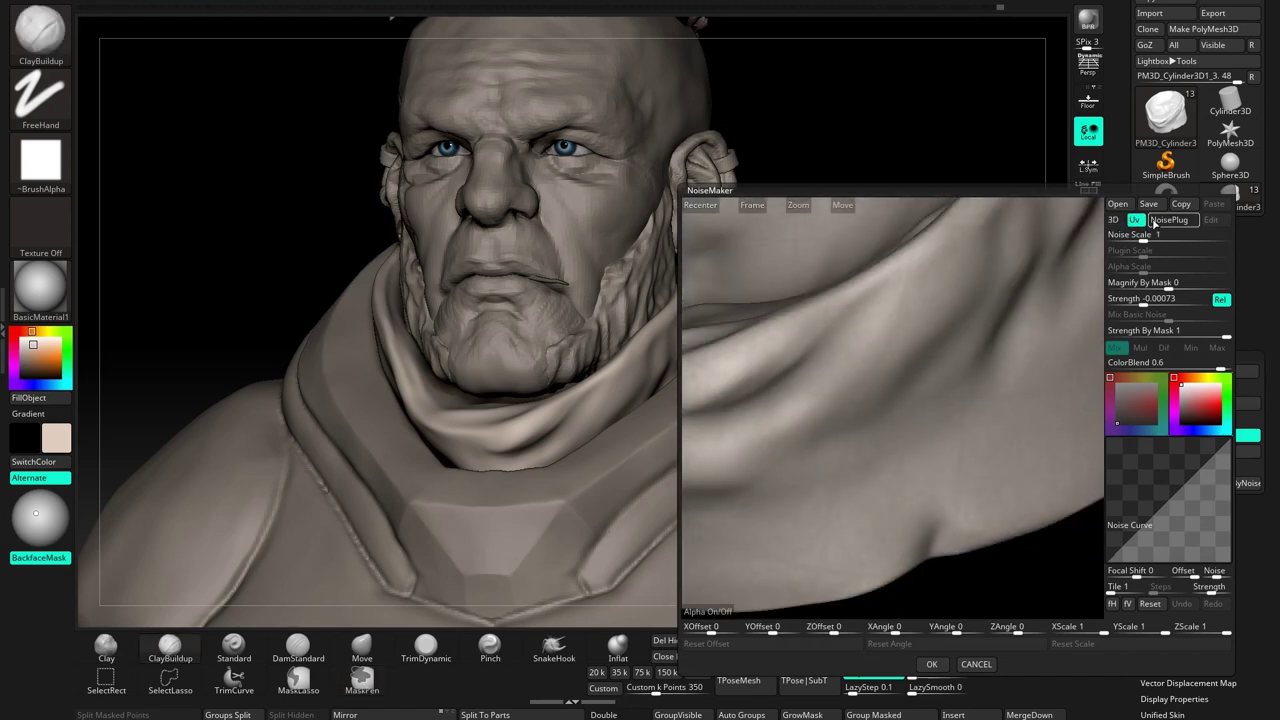
{"action": "left_click", "coordinate": [1168, 221]}
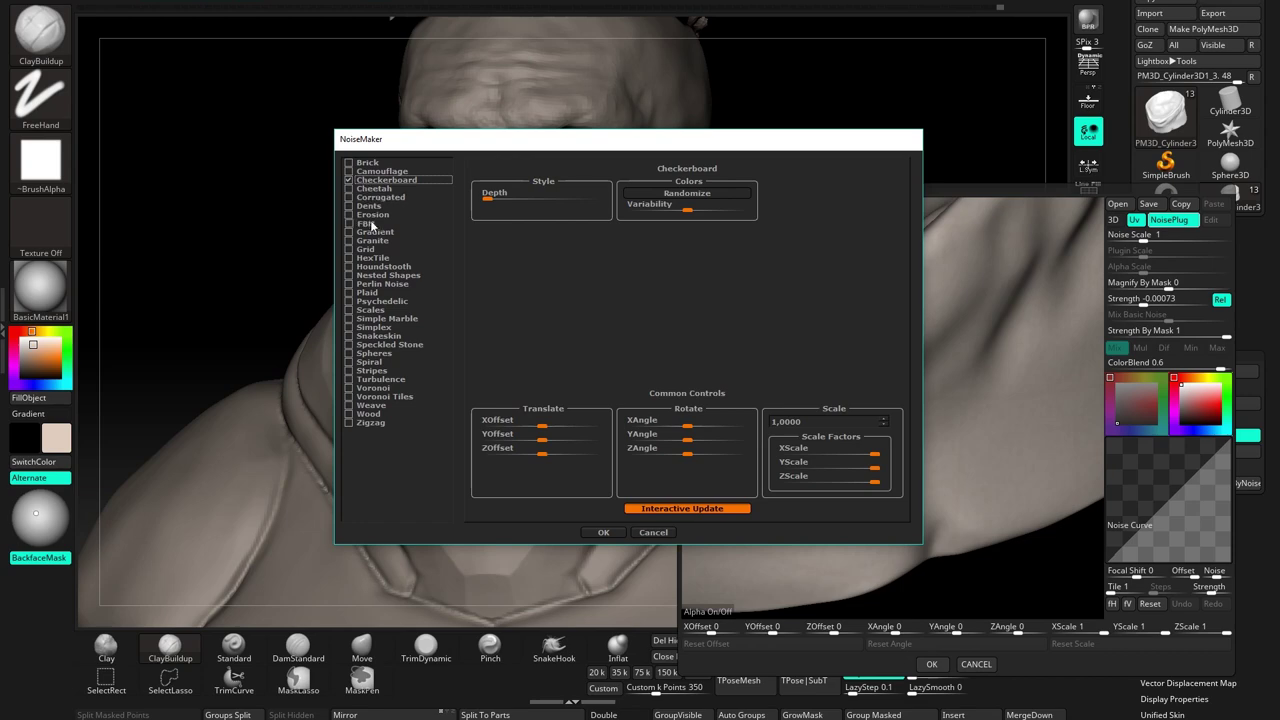
{"action": "left_click", "coordinate": [386, 354]}
{"action": "mouse_move", "coordinate": [522, 158]}
{"action": "left_mouse_down"}
{"action": "mouse_move", "coordinate": [364, 428]}
{"action": "mouse_move", "coordinate": [245, 171]}
{"action": "left_mouse_up"}
{"action": "left_click", "coordinate": [605, 437]}
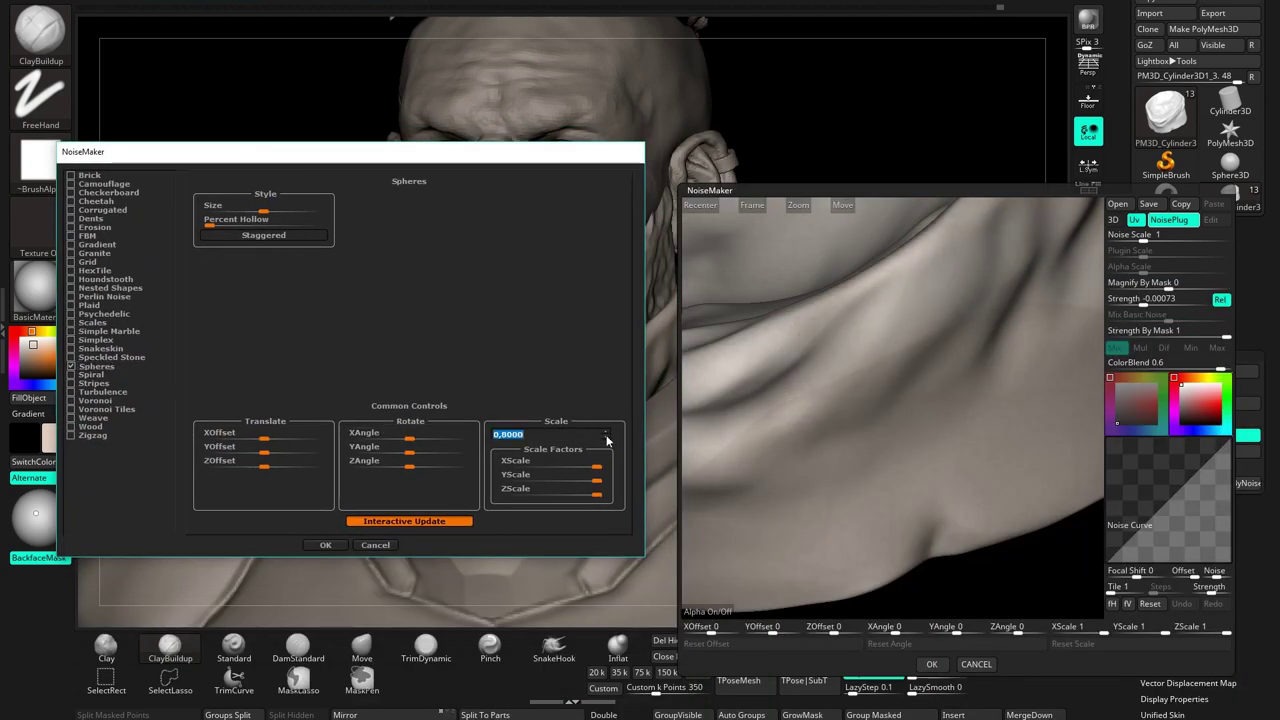
{"action": "type", "text": "5"}
{"action": "left_click", "coordinate": [325, 545]}
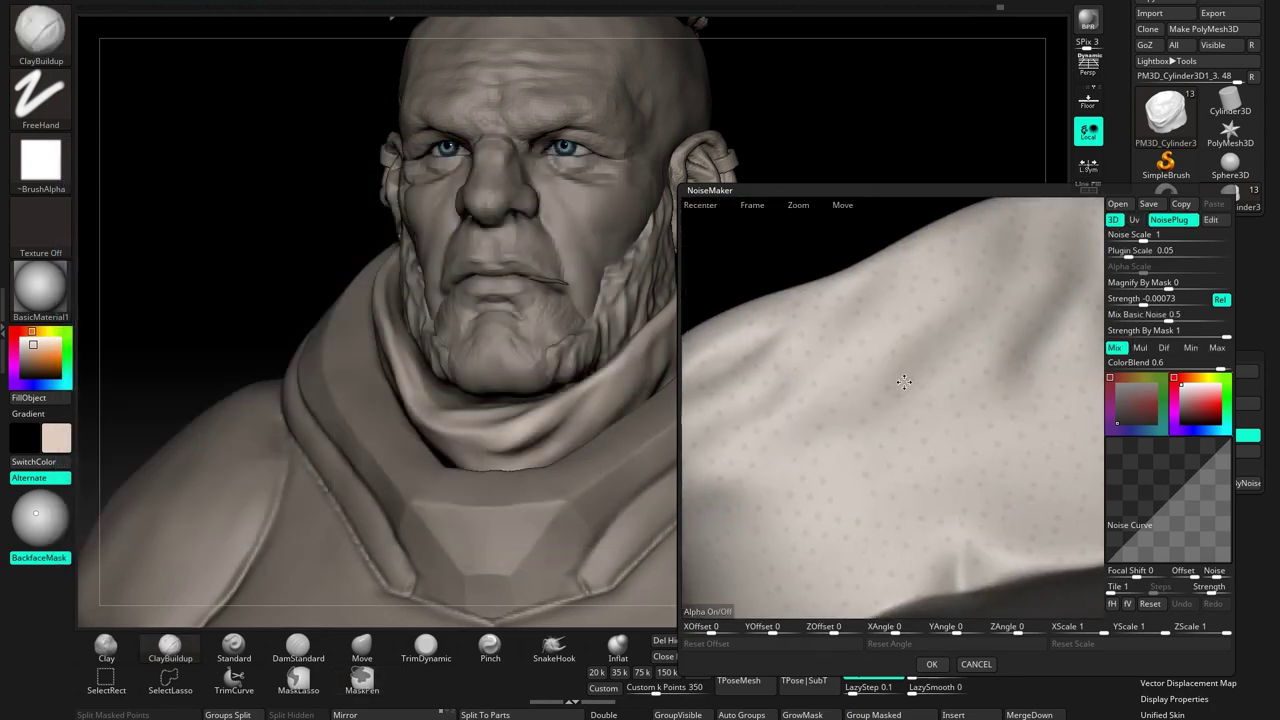
Project the noise through UVs and set the noise Strength to 0
{"action": "left_click_drag", "start_coordinate": [903, 382], "coordinate": [943, 437]}
{"action": "left_click", "coordinate": [1134, 219]}
{"action": "left_click_drag", "start_coordinate": [920, 391], "coordinate": [965, 385]}
{"action": "left_click", "coordinate": [1126, 251]}
{"action": "left_click_drag", "start_coordinate": [1147, 280], "coordinate": [1142, 281]}
{"action": "left_click", "coordinate": [1153, 299]}
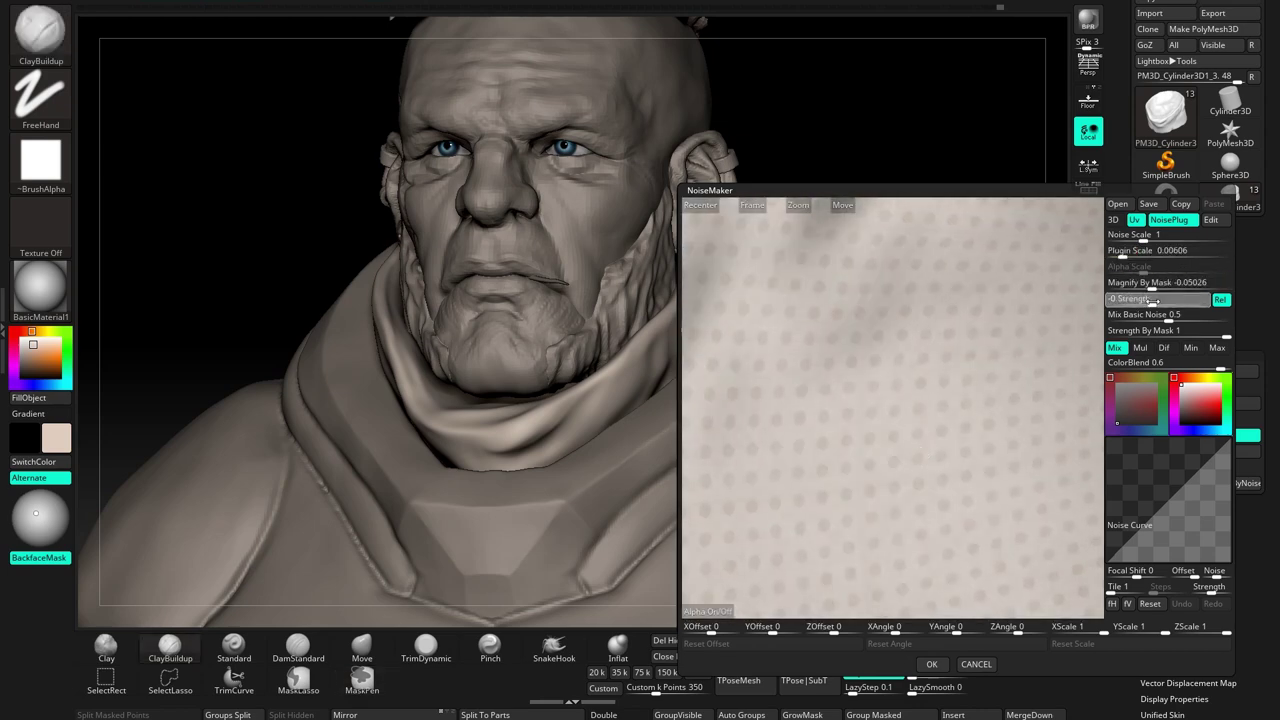
{"action": "type", "text": ".02450"}
{"action": "key", "text": "Return"}
Set Mix Basic Noise to 0 and accept the noise settings with OK
{"action": "left_click", "coordinate": [1143, 235]}
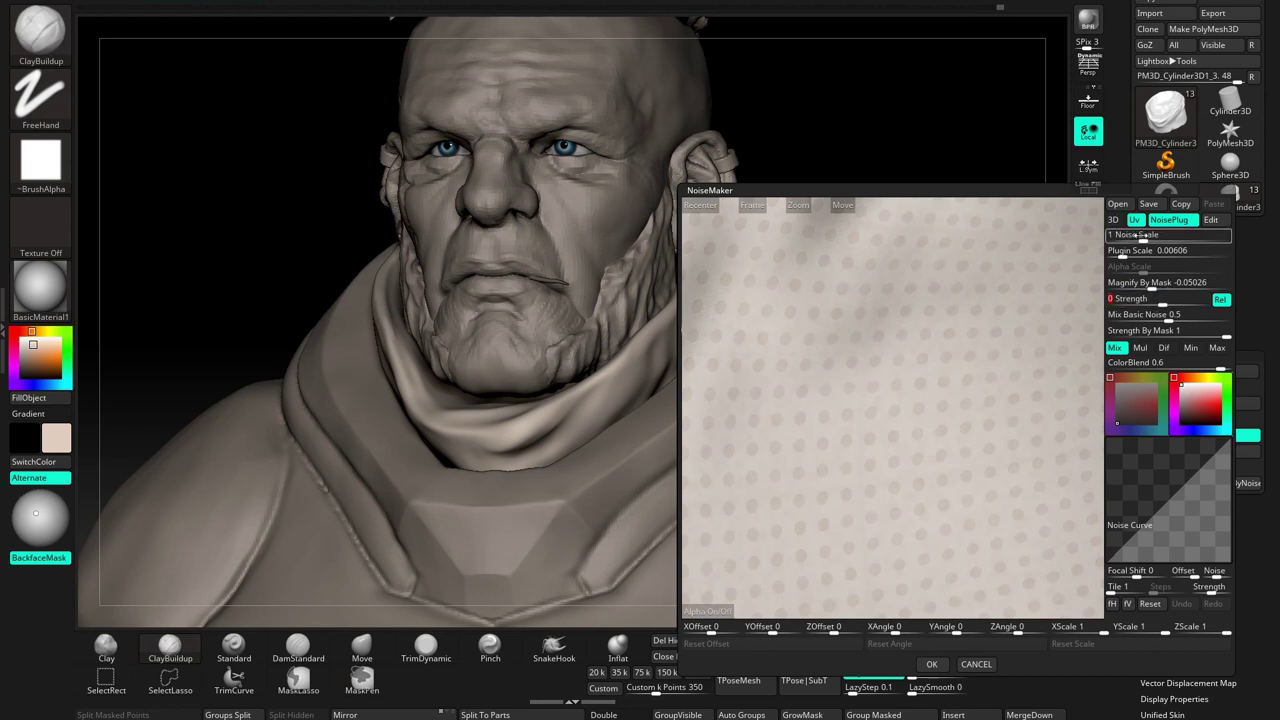
{"action": "type", "text": "0"}
{"action": "key", "text": "Return"}
{"action": "left_click", "coordinate": [1143, 315]}
{"action": "type", "text": "0.5"}
{"action": "key", "text": "Return"}
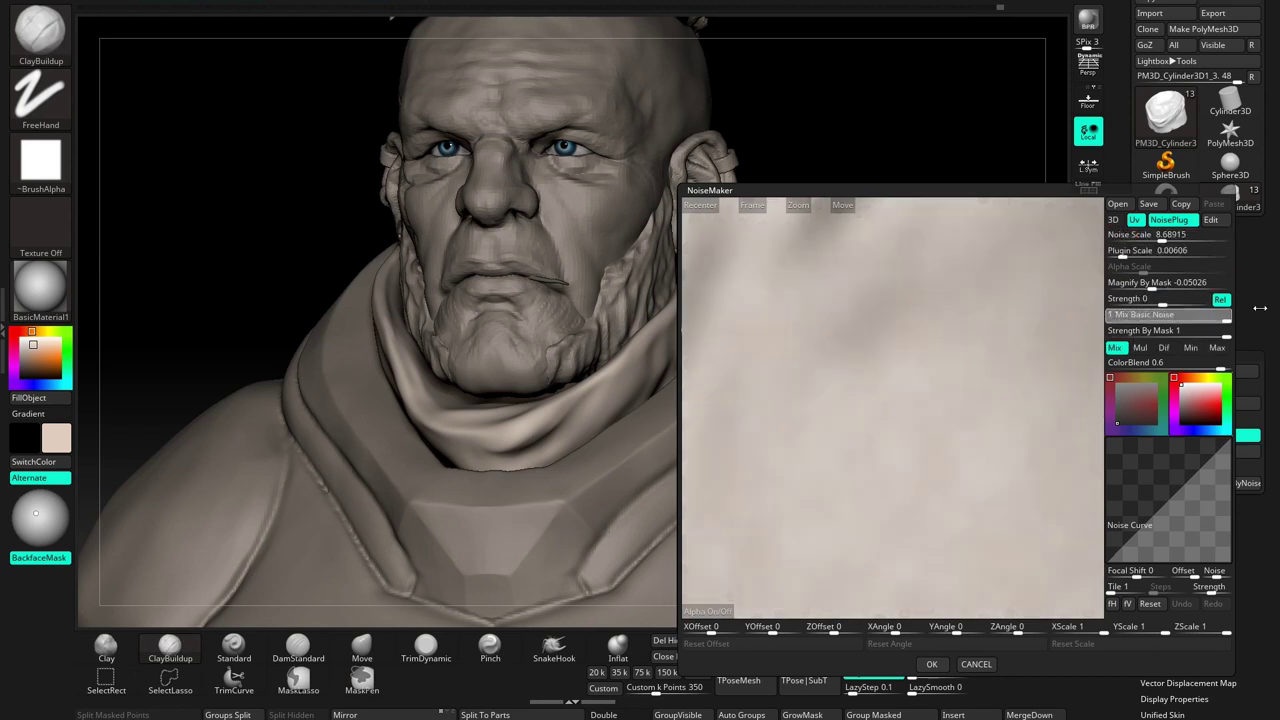
{"action": "left_click", "coordinate": [1143, 315]}
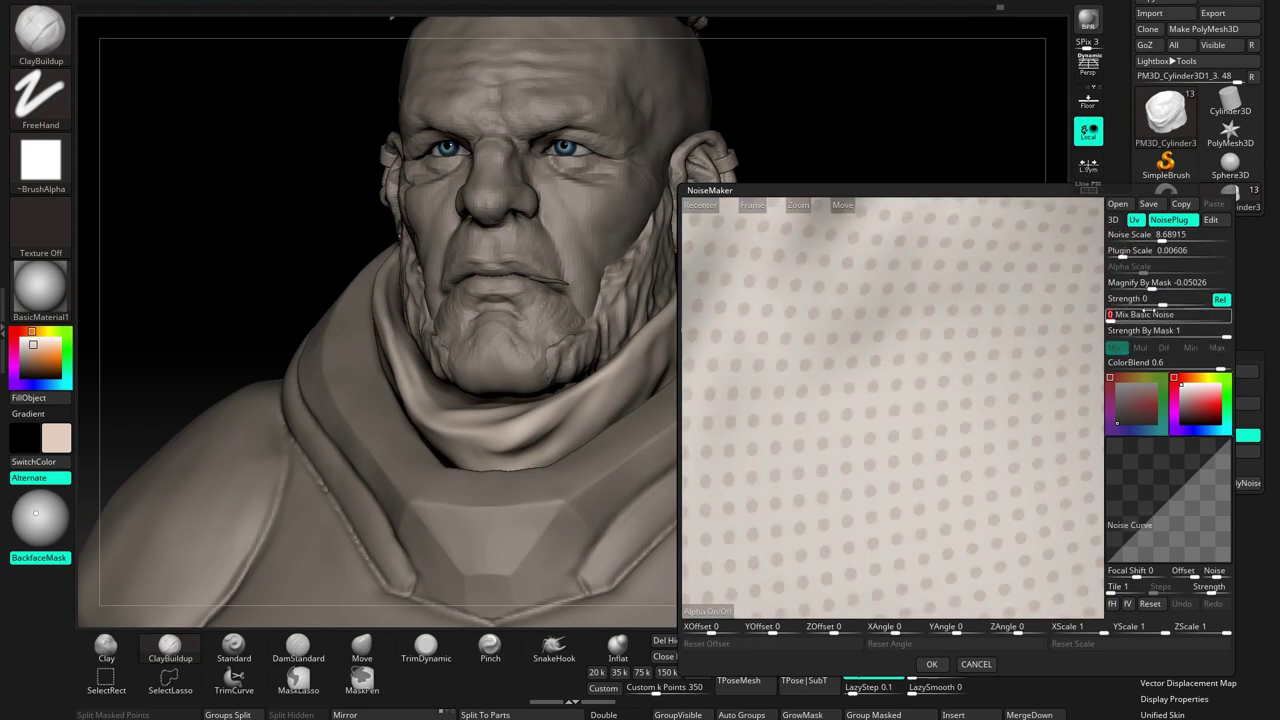
{"action": "left_click", "coordinate": [932, 665]}
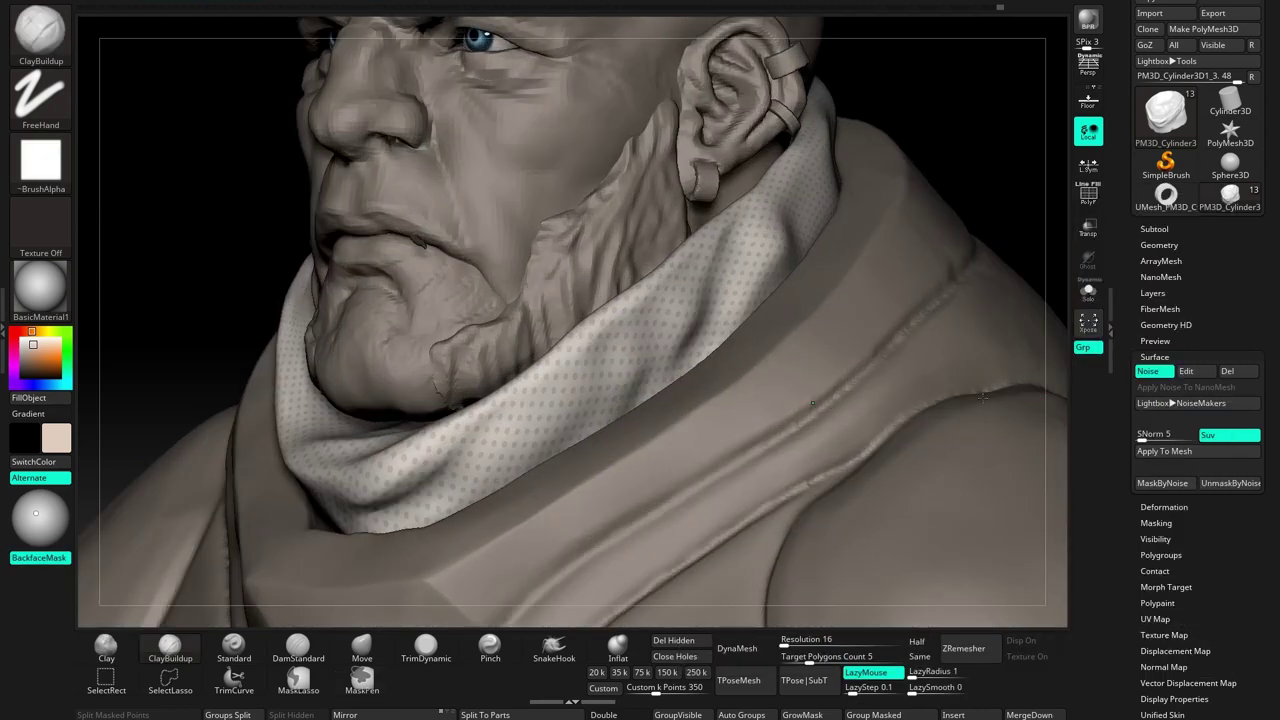
Zoom in on the dotted scarf and mask it with MaskByNoise
{"action": "mouse_move", "coordinate": [773, 283]}
{"action": "right_mouse_down", "text": "alt"}
{"action": "mouse_move", "coordinate": [740, 377]}
{"action": "mouse_move", "coordinate": [690, 278]}
{"action": "right_mouse_up", "text": "alt"}
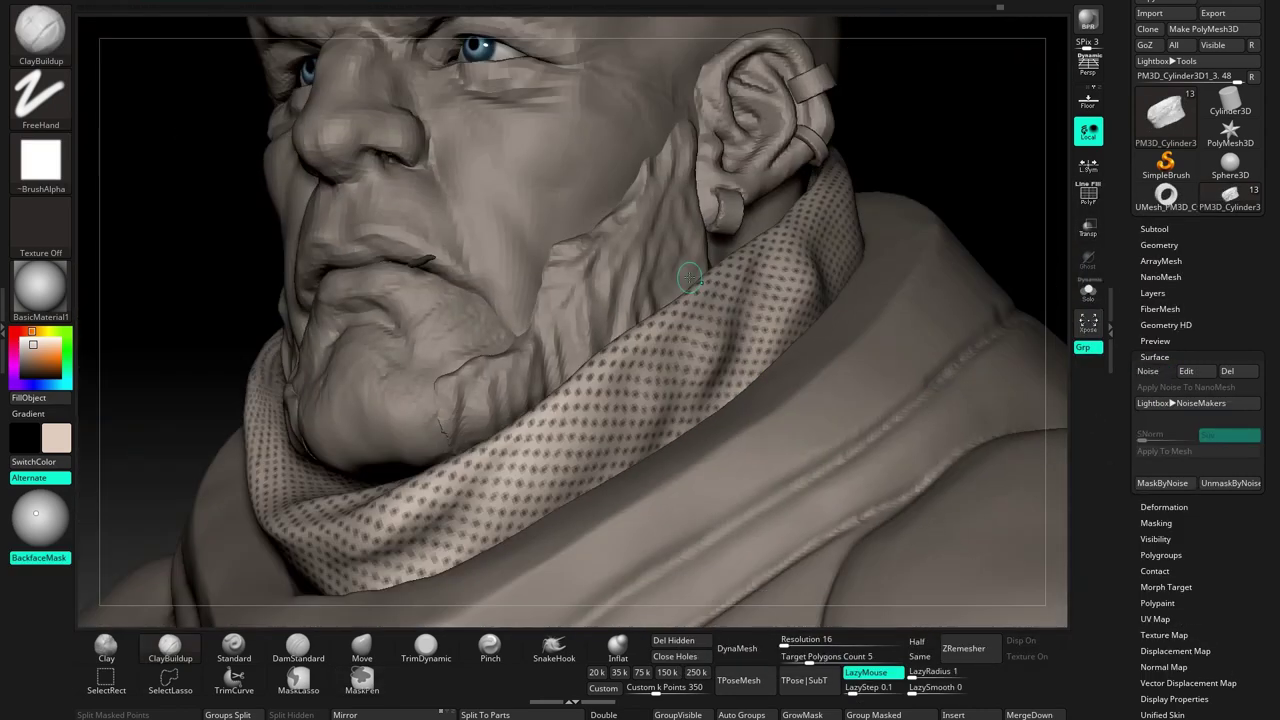
{"action": "left_click", "coordinate": [1185, 352]}
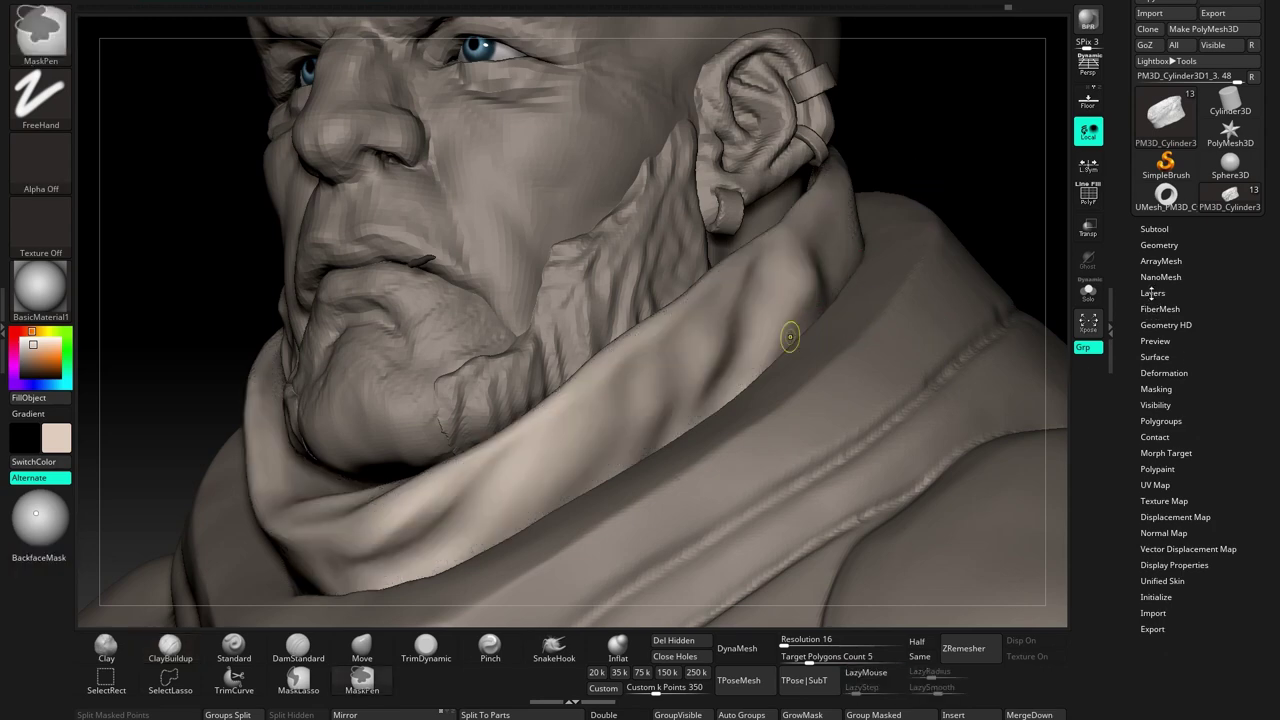
{"action": "left_click", "coordinate": [1155, 357]}
{"action": "left_click", "coordinate": [1148, 371]}
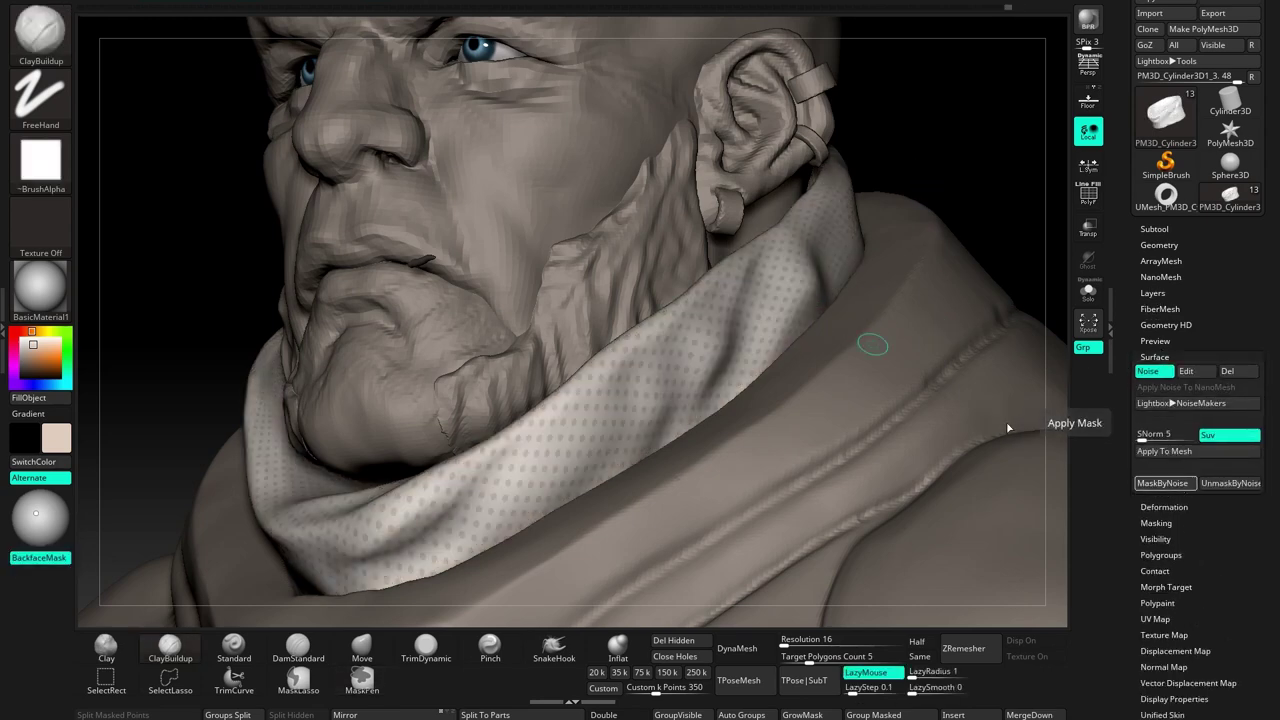
Drag Deformation > Inflate to -1 to emboss the masked dots
{"action": "left_click", "coordinate": [1156, 356]}
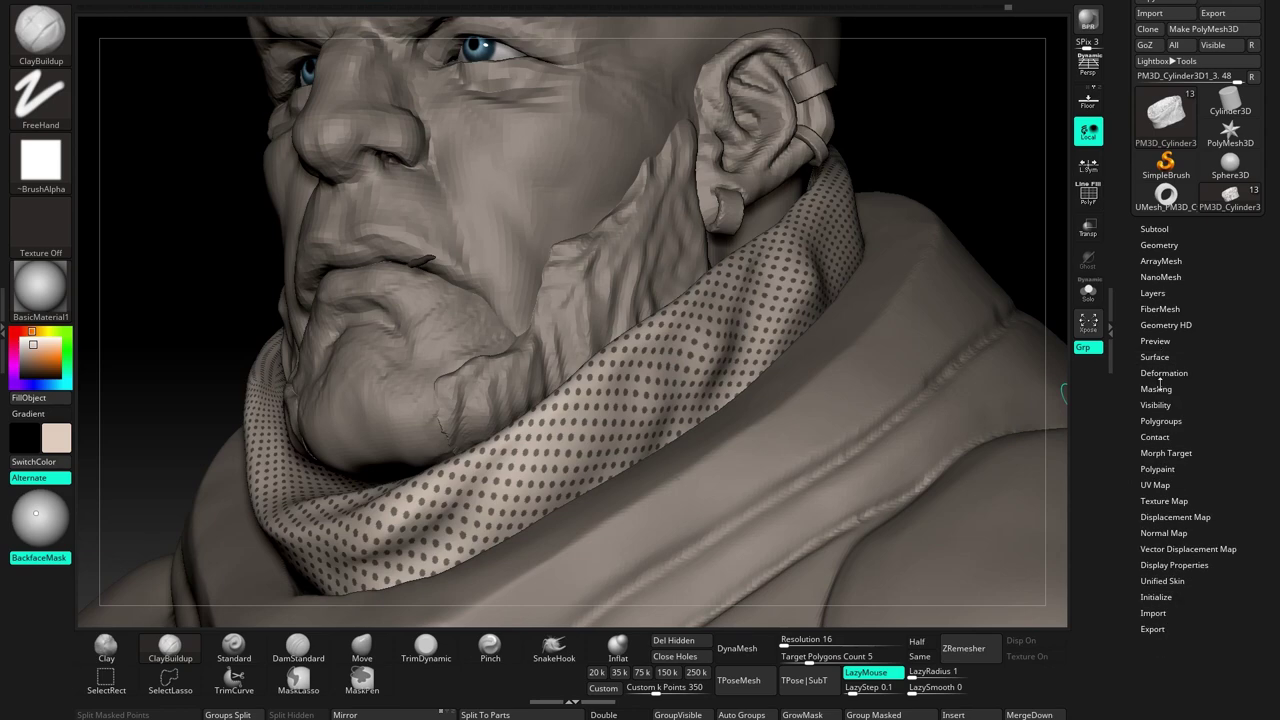
{"action": "left_click", "coordinate": [1163, 373]}
{"action": "left_click_drag", "start_coordinate": [1127, 590], "coordinate": [1127, 333]}
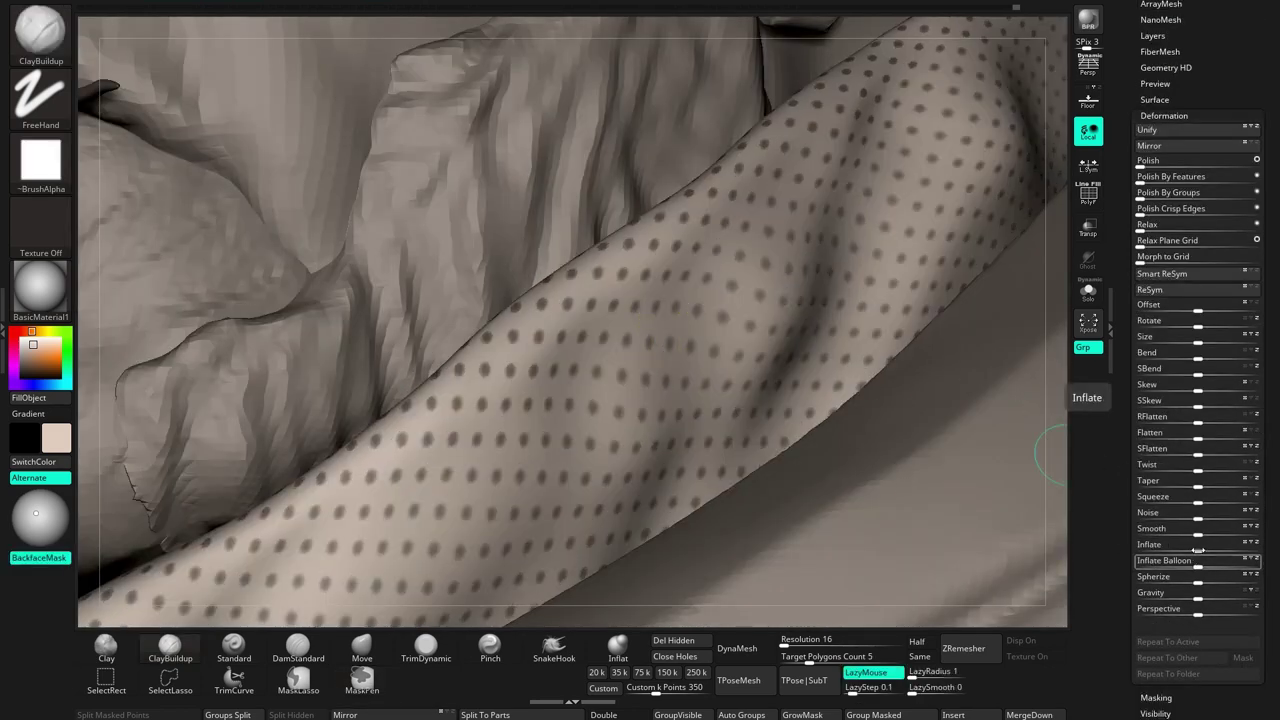
{"action": "left_click_drag", "start_coordinate": [1199, 545], "coordinate": [1196, 547]}
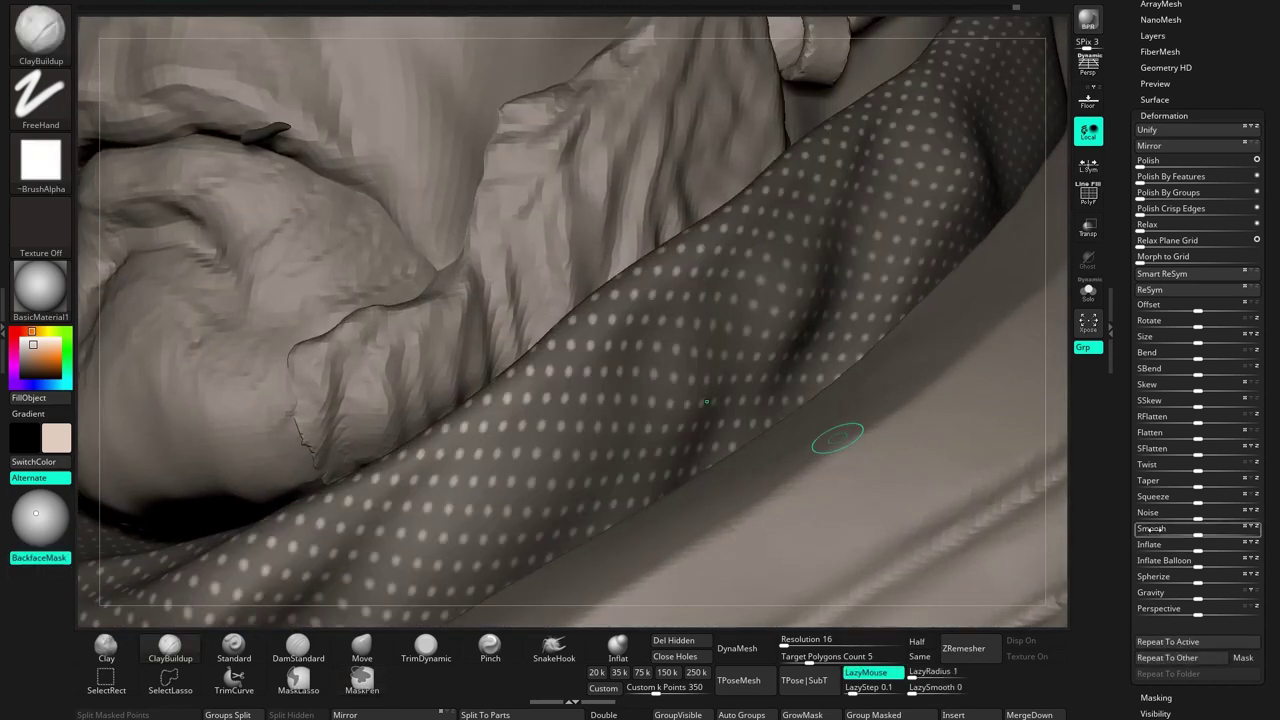
{"action": "left_click_drag", "start_coordinate": [1199, 545], "coordinate": [1192, 547]}
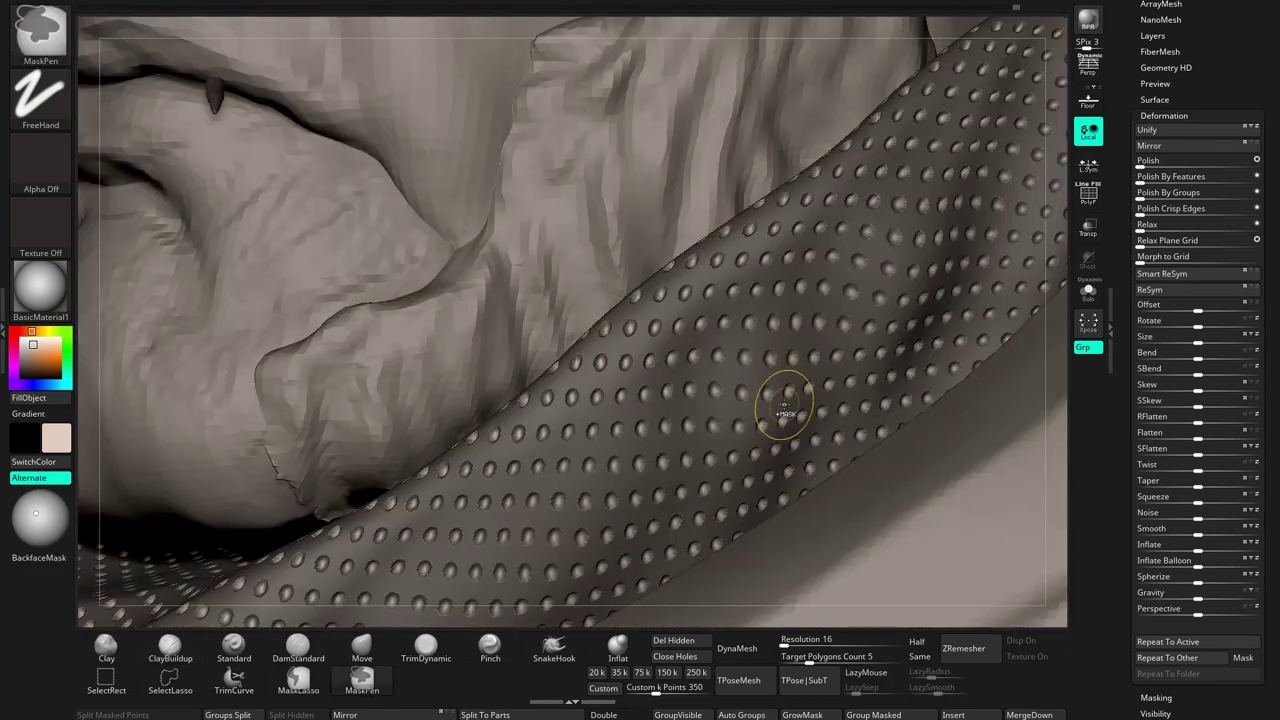
{"action": "key", "text": "space"}
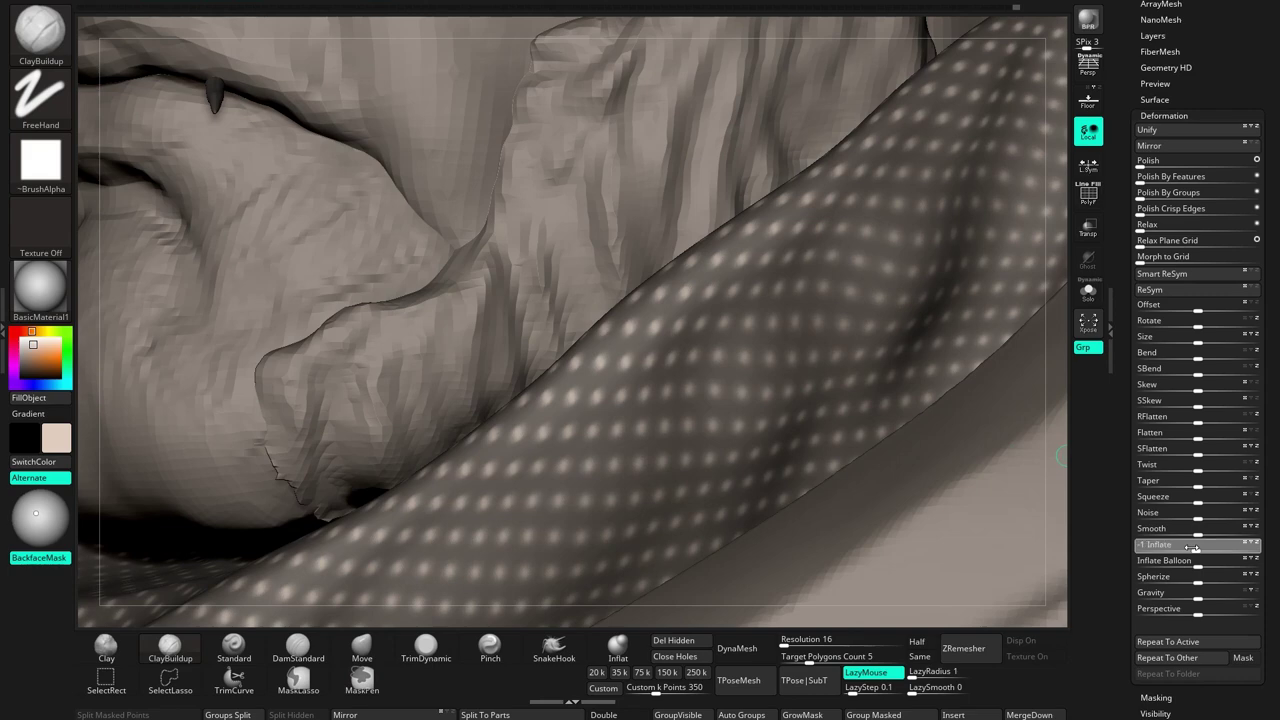
{"action": "left_click_drag", "start_coordinate": [1193, 547], "coordinate": [1195, 548]}
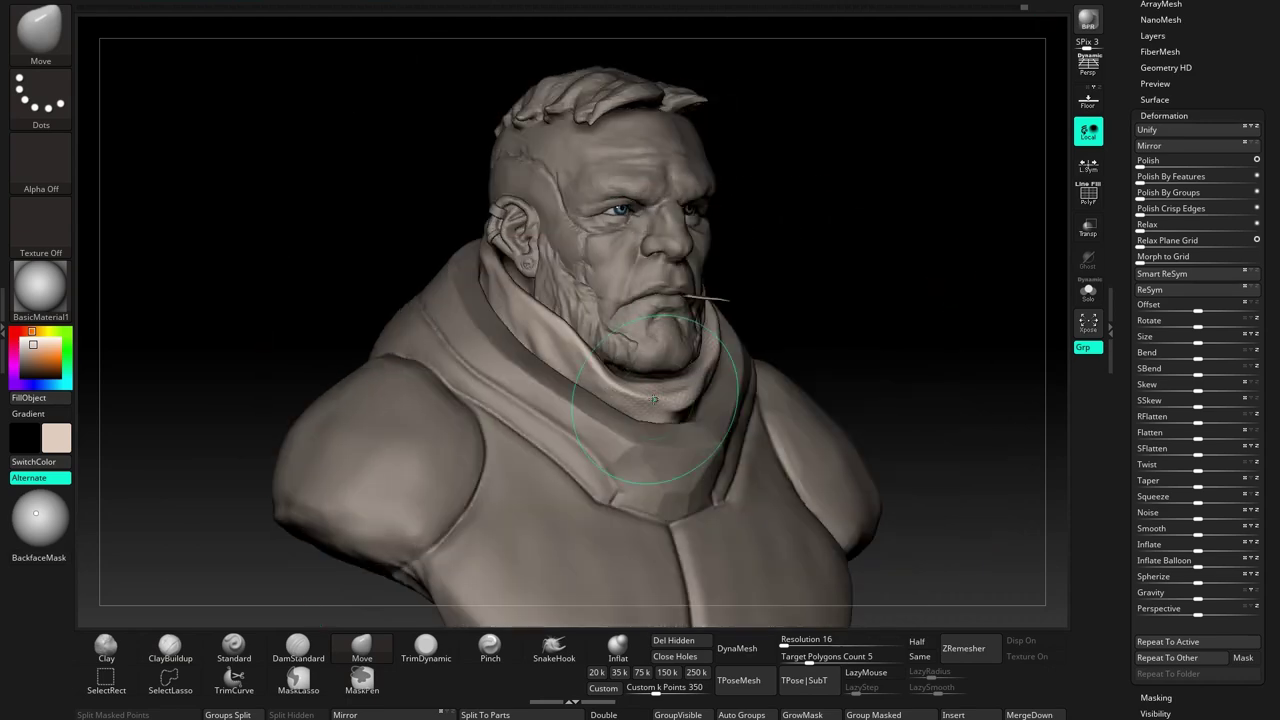
Nudge the scarf under the chin with Move, then enable DynaMesh at 128 and LazyMouse
{"action": "mouse_move", "coordinate": [668, 398]}
{"action": "right_mouse_down"}
{"action": "mouse_move", "coordinate": [623, 400]}
{"action": "mouse_move", "coordinate": [614, 370]}
{"action": "right_mouse_up"}
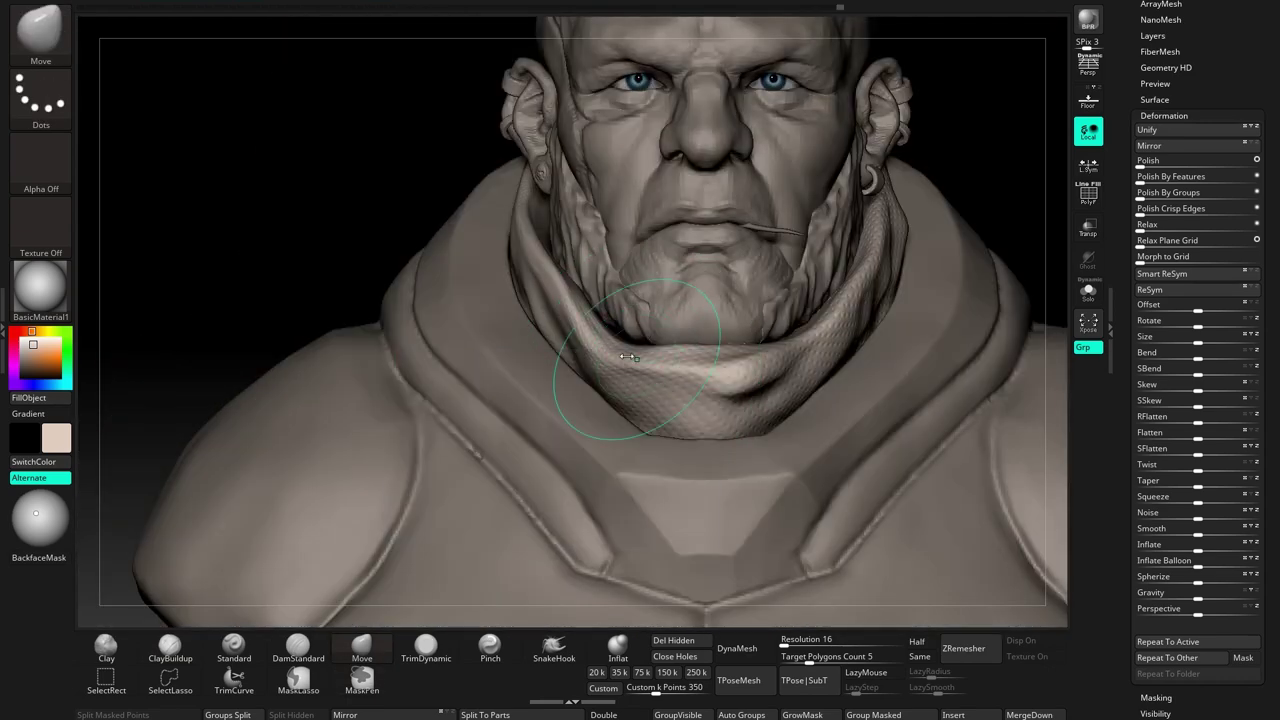
{"action": "left_click_drag", "start_coordinate": [629, 357], "coordinate": [645, 340]}
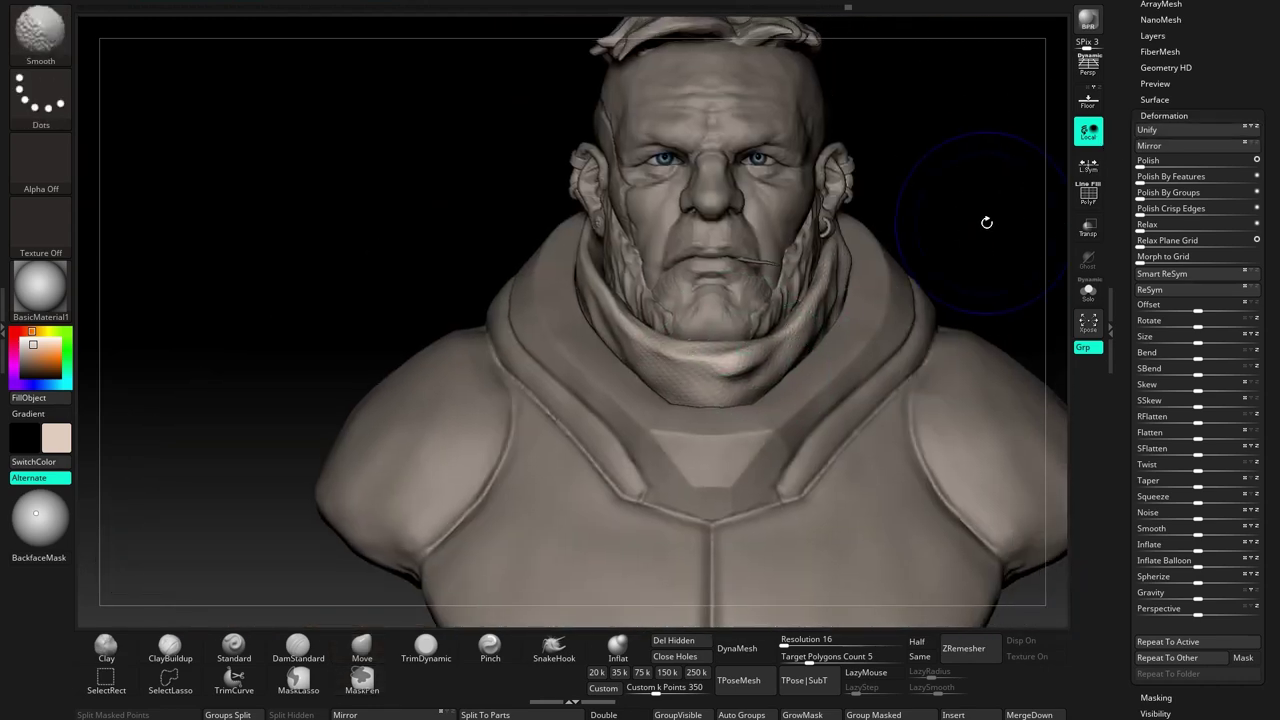
{"action": "left_click", "coordinate": [1164, 115]}
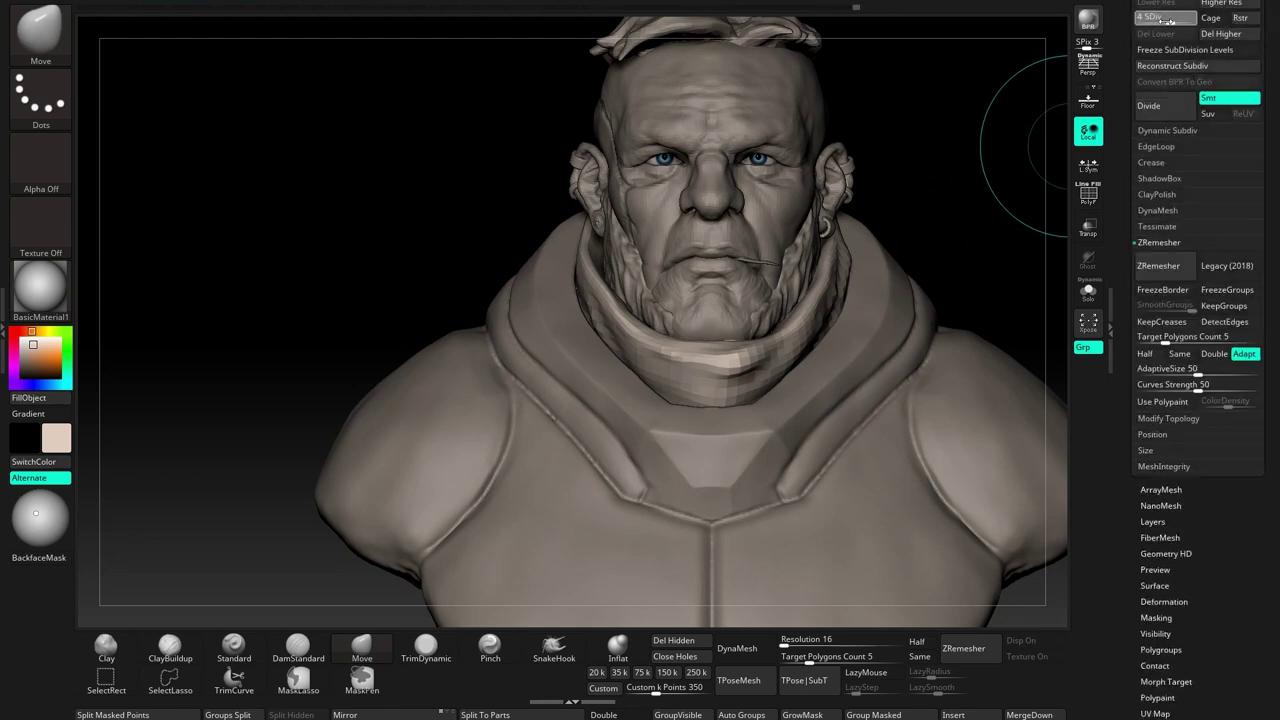
{"action": "left_click", "coordinate": [737, 648]}
{"action": "left_click", "coordinate": [298, 648]}
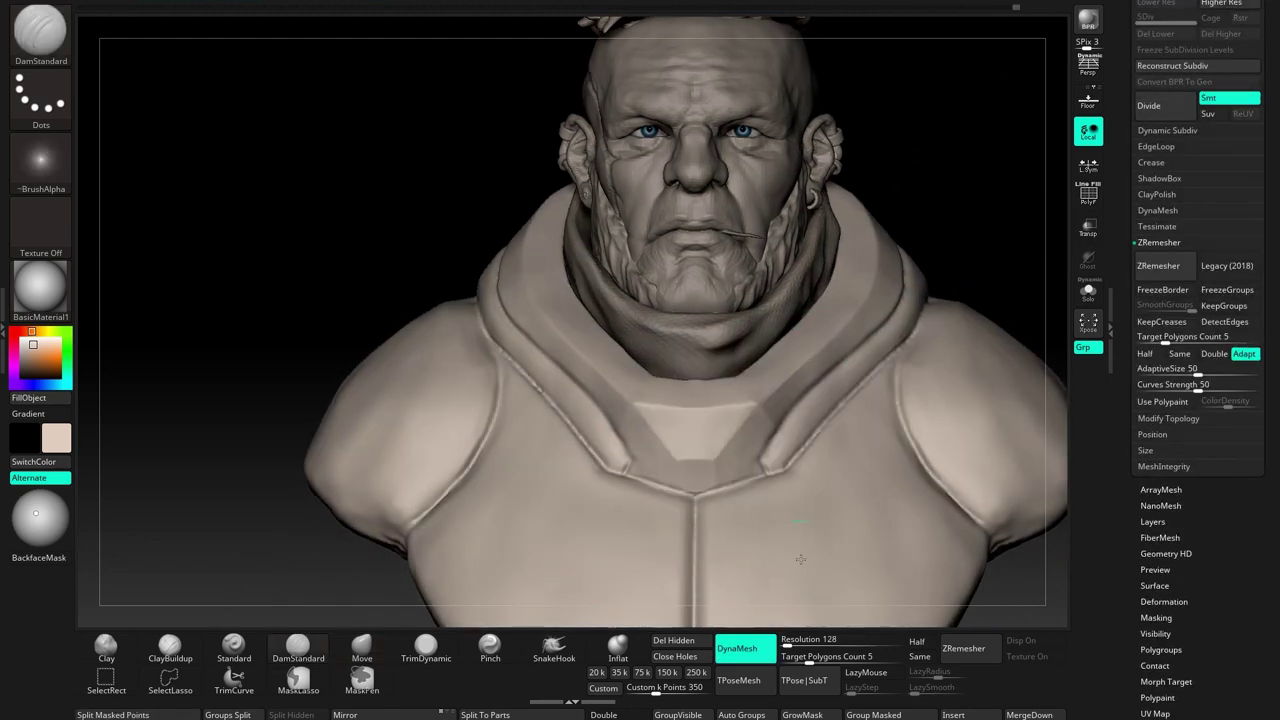
{"action": "left_click", "coordinate": [866, 672]}
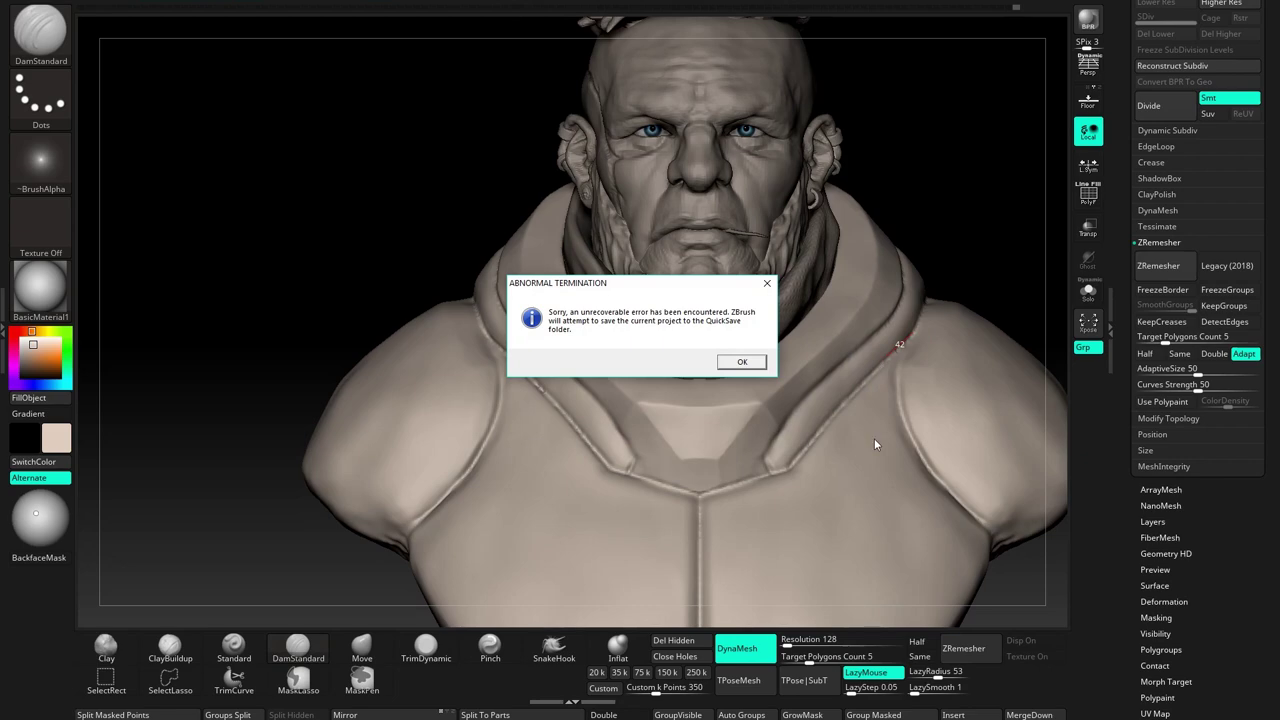
QuickSave past the crash error and carve a DamStandard crease along the collar's lower edge
{"action": "left_click", "coordinate": [742, 361]}
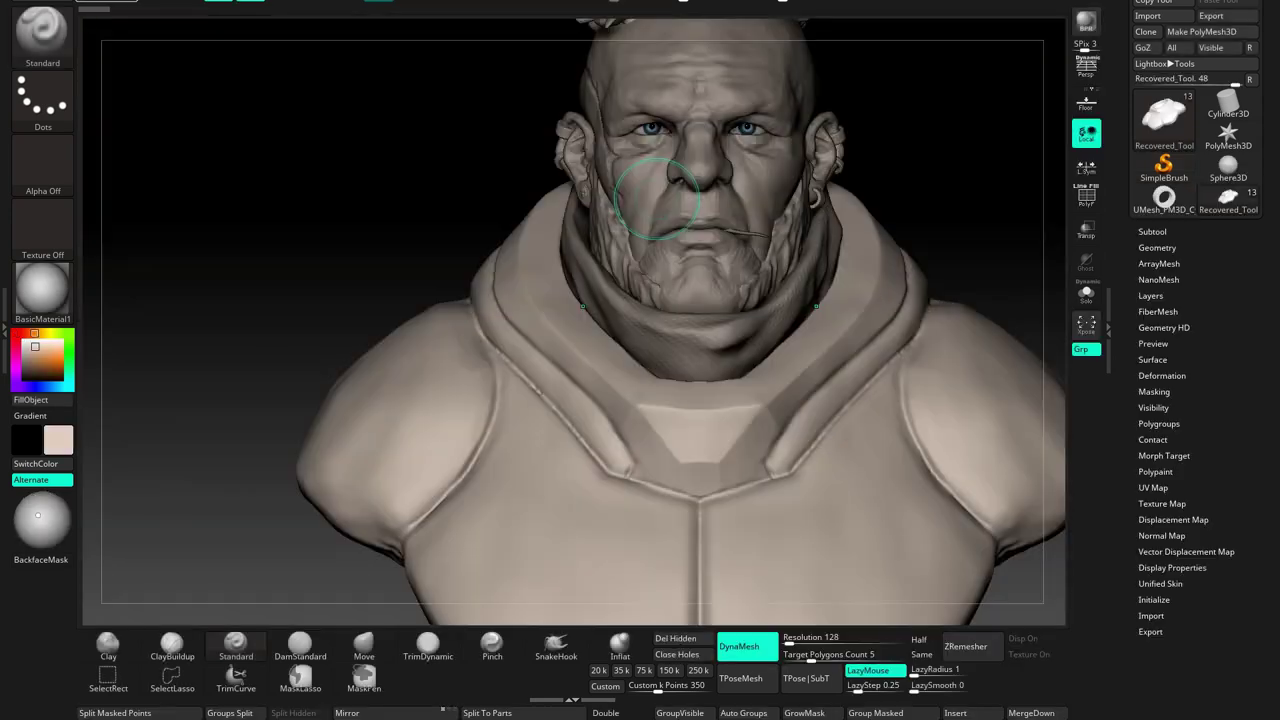
{"action": "right_click_drag", "start_coordinate": [781, 366], "coordinate": [805, 393]}
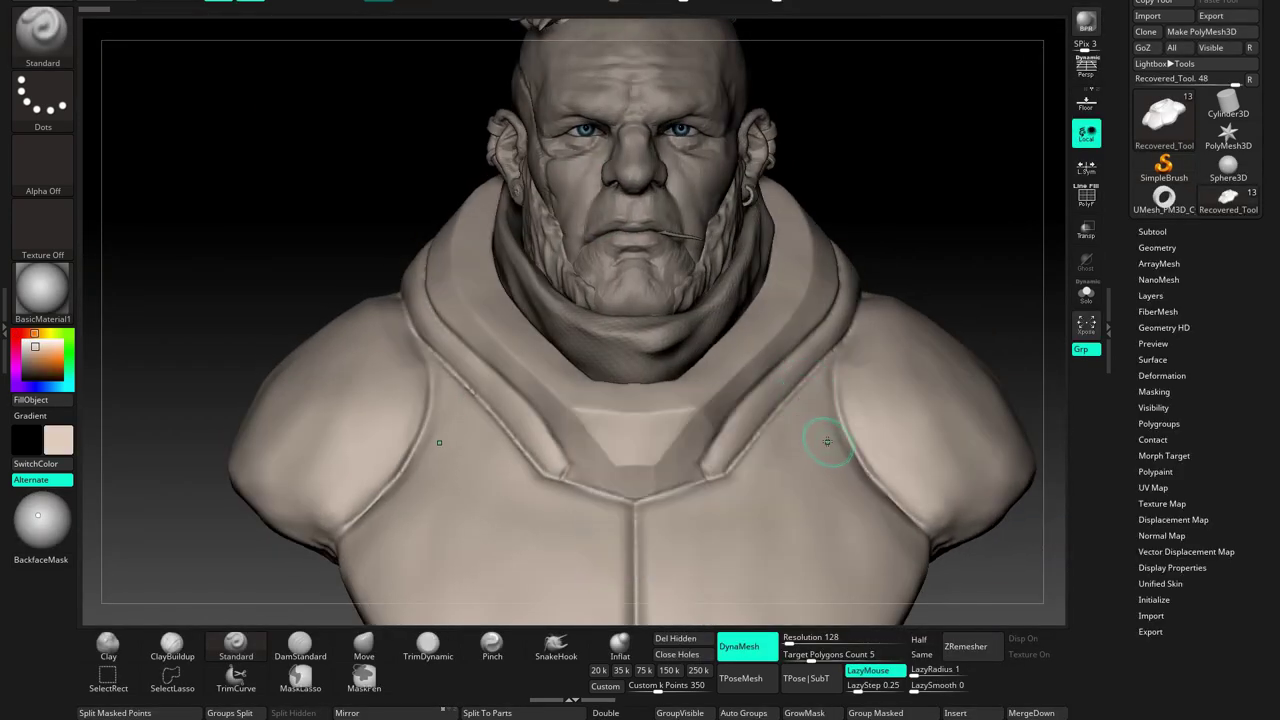
{"action": "key", "text": "b"}
{"action": "key", "text": "d"}
{"action": "key", "text": "s"}
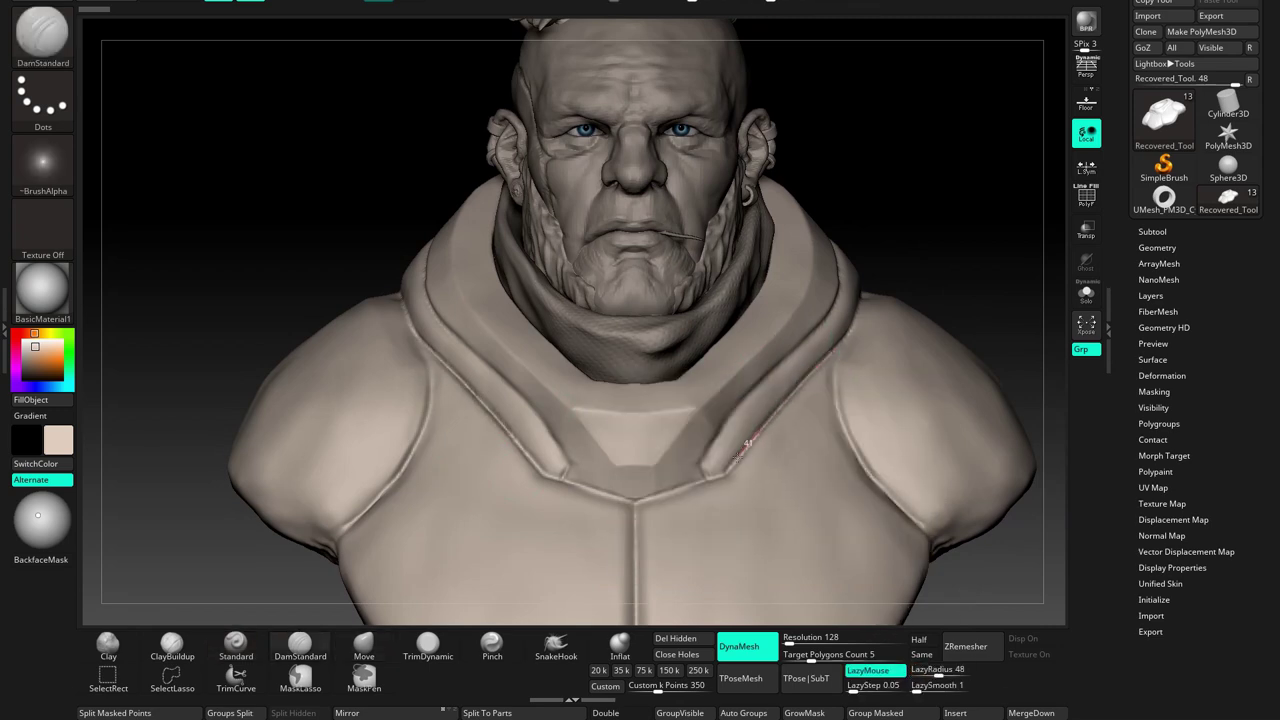
{"action": "right_click_drag", "start_coordinate": [693, 498], "coordinate": [641, 506]}
{"action": "left_click_drag", "start_coordinate": [695, 497], "coordinate": [690, 483]}
Orbit and frame the bust to inspect the collar's V-neck, then pick ClayBuildup
{"action": "right_click_drag", "start_coordinate": [757, 468], "coordinate": [810, 470]}
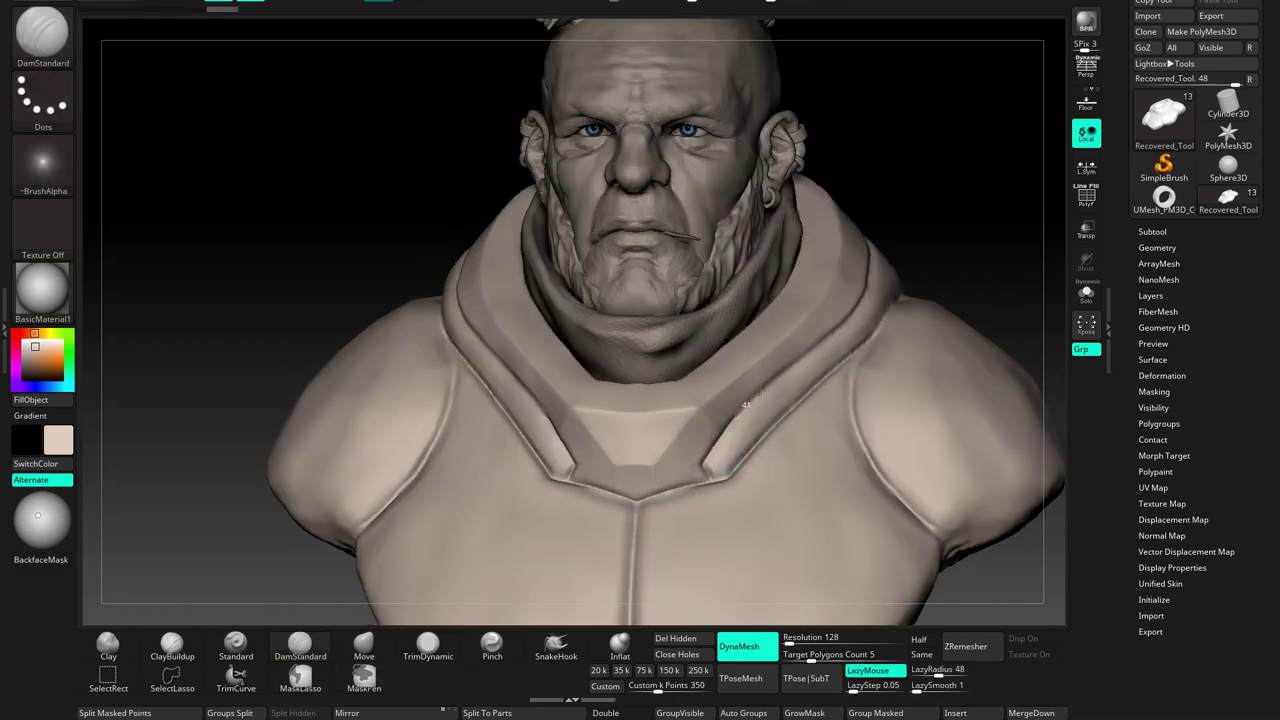
{"action": "key", "text": "f"}
{"action": "mouse_move", "coordinate": [663, 450]}
{"action": "right_mouse_down", "text": "ctrl"}
{"action": "mouse_move", "coordinate": [663, 373]}
{"action": "mouse_move", "coordinate": [636, 330]}
{"action": "right_mouse_up", "text": "ctrl"}
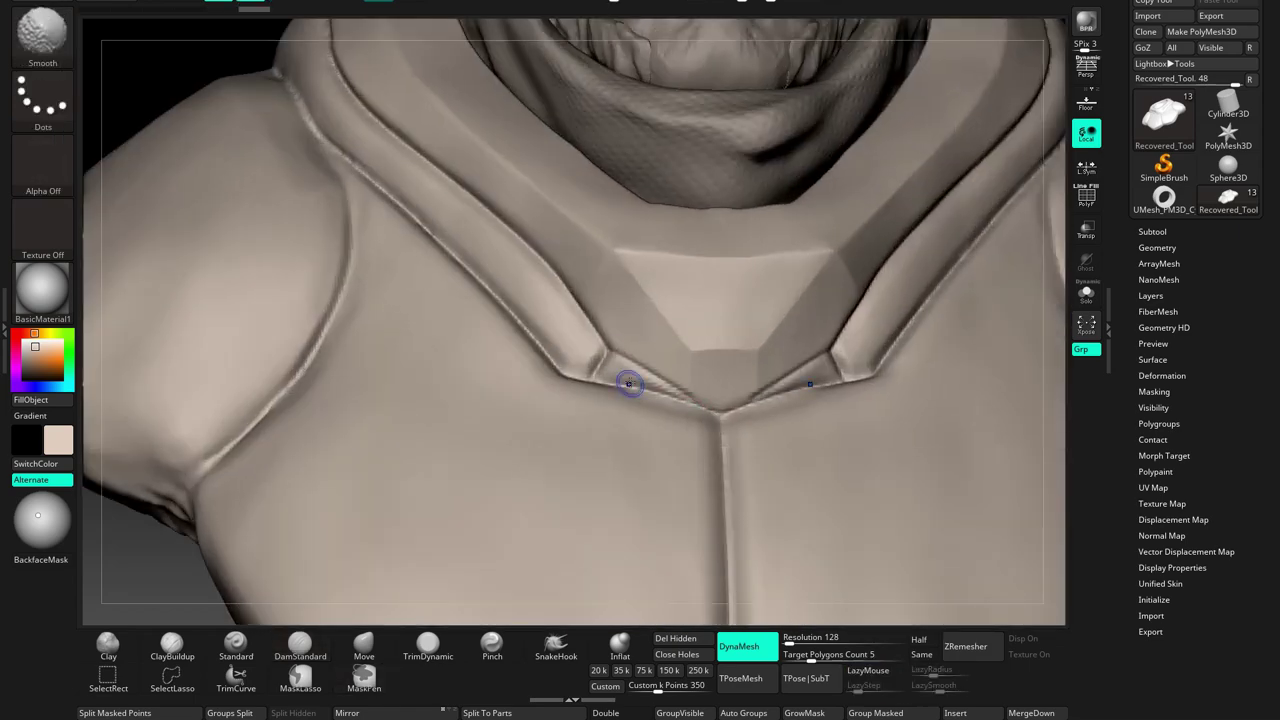
{"action": "key", "text": "f"}
{"action": "mouse_move", "coordinate": [600, 345]}
{"action": "right_mouse_down"}
{"action": "mouse_move", "coordinate": [641, 345]}
{"action": "mouse_move", "coordinate": [600, 340]}
{"action": "mouse_move", "coordinate": [580, 270]}
{"action": "mouse_move", "coordinate": [610, 295]}
{"action": "right_mouse_up"}
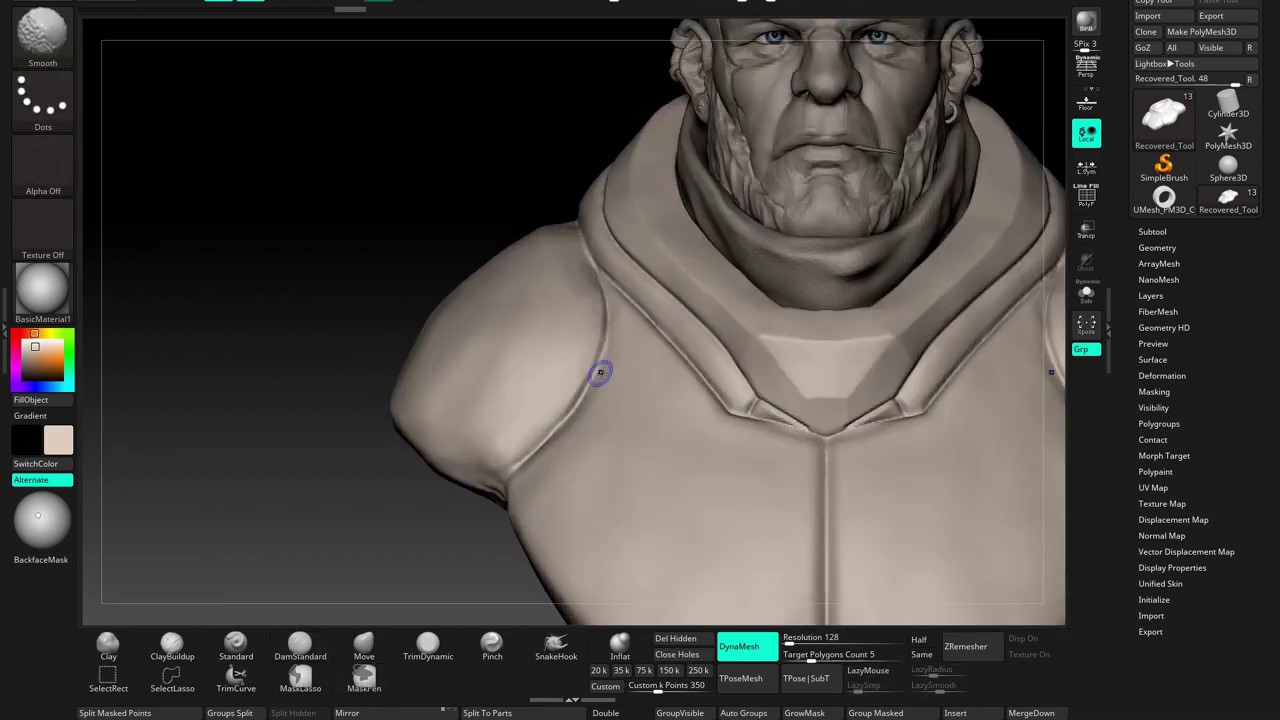
{"action": "right_click_drag", "start_coordinate": [600, 371], "coordinate": [580, 251]}
{"action": "key", "text": "f"}
{"action": "mouse_move", "coordinate": [609, 337]}
{"action": "right_mouse_down"}
{"action": "mouse_move", "coordinate": [612, 395]}
{"action": "mouse_move", "coordinate": [640, 300]}
{"action": "mouse_move", "coordinate": [607, 335]}
{"action": "mouse_move", "coordinate": [686, 286]}
{"action": "mouse_move", "coordinate": [657, 325]}
{"action": "mouse_move", "coordinate": [624, 275]}
{"action": "right_mouse_up"}
{"action": "key", "text": "b"}
{"action": "key", "text": "c"}
{"action": "key", "text": "b"}
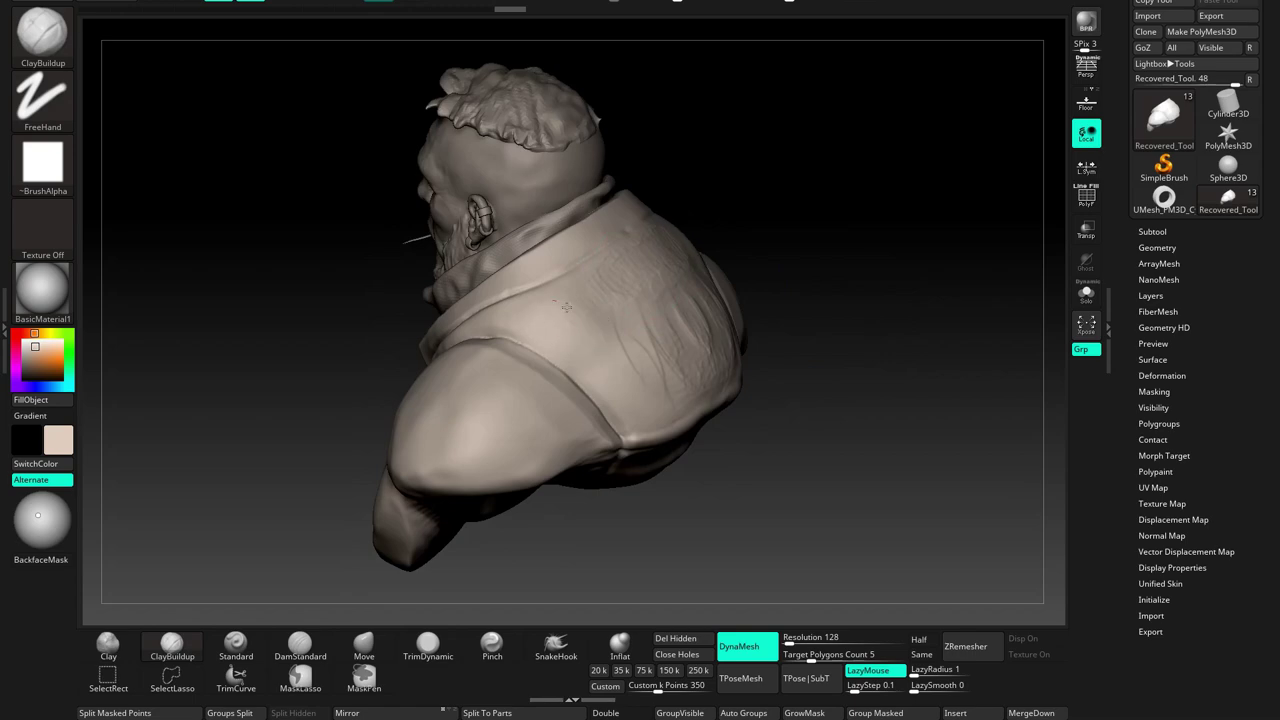
Rotate to a high back view and pull the collar fold behind the neck with Move
{"action": "mouse_move", "coordinate": [619, 340]}
{"action": "right_mouse_down"}
{"action": "mouse_move", "coordinate": [666, 257]}
{"action": "mouse_move", "coordinate": [620, 300]}
{"action": "mouse_move", "coordinate": [677, 220]}
{"action": "mouse_move", "coordinate": [684, 273]}
{"action": "right_mouse_up"}
{"action": "key", "text": "b"}
{"action": "key", "text": "d"}
{"action": "key", "text": "s"}
{"action": "right_click_drag", "start_coordinate": [592, 392], "coordinate": [697, 323]}
{"action": "mouse_move", "coordinate": [645, 368]}
{"action": "right_mouse_down"}
{"action": "mouse_move", "coordinate": [623, 349]}
{"action": "mouse_move", "coordinate": [628, 374]}
{"action": "mouse_move", "coordinate": [643, 317]}
{"action": "right_mouse_up"}
{"action": "right_click_drag", "start_coordinate": [556, 382], "coordinate": [630, 330]}
{"action": "left_click", "coordinate": [363, 645]}
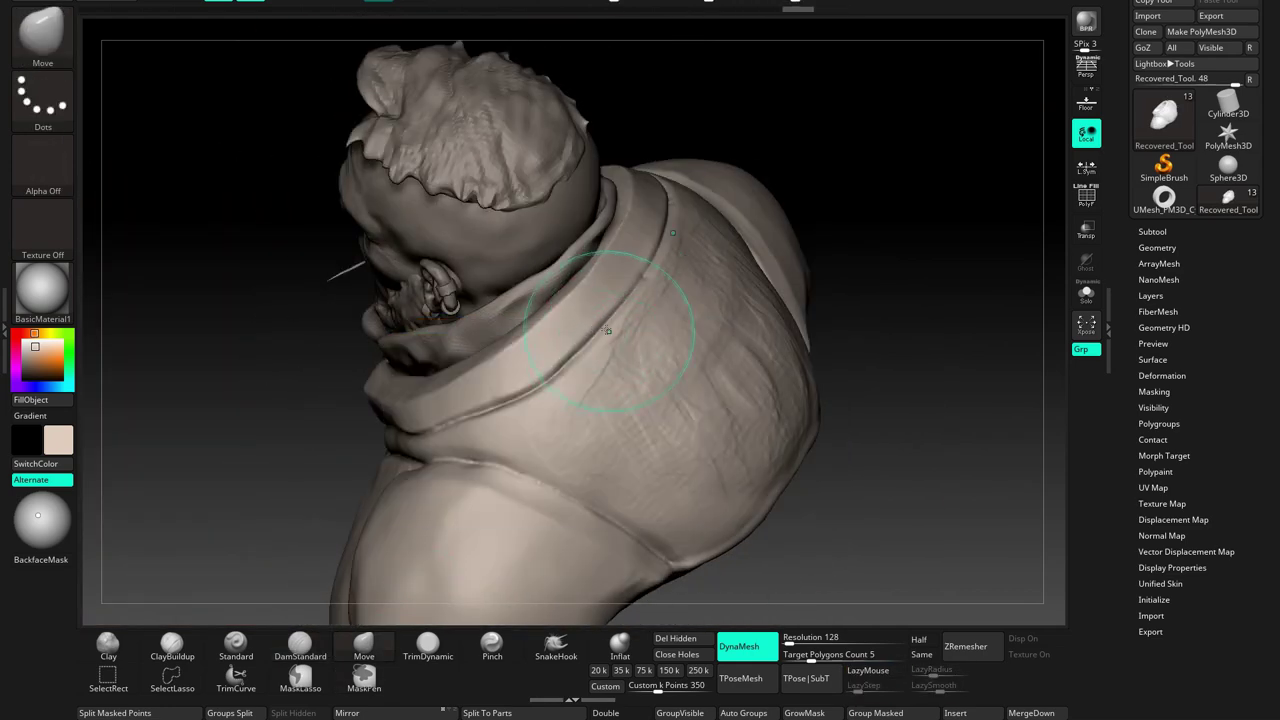
{"action": "left_click_drag", "start_coordinate": [589, 336], "coordinate": [605, 302]}
Sculpt the rear collar with ClayBuildup and LazyMouse, Shift-smoothing it rounder
{"action": "mouse_move", "coordinate": [537, 395]}
{"action": "right_mouse_down"}
{"action": "mouse_move", "coordinate": [444, 420]}
{"action": "mouse_move", "coordinate": [594, 354]}
{"action": "mouse_move", "coordinate": [620, 300]}
{"action": "mouse_move", "coordinate": [634, 396]}
{"action": "mouse_move", "coordinate": [699, 374]}
{"action": "mouse_move", "coordinate": [589, 377]}
{"action": "right_mouse_up"}
{"action": "key", "text": "b"}
{"action": "key", "text": "c"}
{"action": "key", "text": "b"}
{"action": "key", "text": "space"}
{"action": "key", "text": "l"}
{"action": "key", "text": "space"}
{"action": "key", "text": "shift"}
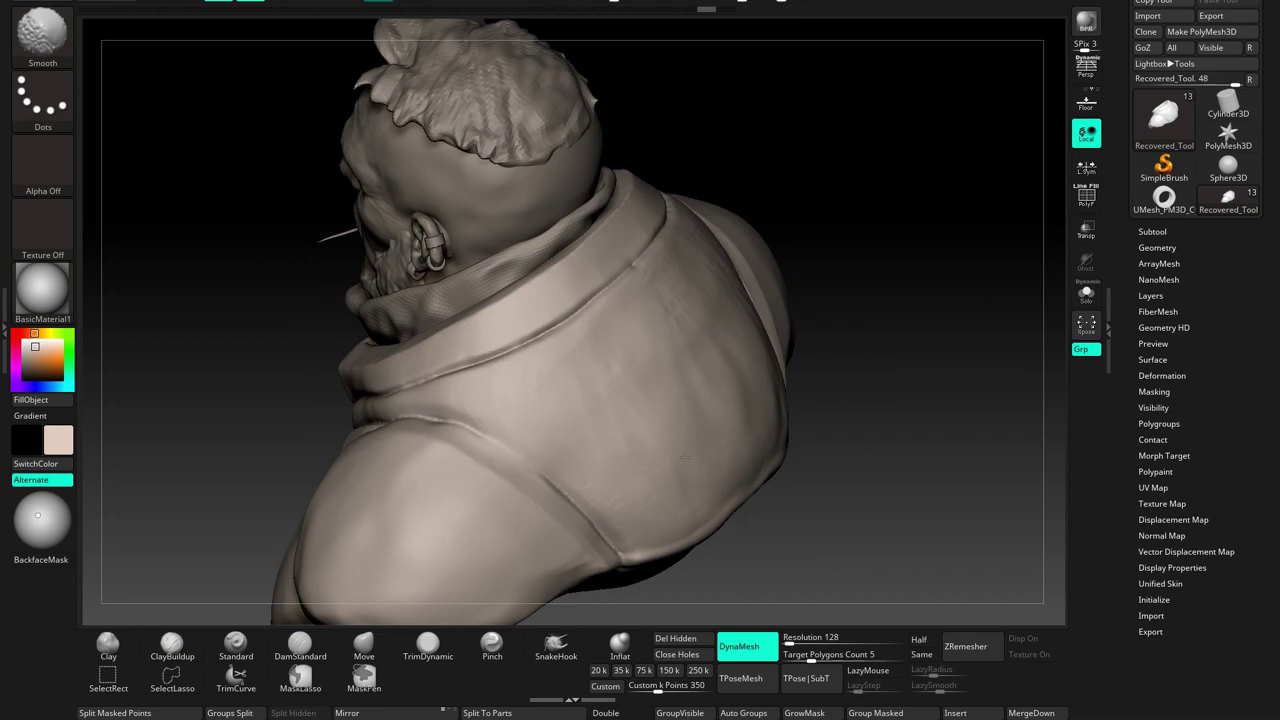
{"action": "key", "text": "shift"}
{"action": "key", "text": "l"}
Return the bust to front view with Move selected and open the reference image app
{"action": "mouse_move", "coordinate": [709, 282]}
{"action": "right_mouse_down"}
{"action": "mouse_move", "coordinate": [691, 380]}
{"action": "mouse_move", "coordinate": [758, 400]}
{"action": "mouse_move", "coordinate": [752, 463]}
{"action": "right_mouse_up"}
{"action": "mouse_move", "coordinate": [837, 453]}
{"action": "right_mouse_down"}
{"action": "mouse_move", "coordinate": [671, 400]}
{"action": "mouse_move", "coordinate": [629, 344]}
{"action": "mouse_move", "coordinate": [714, 316]}
{"action": "right_mouse_up"}
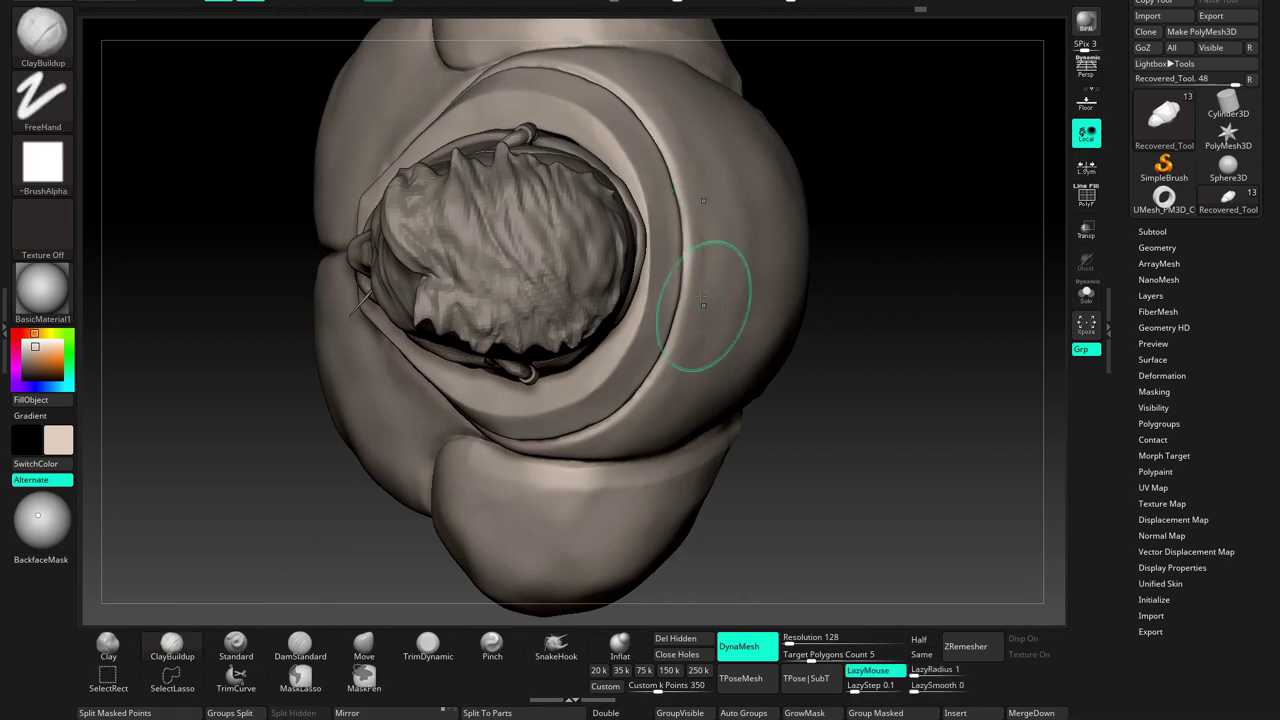
{"action": "key", "text": "shift"}
{"action": "left_click", "coordinate": [364, 648]}
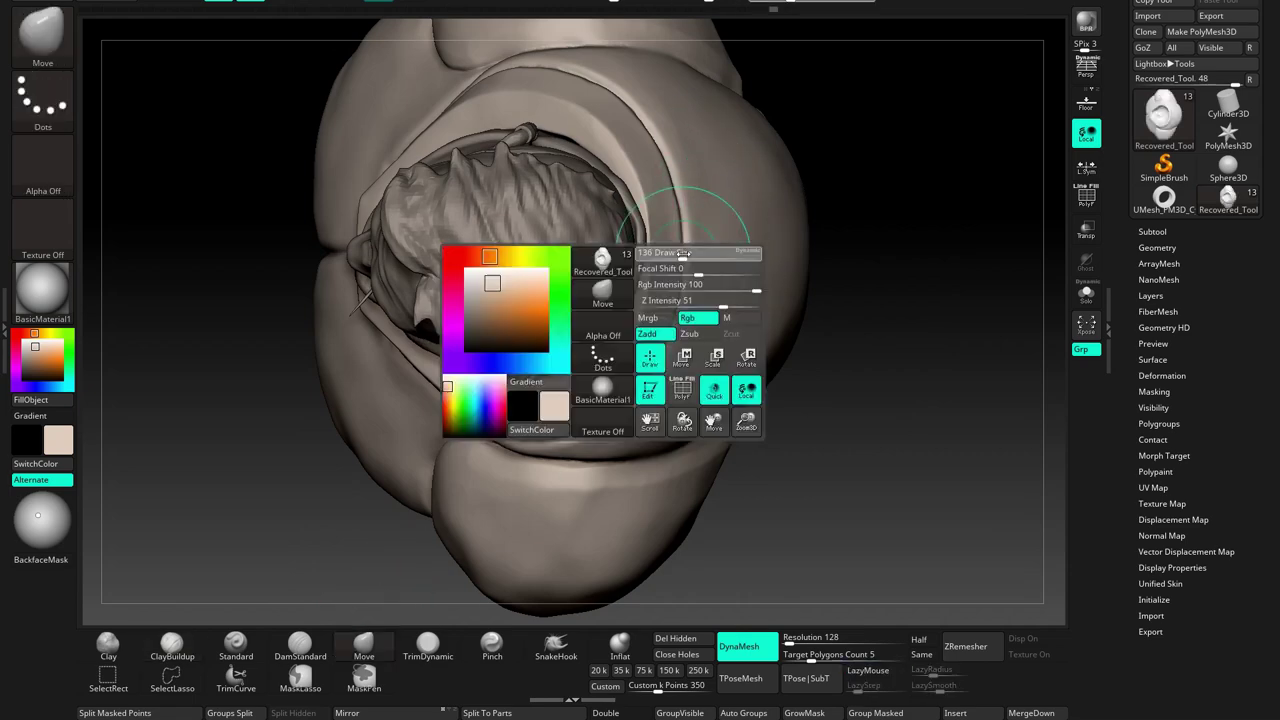
{"action": "mouse_move", "coordinate": [519, 432]}
{"action": "right_mouse_down", "text": "shift"}
{"action": "mouse_move", "coordinate": [551, 150]}
{"action": "mouse_move", "coordinate": [733, 452]}
{"action": "mouse_move", "coordinate": [689, 343]}
{"action": "right_mouse_up", "text": "shift"}
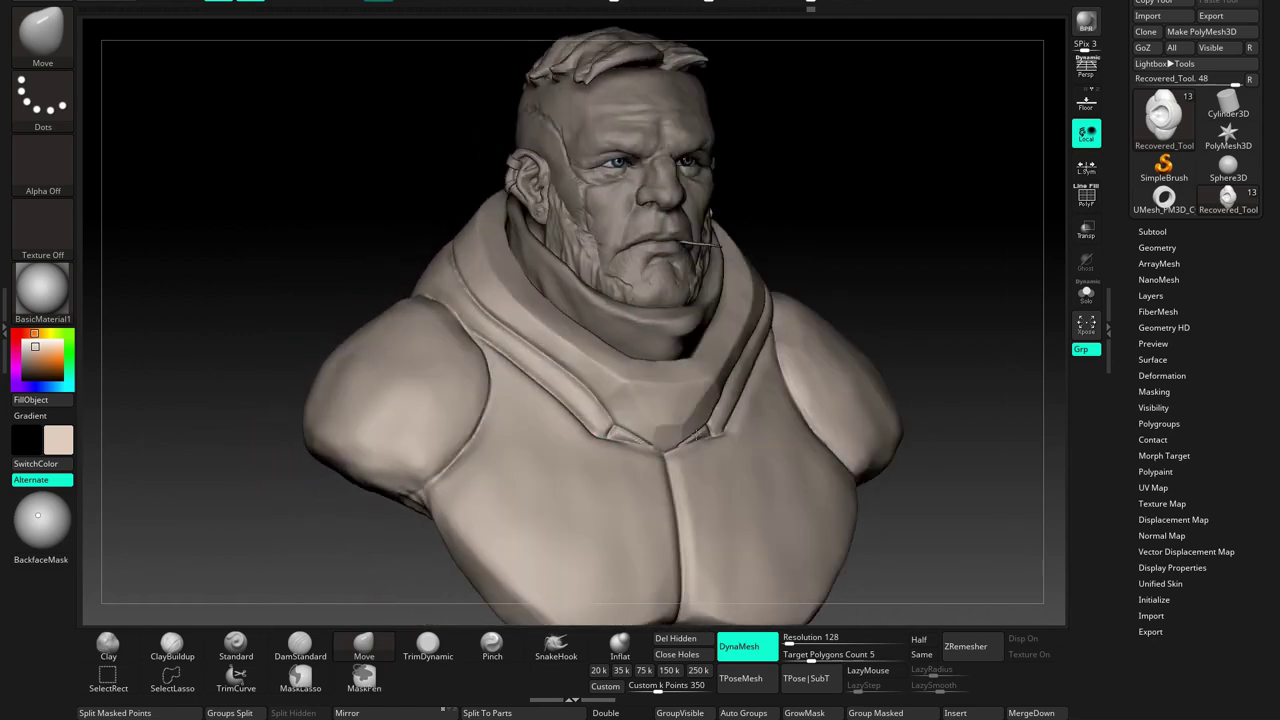
{"action": "key", "text": "super"}
{"action": "key", "text": "super"}
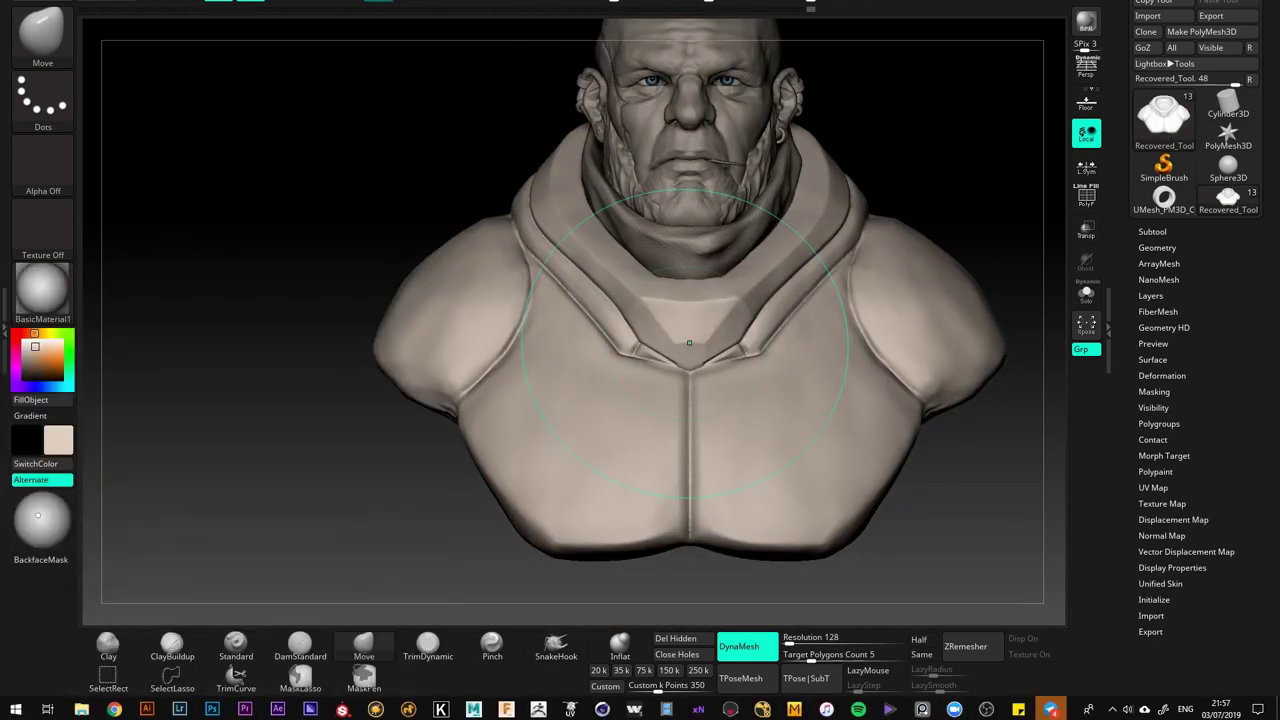
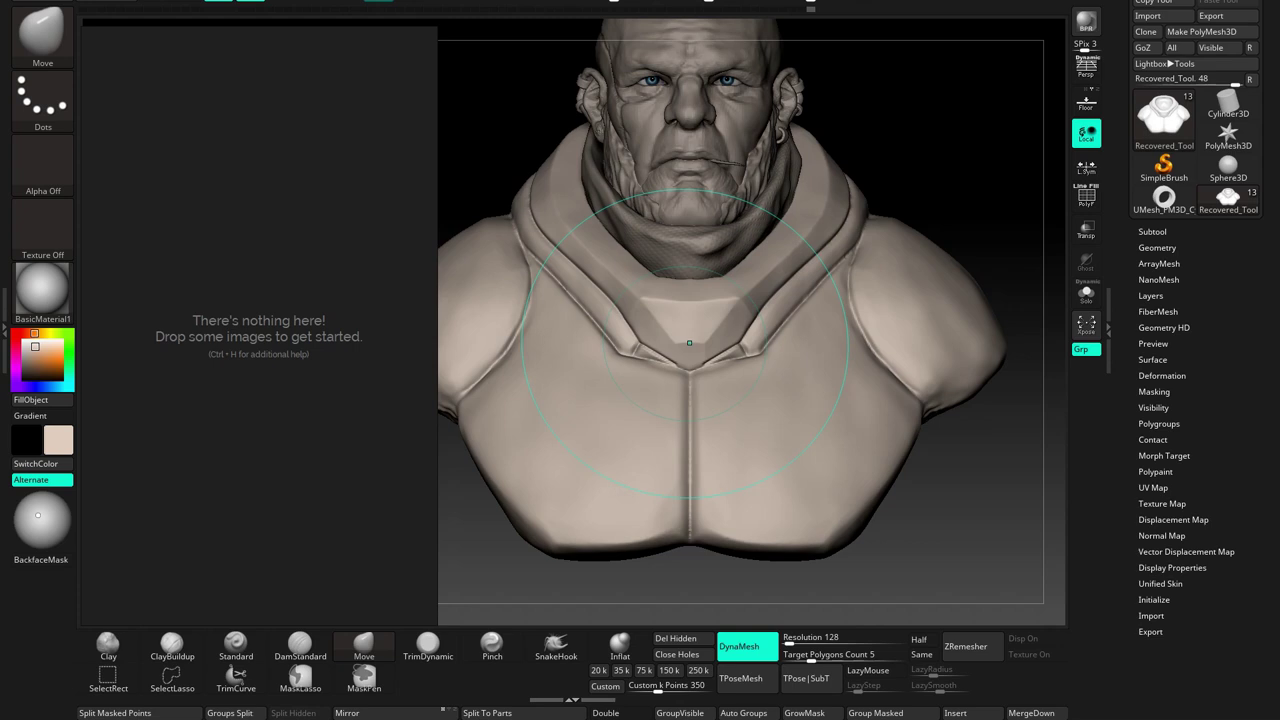
Paste an armored figure, a two-view figure and an armor-pieces image onto the PureRef board
{"action": "key", "text": "ctrl+v"}
{"action": "left_click_drag", "start_coordinate": [200, 322], "coordinate": [206, 326]}
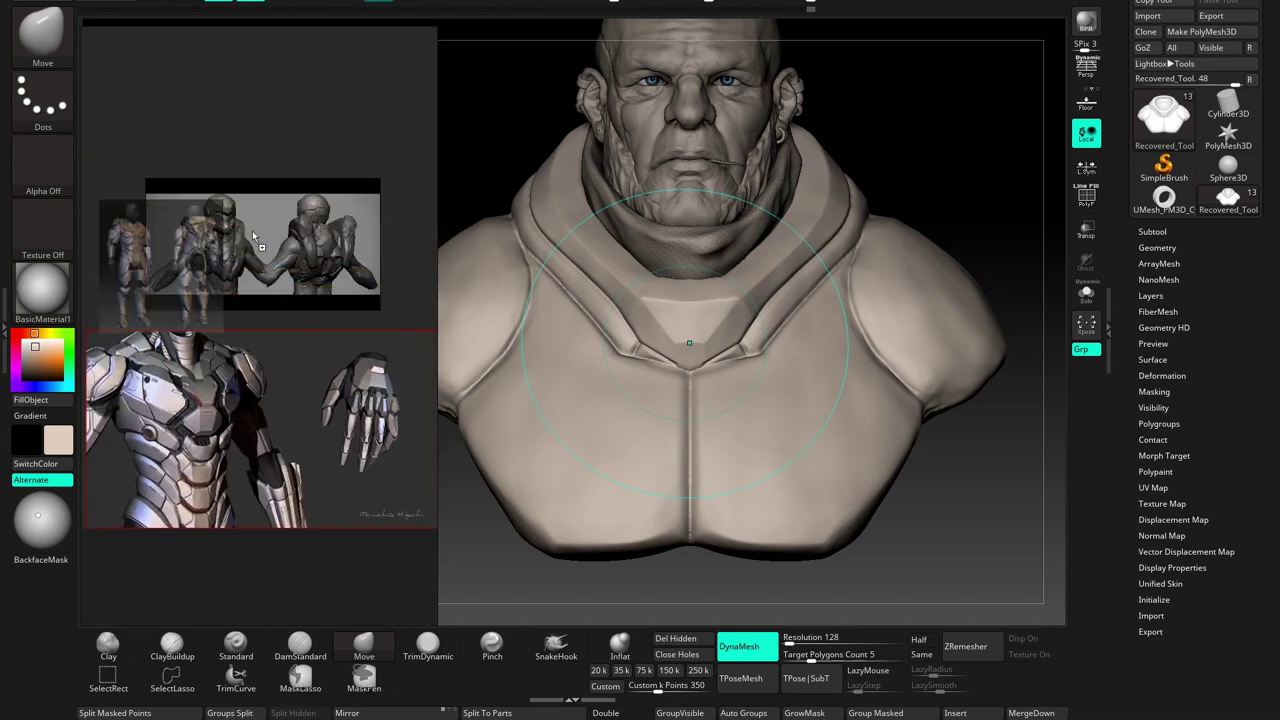
{"action": "key", "text": "ctrl+v"}
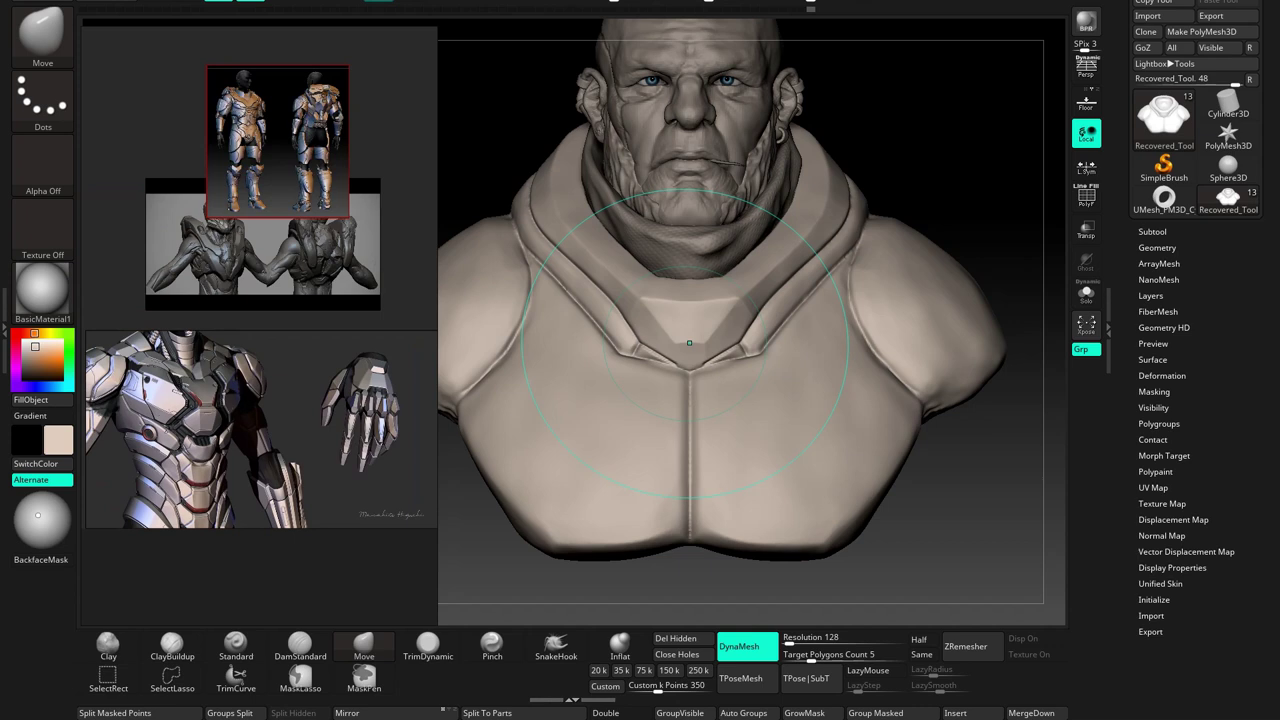
{"action": "key", "text": "ctrl+v"}
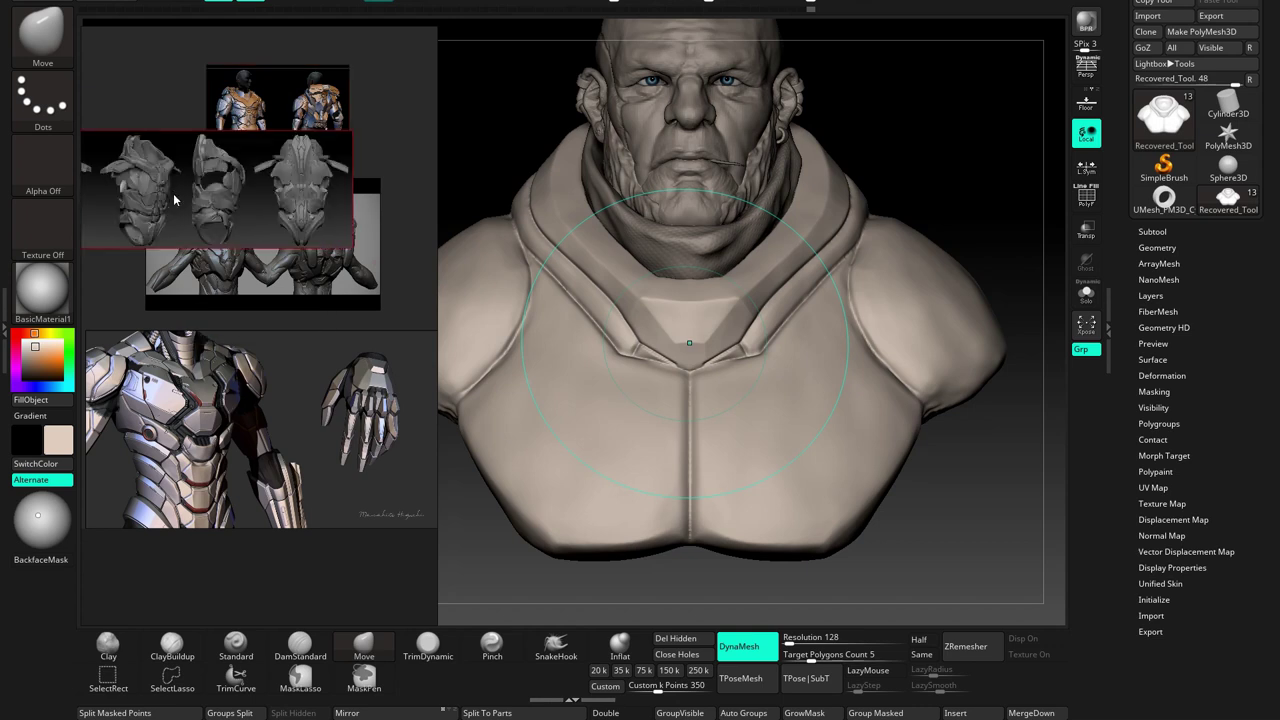
{"action": "mouse_move", "coordinate": [104, 95]}
{"action": "left_mouse_down"}
{"action": "mouse_move", "coordinate": [192, 135]}
{"action": "mouse_move", "coordinate": [140, 120]}
{"action": "left_mouse_up"}
Rearrange and resize the references, with the mech top-right and the armor torso filling the panel
{"action": "mouse_move", "coordinate": [184, 258]}
{"action": "left_mouse_down"}
{"action": "mouse_move", "coordinate": [166, 244]}
{"action": "mouse_move", "coordinate": [328, 324]}
{"action": "mouse_move", "coordinate": [243, 316]}
{"action": "left_mouse_up"}
{"action": "left_click_drag", "start_coordinate": [163, 300], "coordinate": [390, 118]}
{"action": "mouse_move", "coordinate": [278, 391]}
{"action": "left_mouse_down"}
{"action": "mouse_move", "coordinate": [93, 532]}
{"action": "mouse_move", "coordinate": [297, 206]}
{"action": "left_mouse_up"}
{"action": "double_click", "coordinate": [118, 114]}
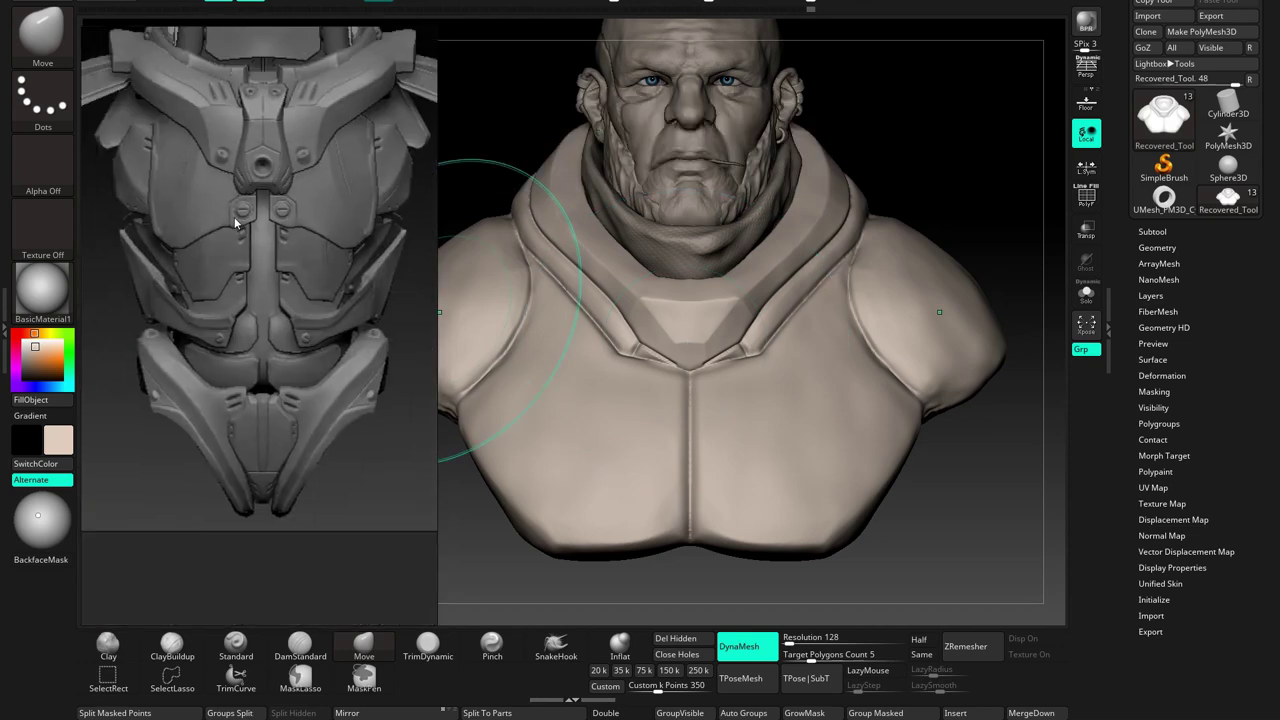
Carve a crease down the centre of the chest with DamStandard and LazyMouse
{"action": "left_click_drag", "start_coordinate": [560, 340], "coordinate": [476, 558]}
{"action": "key", "text": "b"}
{"action": "key", "text": "d"}
{"action": "key", "text": "s"}
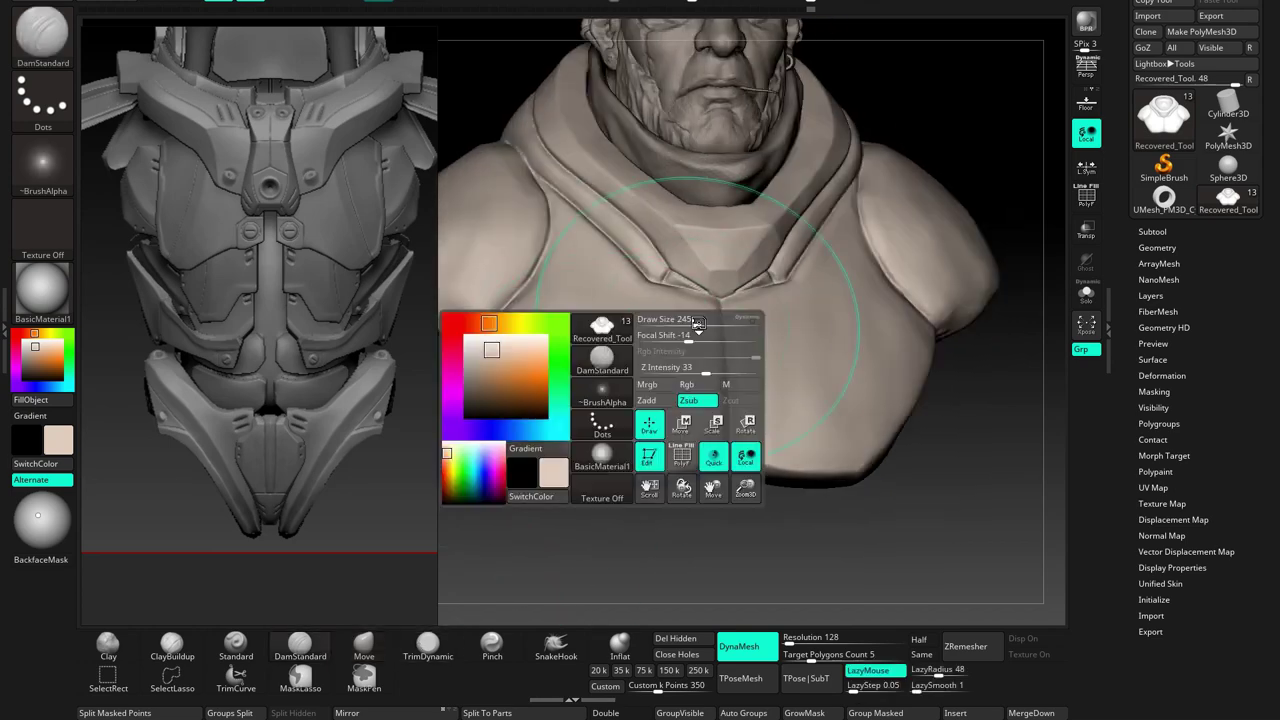
{"action": "key", "text": "l"}
{"action": "left_click_drag", "start_coordinate": [681, 346], "coordinate": [639, 290], "text": "alt"}
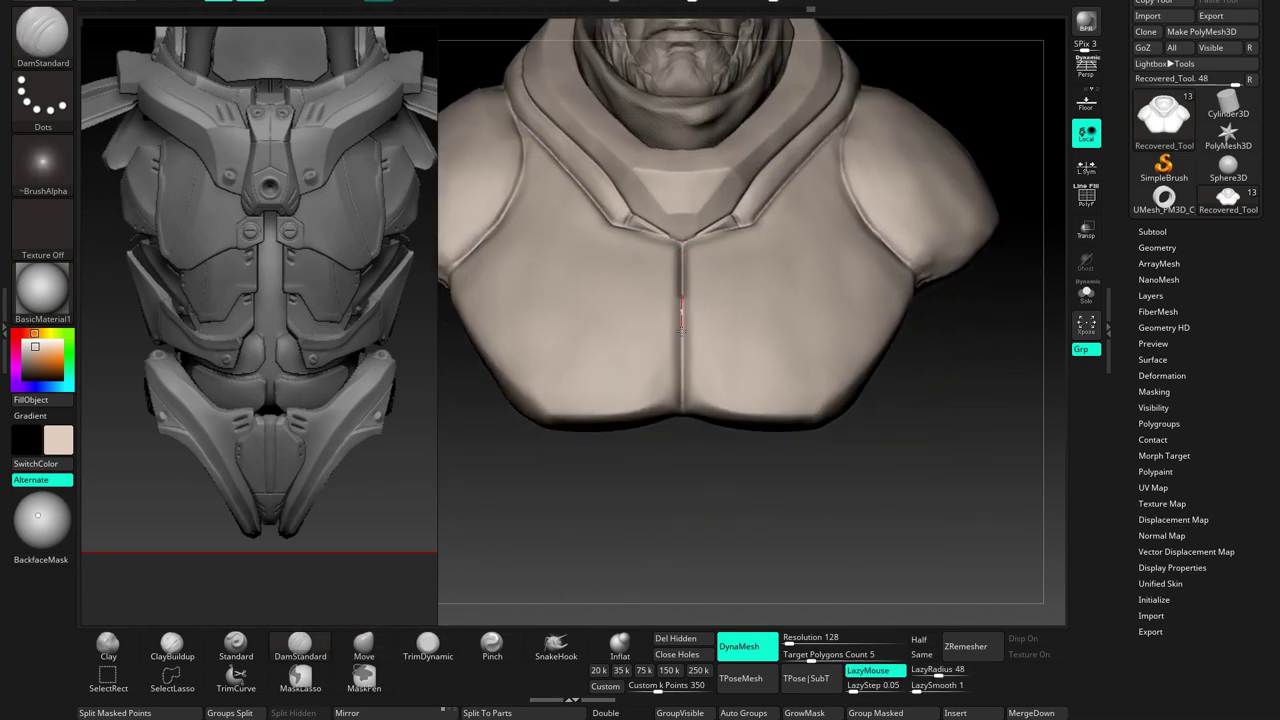
{"action": "right_click_drag", "start_coordinate": [681, 395], "coordinate": [673, 252]}
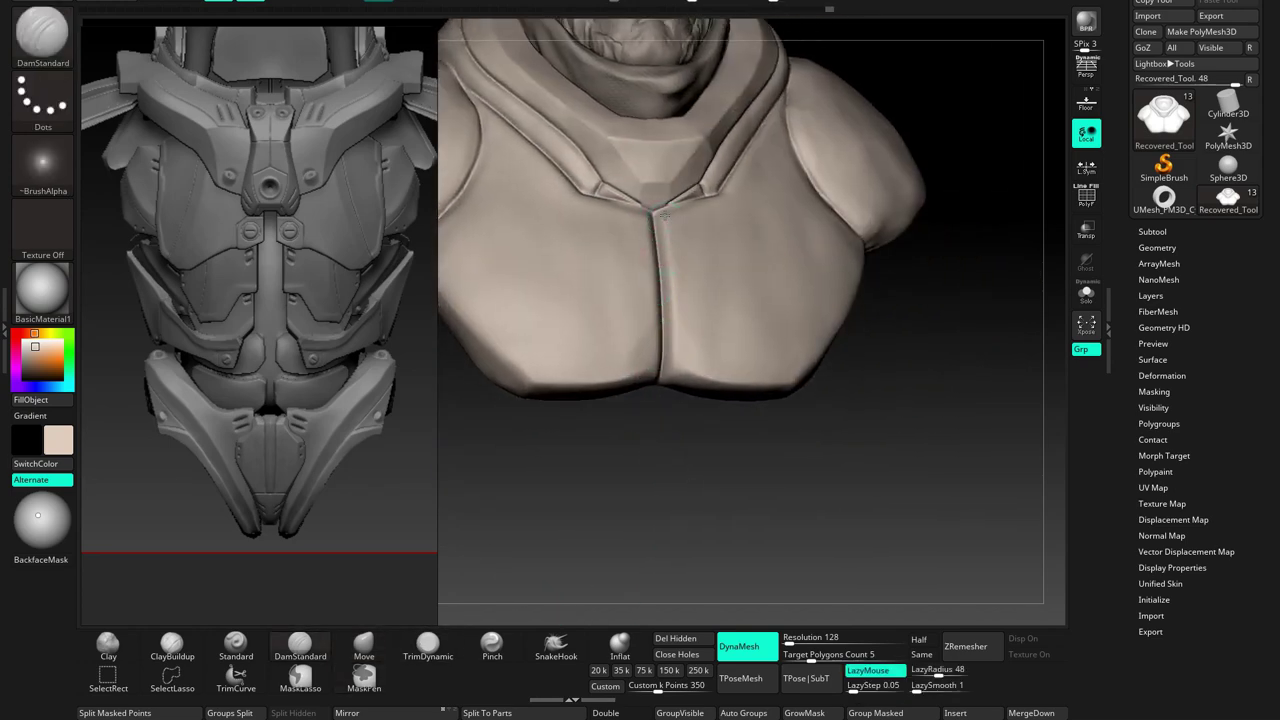
Switch to Pinch with LazyMouse off and inspect the centre groove from several angles
{"action": "key", "text": "b"}
{"action": "key", "text": "p"}
{"action": "key", "text": "i"}
{"action": "mouse_move", "coordinate": [709, 394]}
{"action": "right_mouse_down"}
{"action": "mouse_move", "coordinate": [651, 361]}
{"action": "mouse_move", "coordinate": [676, 263]}
{"action": "right_mouse_up"}
{"action": "key", "text": "l"}
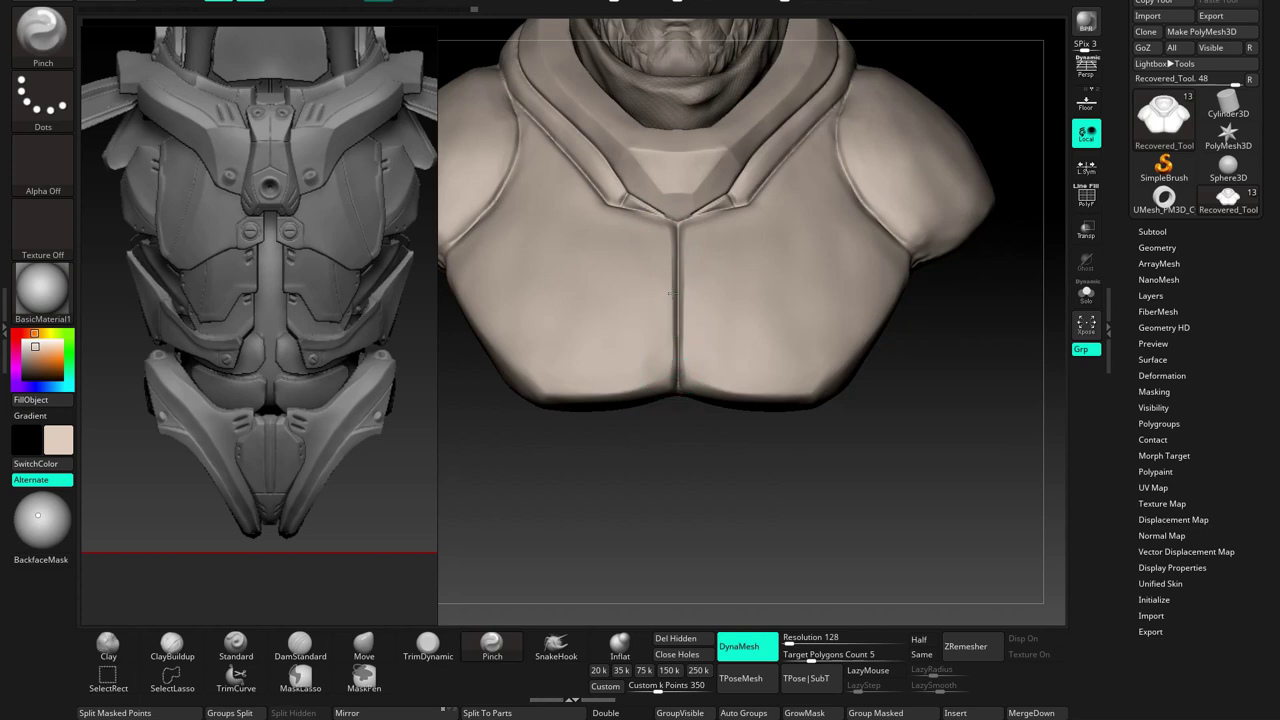
{"action": "right_click_drag", "start_coordinate": [671, 236], "coordinate": [669, 292]}
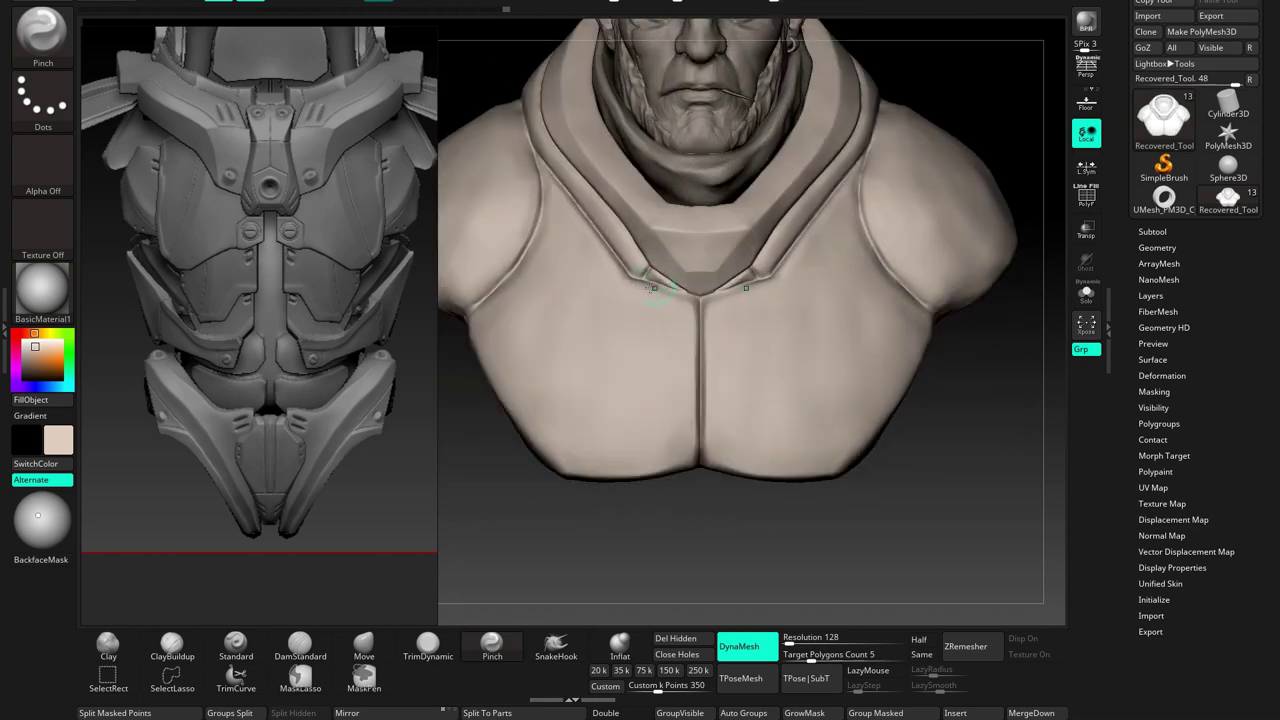
{"action": "right_click_drag", "start_coordinate": [604, 252], "coordinate": [643, 435]}
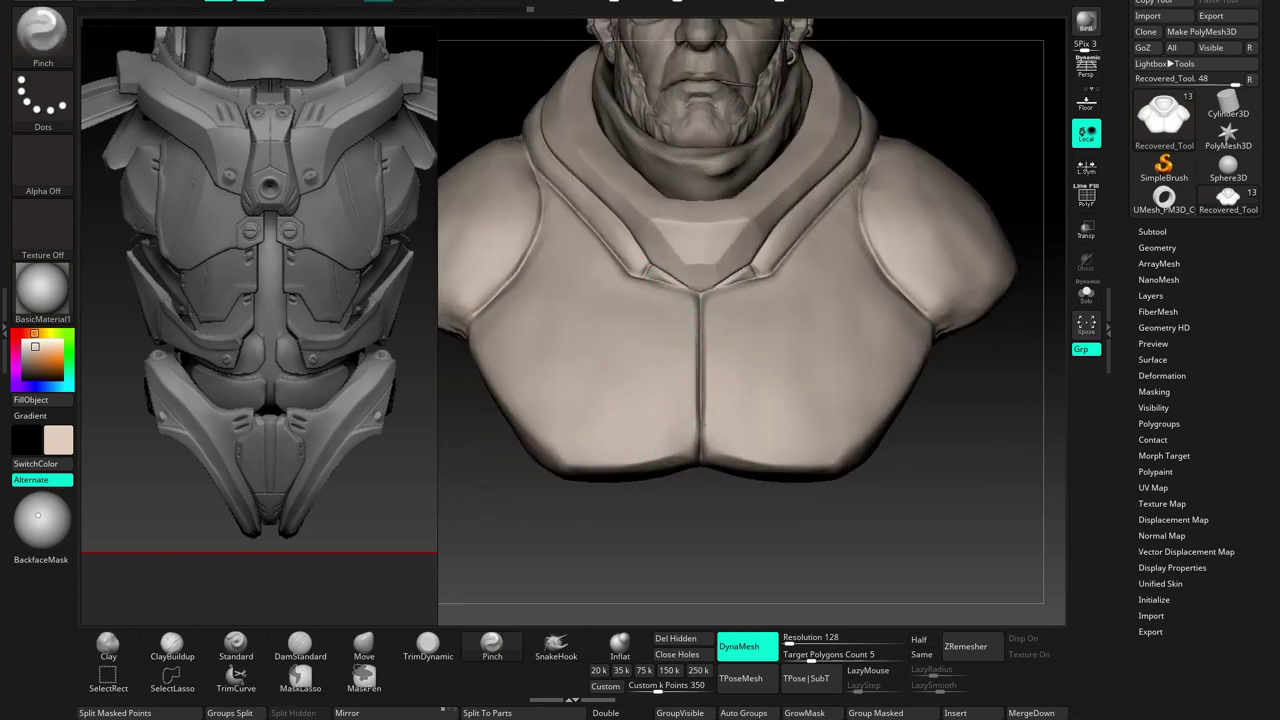
{"action": "right_click_drag", "start_coordinate": [632, 459], "coordinate": [606, 400]}
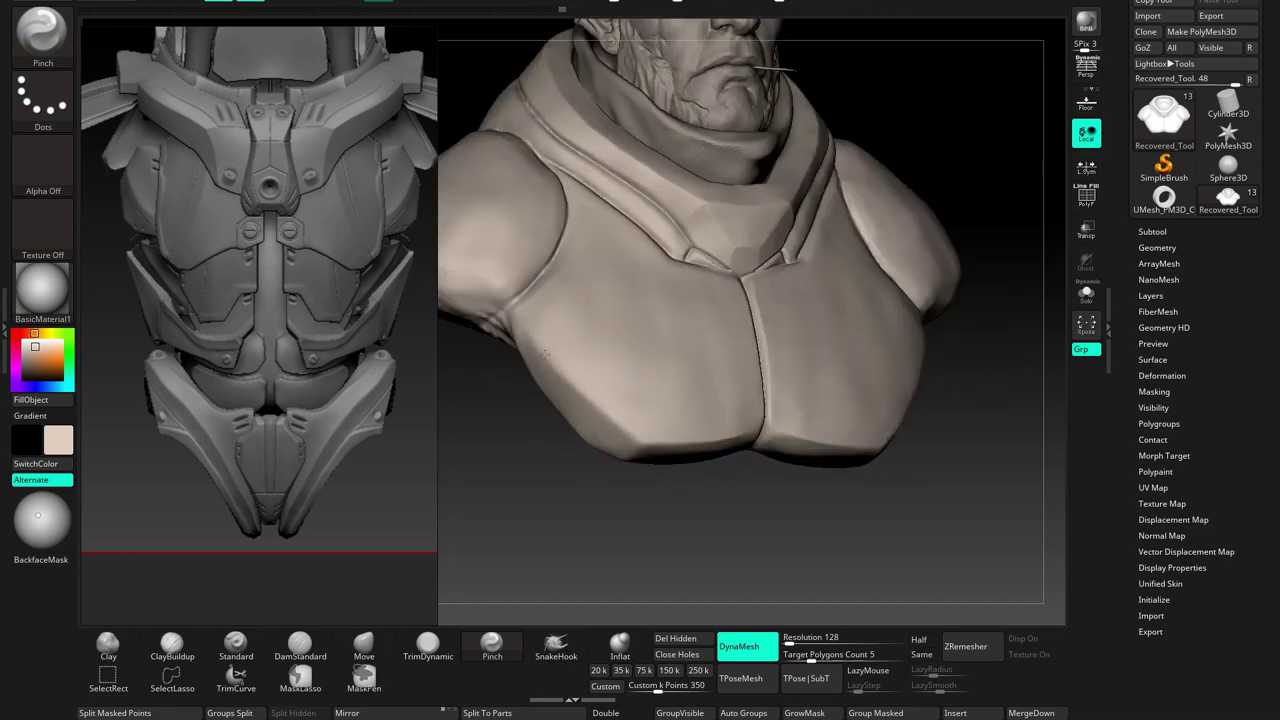
Adjust the chest cleft with the Move brush, then return to Pinch
{"action": "key", "text": "b"}
{"action": "key", "text": "m"}
{"action": "key", "text": "v"}
{"action": "key", "text": "space"}
{"action": "mouse_move", "coordinate": [657, 457]}
{"action": "right_mouse_down", "text": "alt"}
{"action": "mouse_move", "coordinate": [680, 327]}
{"action": "mouse_move", "coordinate": [724, 398]}
{"action": "right_mouse_up", "text": "alt"}
{"action": "key", "text": "b"}
{"action": "key", "text": "p"}
{"action": "key", "text": "i"}
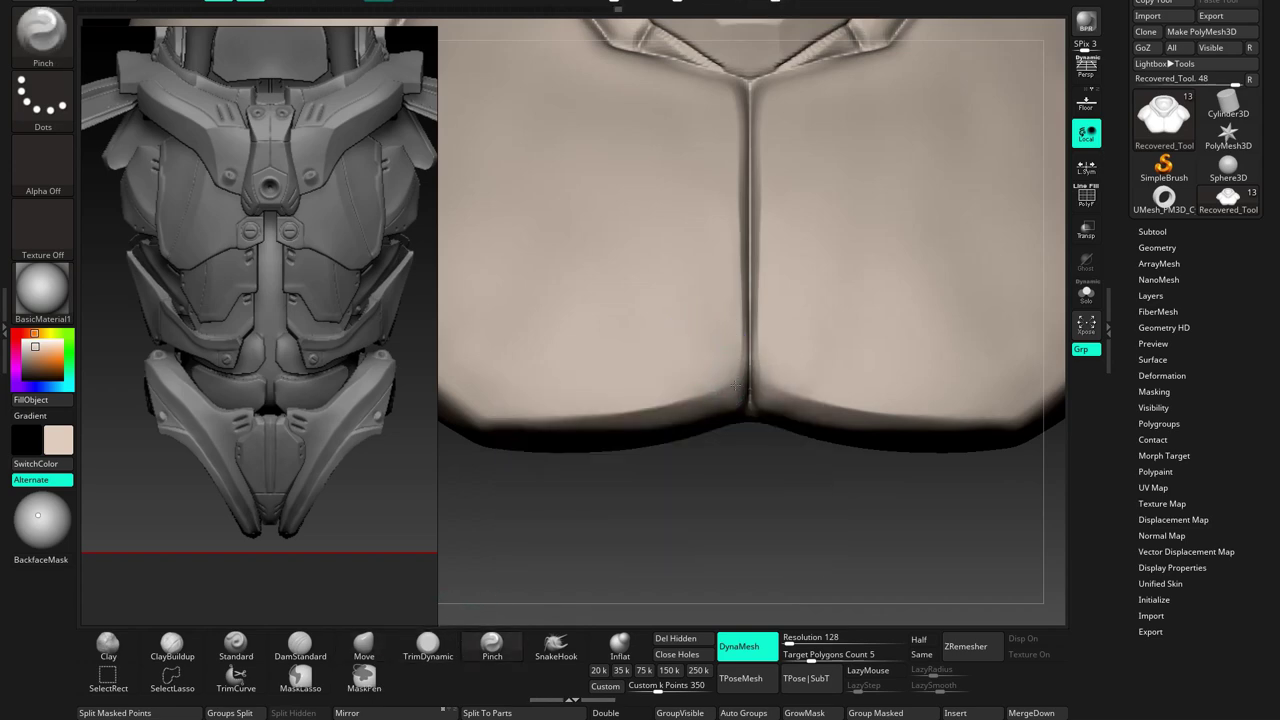
Switch to ClayBuildup and review the bust from front and top views
{"action": "key", "text": "b"}
{"action": "key", "text": "c"}
{"action": "key", "text": "b"}
{"action": "mouse_move", "coordinate": [729, 400]}
{"action": "right_mouse_down", "text": "alt"}
{"action": "mouse_move", "coordinate": [667, 407]}
{"action": "mouse_move", "coordinate": [655, 379]}
{"action": "right_mouse_up", "text": "alt"}
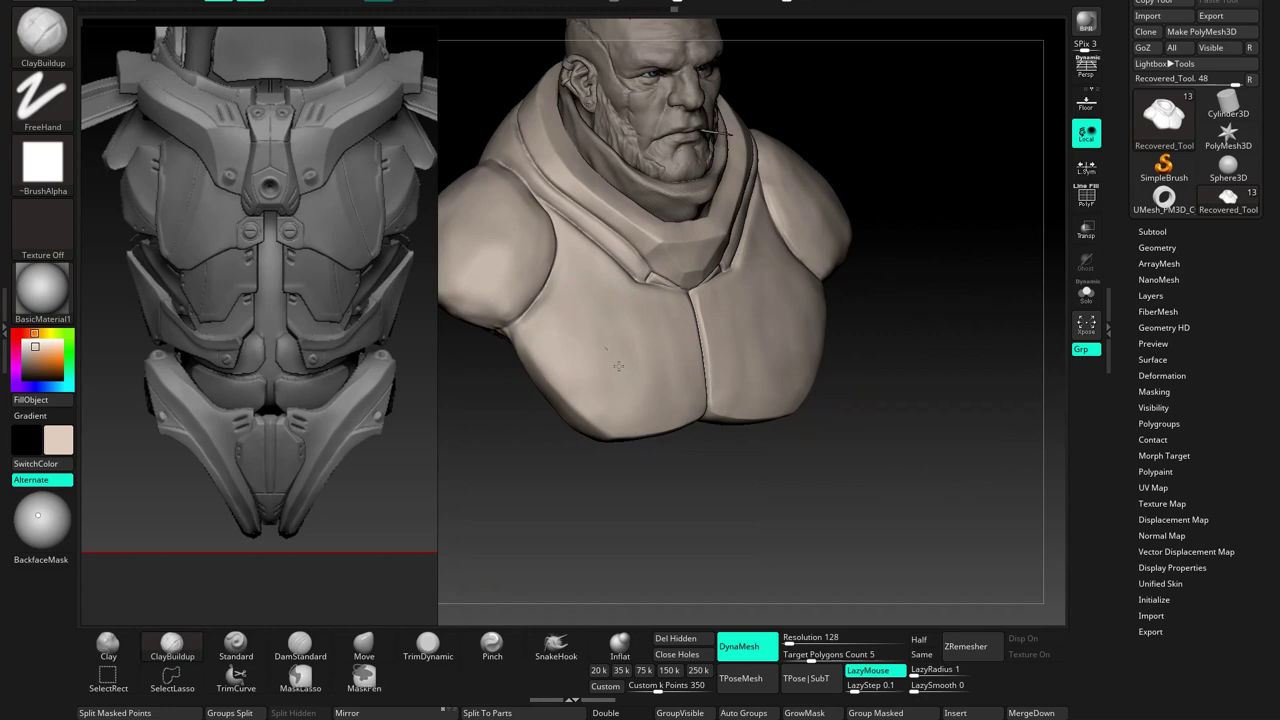
{"action": "right_click_drag", "start_coordinate": [613, 380], "coordinate": [663, 368], "text": "shift"}
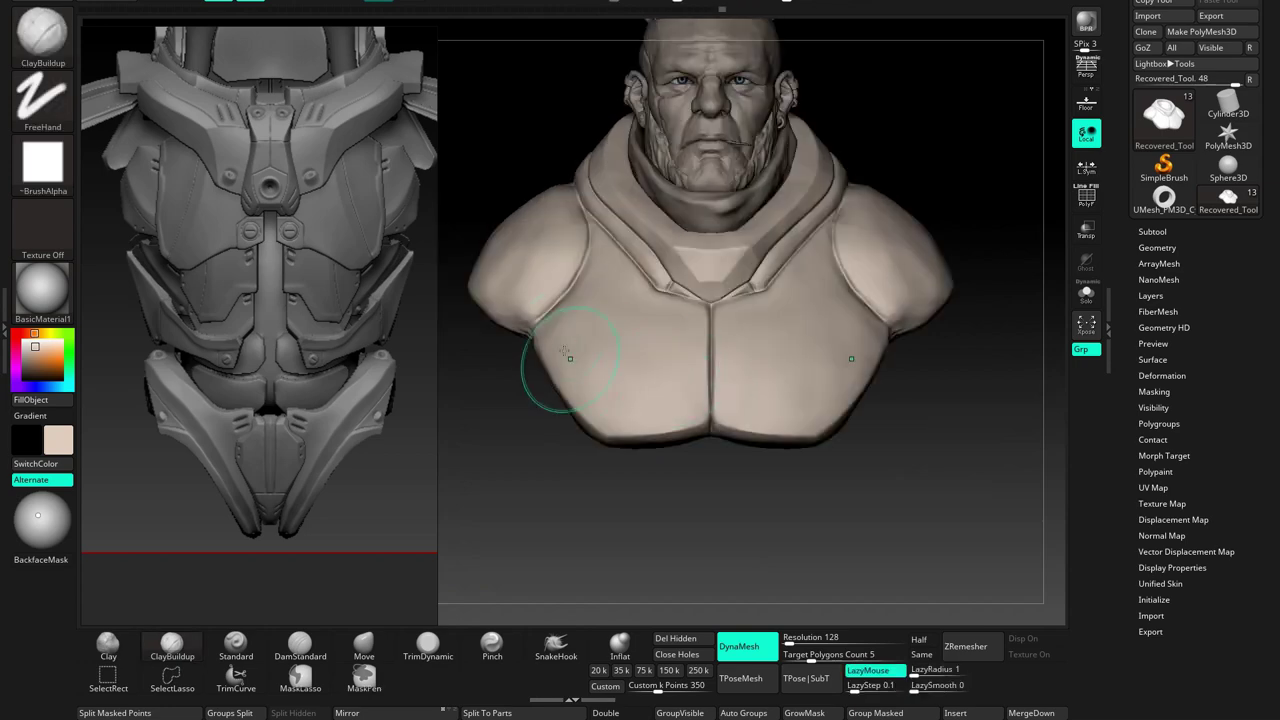
{"action": "right_click_drag", "start_coordinate": [570, 358], "coordinate": [576, 351]}
{"action": "mouse_move", "coordinate": [613, 369]}
{"action": "right_mouse_down"}
{"action": "mouse_move", "coordinate": [695, 435]}
{"action": "mouse_move", "coordinate": [595, 458]}
{"action": "mouse_move", "coordinate": [557, 414]}
{"action": "mouse_move", "coordinate": [633, 317]}
{"action": "mouse_move", "coordinate": [600, 294]}
{"action": "mouse_move", "coordinate": [640, 310]}
{"action": "right_mouse_up"}
Carve a DamStandard crease line across the chest, comparing with a three-quarter armor reference
{"action": "key", "text": "b"}
{"action": "key", "text": "m"}
{"action": "key", "text": "v"}
{"action": "key", "text": "b"}
{"action": "key", "text": "d"}
{"action": "key", "text": "s"}
{"action": "key", "text": "l"}
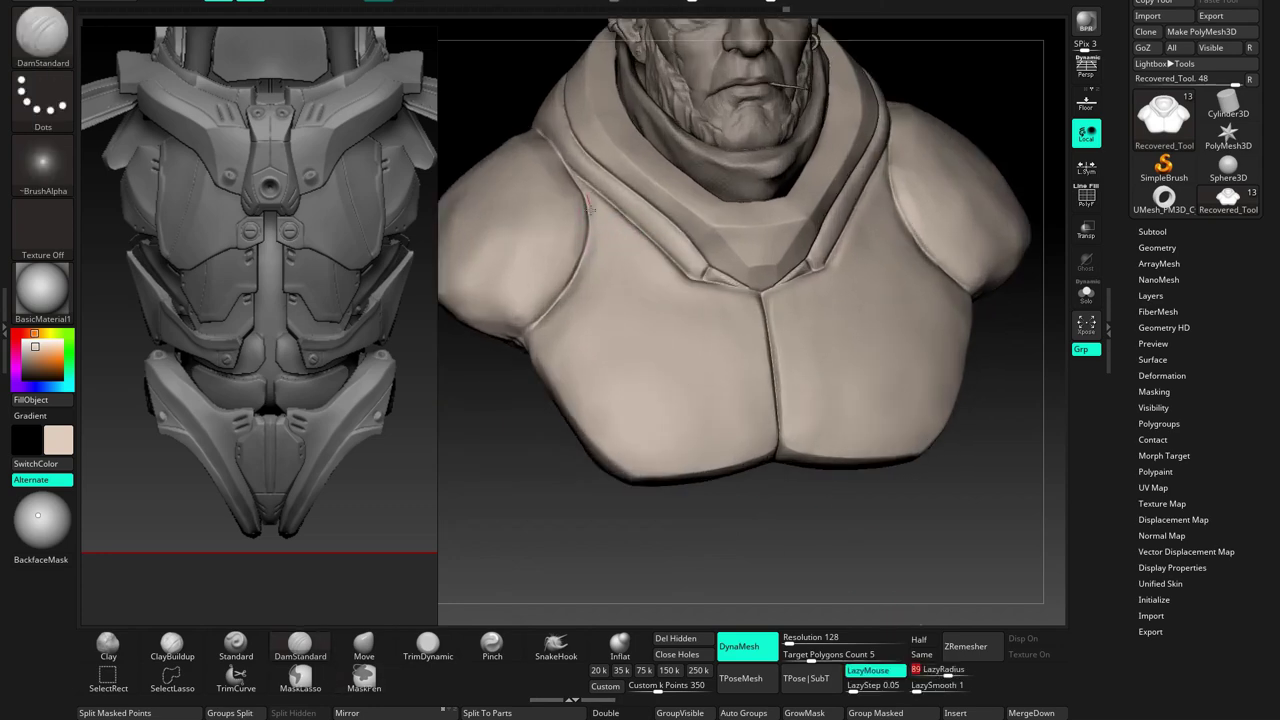
{"action": "left_click_drag", "start_coordinate": [646, 378], "coordinate": [650, 384]}
{"action": "right_click_drag", "start_coordinate": [650, 384], "coordinate": [724, 360]}
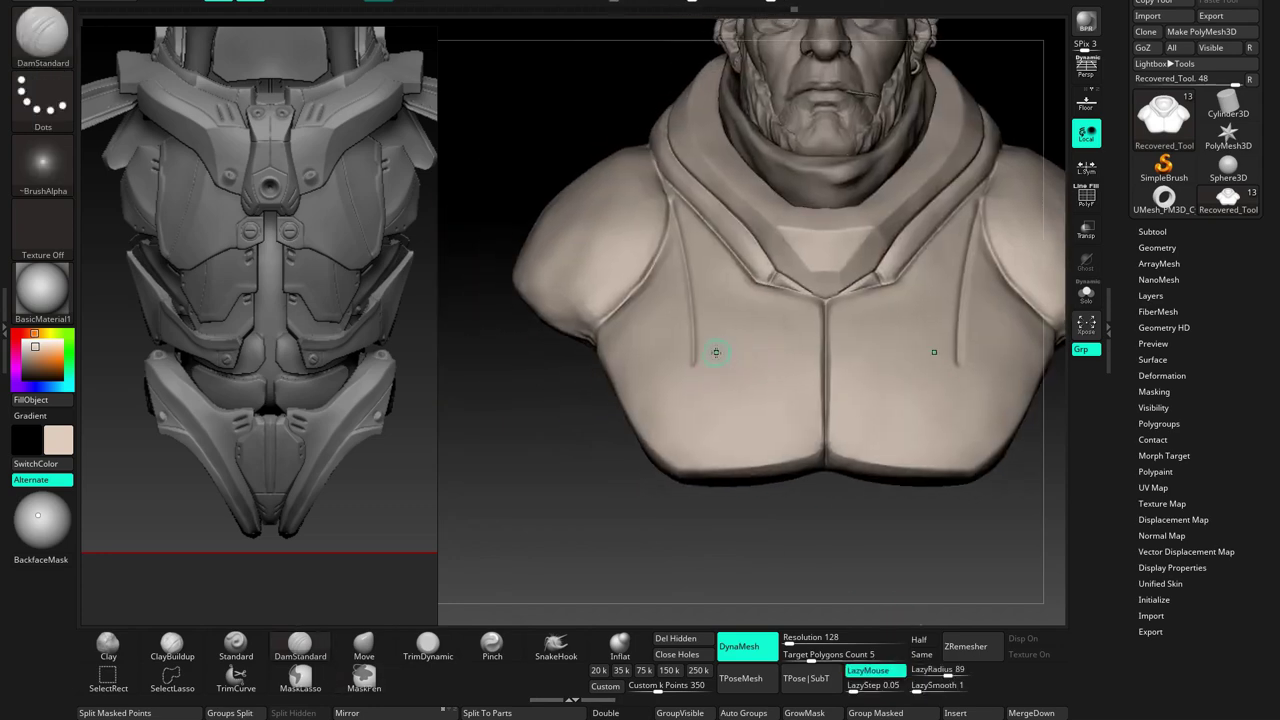
{"action": "left_click_drag", "start_coordinate": [234, 325], "coordinate": [267, 247]}
{"action": "mouse_move", "coordinate": [560, 300]}
{"action": "right_mouse_down"}
{"action": "mouse_move", "coordinate": [602, 328]}
{"action": "mouse_move", "coordinate": [642, 305]}
{"action": "mouse_move", "coordinate": [631, 300]}
{"action": "right_mouse_up"}
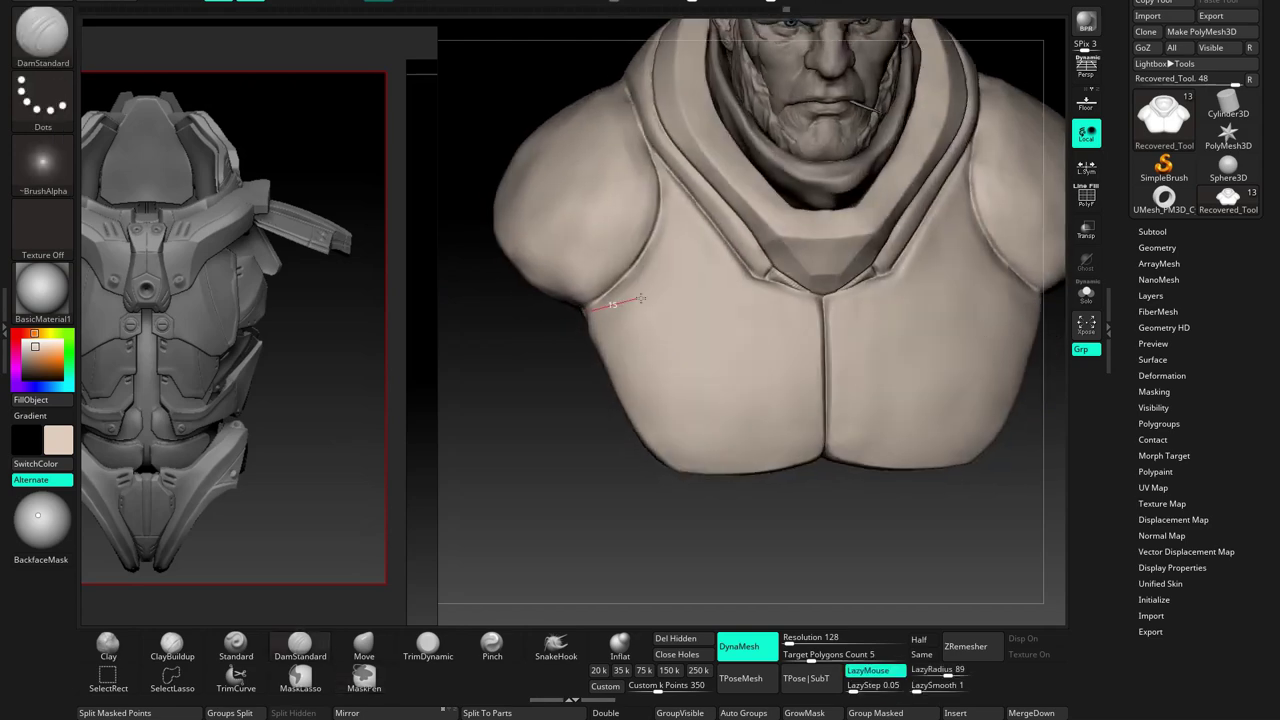
Carve diagonal DamStandard grooves from the armpit across the upper and lower chest
{"action": "mouse_move", "coordinate": [784, 306]}
{"action": "right_mouse_down"}
{"action": "mouse_move", "coordinate": [694, 312]}
{"action": "mouse_move", "coordinate": [723, 373]}
{"action": "mouse_move", "coordinate": [769, 375]}
{"action": "right_mouse_up"}
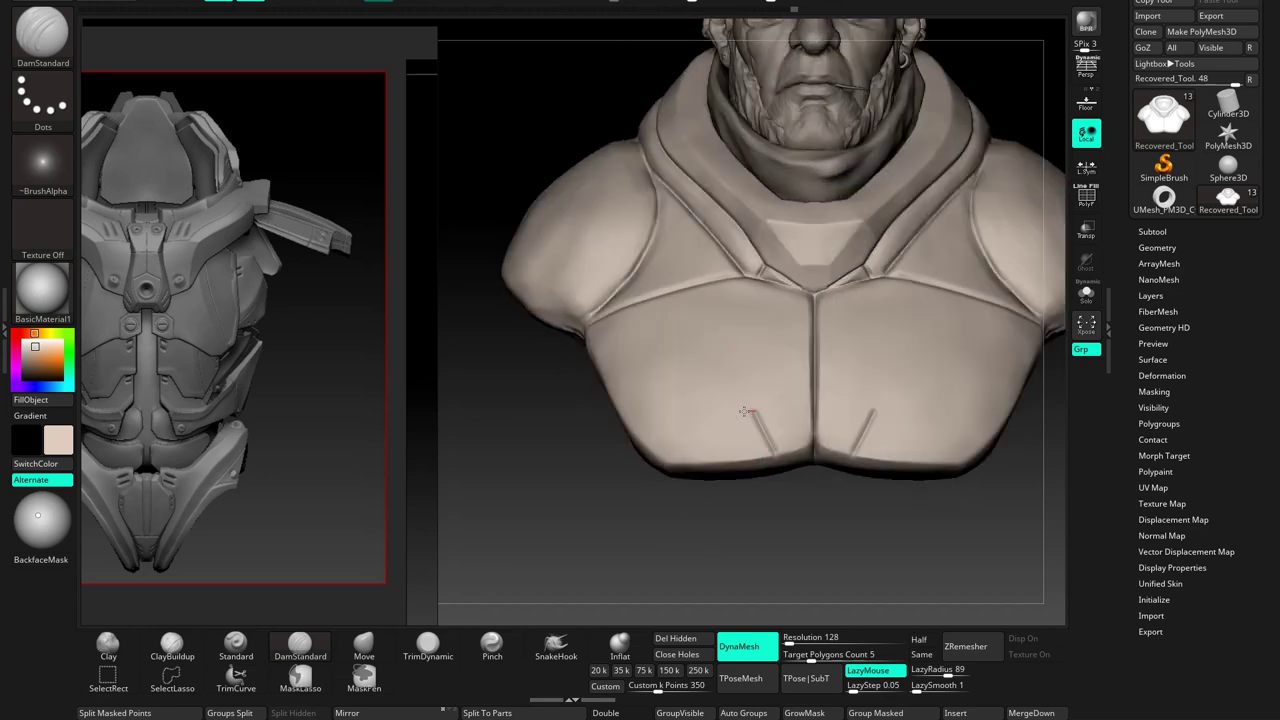
{"action": "mouse_move", "coordinate": [632, 413]}
{"action": "right_mouse_down", "text": "ctrl"}
{"action": "mouse_move", "coordinate": [757, 397]}
{"action": "mouse_move", "coordinate": [758, 428]}
{"action": "mouse_move", "coordinate": [716, 415]}
{"action": "mouse_move", "coordinate": [575, 295]}
{"action": "right_mouse_up", "text": "ctrl"}
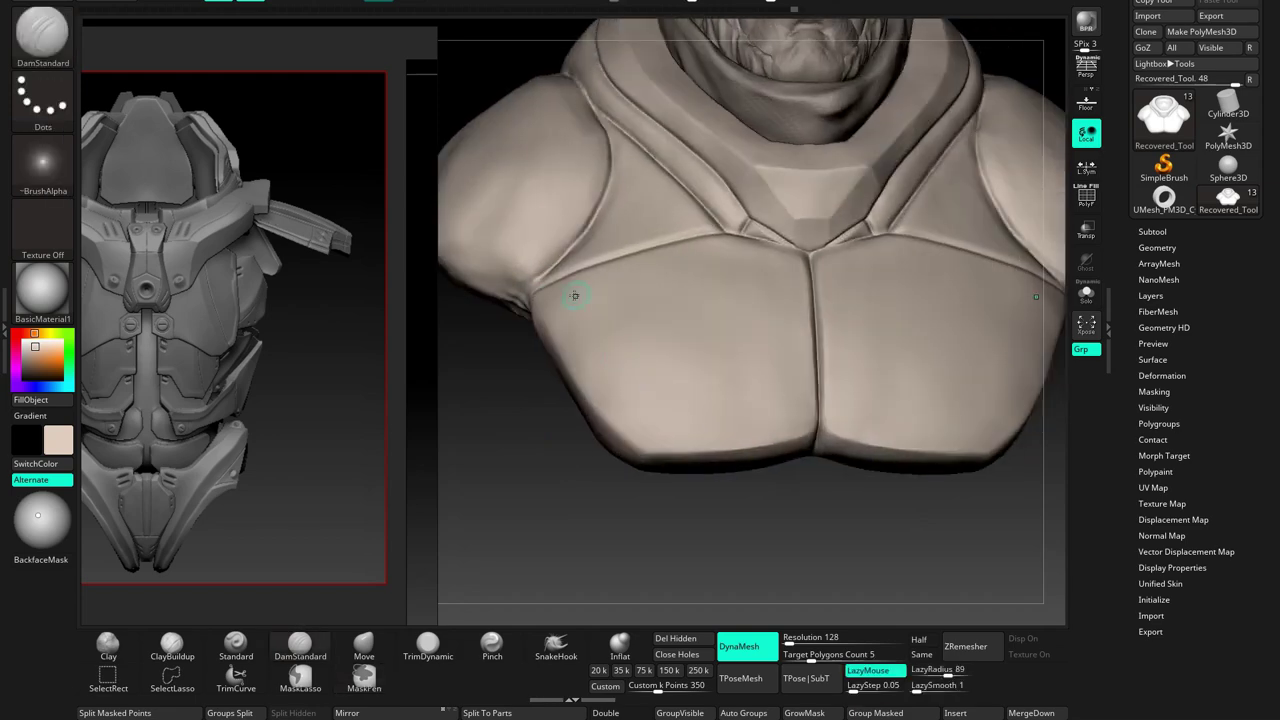
{"action": "mouse_move", "coordinate": [600, 310]}
{"action": "right_mouse_down", "text": "ctrl"}
{"action": "mouse_move", "coordinate": [674, 327]}
{"action": "mouse_move", "coordinate": [632, 335]}
{"action": "right_mouse_up", "text": "ctrl"}
{"action": "left_click_drag", "start_coordinate": [740, 372], "coordinate": [900, 420]}
{"action": "right_click_drag", "start_coordinate": [641, 335], "coordinate": [606, 317], "text": "alt"}
{"action": "left_click_drag", "start_coordinate": [735, 365], "coordinate": [900, 440]}
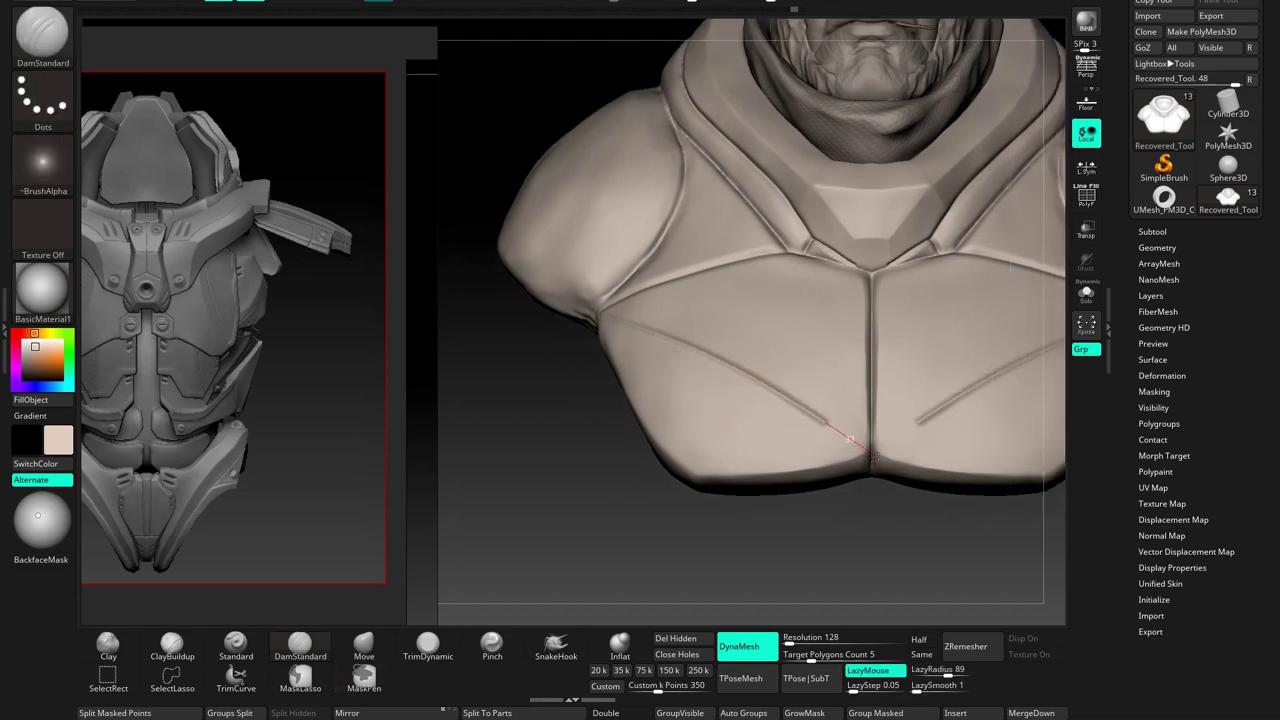
{"action": "right_click_drag", "start_coordinate": [900, 440], "coordinate": [443, 517]}
Soften the new chest grooves with ClayBuildup, checking front and shoulder views
{"action": "key", "text": "b"}
{"action": "key", "text": "c"}
{"action": "key", "text": "b"}
{"action": "right_click_drag", "start_coordinate": [591, 330], "coordinate": [690, 354]}
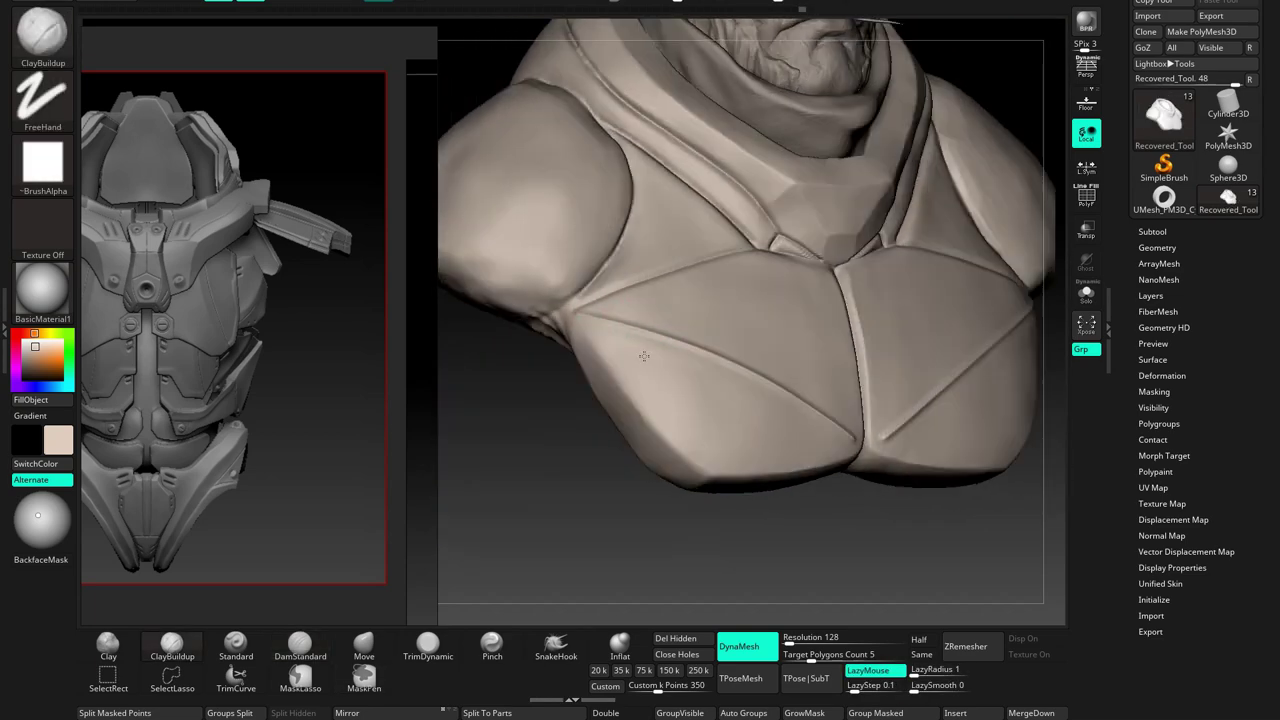
{"action": "right_click_drag", "start_coordinate": [814, 434], "coordinate": [670, 325]}
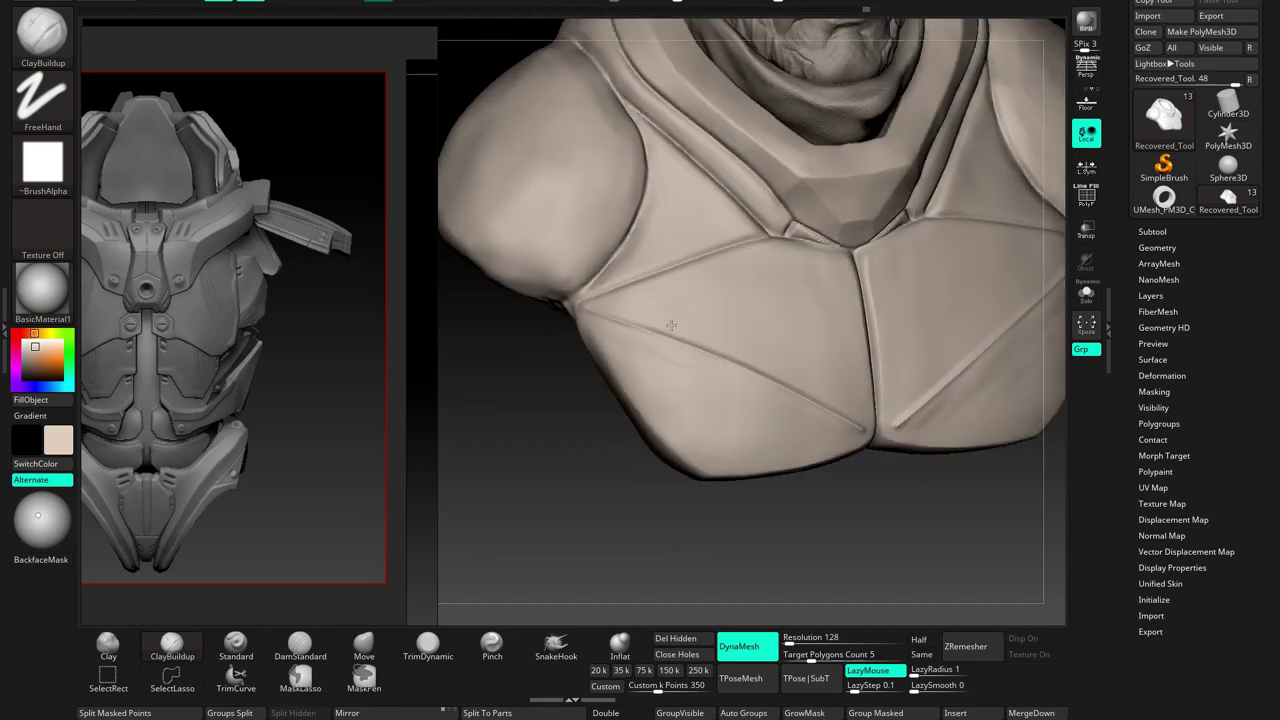
{"action": "right_click_drag", "start_coordinate": [876, 429], "coordinate": [783, 359], "text": "shift"}
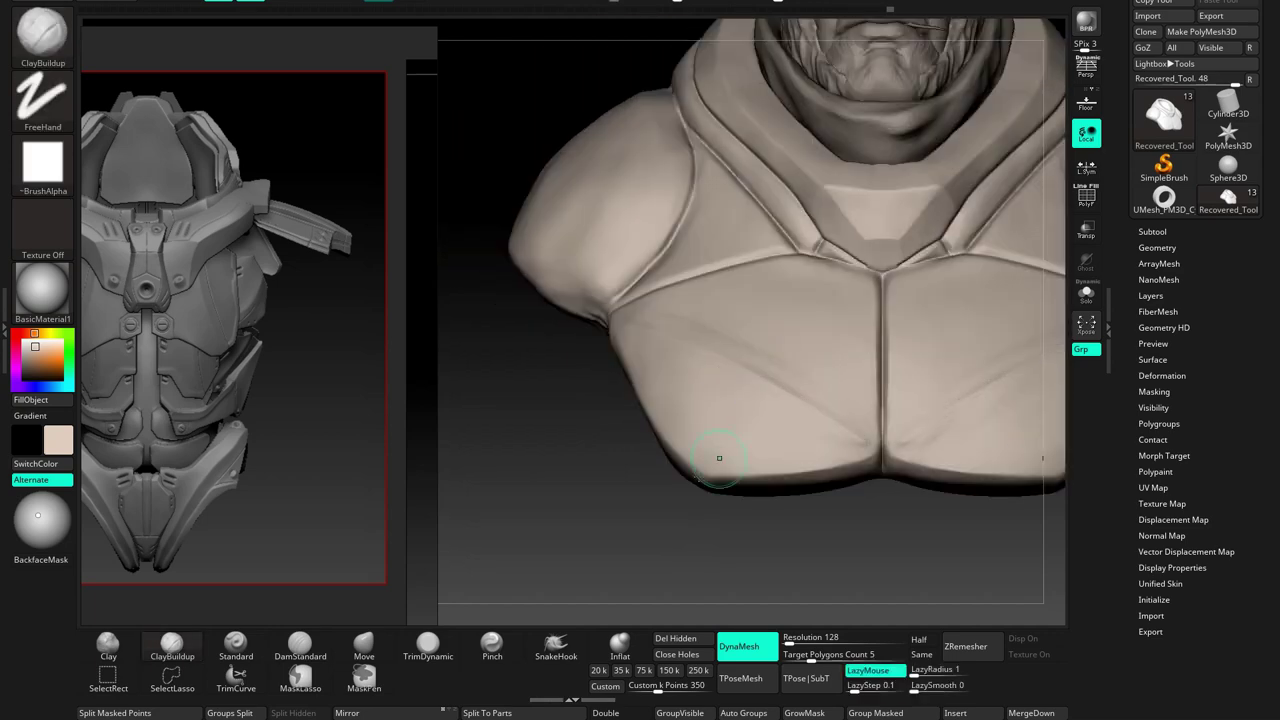
{"action": "right_click_drag", "start_coordinate": [733, 356], "coordinate": [730, 328]}
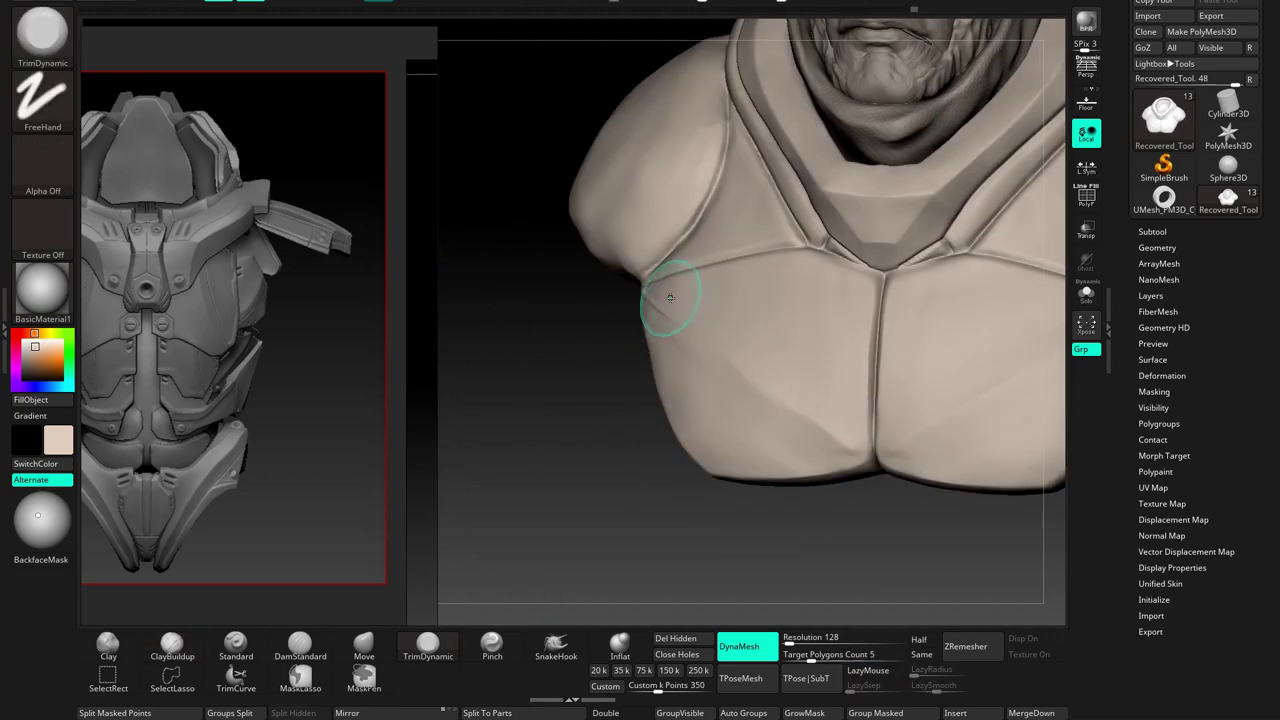
Sharpen the chest panels with Pinch and compare against a coloured armored figure reference
{"action": "left_click", "coordinate": [491, 645]}
{"action": "right_click_drag", "start_coordinate": [703, 338], "coordinate": [808, 436]}
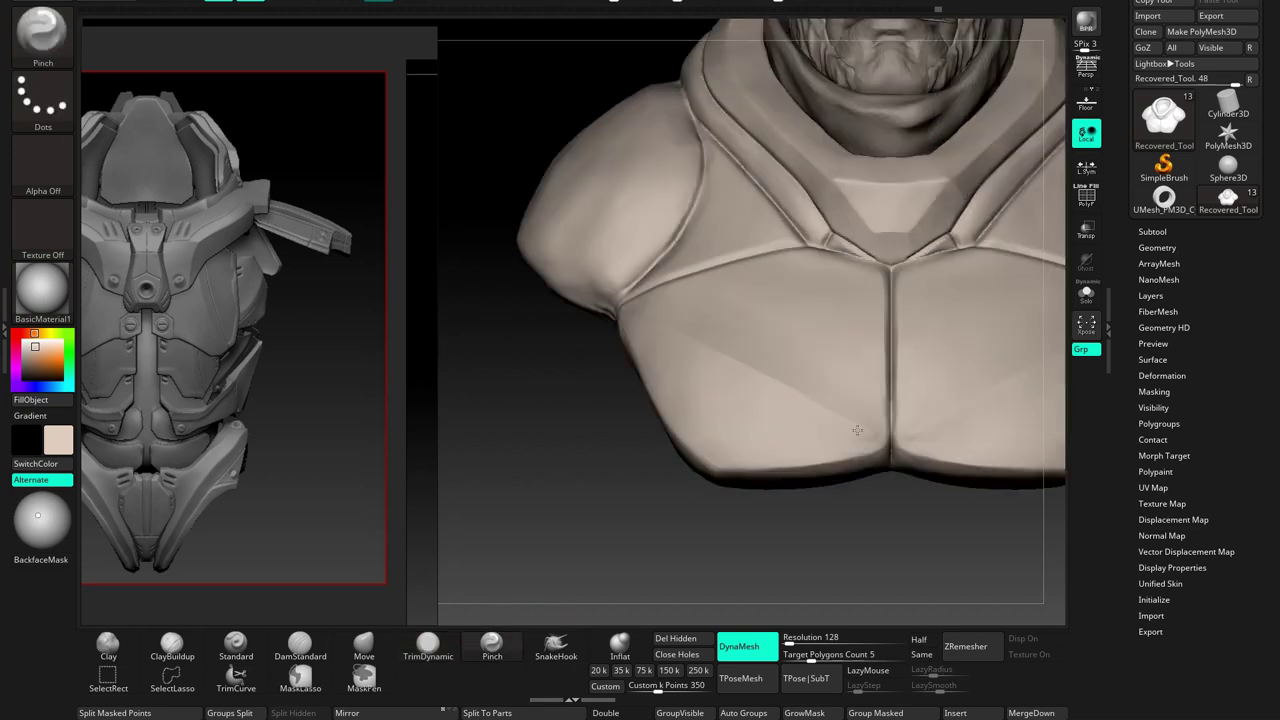
{"action": "key", "text": "f"}
{"action": "mouse_move", "coordinate": [769, 383]}
{"action": "right_mouse_down"}
{"action": "mouse_move", "coordinate": [789, 471]}
{"action": "mouse_move", "coordinate": [871, 449]}
{"action": "right_mouse_up"}
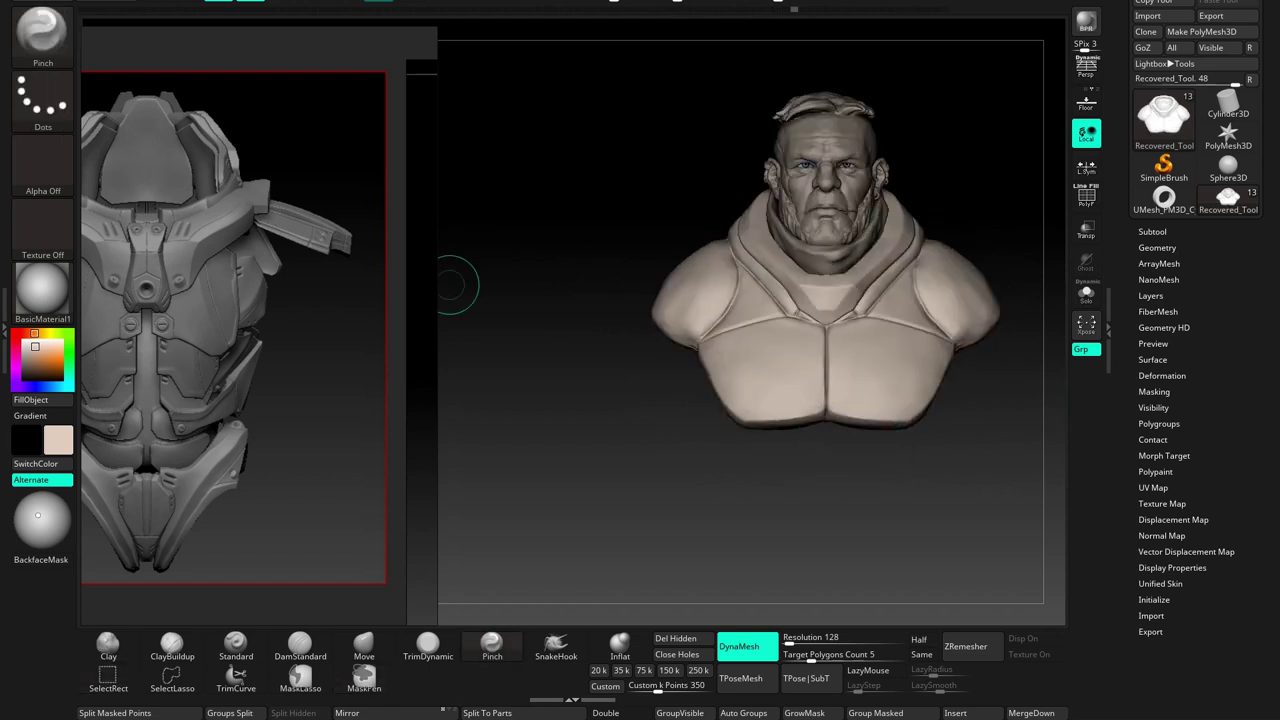
{"action": "mouse_move", "coordinate": [443, 314]}
{"action": "right_mouse_down"}
{"action": "mouse_move", "coordinate": [750, 341]}
{"action": "mouse_move", "coordinate": [375, 598]}
{"action": "right_mouse_up"}
{"action": "left_click", "coordinate": [300, 645]}
{"action": "mouse_move", "coordinate": [600, 450]}
{"action": "right_mouse_down", "text": "alt"}
{"action": "mouse_move", "coordinate": [672, 390]}
{"action": "mouse_move", "coordinate": [749, 286]}
{"action": "mouse_move", "coordinate": [748, 266]}
{"action": "right_mouse_up", "text": "alt"}
Mask a chest spot, discard the later undo history, and place a transpose line on the shoulder
{"action": "left_click", "coordinate": [748, 266], "text": "ctrl"}
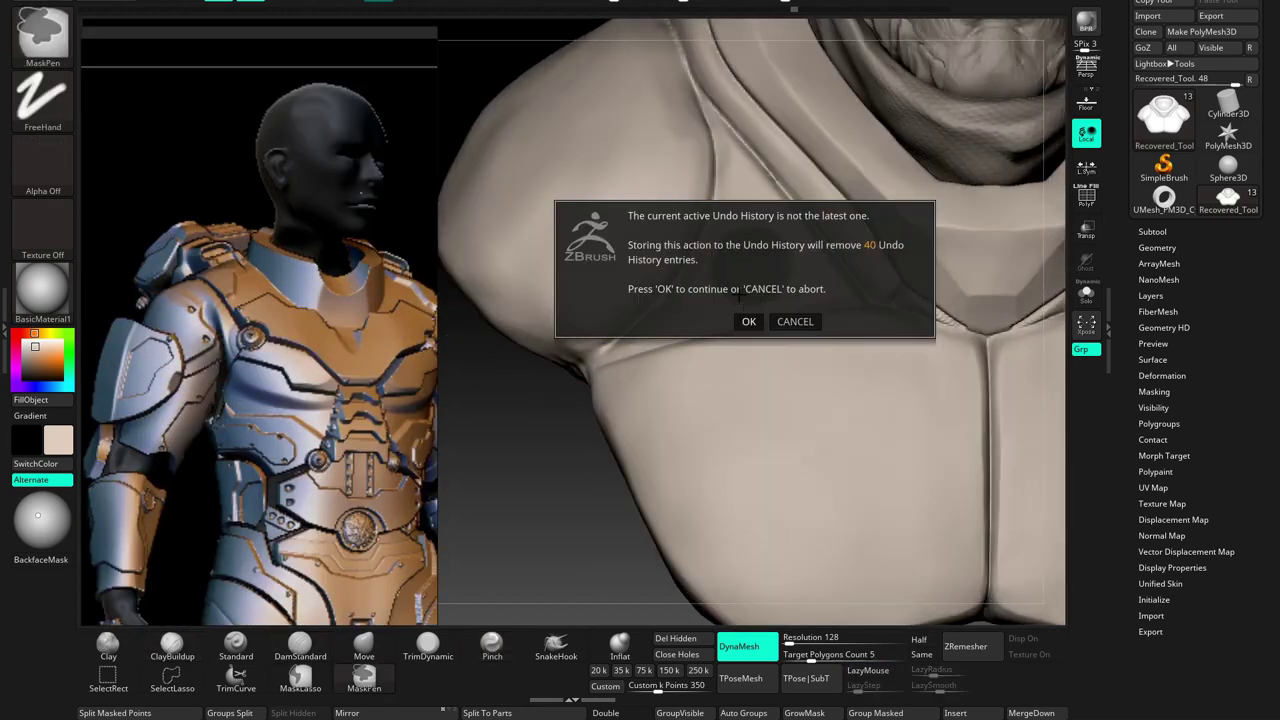
{"action": "left_click", "coordinate": [749, 321]}
{"action": "mouse_move", "coordinate": [749, 321]}
{"action": "right_mouse_down", "text": "alt"}
{"action": "mouse_move", "coordinate": [677, 327]}
{"action": "mouse_move", "coordinate": [571, 371]}
{"action": "mouse_move", "coordinate": [480, 245]}
{"action": "right_mouse_up", "text": "alt"}
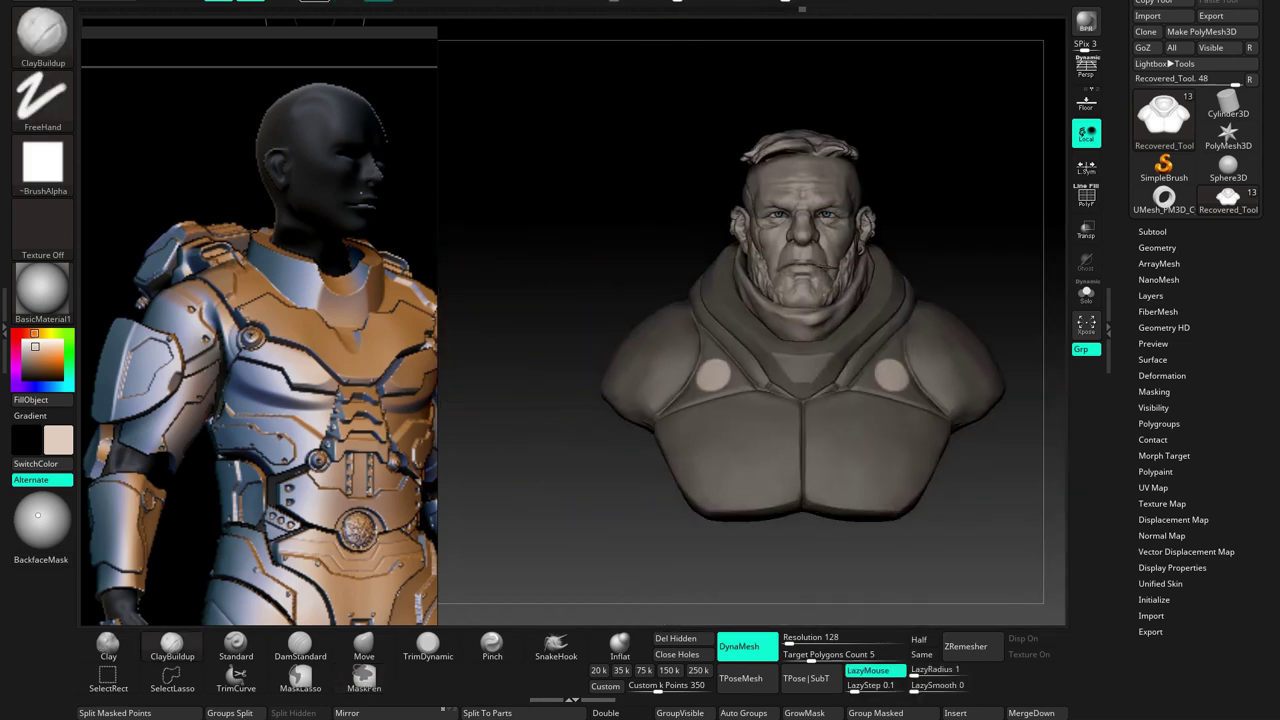
{"action": "key", "text": "w"}
{"action": "mouse_move", "coordinate": [760, 300]}
{"action": "right_mouse_down", "text": "alt"}
{"action": "mouse_move", "coordinate": [697, 258]}
{"action": "mouse_move", "coordinate": [706, 242]}
{"action": "right_mouse_up", "text": "alt"}
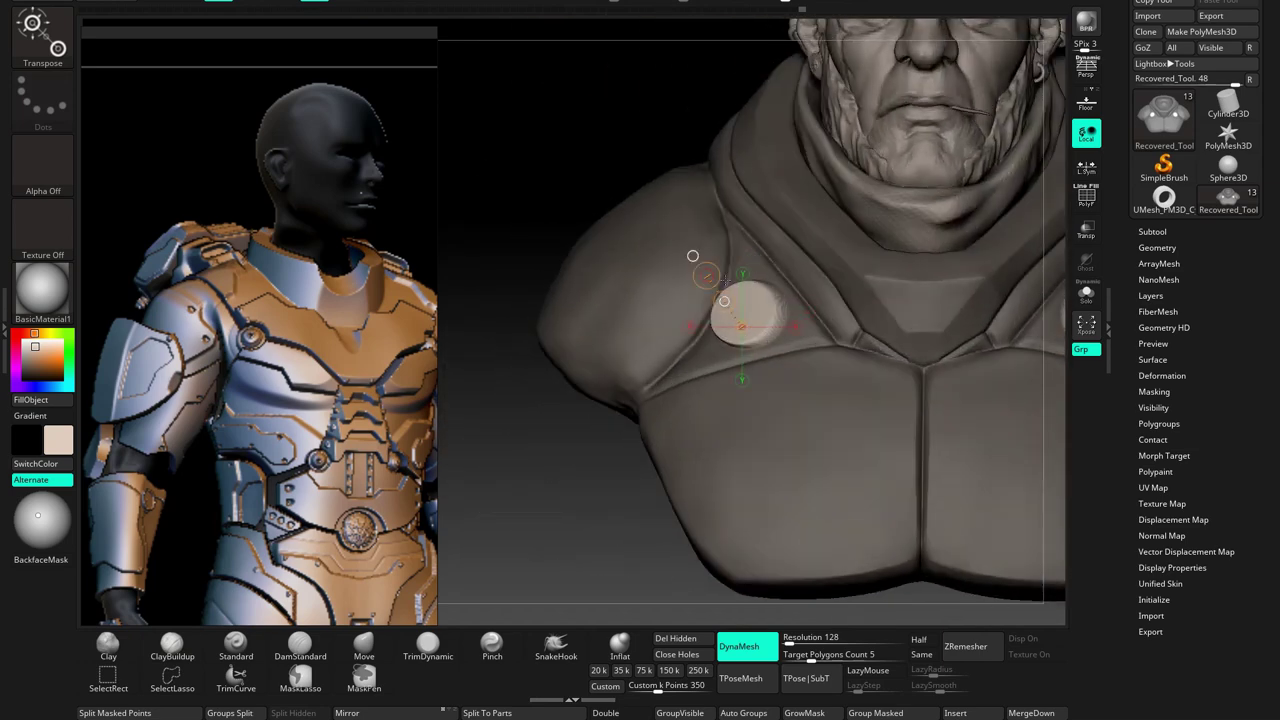
{"action": "key", "text": "f"}
{"action": "right_click_drag", "start_coordinate": [724, 283], "coordinate": [766, 375], "text": "alt"}
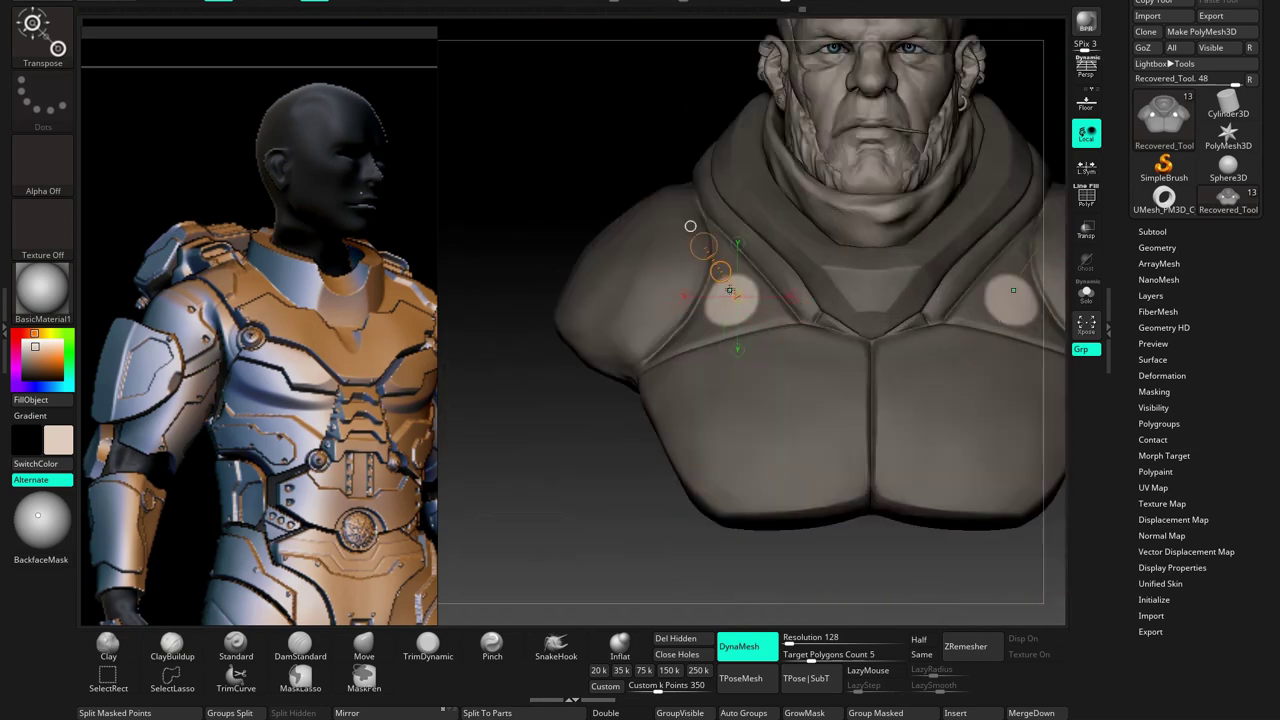
Undo the disc extrusion, adjust Deformation settings, and clear the mask
{"action": "key", "text": "ctrl+z"}
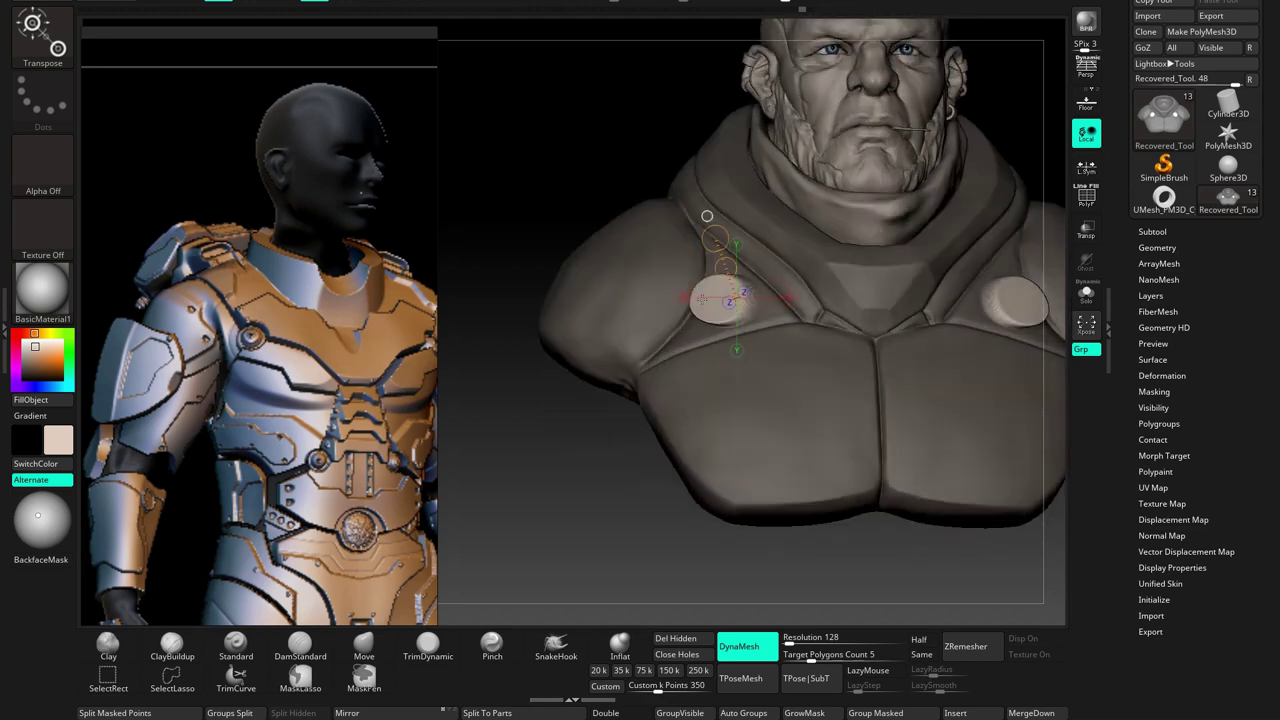
{"action": "left_click", "coordinate": [1161, 375]}
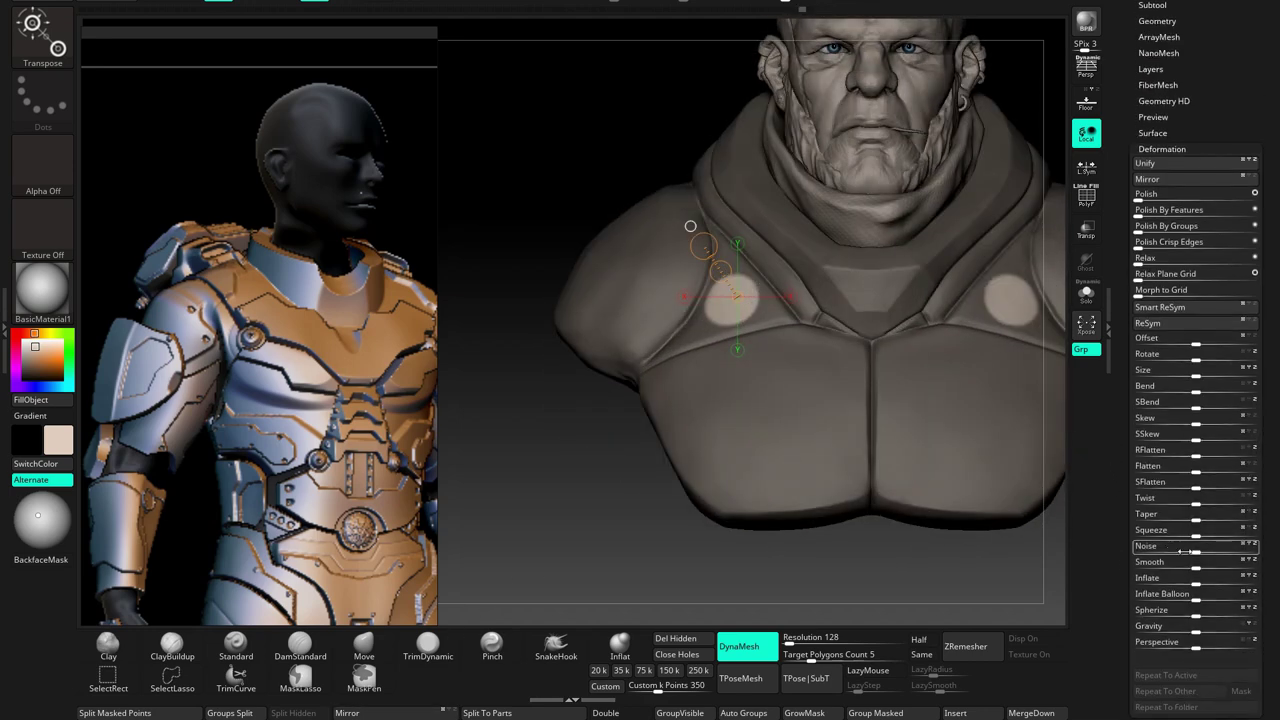
{"action": "key", "text": "q"}
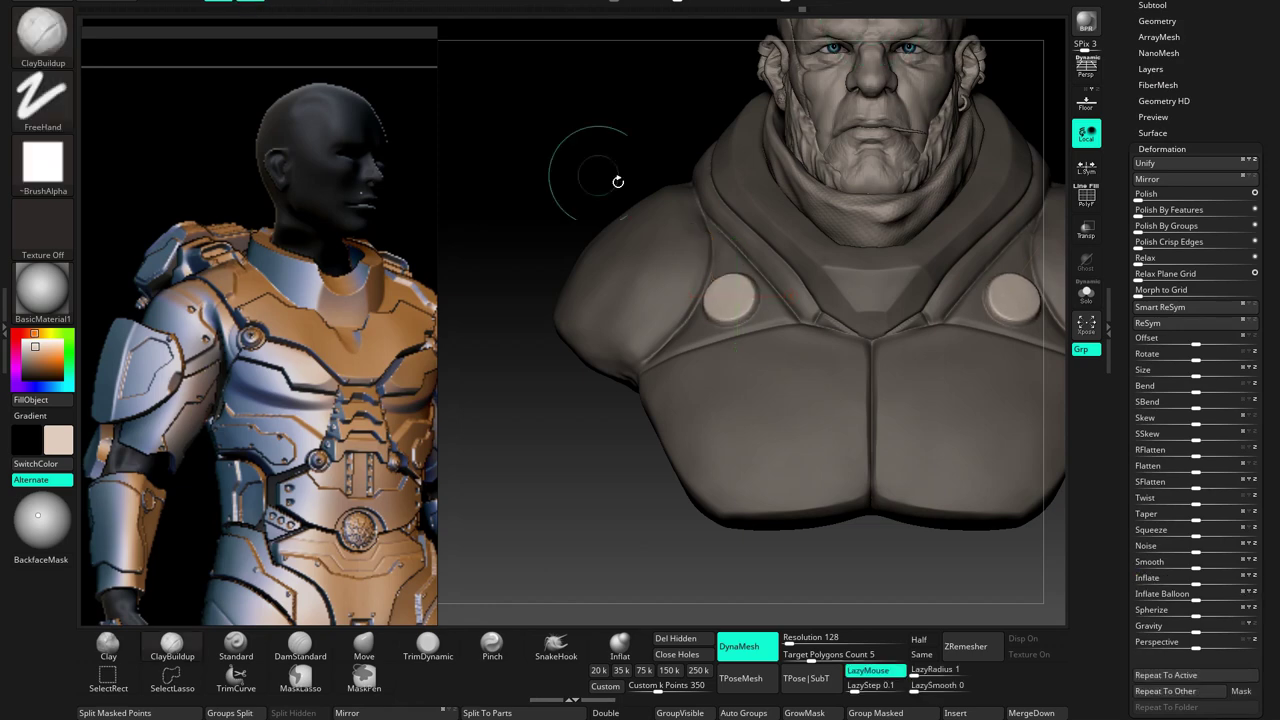
{"action": "key", "text": "f"}
Build up a ridge along the shoulder's lower edge and inspect it from side and underneath
{"action": "mouse_move", "coordinate": [687, 297]}
{"action": "right_mouse_down"}
{"action": "mouse_move", "coordinate": [700, 293]}
{"action": "mouse_move", "coordinate": [706, 236]}
{"action": "right_mouse_up"}
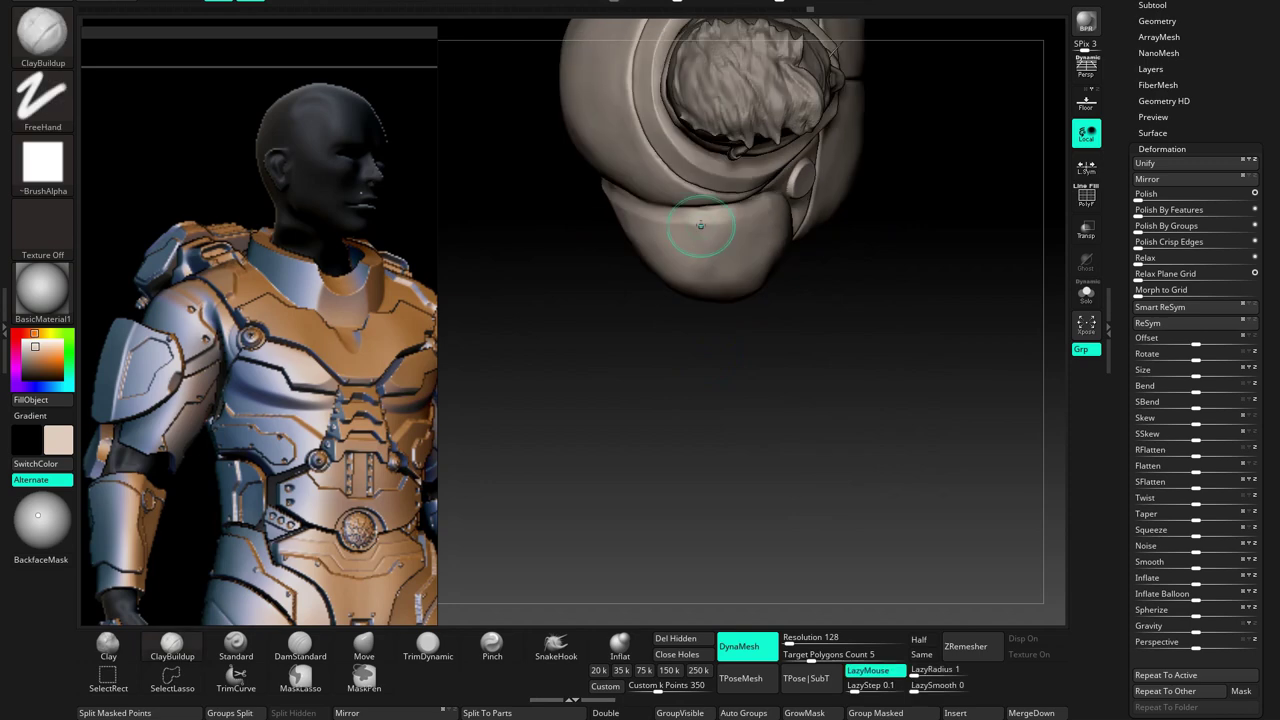
{"action": "left_click_drag", "start_coordinate": [700, 256], "coordinate": [701, 297]}
{"action": "right_click_drag", "start_coordinate": [725, 217], "coordinate": [696, 258]}
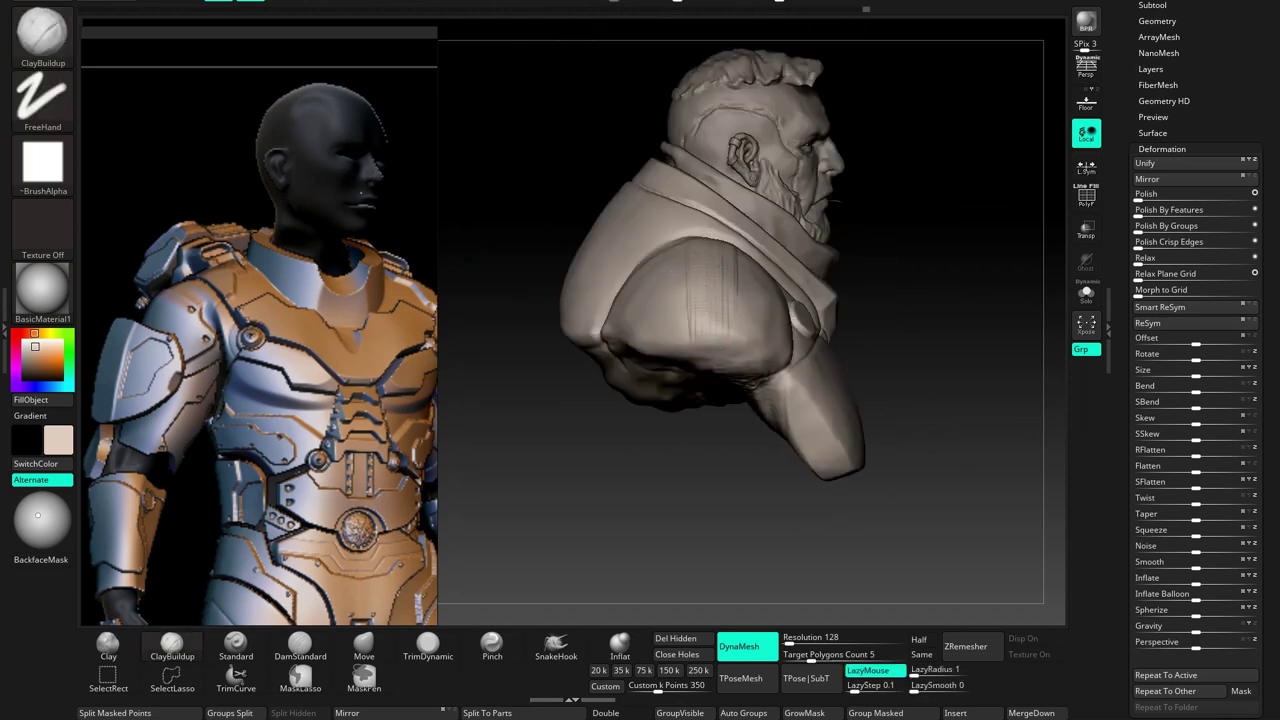
{"action": "mouse_move", "coordinate": [697, 330]}
{"action": "right_mouse_down"}
{"action": "mouse_move", "coordinate": [723, 329]}
{"action": "mouse_move", "coordinate": [711, 213]}
{"action": "right_mouse_up"}
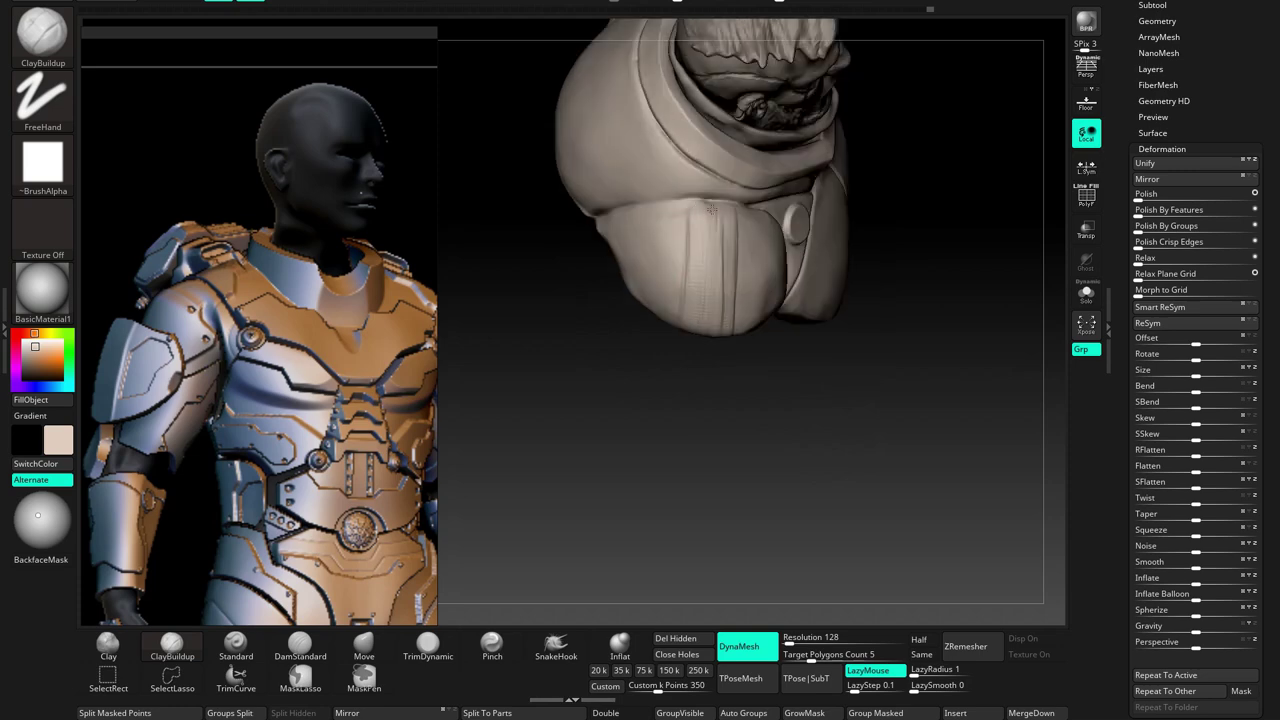
{"action": "mouse_move", "coordinate": [696, 268]}
{"action": "right_mouse_down"}
{"action": "mouse_move", "coordinate": [680, 289]}
{"action": "mouse_move", "coordinate": [710, 312]}
{"action": "right_mouse_up"}
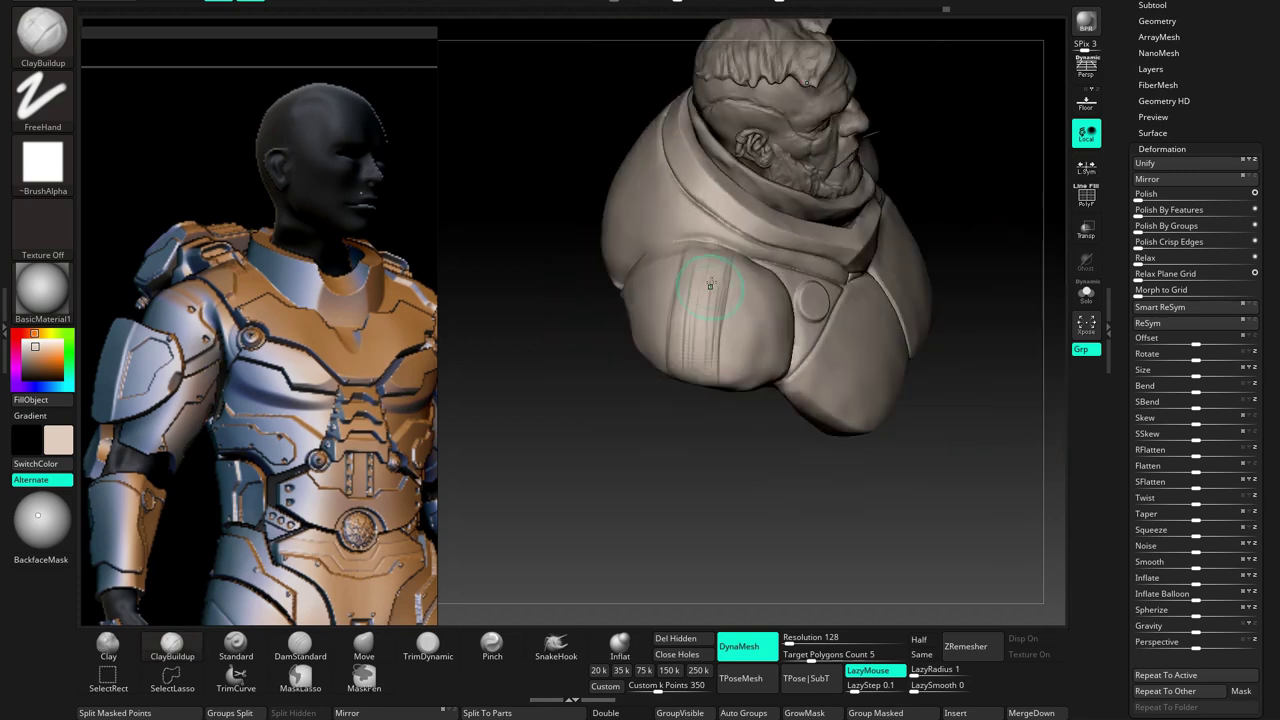
{"action": "right_click_drag", "start_coordinate": [706, 367], "coordinate": [684, 277]}
{"action": "right_click_drag", "start_coordinate": [693, 341], "coordinate": [700, 300]}
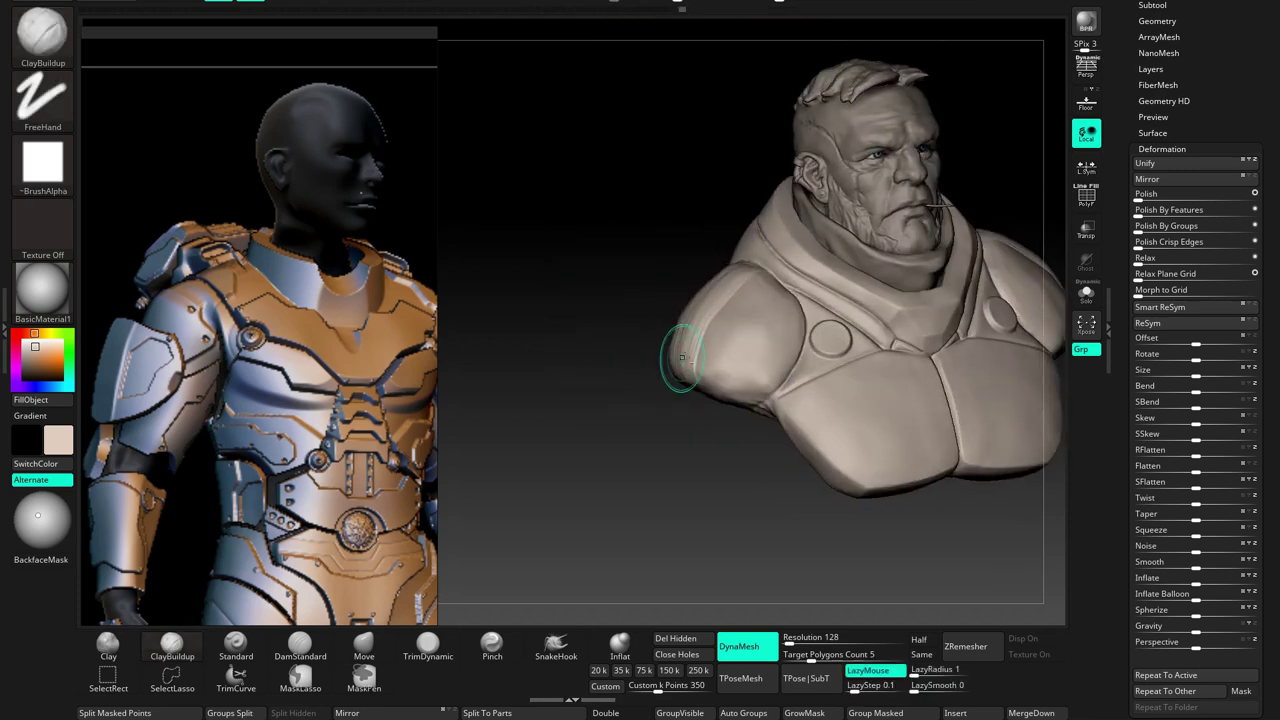
{"action": "left_click", "coordinate": [366, 640]}
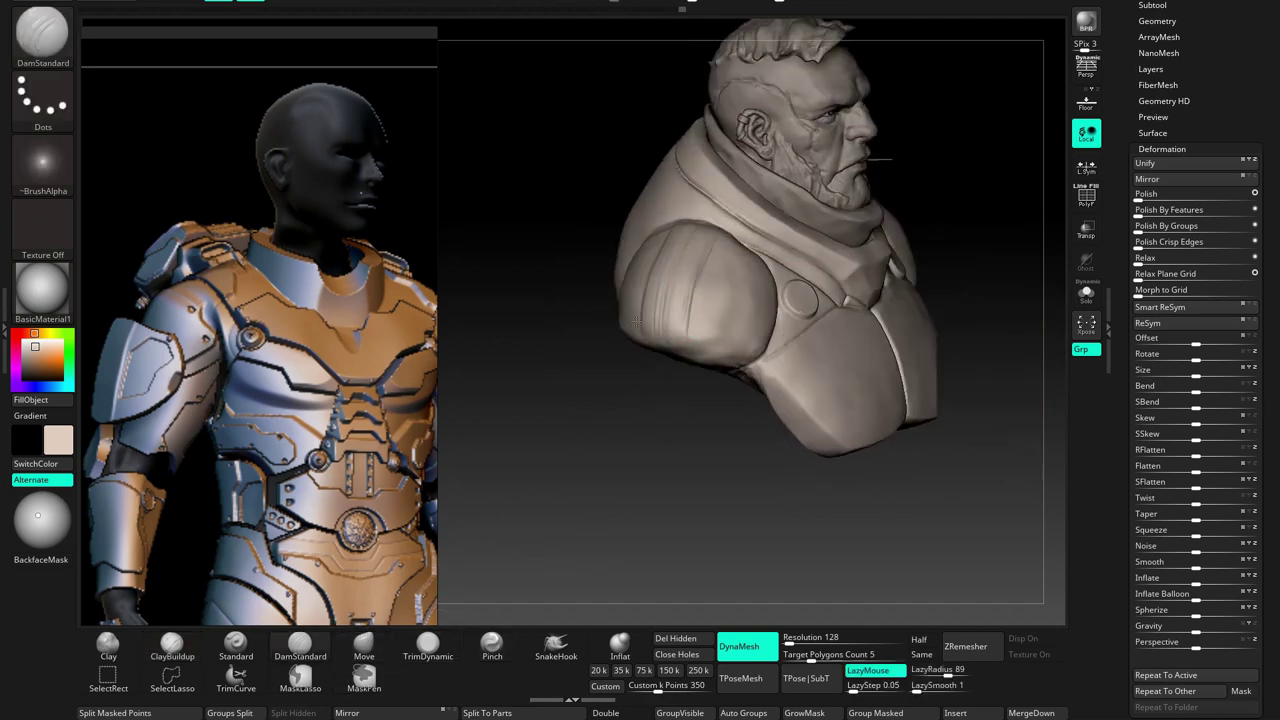
{"action": "right_click_drag", "start_coordinate": [760, 300], "coordinate": [760, 380], "text": "ctrl"}
Carve grooves down the shoulder pad with DamStandard and LazyMouse radius 41
{"action": "left_click", "coordinate": [300, 645]}
{"action": "left_click", "coordinate": [868, 670]}
{"action": "left_click_drag", "start_coordinate": [922, 670], "coordinate": [914, 662]}
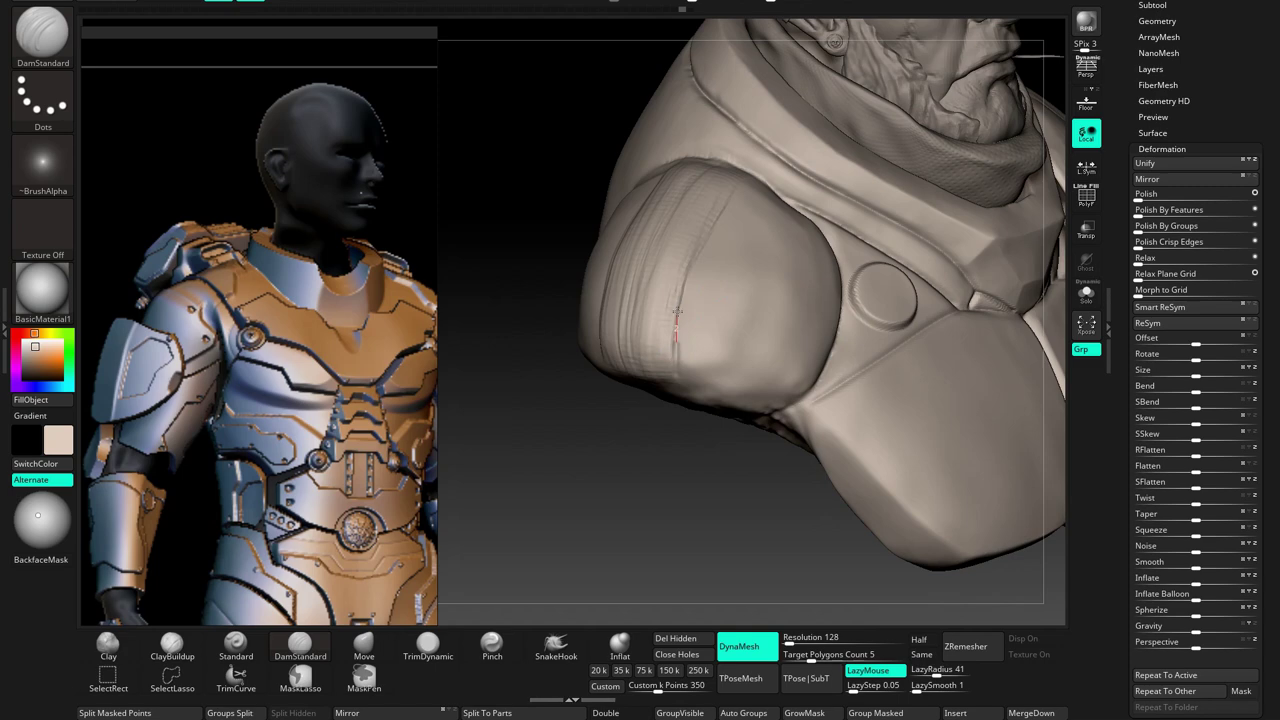
{"action": "right_click_drag", "start_coordinate": [766, 166], "coordinate": [623, 158]}
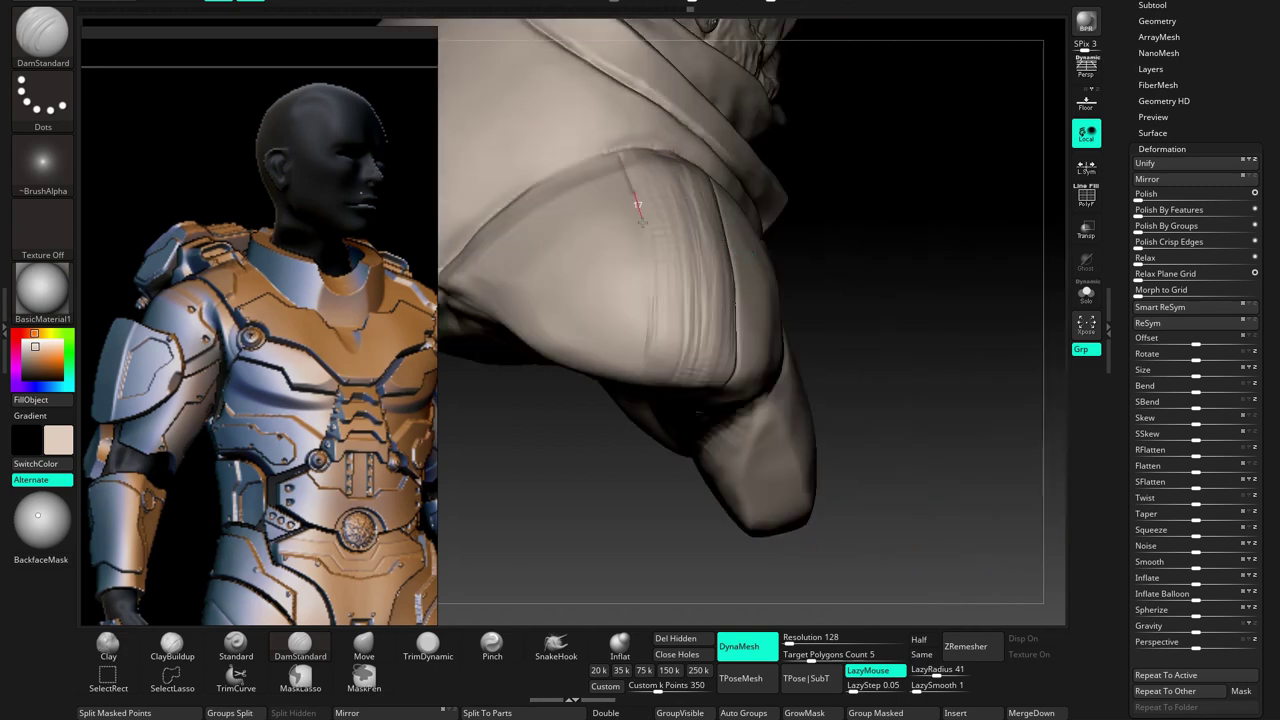
{"action": "left_click_drag", "start_coordinate": [649, 338], "coordinate": [649, 358]}
{"action": "right_click_drag", "start_coordinate": [649, 358], "coordinate": [640, 210]}
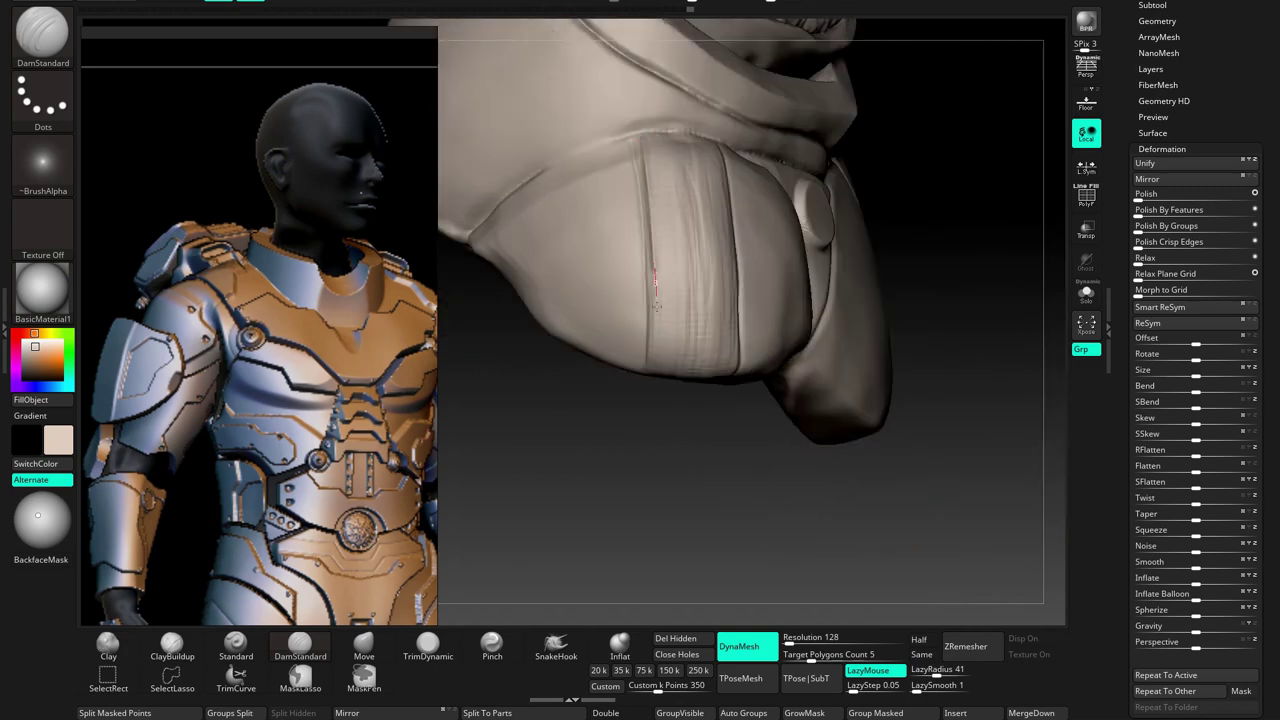
{"action": "right_click_drag", "start_coordinate": [634, 343], "coordinate": [740, 148]}
{"action": "left_click_drag", "start_coordinate": [710, 284], "coordinate": [712, 350]}
{"action": "right_click_drag", "start_coordinate": [712, 350], "coordinate": [786, 205]}
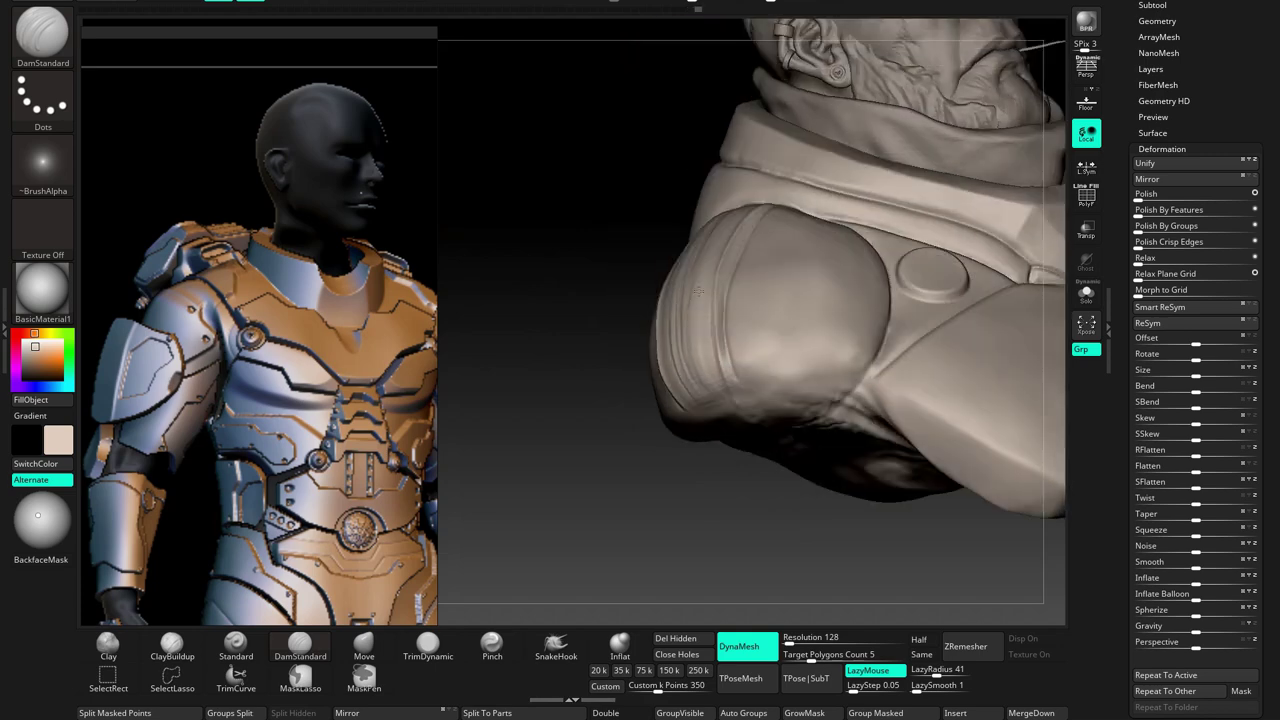
{"action": "left_click_drag", "start_coordinate": [728, 345], "coordinate": [726, 392]}
{"action": "mouse_move", "coordinate": [726, 392]}
{"action": "right_mouse_down"}
{"action": "mouse_move", "coordinate": [731, 363]}
{"action": "mouse_move", "coordinate": [653, 239]}
{"action": "mouse_move", "coordinate": [615, 218]}
{"action": "right_mouse_up"}
Soften the shoulder pad crease lines with ClayBuildup and Smooth
{"action": "left_click", "coordinate": [428, 645]}
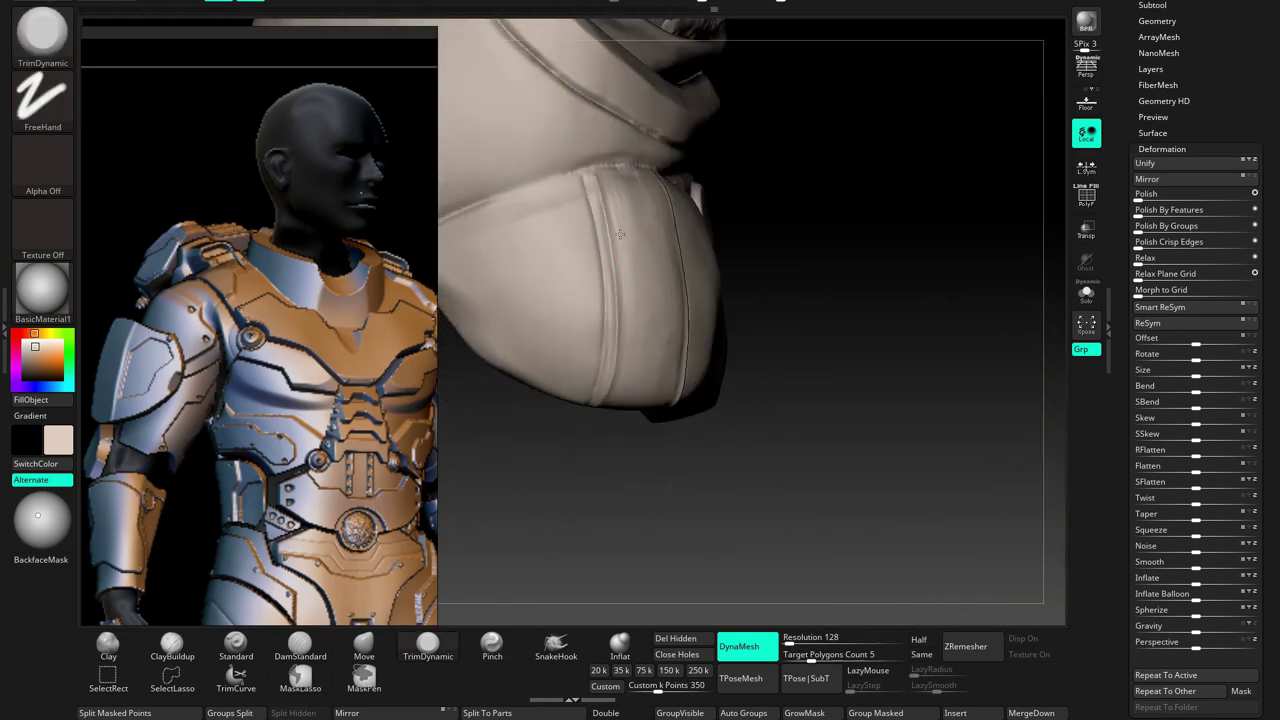
{"action": "key", "text": "b"}
{"action": "key", "text": "c"}
{"action": "key", "text": "b"}
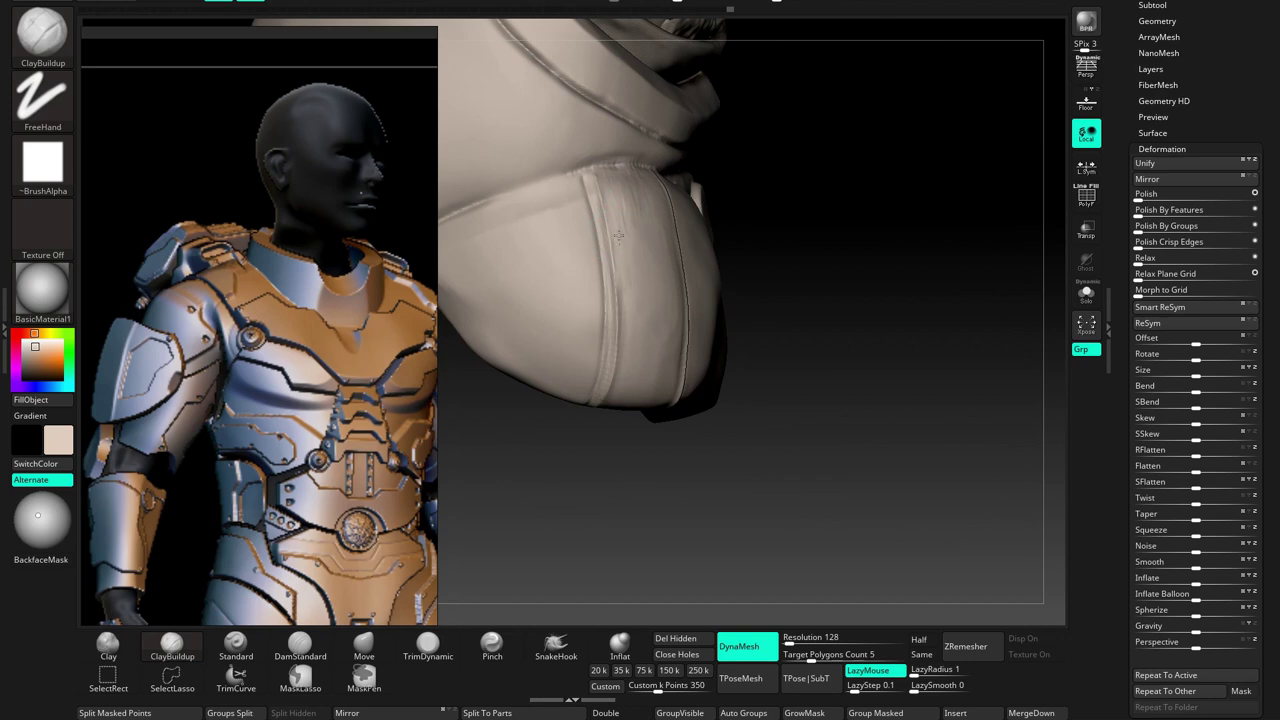
{"action": "right_click_drag", "start_coordinate": [629, 342], "coordinate": [635, 367]}
{"action": "key", "text": "shift"}
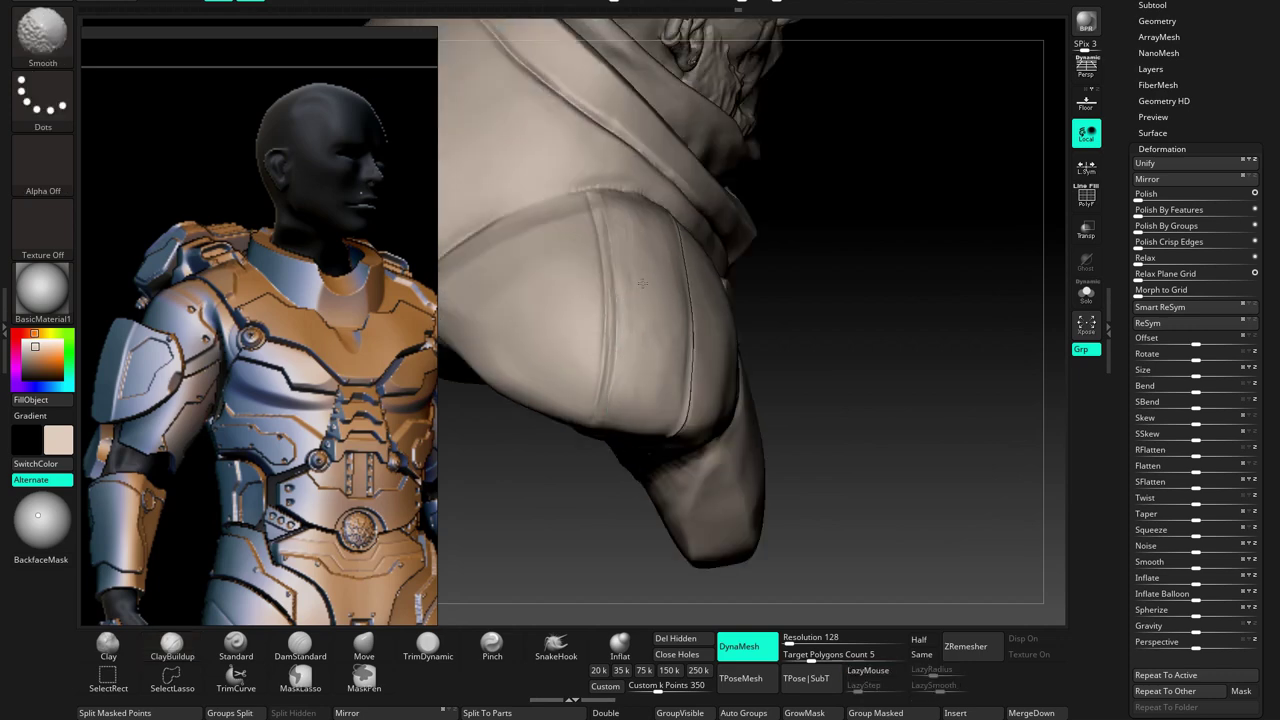
{"action": "mouse_move", "coordinate": [656, 287]}
{"action": "right_mouse_down"}
{"action": "mouse_move", "coordinate": [694, 266]}
{"action": "mouse_move", "coordinate": [686, 319]}
{"action": "right_mouse_up"}
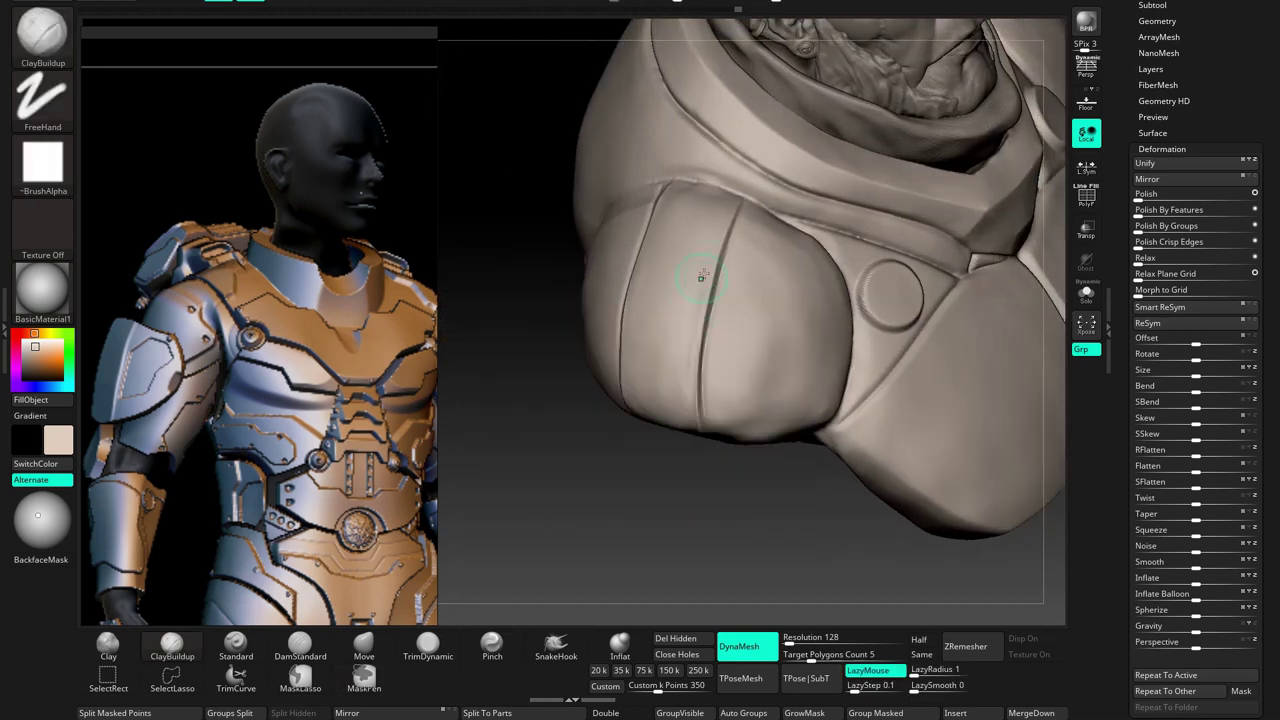
{"action": "left_click_drag", "start_coordinate": [683, 366], "coordinate": [683, 412], "text": "shift"}
{"action": "right_click_drag", "start_coordinate": [718, 204], "coordinate": [700, 323]}
{"action": "key", "text": "b"}
{"action": "key", "text": "m"}
{"action": "key", "text": "v"}
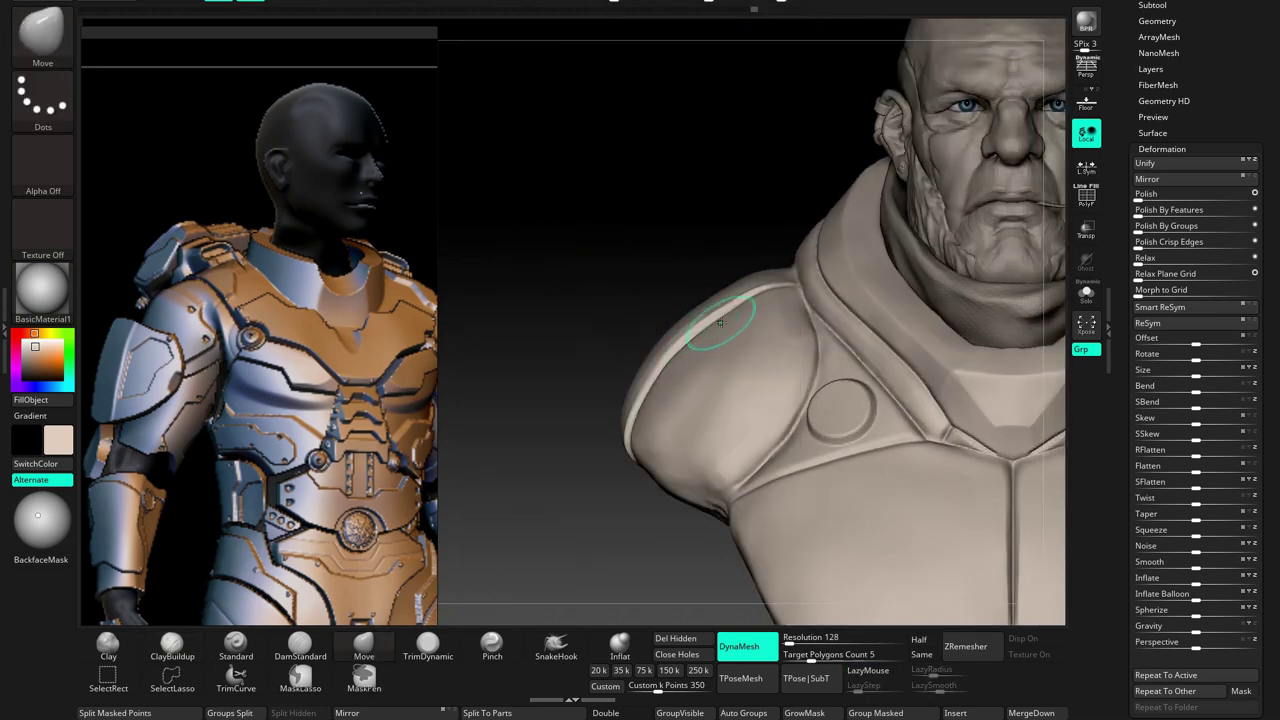
{"action": "mouse_move", "coordinate": [700, 380]}
{"action": "right_mouse_down"}
{"action": "mouse_move", "coordinate": [657, 394]}
{"action": "mouse_move", "coordinate": [643, 325]}
{"action": "right_mouse_up"}
{"action": "key", "text": "f"}
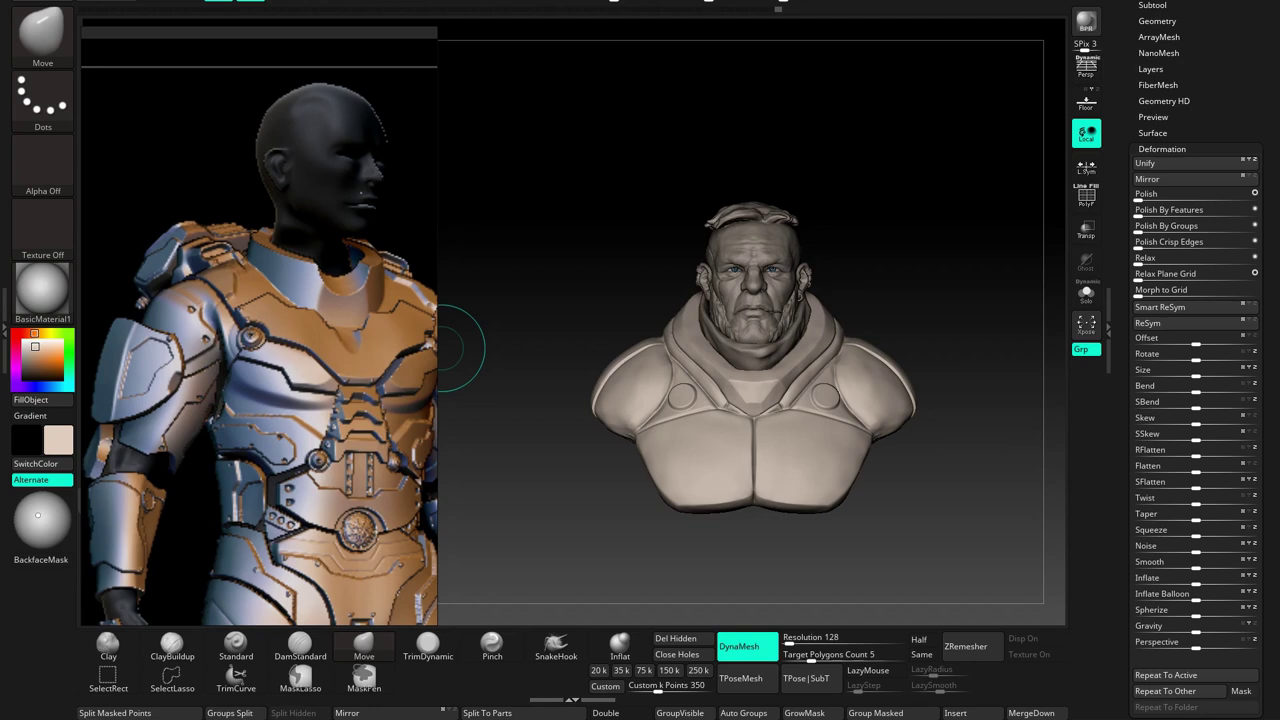
Pinch the shoulder pad seam lines sharper
{"action": "mouse_move", "coordinate": [681, 357]}
{"action": "right_mouse_down"}
{"action": "mouse_move", "coordinate": [700, 380]}
{"action": "mouse_move", "coordinate": [720, 330]}
{"action": "right_mouse_up"}
{"action": "left_click", "coordinate": [491, 645]}
{"action": "right_click_drag", "start_coordinate": [700, 400], "coordinate": [729, 468]}
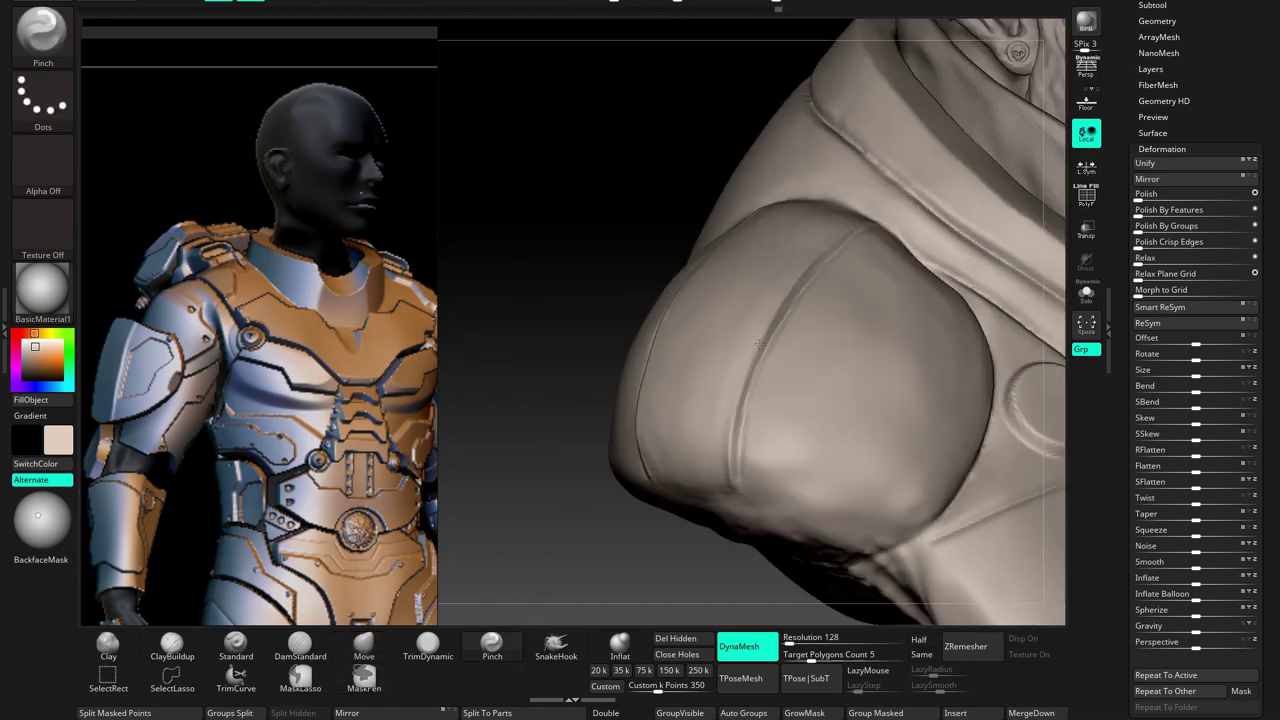
{"action": "mouse_move", "coordinate": [818, 257]}
{"action": "right_mouse_down"}
{"action": "mouse_move", "coordinate": [726, 300]}
{"action": "mouse_move", "coordinate": [809, 323]}
{"action": "mouse_move", "coordinate": [670, 330]}
{"action": "right_mouse_up"}
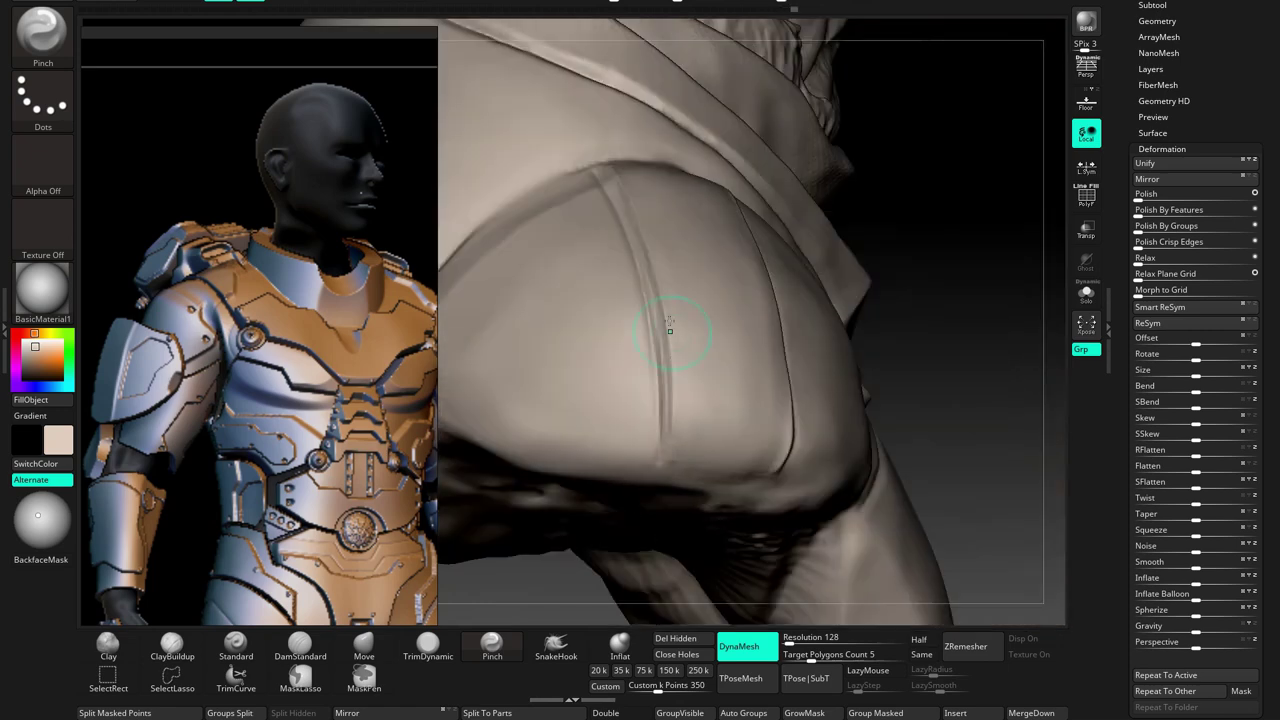
{"action": "right_click", "coordinate": [612, 175]}
{"action": "mouse_move", "coordinate": [612, 175]}
{"action": "right_mouse_down"}
{"action": "mouse_move", "coordinate": [634, 327]}
{"action": "mouse_move", "coordinate": [690, 387]}
{"action": "mouse_move", "coordinate": [672, 385]}
{"action": "right_mouse_up"}
{"action": "key", "text": "f"}
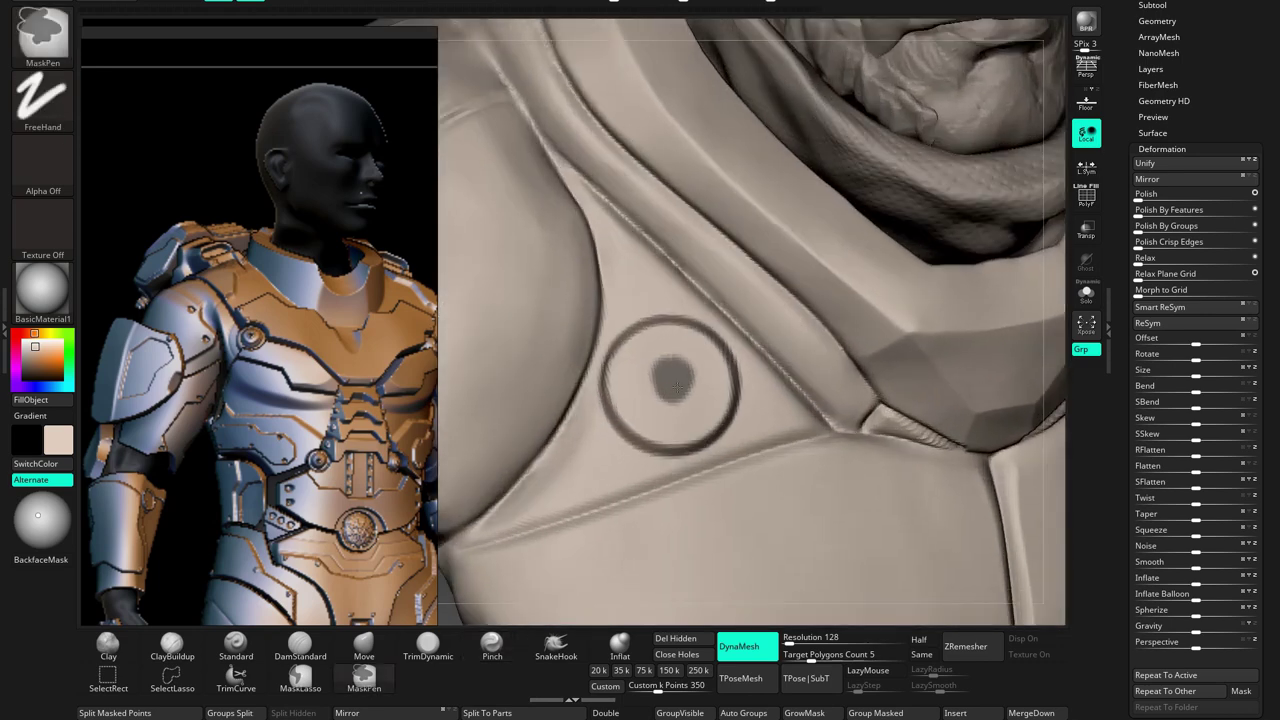
Mask a small inner disc in each chest circle, invert the mask, and pull it outward with Move
{"action": "left_click_drag", "start_coordinate": [662, 380], "coordinate": [671, 386], "text": "ctrl"}
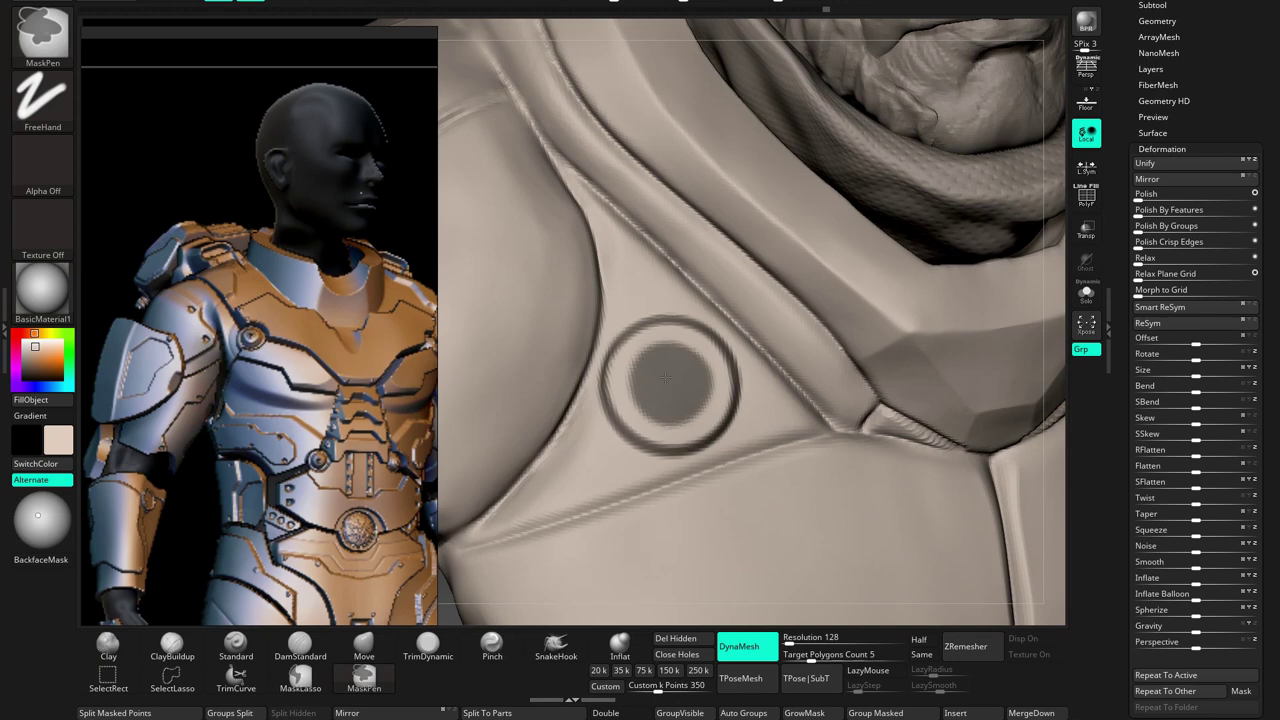
{"action": "key", "text": "ctrl+i"}
{"action": "key", "text": "f"}
{"action": "mouse_move", "coordinate": [614, 391]}
{"action": "right_mouse_down"}
{"action": "mouse_move", "coordinate": [657, 391]}
{"action": "mouse_move", "coordinate": [528, 243]}
{"action": "mouse_move", "coordinate": [628, 398]}
{"action": "right_mouse_up"}
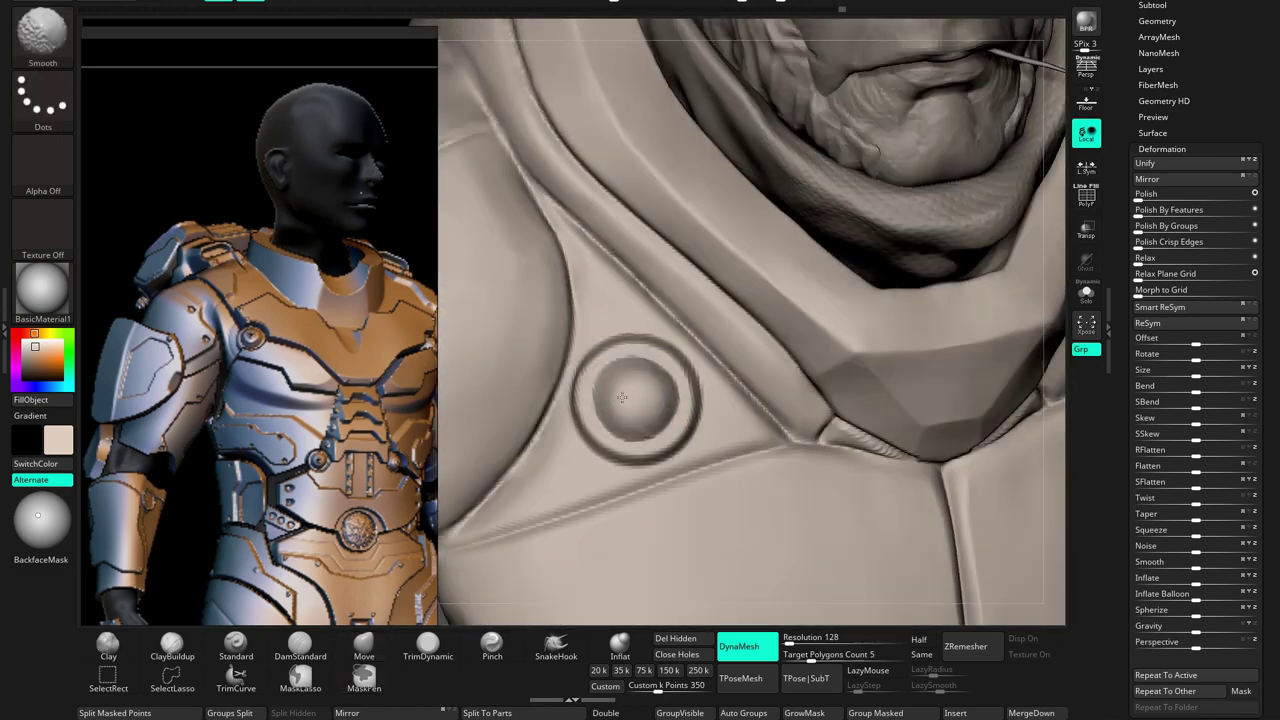
{"action": "right_click", "coordinate": [628, 398]}
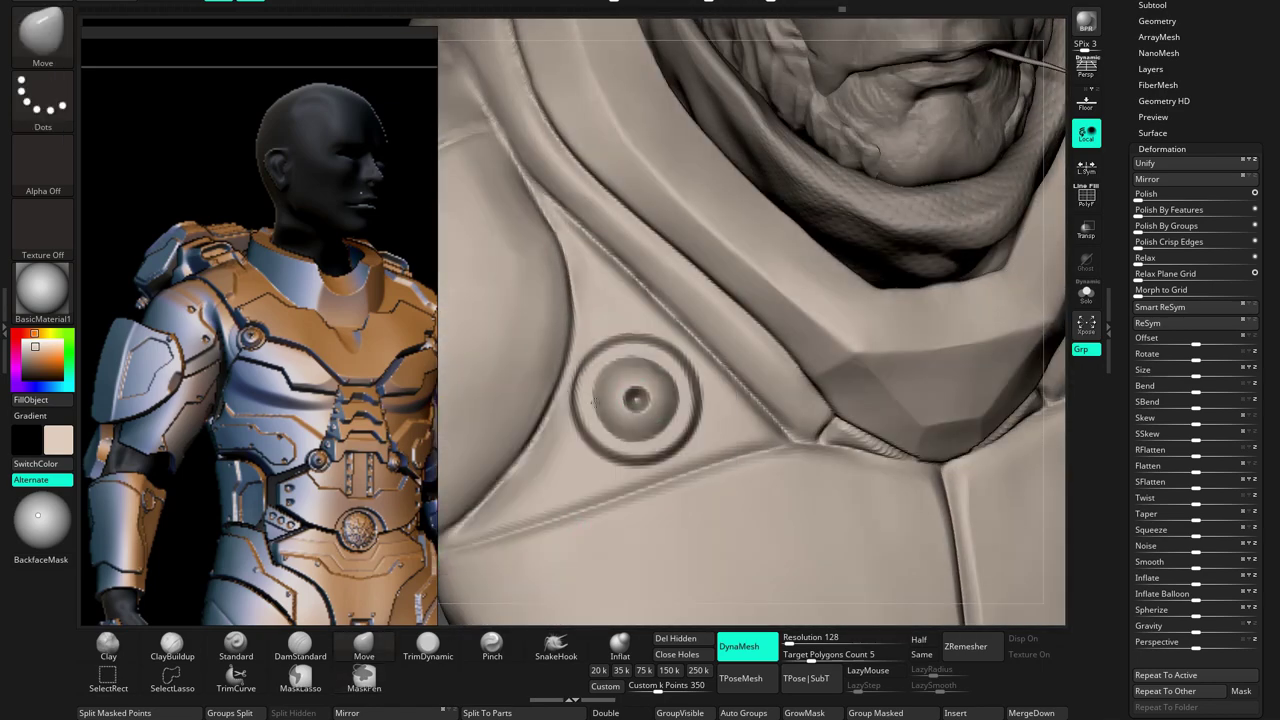
{"action": "key", "text": "f"}
{"action": "mouse_move", "coordinate": [655, 428]}
{"action": "right_mouse_down", "text": "ctrl"}
{"action": "mouse_move", "coordinate": [672, 453]}
{"action": "mouse_move", "coordinate": [697, 418]}
{"action": "mouse_move", "coordinate": [640, 380]}
{"action": "mouse_move", "coordinate": [557, 229]}
{"action": "right_mouse_up", "text": "ctrl"}
{"action": "key", "text": "f"}
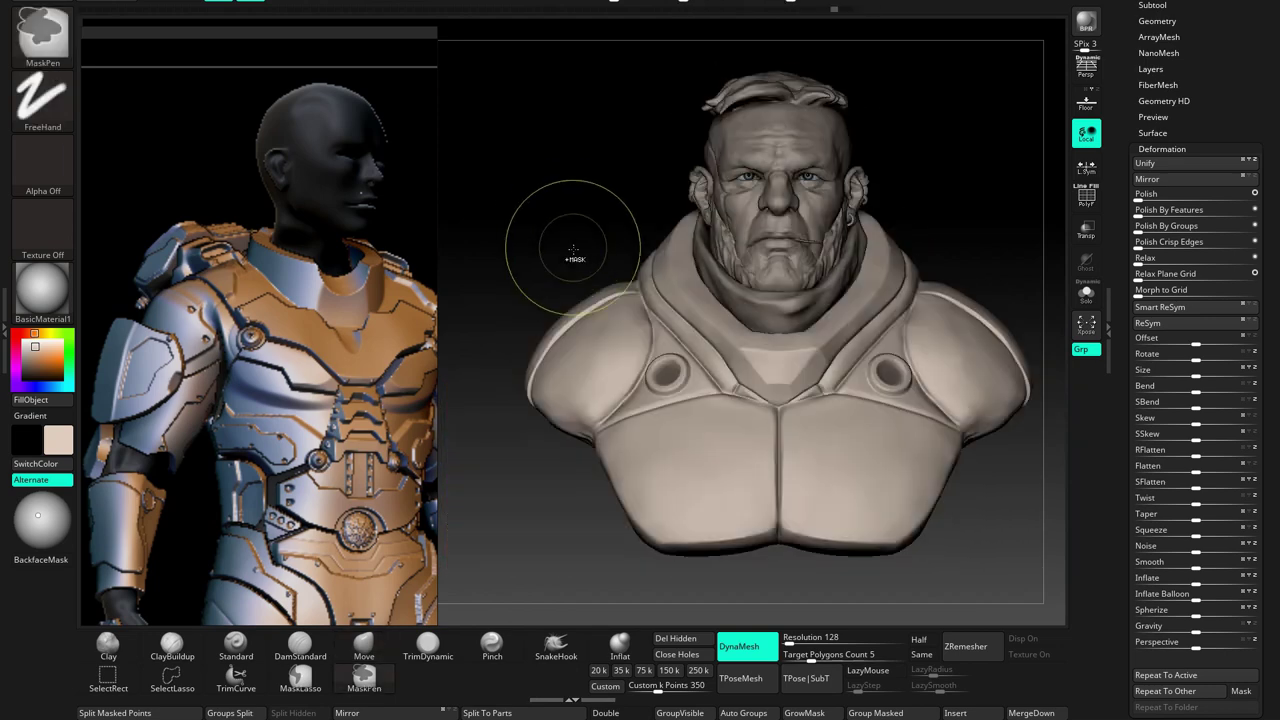
Rotate the bust between front and three-quarter views
{"action": "mouse_move", "coordinate": [615, 300]}
{"action": "right_mouse_down"}
{"action": "mouse_move", "coordinate": [659, 327]}
{"action": "mouse_move", "coordinate": [700, 290]}
{"action": "mouse_move", "coordinate": [712, 336]}
{"action": "mouse_move", "coordinate": [662, 328]}
{"action": "mouse_move", "coordinate": [632, 376]}
{"action": "right_mouse_up"}
{"action": "right_click", "coordinate": [695, 326]}
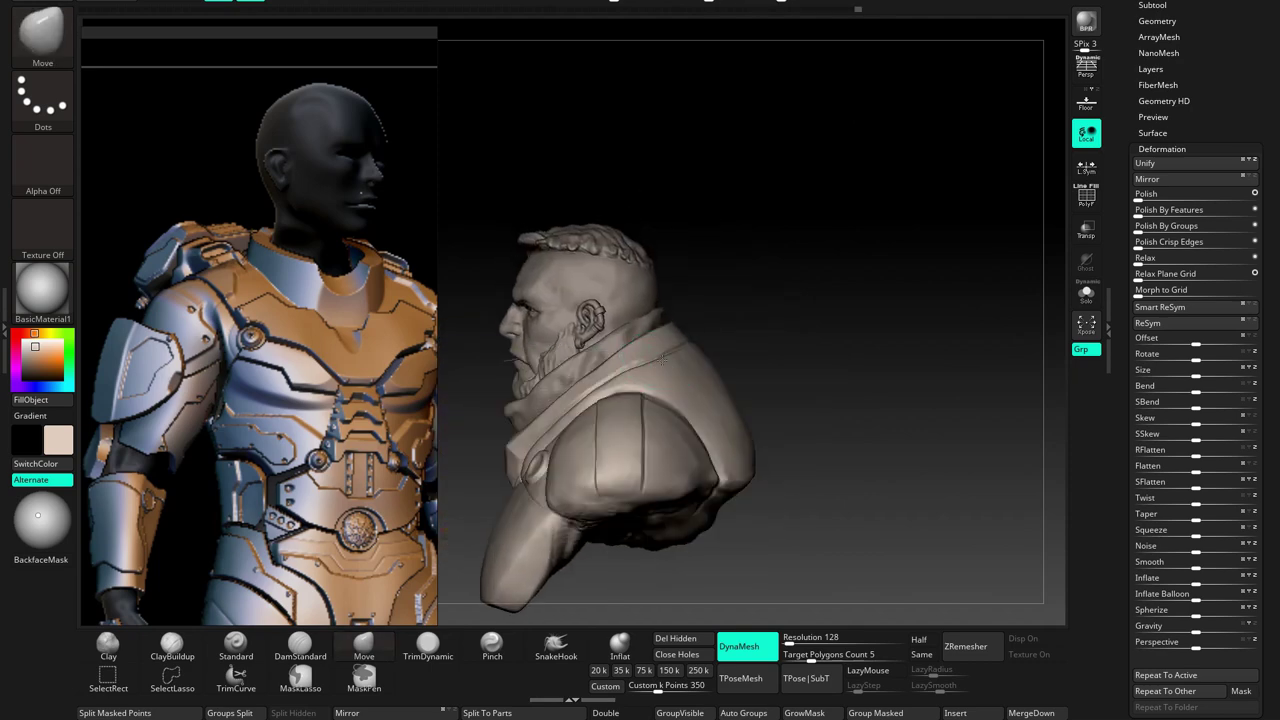
{"action": "mouse_move", "coordinate": [621, 366]}
{"action": "right_mouse_down"}
{"action": "mouse_move", "coordinate": [766, 398]}
{"action": "mouse_move", "coordinate": [445, 315]}
{"action": "right_mouse_up"}
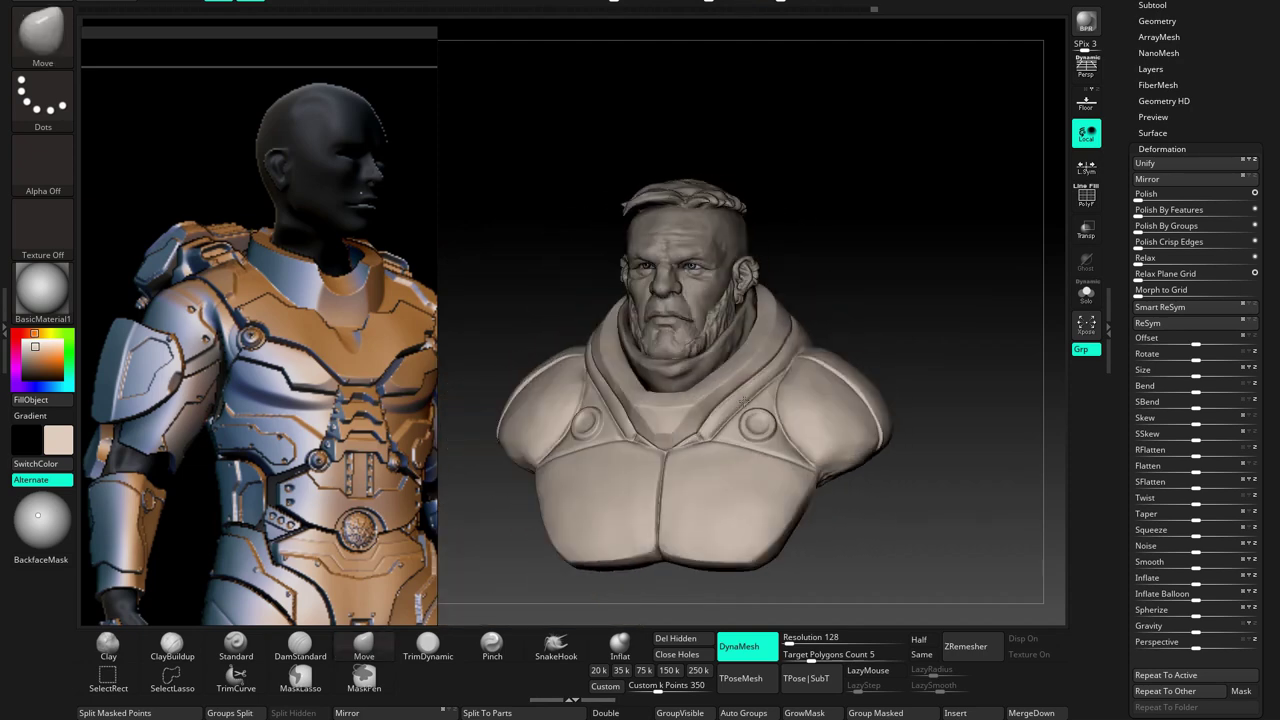
{"action": "scroll", "coordinate": [292, 375], "scroll_direction": "down", "scroll_amount": 3}
{"action": "scroll", "coordinate": [292, 375], "scroll_direction": "up", "scroll_amount": 3}
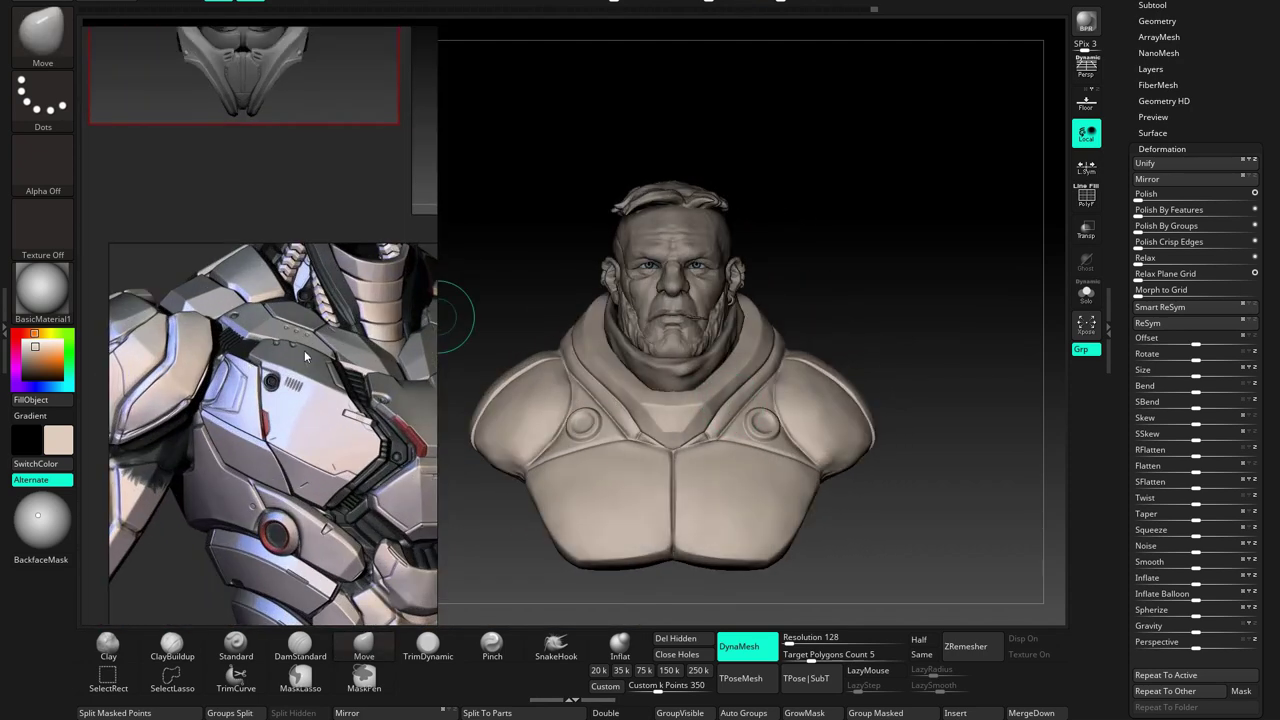
{"action": "scroll", "coordinate": [292, 375], "scroll_direction": "up", "scroll_amount": 2}
{"action": "right_click_drag", "start_coordinate": [660, 390], "coordinate": [766, 389]}
{"action": "mouse_move", "coordinate": [718, 282]}
{"action": "right_mouse_down"}
{"action": "mouse_move", "coordinate": [690, 340]}
{"action": "mouse_move", "coordinate": [708, 369]}
{"action": "mouse_move", "coordinate": [540, 205]}
{"action": "right_mouse_up"}
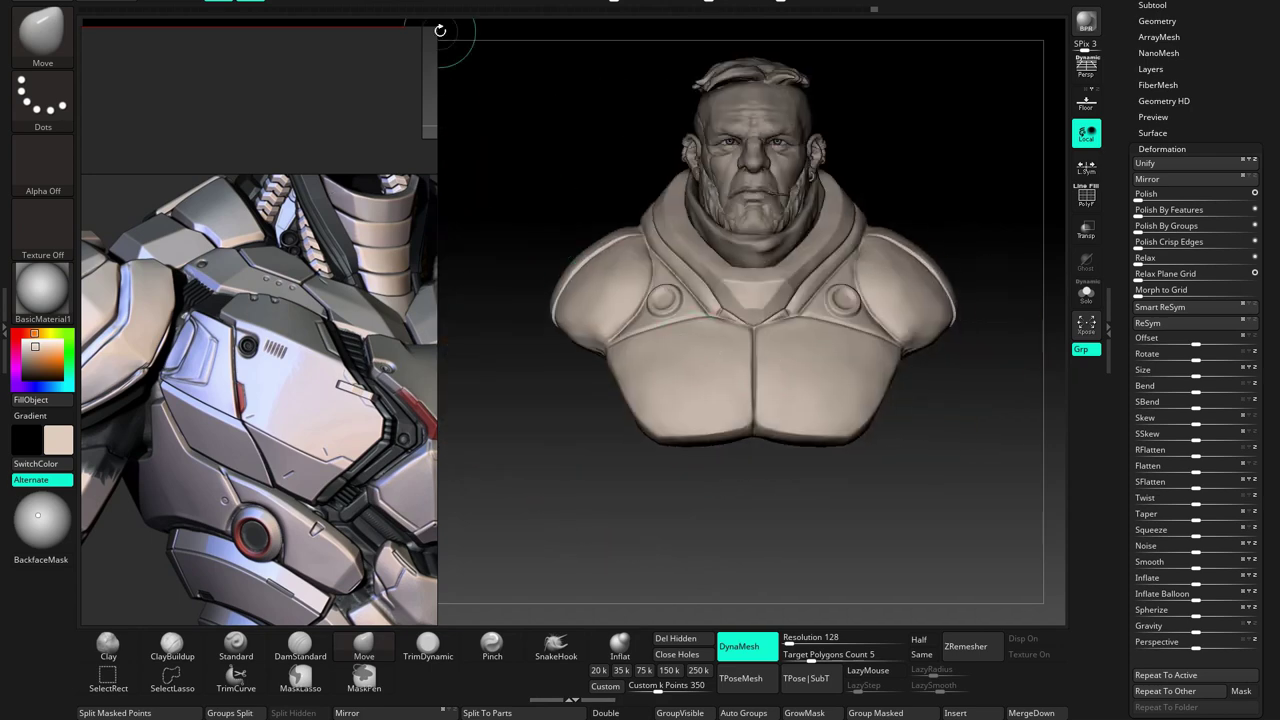
Shrink the armour reference to show the whole figure, then open LightBox on QuickSave projects
{"action": "left_click_drag", "start_coordinate": [437, 33], "coordinate": [270, 386]}
{"action": "right_click_drag", "start_coordinate": [150, 420], "coordinate": [178, 453]}
{"action": "scroll", "coordinate": [178, 453], "scroll_direction": "down", "scroll_amount": 2}
{"action": "key", "text": "comma"}
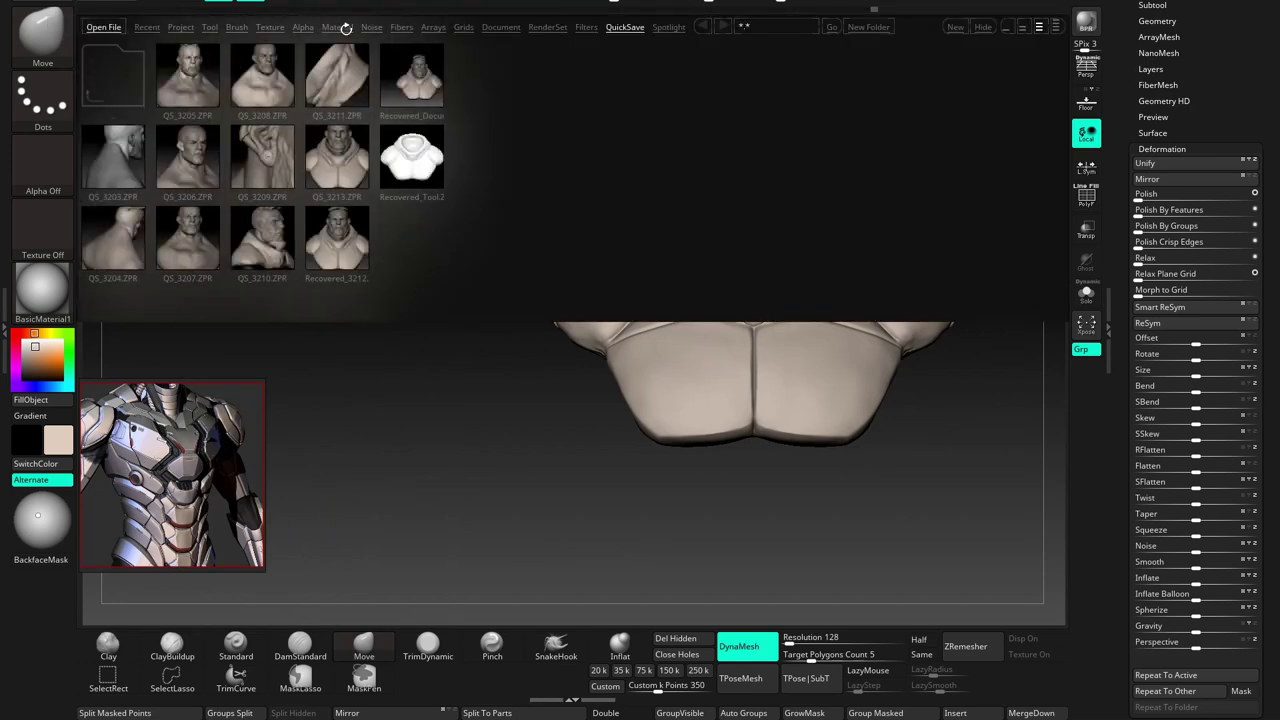
Load the XMD_Mech_Insert_14.ZBP brush from LightBox's Mech_Insert_01 brush folder
{"action": "left_click", "coordinate": [330, 28]}
{"action": "left_click", "coordinate": [237, 27]}
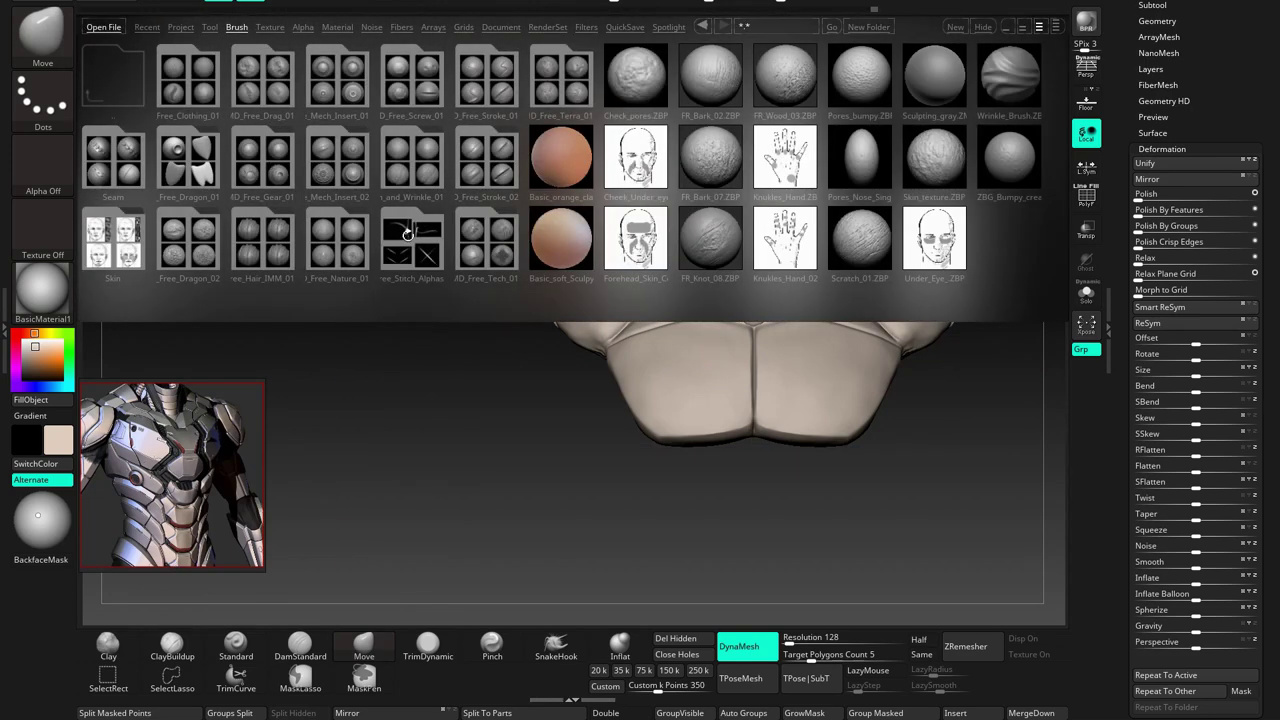
{"action": "double_click", "coordinate": [411, 79]}
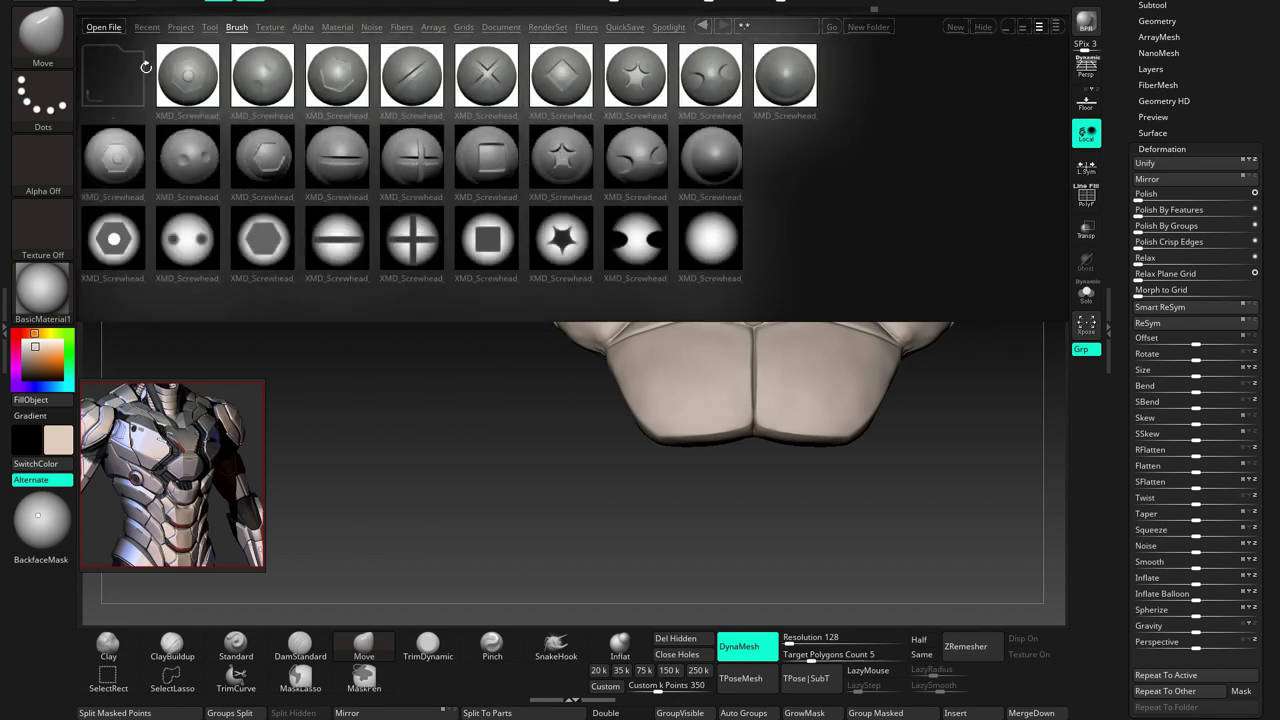
{"action": "left_click", "coordinate": [113, 75]}
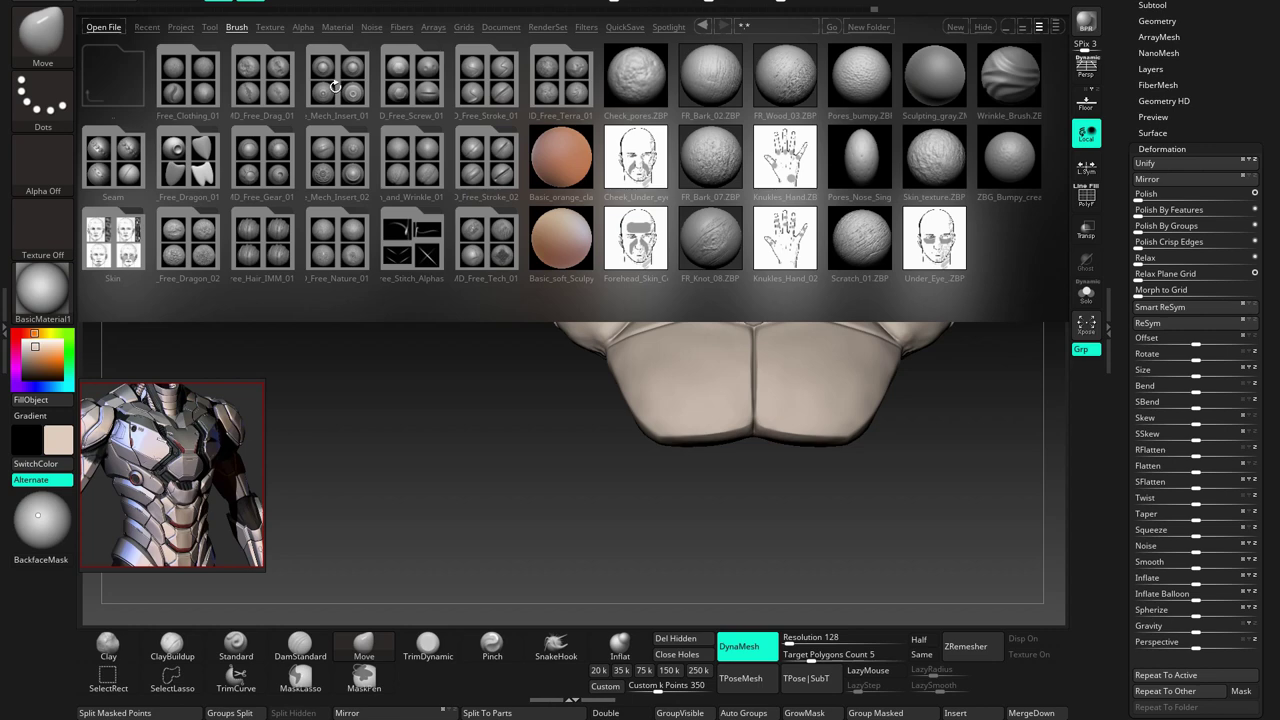
{"action": "double_click", "coordinate": [335, 86]}
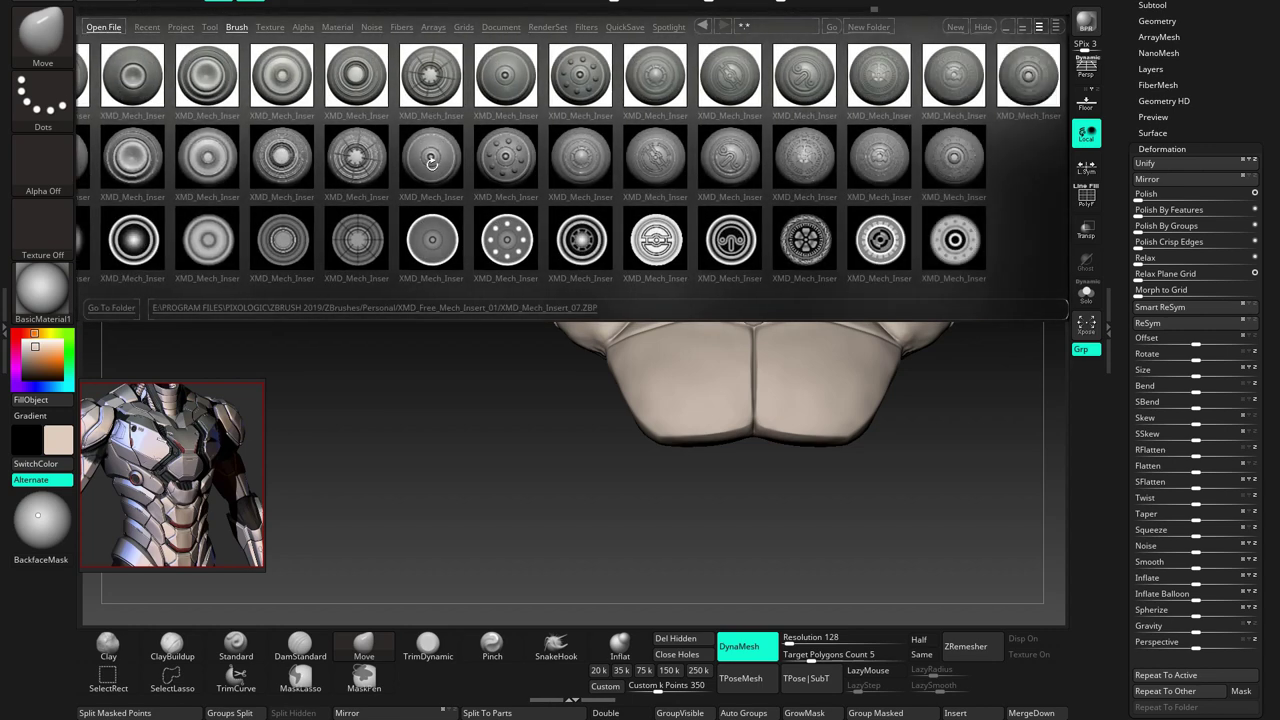
{"action": "left_click", "coordinate": [432, 156]}
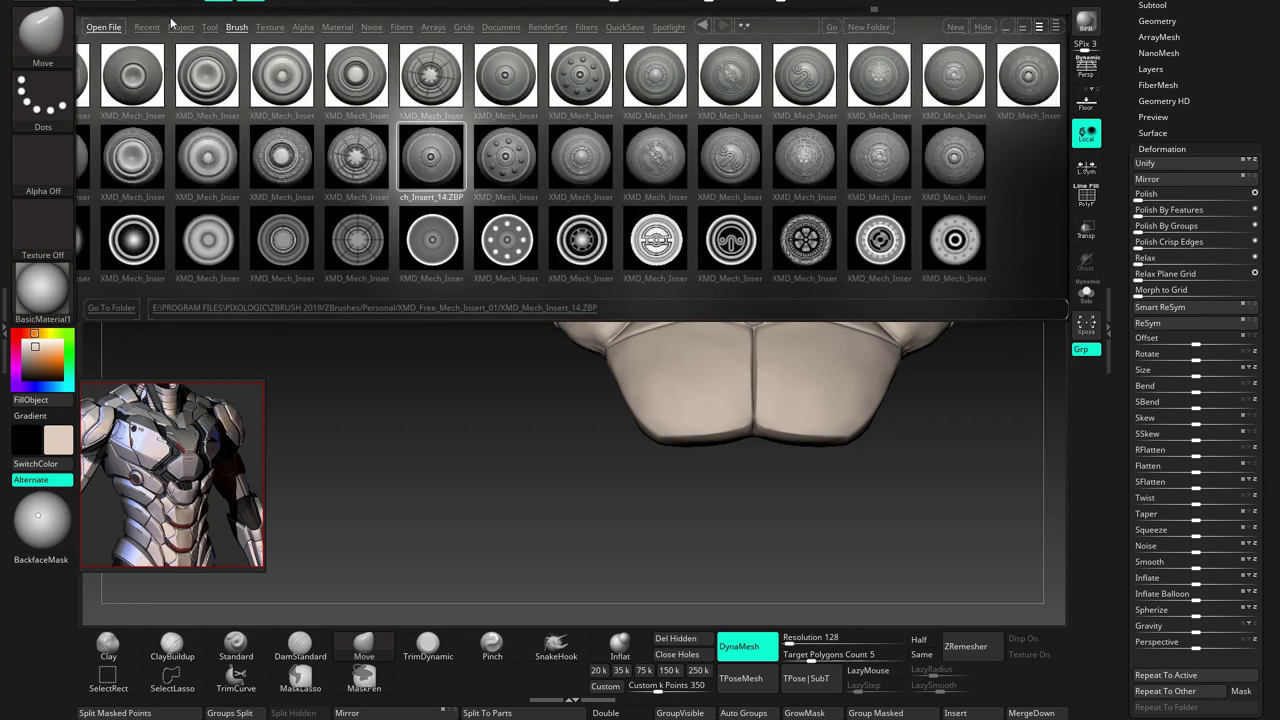
{"action": "left_click", "coordinate": [136, 12]}
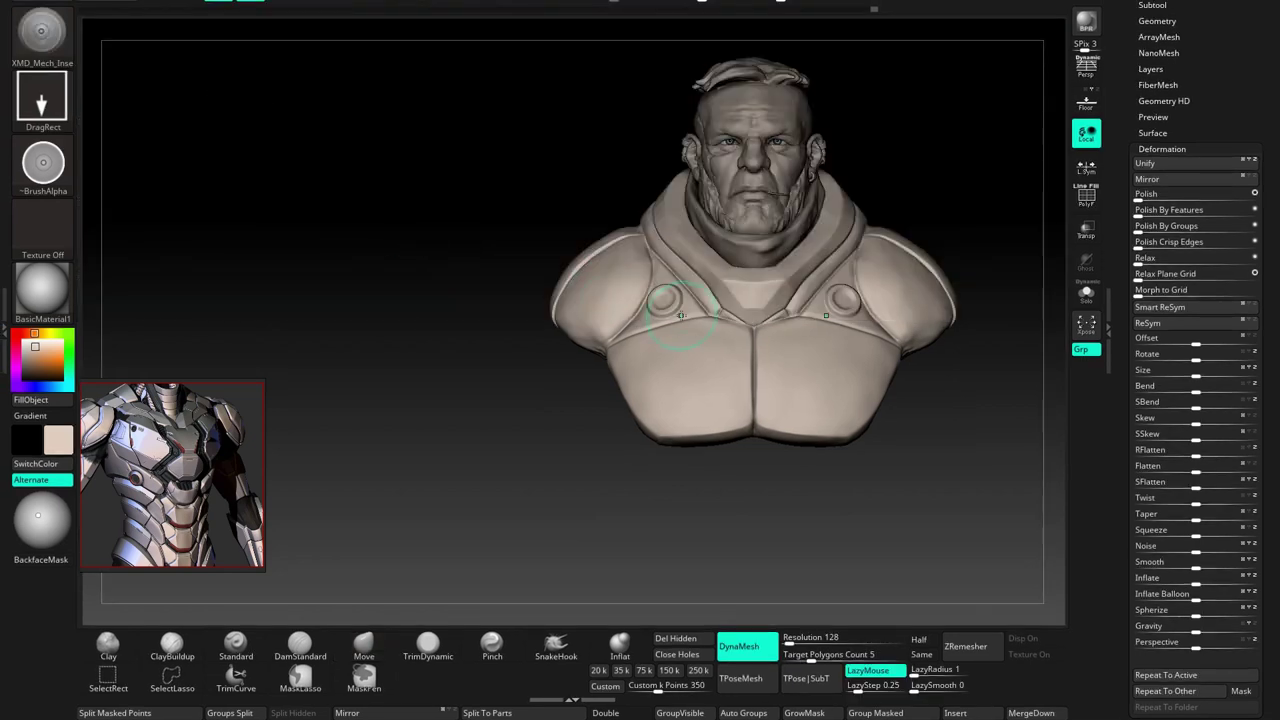
{"action": "mouse_move", "coordinate": [680, 315]}
{"action": "right_mouse_down", "text": "ctrl"}
{"action": "mouse_move", "coordinate": [707, 425]}
{"action": "mouse_move", "coordinate": [658, 323]}
{"action": "mouse_move", "coordinate": [686, 336]}
{"action": "right_mouse_up", "text": "ctrl"}
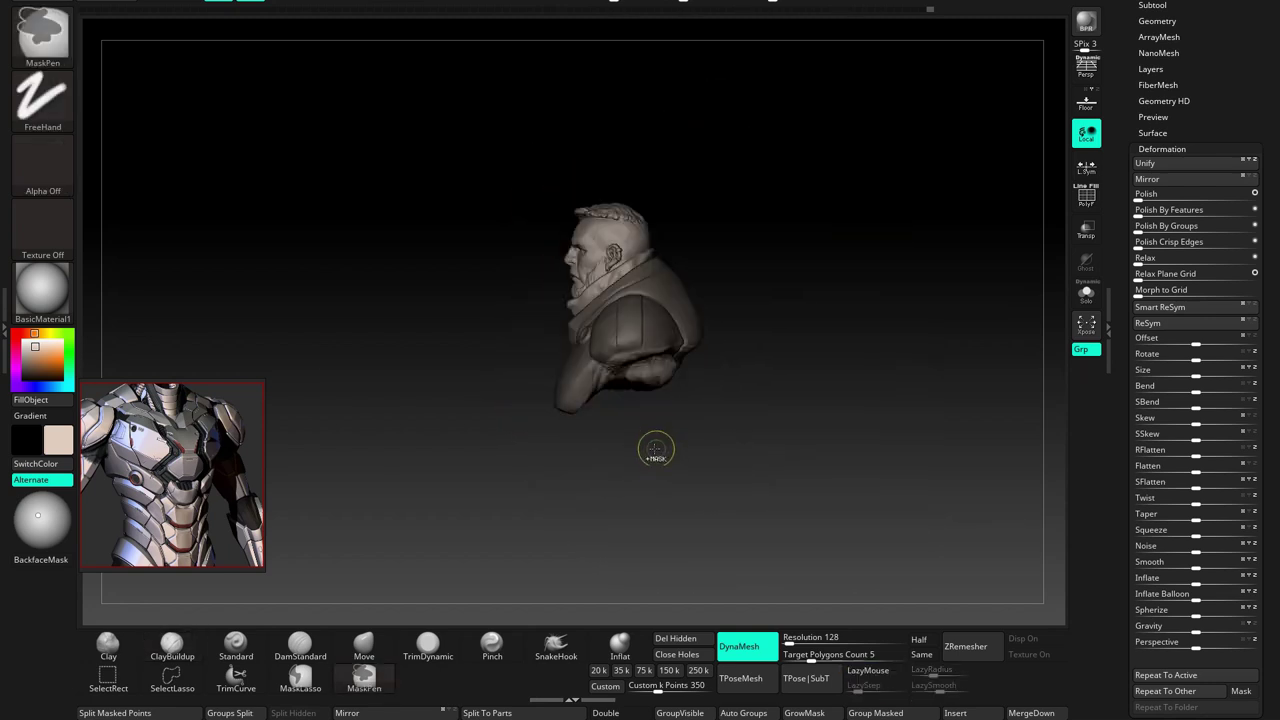
Stretch the lower torso downward with Transpose Scale
{"action": "left_click", "coordinate": [314, 2]}
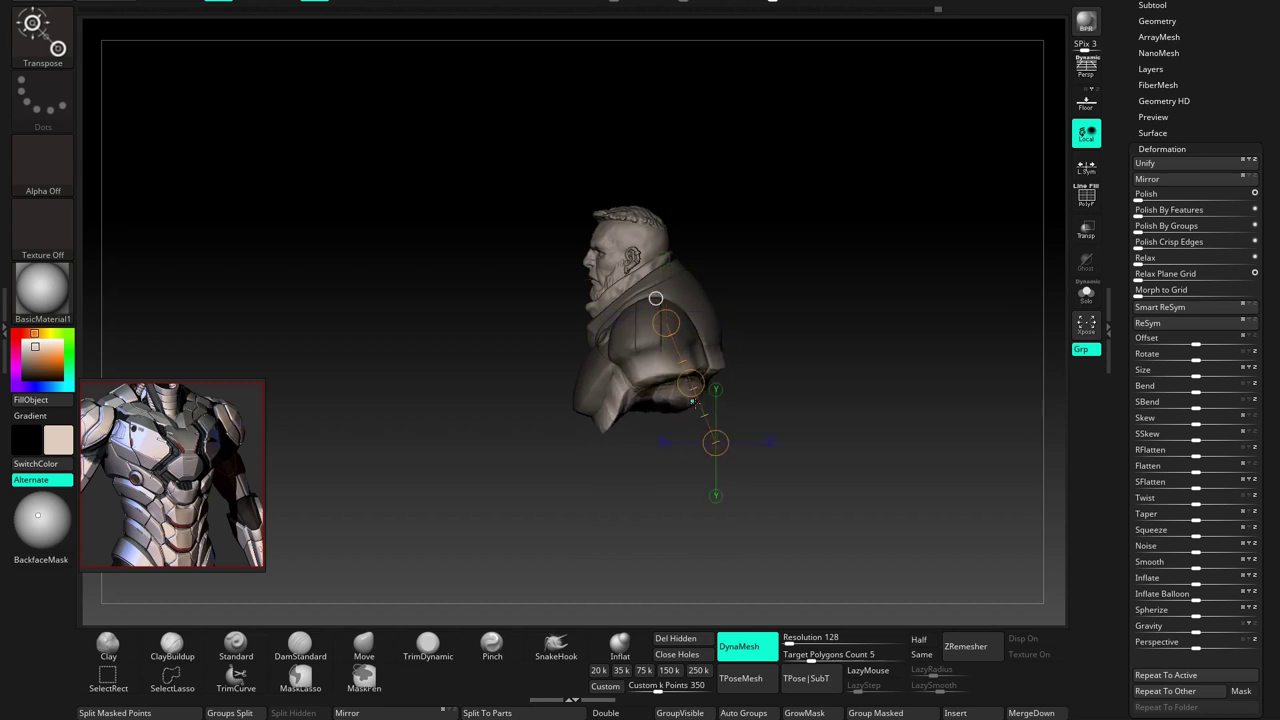
{"action": "left_click_drag", "start_coordinate": [715, 442], "coordinate": [716, 443]}
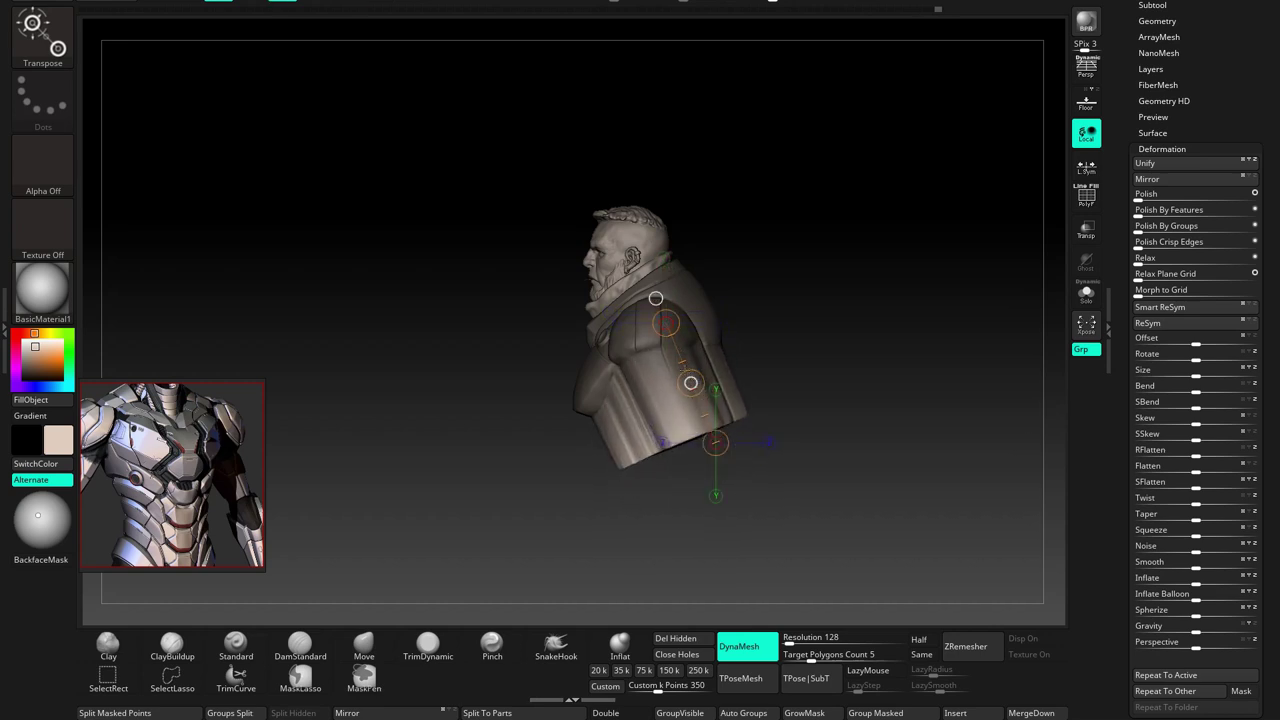
{"action": "left_click_drag", "start_coordinate": [760, 400], "coordinate": [567, 388]}
{"action": "key", "text": "q"}
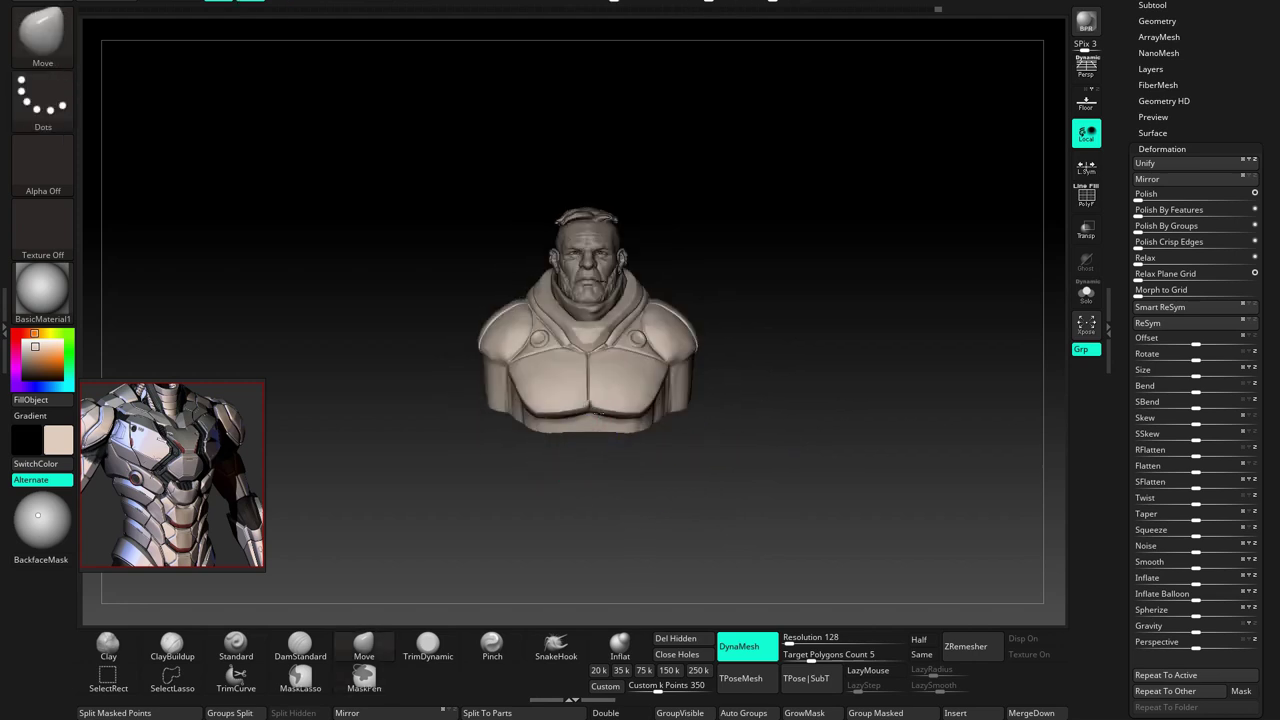
Slice two angled TrimCurve cuts across the bottom of the bust to flatten the base
{"action": "key", "text": "space"}
{"action": "key", "text": "ctrl"}
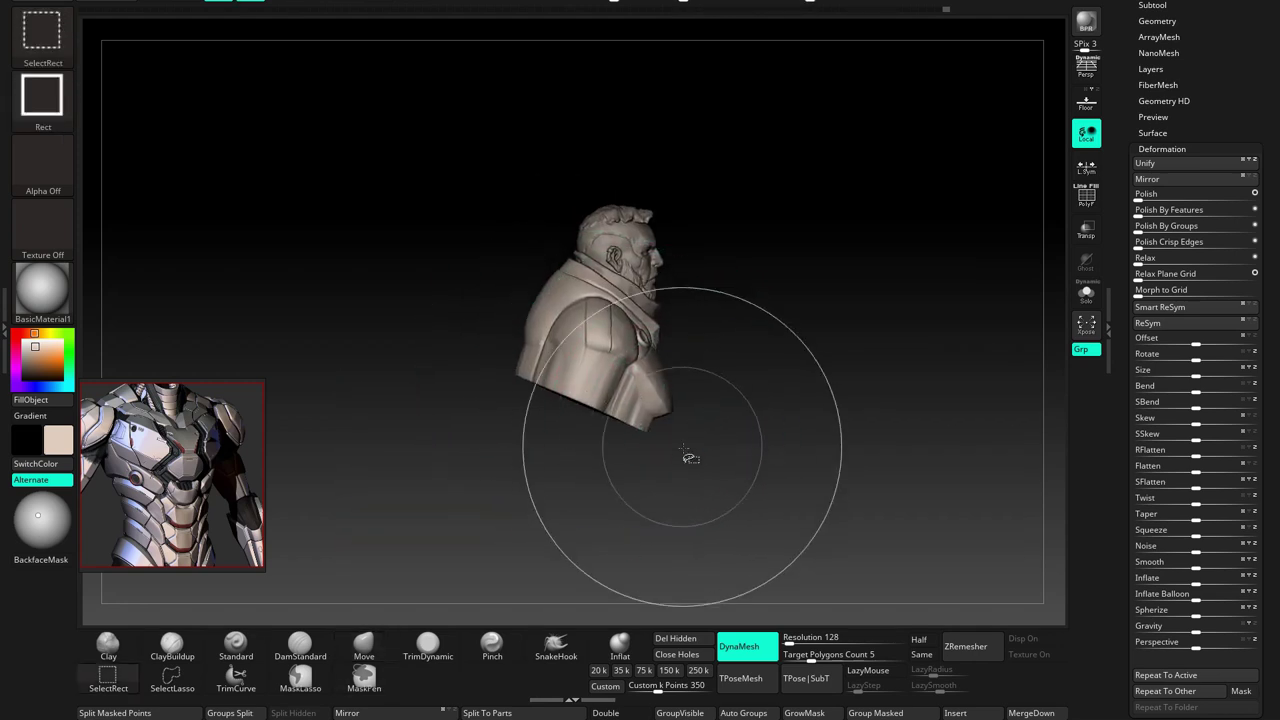
{"action": "left_click", "coordinate": [236, 680], "text": "ctrl+shift"}
{"action": "left_click_drag", "start_coordinate": [652, 420], "coordinate": [705, 460], "text": "ctrl+shift"}
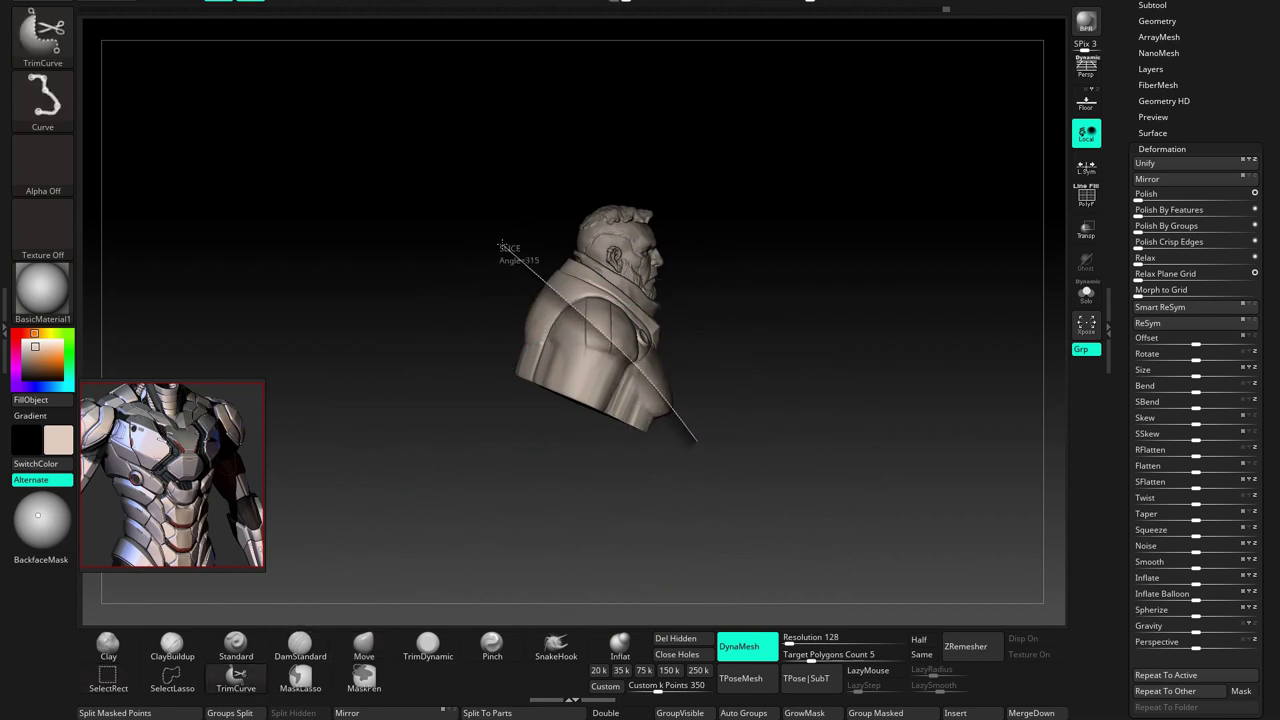
{"action": "left_click_drag", "start_coordinate": [586, 334], "coordinate": [608, 358]}
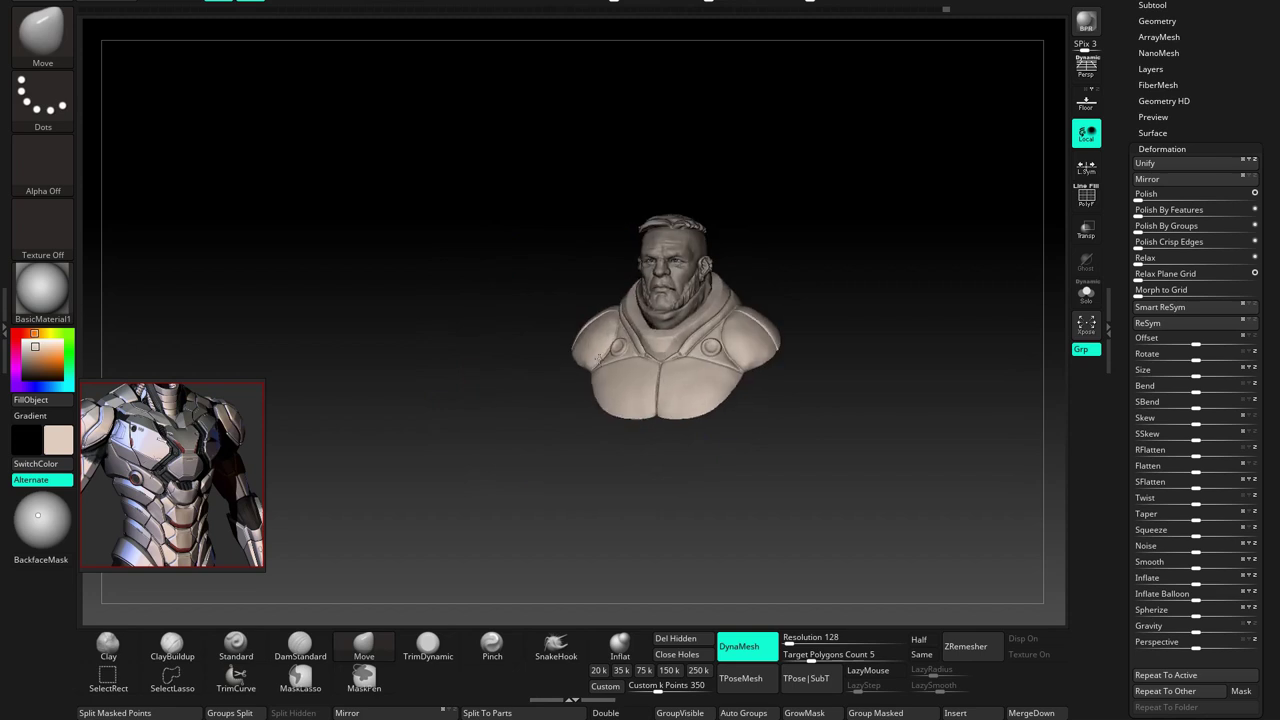
{"action": "key", "text": "space"}
{"action": "left_click_drag", "start_coordinate": [609, 357], "coordinate": [624, 411]}
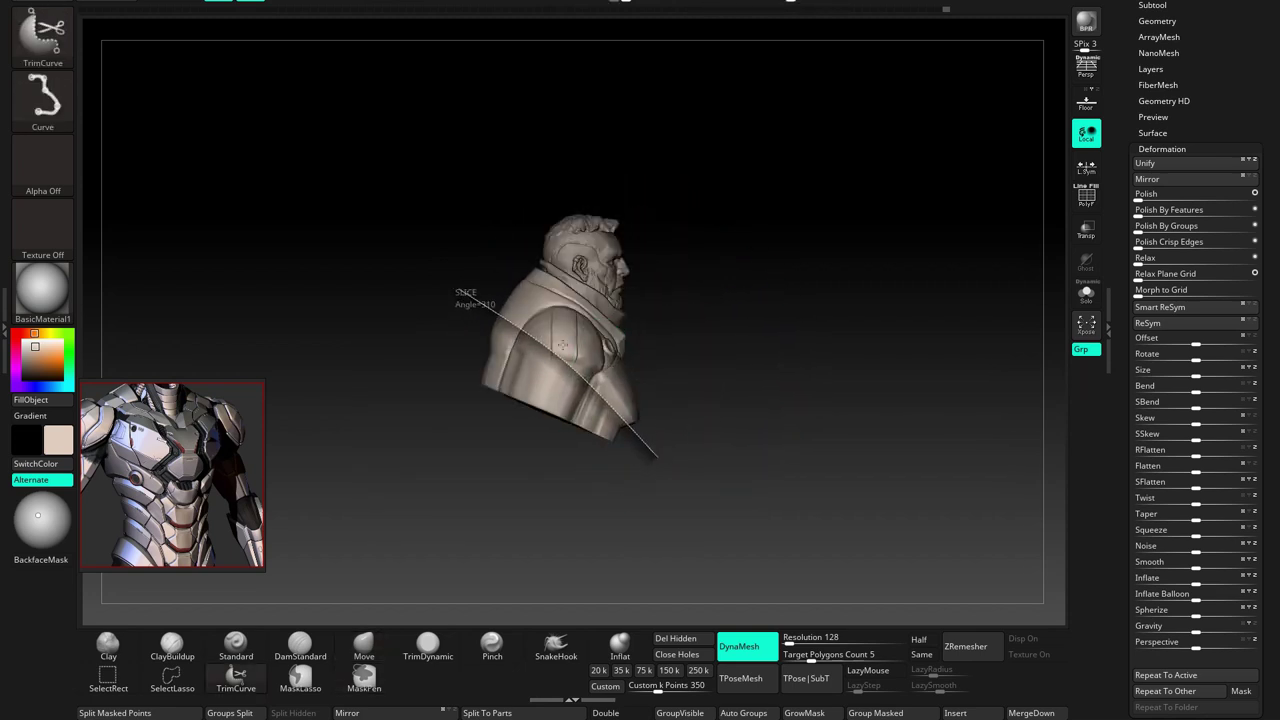
{"action": "mouse_move", "coordinate": [640, 383]}
{"action": "left_mouse_down"}
{"action": "mouse_move", "coordinate": [665, 385]}
{"action": "mouse_move", "coordinate": [671, 334]}
{"action": "mouse_move", "coordinate": [1063, 277]}
{"action": "mouse_move", "coordinate": [692, 320]}
{"action": "mouse_move", "coordinate": [645, 355]}
{"action": "mouse_move", "coordinate": [737, 420]}
{"action": "mouse_move", "coordinate": [774, 394]}
{"action": "mouse_move", "coordinate": [820, 600]}
{"action": "left_mouse_up"}
{"action": "key", "text": "space"}
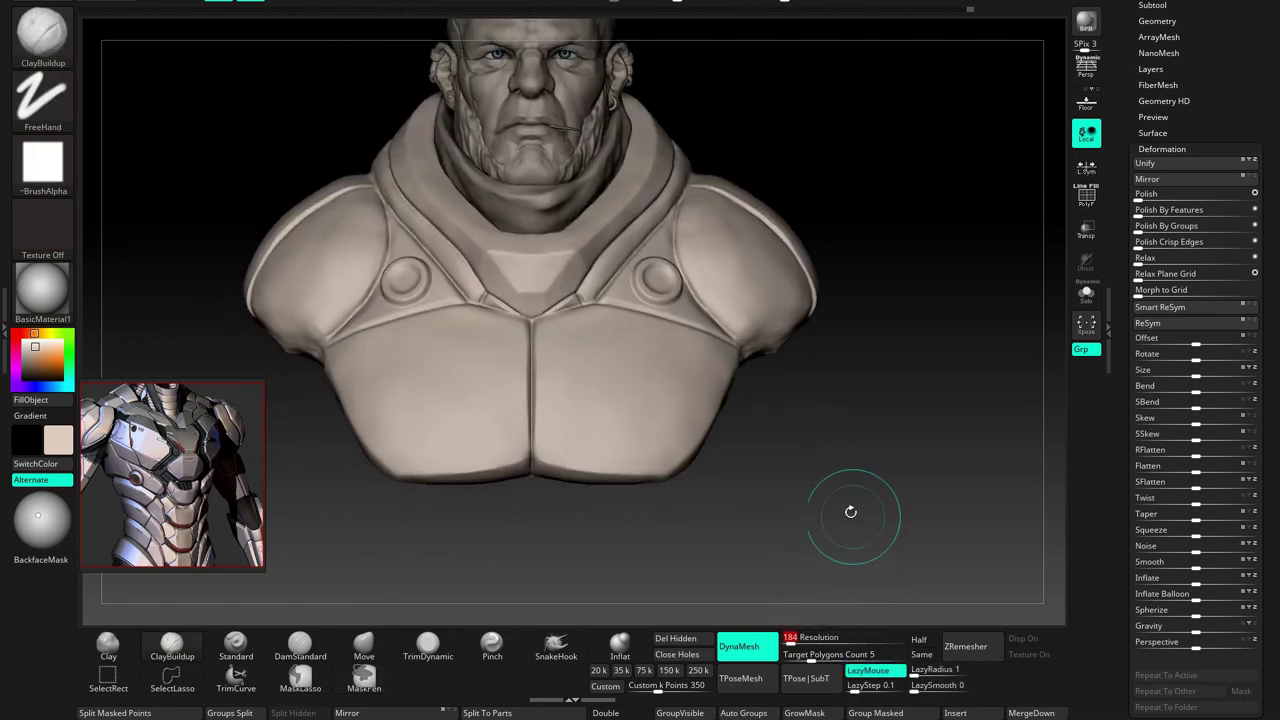
Smooth and pinch the trimmed base edge to crisp it up
{"action": "mouse_move", "coordinate": [766, 343]}
{"action": "left_mouse_down"}
{"action": "mouse_move", "coordinate": [708, 405]}
{"action": "mouse_move", "coordinate": [785, 362]}
{"action": "mouse_move", "coordinate": [709, 406]}
{"action": "left_mouse_up"}
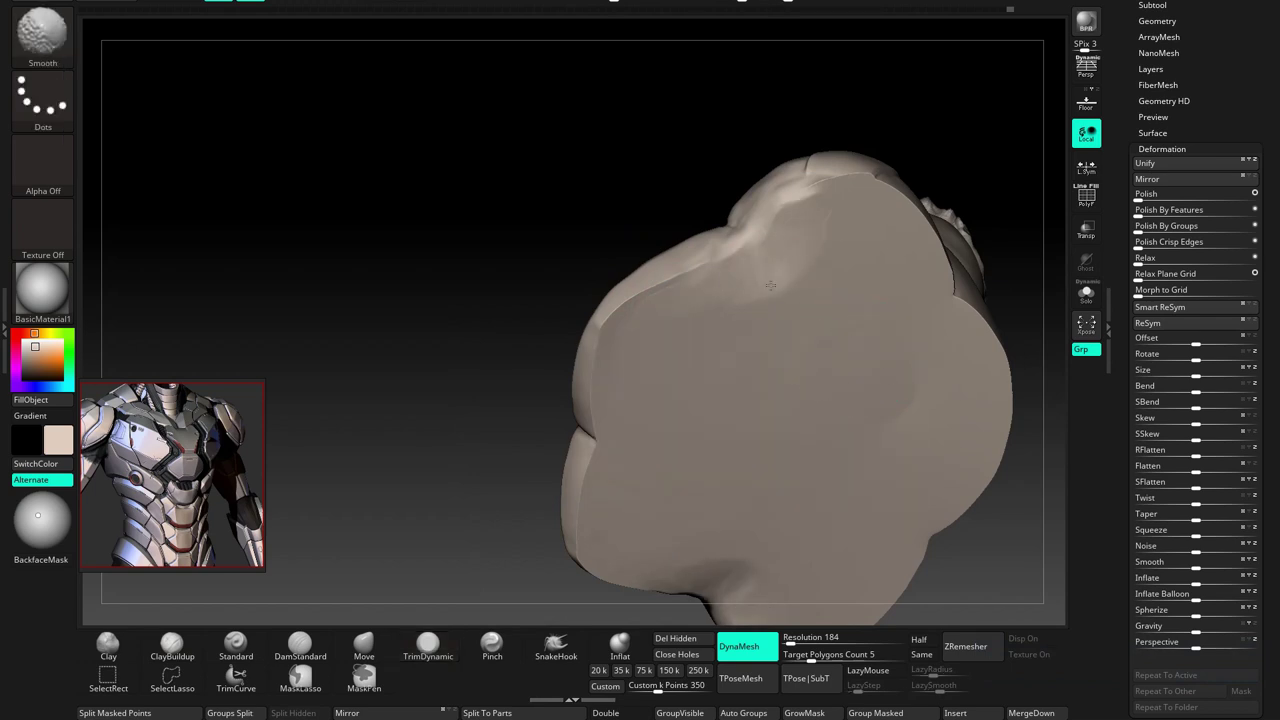
{"action": "key", "text": "space"}
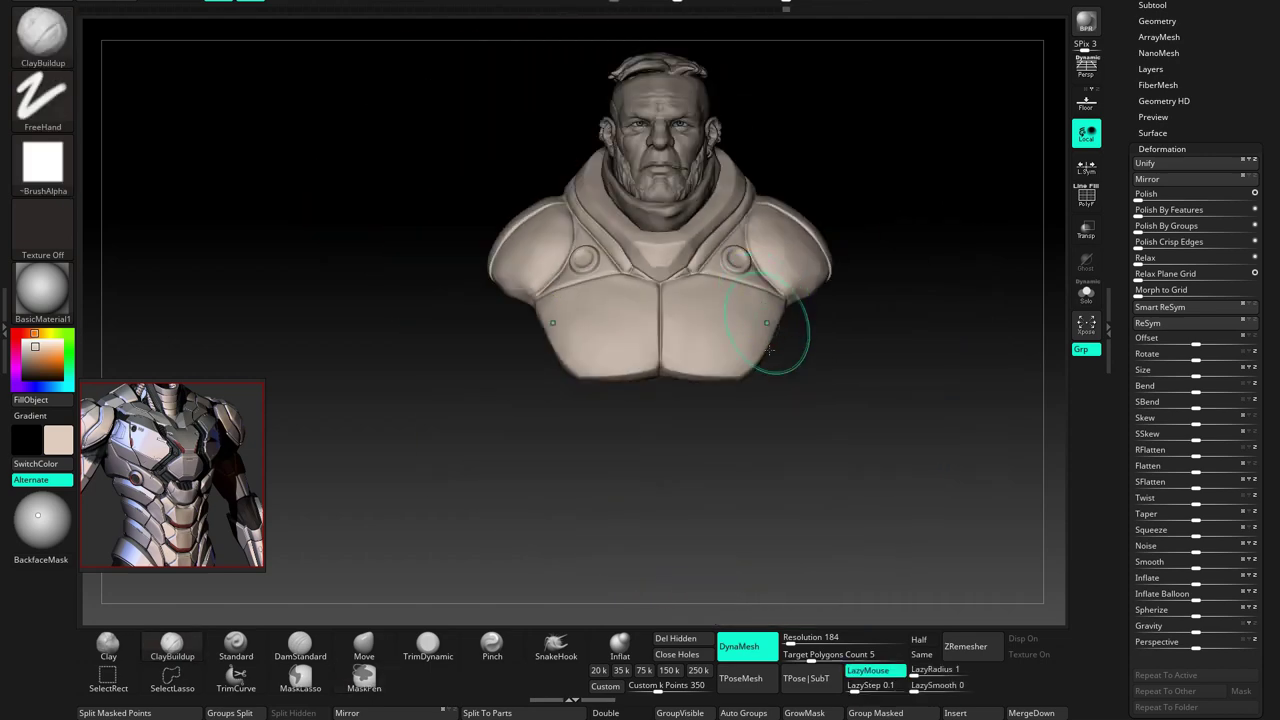
{"action": "mouse_move", "coordinate": [718, 382]}
{"action": "left_mouse_down"}
{"action": "mouse_move", "coordinate": [829, 400]}
{"action": "mouse_move", "coordinate": [772, 428]}
{"action": "mouse_move", "coordinate": [821, 381]}
{"action": "mouse_move", "coordinate": [842, 336]}
{"action": "left_mouse_up"}
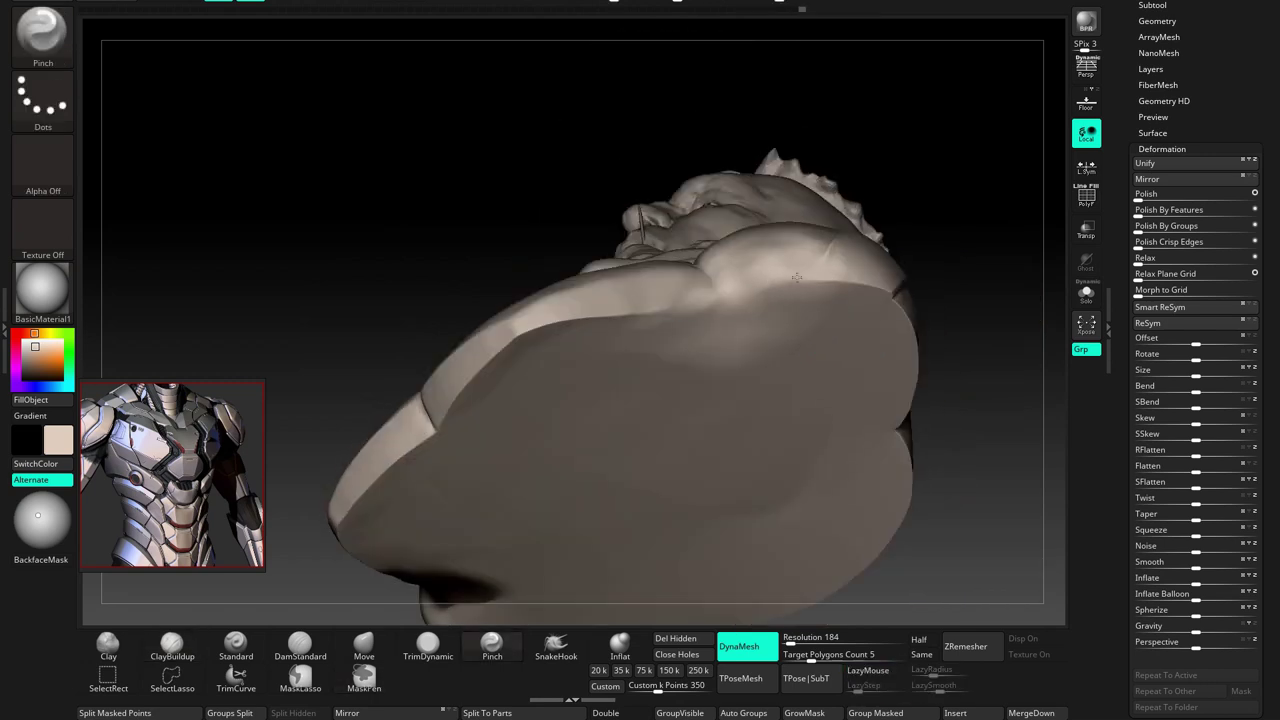
{"action": "left_click_drag", "start_coordinate": [749, 290], "coordinate": [623, 300]}
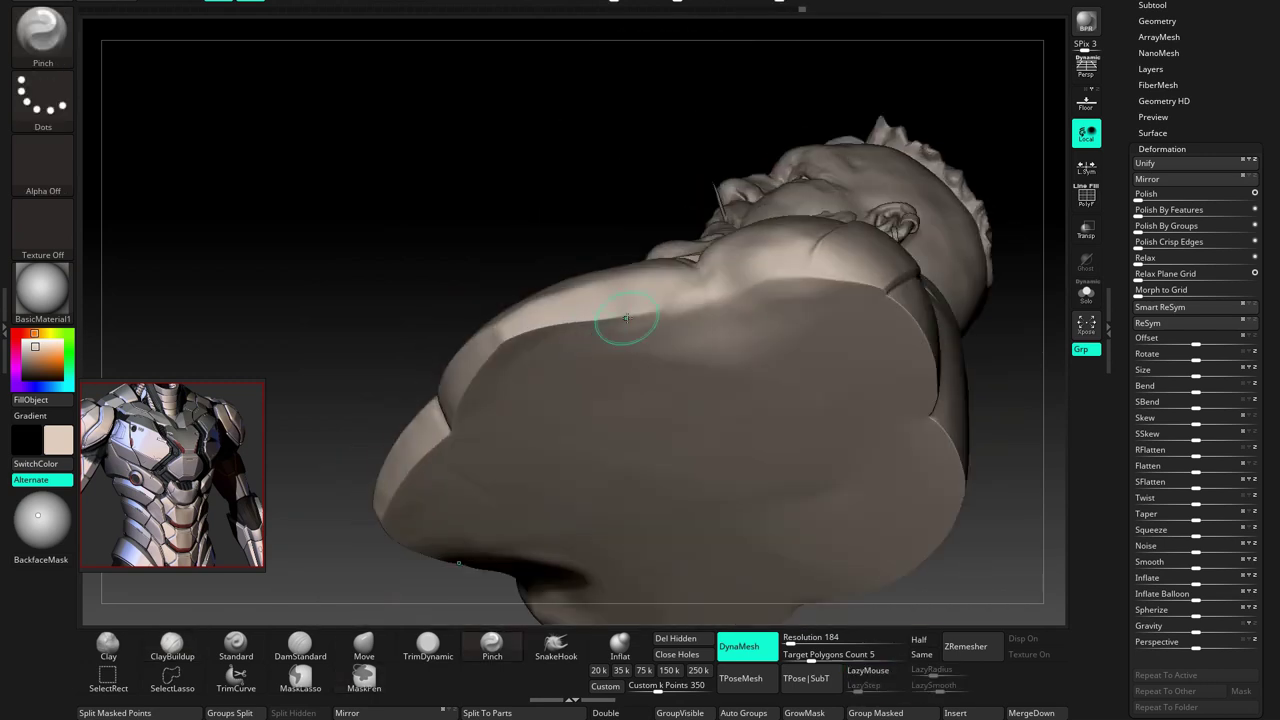
{"action": "left_click_drag", "start_coordinate": [728, 291], "coordinate": [286, 600]}
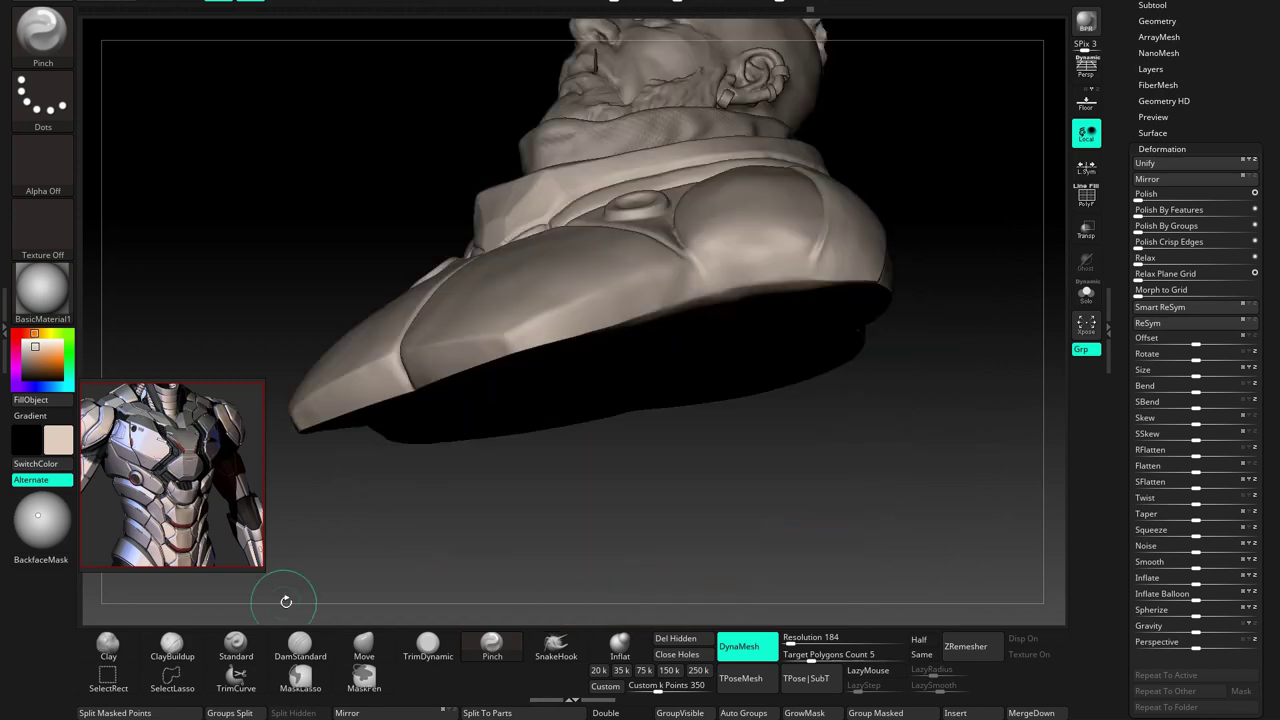
Carve a DamStandard groove along the shoulder pad and smooth beside it
{"action": "left_click", "coordinate": [300, 645]}
{"action": "left_click", "coordinate": [868, 671]}
{"action": "mouse_move", "coordinate": [850, 580]}
{"action": "left_mouse_down"}
{"action": "mouse_move", "coordinate": [548, 399]}
{"action": "mouse_move", "coordinate": [603, 457]}
{"action": "mouse_move", "coordinate": [603, 415]}
{"action": "left_mouse_up"}
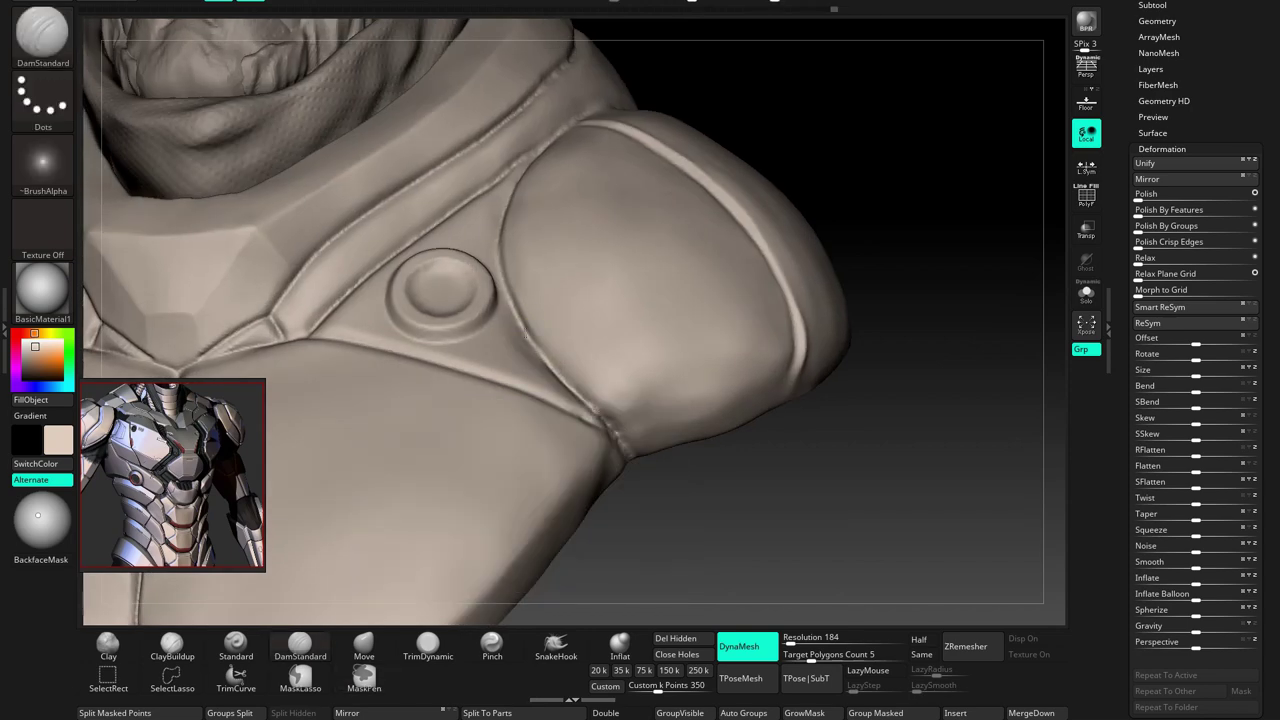
{"action": "right_click_drag", "start_coordinate": [563, 375], "coordinate": [691, 395]}
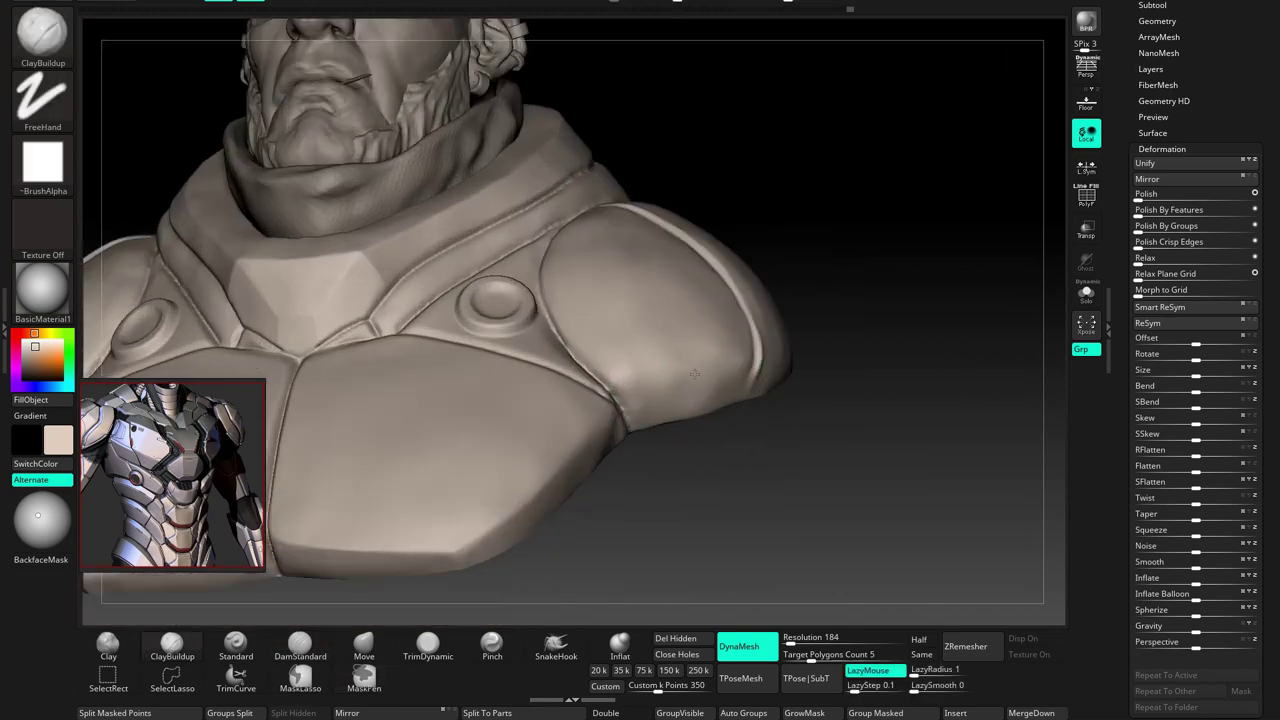
{"action": "right_click_drag", "start_coordinate": [691, 395], "coordinate": [700, 423]}
{"action": "key", "text": "f"}
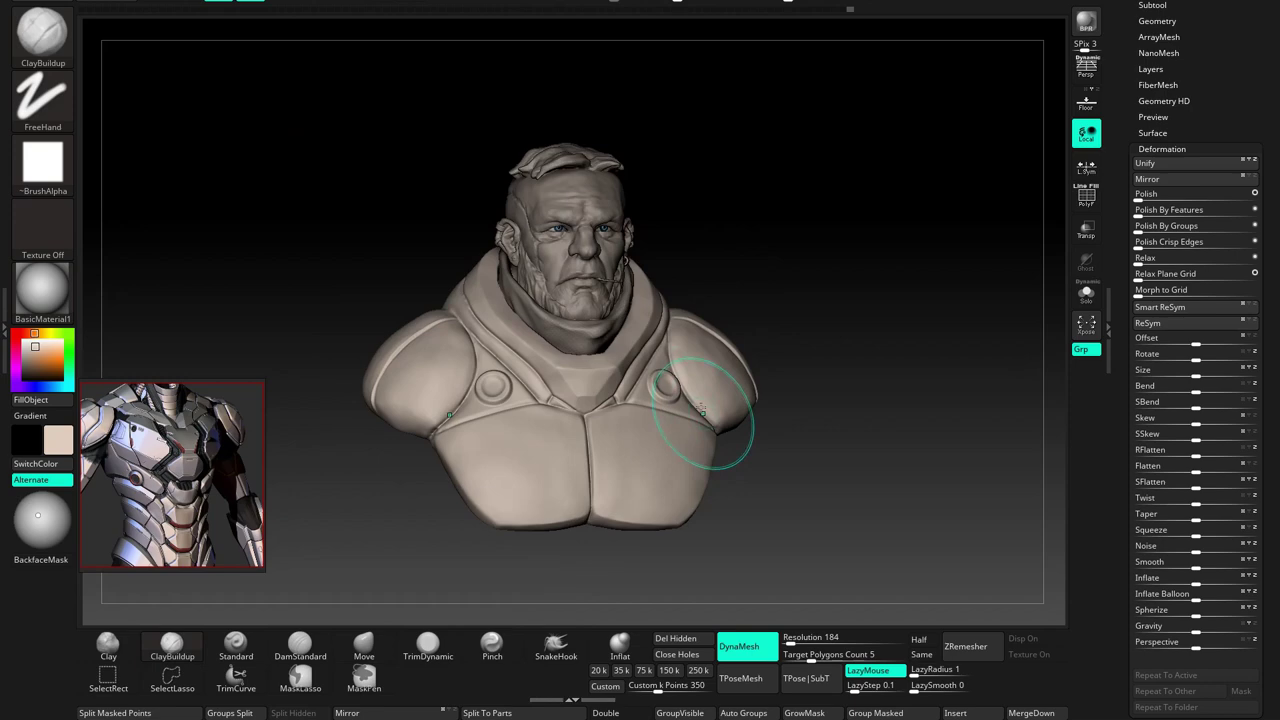
{"action": "key", "text": "l"}
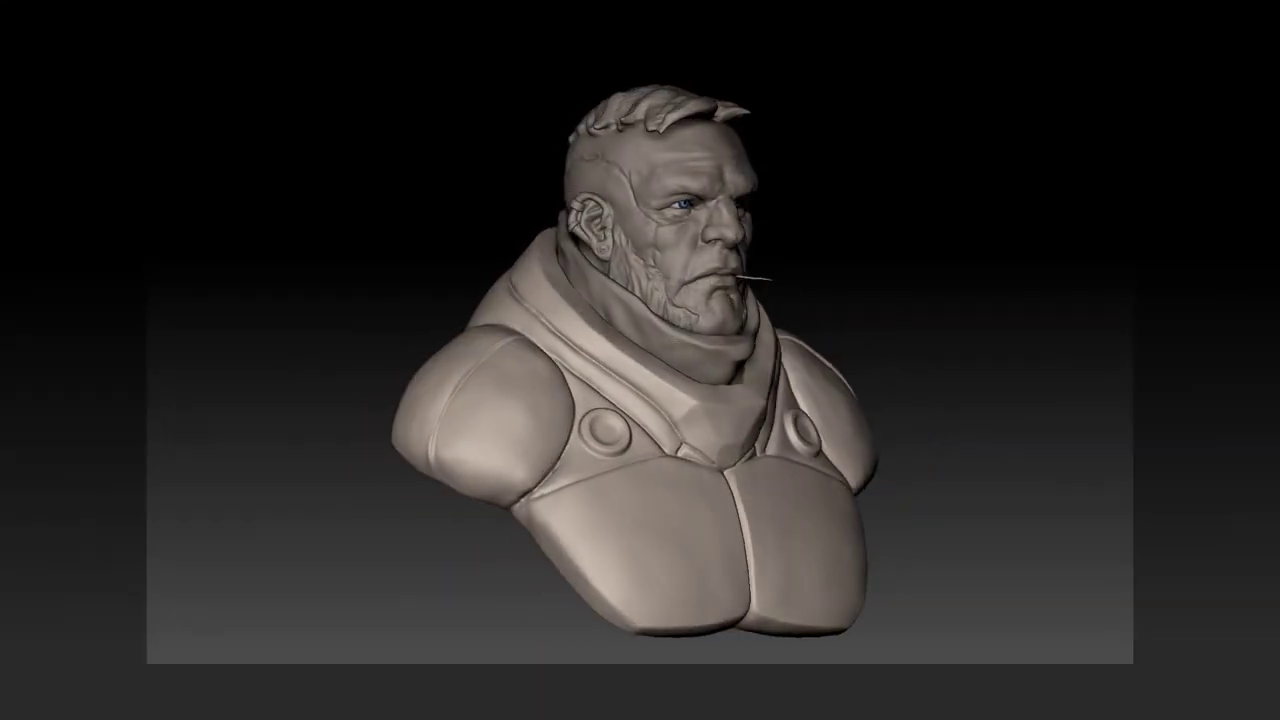